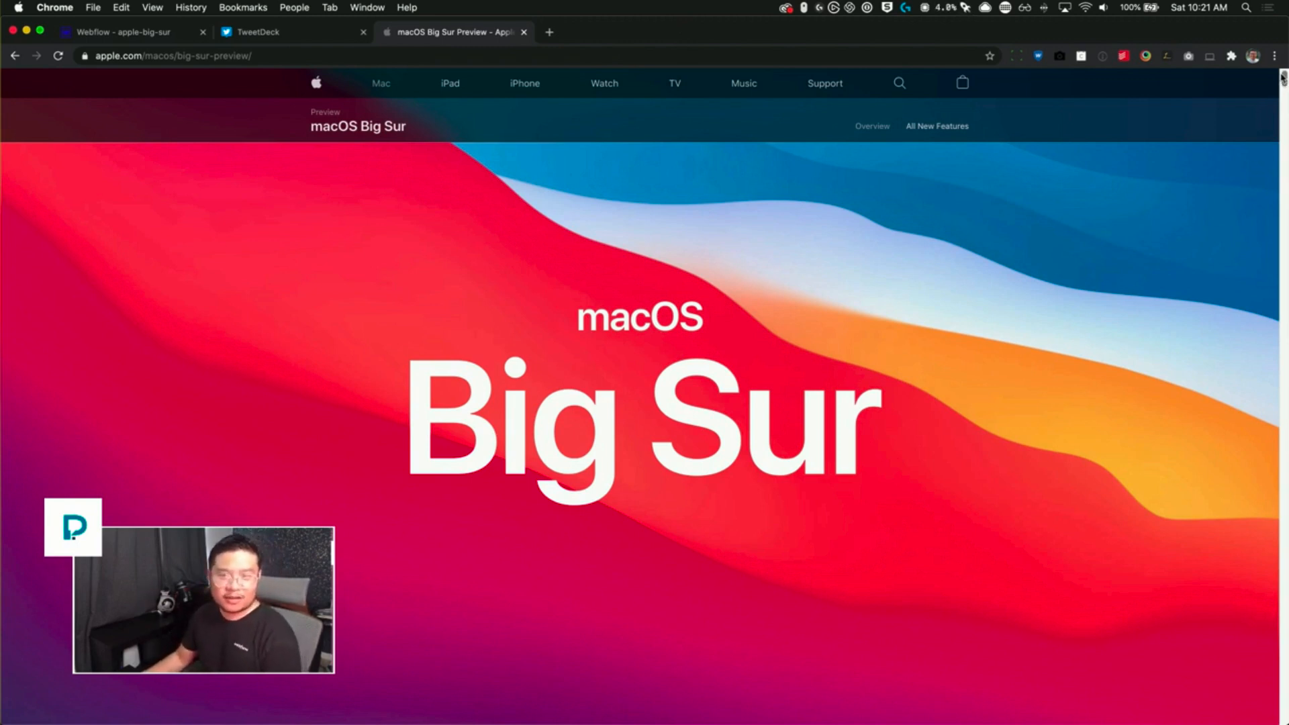
# - Look over the macOS Big Sur preview page as far as the notification widgets section, and return to its beginning
pyautogui.moveTo(1283, 78); pyautogui.dragTo(1269, 232)
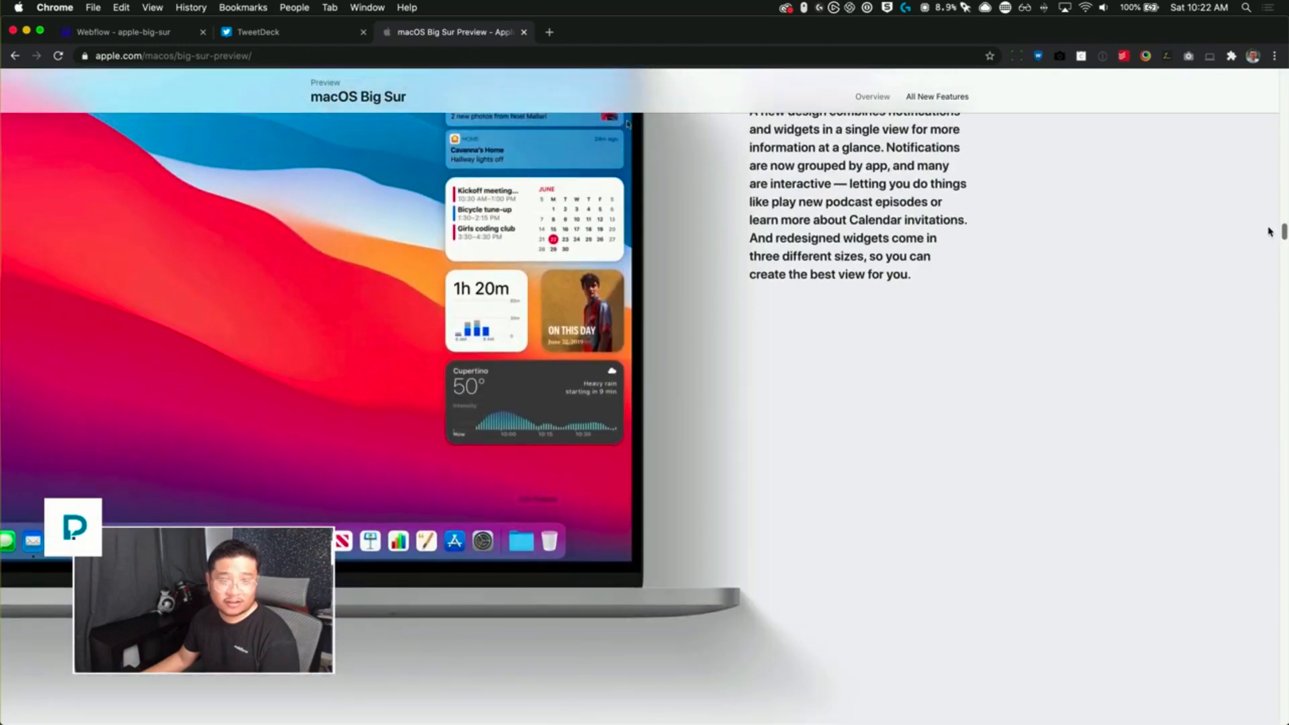
pyautogui.moveTo(1269, 232); pyautogui.dragTo(1277, 60)
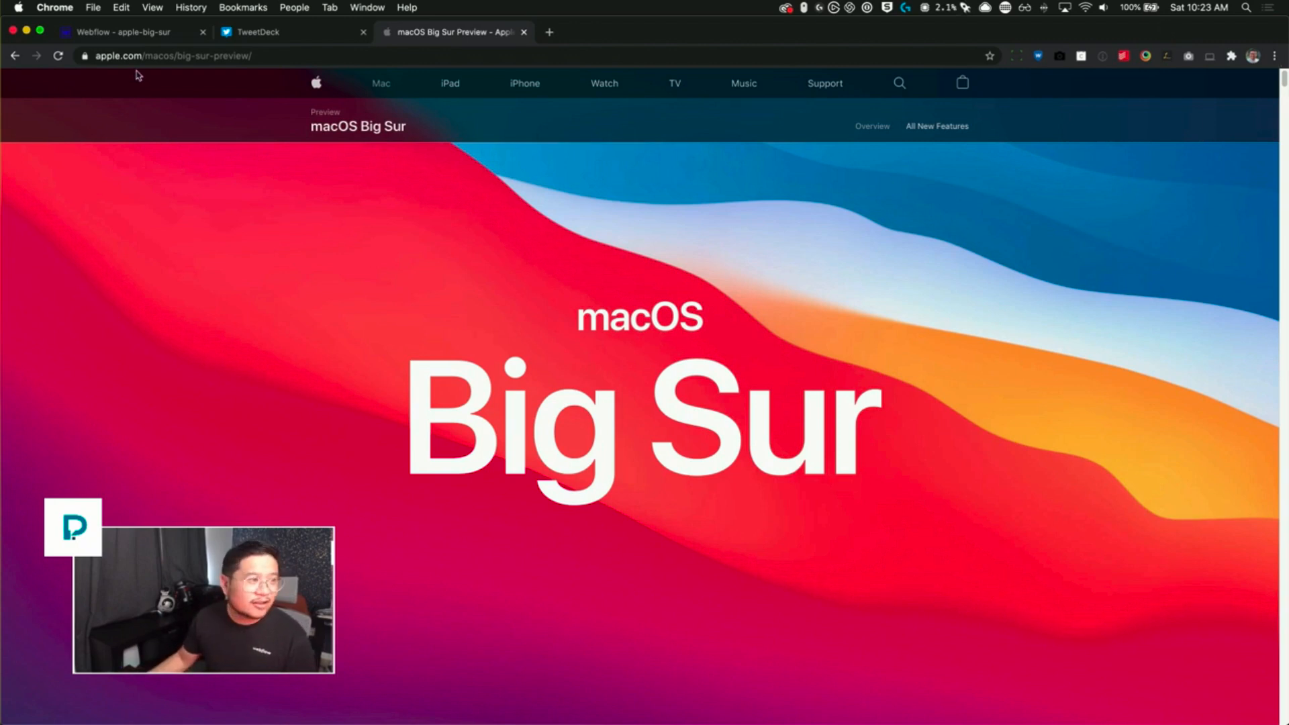
# - Open the apple-big-sur project's settings, go to its Showcase page and copy that page's web address
pyautogui.click(136, 37)
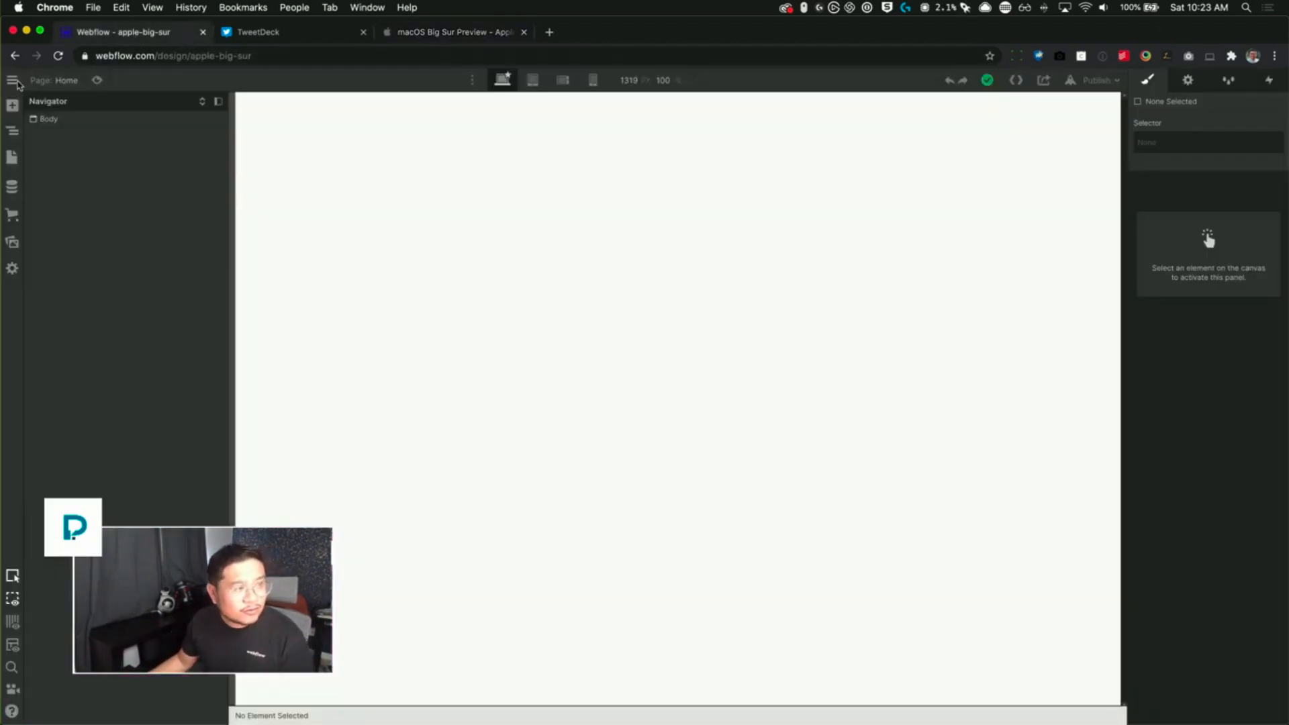
pyautogui.moveTo(26, 92)
pyautogui.click(25, 115)
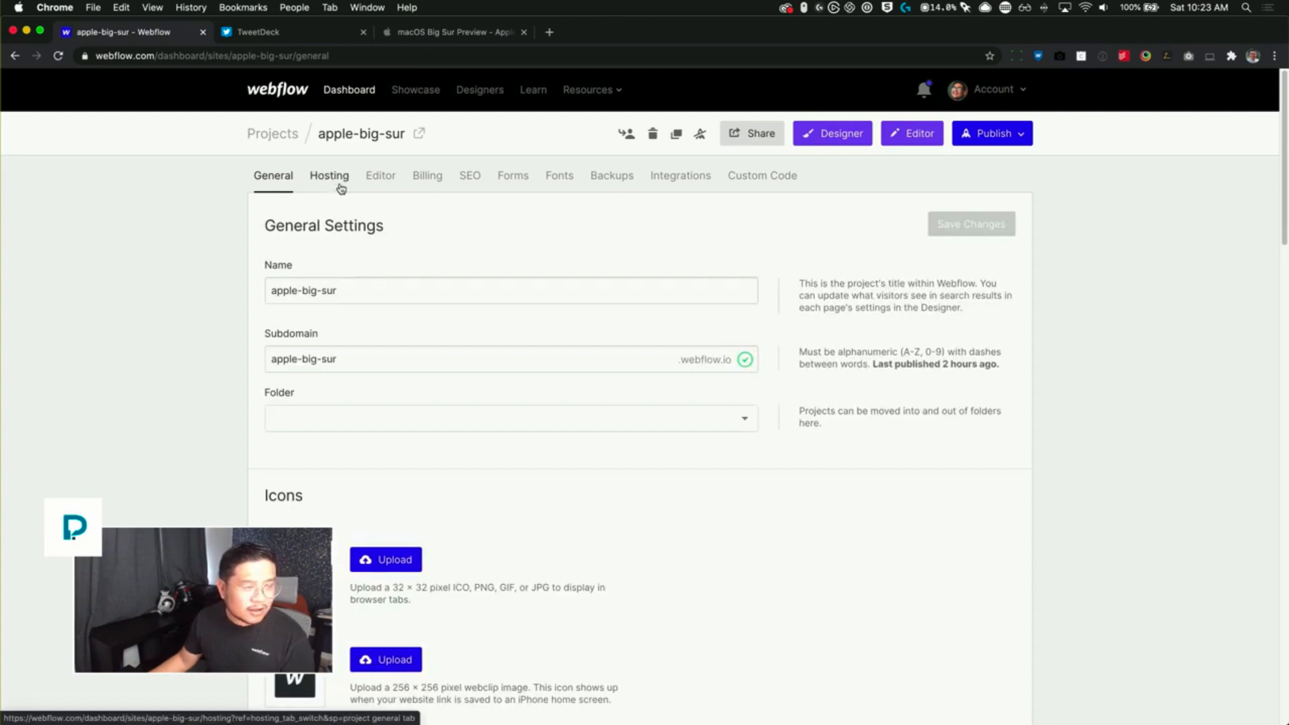
pyautogui.scroll(-10, 561, 521)
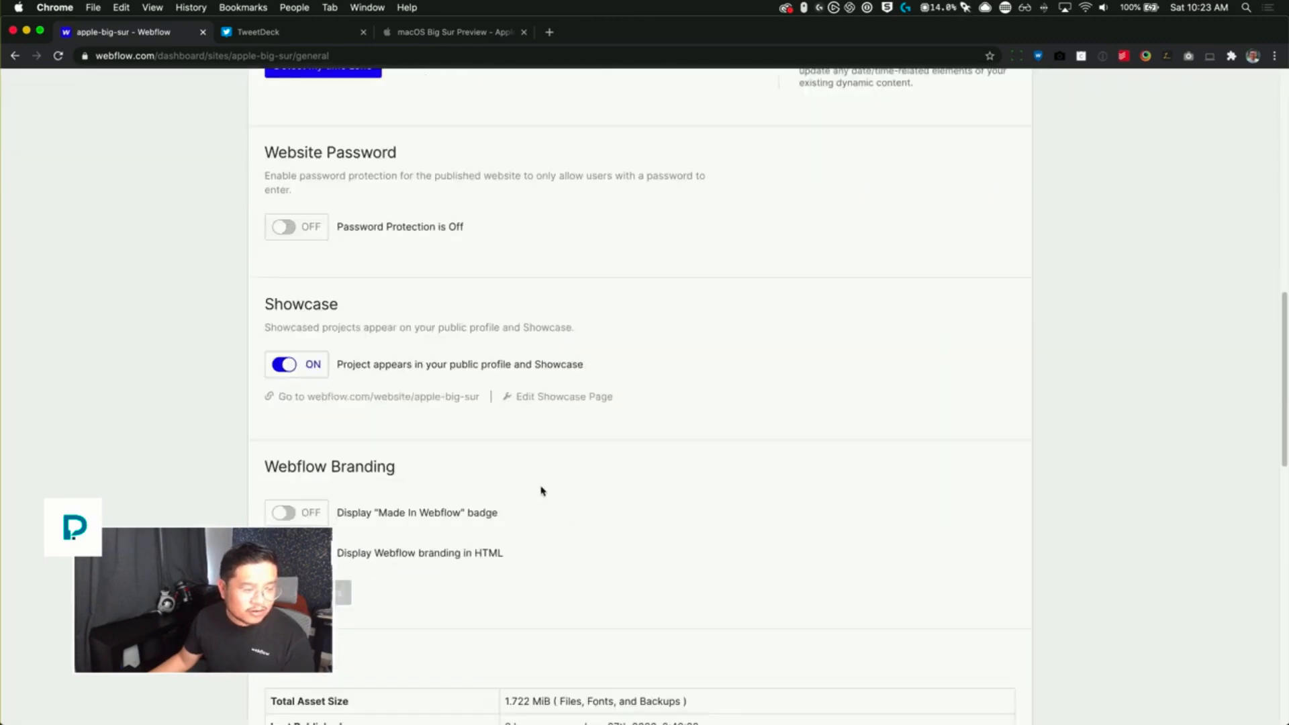
pyautogui.click(403, 397)
pyautogui.click(281, 56)
pyautogui.hotkey('ctrl', 'c')
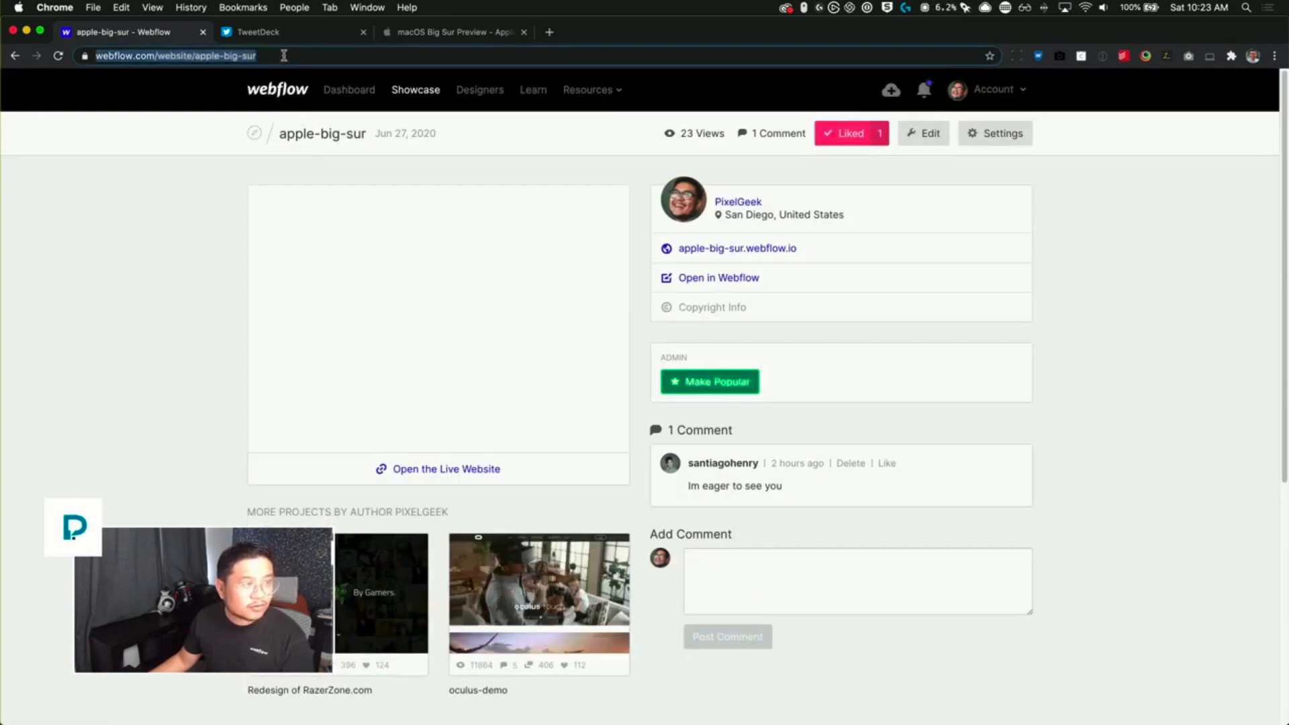
# - Return to the project's general settings and post the copied Showcase link in the YouTube live chat window
pyautogui.click(16, 57)
pyautogui.hotkey('ctrl', 'Up')
pyautogui.click(956, 364)
pyautogui.click(954, 403)
pyautogui.hotkey('ctrl', 'v')
pyautogui.press('Return')
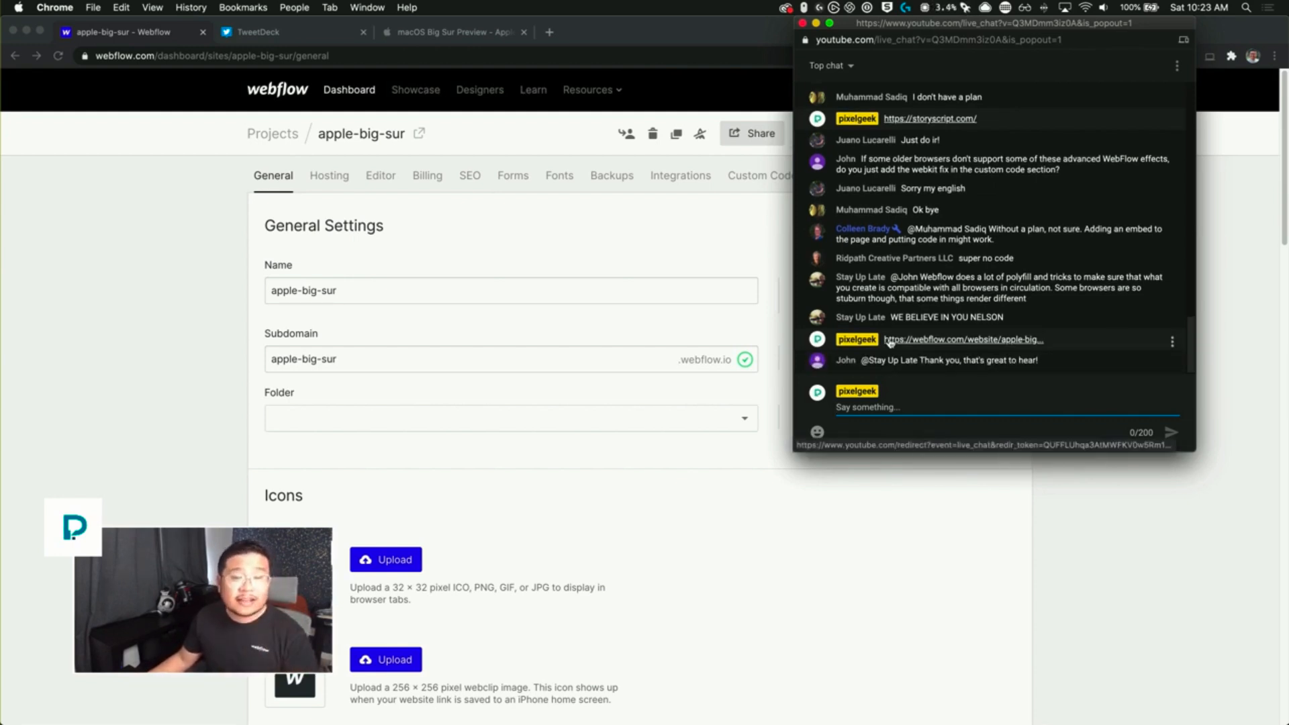
# - Reopen the apple-big-sur project in the Webflow Designer and close the TweetDeck page
pyautogui.click(703, 240)
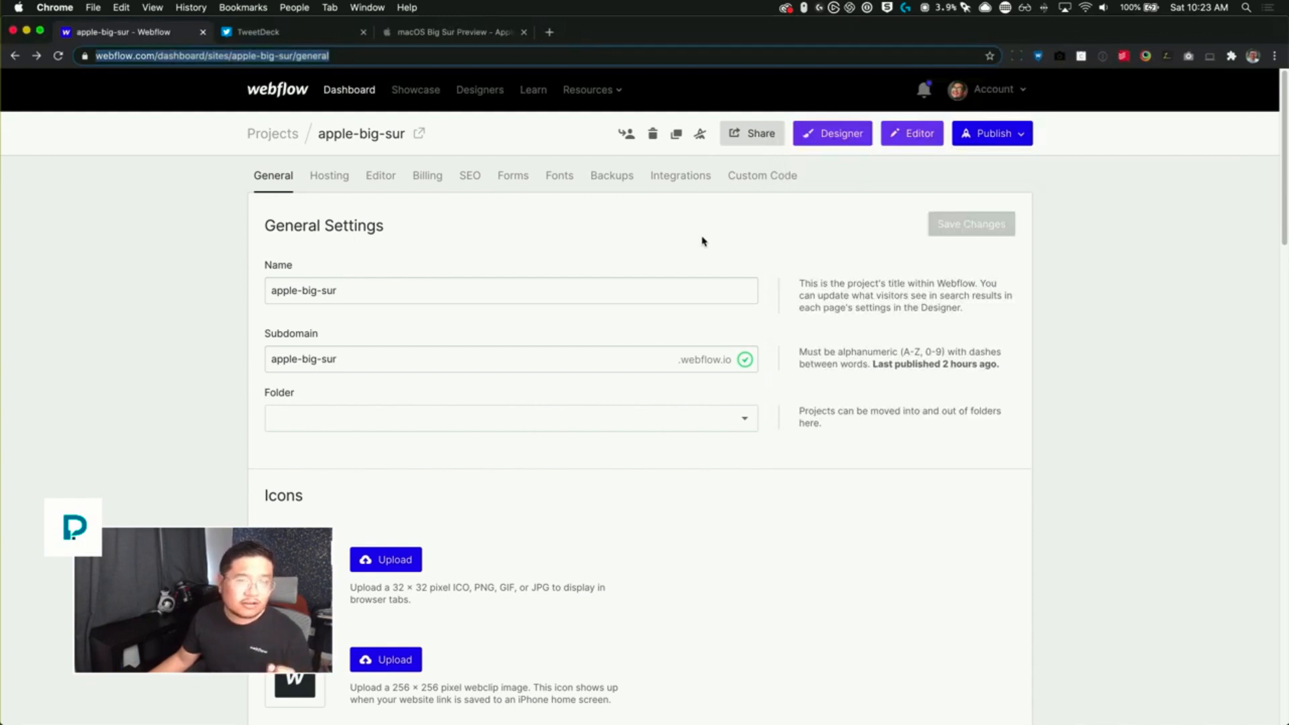
pyautogui.click(847, 139)
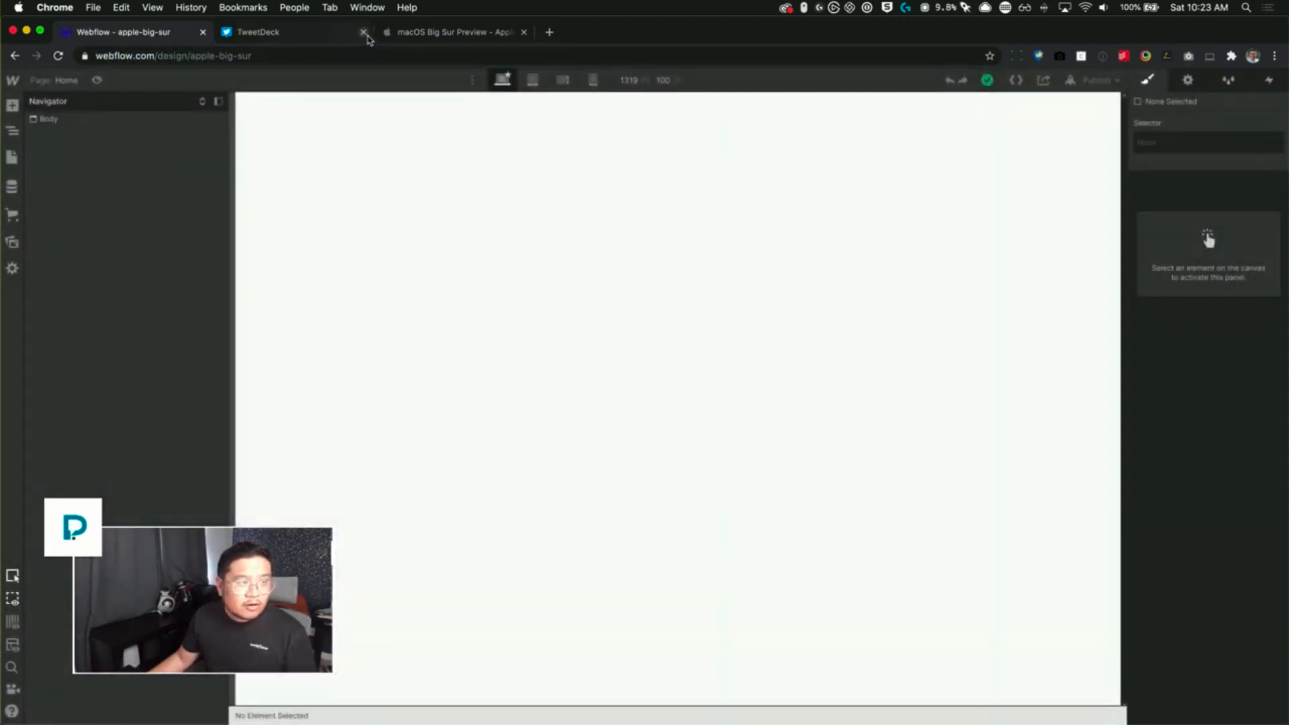
pyautogui.click(363, 32)
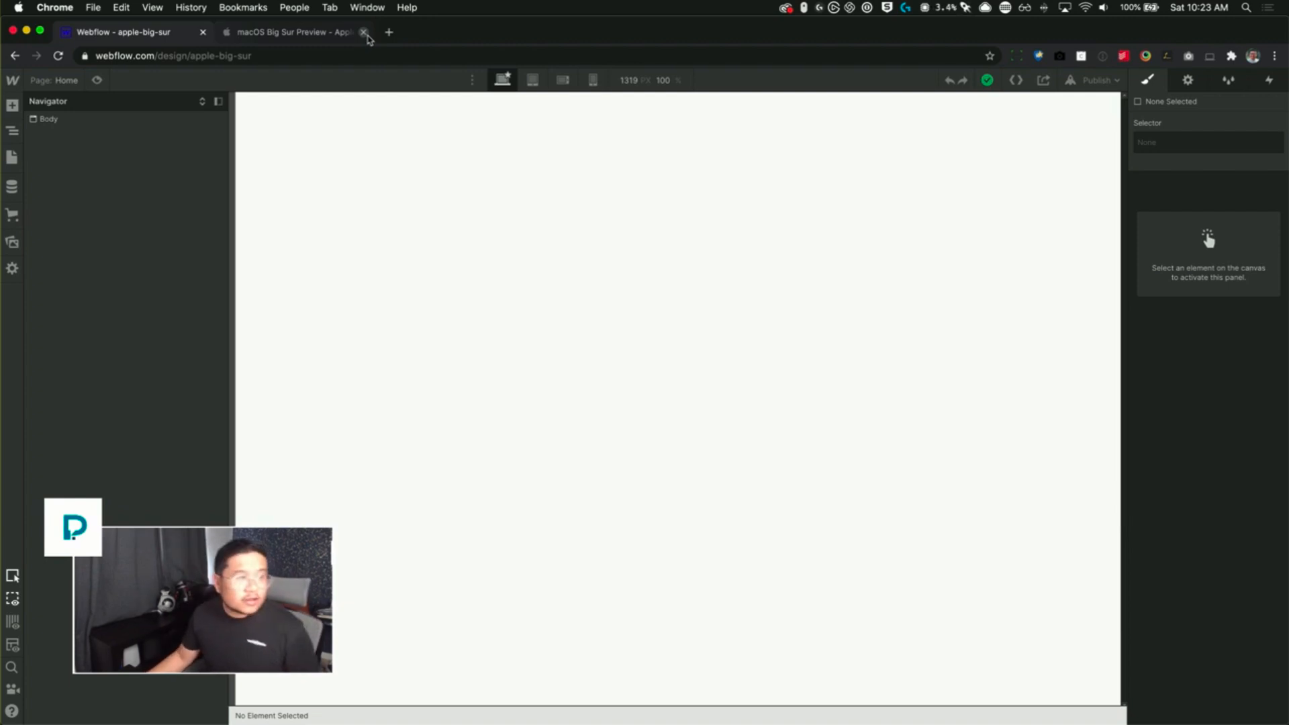
# - Review the image assets uploaded to the project, and select the Body element to check its style settings
pyautogui.click(340, 39)
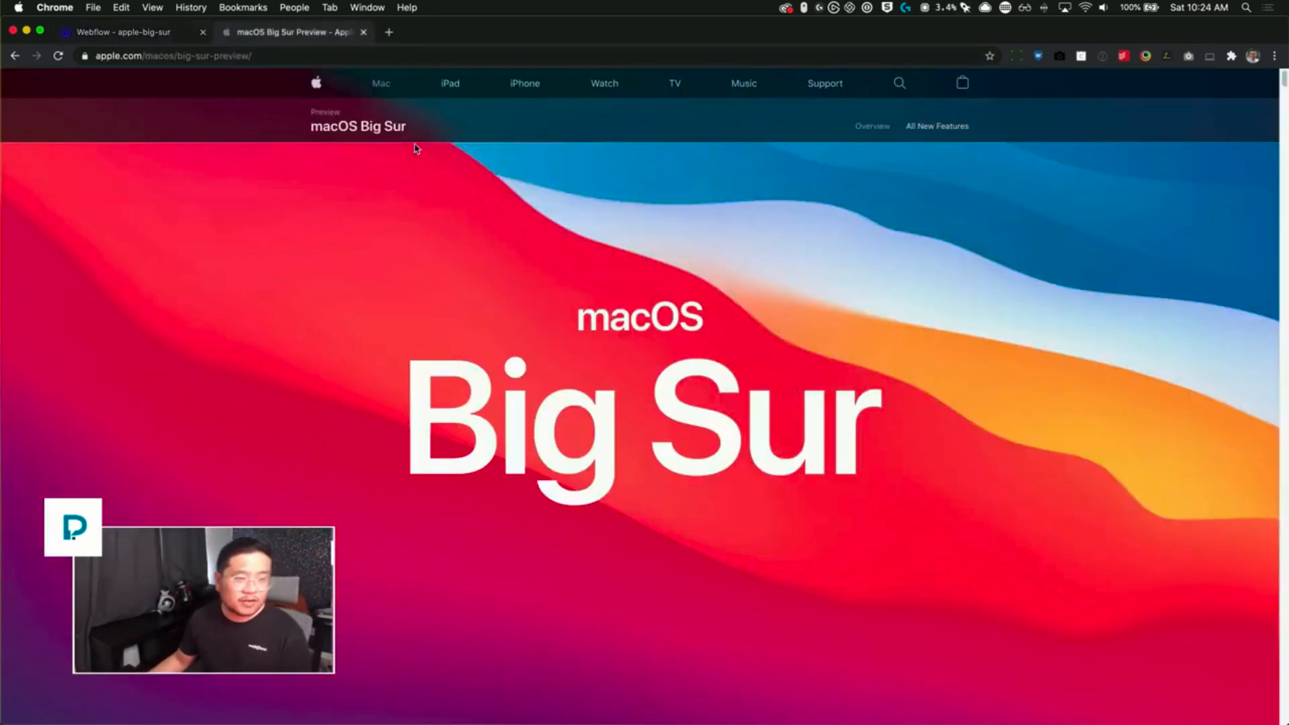
pyautogui.click(133, 33)
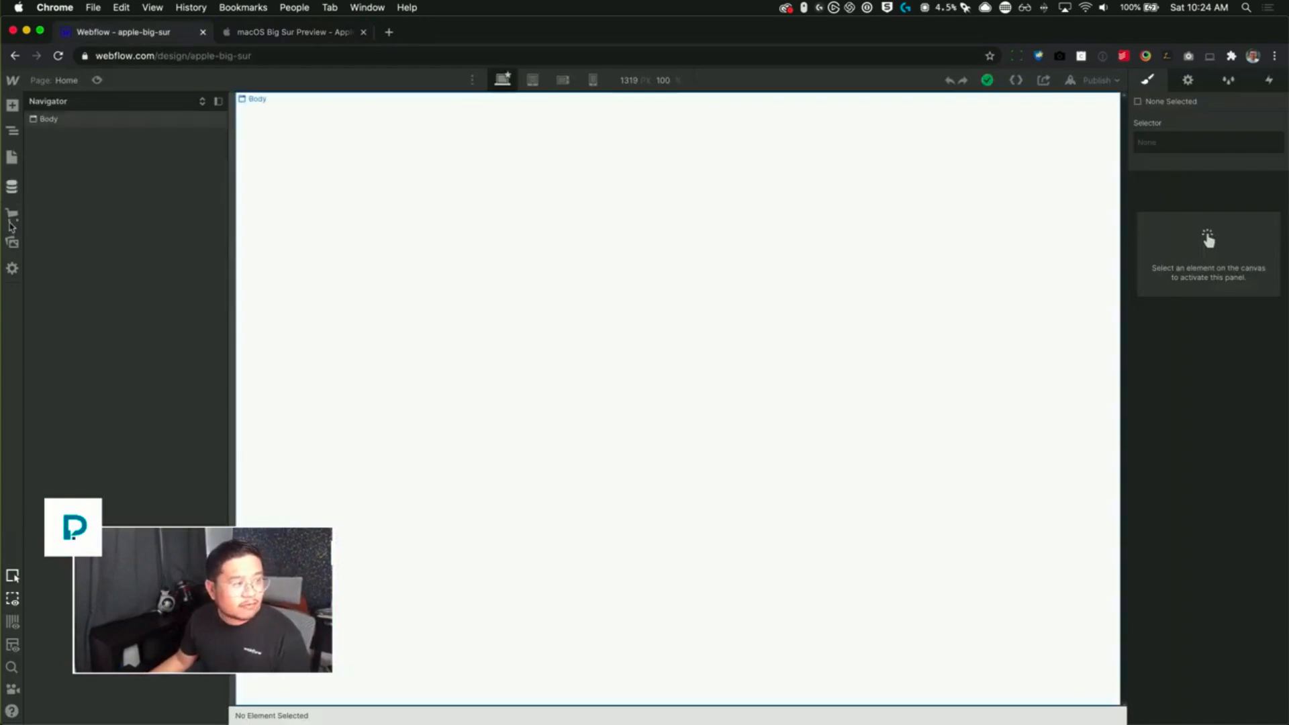
pyautogui.click(12, 241)
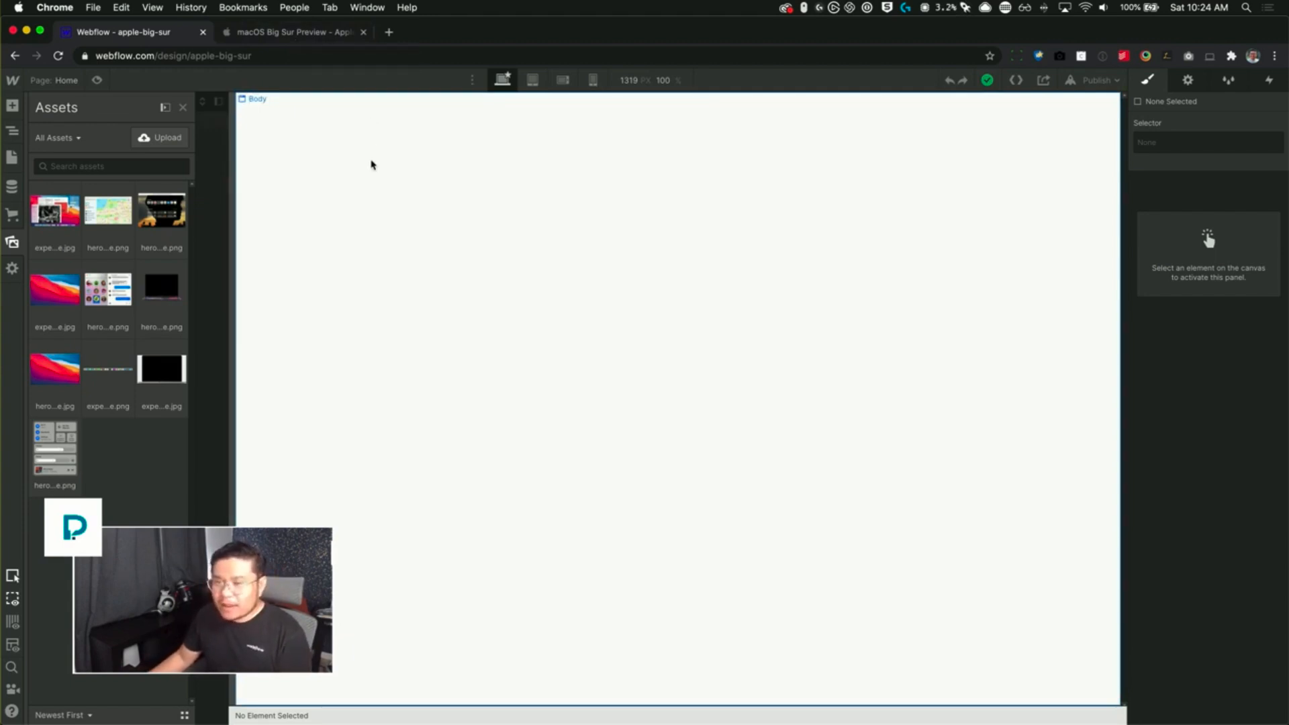
pyautogui.click(362, 173)
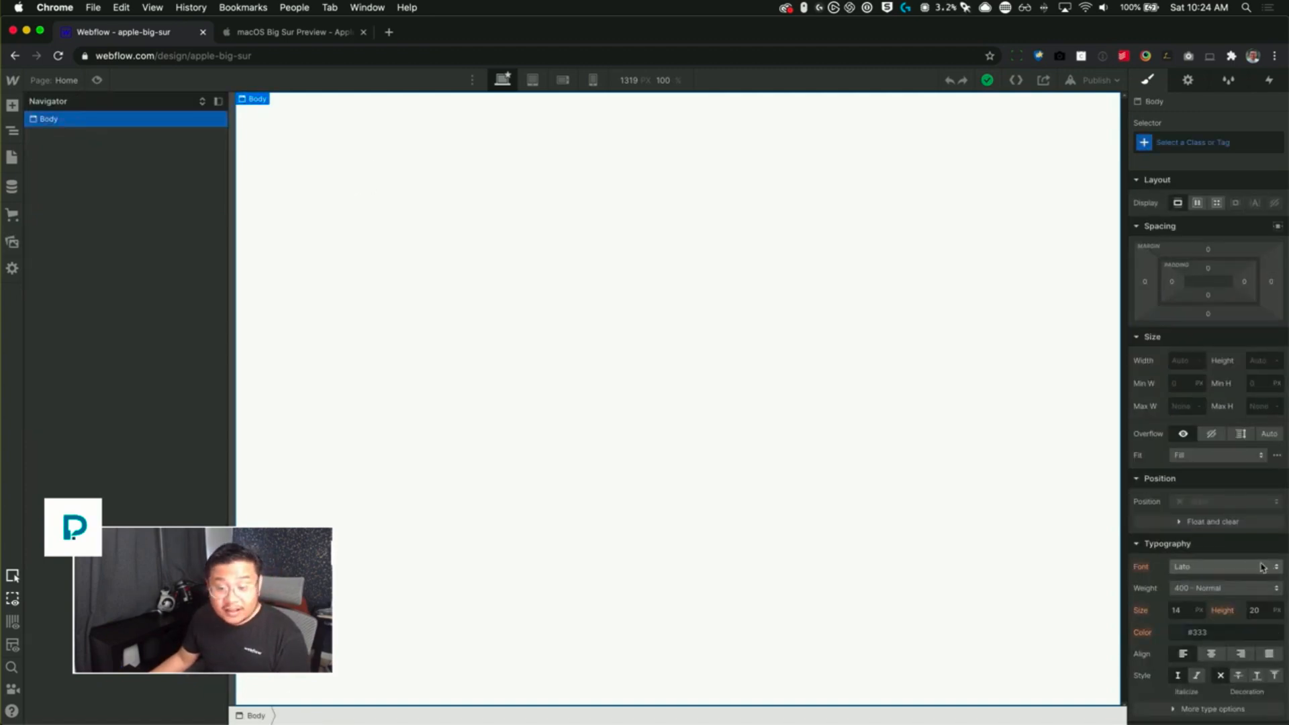
pyautogui.scroll(-3, 1271, 568)
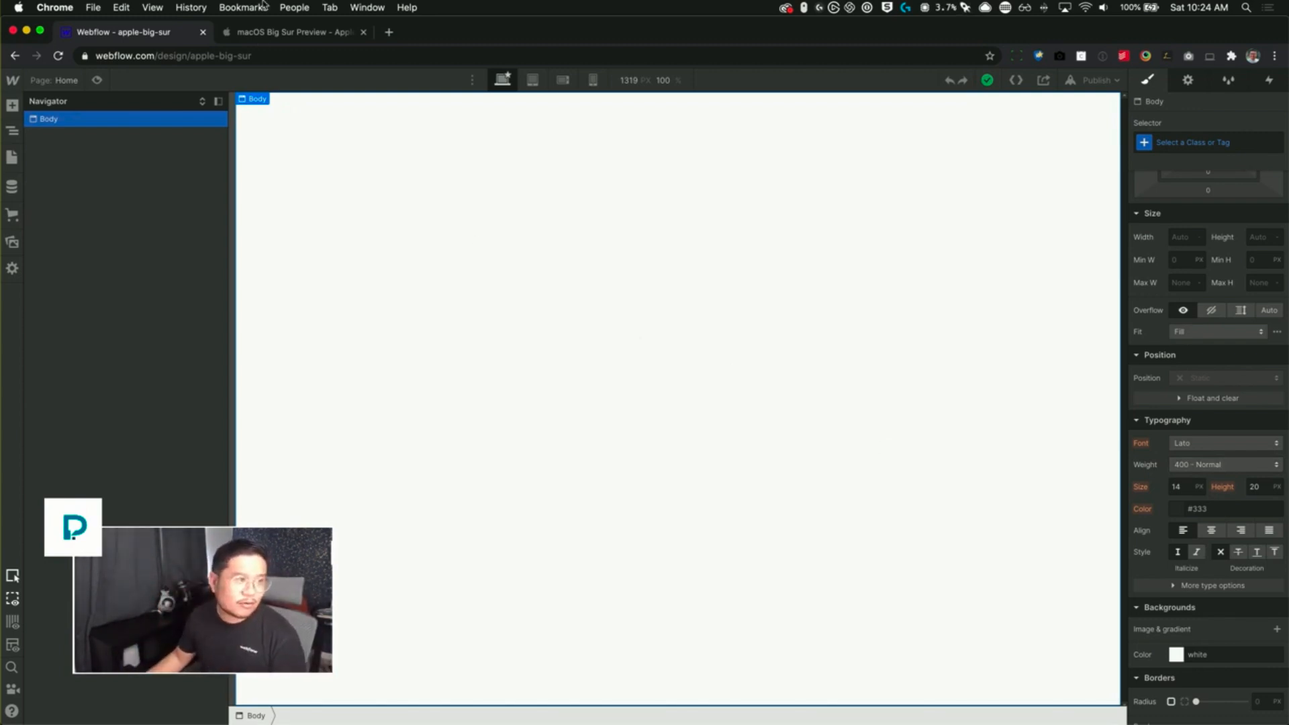
# - Examine the hero scroll animation on Apple's Big Sur page, from the full-screen wallpaper to the MacBook with app windows
pyautogui.click(273, 33)
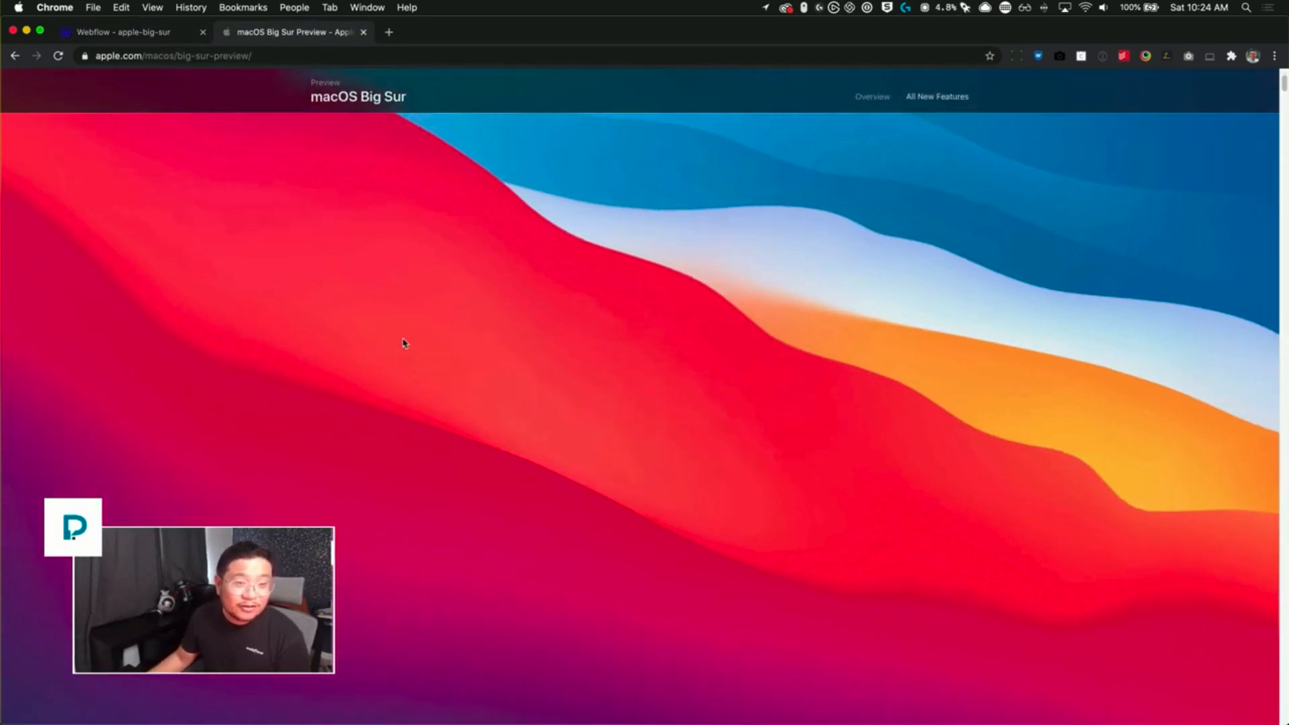
pyautogui.moveTo(1284, 85); pyautogui.dragTo(1285, 94)
pyautogui.moveTo(1283, 112)
pyautogui.mouseDown()
pyautogui.moveTo(1284, 139)
pyautogui.moveTo(1284, 74)
pyautogui.moveTo(1283, 115)
pyautogui.mouseUp()
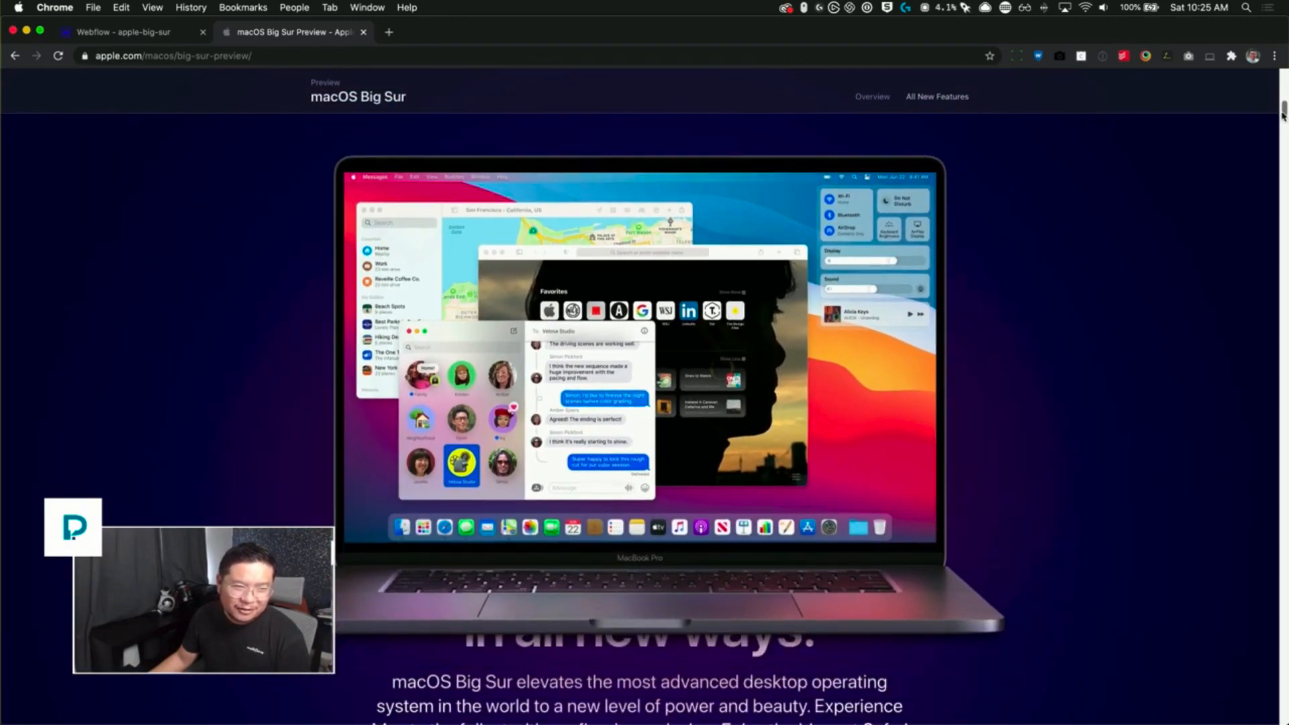
pyautogui.moveTo(1283, 115); pyautogui.dragTo(1282, 113)
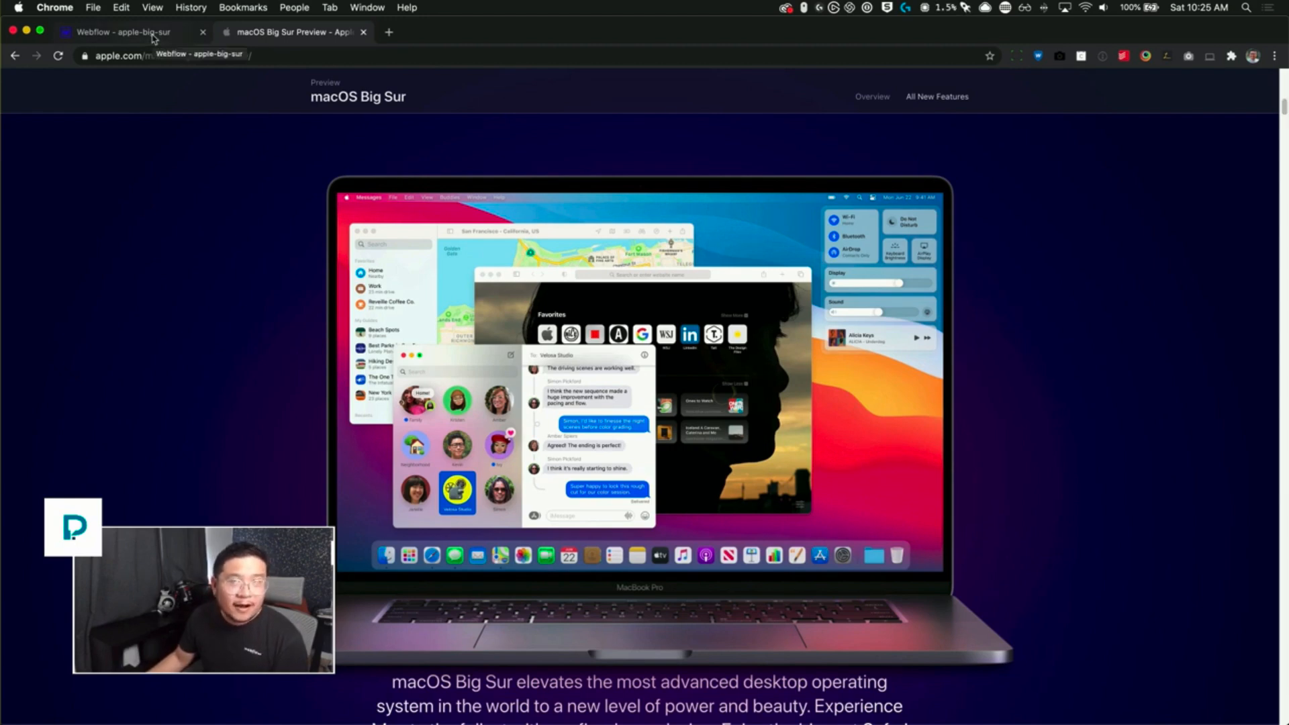
pyautogui.scroll(5, 1264, 154)
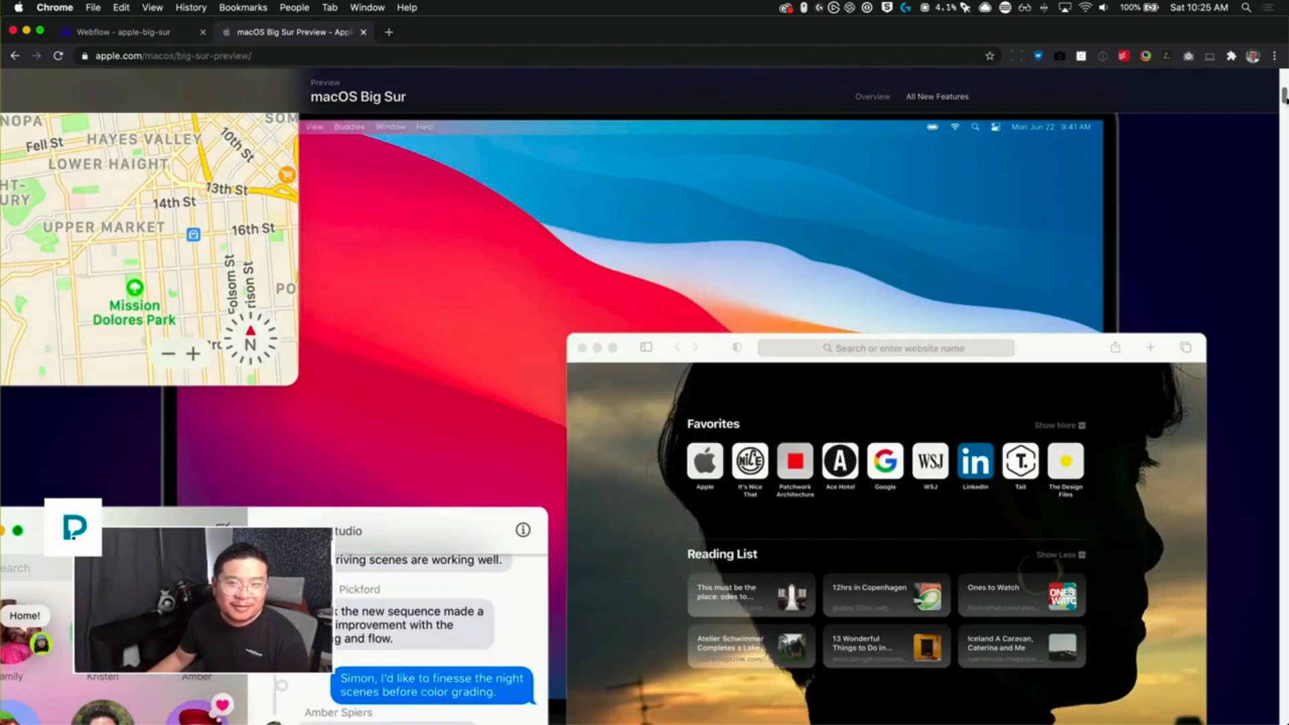
pyautogui.moveTo(1287, 87)
pyautogui.mouseDown()
pyautogui.moveTo(1282, 125)
pyautogui.moveTo(1282, 88)
pyautogui.mouseUp()
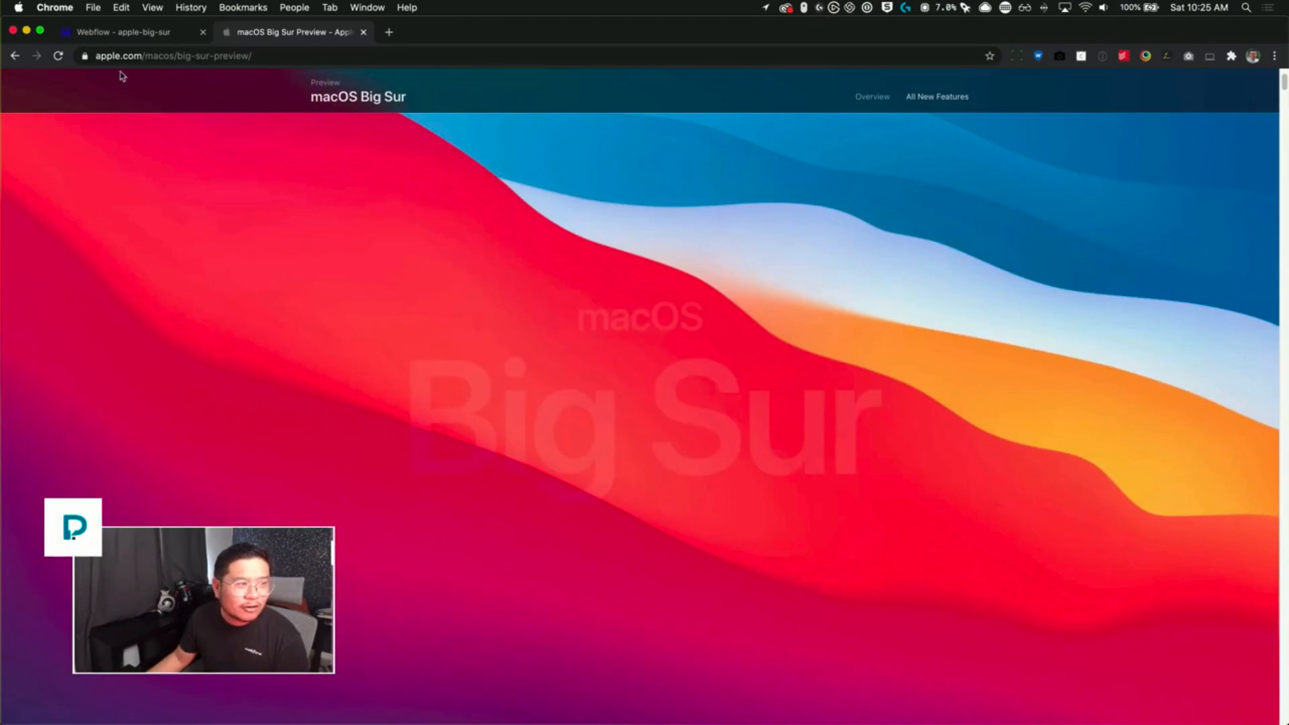
# - Return to the Webflow Designer and add a Section element to the empty page body
pyautogui.click(108, 33)
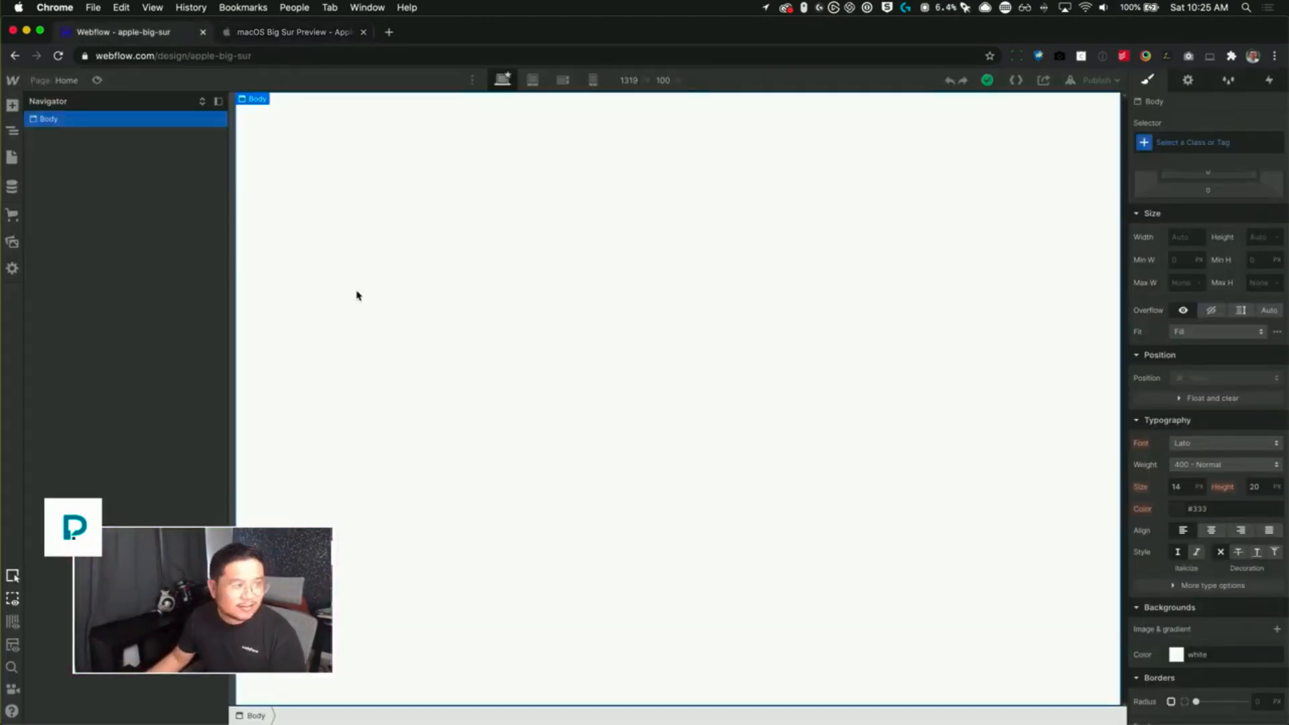
pyautogui.press('a')
pyautogui.moveTo(61, 215); pyautogui.dragTo(734, 265)
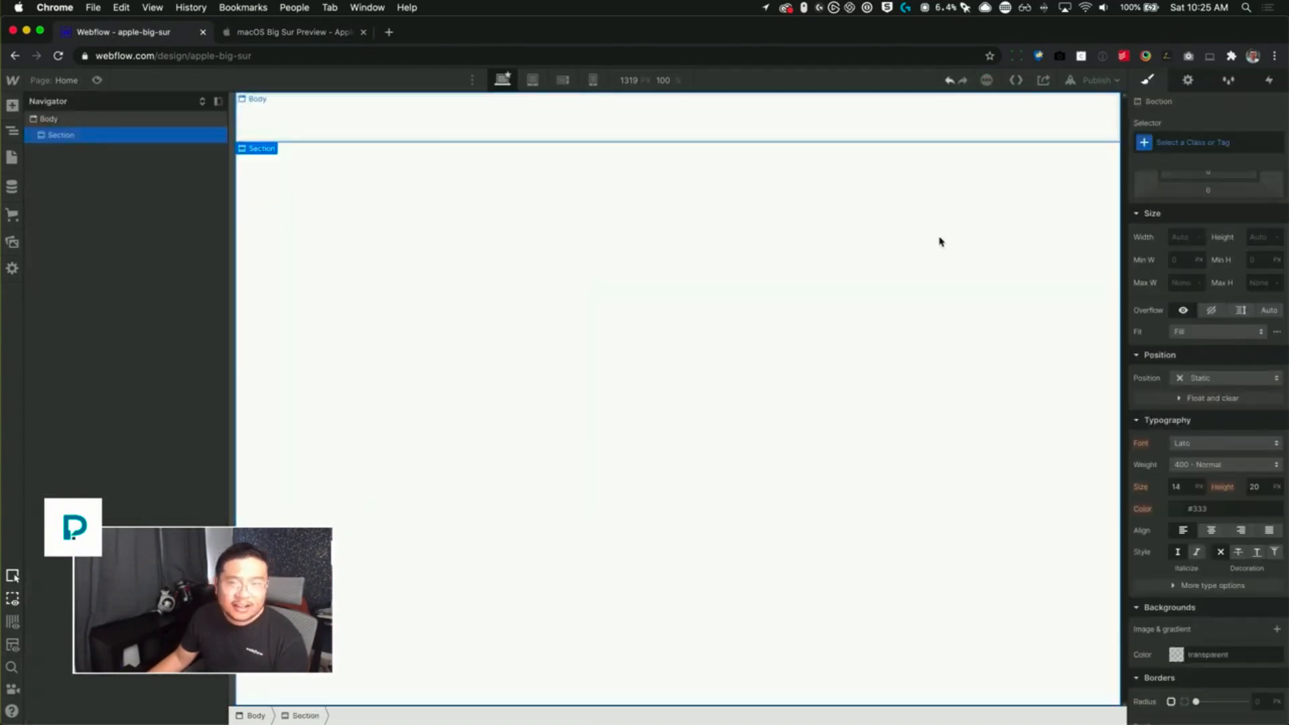
# - Set the new section's height to 500vh and rename its class to hero
pyautogui.click(1263, 339)
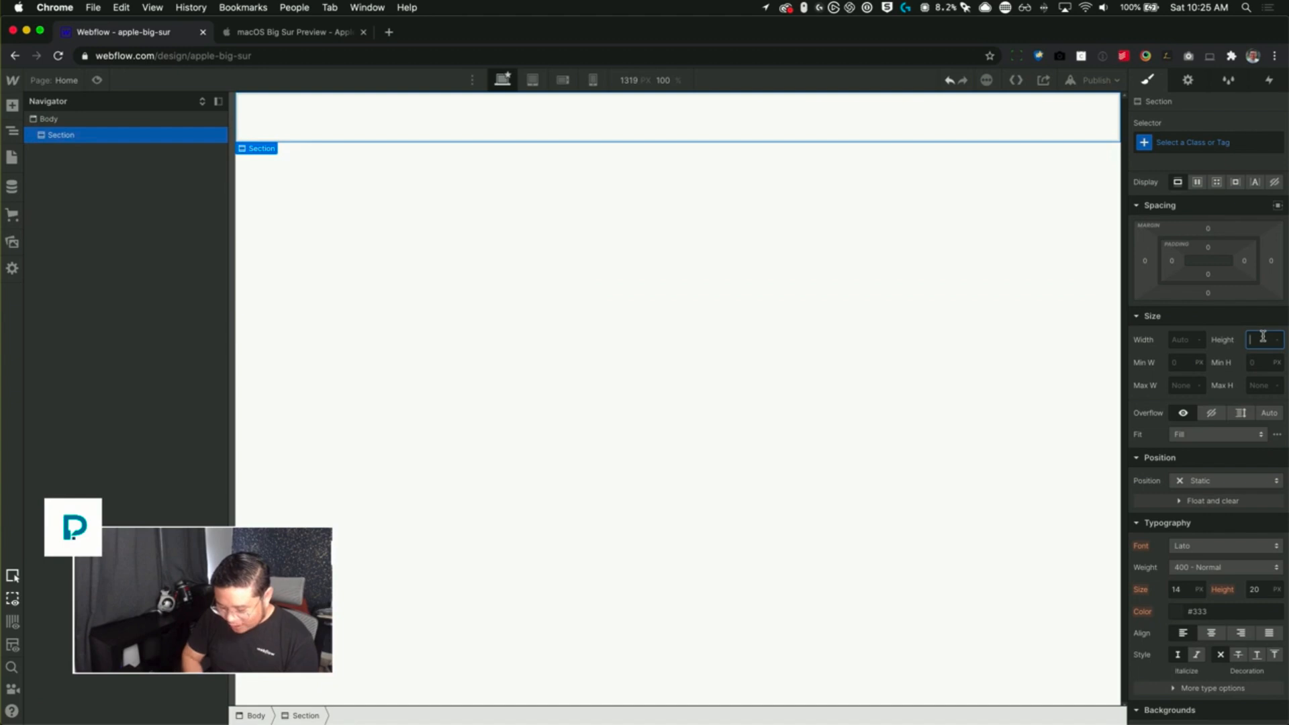
pyautogui.write('500vh')
pyautogui.press('Return')
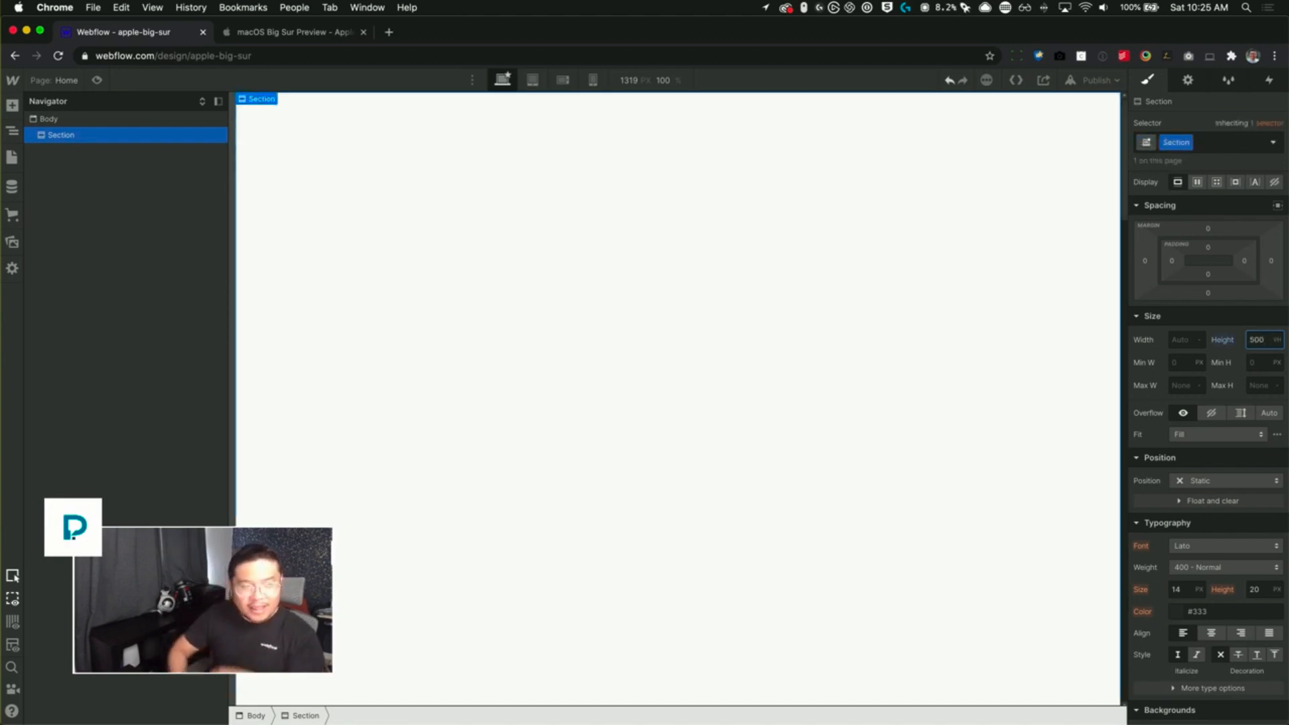
pyautogui.click(1172, 142)
pyautogui.write('hero')
pyautogui.press('Return')
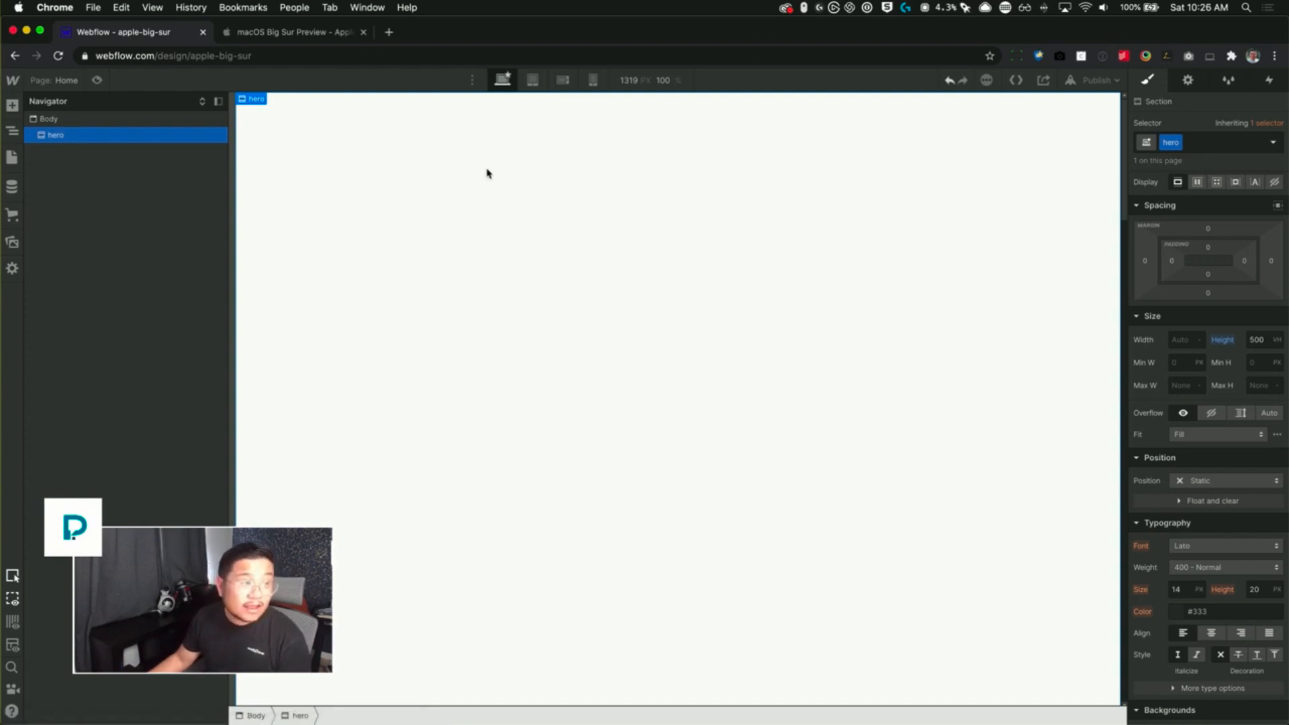
# - Go to the dark hero area of Apple's Big Sur page and inspect its background element in DevTools
pyautogui.click(322, 32)
pyautogui.scroll(-10, 780, 410)
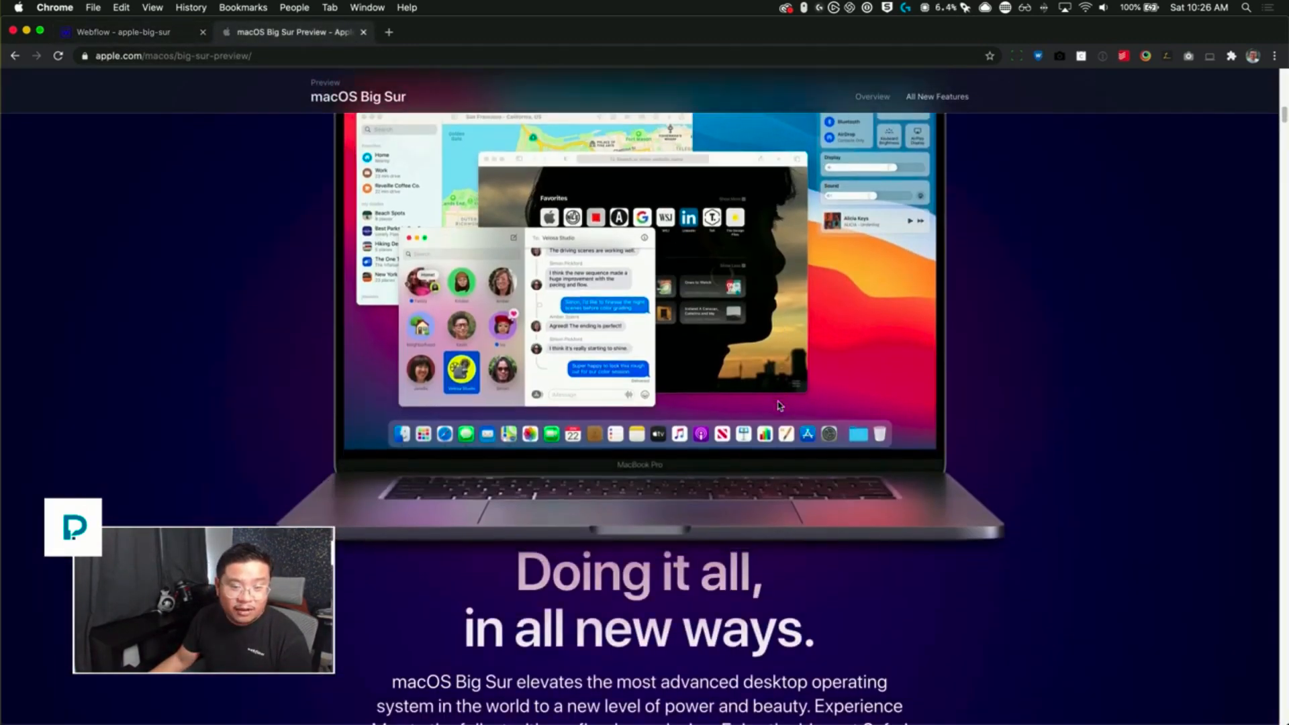
pyautogui.scroll(-10, 780, 410)
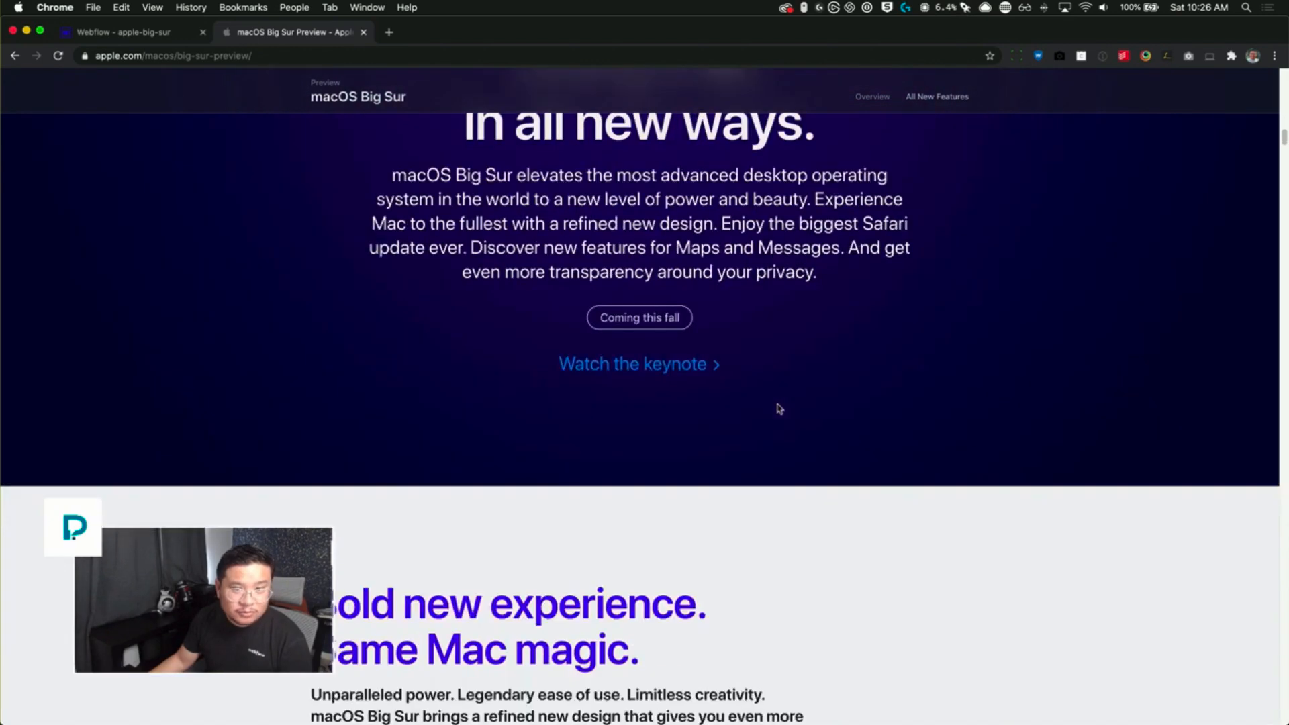
pyautogui.scroll(3, 778, 408)
pyautogui.rightClick(1082, 180)
pyautogui.click(1134, 370)
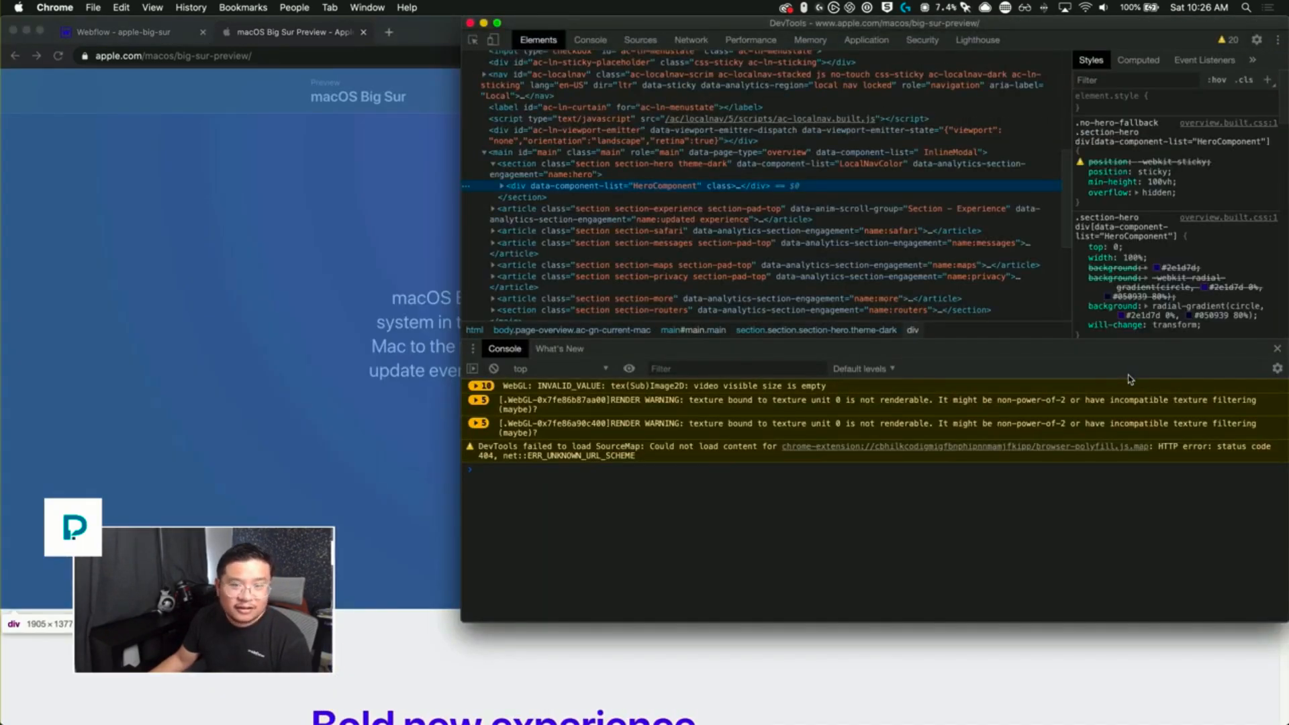
# - Copy the first color value, 2e1d7d, from the hero element's radial-gradient background rule
pyautogui.scroll(-2, 1202, 275)
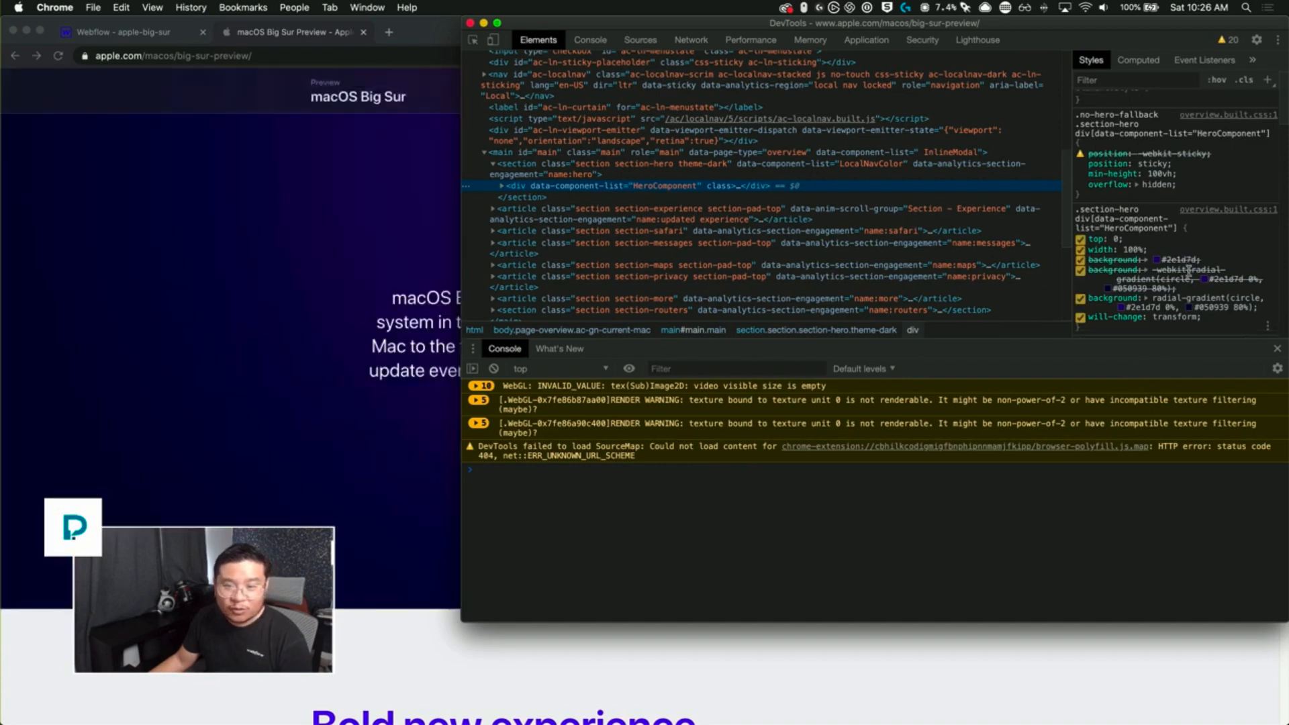
pyautogui.click(1225, 286)
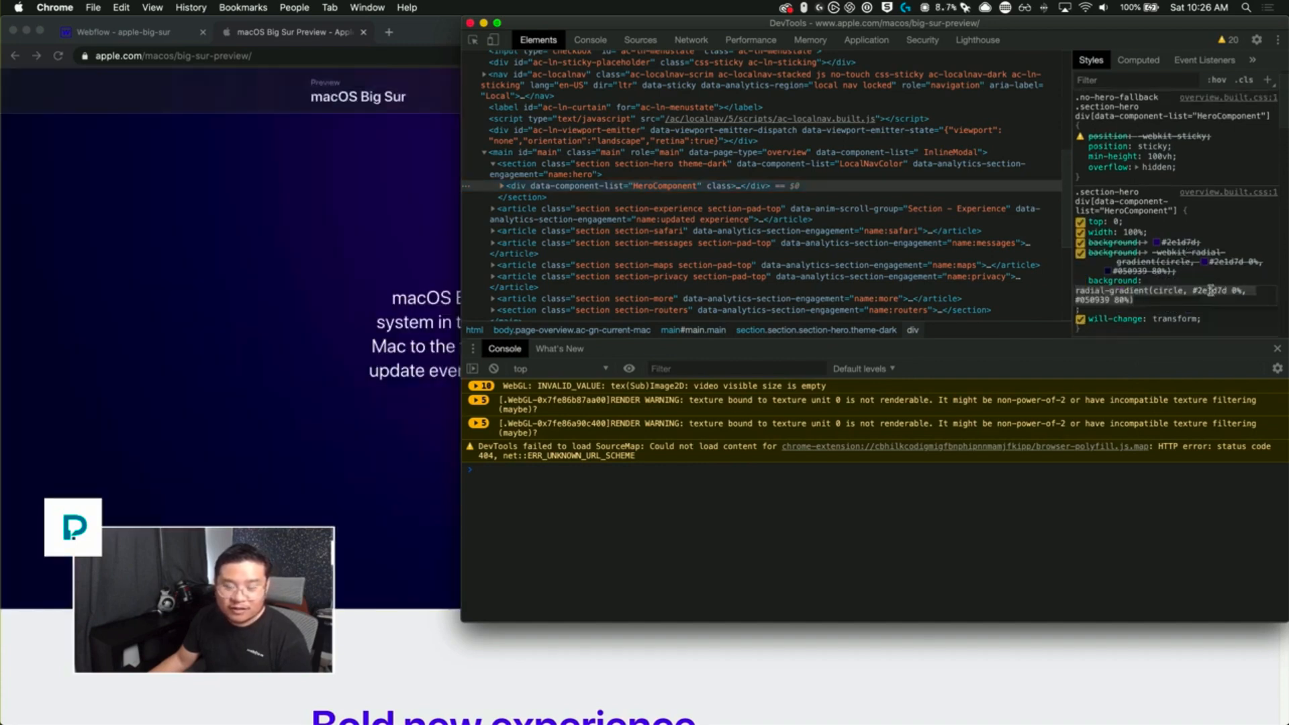
pyautogui.doubleClick(1208, 290)
pyautogui.press('super+c')
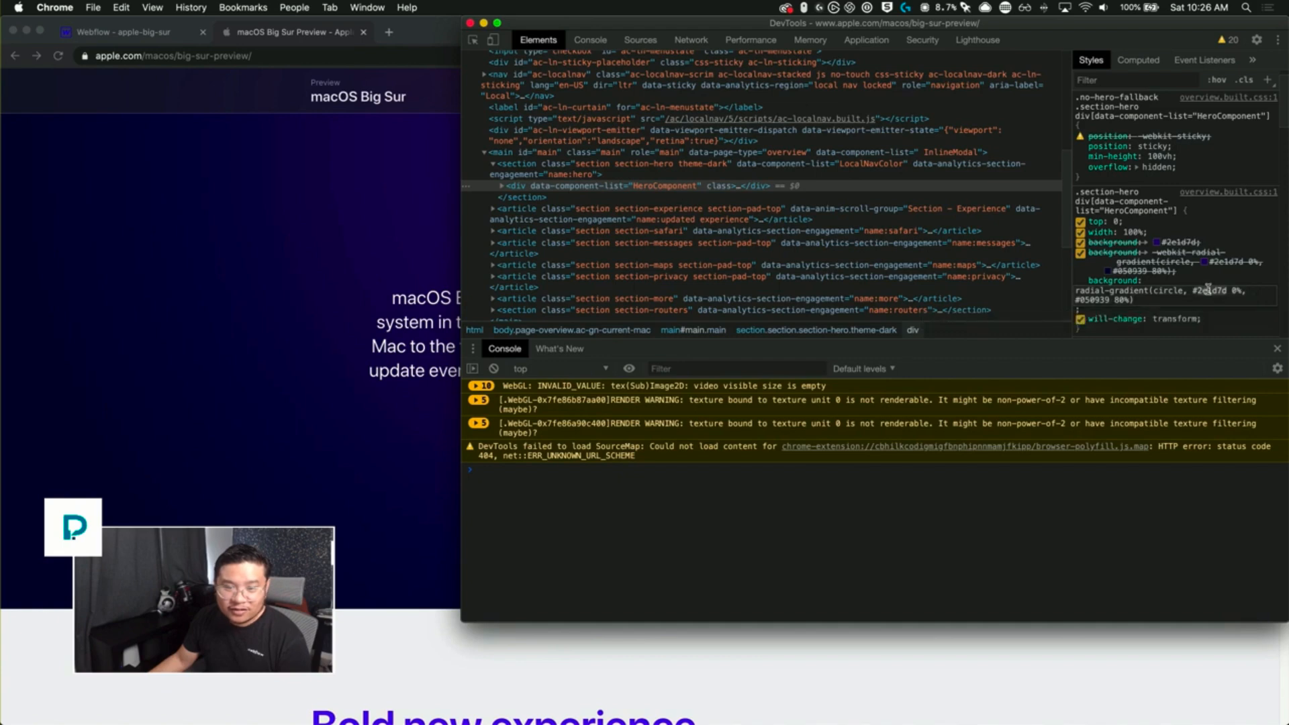
# - Back in the Webflow Designer, add a background layer to the hero section and make it a radial gradient
pyautogui.click(121, 32)
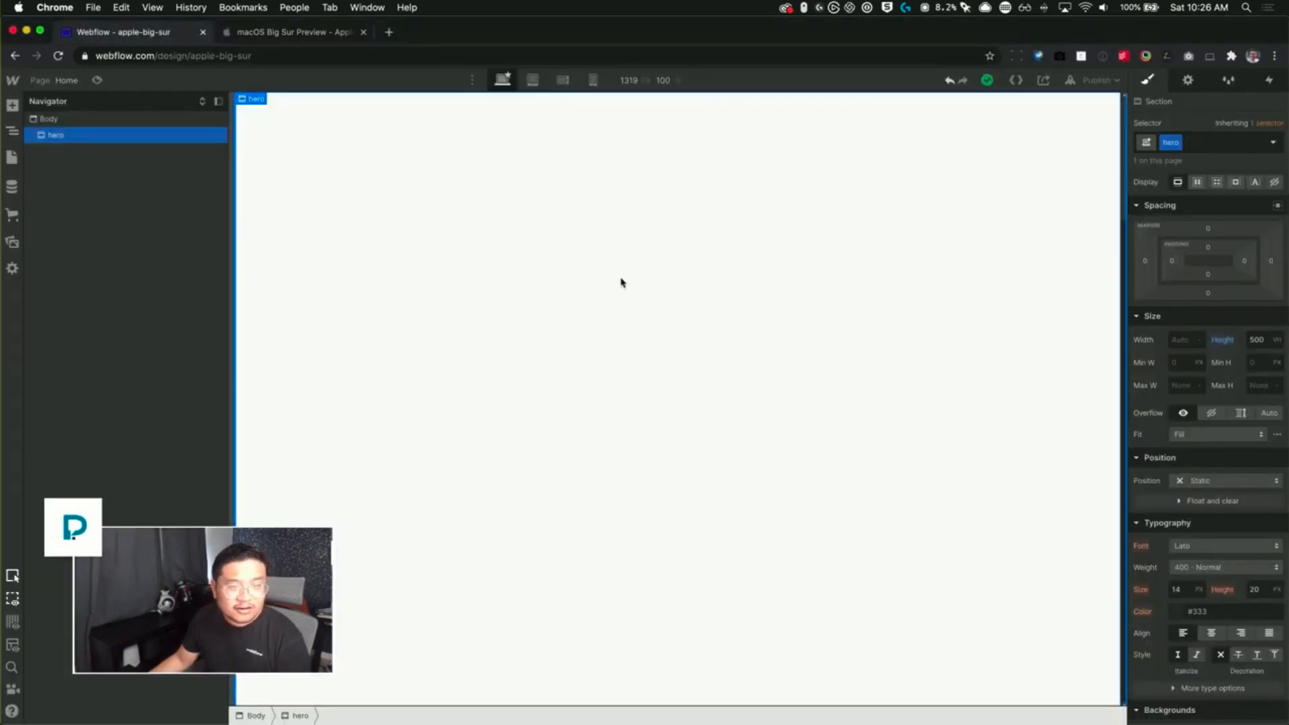
pyautogui.scroll(-5, 1182, 537)
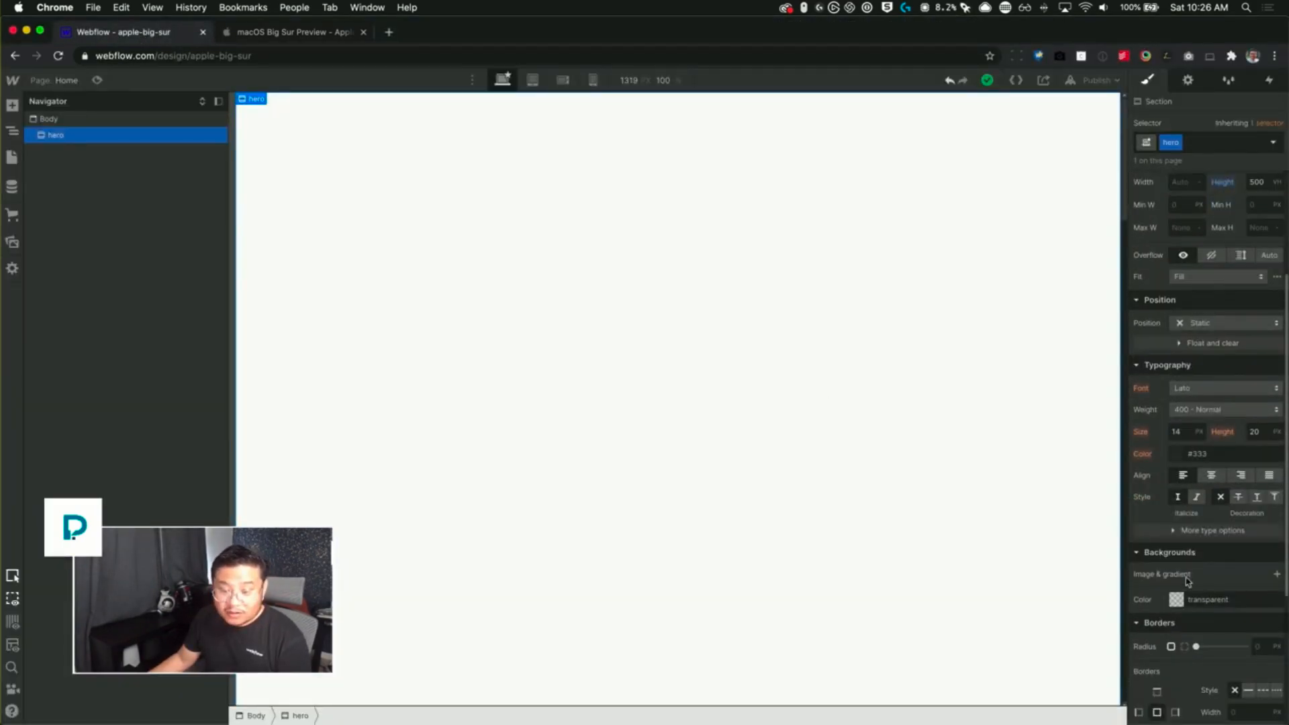
pyautogui.click(1277, 574)
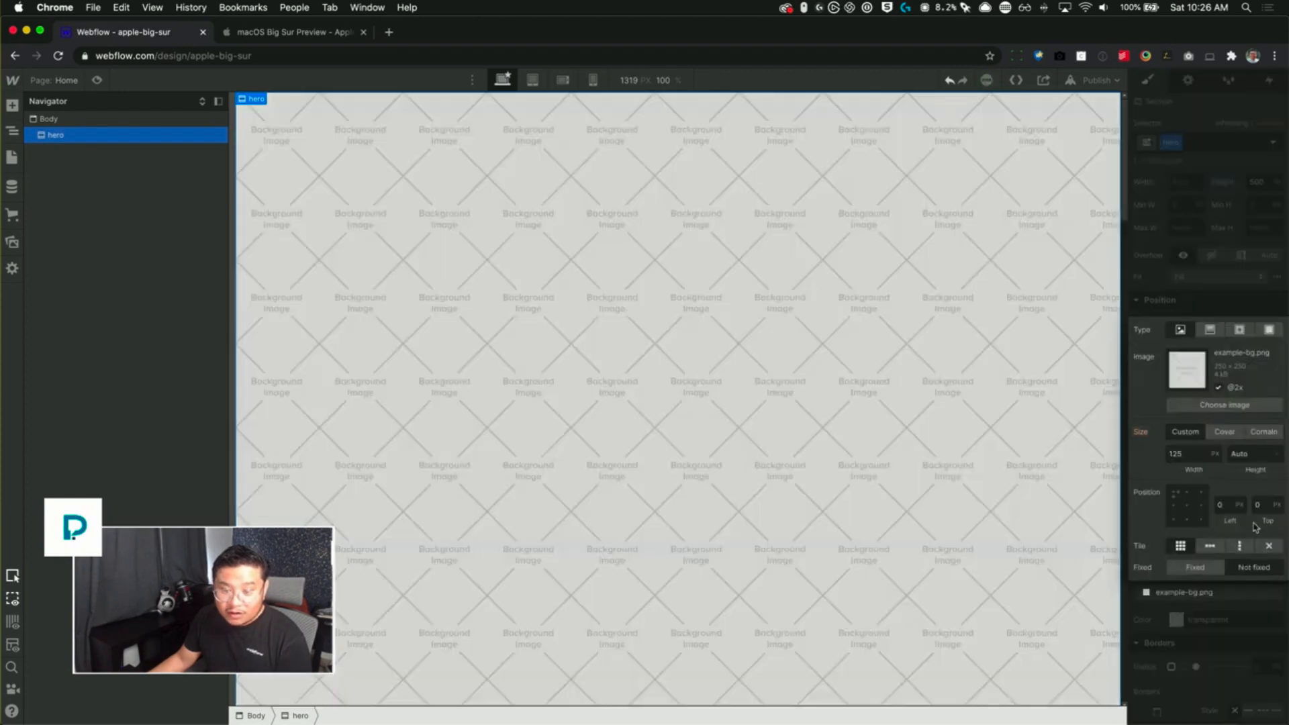
pyautogui.click(1239, 329)
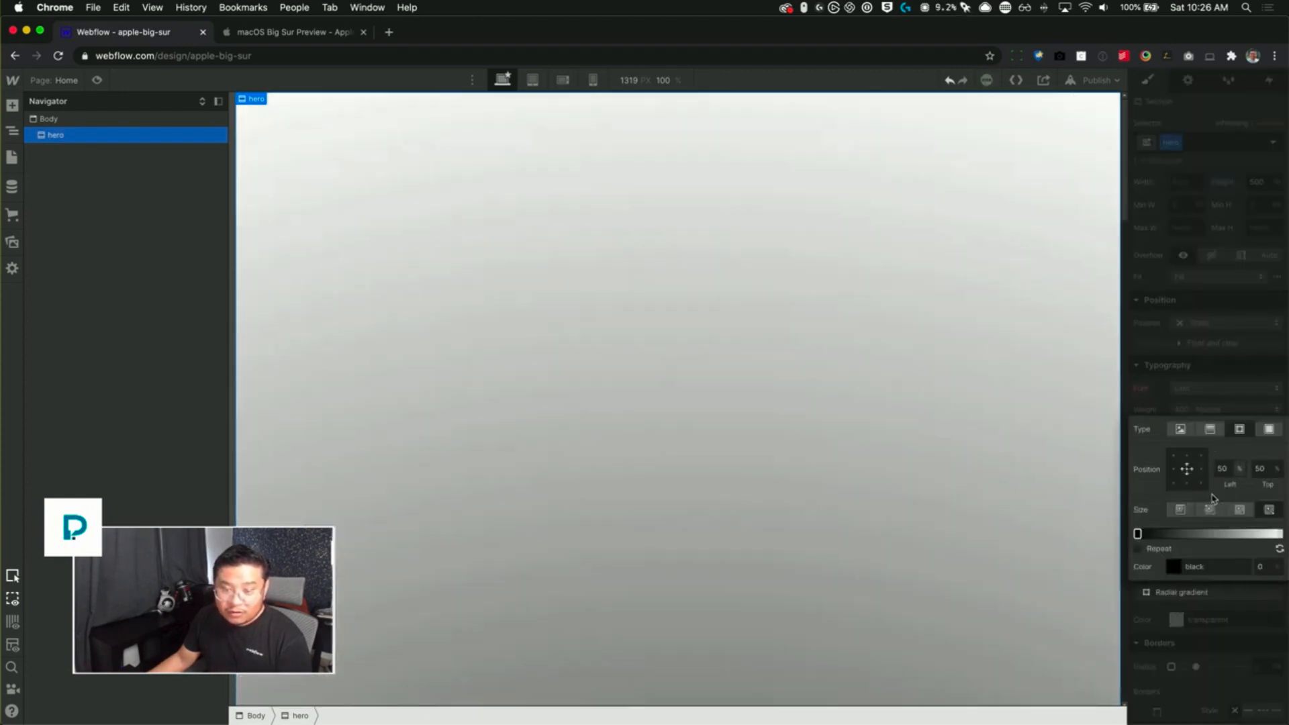
# - Set the first color stop of the hero section's radial gradient to #2e1d7d
pyautogui.click(1137, 532)
pyautogui.press('super+v')
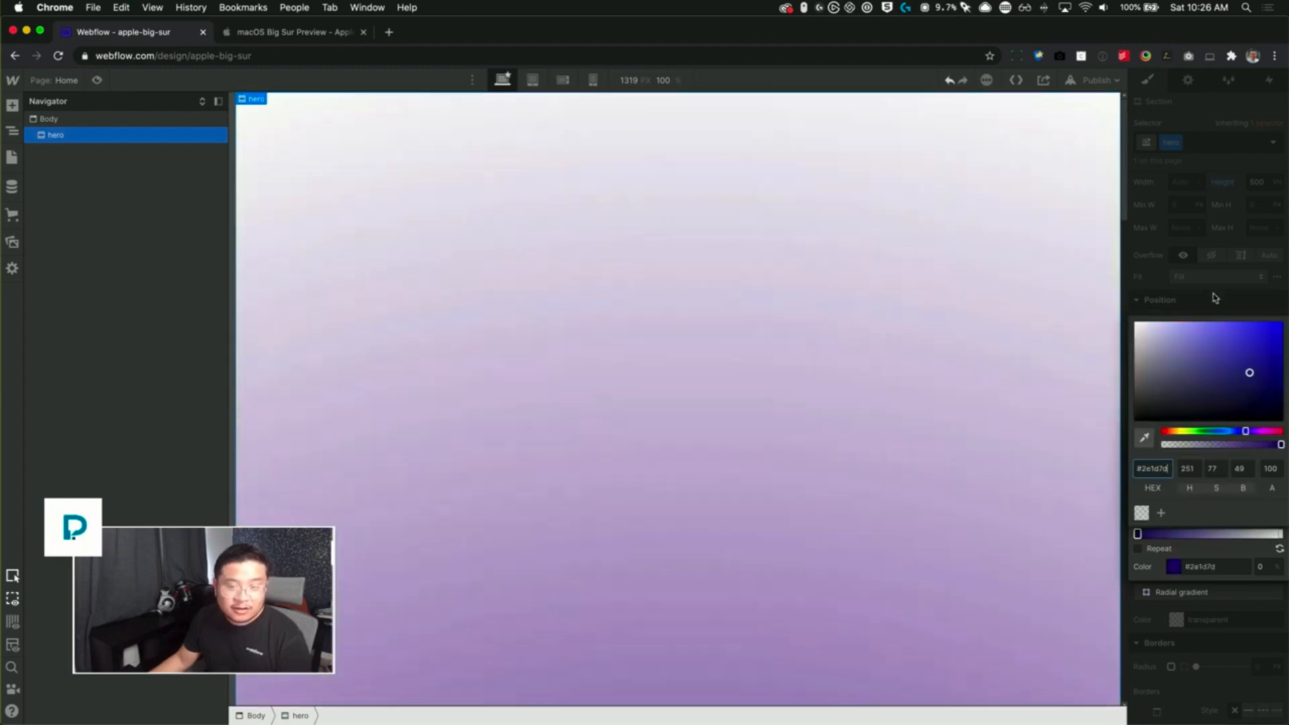
pyautogui.click(1227, 552)
# - Return to the DevTools window for Apple's Big Sur page and copy the second radial-gradient color, 050939
pyautogui.click(321, 38)
pyautogui.rightClick(1096, 362)
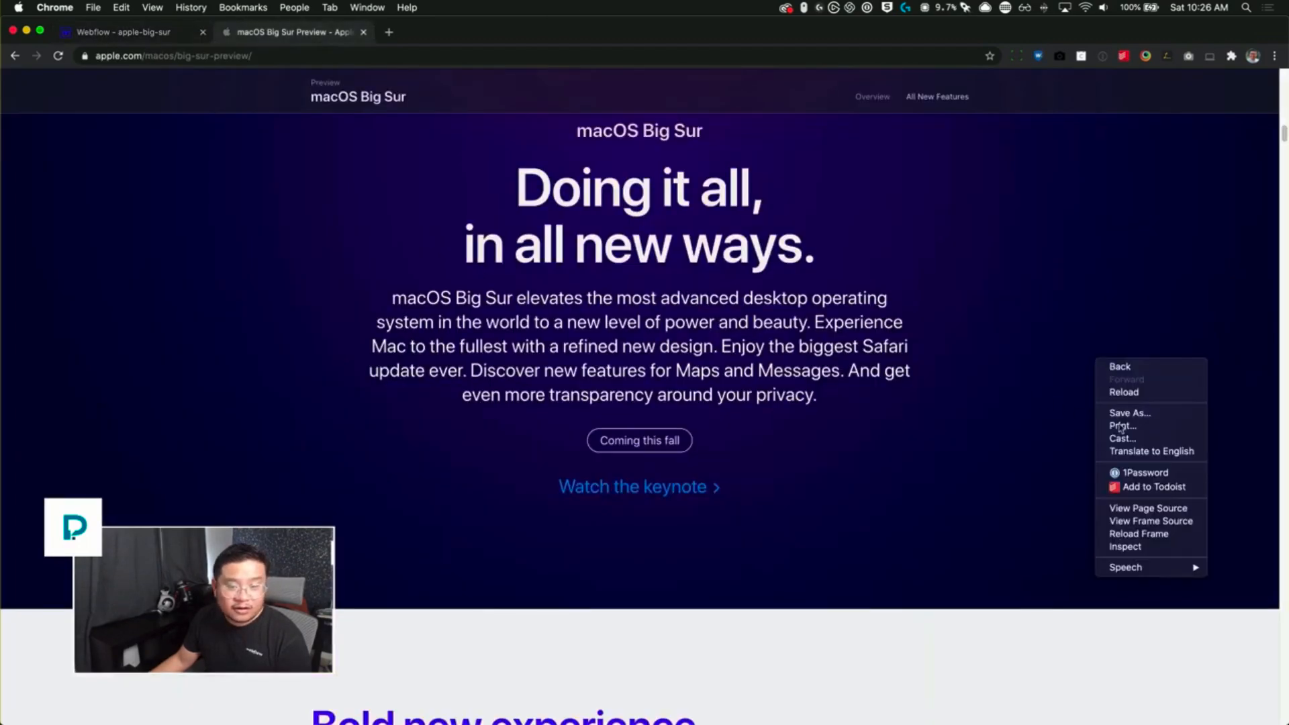
pyautogui.click(1055, 429)
pyautogui.hotkey('ctrl', 'Up')
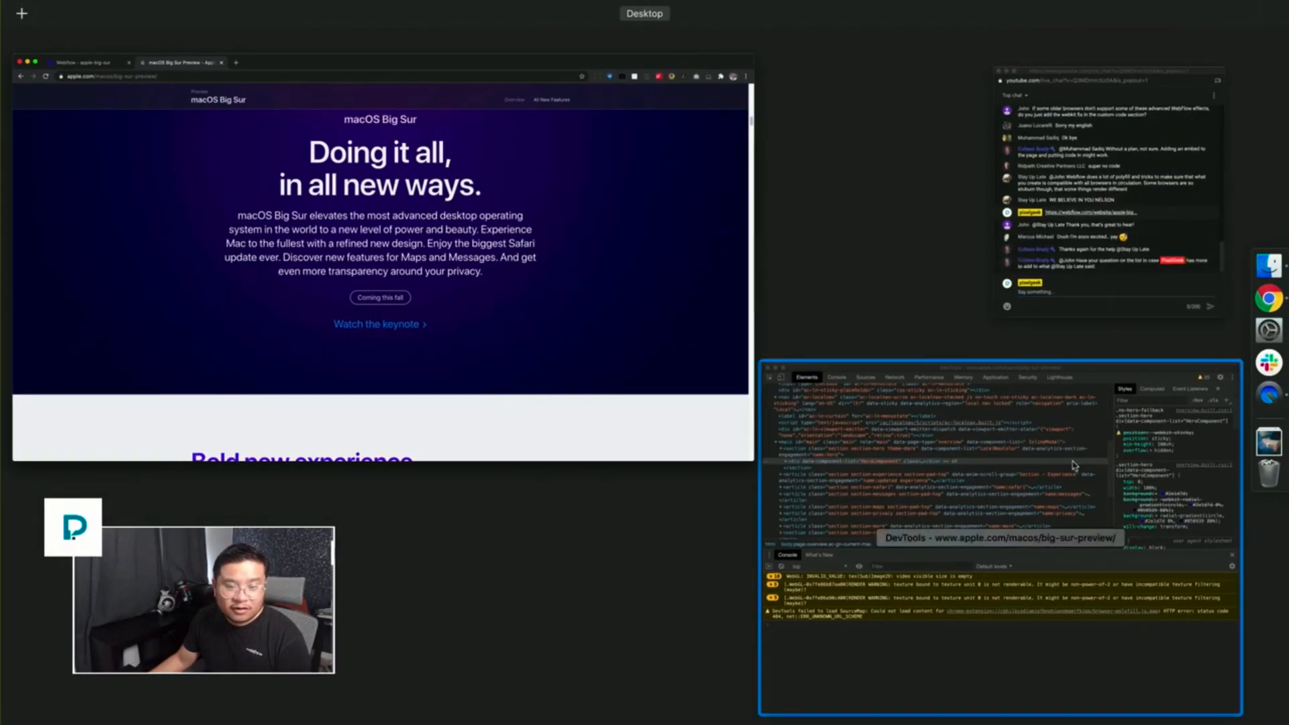
pyautogui.click(1074, 466)
pyautogui.click(1160, 296)
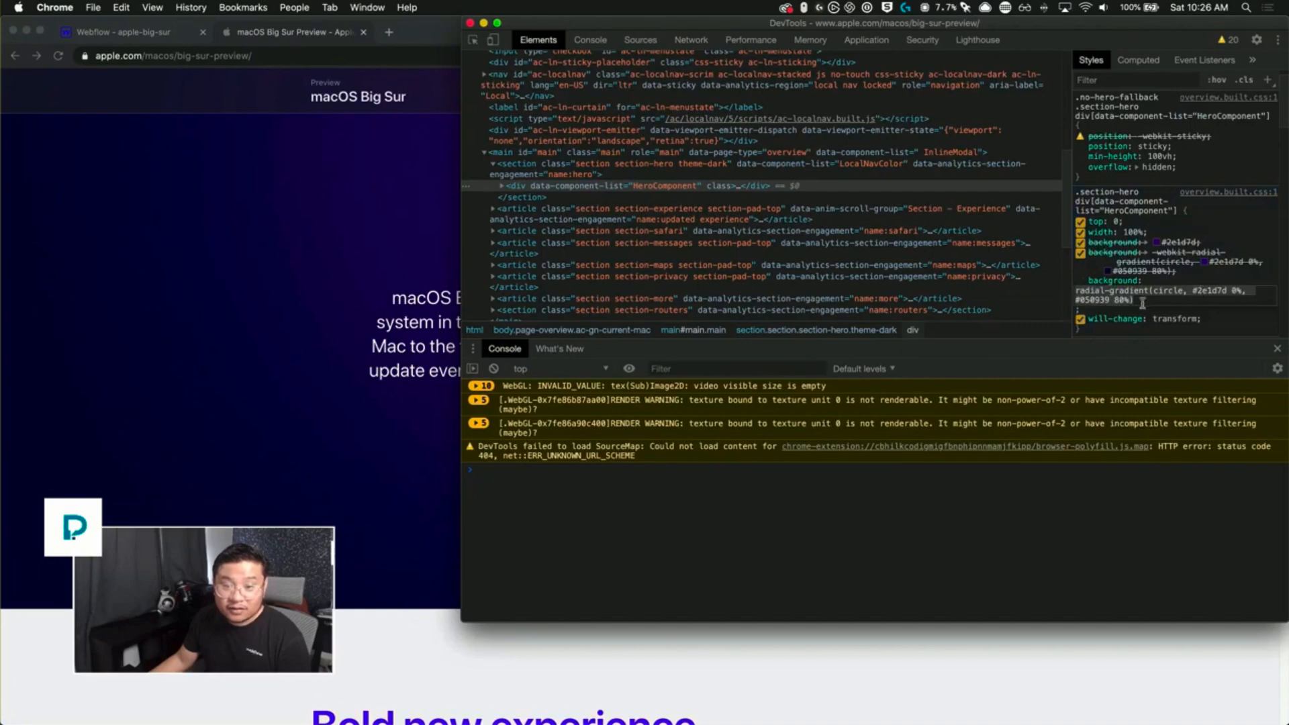
pyautogui.press('super+c')
# - Back in the Webflow Designer, set the hero gradient's end color stop to #050939 and reverse the gradient
pyautogui.click(111, 35)
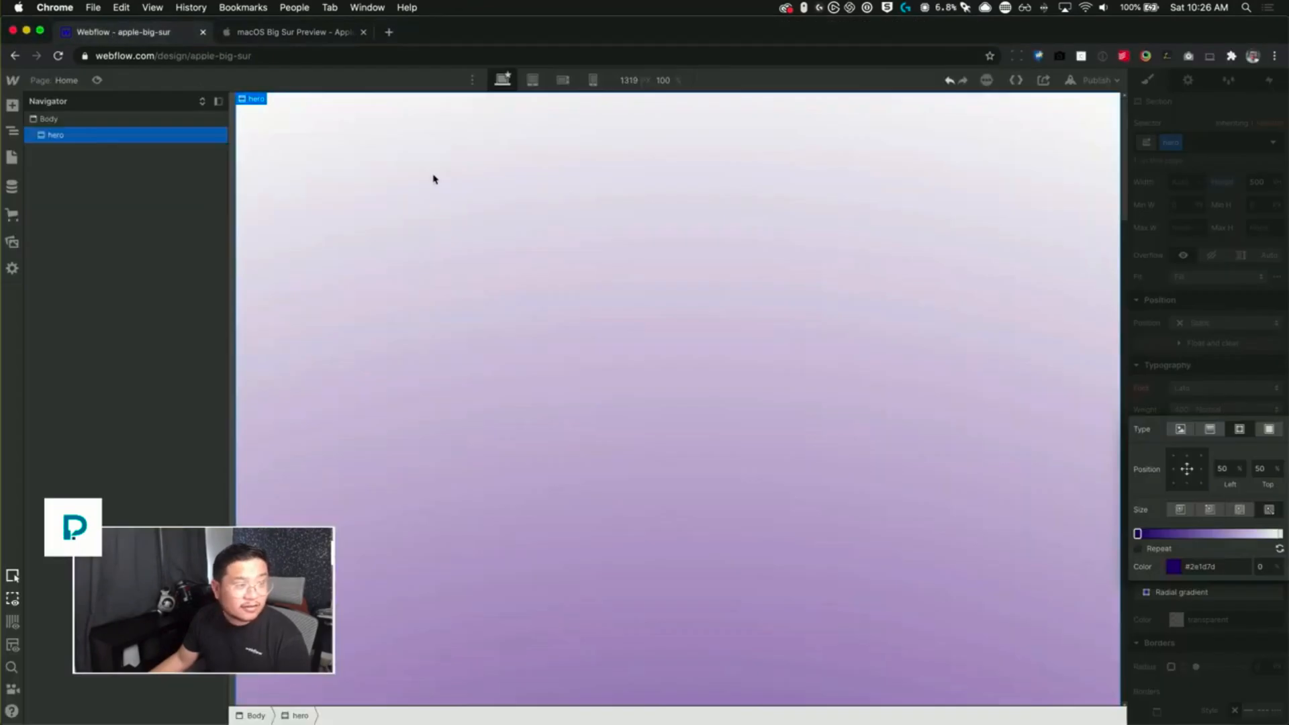
pyautogui.click(1282, 535)
pyautogui.click(1173, 566)
pyautogui.doubleClick(1150, 466)
pyautogui.press('super+v')
pyautogui.press('Return')
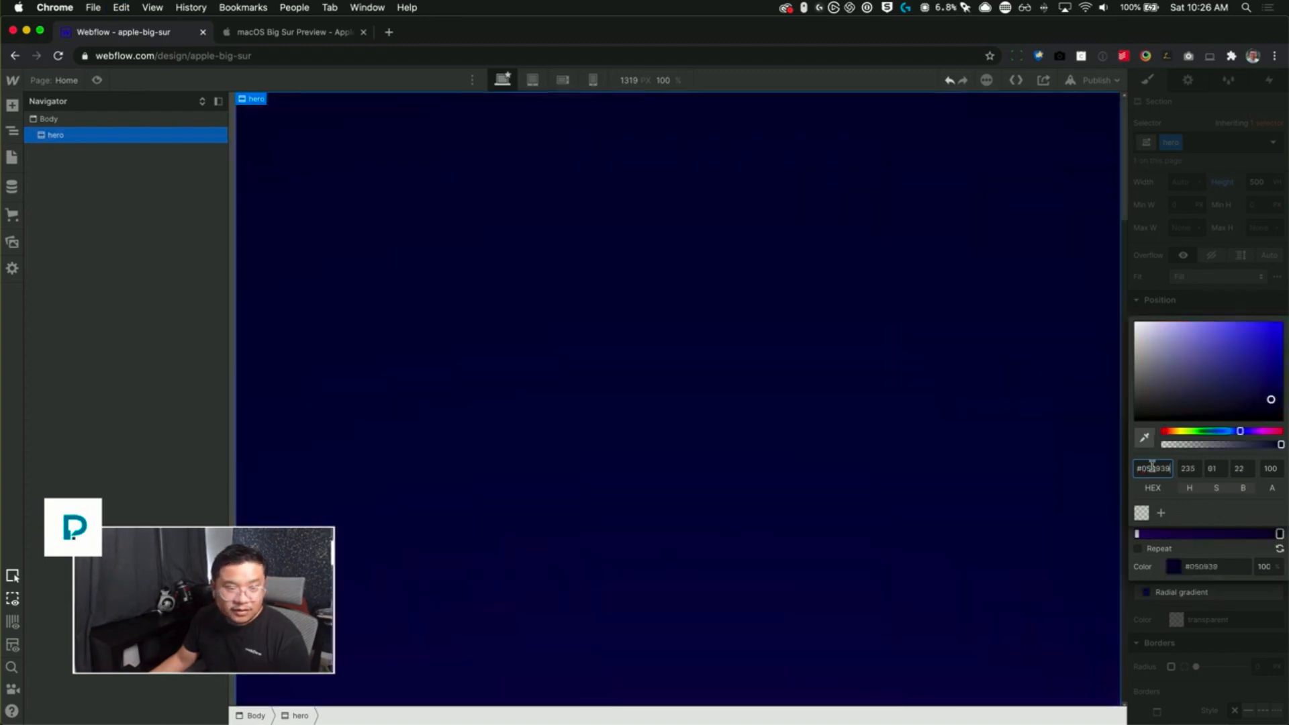
pyautogui.click(1213, 560)
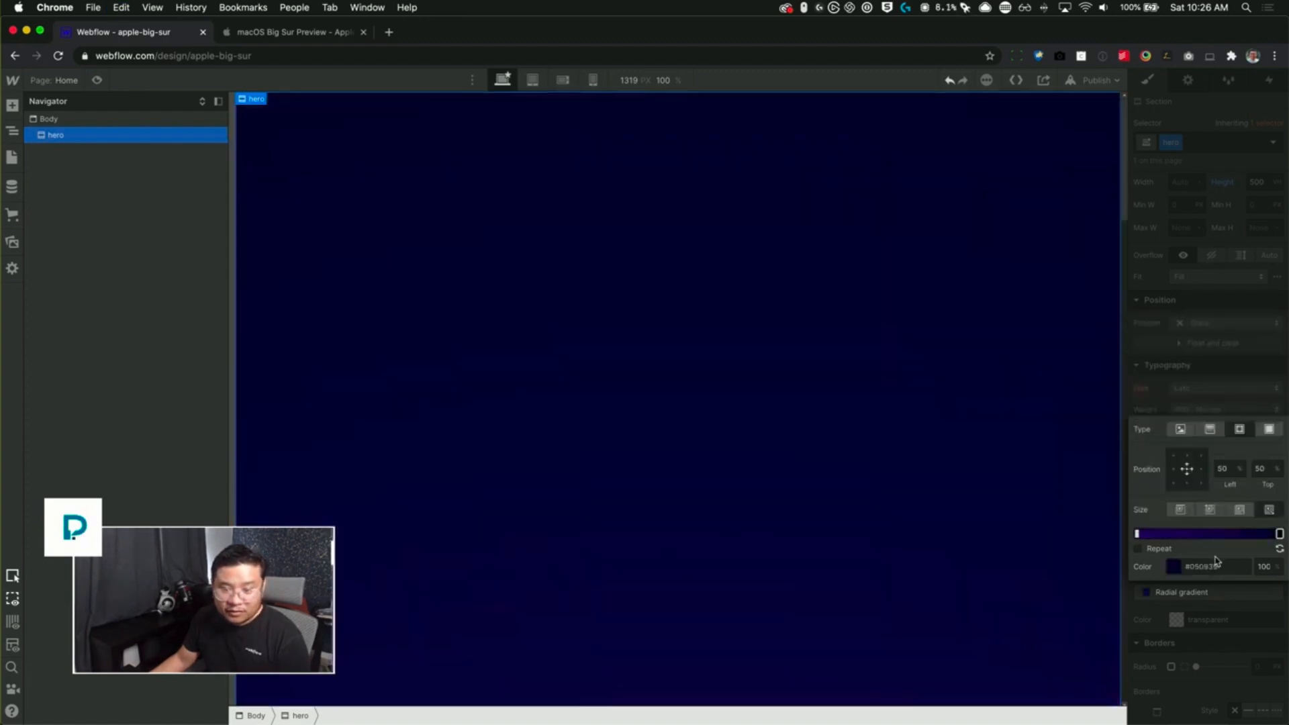
pyautogui.click(1280, 550)
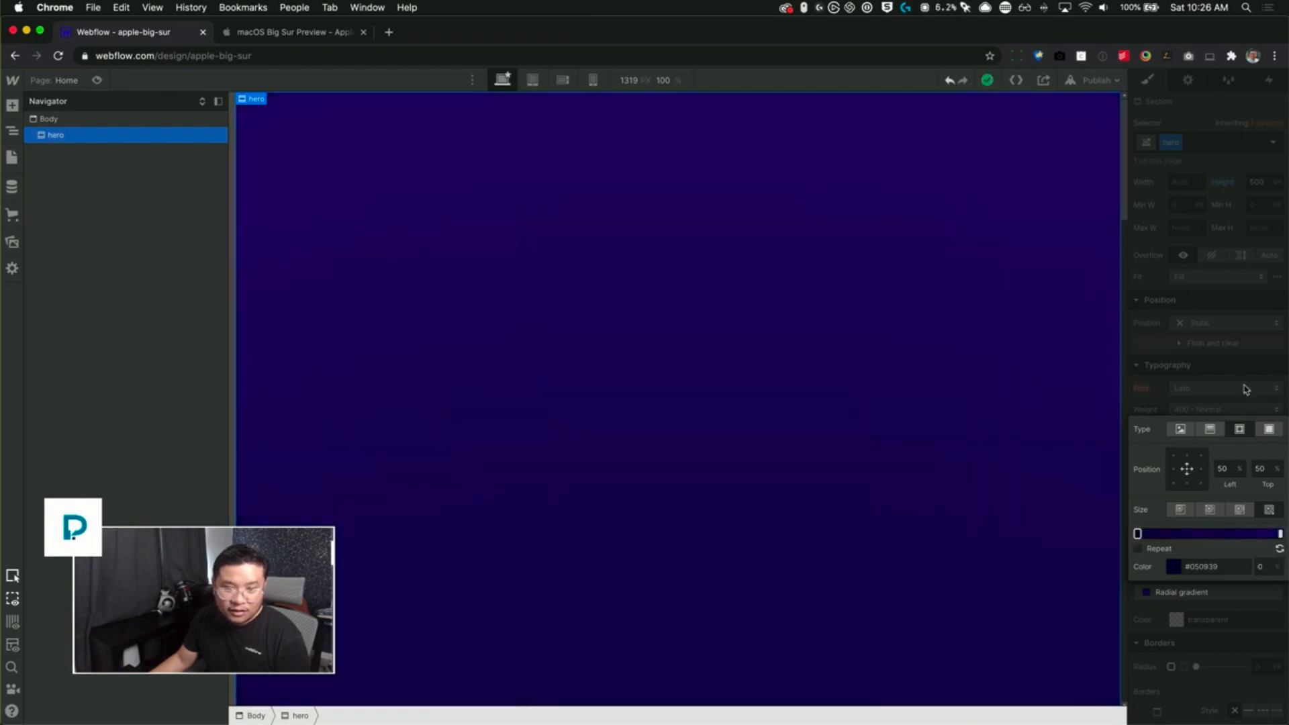
pyautogui.click(920, 383)
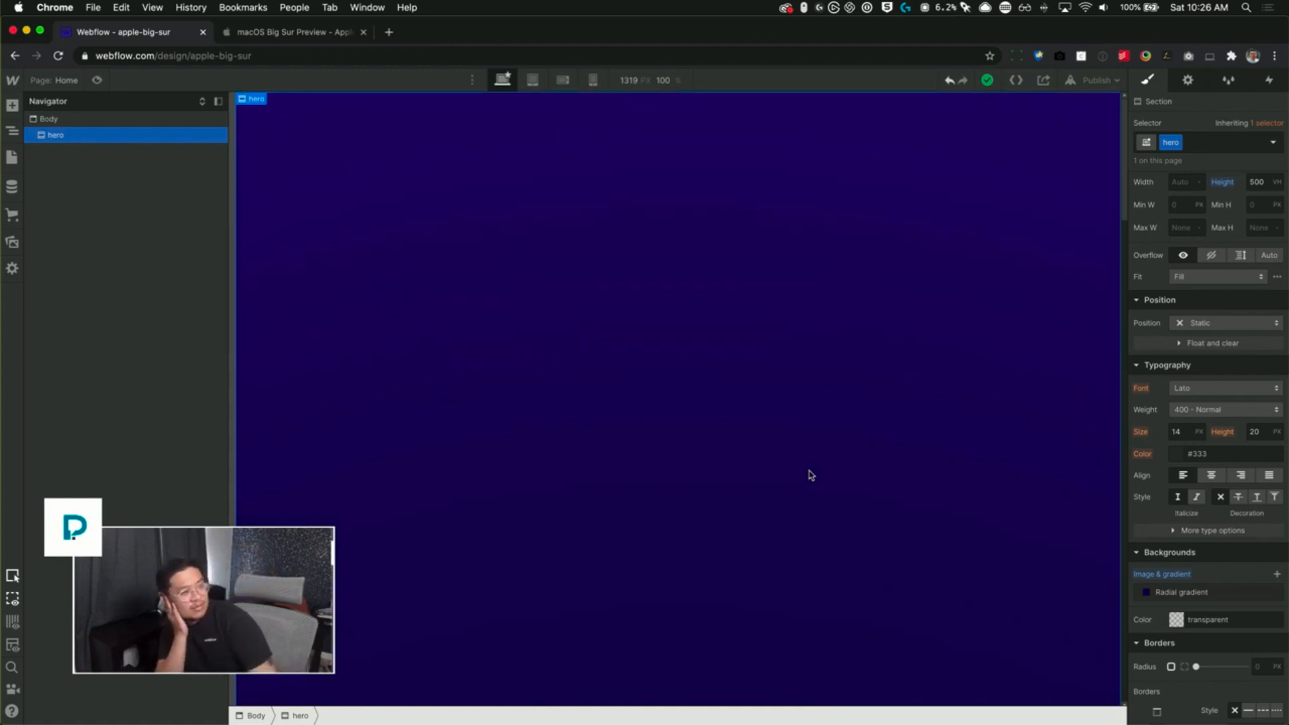
# - Reopen the hero's radial gradient and save the #050939 stop color as a global swatch with the suggested name
pyautogui.click(1195, 594)
pyautogui.click(1173, 569)
pyautogui.click(1174, 568)
pyautogui.click(1174, 565)
pyautogui.click(1161, 542)
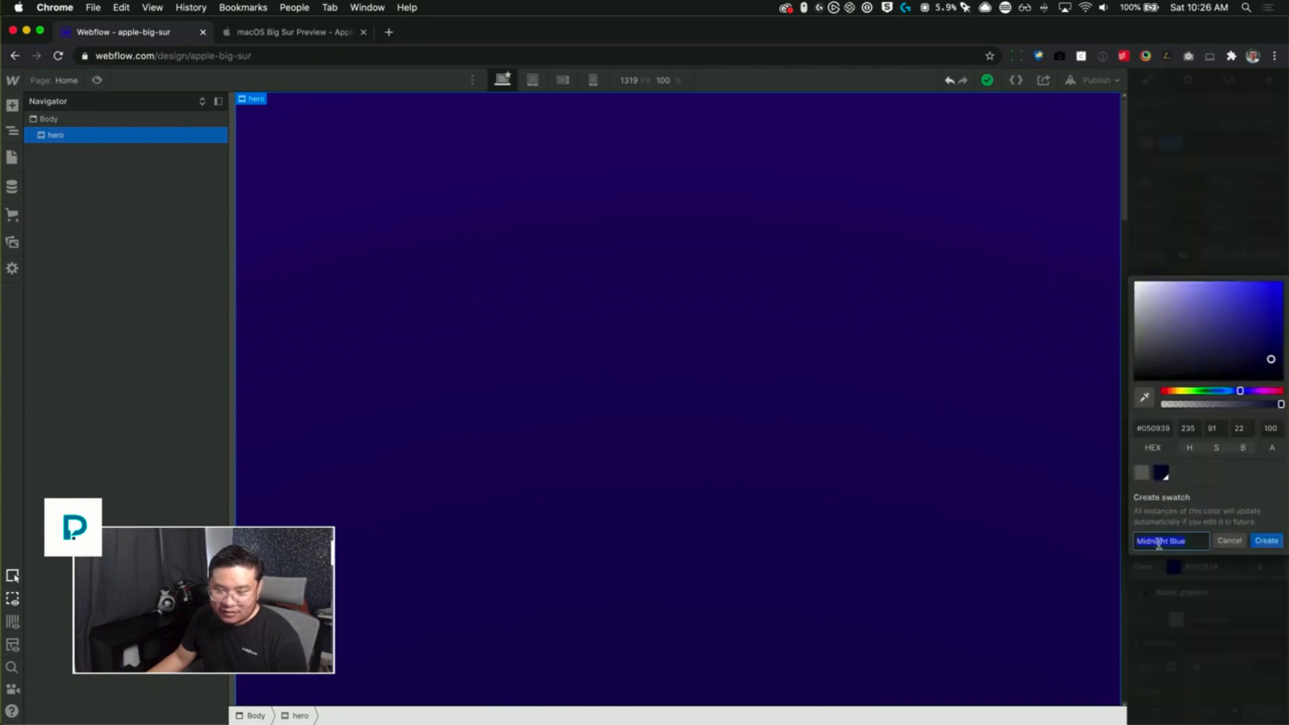
pyautogui.click(1266, 541)
pyautogui.click(1225, 576)
# - Save the gradient's other stop color, #2e1d7d, as a second global swatch and close the gradient settings
pyautogui.click(1279, 535)
pyautogui.click(1175, 568)
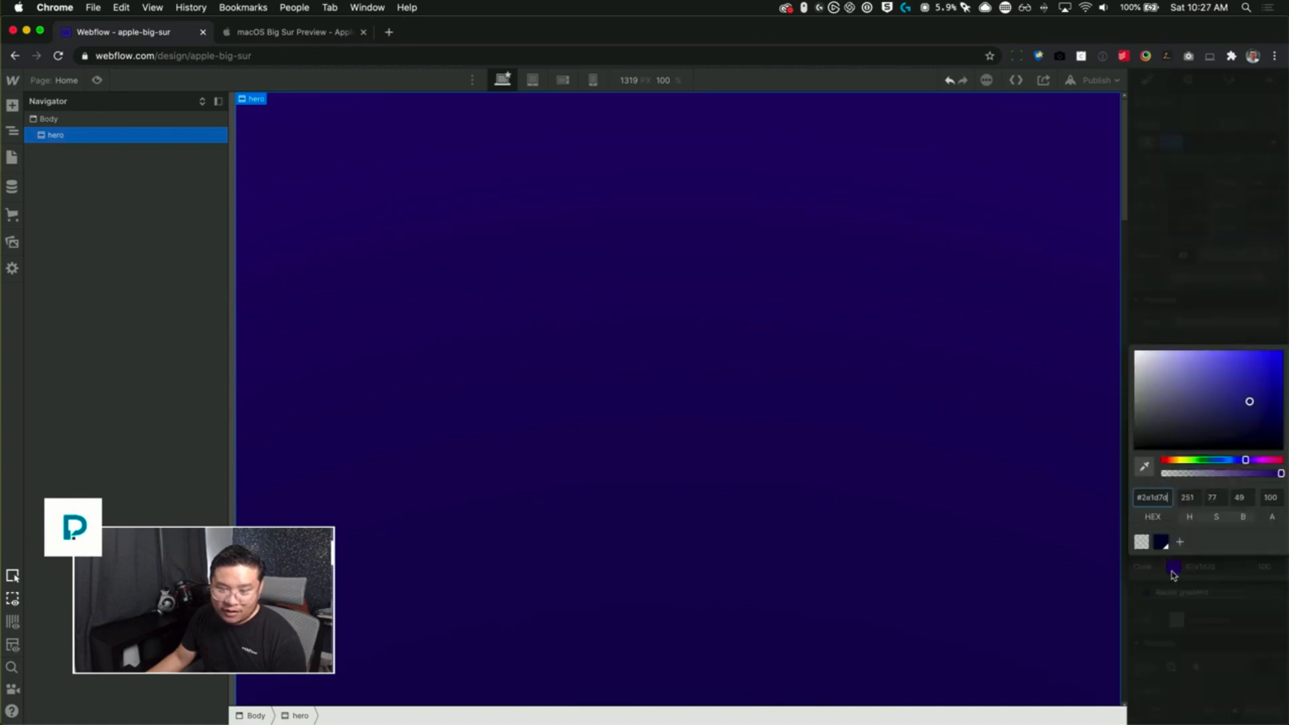
pyautogui.click(1161, 541)
pyautogui.click(1253, 545)
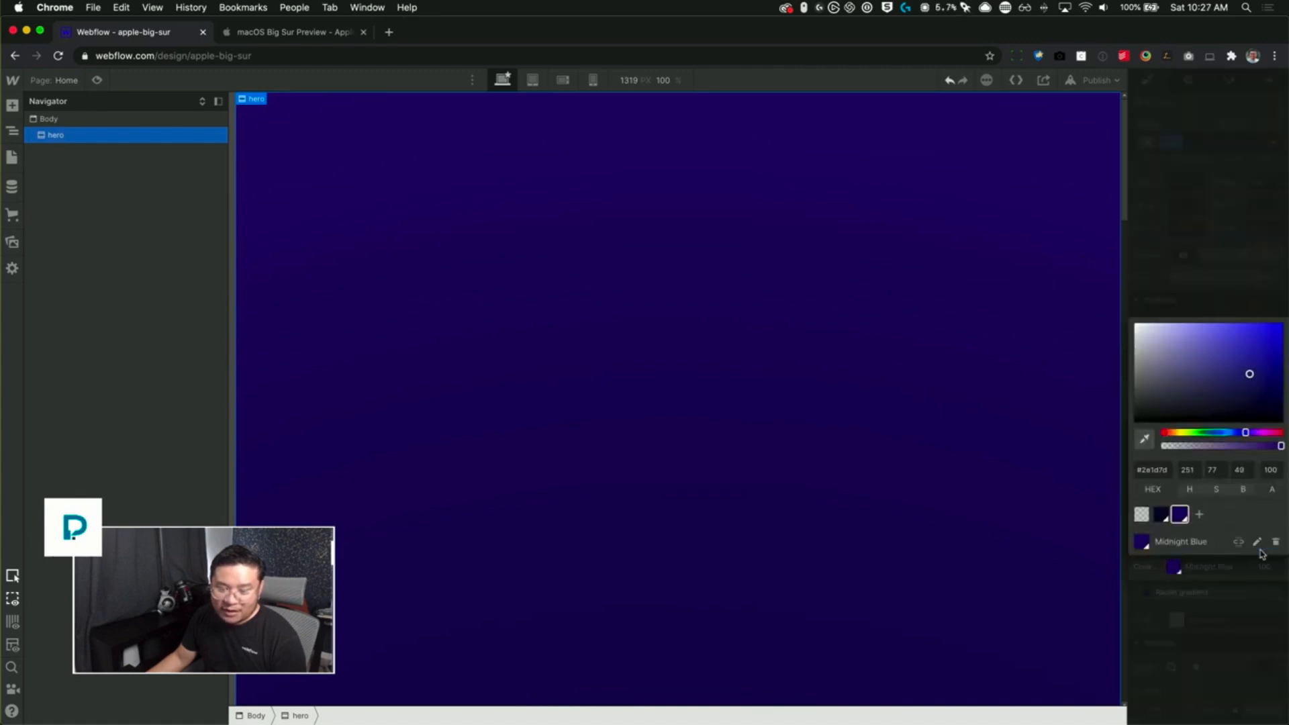
pyautogui.click(1229, 266)
pyautogui.click(1209, 371)
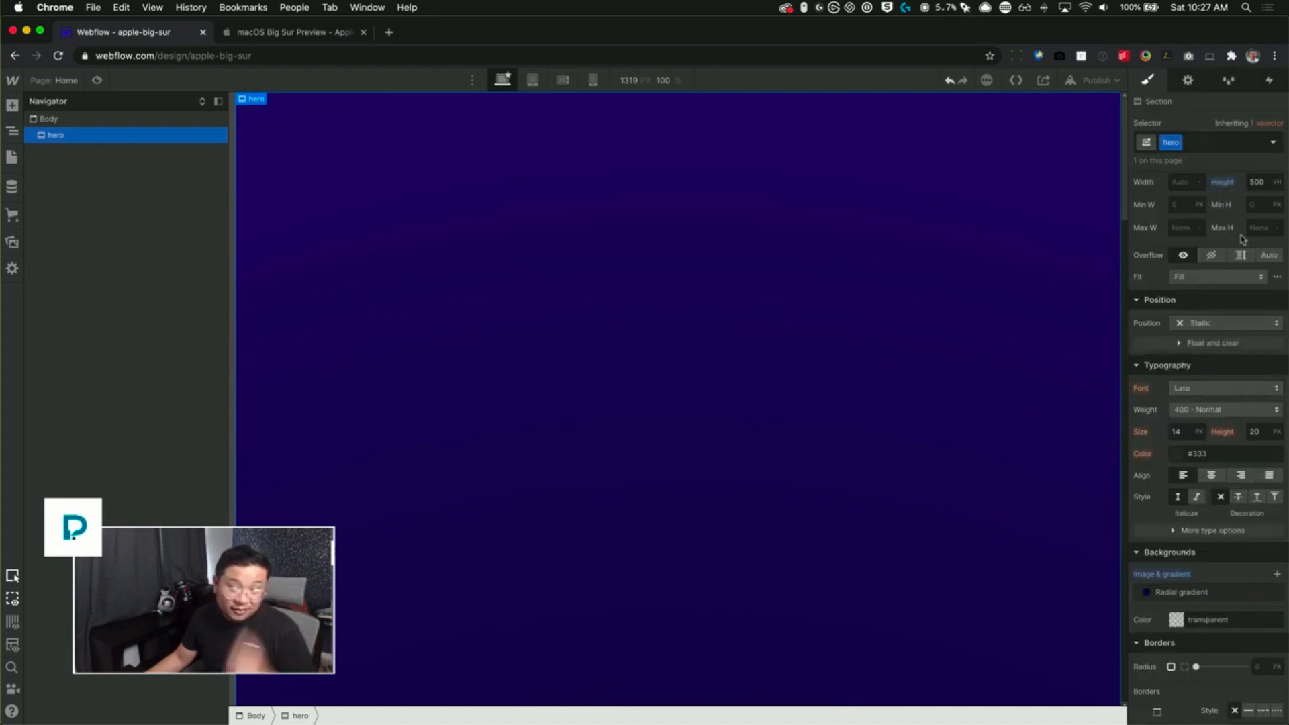
# - Remove the radial gradient from the hero section and set the section's position to Relative
pyautogui.keyDown('alt'); pyautogui.click(1179, 576); pyautogui.keyUp('alt')
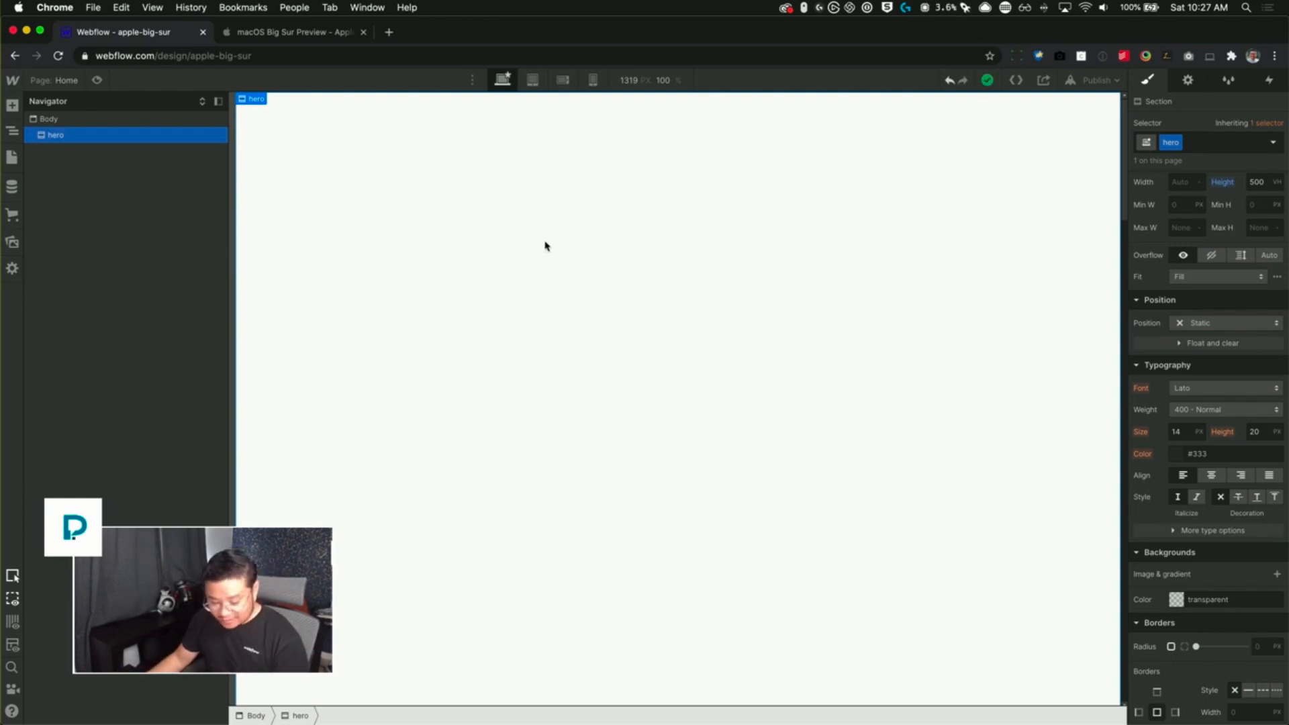
pyautogui.press('super+r')
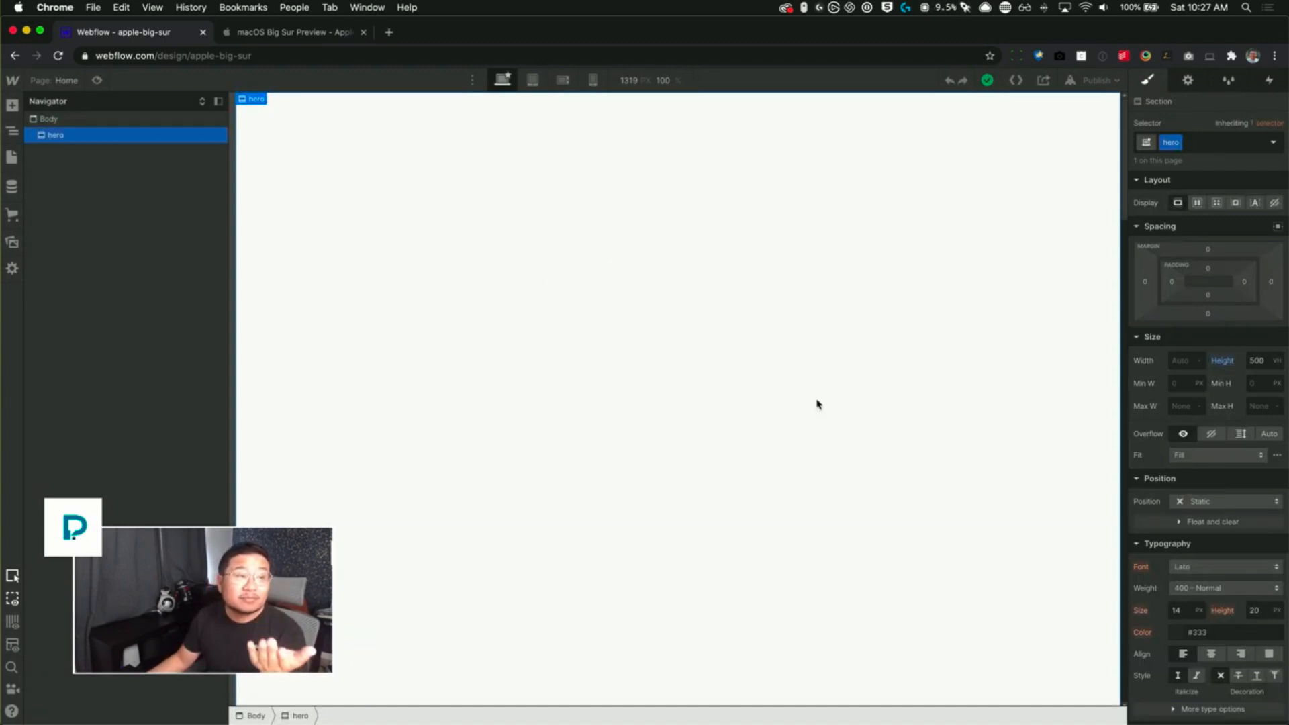
pyautogui.click(1208, 501)
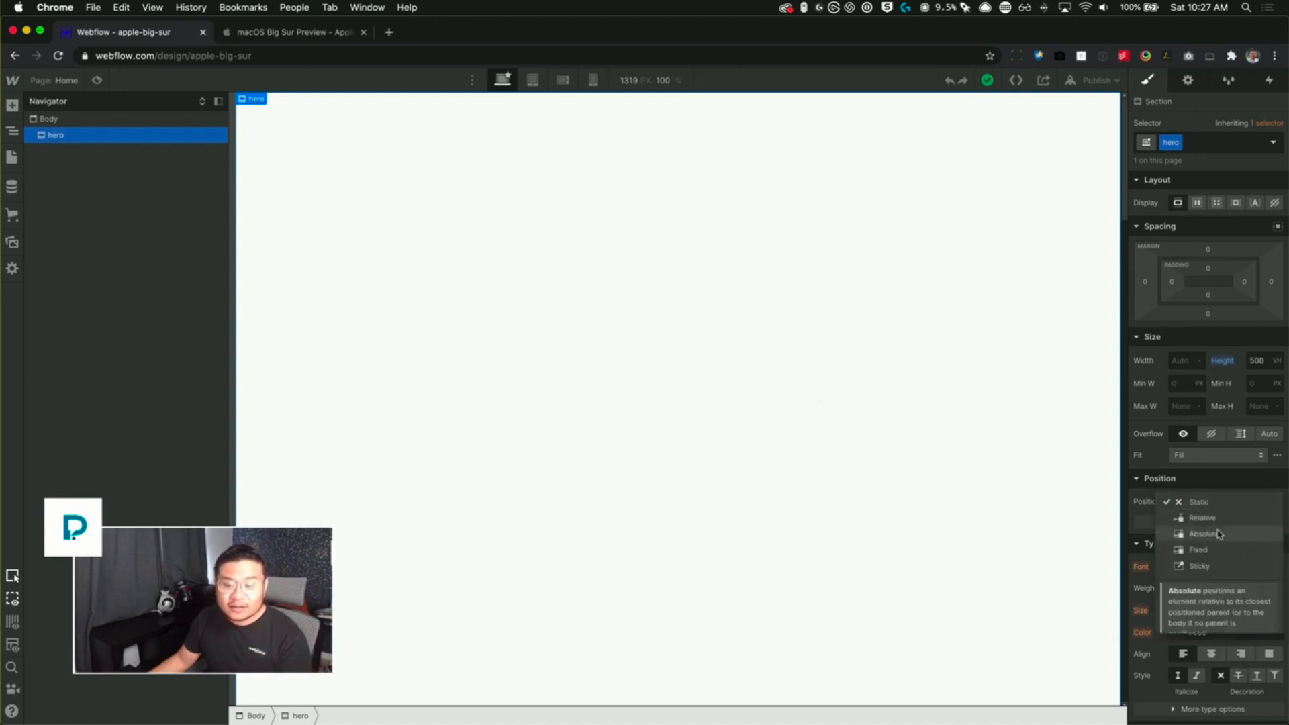
pyautogui.click(1234, 520)
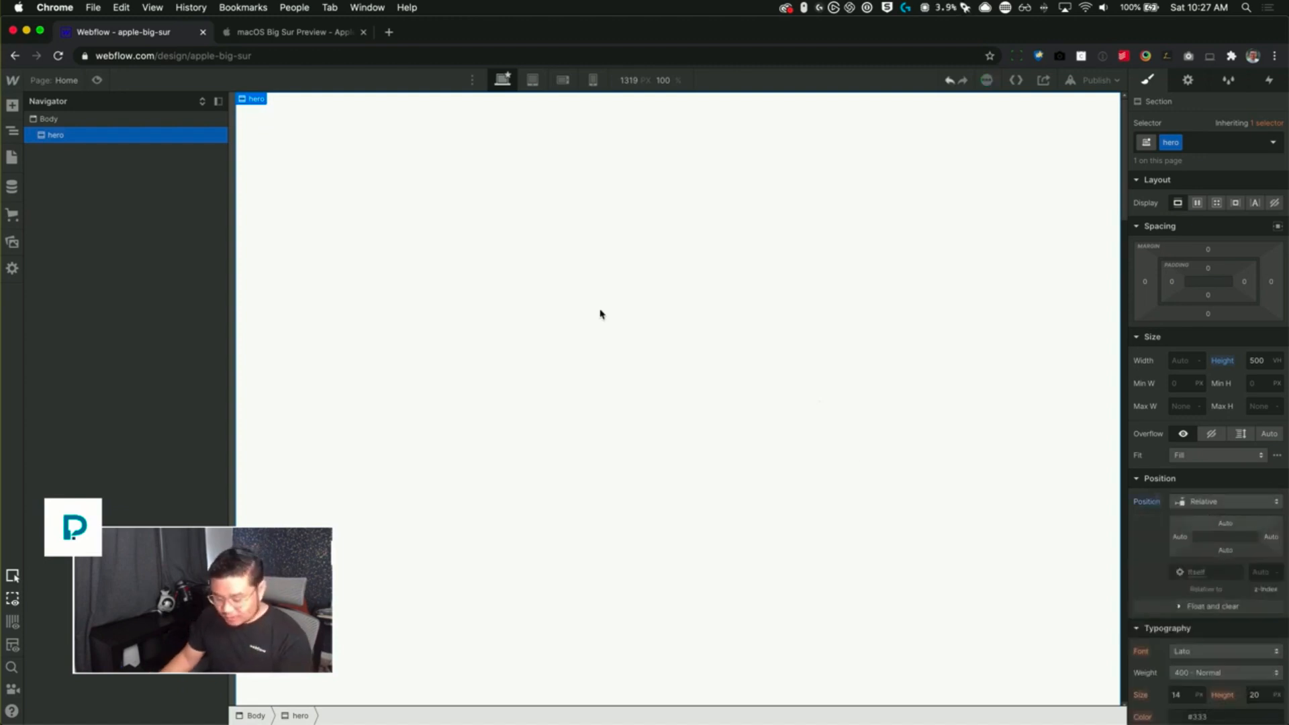
pyautogui.press('super+e')
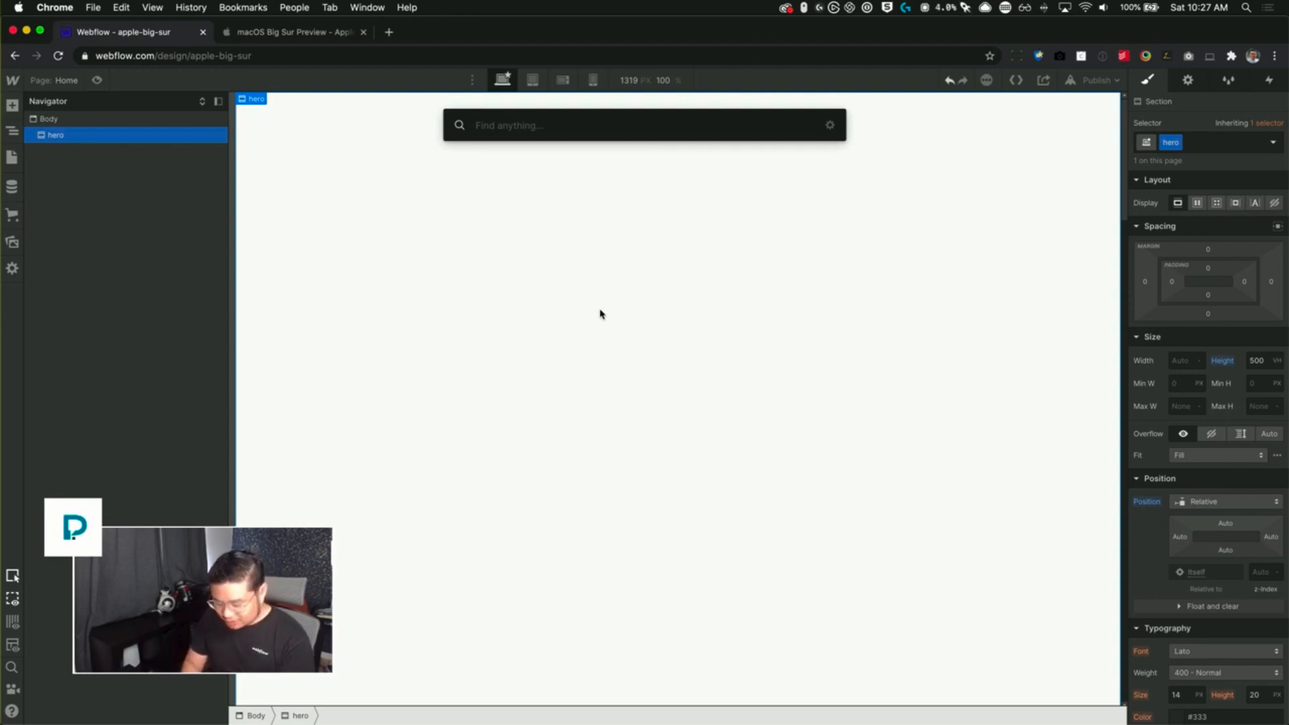
pyautogui.write('background')
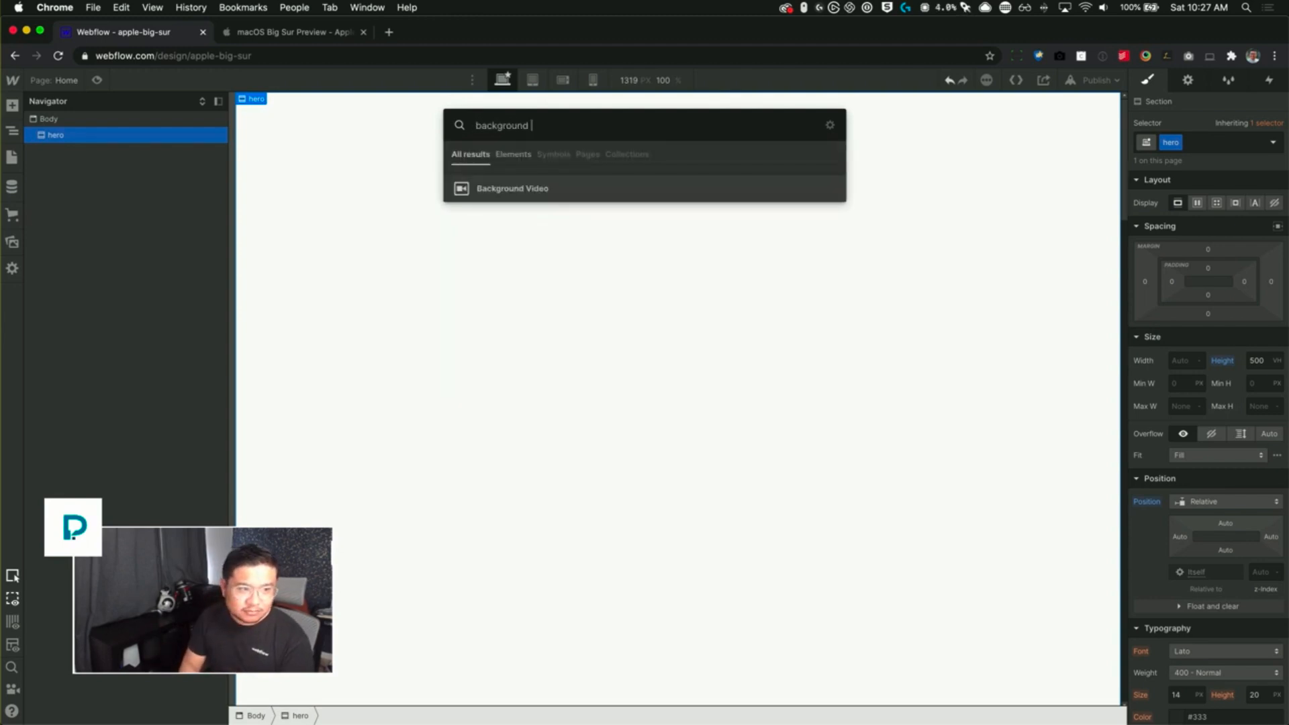
pyautogui.press('super+a')
pyautogui.write('hero')
pyautogui.press('BackSpace')
pyautogui.press('BackSpace')
pyautogui.press('BackSpace')
pyautogui.press('BackSpace')
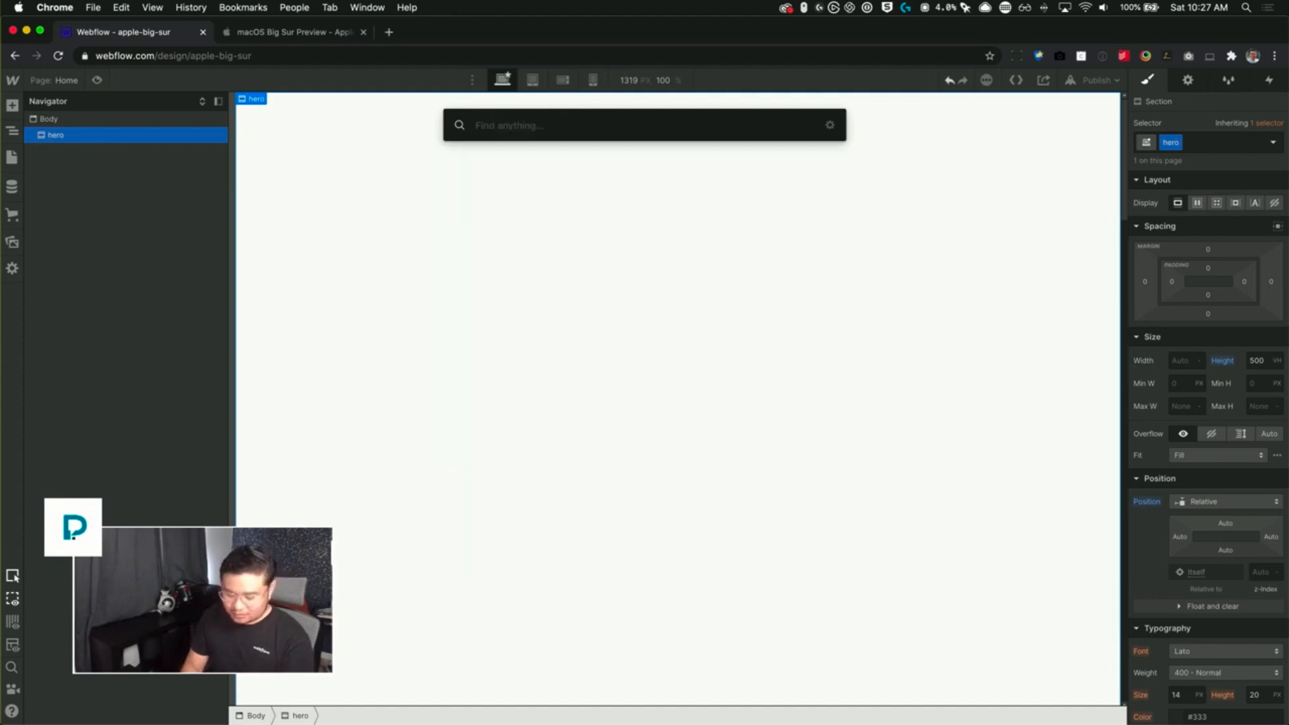
# - Add a div block inside the hero section and give it the class bg hero
pyautogui.write('div')
pyautogui.press('Return')
pyautogui.press('super+Return')
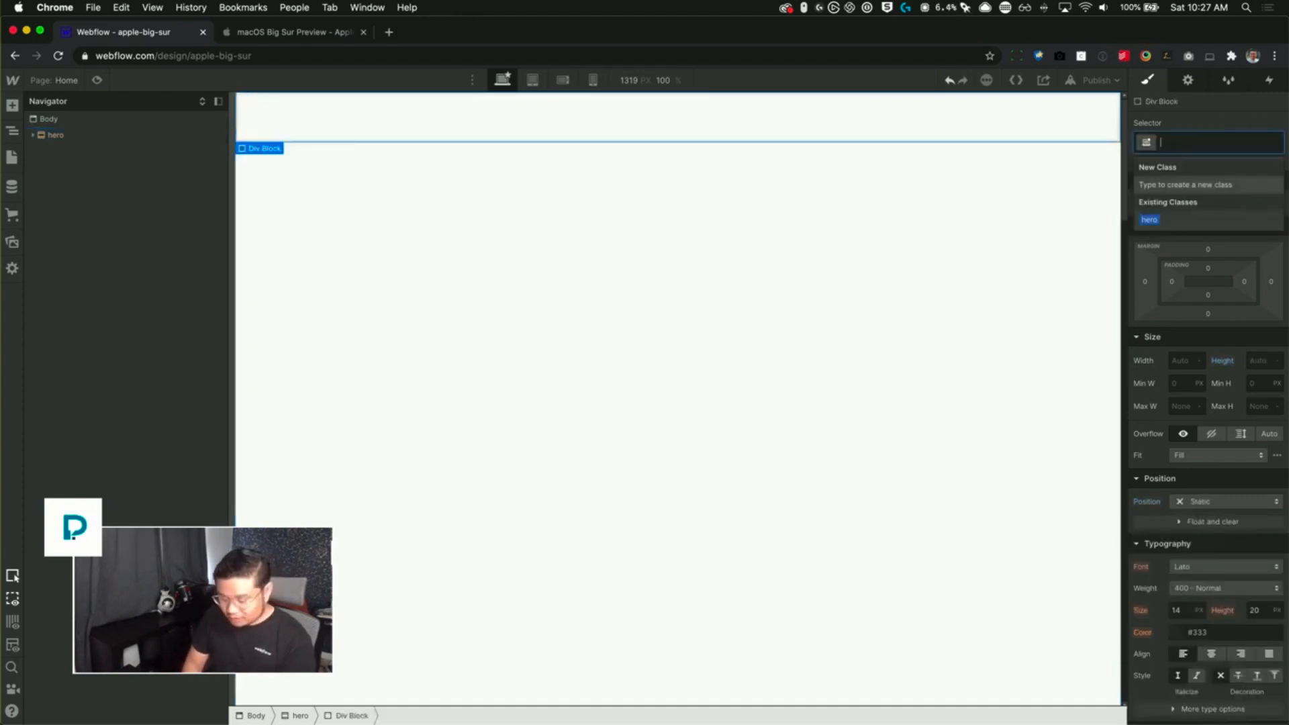
pyautogui.write('bg hero')
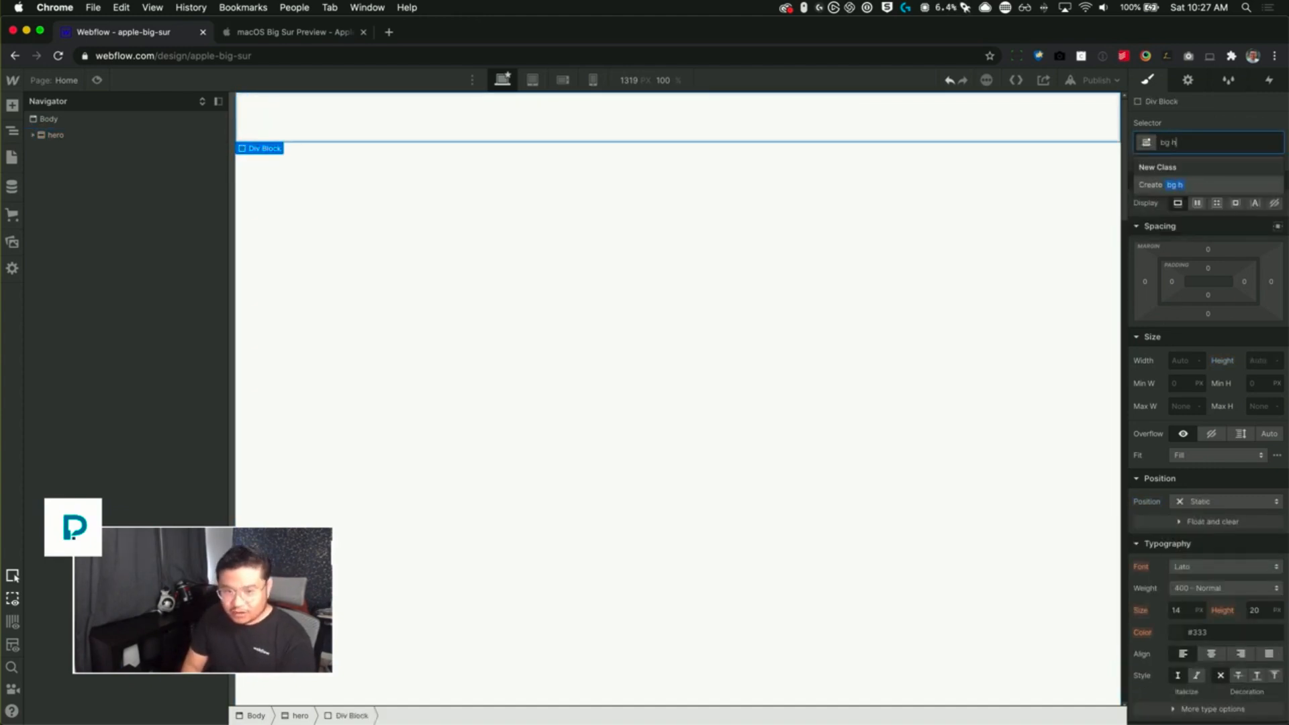
pyautogui.press('Return')
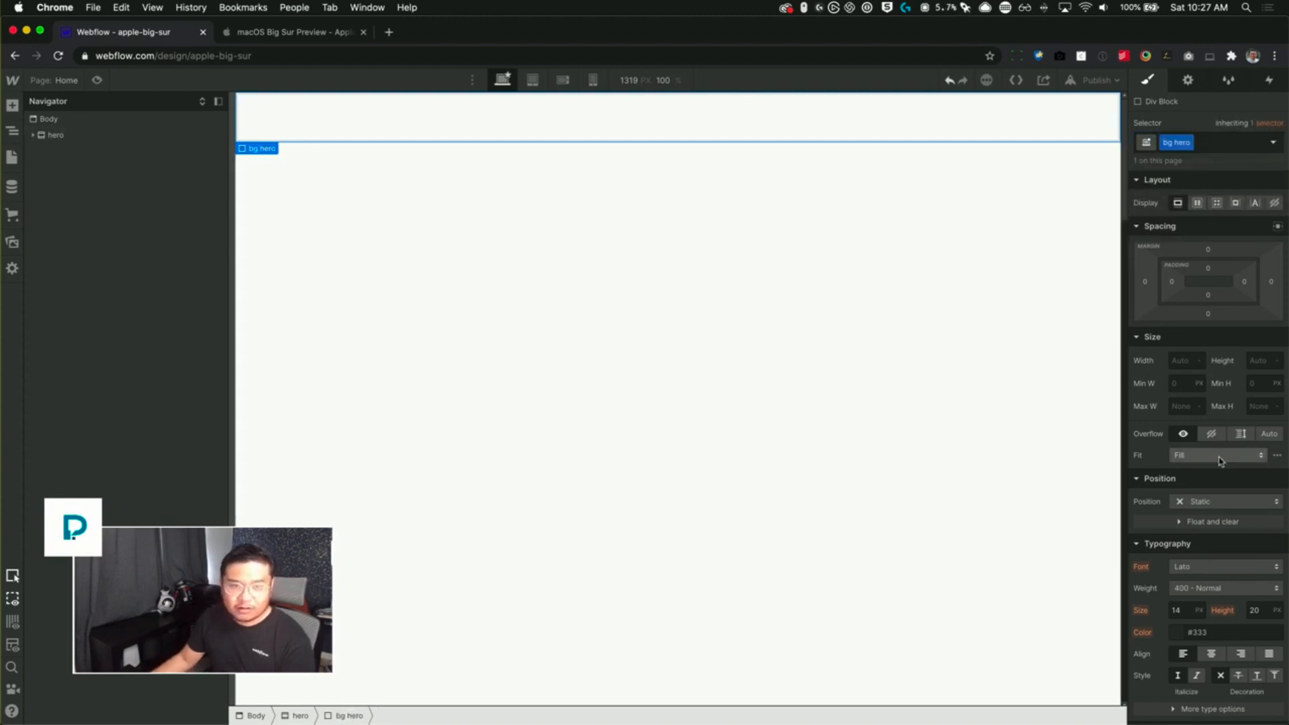
# - Set the bg hero div's position to Absolute, its width to 100% and its height to 100vh
pyautogui.click(1218, 502)
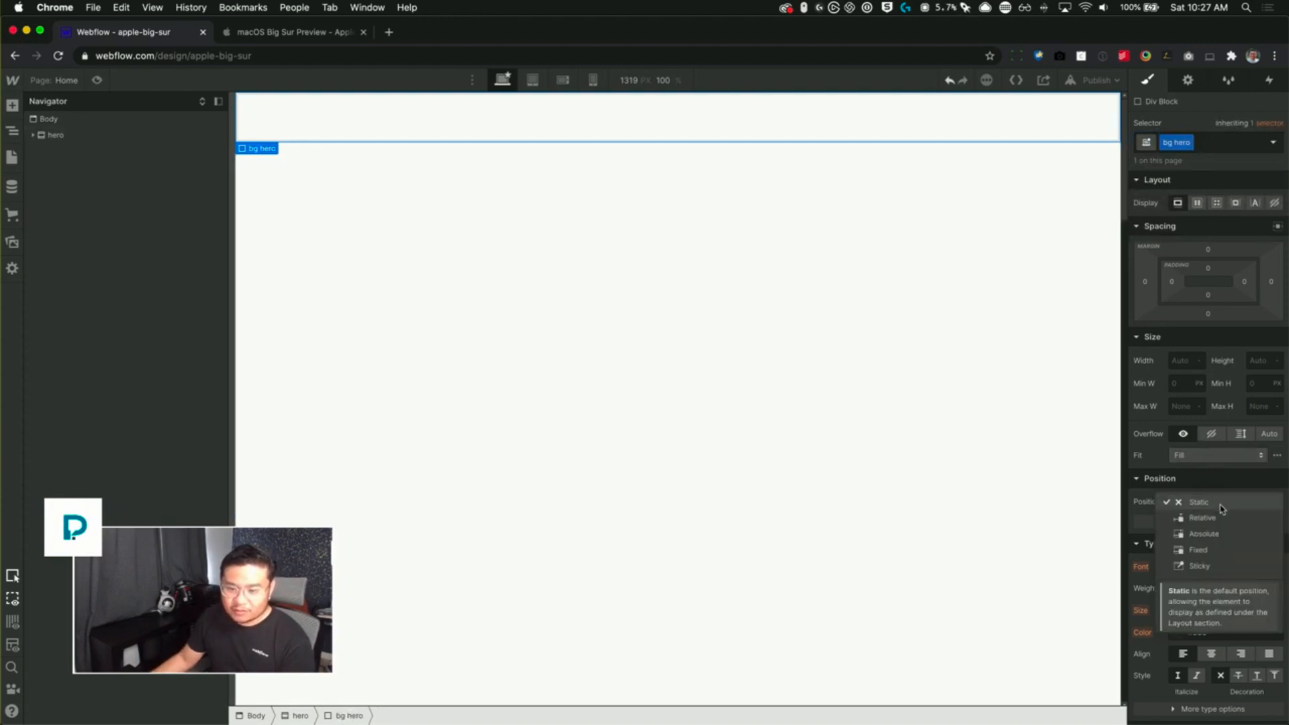
pyautogui.click(1230, 543)
pyautogui.click(1182, 361)
pyautogui.write('100%')
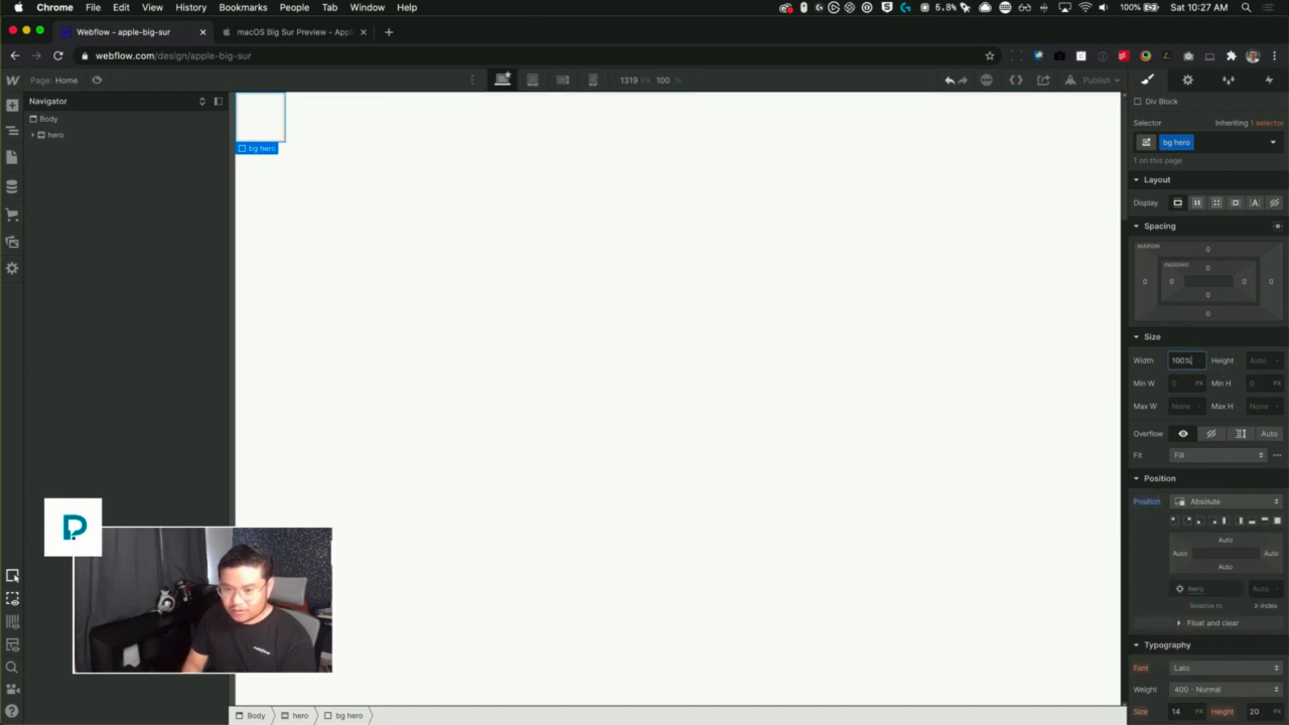
pyautogui.press('Tab')
pyautogui.write('100vh')
pyautogui.press('Return')
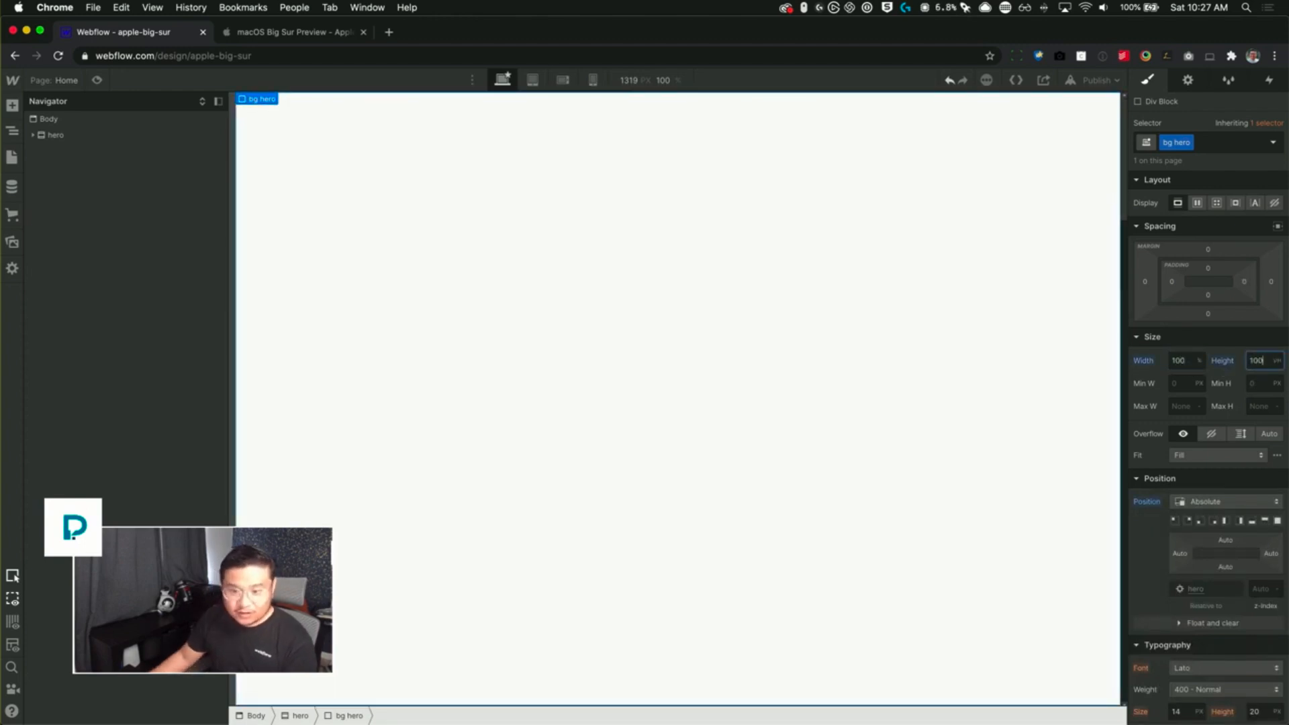
# - Add a background layer to the bg hero div and make it a radial gradient
pyautogui.scroll(-3, 1248, 584)
pyautogui.scroll(-5, 1247, 584)
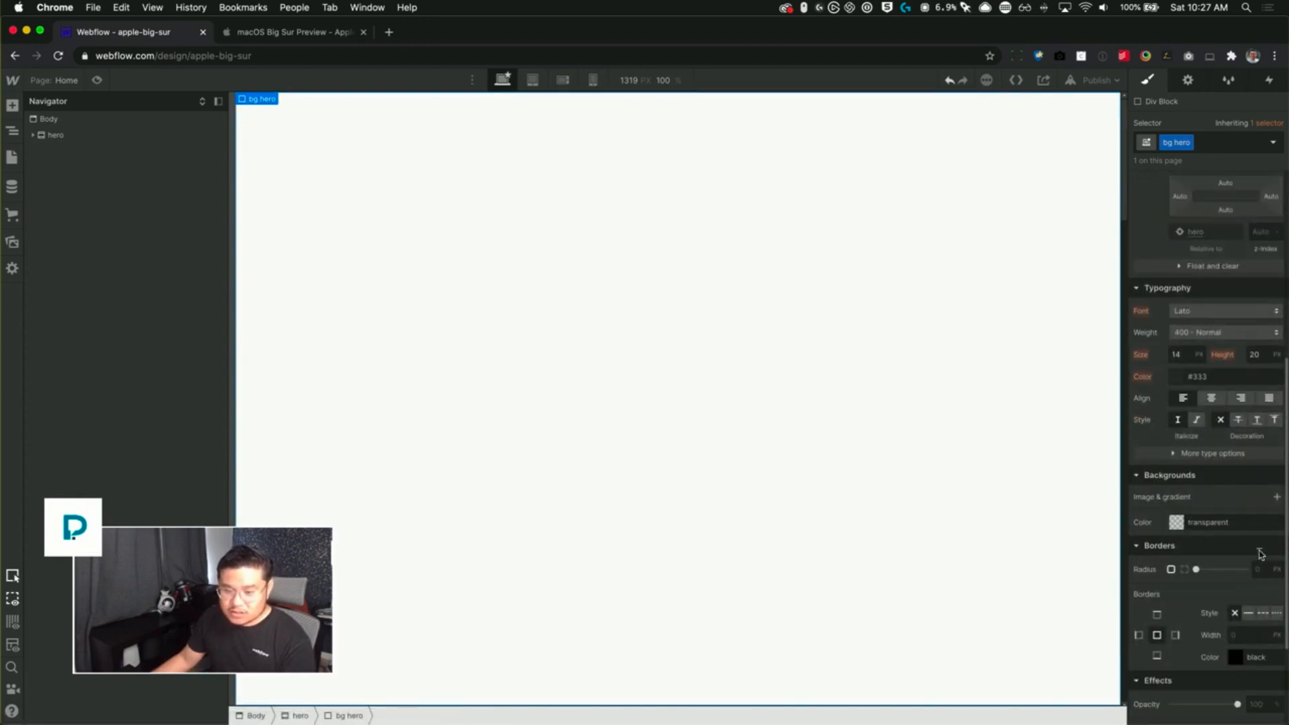
pyautogui.click(1278, 498)
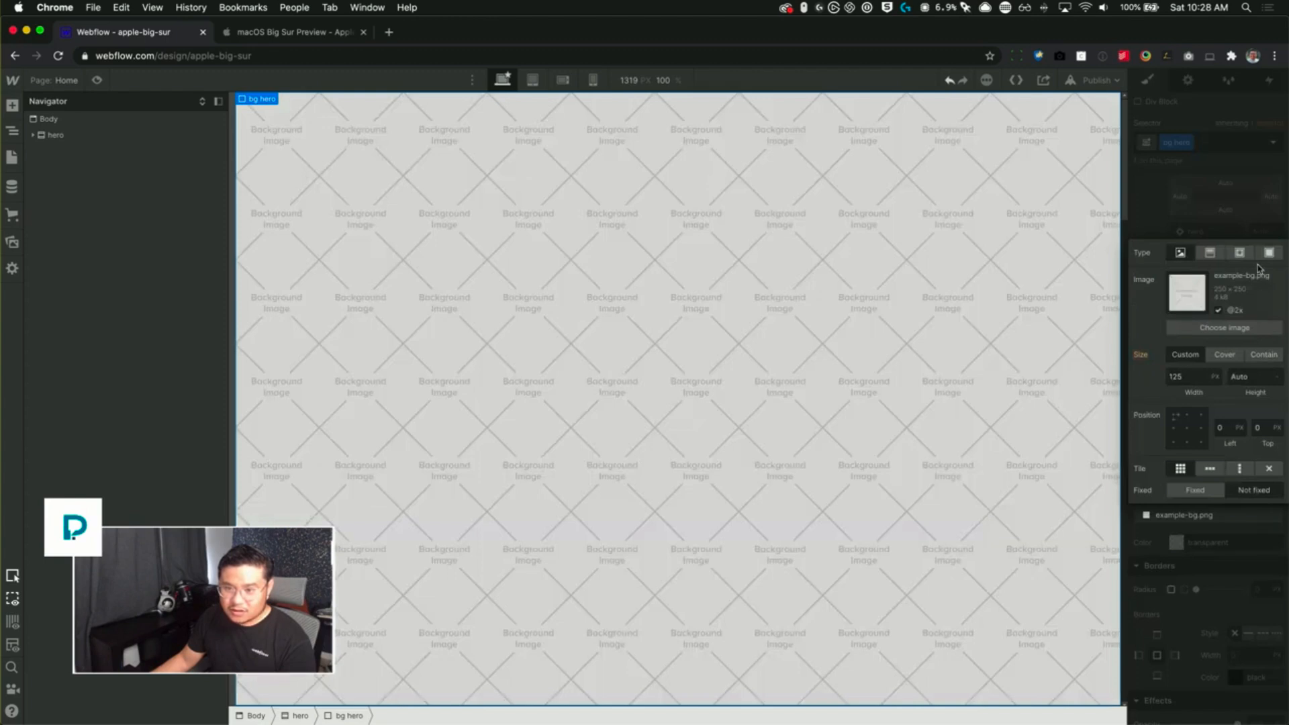
pyautogui.click(1239, 252)
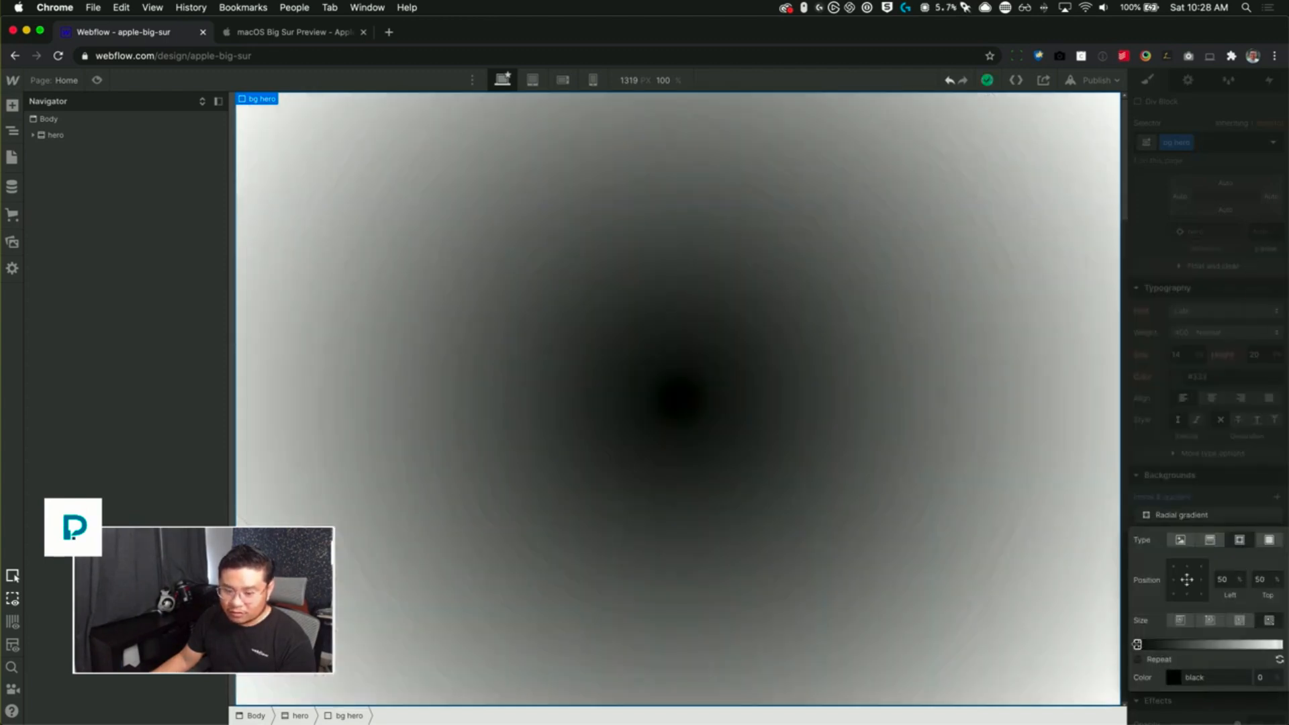
# - Color the bg hero gradient with the saved swatches: #2e1d7d for the first stop and #050939 for the end stop
pyautogui.click(1136, 644)
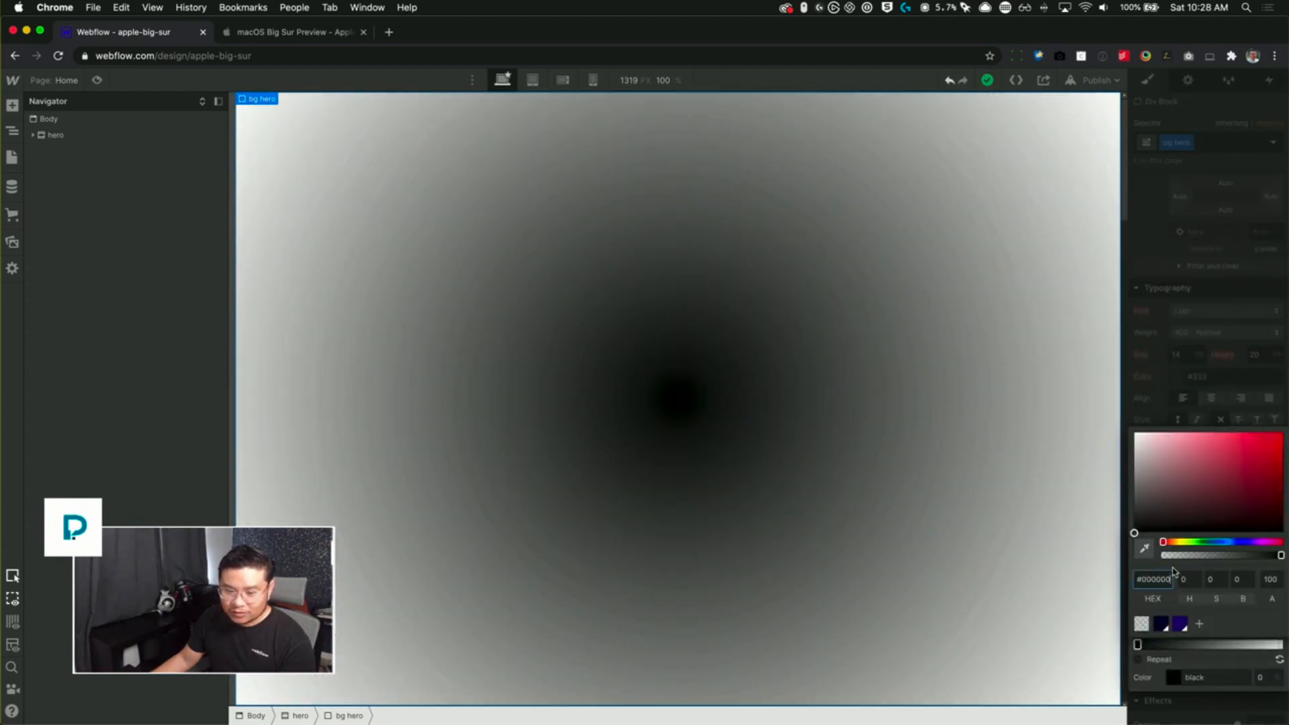
pyautogui.click(1162, 624)
pyautogui.click(1180, 599)
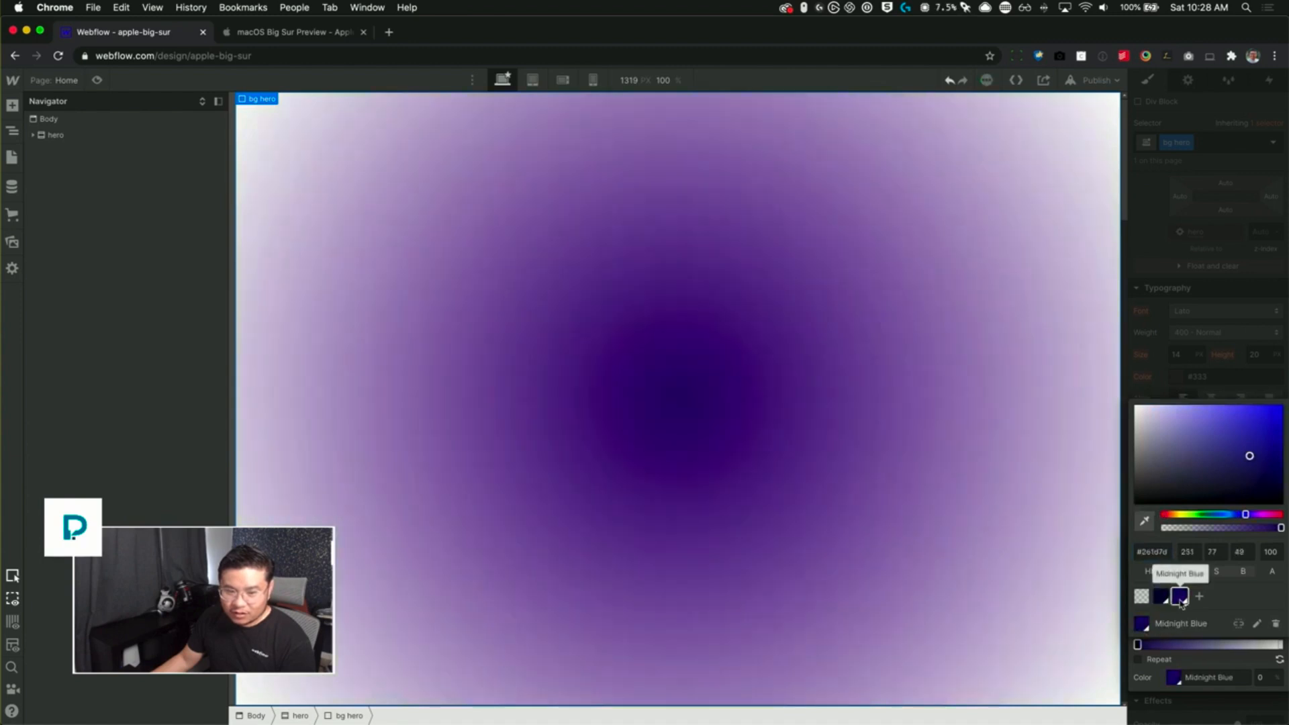
pyautogui.click(1286, 648)
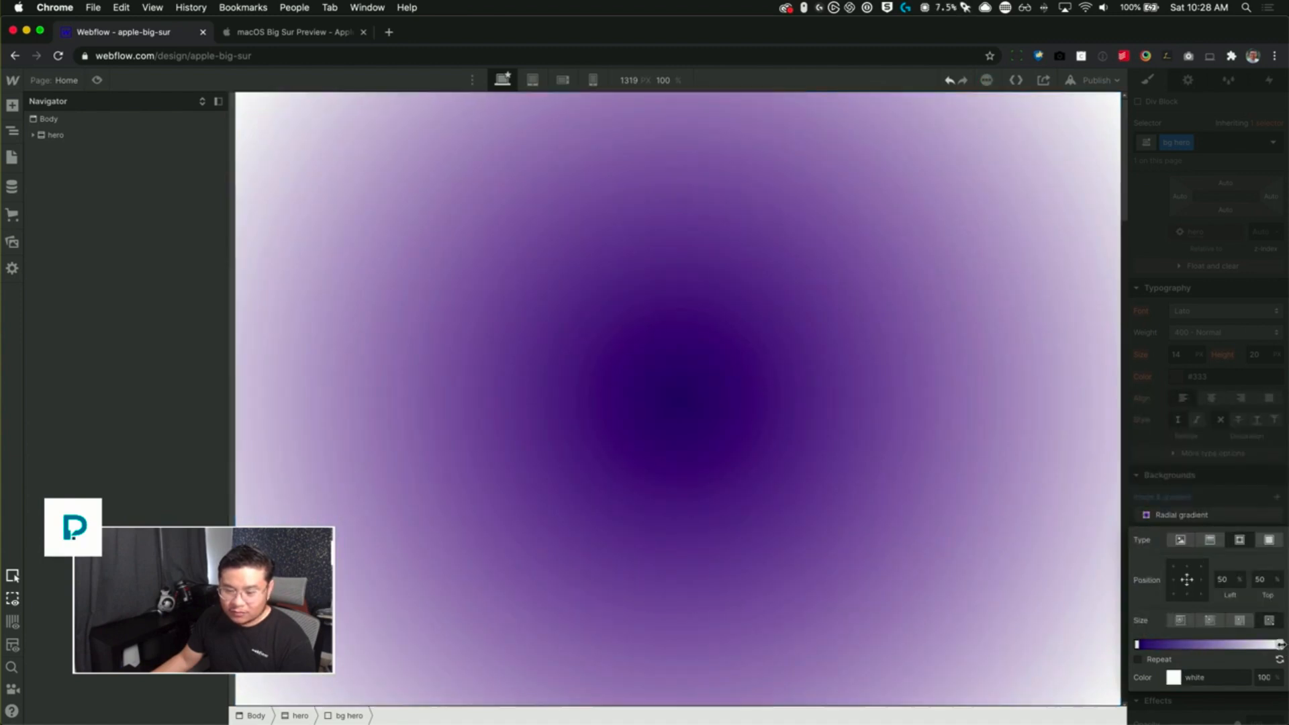
pyautogui.click(1281, 644)
pyautogui.click(1187, 339)
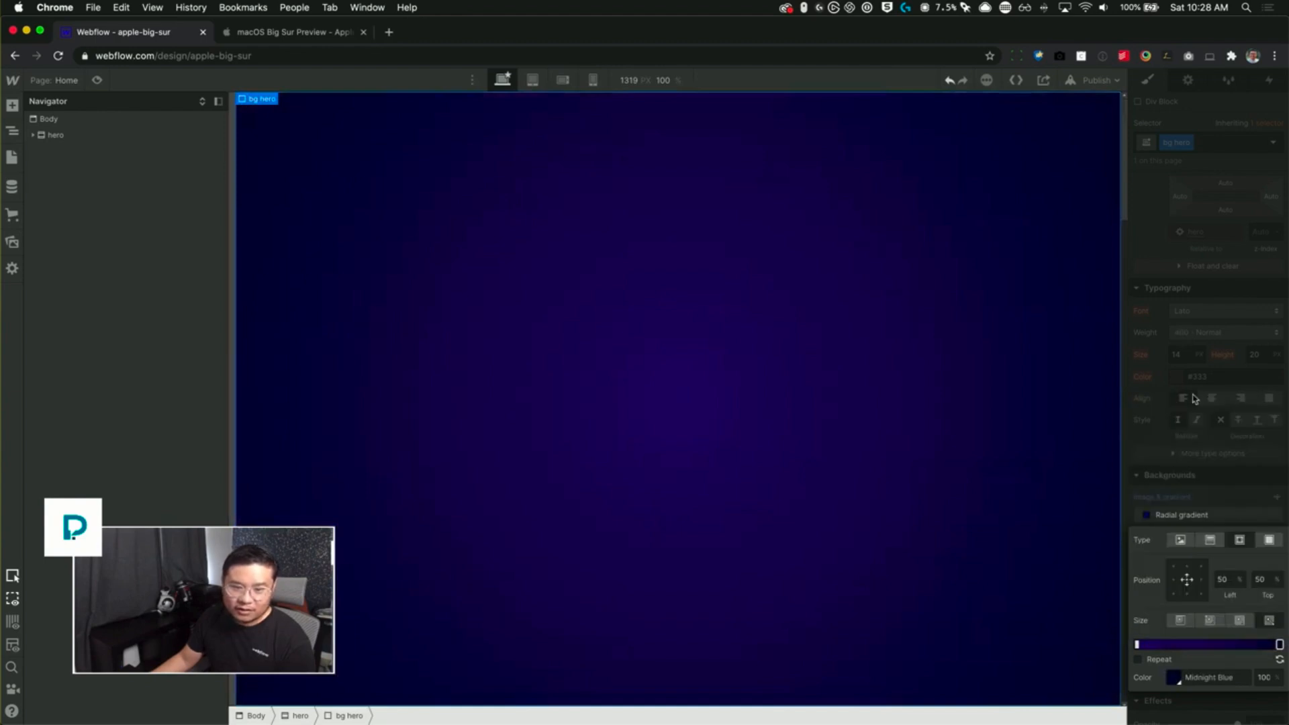
pyautogui.click(1235, 488)
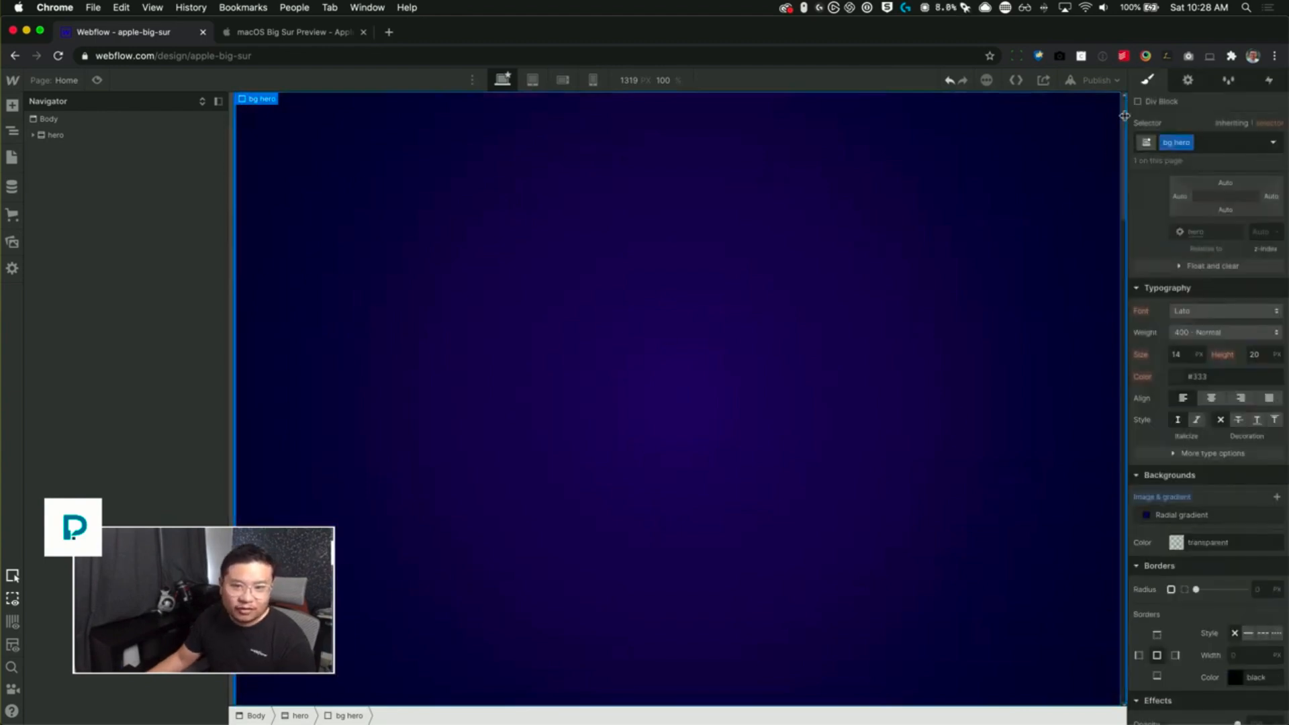
pyautogui.moveTo(1124, 119)
pyautogui.mouseDown()
pyautogui.moveTo(1123, 149)
pyautogui.moveTo(1119, 94)
pyautogui.mouseUp()
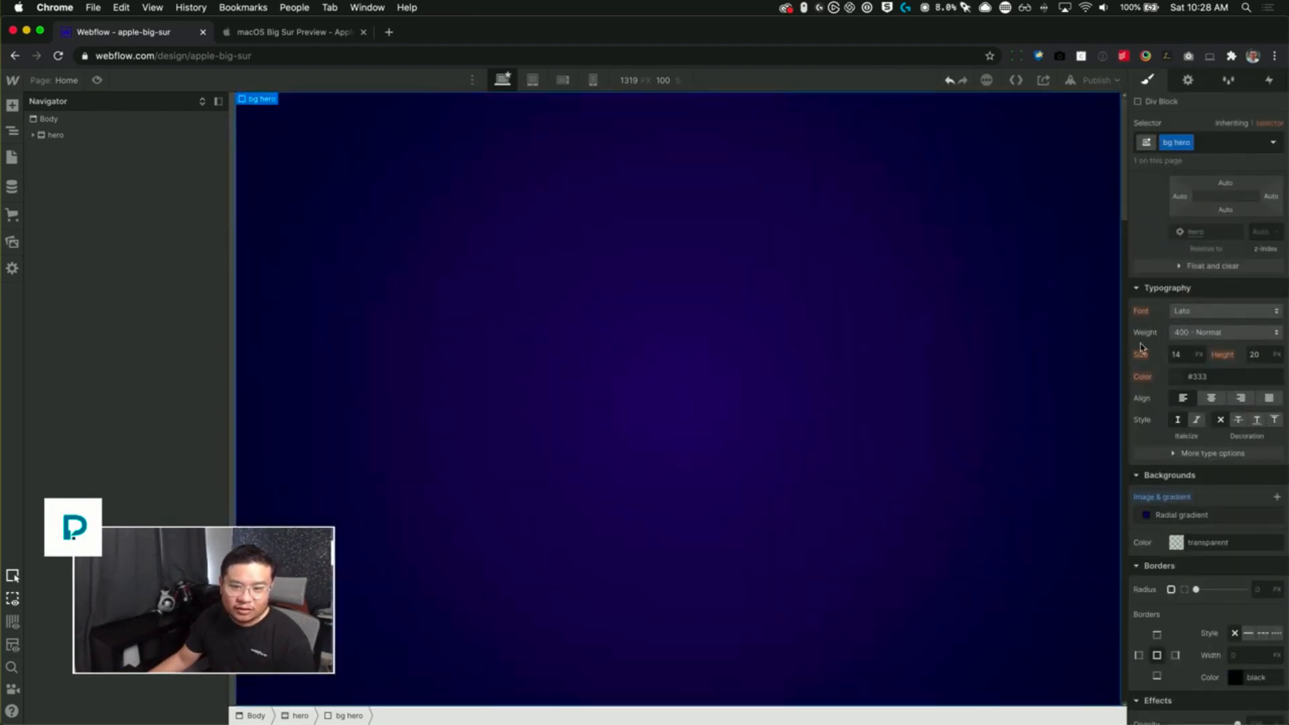
# - Change the bg hero div's position to Sticky and test how it behaves on scroll
pyautogui.scroll(2, 1209, 227)
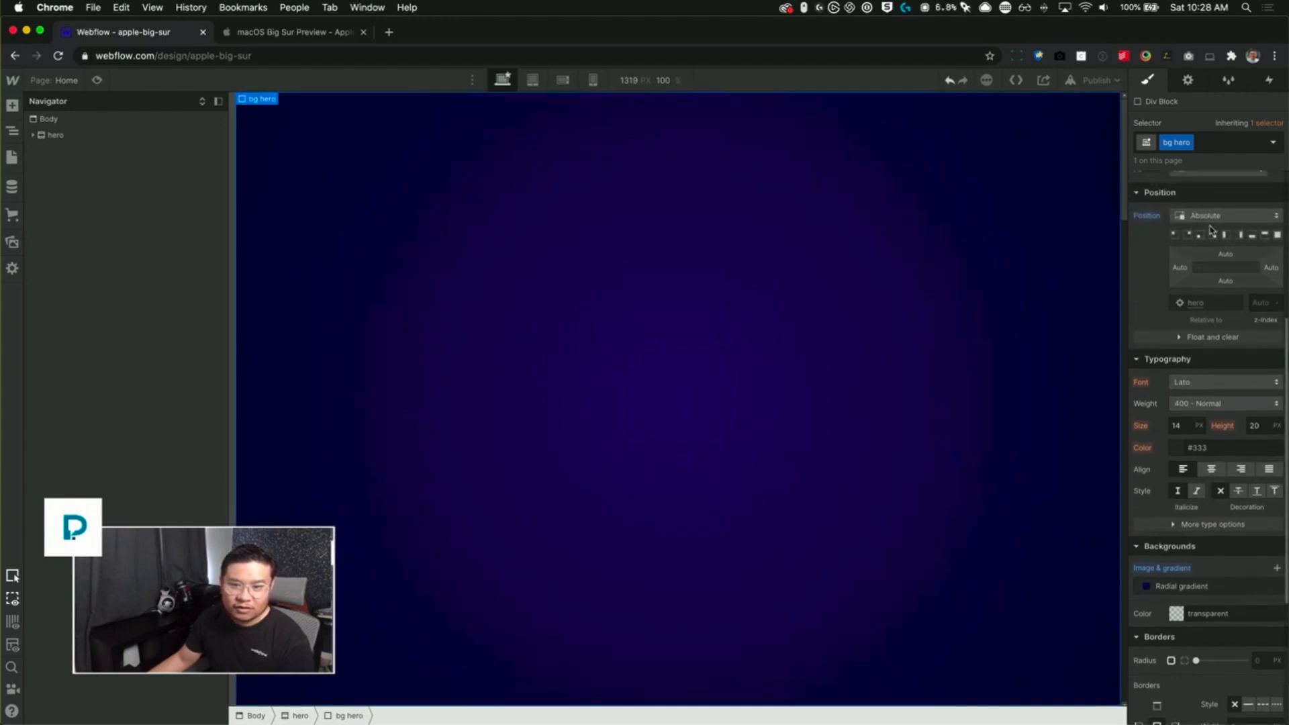
pyautogui.click(1209, 225)
pyautogui.click(1205, 242)
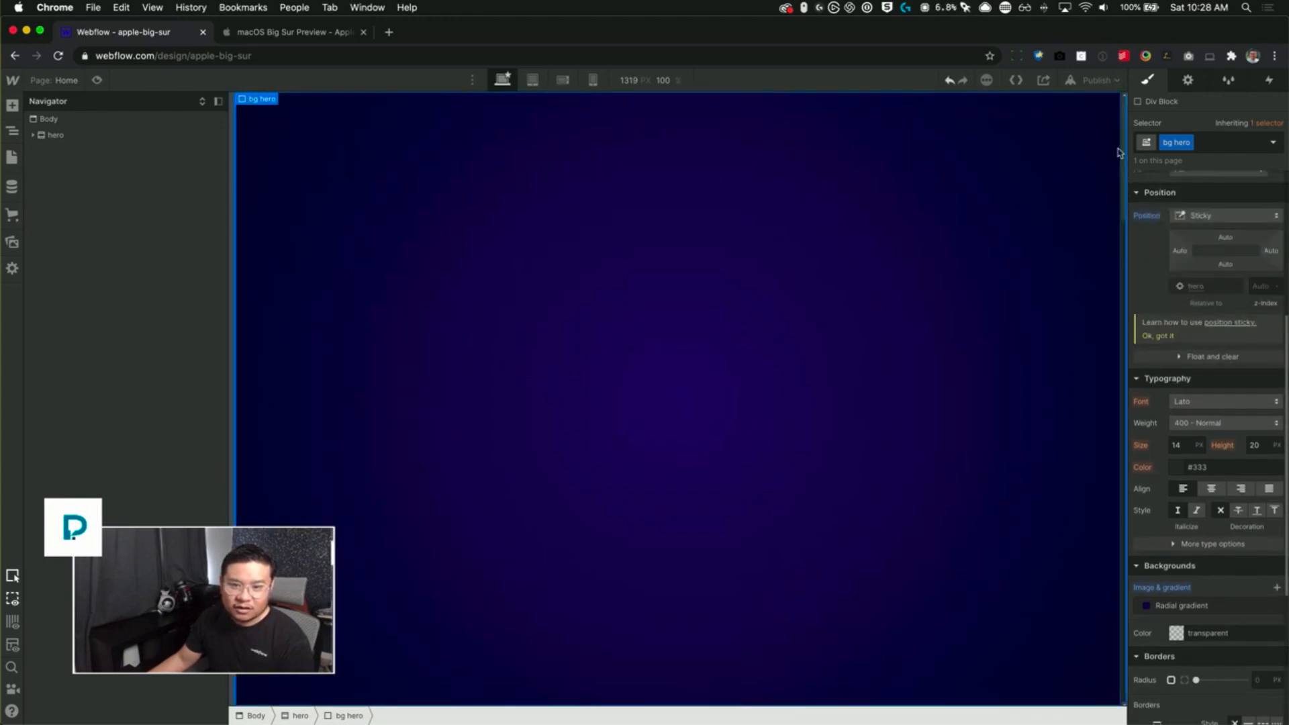
pyautogui.moveTo(1125, 149); pyautogui.dragTo(1125, 114)
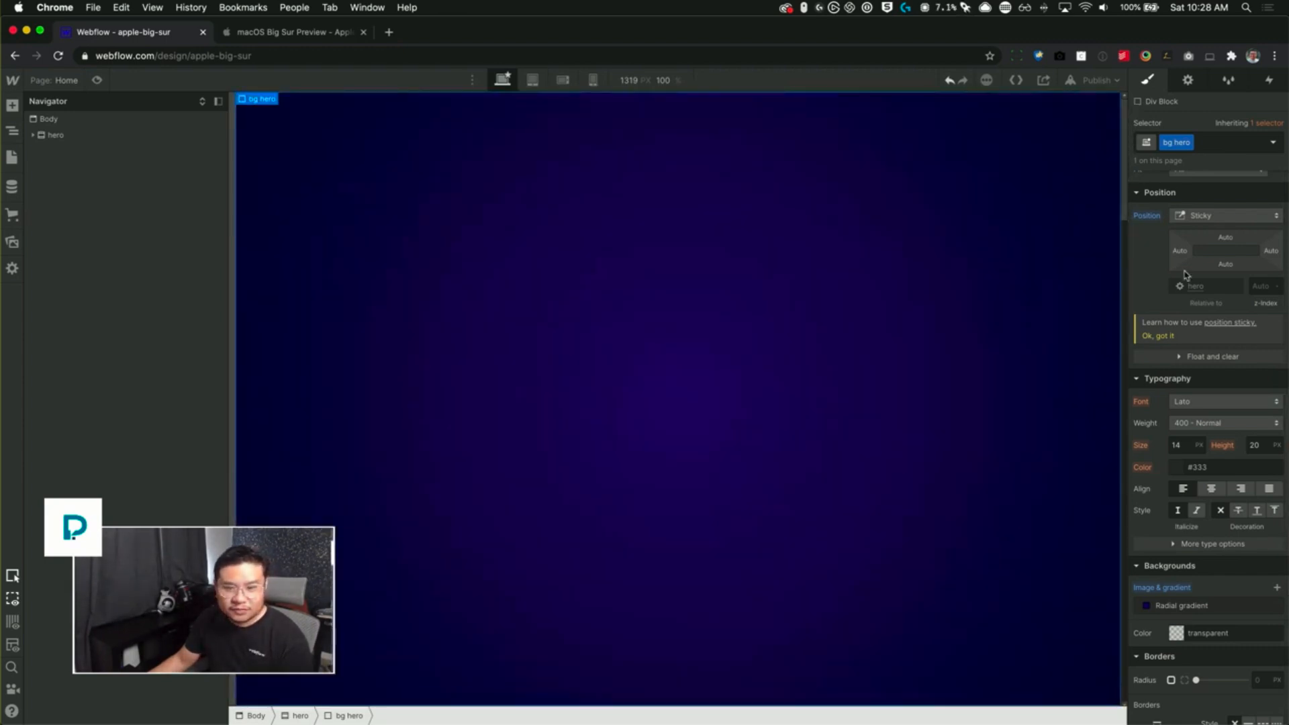
pyautogui.scroll(5, 1184, 351)
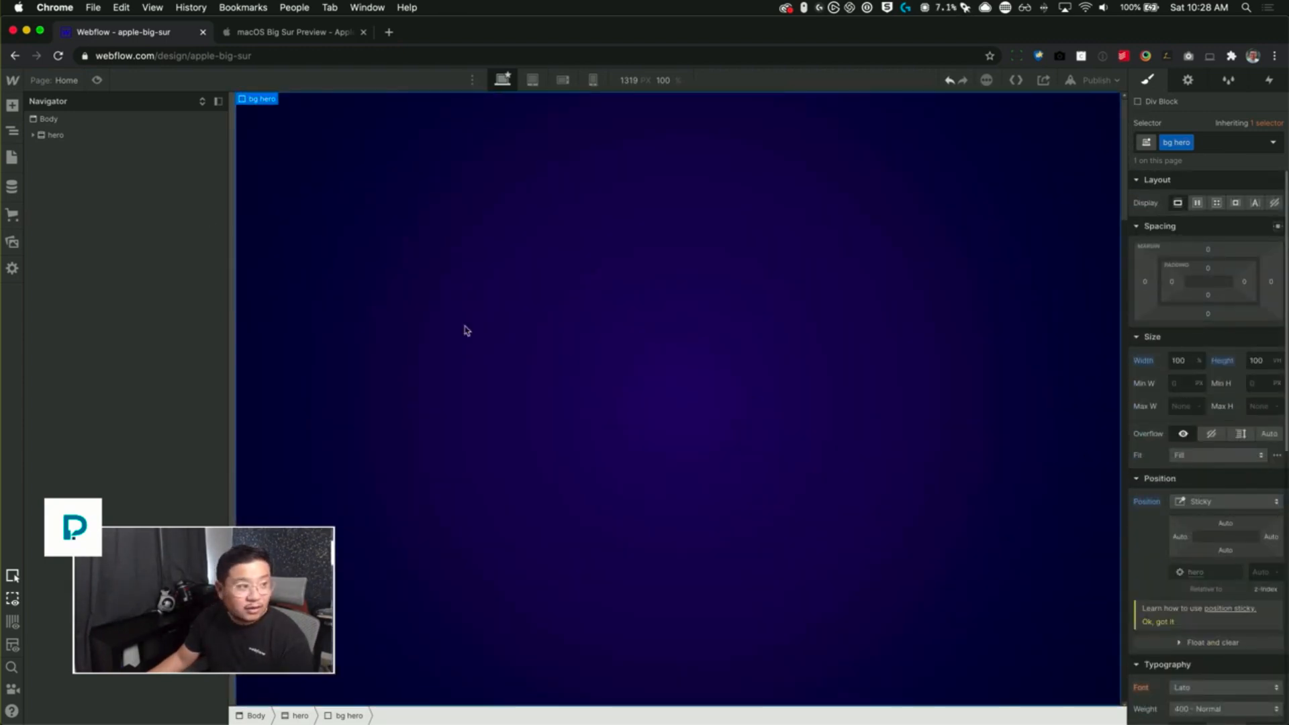
# - Reset the hero section's height so it has no fixed value, and select its nested bg hero div
pyautogui.click(77, 136)
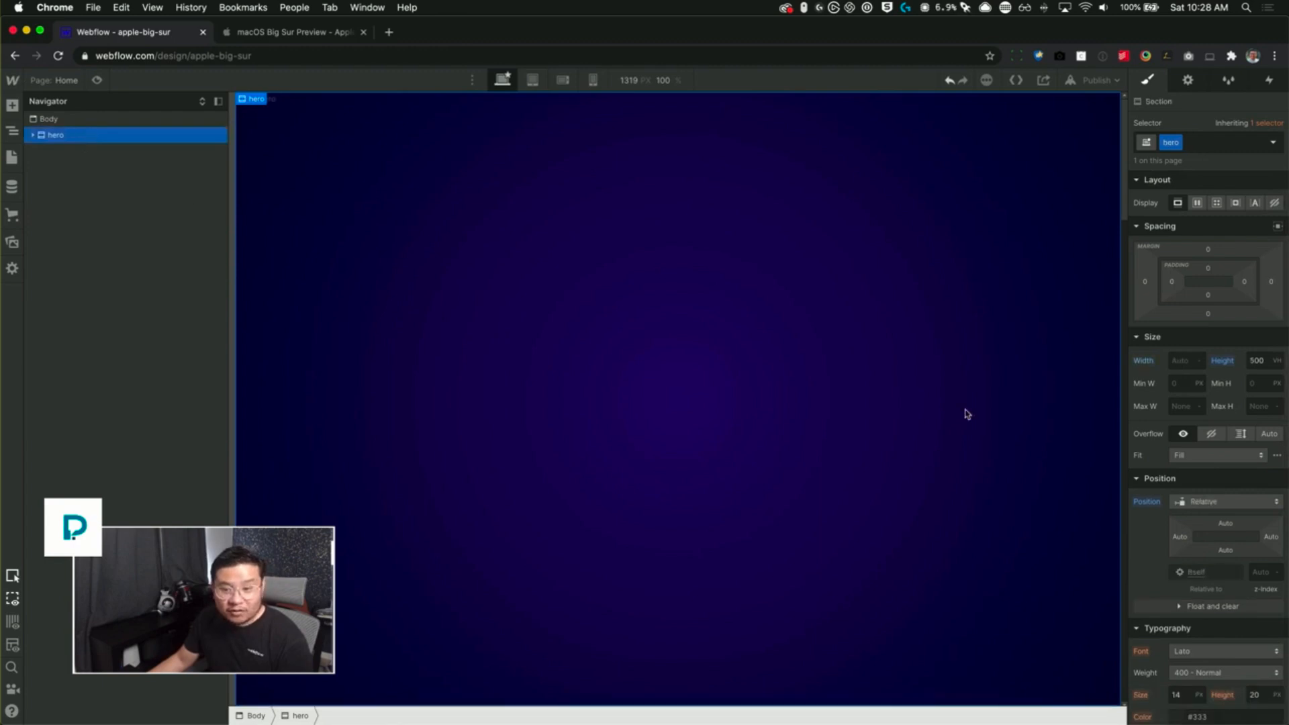
pyautogui.keyDown('alt'); pyautogui.click(1222, 363); pyautogui.keyUp('alt')
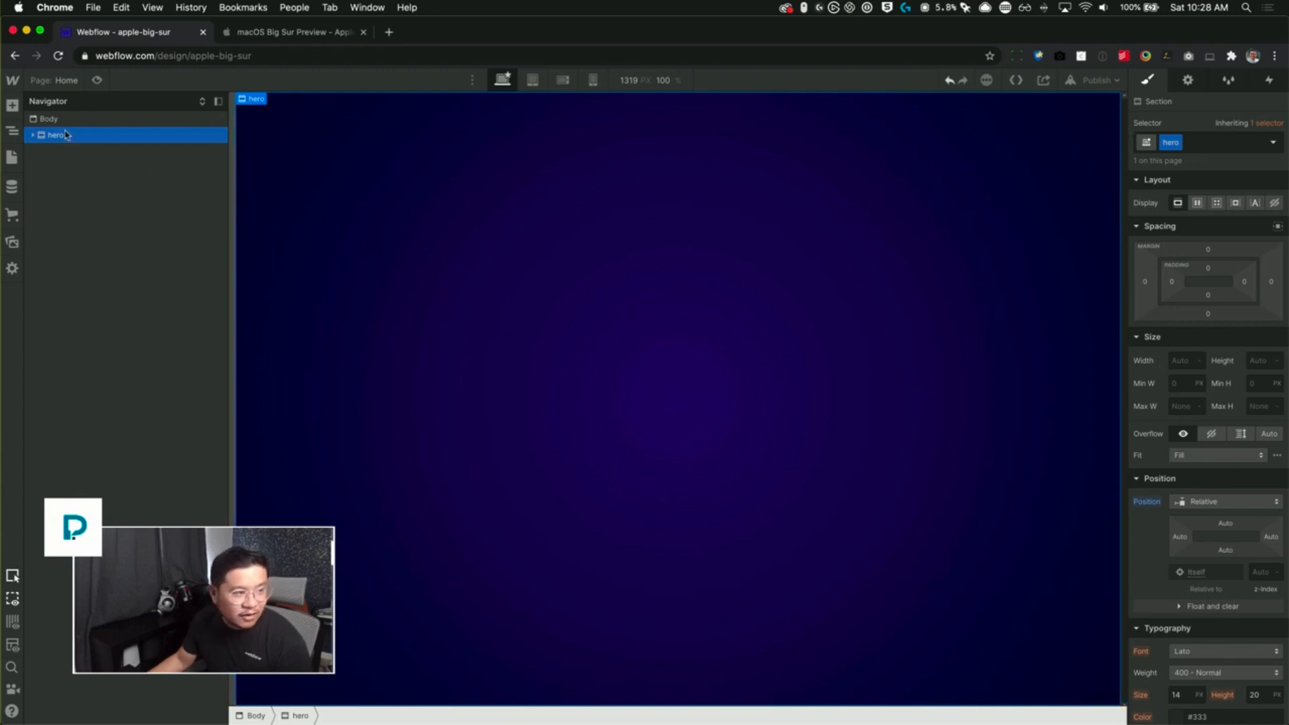
pyautogui.click(32, 136)
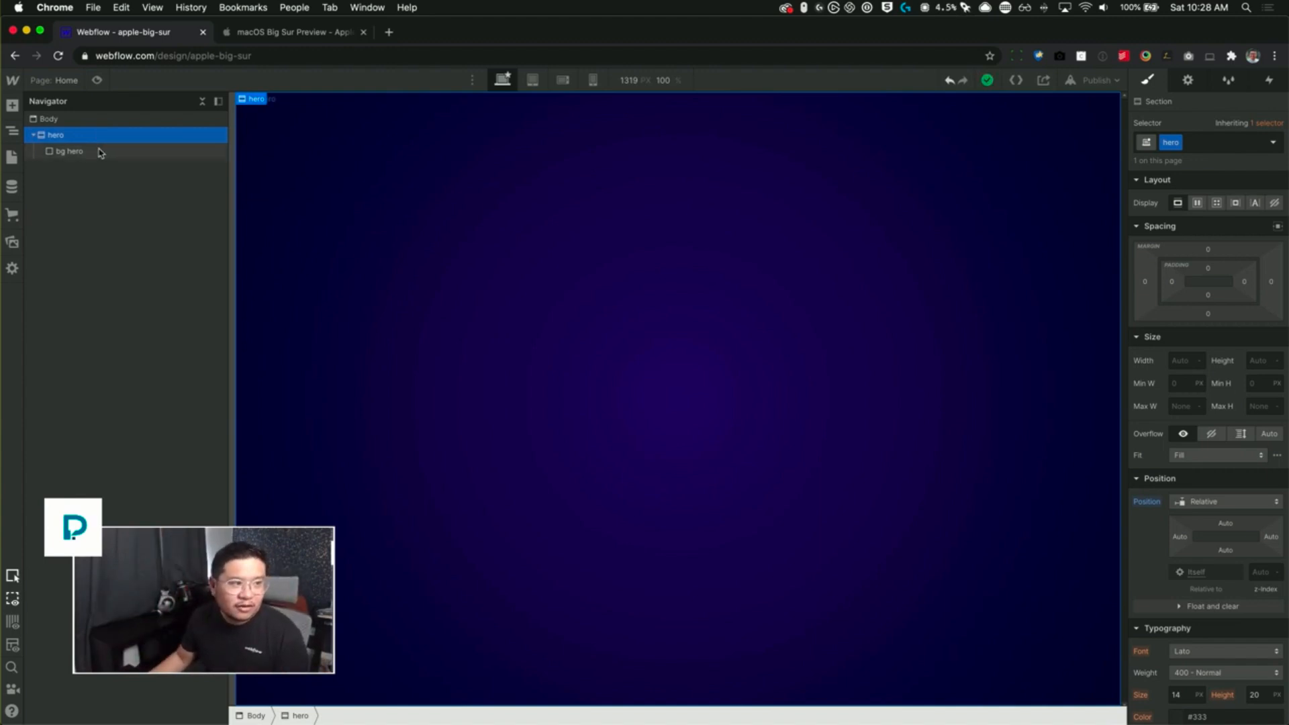
pyautogui.click(99, 153)
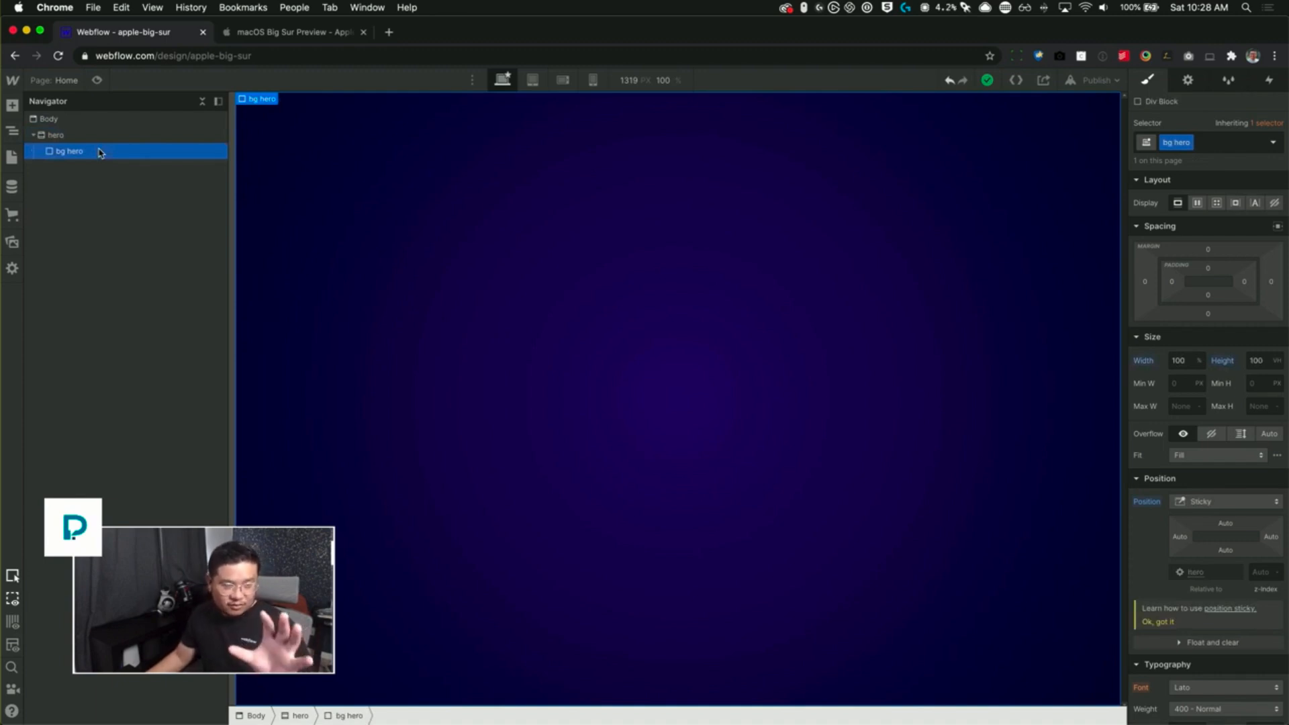
# - Switch to the macOS Big Sur preview page and examine how the hero background behaves on scroll, and return to the Webflow project
pyautogui.click(274, 33)
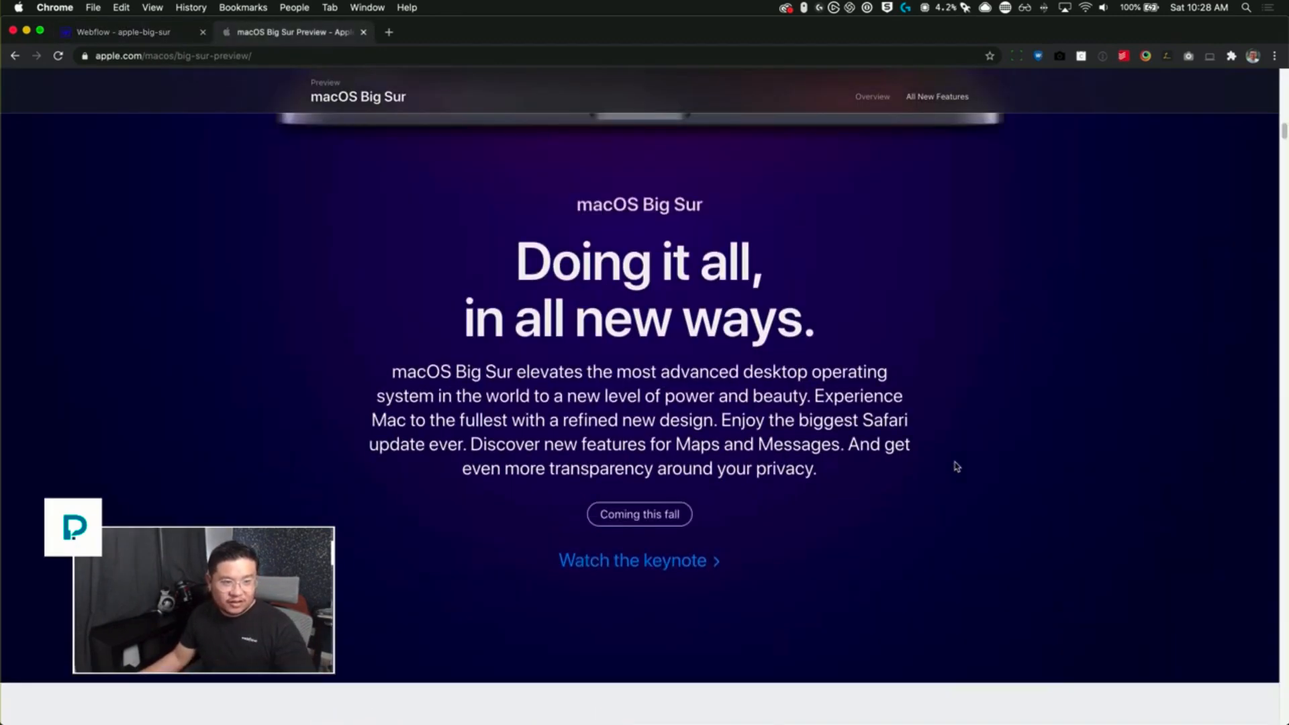
pyautogui.scroll(-10, 957, 466)
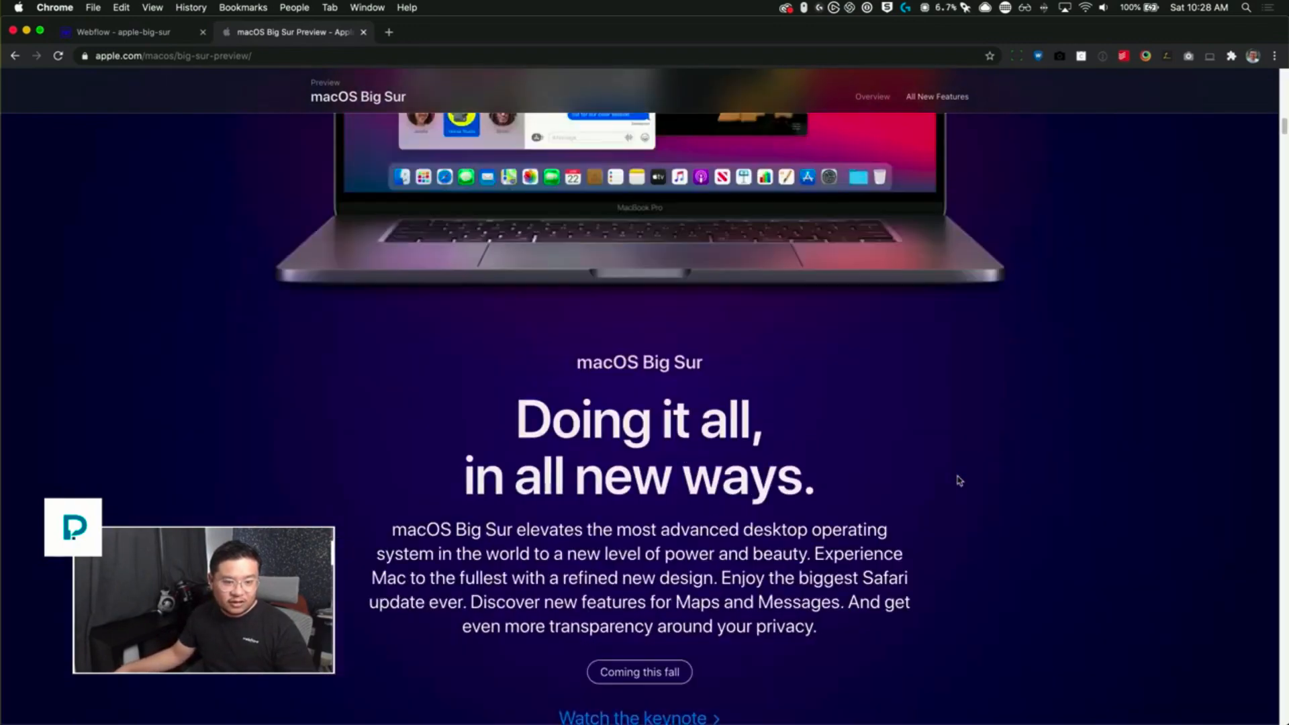
pyautogui.scroll(10, 957, 480)
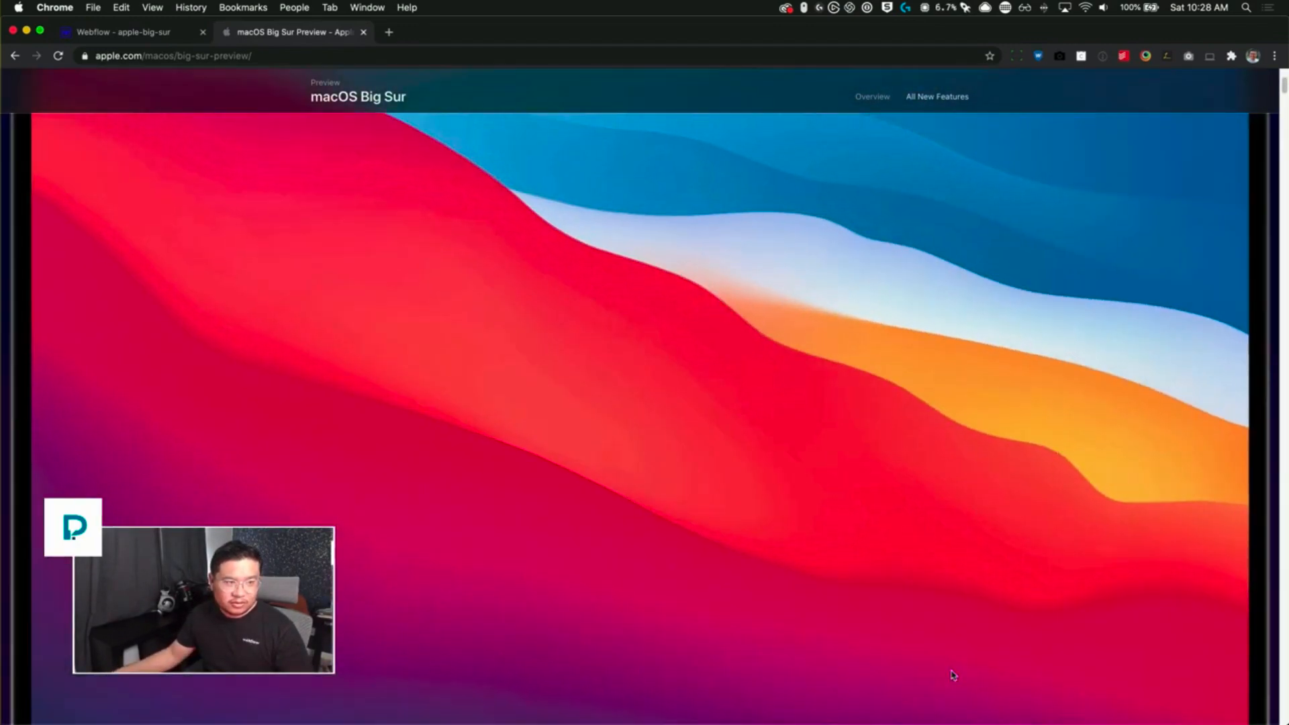
pyautogui.scroll(-5, 915, 550)
pyautogui.click(155, 35)
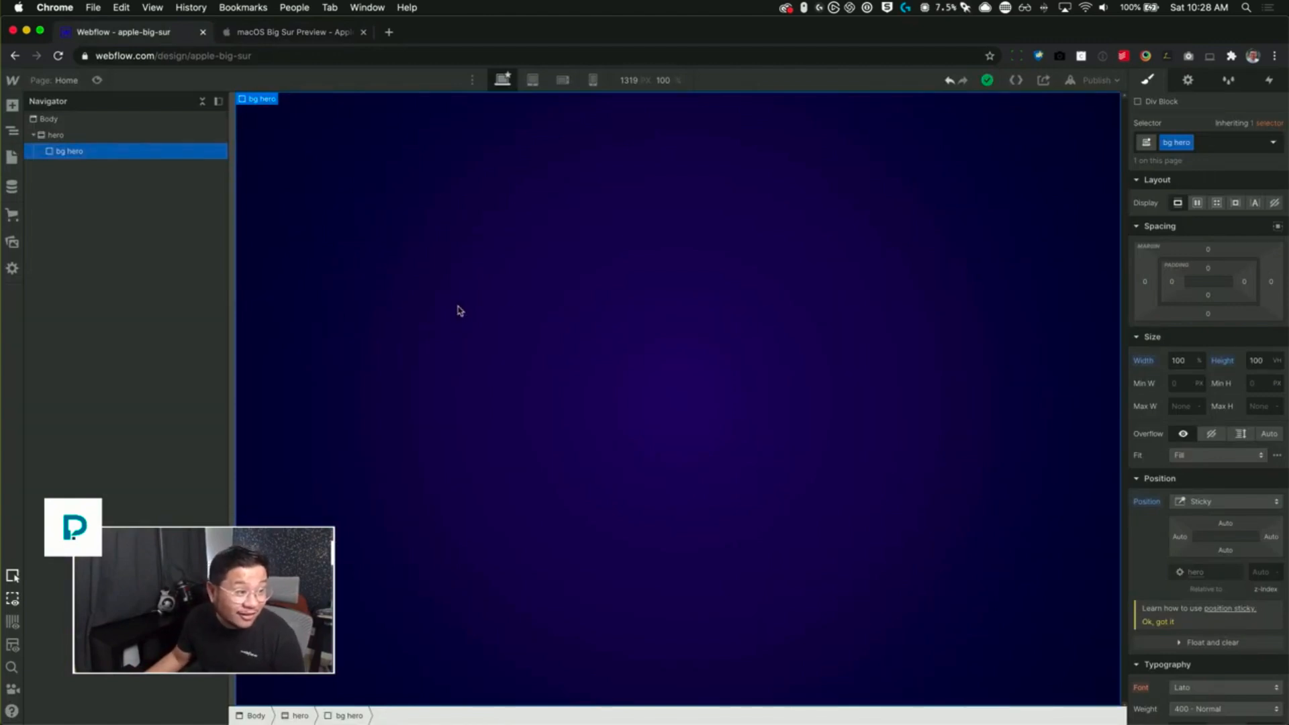
# - Add a div block inside the hero section and give it the class scroll track
pyautogui.click(84, 140)
pyautogui.press('super+k')
pyautogui.write('div')
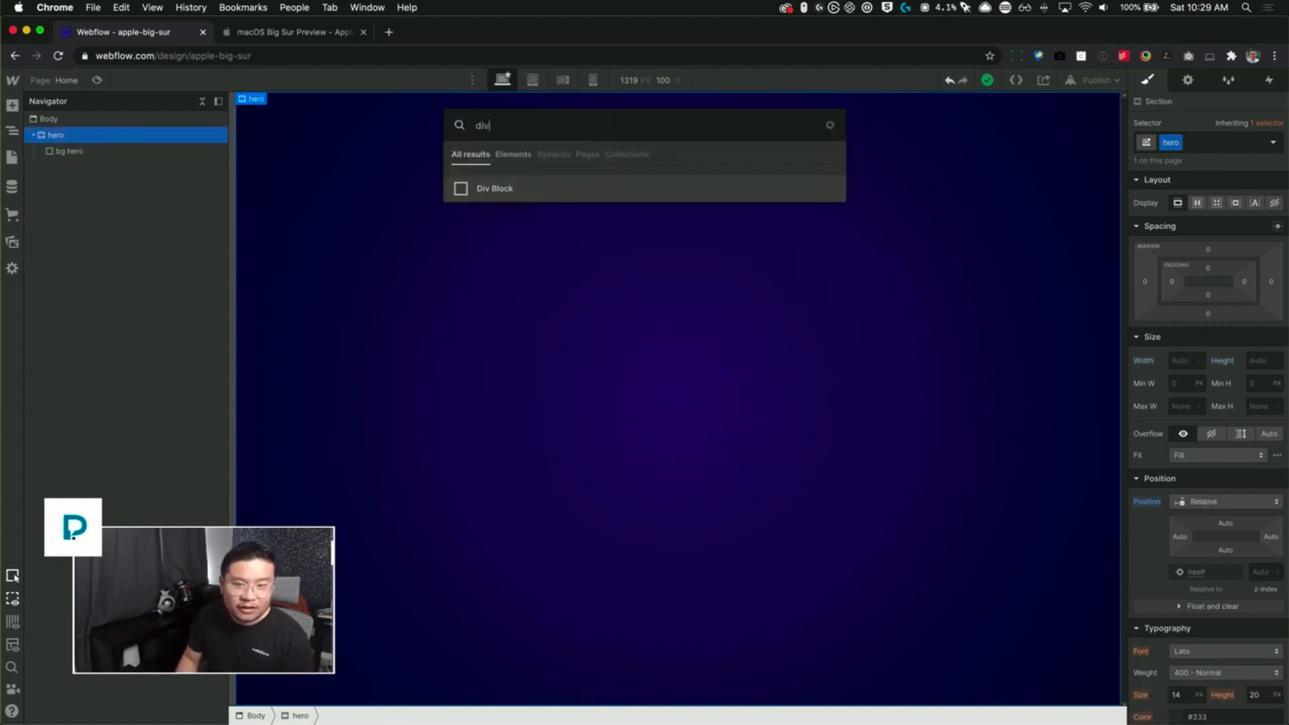
pyautogui.press('Return')
pyautogui.press('super+Return')
pyautogui.write('scroll track')
pyautogui.press('Return')
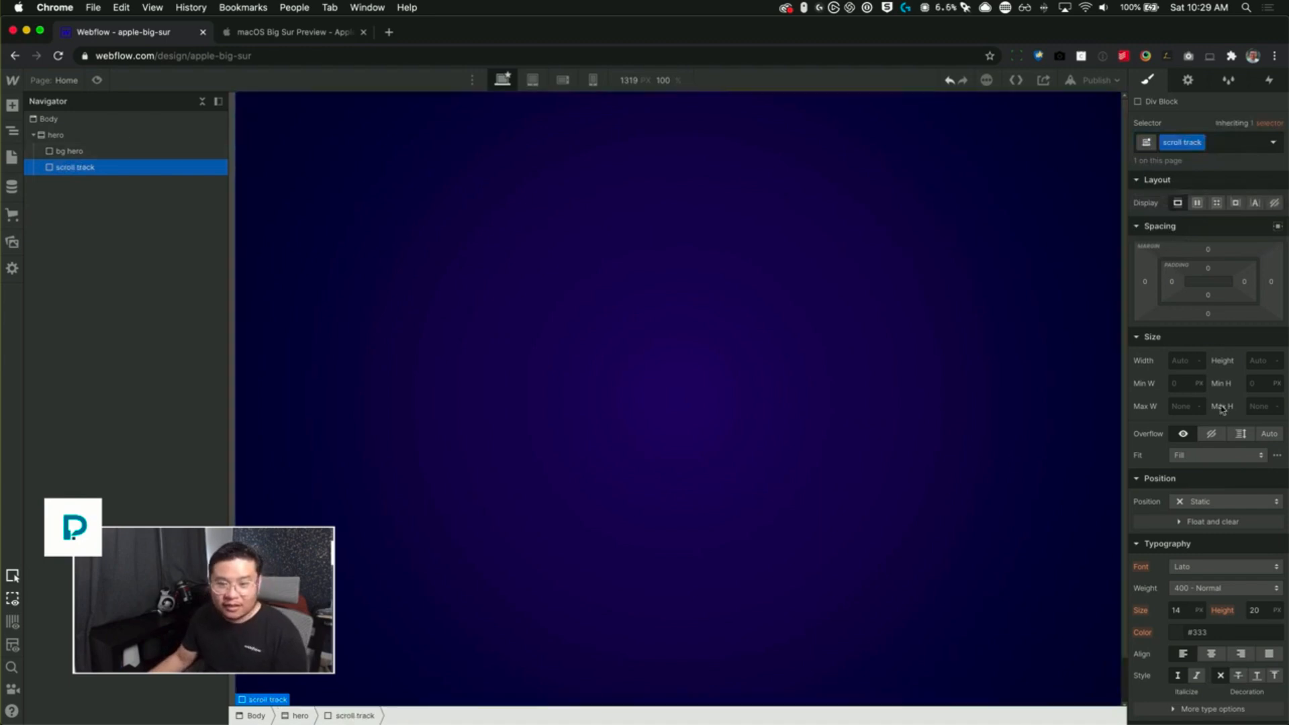
# - Set the scroll track div's height to 500vh
pyautogui.click(1267, 360)
pyautogui.write('5000')
pyautogui.moveTo(1284, 354)
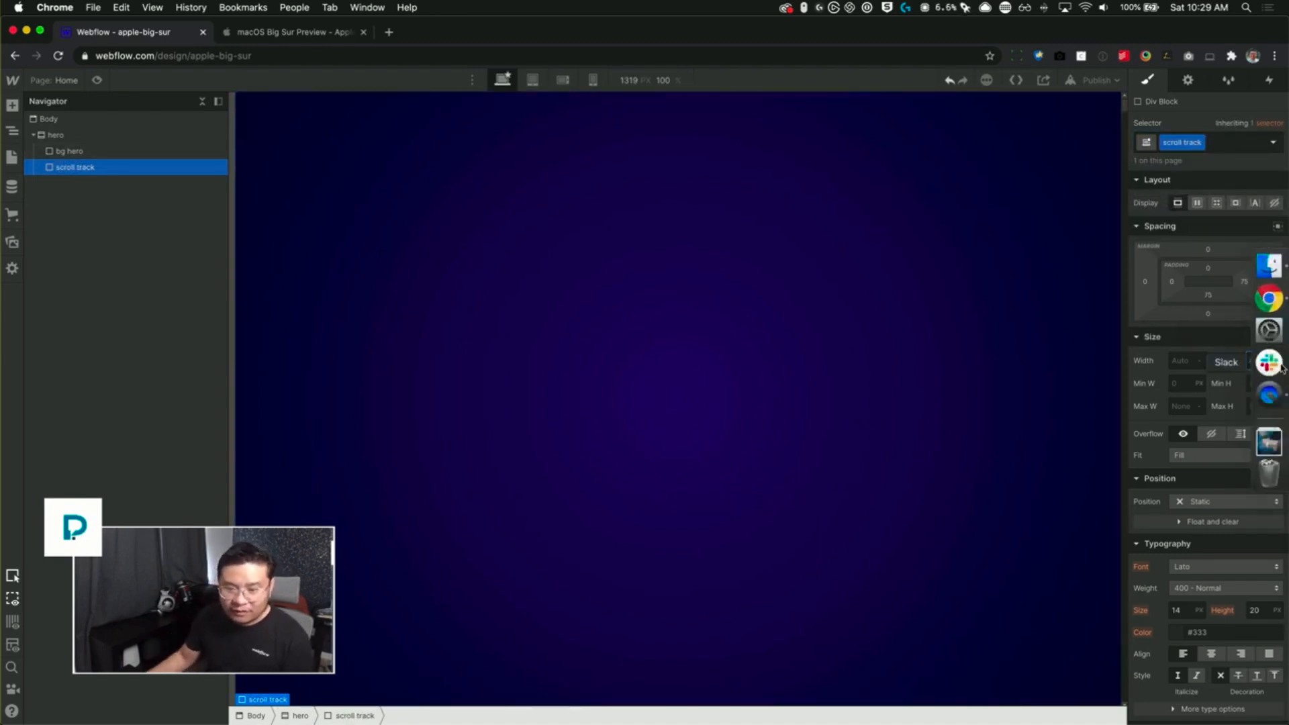
pyautogui.press('BackSpace')
pyautogui.press('Return')
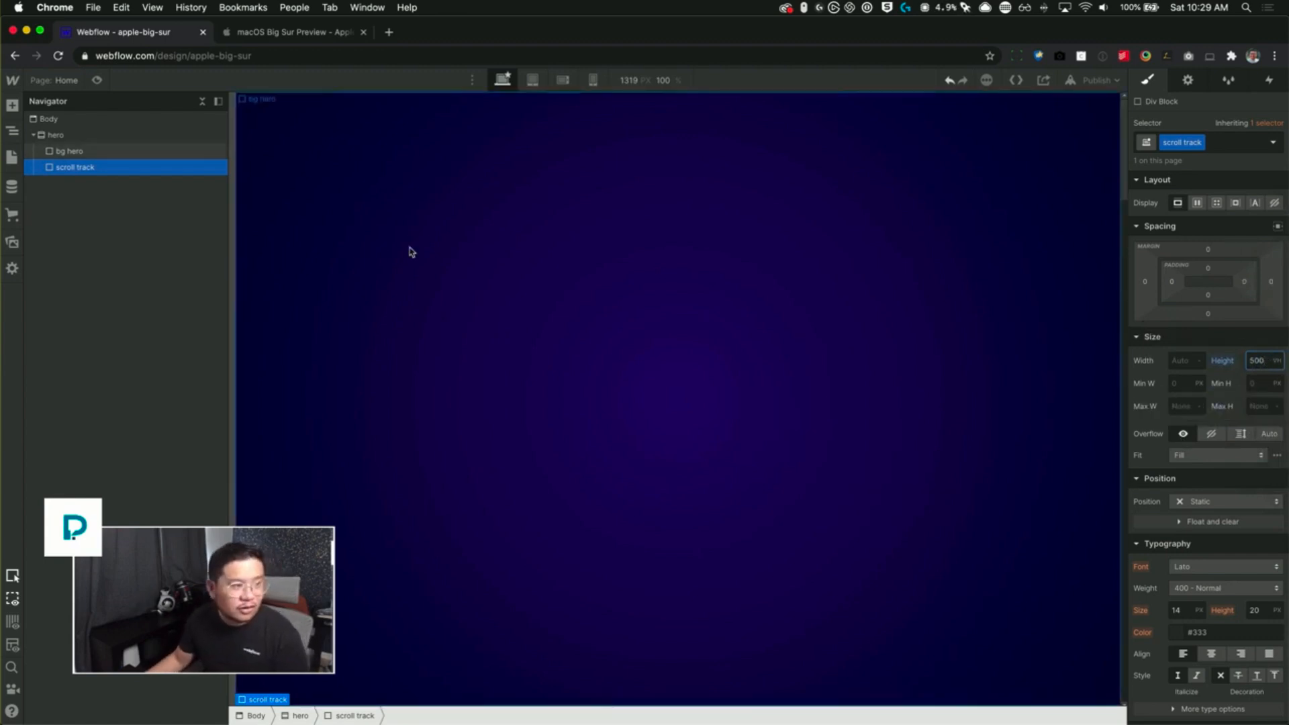
# - Try the scroll track above bg hero in the hero section, and move bg hero back above it
pyautogui.moveTo(1126, 110)
pyautogui.mouseDown()
pyautogui.moveTo(1125, 218)
pyautogui.moveTo(1126, 114)
pyautogui.mouseUp()
pyautogui.moveTo(90, 171); pyautogui.dragTo(97, 151)
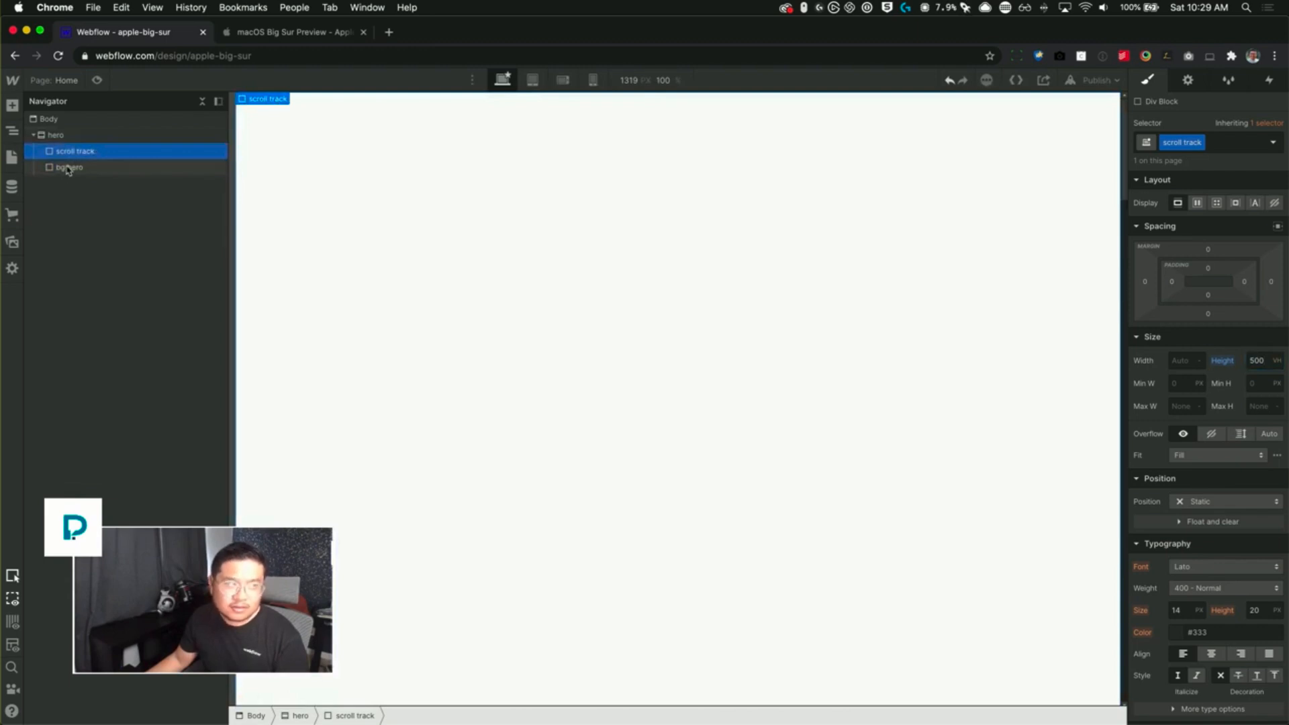
pyautogui.moveTo(68, 169); pyautogui.dragTo(84, 153)
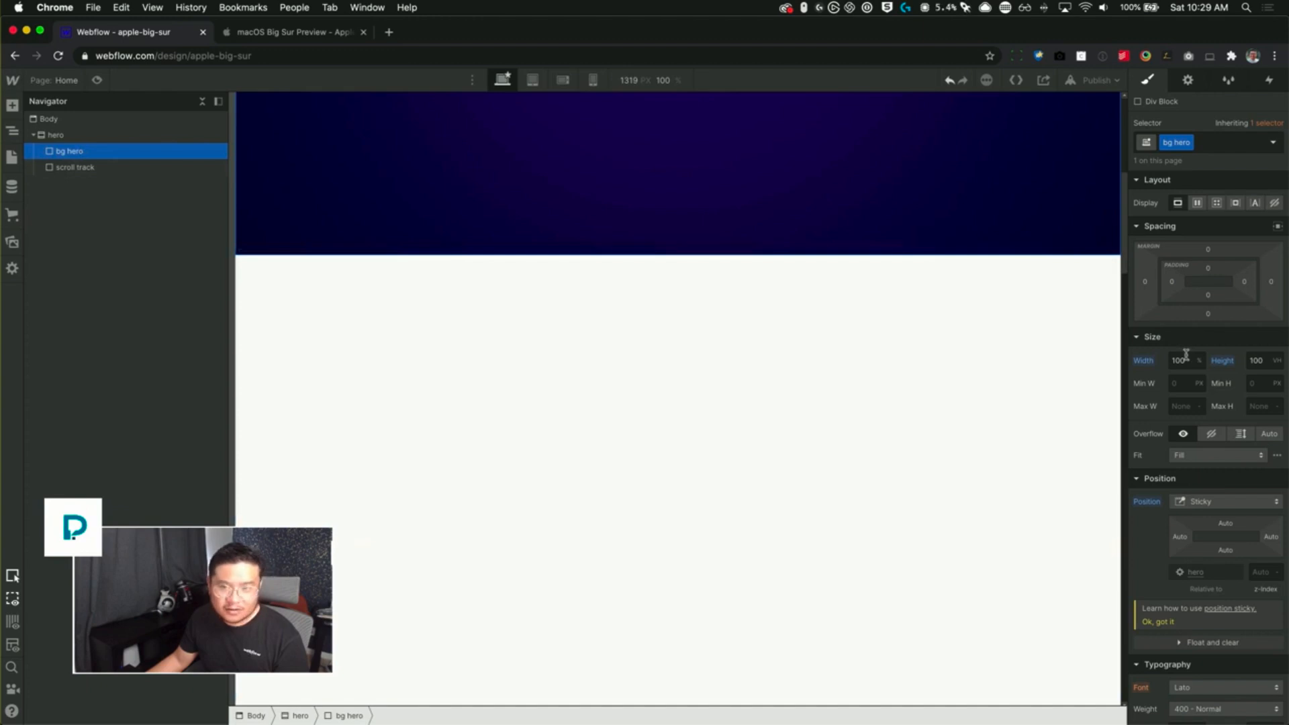
# - Try the Fixed position on the bg hero div and test it by scrolling the canvas
pyautogui.click(1203, 505)
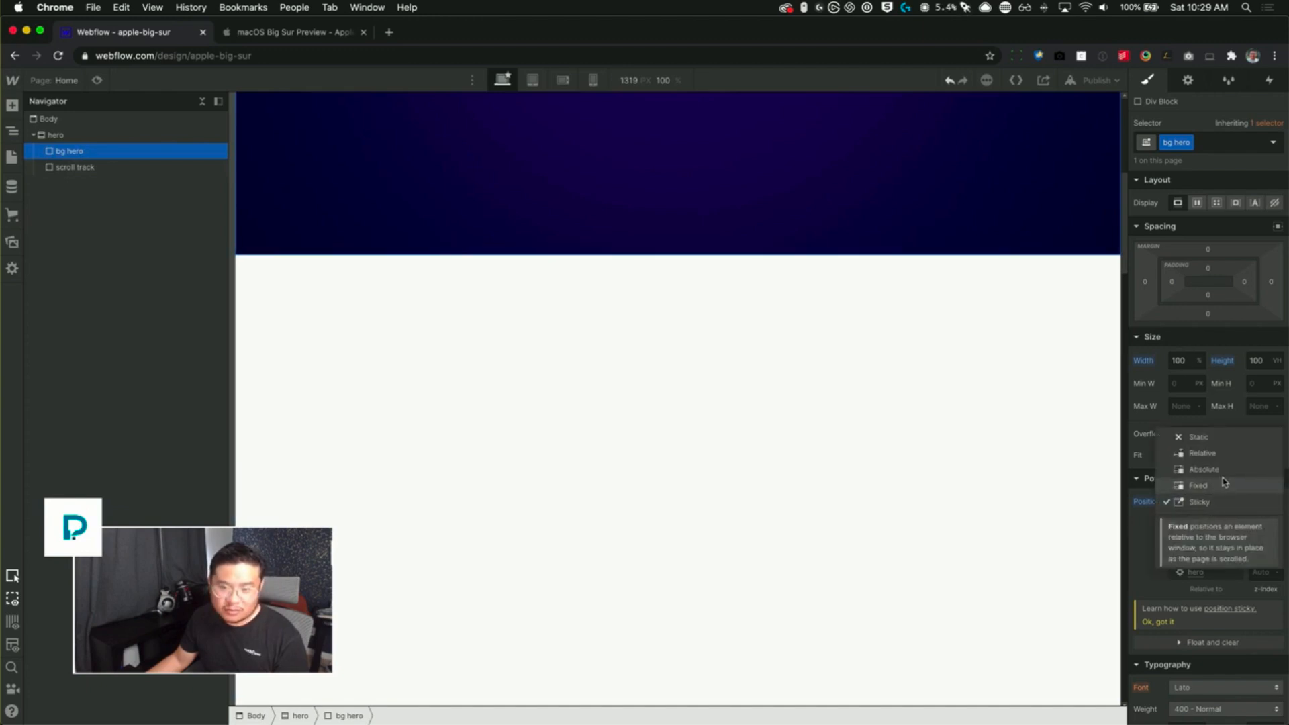
pyautogui.click(1224, 485)
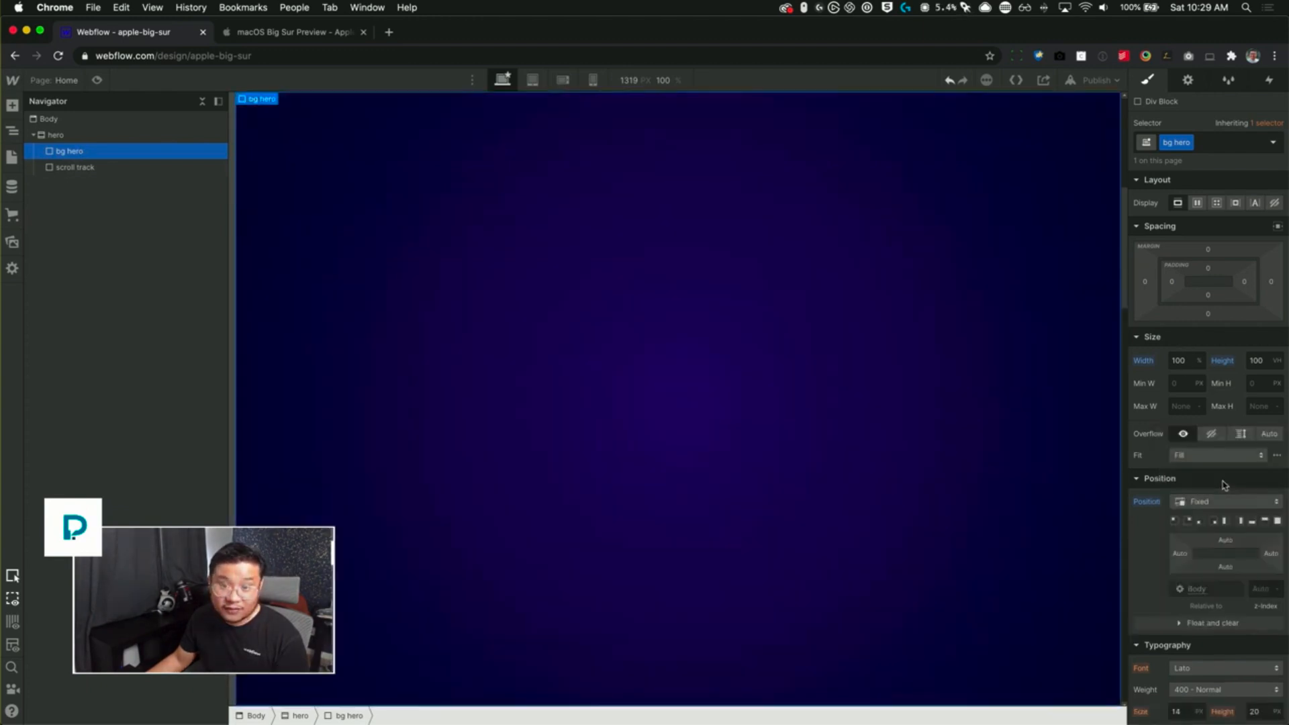
pyautogui.moveTo(1125, 223); pyautogui.dragTo(1118, 108)
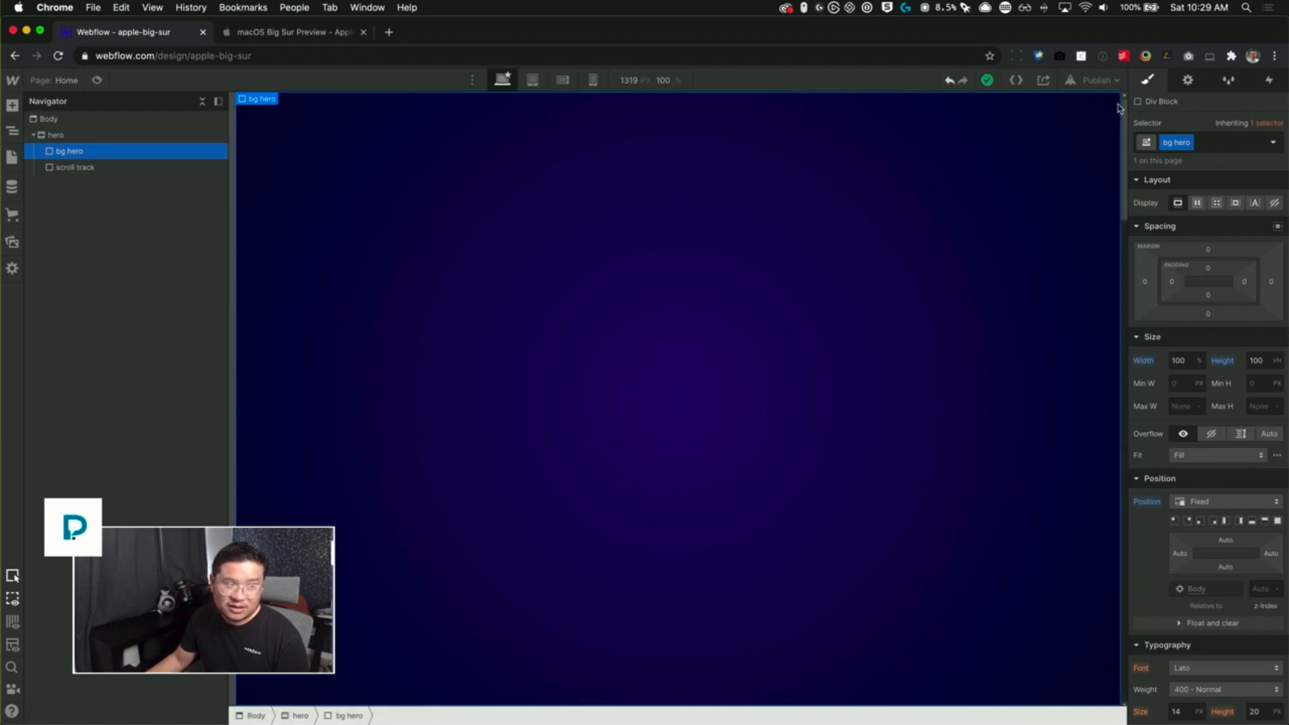
# - Set the bg hero div's position to Sticky with a top offset of 0, and test it by scrolling
pyautogui.click(1217, 502)
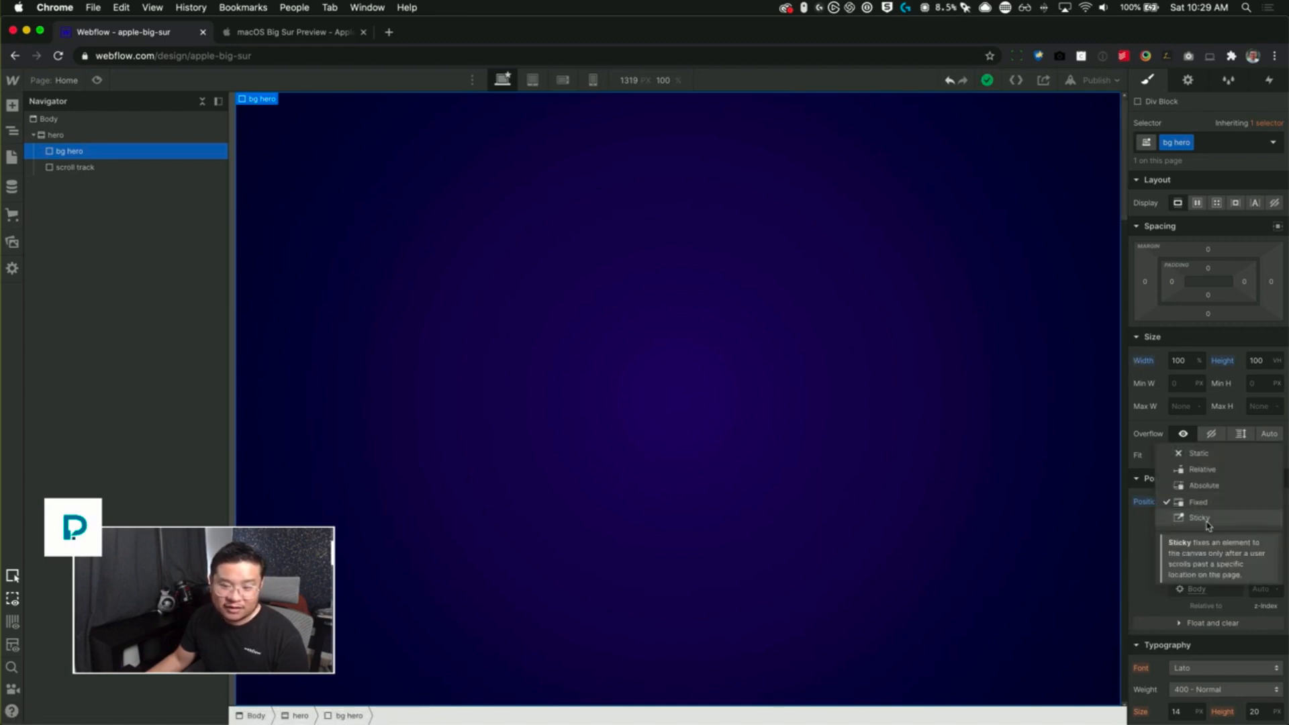
pyautogui.click(1209, 522)
pyautogui.click(1227, 526)
pyautogui.write('0')
pyautogui.press('Return')
pyautogui.moveTo(1135, 138); pyautogui.dragTo(1118, 82)
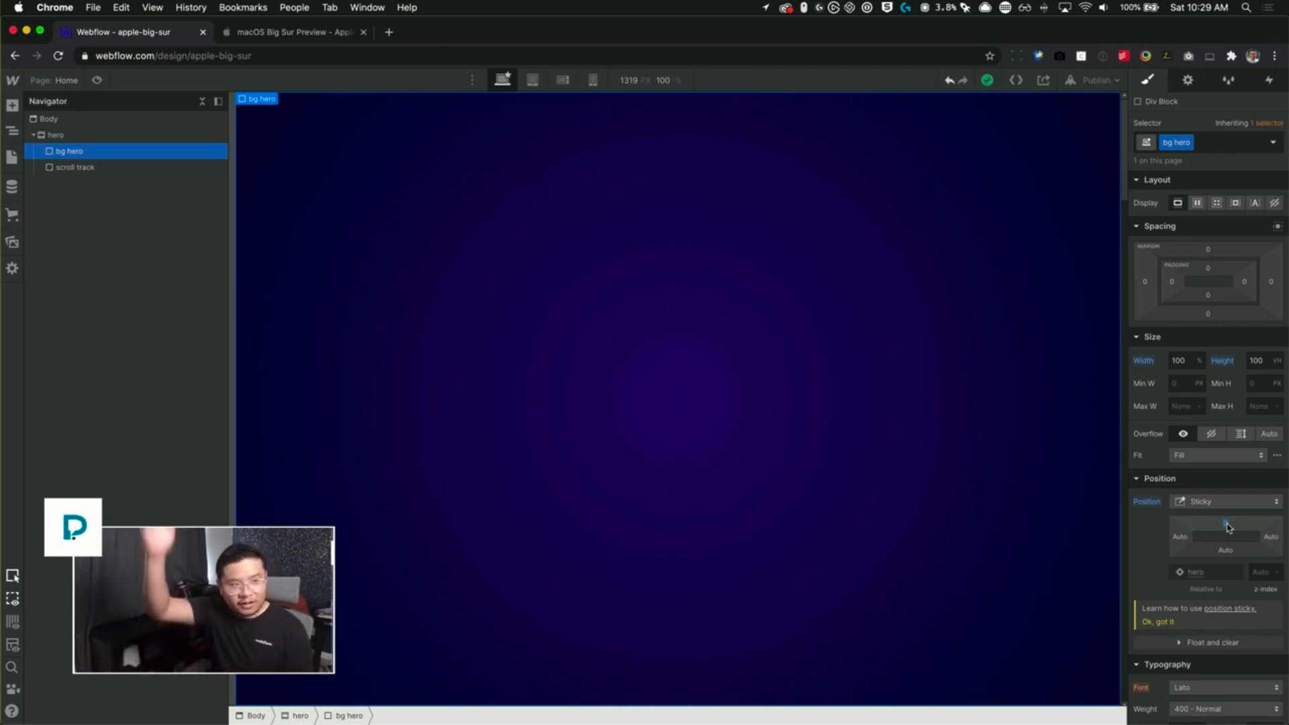
# - Add a section to the Body below the hero section and give it the class row
pyautogui.click(105, 139)
pyautogui.click(88, 123)
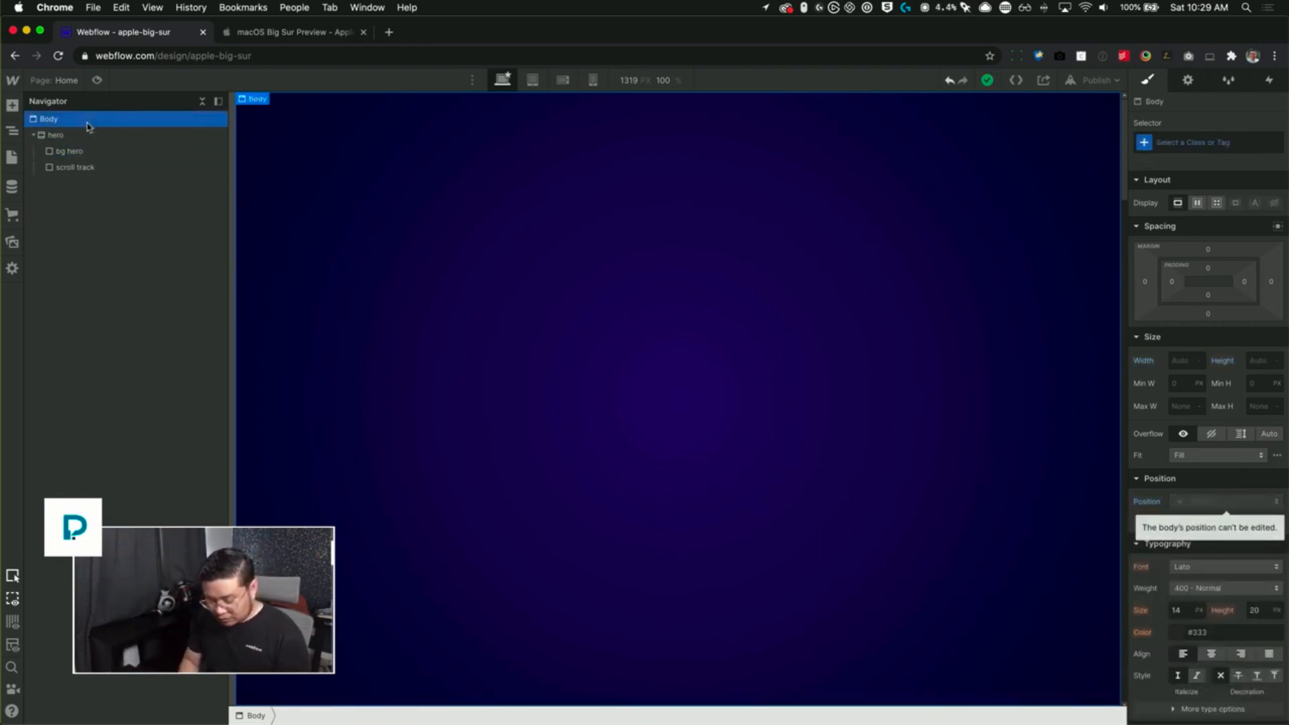
pyautogui.press('super+e')
pyautogui.write('sec')
pyautogui.press('Return')
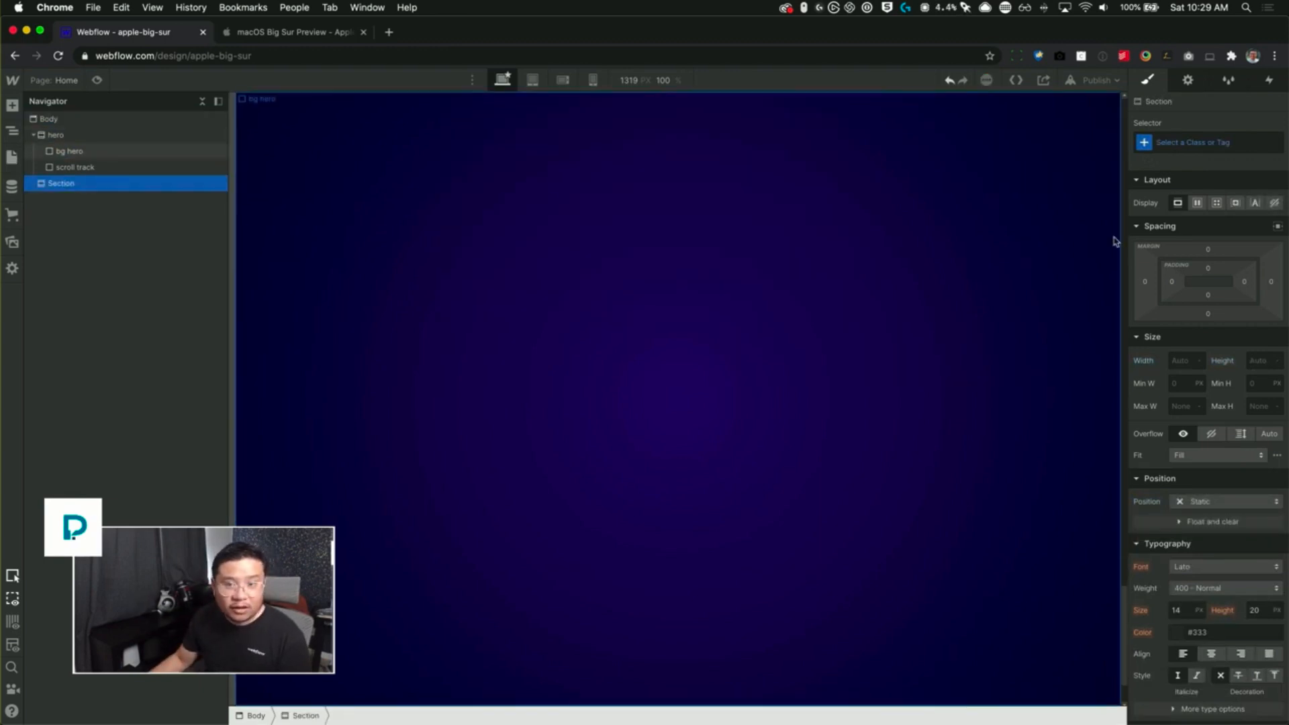
pyautogui.click(1213, 143)
pyautogui.write('row')
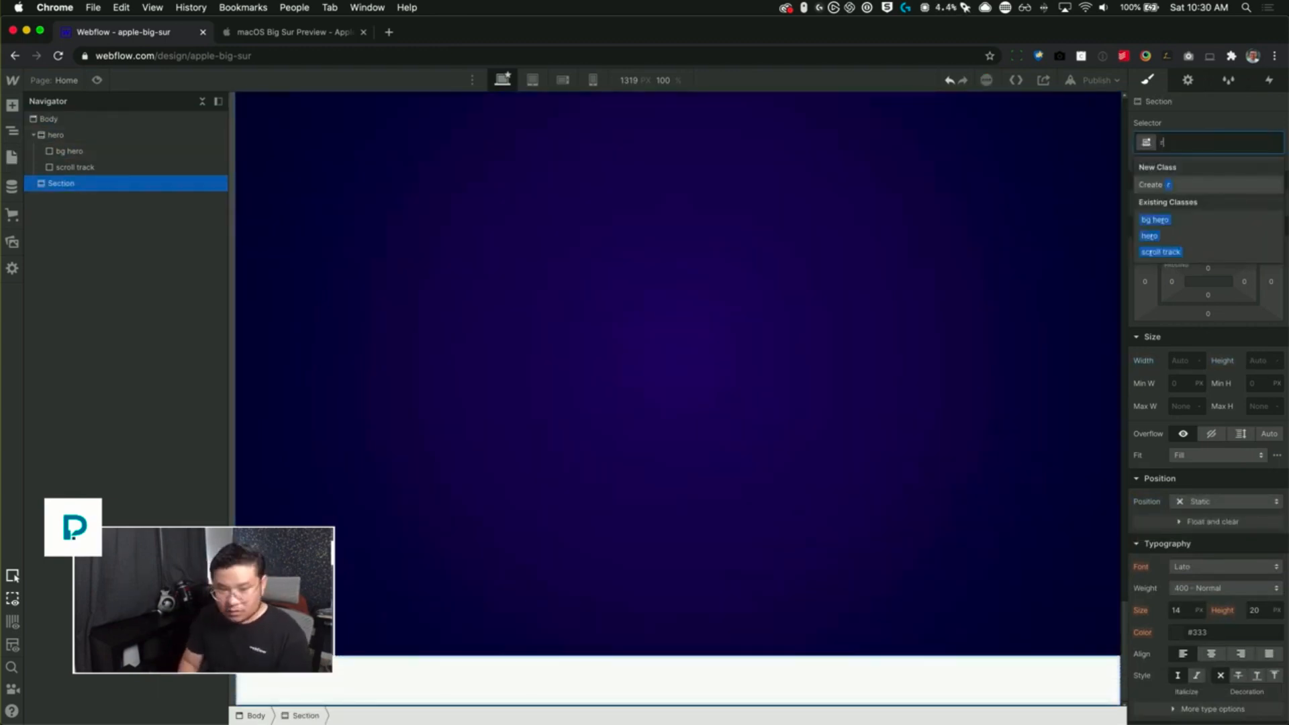
pyautogui.press('Return')
# - Set the row section's height to 200vh and test the sticky hero background by scrolling the canvas
pyautogui.click(1256, 361)
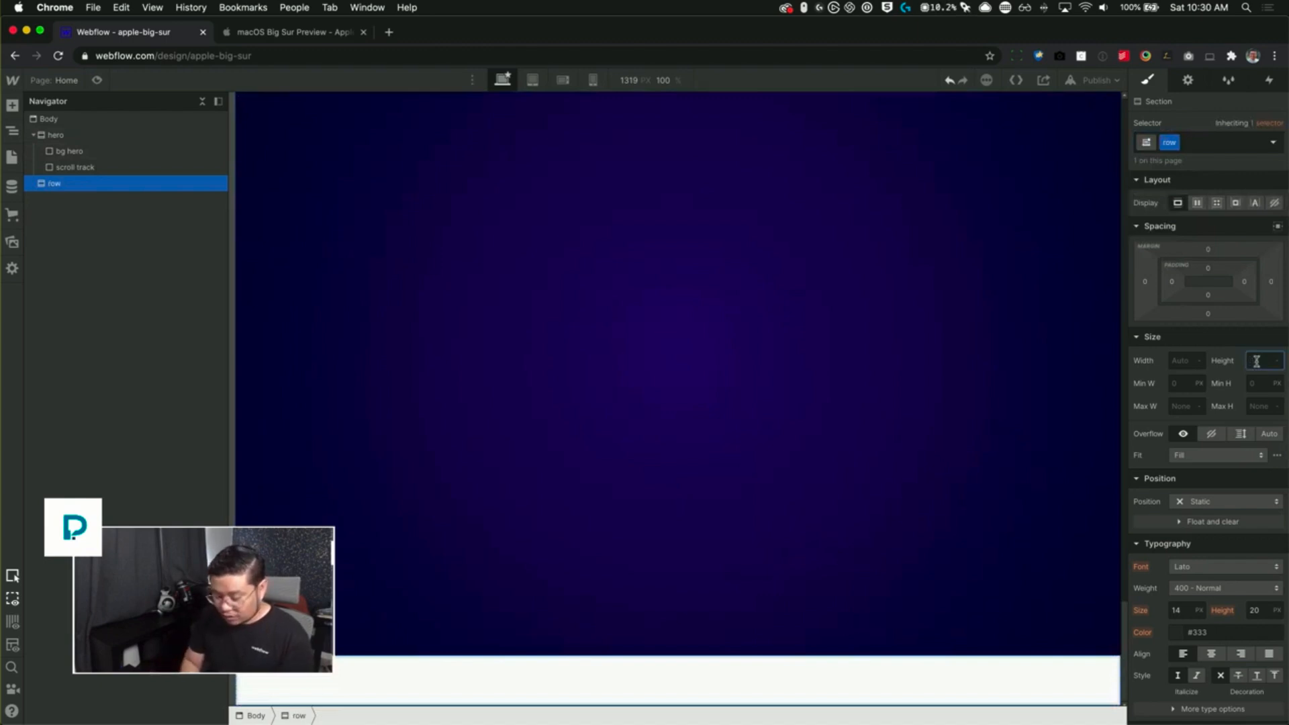
pyautogui.write('200vh')
pyautogui.press('Return')
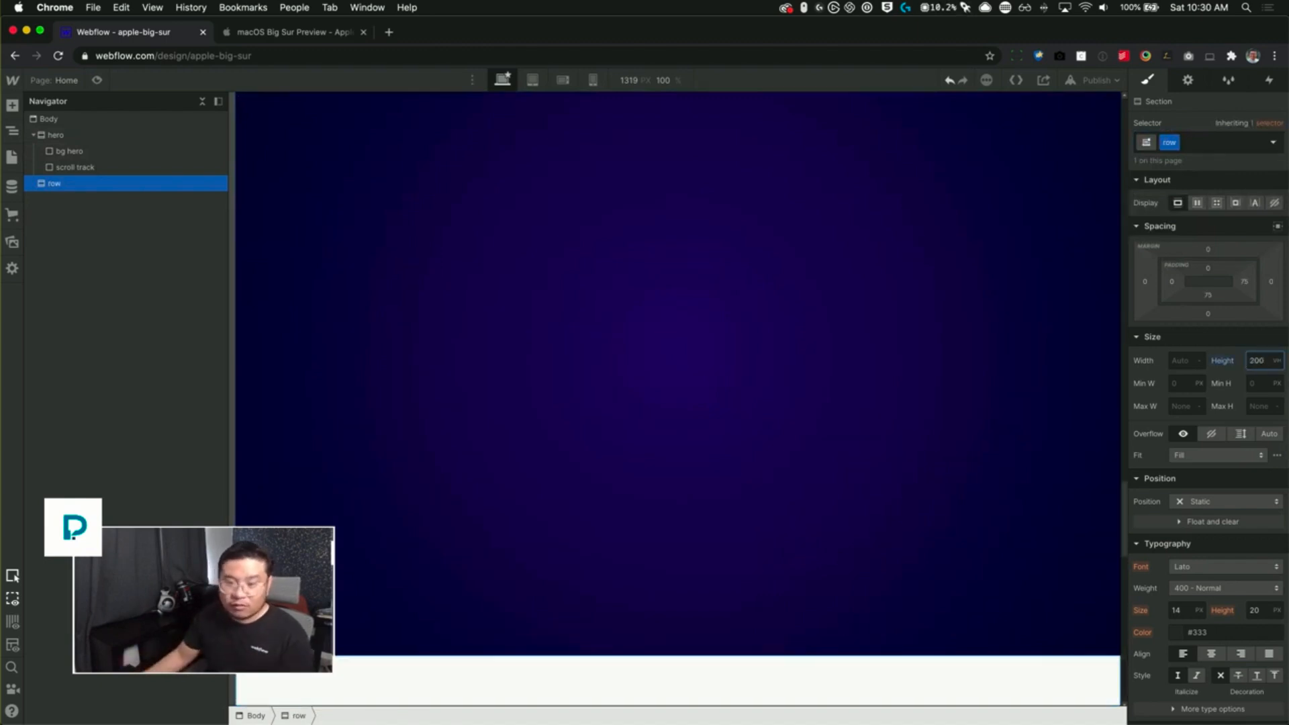
pyautogui.moveTo(1121, 507); pyautogui.dragTo(1138, 541)
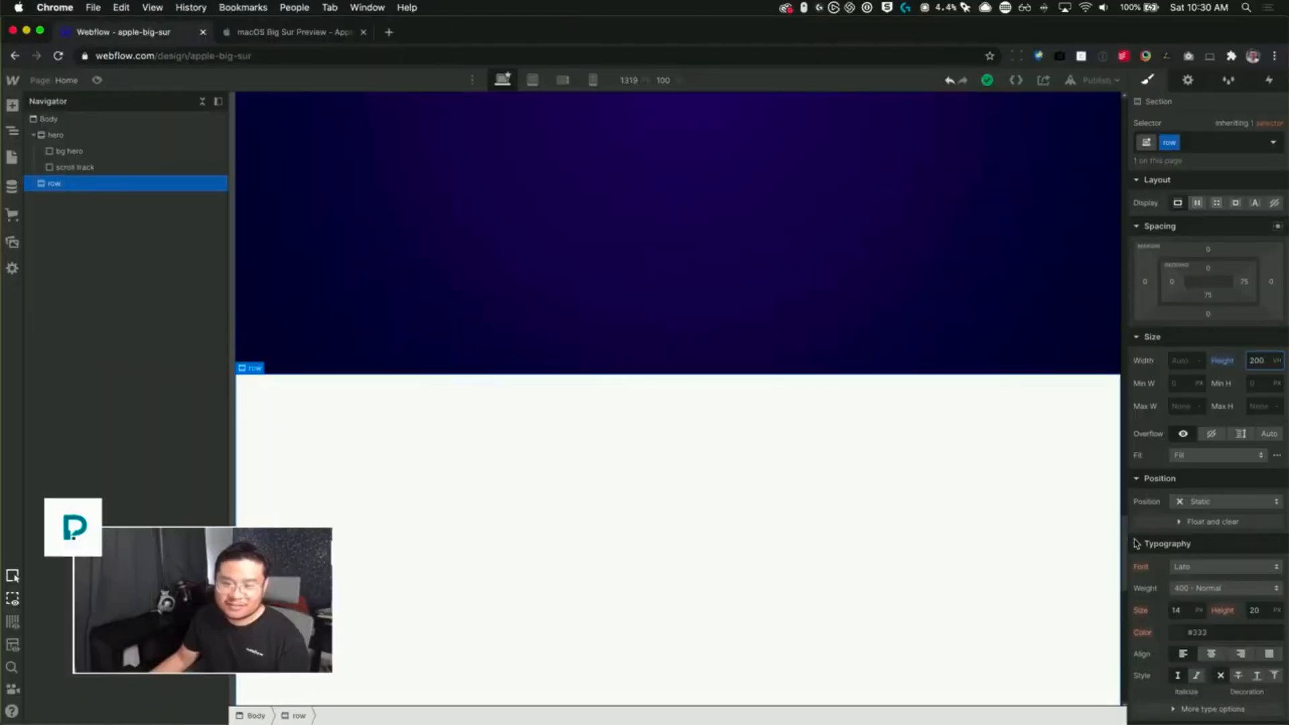
pyautogui.scroll(4, 1126, 570)
pyautogui.moveTo(1145, 507); pyautogui.dragTo(1142, 116)
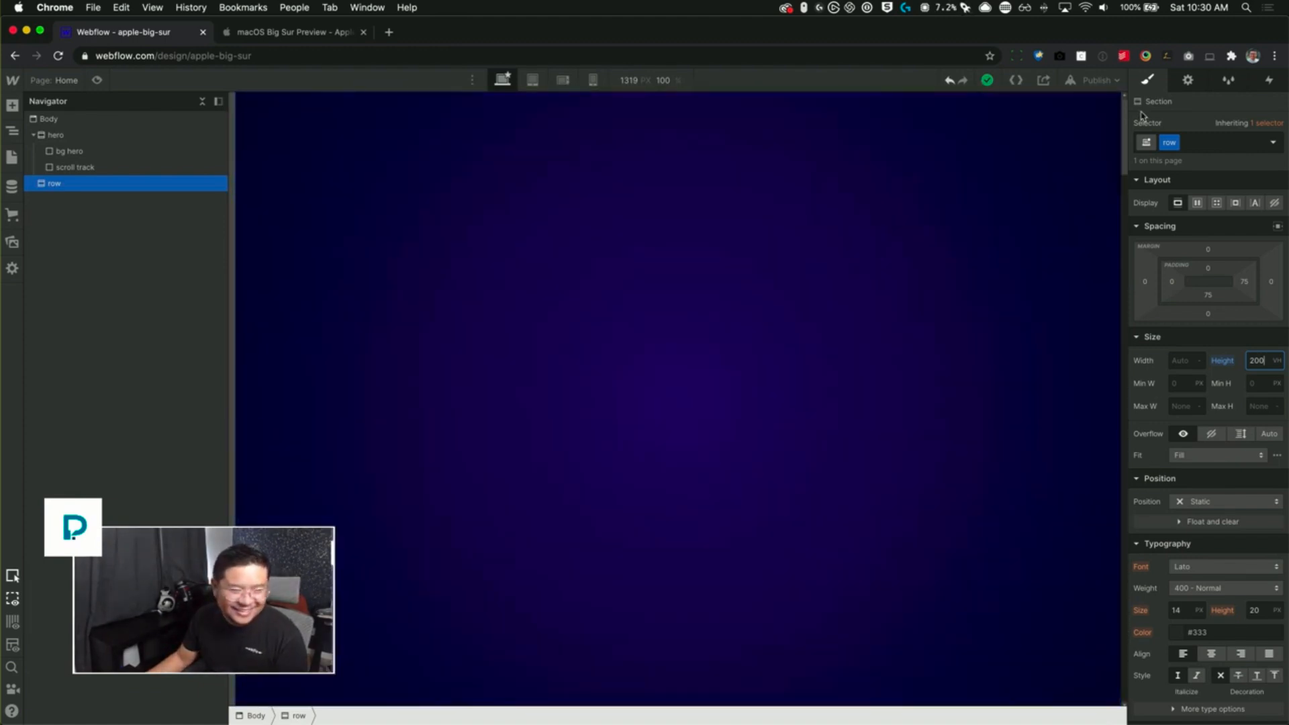
pyautogui.click(77, 151)
pyautogui.click(88, 169)
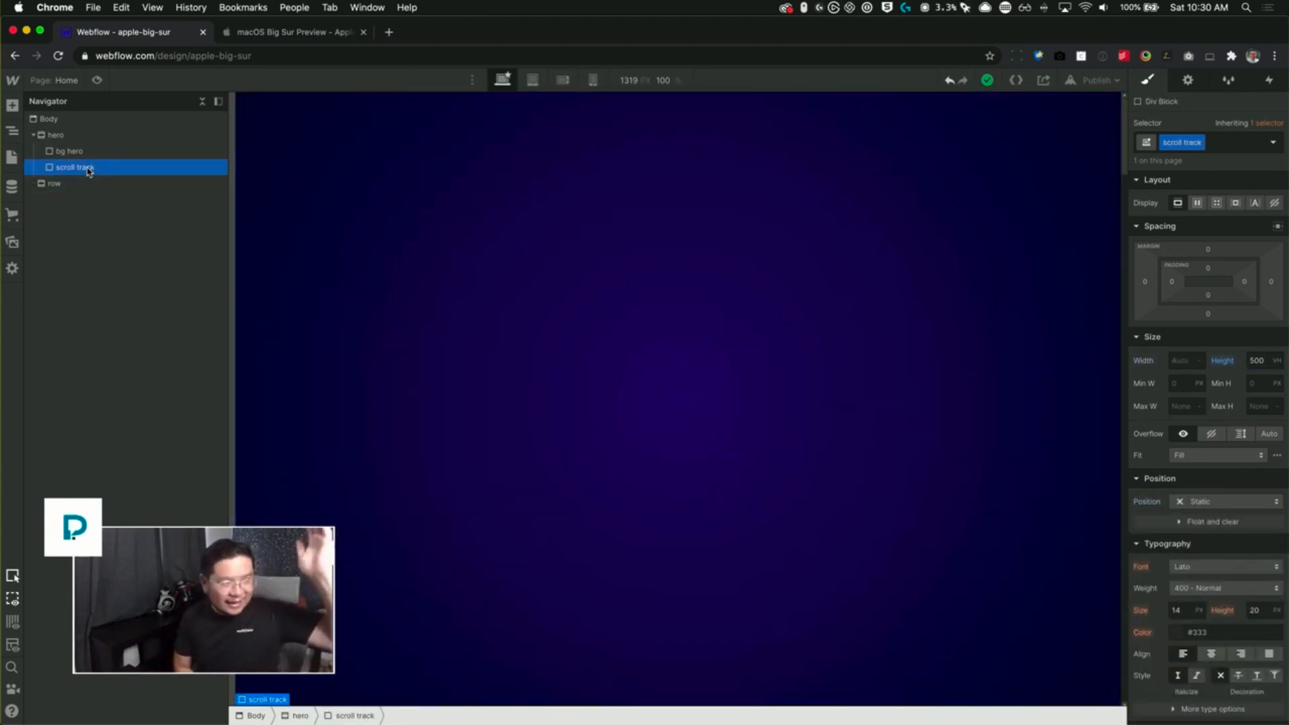
pyautogui.click(82, 137)
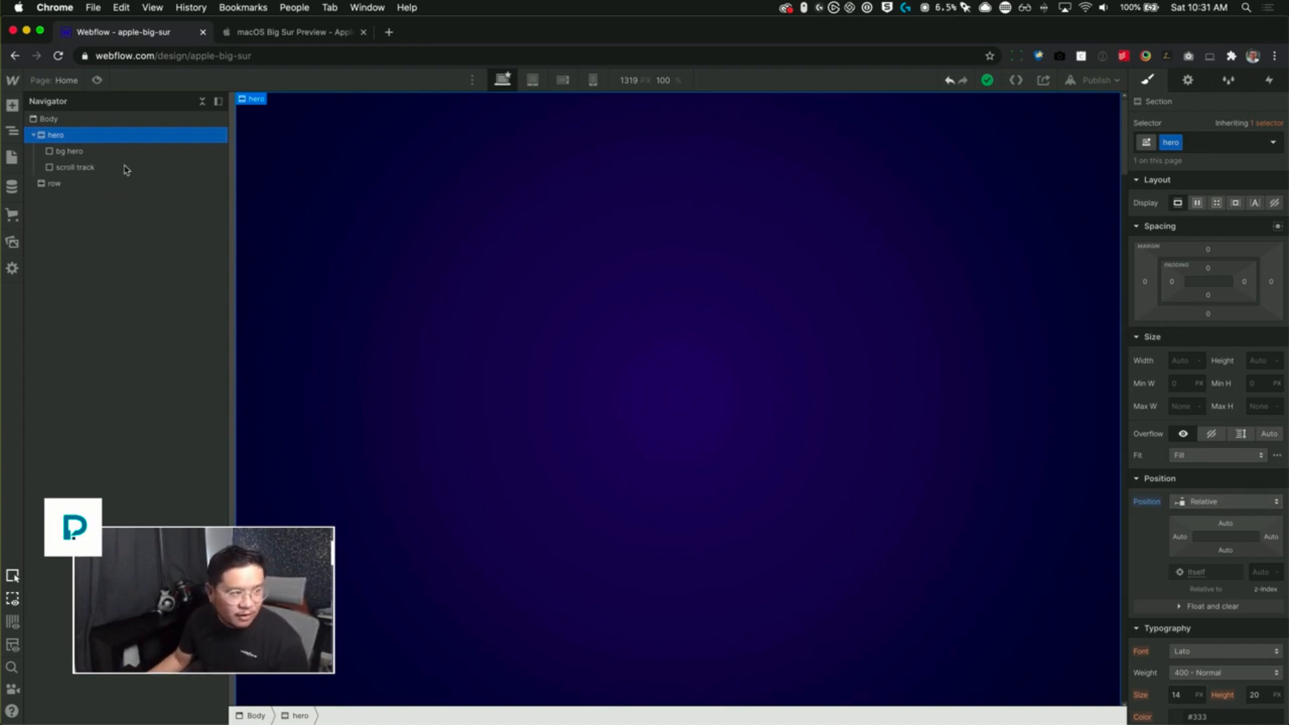
pyautogui.click(86, 119)
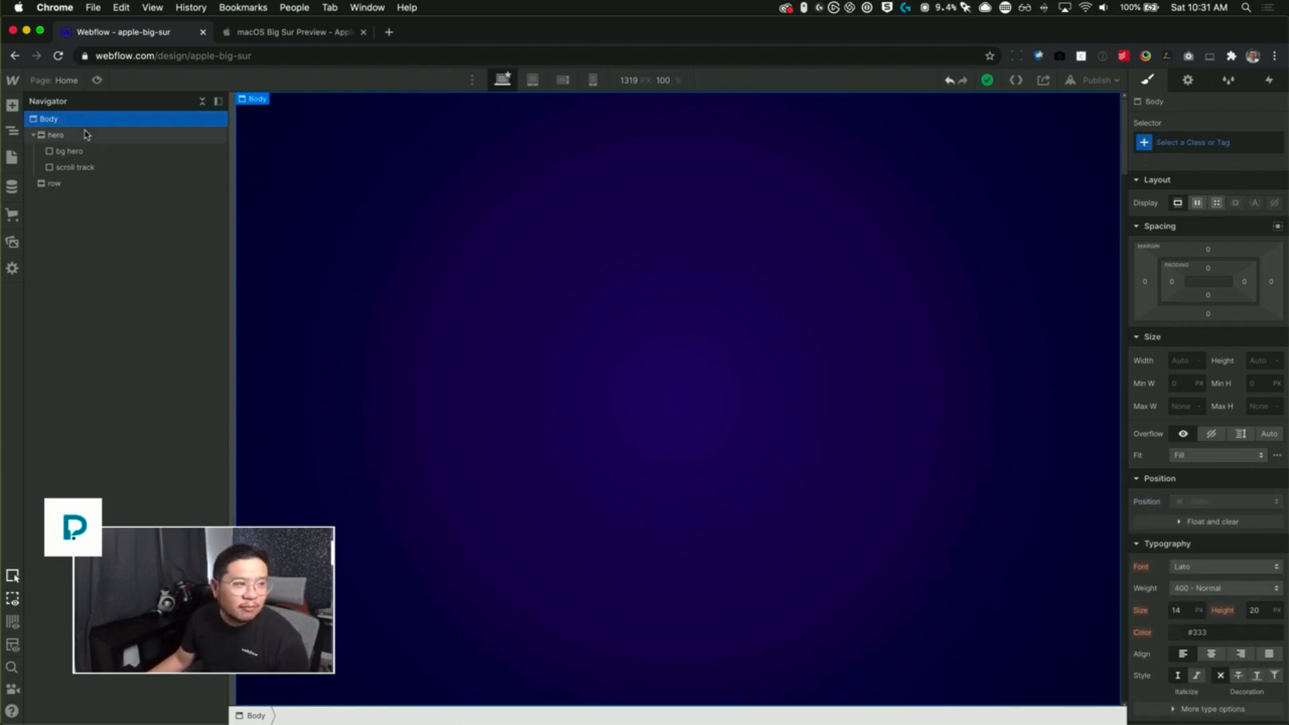
pyautogui.click(86, 134)
# - Switch to the Apple macOS Big Sur preview page and examine how its hero background behaves through the scroll
pyautogui.click(308, 32)
pyautogui.scroll(-20, 766, 350)
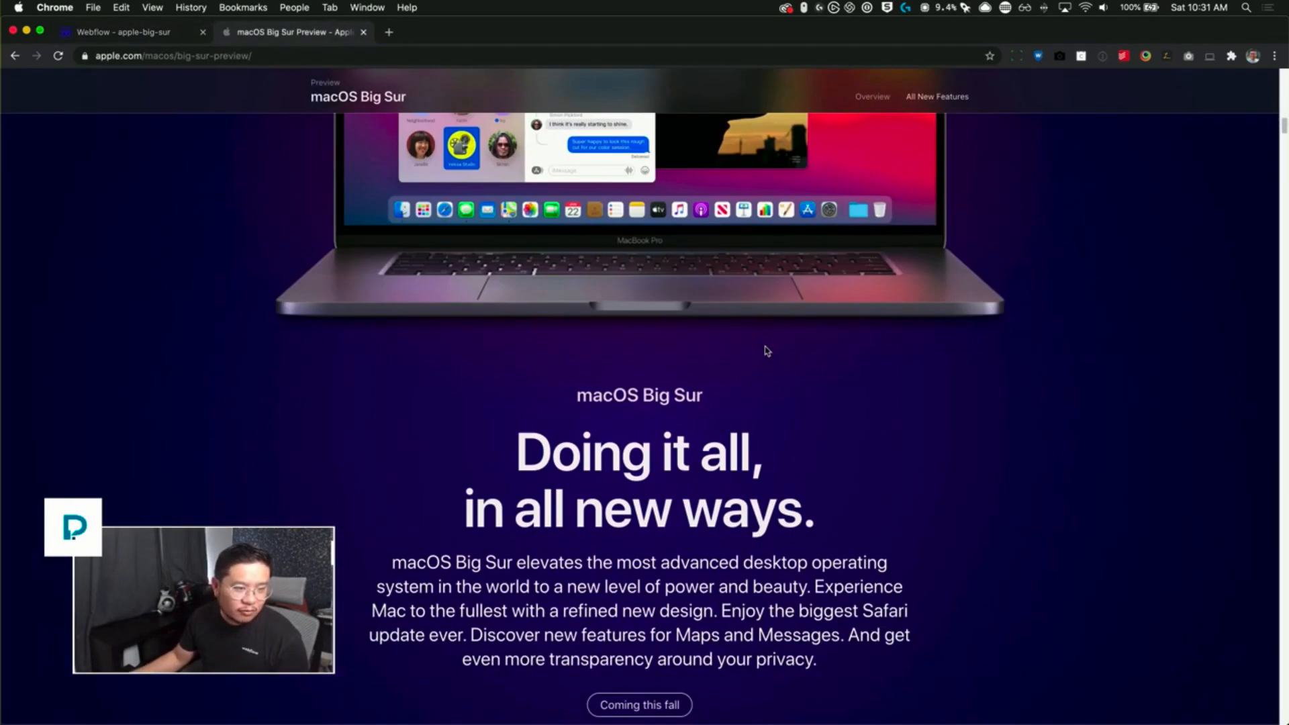
pyautogui.scroll(-5, 766, 350)
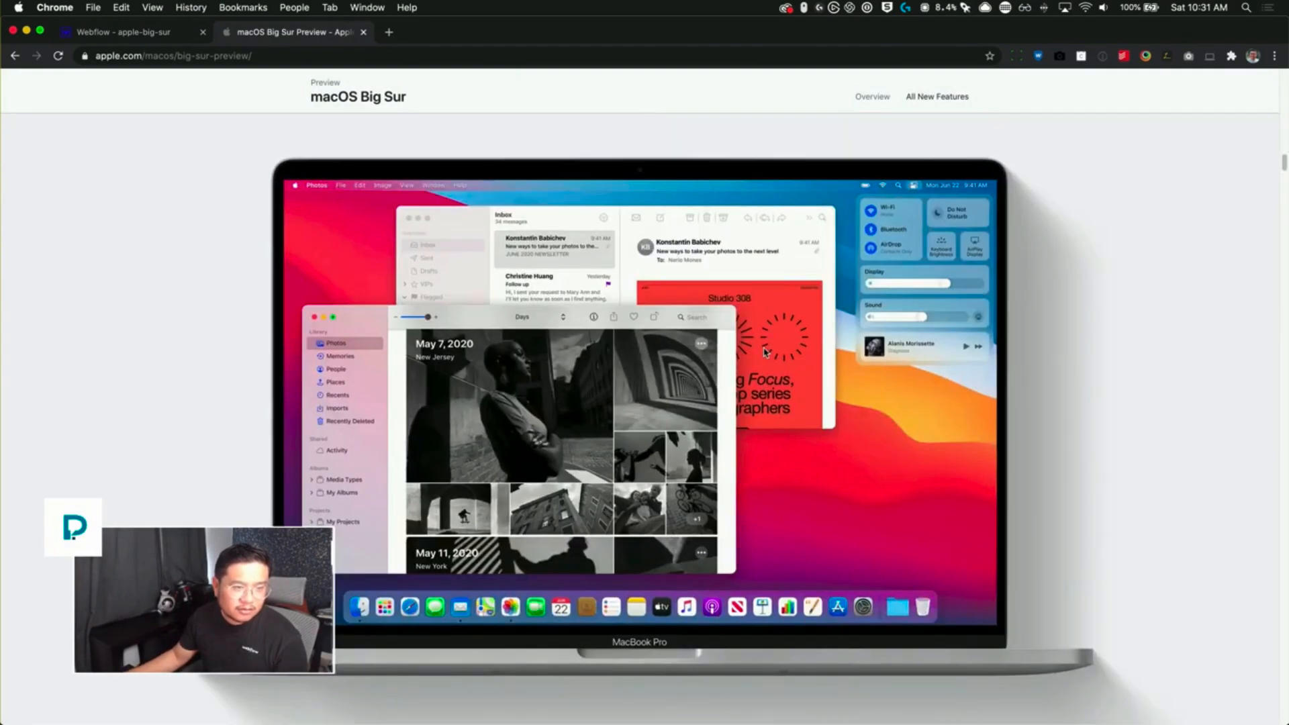
pyautogui.scroll(20, 764, 351)
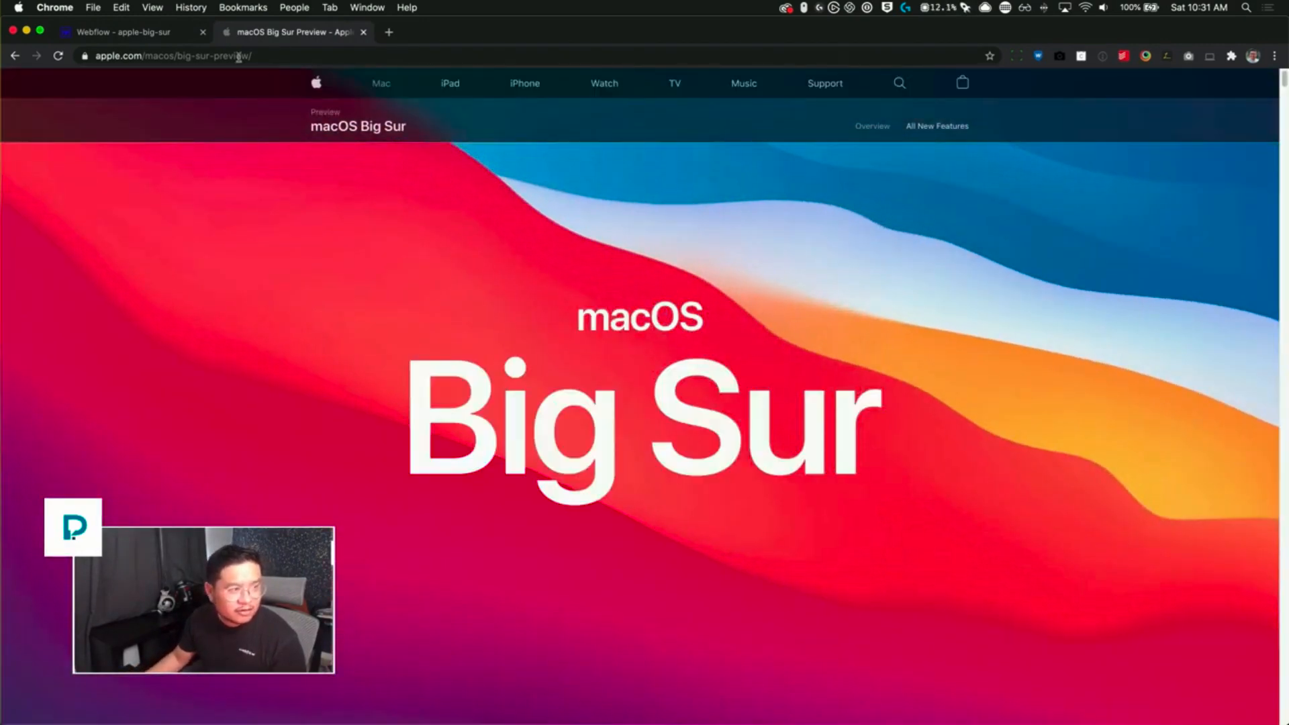
# - Return to the Webflow project and check the position options of the bg hero div
pyautogui.click(154, 32)
pyautogui.click(93, 152)
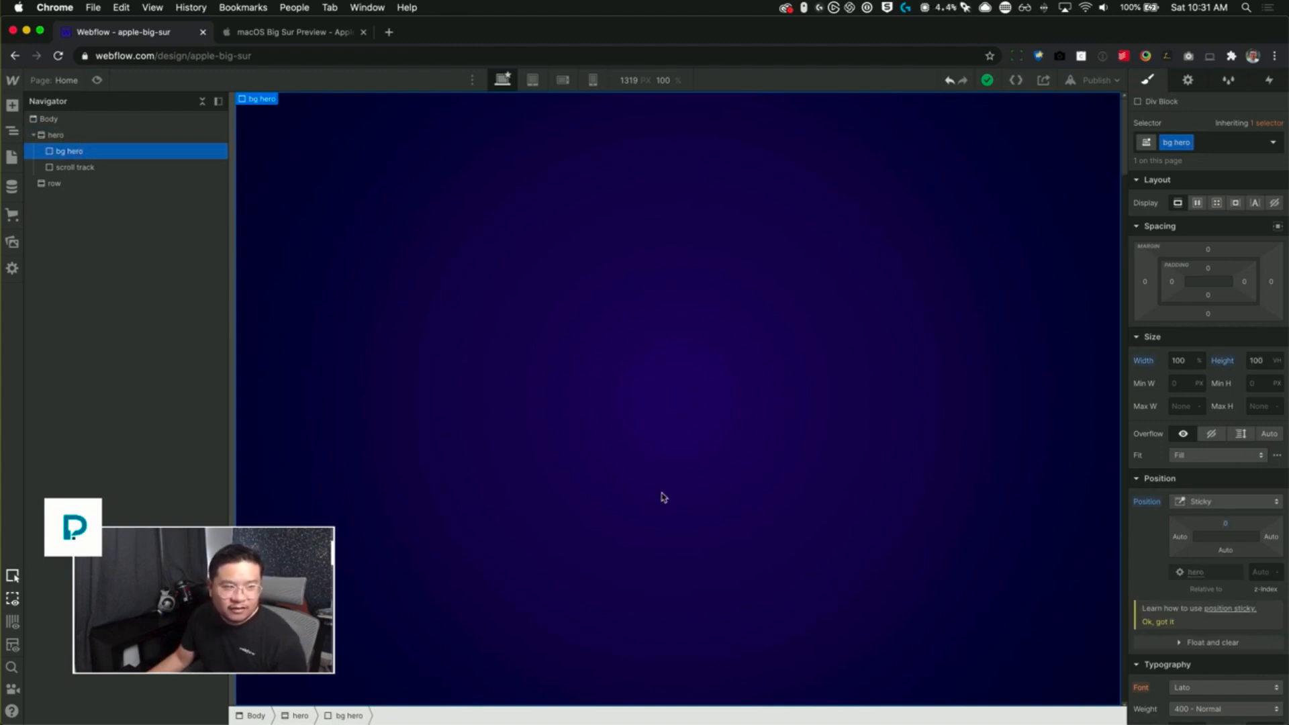
pyautogui.click(1203, 505)
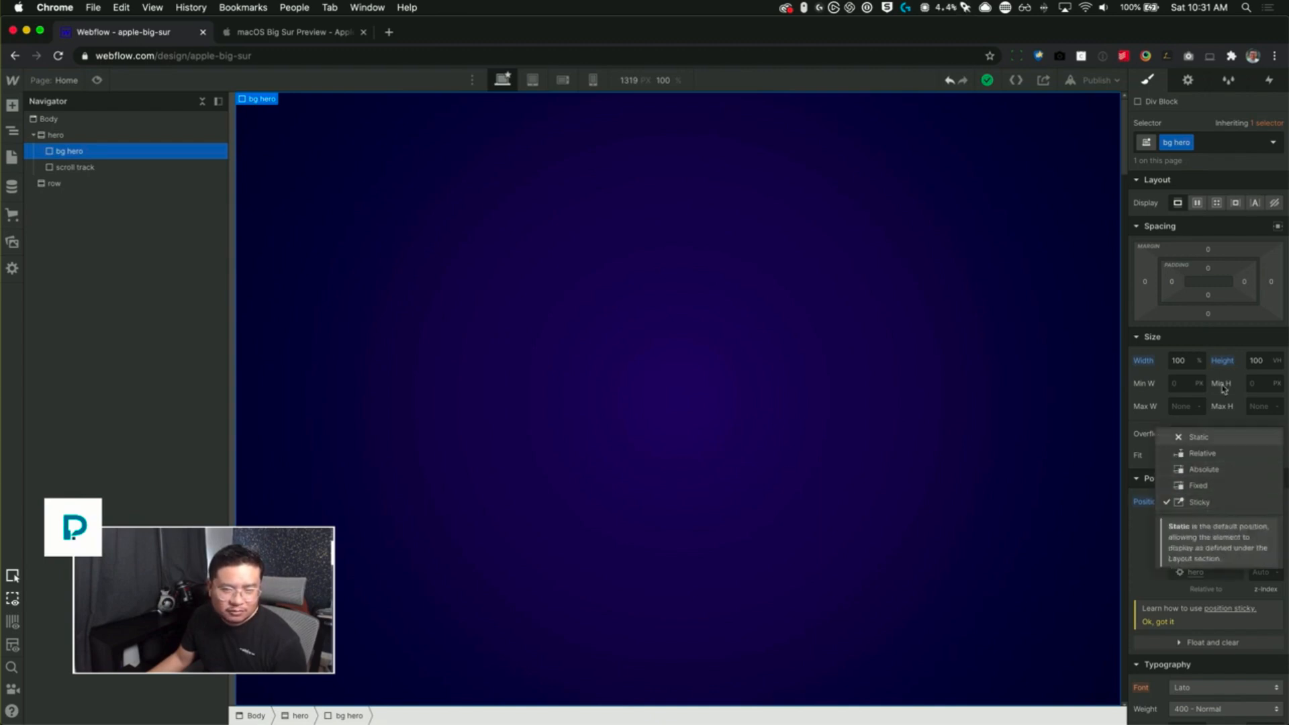
pyautogui.click(1221, 346)
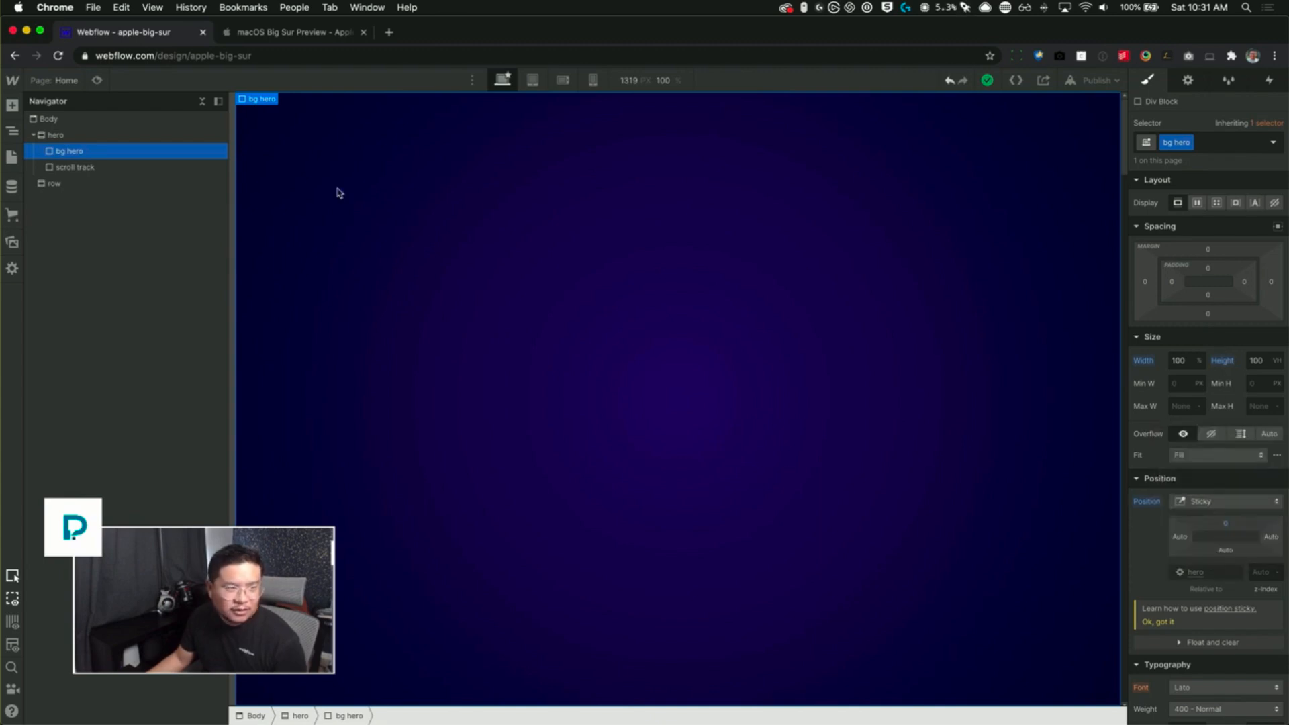
# - Add a div block to the hero section and nest it inside the bg hero div
pyautogui.click(74, 136)
pyautogui.press('super+e')
pyautogui.write('div')
pyautogui.press('Return')
pyautogui.moveTo(60, 183); pyautogui.dragTo(115, 151)
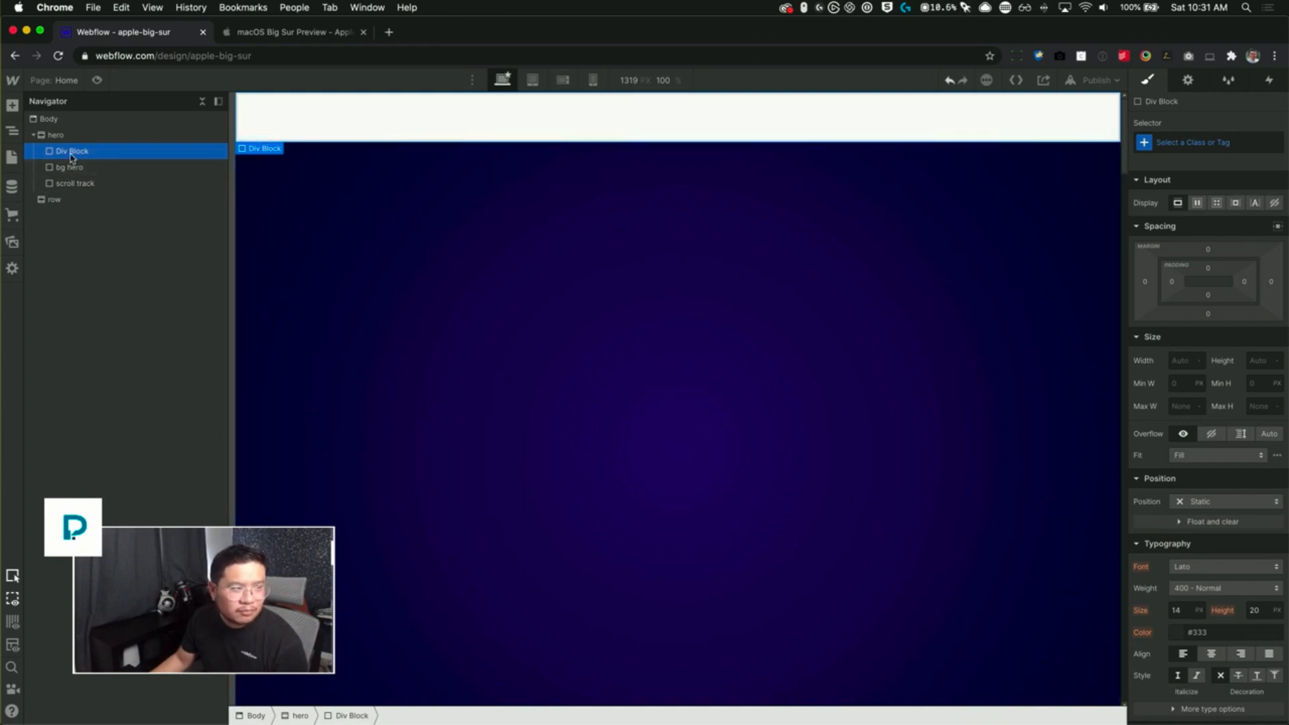
pyautogui.moveTo(70, 158); pyautogui.dragTo(74, 165)
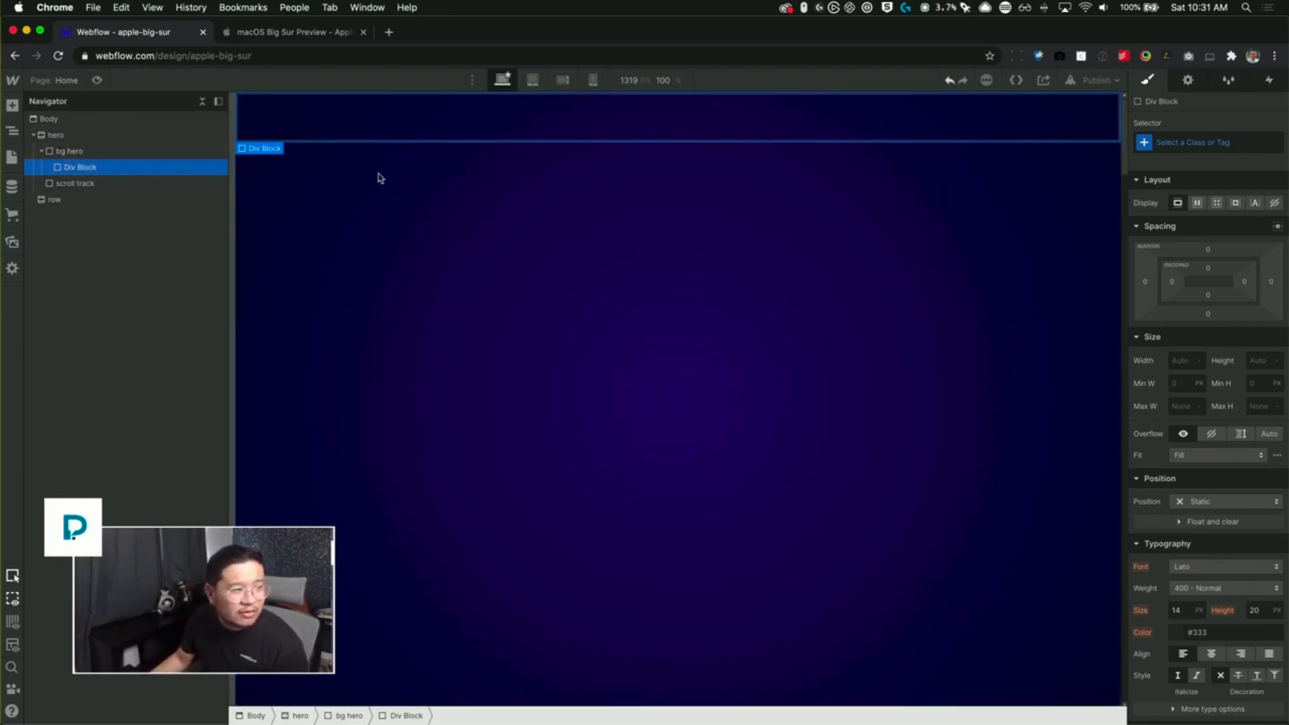
# - Examine how the MacBook shrinks into view during scrolling on the Apple reference page, and return to the Webflow project
pyautogui.click(307, 32)
pyautogui.scroll(-10, 516, 400)
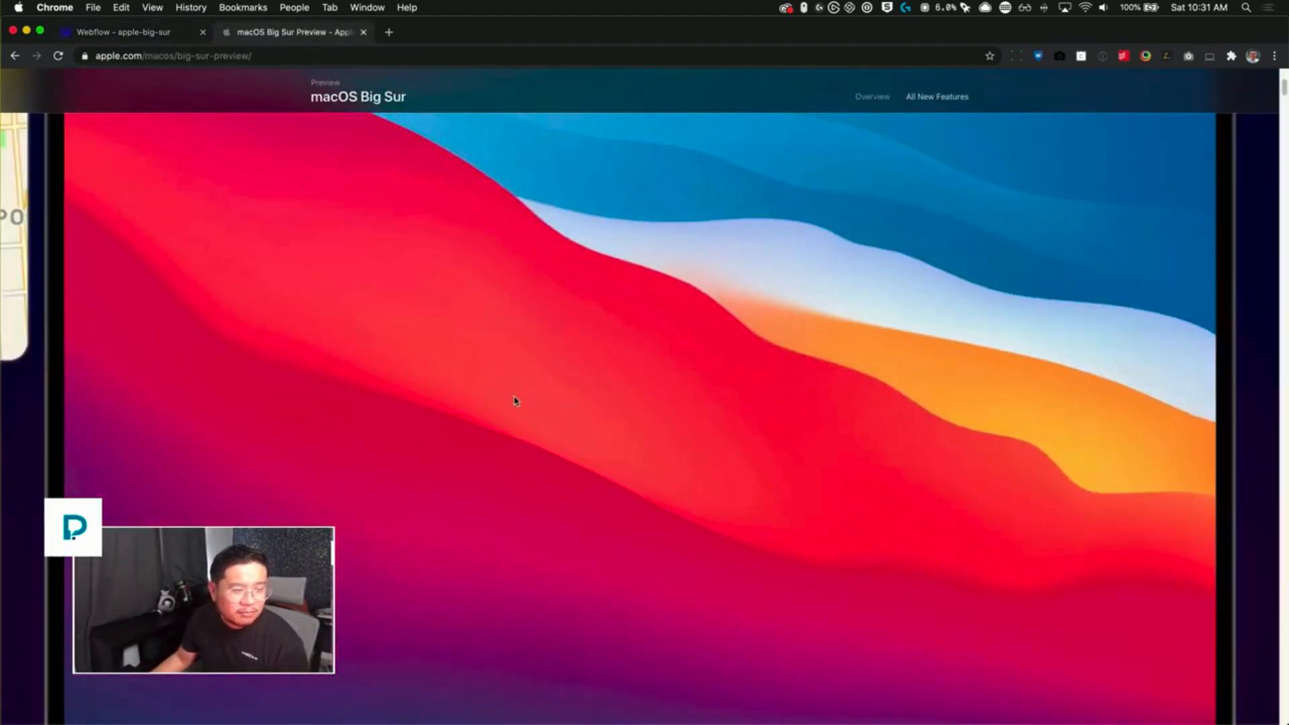
pyautogui.scroll(10, 516, 401)
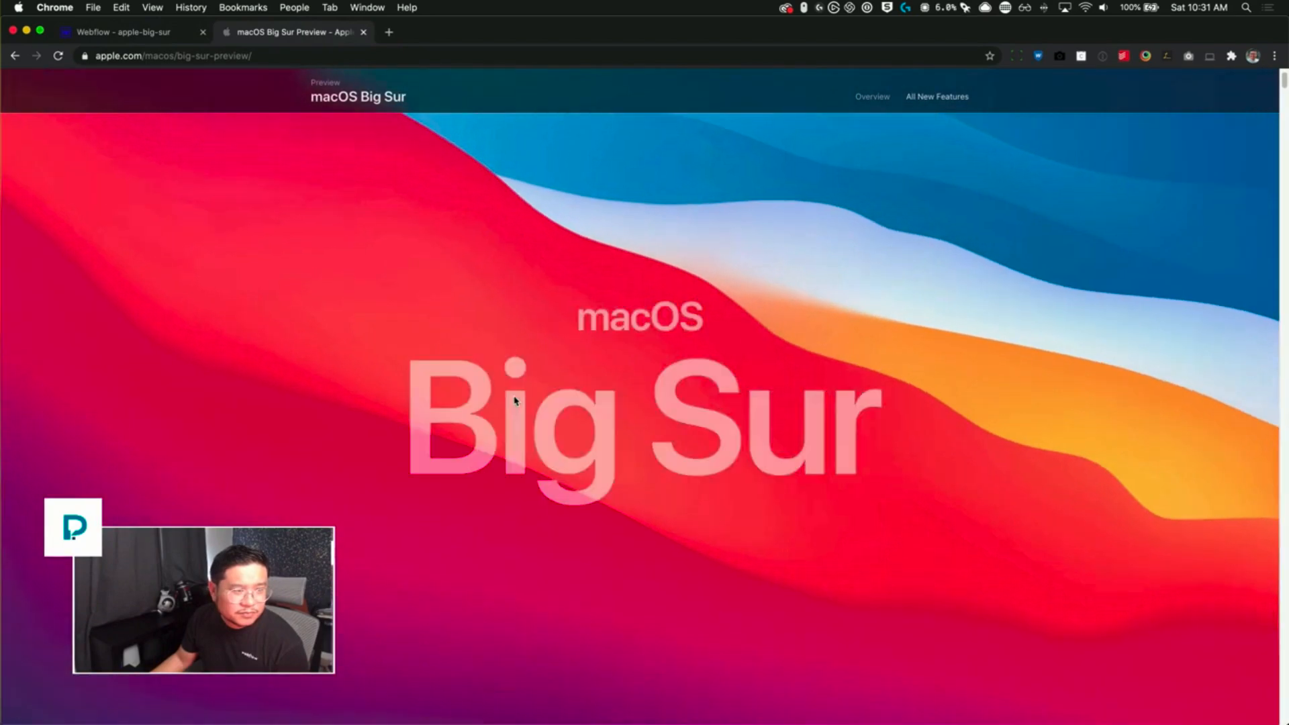
pyautogui.scroll(-5, 515, 401)
pyautogui.scroll(-8, 516, 401)
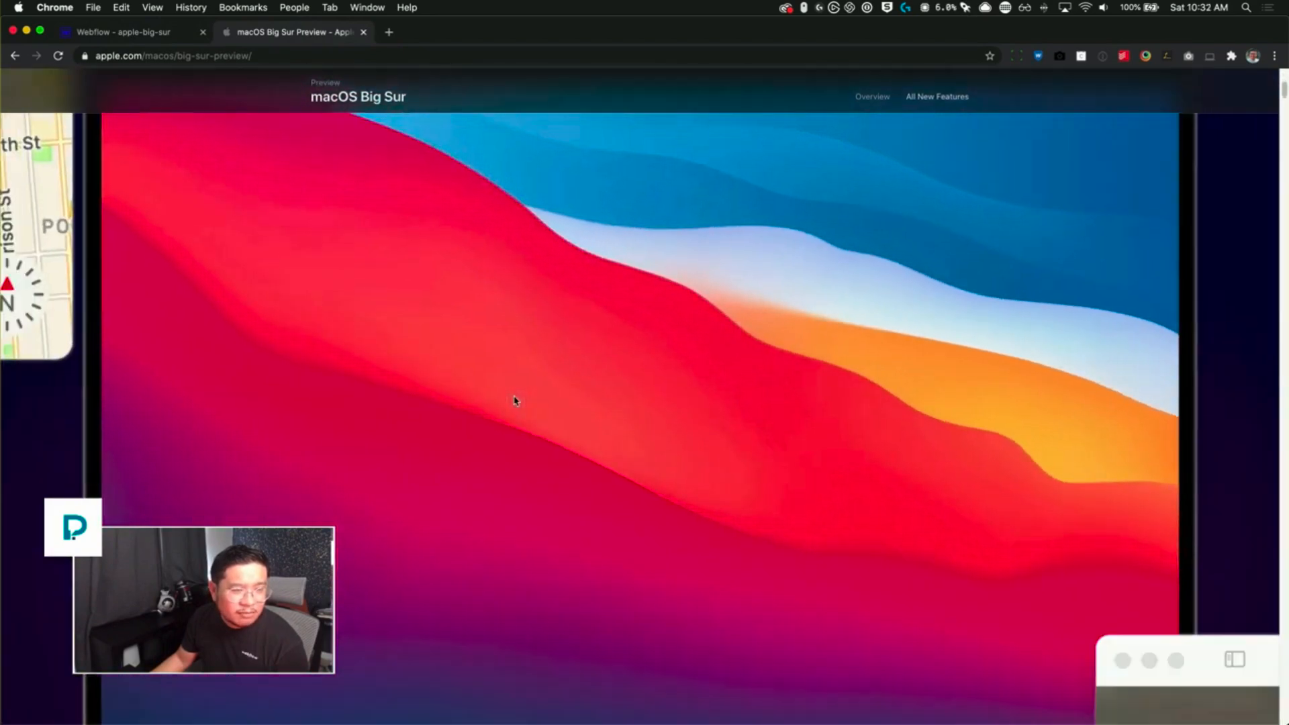
pyautogui.scroll(-5, 515, 400)
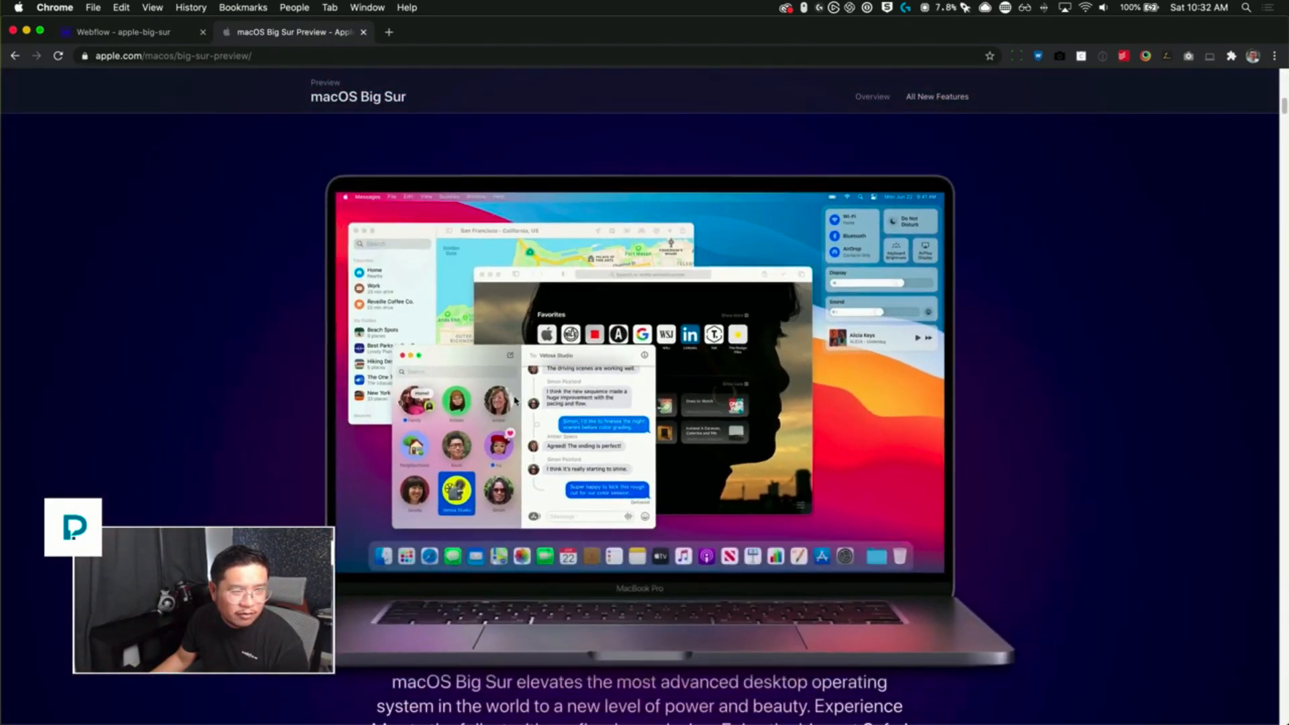
pyautogui.scroll(5, 515, 401)
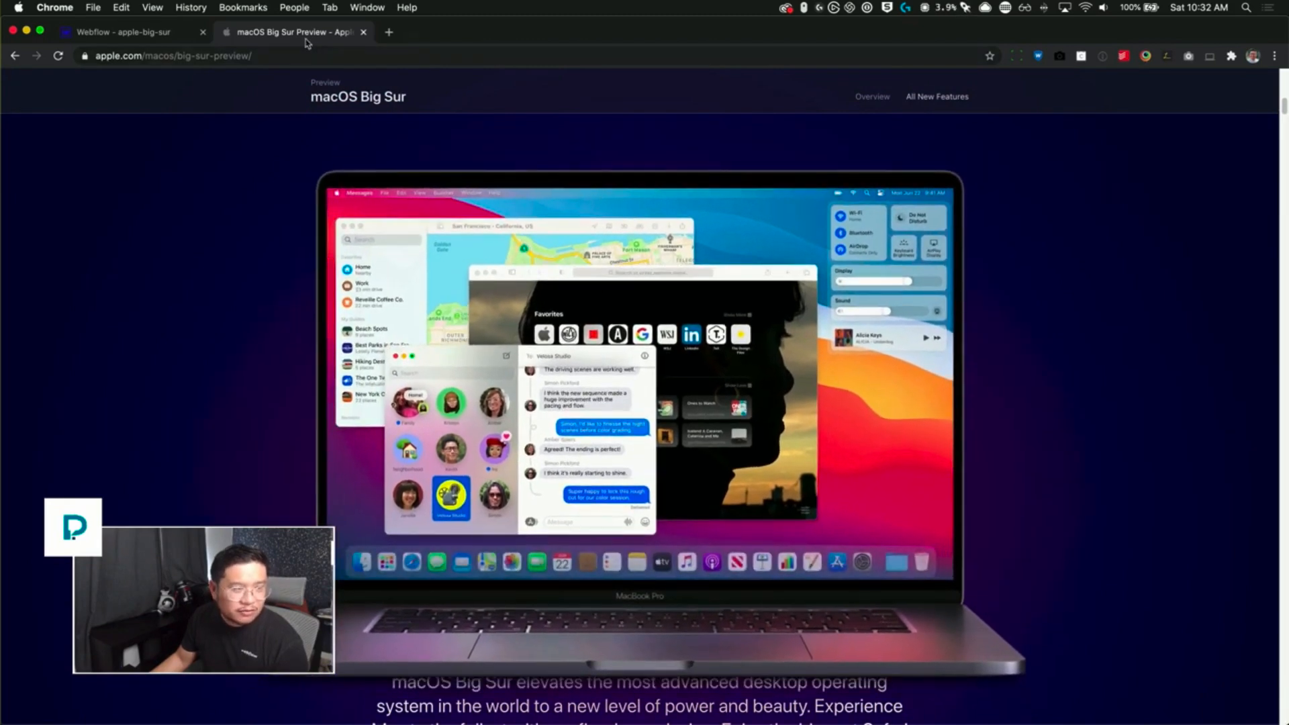
pyautogui.click(134, 41)
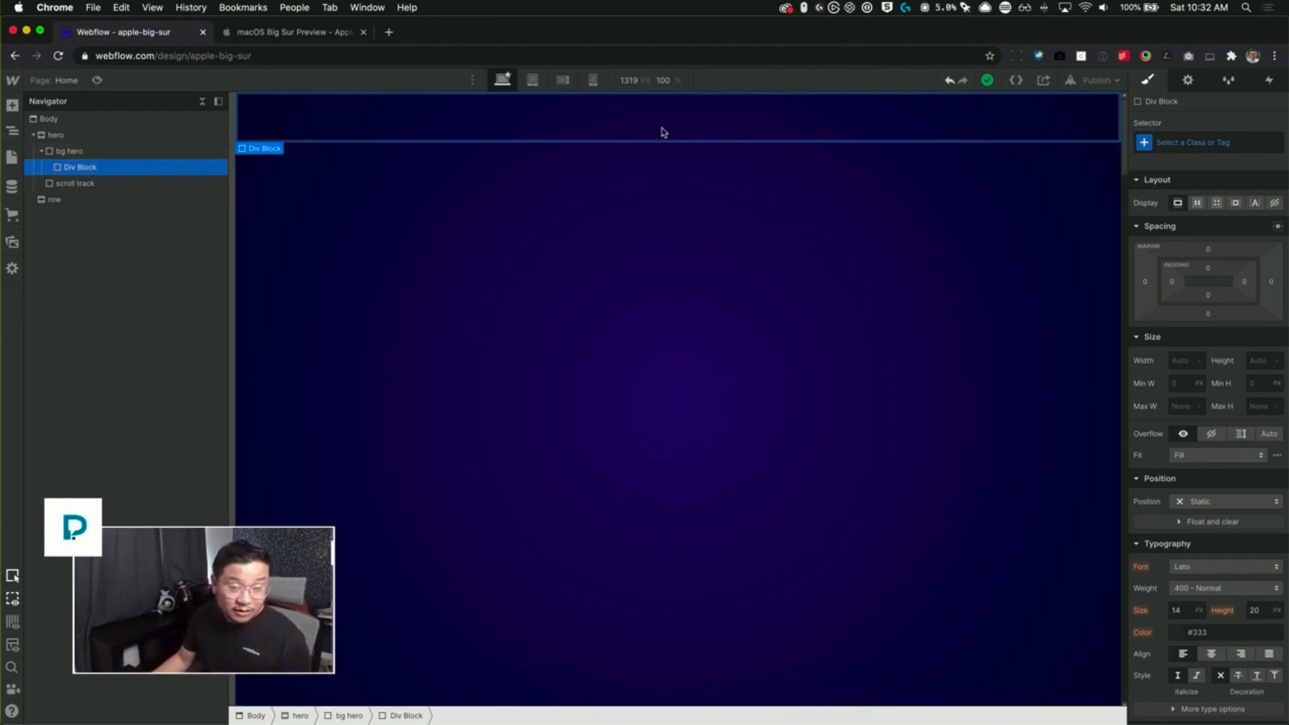
# - Give the div block nested in bg hero the class hero mbp
pyautogui.press('a')
pyautogui.press('z')
pyautogui.click(1208, 142)
pyautogui.write('mac')
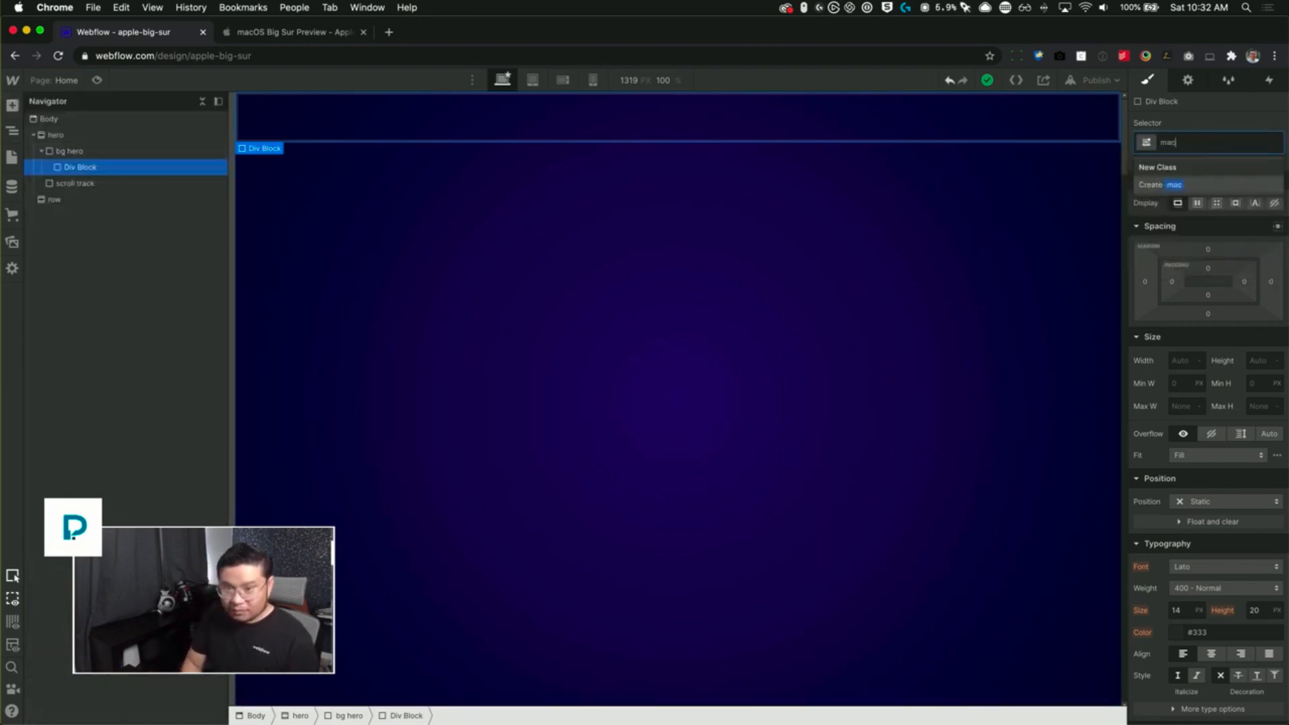
pyautogui.press('BackSpace')
pyautogui.write('hero ma')
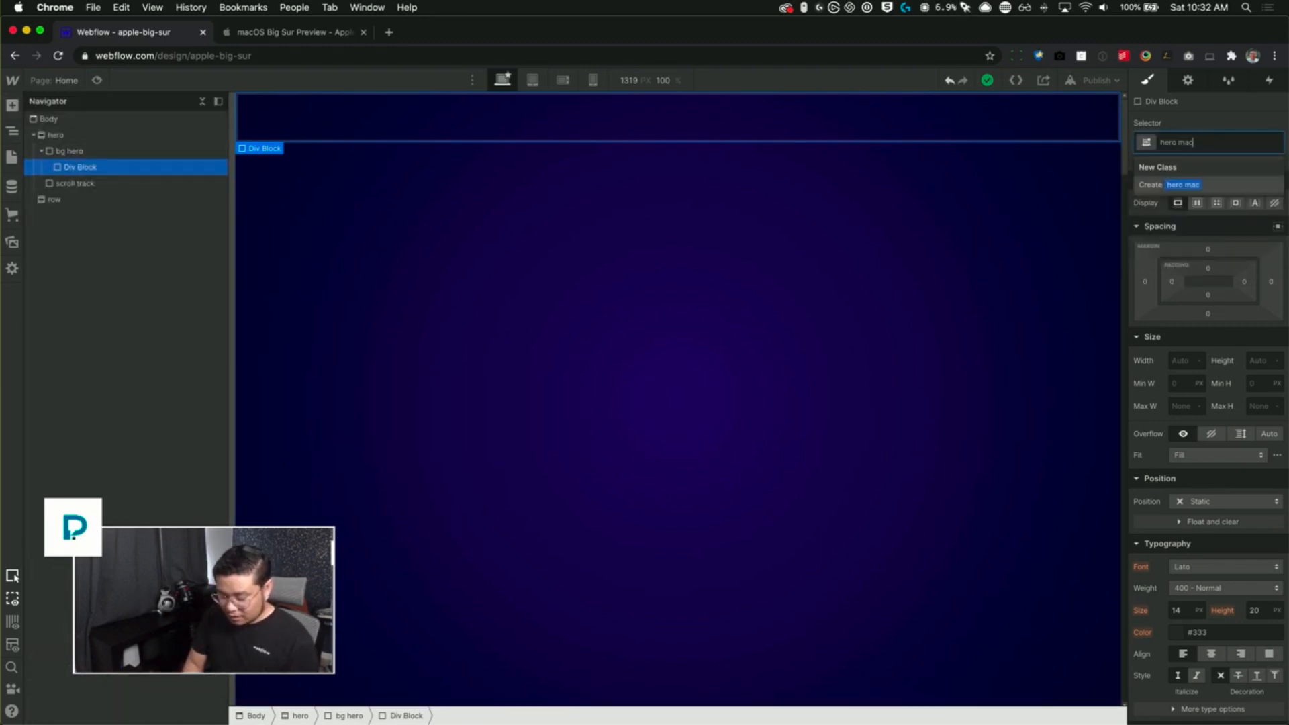
pyautogui.write('c')
pyautogui.press('BackSpace')
pyautogui.press('BackSpace')
pyautogui.press('BackSpace')
pyautogui.press('BackSpace')
pyautogui.write('mbp')
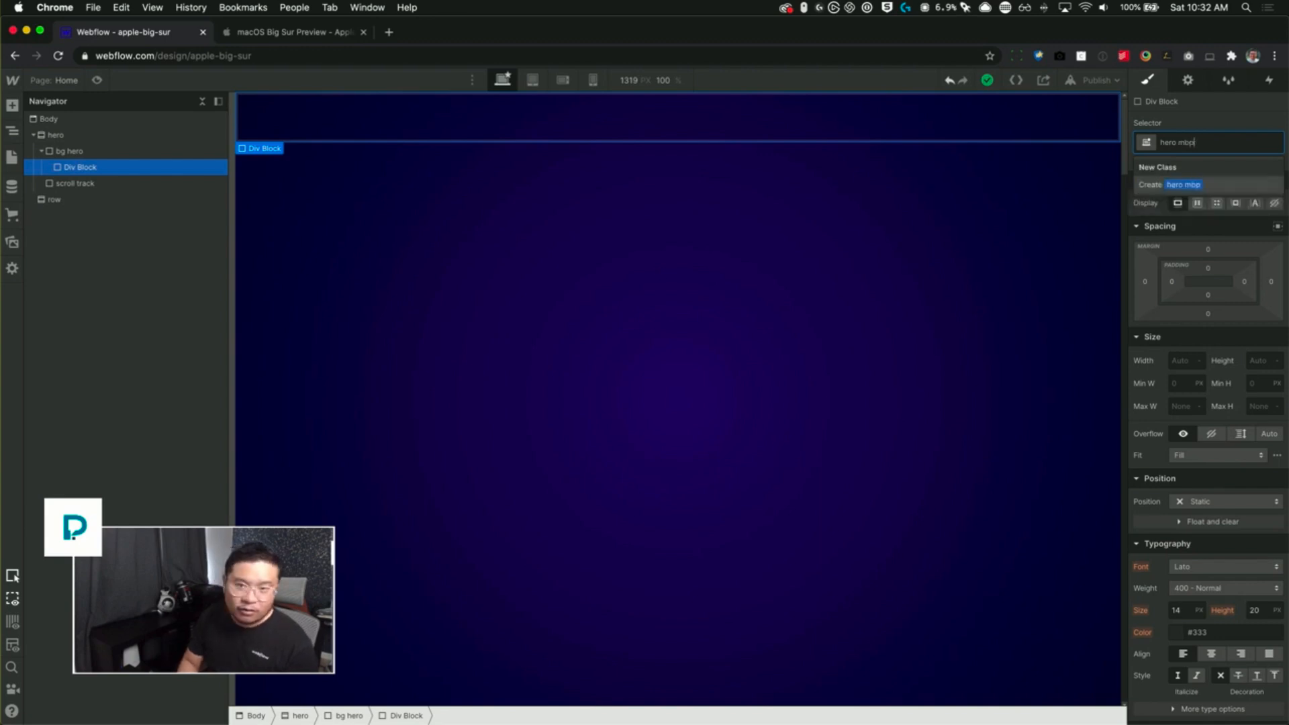
pyautogui.press('Return')
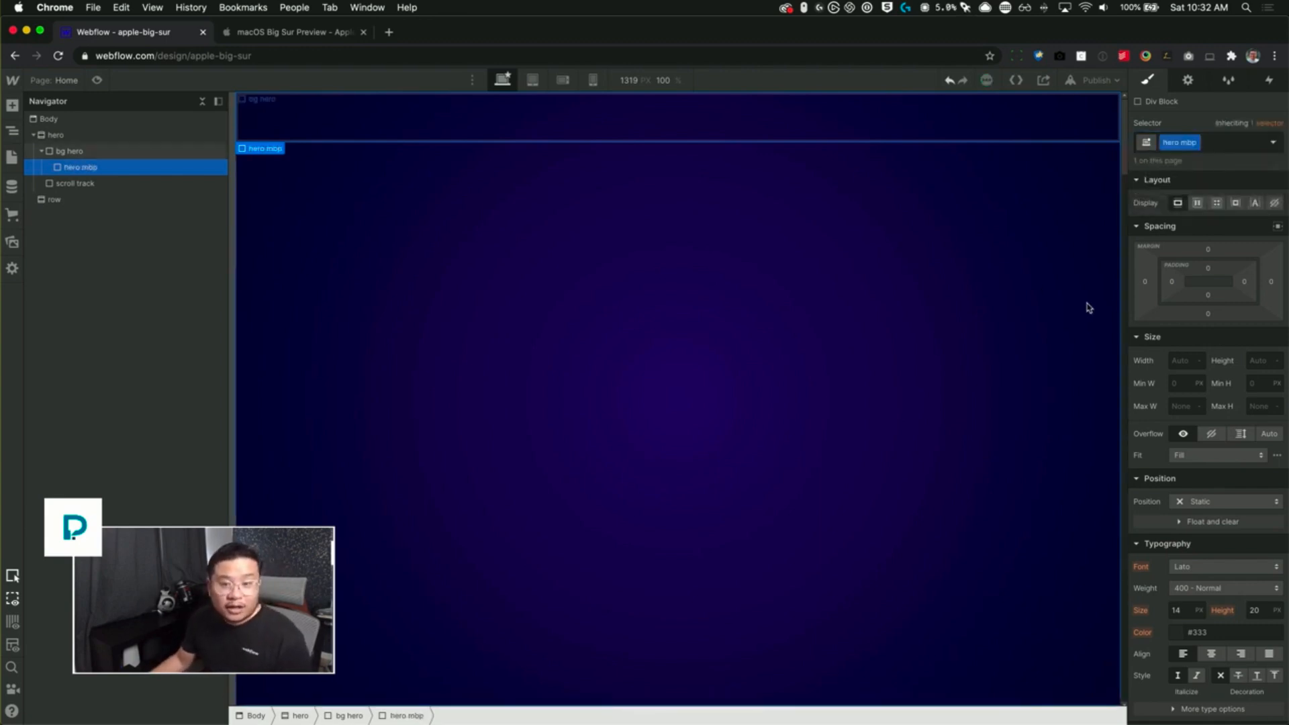
# - Set the hero mbp div's height to 100% and its display to horizontal flex with centred align and justify
pyautogui.click(1256, 361)
pyautogui.write('10')
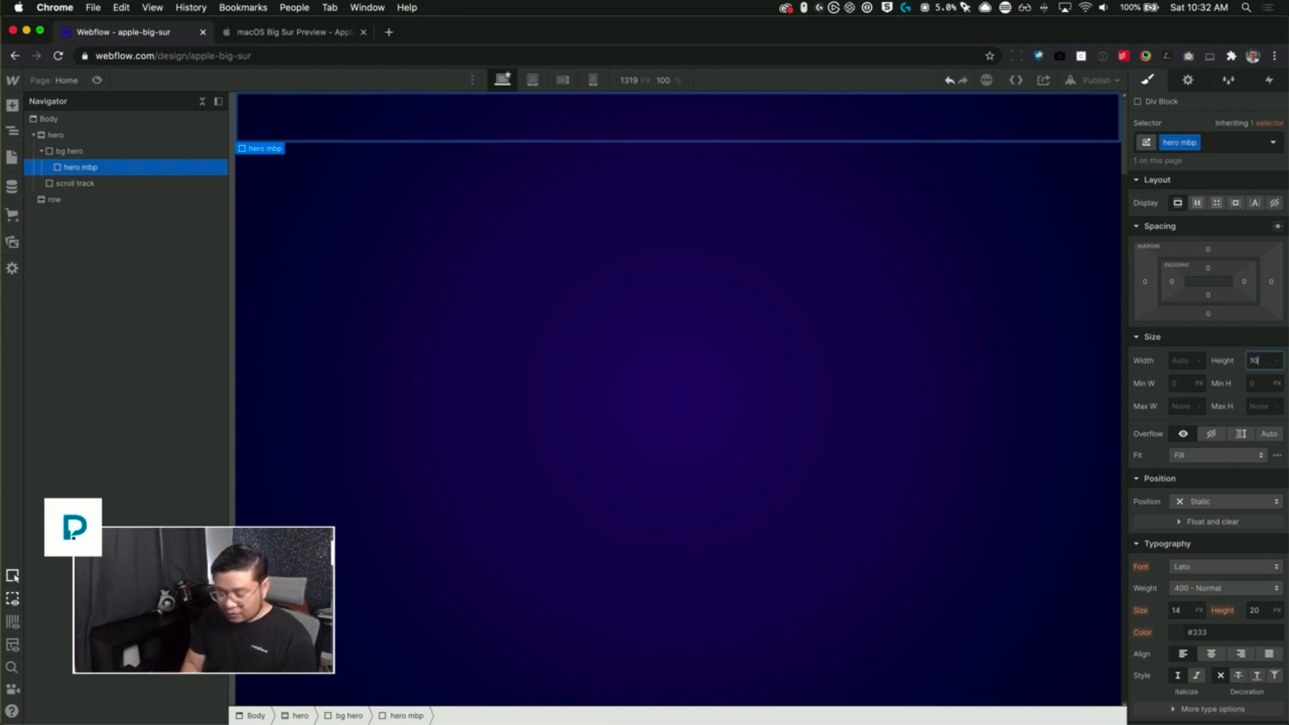
pyautogui.write('0%')
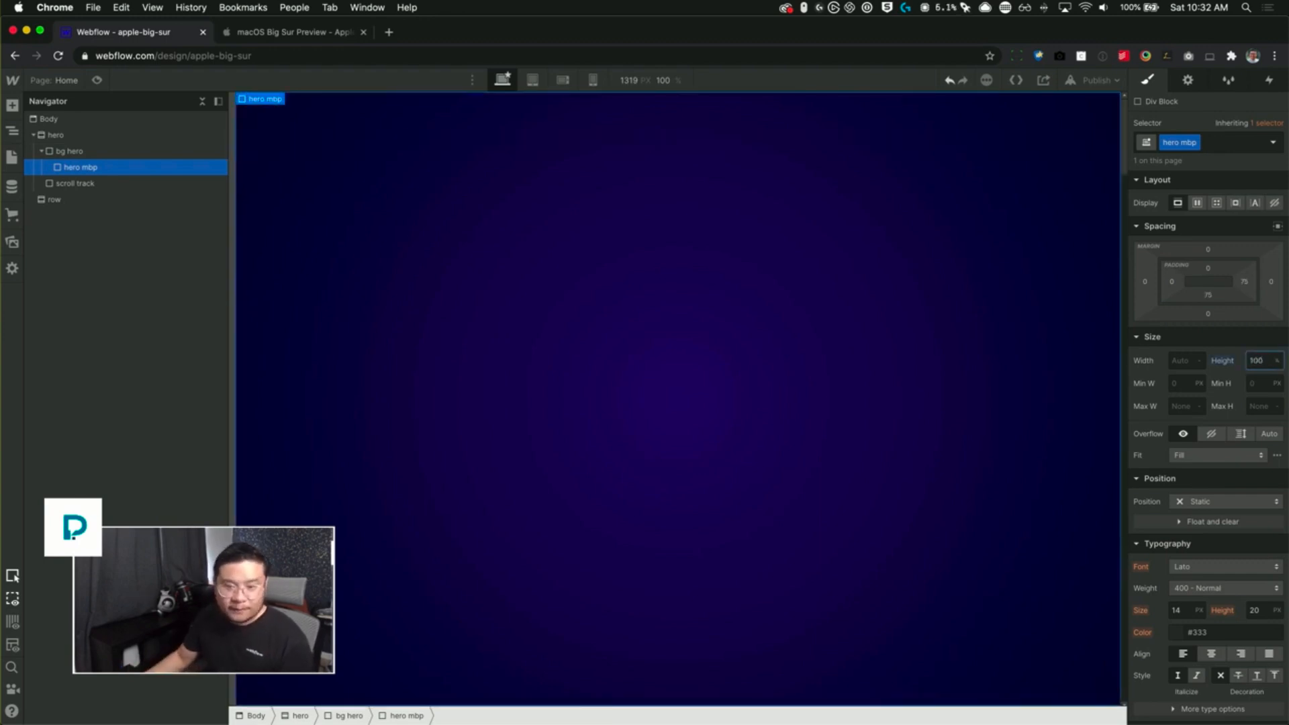
pyautogui.scroll(-5, 1208, 591)
pyautogui.scroll(5, 1208, 595)
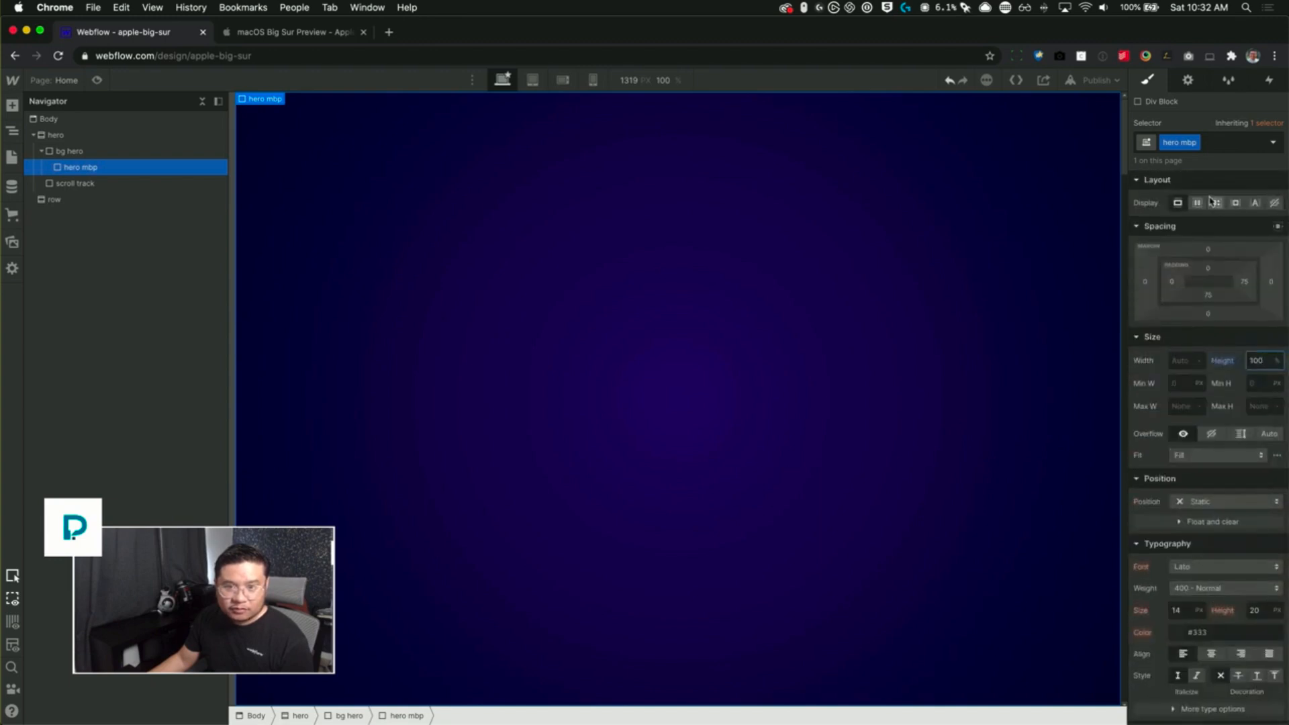
pyautogui.click(1198, 203)
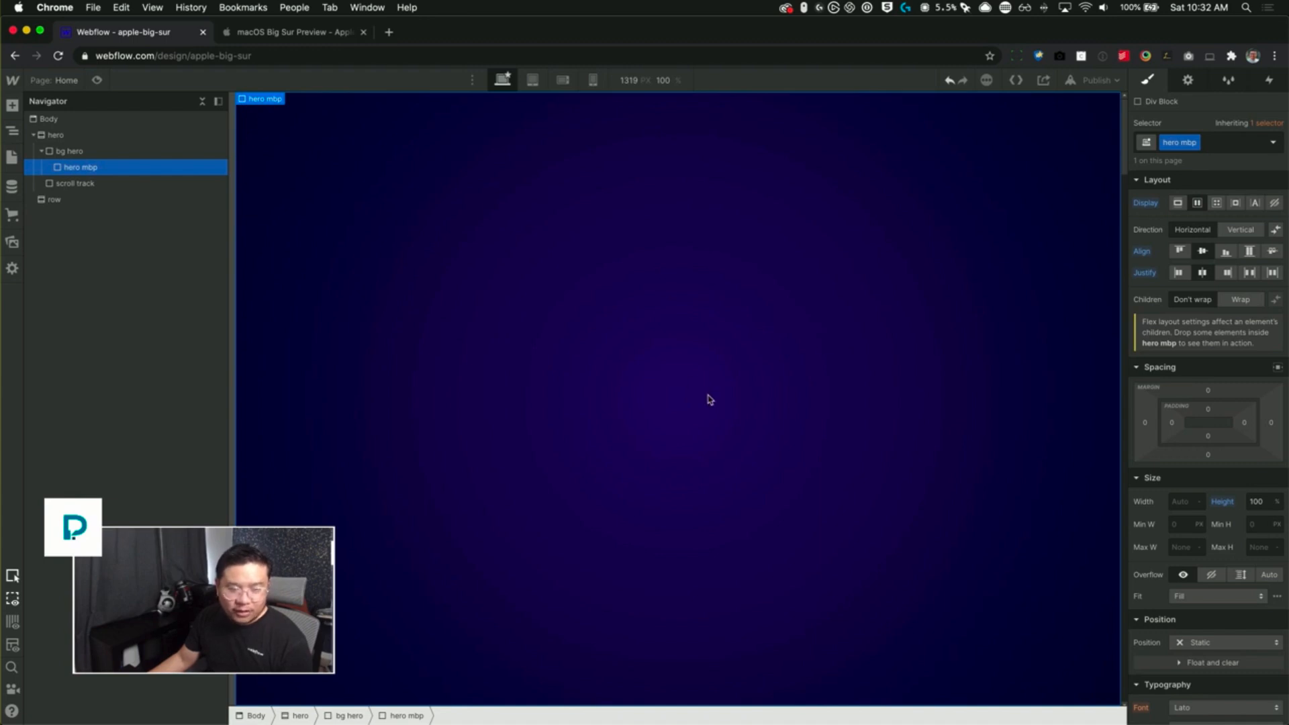
# - Add a div block inside the hero mbp div
pyautogui.press('a')
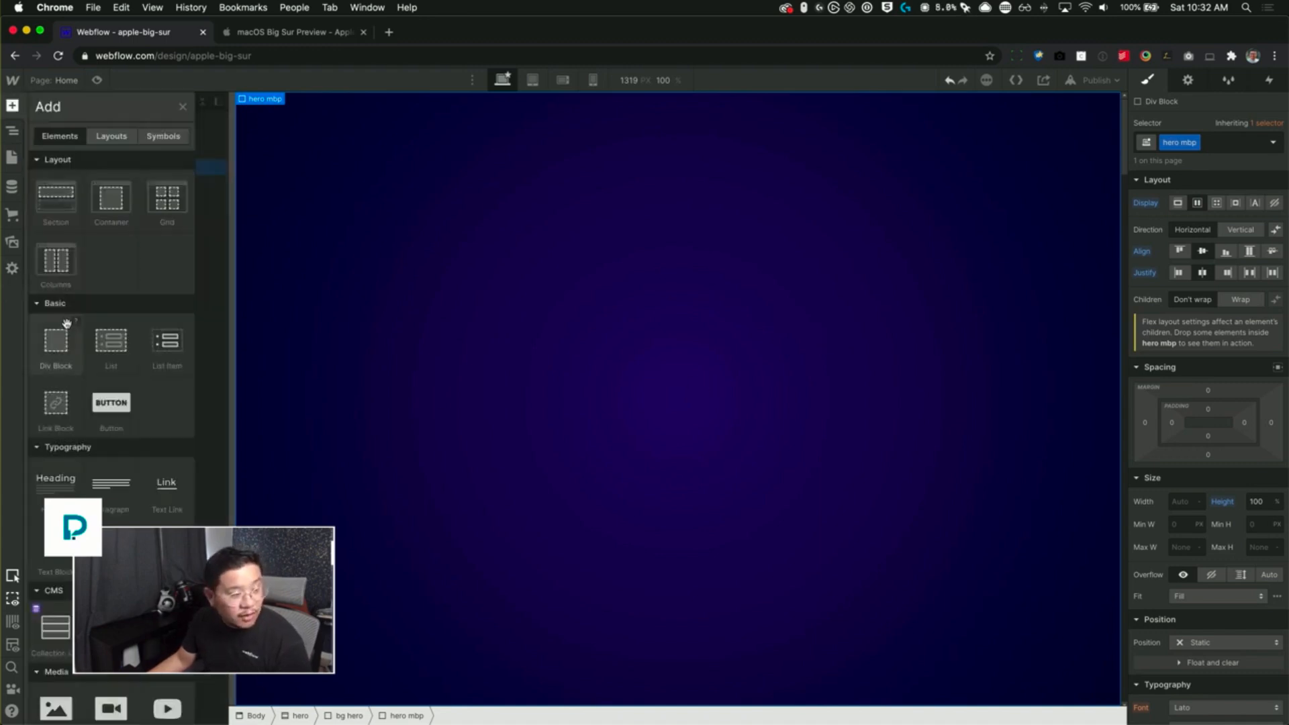
pyautogui.press('z')
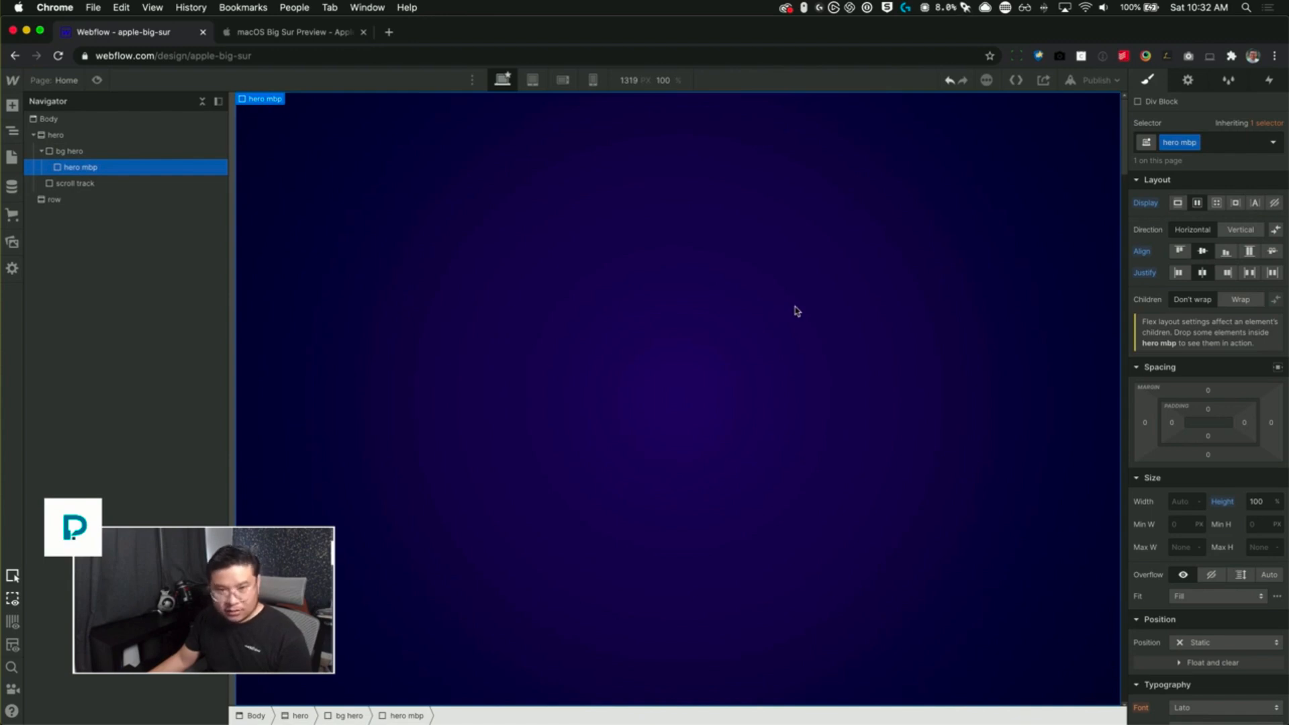
pyautogui.press('super+e')
pyautogui.write('div')
pyautogui.press('Return')
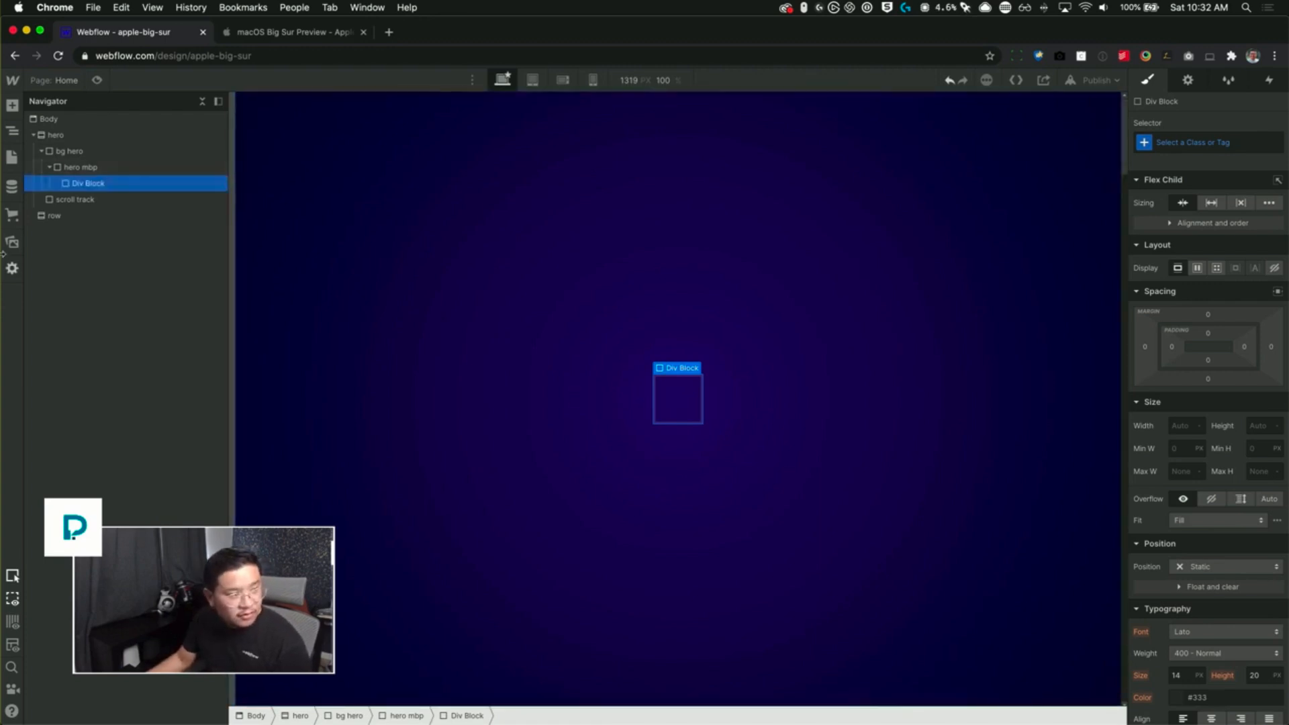
# - Place the hero_hardware MacBook image from the project assets inside the new div block, keeping its default image settings
pyautogui.click(12, 241)
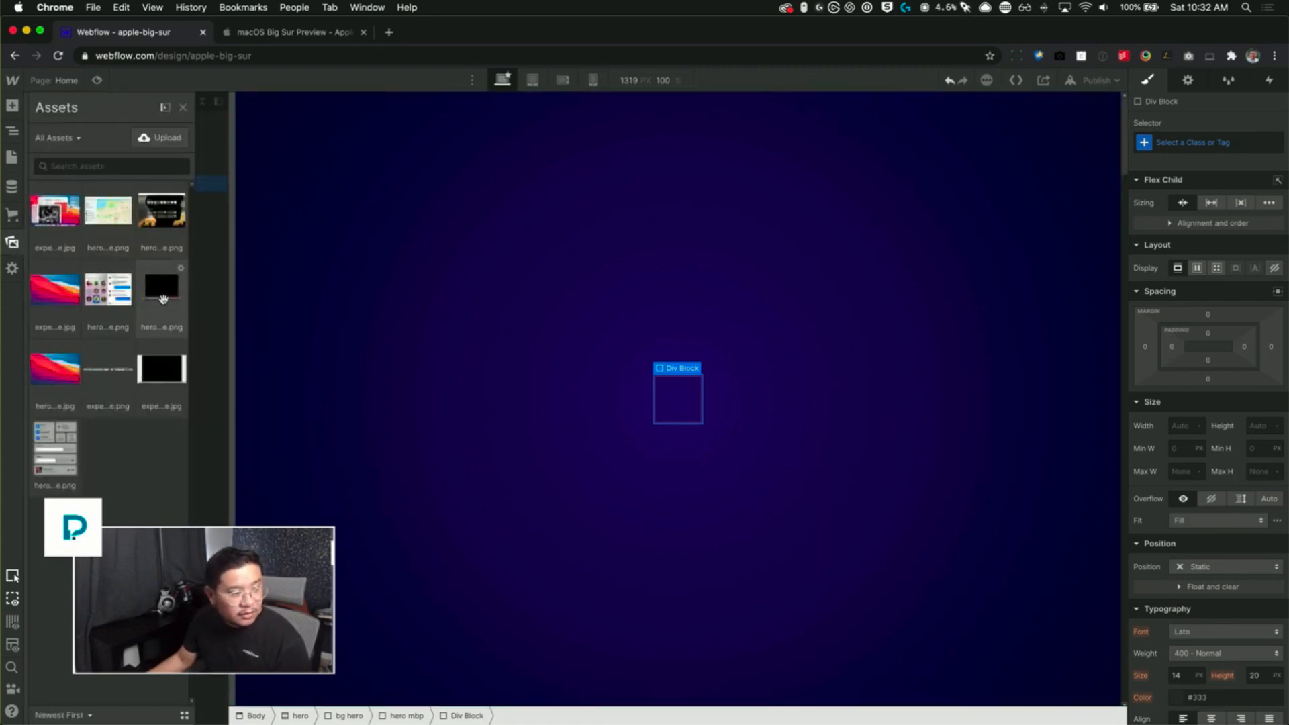
pyautogui.moveTo(163, 299); pyautogui.dragTo(681, 399)
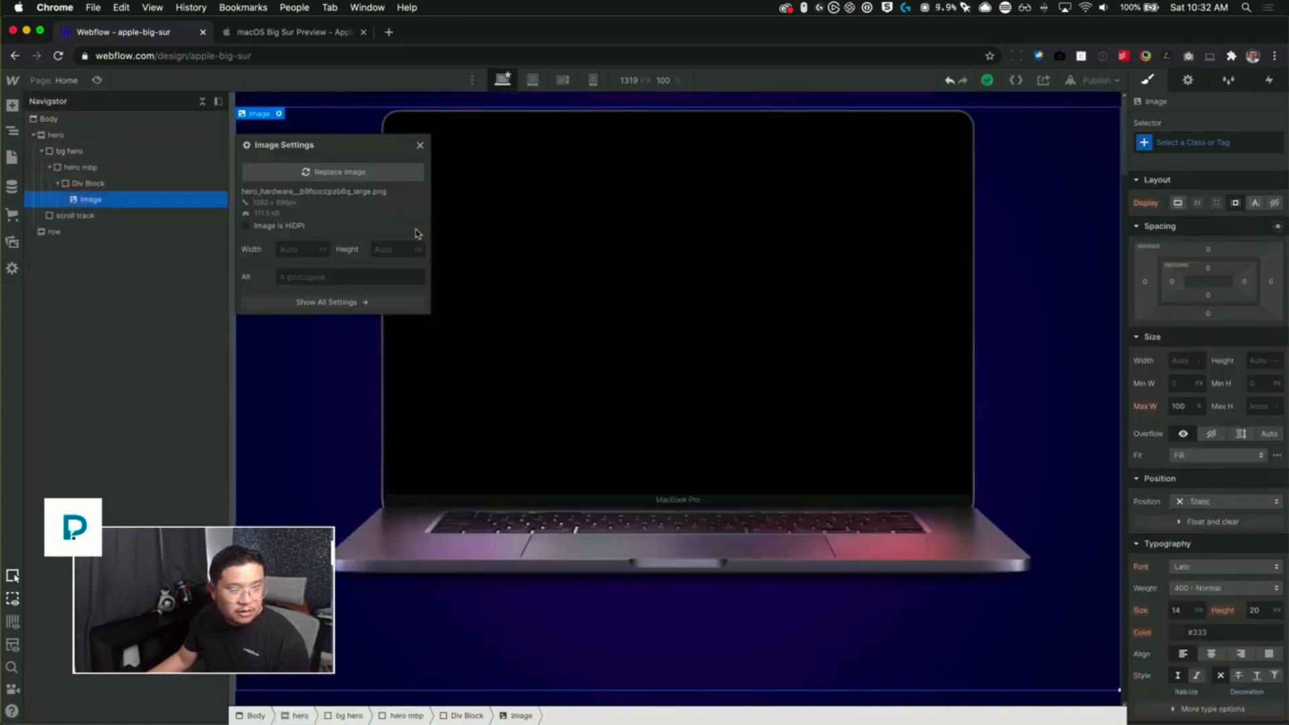
pyautogui.click(421, 145)
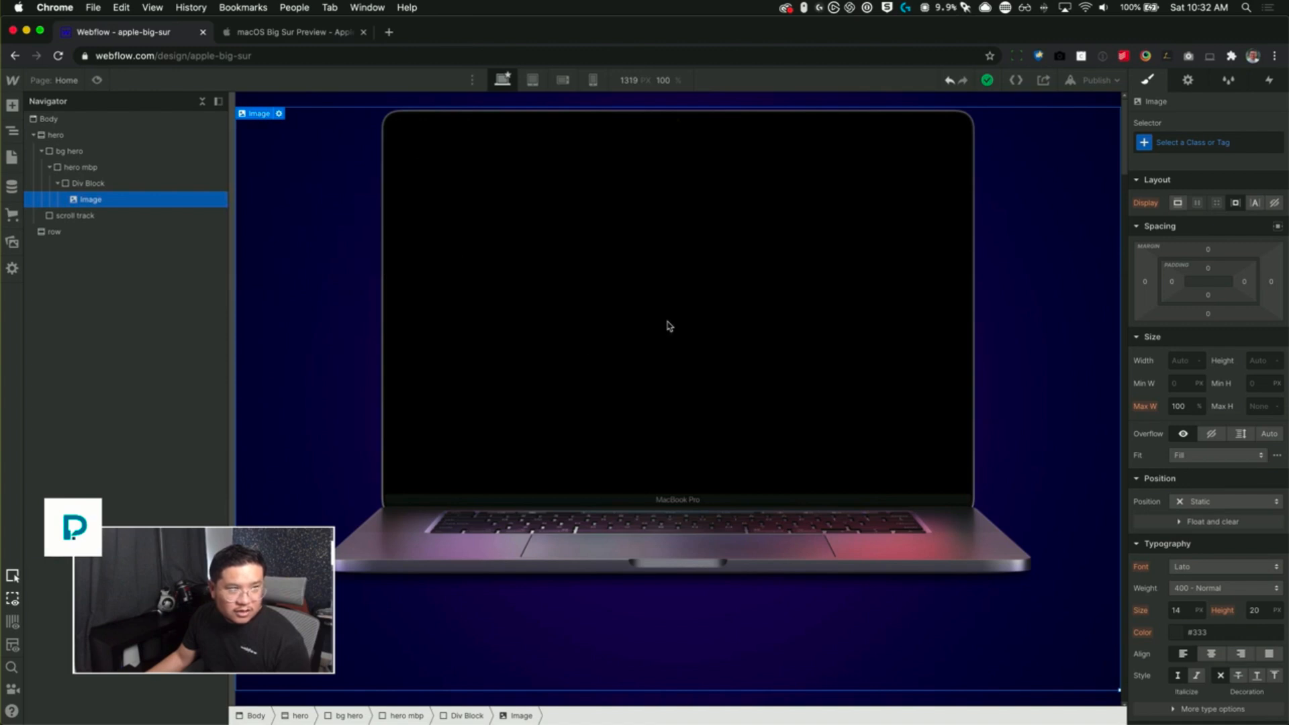
# - Review the nesting of hero mbp, its div block and the MacBook image, and look over the available hero assets
pyautogui.click(97, 184)
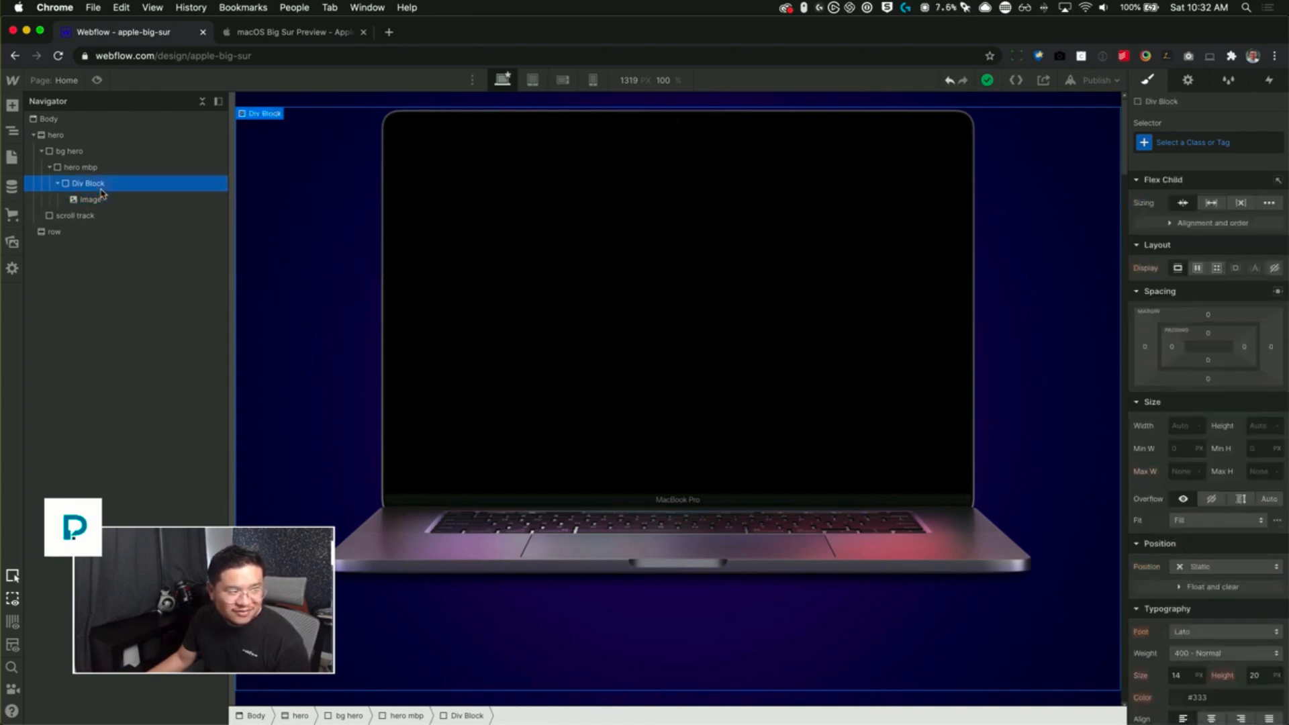
pyautogui.click(96, 169)
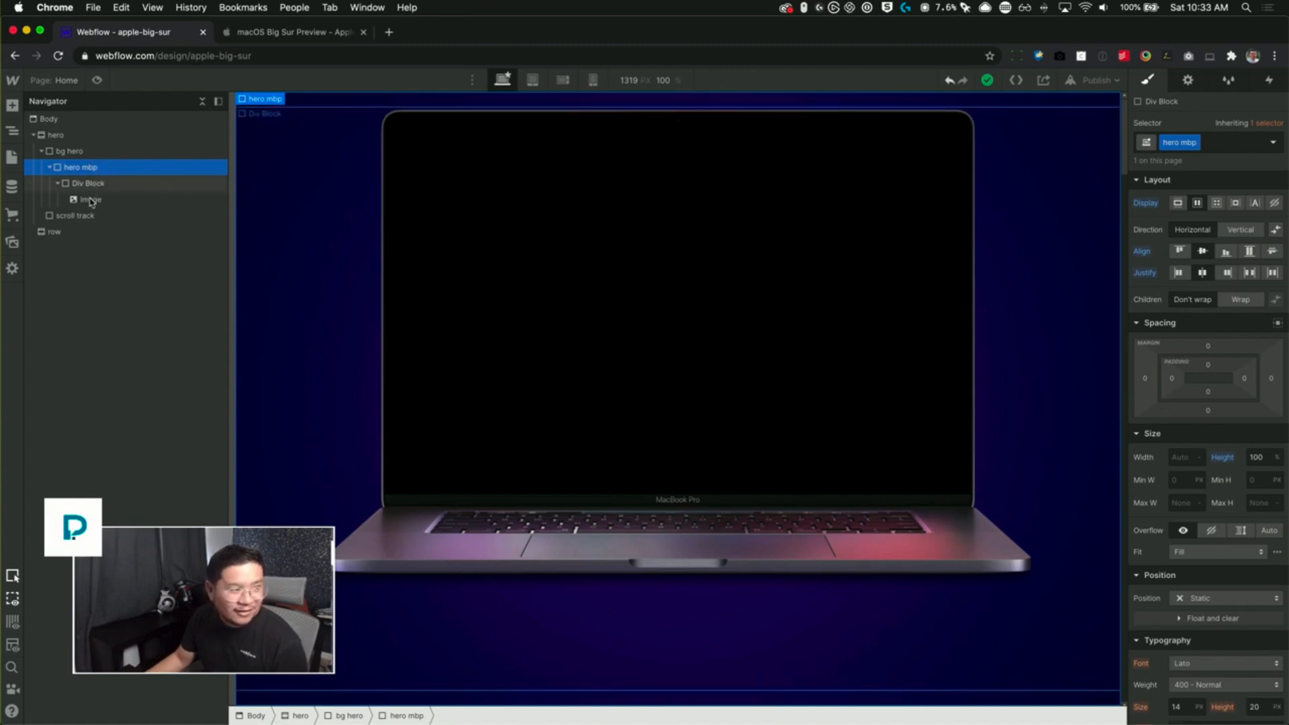
pyautogui.click(94, 199)
pyautogui.click(95, 188)
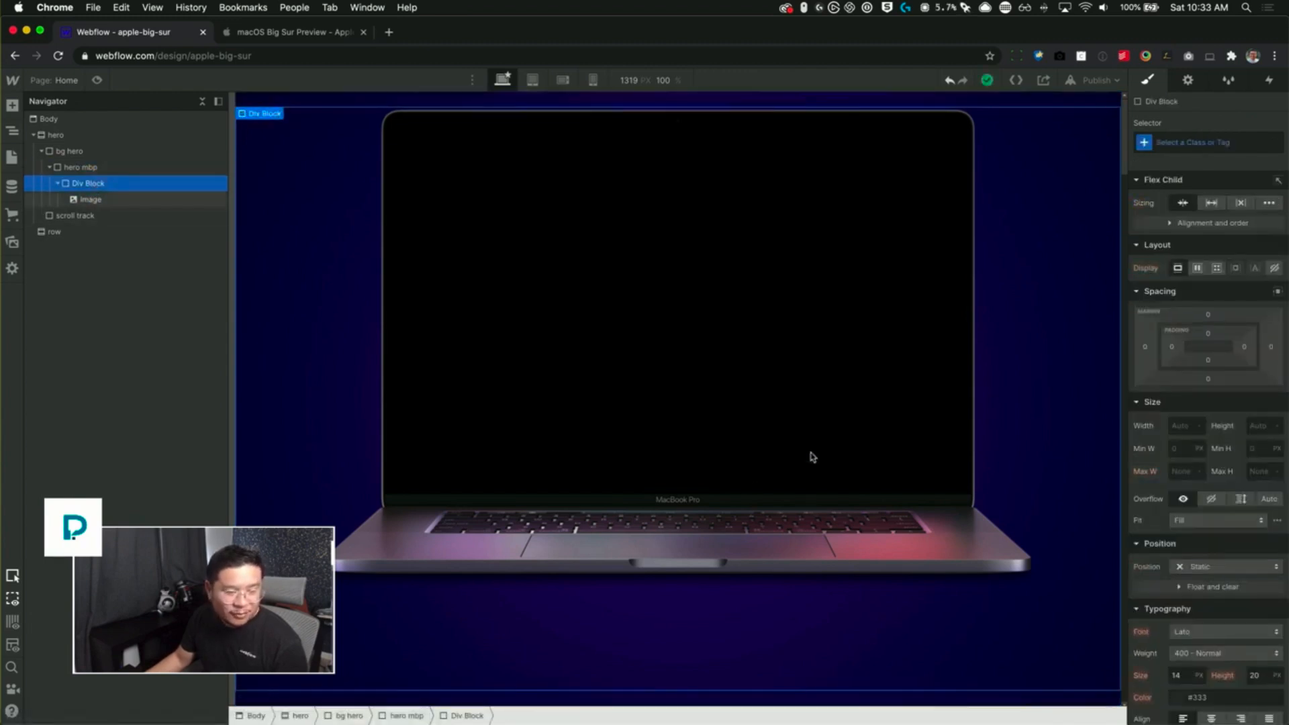
pyautogui.click(712, 510)
pyautogui.doubleClick(721, 471)
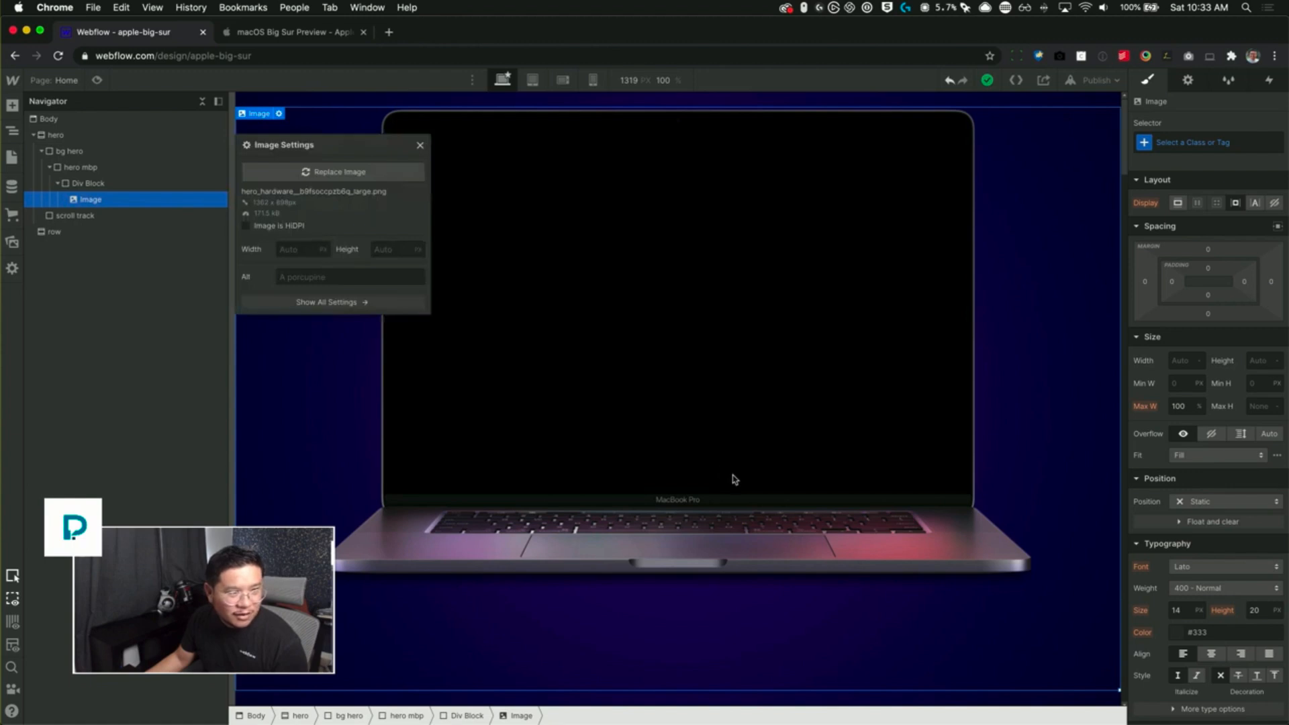
pyautogui.click(420, 145)
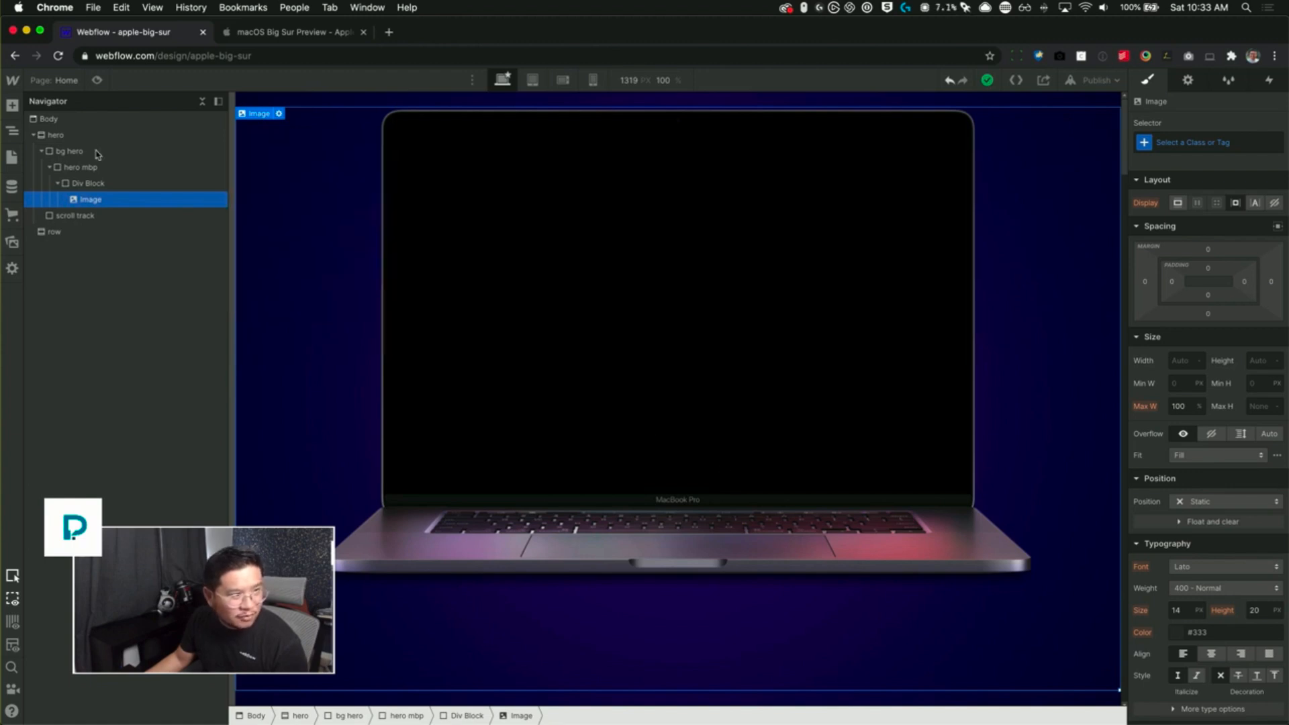
pyautogui.click(12, 242)
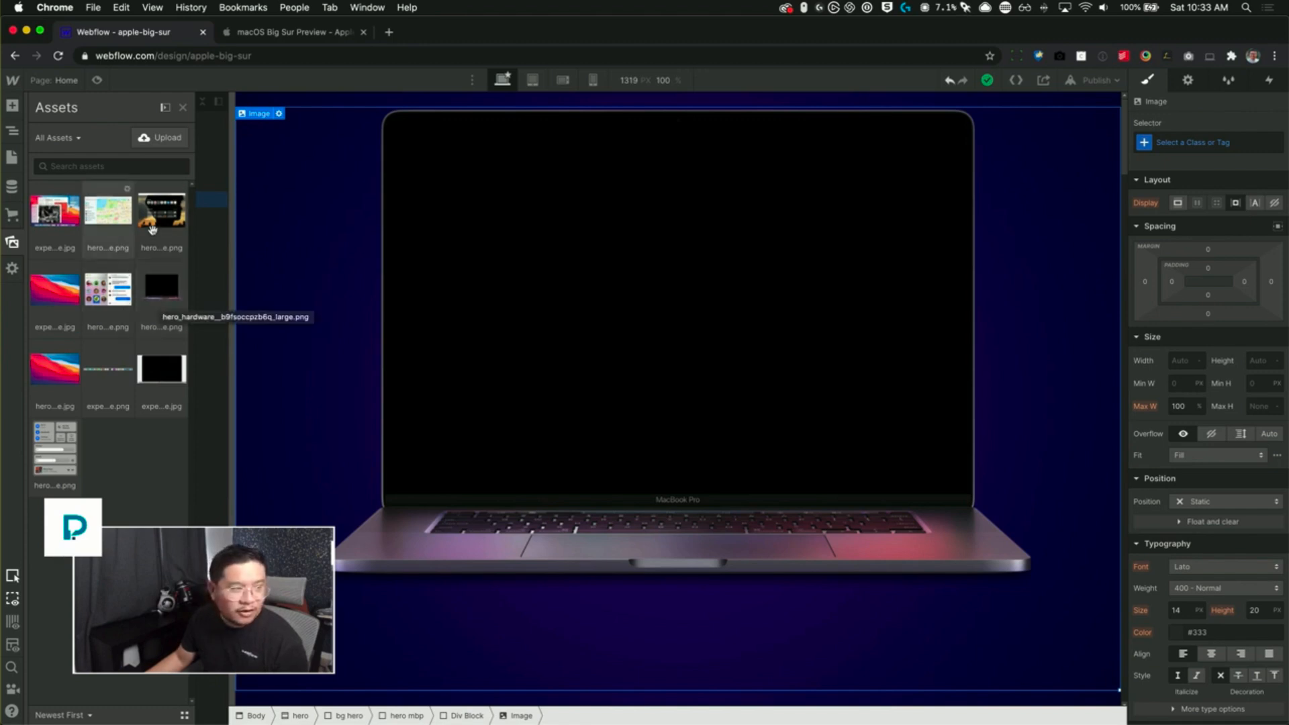
pyautogui.press('z')
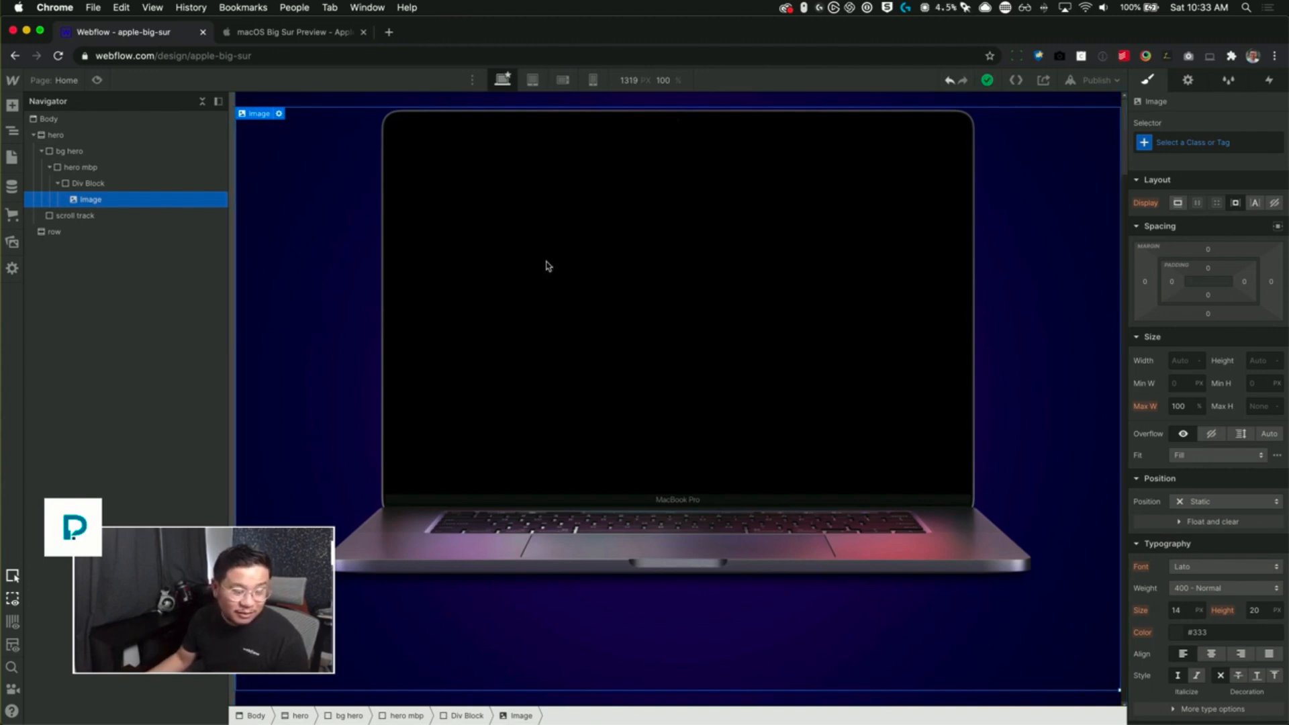
# - Delete the div block that holds the MacBook image from the hero mbp div
pyautogui.click(105, 174)
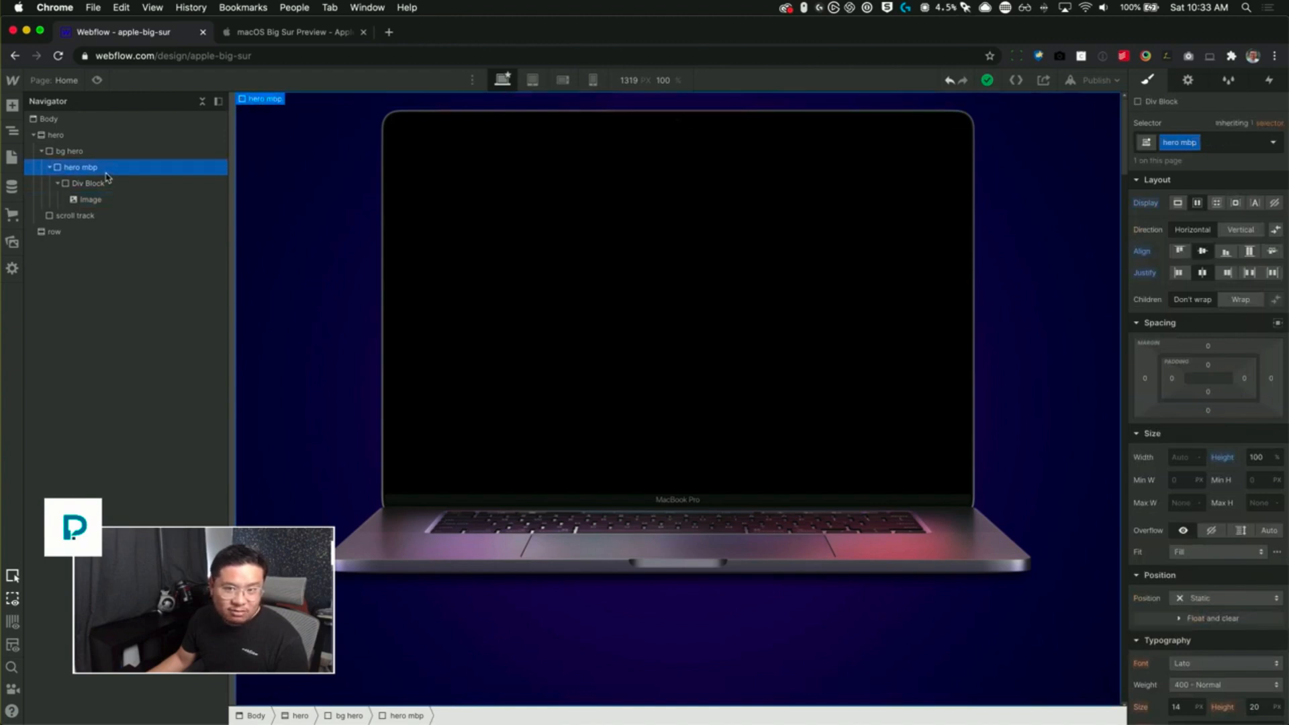
pyautogui.click(100, 153)
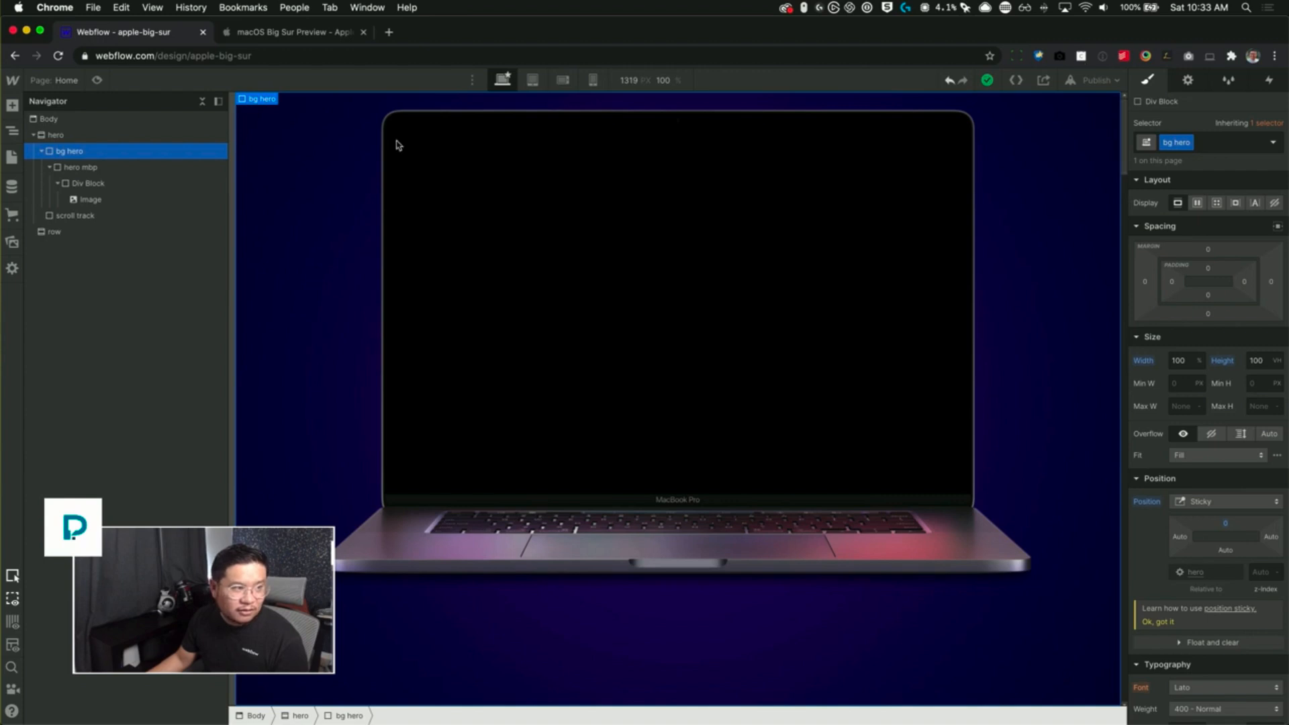
pyautogui.click(131, 190)
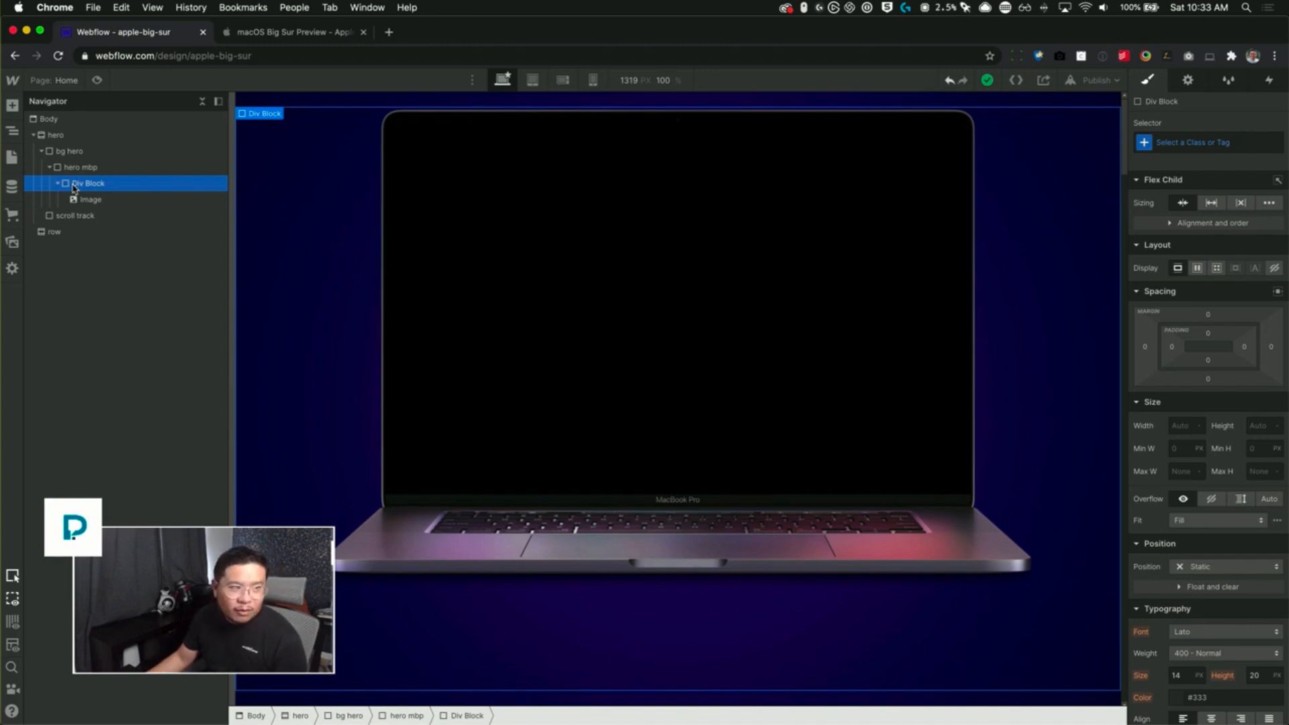
pyautogui.click(87, 201)
pyautogui.click(91, 185)
pyautogui.press('Delete')
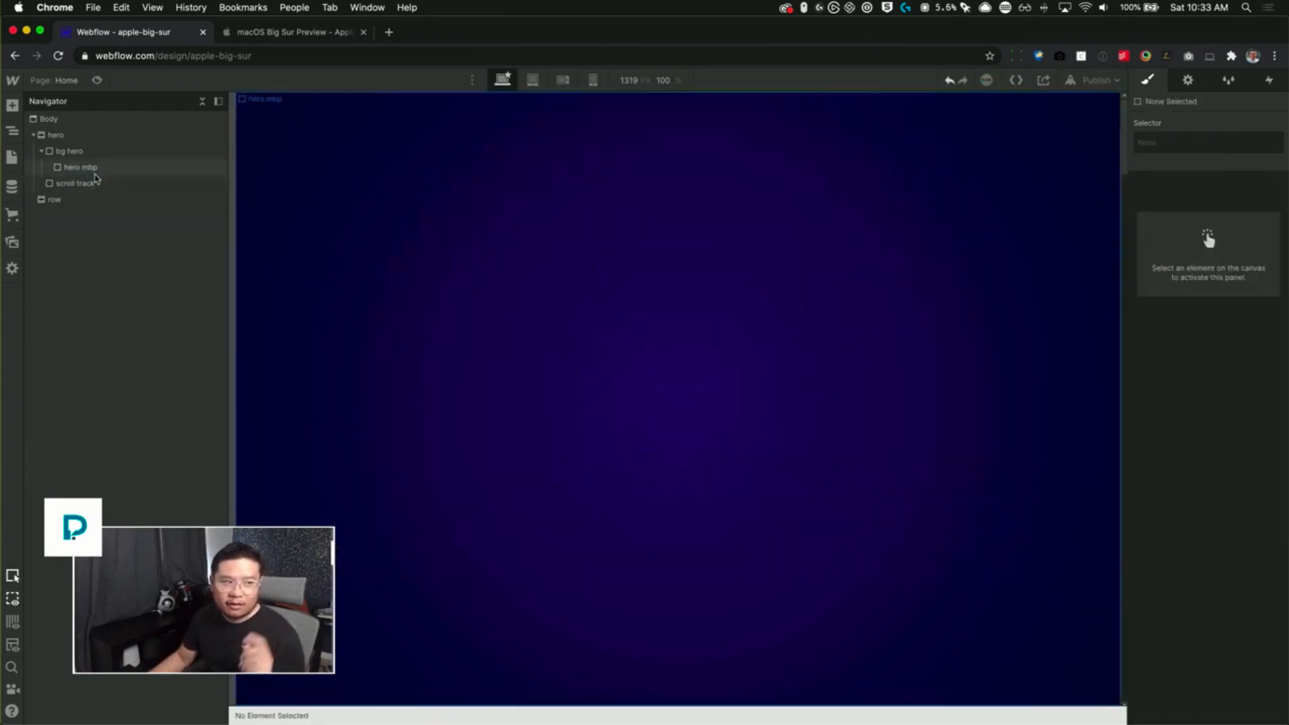
# - Add a grid inside the hero mbp div and reduce it to one 1fr column and one auto row
pyautogui.click(94, 172)
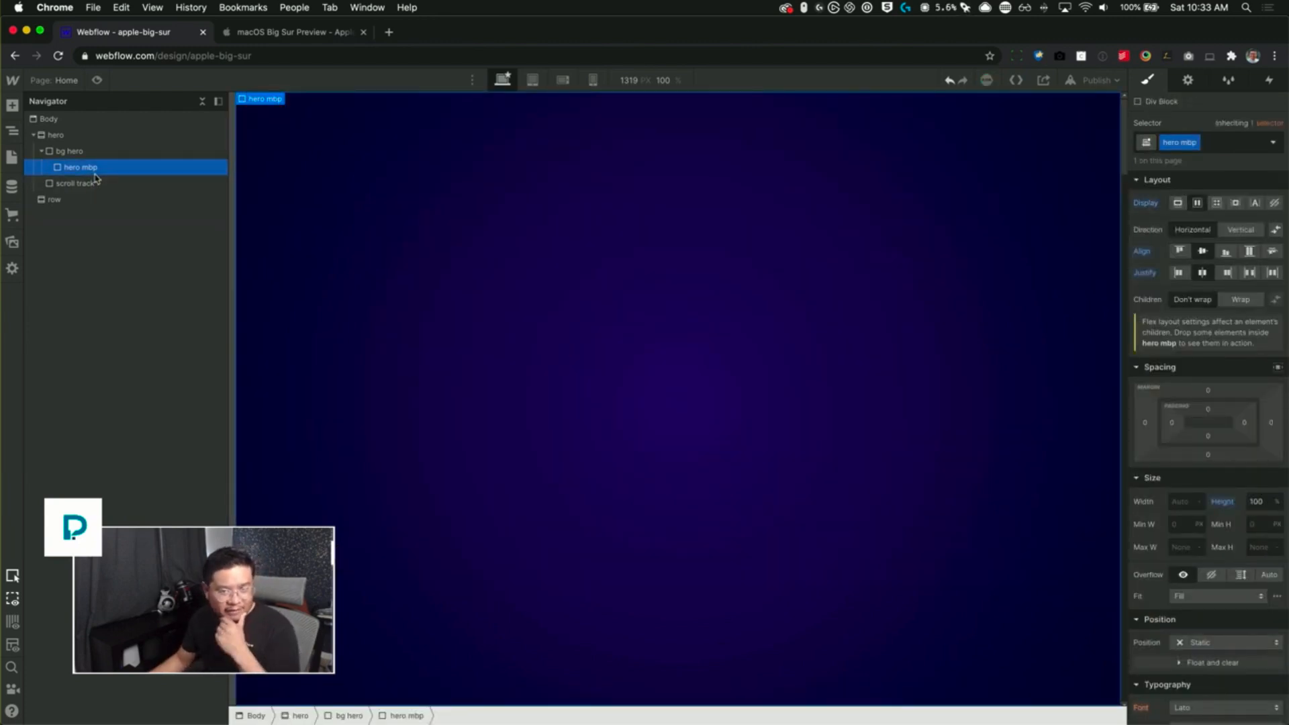
pyautogui.press('super+e')
pyautogui.write('gri')
pyautogui.press('Return')
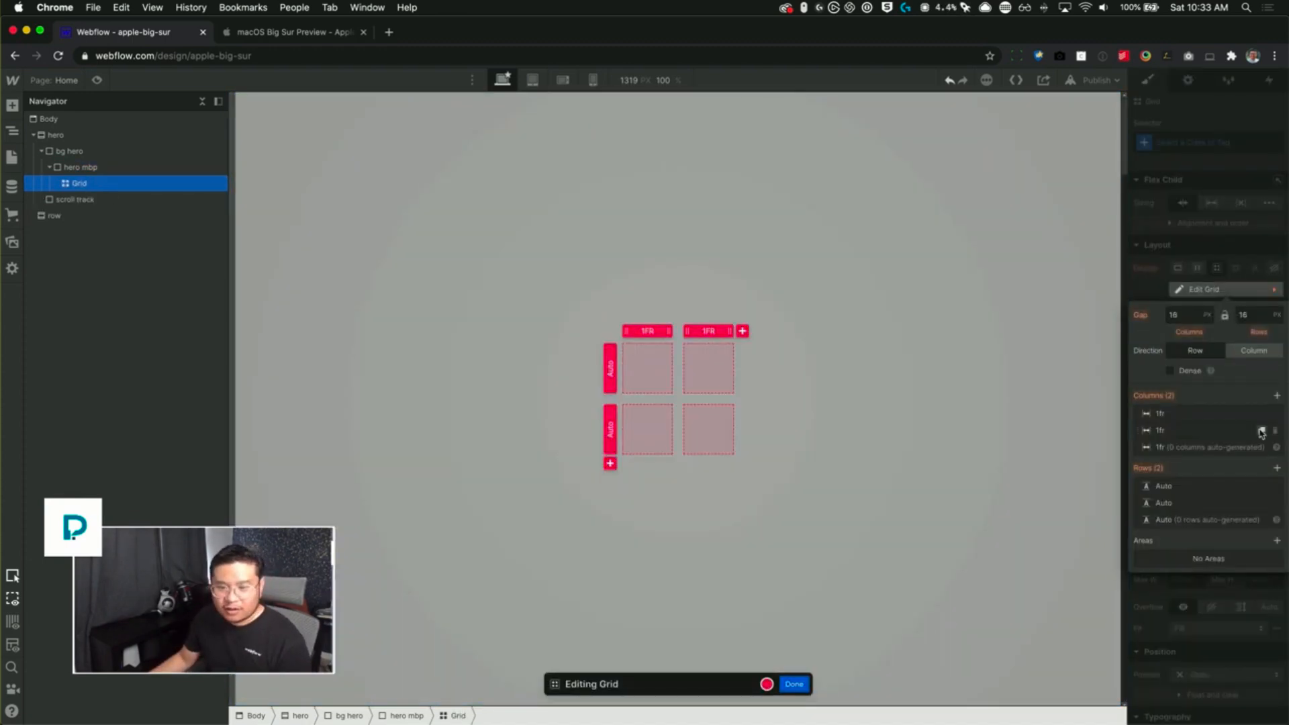
pyautogui.click(1278, 432)
pyautogui.click(1277, 486)
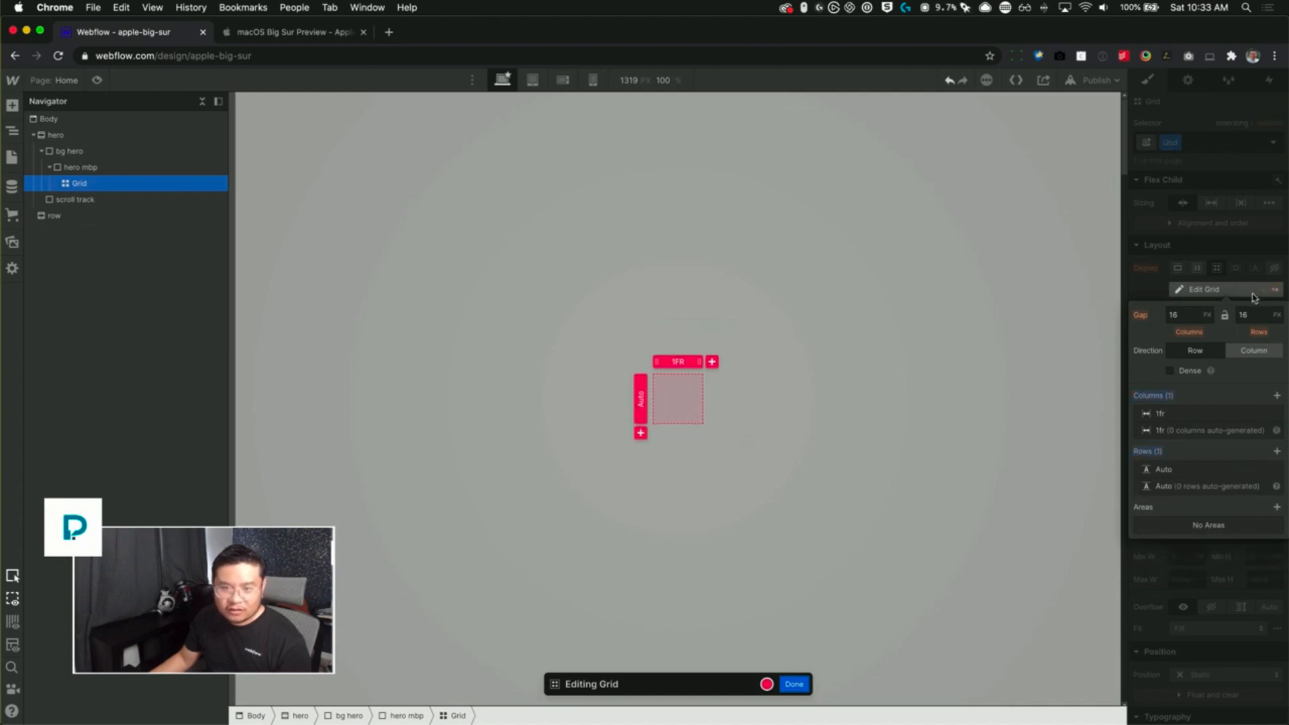
pyautogui.click(1252, 294)
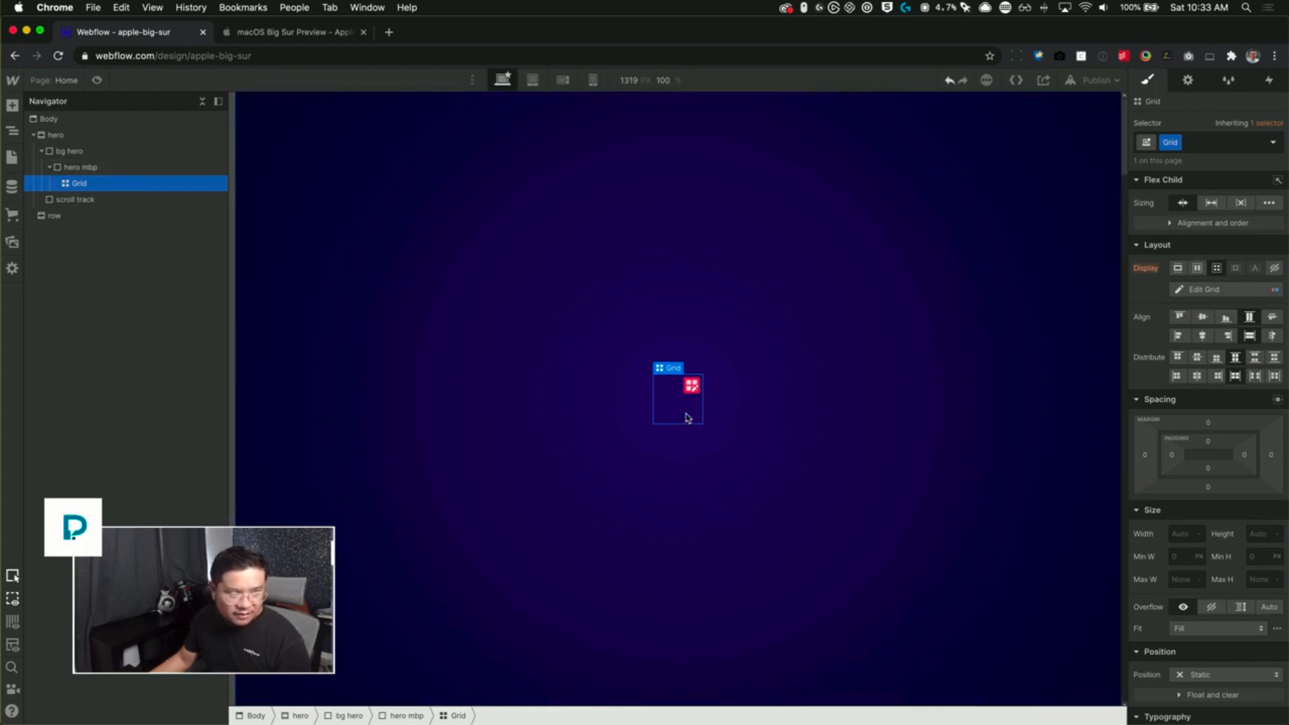
# - Place the hero_hardware MacBook image from the project assets in the grid, keeping its default image settings
pyautogui.press('a')
pyautogui.press('j')
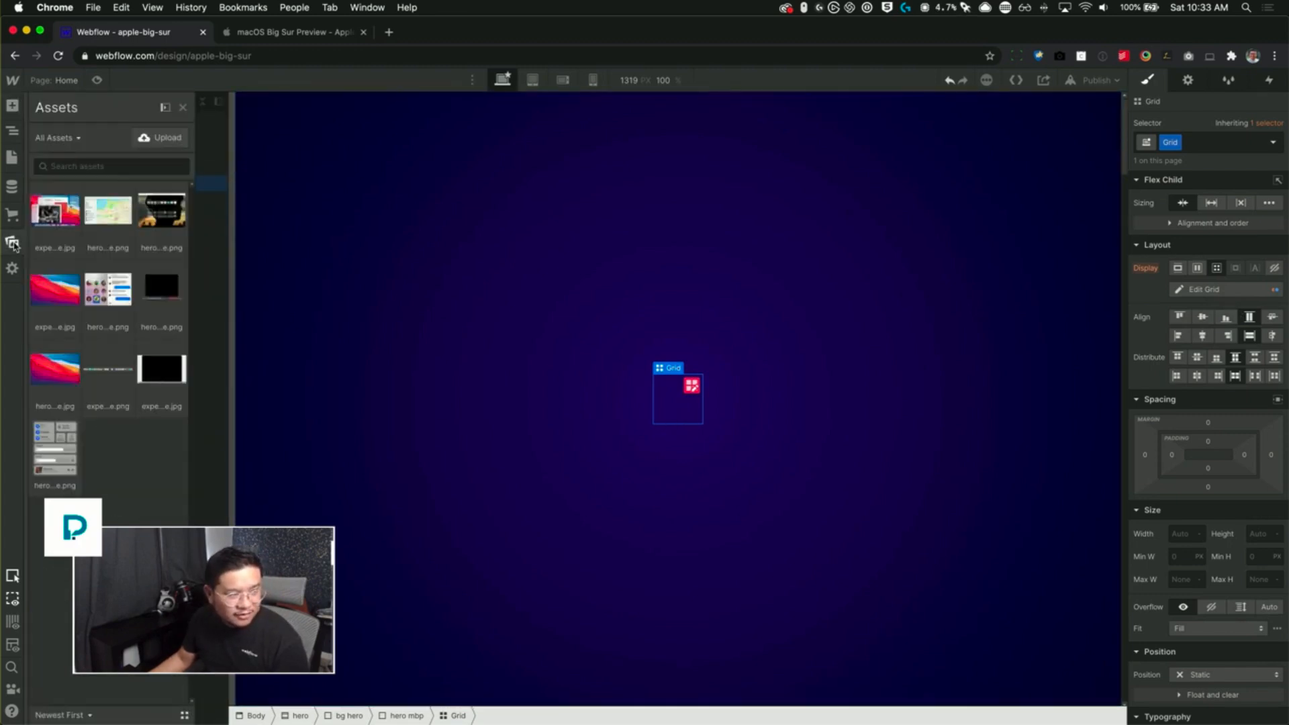
pyautogui.moveTo(153, 294); pyautogui.dragTo(681, 405)
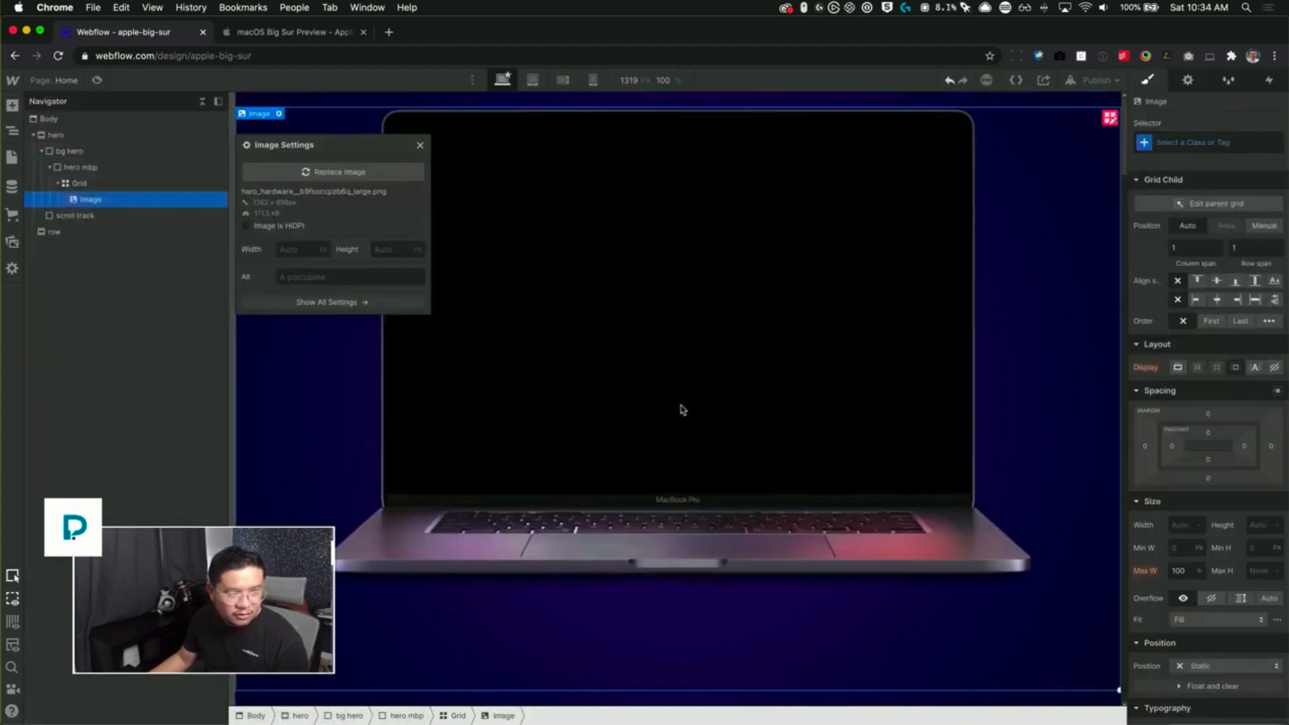
pyautogui.click(420, 146)
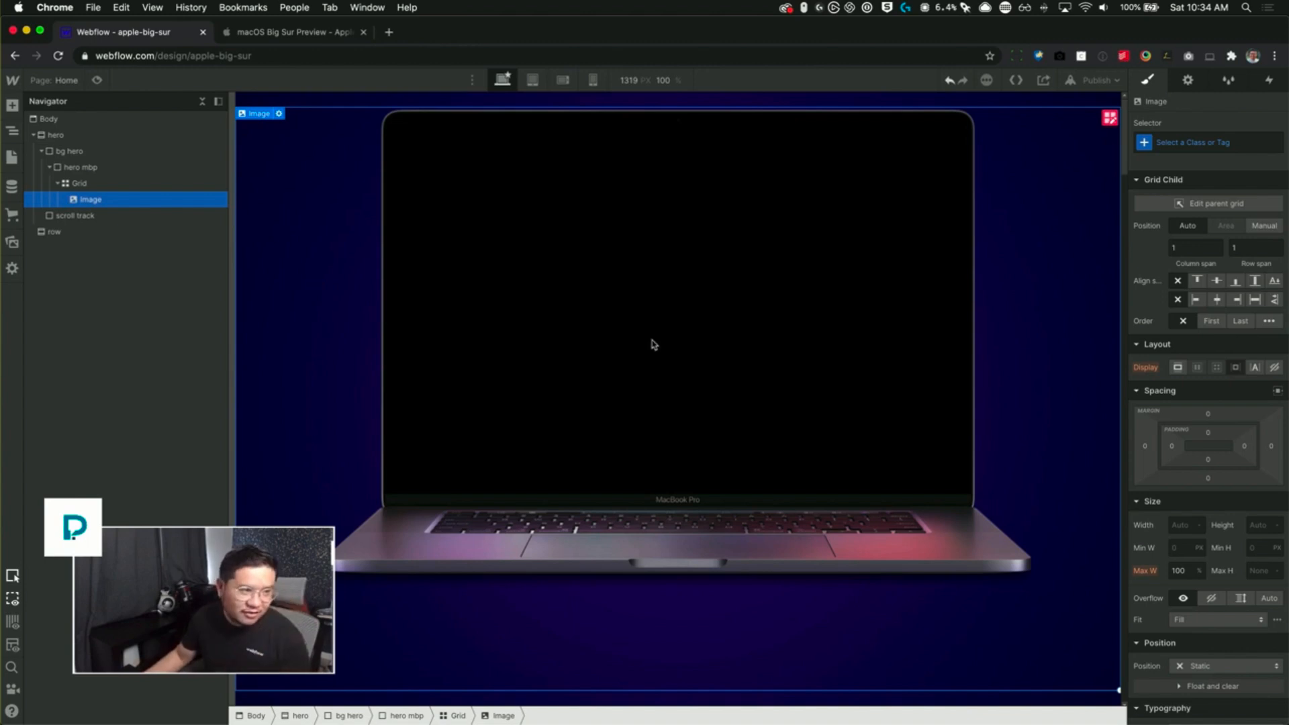
pyautogui.click(102, 189)
pyautogui.press('a')
pyautogui.press('j')
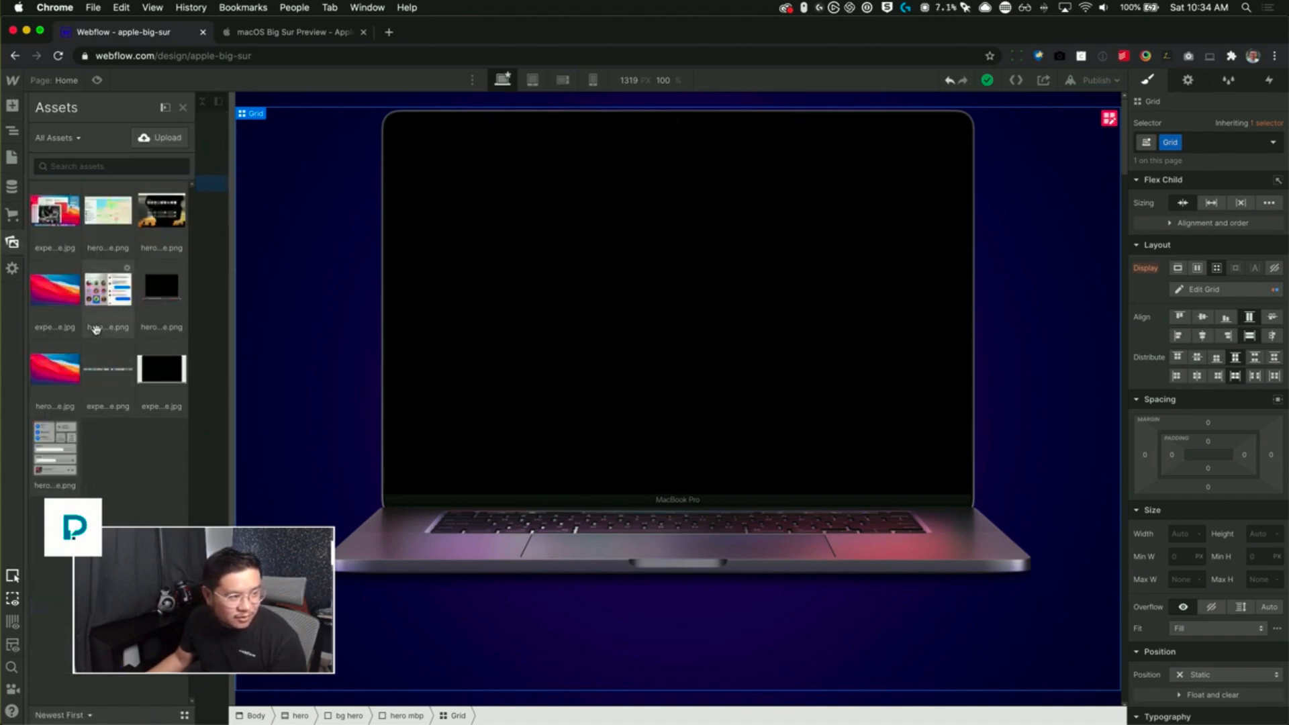
pyautogui.moveTo(51, 380); pyautogui.dragTo(141, 216)
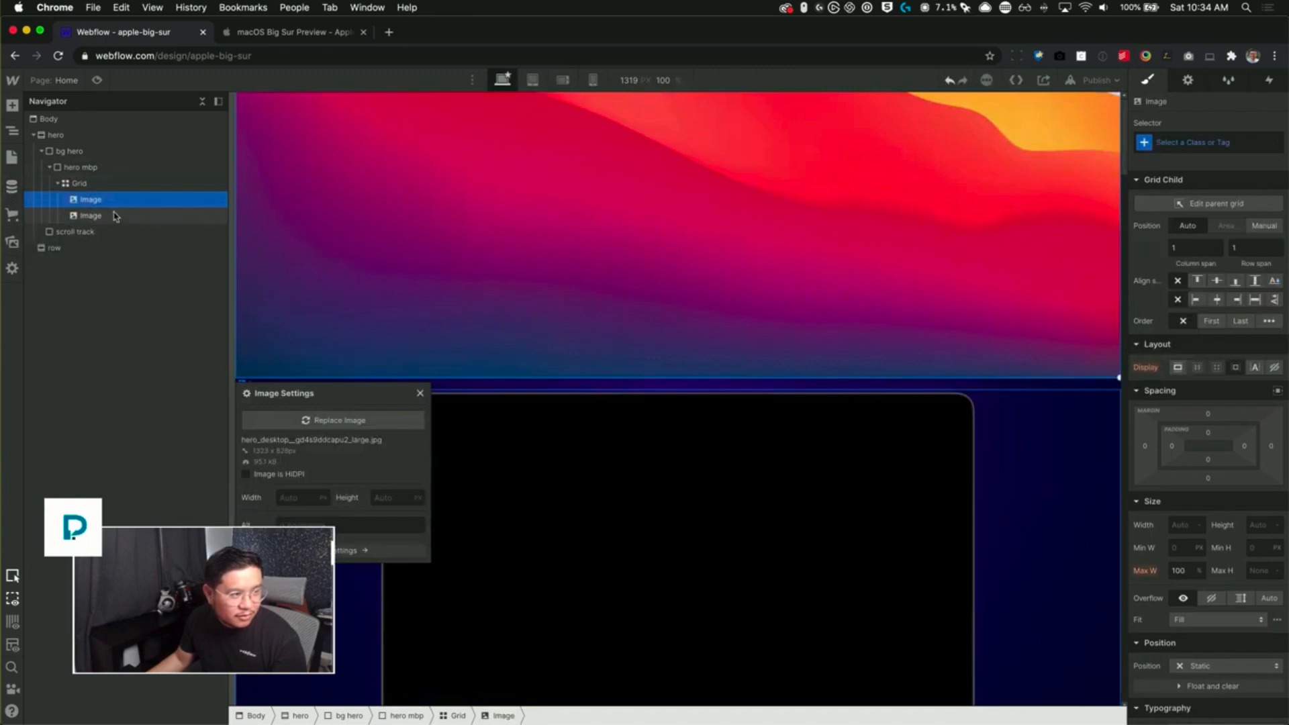
pyautogui.press('BackSpace')
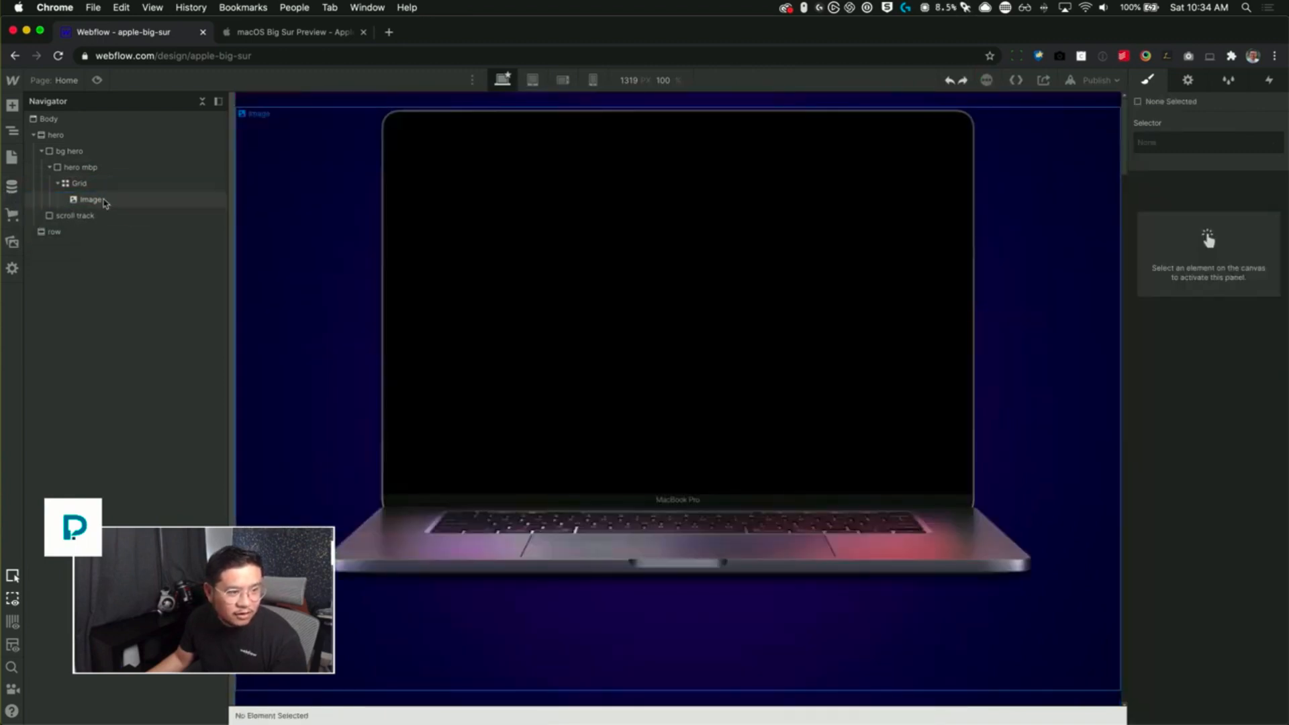
# - Switch the MacBook image's grid position to manual, in column 1 and row 1
pyautogui.click(94, 200)
pyautogui.click(1264, 225)
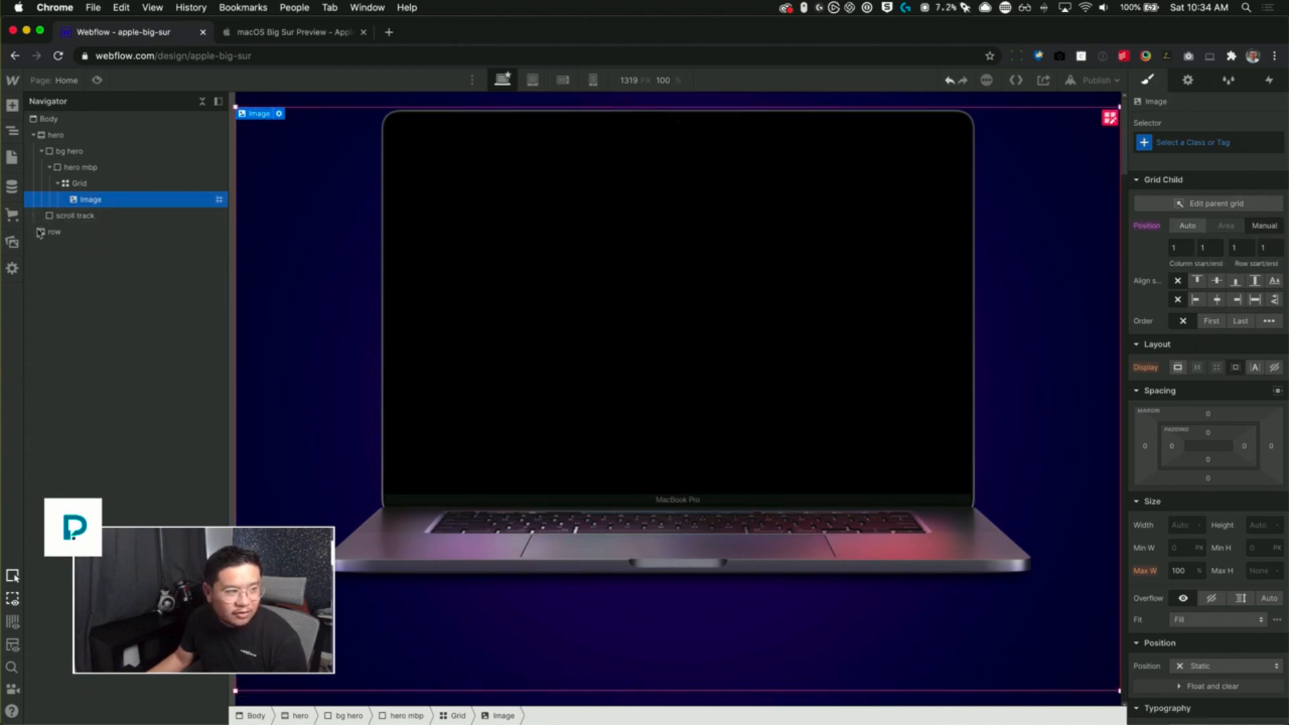
# - Try overlaying the hero_desktop image on the MacBook by adding it to the grid and manually positioning it at row start 1 and end 1
pyautogui.click(13, 243)
pyautogui.moveTo(158, 254); pyautogui.dragTo(612, 306)
pyautogui.moveTo(184, 327); pyautogui.dragTo(192, 229)
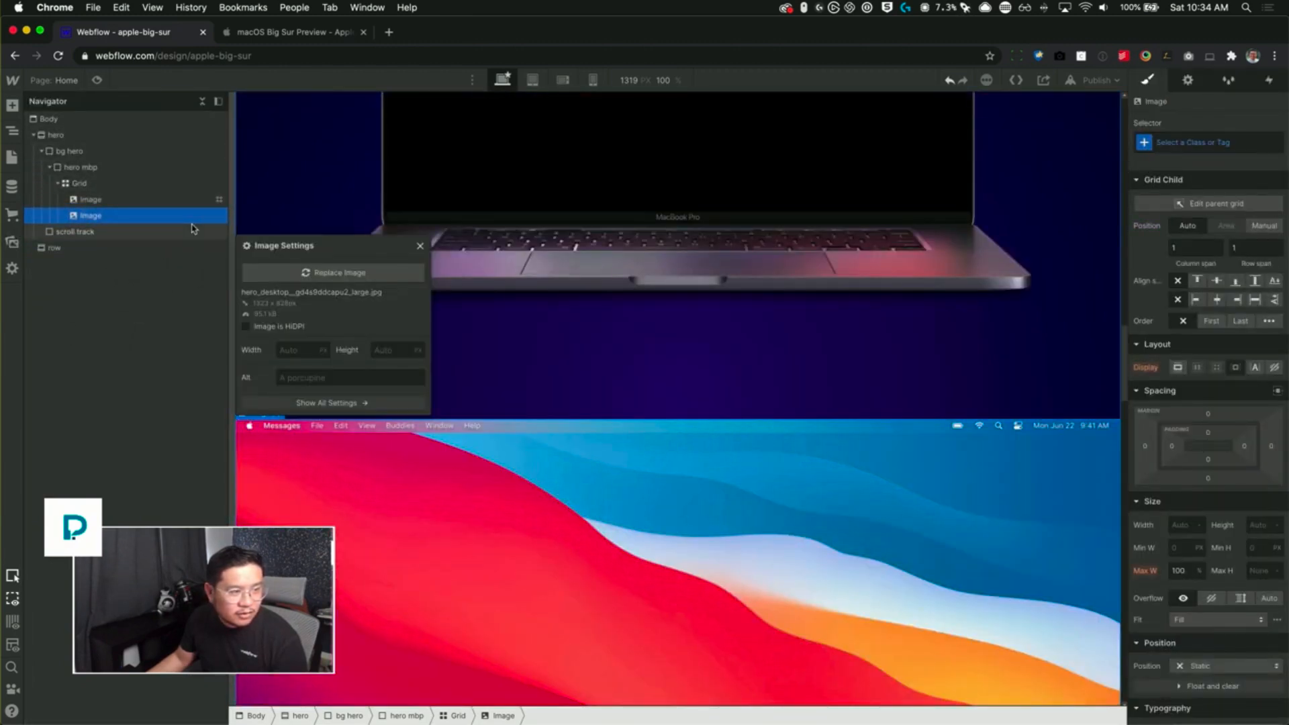
pyautogui.click(1262, 226)
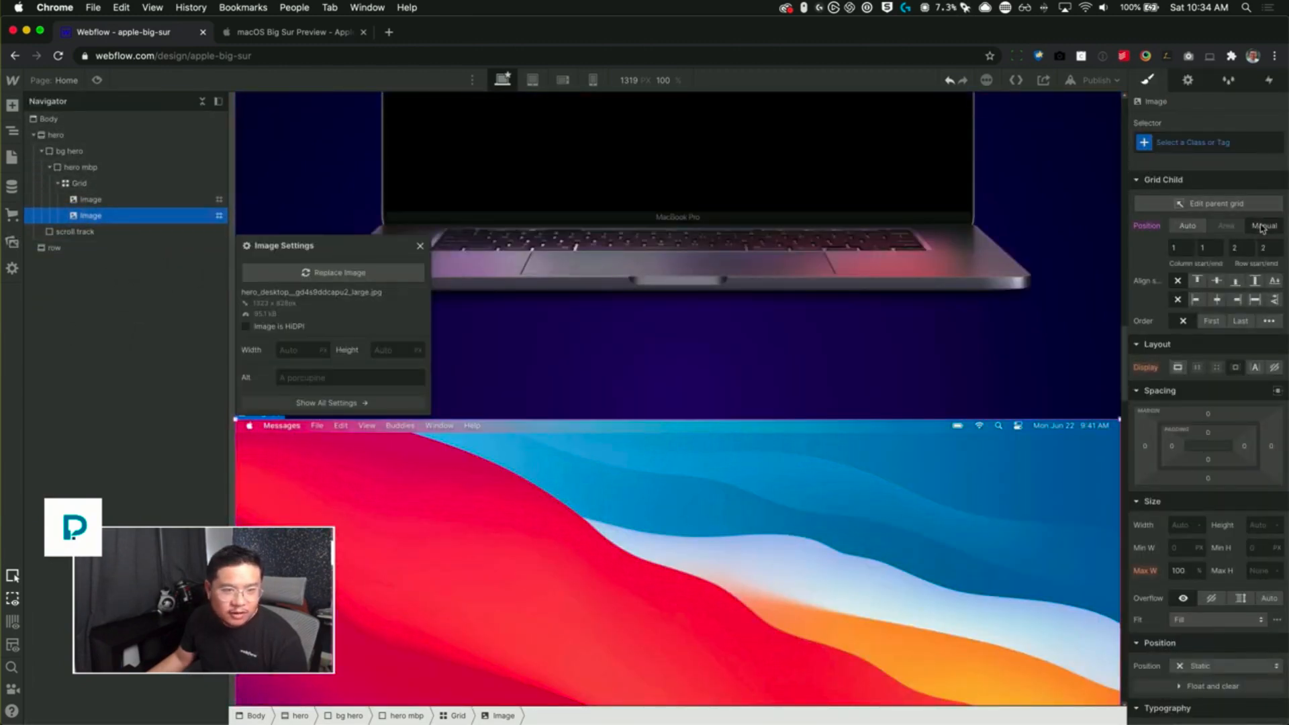
pyautogui.click(418, 247)
pyautogui.click(1240, 247)
pyautogui.write('1')
pyautogui.press('Tab')
pyautogui.write('1')
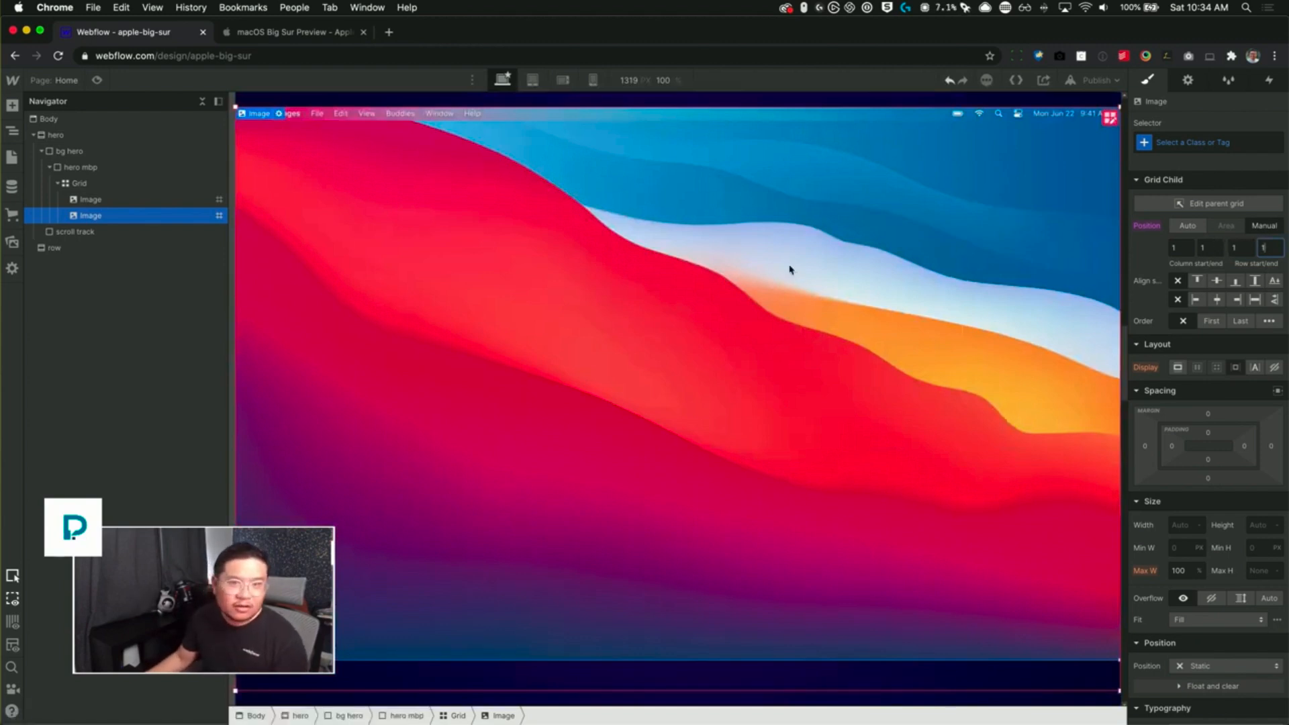
# - Delete the hero_desktop image from the grid
pyautogui.click(1177, 144)
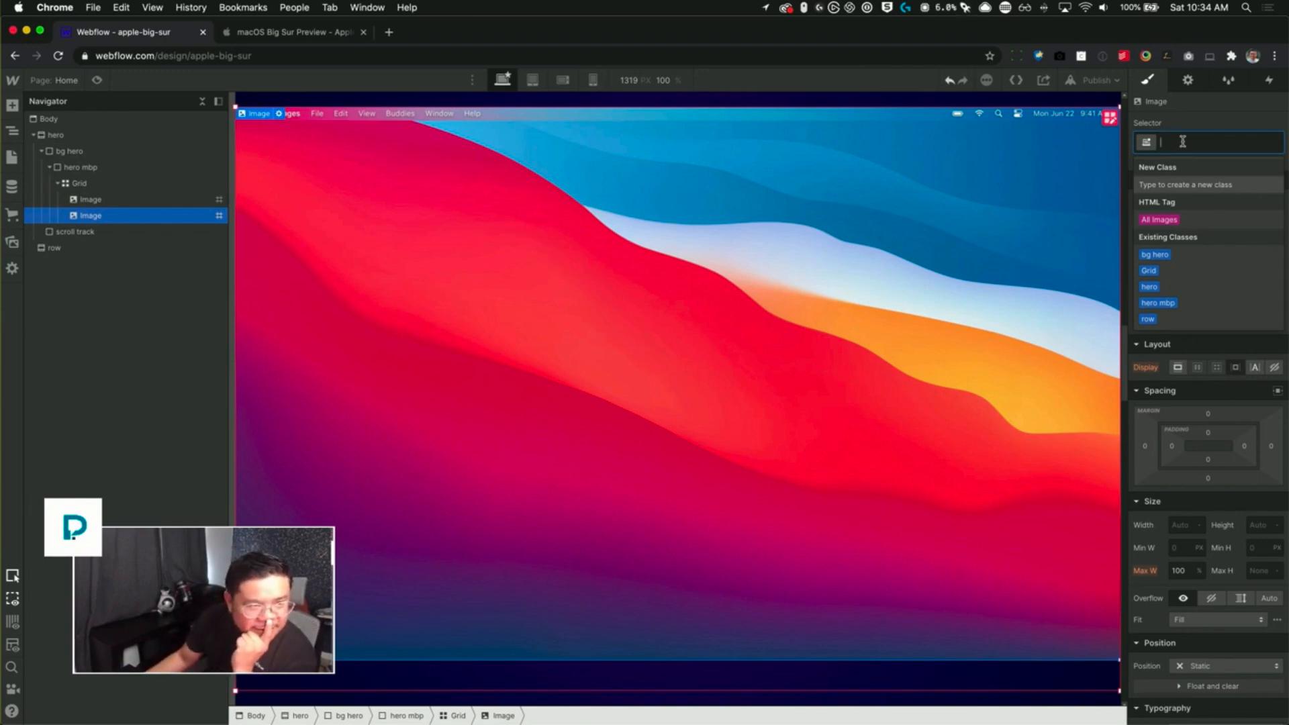
pyautogui.click(1197, 126)
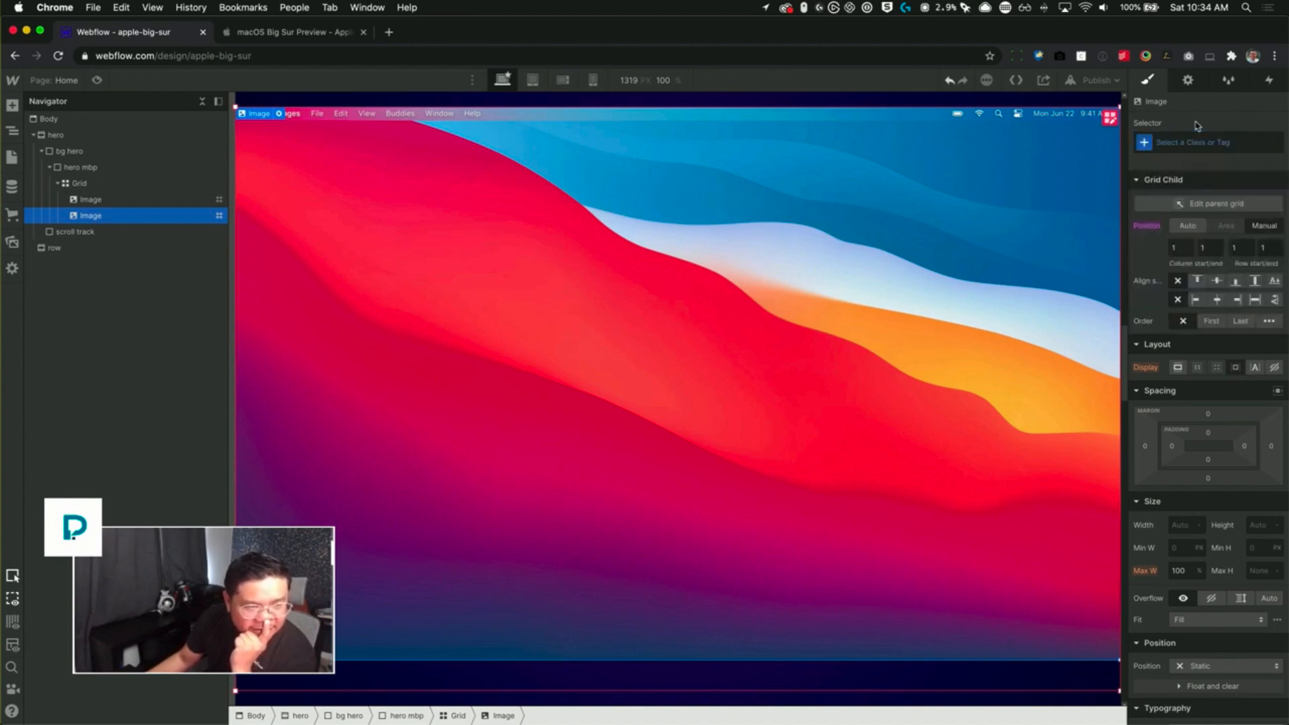
pyautogui.press('Delete')
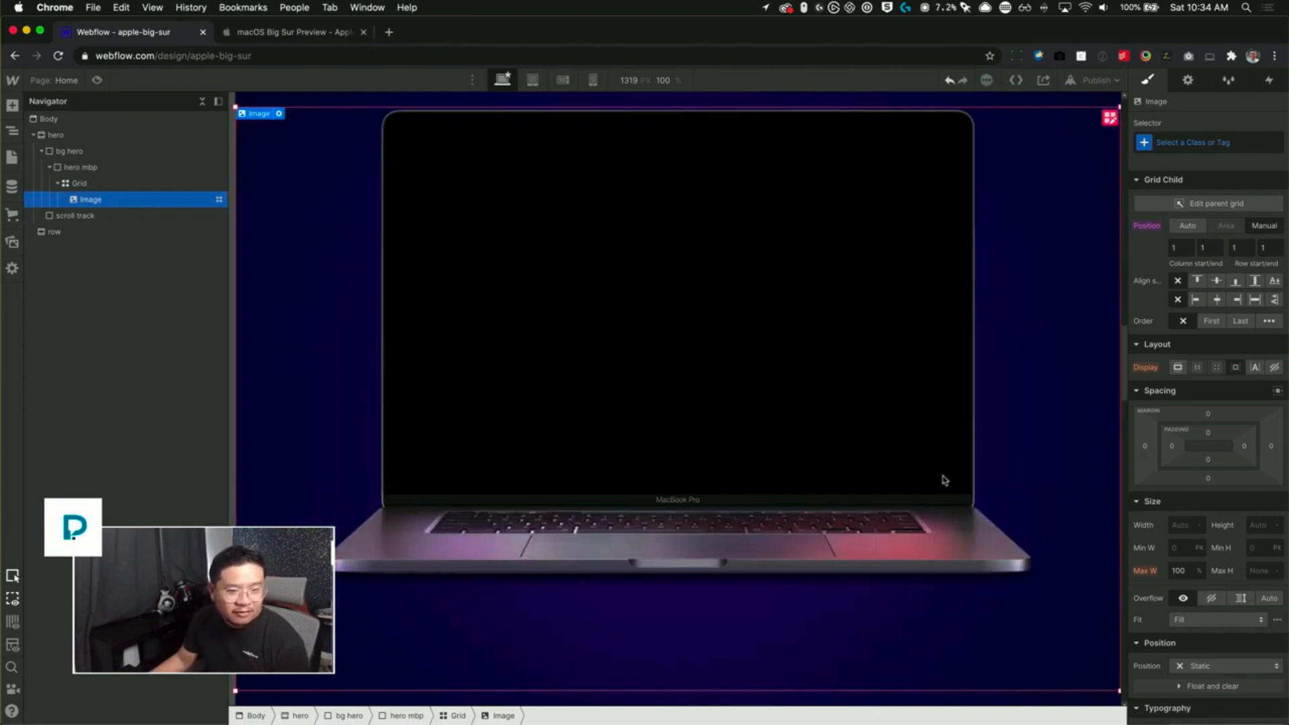
# - Add a div block after the MacBook image in the grid and manually position it at row start 1 and end 1
pyautogui.press('super+e')
pyautogui.write('div')
pyautogui.press('Return')
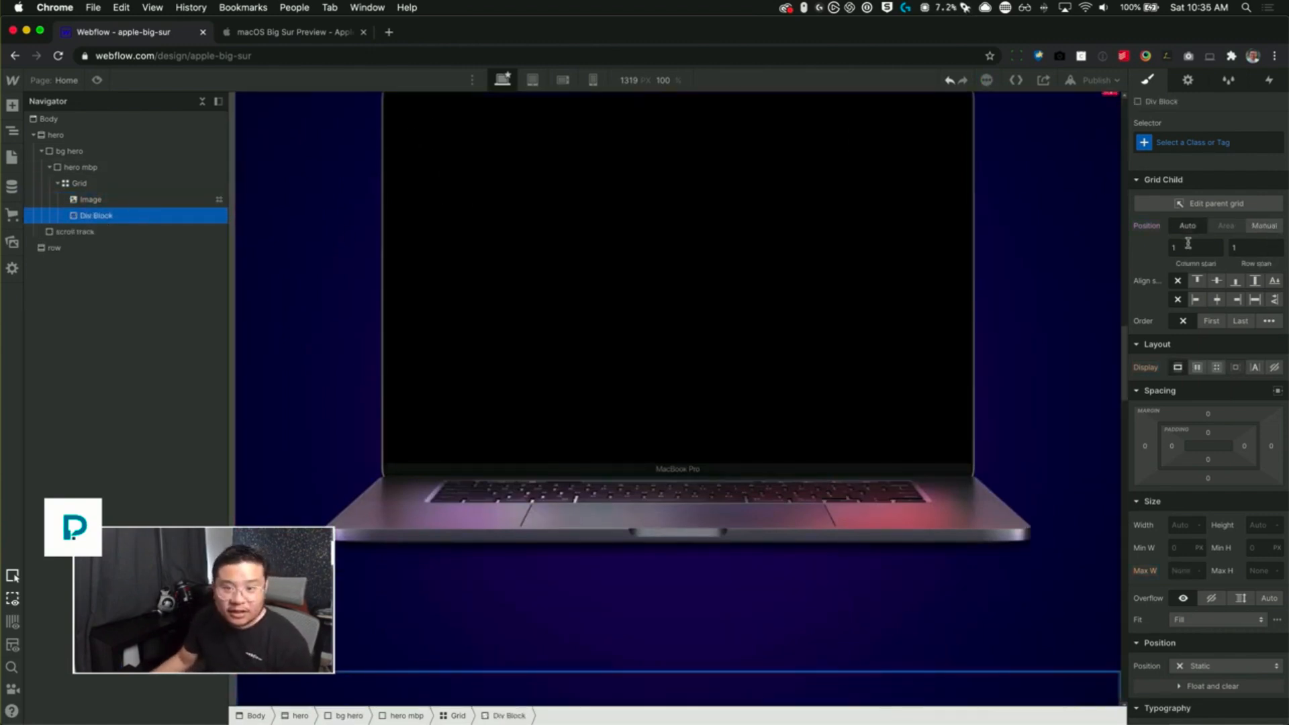
pyautogui.click(1266, 227)
pyautogui.click(1246, 250)
pyautogui.write('1')
pyautogui.press('Tab')
pyautogui.write('1')
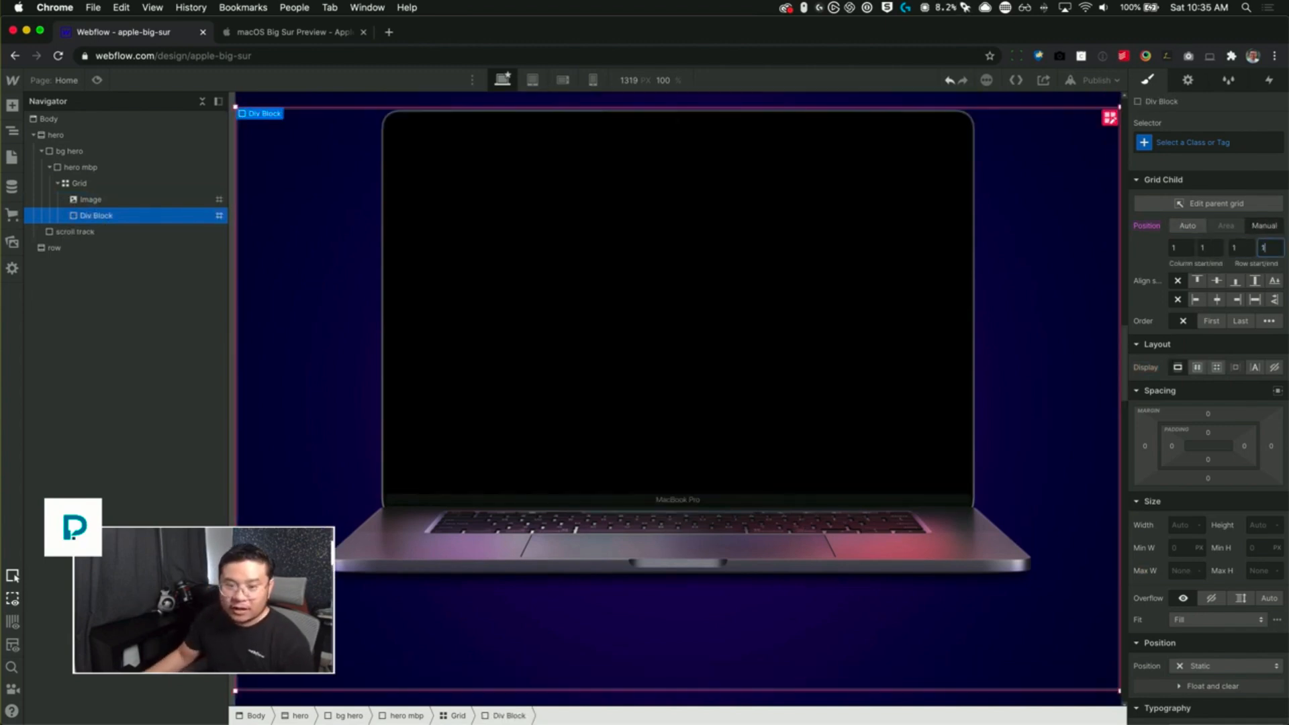
# - Give the new div block the class hero mbp screen
pyautogui.click(1201, 143)
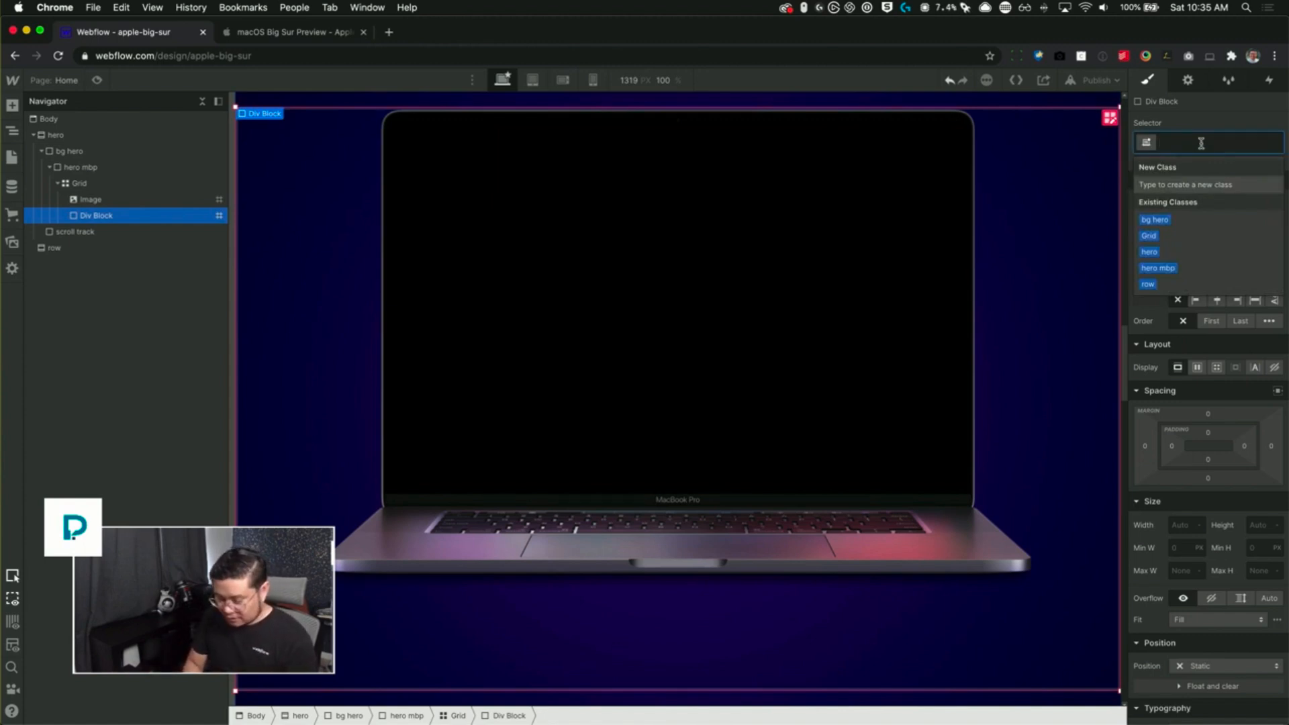
pyautogui.write('herop mb')
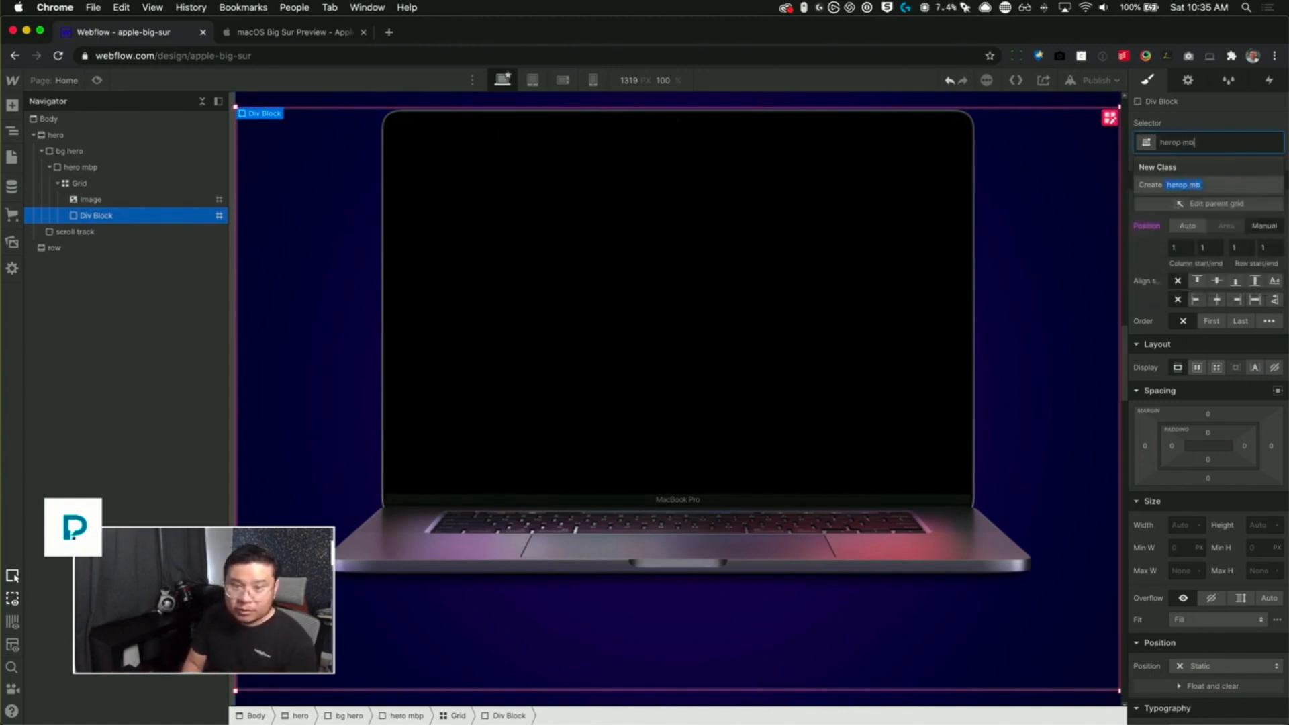
pyautogui.press('BackSpace')
pyautogui.press('BackSpace')
pyautogui.press('BackSpace')
pyautogui.write('mbp screen')
pyautogui.press('Return')
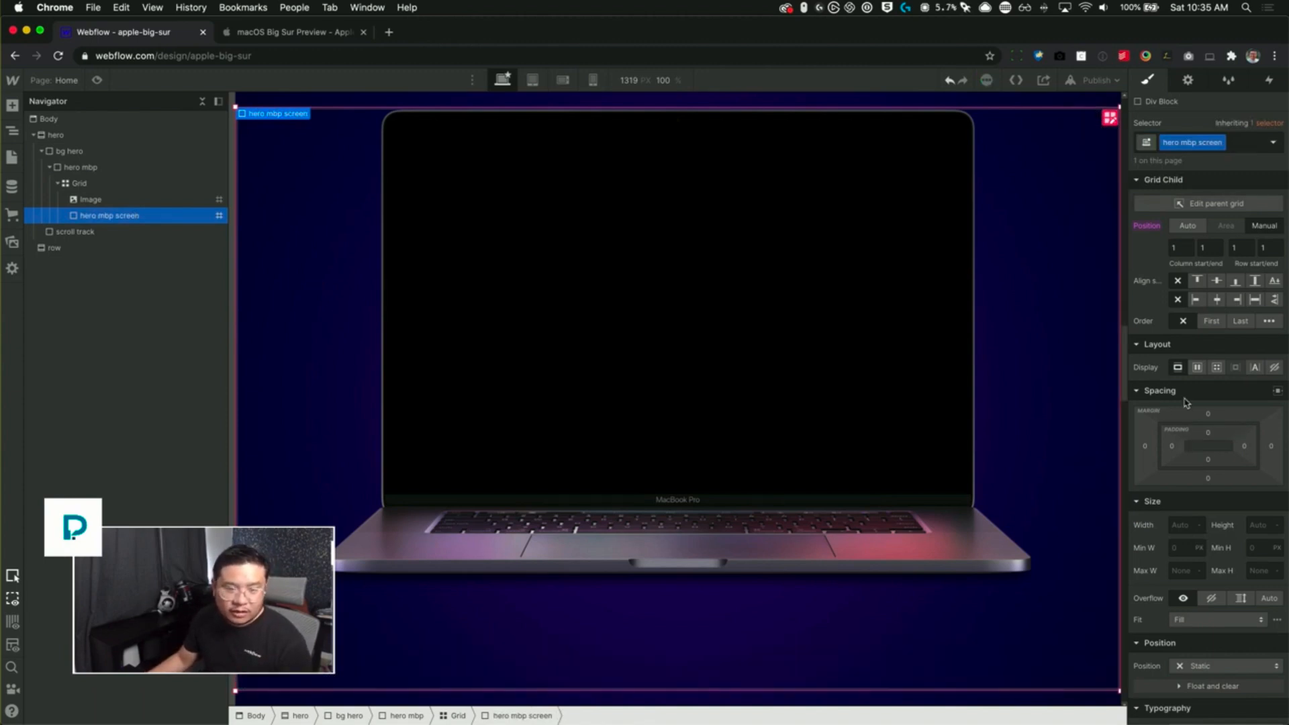
# - Set the hero mbp screen div's width to 64% and centre it horizontally with auto side margins
pyautogui.scroll(-2, 1185, 402)
pyautogui.click(1187, 502)
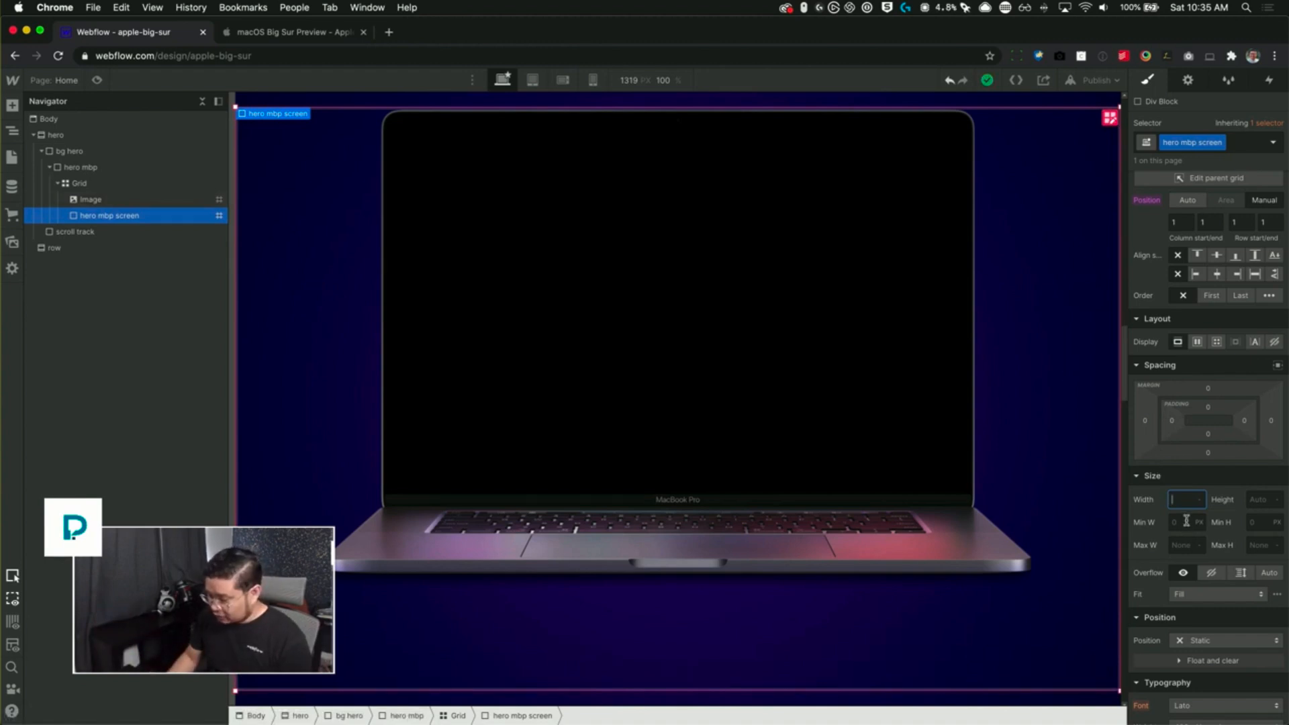
pyautogui.write('75%')
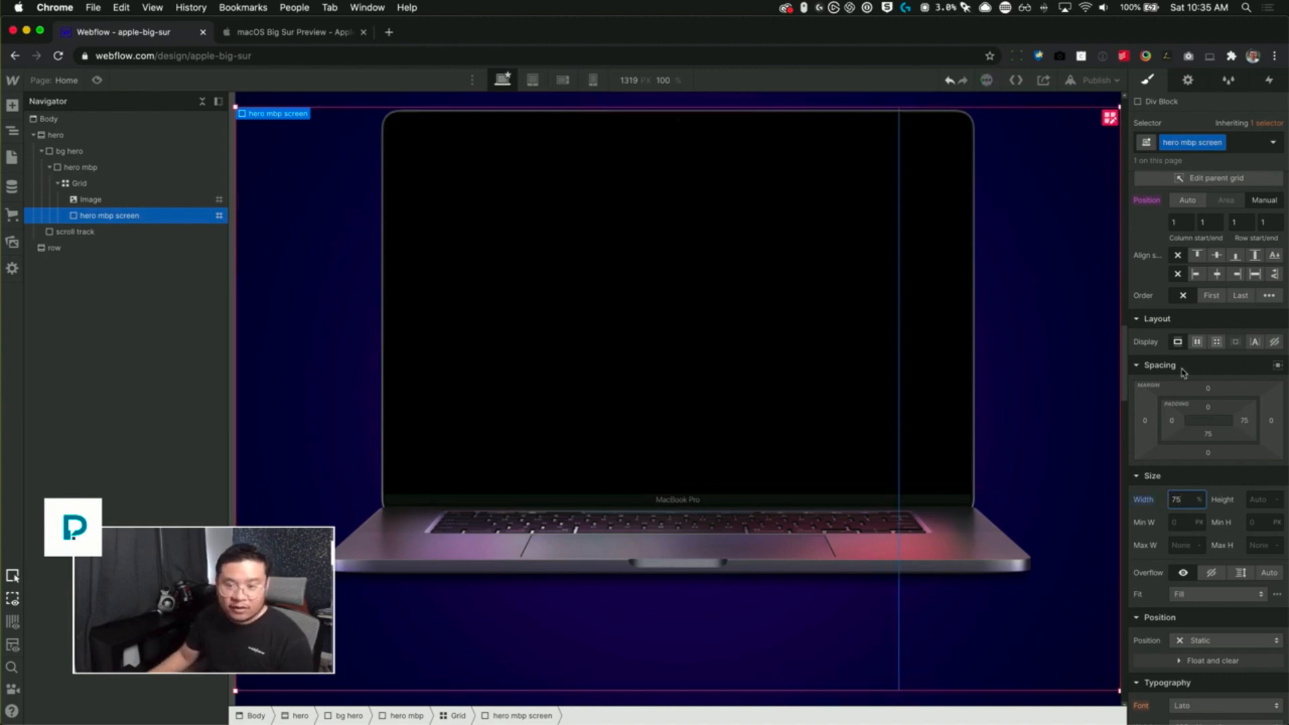
pyautogui.click(1277, 366)
pyautogui.click(1181, 499)
pyautogui.write('60')
pyautogui.press('Up')
pyautogui.press('Up')
pyautogui.press('Up')
pyautogui.press('Up')
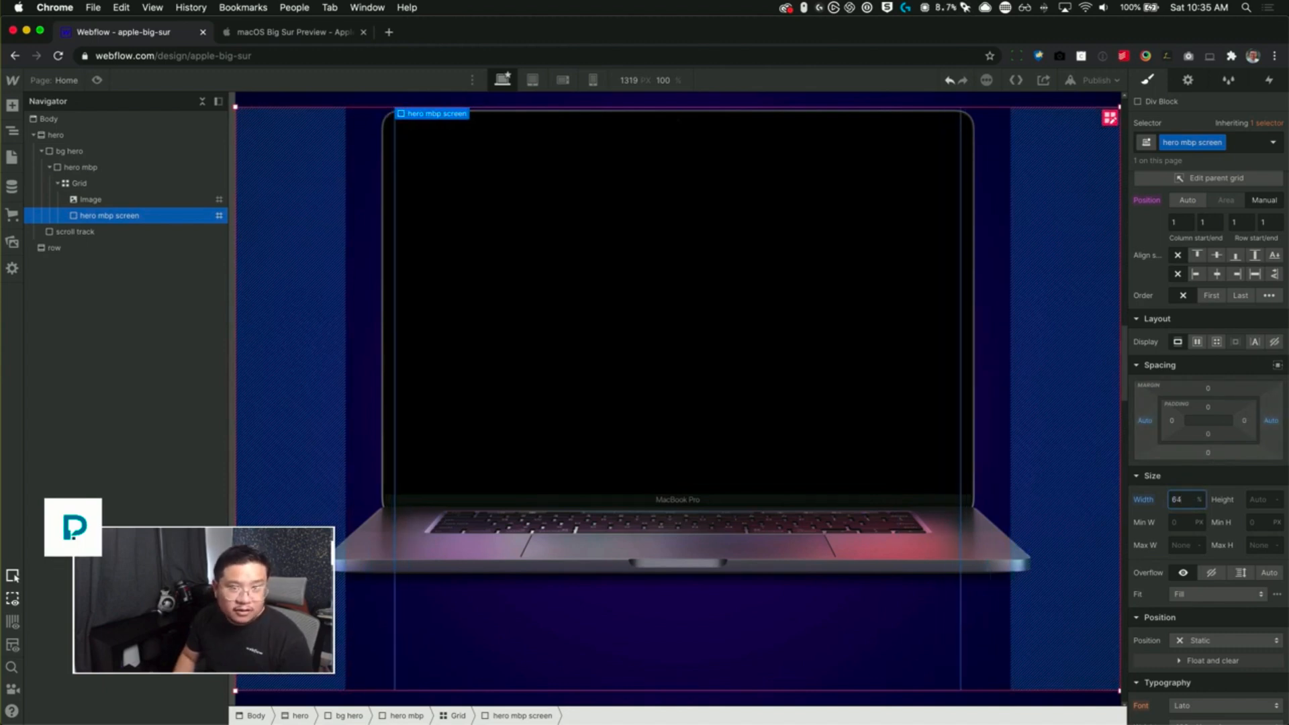
# - Set the hero mbp screen div's height to 61vh to fit the laptop's display area
pyautogui.press('Tab')
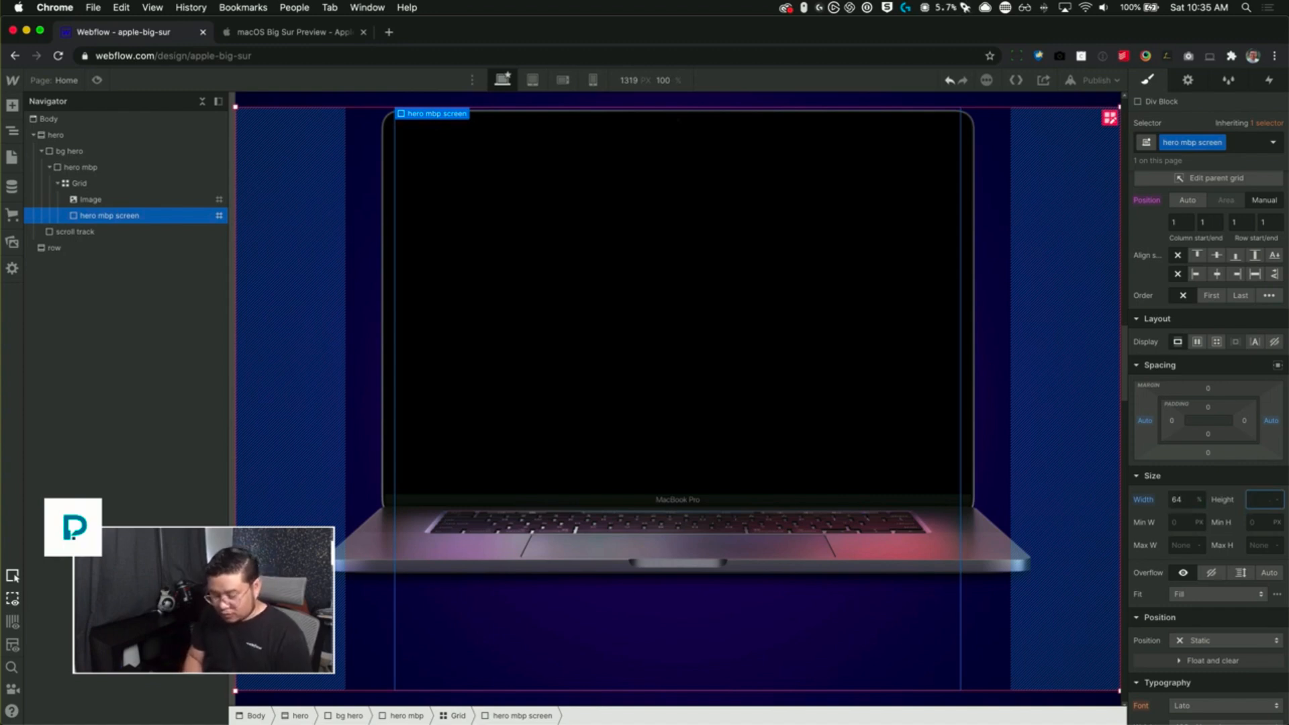
pyautogui.write('24vh')
pyautogui.press('Return')
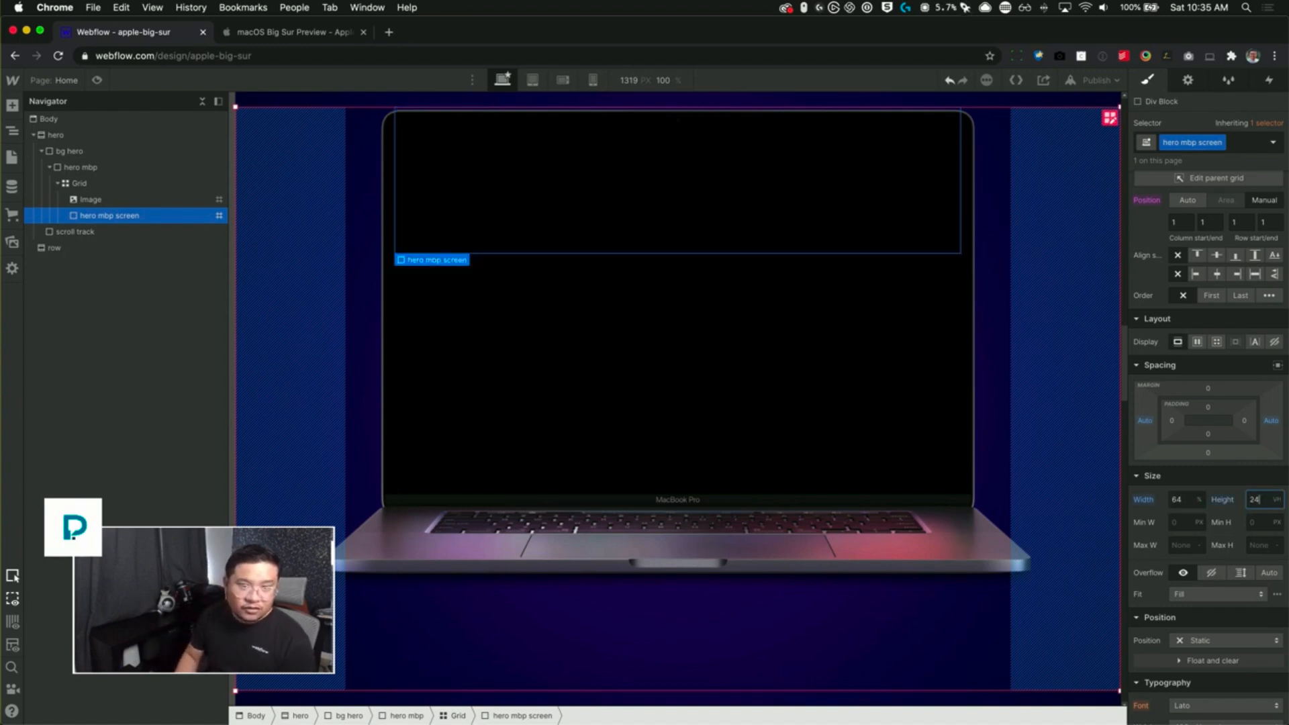
pyautogui.hotkey('shift', 'Up')
pyautogui.hotkey('shift', 'Up')
pyautogui.hotkey('shift', 'Up')
pyautogui.hotkey('shift', 'Up')
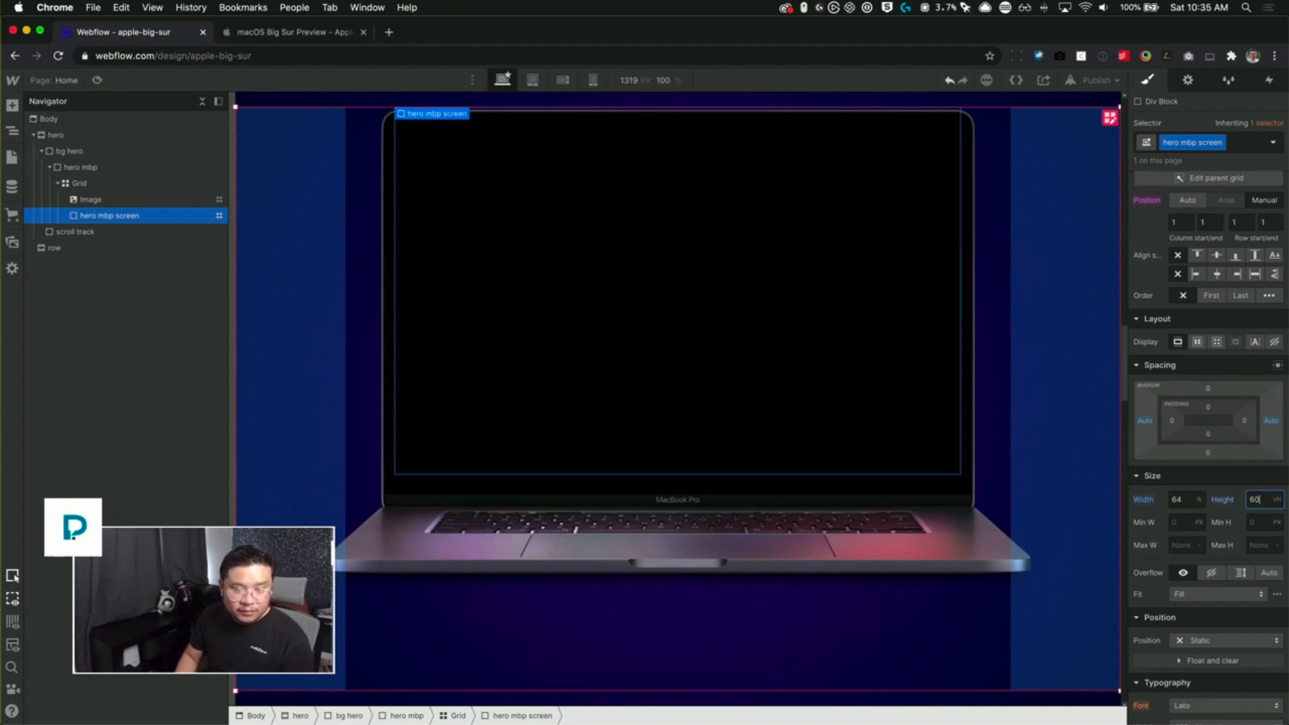
pyautogui.press('Up')
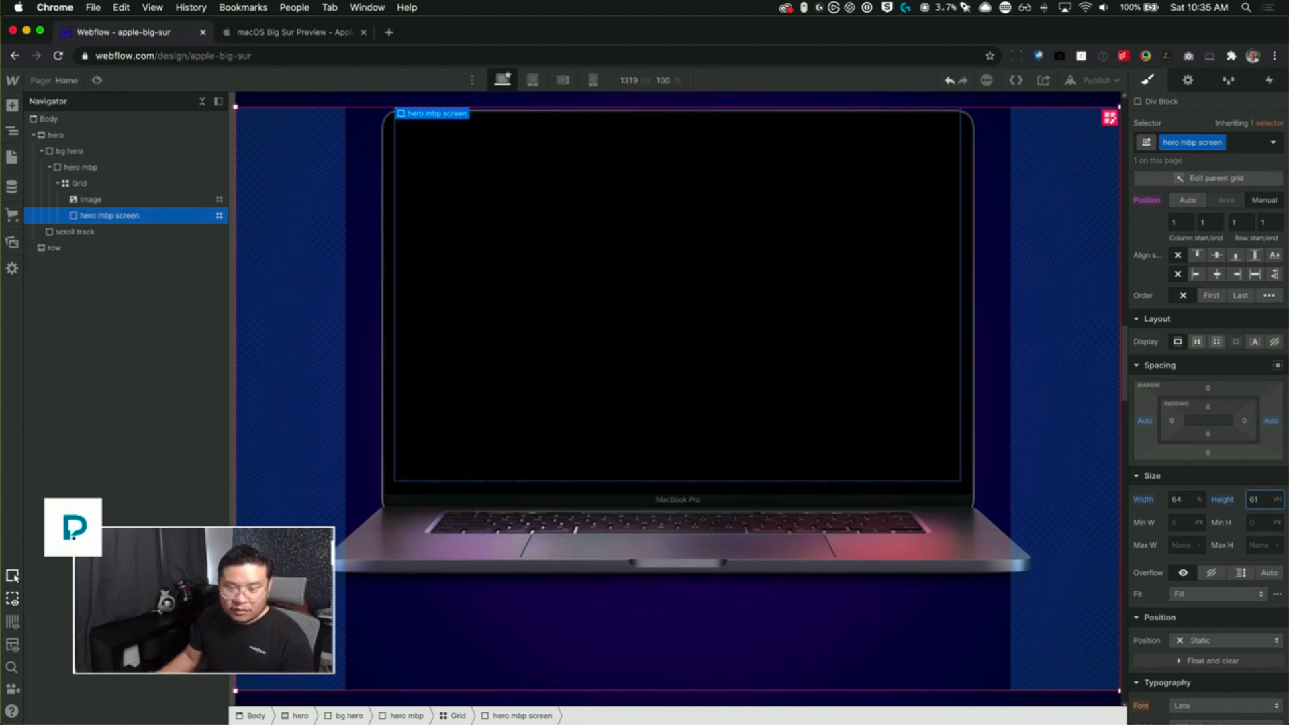
# - Give the hero mbp screen div a top margin of 1vh
pyautogui.click(1210, 392)
pyautogui.click(1210, 391)
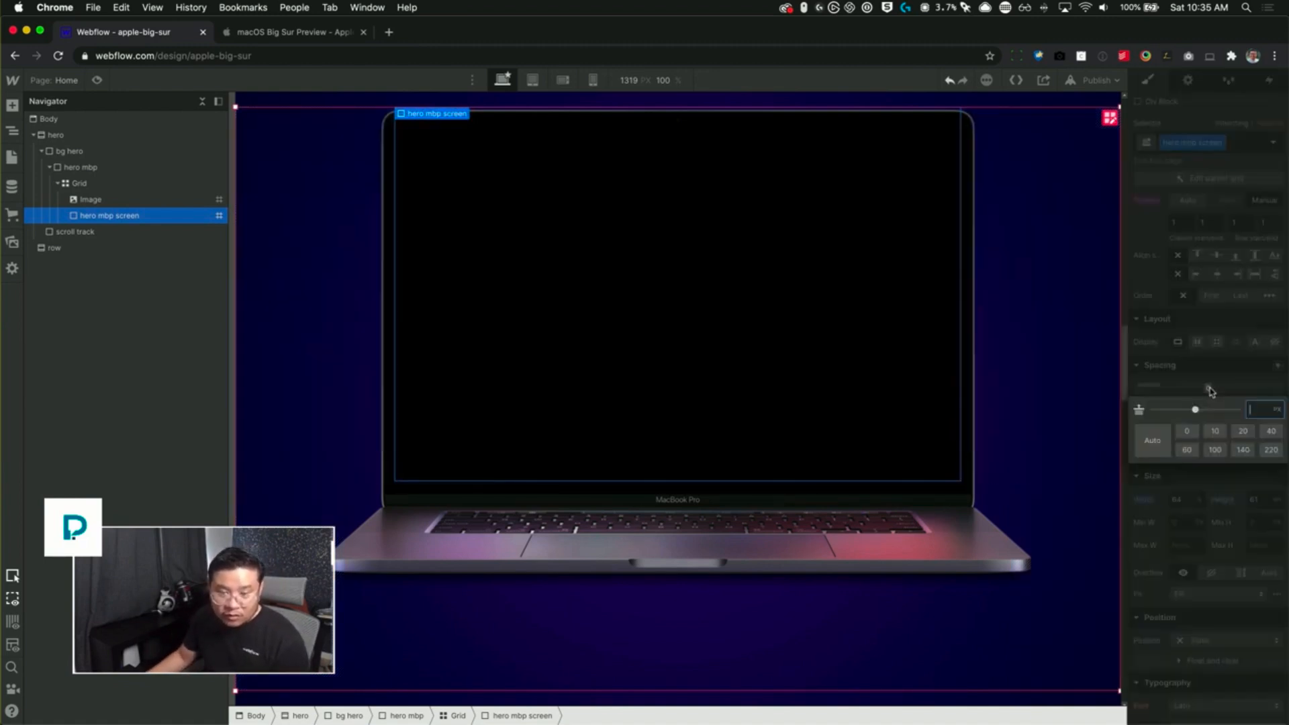
pyautogui.write('1vh')
pyautogui.press('Return')
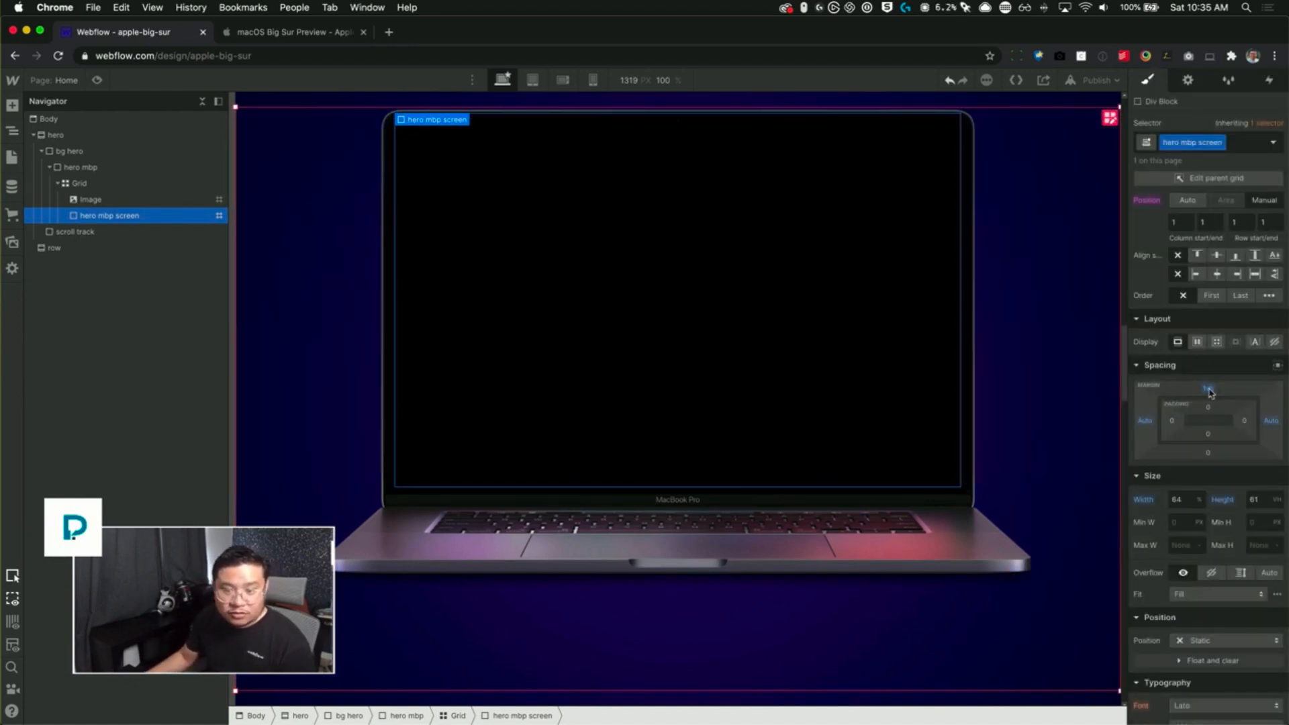
# - Set the hero mbp screen div's top margin to 2vh
pyautogui.moveTo(1208, 389); pyautogui.dragTo(1210, 392)
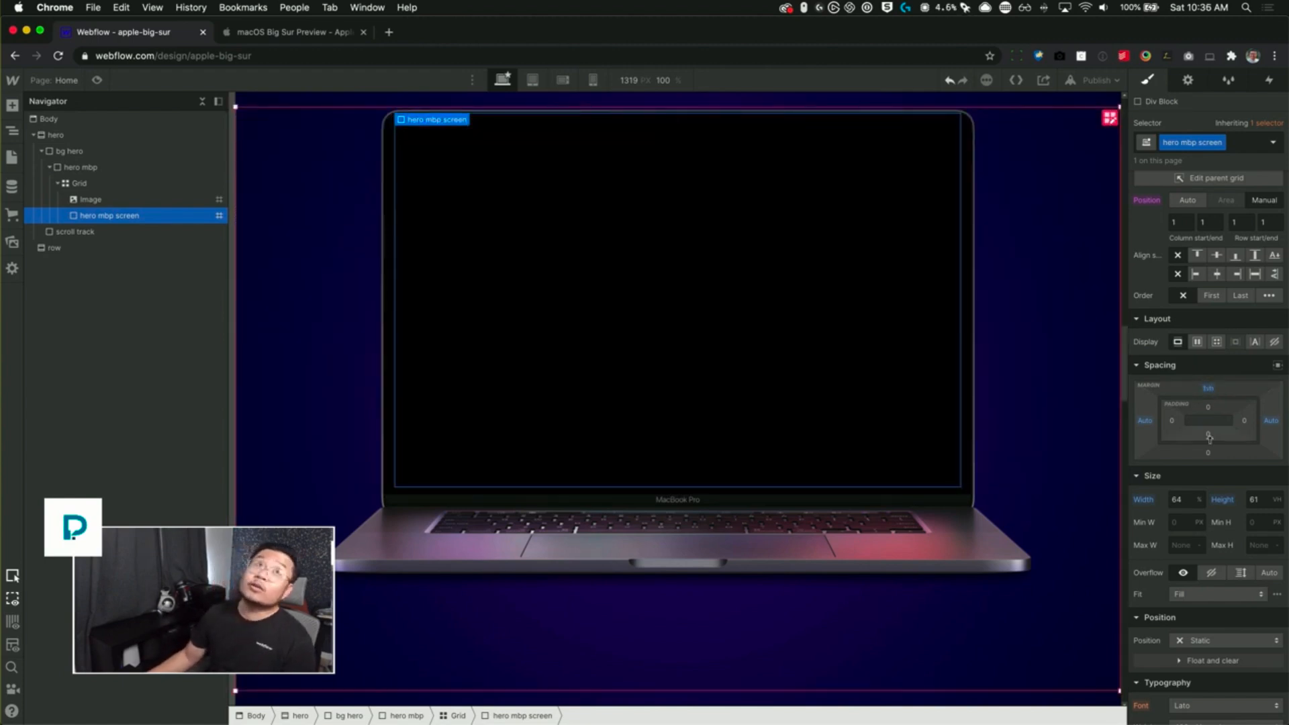
pyautogui.click(1212, 393)
pyautogui.write('2')
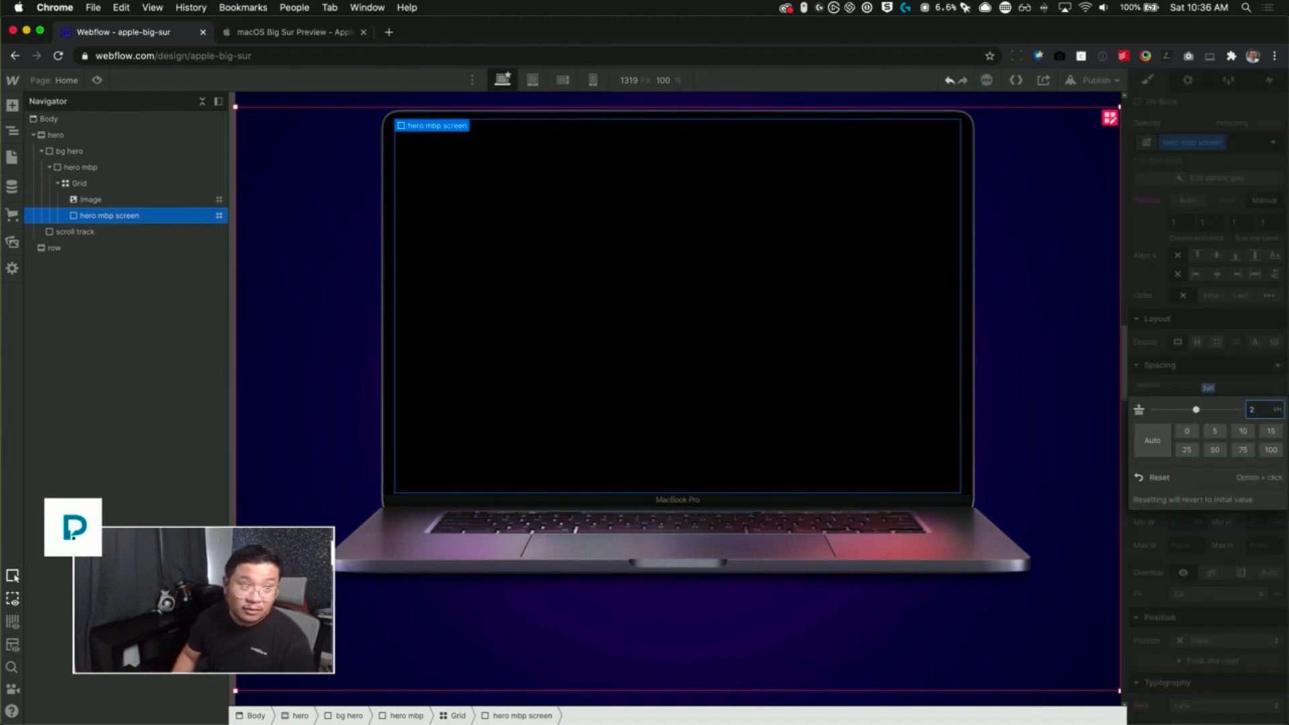
pyautogui.click(1213, 377)
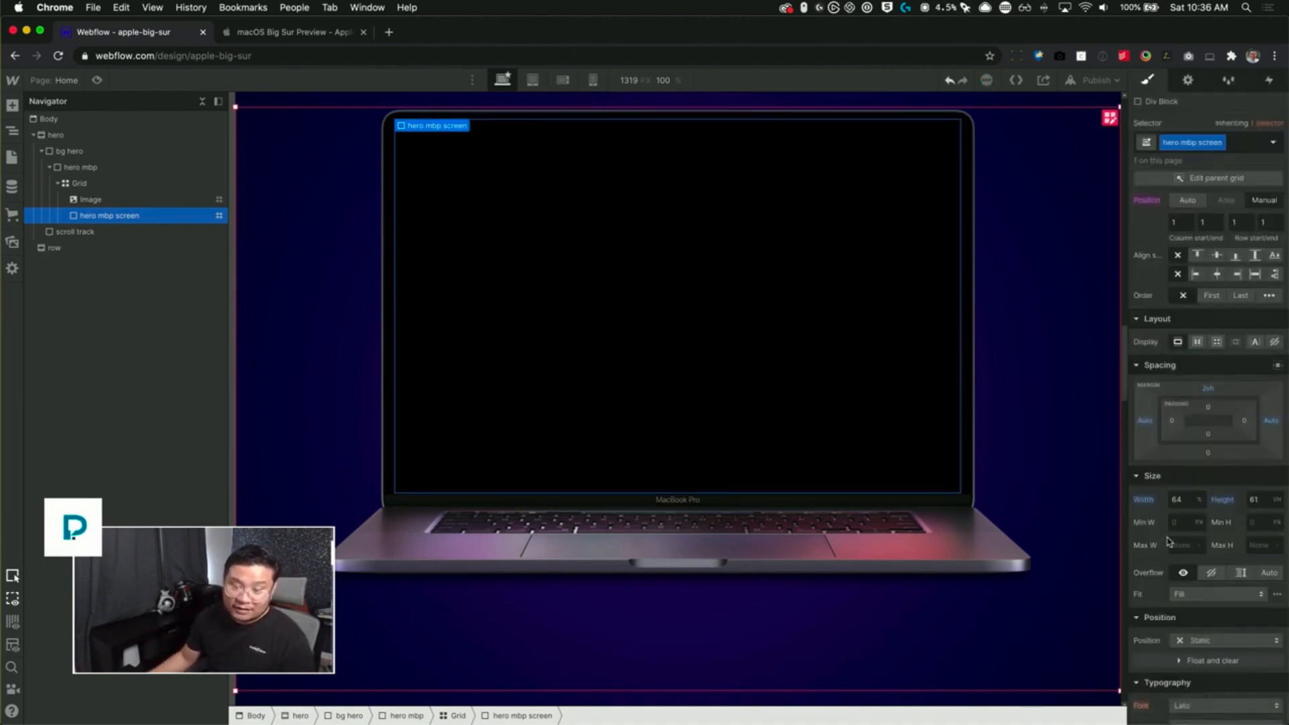
# - Widen the hero mbp screen div to 64.5%
pyautogui.click(1183, 503)
pyautogui.press('Up')
pyautogui.press('Return')
pyautogui.write('.5')
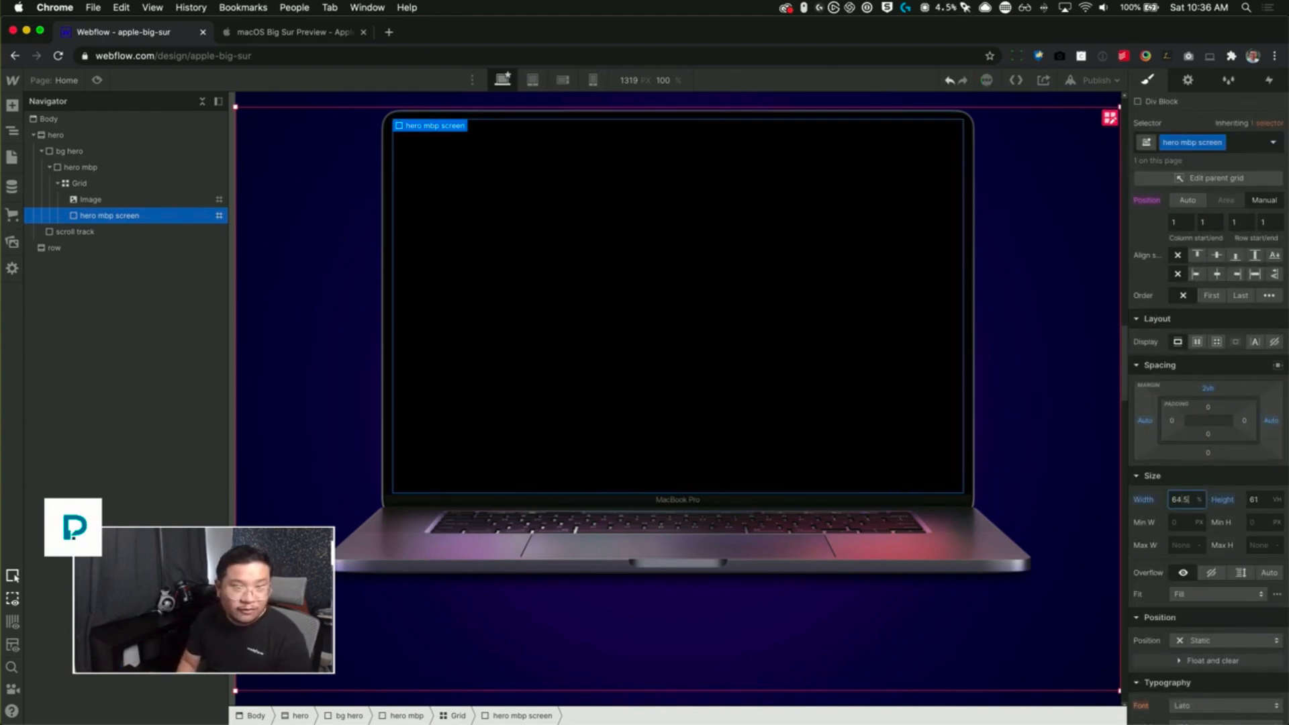
# - Fine-tune the hero mbp screen div's height to 60.5vh
pyautogui.press('Tab')
pyautogui.write('60')
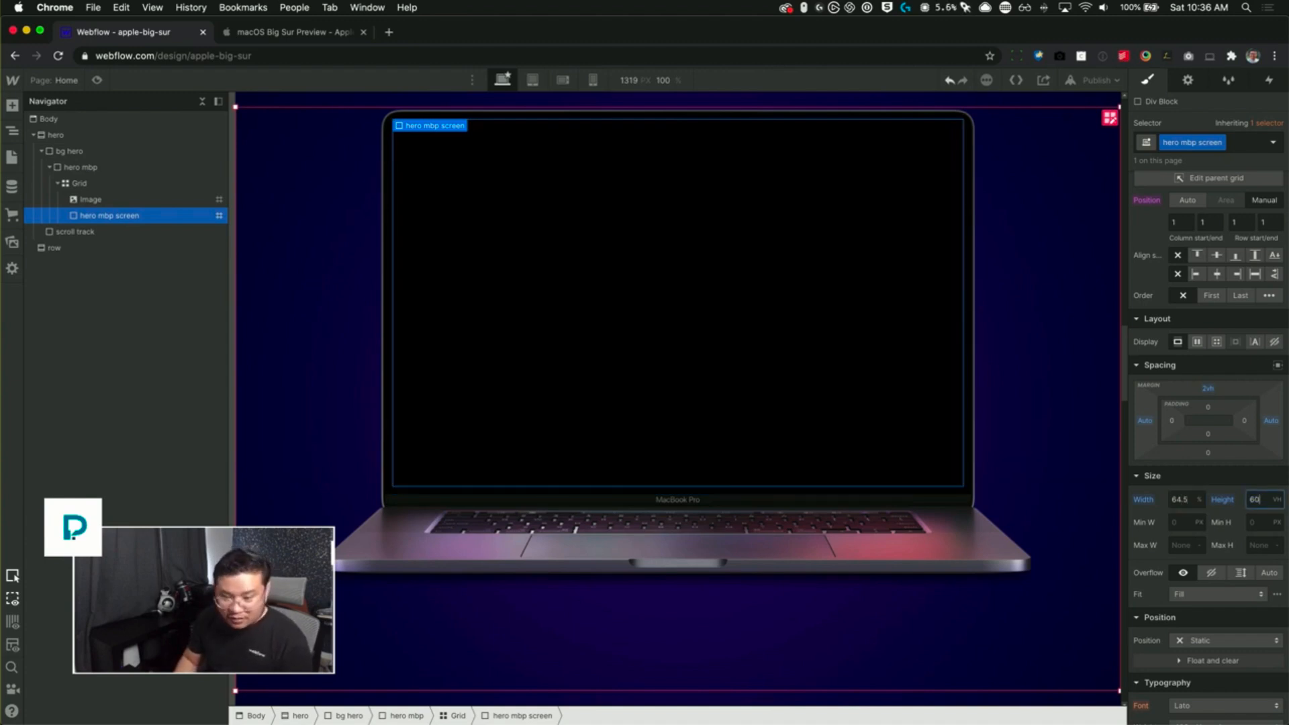
pyautogui.write('.5')
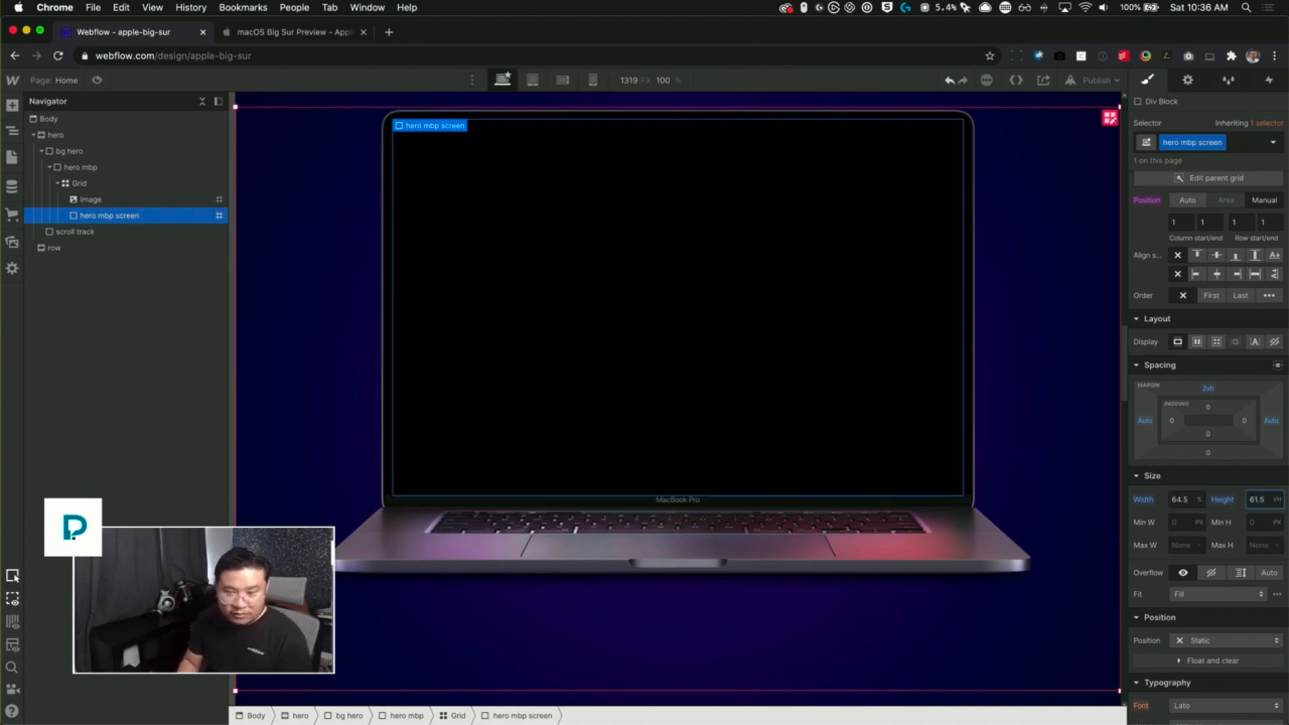
pyautogui.press('Return')
pyautogui.write('60')
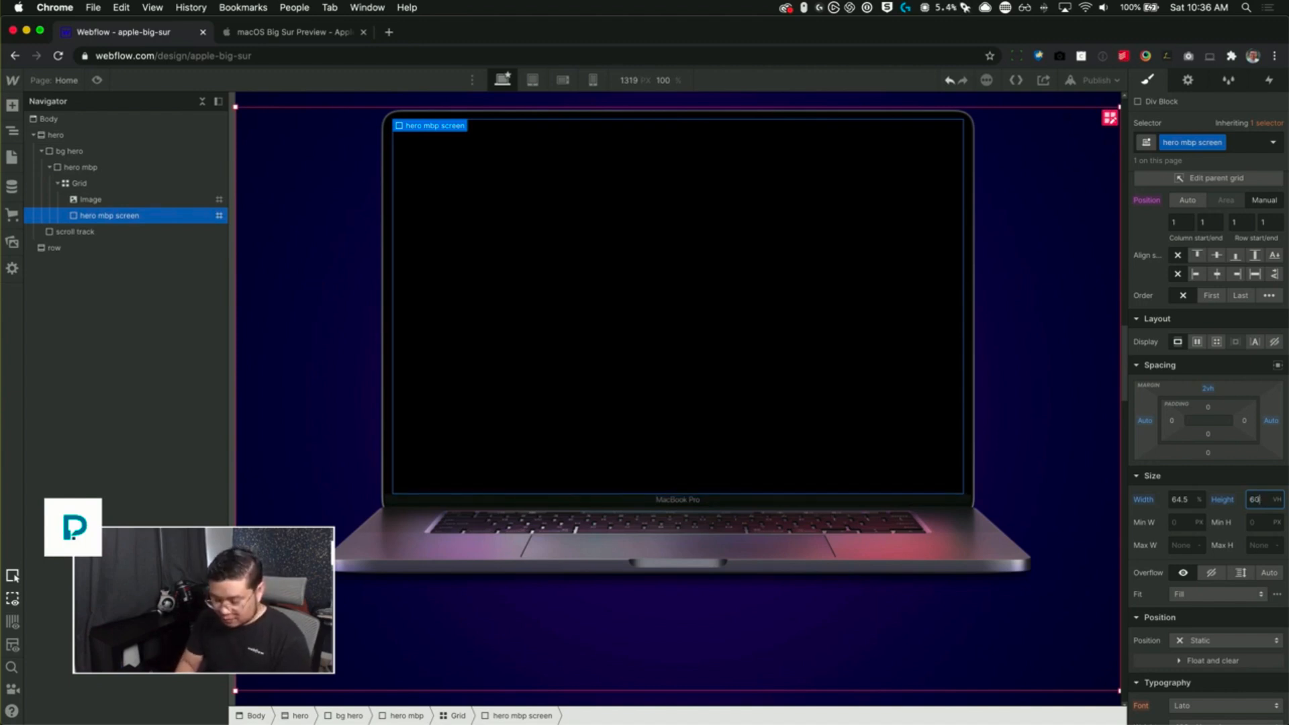
pyautogui.press('Return')
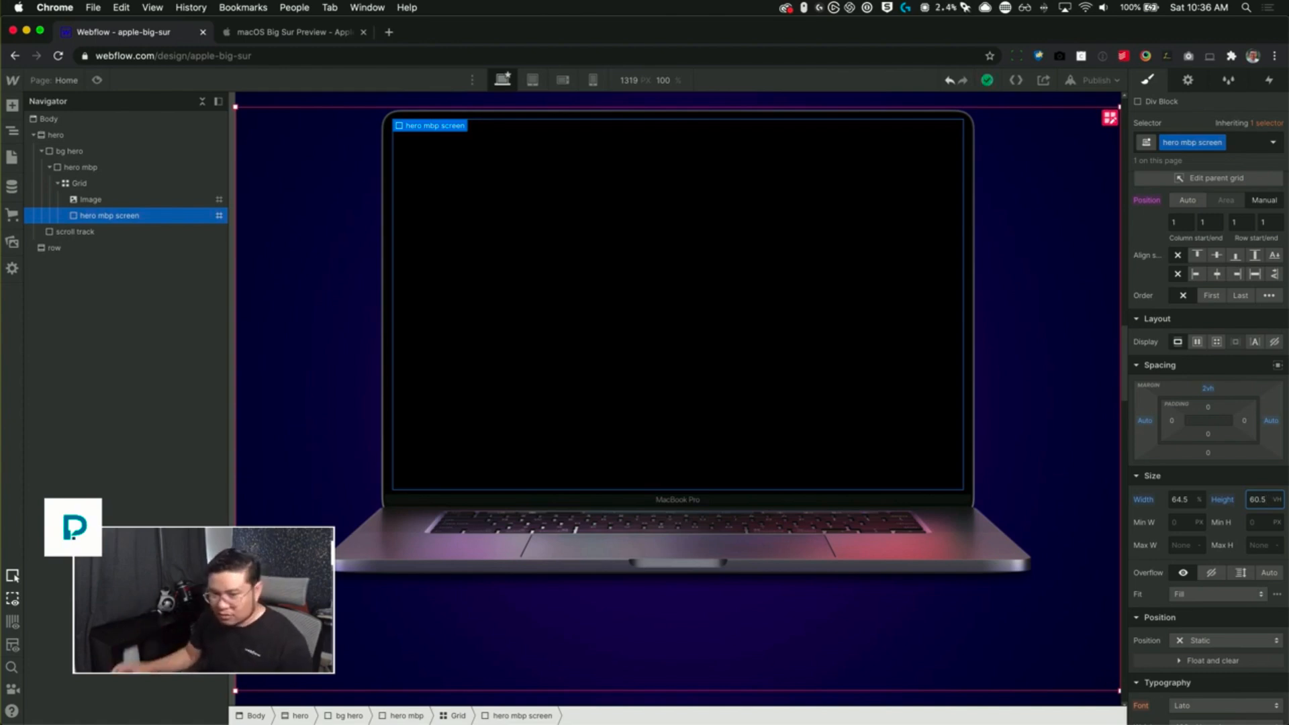
# - Make the hero mbp screen div a grid with a single column and a single row
pyautogui.click(1217, 342)
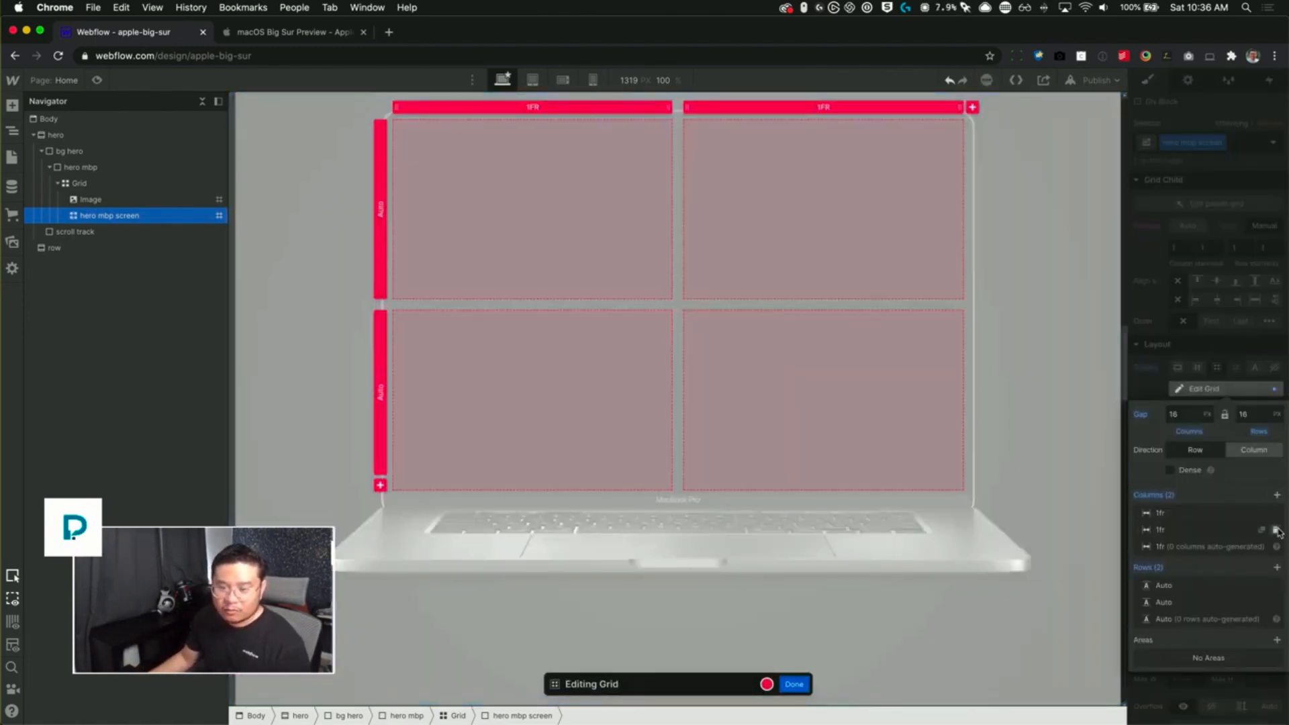
pyautogui.click(1275, 530)
pyautogui.click(1276, 585)
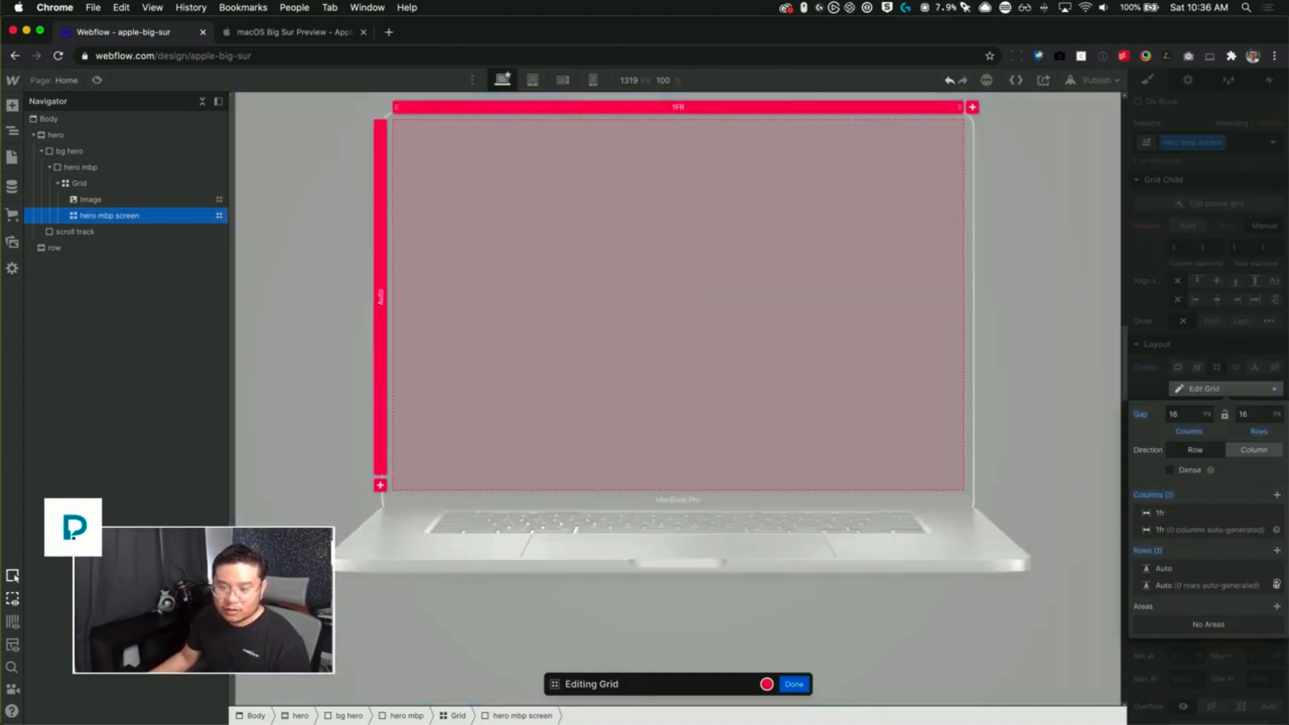
pyautogui.click(1220, 354)
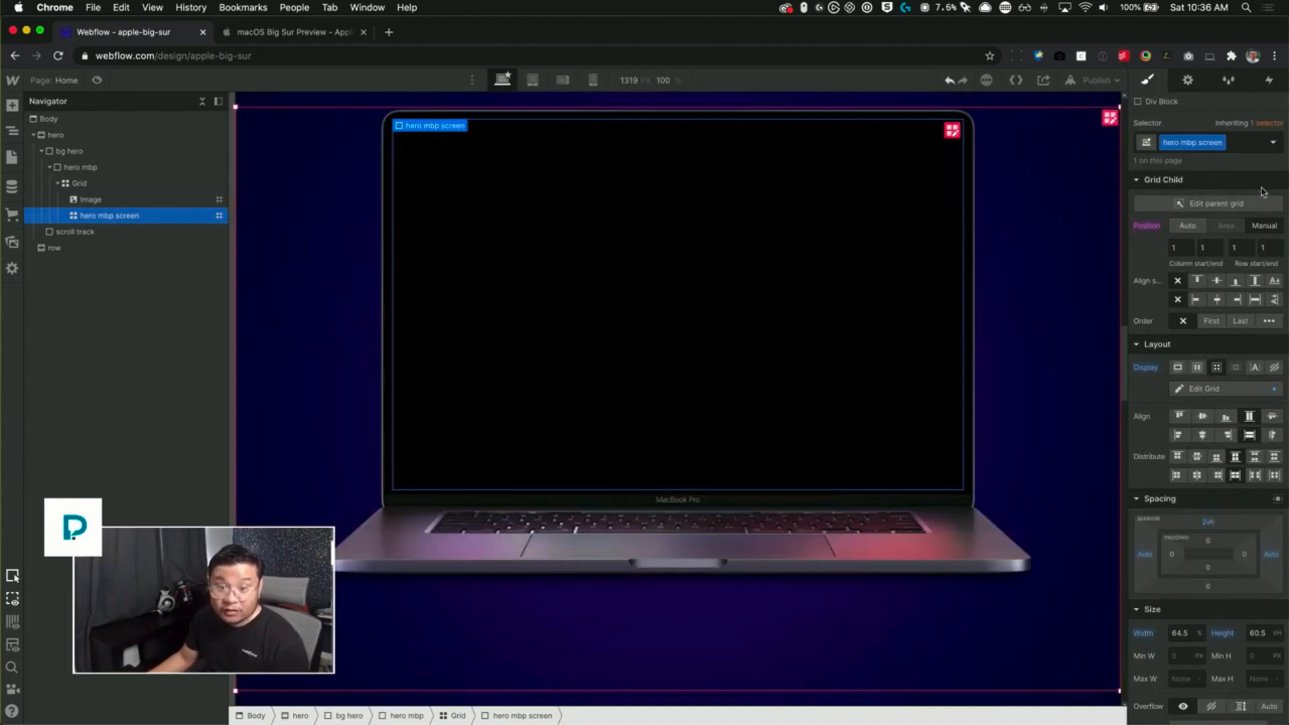
# - Place the hero_desktop wallpaper image from the site's assets inside the hero mbp screen grid
pyautogui.click(631, 282)
pyautogui.press('a')
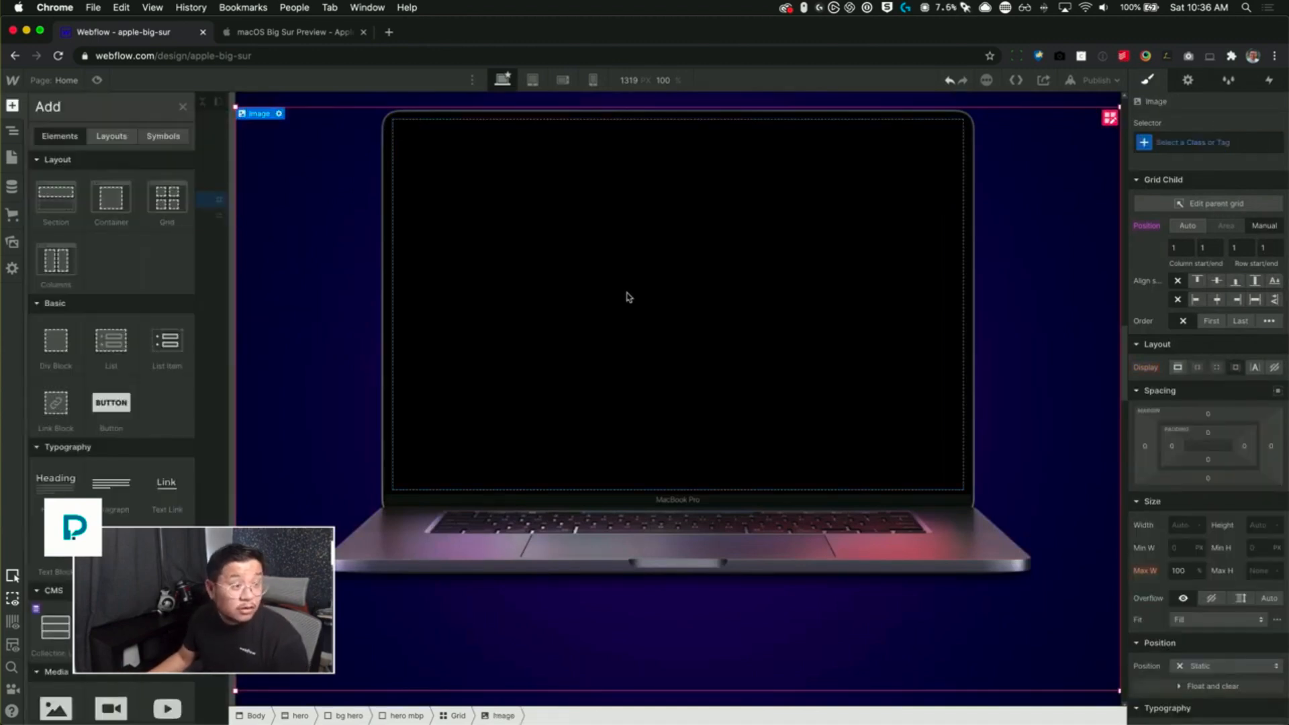
pyautogui.click(9, 249)
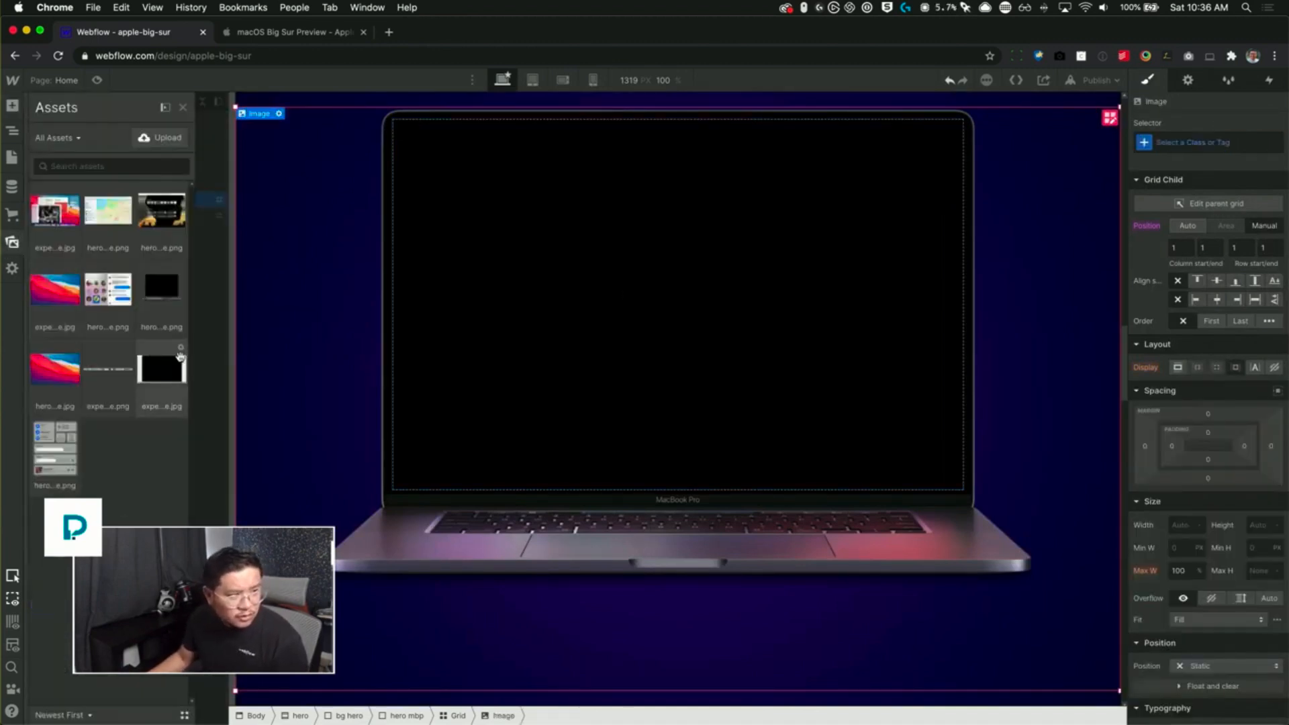
pyautogui.moveTo(53, 380); pyautogui.dragTo(145, 221)
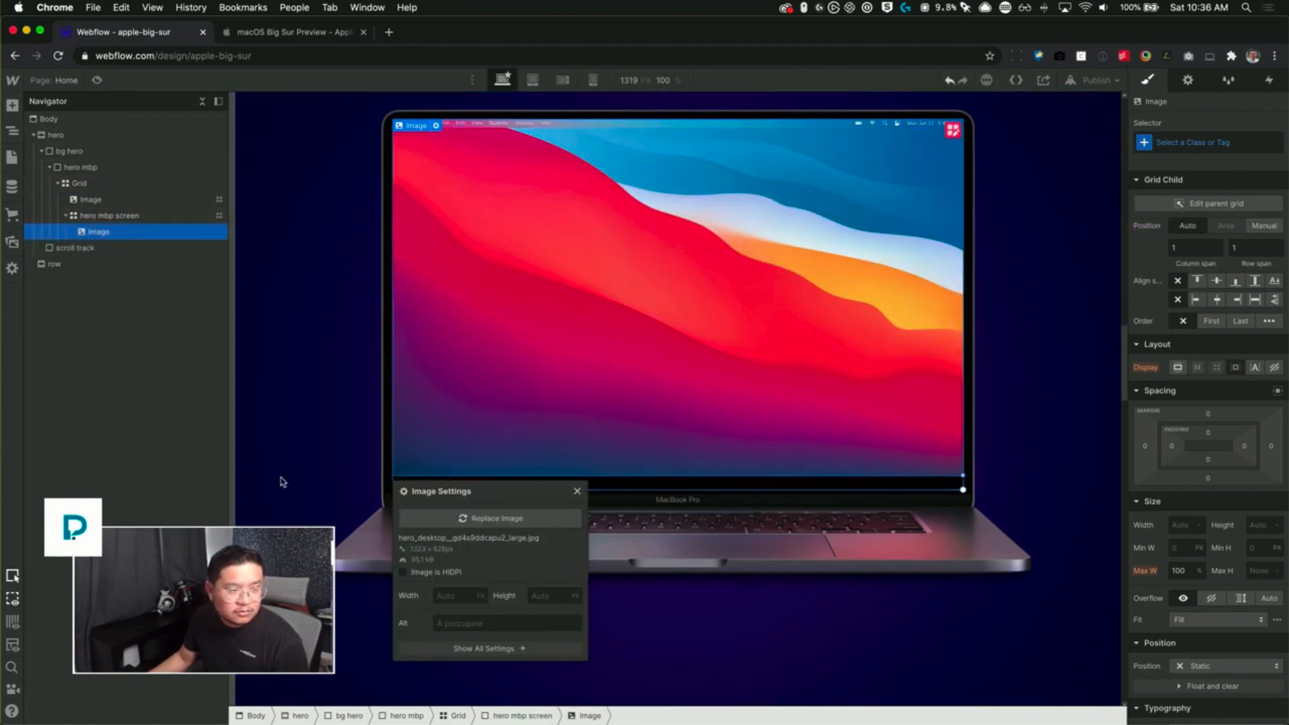
pyautogui.click(577, 491)
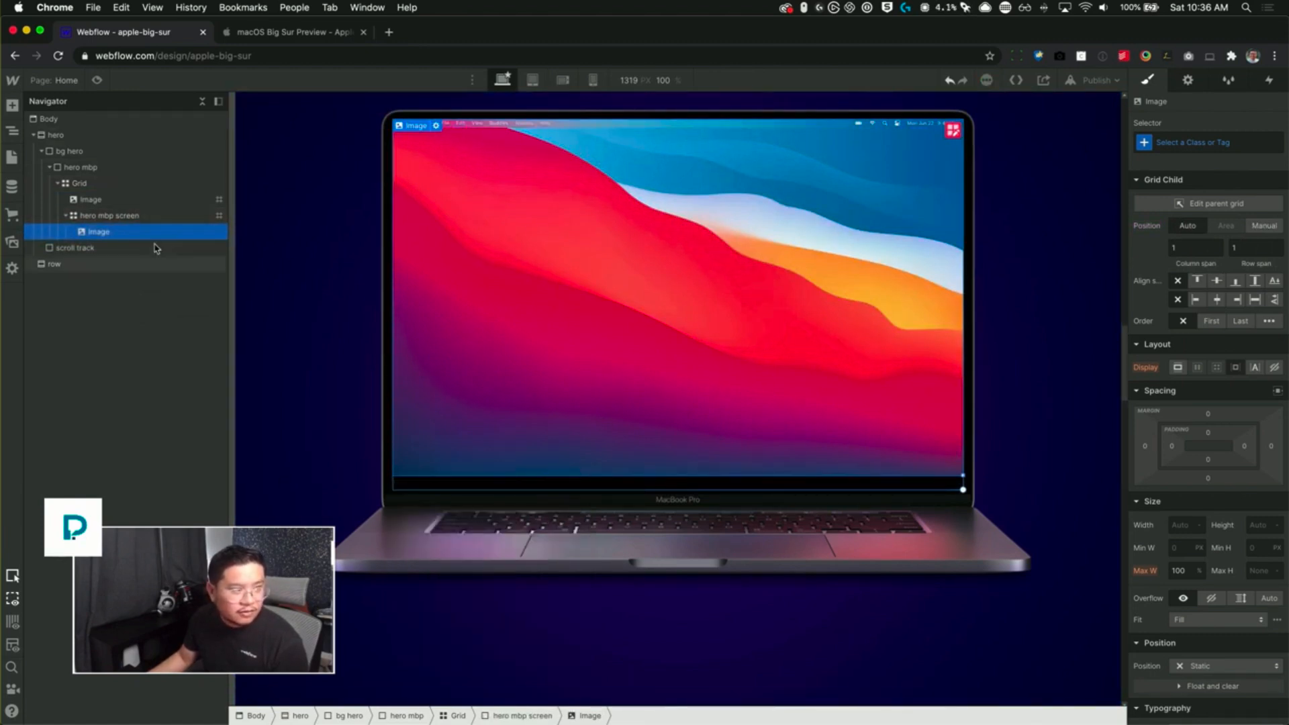
# - Adjust the hero mbp screen's width to 64% so the wallpaper fits between the laptop's bezels
pyautogui.click(131, 217)
pyautogui.click(1192, 643)
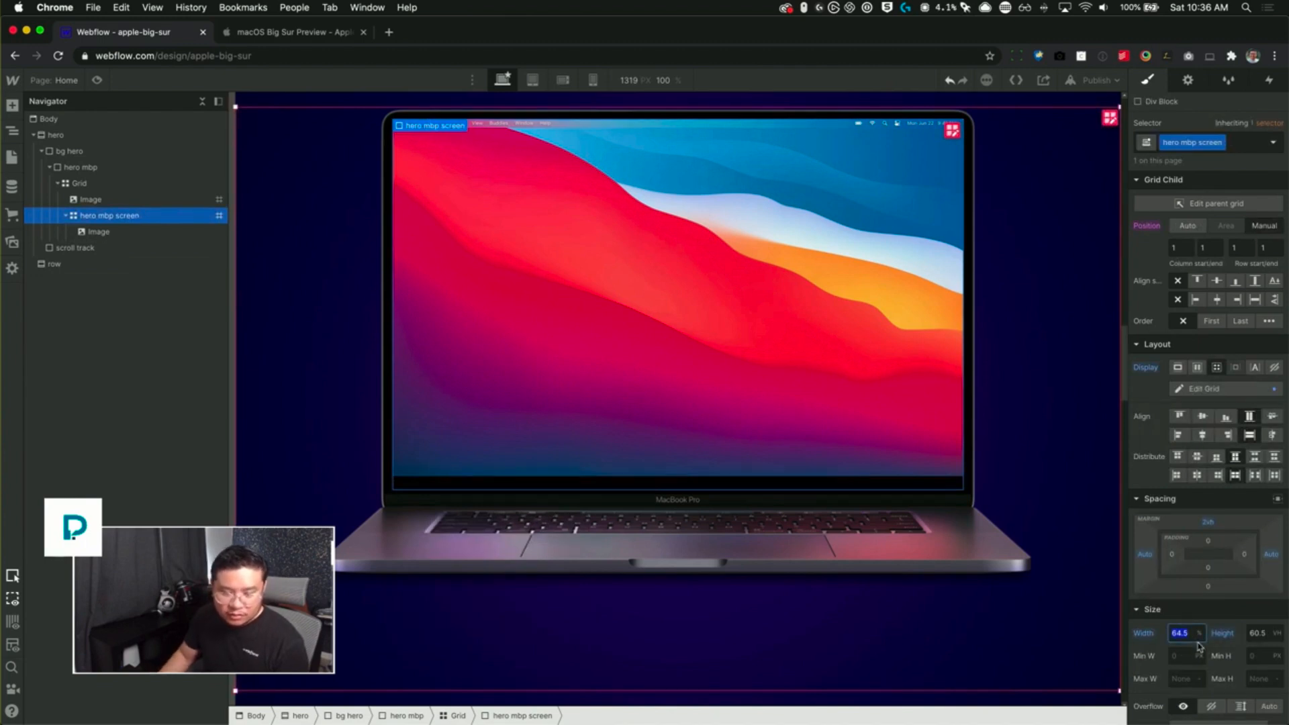
pyautogui.write('63')
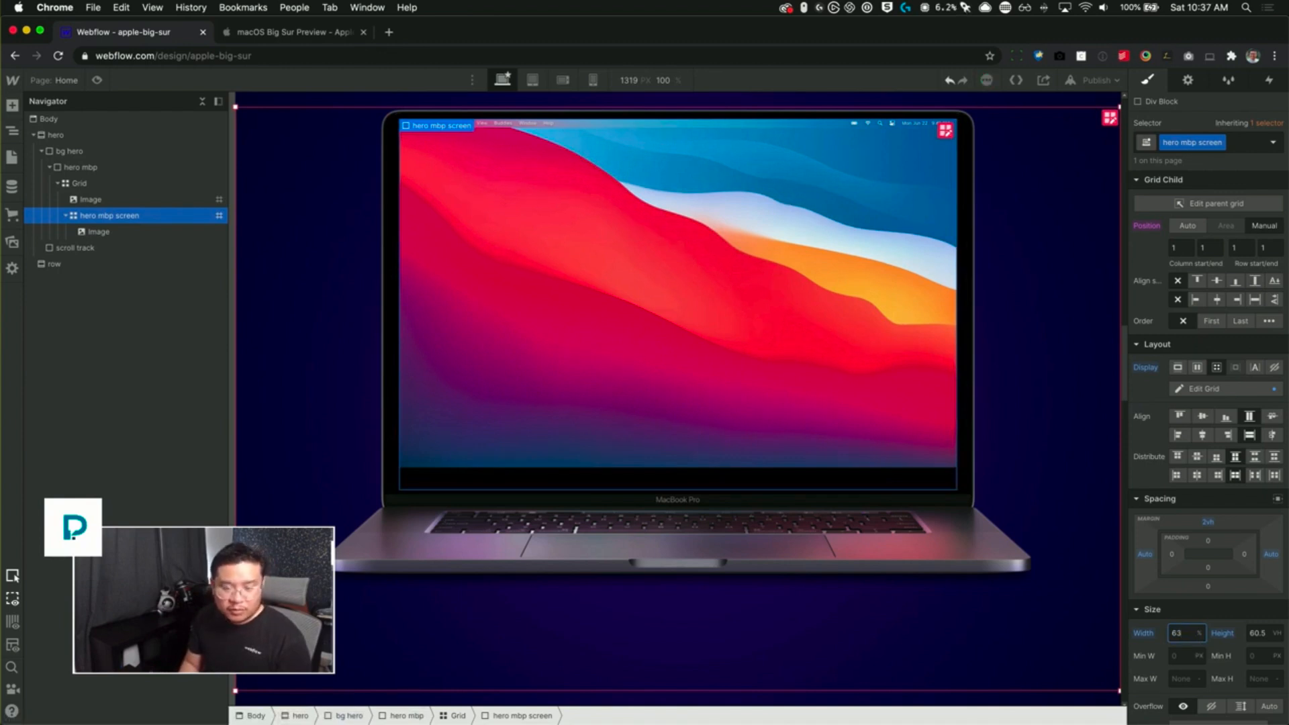
pyautogui.press('Return')
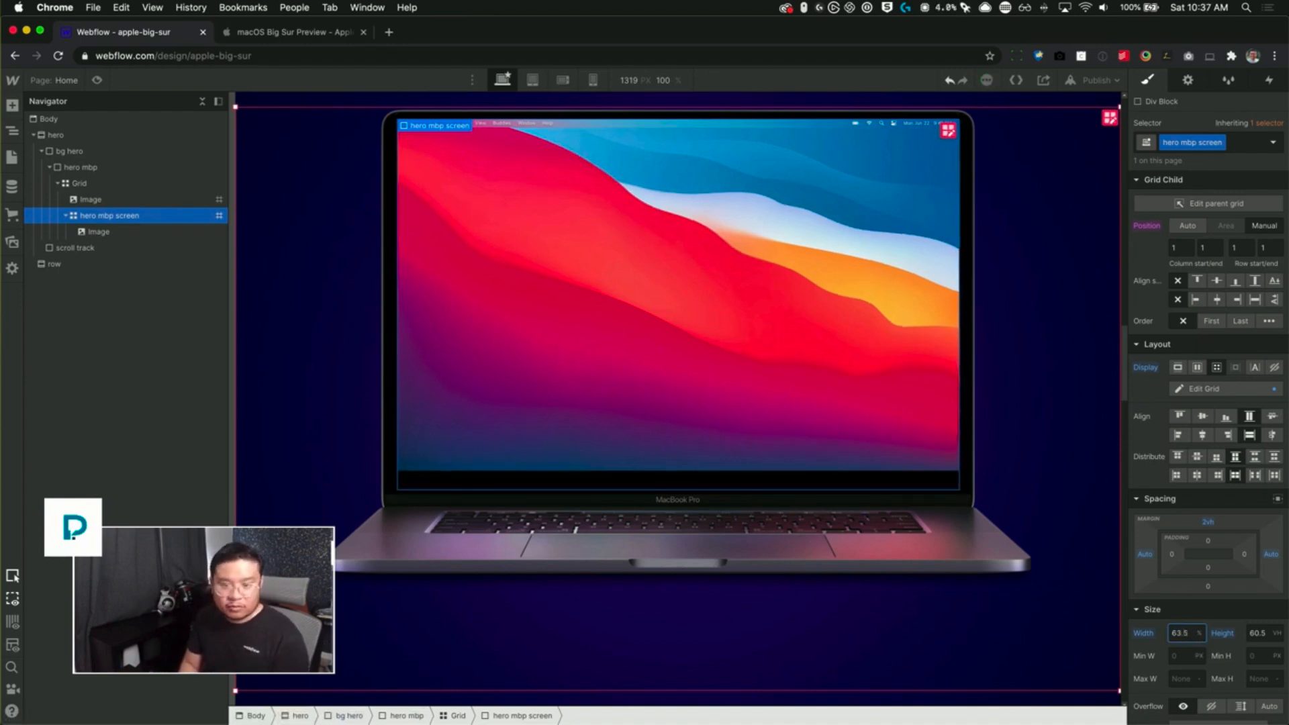
pyautogui.write('64')
pyautogui.press('Return')
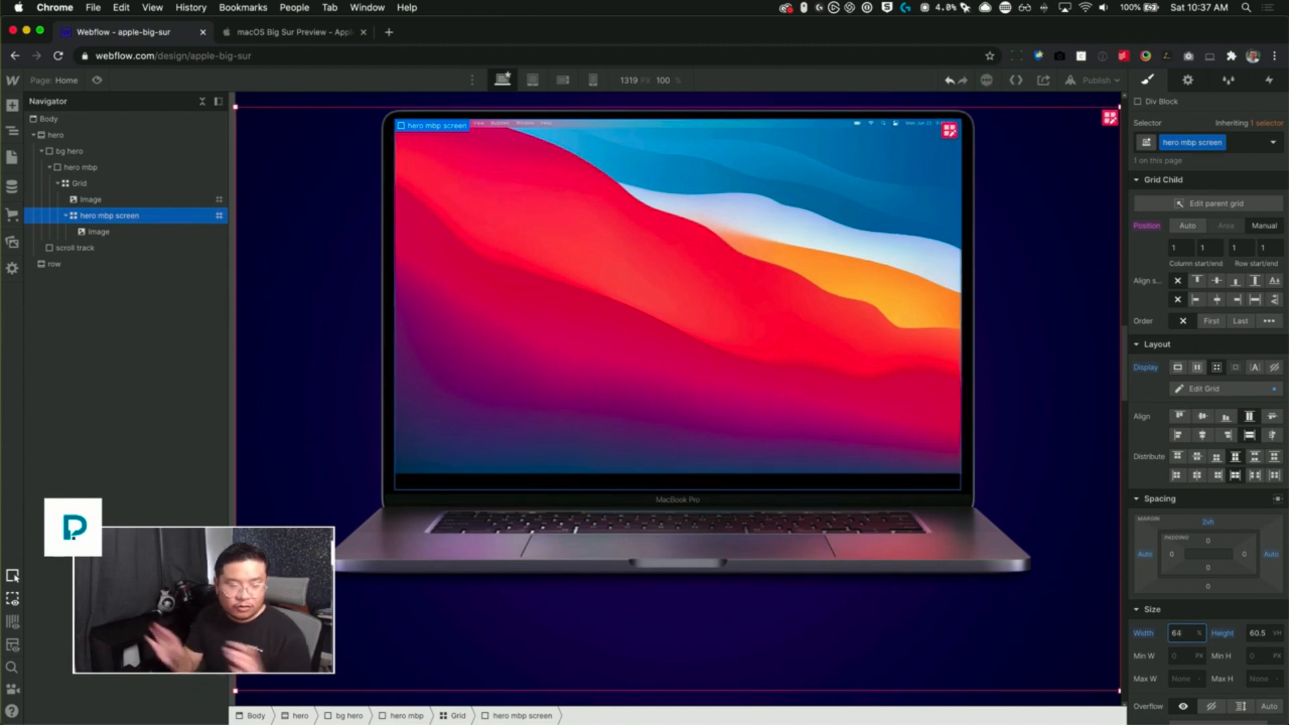
# - Set the hero mbp screen's top margin to 3vh
pyautogui.click(1206, 522)
pyautogui.write('3')
pyautogui.press('Return')
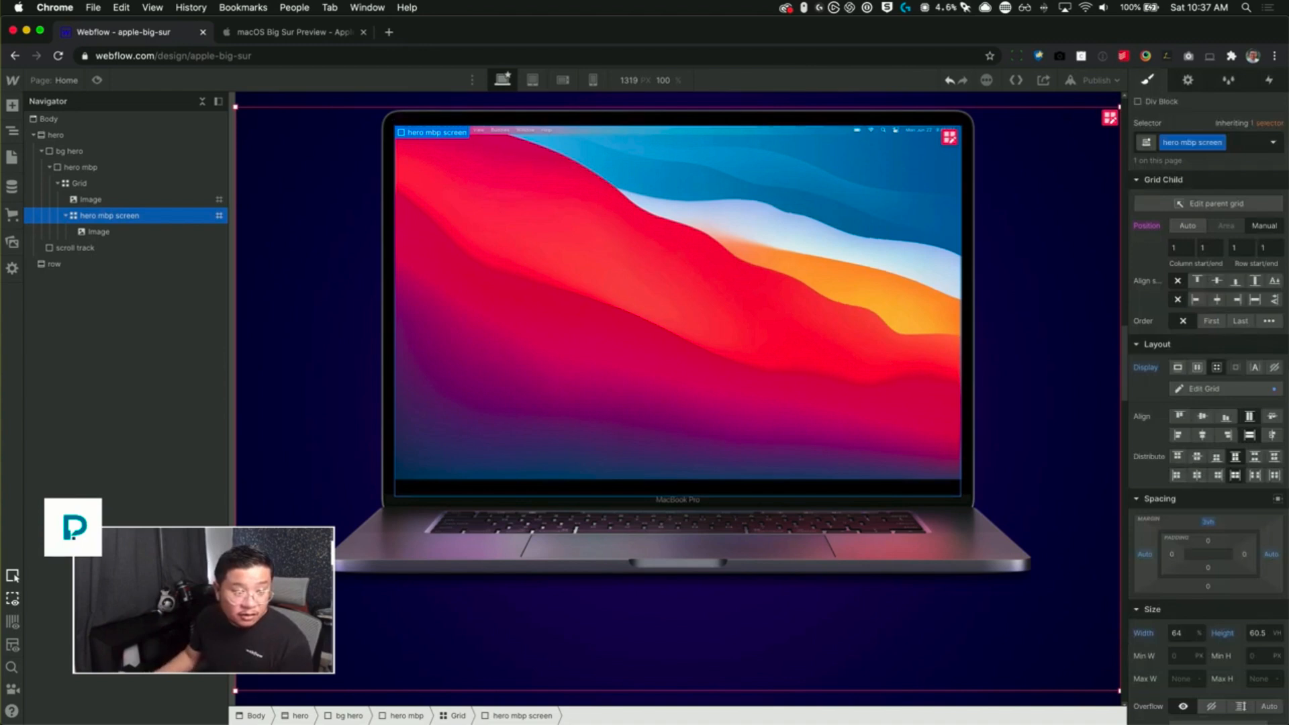
# - Set the hero mbp screen's height to 59.75vh
pyautogui.click(1255, 631)
pyautogui.write('59')
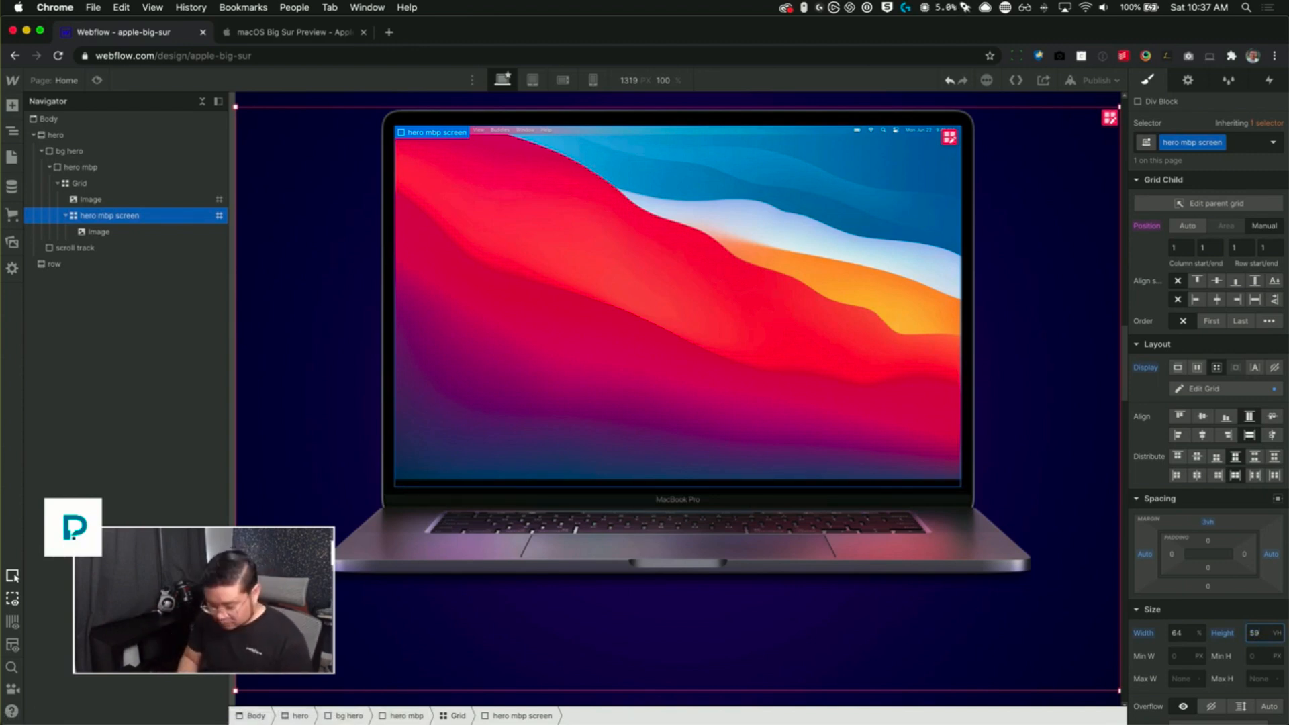
pyautogui.write('.5')
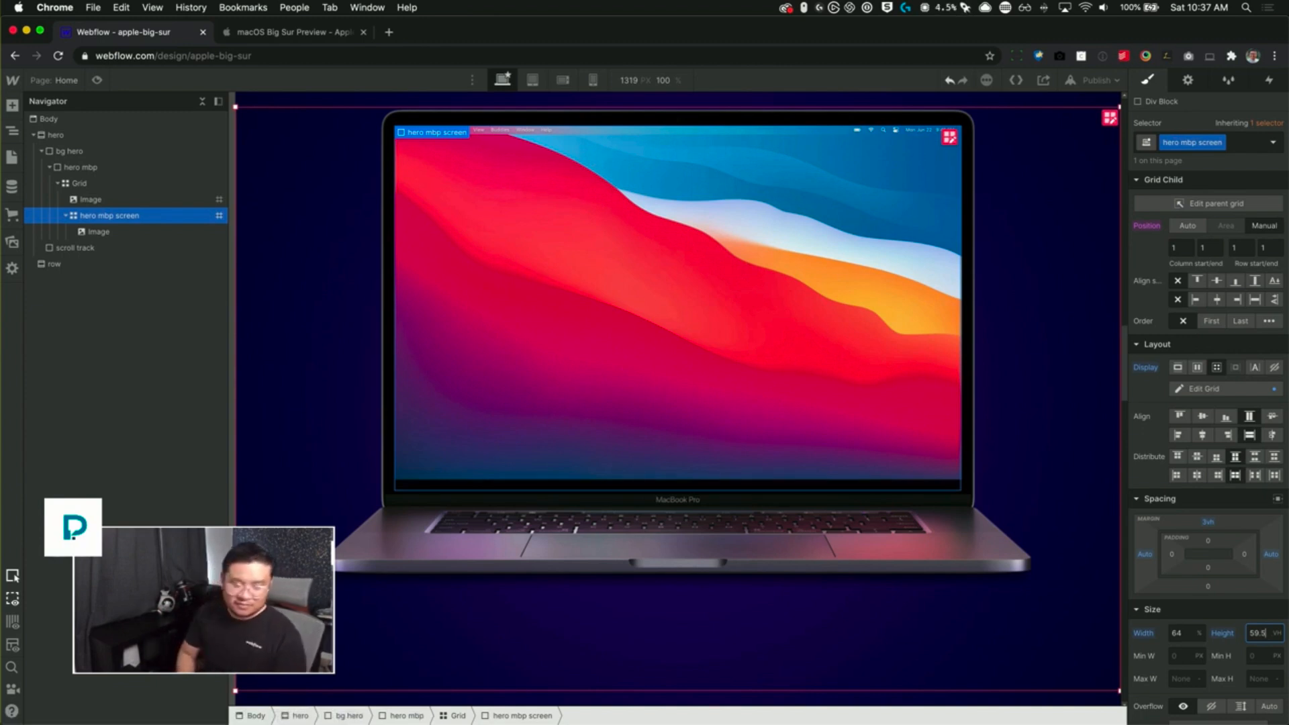
pyautogui.press('Return')
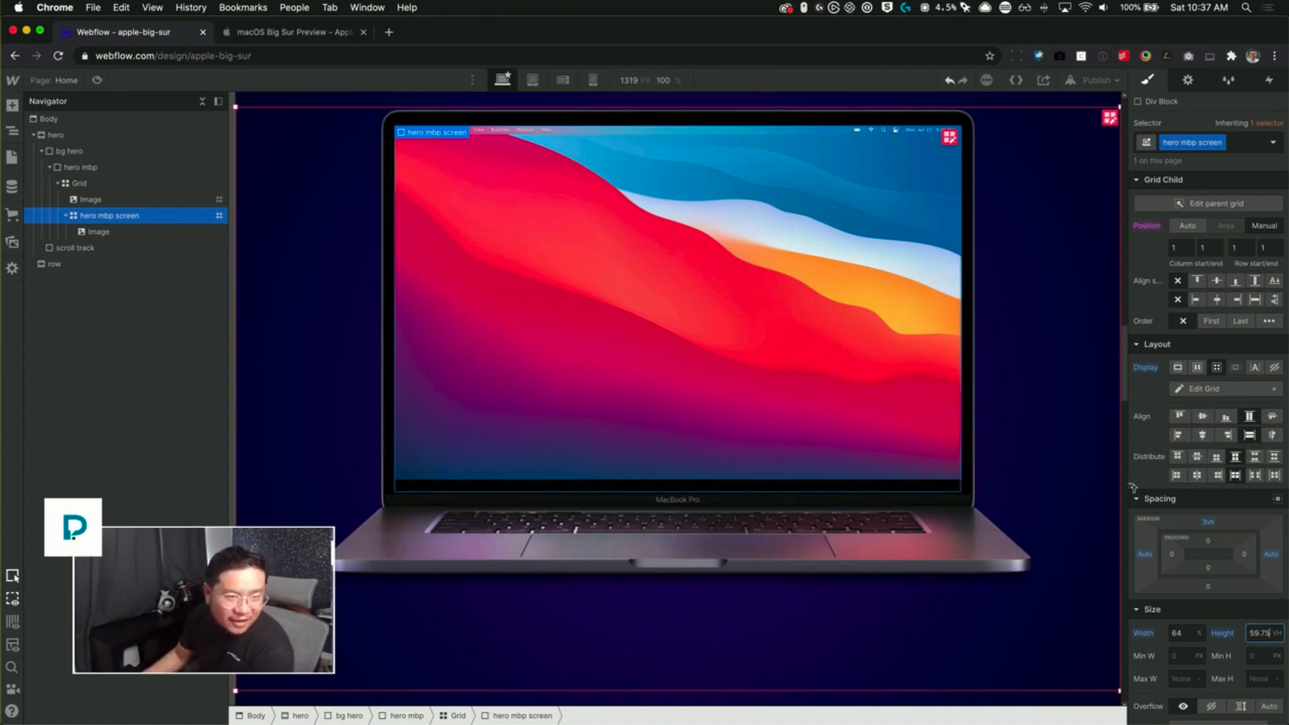
# - Switch the wallpaper image's grid child position to manual
pyautogui.click(668, 309)
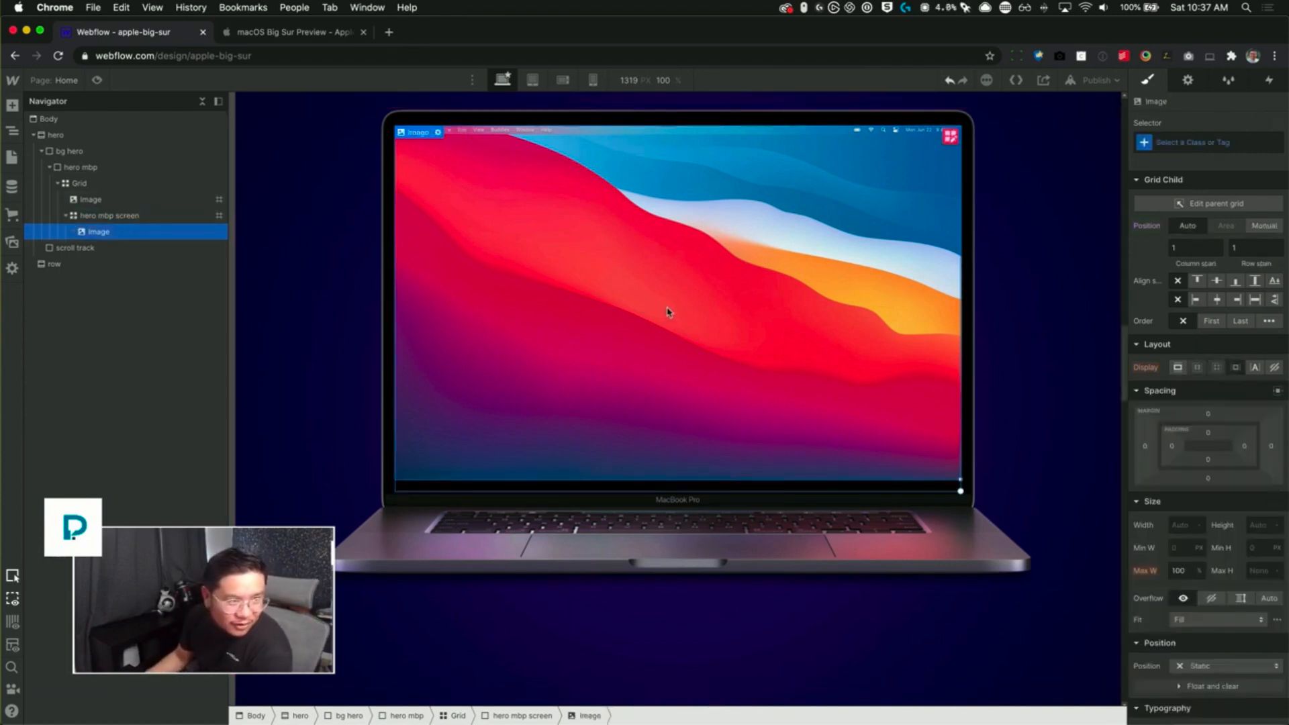
pyautogui.click(1261, 226)
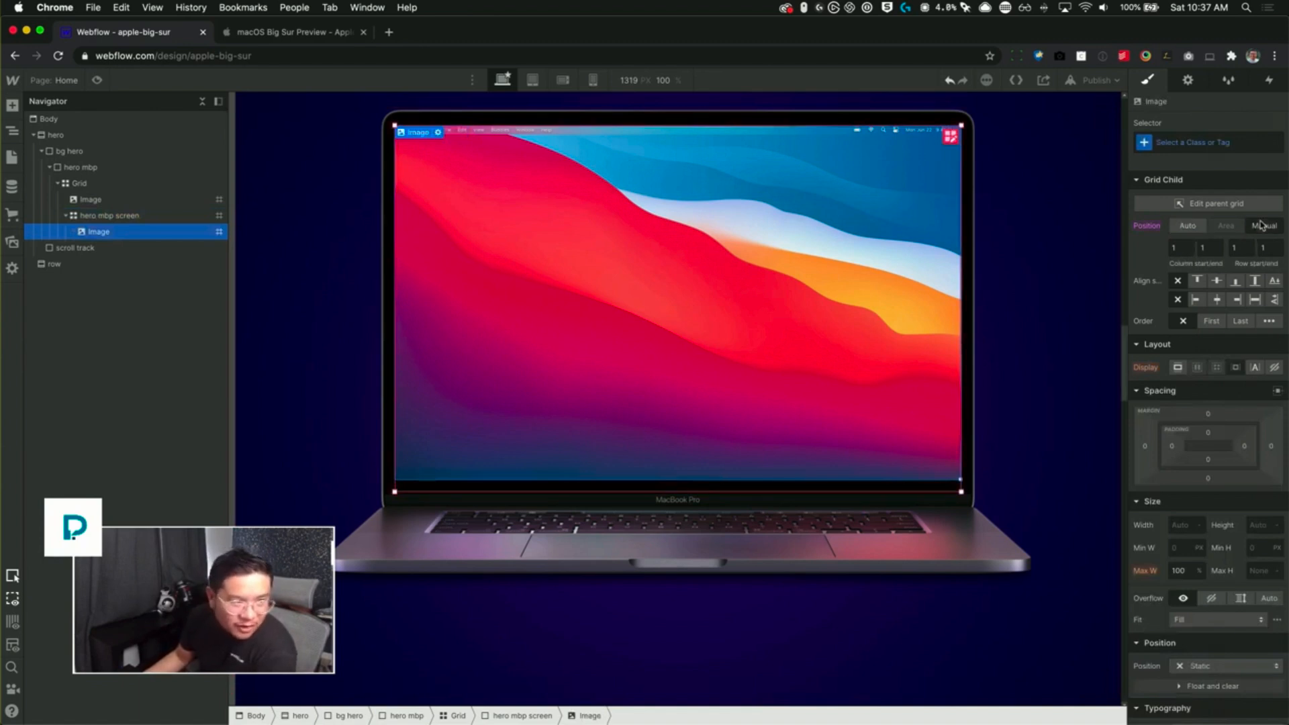
# - Review the opening scroll animation of the hero on Apple's macOS Big Sur page and return to the Webflow project
pyautogui.click(263, 38)
pyautogui.scroll(10, 715, 272)
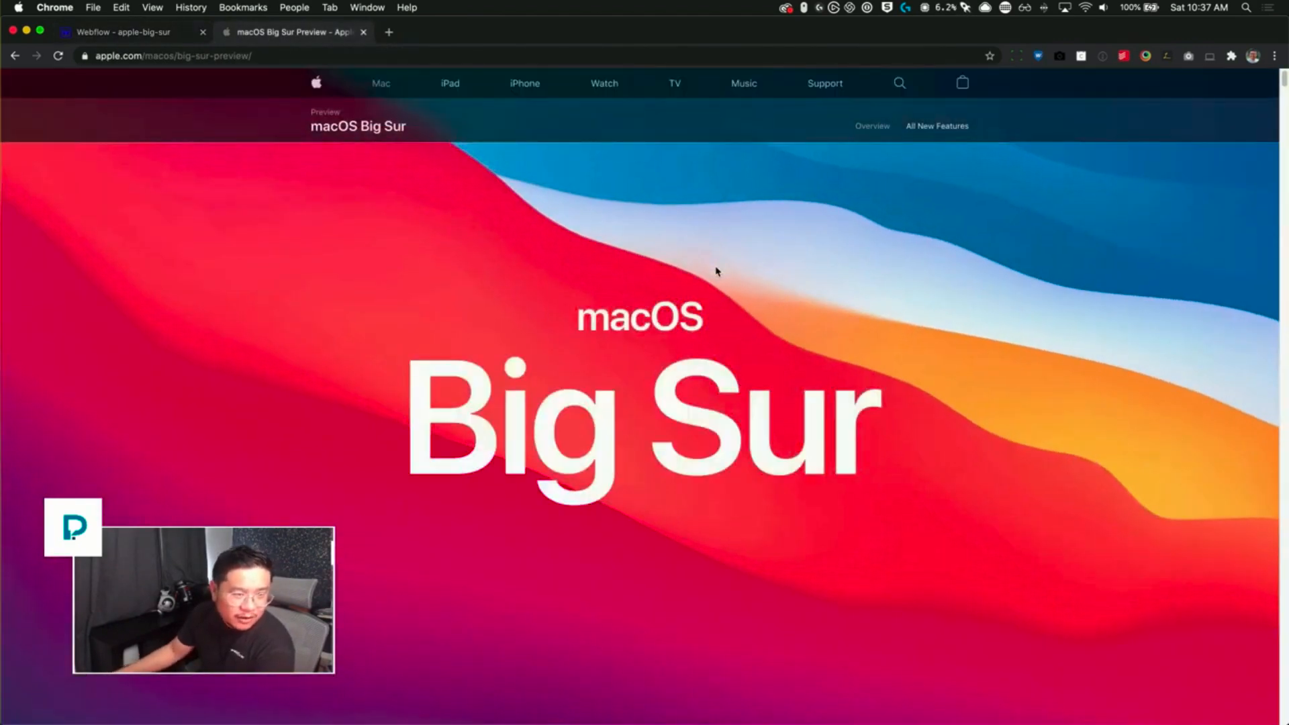
pyautogui.scroll(-3, 710, 245)
pyautogui.scroll(3, 710, 244)
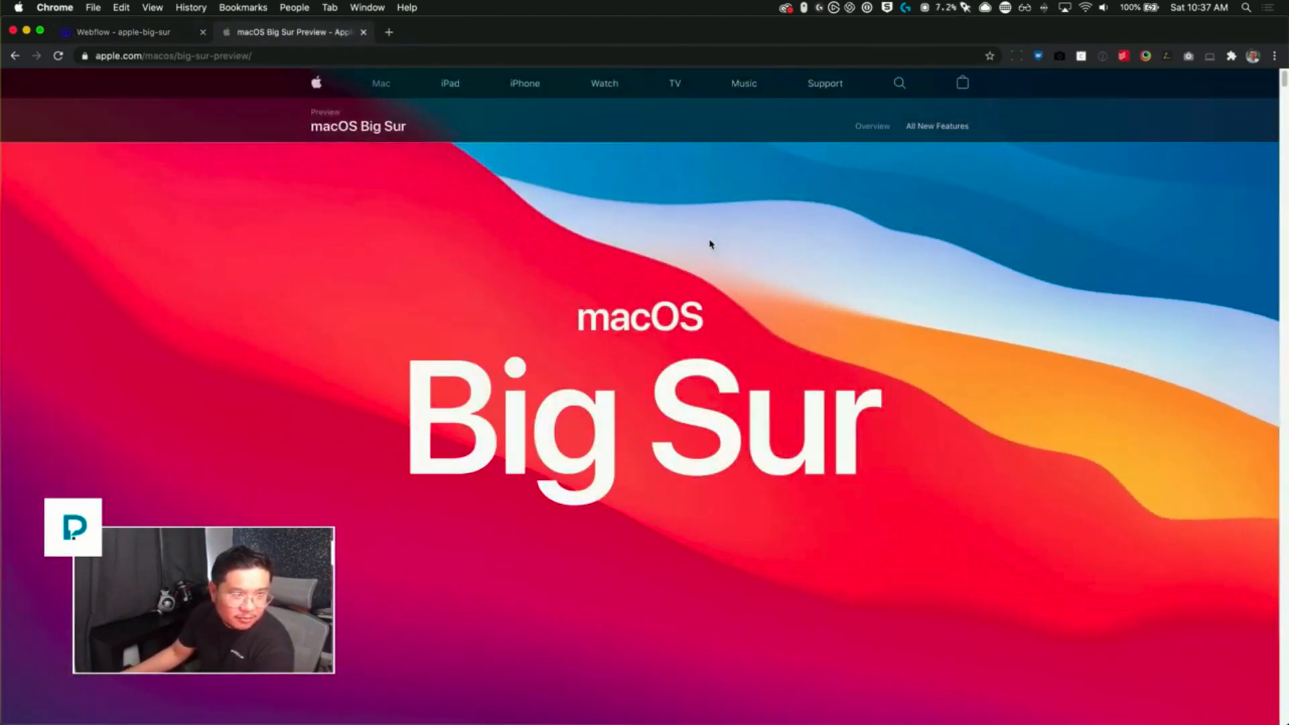
pyautogui.click(153, 32)
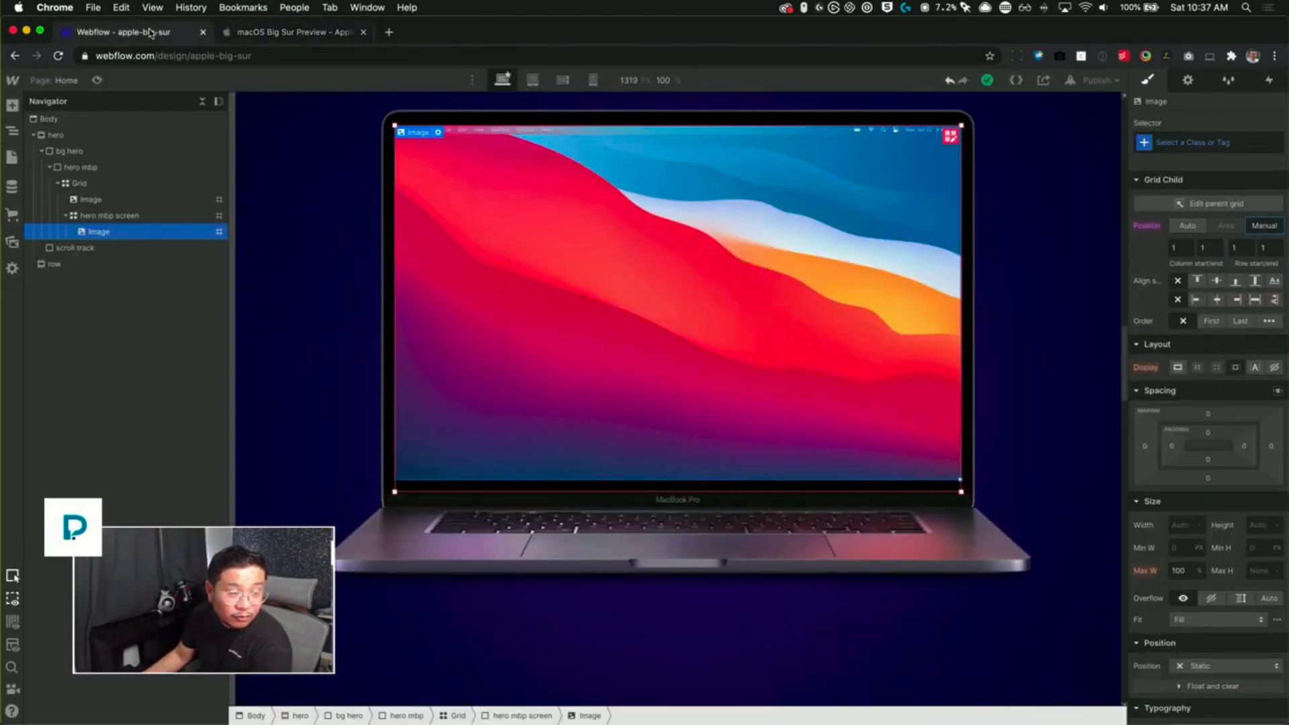
# - Try a scale transform of 3 horizontally and vertically on the hero mbp div, and remove it again
pyautogui.click(127, 168)
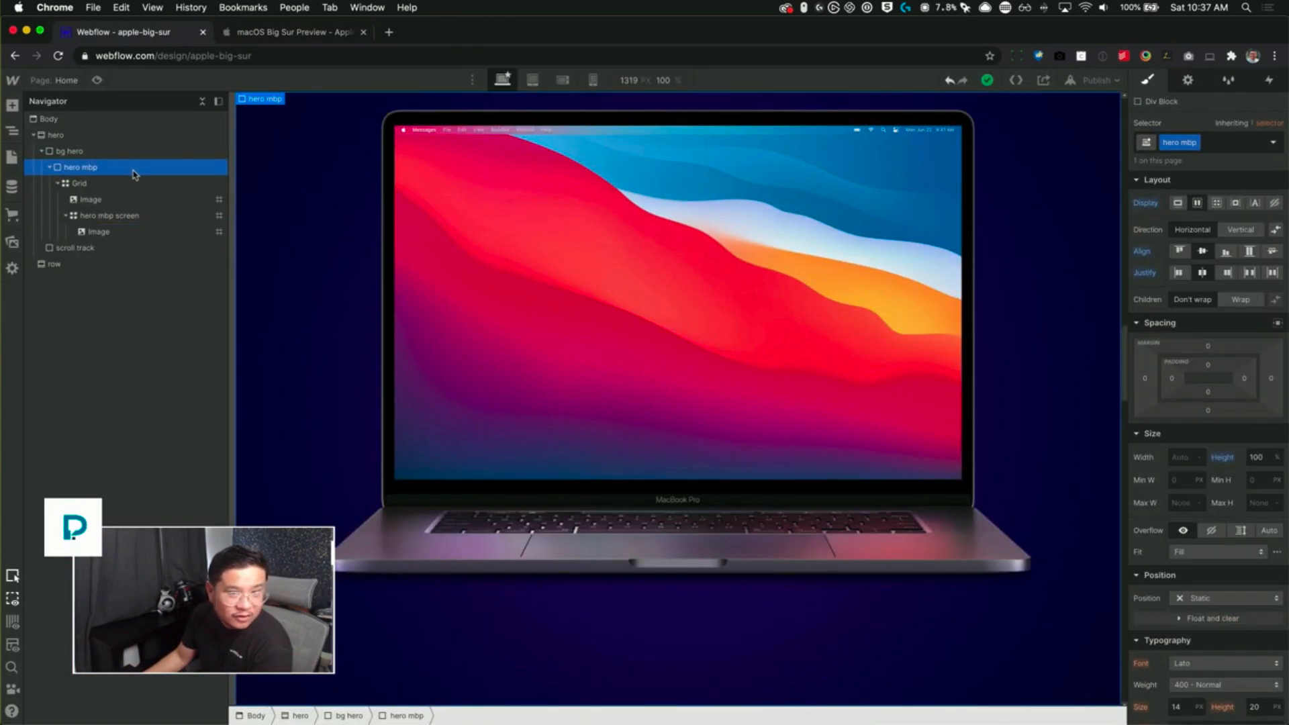
pyautogui.scroll(-10, 1257, 458)
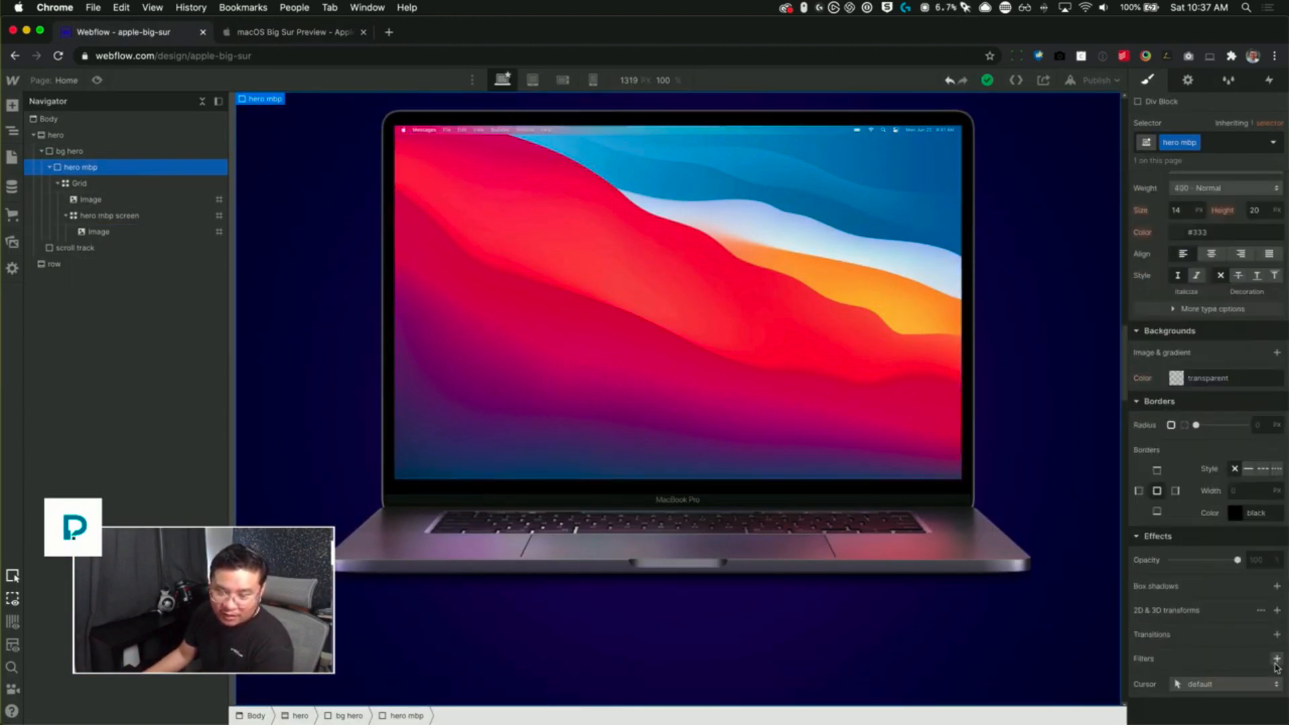
pyautogui.click(1277, 610)
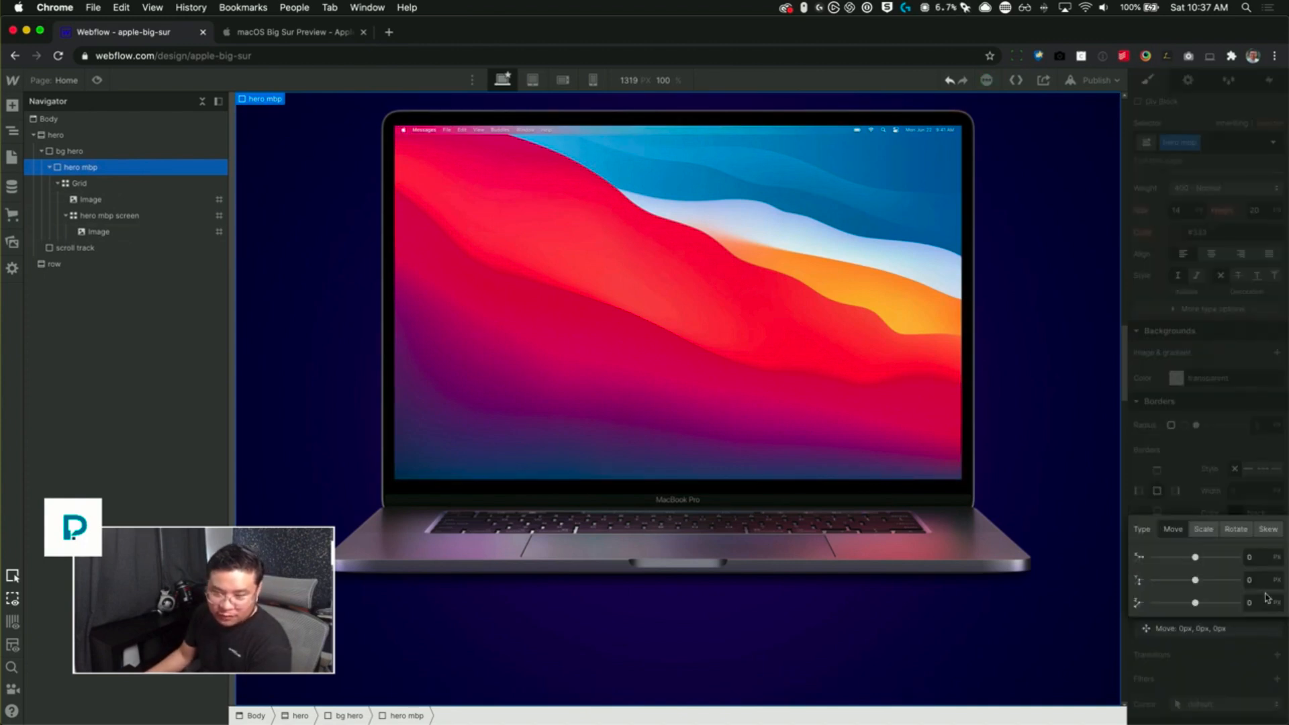
pyautogui.click(1204, 529)
pyautogui.moveTo(1195, 557); pyautogui.dragTo(1256, 555)
pyautogui.click(1253, 557)
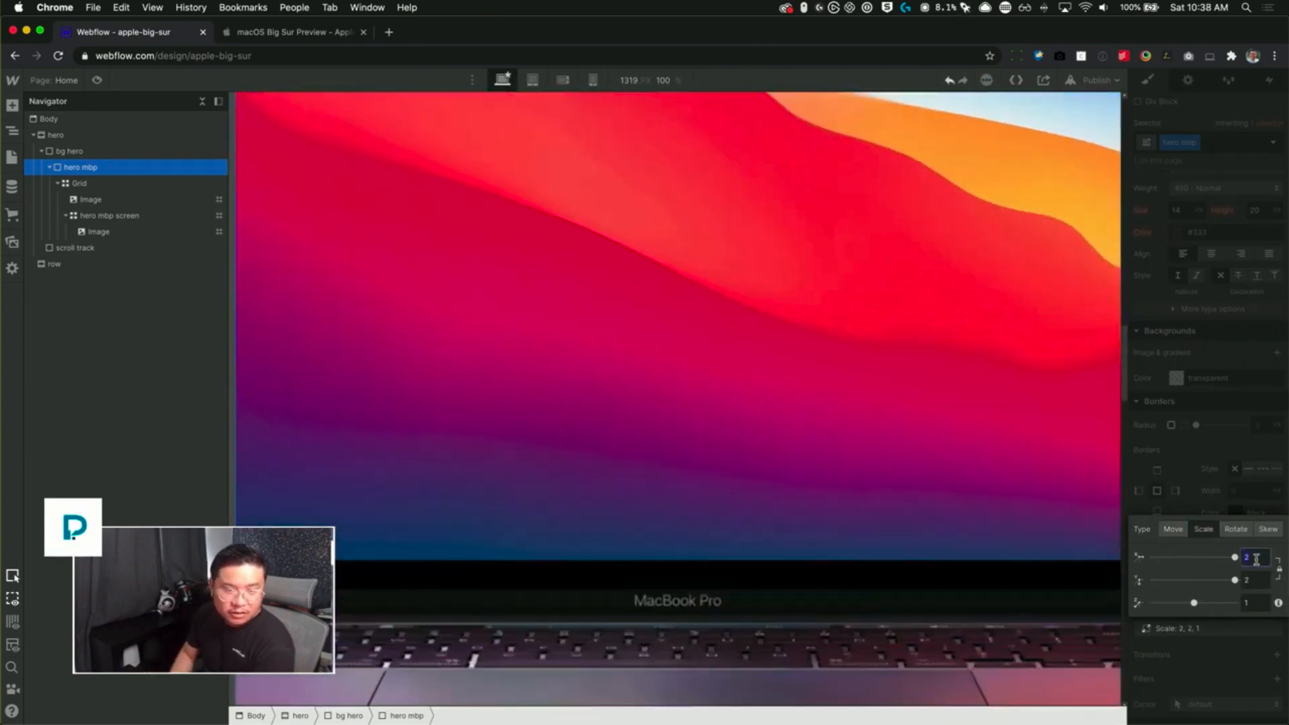
pyautogui.write('.3')
pyautogui.press('Up')
pyautogui.press('Up')
pyautogui.press('Up')
pyautogui.press('Up')
pyautogui.press('Up')
pyautogui.press('Up')
pyautogui.press('Up')
pyautogui.press('Up')
pyautogui.press('Up')
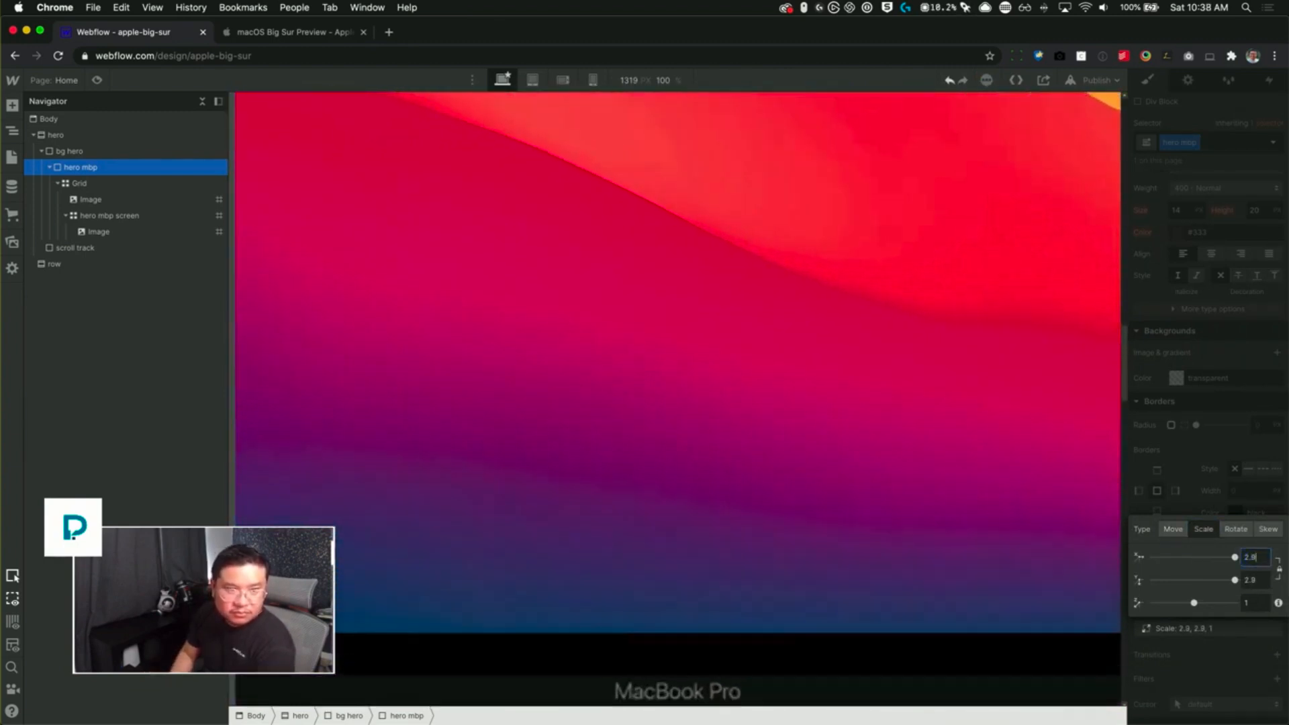
pyautogui.press('Down')
pyautogui.press('Down')
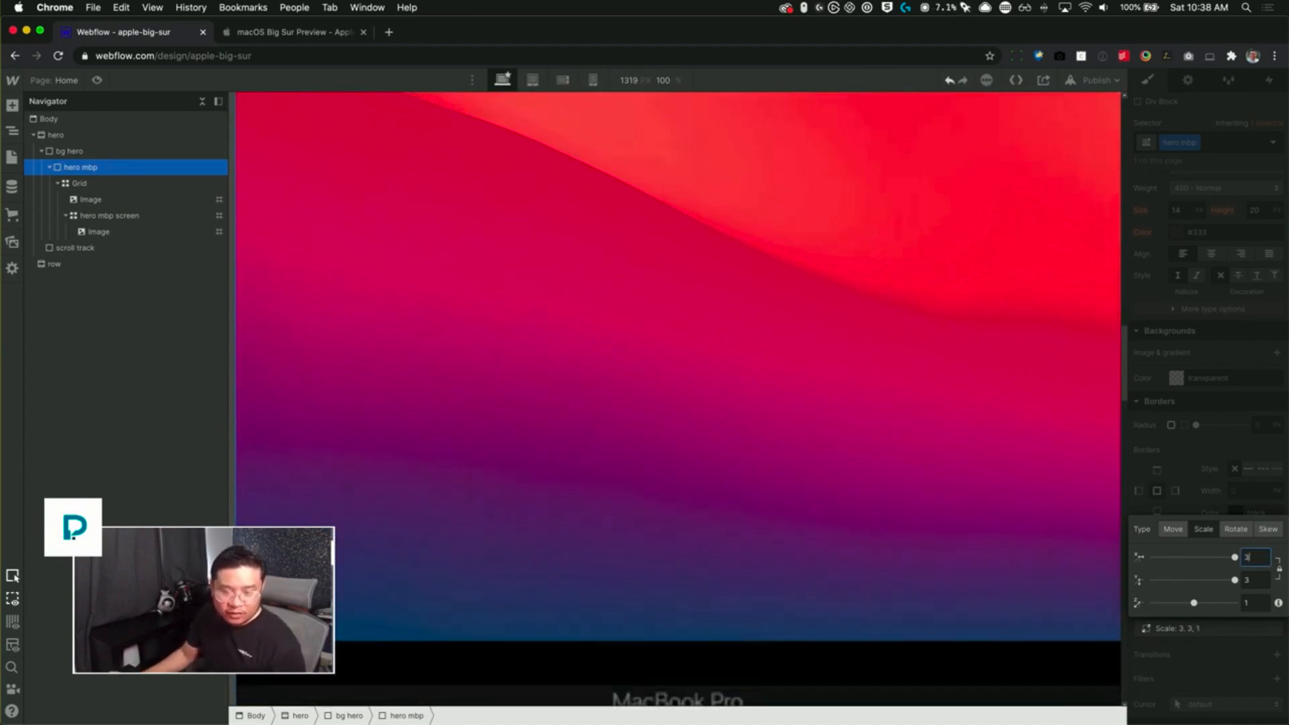
pyautogui.click(1181, 463)
pyautogui.keyDown('alt'); pyautogui.click(1166, 610); pyautogui.keyUp('alt')
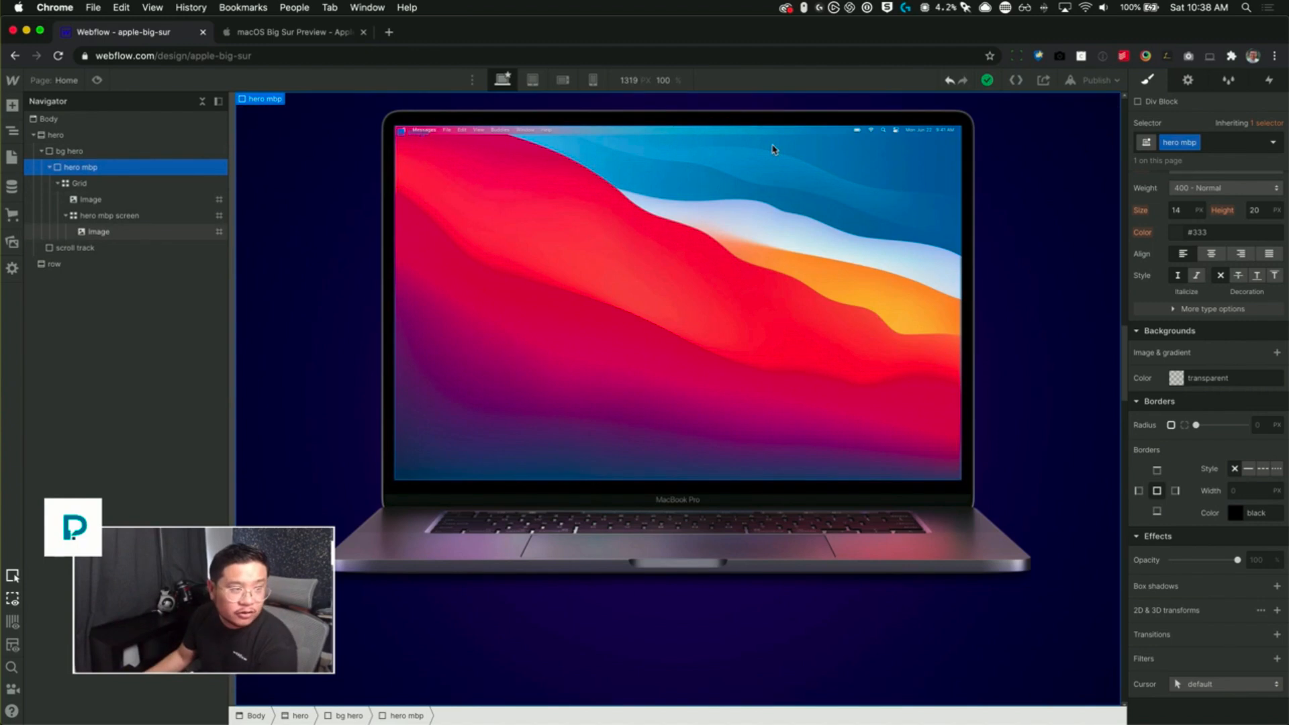
# - Add a While scrolling in view trigger to the scroll track that plays a scroll animation, and create a new animation for it
pyautogui.click(1268, 80)
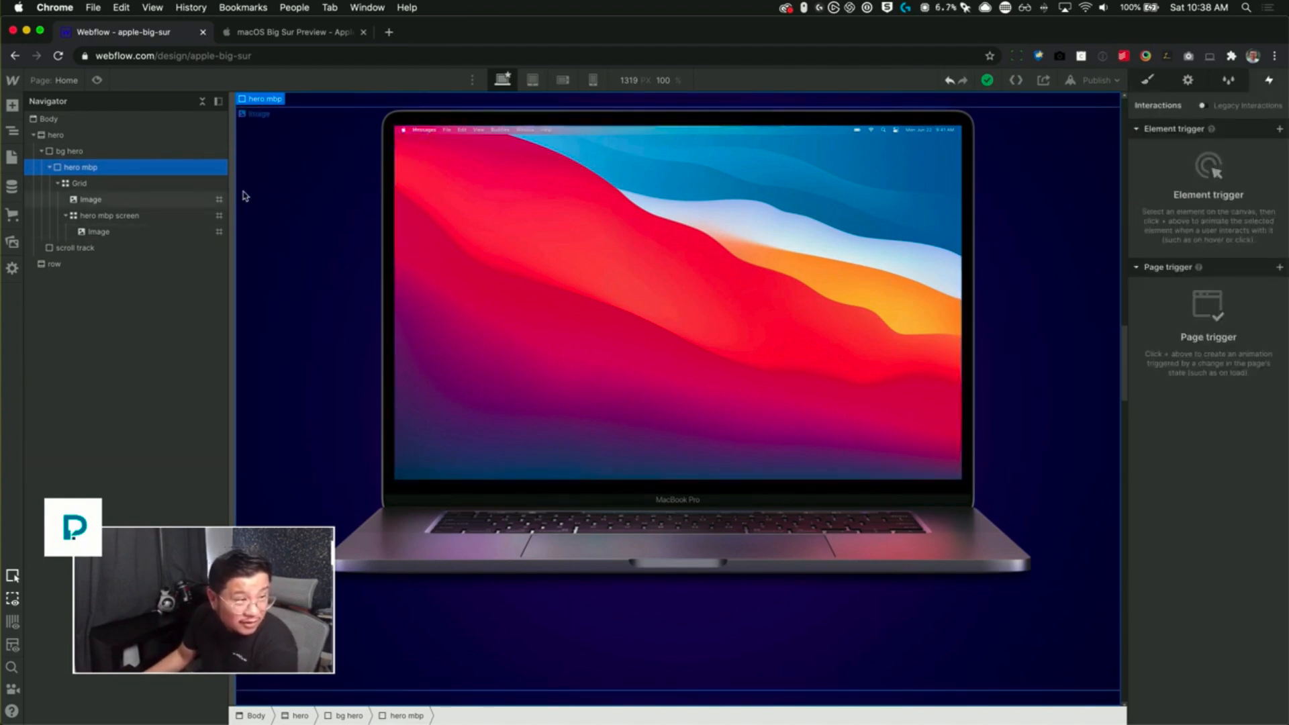
pyautogui.click(104, 249)
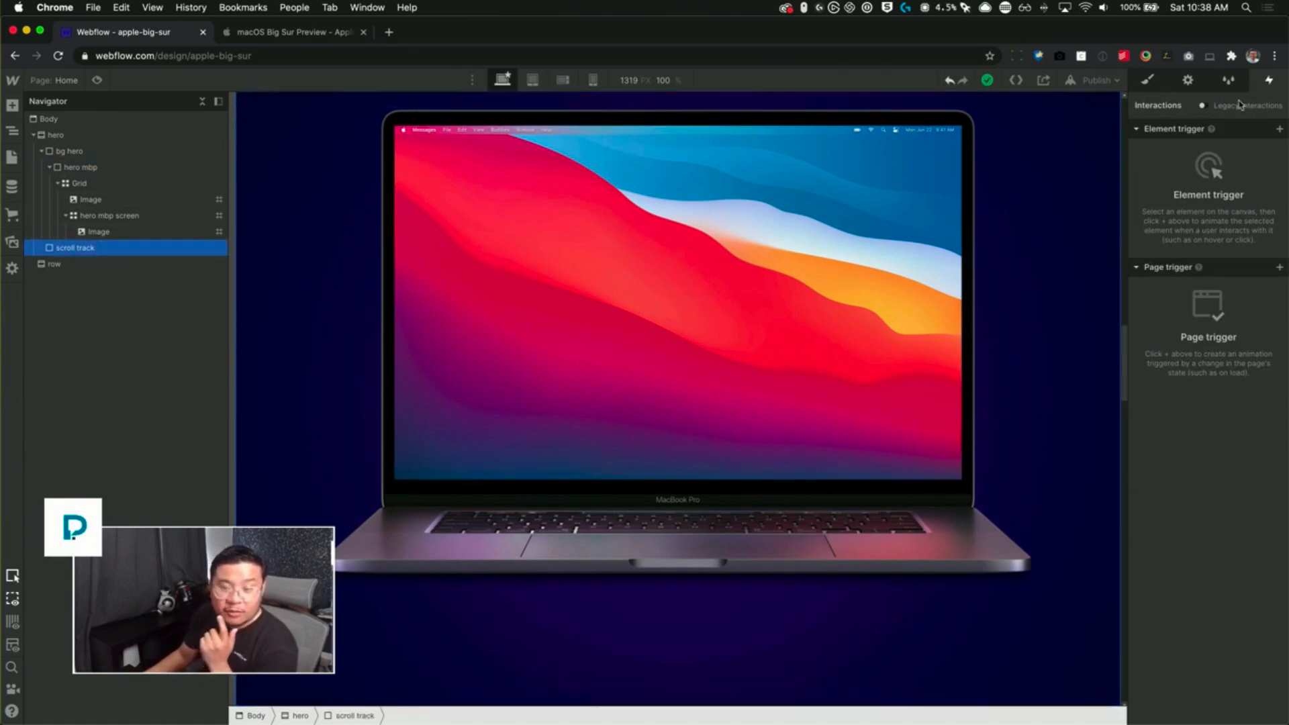
pyautogui.click(1280, 129)
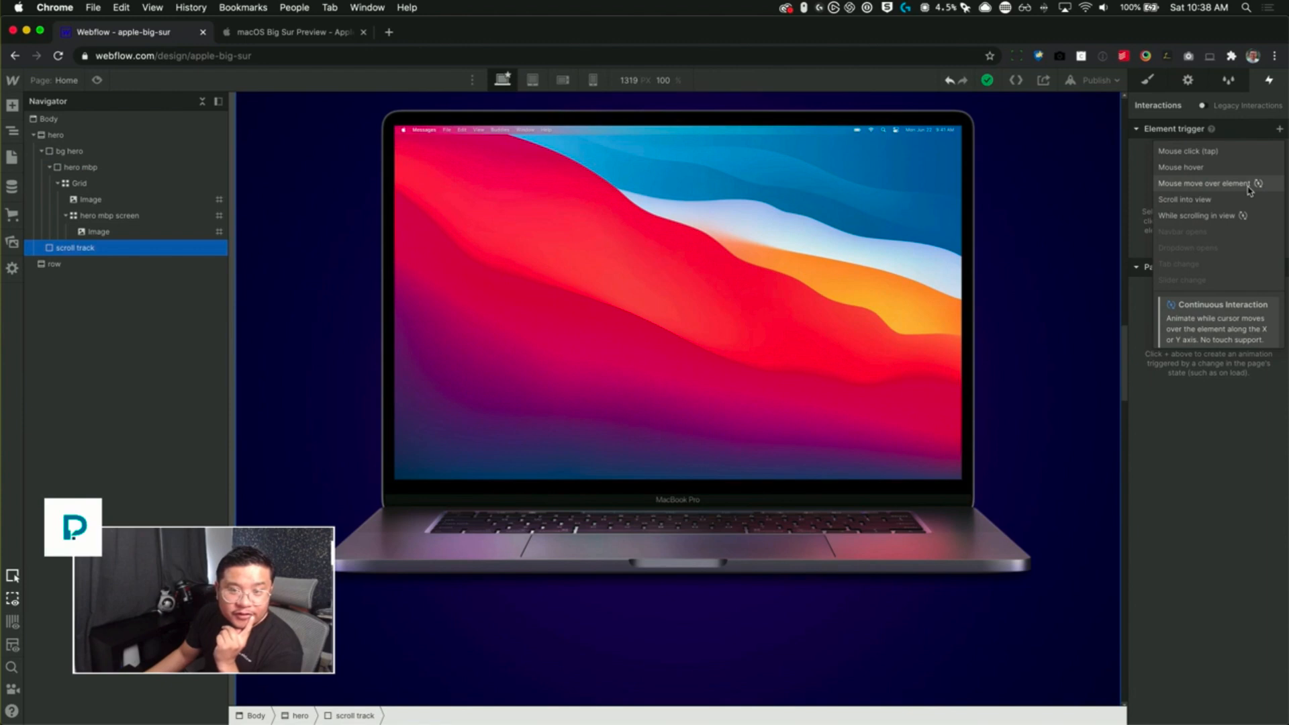
pyautogui.click(1243, 219)
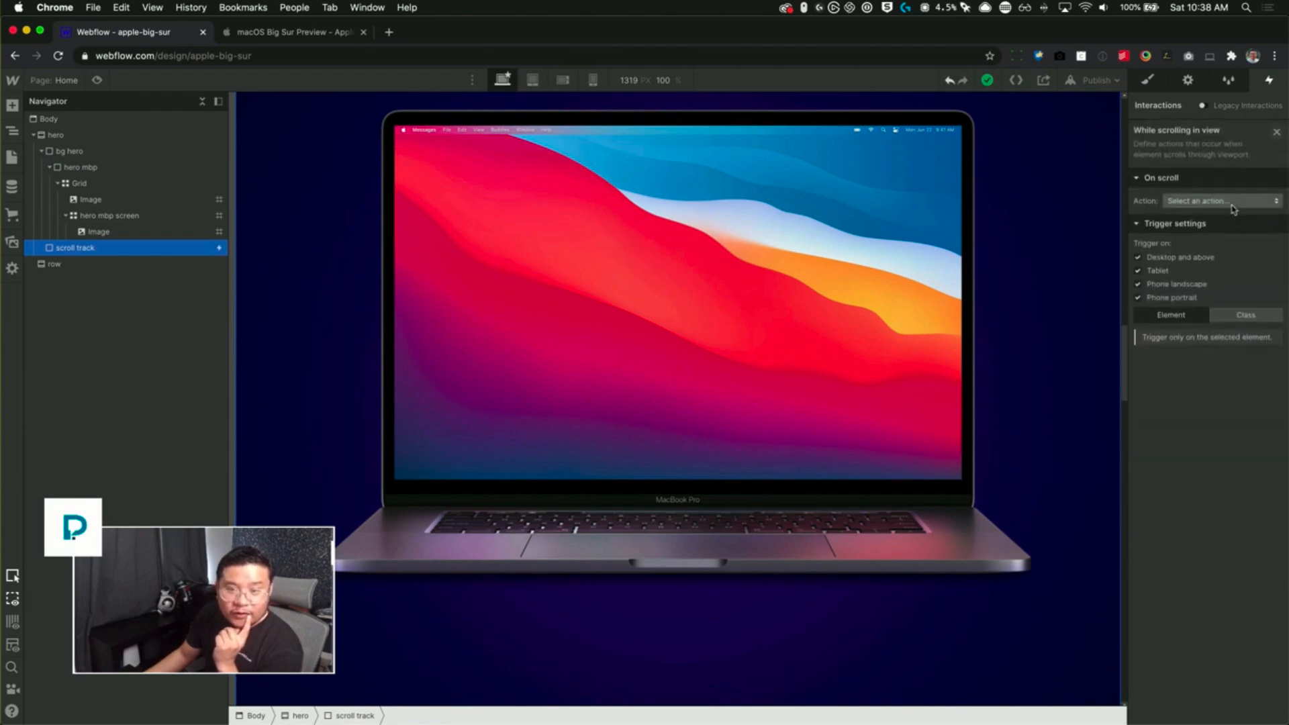
pyautogui.click(1219, 202)
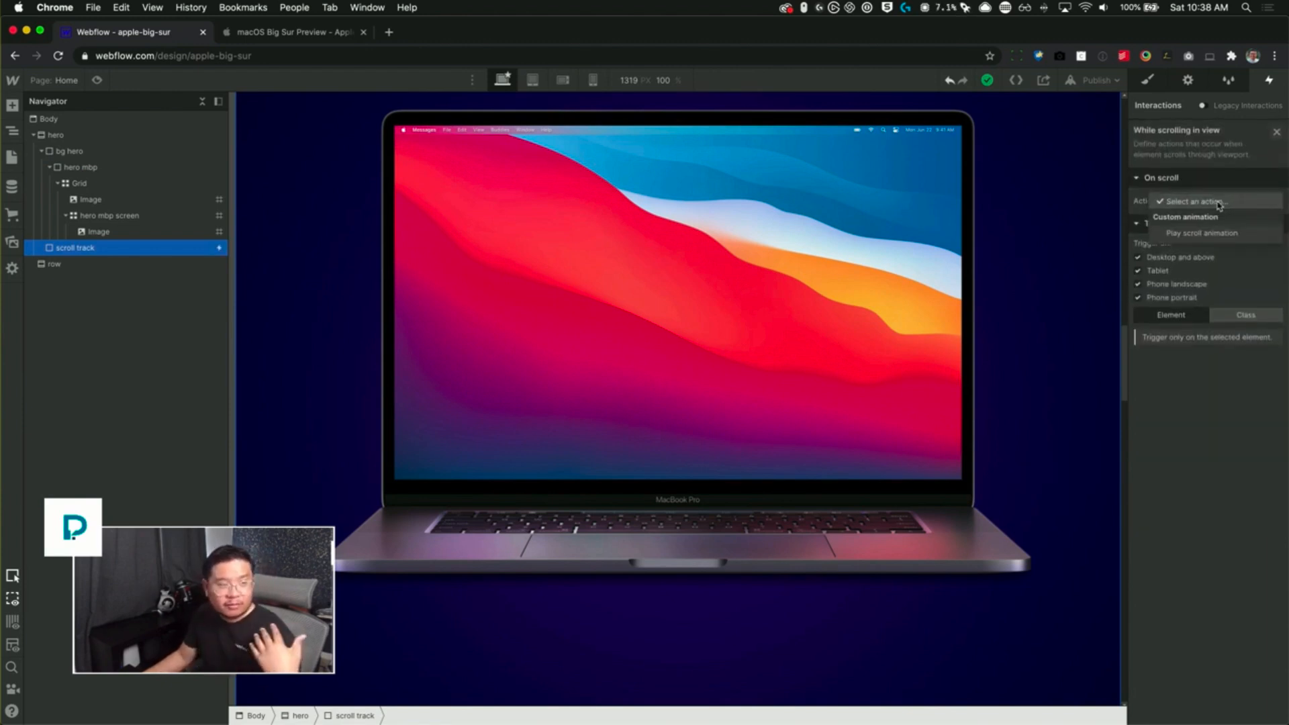
pyautogui.click(1202, 234)
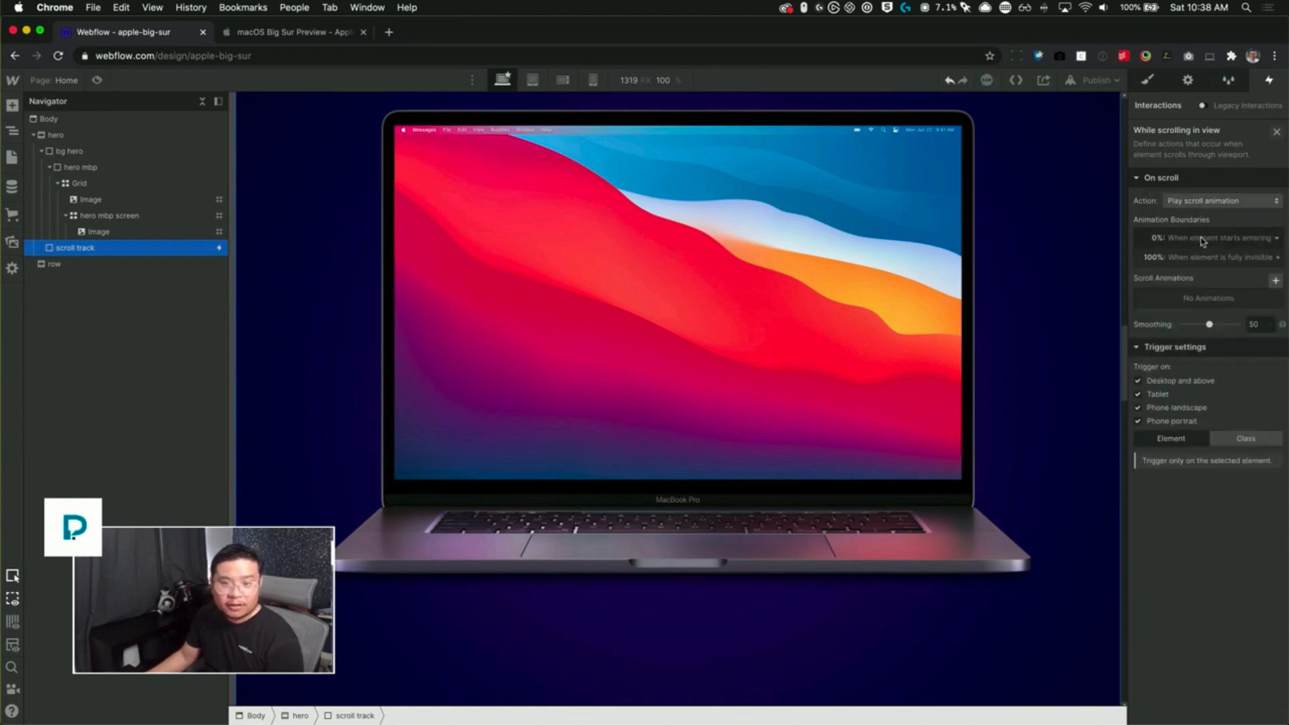
pyautogui.click(1275, 280)
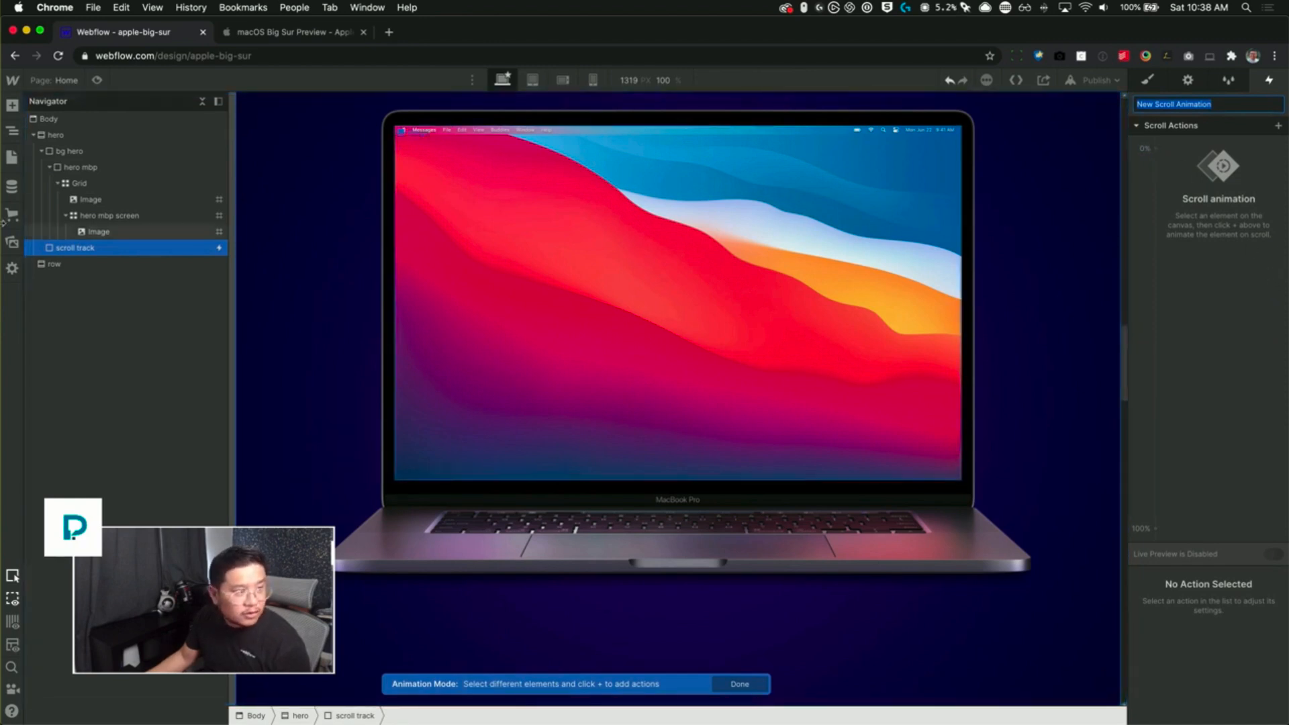
# - Add a scale action for hero mbp to the scroll animation, with the 0% keyframe scaled to 3 on both axes
pyautogui.click(111, 169)
pyautogui.click(1155, 148)
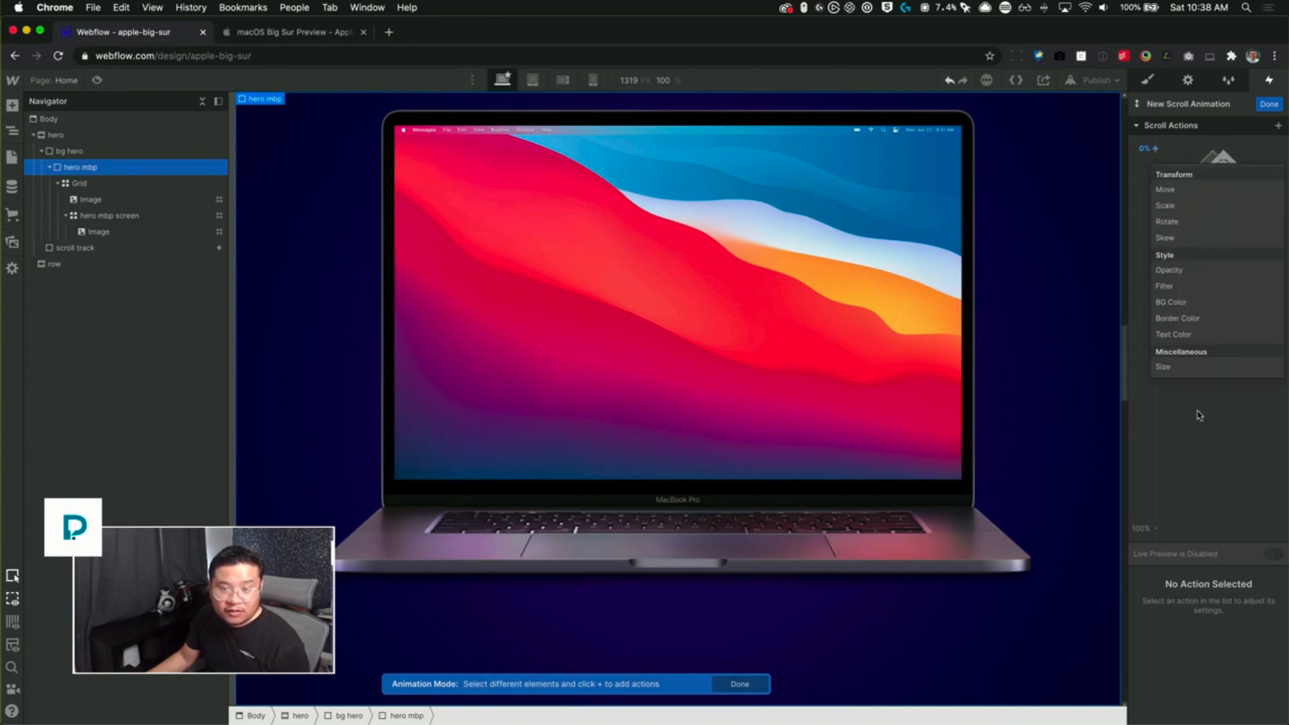
pyautogui.click(1192, 206)
pyautogui.click(1242, 692)
pyautogui.write('0')
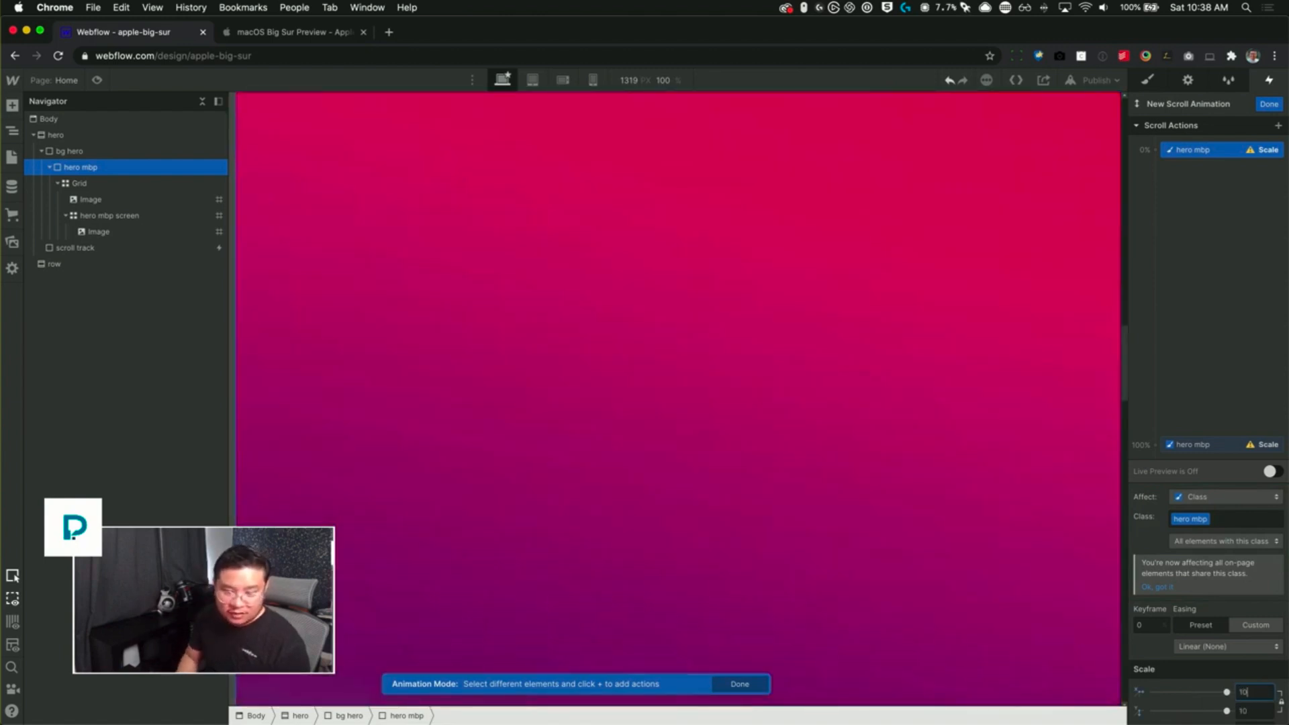
pyautogui.press('BackSpace')
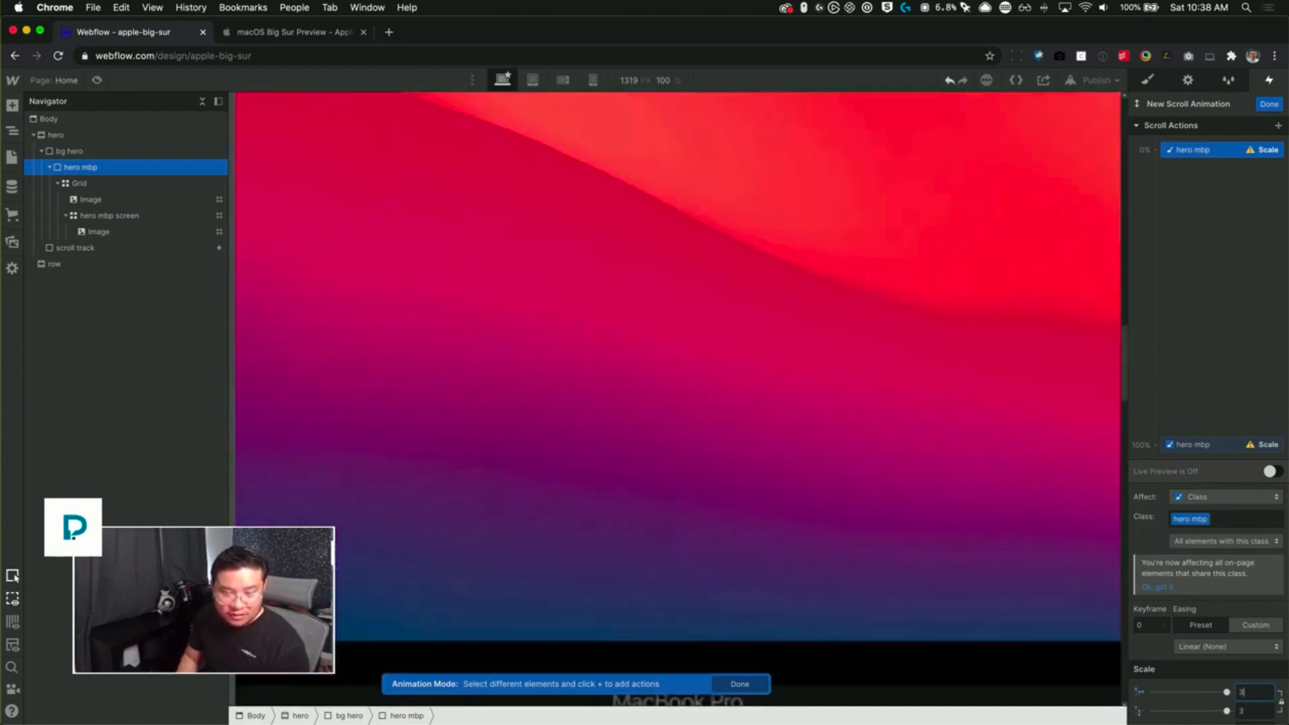
pyautogui.write('4')
pyautogui.press('BackSpace')
pyautogui.write('3')
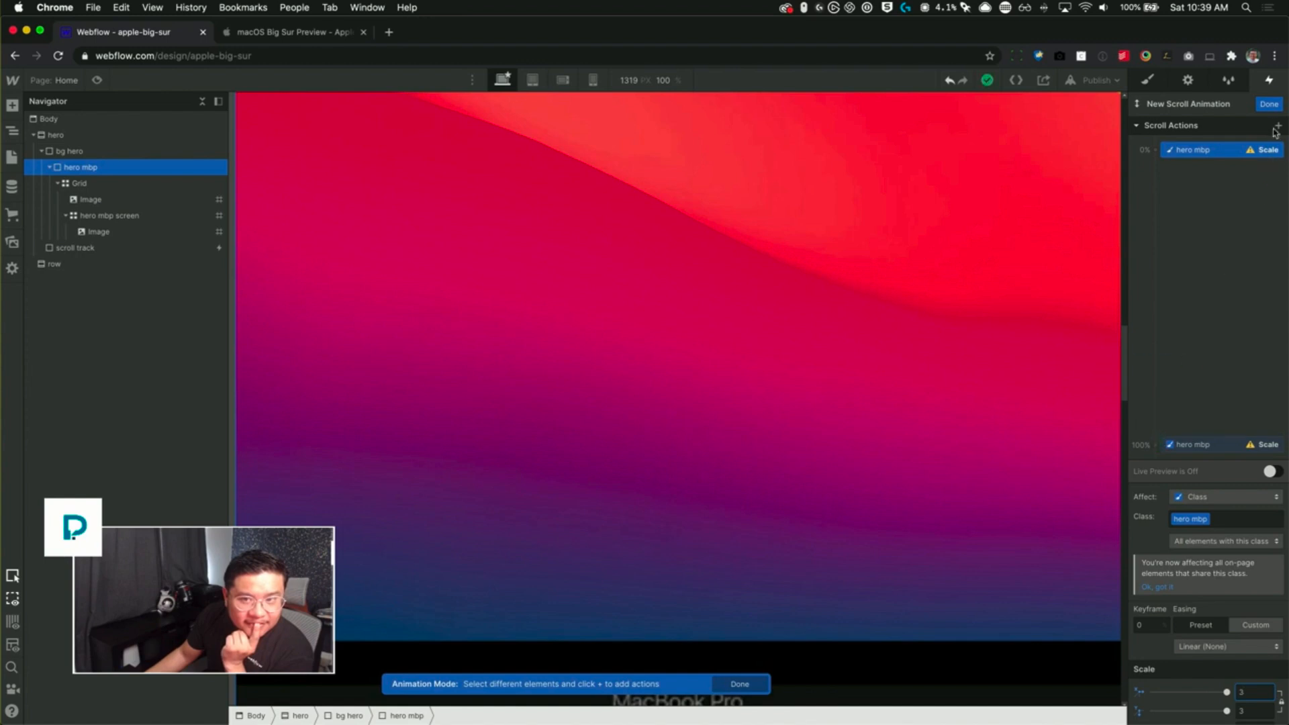
# - Set the scale of the hero mbp 100% keyframe to 1 on both axes
pyautogui.click(1250, 151)
pyautogui.click(1226, 445)
pyautogui.click(1250, 693)
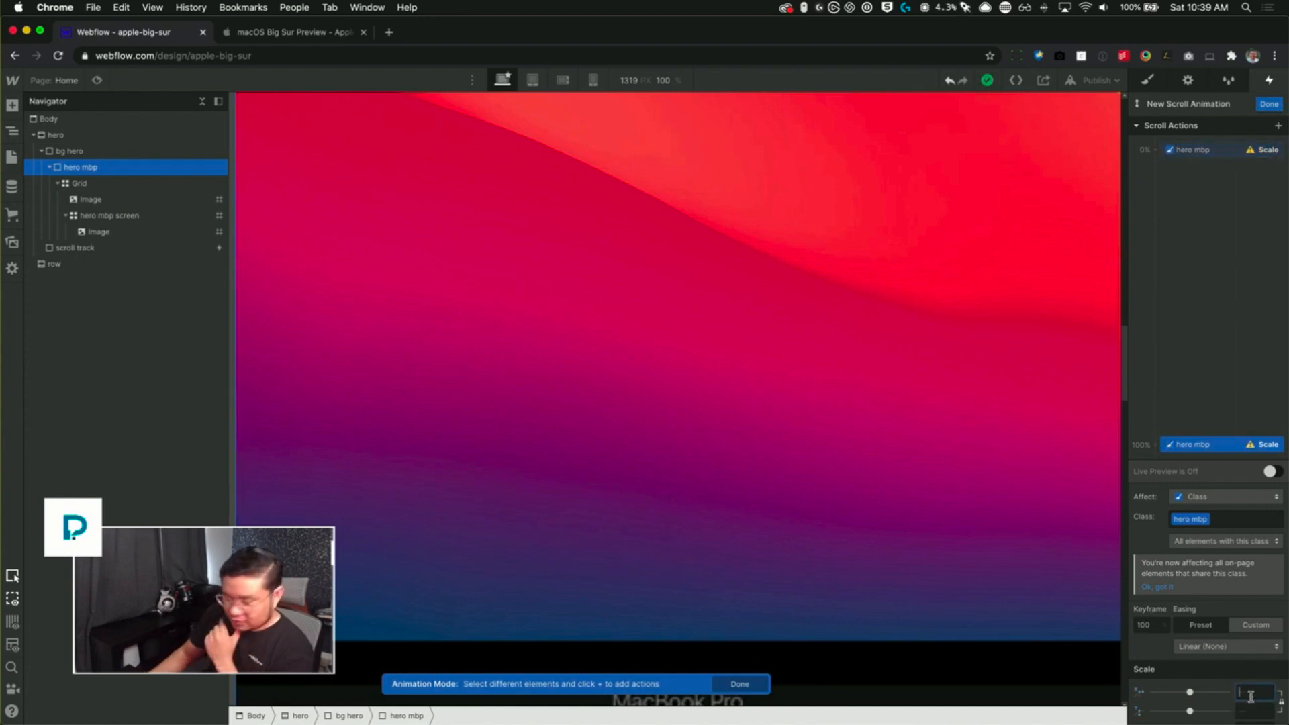
pyautogui.write('1')
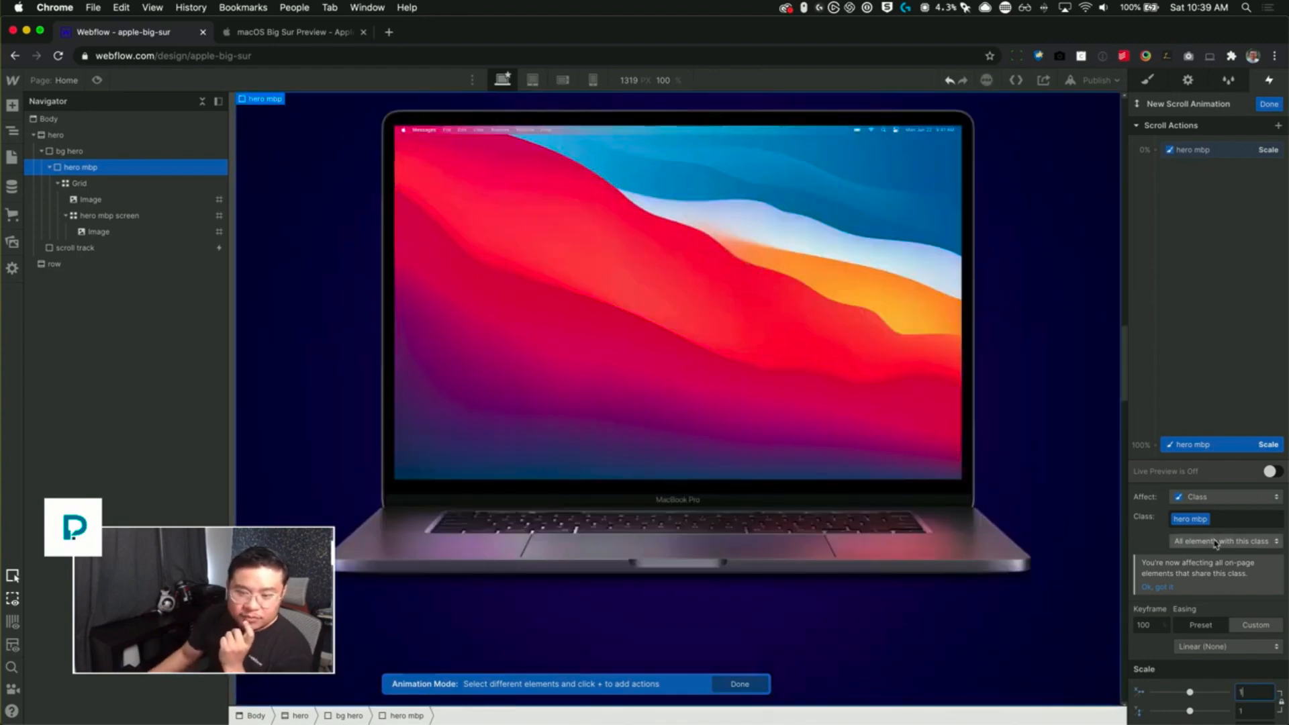
# - Move the hero mbp end scale keyframe from 100% to 30%, and check the scaling in live preview and at both keyframes
pyautogui.click(1279, 473)
pyautogui.moveTo(1123, 366)
pyautogui.mouseDown()
pyautogui.moveTo(1128, 120)
pyautogui.moveTo(1126, 636)
pyautogui.moveTo(1111, 105)
pyautogui.moveTo(1110, 590)
pyautogui.moveTo(1119, 547)
pyautogui.moveTo(1121, 571)
pyautogui.moveTo(1111, 74)
pyautogui.mouseUp()
pyautogui.moveTo(1196, 447); pyautogui.dragTo(1195, 247)
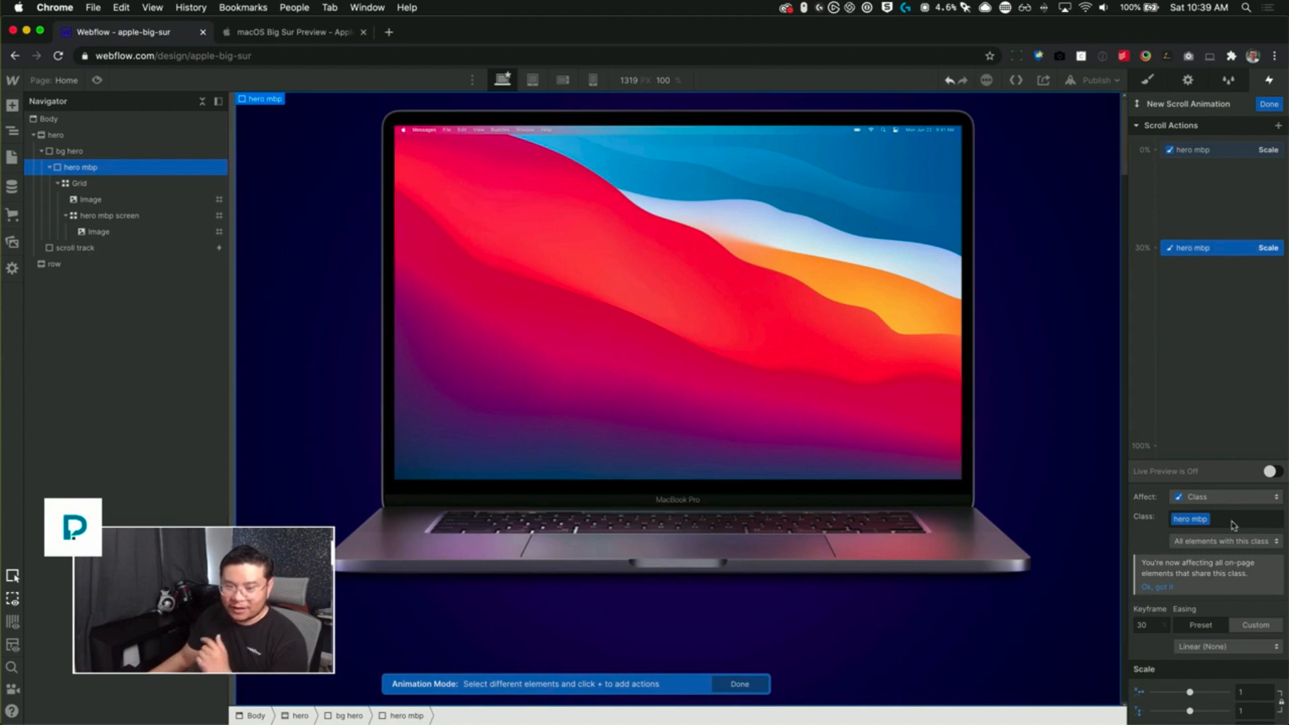
pyautogui.click(1270, 472)
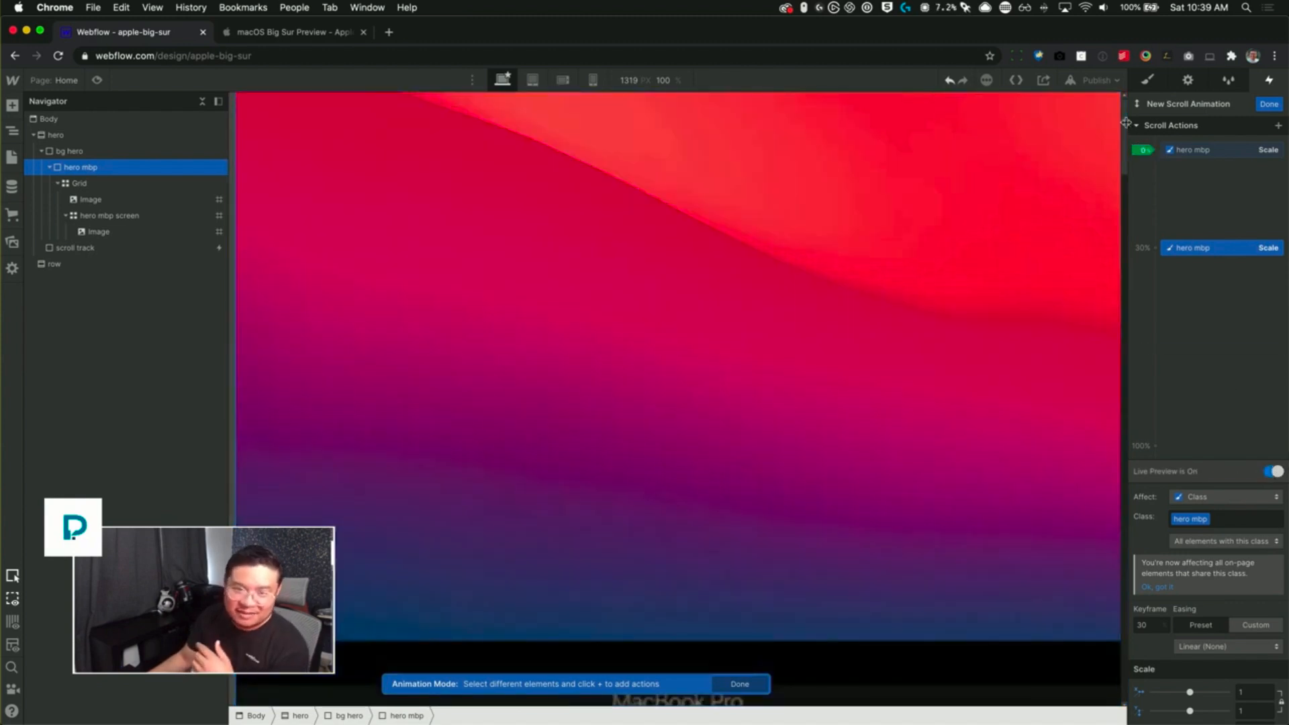
pyautogui.moveTo(1122, 126)
pyautogui.mouseDown()
pyautogui.moveTo(1105, 357)
pyautogui.moveTo(1108, 144)
pyautogui.moveTo(1094, 437)
pyautogui.moveTo(1114, 561)
pyautogui.moveTo(1092, 436)
pyautogui.moveTo(1117, 115)
pyautogui.moveTo(1120, 470)
pyautogui.moveTo(1120, 168)
pyautogui.moveTo(1146, 102)
pyautogui.mouseUp()
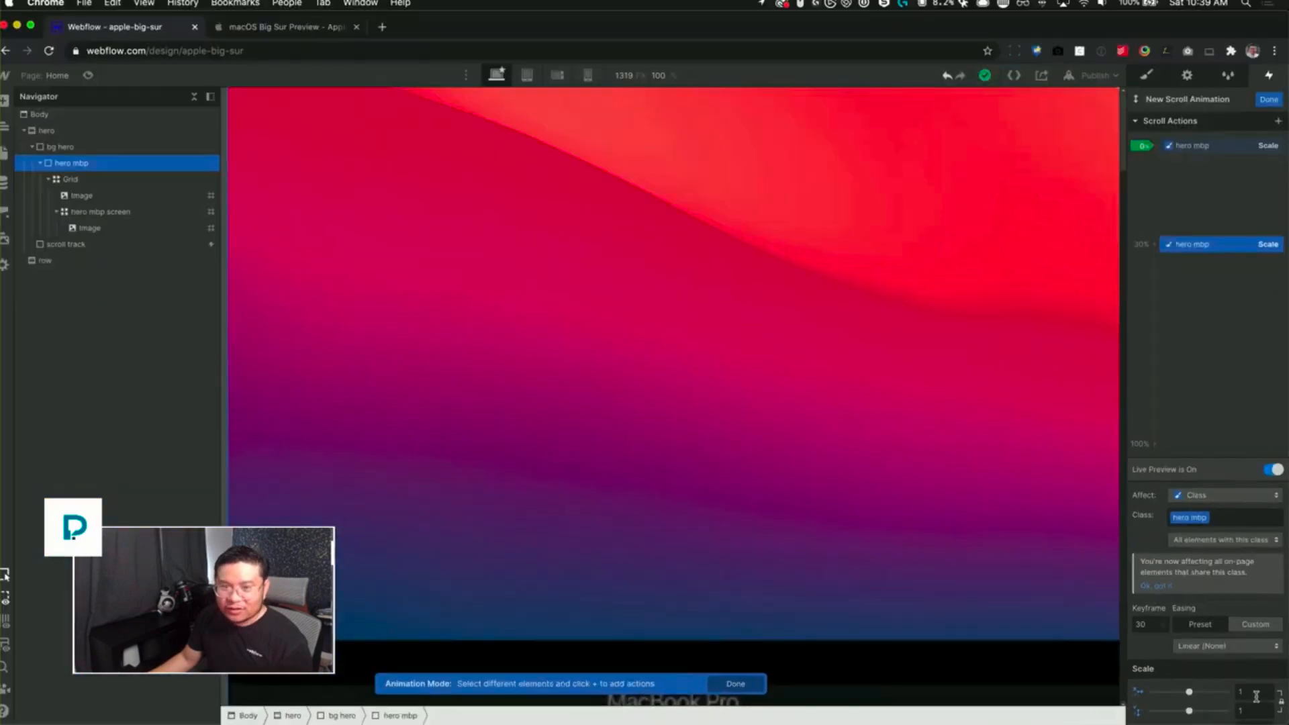
pyautogui.click(1189, 146)
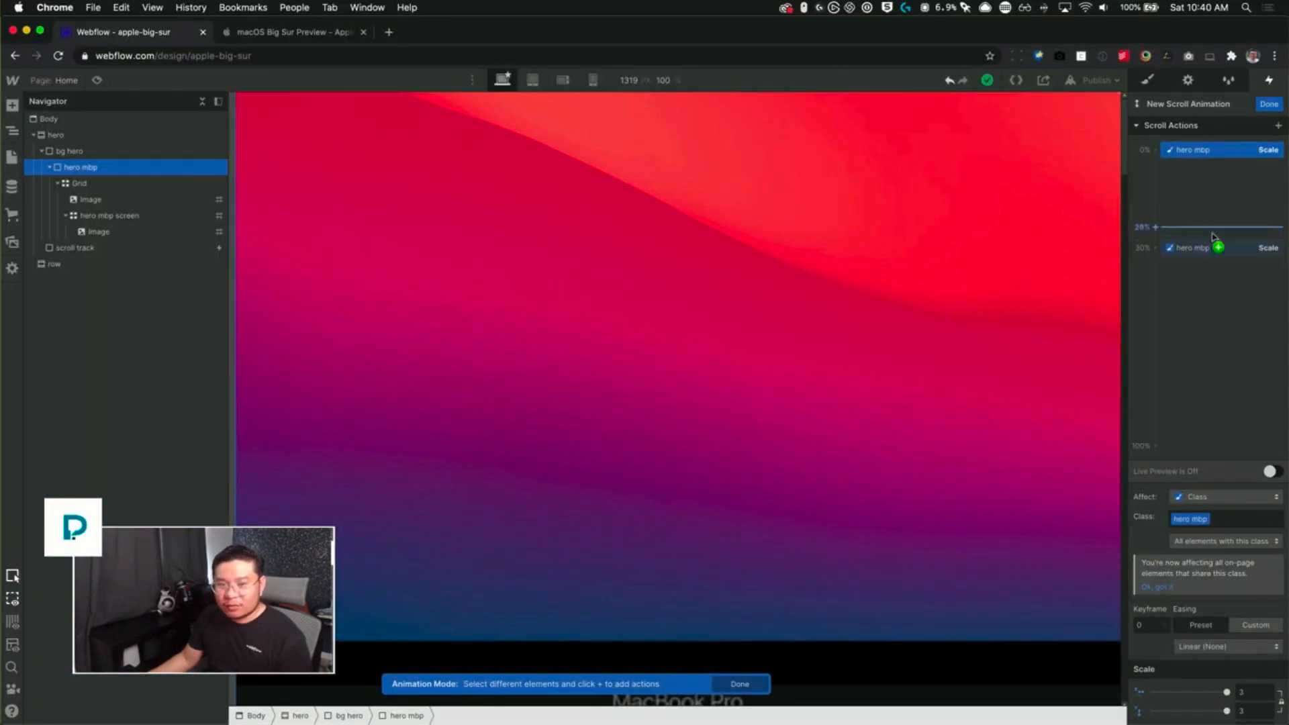
pyautogui.click(1207, 248)
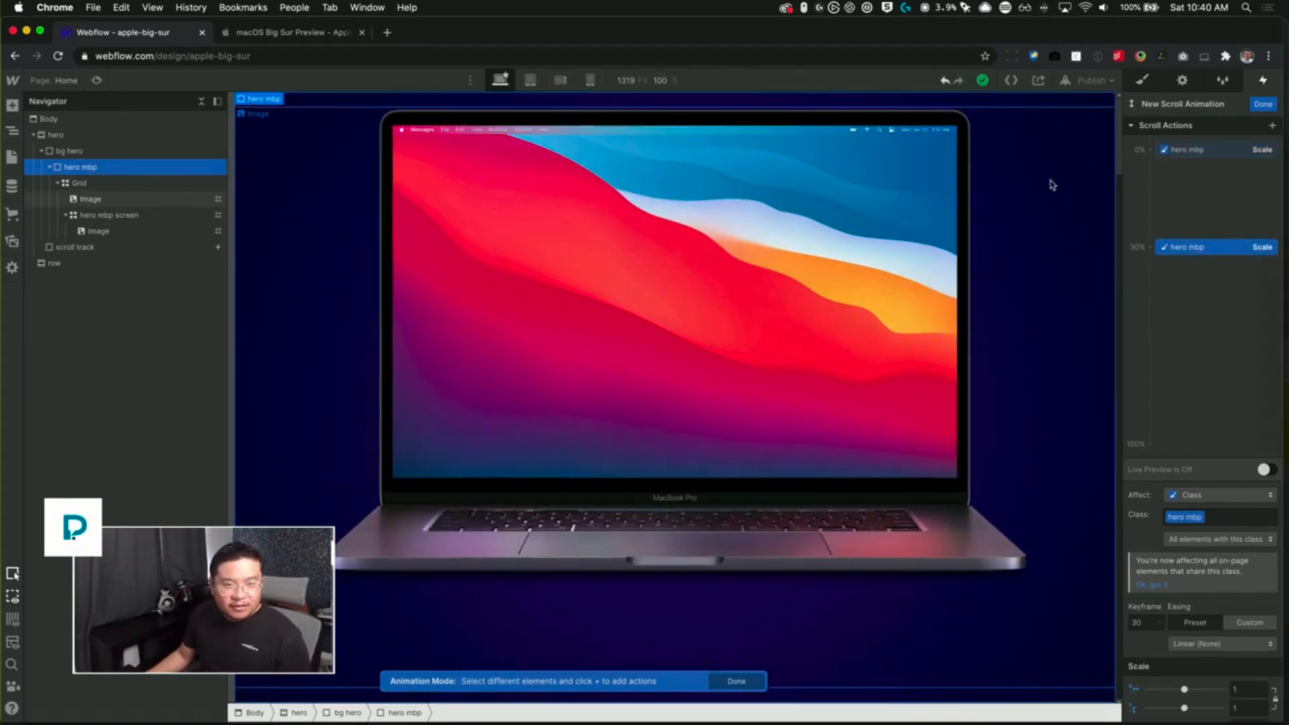
pyautogui.hotkey('ctrl', 'Up')
pyautogui.click(1112, 297)
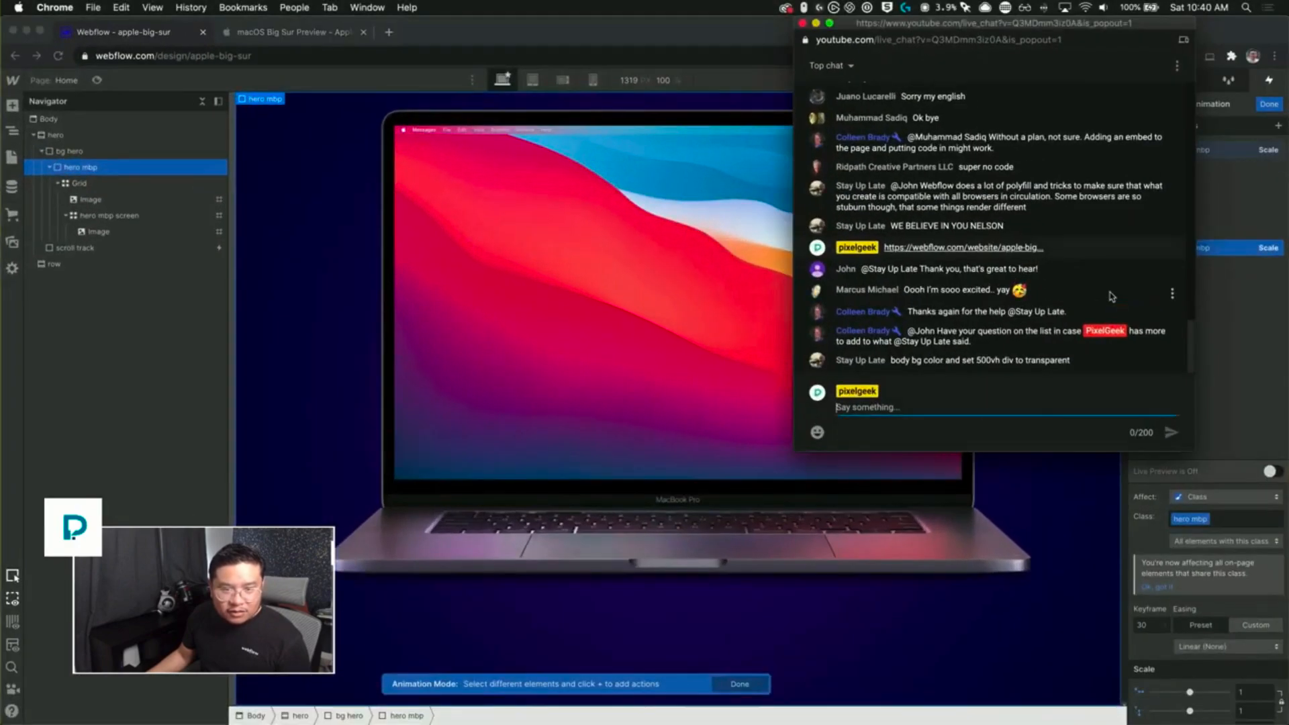
pyautogui.click(745, 39)
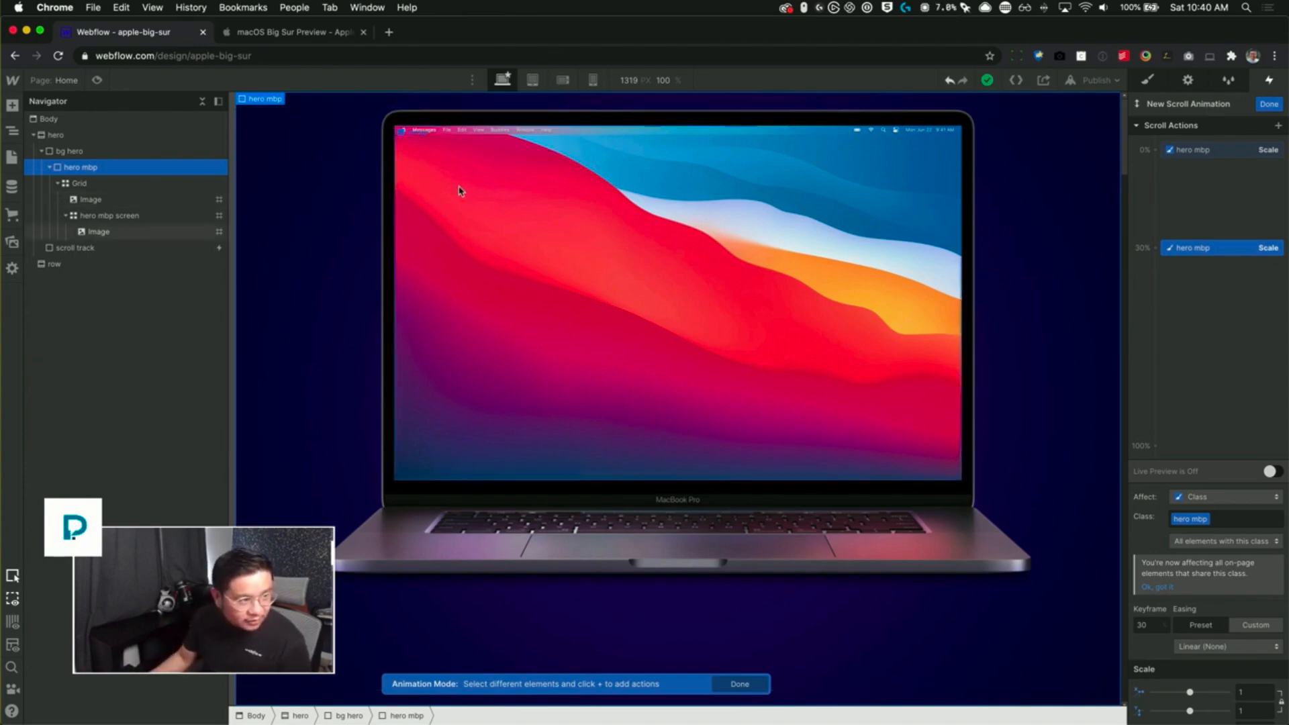
# - Review how the MacBook scales down and where it settles on Apple's macOS Big Sur page, and return to the Webflow project
pyautogui.click(295, 33)
pyautogui.scroll(-10, 513, 292)
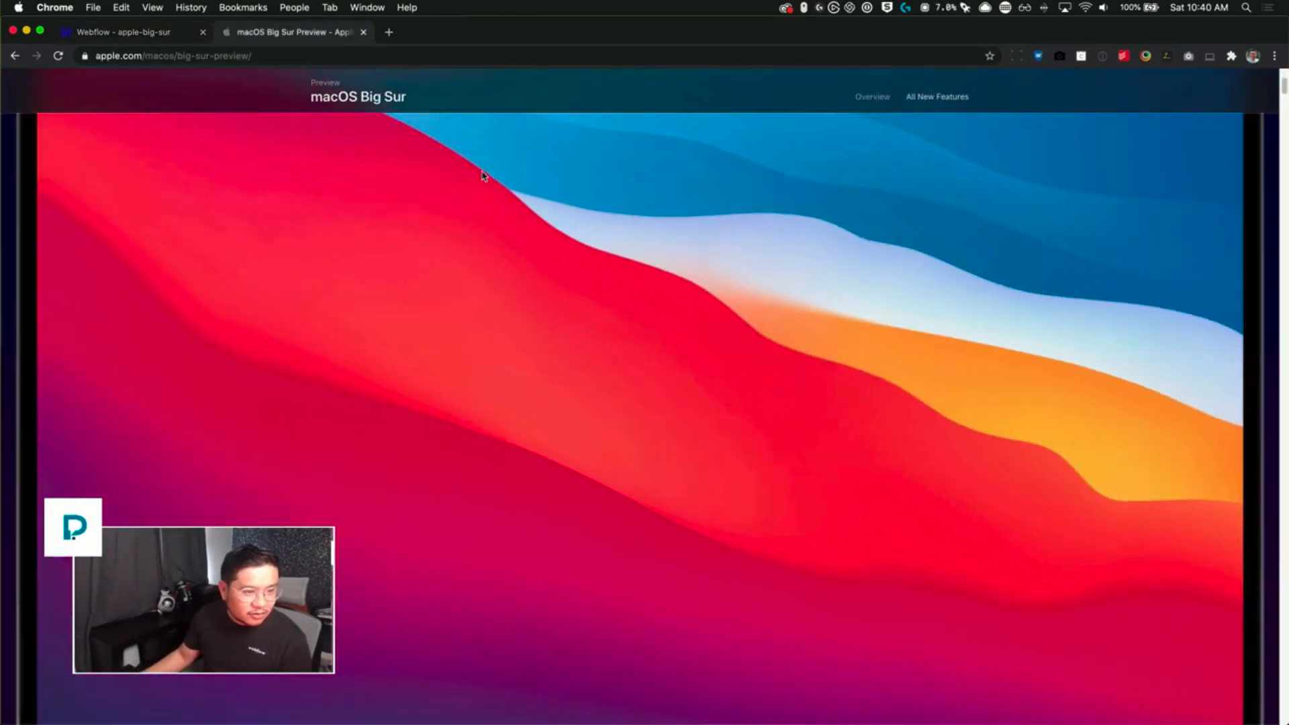
pyautogui.scroll(-5, 514, 292)
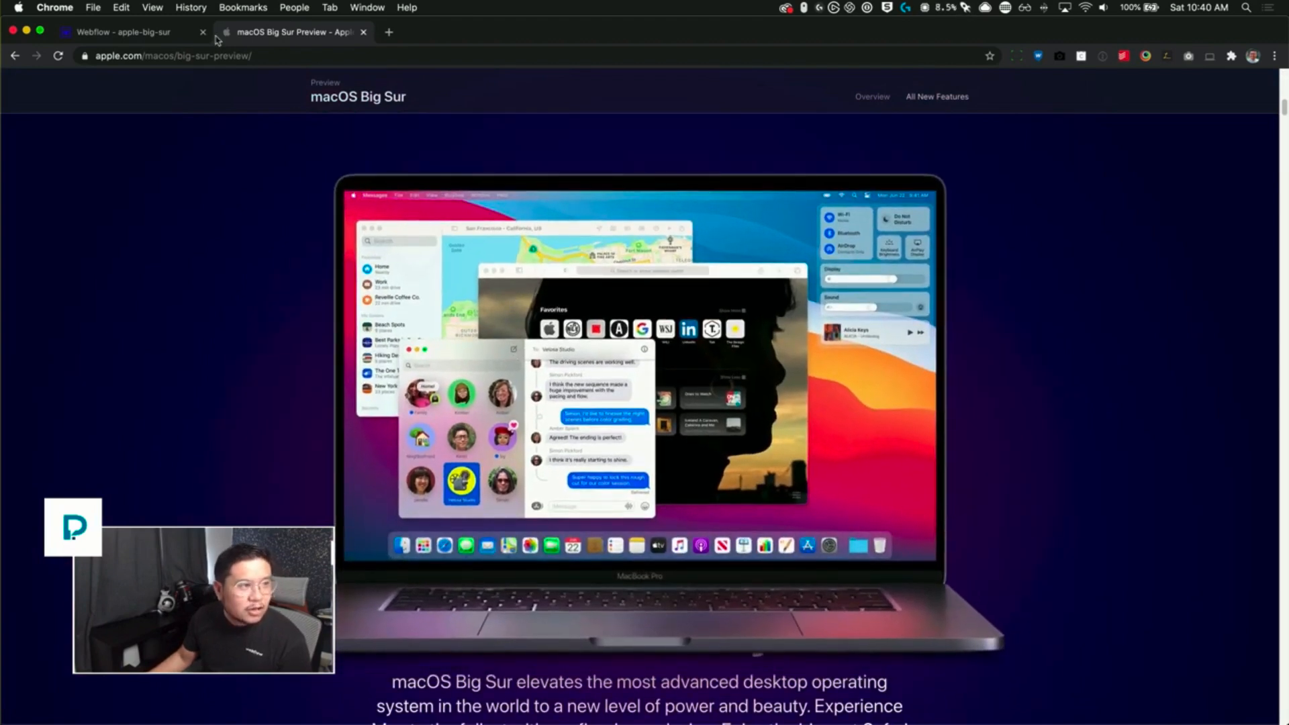
pyautogui.click(151, 33)
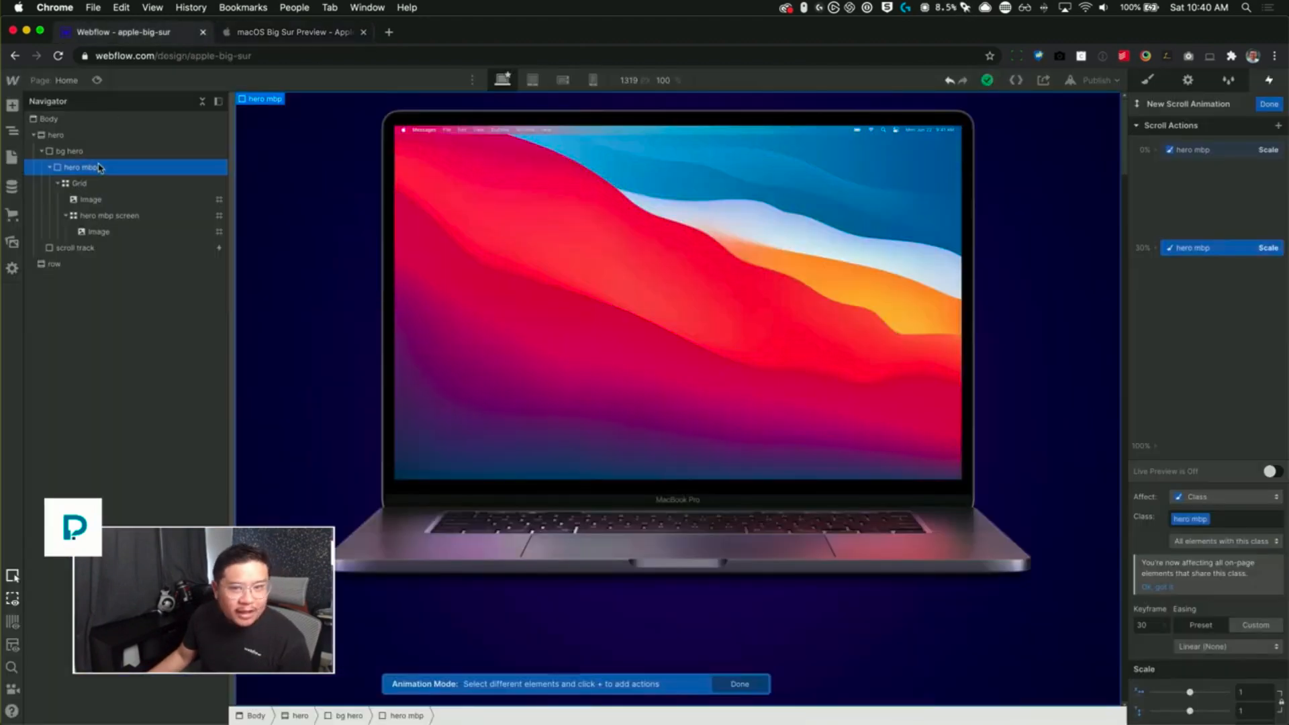
# - Set the top padding of the hero mbp div to 20vh
pyautogui.click(1148, 81)
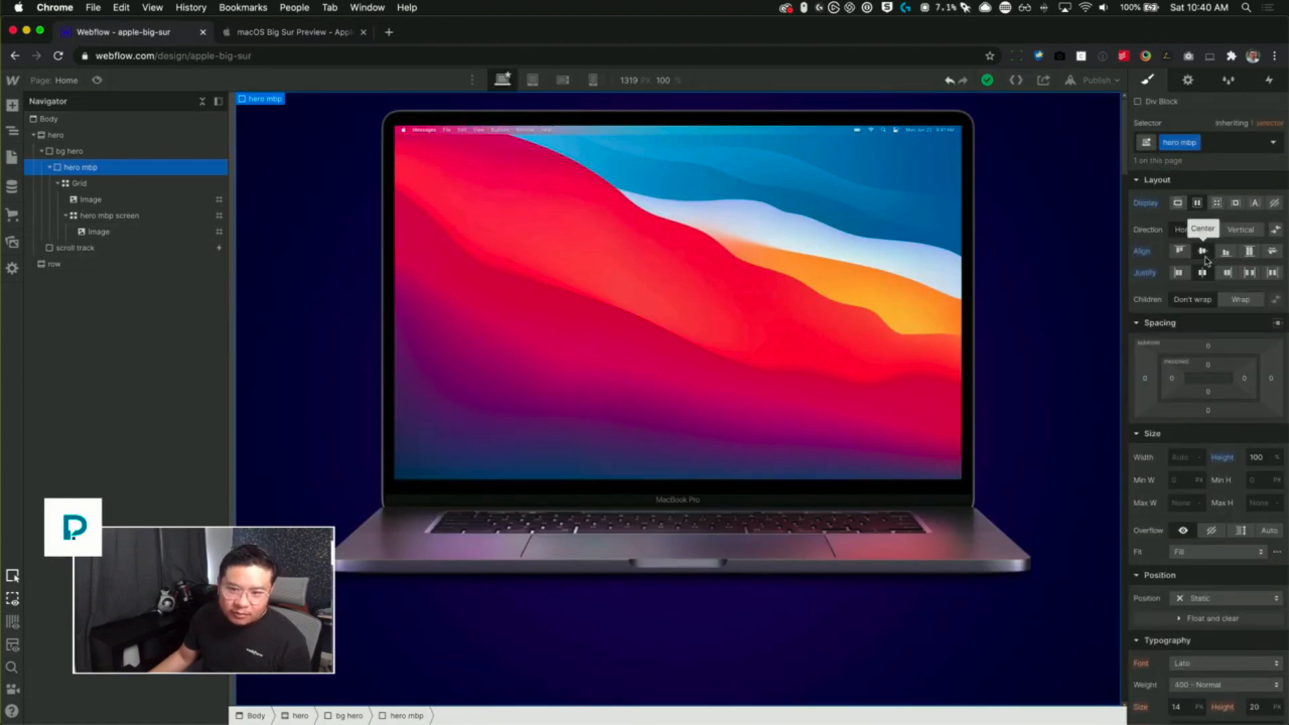
pyautogui.click(115, 154)
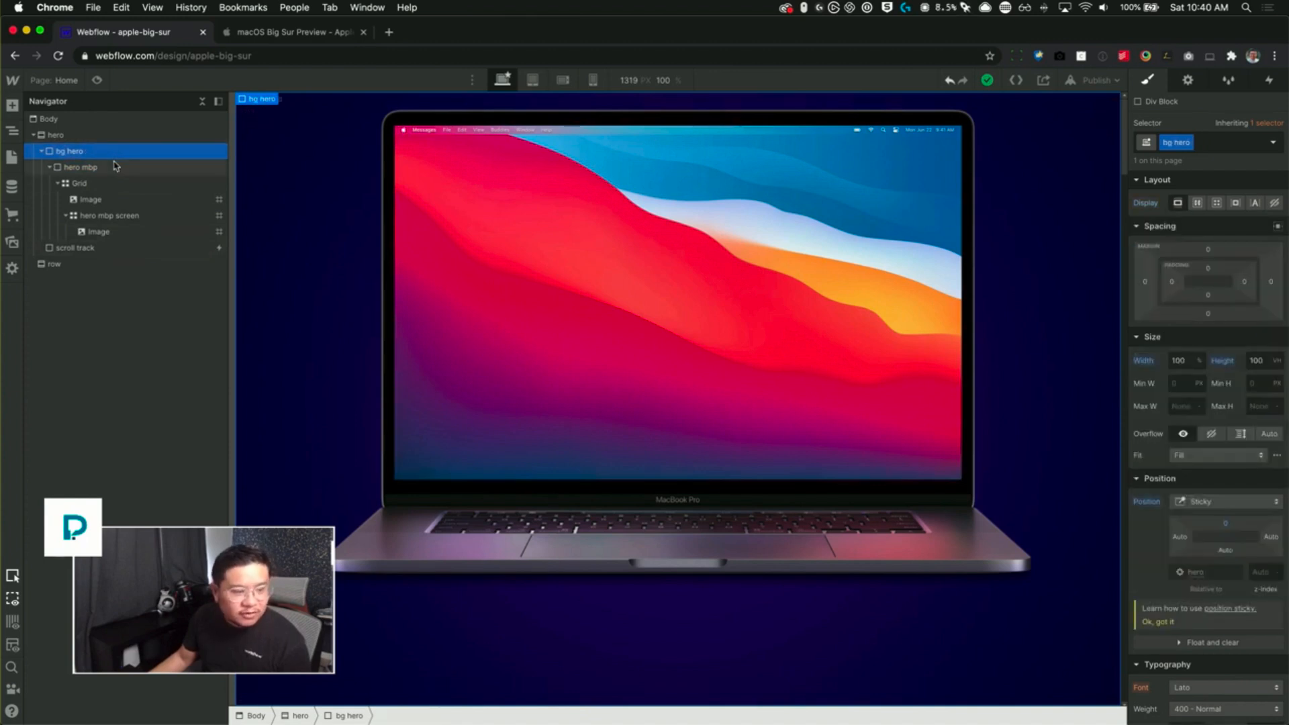
pyautogui.click(114, 173)
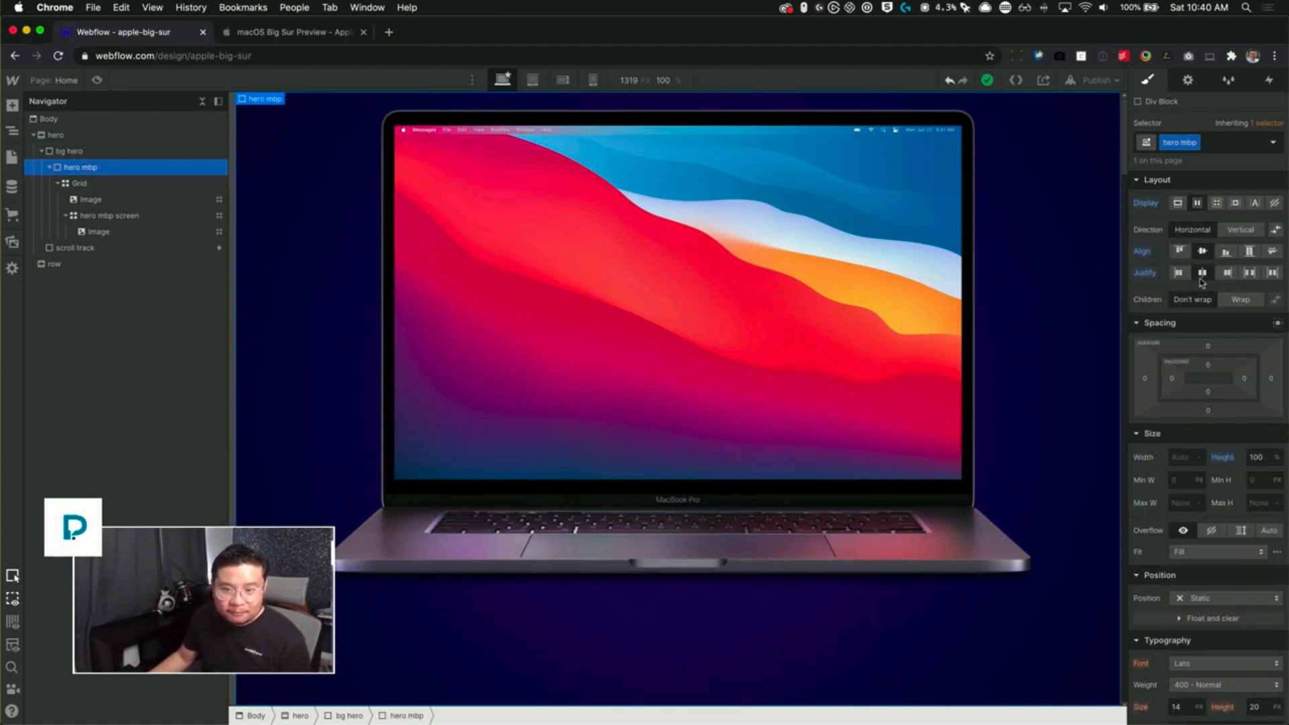
pyautogui.moveTo(1206, 366)
pyautogui.mouseDown()
pyautogui.moveTo(1202, 392)
pyautogui.moveTo(1215, 375)
pyautogui.mouseUp()
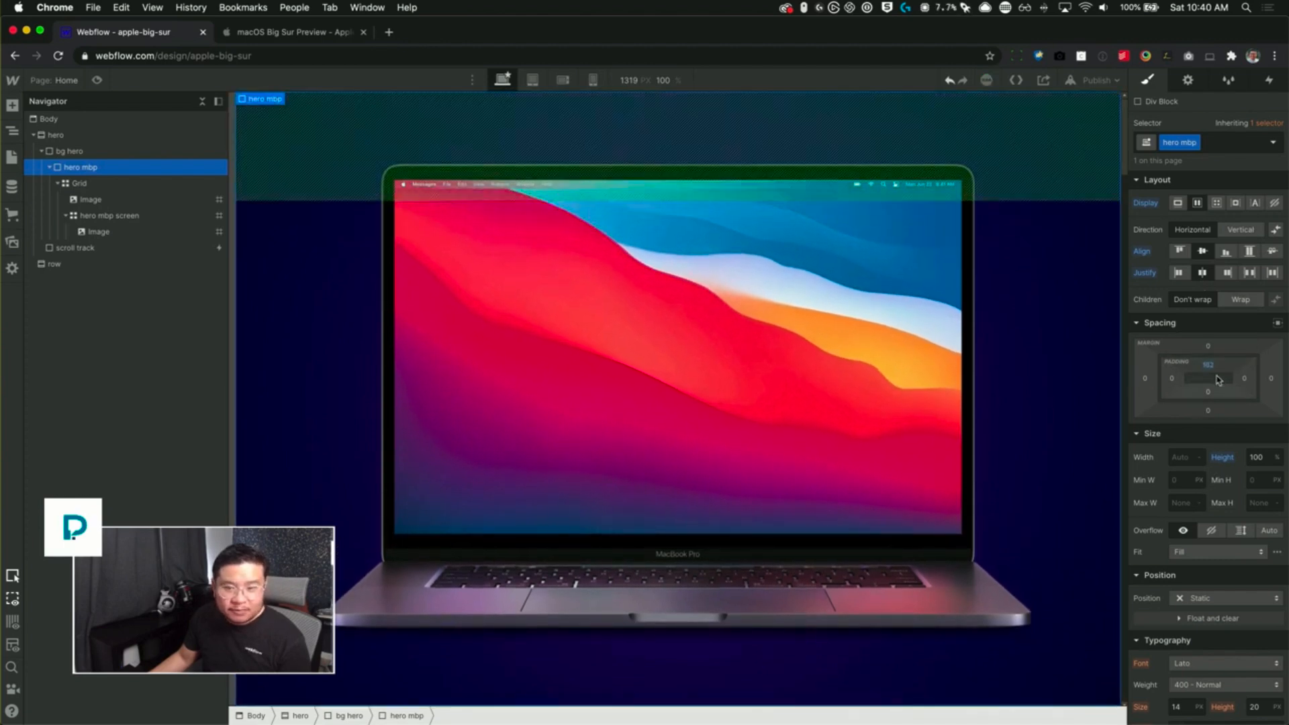
pyautogui.click(1211, 366)
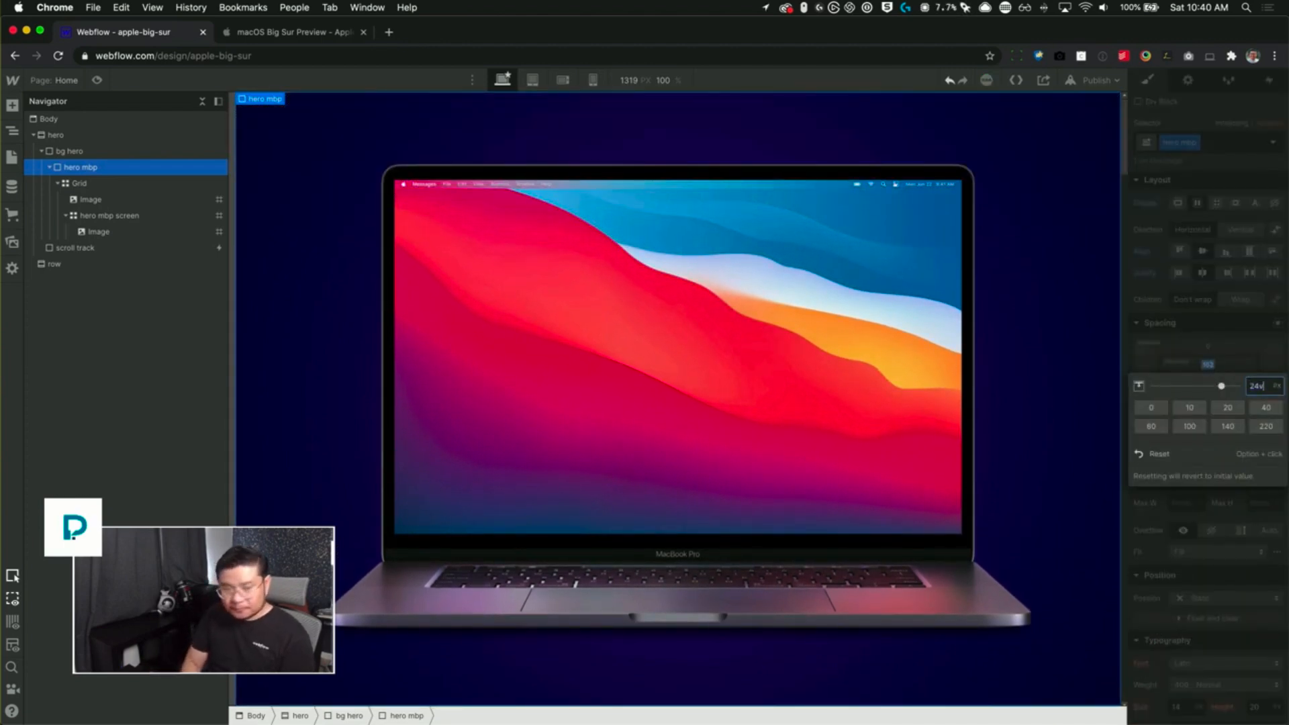
pyautogui.write('24')
pyautogui.press('Return')
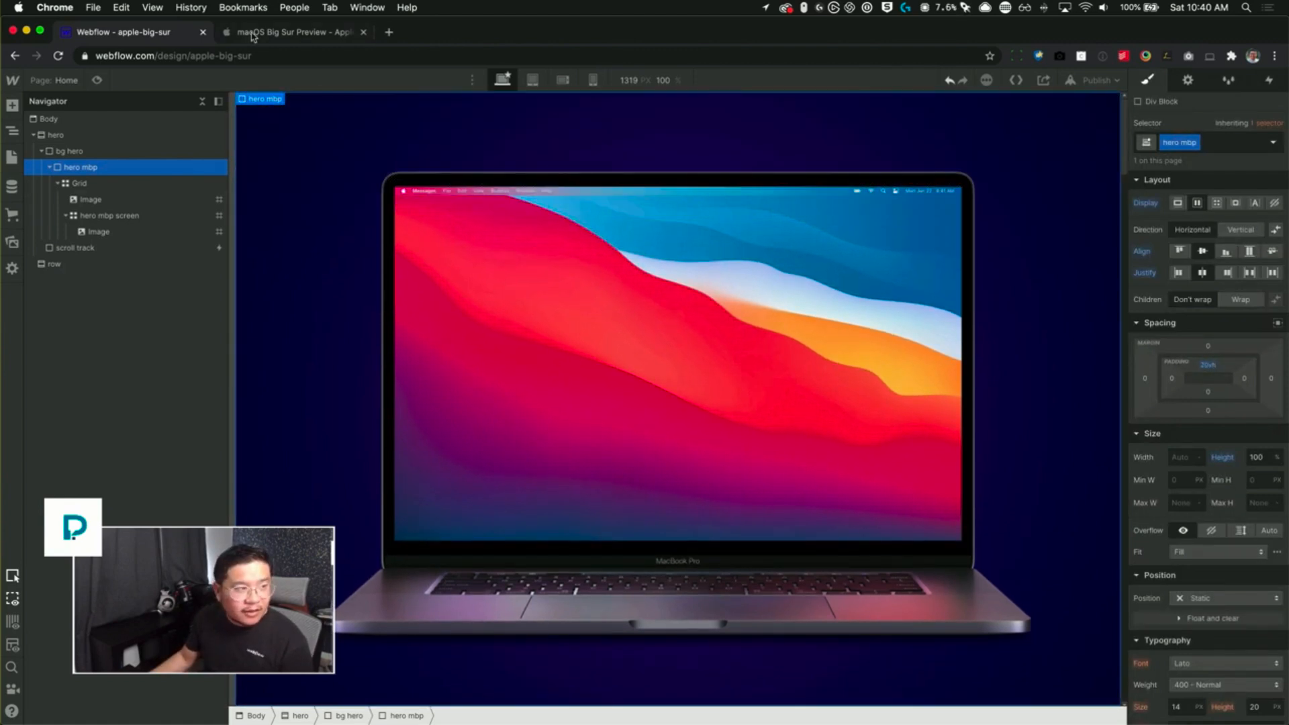
# - Reopen the scroll track's scroll animation, rename it "hero mbp", and return to the scroll track's style settings
pyautogui.click(134, 247)
pyautogui.click(1268, 80)
pyautogui.scroll(-5, 1201, 255)
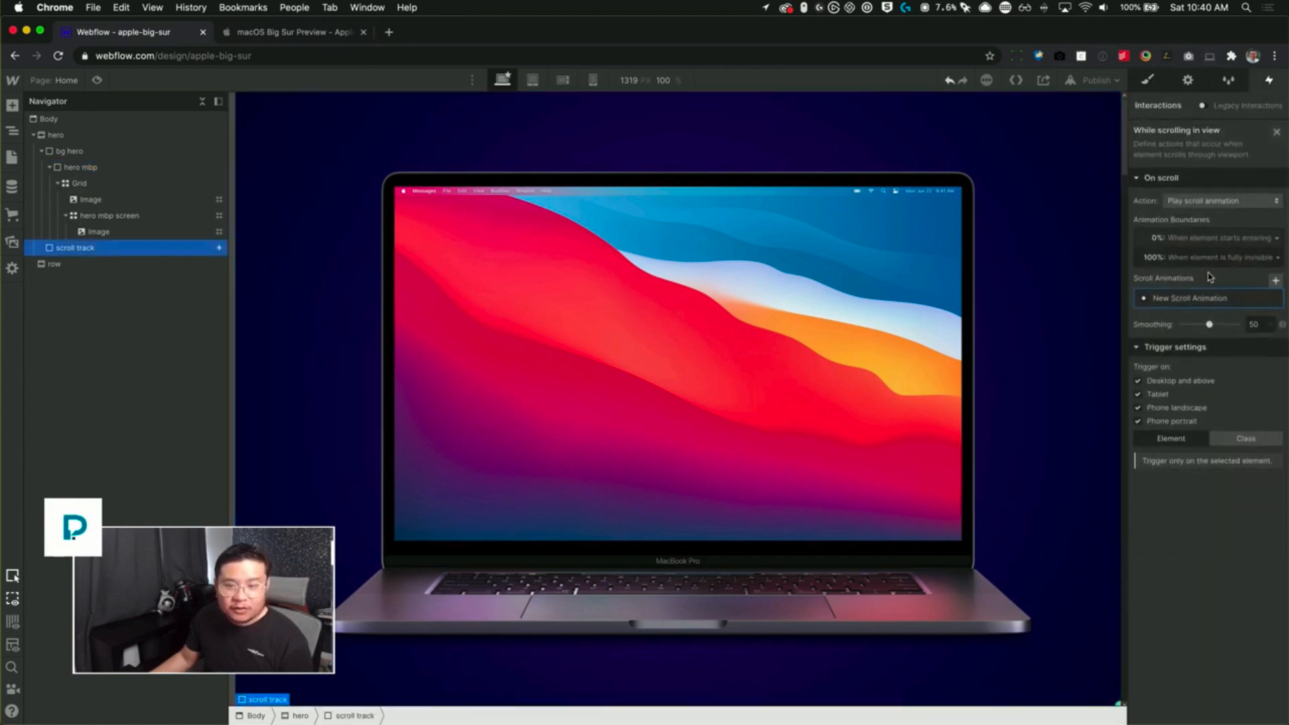
pyautogui.click(1189, 297)
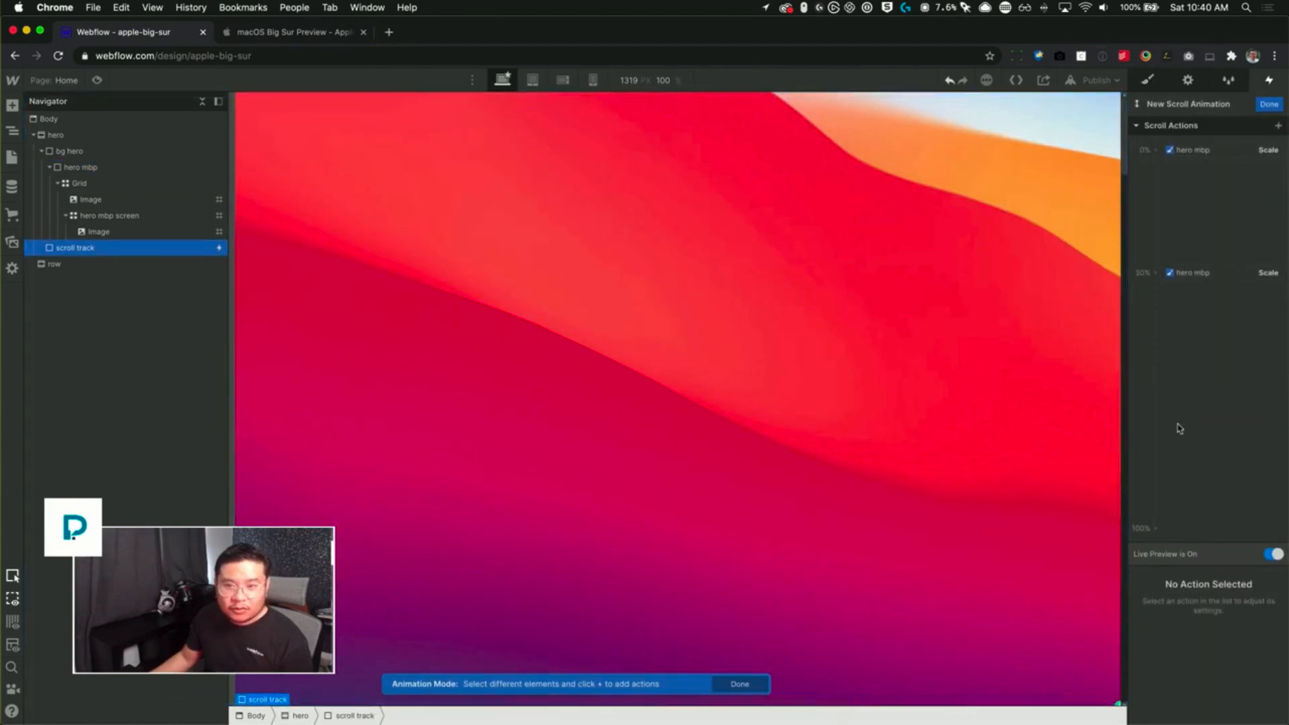
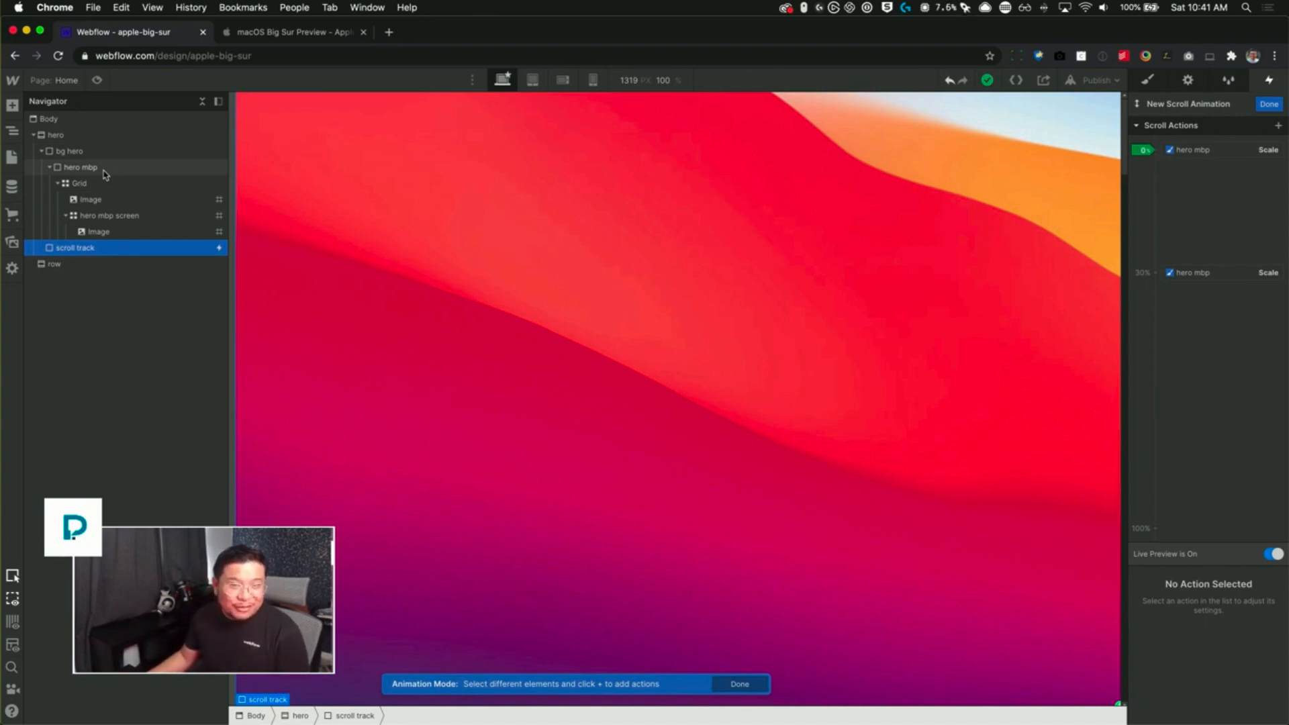
pyautogui.doubleClick(1213, 105)
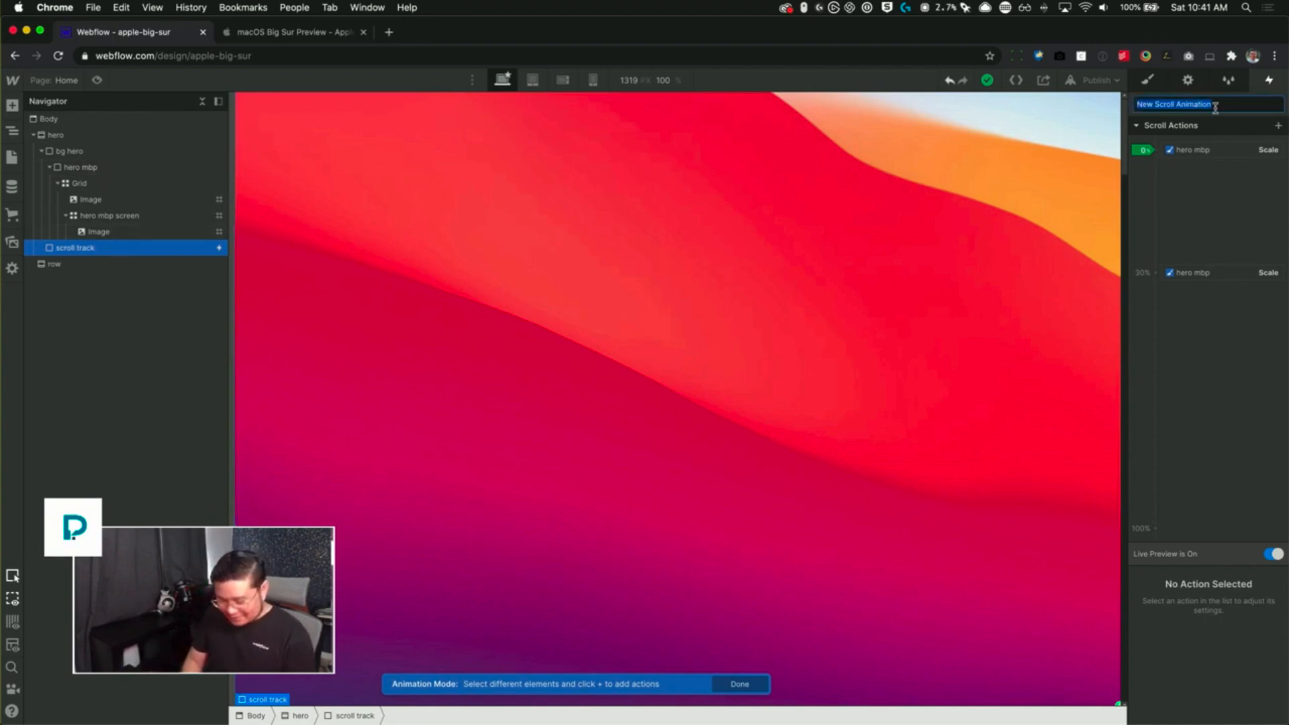
pyautogui.write('hero mbp')
pyautogui.press('Return')
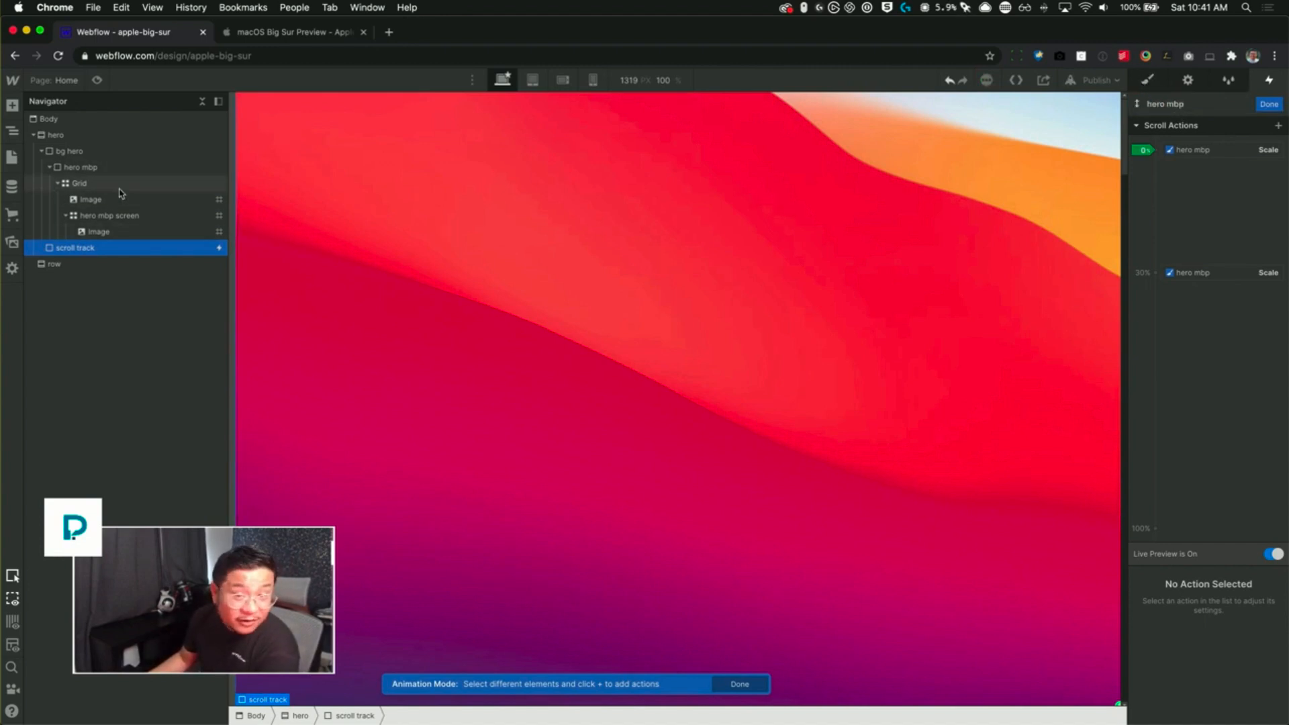
pyautogui.click(1148, 80)
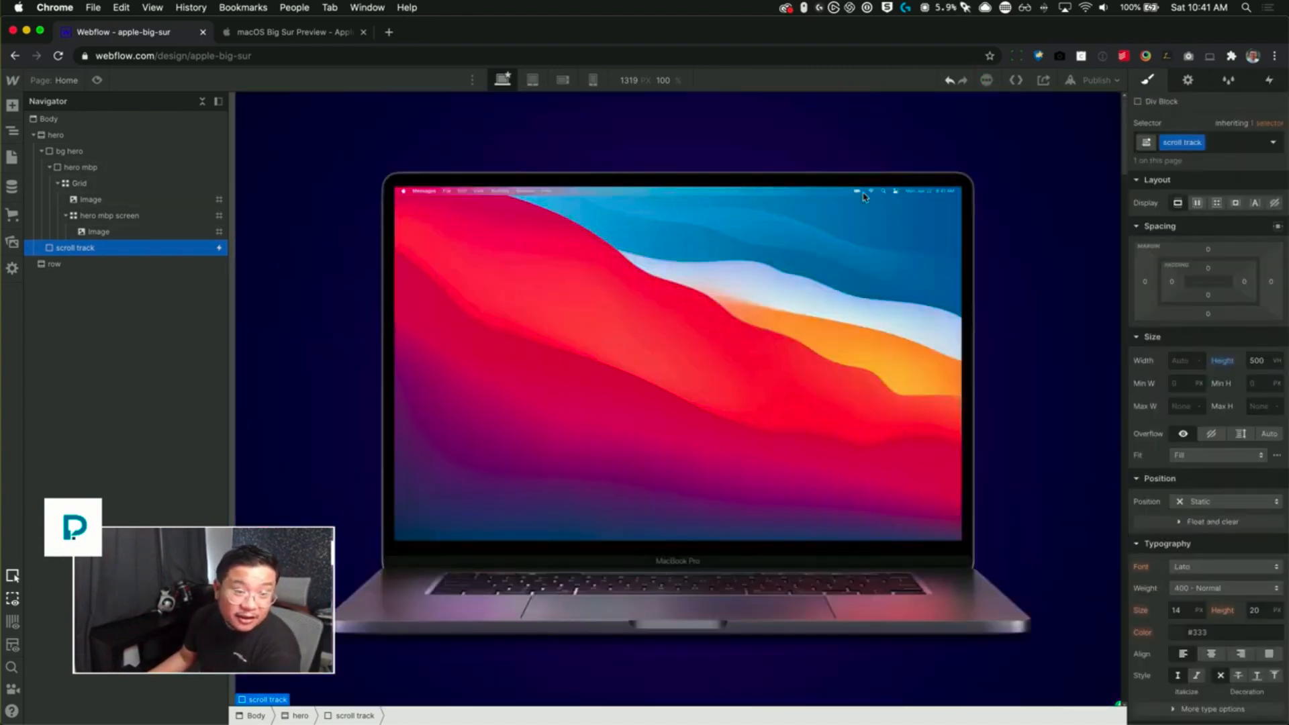
pyautogui.click(742, 333)
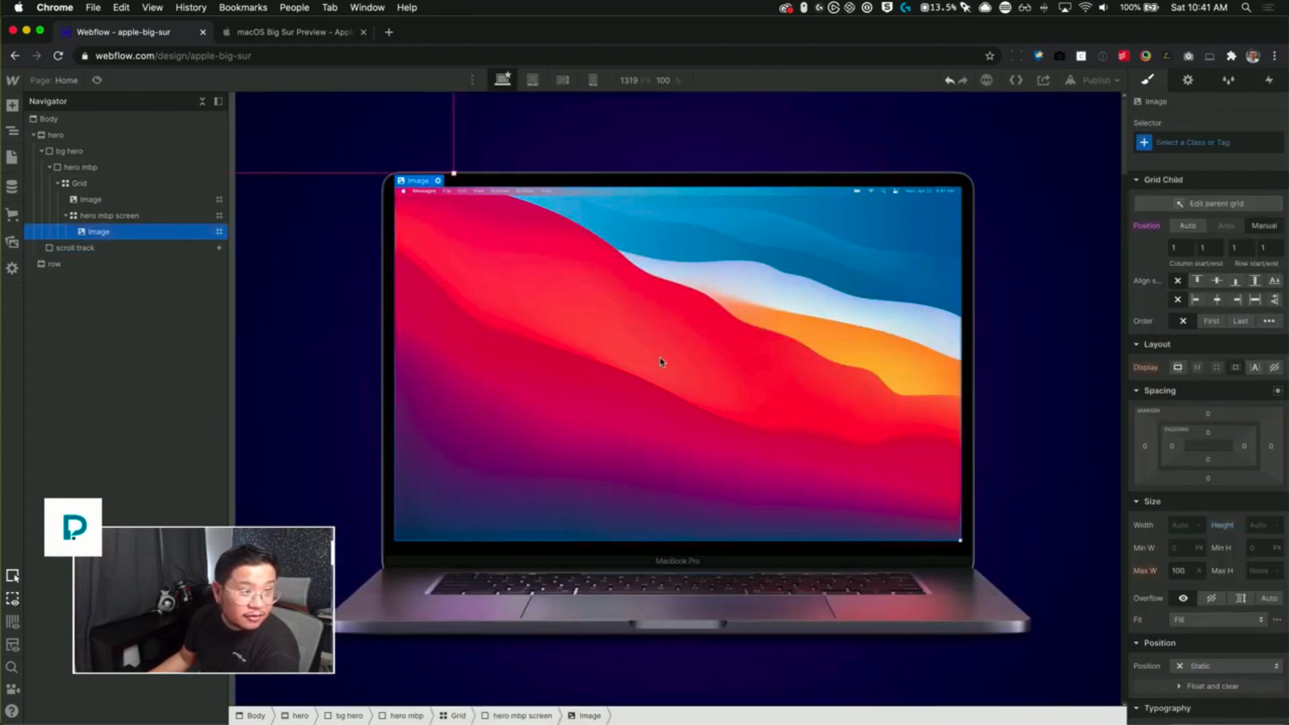
pyautogui.click(411, 130)
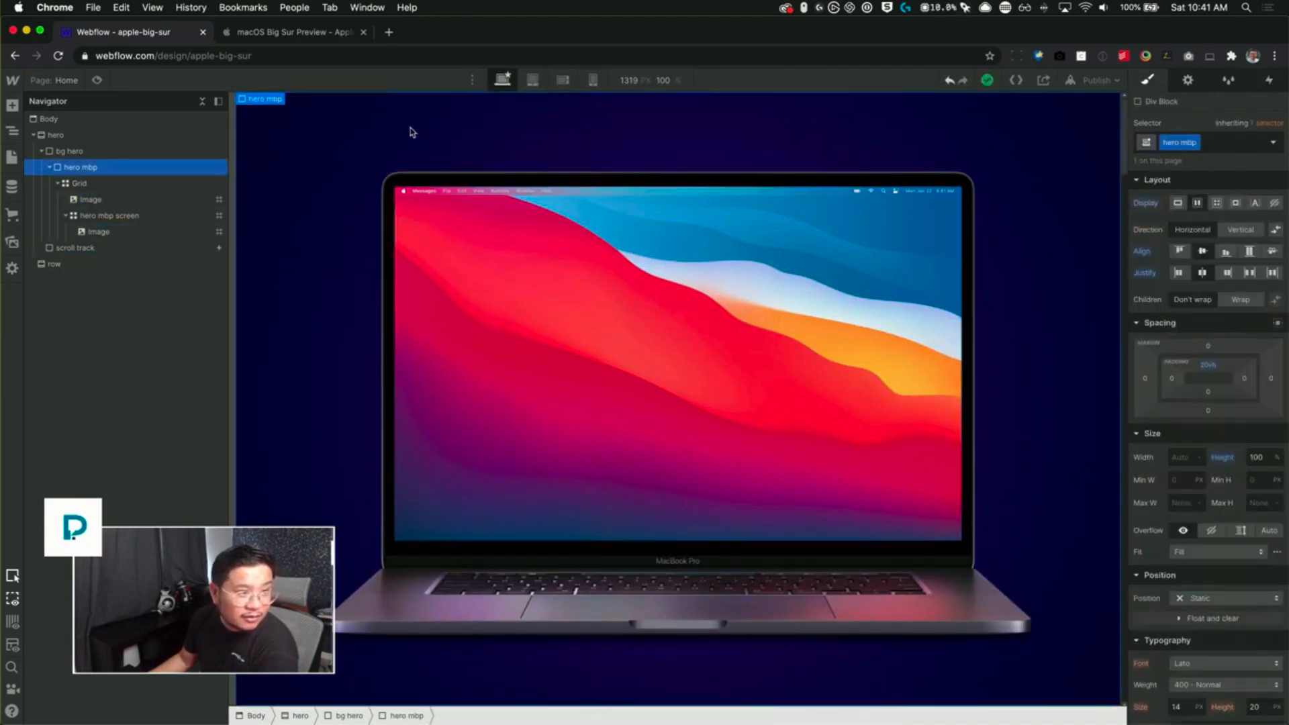
pyautogui.click(541, 336)
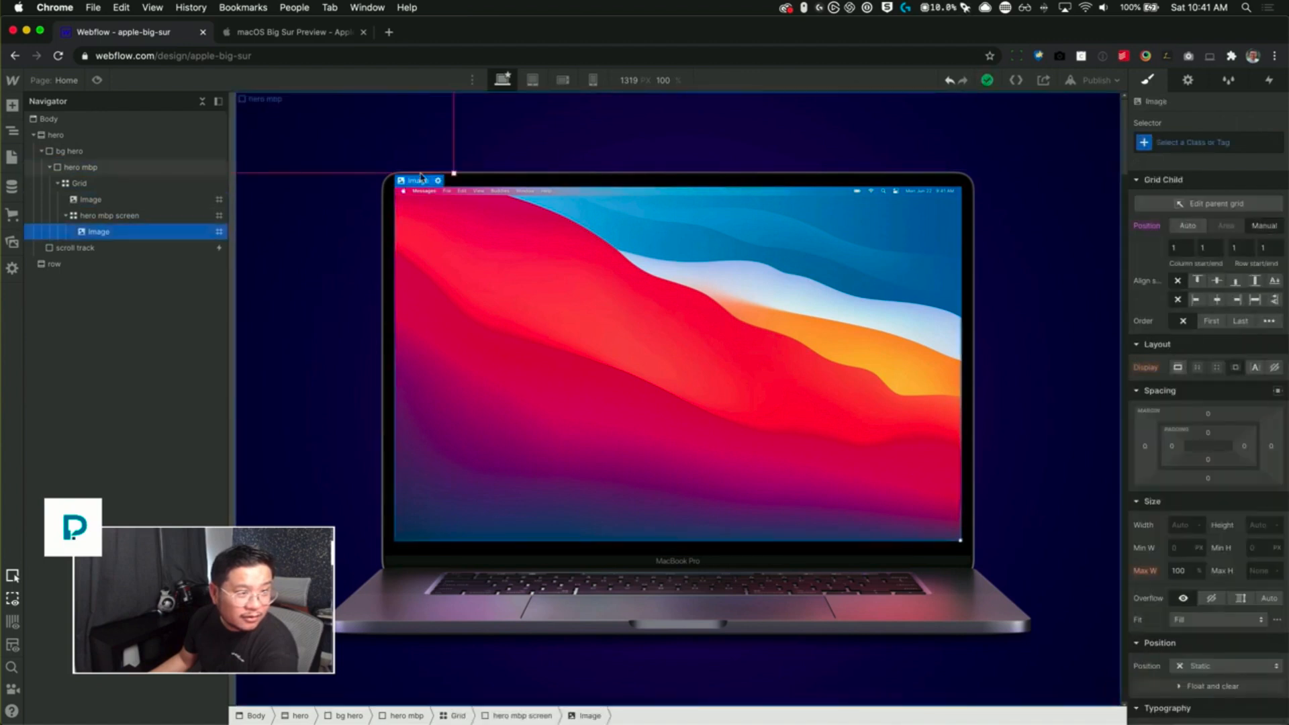
pyautogui.click(130, 216)
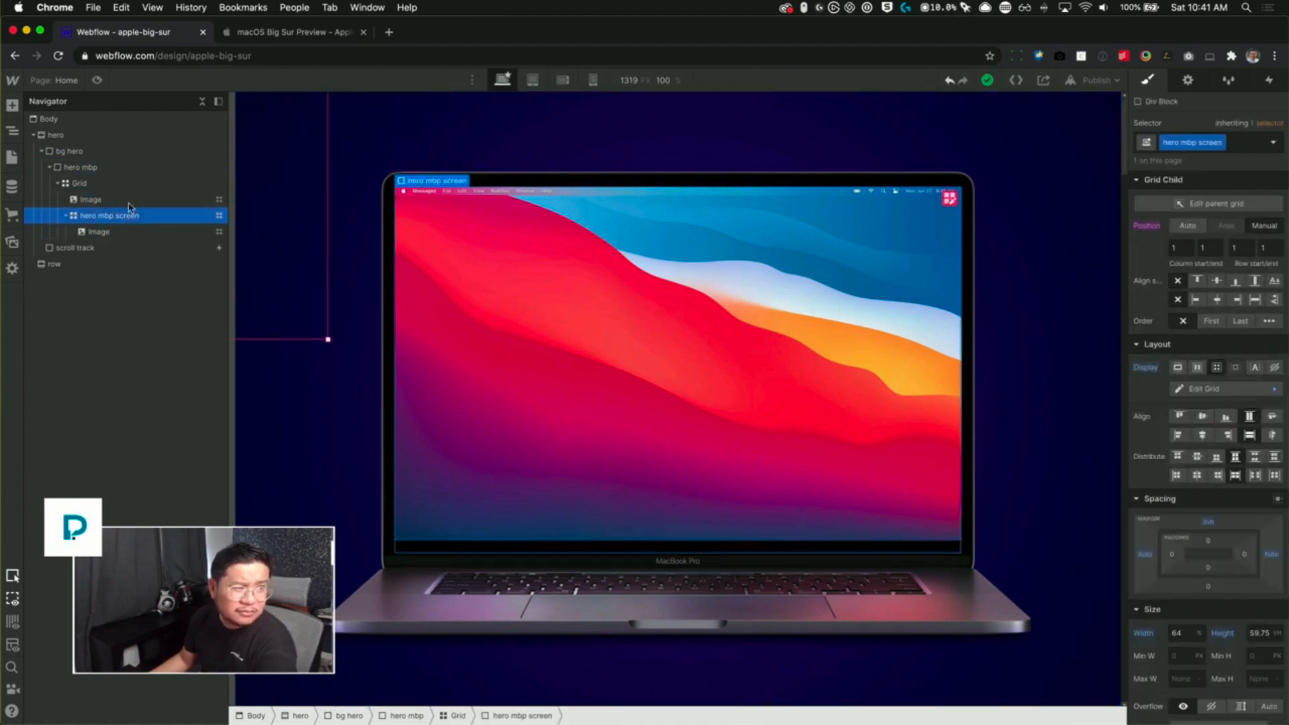
pyautogui.click(131, 201)
pyautogui.click(126, 187)
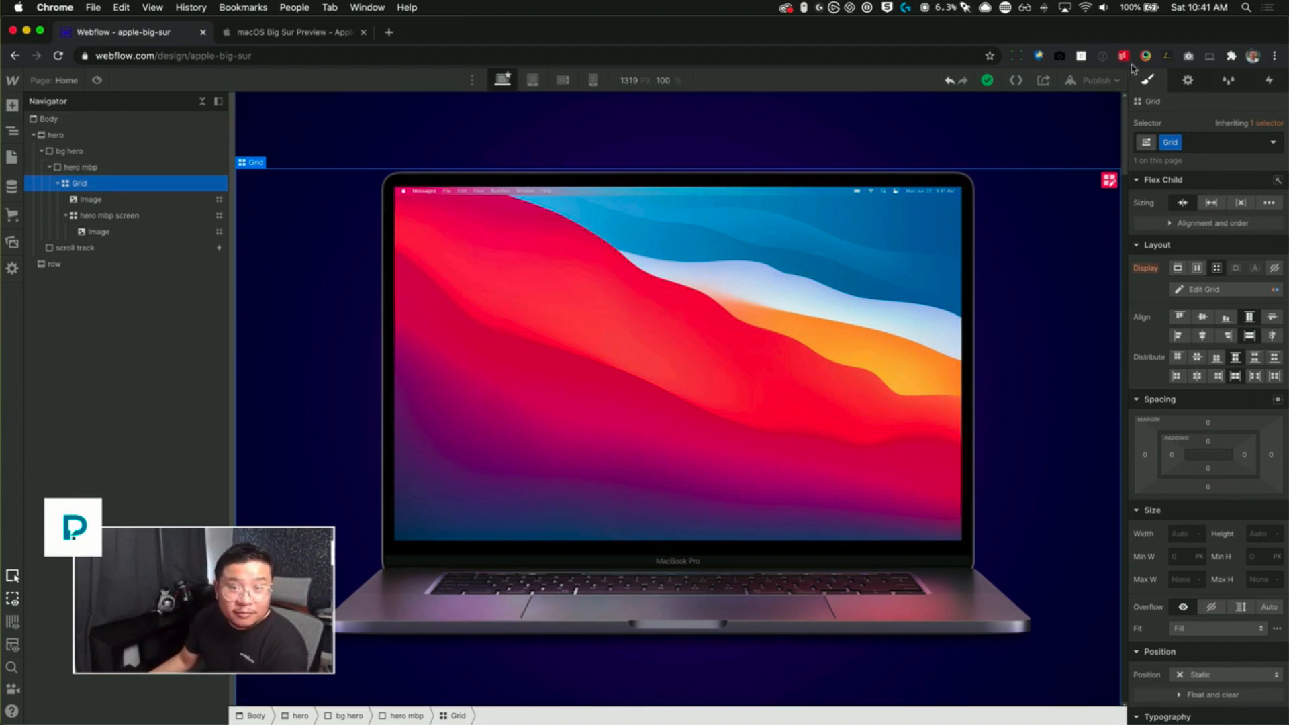
# - Publish the site to apple-big-sur.webflow.io, open the published page and copy its address
pyautogui.click(1096, 80)
pyautogui.click(1045, 257)
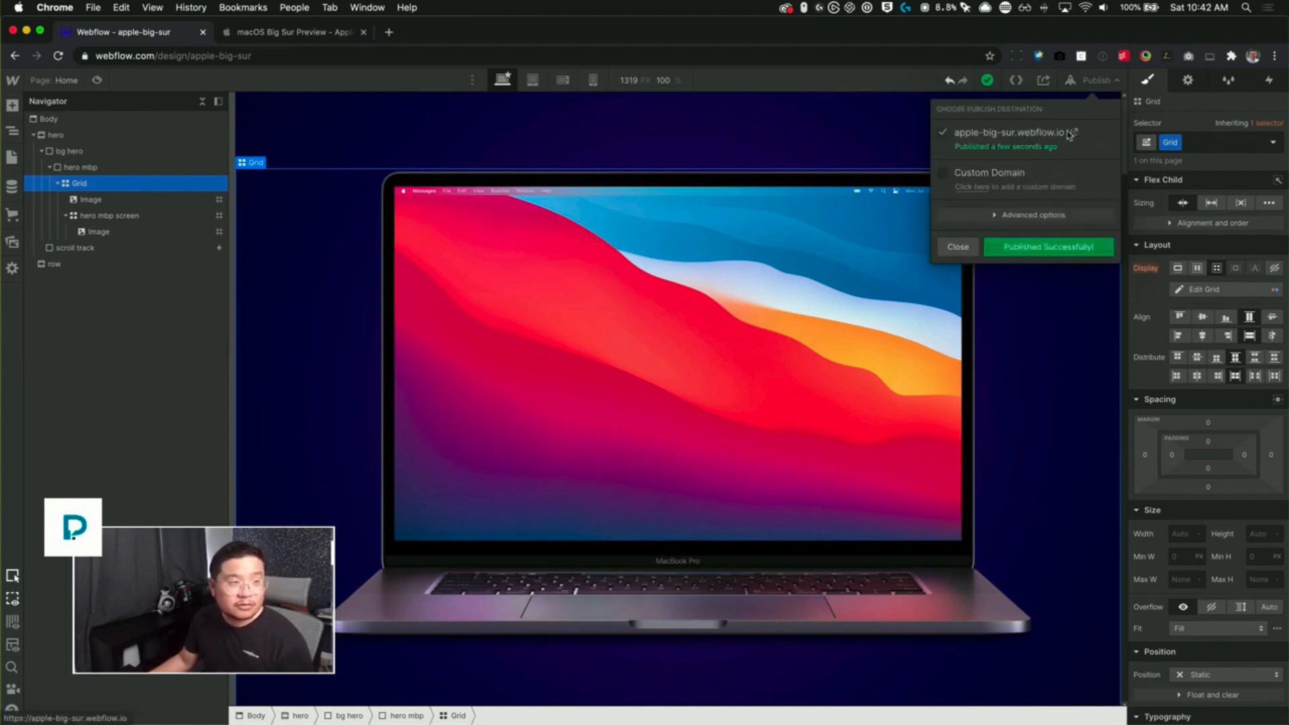
pyautogui.click(1074, 132)
pyautogui.click(271, 61)
pyautogui.press('super+c')
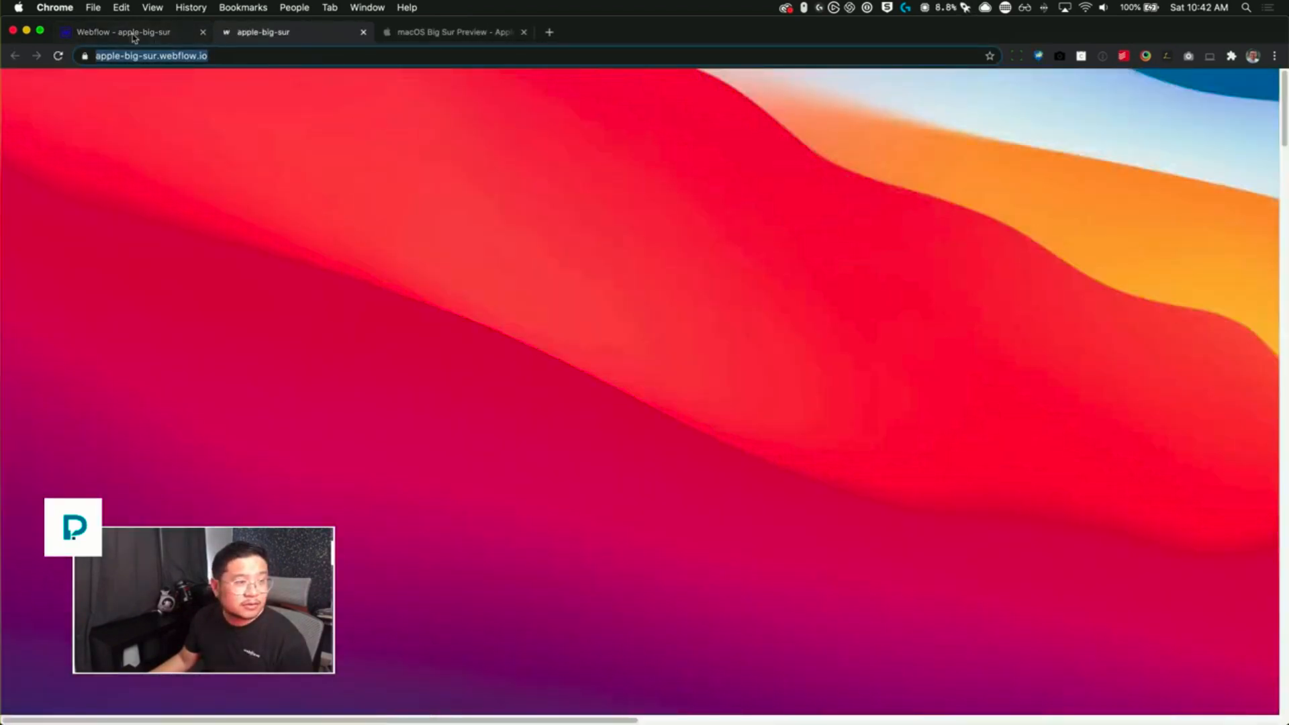
# - Switch to the other open window, then paste and submit the copied site address there
pyautogui.click(135, 37)
pyautogui.hotkey('ctrl', 'Up')
pyautogui.click(1109, 254)
pyautogui.click(878, 407)
pyautogui.press('super+v')
pyautogui.press('Return')
# - Reload the published page and check how the MacBook scales down while scrolling through the hero
pyautogui.click(255, 33)
pyautogui.press('super+r')
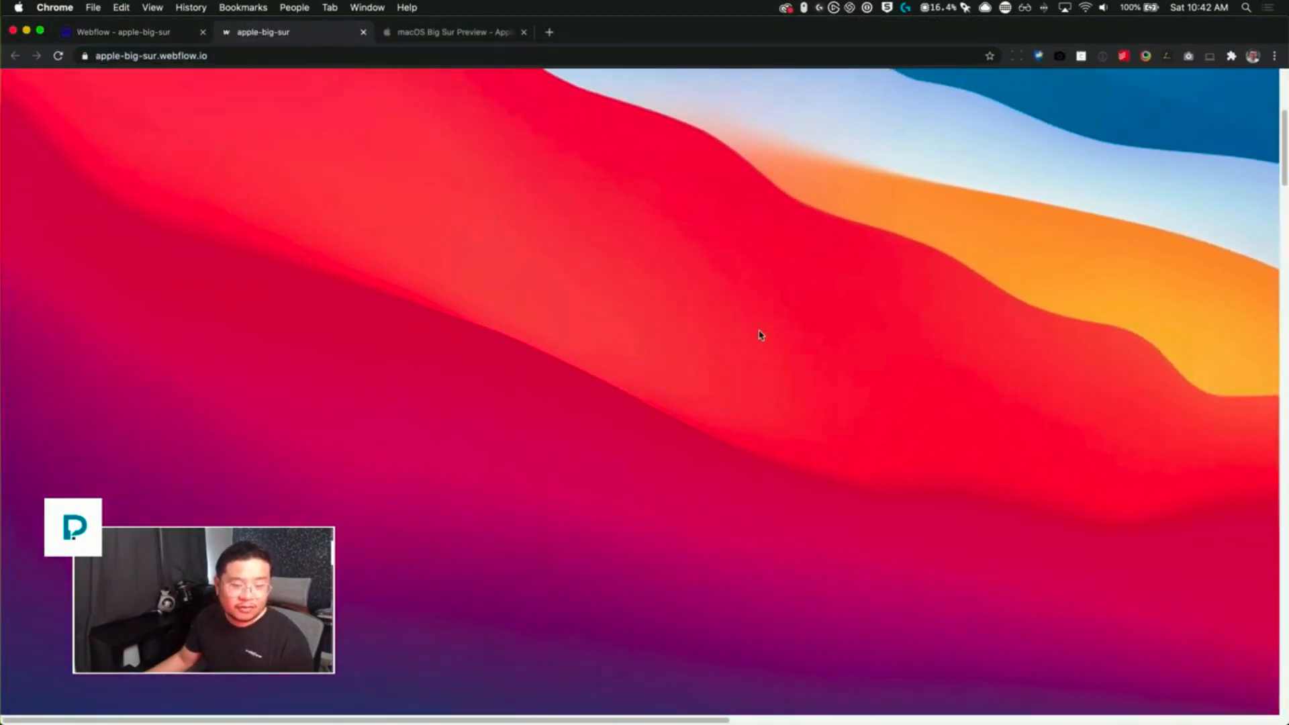
pyautogui.scroll(-5, 761, 335)
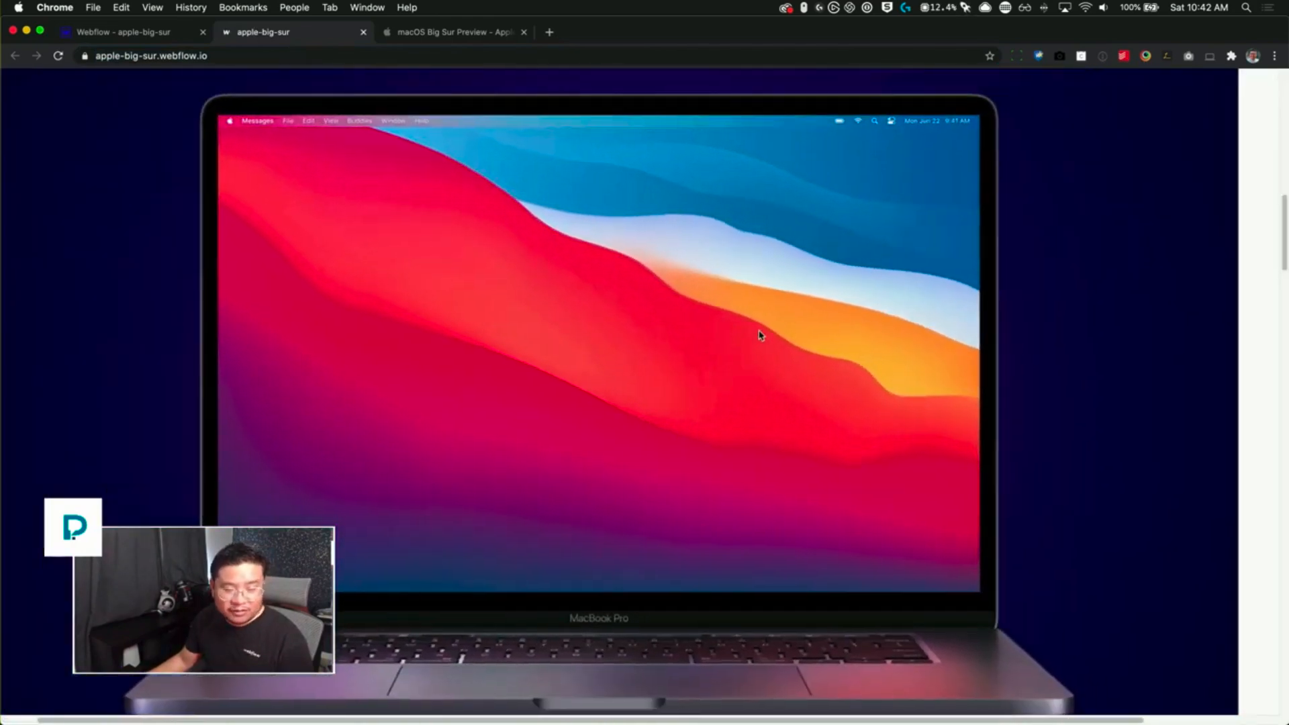
pyautogui.scroll(-5, 761, 335)
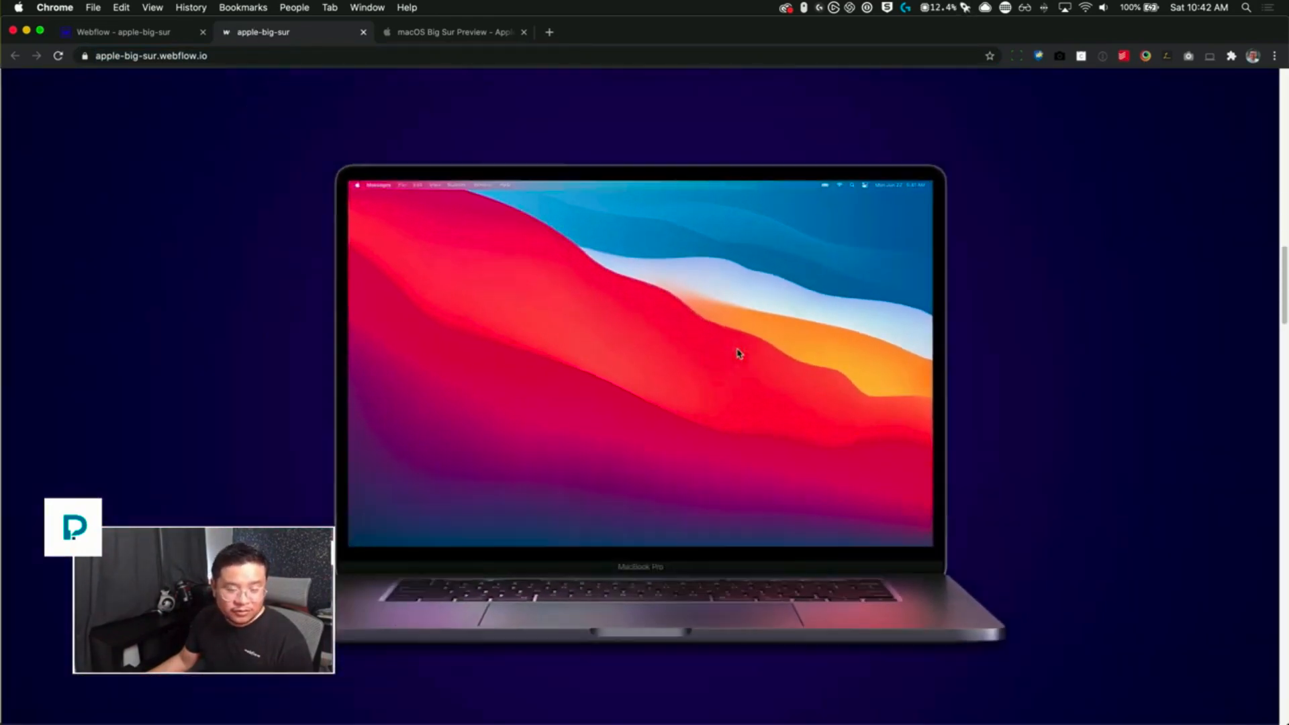
pyautogui.scroll(-5, 739, 352)
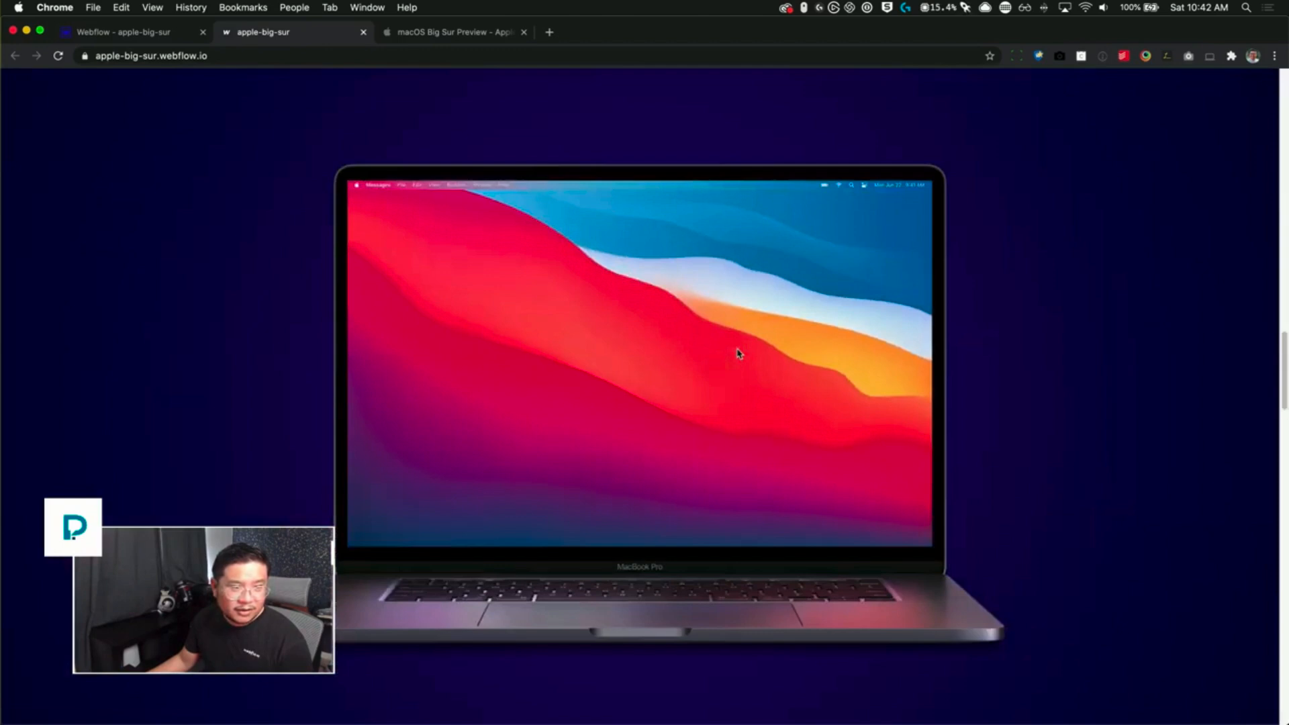
# - Return to the Webflow designer and set the overflow of the bg hero div to hidden
pyautogui.click(155, 37)
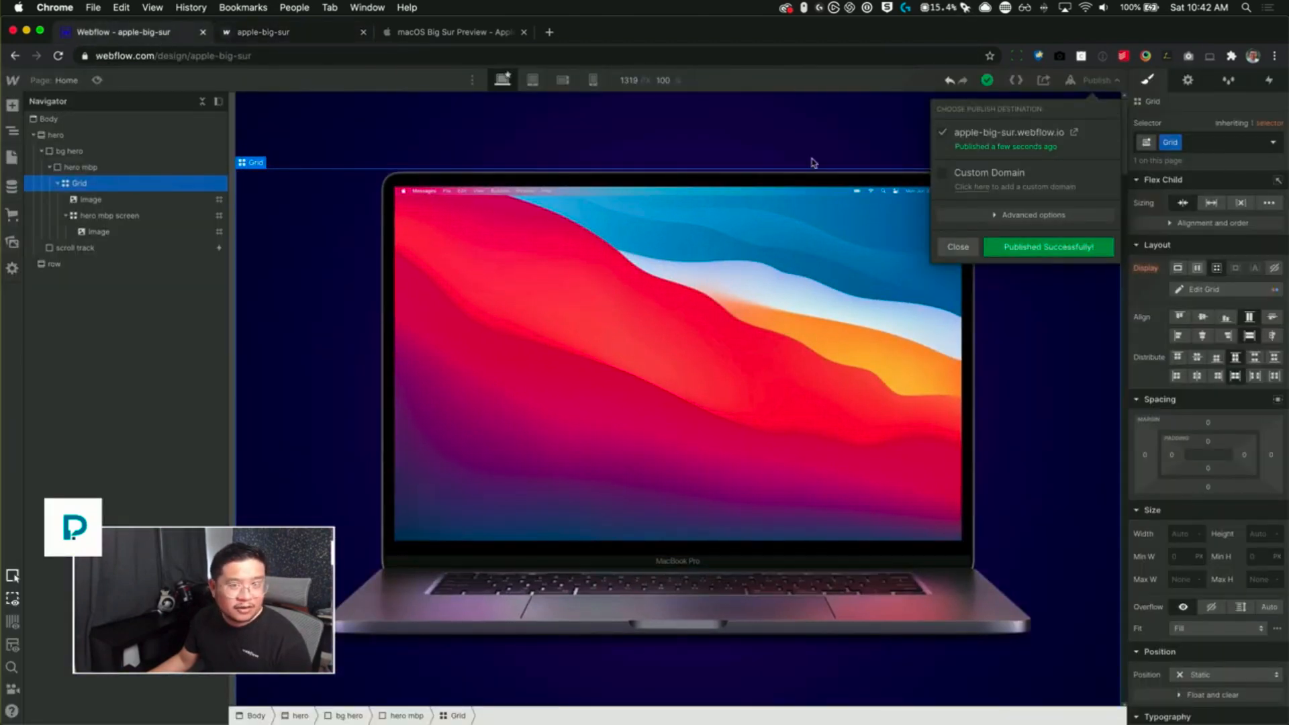
pyautogui.click(1082, 82)
pyautogui.click(100, 168)
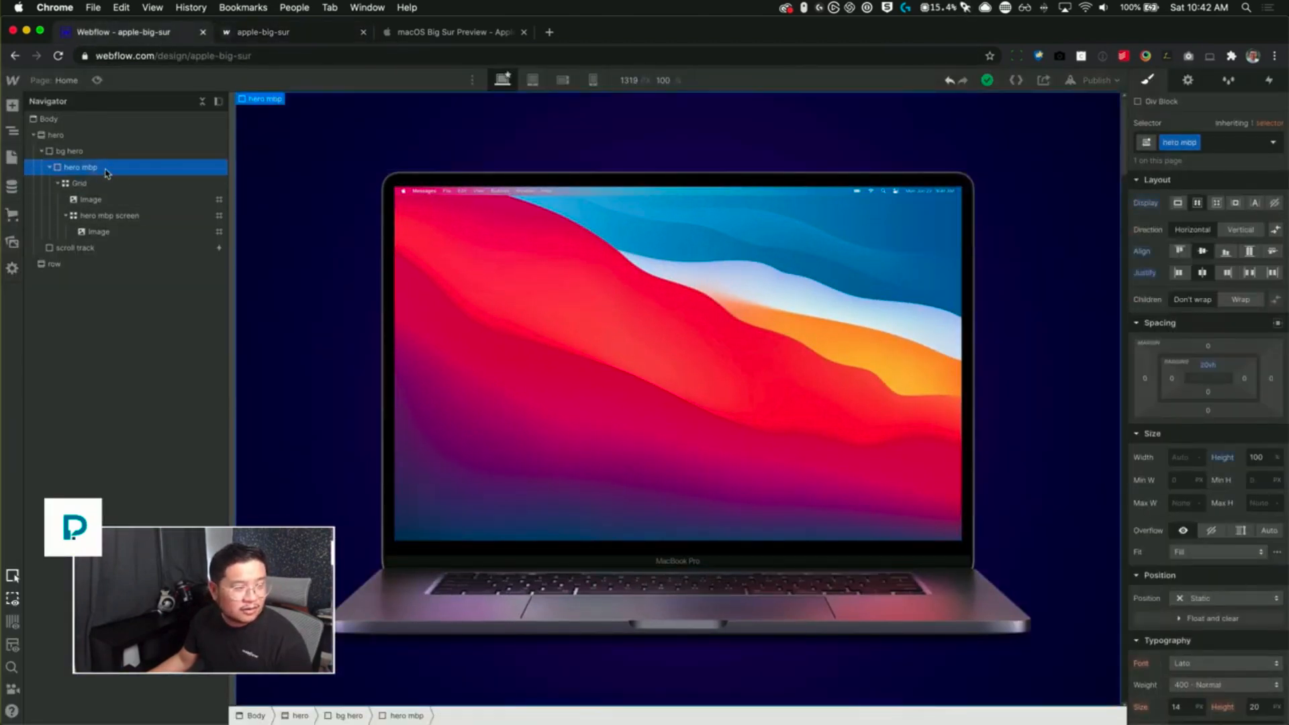
pyautogui.click(100, 154)
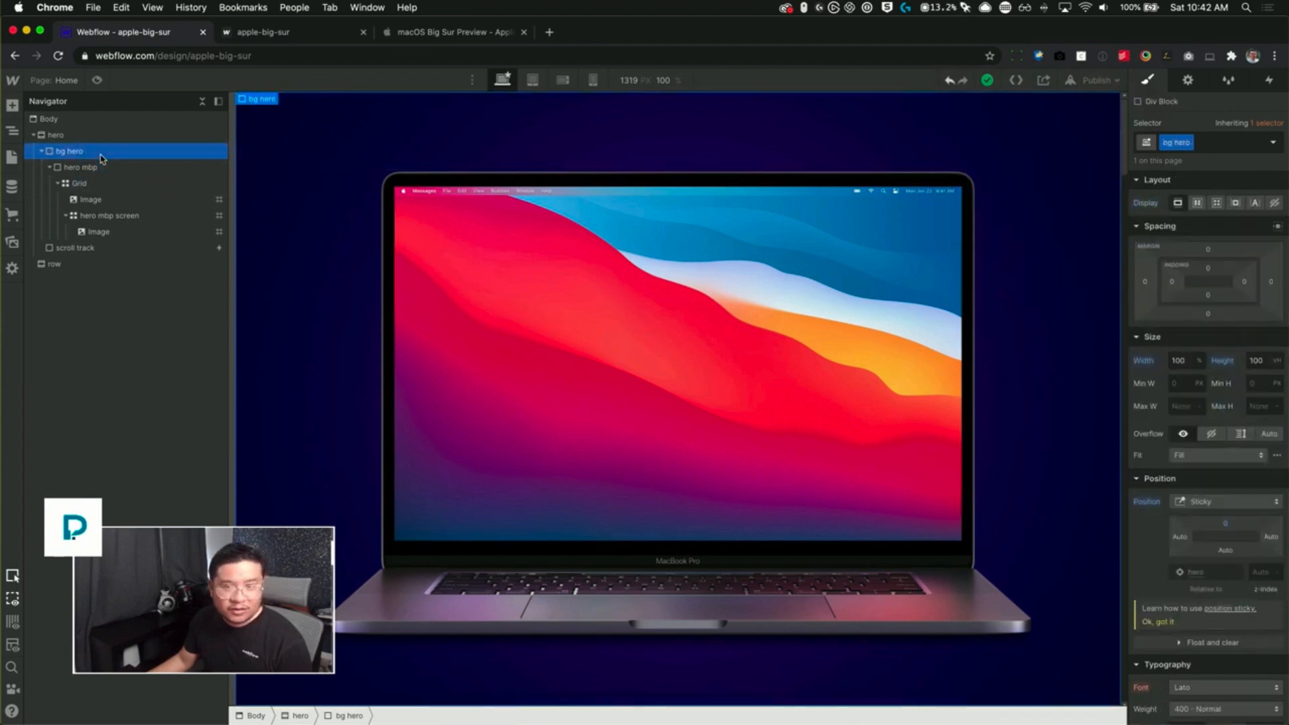
pyautogui.click(1207, 436)
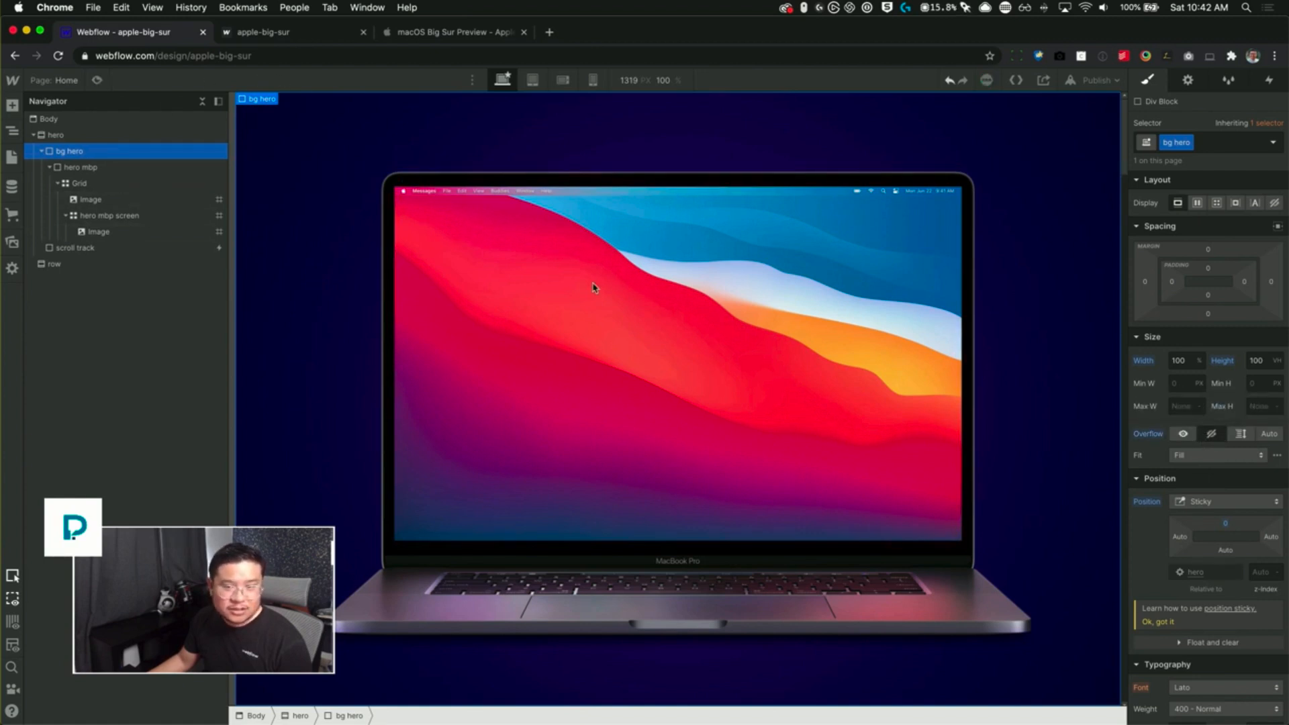
# - Preview the overflow change, republish to apple-big-sur.webflow.io, and check scrolling on the published page
pyautogui.press('super+shift+p')
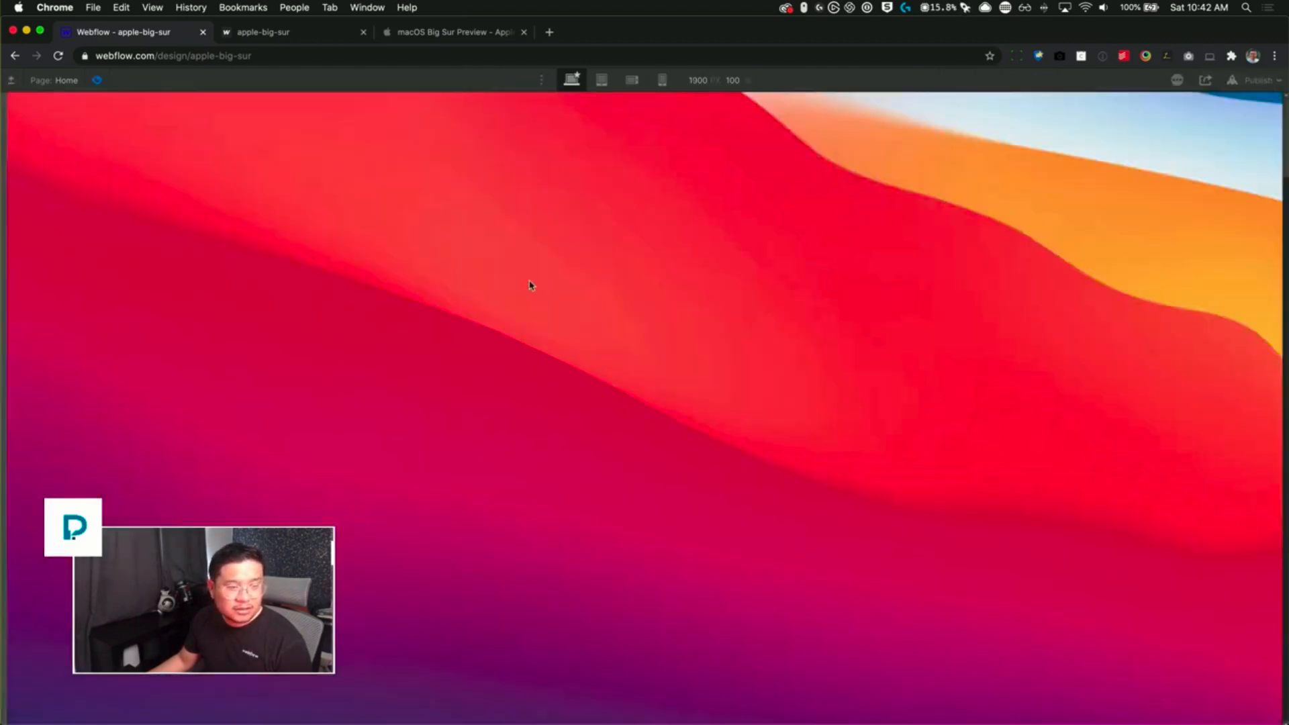
pyautogui.click(1254, 80)
pyautogui.click(1183, 247)
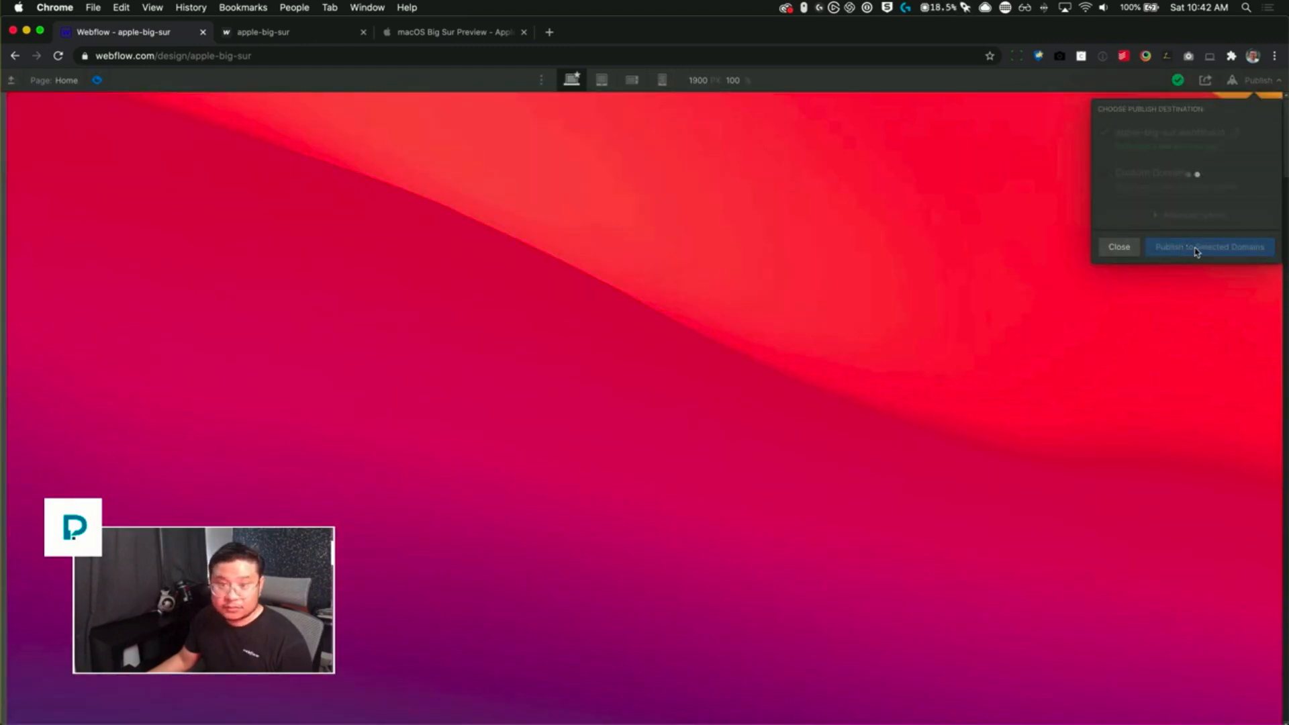
pyautogui.click(97, 82)
pyautogui.click(274, 34)
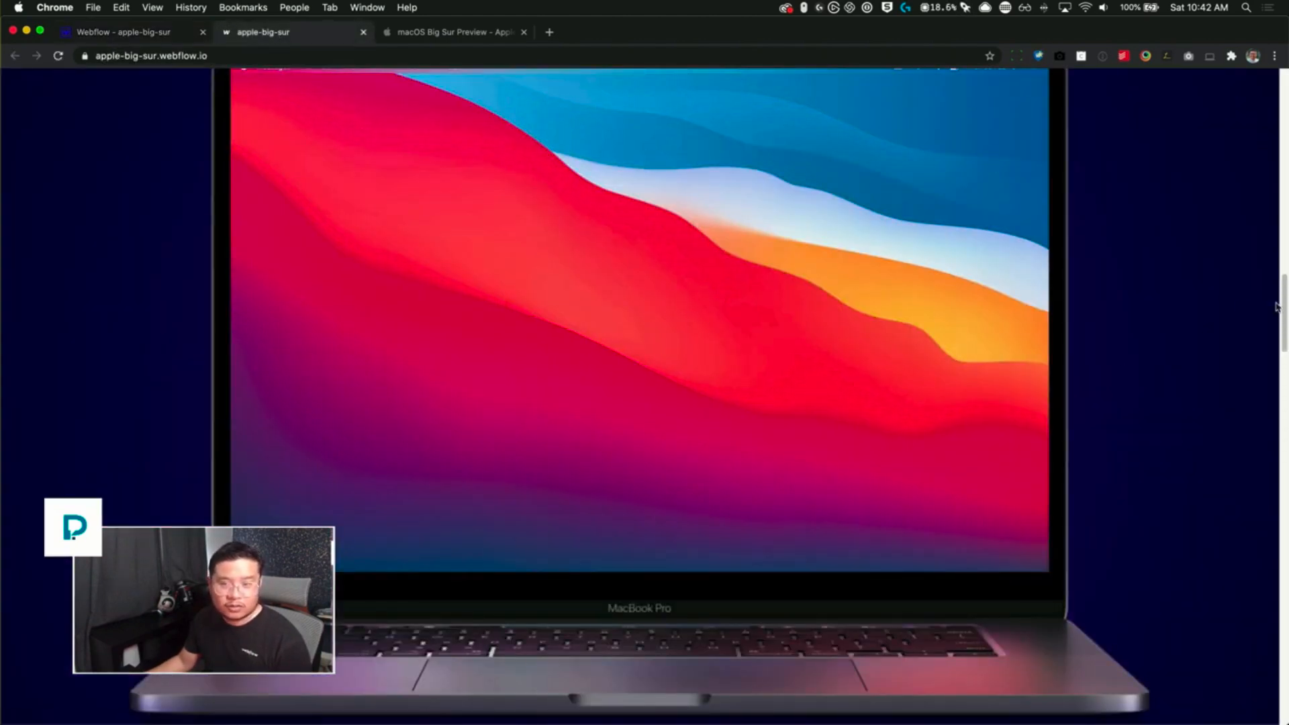
pyautogui.moveTo(1284, 305)
pyautogui.mouseDown()
pyautogui.moveTo(1284, 107)
pyautogui.moveTo(1282, 484)
pyautogui.moveTo(1260, 495)
pyautogui.moveTo(1228, 224)
pyautogui.moveTo(1258, 153)
pyautogui.moveTo(1260, 526)
pyautogui.moveTo(1262, 144)
pyautogui.moveTo(1271, 298)
pyautogui.mouseUp()
# - Check the MacBook scaling in the Webflow preview, and reopen the scroll track's hero mbp scroll animation for editing
pyautogui.click(159, 37)
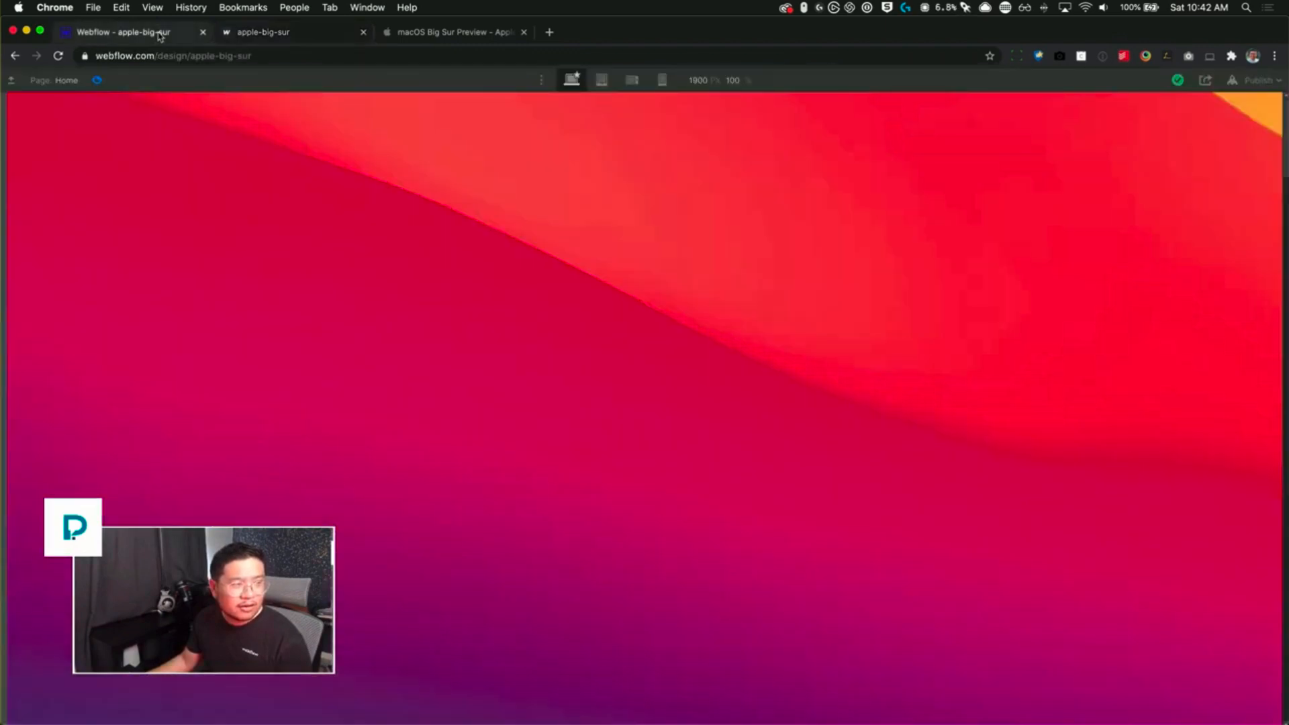
pyautogui.scroll(-5, 420, 296)
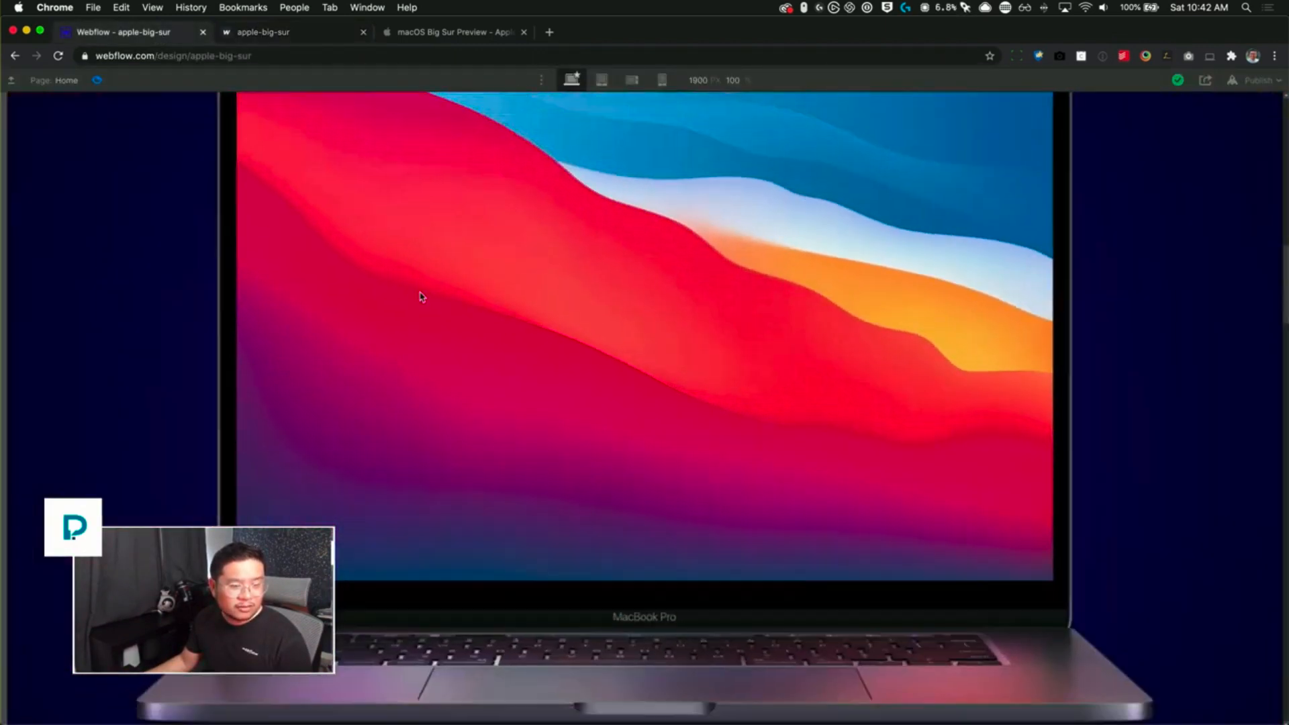
pyautogui.click(97, 80)
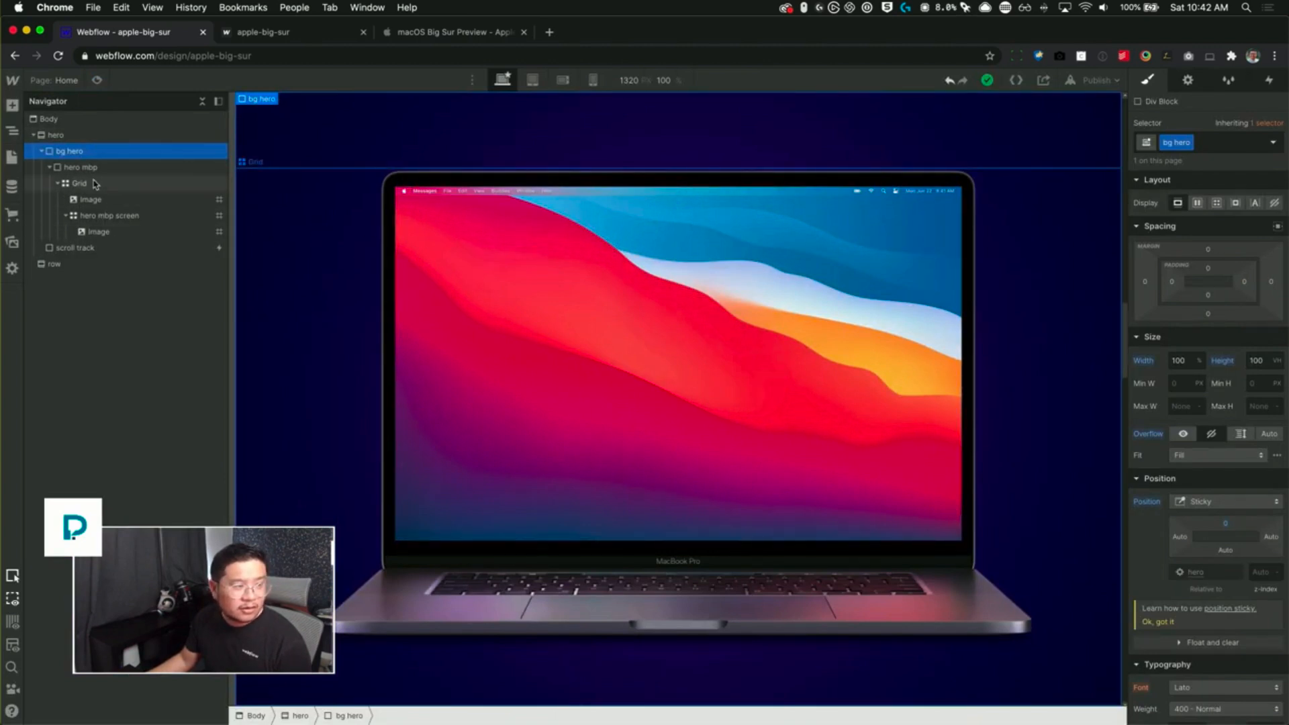
pyautogui.click(138, 247)
pyautogui.click(1269, 80)
pyautogui.click(1158, 159)
pyautogui.click(1169, 301)
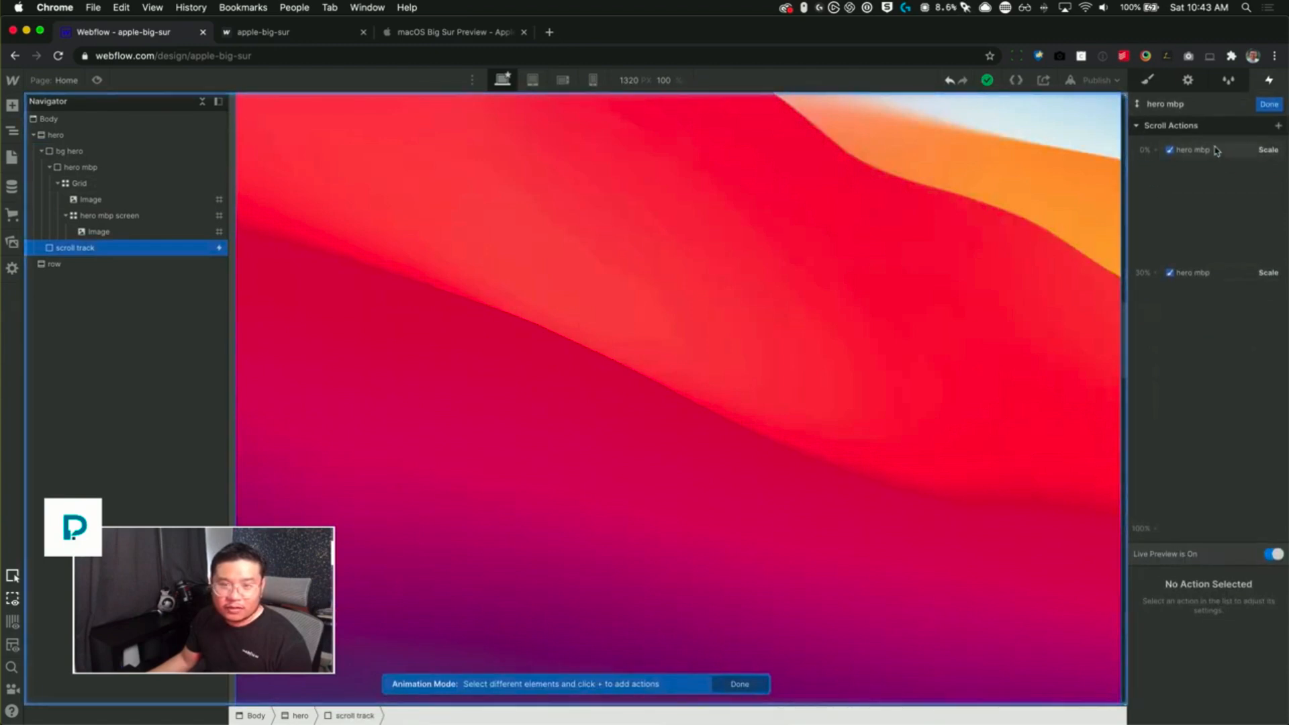
# - Try a scale of 0.7 for the hero mbp keyframe at 30%, and settle on 0.8
pyautogui.click(1192, 274)
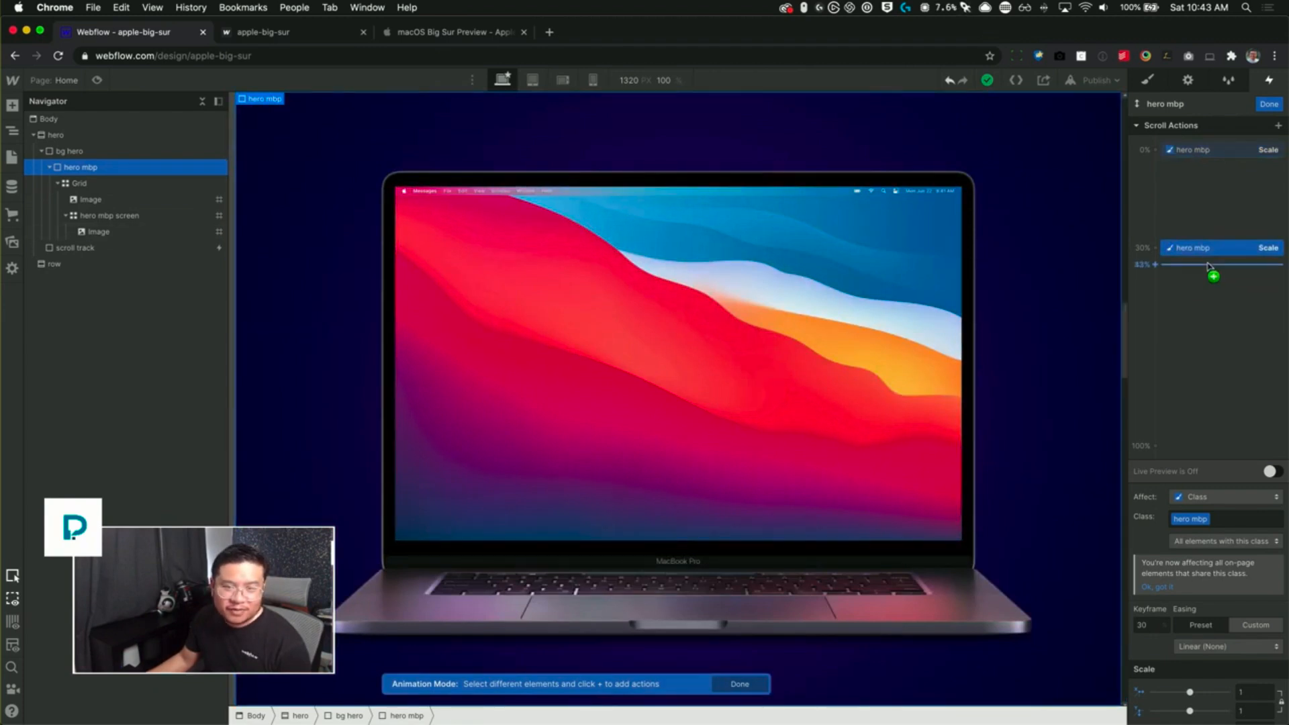
pyautogui.click(1247, 688)
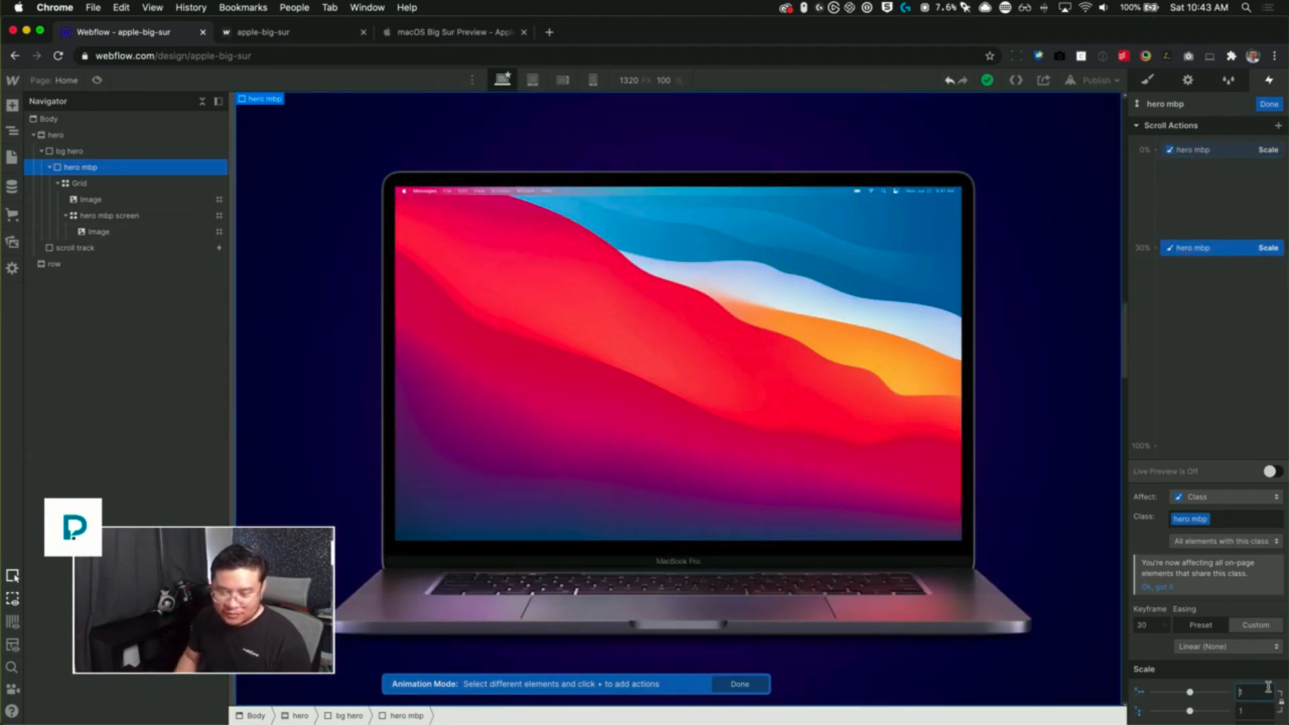
pyautogui.press('BackSpace')
pyautogui.write('1')
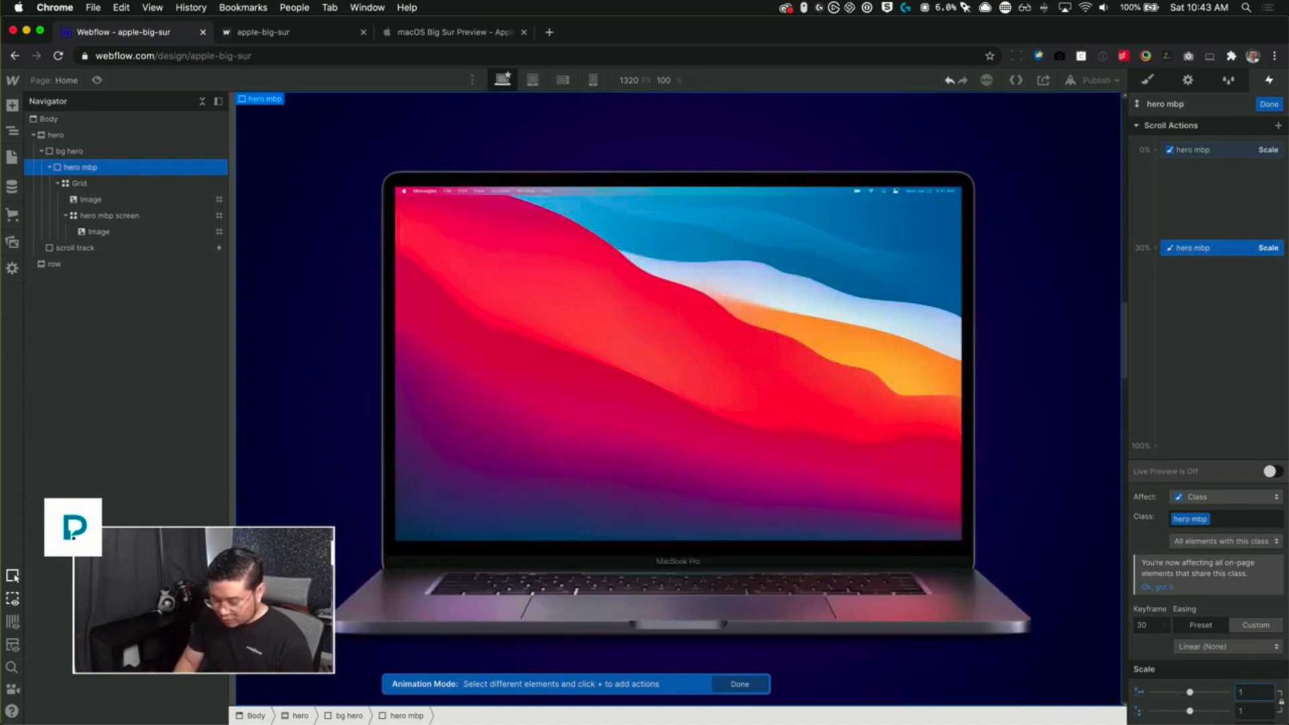
pyautogui.press('BackSpace')
pyautogui.write('0.7')
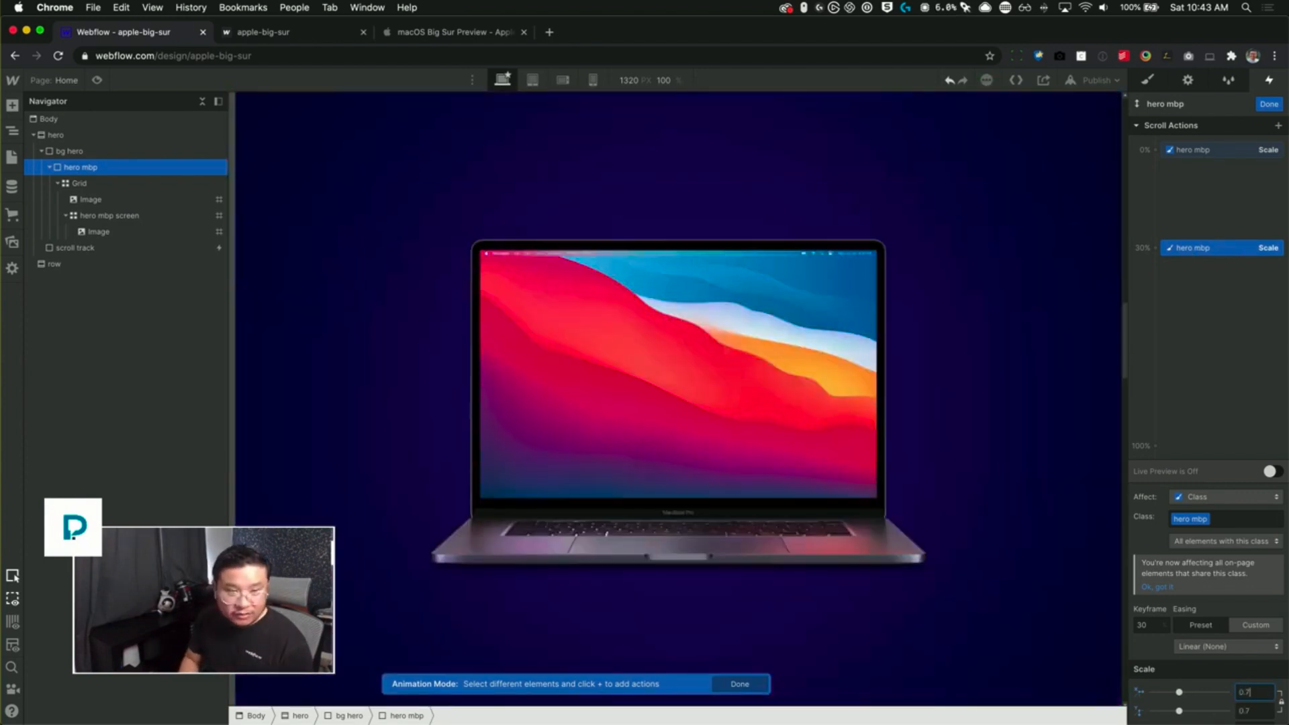
pyautogui.click(1097, 79)
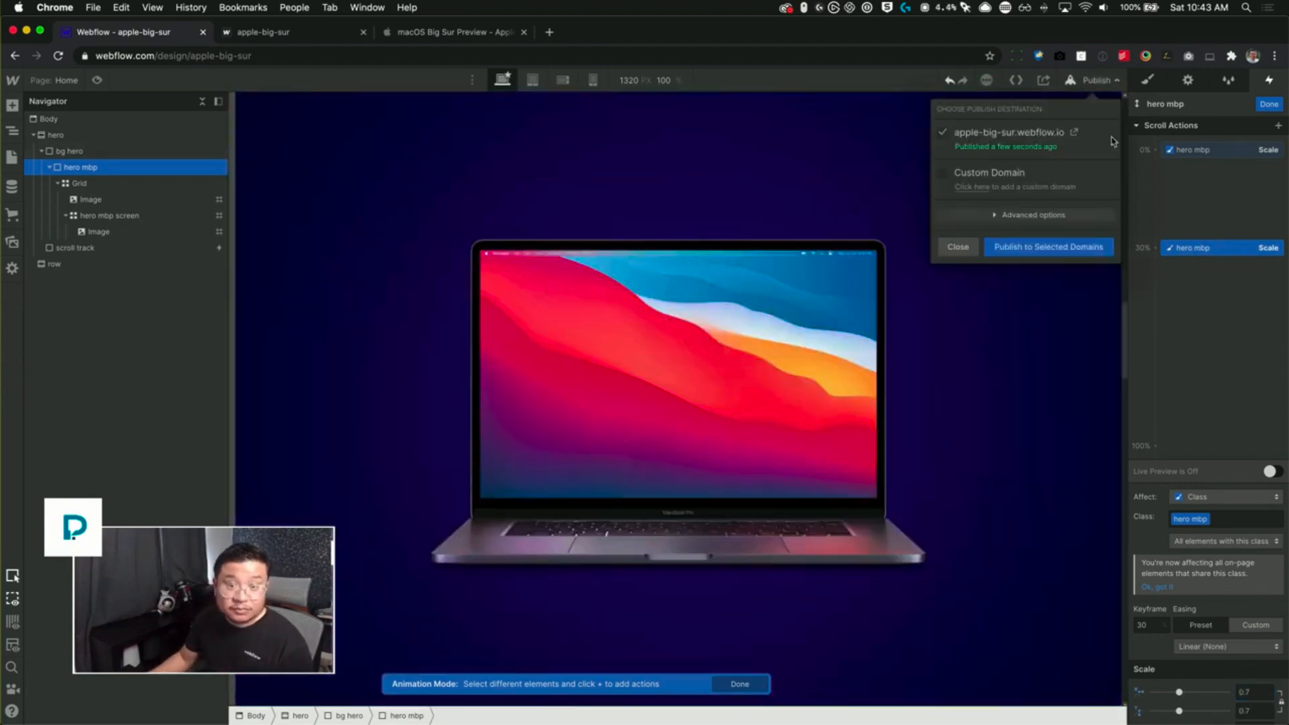
pyautogui.click(1256, 695)
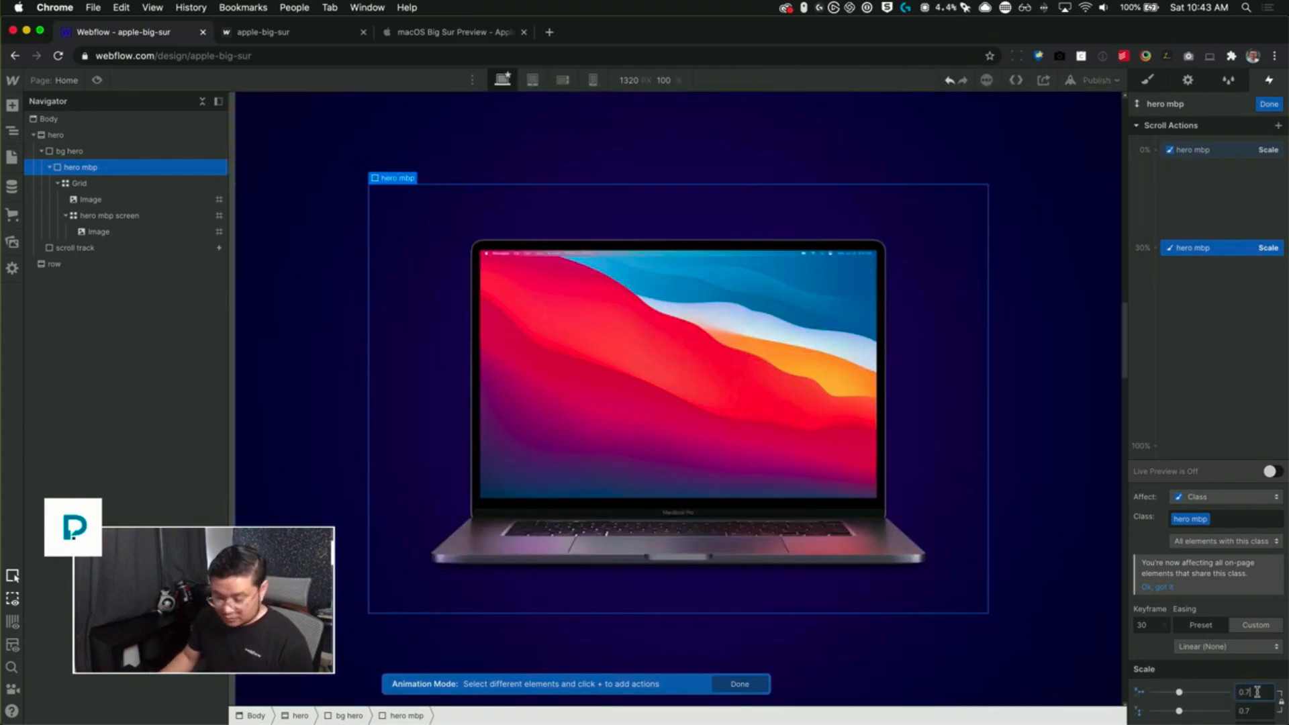
pyautogui.press('BackSpace')
pyautogui.write('8')
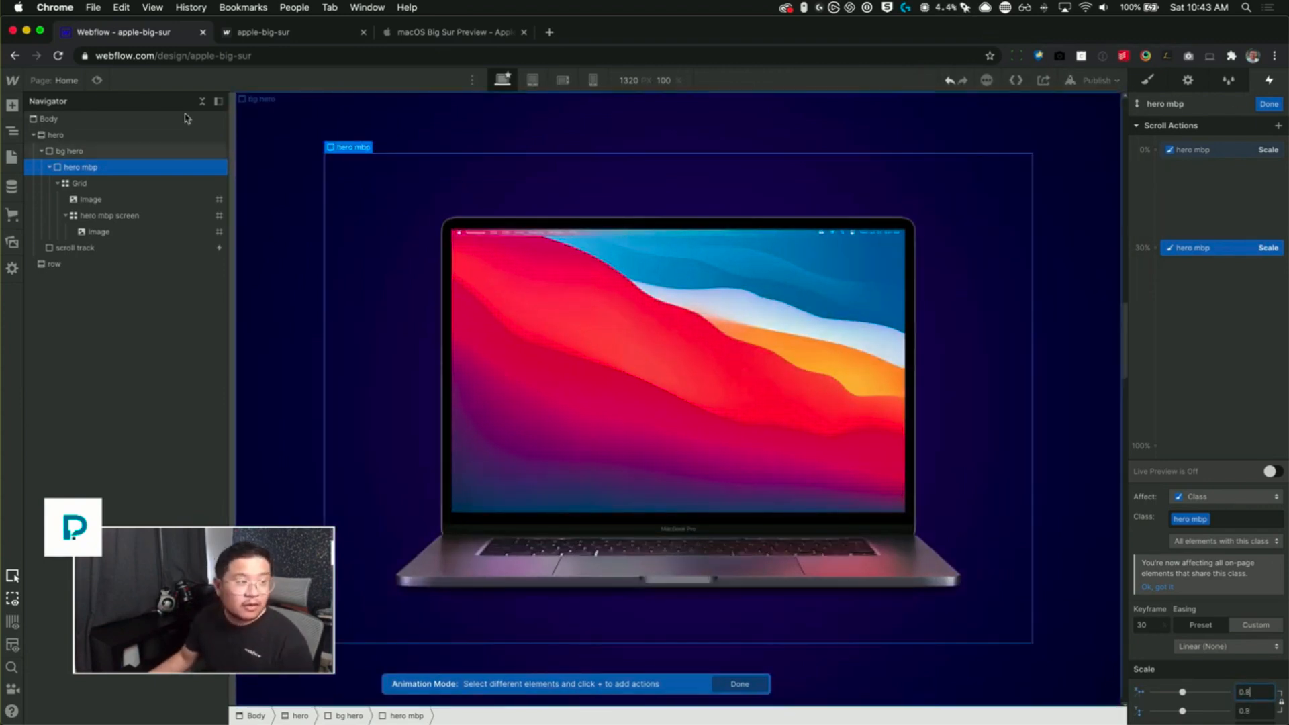
# - Preview the hero scaling on scroll and republish the site to apple-big-sur.webflow.io
pyautogui.click(97, 80)
pyautogui.scroll(-5, 709, 385)
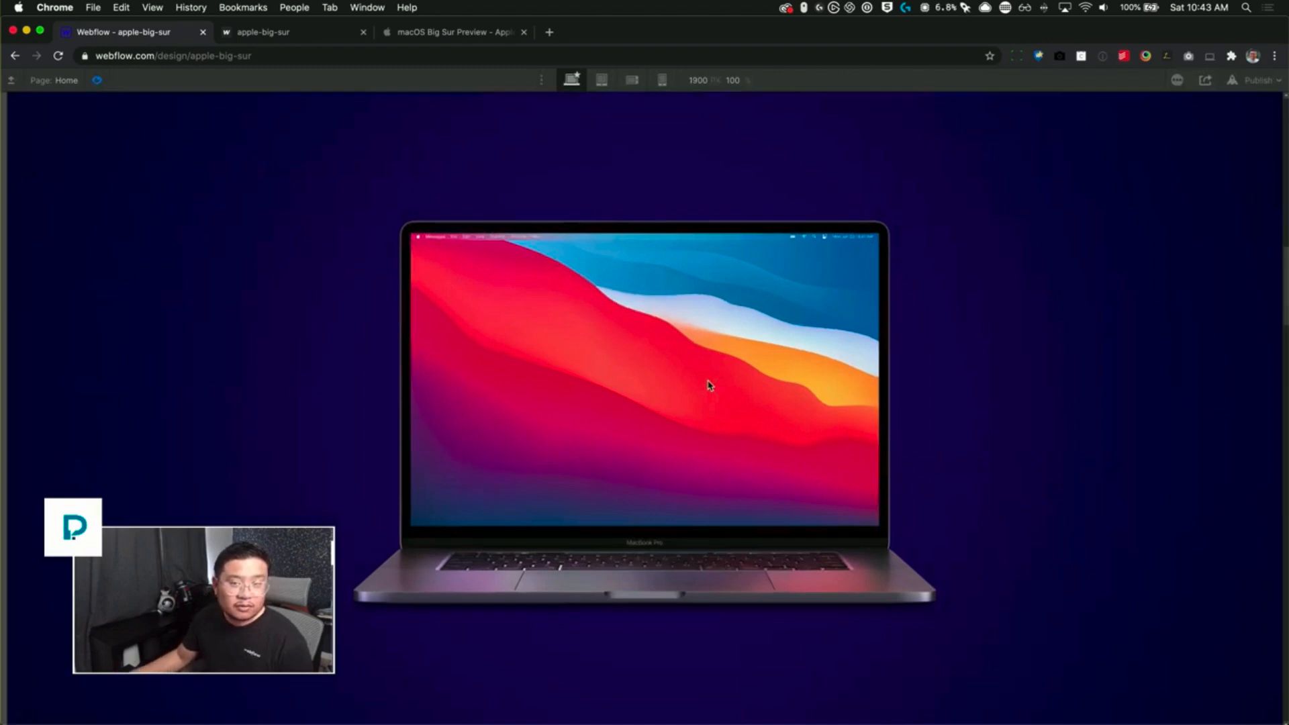
pyautogui.scroll(5, 709, 385)
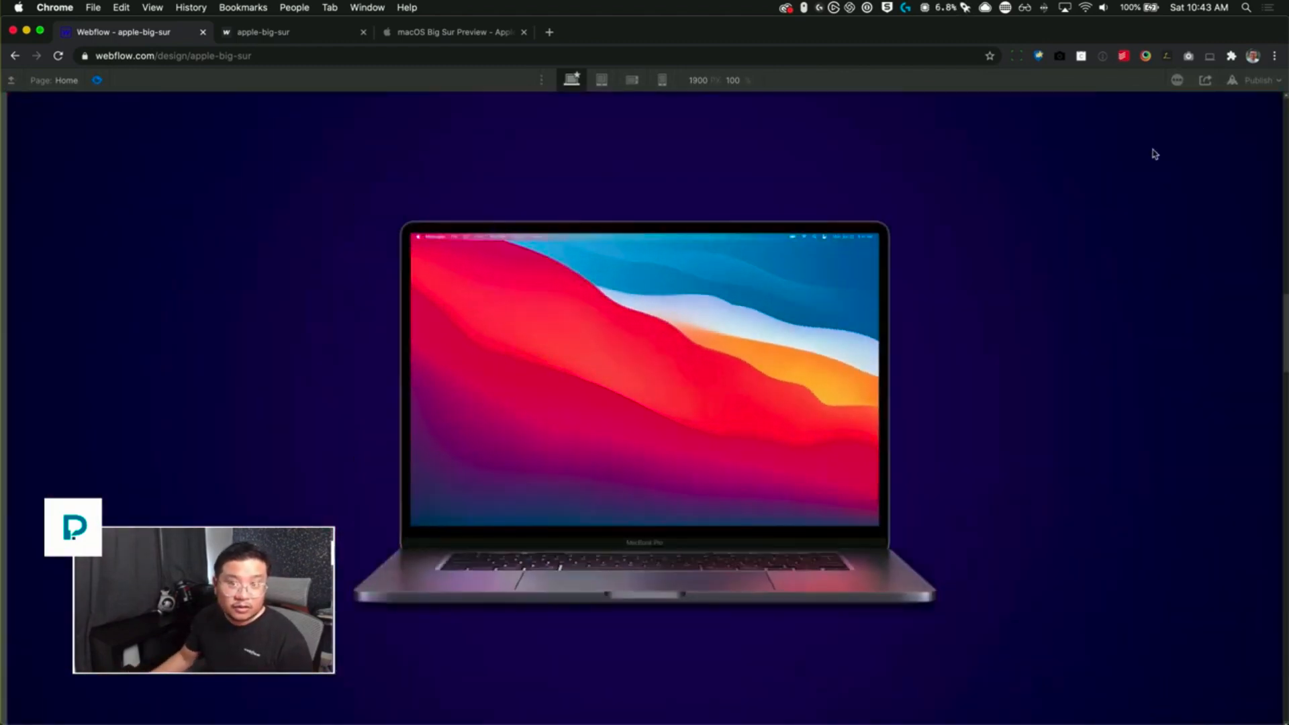
pyautogui.click(1255, 80)
pyautogui.click(1172, 248)
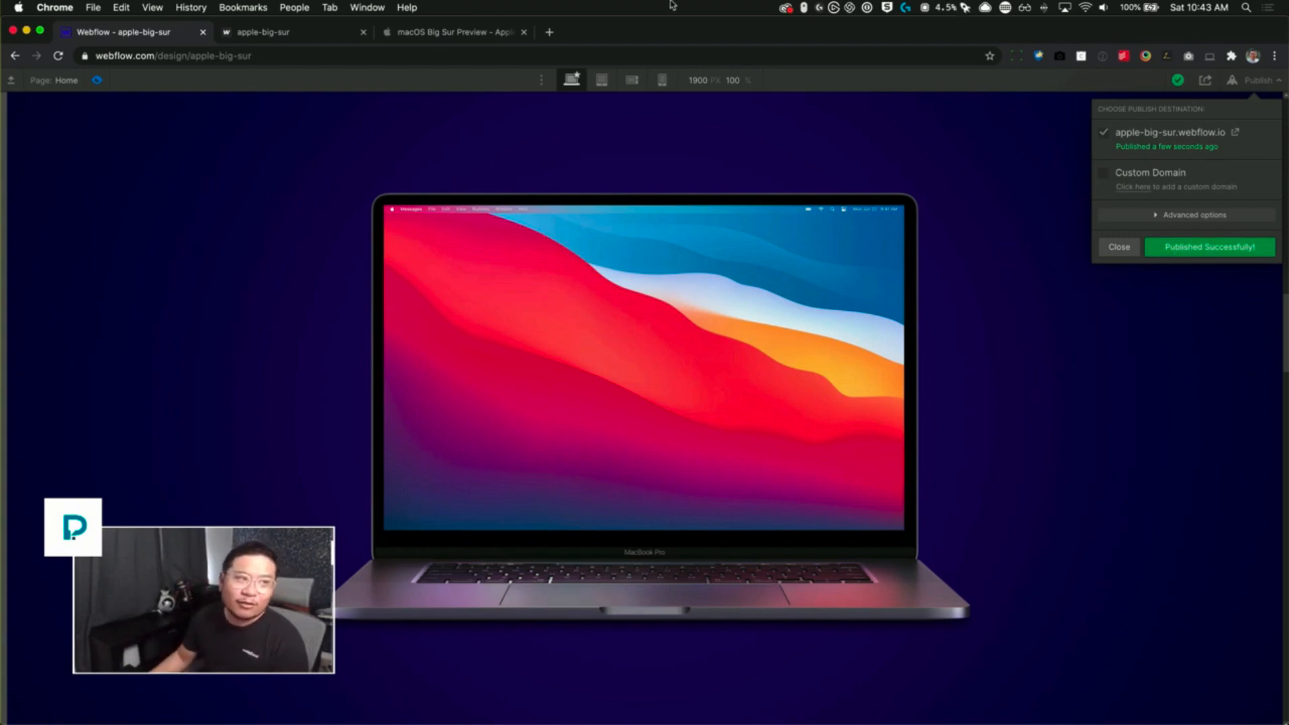
# - Leave the preview, reload the published page and check the updated MacBook scaling on scroll
pyautogui.click(105, 88)
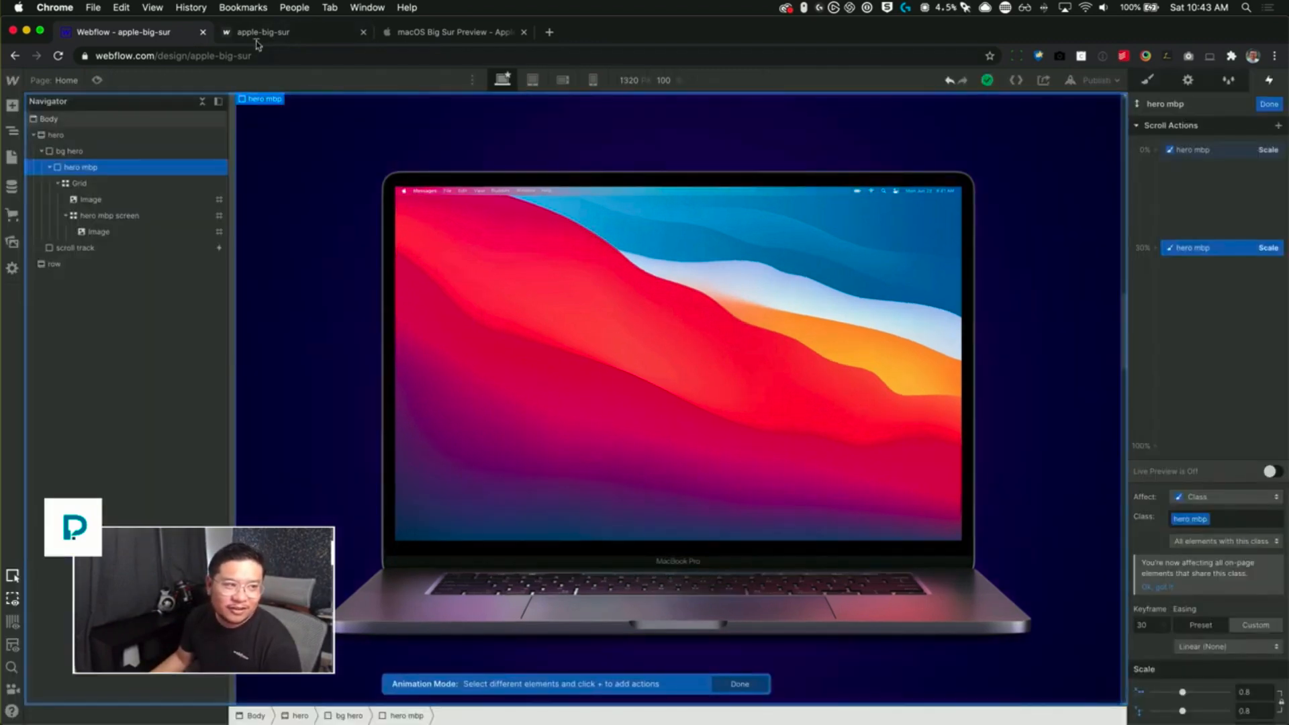
pyautogui.click(275, 37)
pyautogui.click(58, 56)
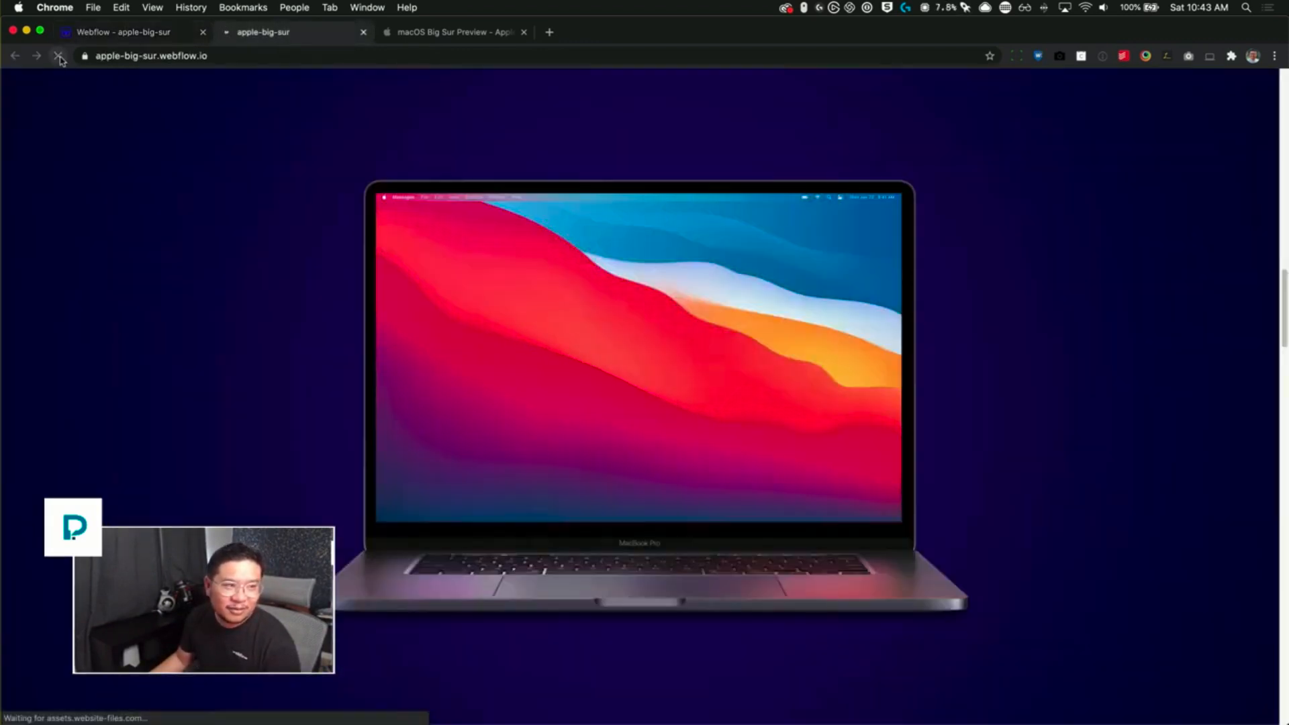
pyautogui.scroll(-5, 501, 245)
pyautogui.scroll(-3, 500, 245)
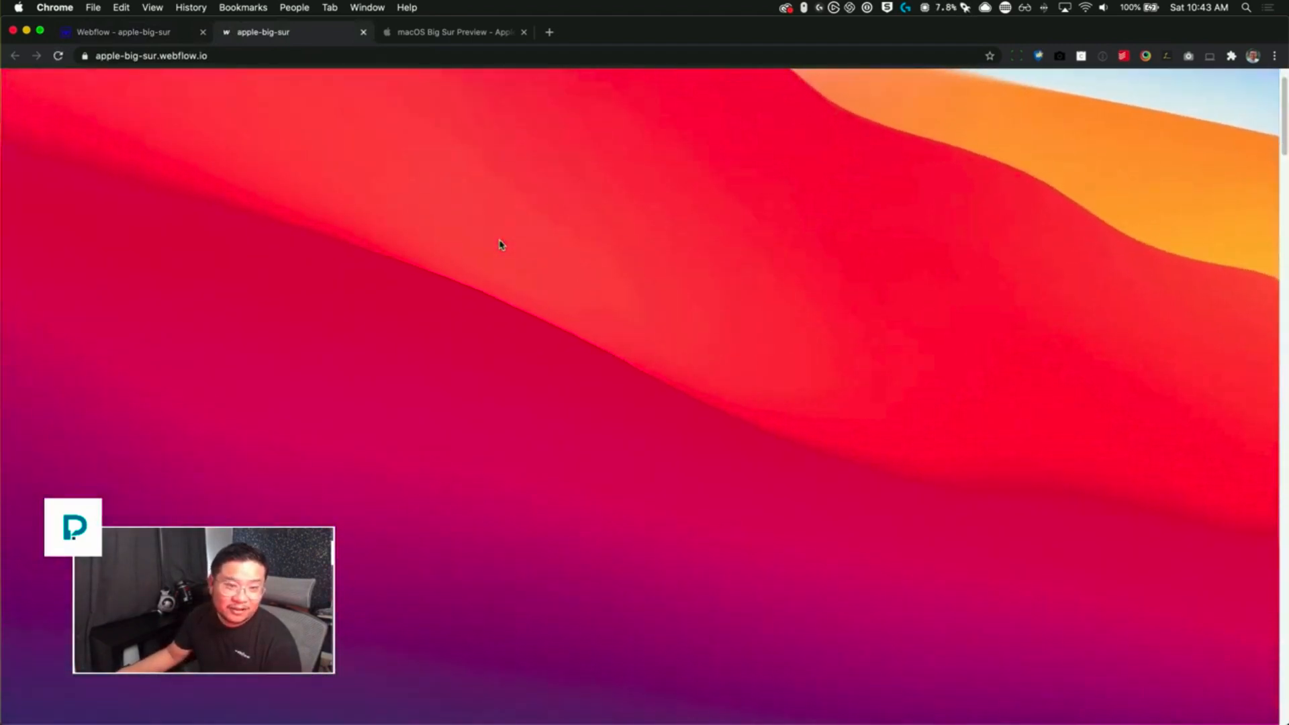
# - Examine how the MacBook shrinks and grows across the published page's hero
pyautogui.scroll(-10, 500, 245)
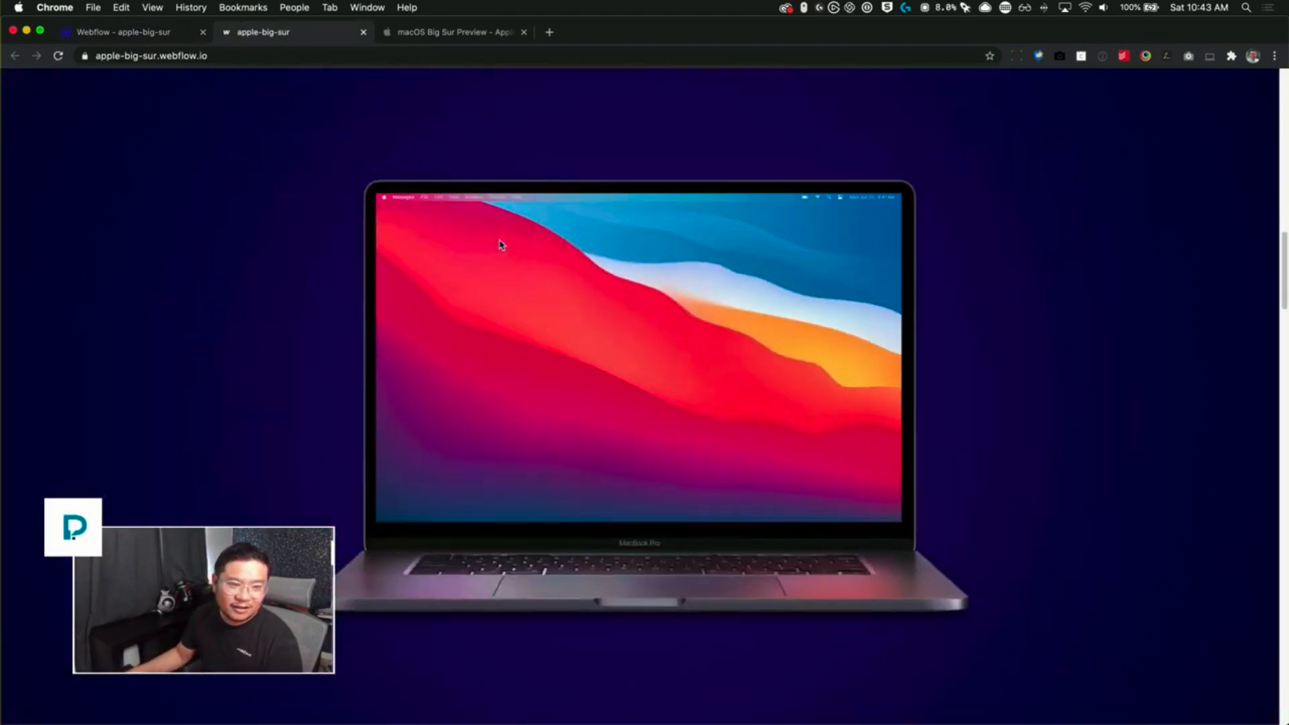
pyautogui.scroll(14, 500, 245)
pyautogui.scroll(-5, 500, 245)
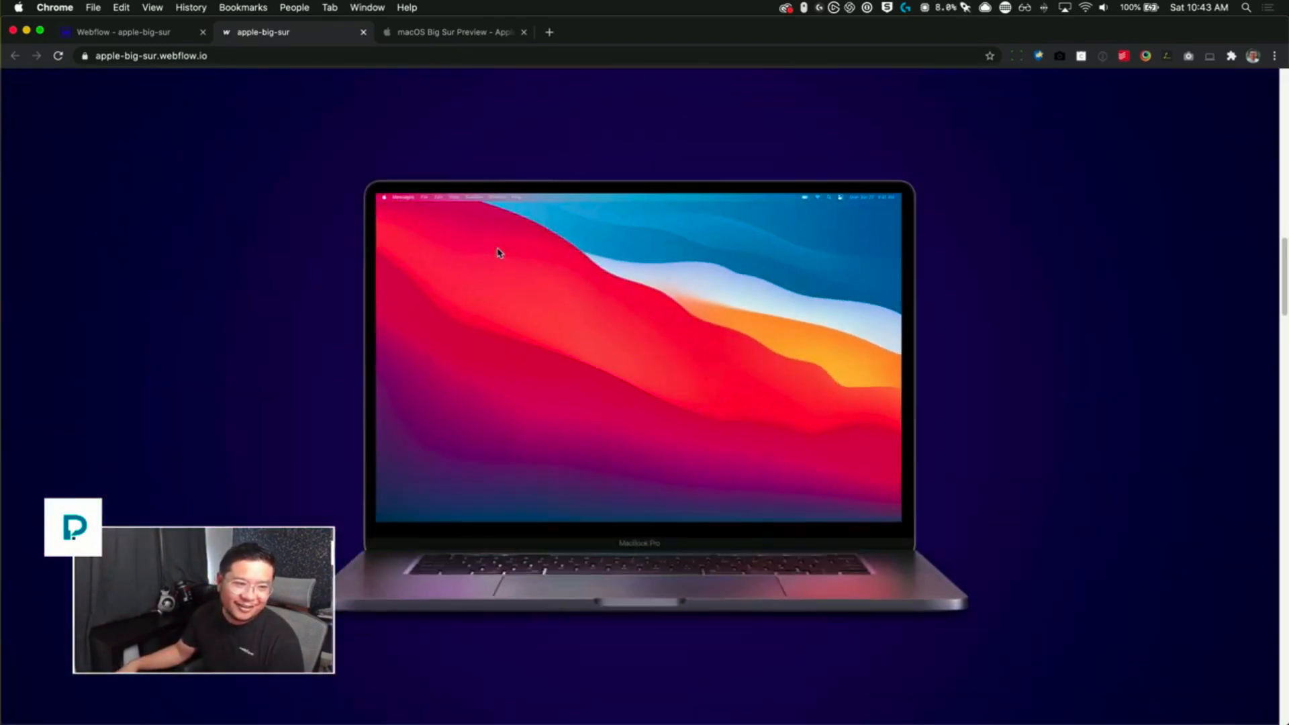
pyautogui.scroll(10, 401, 288)
pyautogui.scroll(-9, 401, 288)
pyautogui.scroll(13, 401, 289)
pyautogui.scroll(-15, 401, 288)
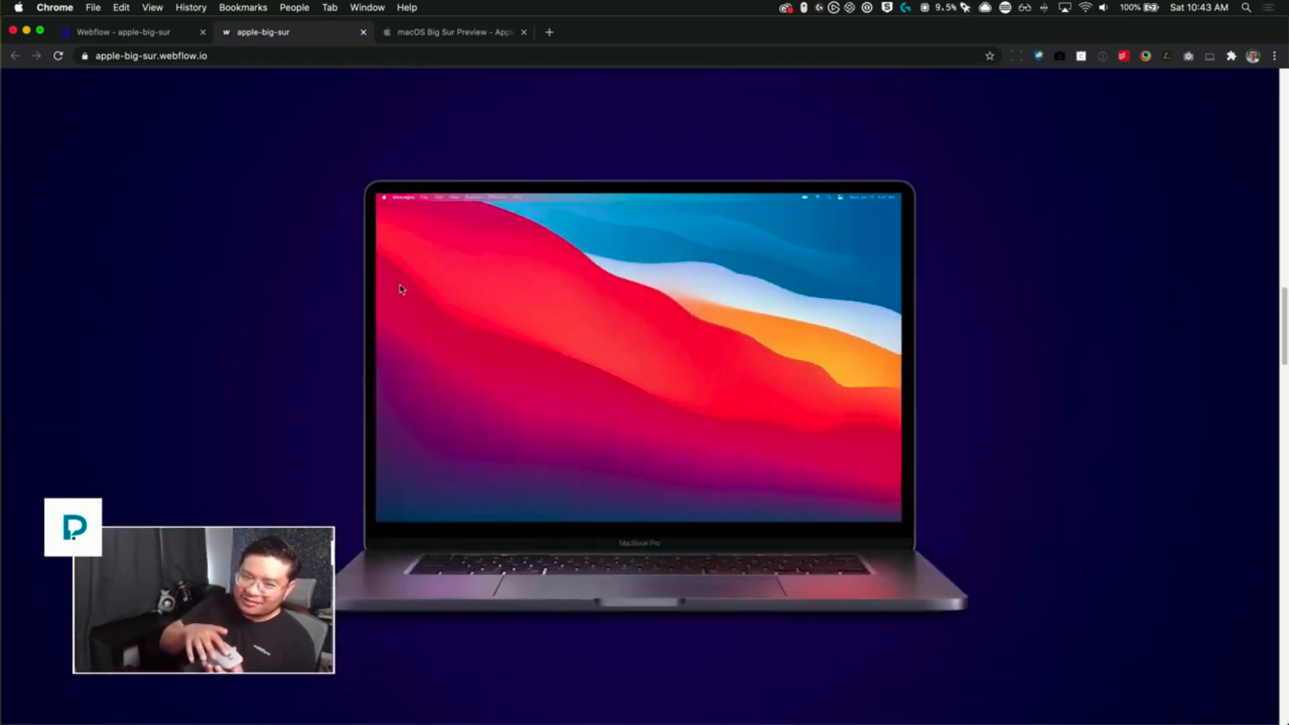
pyautogui.scroll(15, 424, 280)
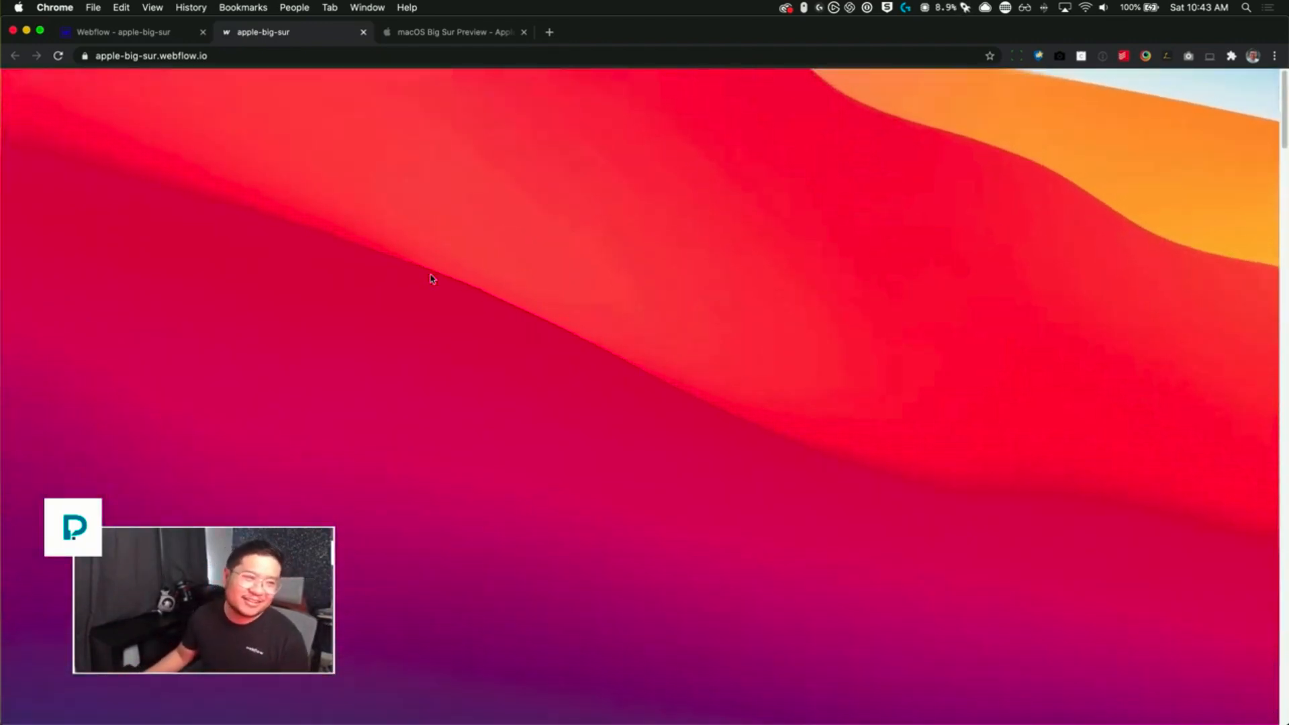
# - Return to the Webflow designer, leave animation editing and inspect the styles of the bg hero and Grid elements
pyautogui.click(149, 34)
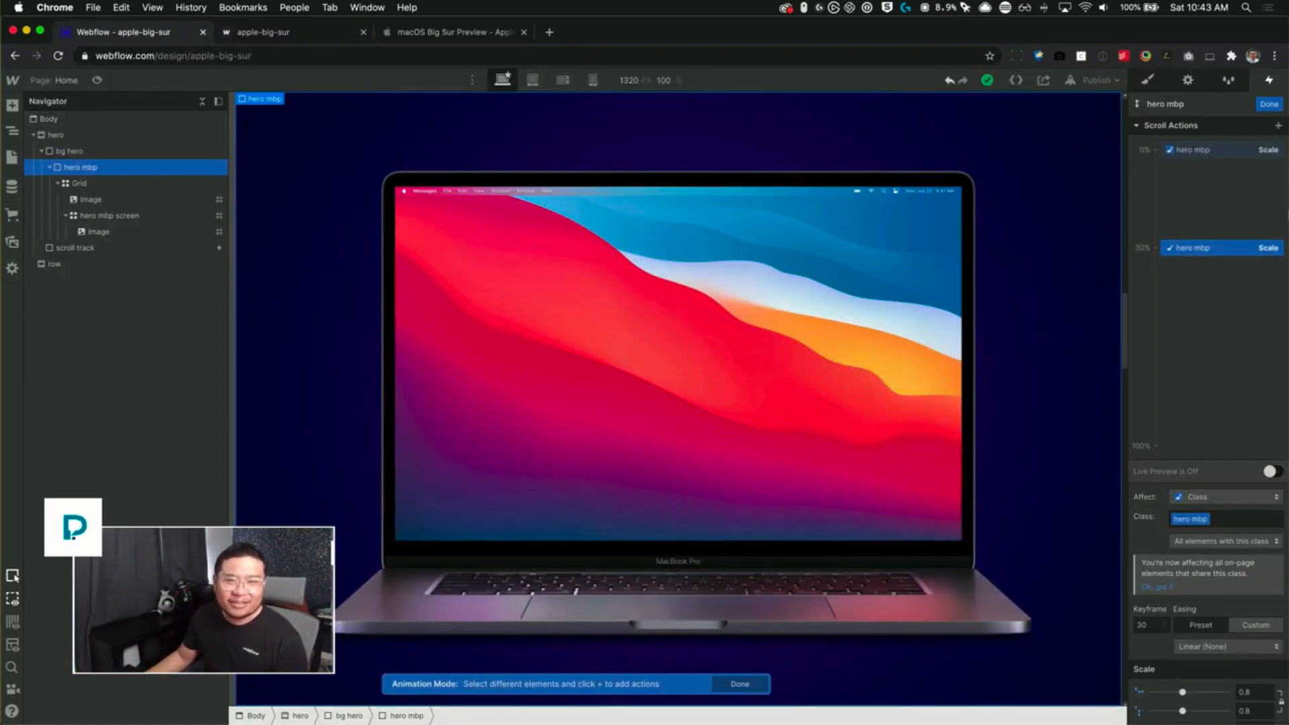
pyautogui.click(1146, 80)
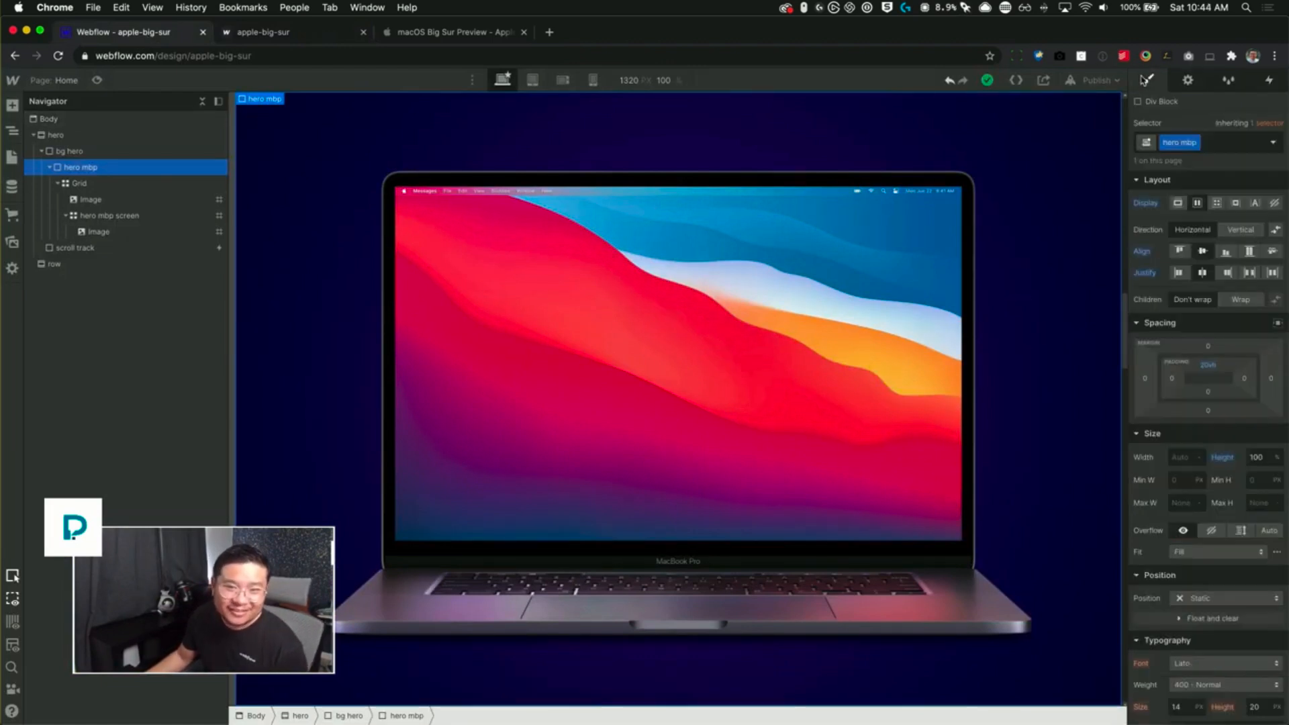
pyautogui.click(577, 341)
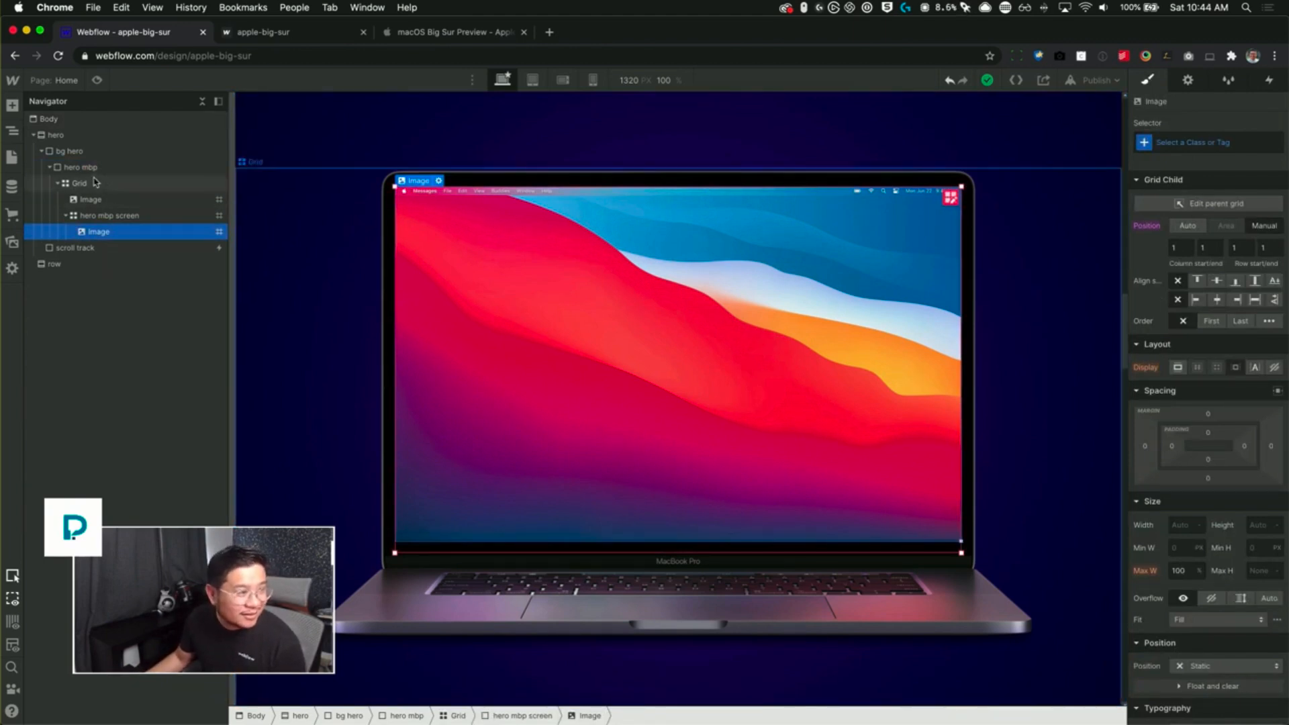
pyautogui.click(87, 154)
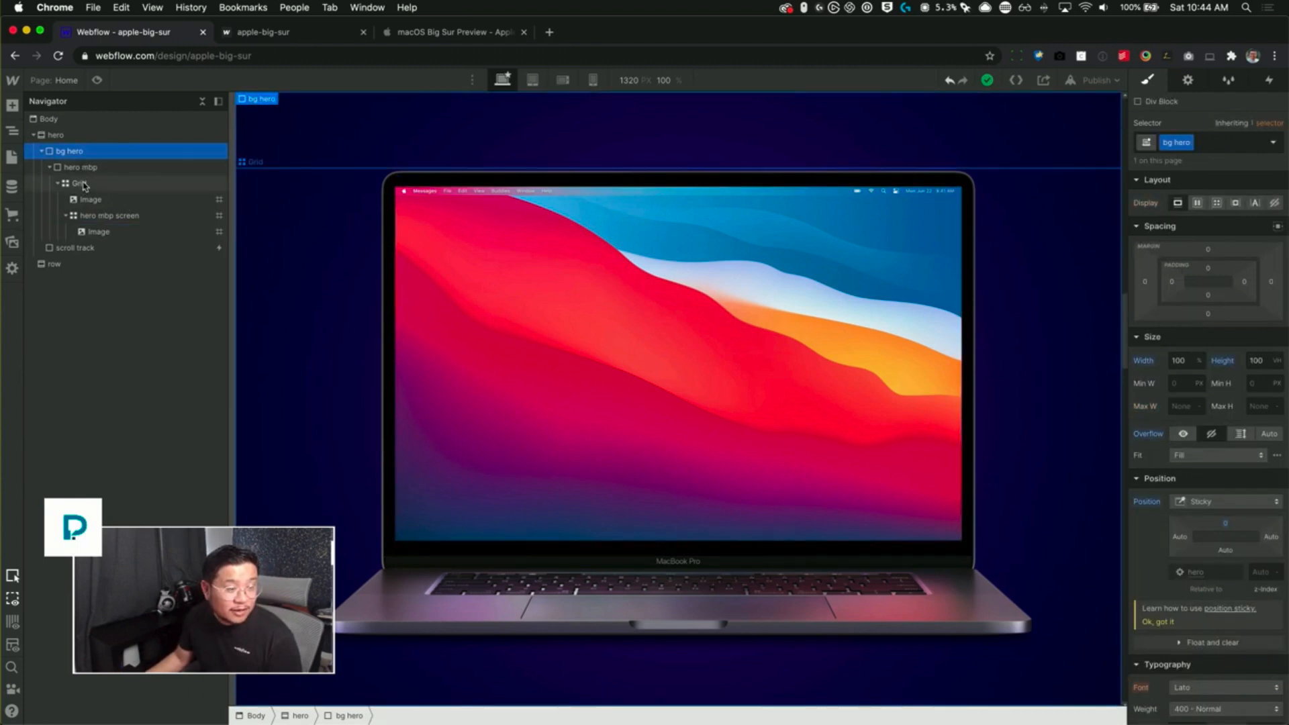
pyautogui.click(79, 183)
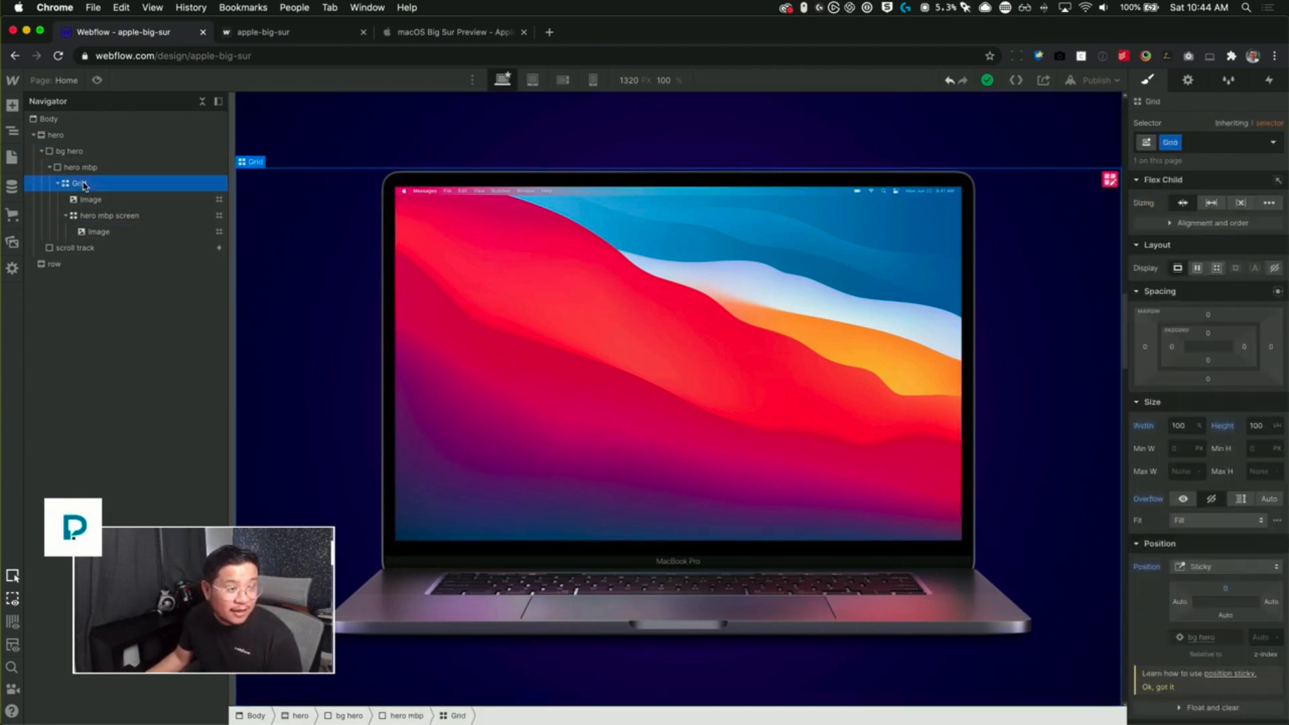
# - Add a div block after the wallpaper image inside hero mbp screen, placed manually at grid column 1 to 1 and row 1 to 1
pyautogui.click(591, 308)
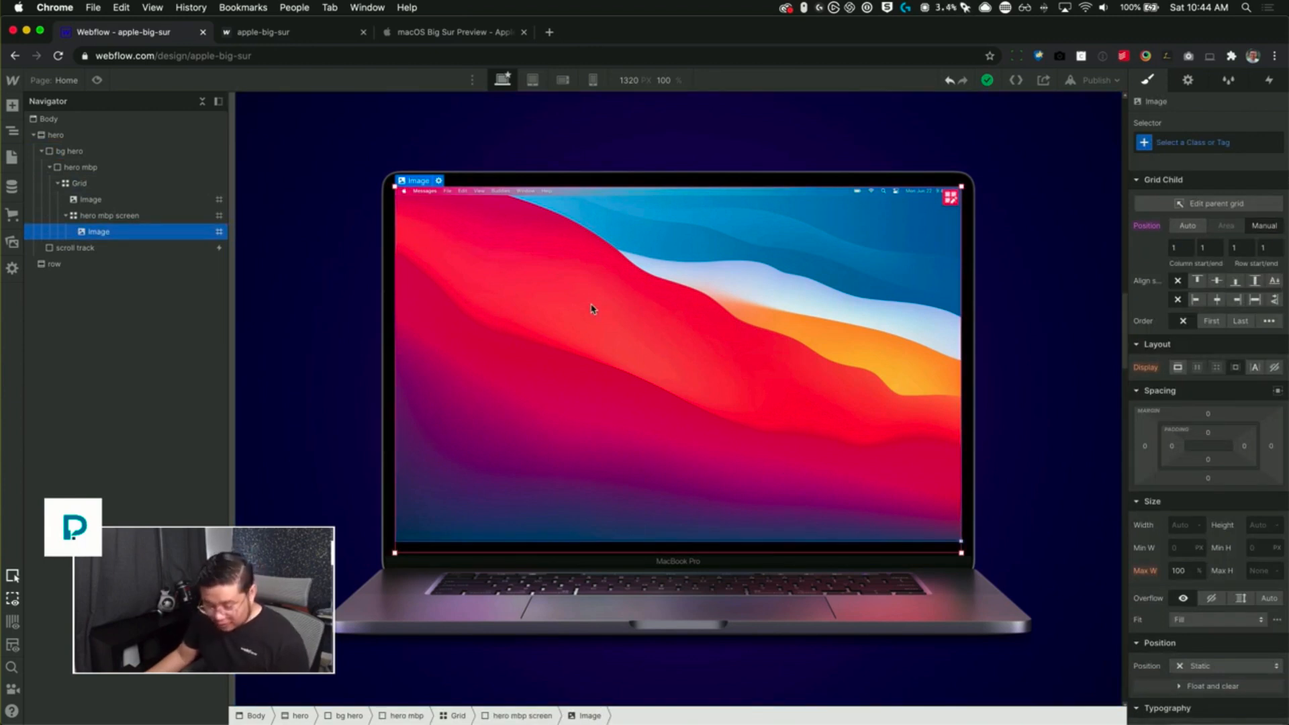
pyautogui.press('super+e')
pyautogui.write('div')
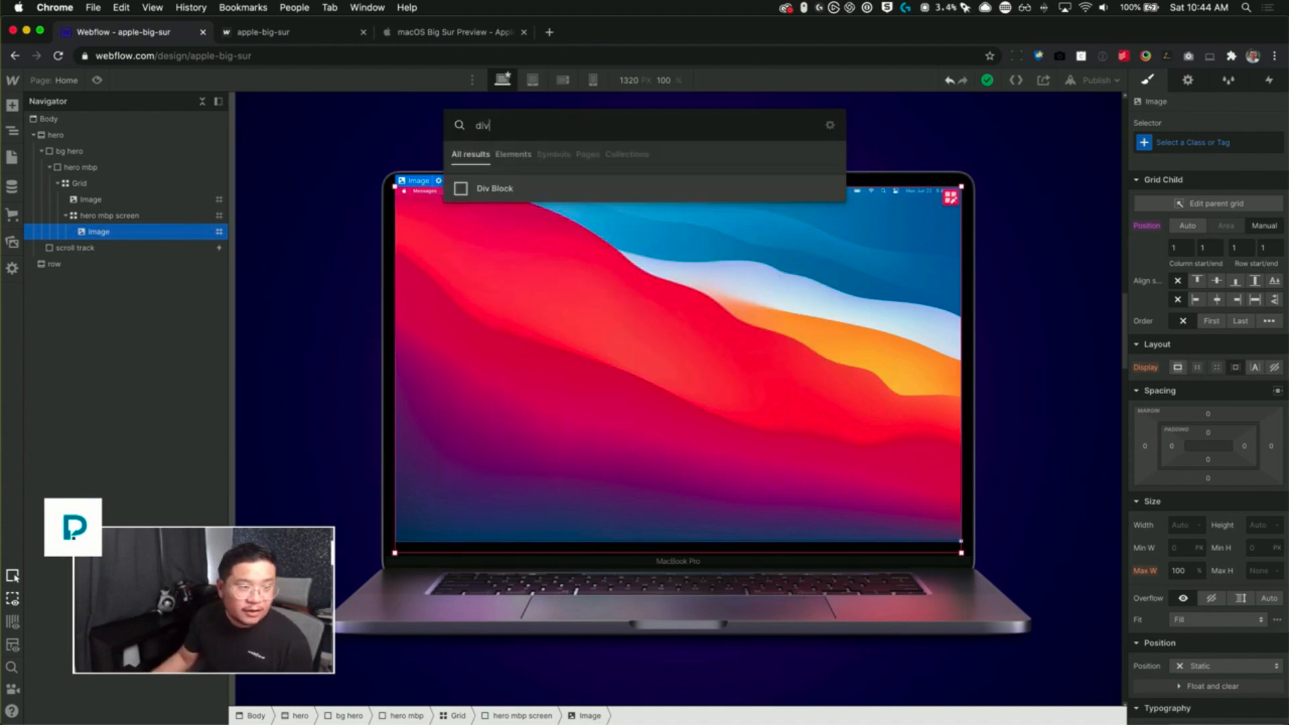
pyautogui.press('Return')
pyautogui.click(1236, 247)
pyautogui.write('1')
pyautogui.press('Tab')
pyautogui.write('1')
pyautogui.press('Return')
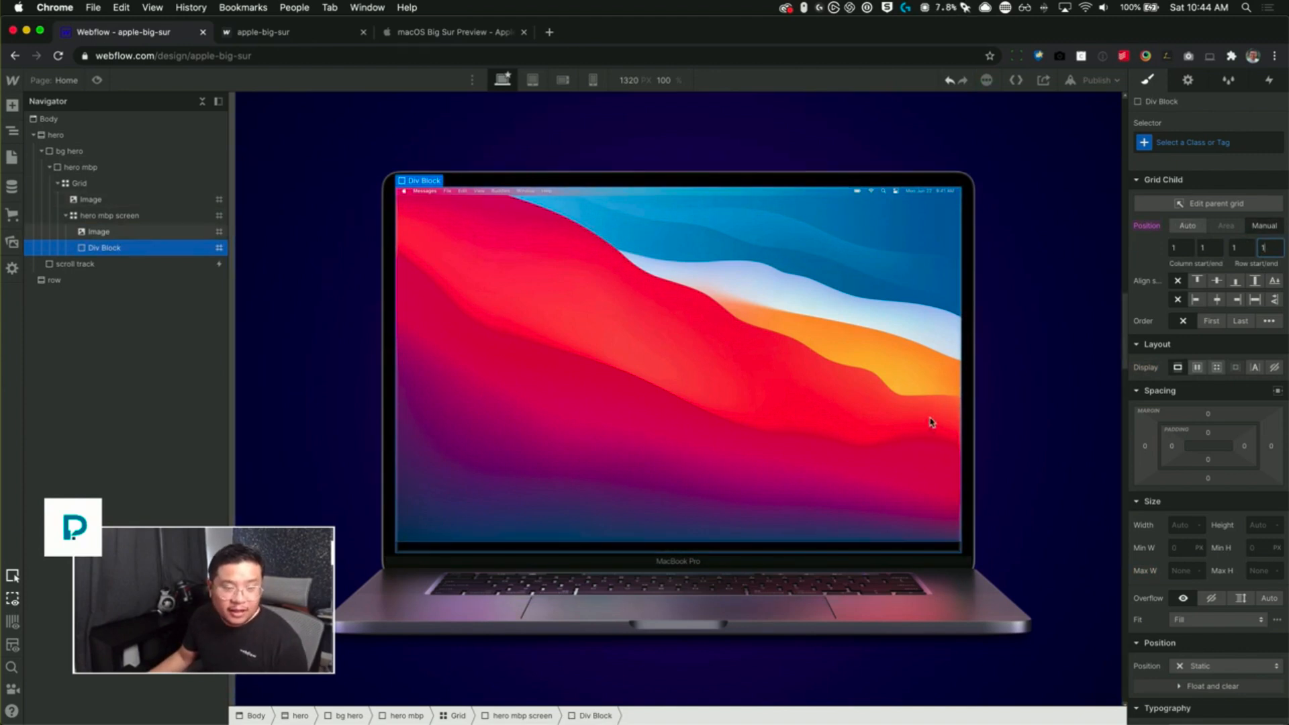
# - Give the new div block the class "big sur" and centre it vertically and horizontally in its grid cell
pyautogui.click(1207, 147)
pyautogui.write('big sur')
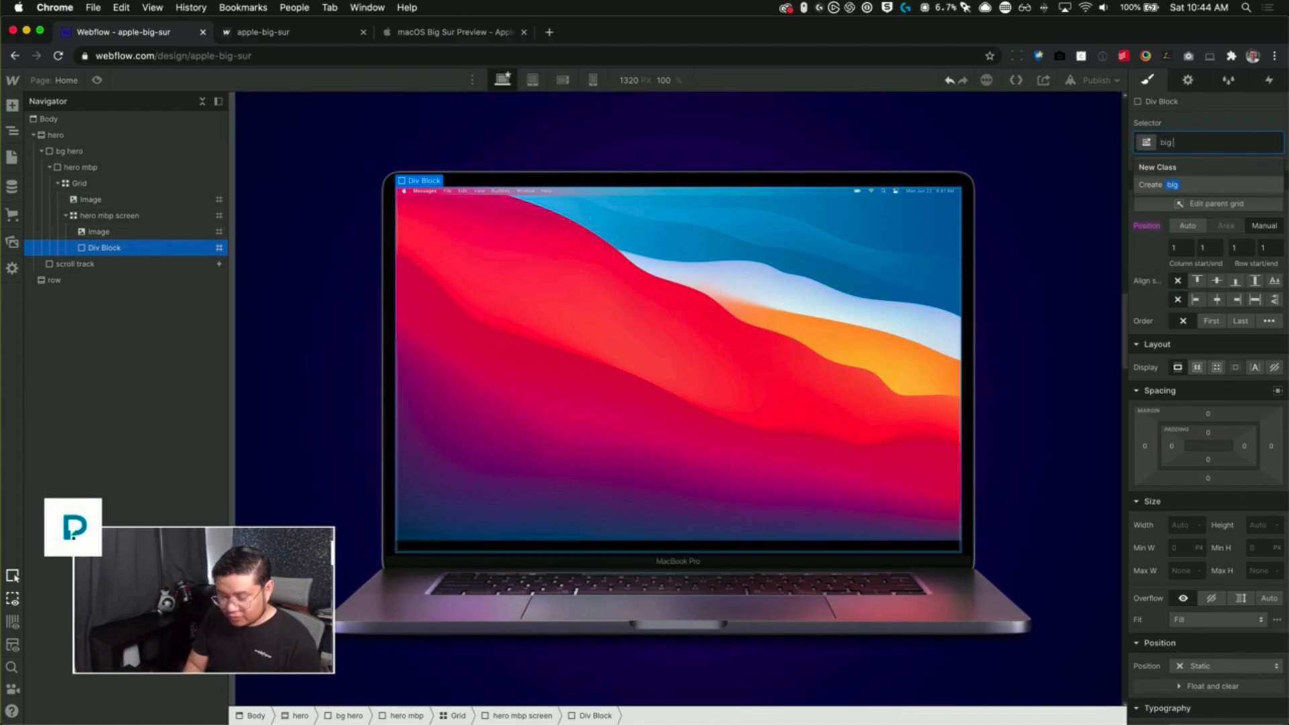
pyautogui.press('Return')
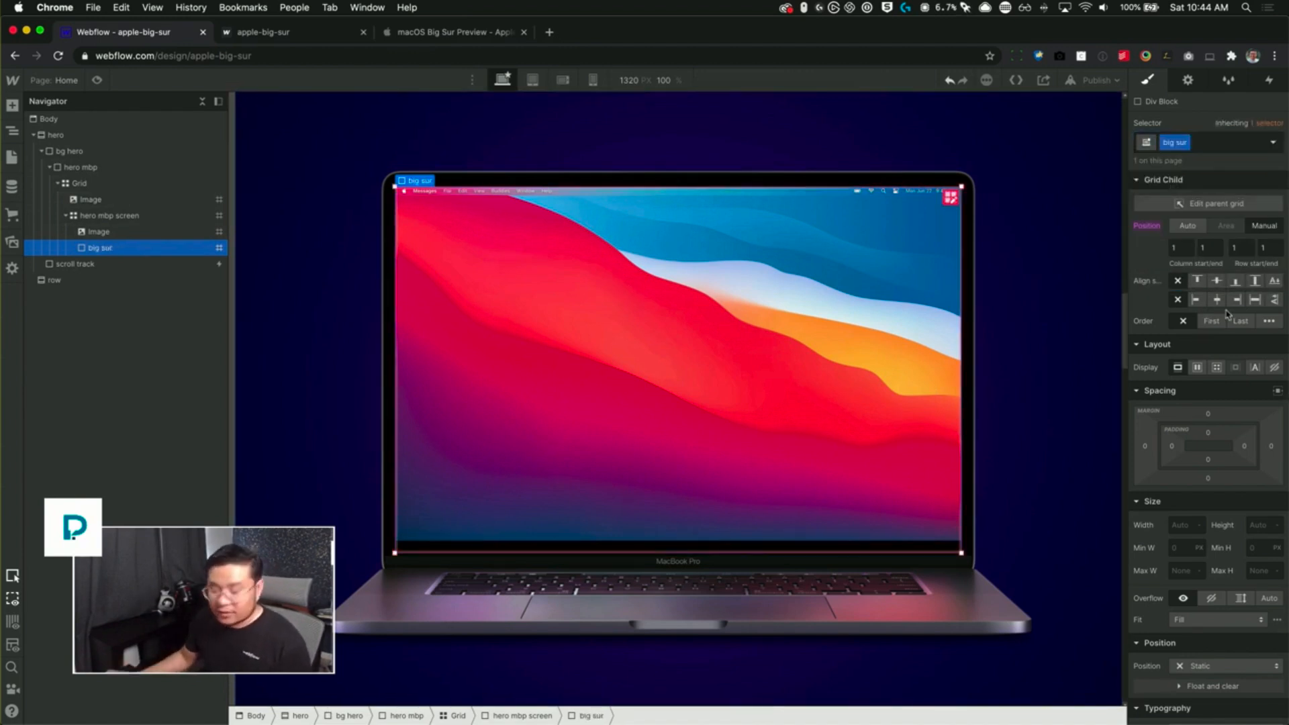
pyautogui.moveTo(1272, 430)
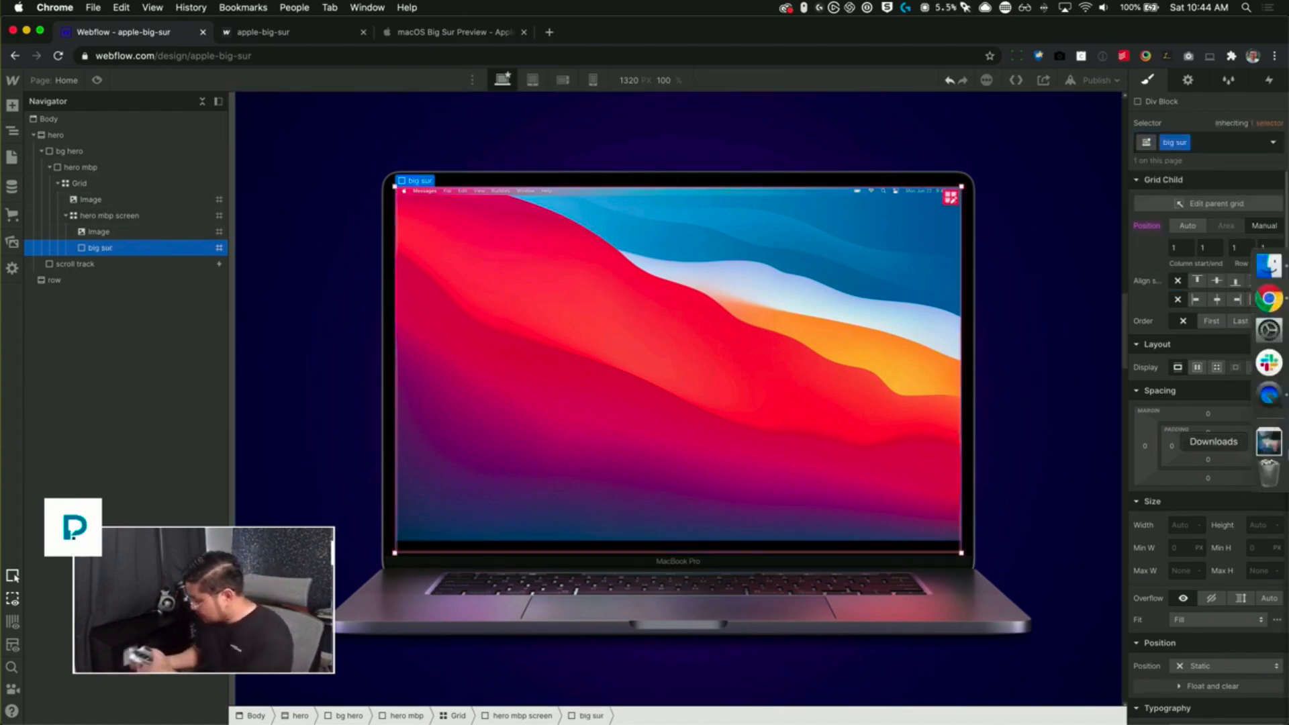
pyautogui.click(1217, 281)
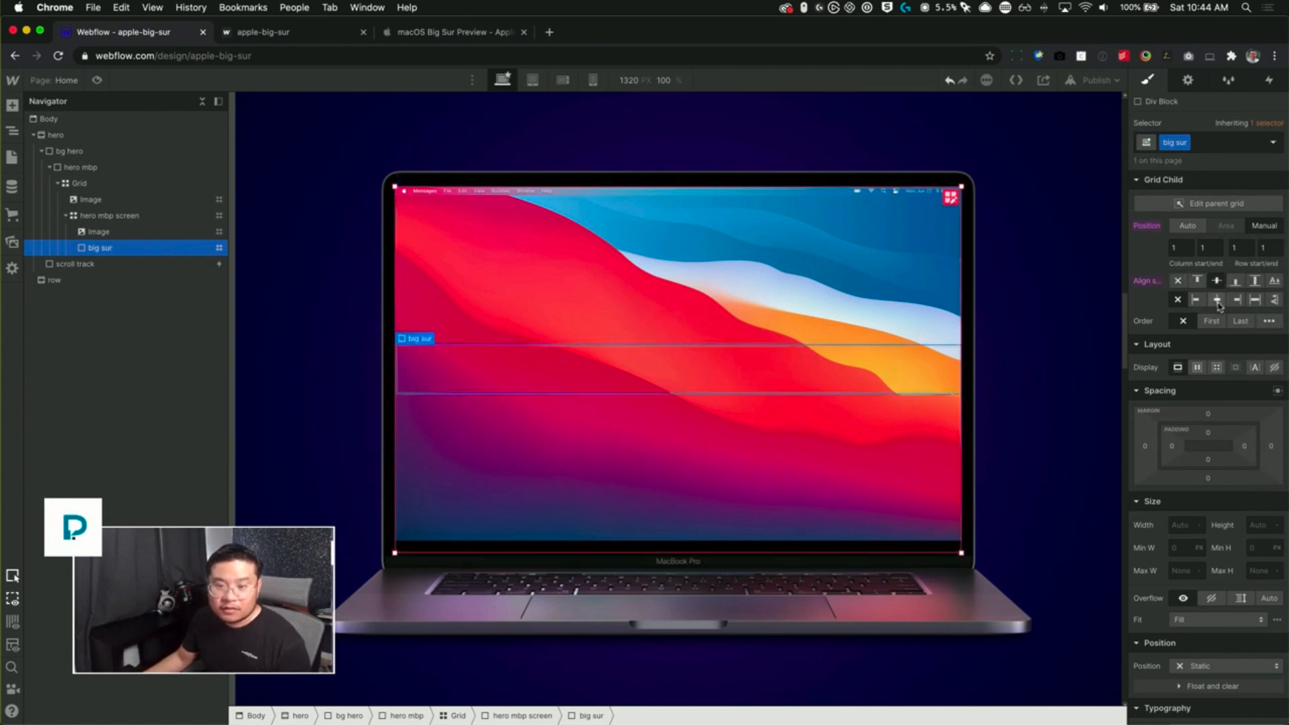
pyautogui.click(1217, 300)
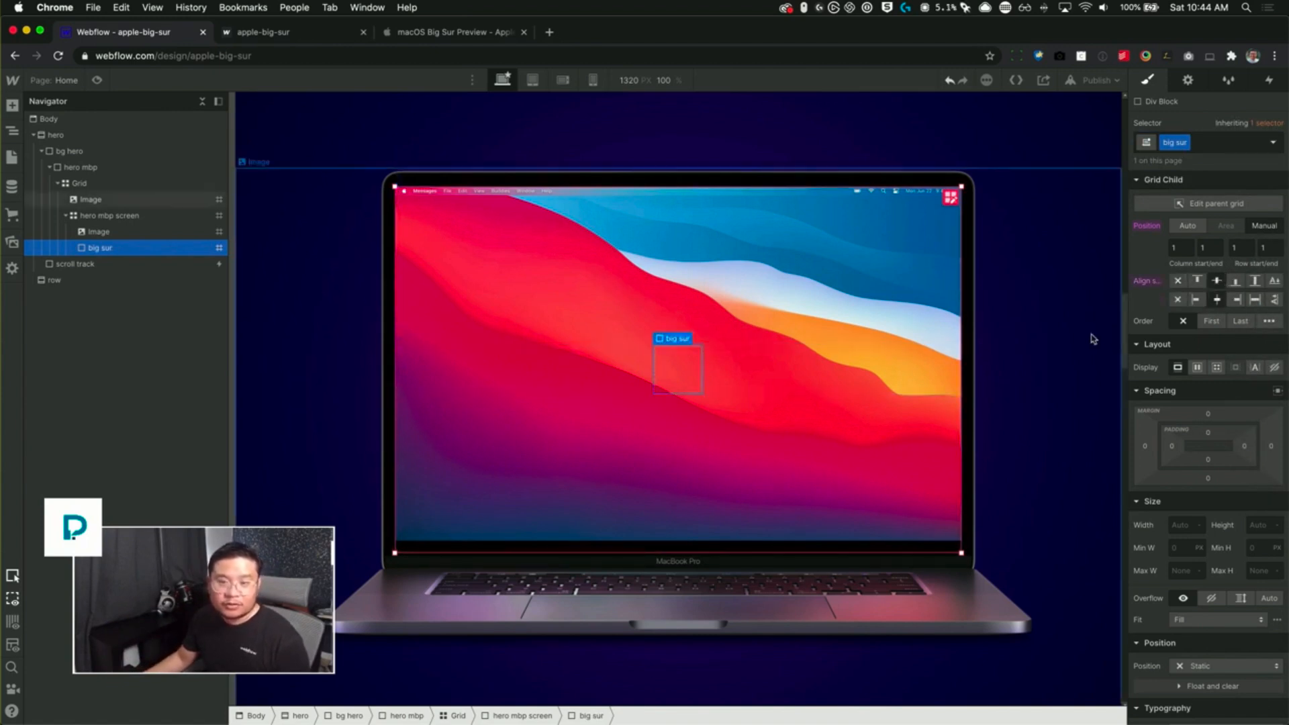
# - Add a text block to the MacBook screen and nest it inside the big sur div
pyautogui.click(686, 371)
pyautogui.press('super+e')
pyautogui.write('text')
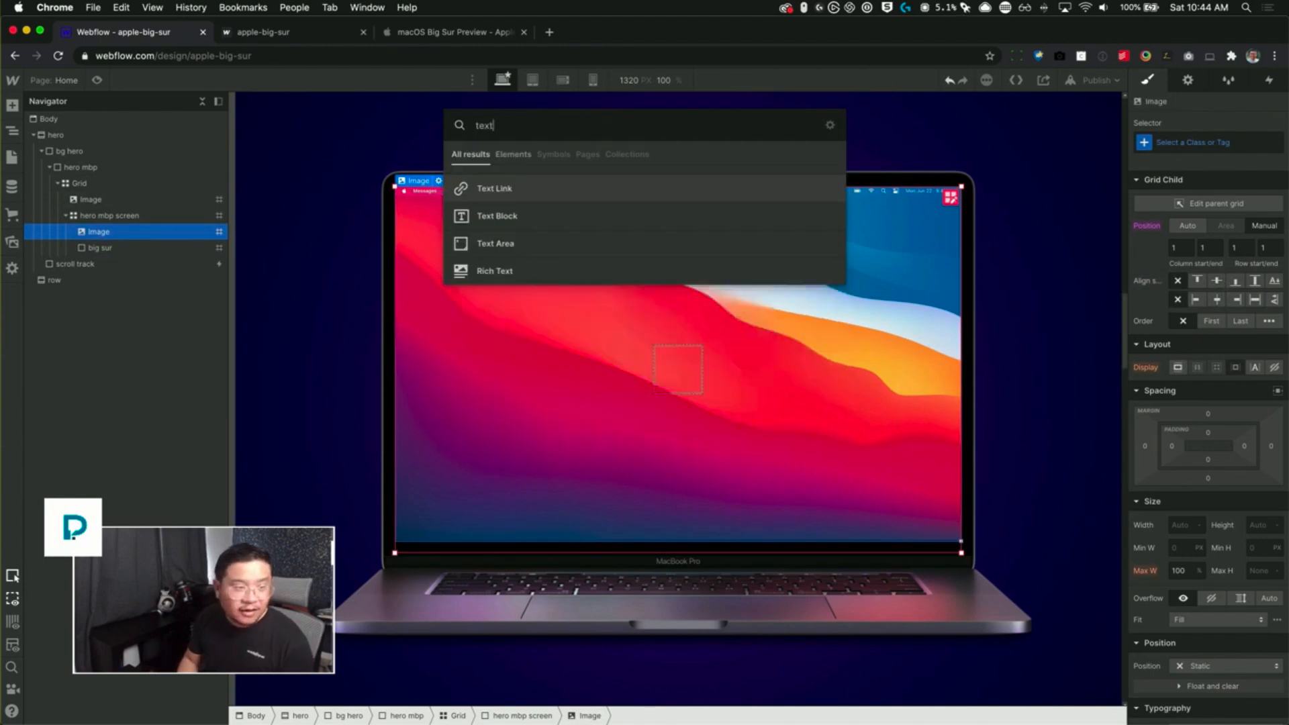
pyautogui.press('Down')
pyautogui.press('Return')
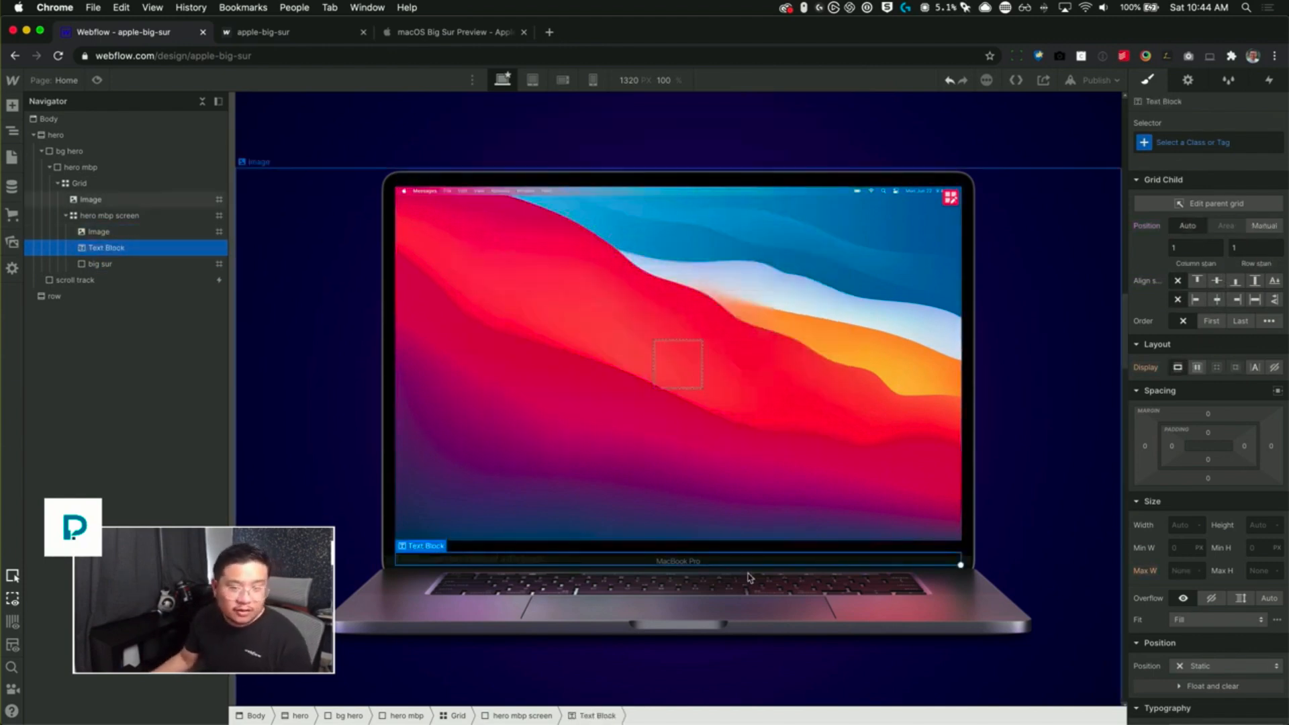
pyautogui.moveTo(111, 256); pyautogui.dragTo(112, 266)
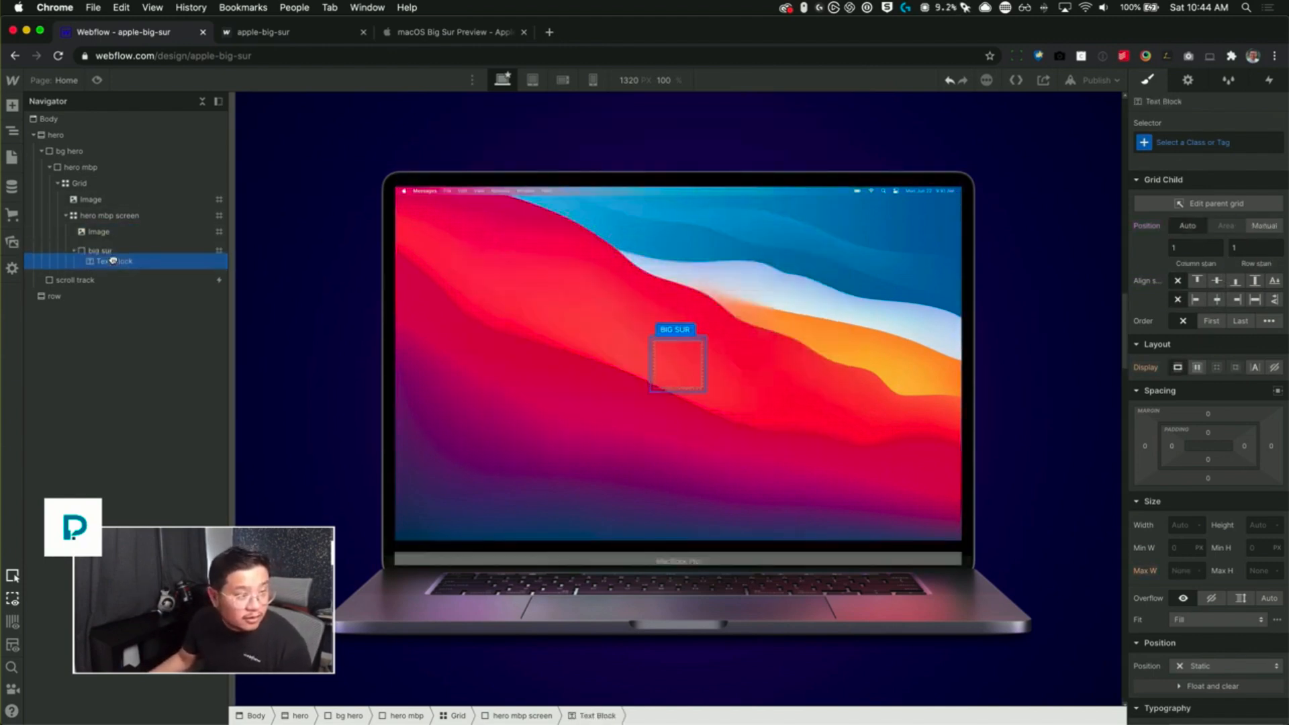
# - Check the title wording on Apple's Big Sur page and replace the text block's placeholder with "macOS"
pyautogui.doubleClick(671, 371)
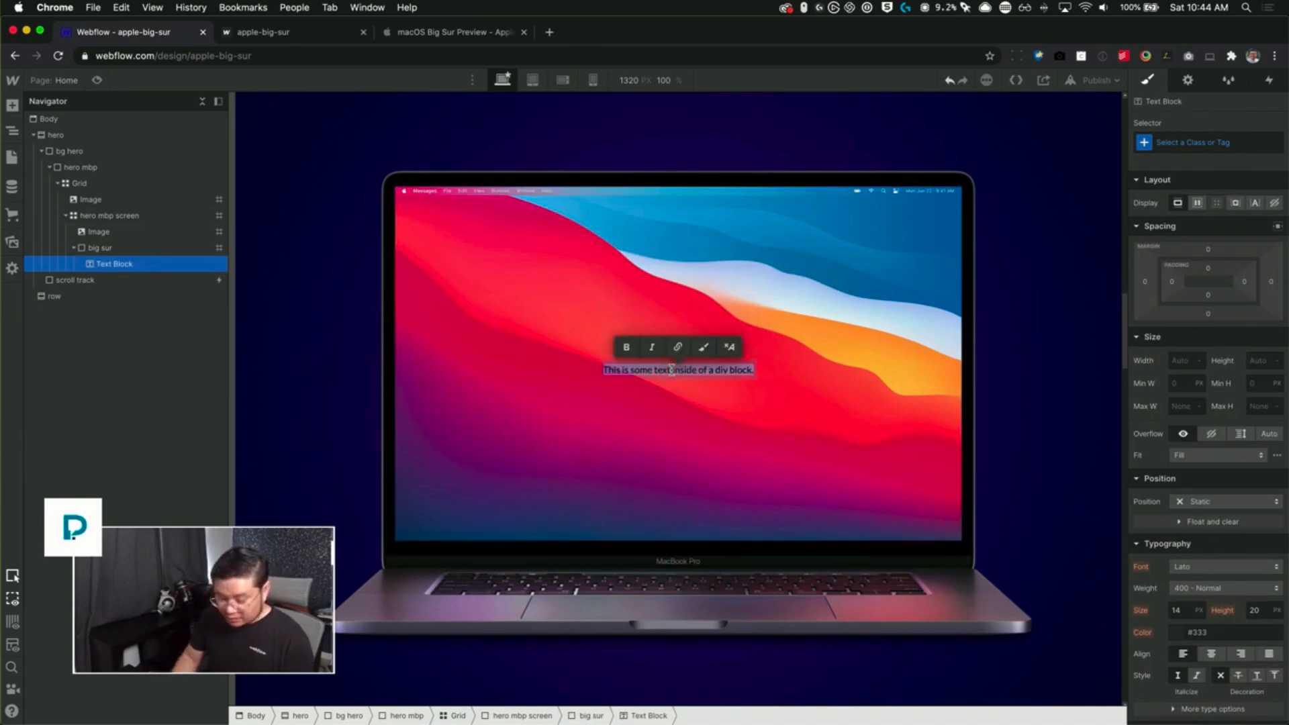
pyautogui.click(466, 30)
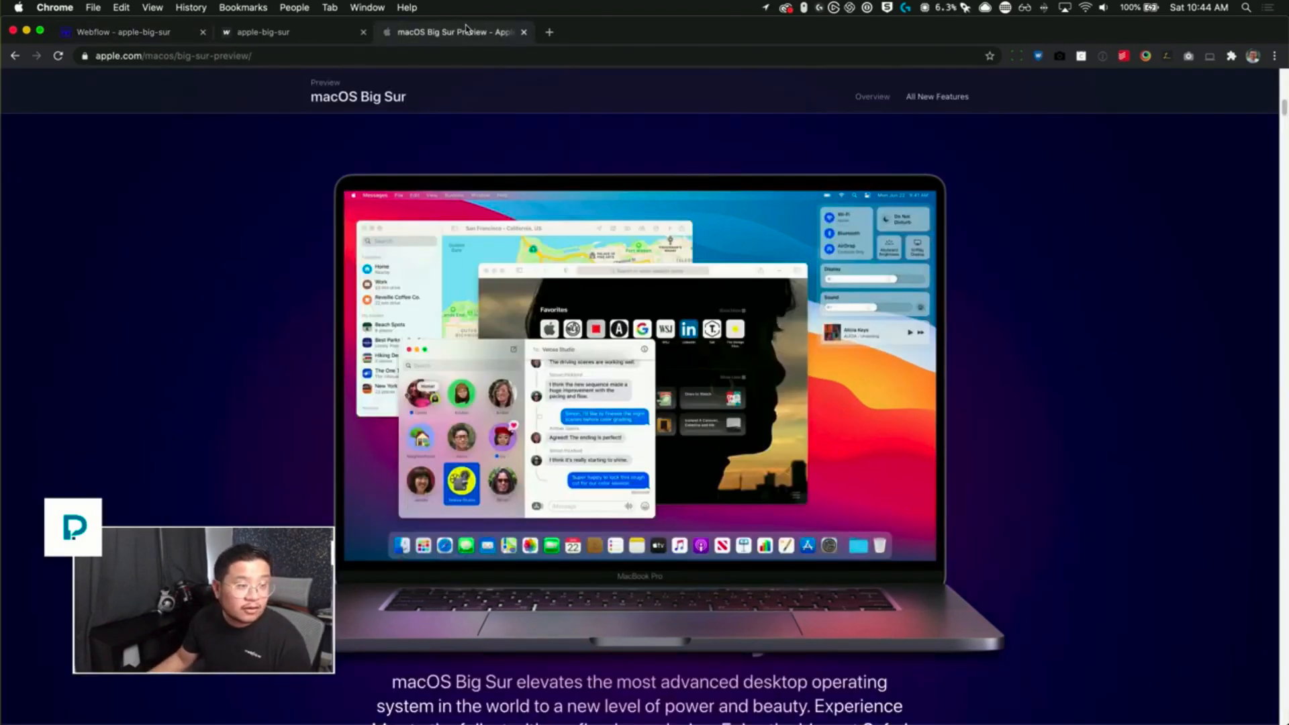
pyautogui.scroll(10, 357, 314)
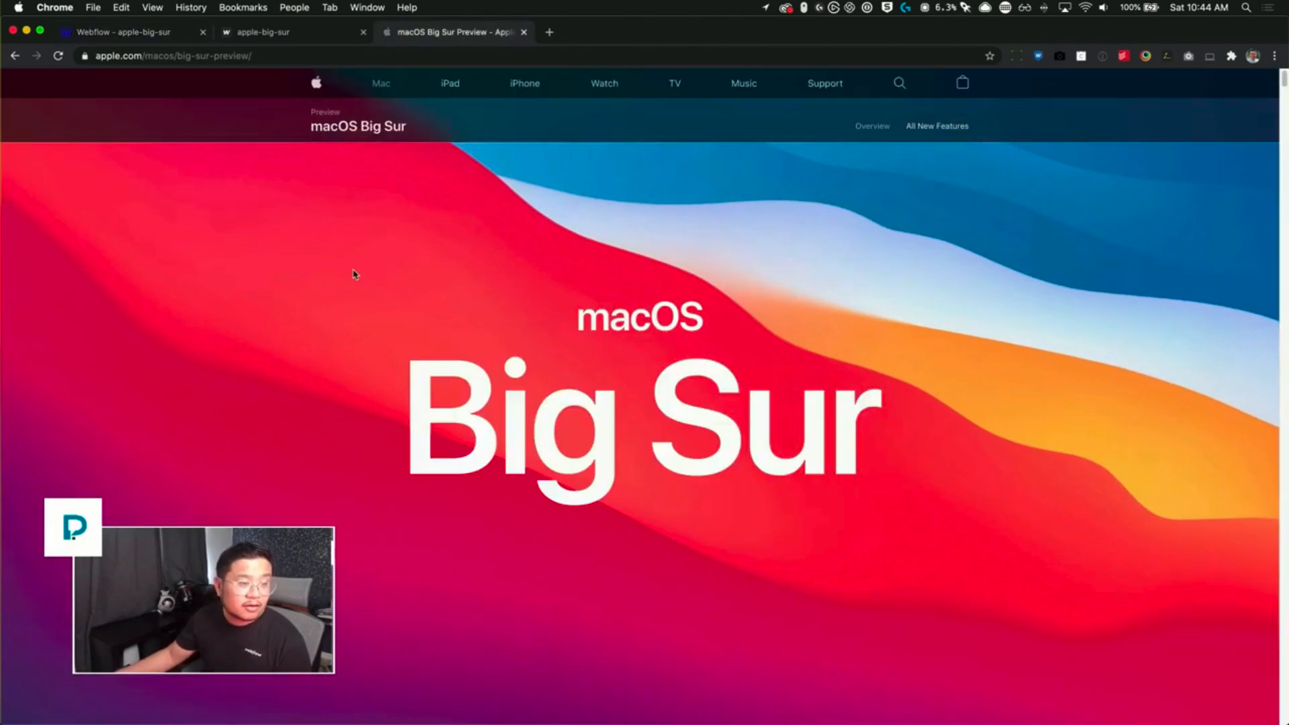
pyautogui.click(149, 33)
pyautogui.write('macOS')
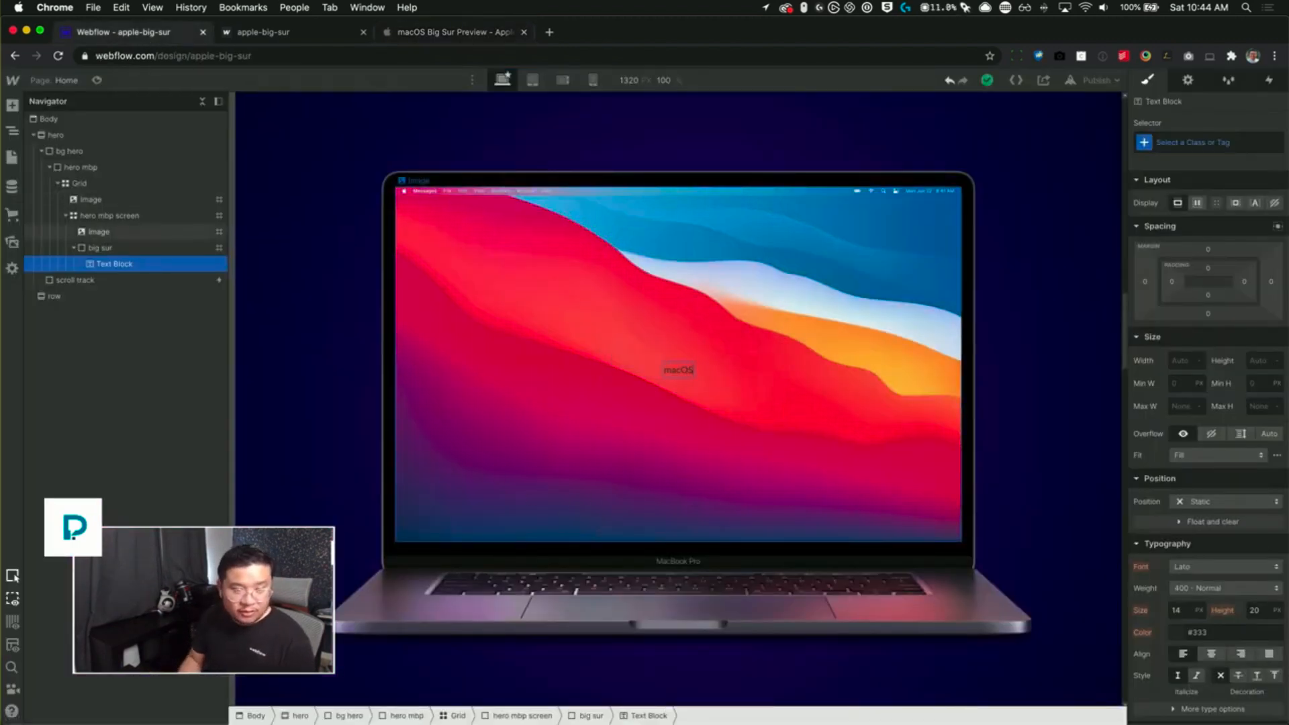
pyautogui.press('Escape')
# - Duplicate the macOS text block within the big sur div and change the copy's text to "Big Sur"
pyautogui.press('super+c')
pyautogui.press('super+v')
pyautogui.doubleClick(679, 377)
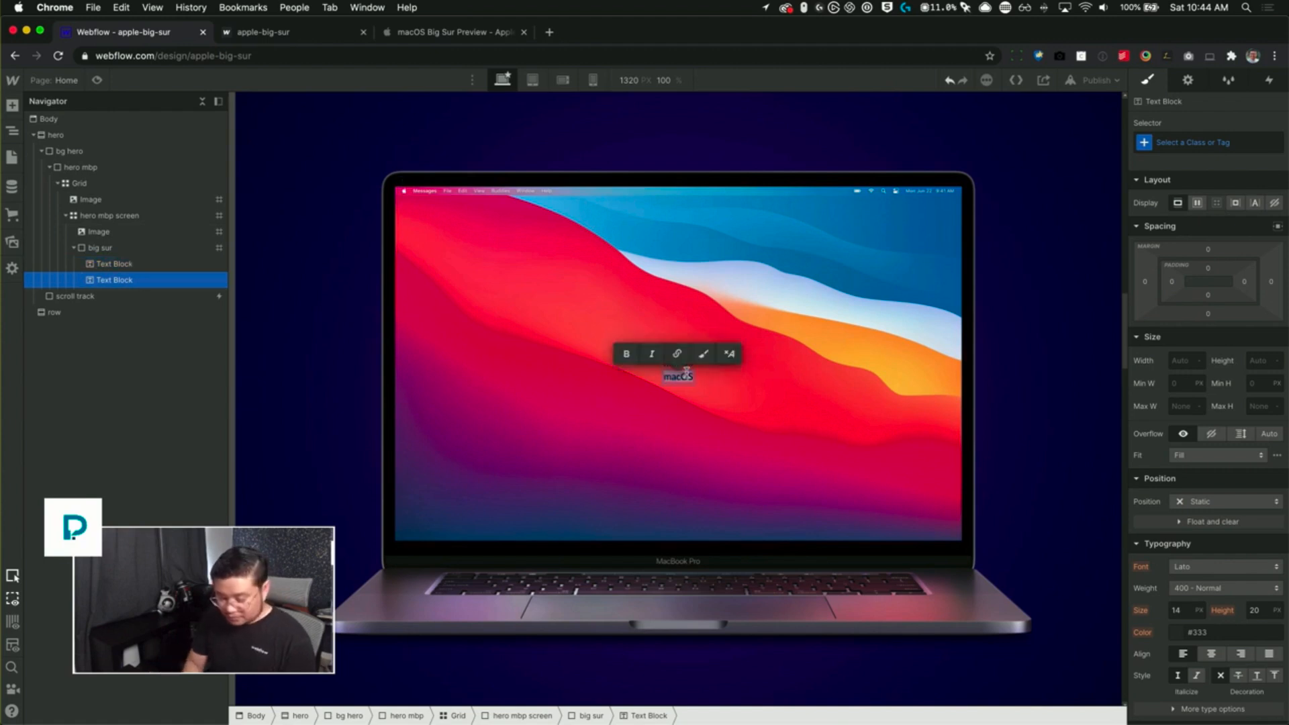
pyautogui.write('Big Sur')
pyautogui.press('Escape')
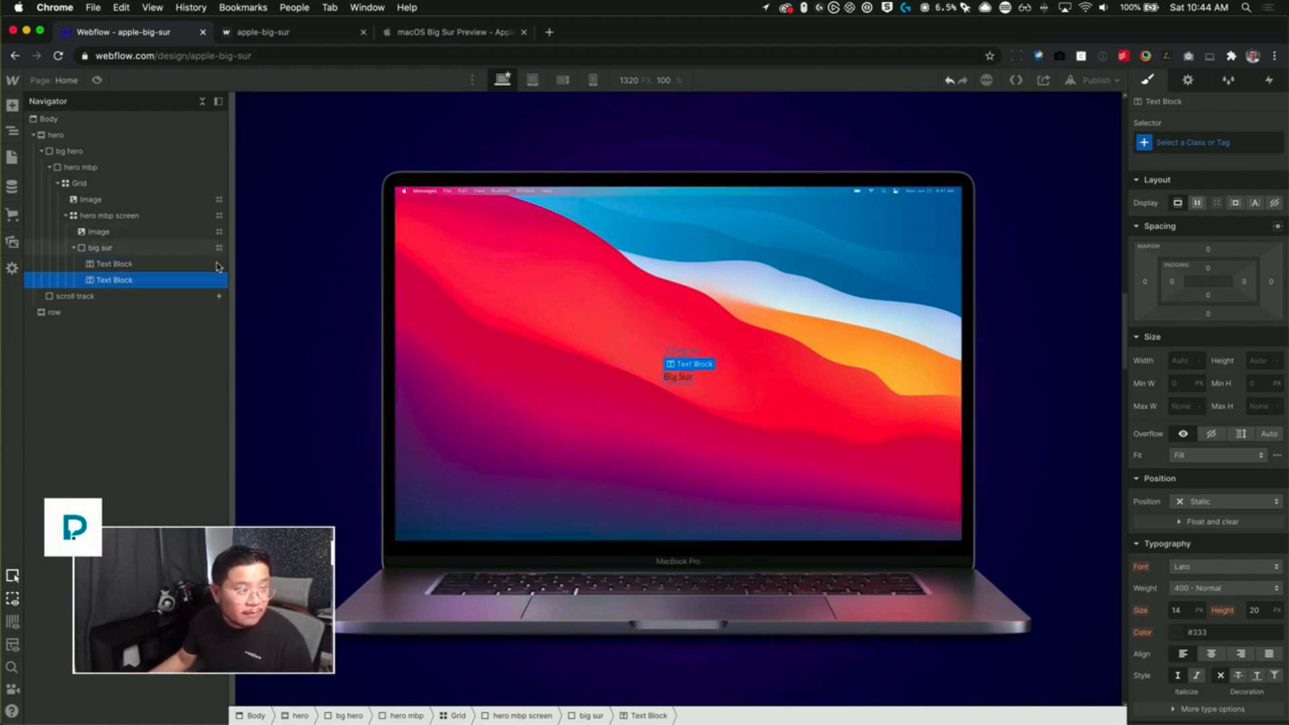
# - Set the font weight of the big sur div to 900 - Black
pyautogui.click(747, 325)
pyautogui.scroll(-1, 1235, 483)
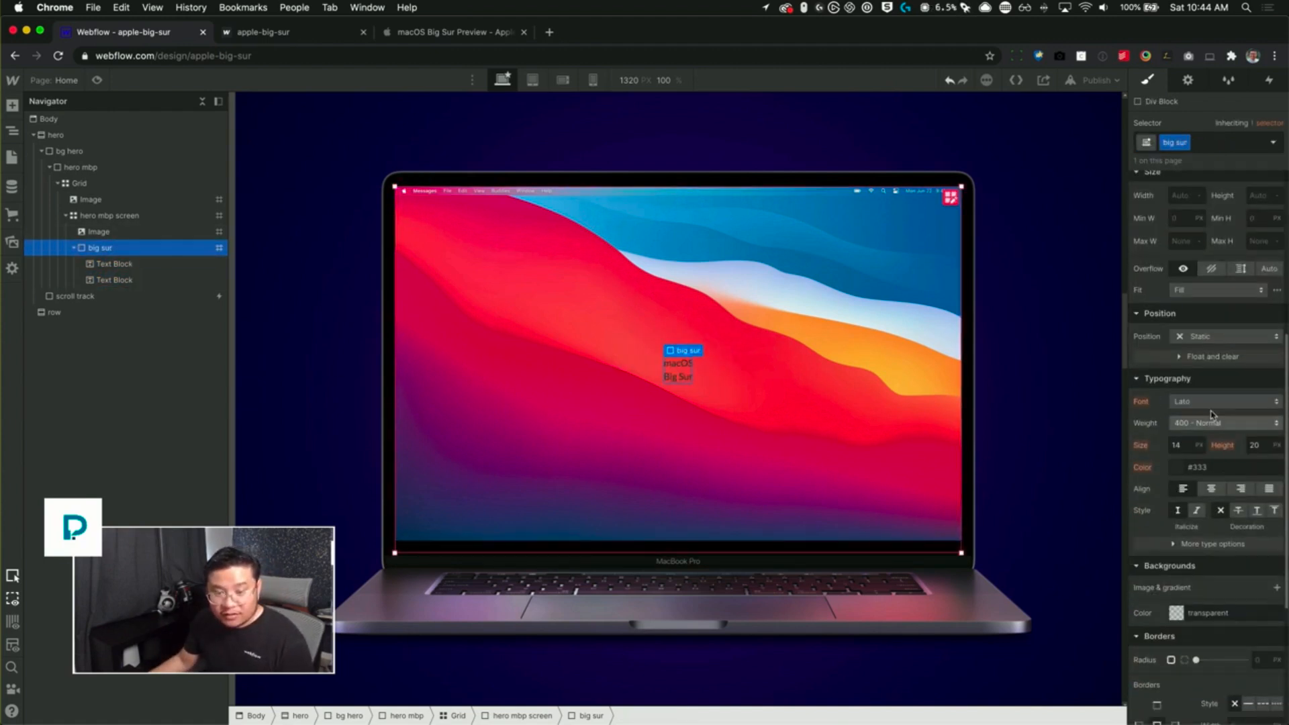
pyautogui.click(1206, 423)
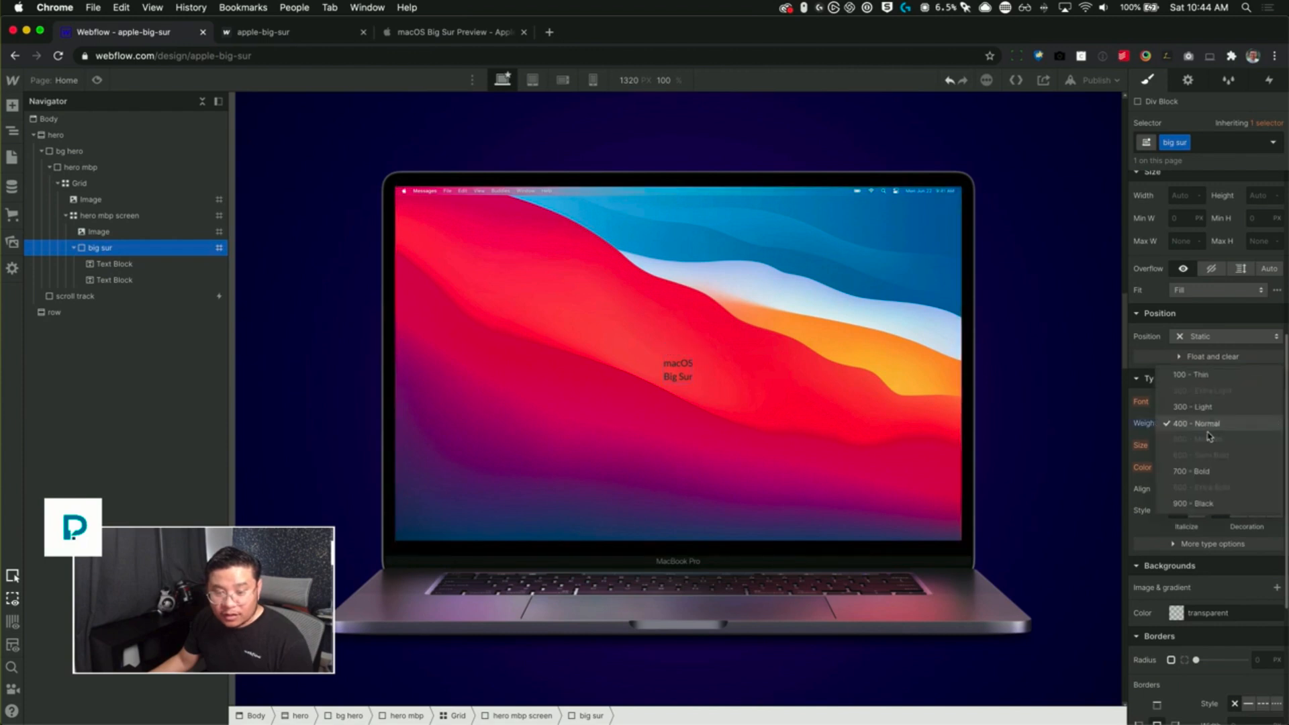
pyautogui.click(1203, 505)
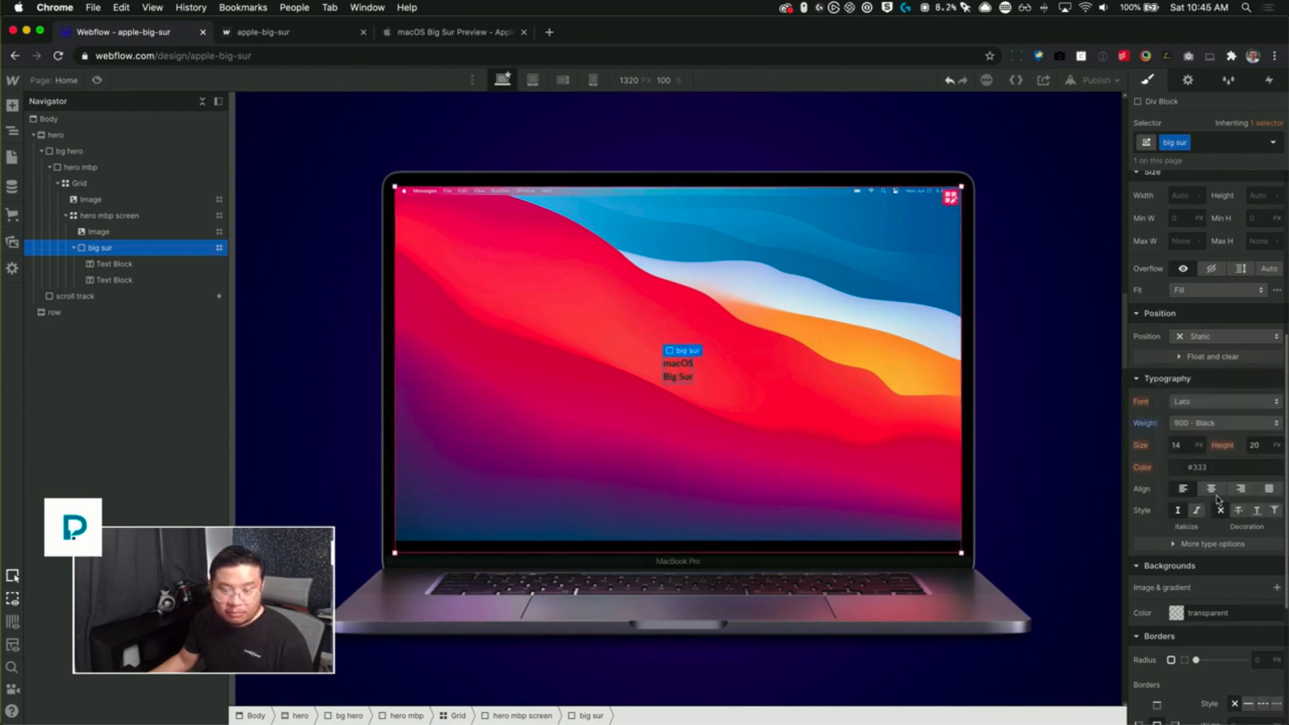
# - Set the big sur div's font size to 10 VW and its line height to 10 VW
pyautogui.click(1192, 445)
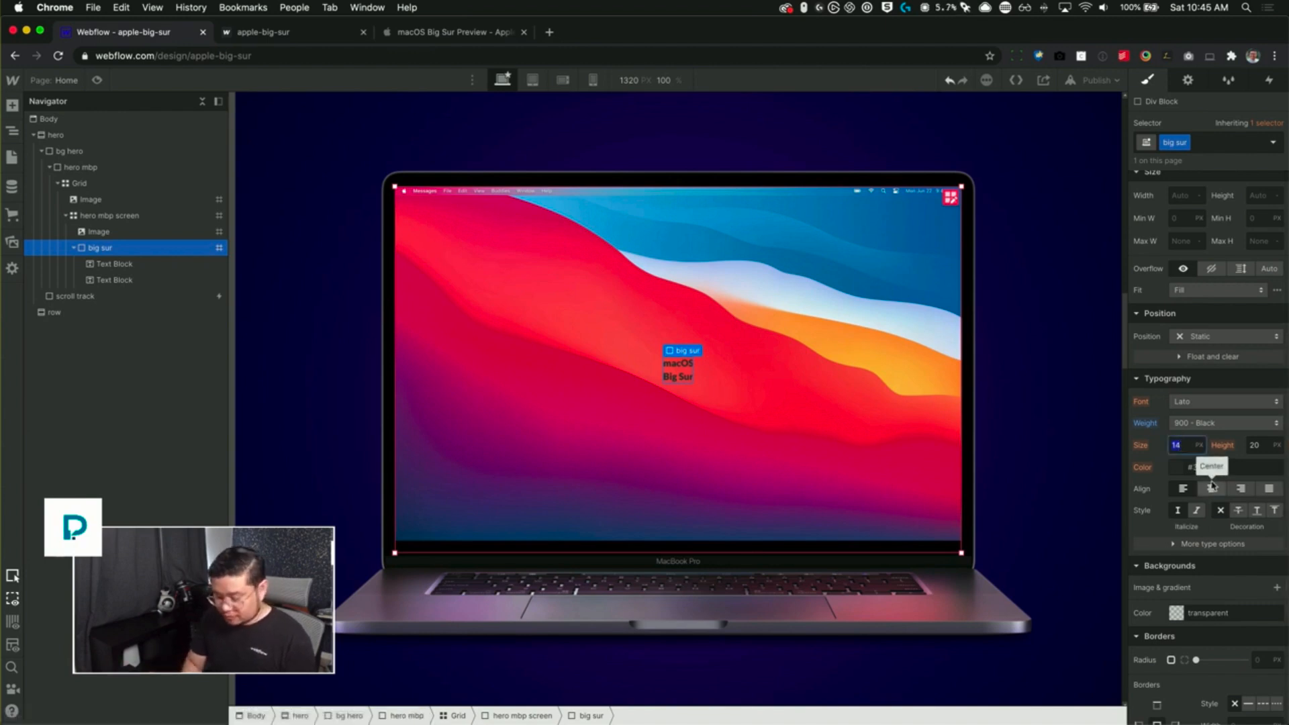
pyautogui.write('7vw')
pyautogui.press('BackSpace')
pyautogui.write('10')
pyautogui.press('Tab')
pyautogui.write('12vw')
pyautogui.press('Down')
pyautogui.press('Down')
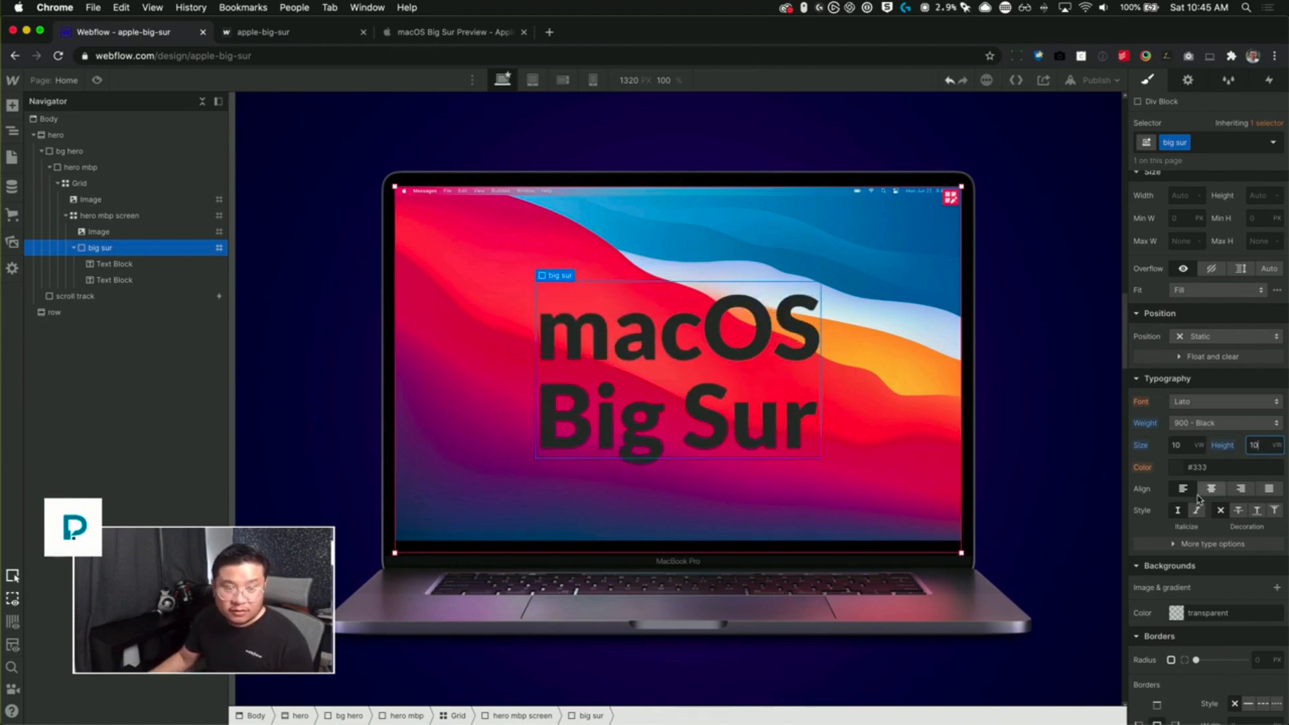
# - Set the big sur div's text colour to white and compare the title with Apple's original page
pyautogui.click(1195, 468)
pyautogui.moveTo(1180, 532); pyautogui.dragTo(1079, 440)
pyautogui.click(1202, 380)
pyautogui.click(403, 31)
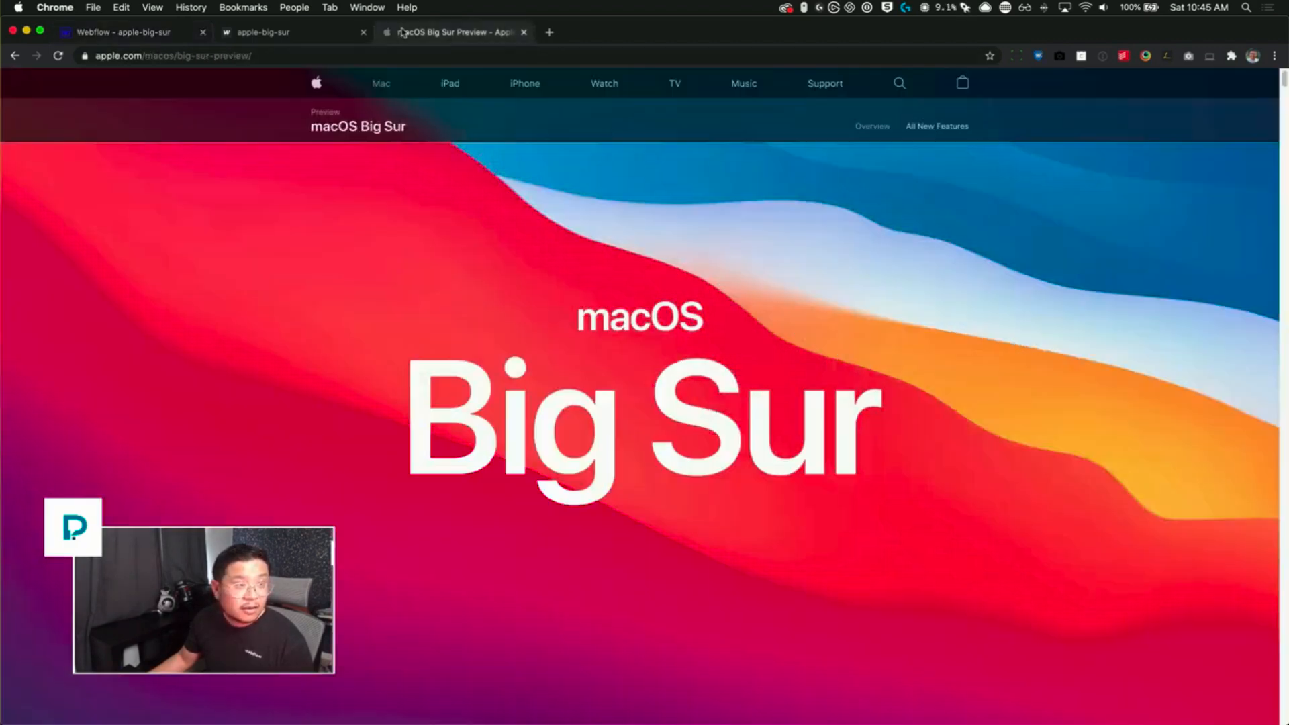
pyautogui.click(147, 34)
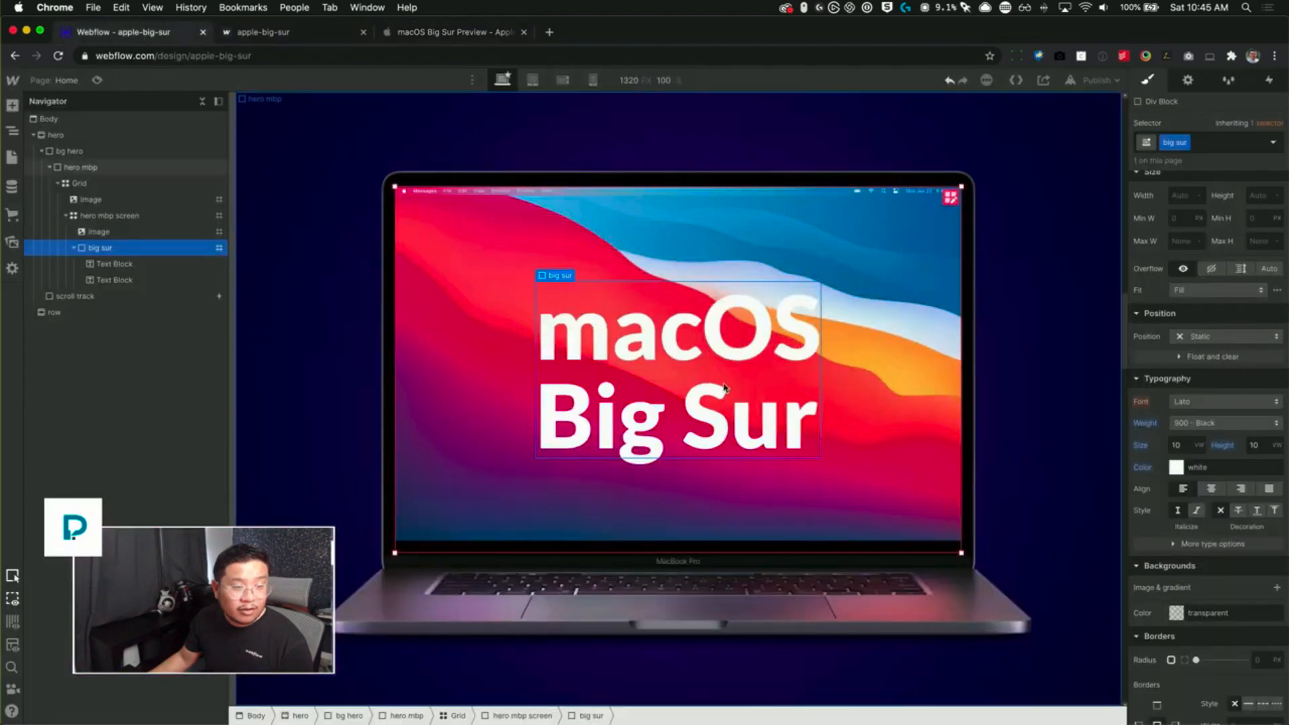
# - Give the macOS text block the class "macos"
pyautogui.click(730, 344)
pyautogui.click(1174, 144)
pyautogui.write('macos')
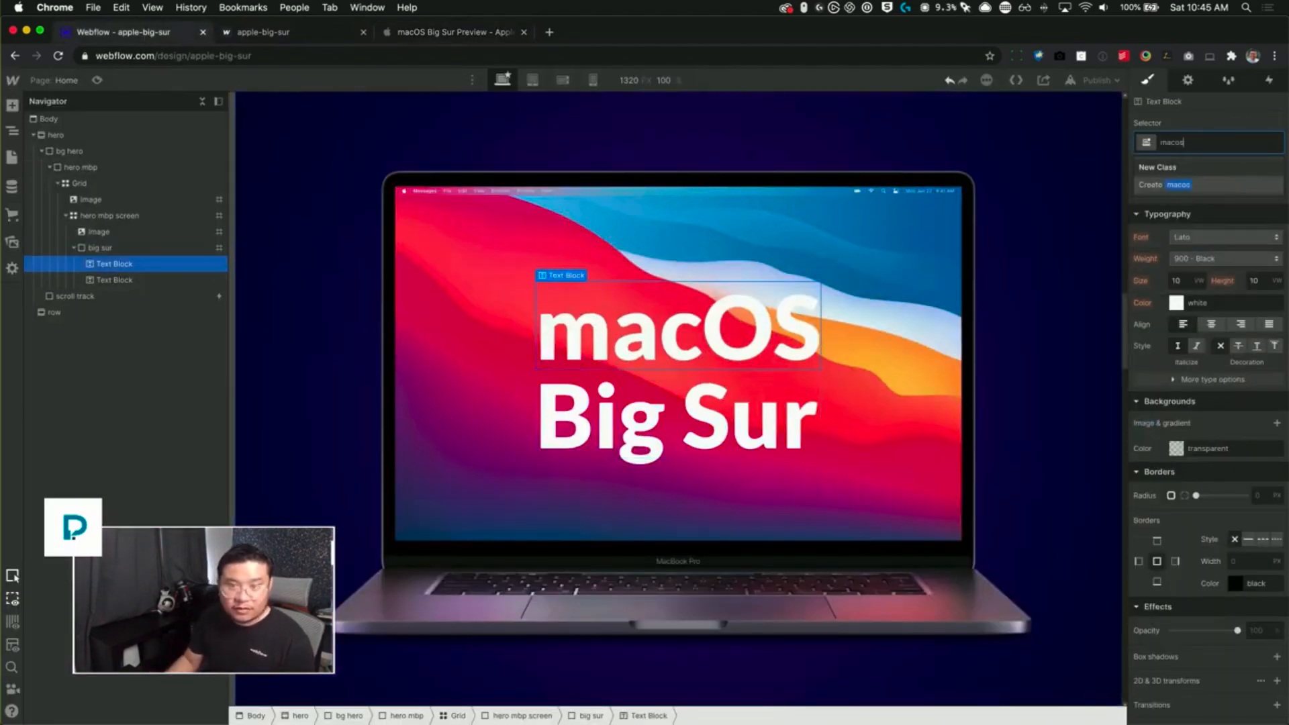
pyautogui.press('Return')
pyautogui.doubleClick(1173, 143)
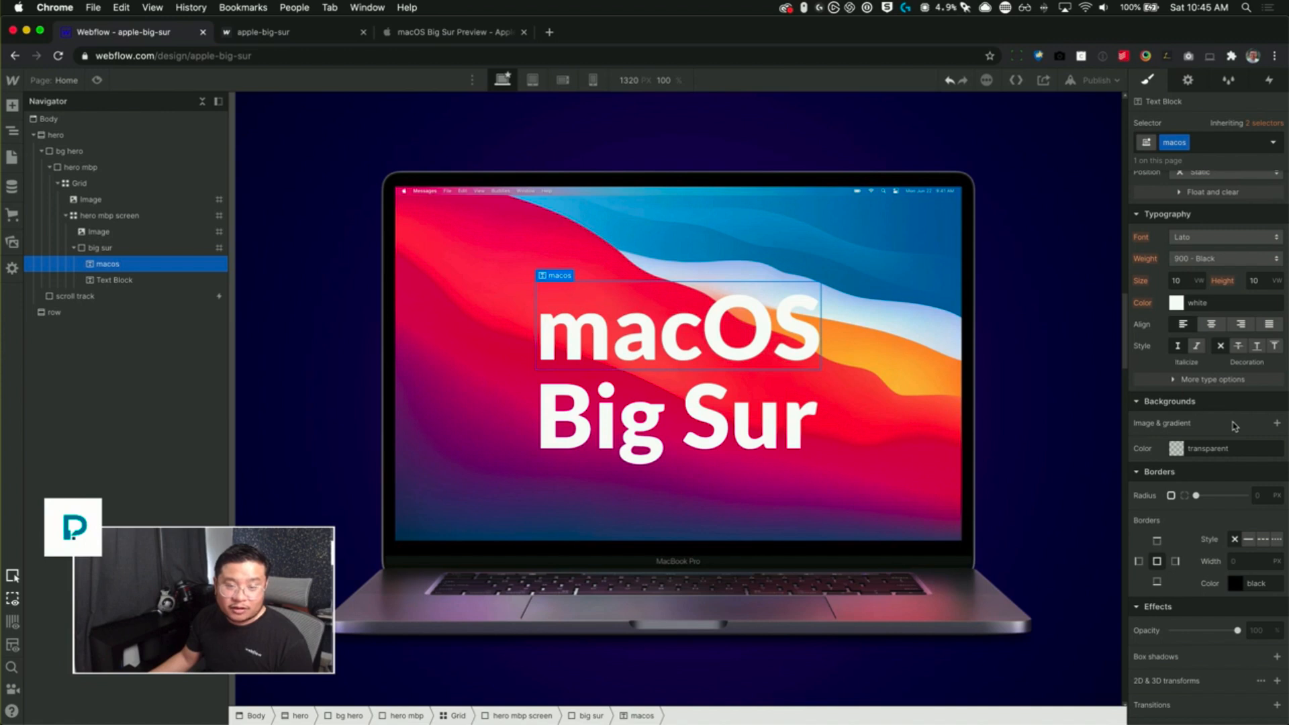
# - Set the macos text block's font size to 6 VW
pyautogui.scroll(1, 1201, 423)
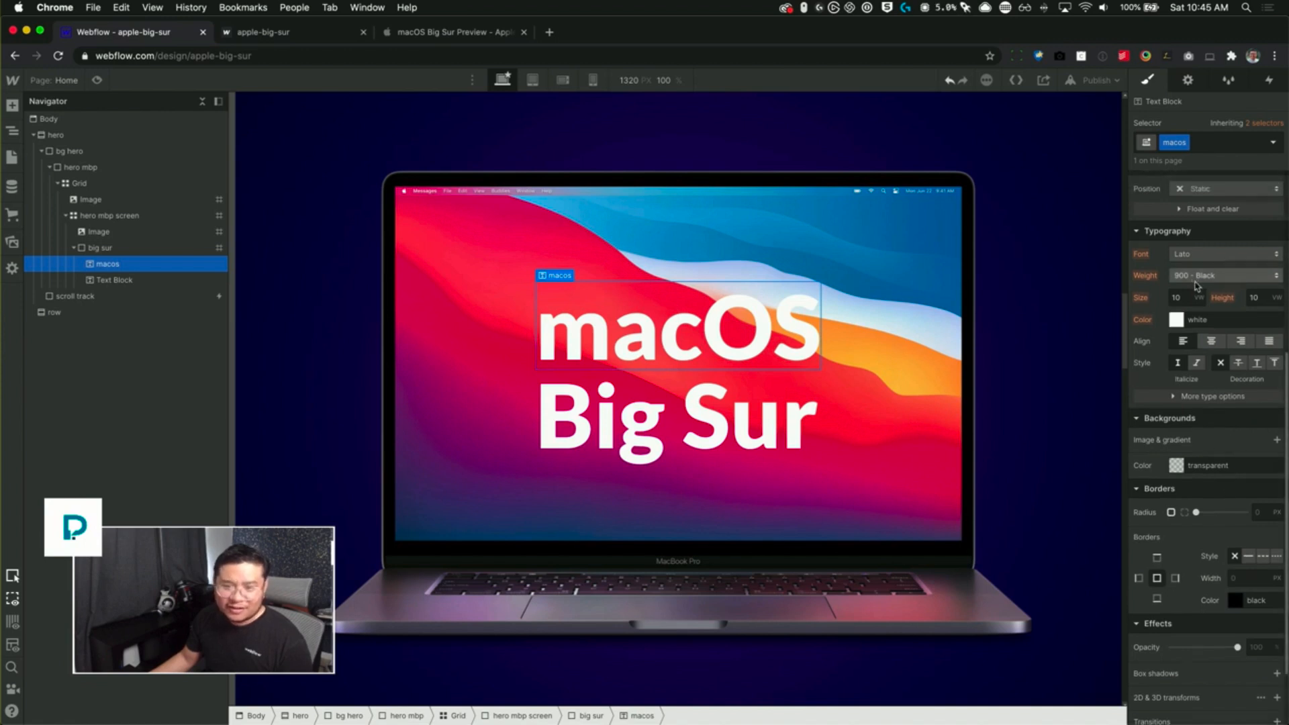
pyautogui.click(1190, 299)
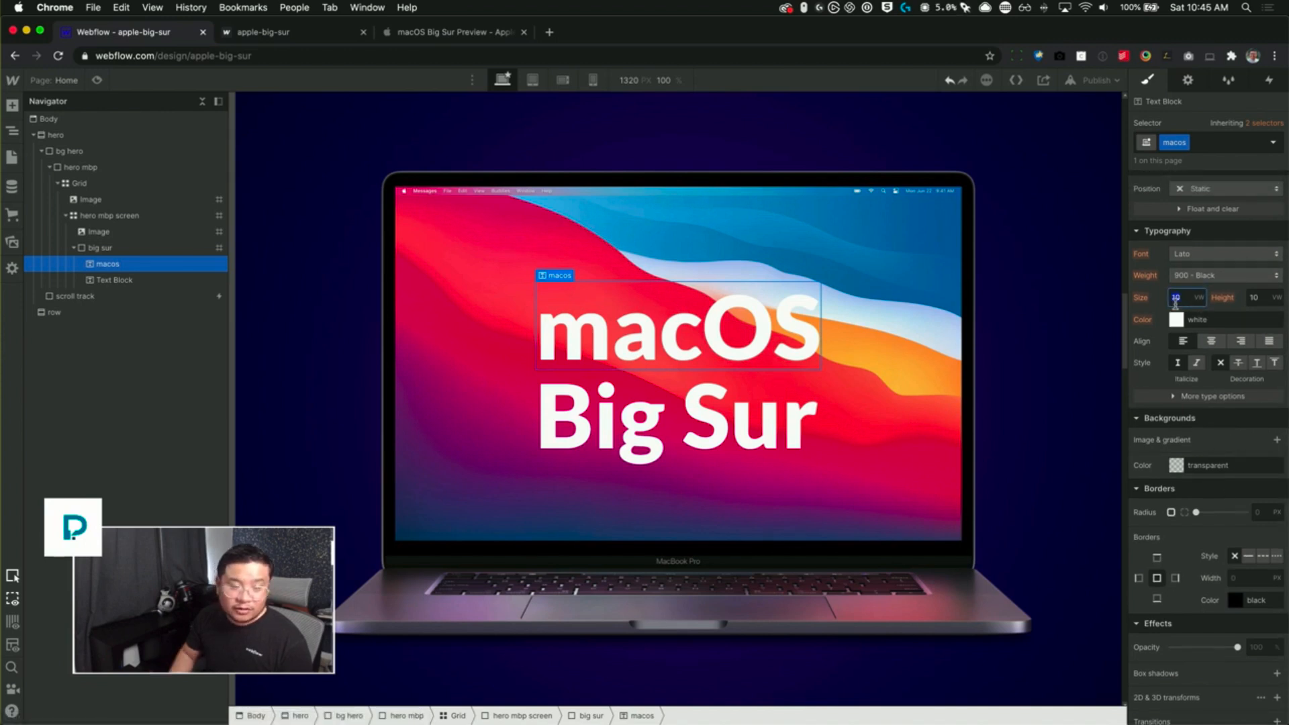
pyautogui.write('9')
pyautogui.press('Down')
pyautogui.press('Down')
pyautogui.press('Down')
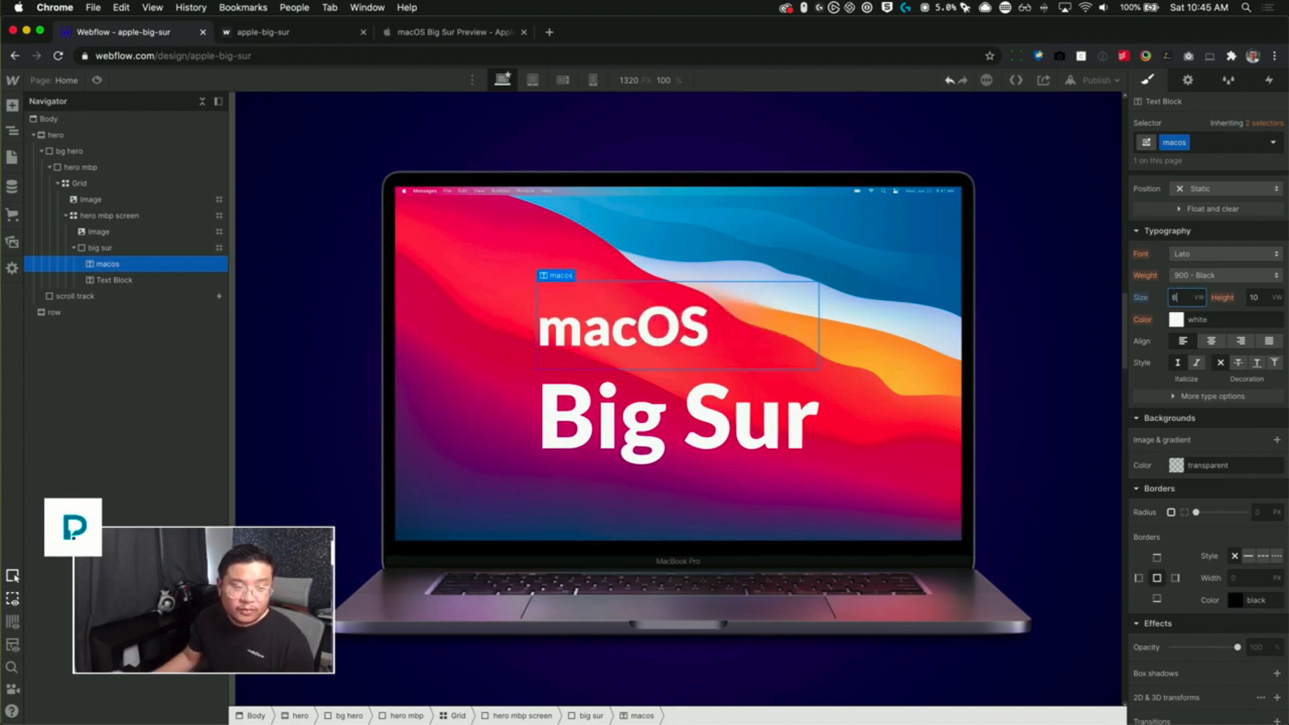
# - Centre-align the text in the big sur div and set its line height to 8 VW
pyautogui.click(134, 248)
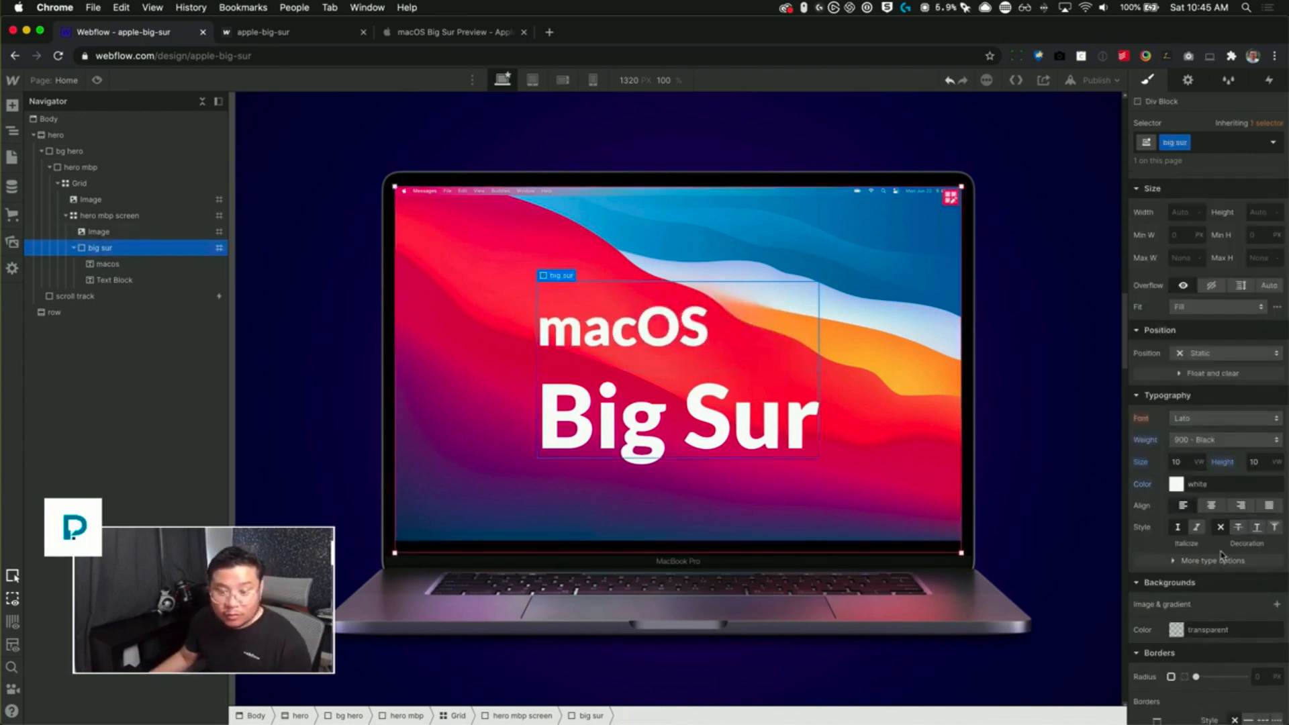
pyautogui.click(1213, 505)
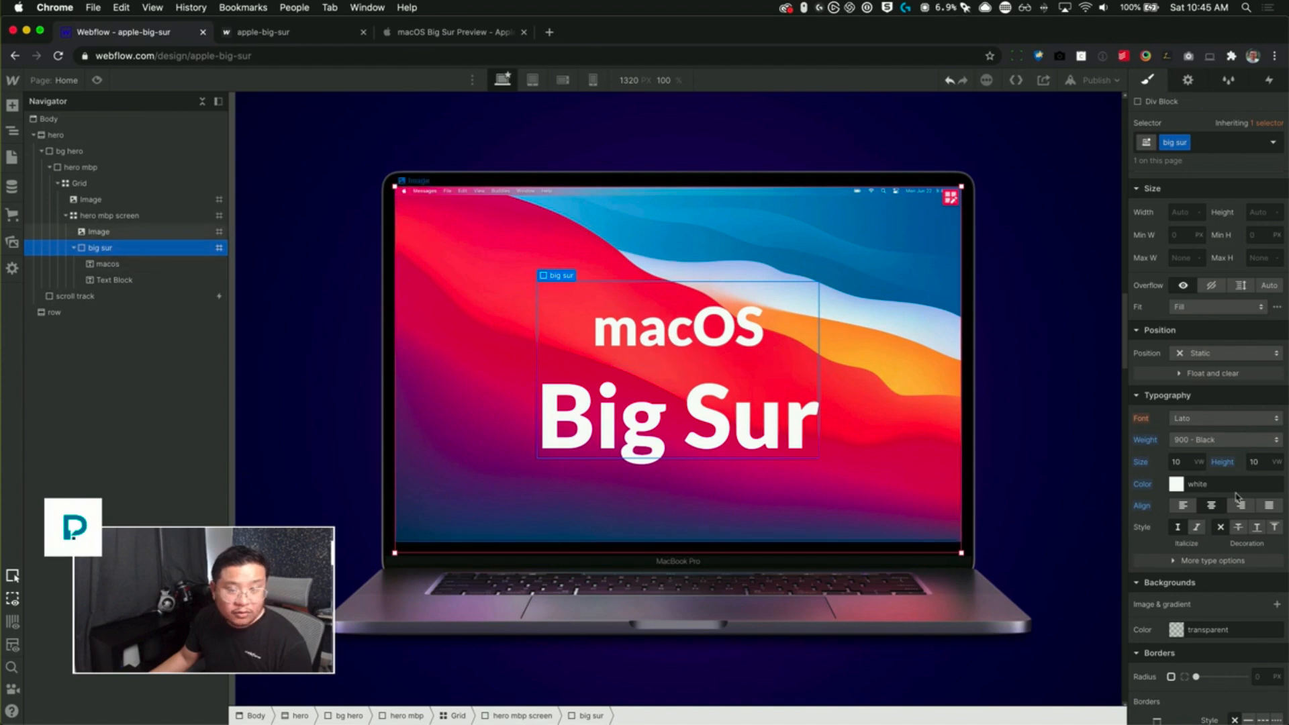
pyautogui.click(1254, 461)
pyautogui.press('Down')
pyautogui.press('Down')
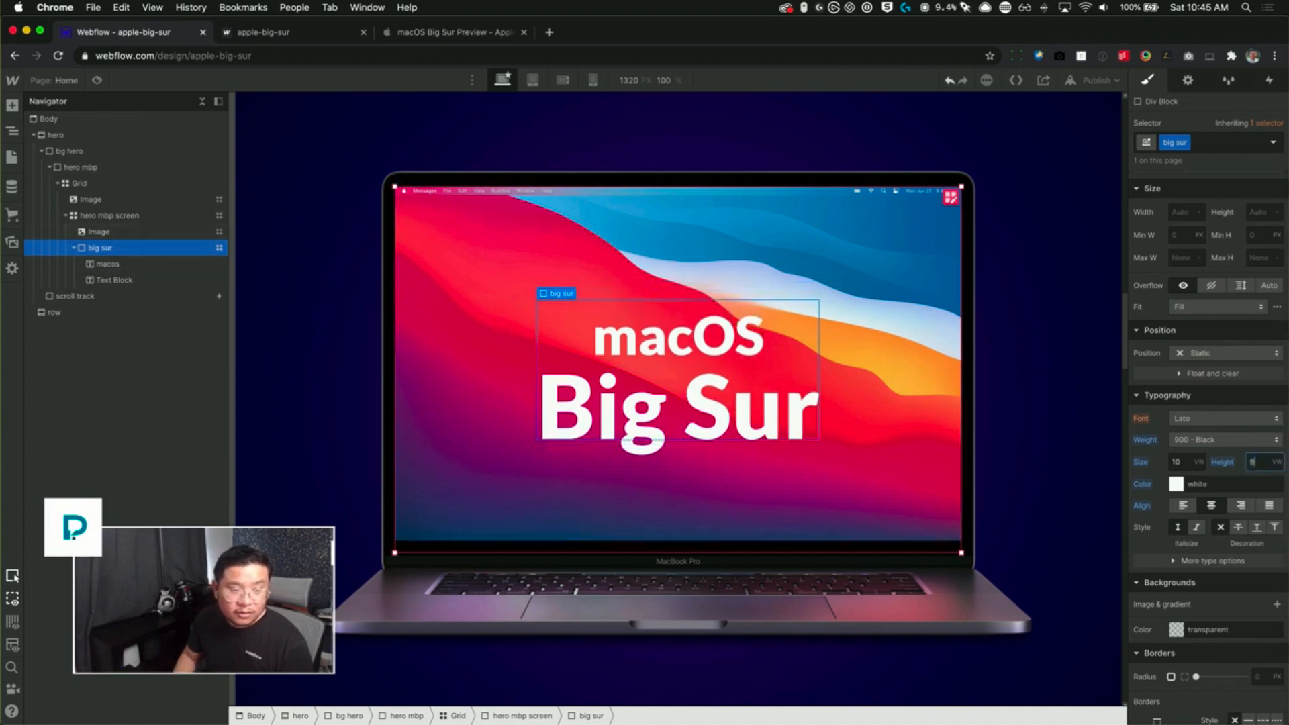
# - Try larger font sizes on the macos text block and settle on 4 VW
pyautogui.click(108, 264)
pyautogui.click(1184, 296)
pyautogui.write('5')
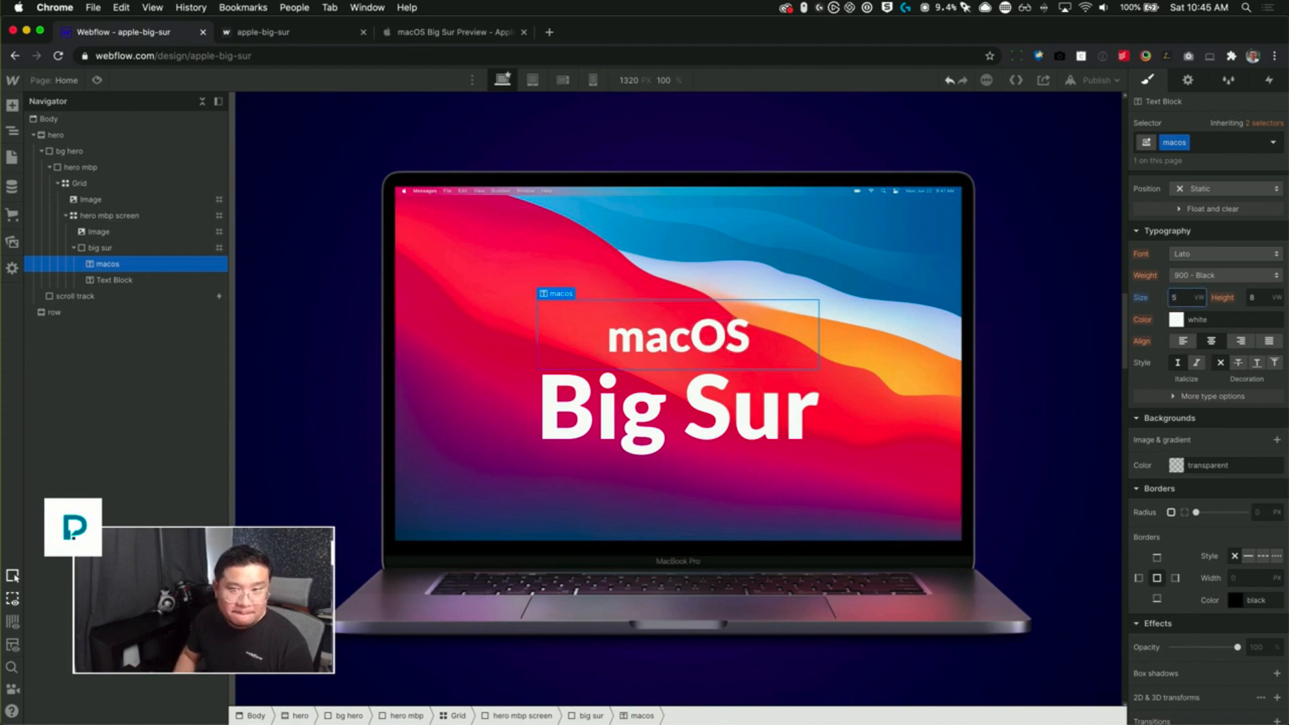
pyautogui.press('Up')
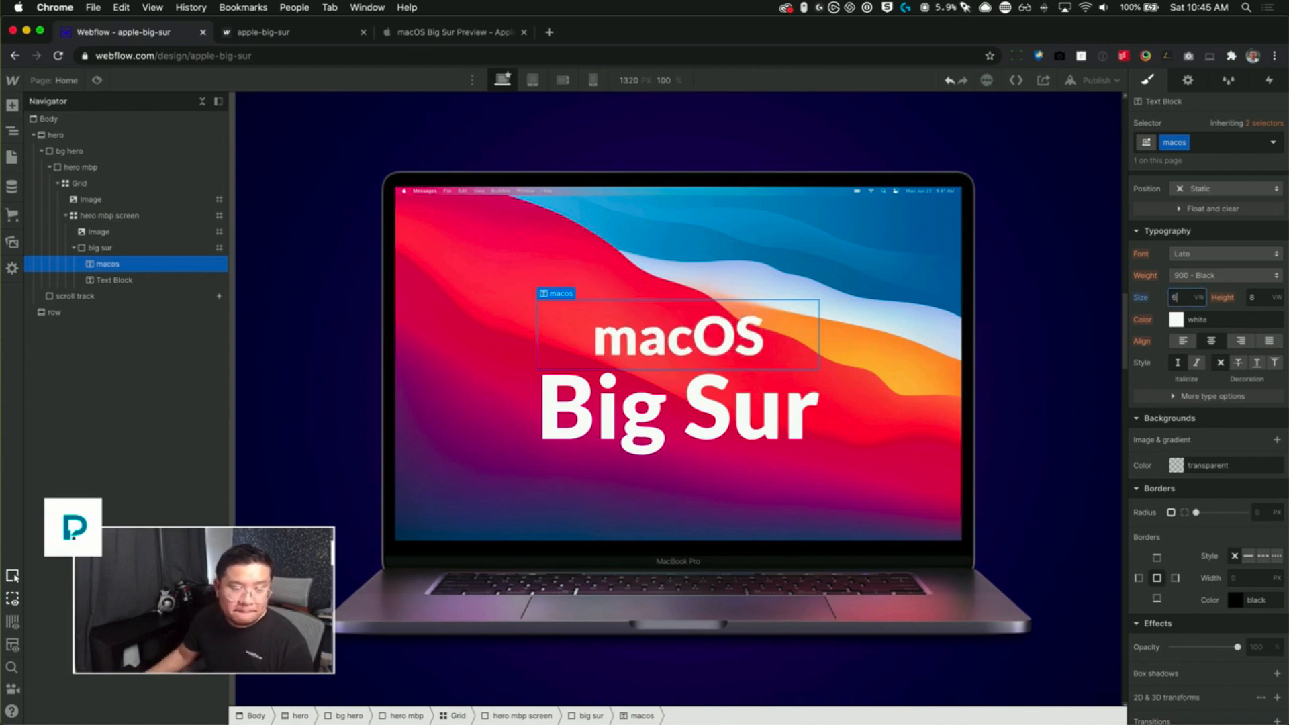
pyautogui.write('4')
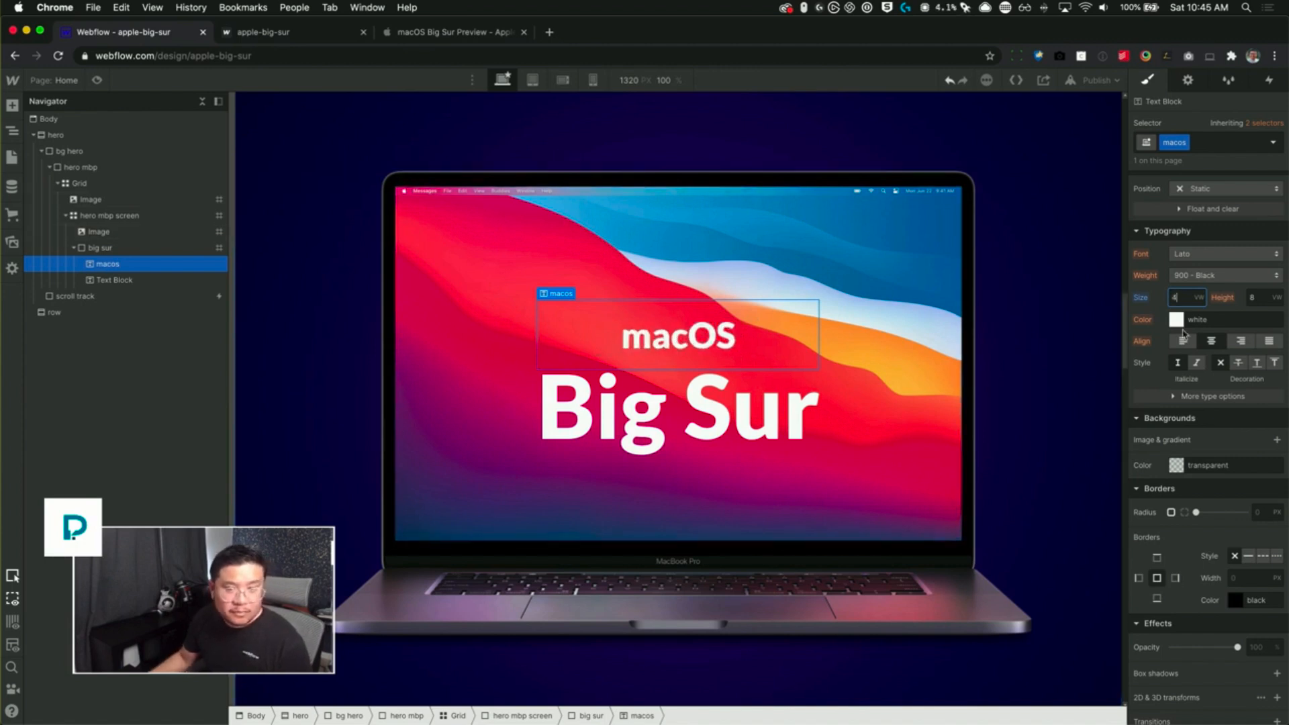
# - Set the big sur div's line height to 7 VW
pyautogui.click(135, 249)
pyautogui.click(1256, 462)
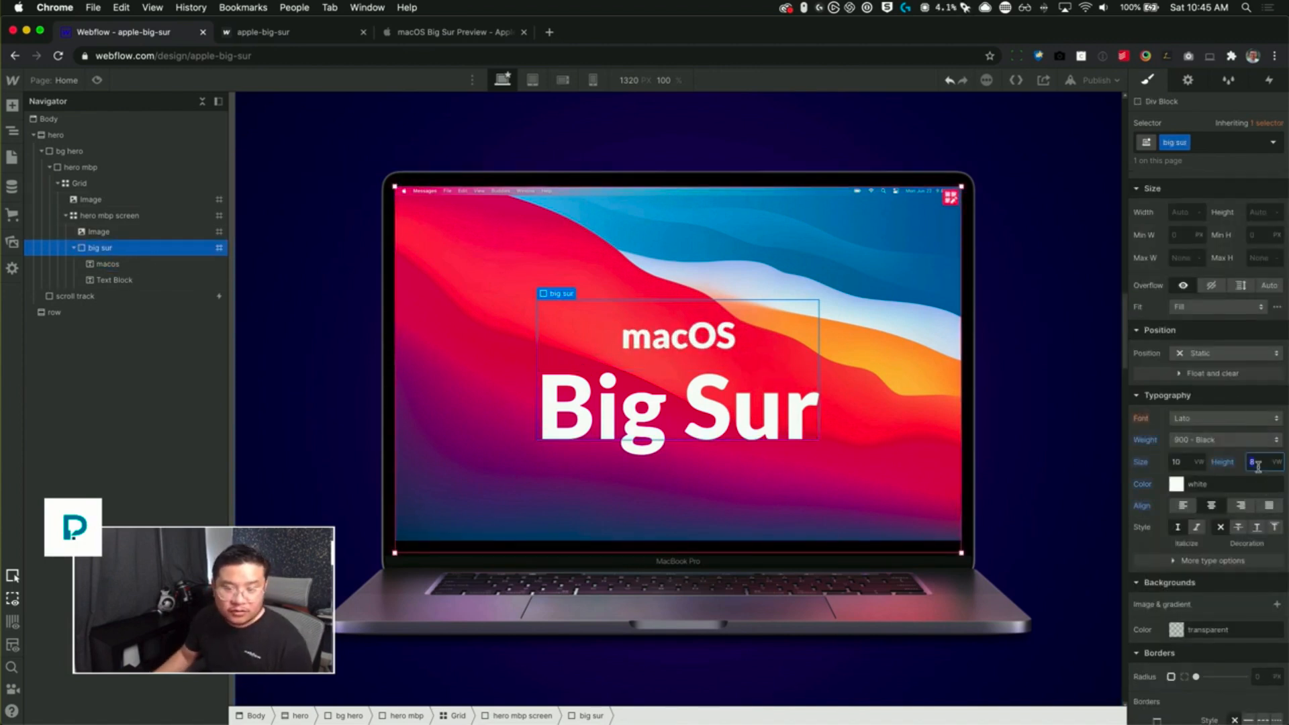
pyautogui.write('7')
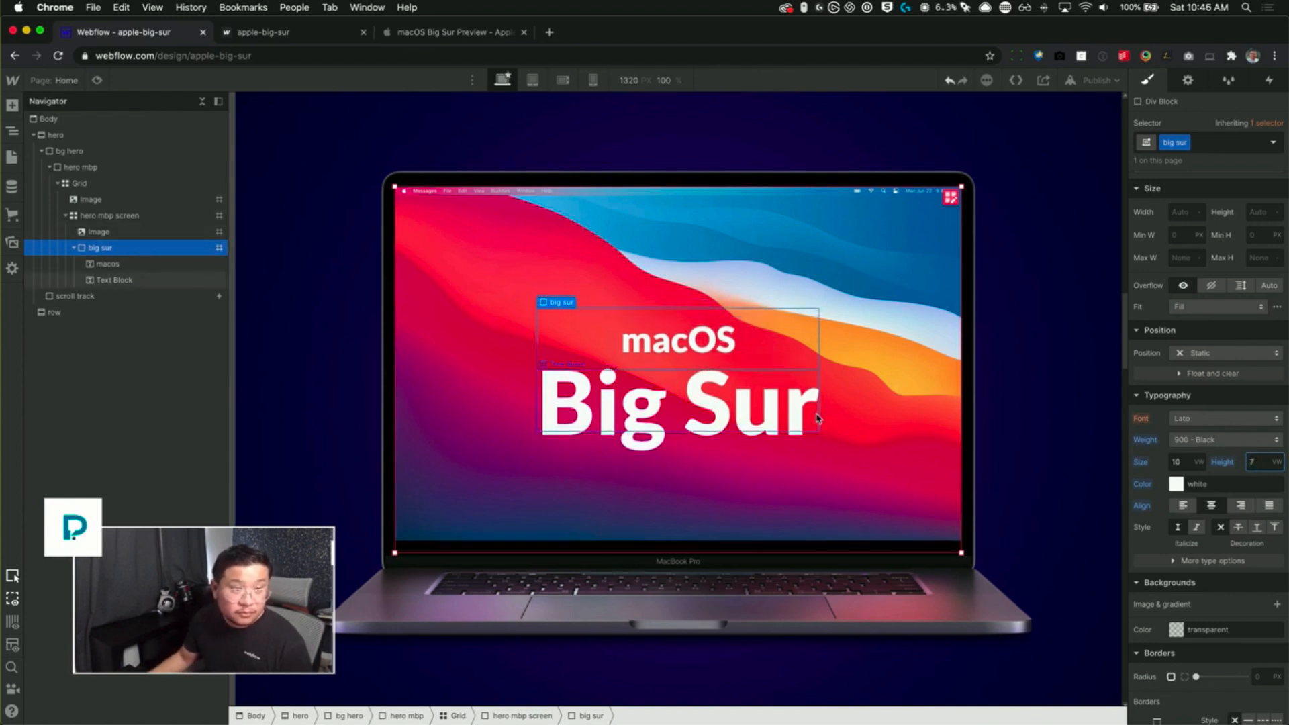
# - Preview the page and scroll through the hero to check how the title scales with the MacBook
pyautogui.click(97, 79)
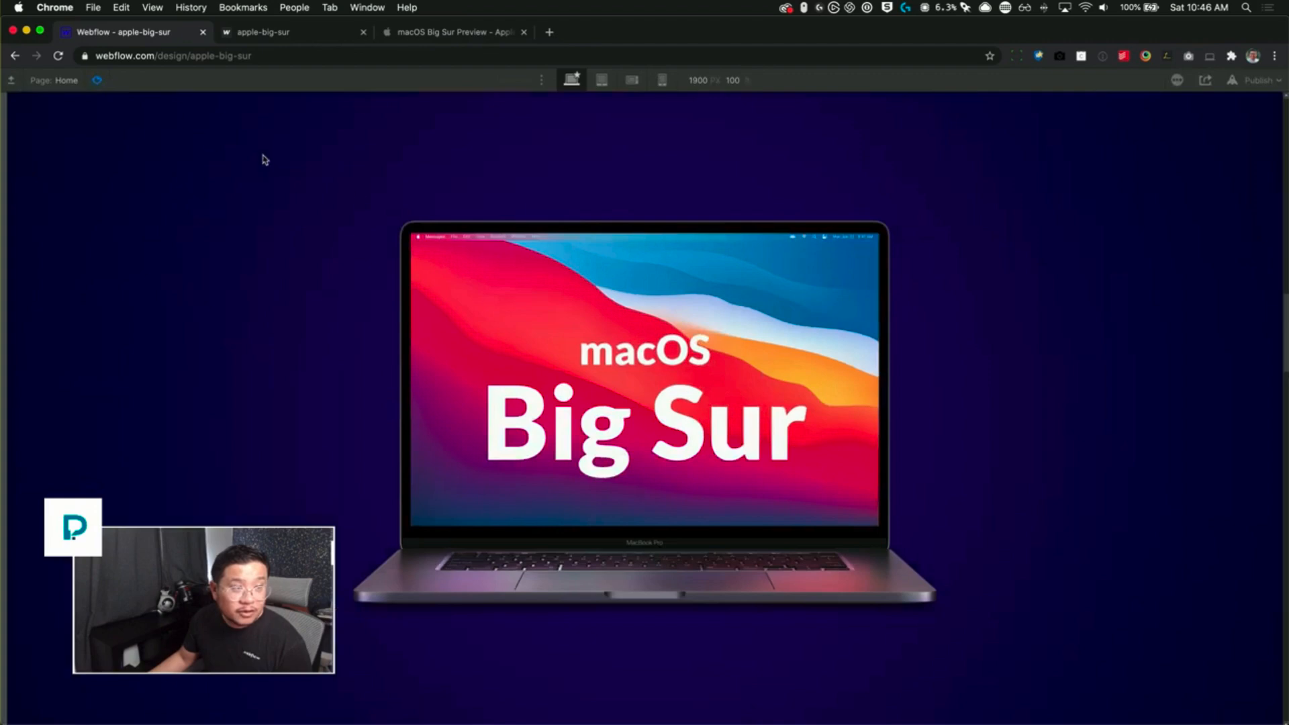
pyautogui.scroll(-5, 363, 201)
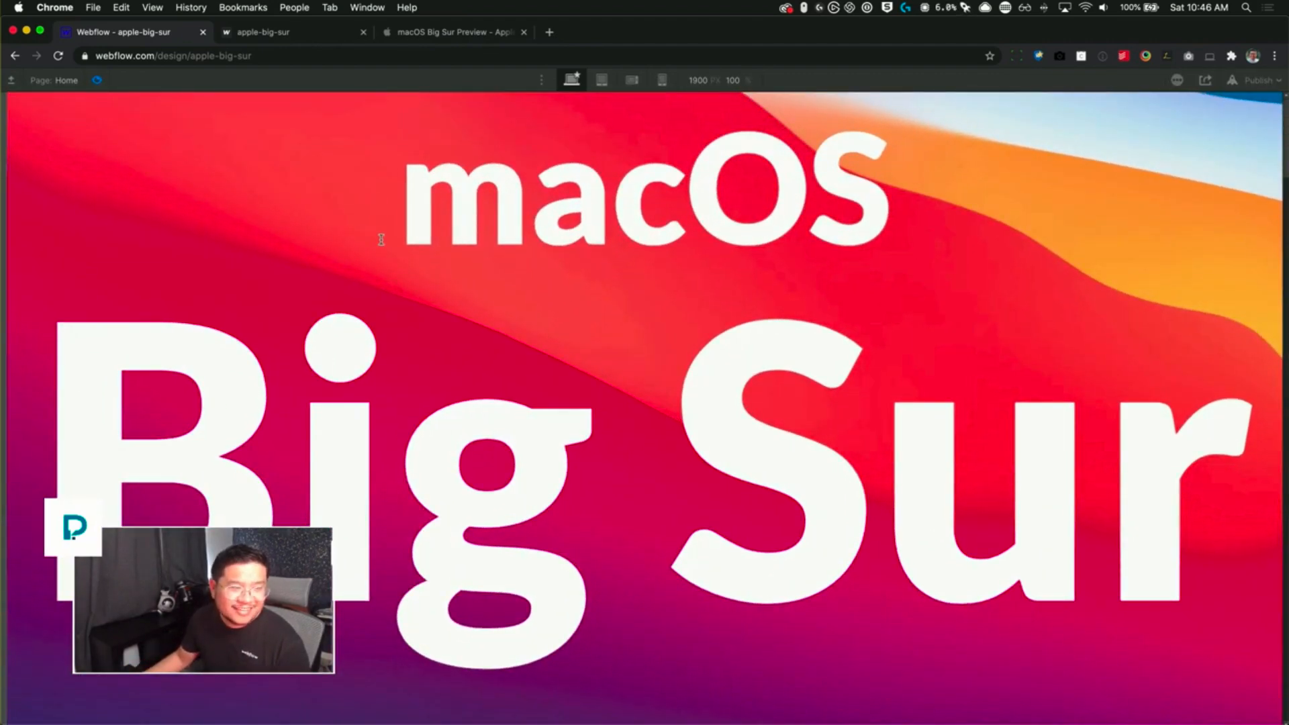
pyautogui.scroll(5, 380, 240)
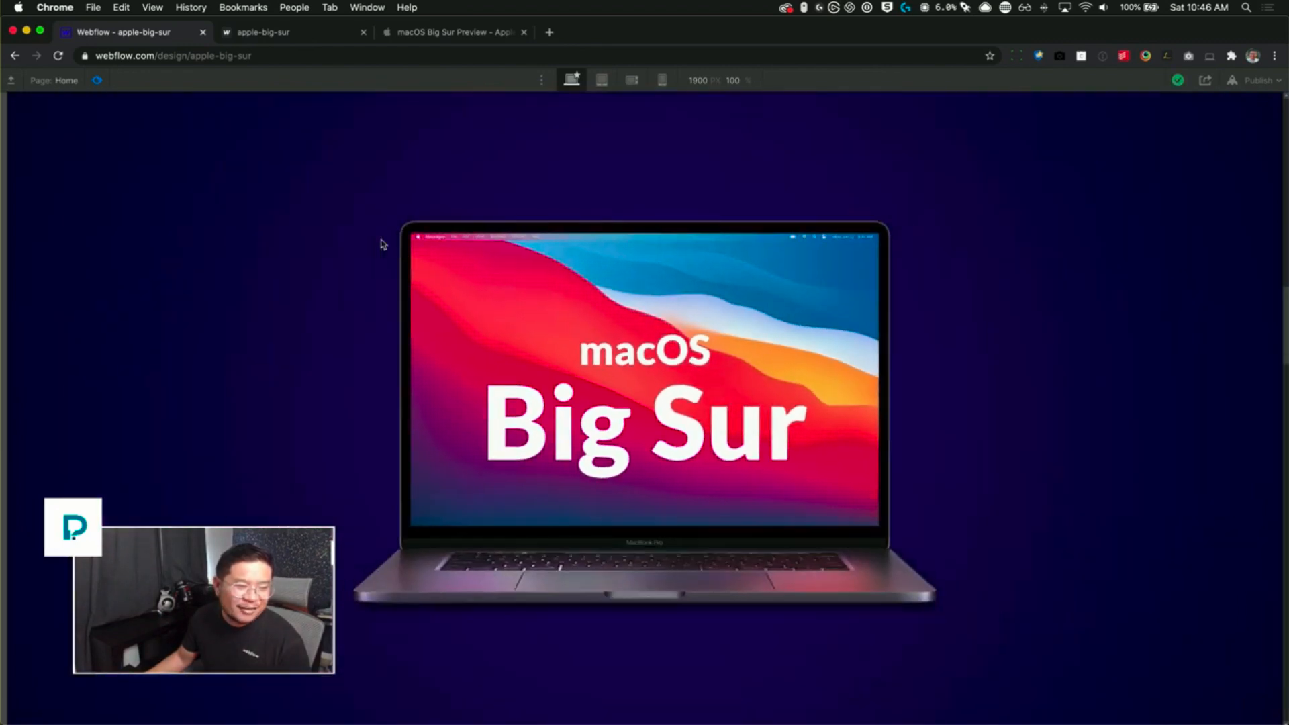
pyautogui.click(97, 79)
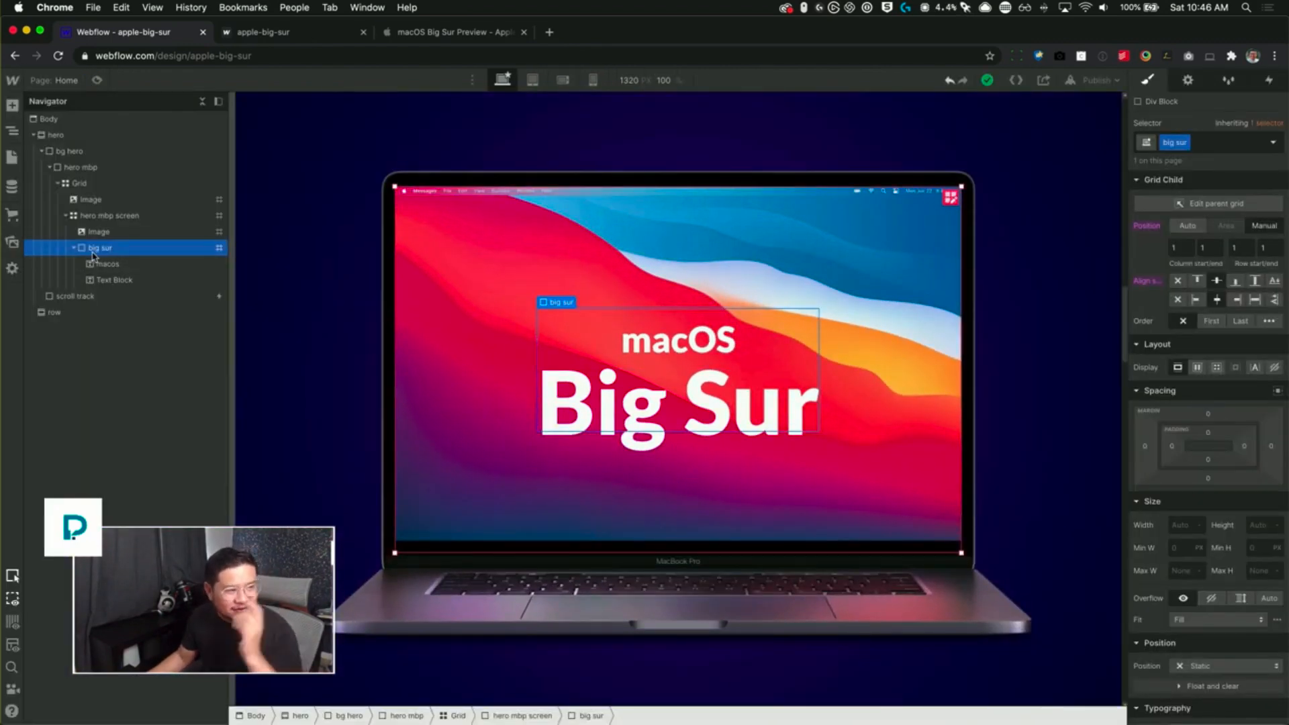
# - Move the big sur div out of hero mbp screen into the parent Grid, placed after hero mbp screen
pyautogui.moveTo(94, 254); pyautogui.dragTo(119, 215)
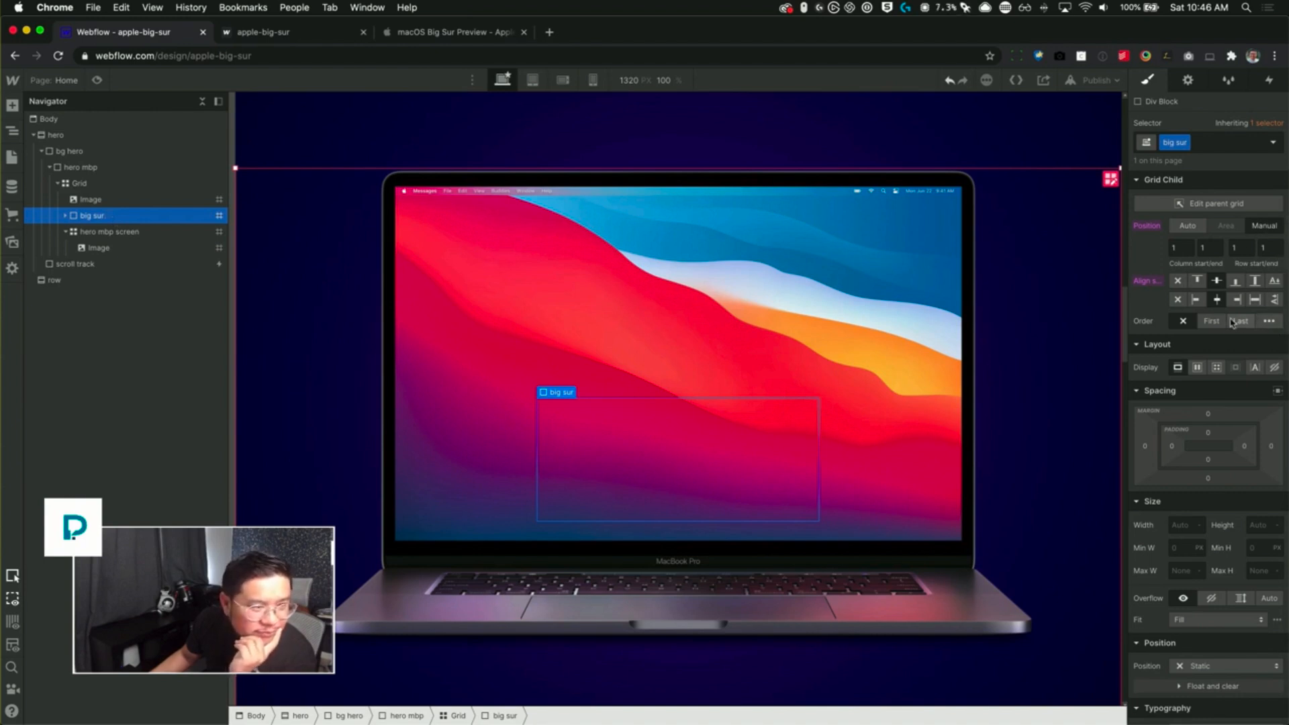
pyautogui.click(65, 232)
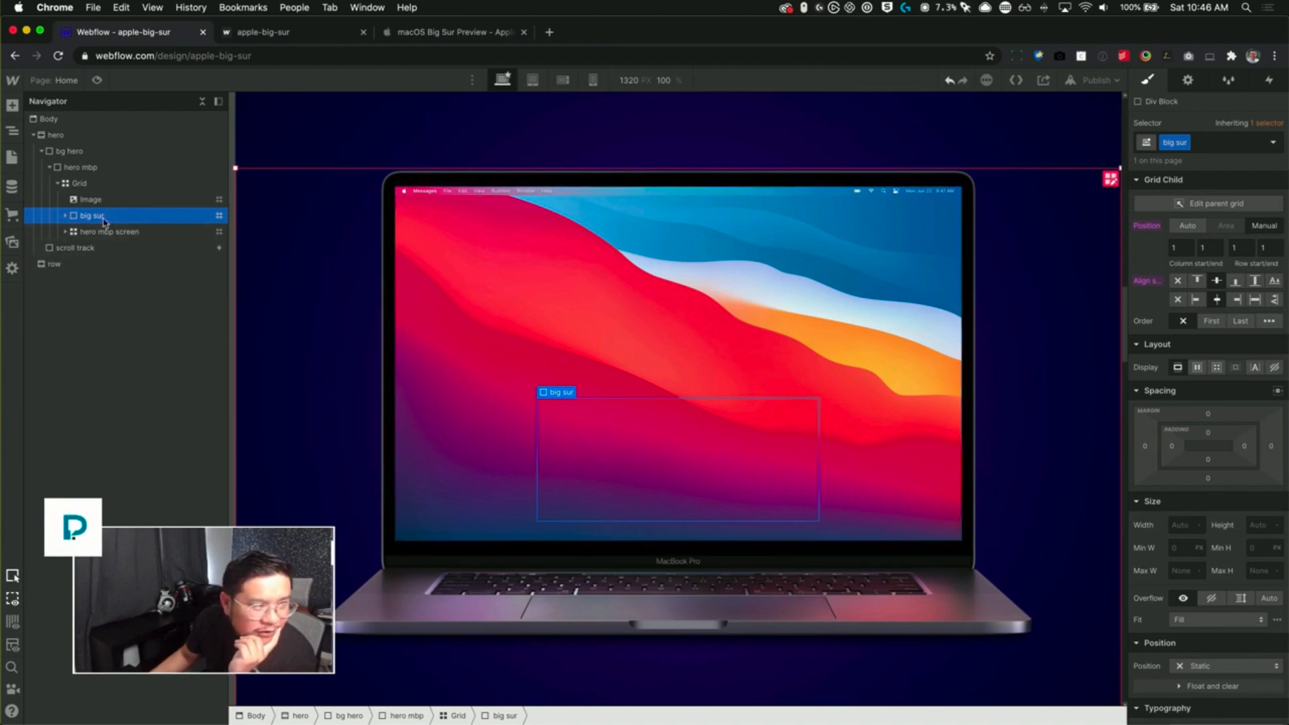
pyautogui.moveTo(104, 223); pyautogui.dragTo(112, 243)
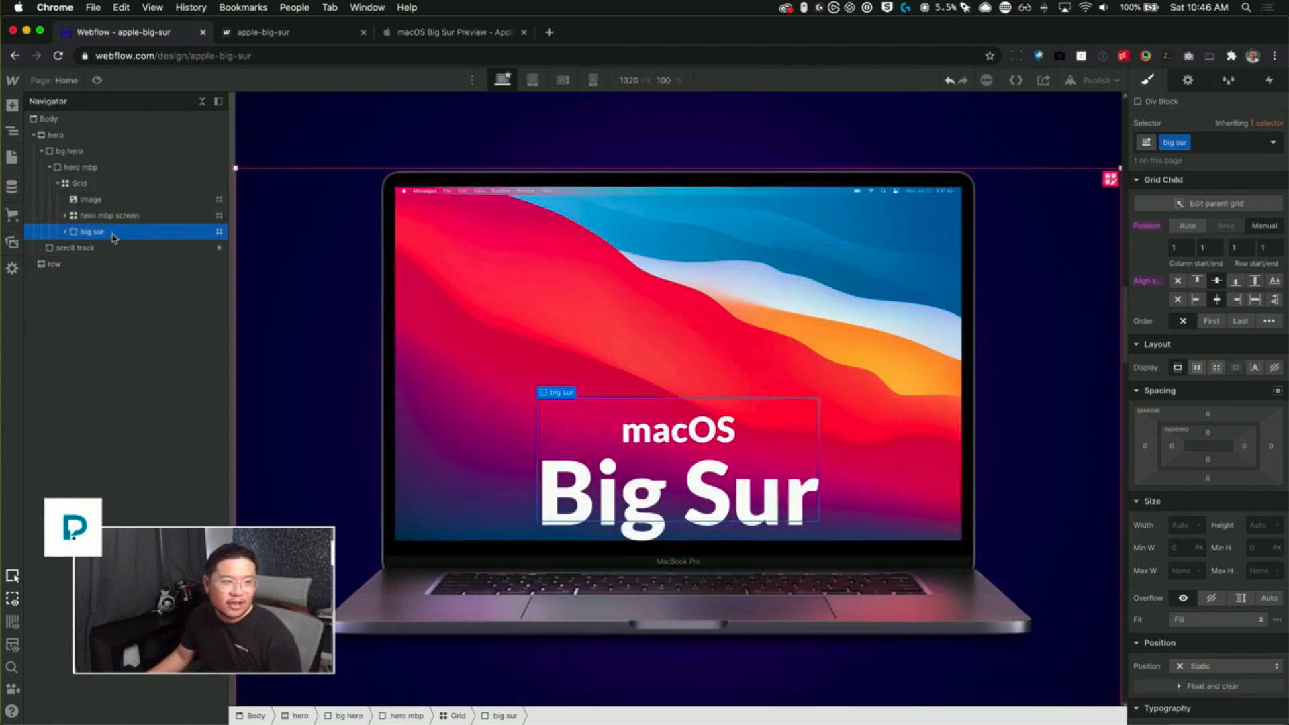
# - Reset the big sur div's grid alignment and inspect the layout settings of Grid and hero mbp
pyautogui.keyDown('alt'); pyautogui.click(1148, 282); pyautogui.keyUp('alt')
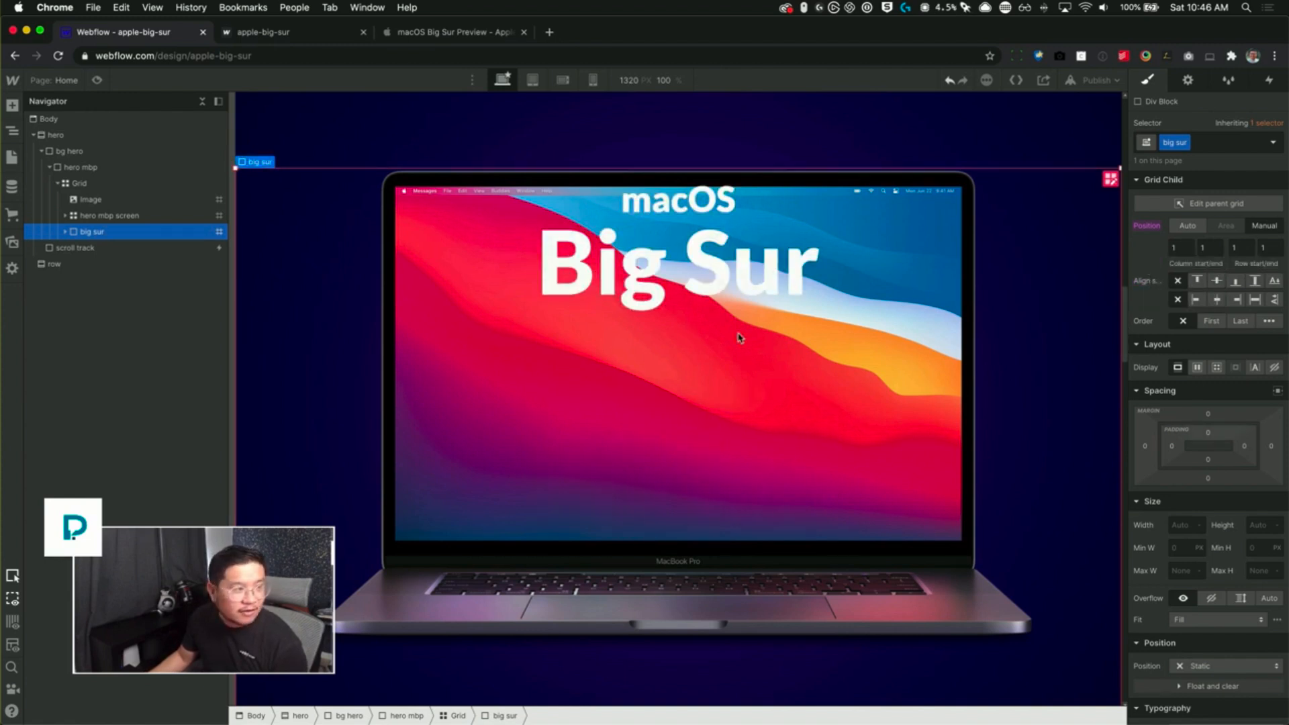
pyautogui.click(79, 183)
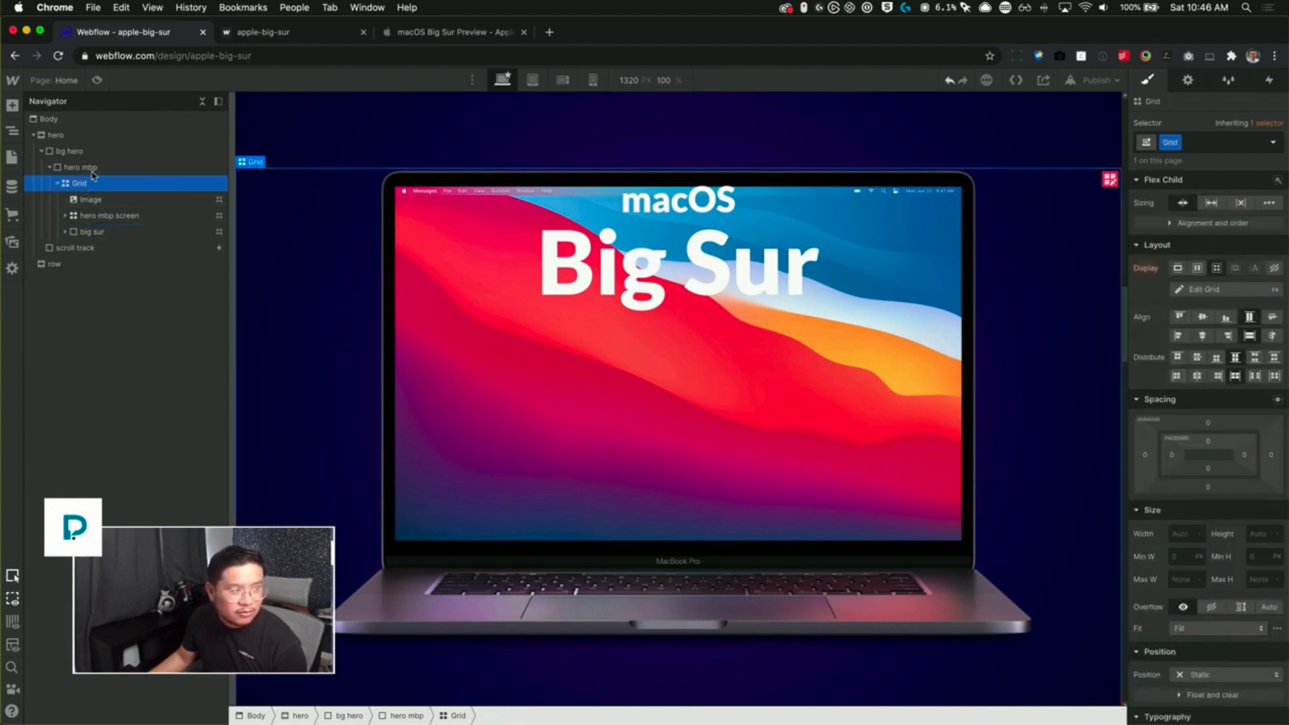
pyautogui.click(81, 167)
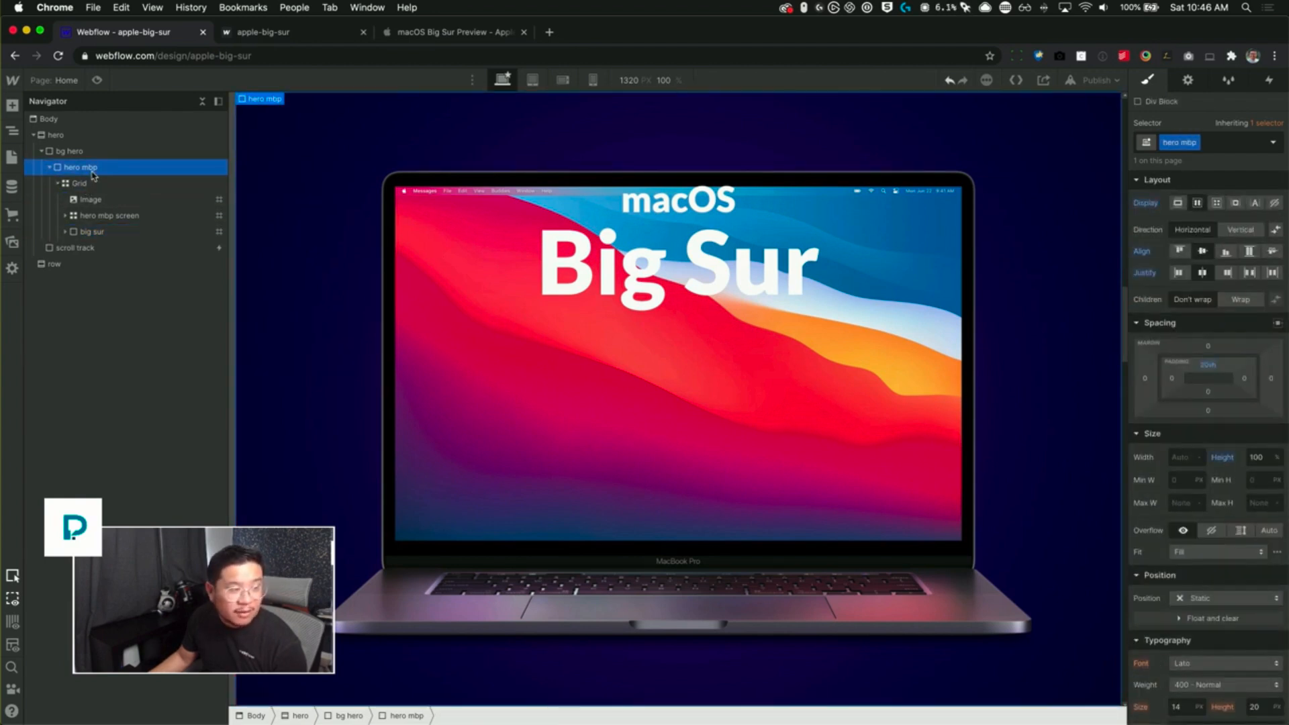
pyautogui.click(92, 232)
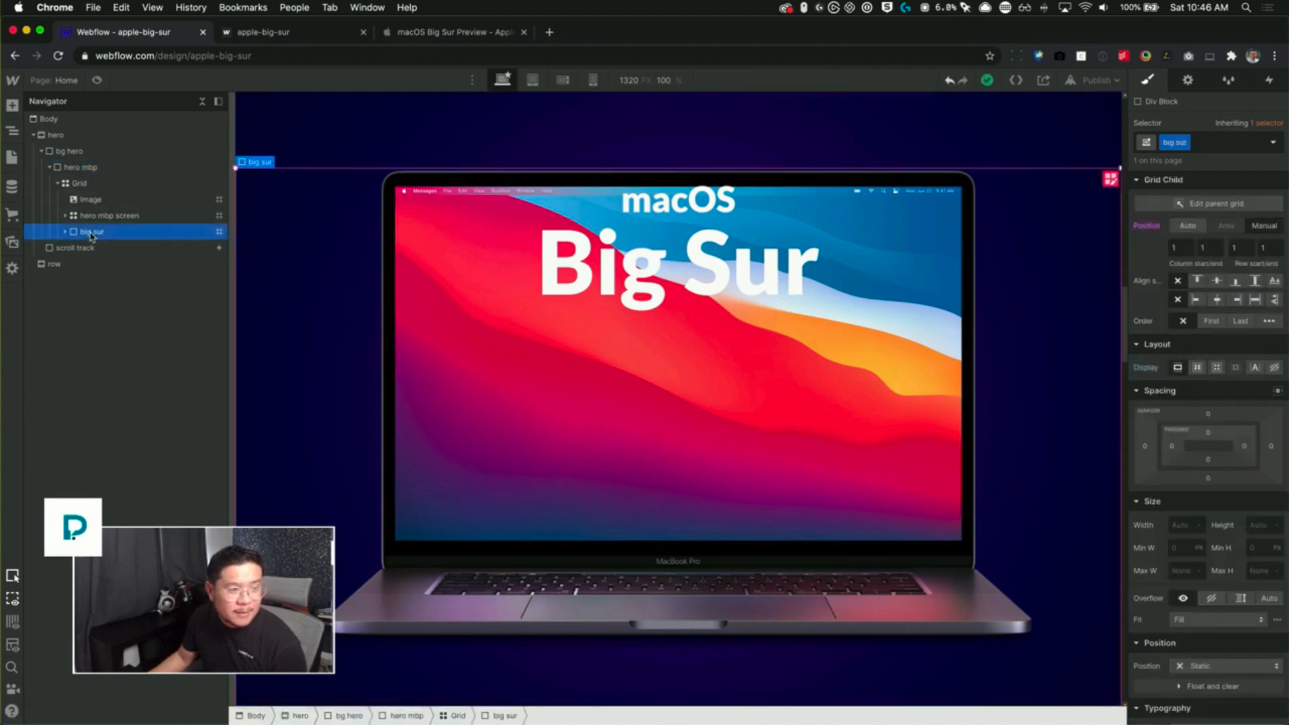
# - Try centring the big sur div vertically within its grid cell
pyautogui.click(1217, 281)
pyautogui.click(1217, 281)
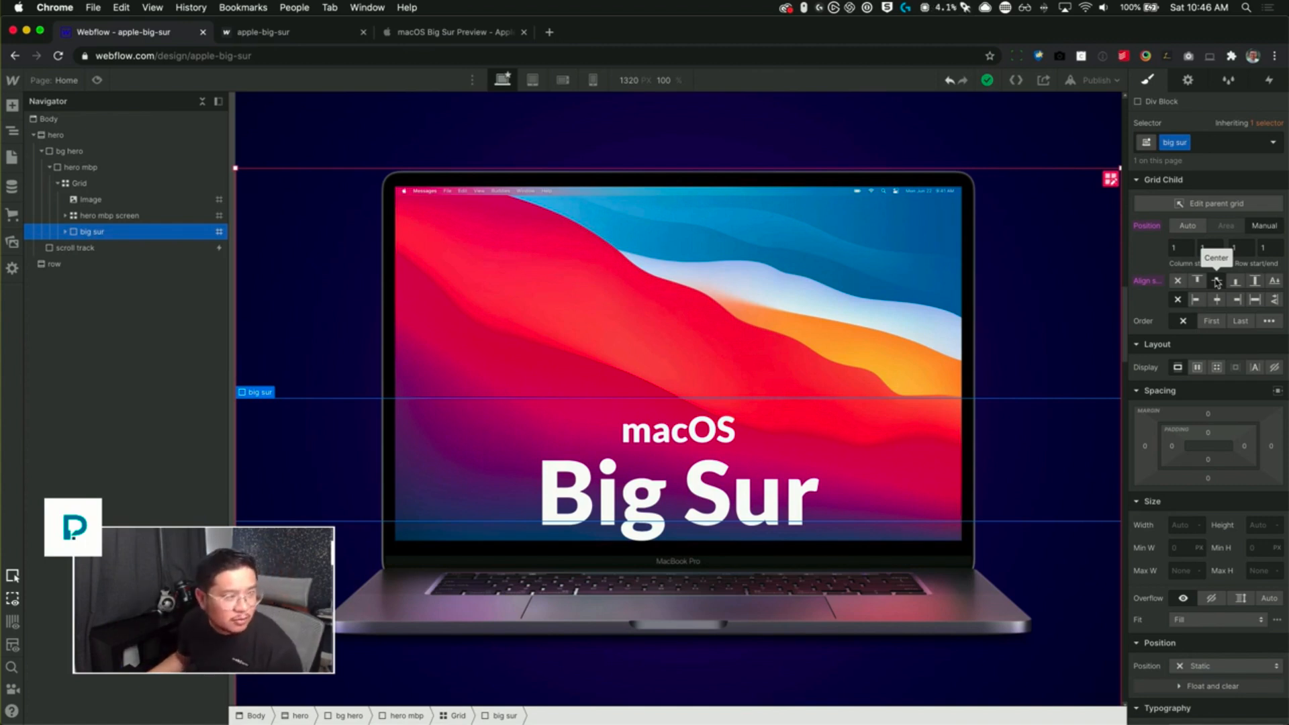
pyautogui.click(68, 152)
pyautogui.click(134, 235)
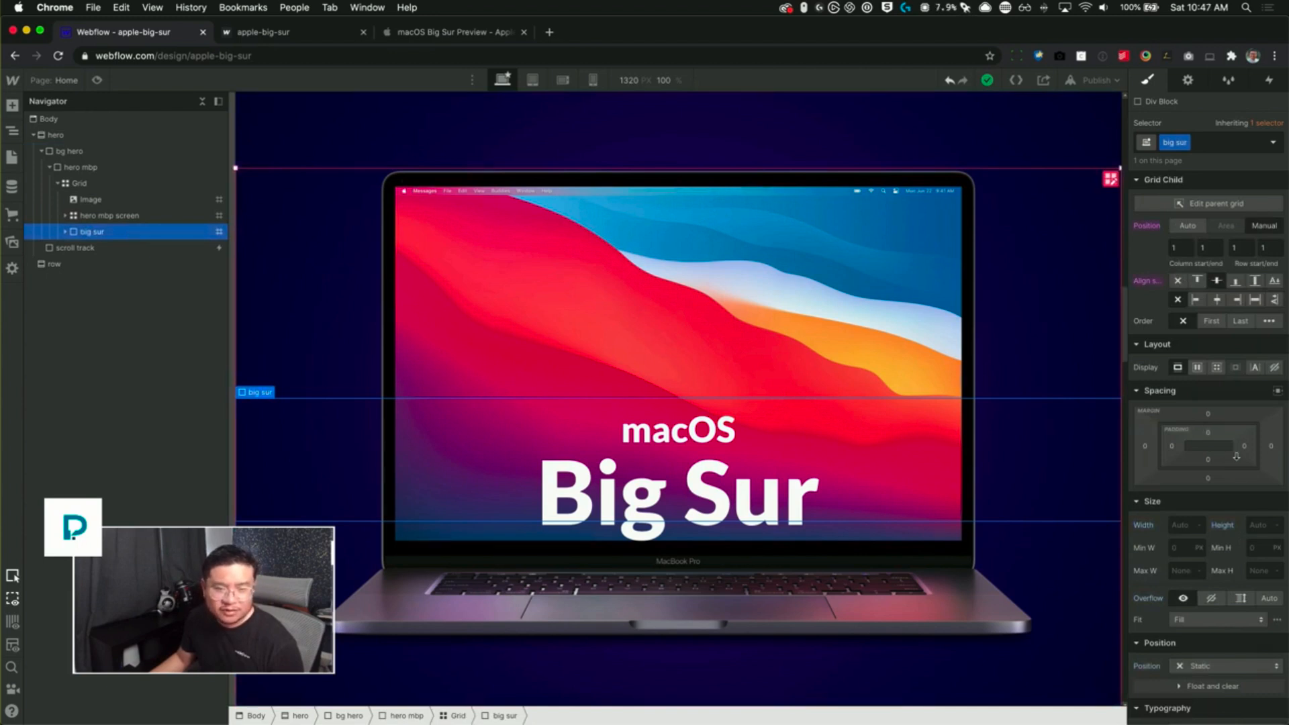
# - Reset the big sur div's grid alignment and give it a top margin of 20 VH
pyautogui.keyDown('alt'); pyautogui.click(1146, 285); pyautogui.keyUp('alt')
pyautogui.click(1207, 417)
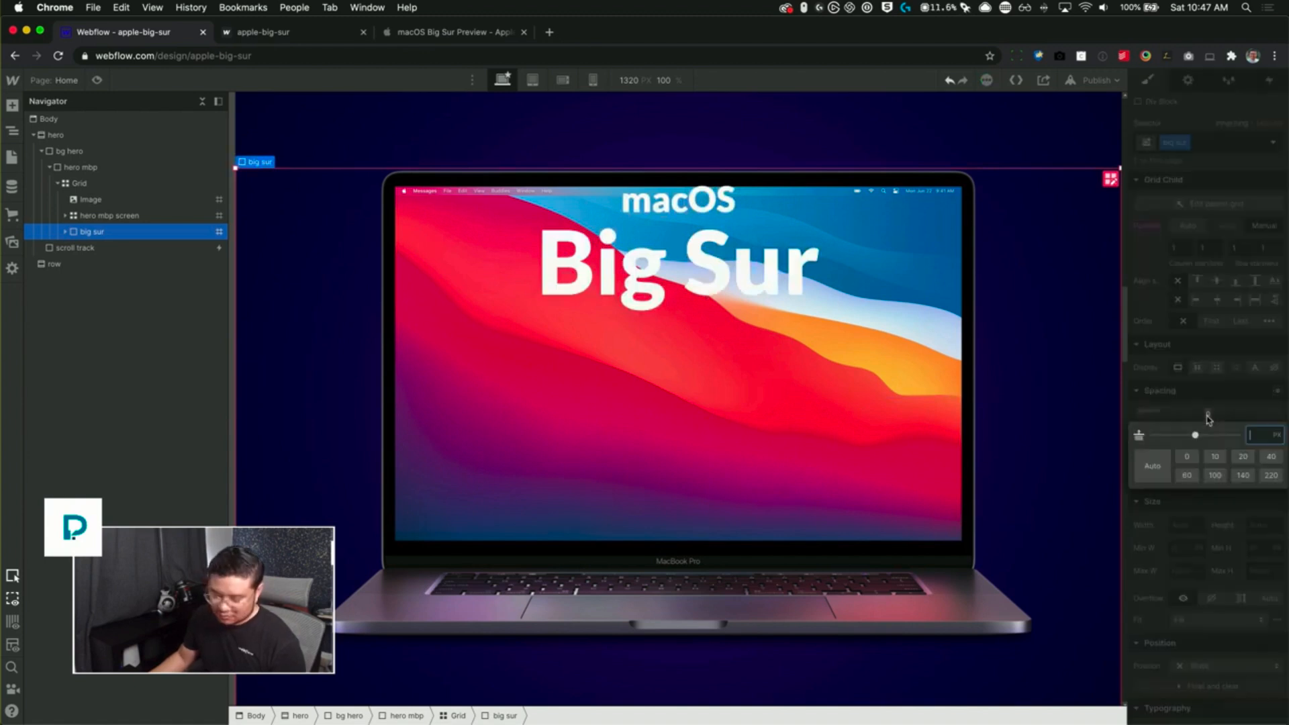
pyautogui.write('20vh')
pyautogui.press('Return')
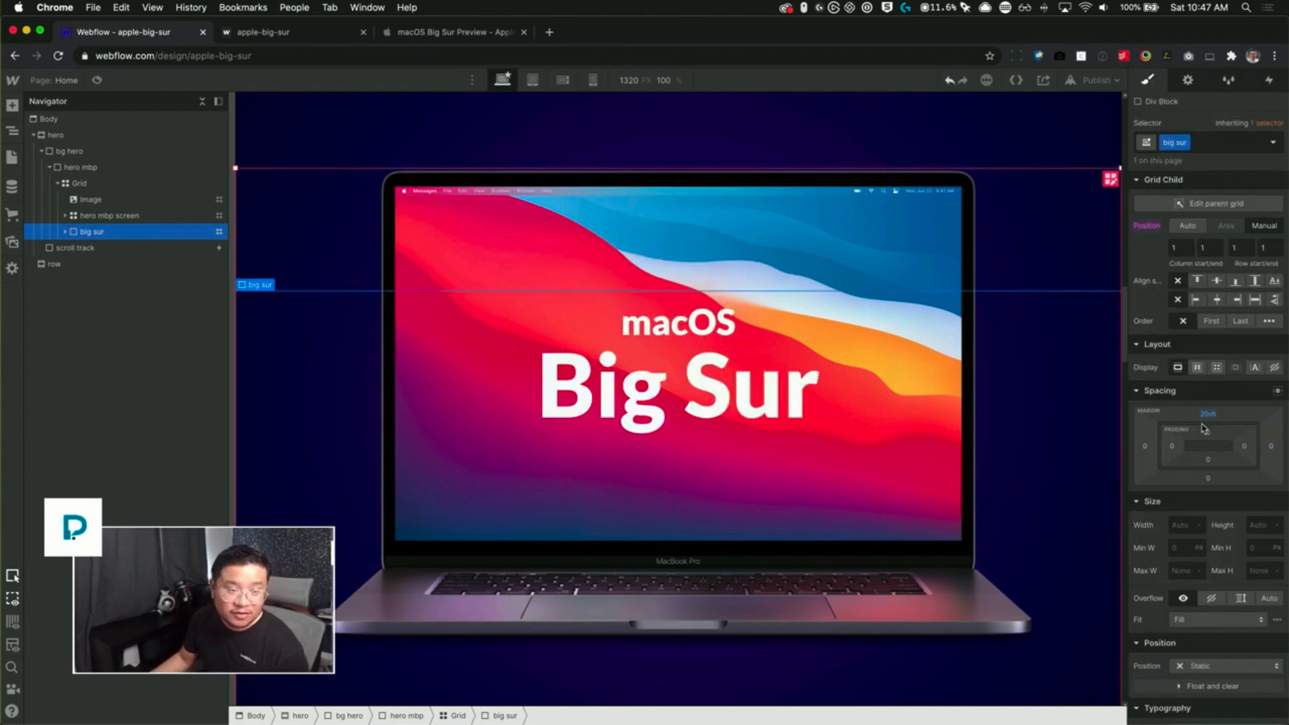
# - Preview the page and scroll through the hero to check the repositioned title
pyautogui.click(97, 80)
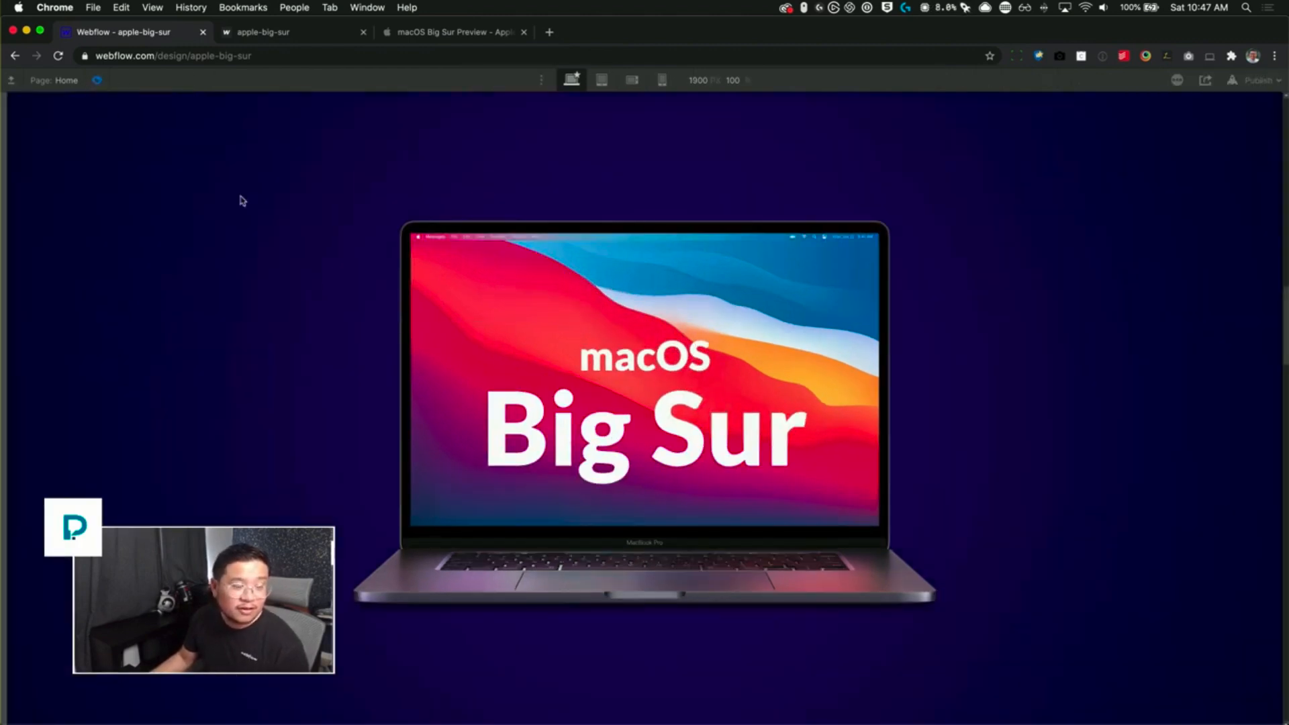
pyautogui.scroll(-5, 336, 305)
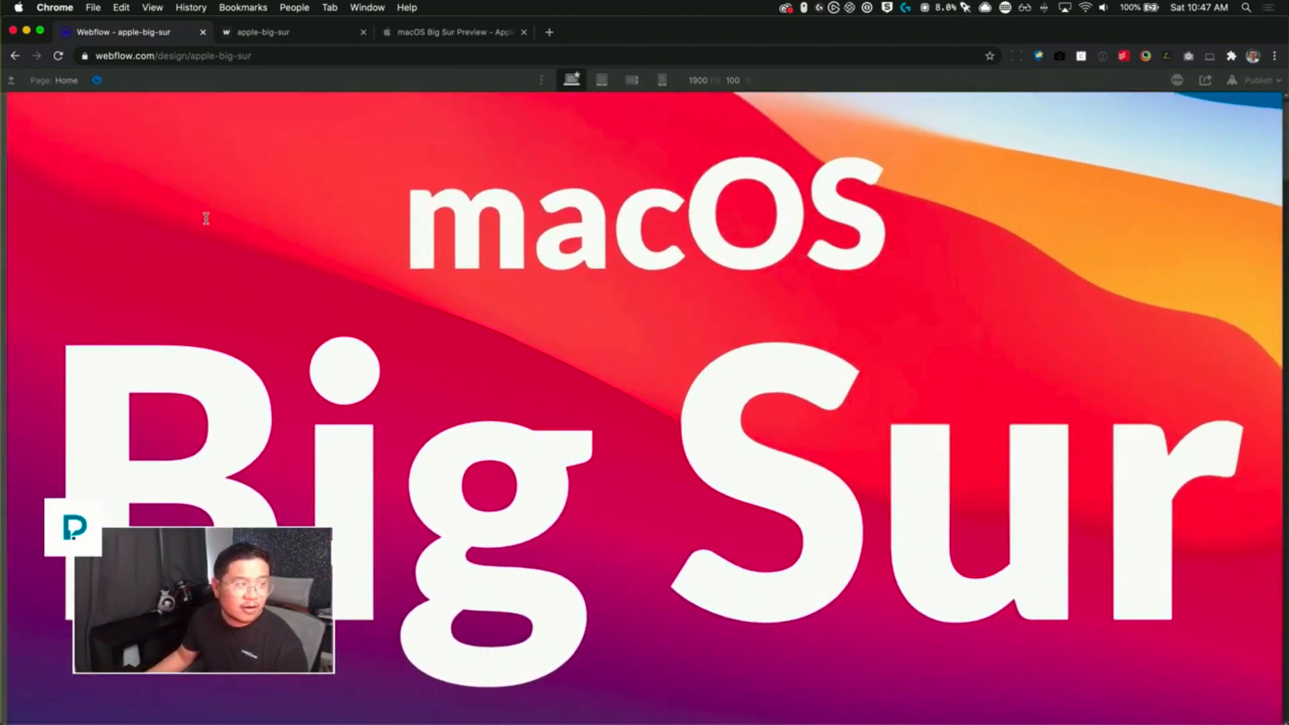
pyautogui.scroll(-5, 282, 285)
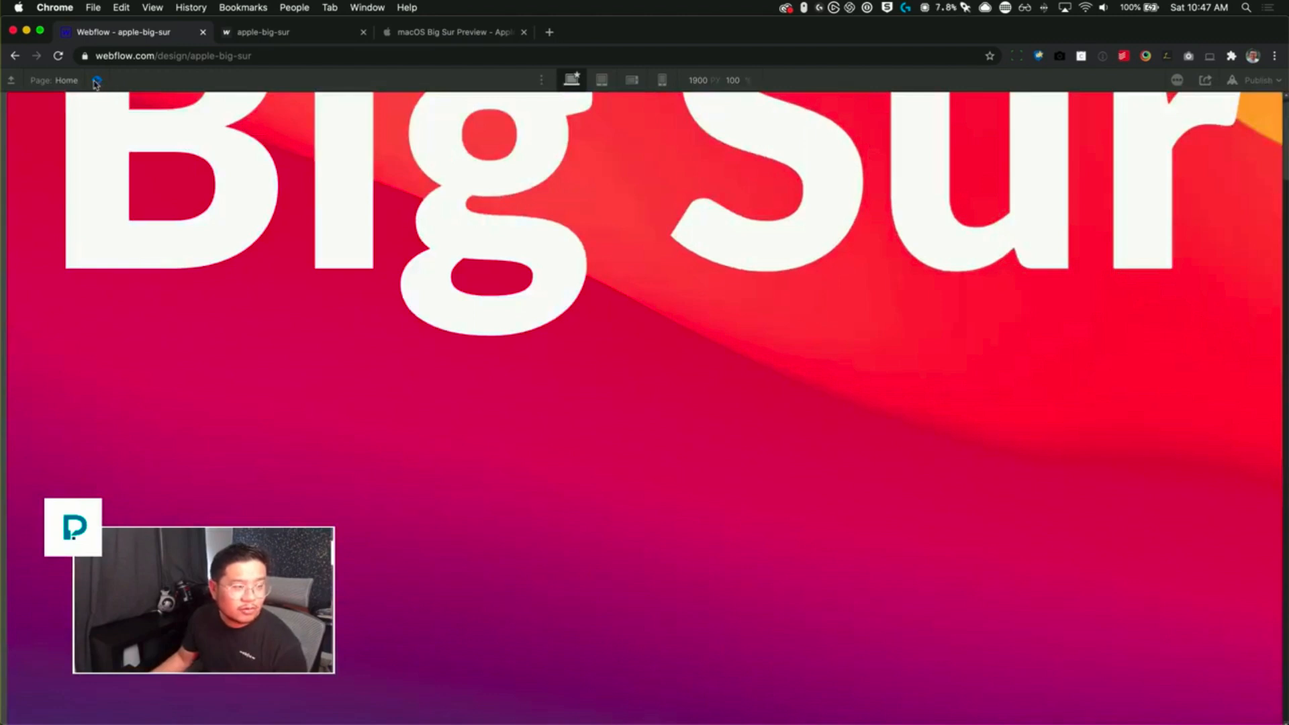
pyautogui.click(97, 80)
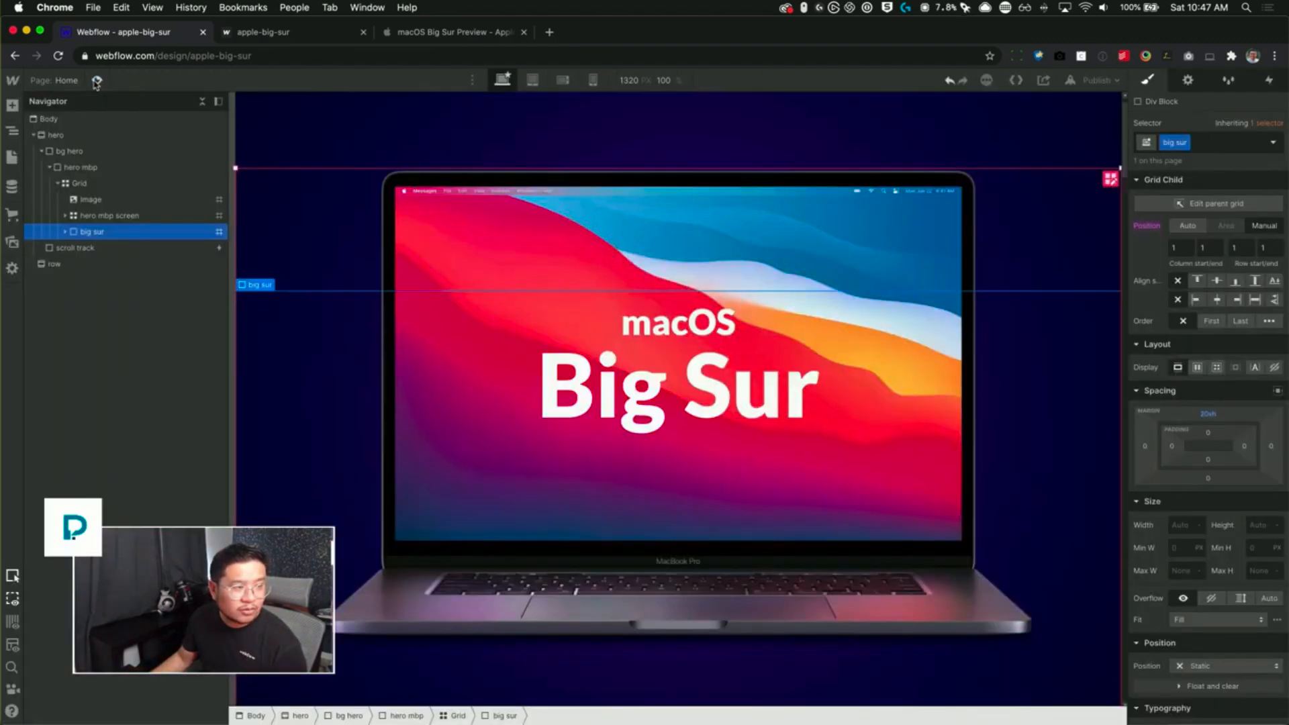
# - Examine the scale actions in the scroll track's hero mbp scroll animation and return to the big sur div's styles
pyautogui.click(111, 248)
pyautogui.click(1269, 80)
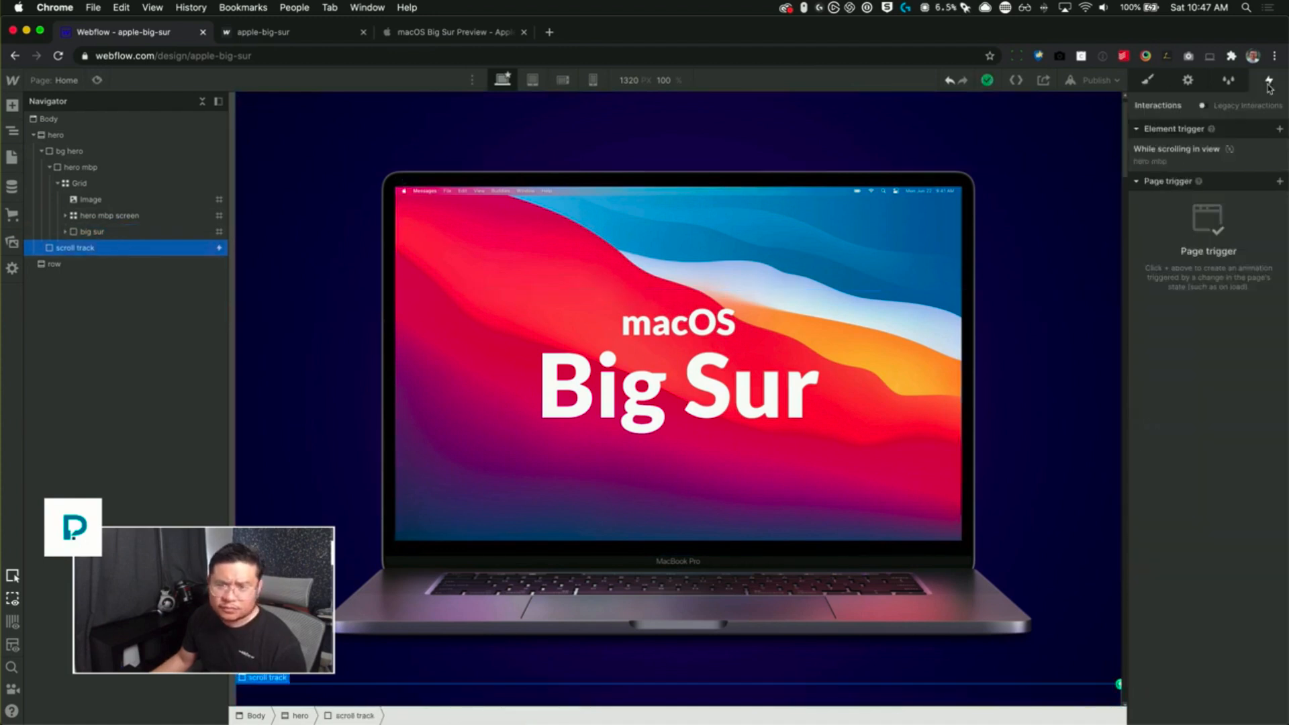
pyautogui.click(1185, 153)
pyautogui.click(1176, 298)
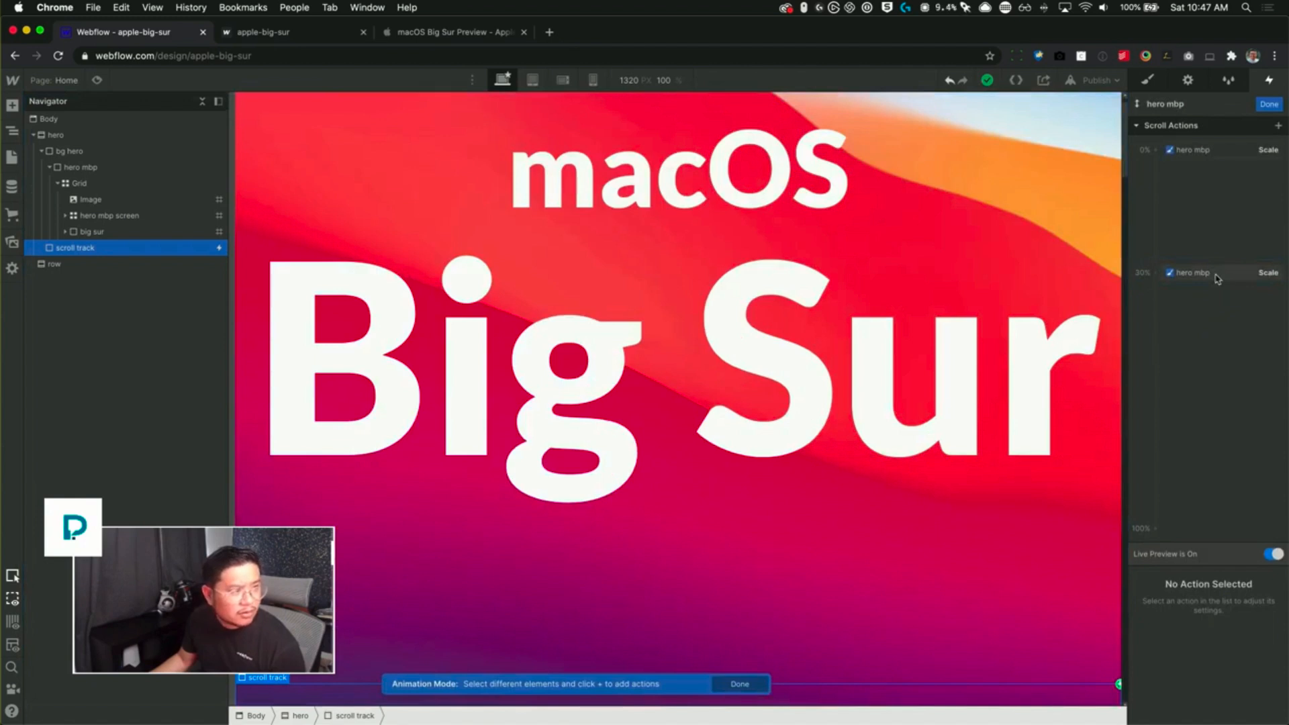
pyautogui.click(87, 233)
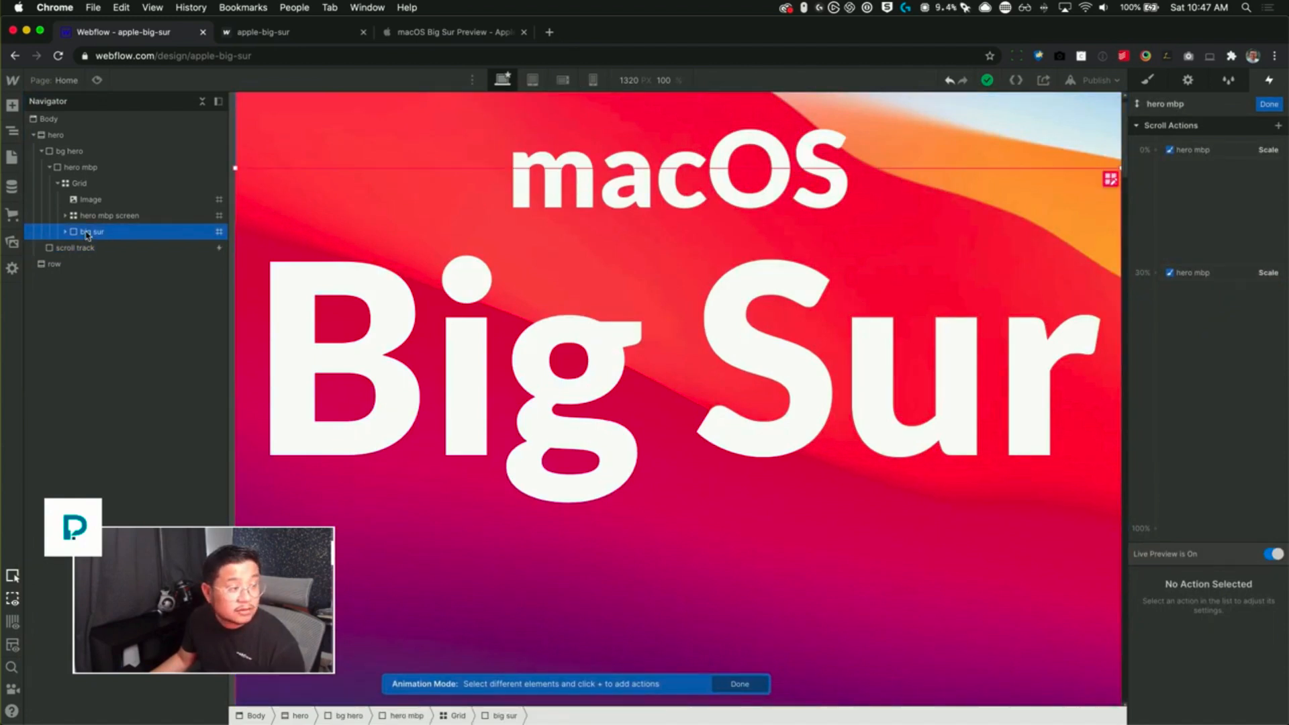
pyautogui.click(1147, 81)
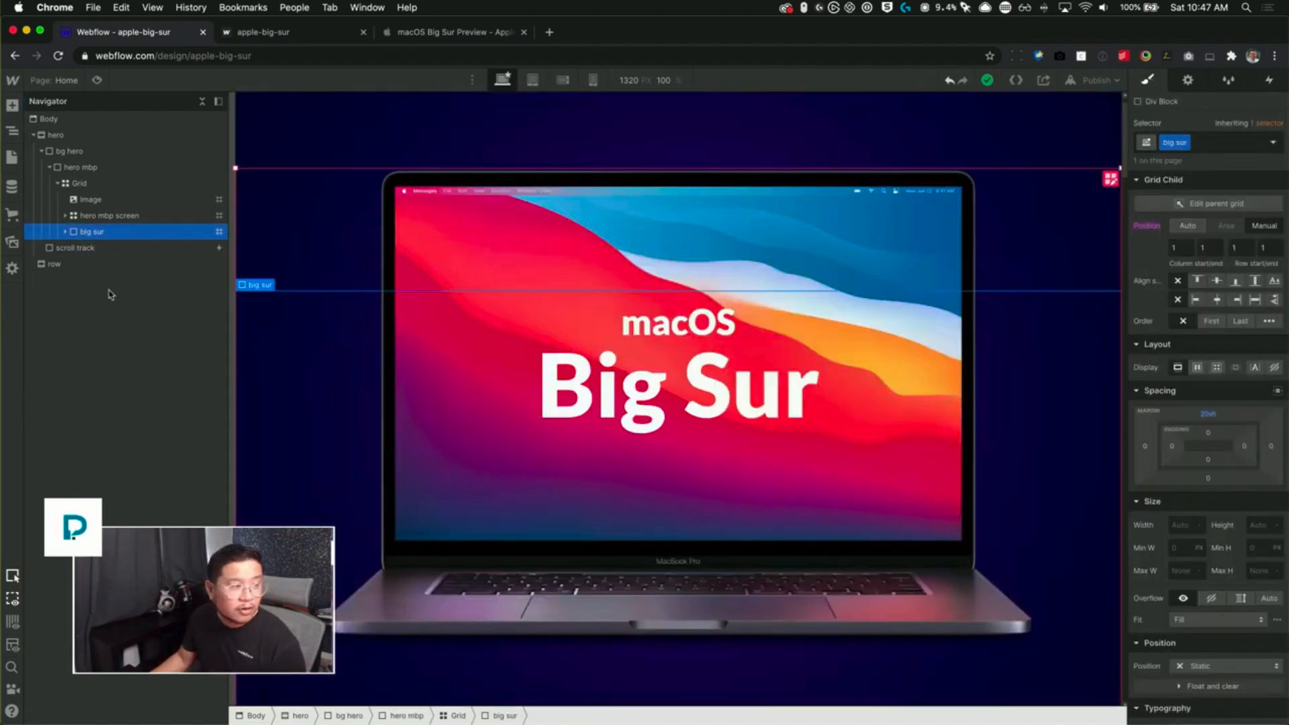
pyautogui.click(58, 183)
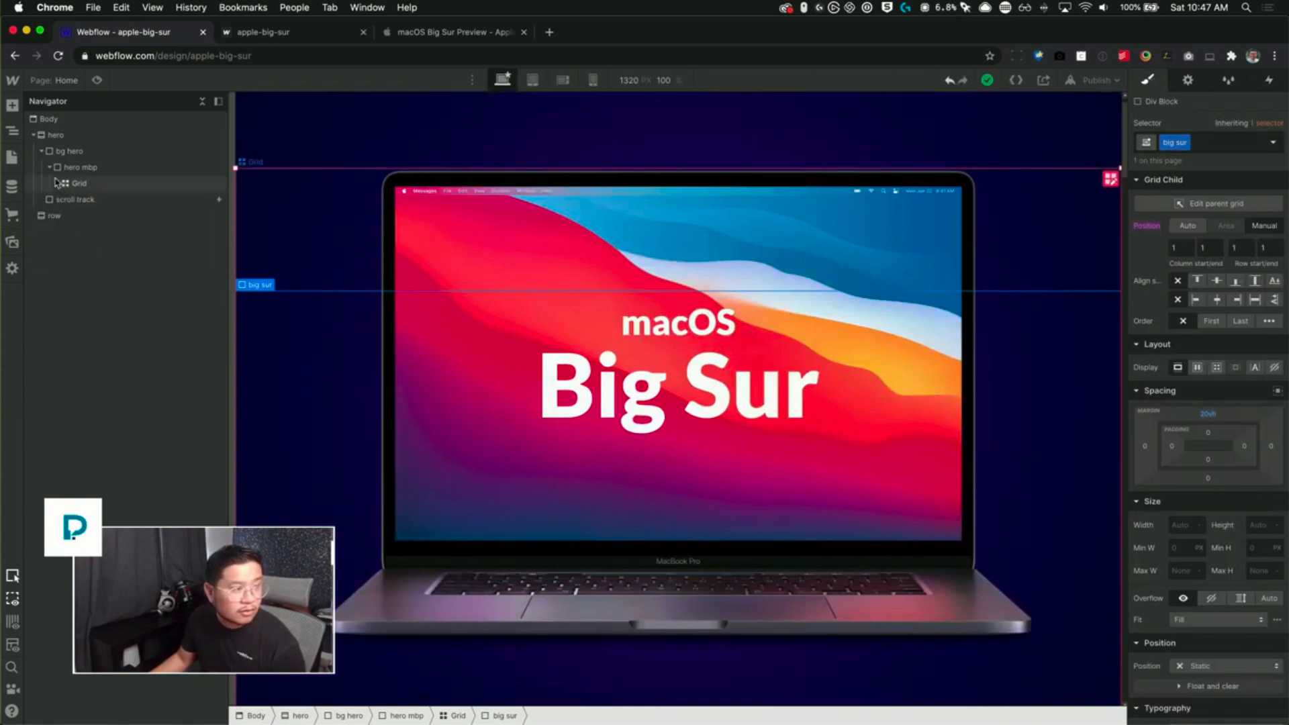
# - Move the big sur div out of the Grid so it sits directly inside hero, between bg hero and scroll track
pyautogui.click(58, 183)
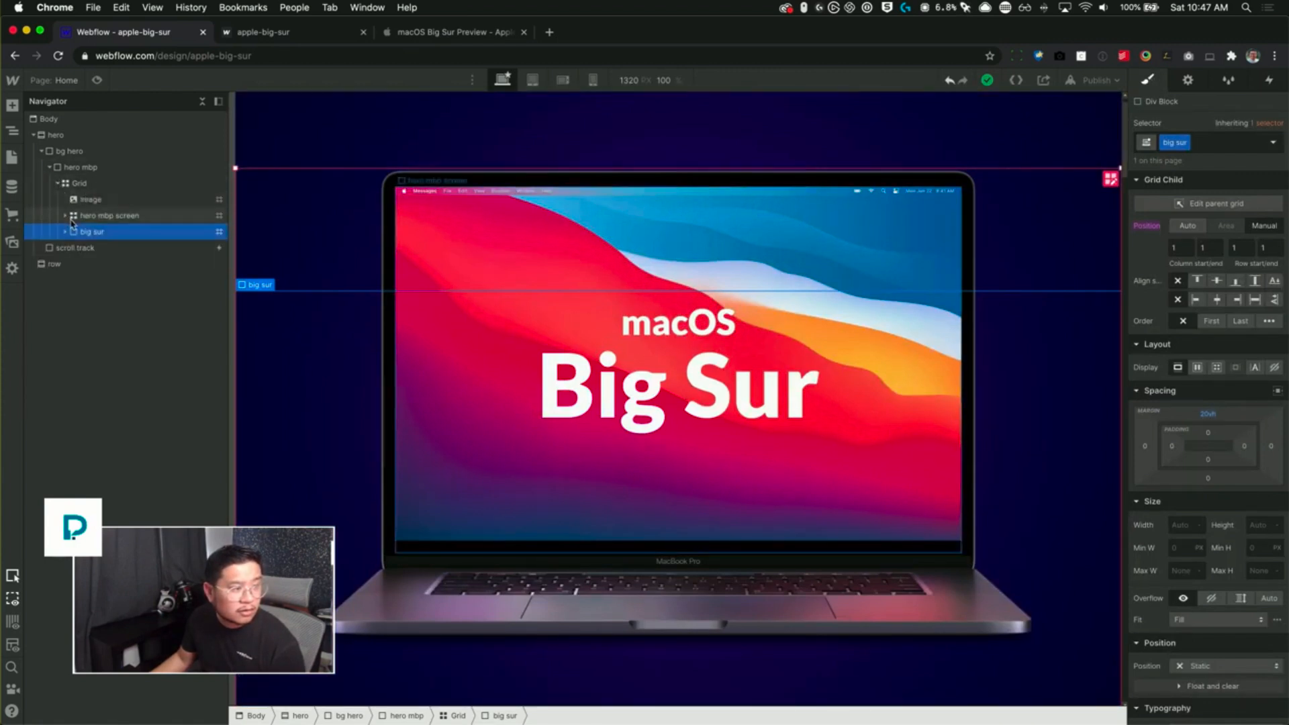
pyautogui.moveTo(84, 235); pyautogui.dragTo(32, 231)
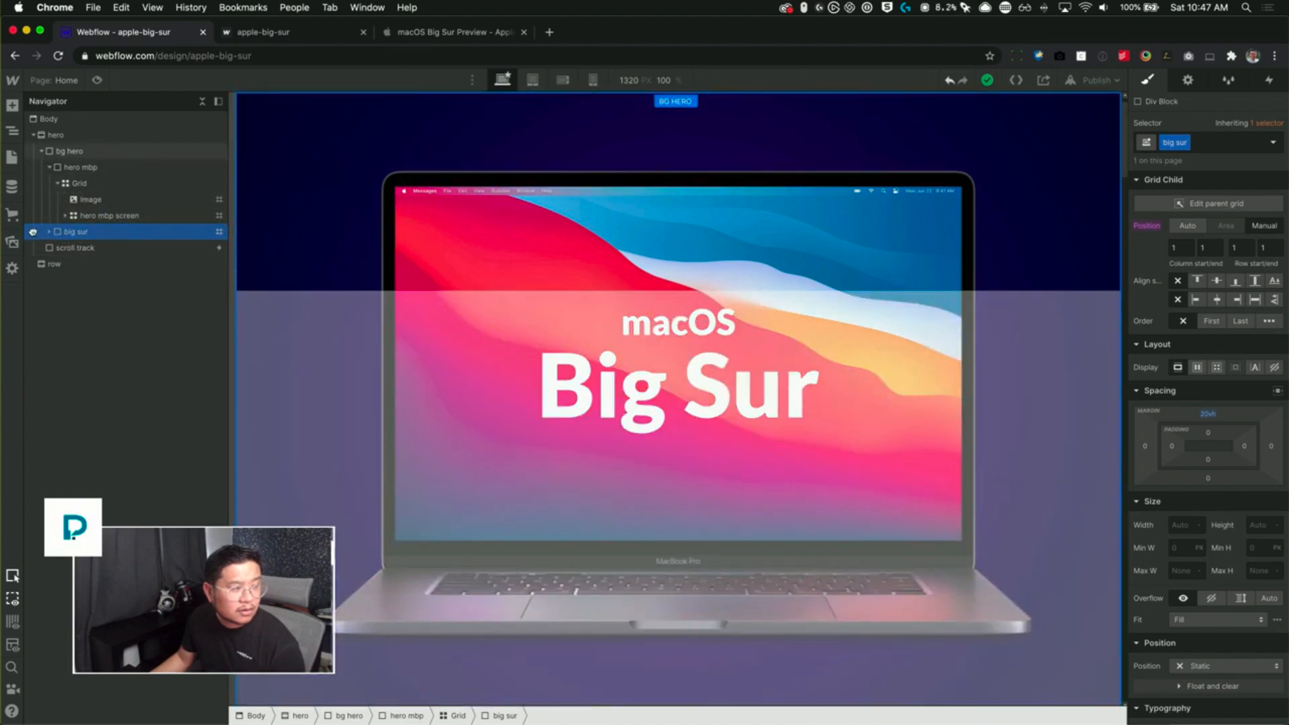
pyautogui.moveTo(32, 232); pyautogui.dragTo(32, 230)
pyautogui.click(49, 168)
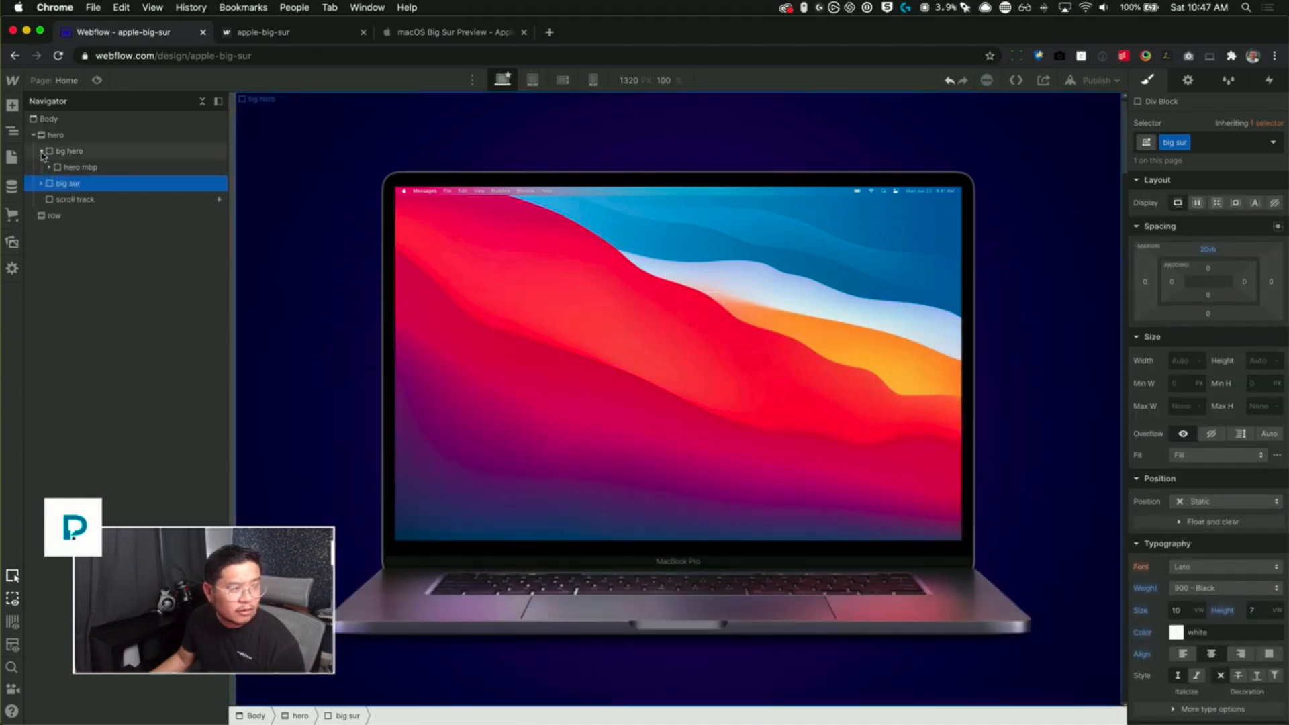
pyautogui.click(42, 152)
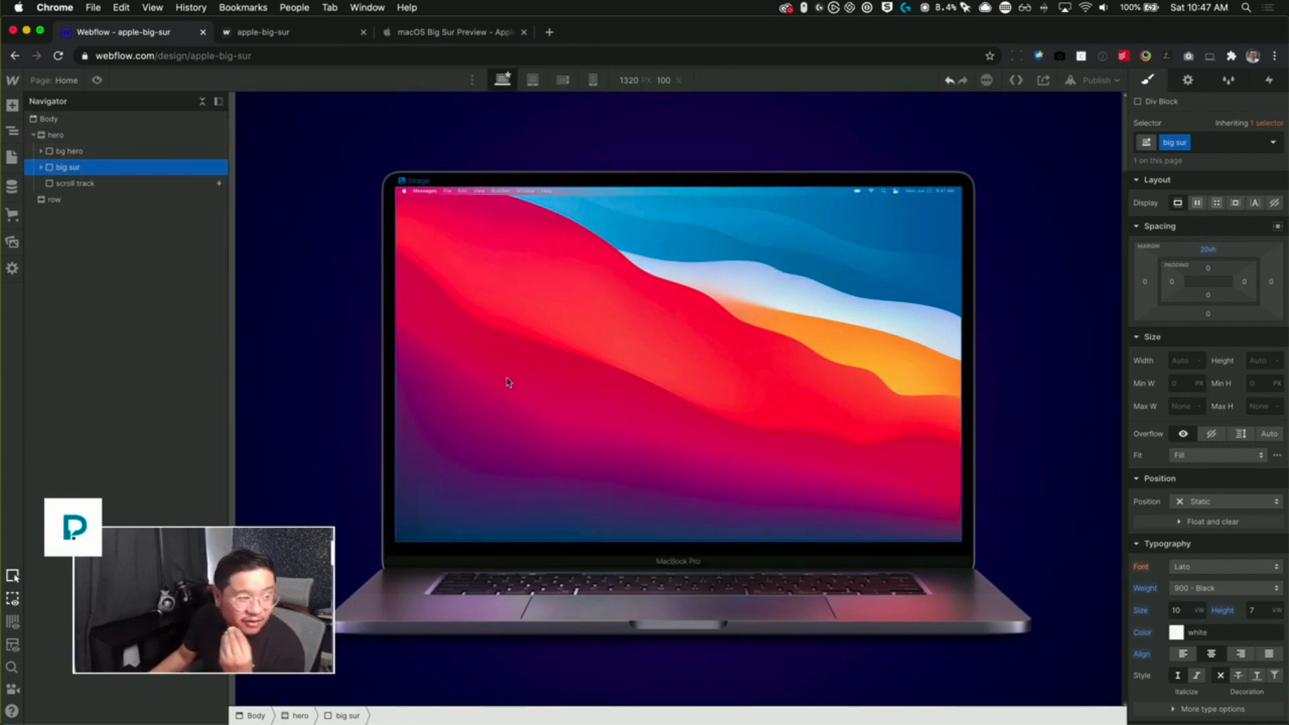
# - Give the big sur div a fixed position with 0% offsets on all four sides and clear its top margin
pyautogui.click(91, 135)
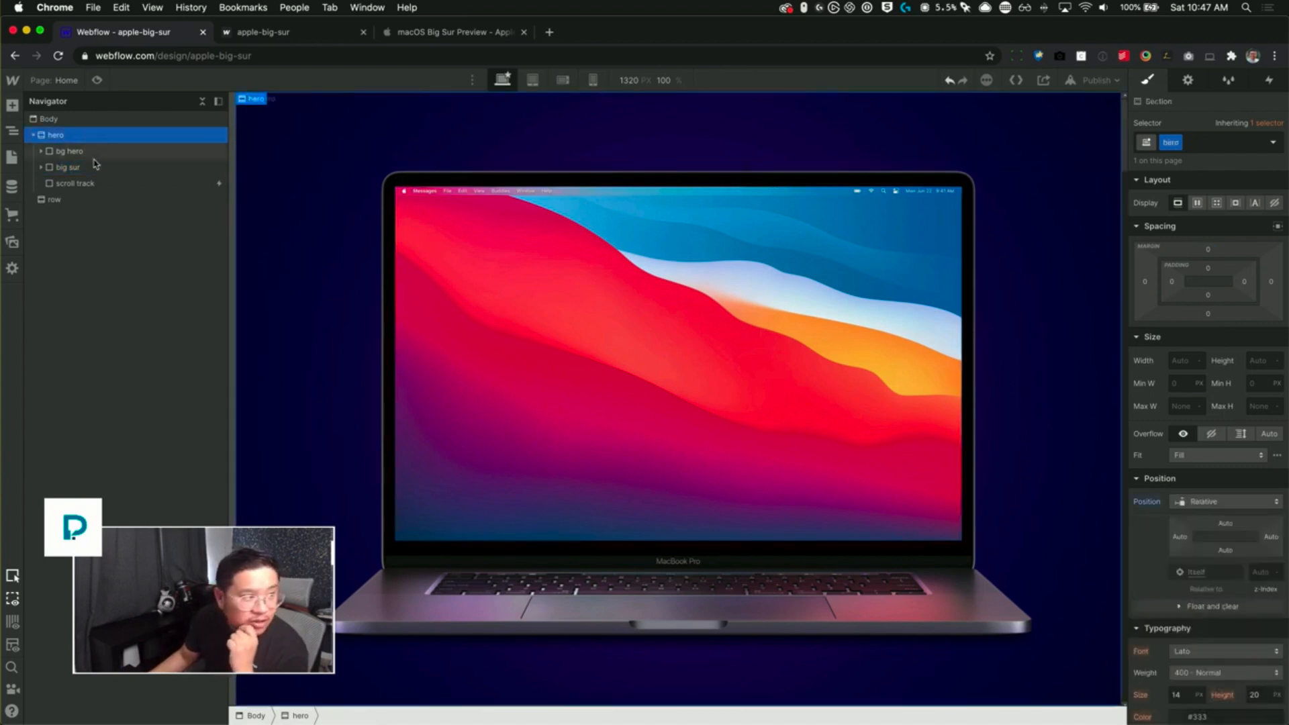
pyautogui.click(92, 166)
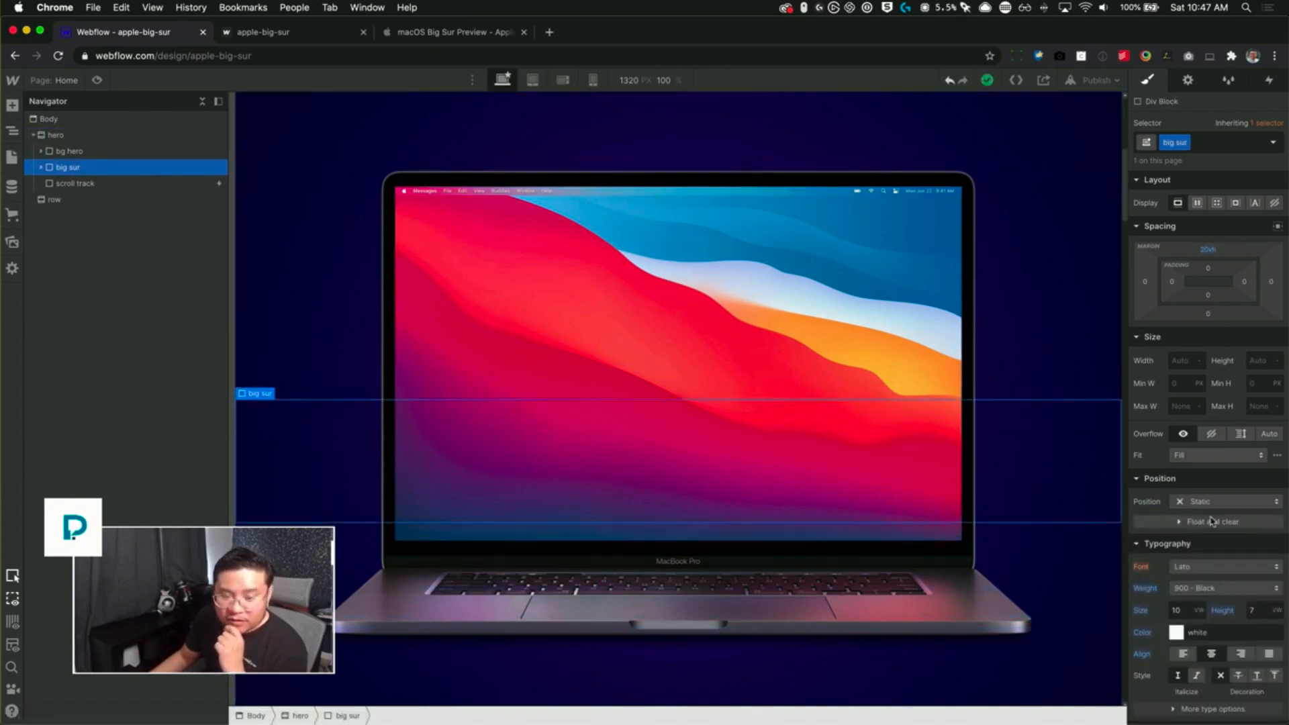
pyautogui.click(1213, 503)
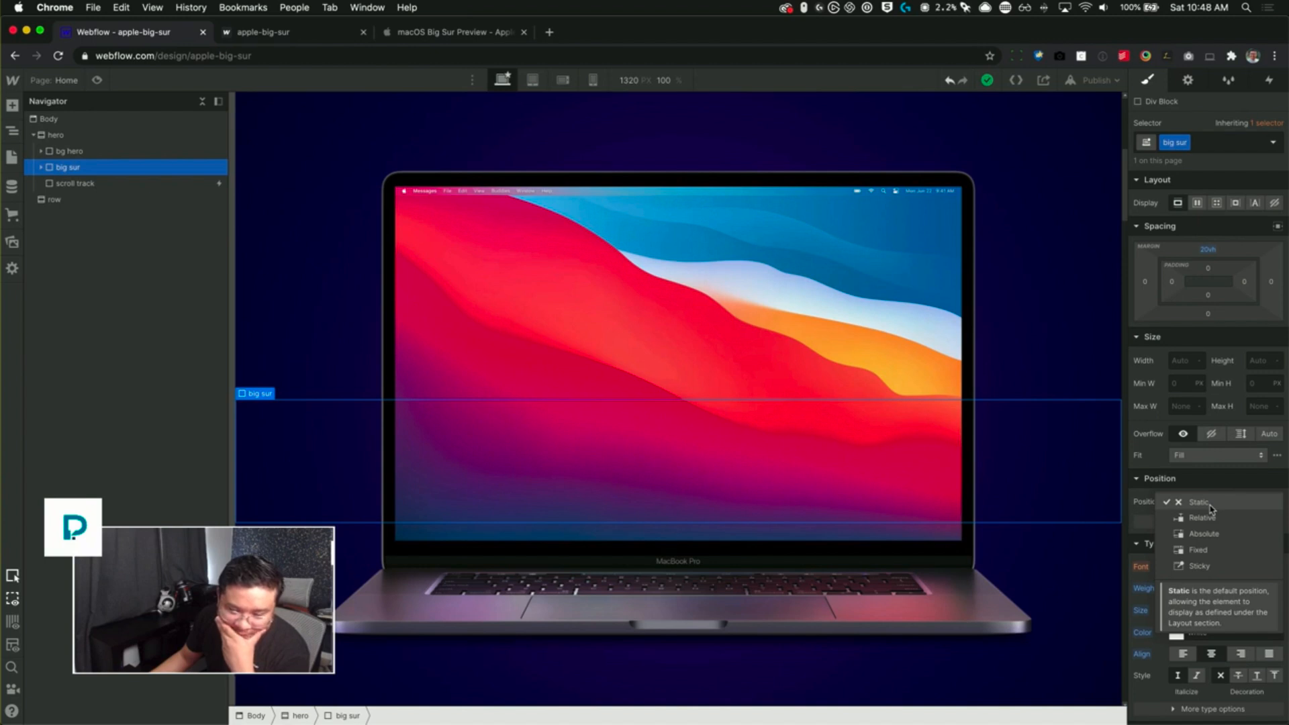
pyautogui.click(1201, 551)
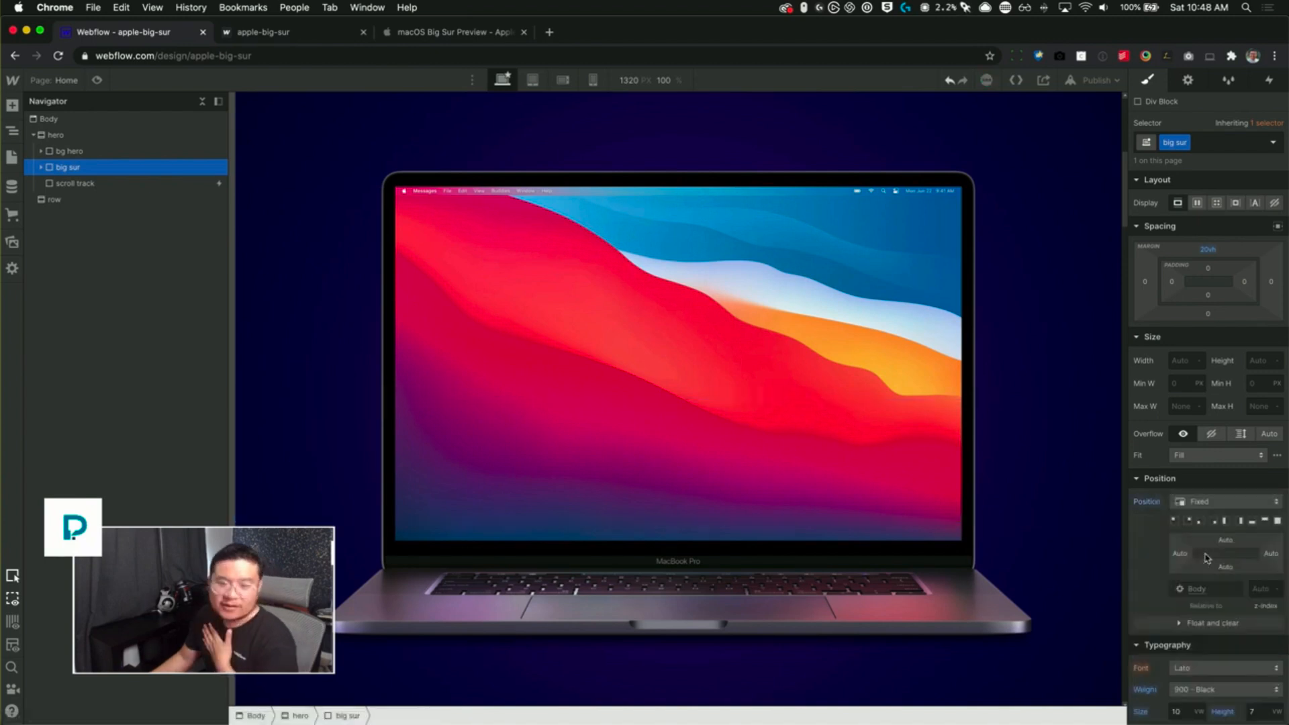
pyautogui.click(1278, 522)
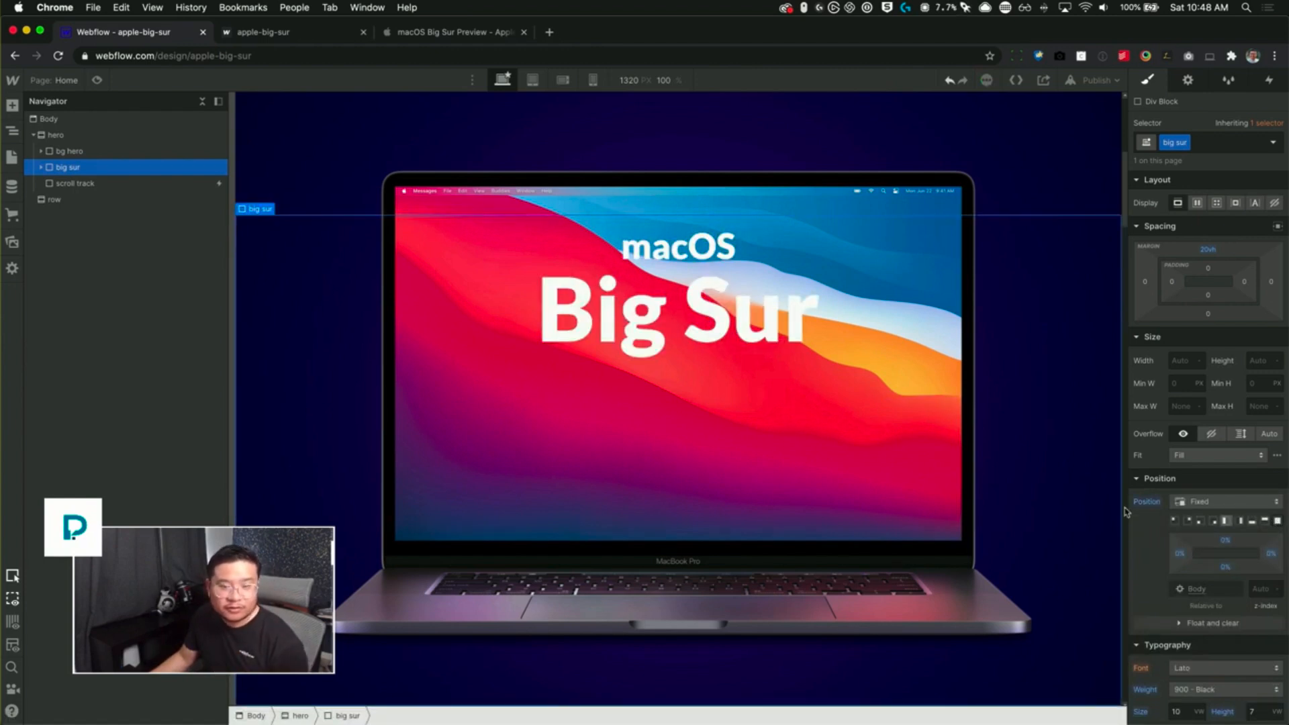
pyautogui.keyDown('alt'); pyautogui.click(1208, 251); pyautogui.keyUp('alt')
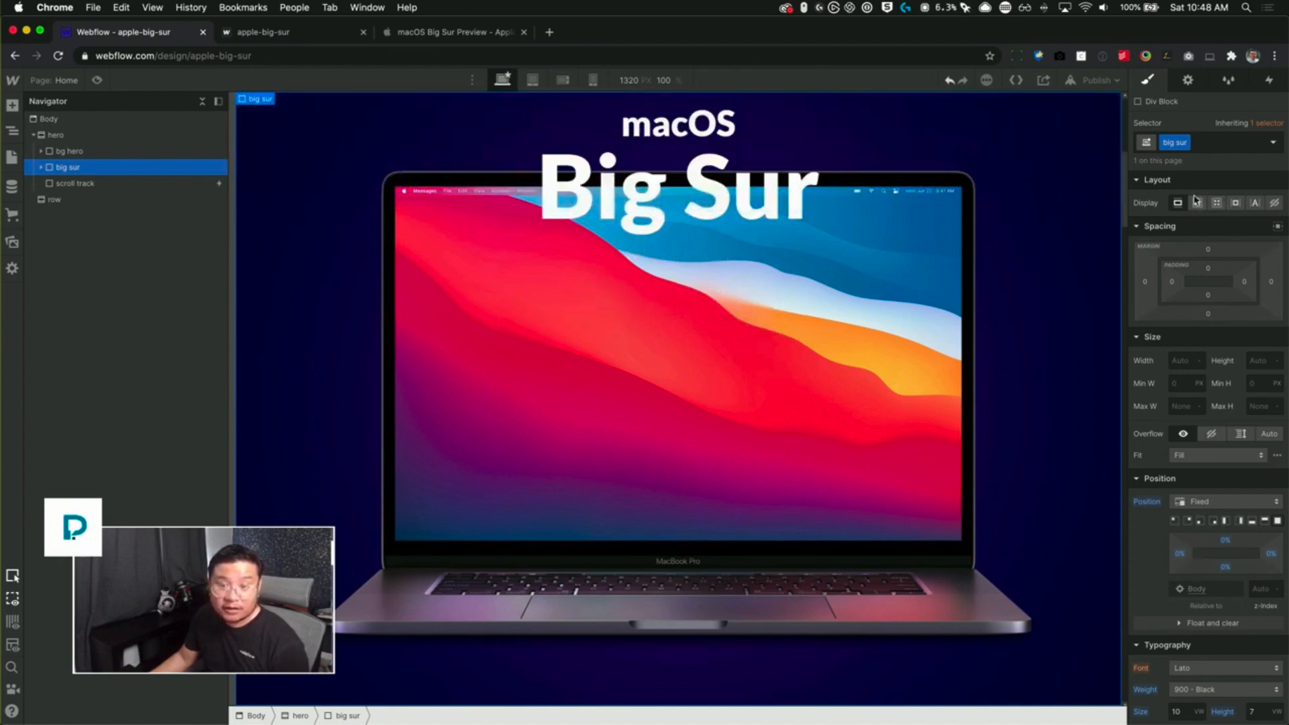
# - Make the big sur div a vertical flexbox with its children centred both horizontally and vertically
pyautogui.click(1197, 203)
pyautogui.click(1203, 251)
pyautogui.click(1201, 274)
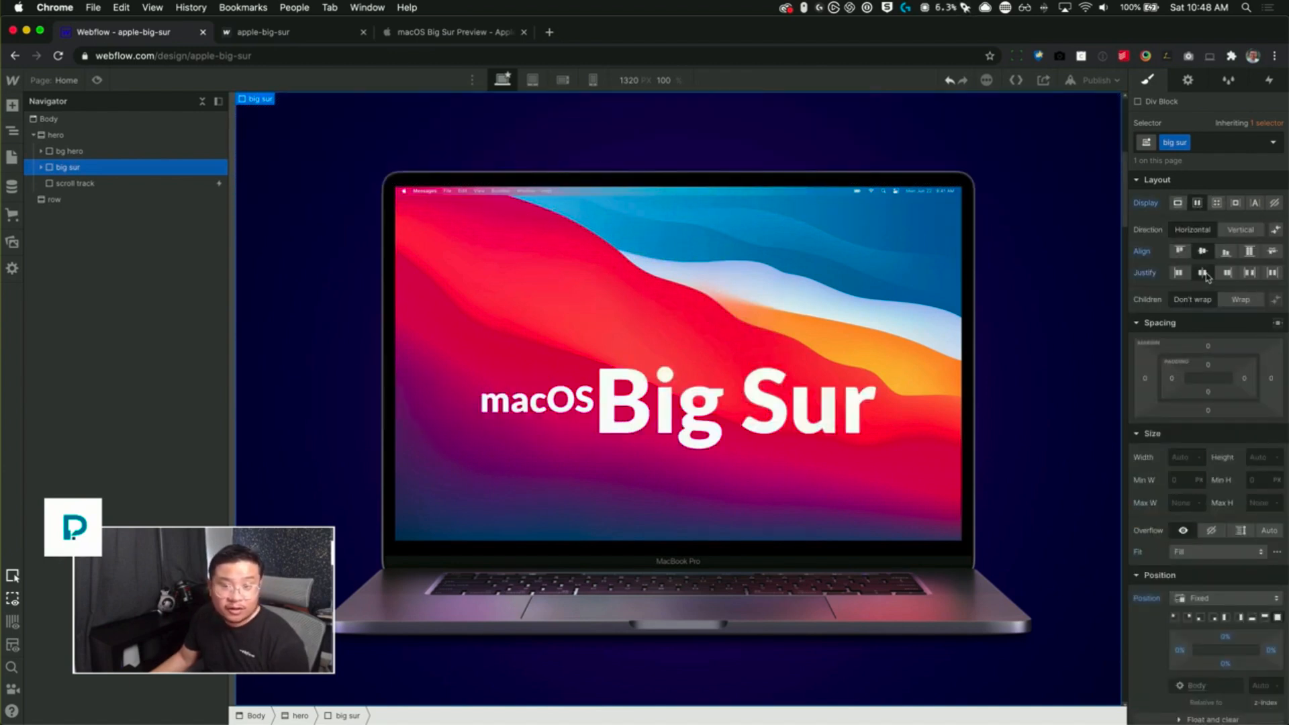
pyautogui.click(1239, 229)
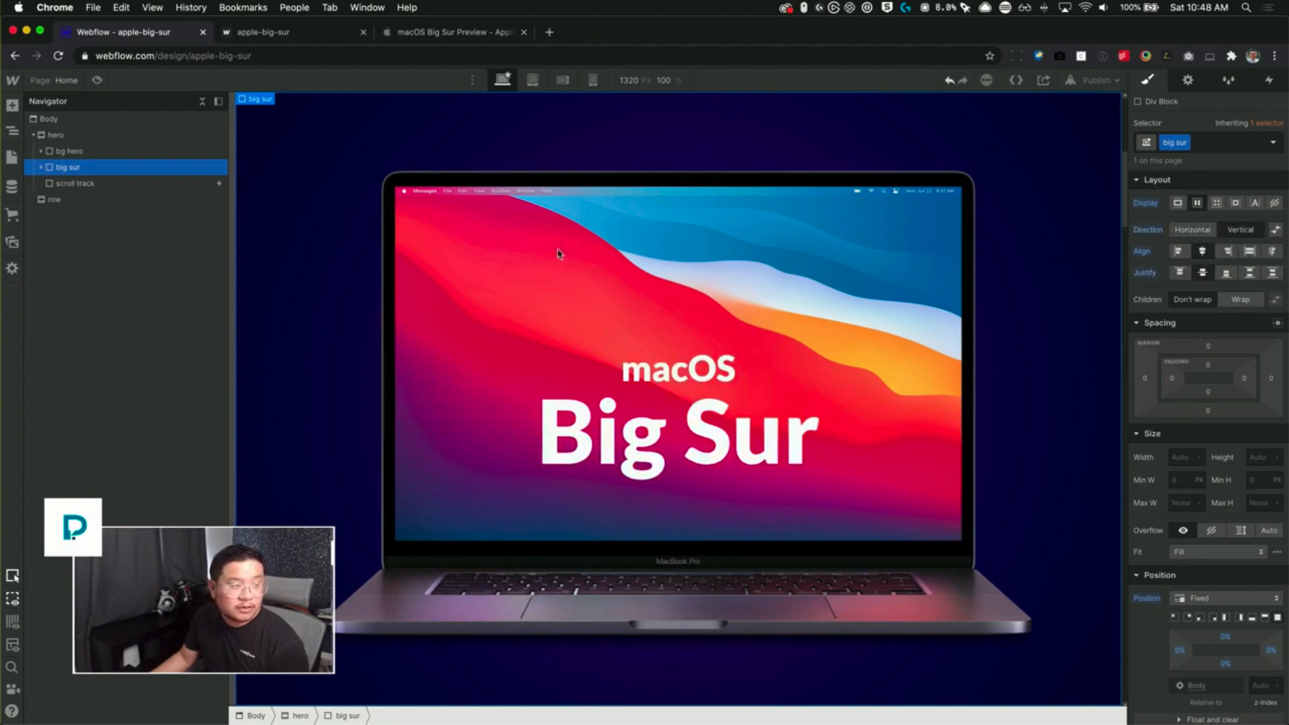
# - Preview the page, scroll the hero down and up to check the fixed title, and return to the big sur div's styles
pyautogui.click(97, 80)
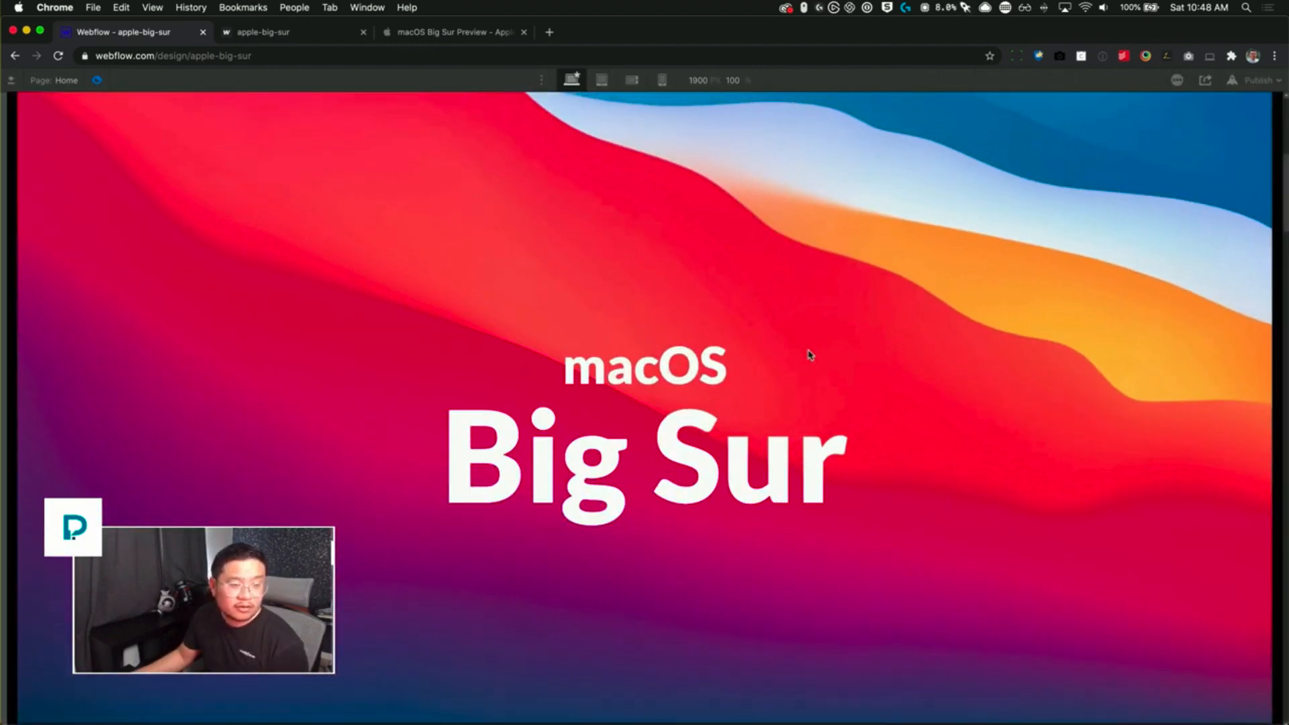
pyautogui.scroll(-10, 808, 354)
pyautogui.scroll(10, 809, 354)
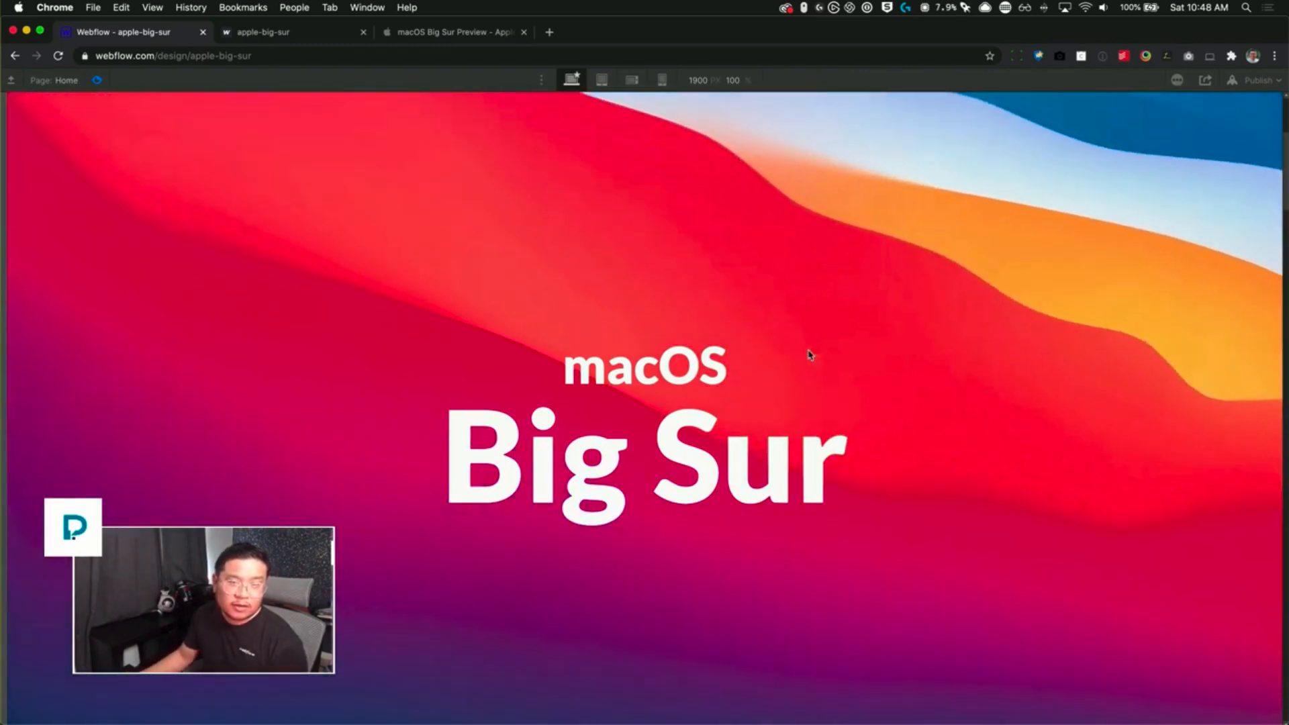
pyautogui.click(97, 80)
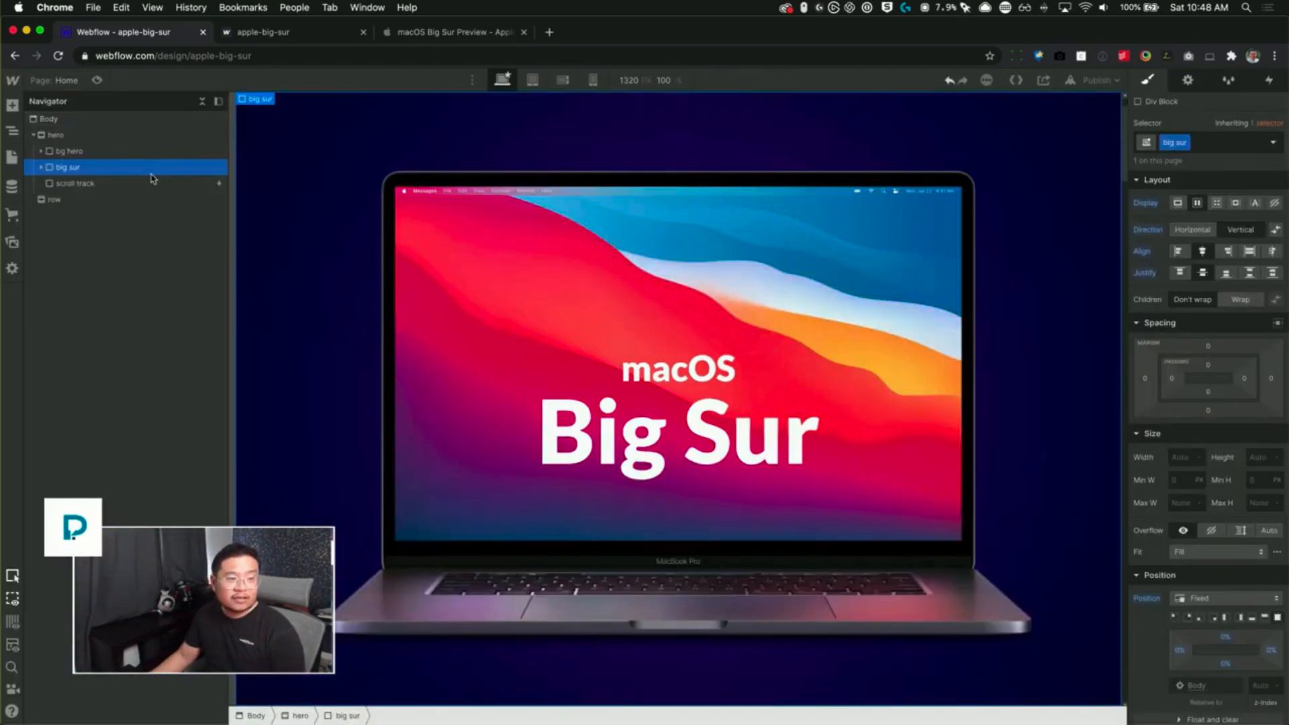
pyautogui.scroll(-5, 1175, 528)
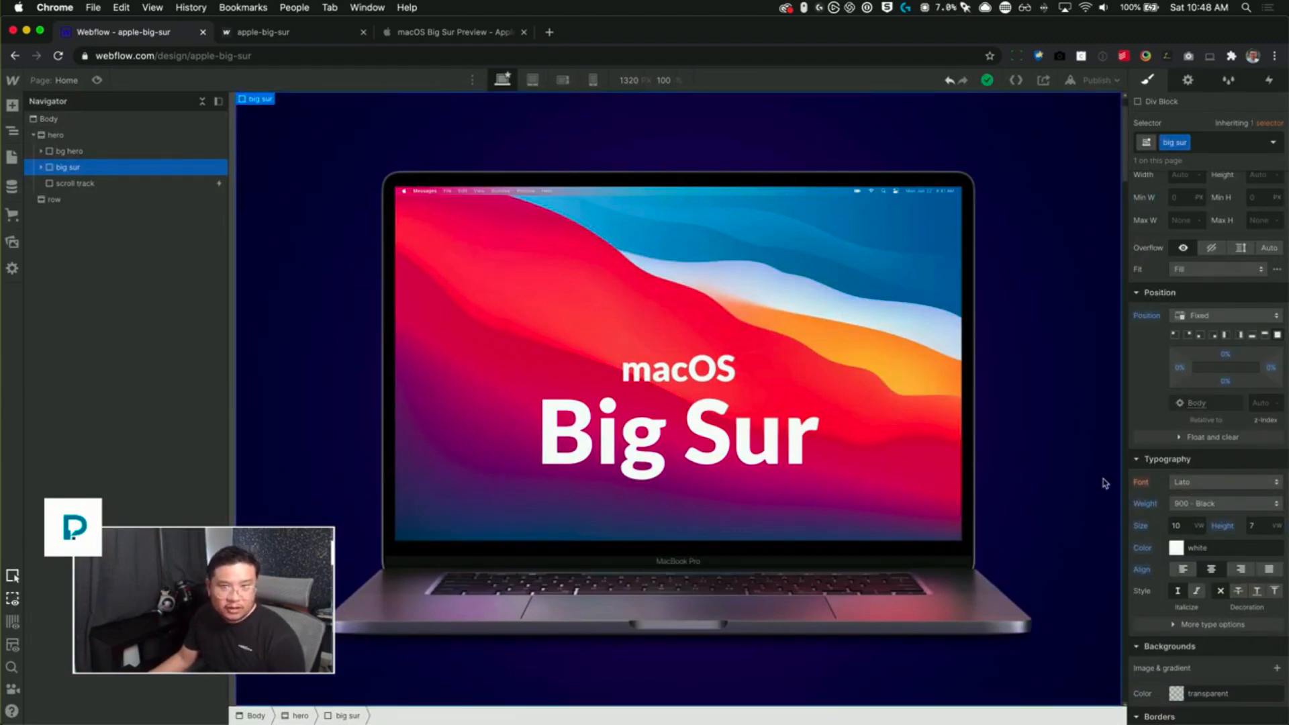
pyautogui.scroll(-5, 1085, 457)
pyautogui.scroll(-20, 1086, 458)
pyautogui.scroll(12, 1086, 459)
pyautogui.scroll(-3, 1086, 458)
pyautogui.scroll(5, 1085, 458)
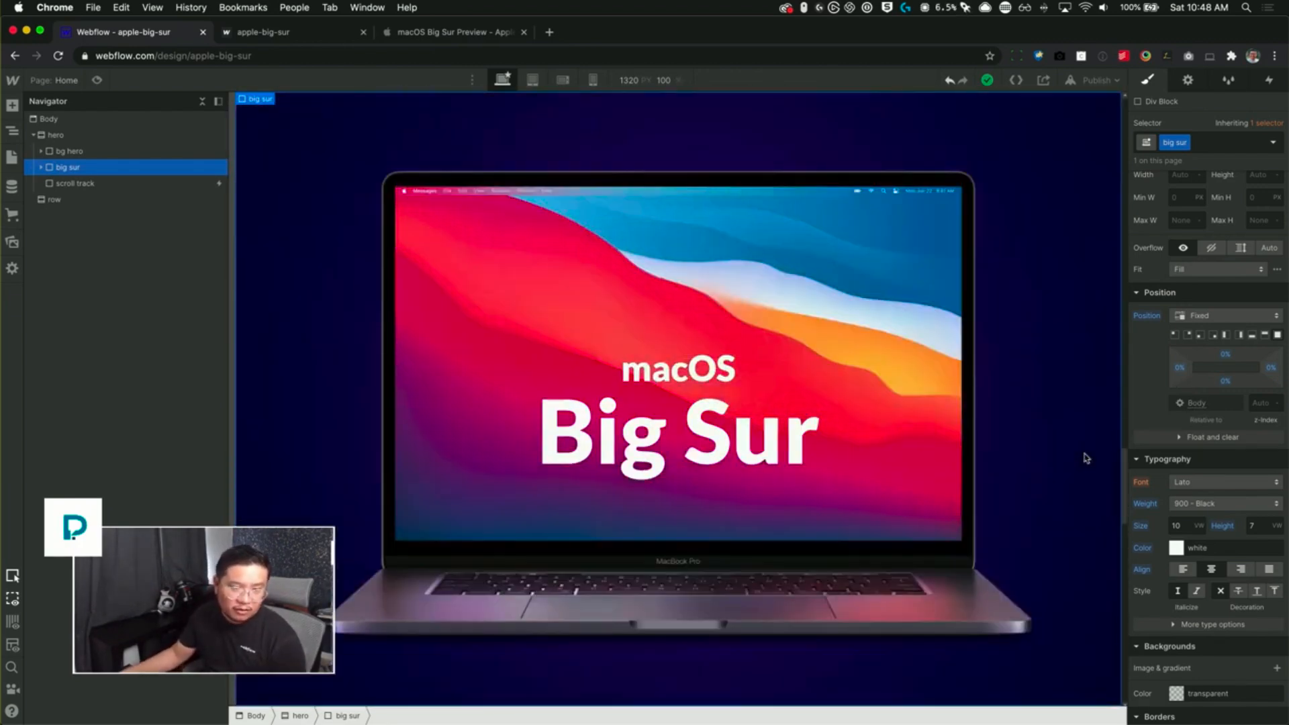
pyautogui.scroll(8, 1086, 459)
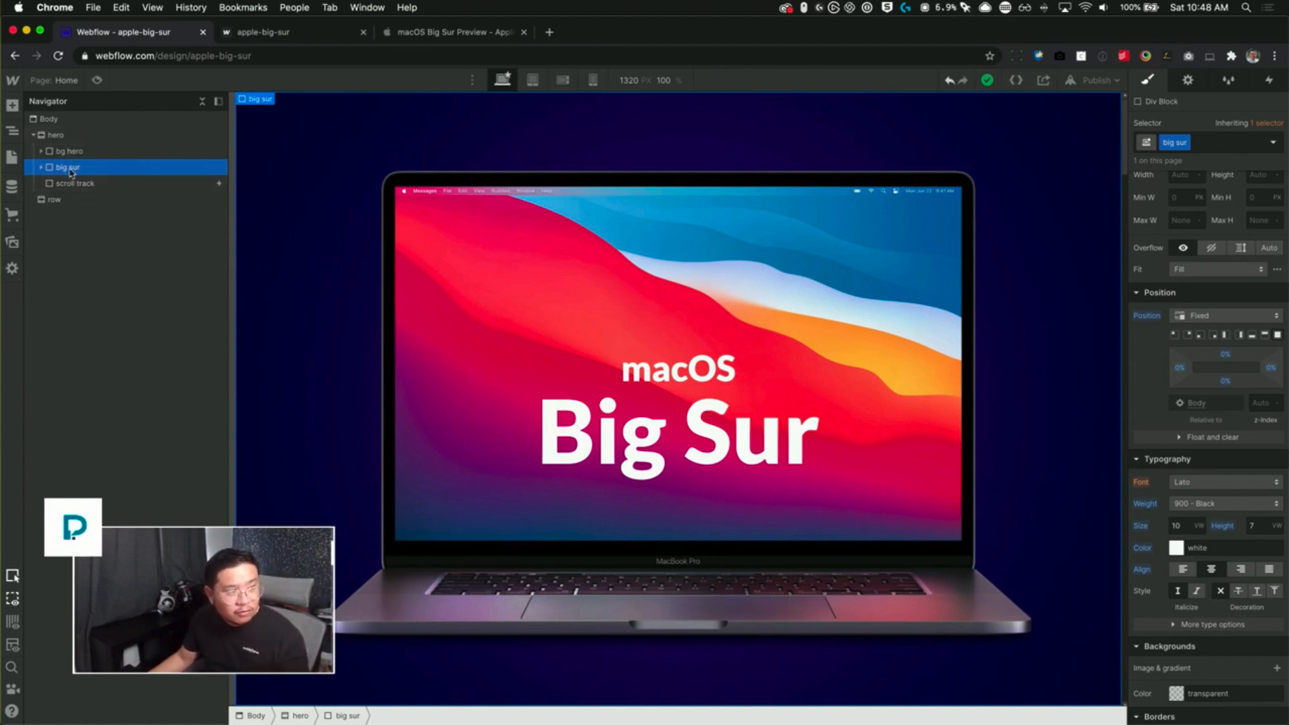
# - In the scroll track's "hero mbp" scroll animation, add an Opacity action for the big sur element at the 0% keyframe
pyautogui.click(98, 185)
pyautogui.click(1268, 79)
pyautogui.click(1174, 160)
pyautogui.click(1186, 300)
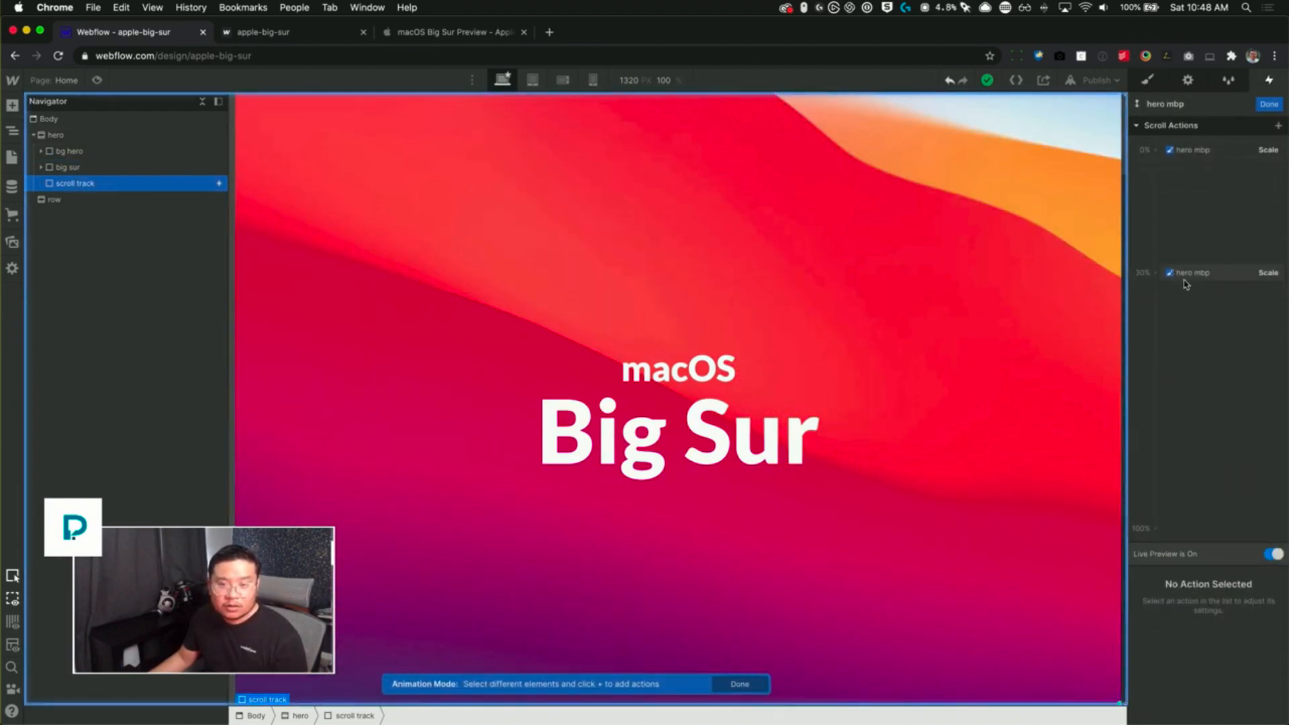
pyautogui.click(72, 168)
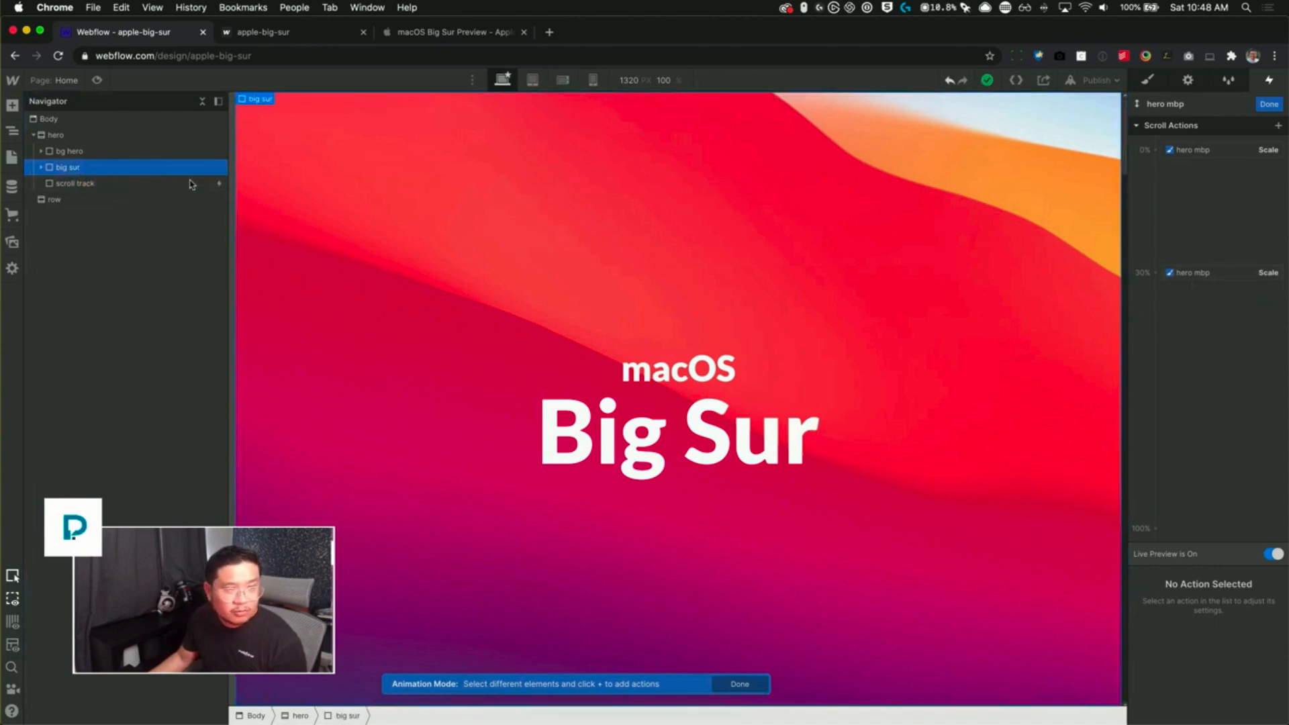
pyautogui.click(1156, 153)
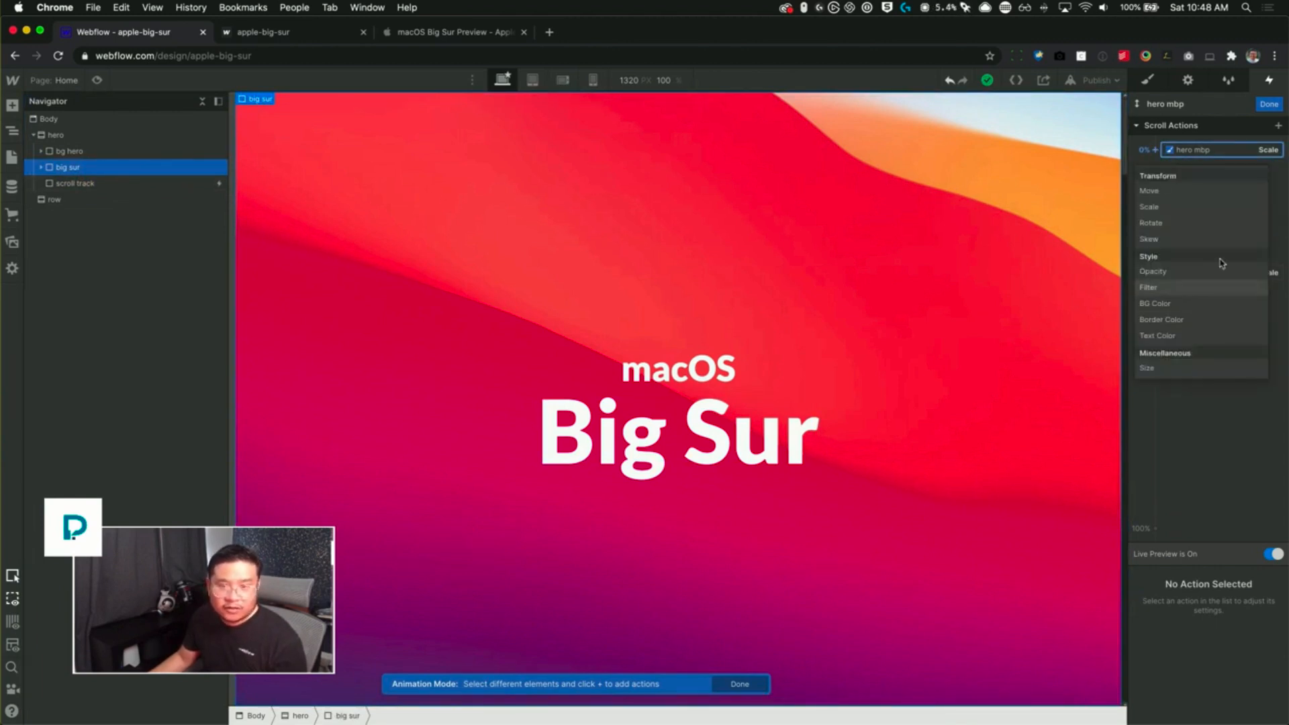
pyautogui.click(1178, 270)
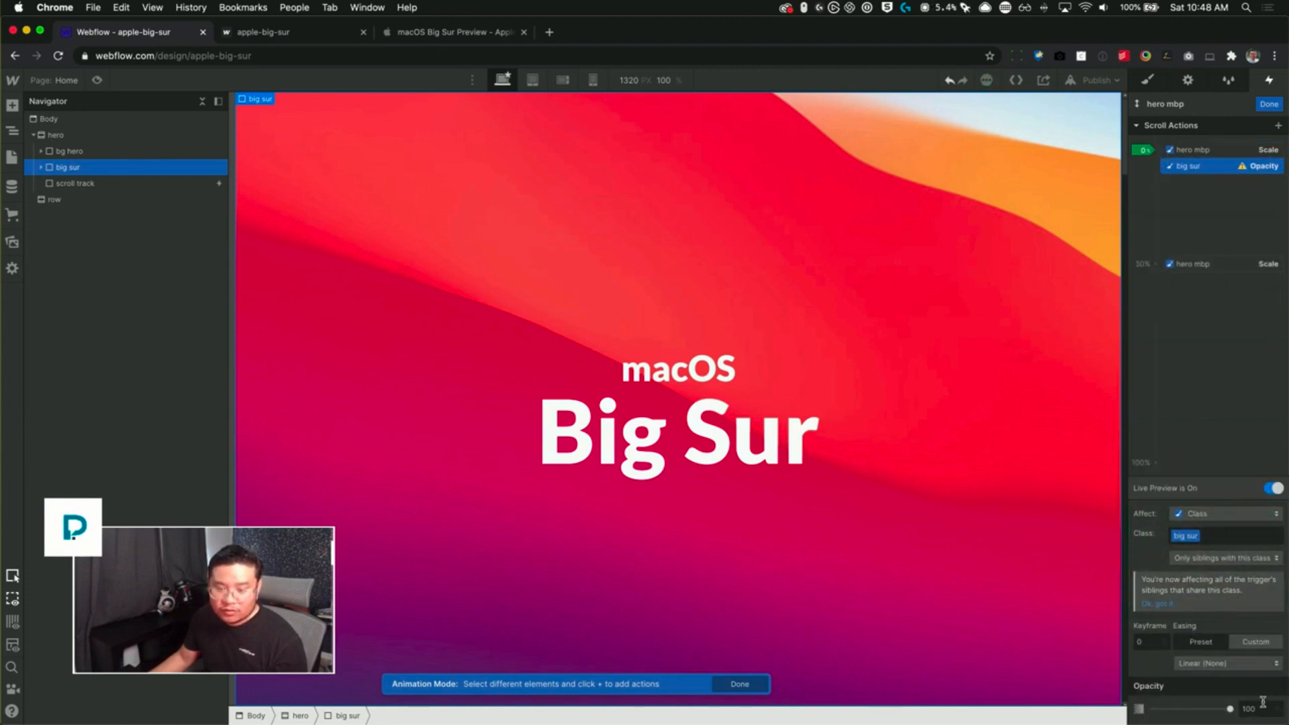
# - Add a second Opacity action for big sur at the 30% keyframe with opacity 0, and finish editing the animation
pyautogui.click(1155, 265)
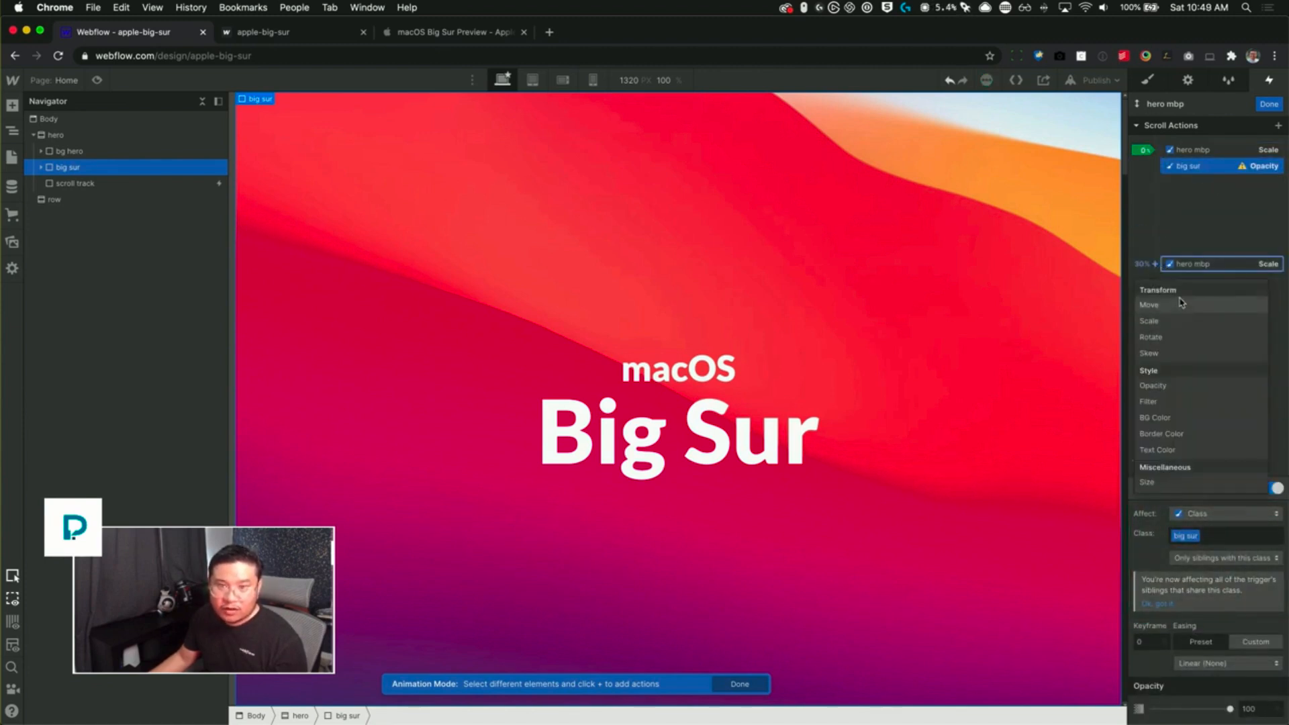
pyautogui.click(1153, 385)
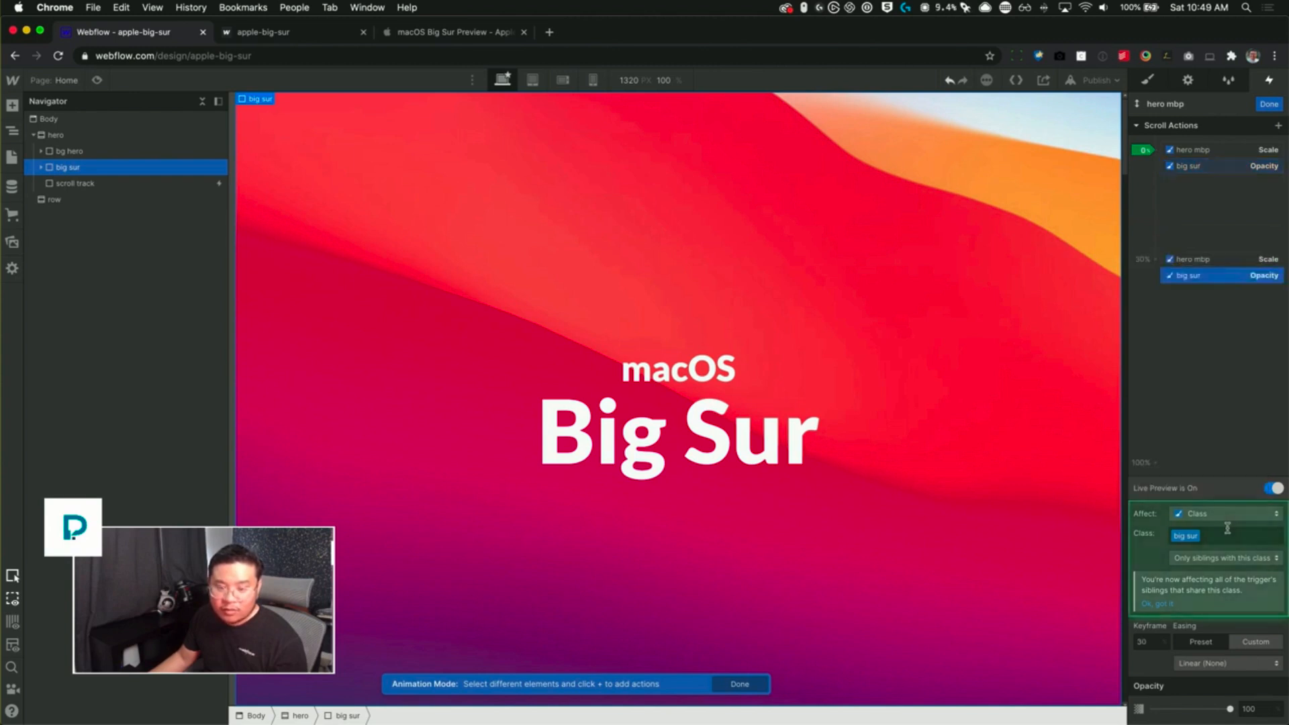
pyautogui.click(1247, 709)
pyautogui.write('0')
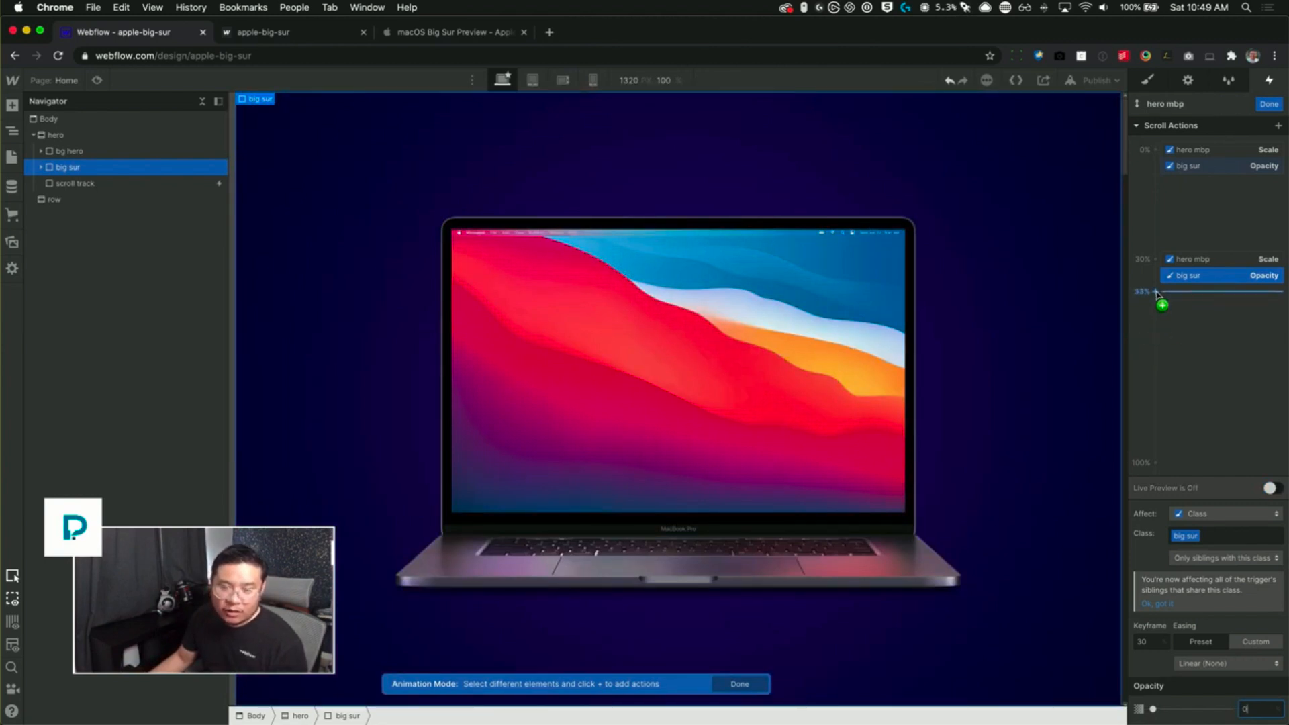
pyautogui.click(1156, 293)
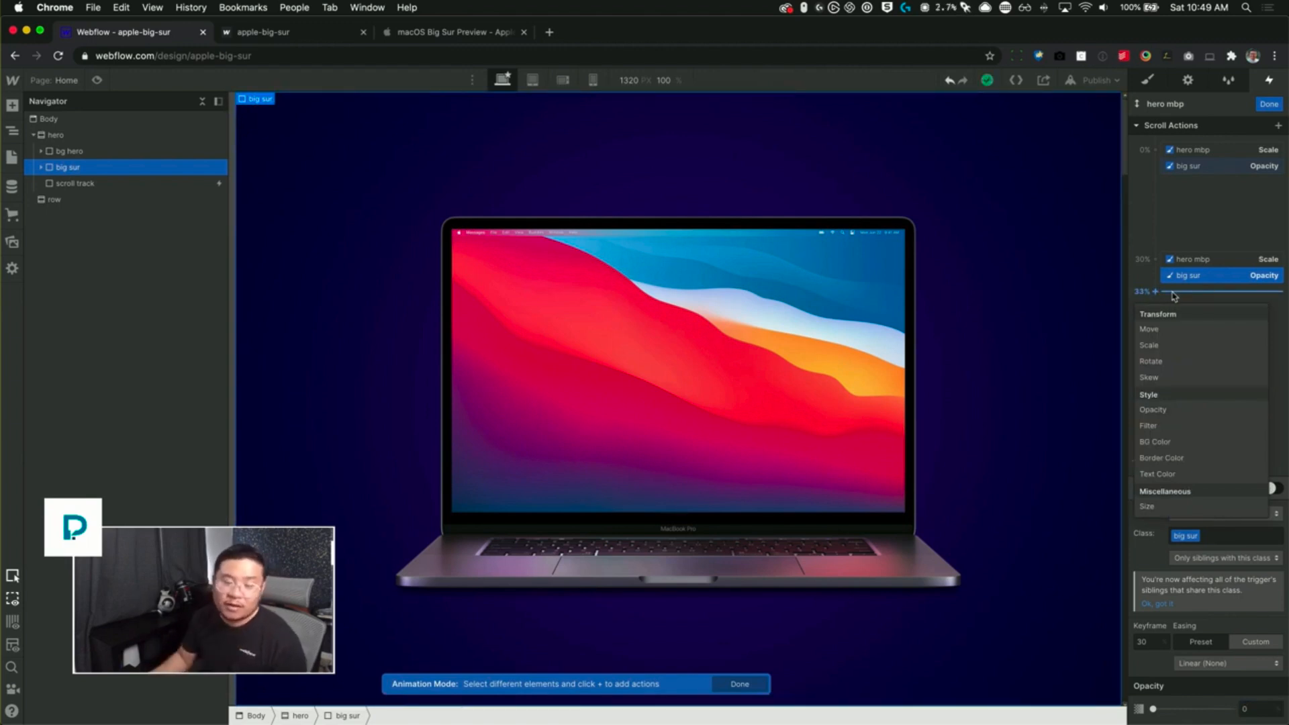
pyautogui.click(1181, 224)
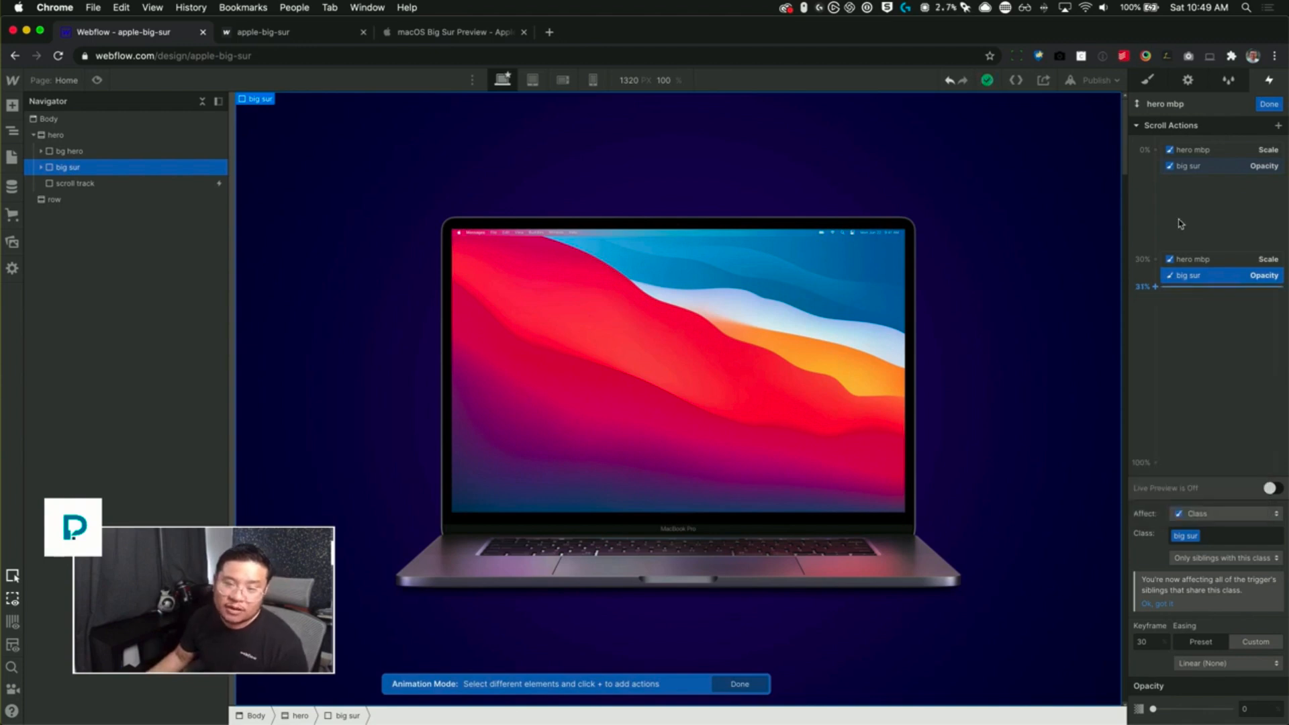
pyautogui.click(1268, 105)
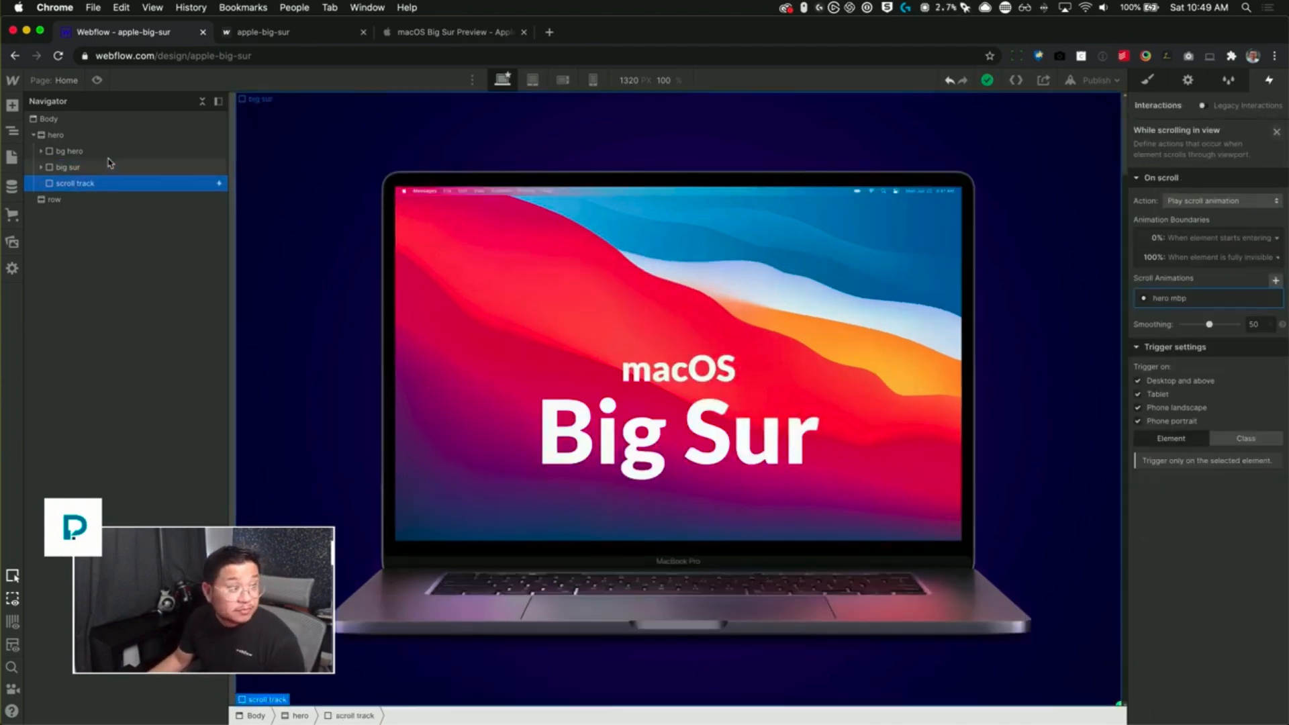
# - Preview the page and scroll through the hero to check how the title fades while the laptop scales
pyautogui.click(97, 80)
pyautogui.scroll(-10, 644, 403)
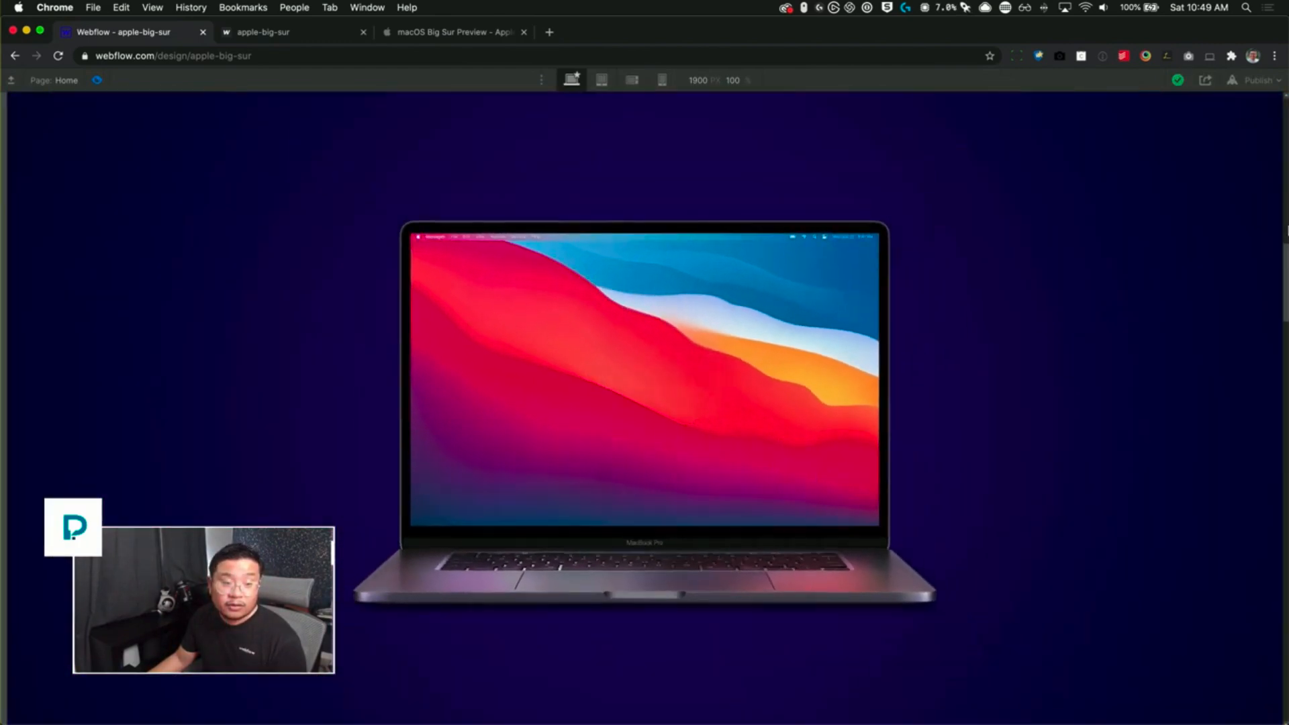
pyautogui.moveTo(1288, 230); pyautogui.dragTo(1286, 99)
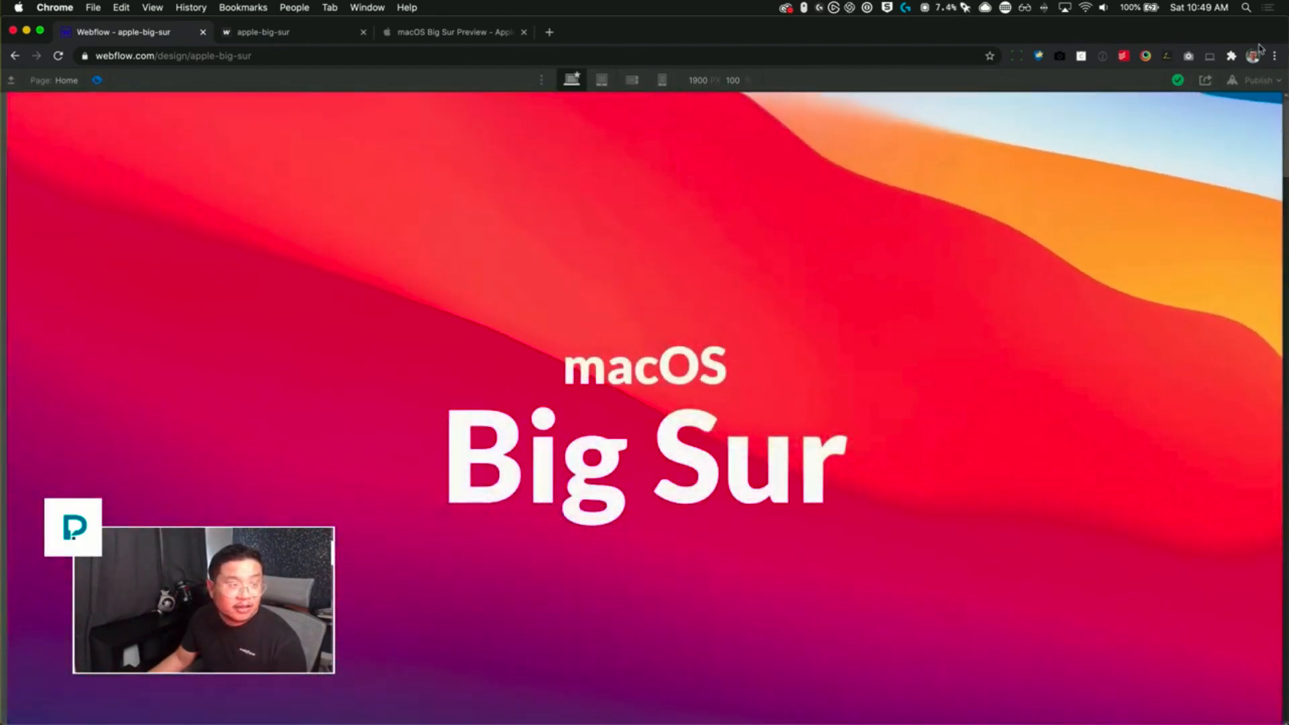
# - Examine the hero scroll effect on Apple's macOS Big Sur Preview page for comparison, and return to the Webflow project
pyautogui.click(388, 31)
pyautogui.scroll(-3, 530, 255)
pyautogui.scroll(-3, 530, 255)
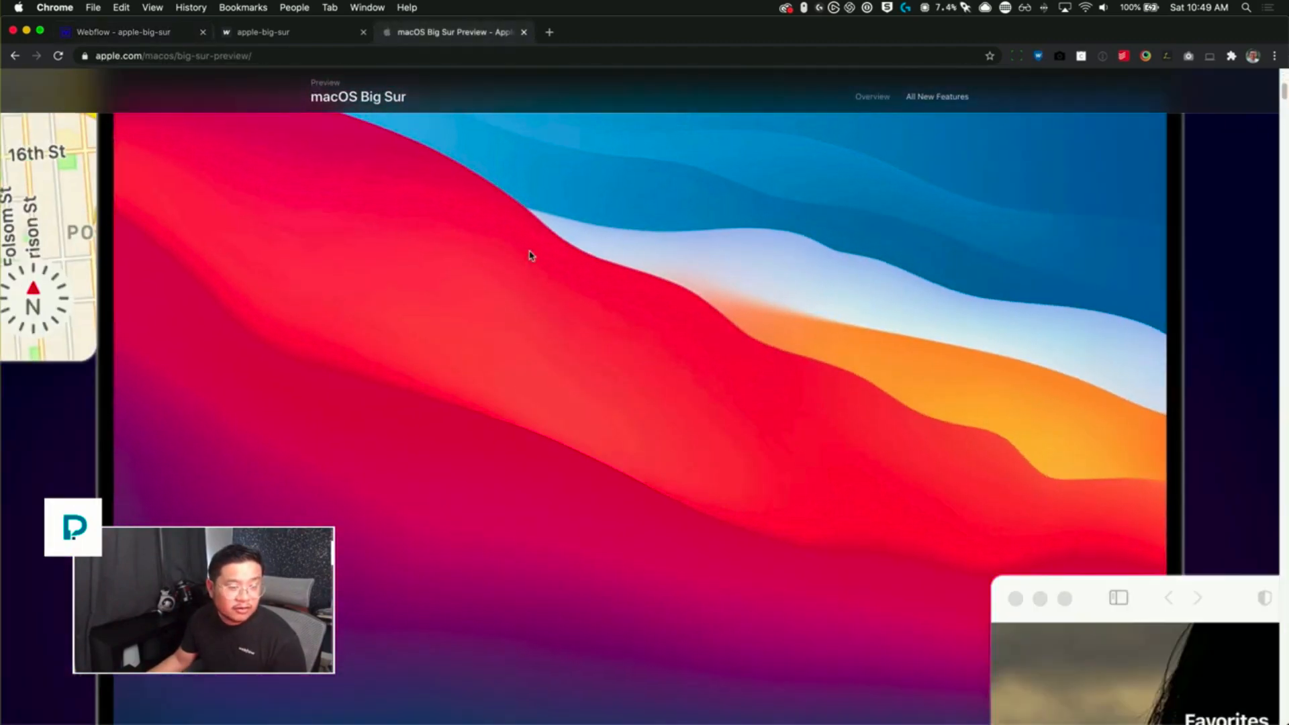
pyautogui.scroll(7, 530, 254)
pyautogui.scroll(-5, 528, 243)
pyautogui.scroll(5, 526, 240)
pyautogui.scroll(-5, 526, 240)
pyautogui.scroll(5, 527, 240)
pyautogui.press('super+1')
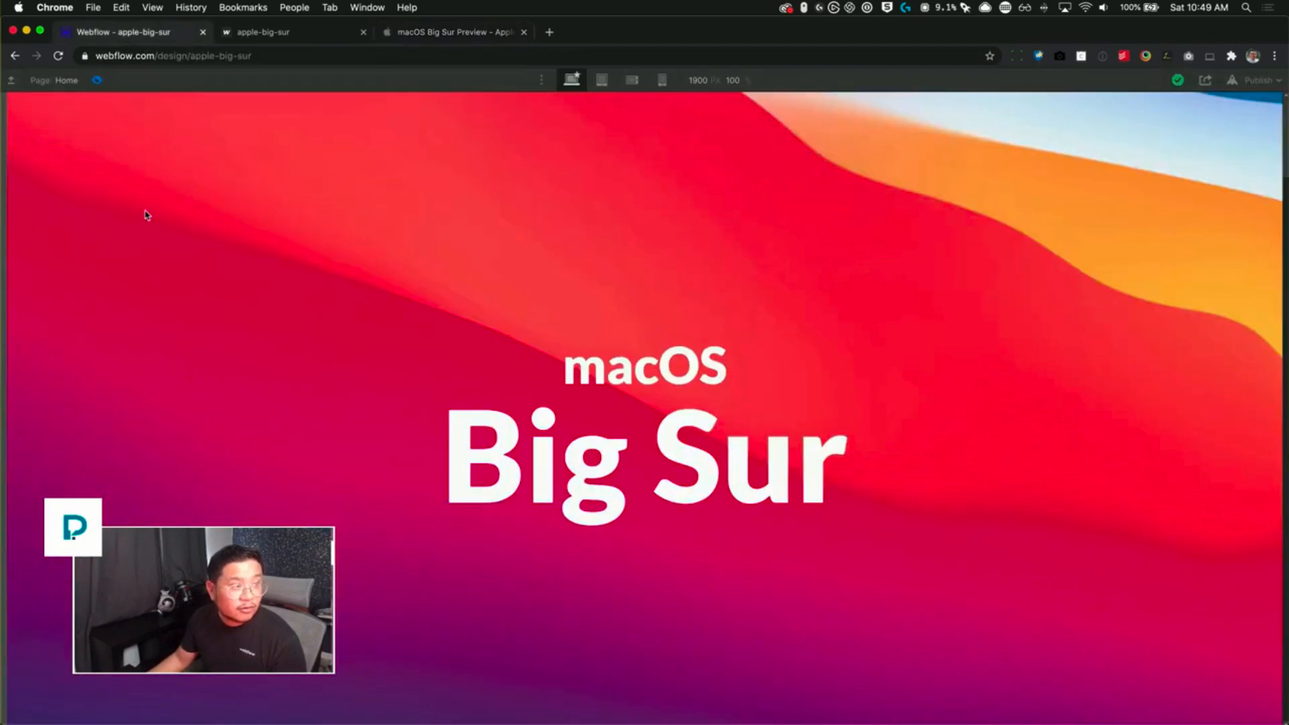
# - Leave preview, move big sur's opacity 0 action in "hero mbp" to the 10% keyframe with live preview on, and finish editing
pyautogui.click(96, 80)
pyautogui.click(1171, 302)
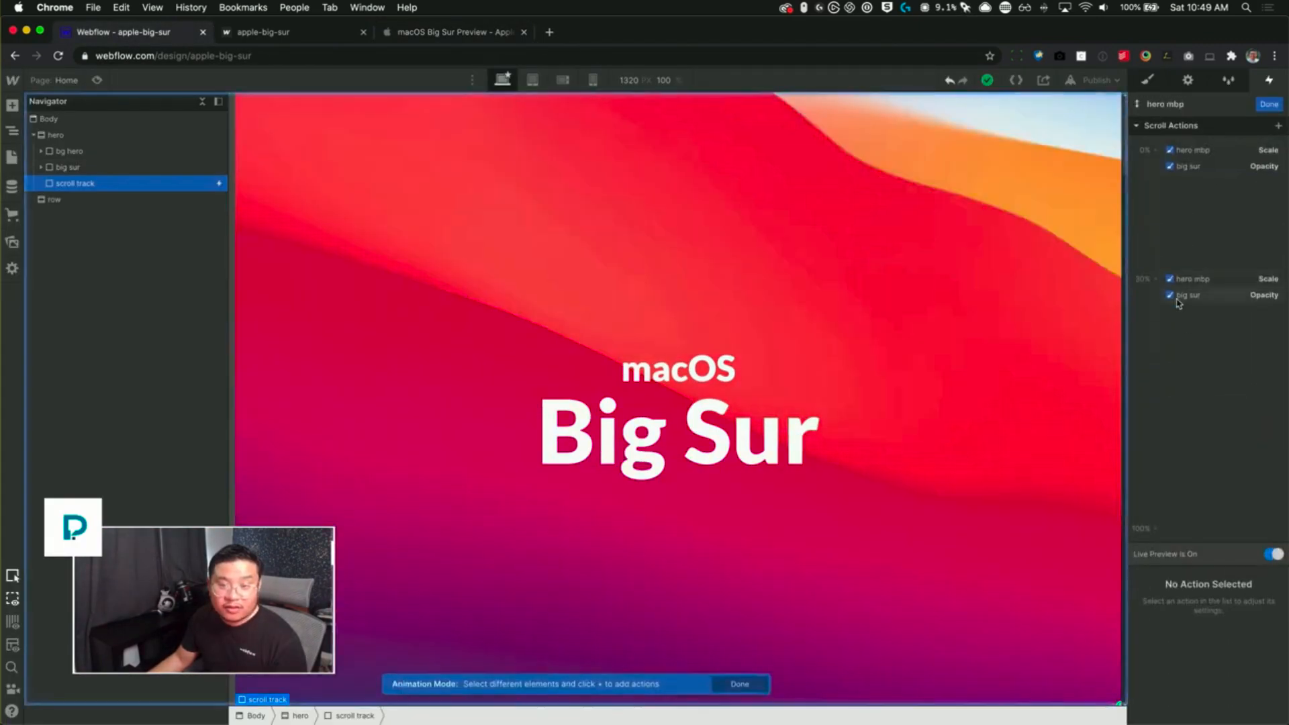
pyautogui.moveTo(1200, 276); pyautogui.dragTo(1192, 209)
pyautogui.click(1268, 488)
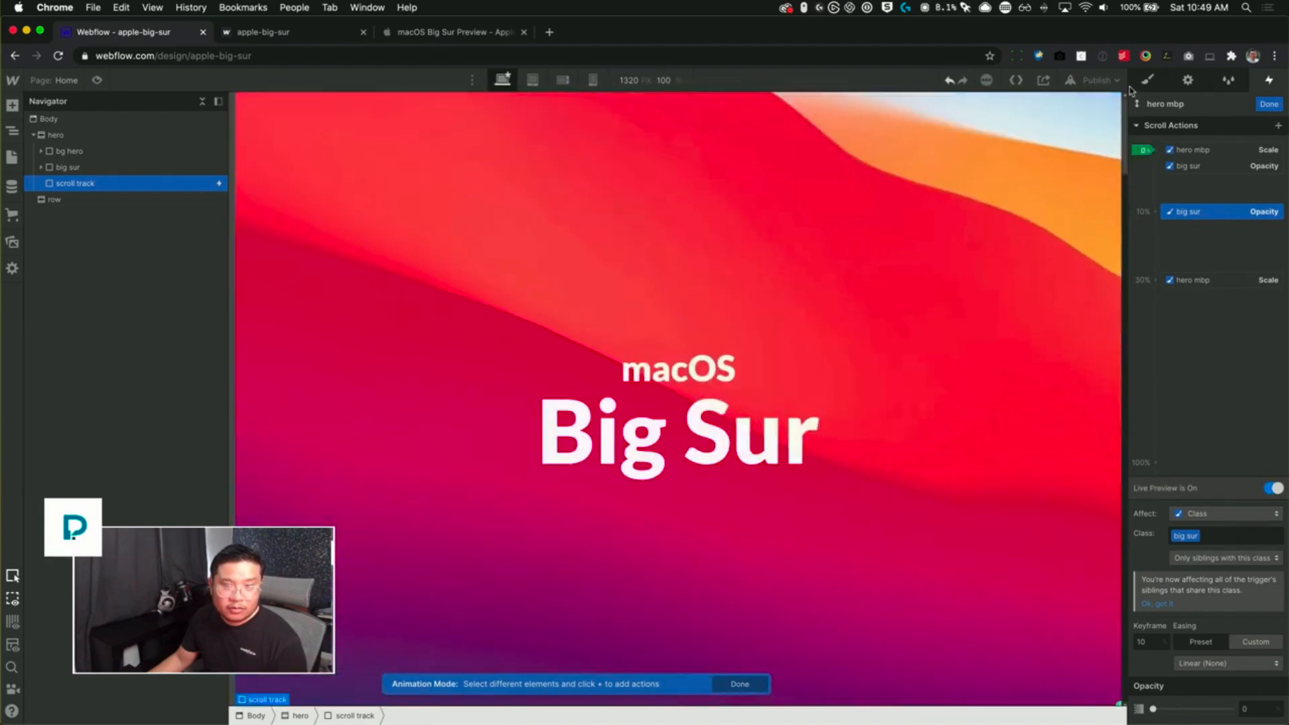
pyautogui.scroll(1, 1275, 111)
pyautogui.click(1269, 131)
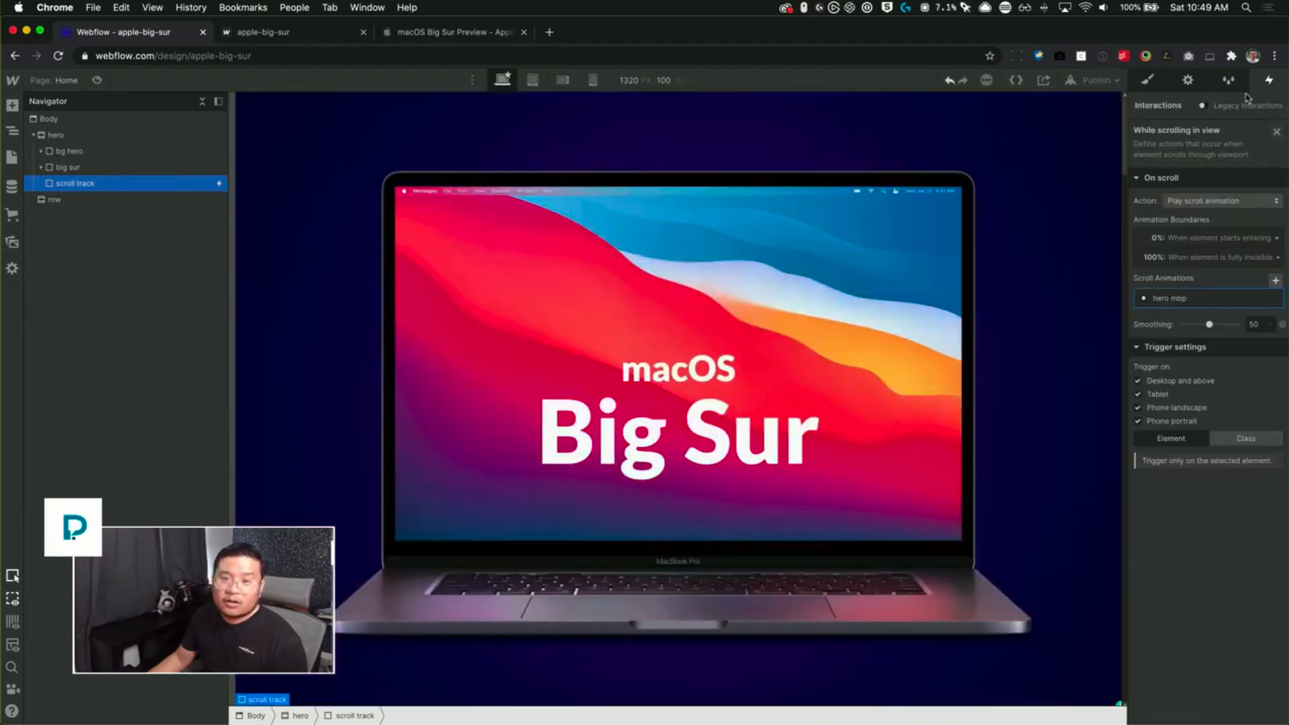
# - Publish the site to apple-big-sur.webflow.io and reload the live page
pyautogui.click(1096, 80)
pyautogui.click(1034, 247)
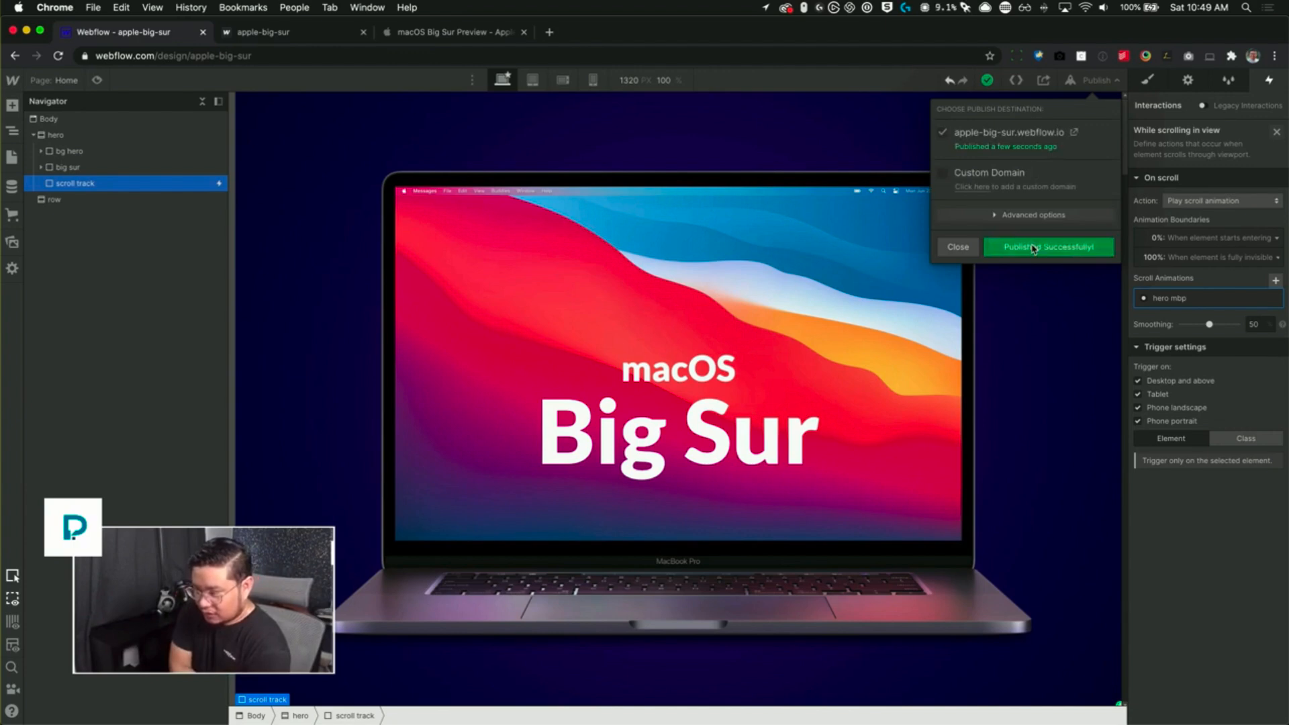
pyautogui.click(330, 42)
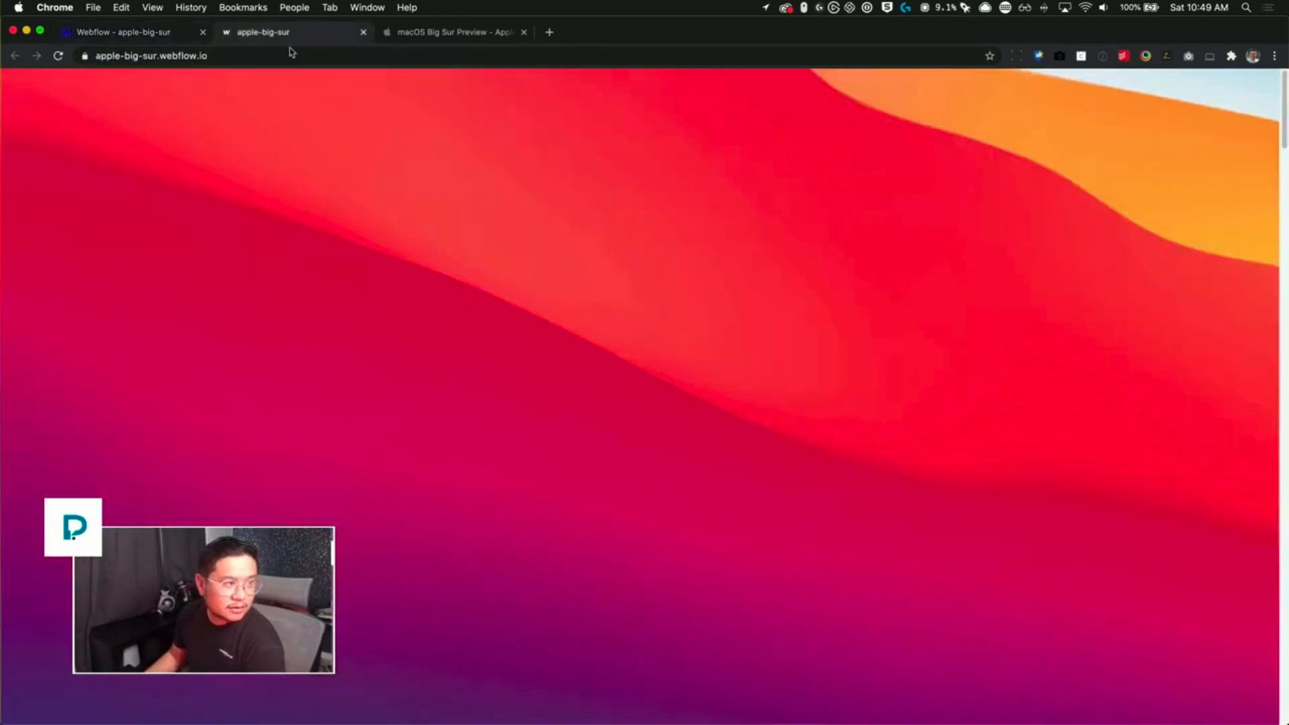
pyautogui.click(60, 57)
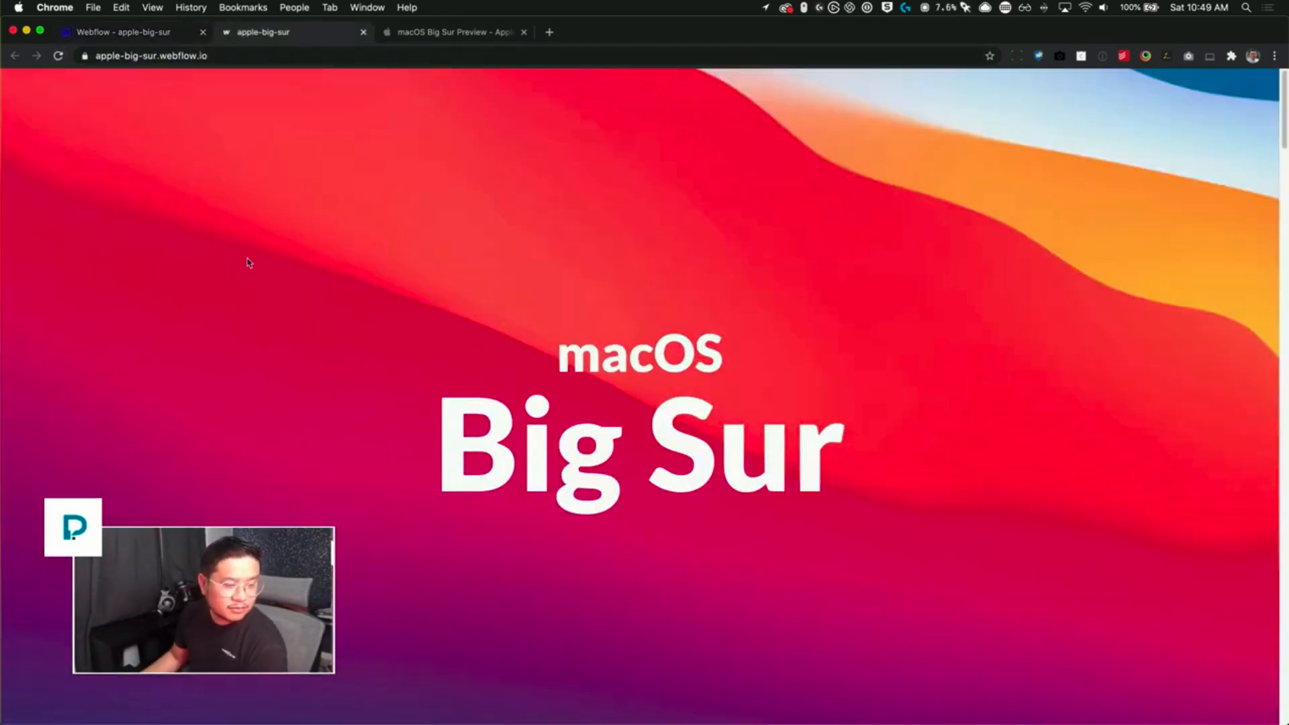
# - Check the hero's scroll animation on the published page, then return to the Webflow project and close the publish options
pyautogui.scroll(-15, 248, 263)
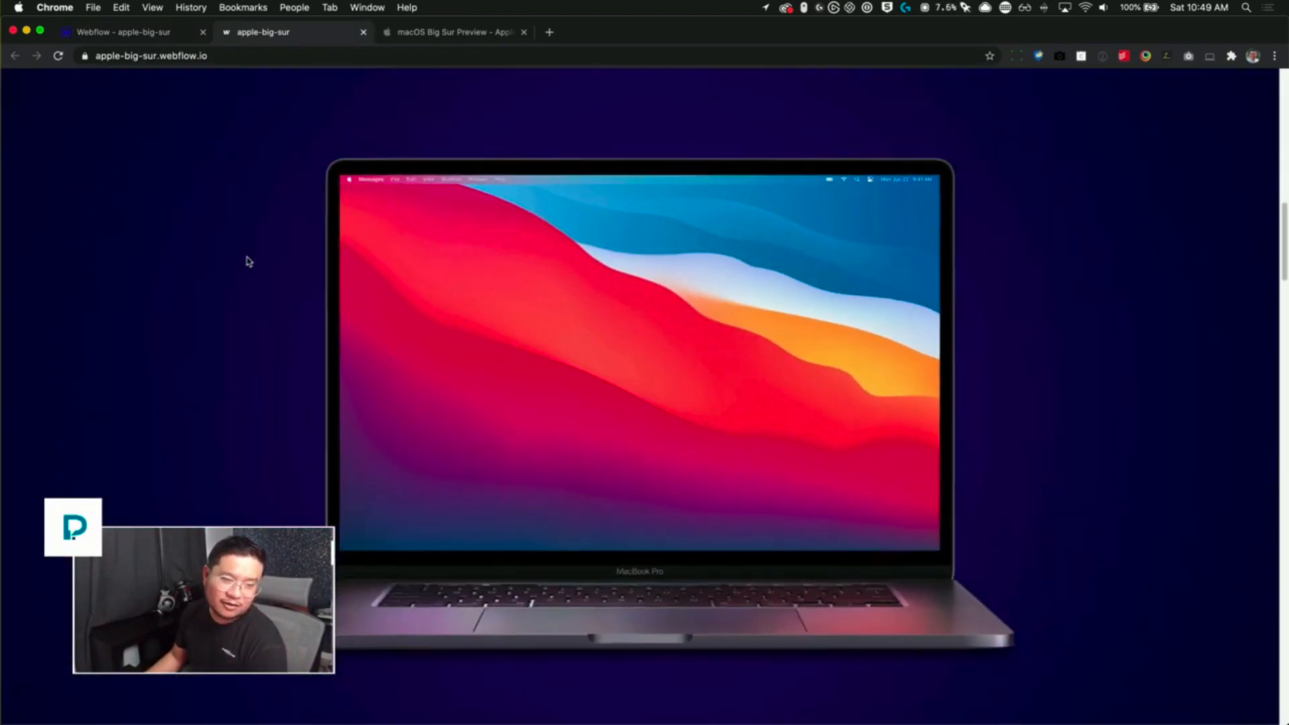
pyautogui.scroll(15, 248, 262)
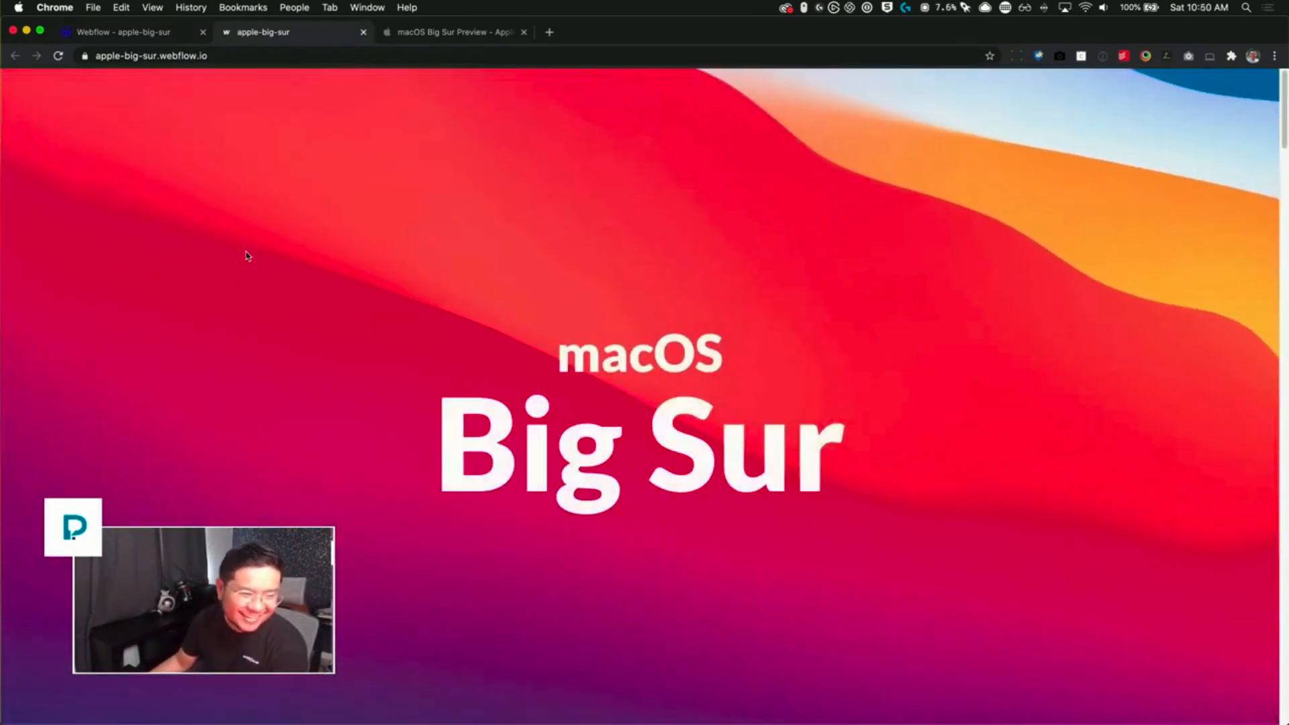
pyautogui.scroll(-10, 247, 250)
pyautogui.scroll(8, 246, 250)
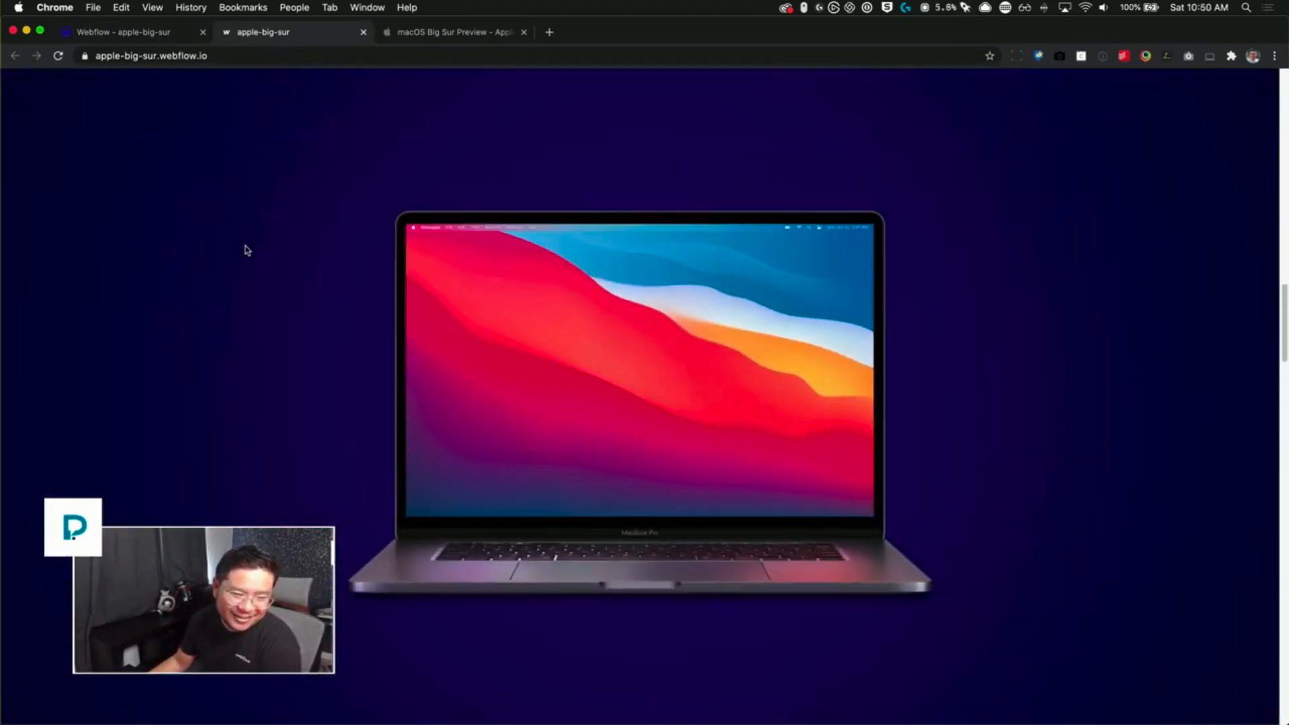
pyautogui.scroll(3, 246, 250)
pyautogui.click(101, 32)
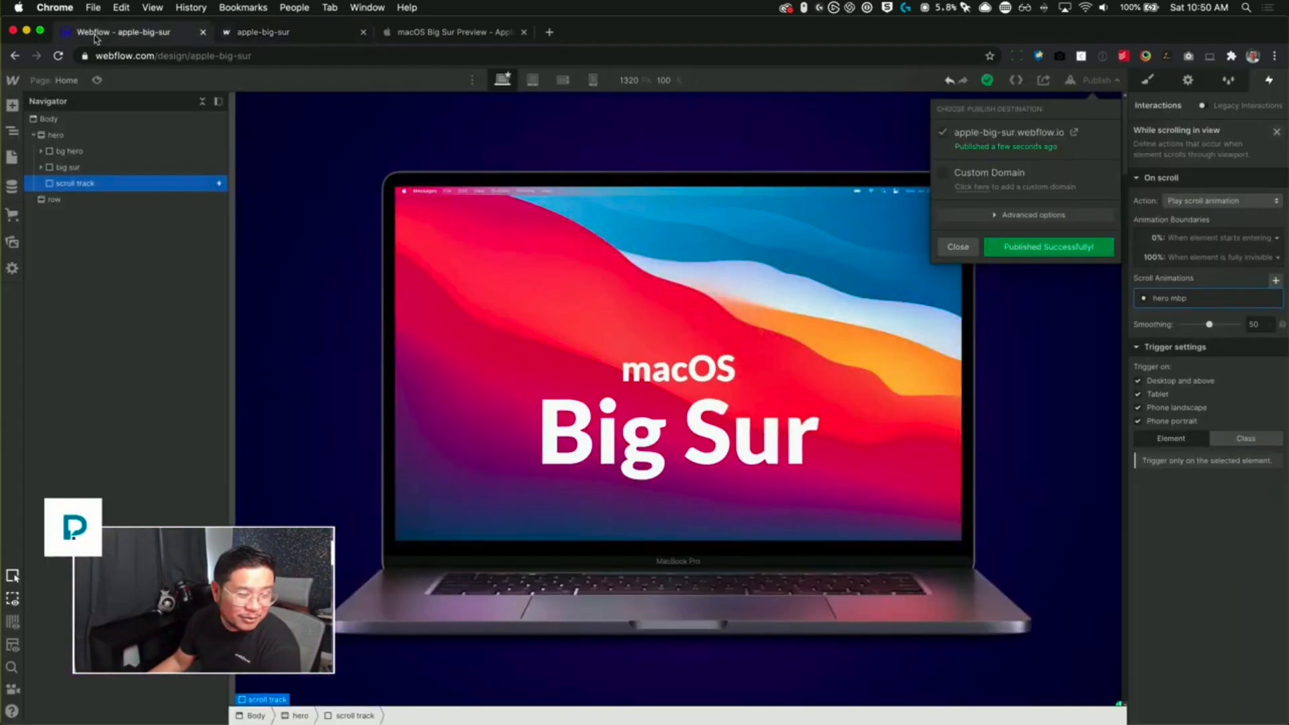
pyautogui.click(1112, 82)
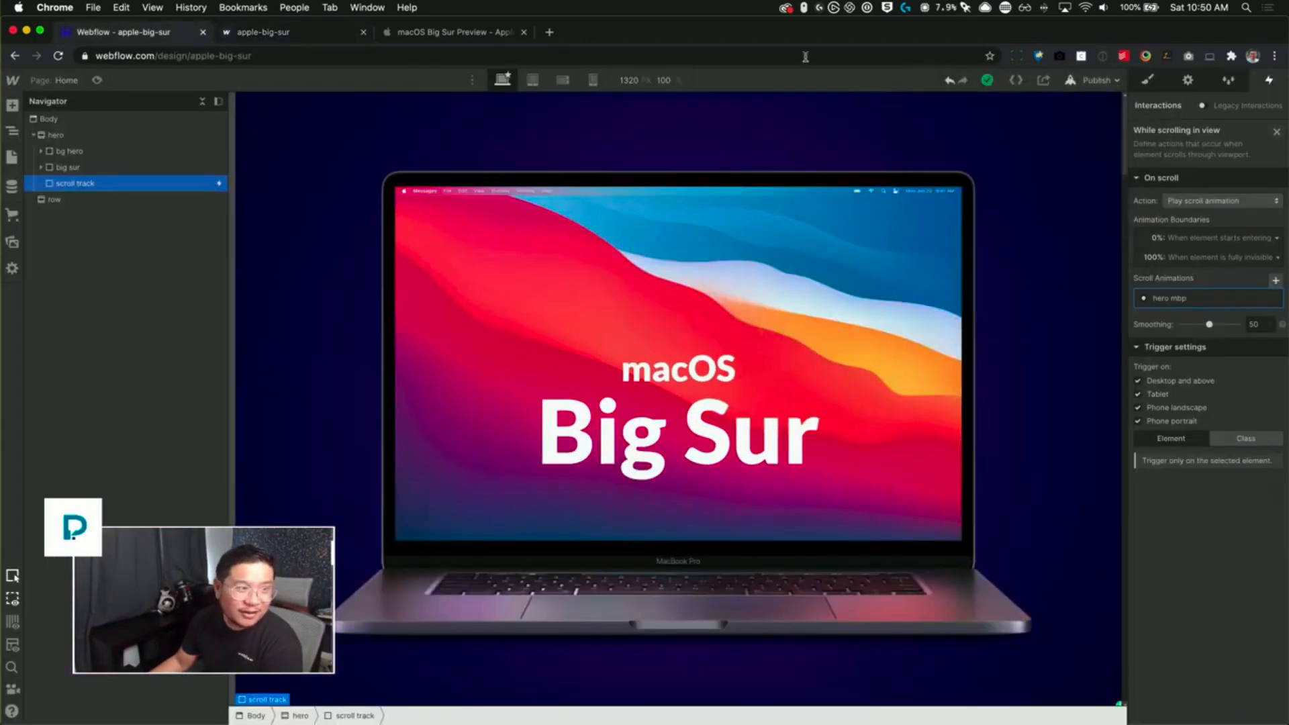
# - Examine how the app windows animate over the laptop on Apple's macOS Big Sur Preview page, and return to the Webflow project
pyautogui.click(479, 37)
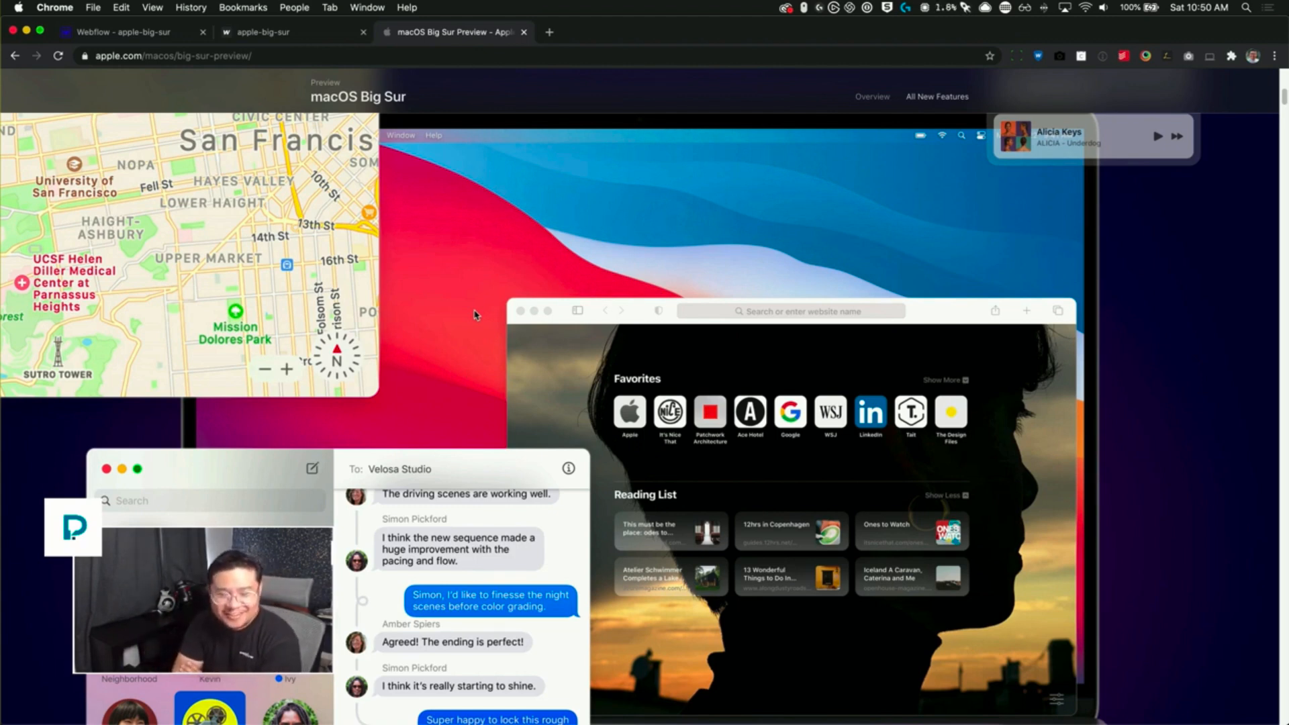
pyautogui.scroll(-10, 465, 378)
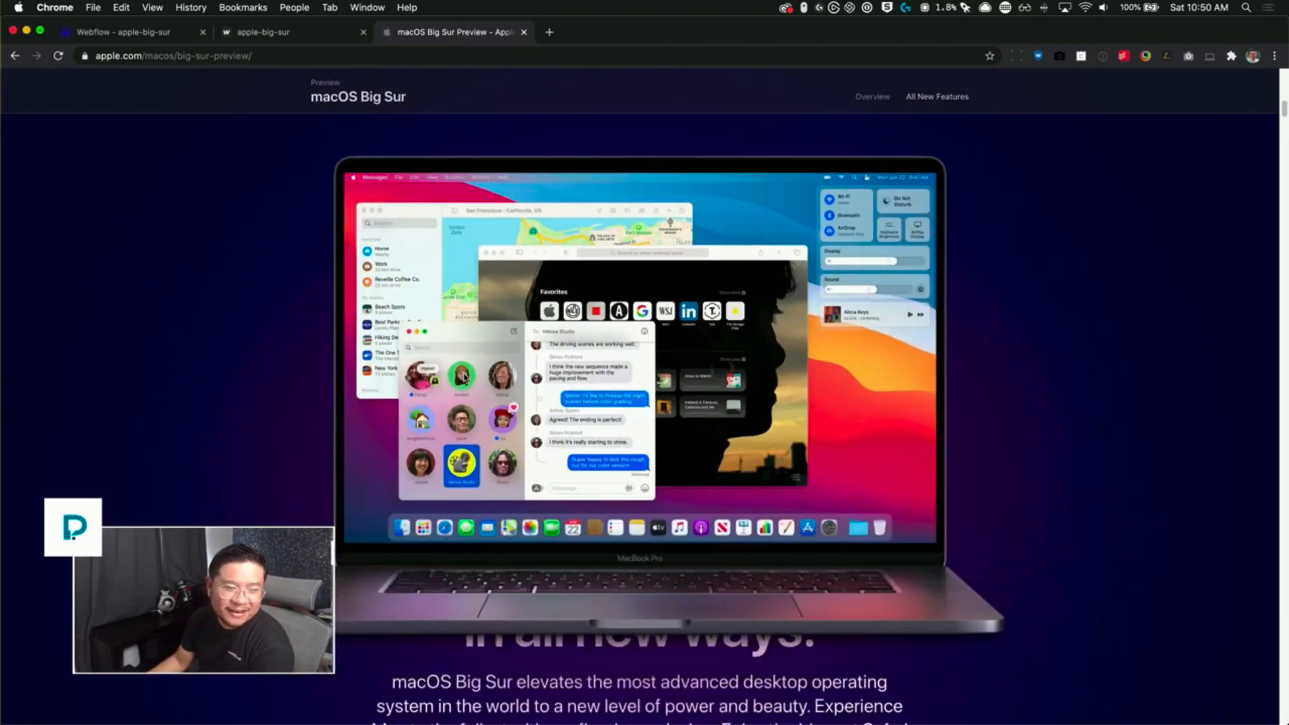
pyautogui.scroll(5, 465, 378)
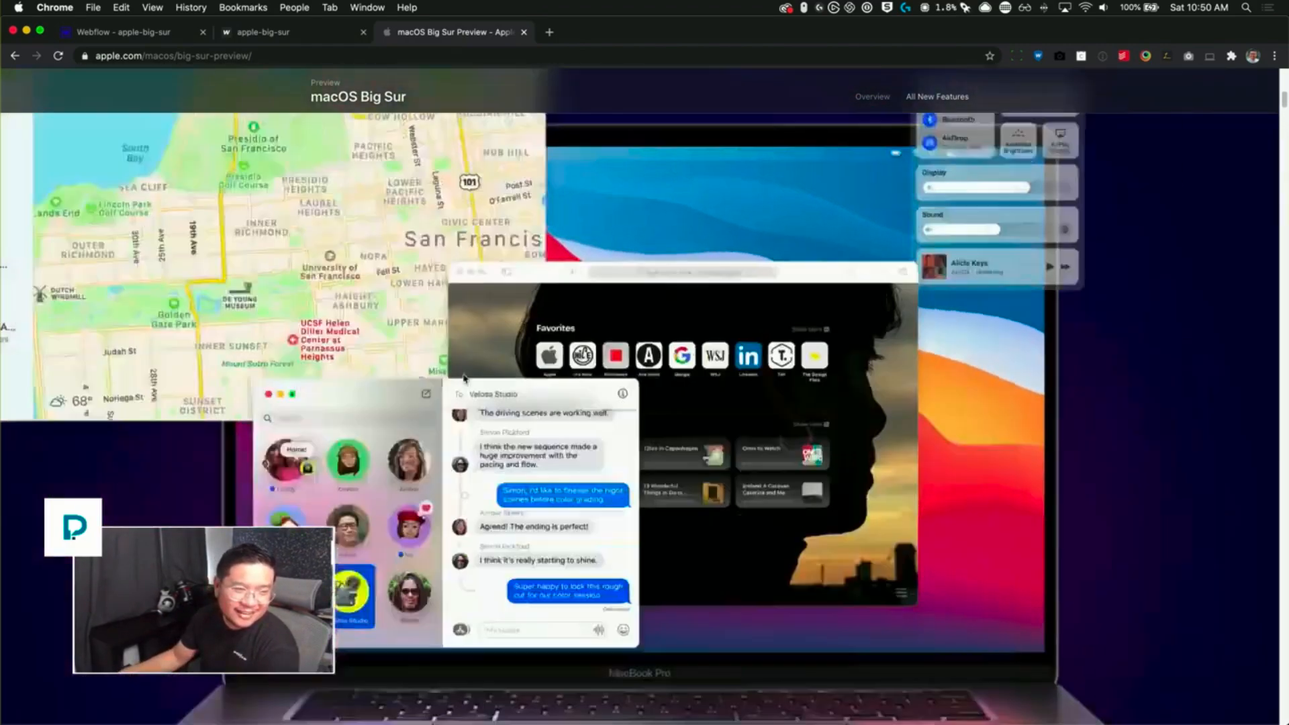
pyautogui.scroll(-5, 463, 376)
pyautogui.scroll(5, 465, 378)
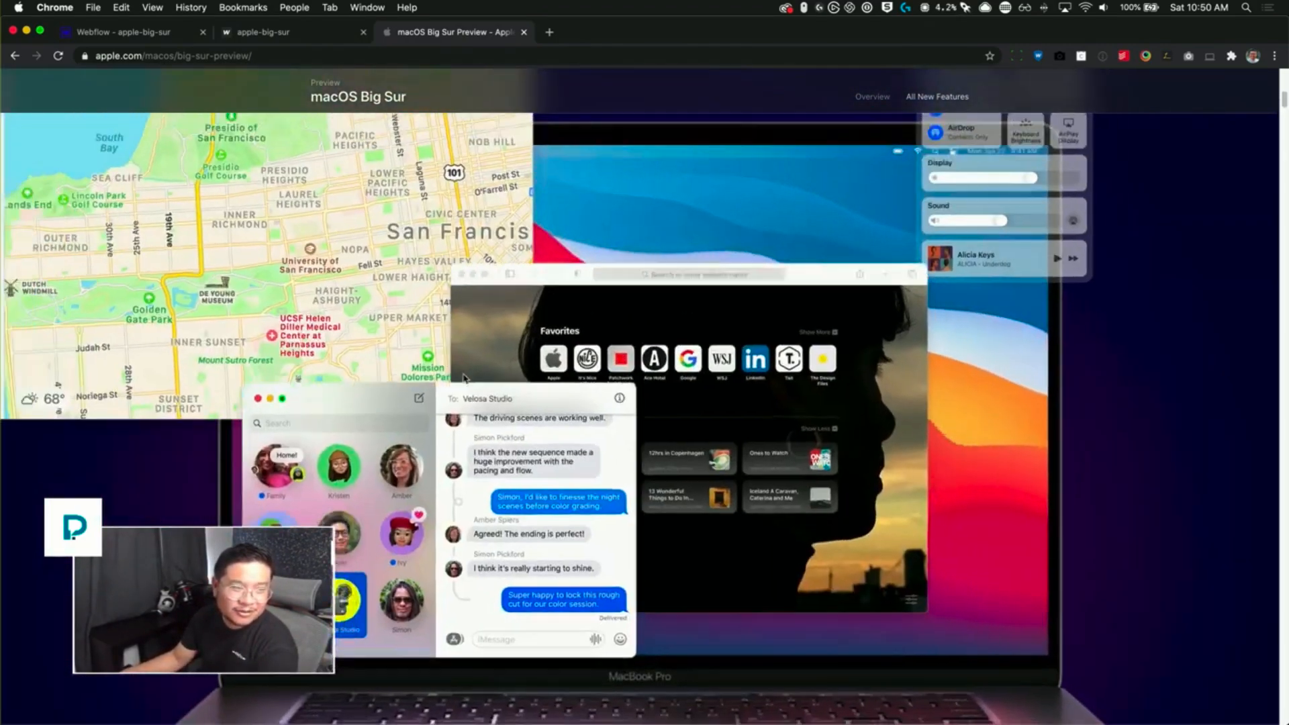
pyautogui.scroll(-3, 465, 378)
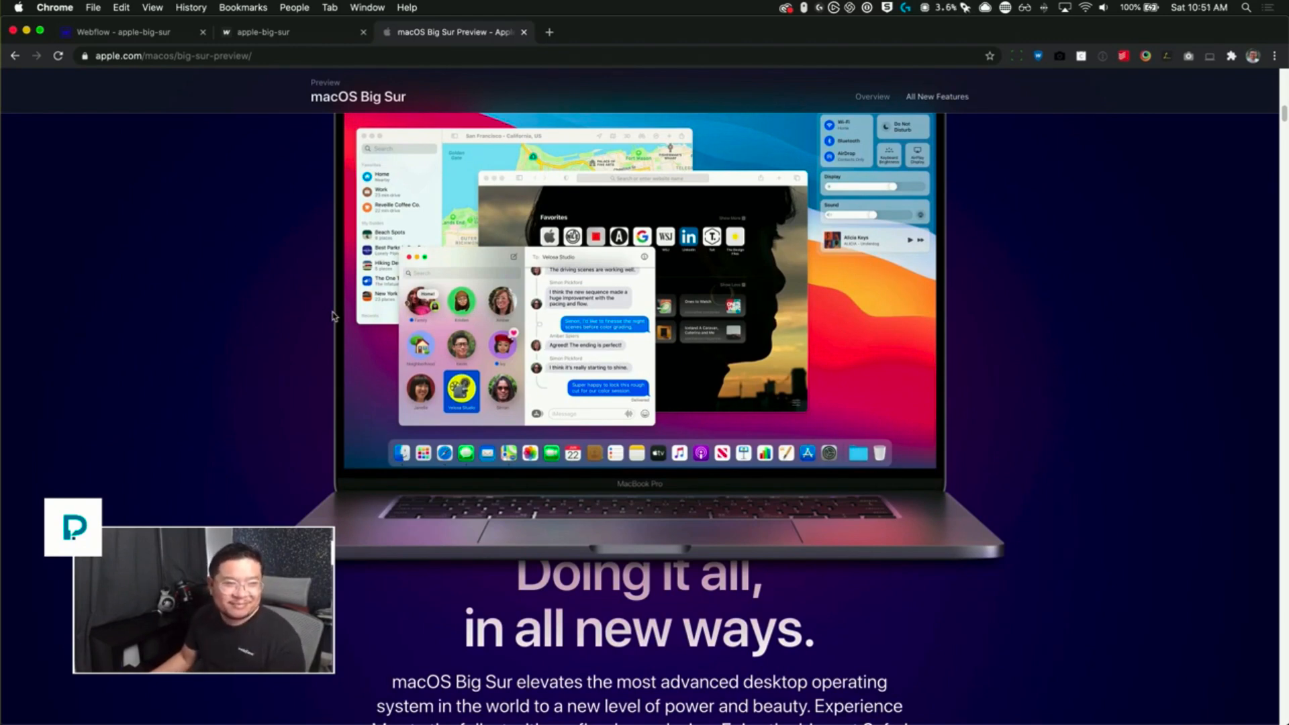
pyautogui.click(177, 33)
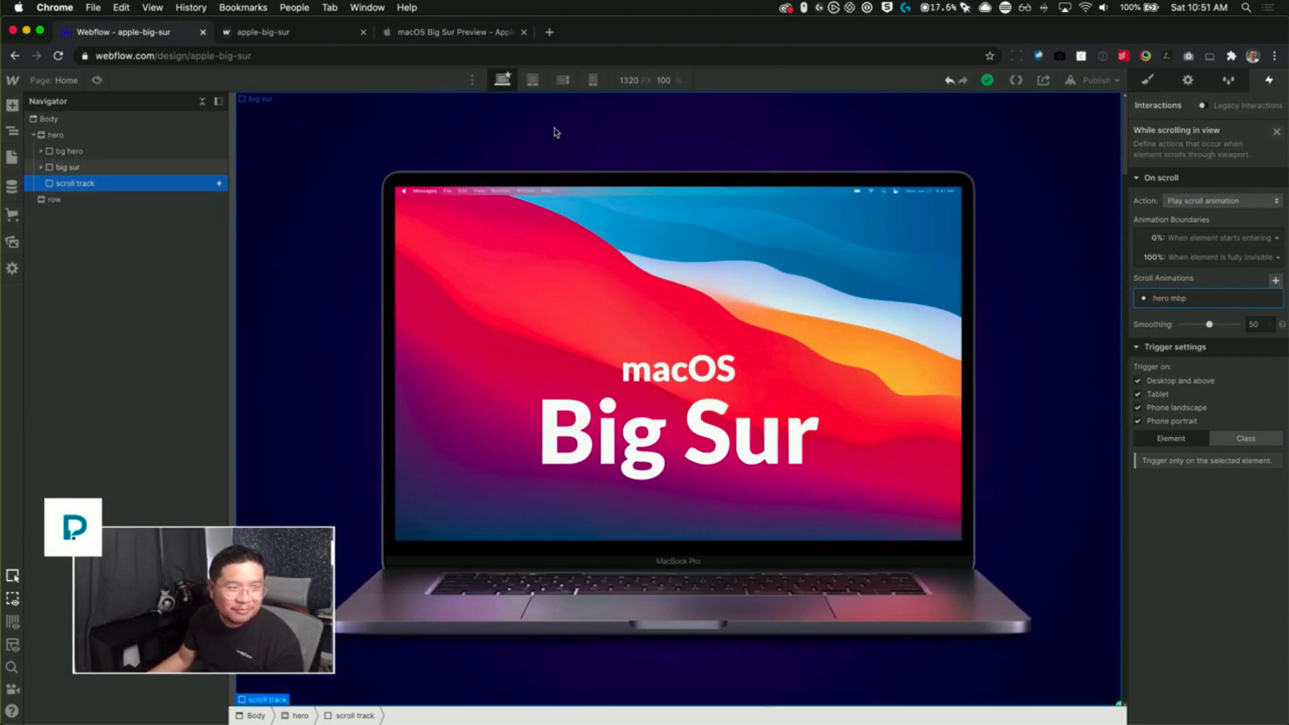
pyautogui.click(470, 34)
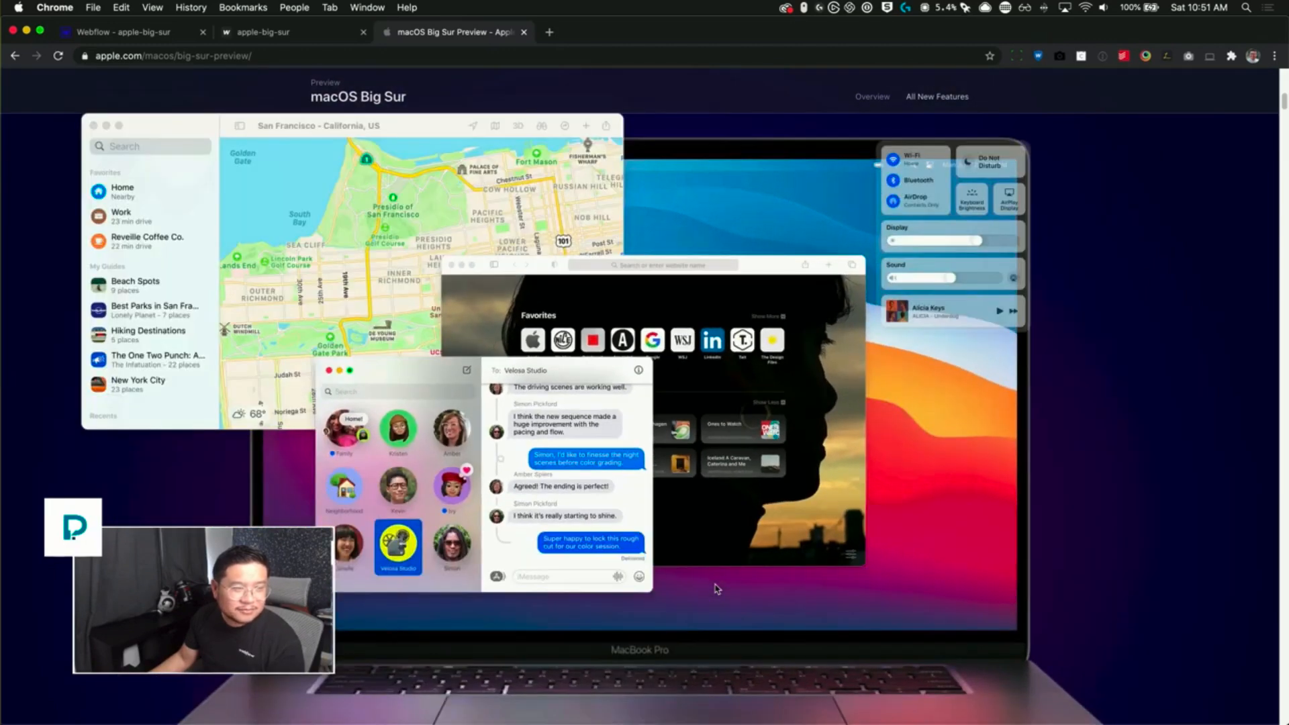
pyautogui.click(153, 27)
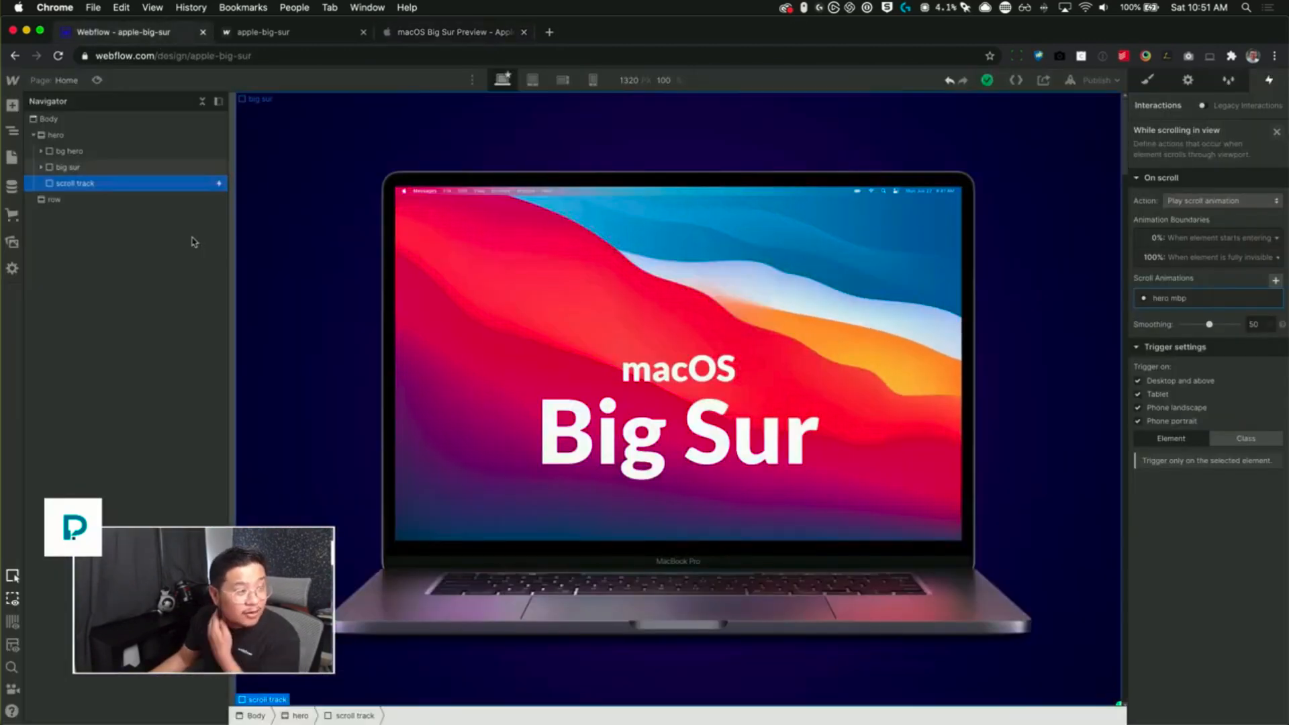
# - Expand bg hero down to "hero mbp screen" and insert the Maps window image from the assets beneath its existing image
pyautogui.click(41, 151)
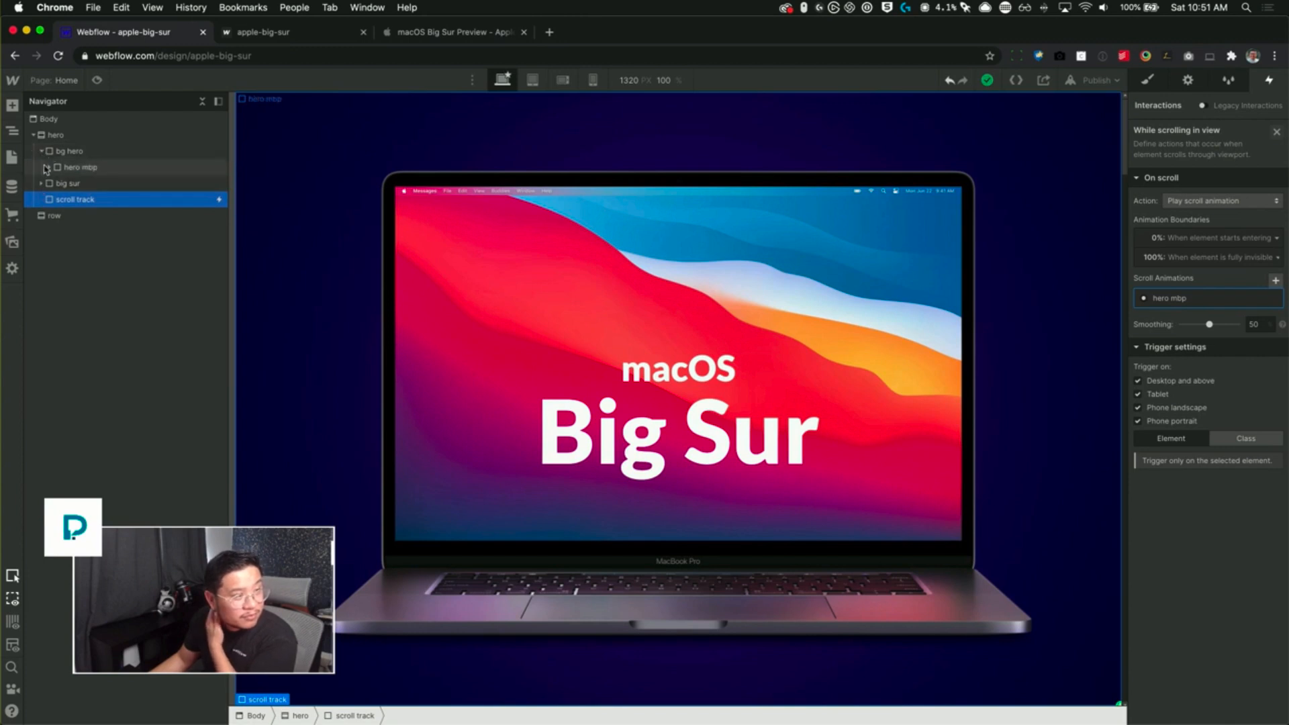
pyautogui.click(49, 167)
pyautogui.click(64, 216)
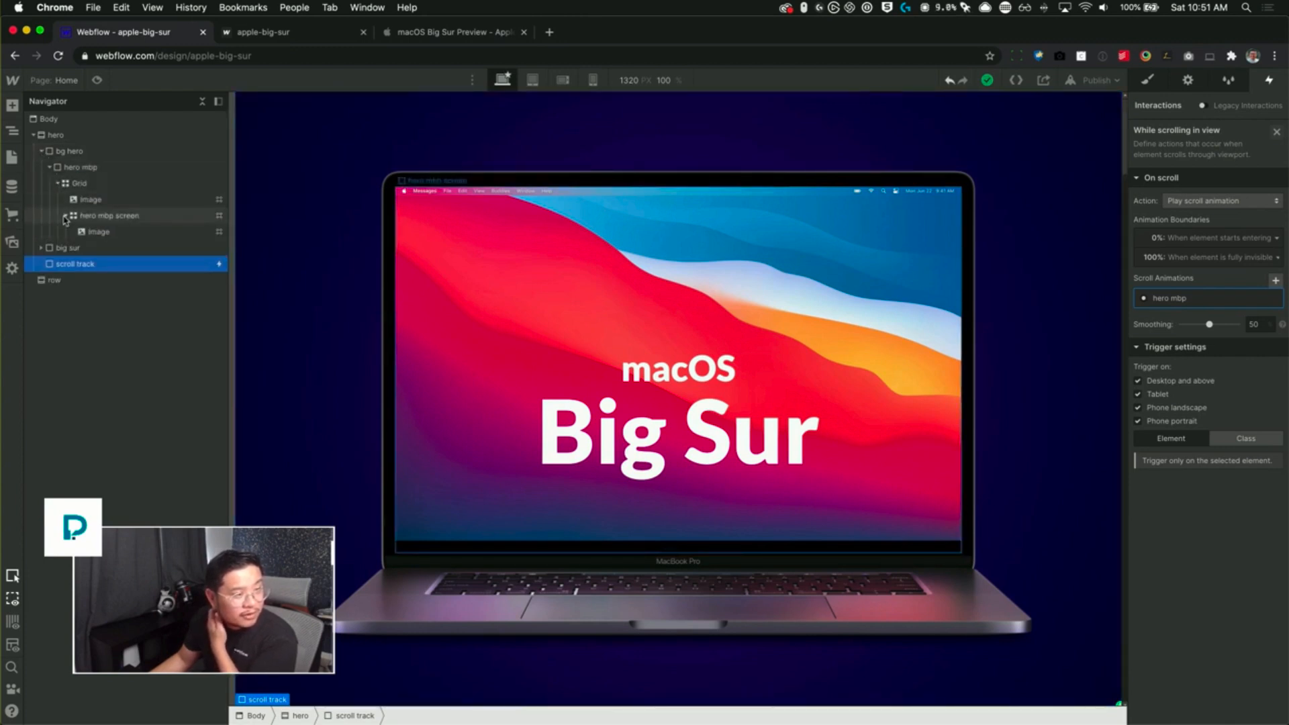
pyautogui.click(137, 232)
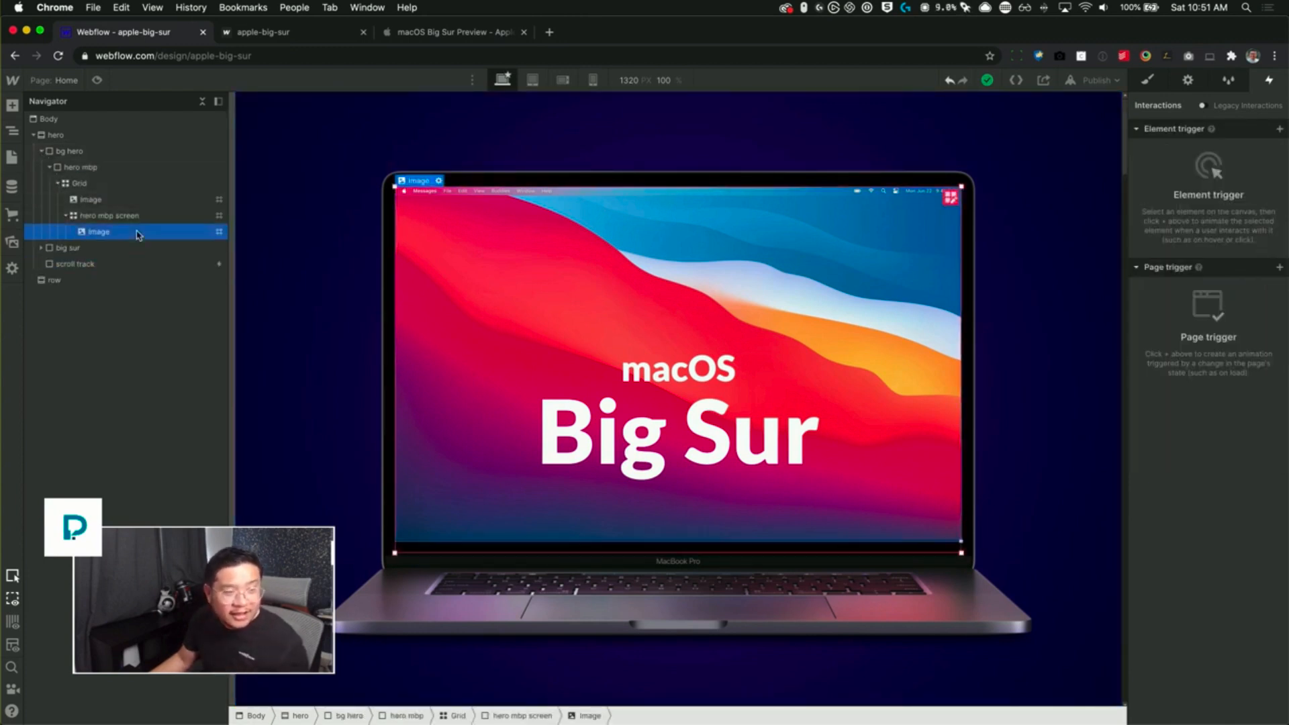
pyautogui.click(1154, 81)
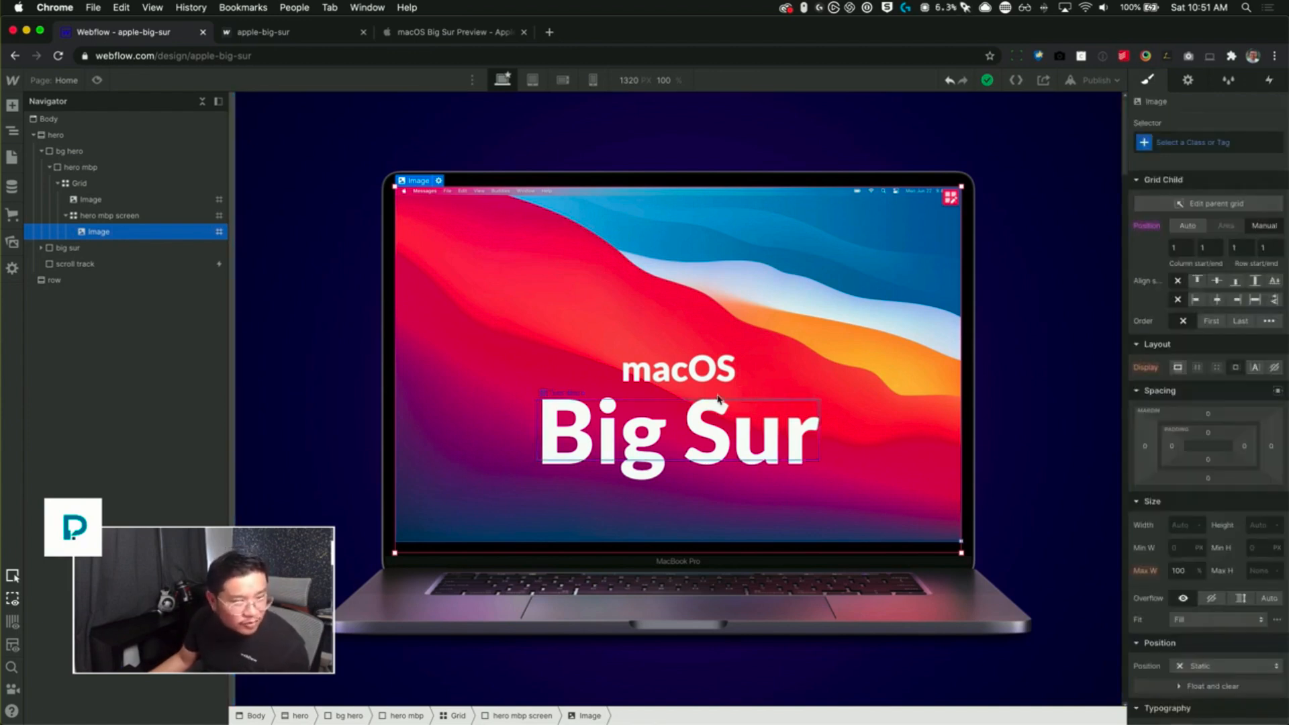
pyautogui.press('a')
pyautogui.click(12, 242)
pyautogui.moveTo(53, 378); pyautogui.dragTo(160, 253)
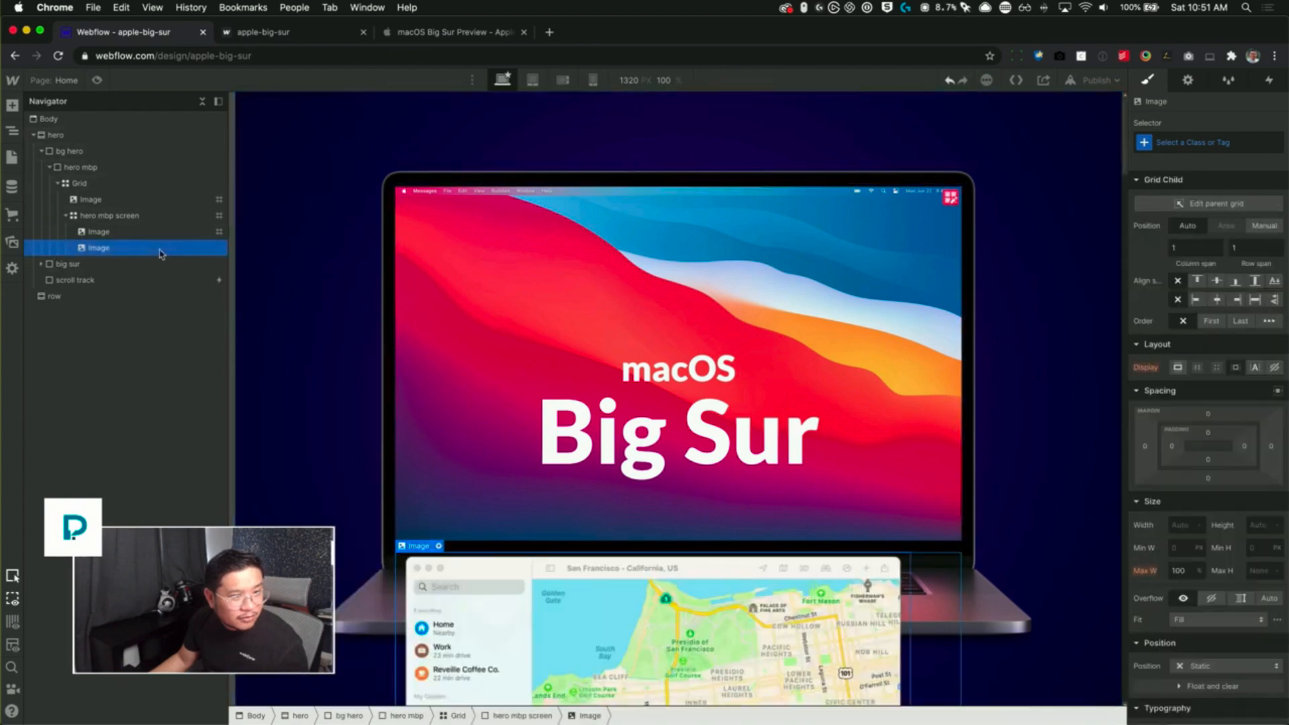
# - Position the Maps image manually in the grid with row start 1 and row end 1
pyautogui.click(1263, 226)
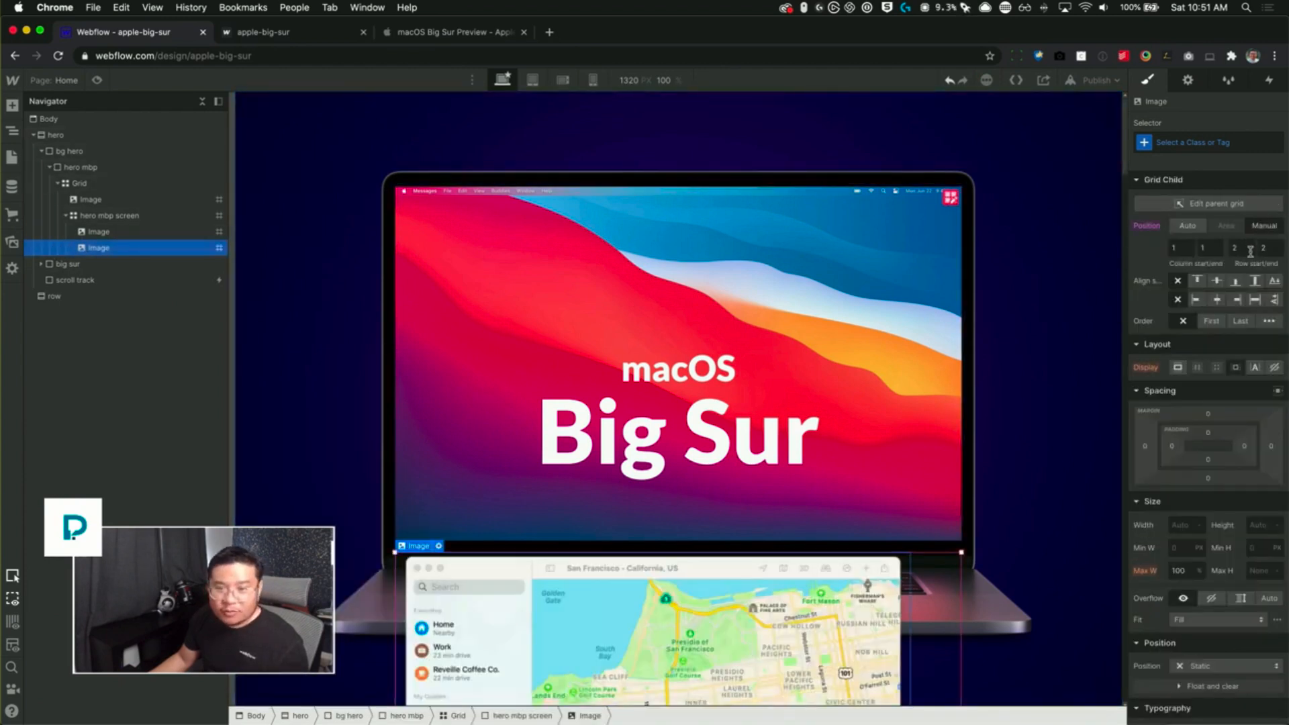
pyautogui.click(1234, 248)
pyautogui.write('1')
pyautogui.press('Tab')
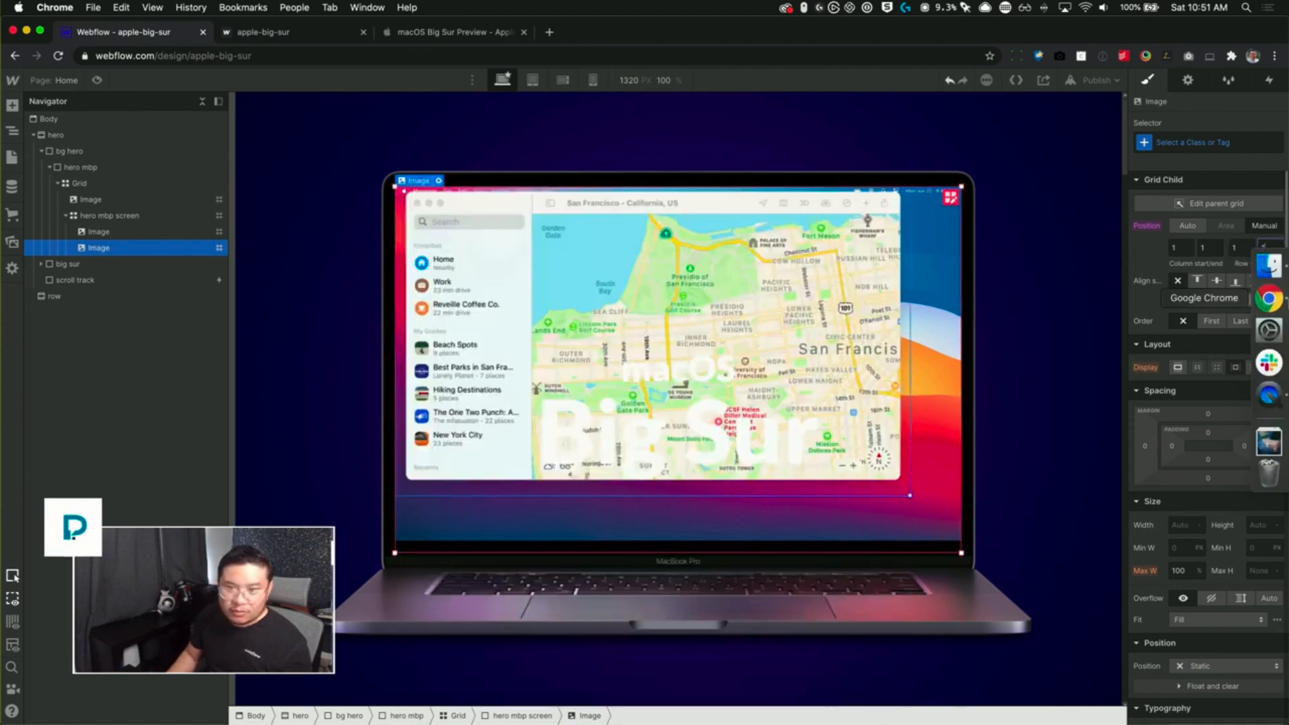
pyautogui.write('1')
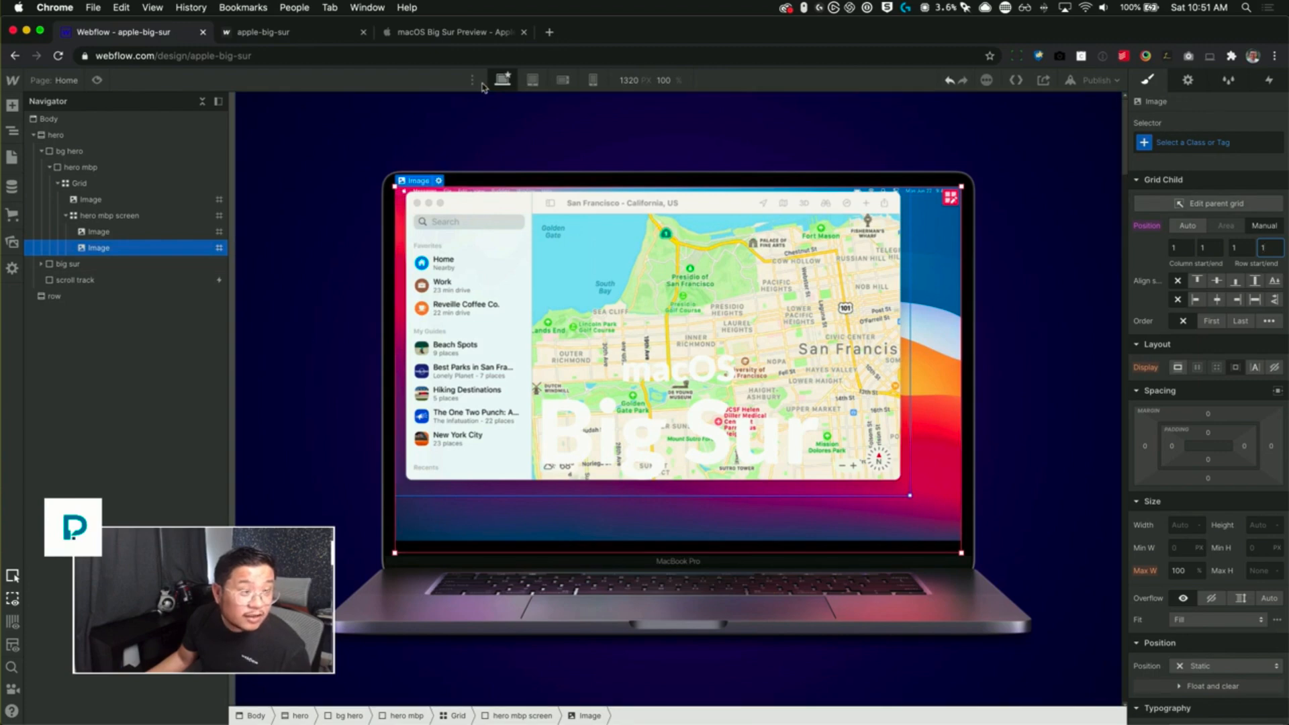
# - Check the window layout on Apple's macOS Big Sur page, return to the Webflow project, and set the "big sur" block's z-index to -1
pyautogui.click(449, 30)
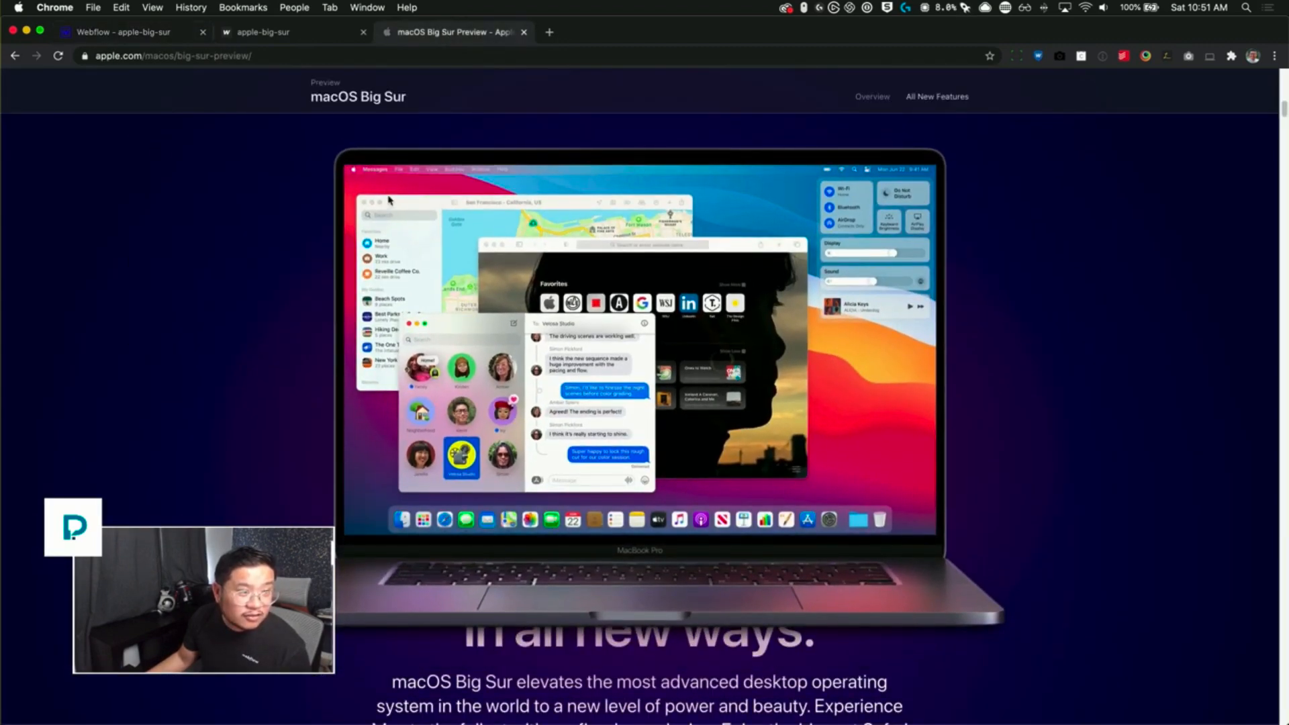
pyautogui.click(153, 41)
pyautogui.click(739, 276)
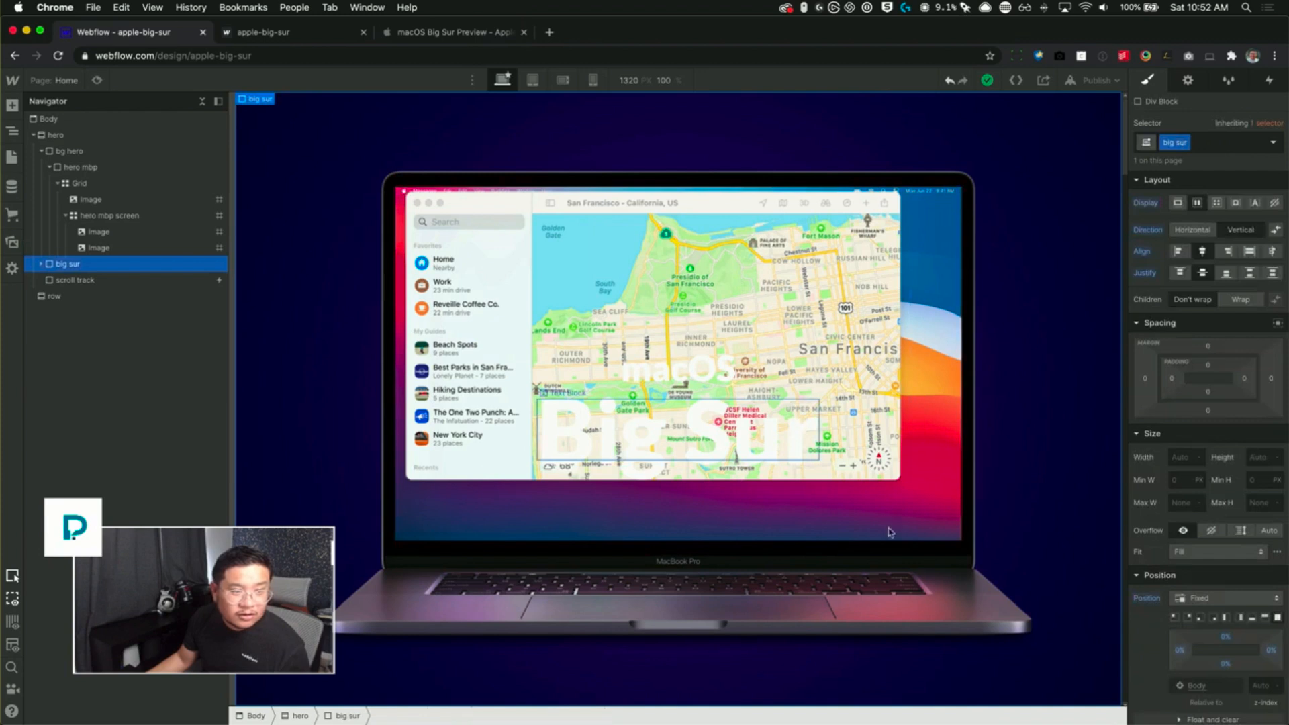
pyautogui.click(806, 447)
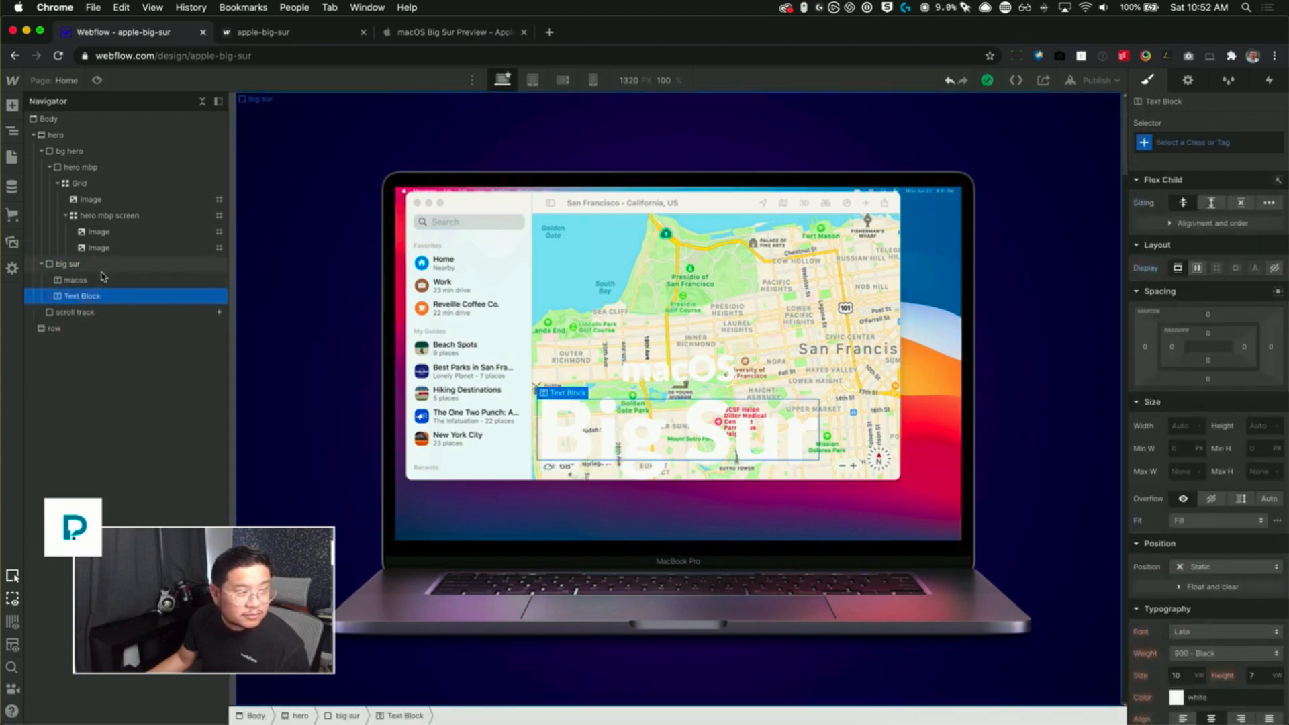
pyautogui.click(730, 350)
pyautogui.click(655, 423)
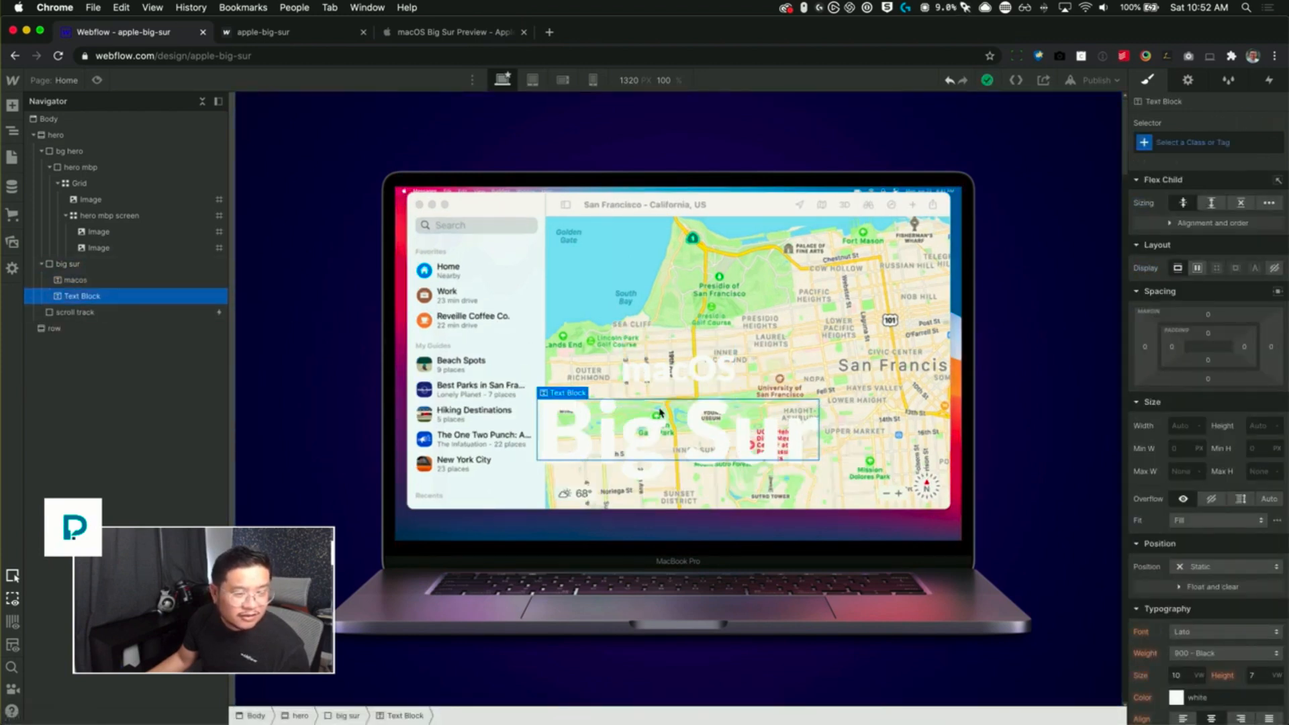
pyautogui.click(491, 240)
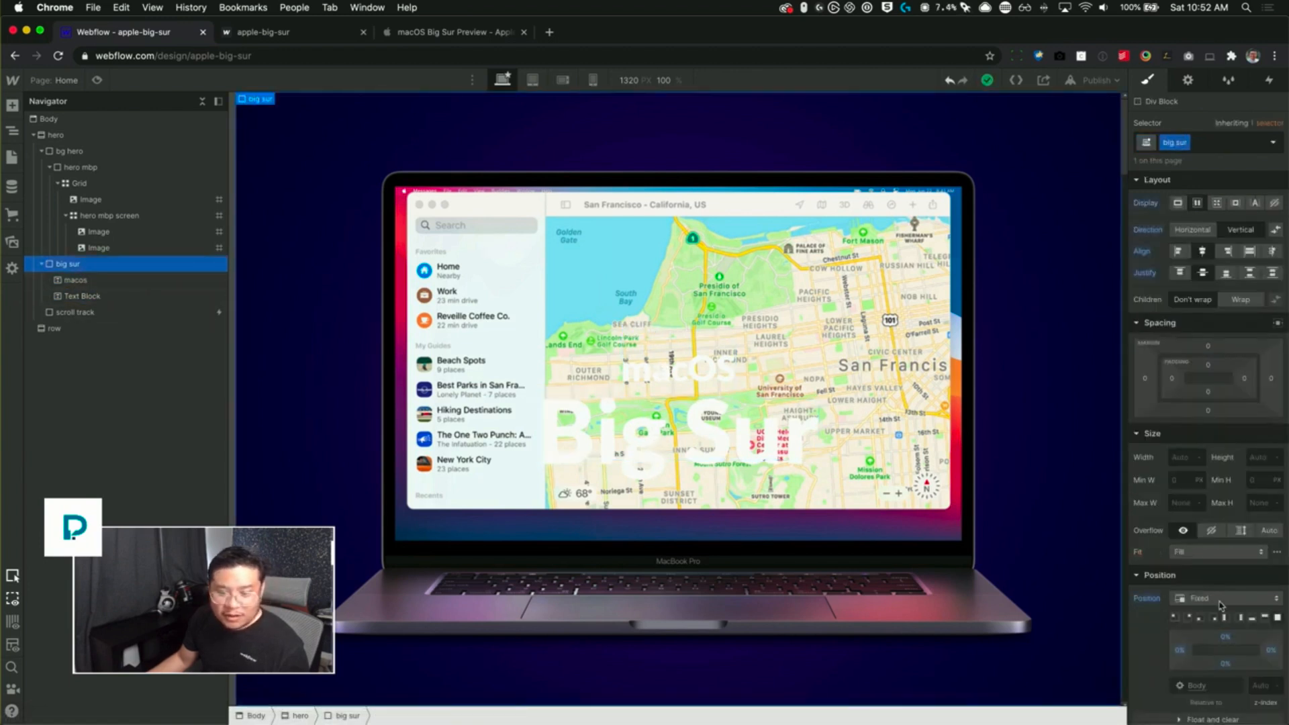
pyautogui.click(1261, 686)
pyautogui.write('-1')
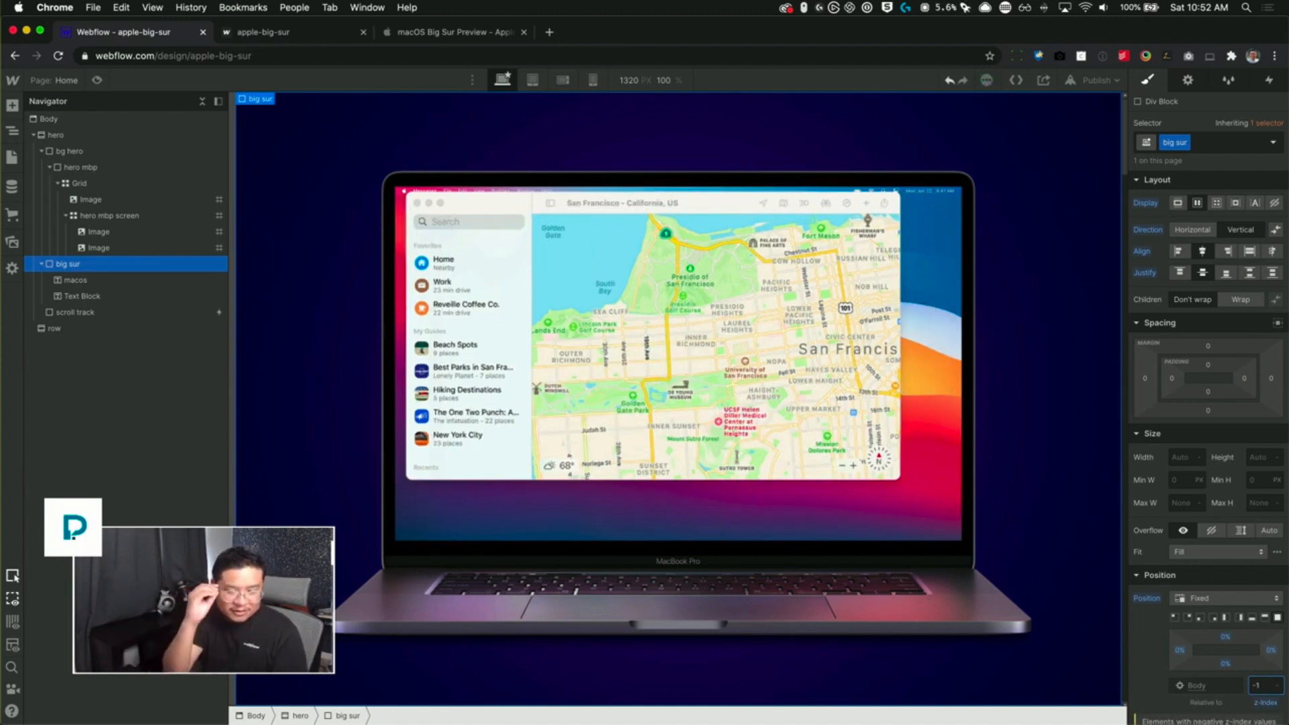
# - Set the Maps image's width to 70%
pyautogui.click(470, 306)
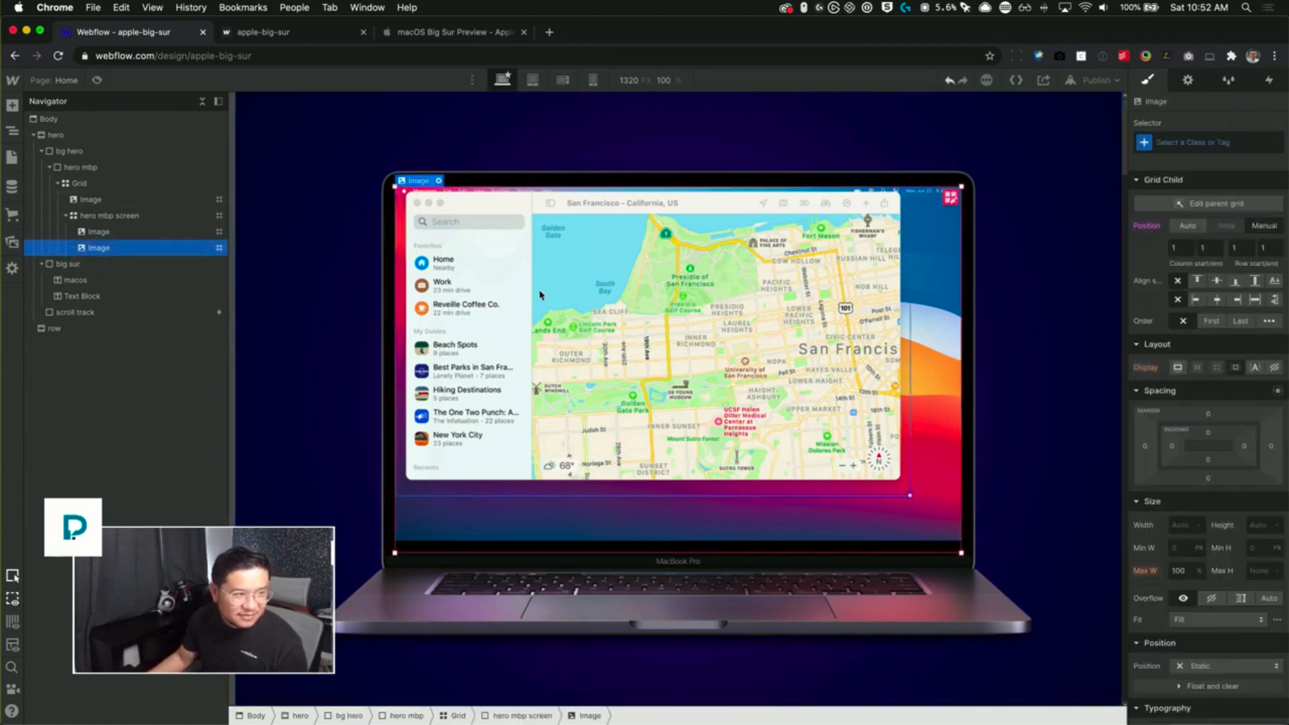
pyautogui.moveTo(910, 495); pyautogui.dragTo(793, 422)
pyautogui.press('super+z')
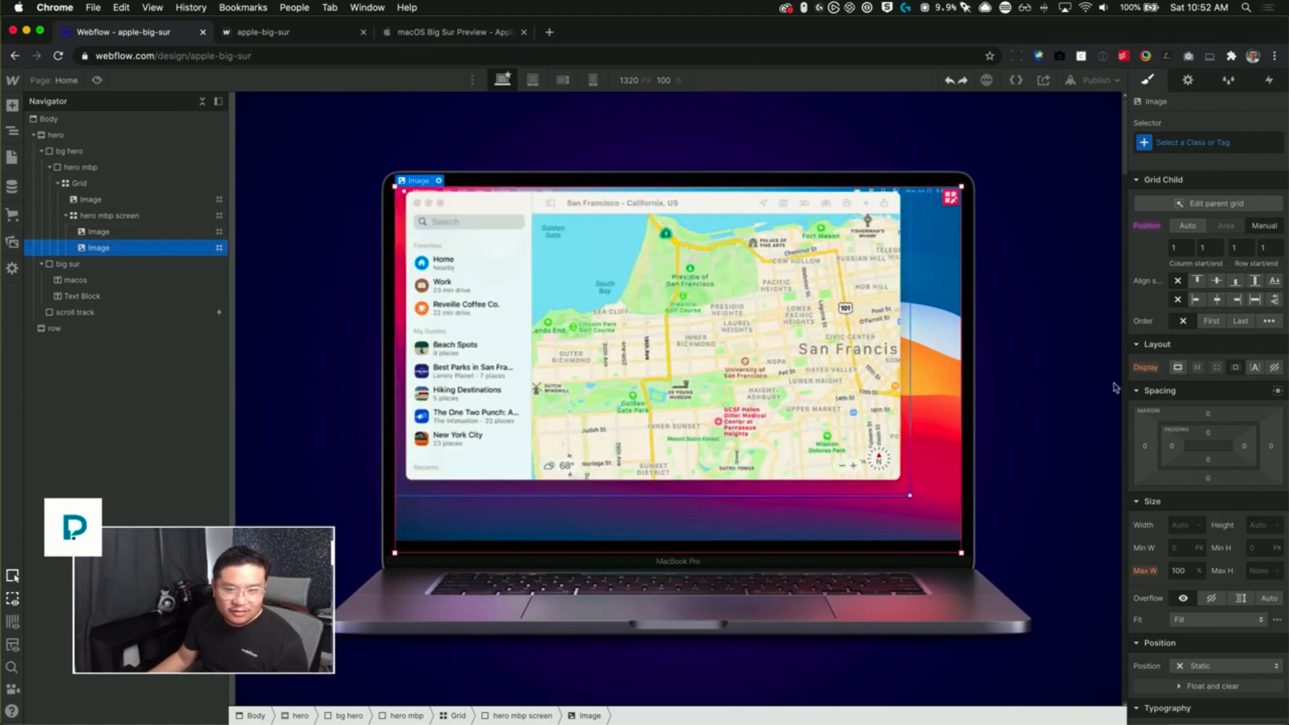
pyautogui.click(1182, 524)
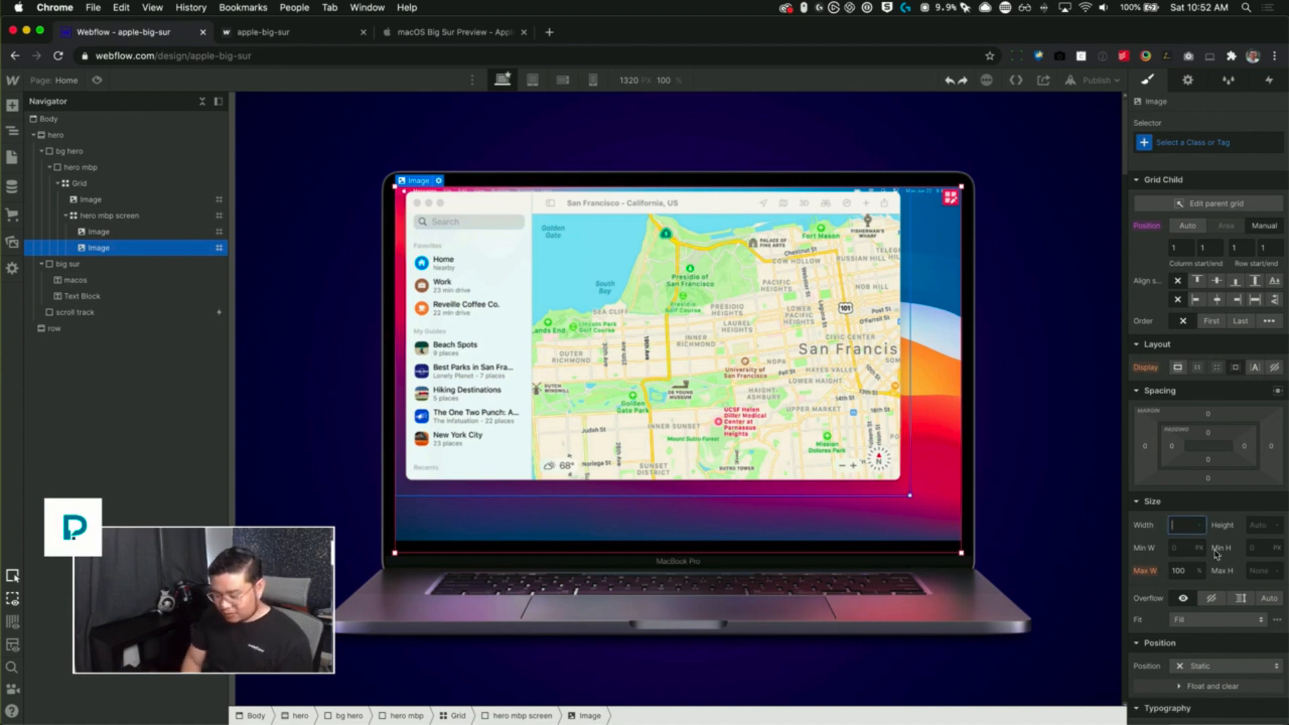
pyautogui.write('60%')
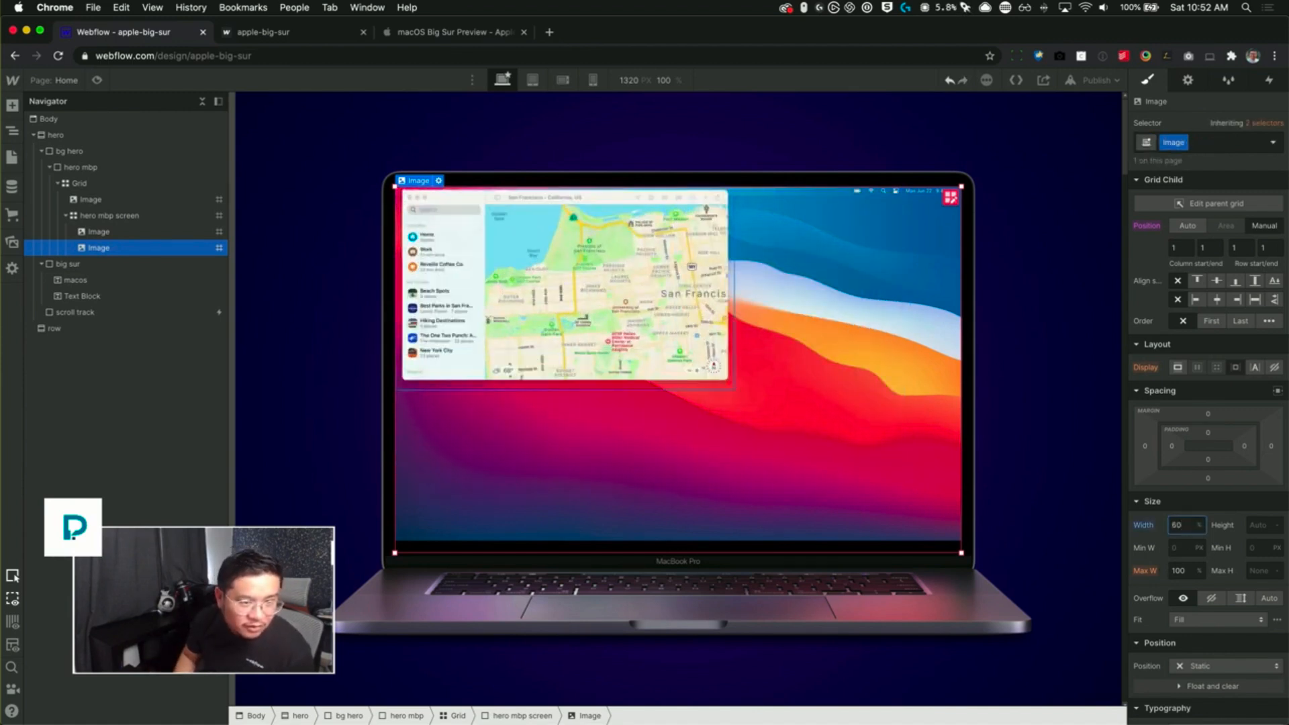
pyautogui.hotkey('shift', 'Up')
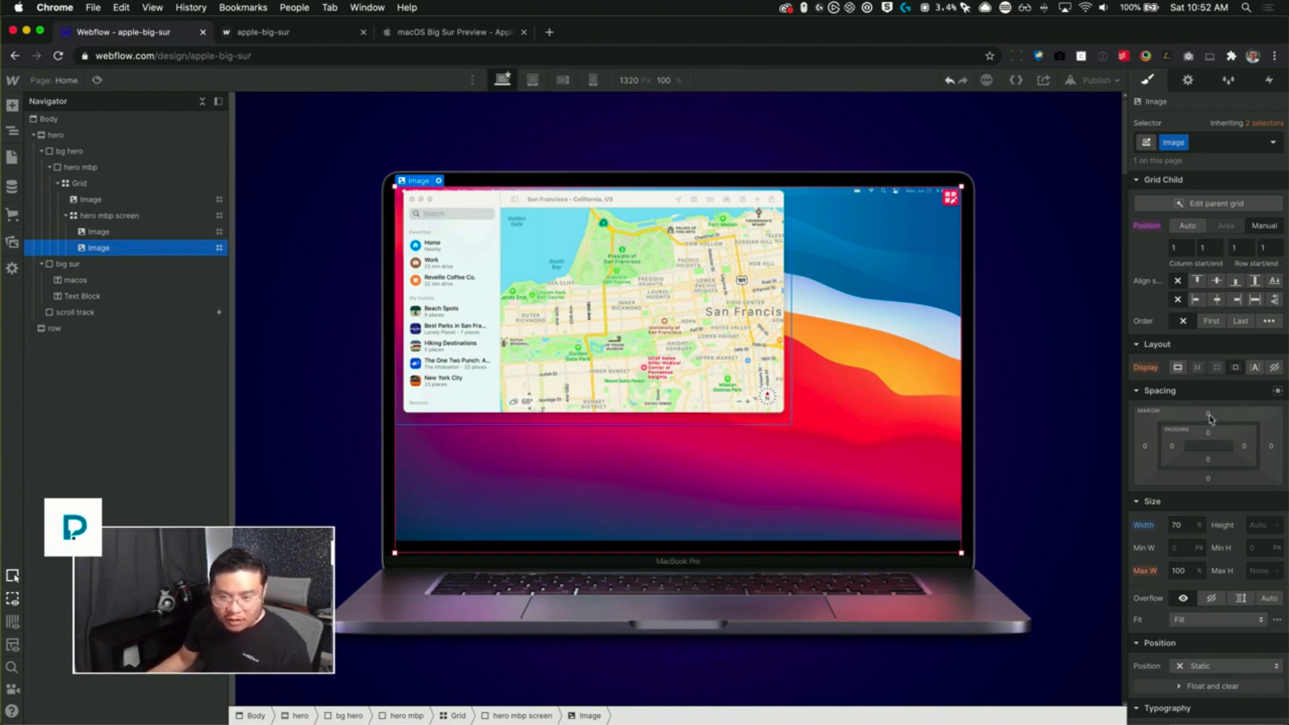
# - Offset the Maps image from the laptop screen's edges with a top margin and a 1% left margin
pyautogui.click(1208, 415)
pyautogui.write('1%')
pyautogui.press('Return')
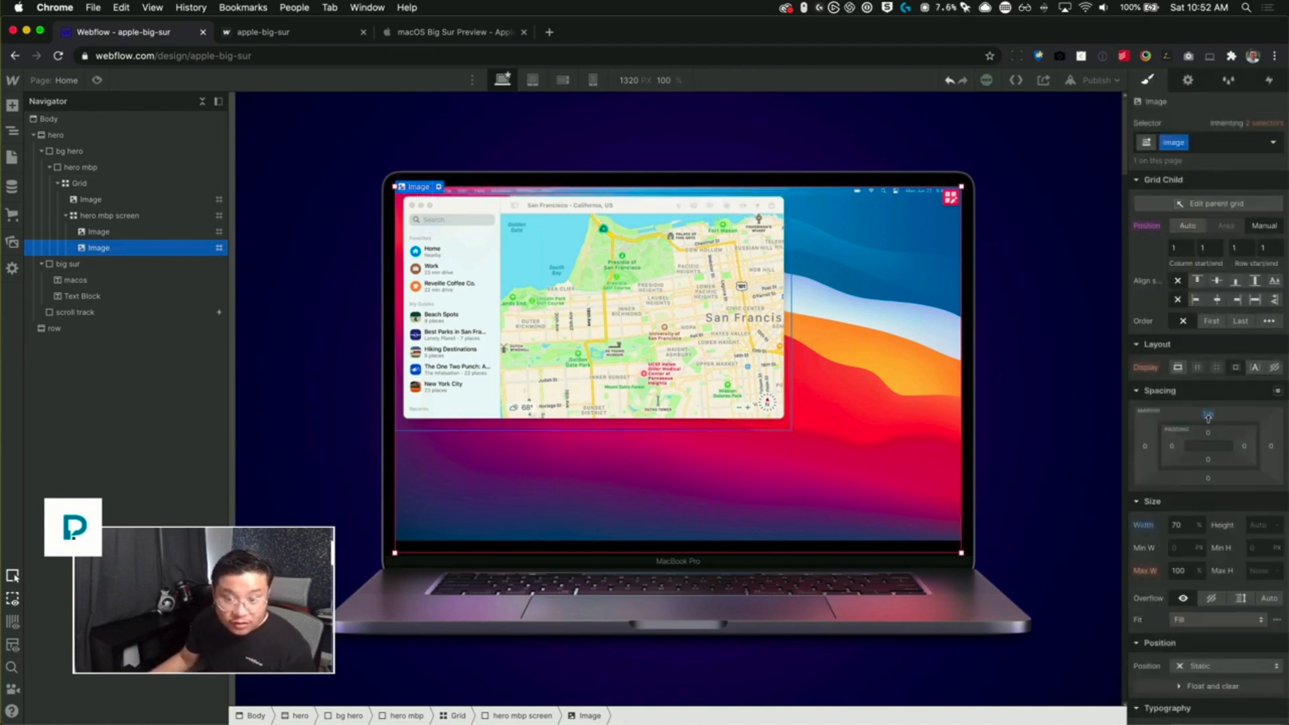
pyautogui.moveTo(1206, 417); pyautogui.dragTo(1206, 411)
pyautogui.moveTo(1147, 452); pyautogui.dragTo(1151, 452)
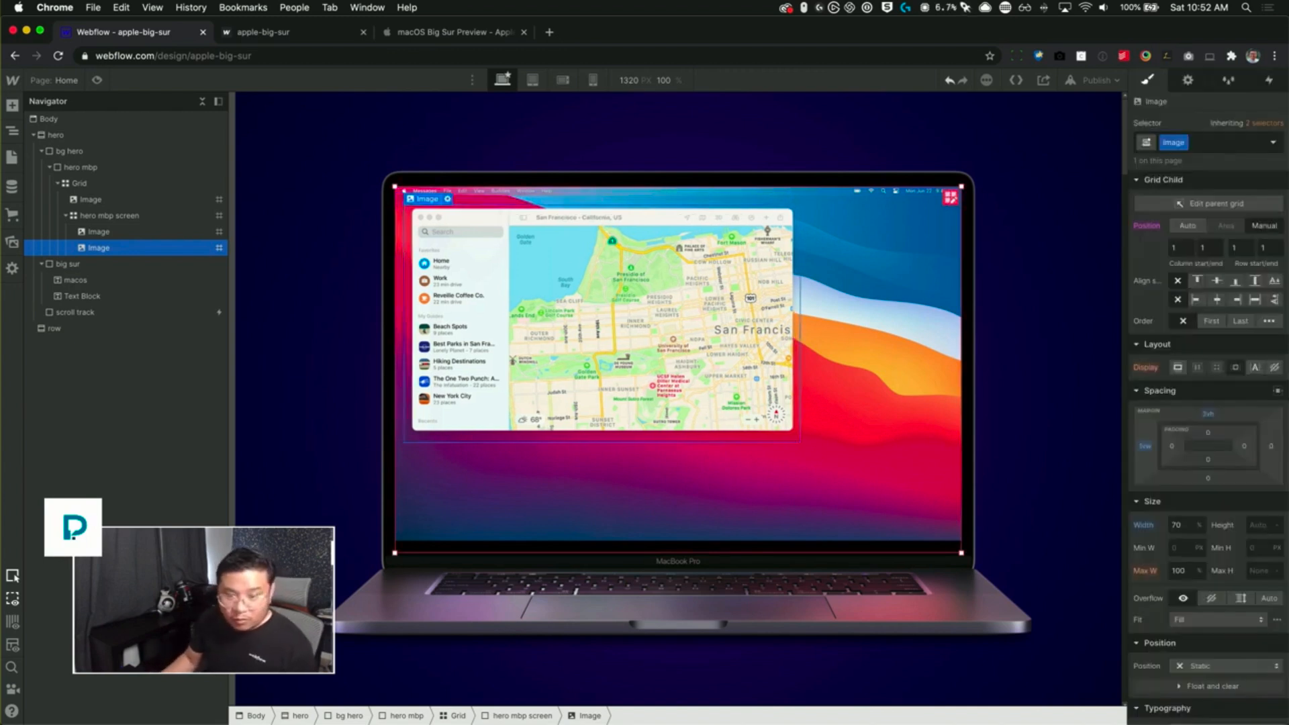
pyautogui.click(1144, 446)
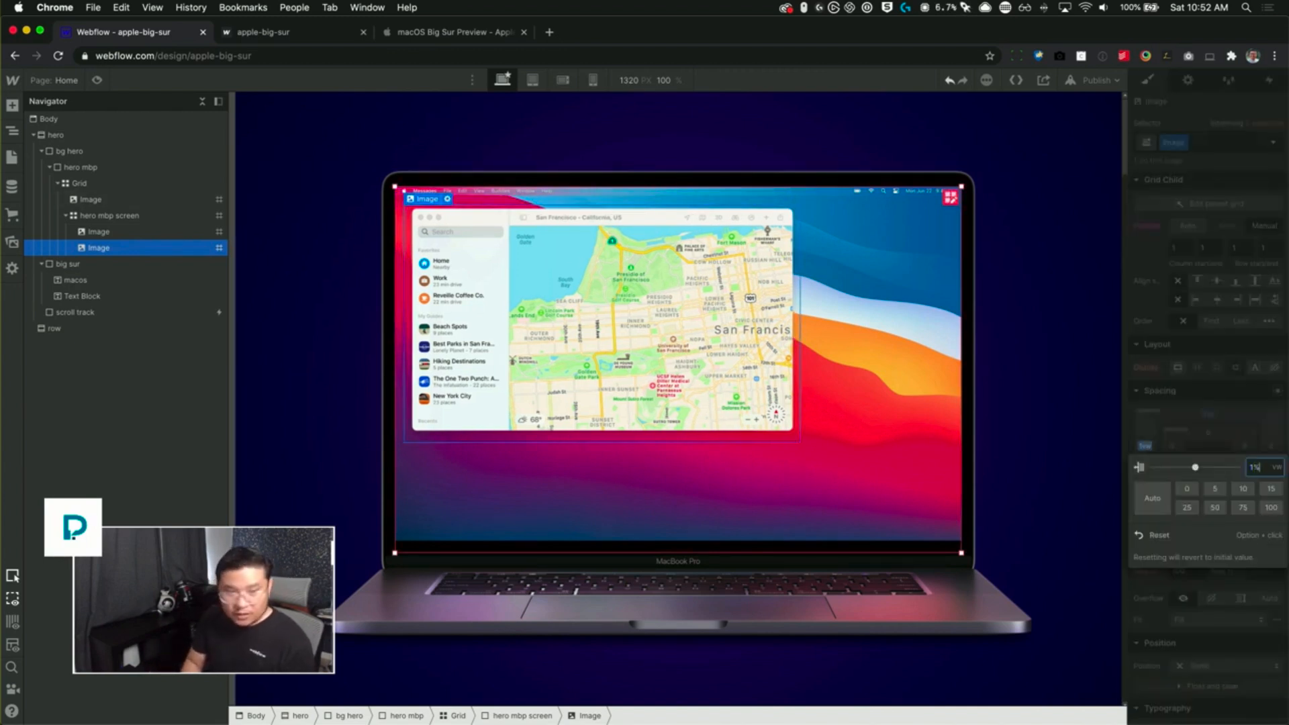
pyautogui.press('Return')
pyautogui.click(1002, 336)
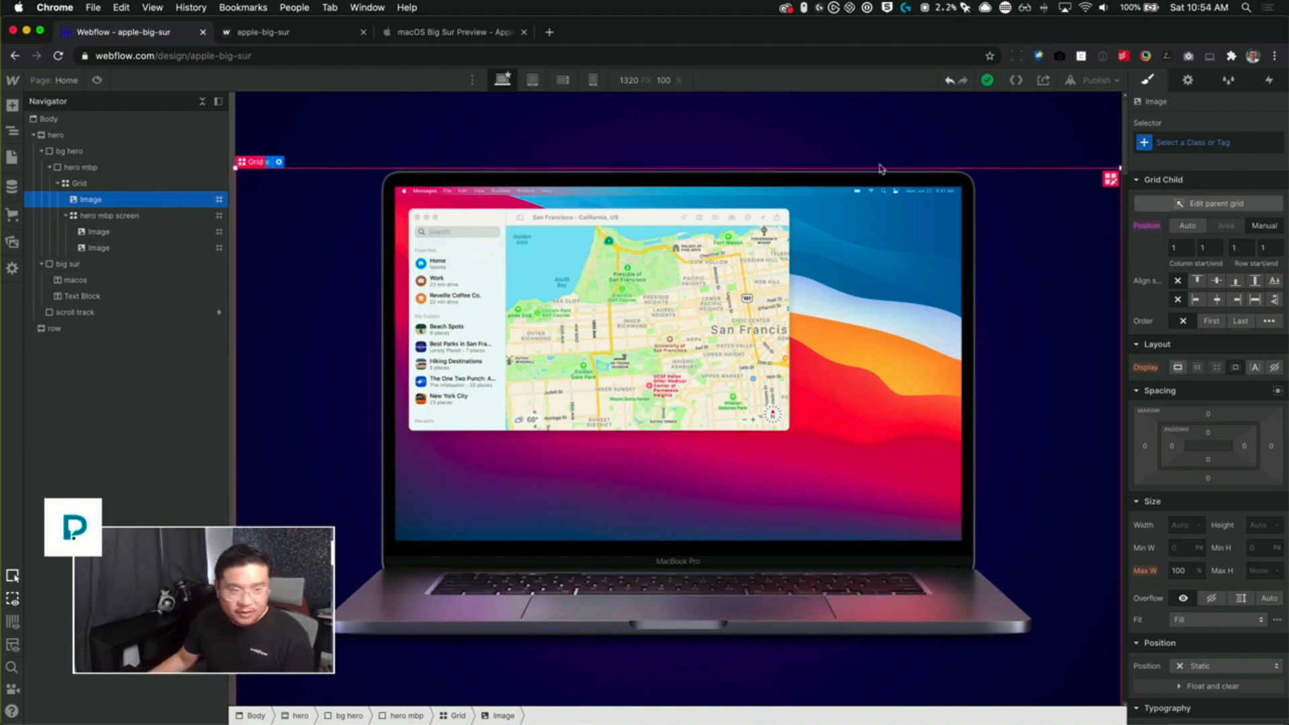
# - Open the scroll track's "hero mbp" scroll animation for editing
pyautogui.click(464, 287)
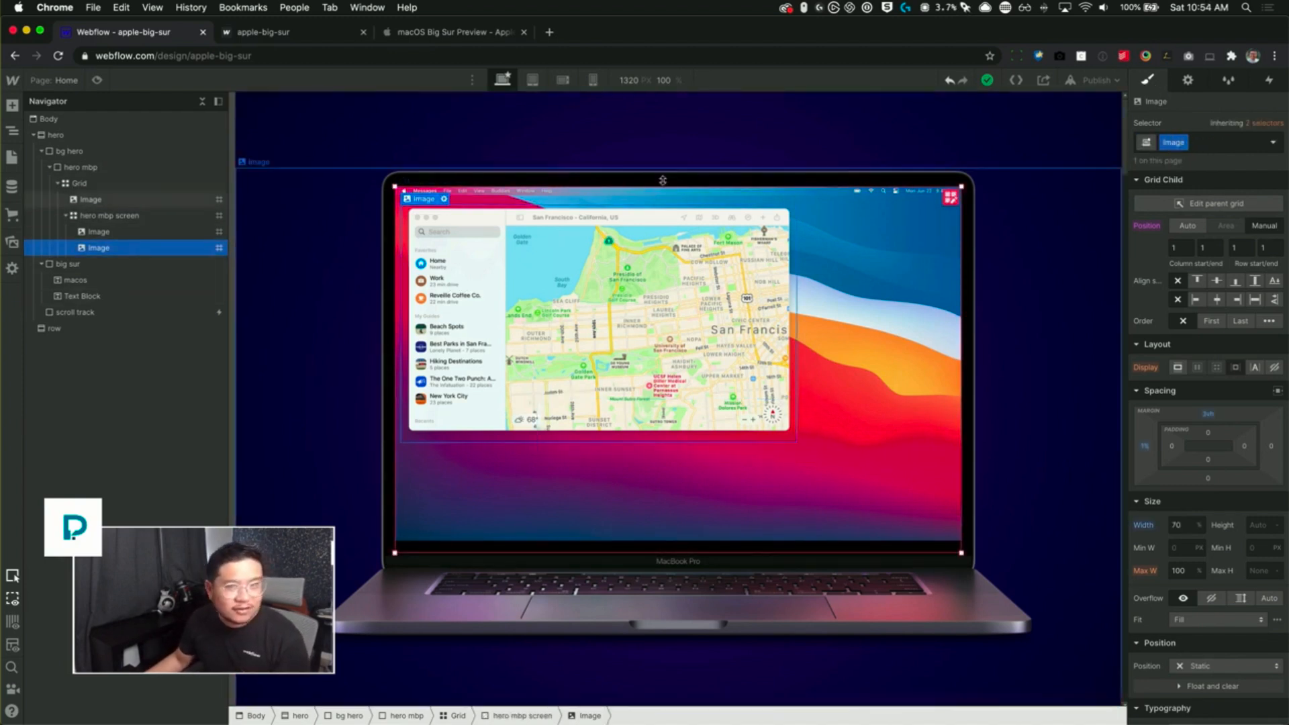
pyautogui.click(1270, 82)
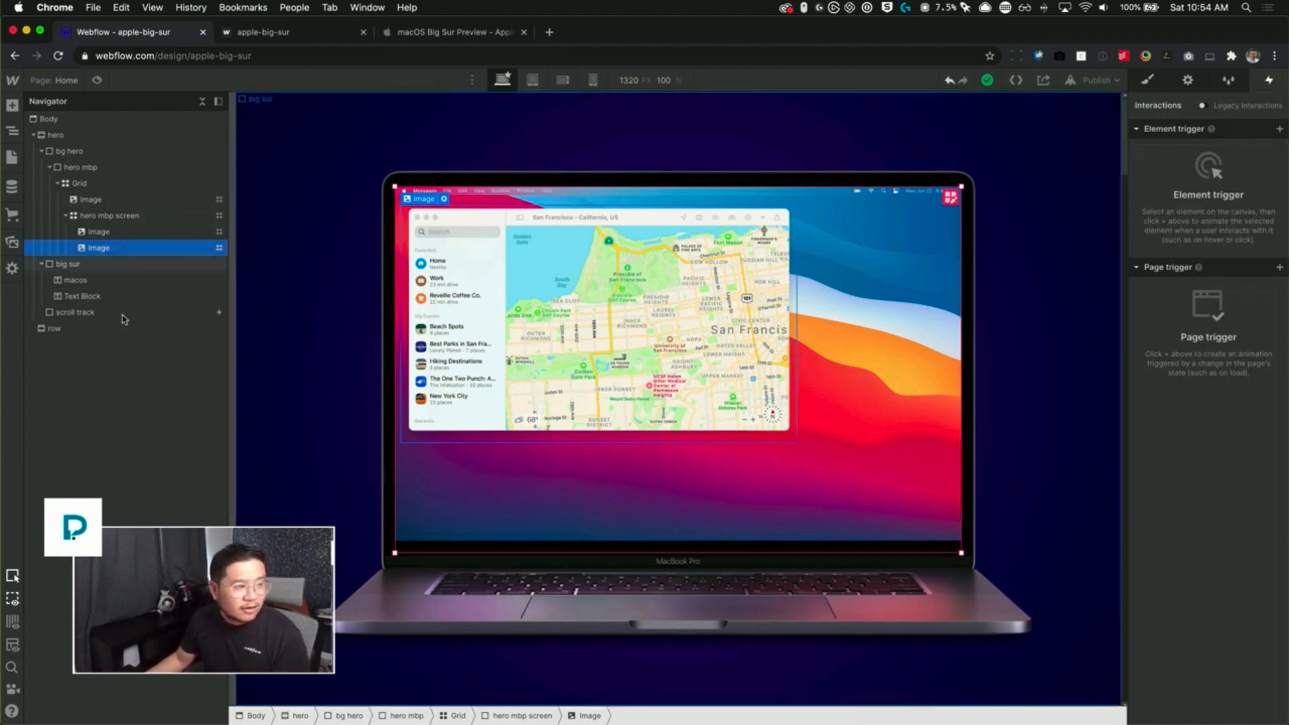
pyautogui.click(720, 307)
pyautogui.click(1201, 149)
pyautogui.click(1206, 293)
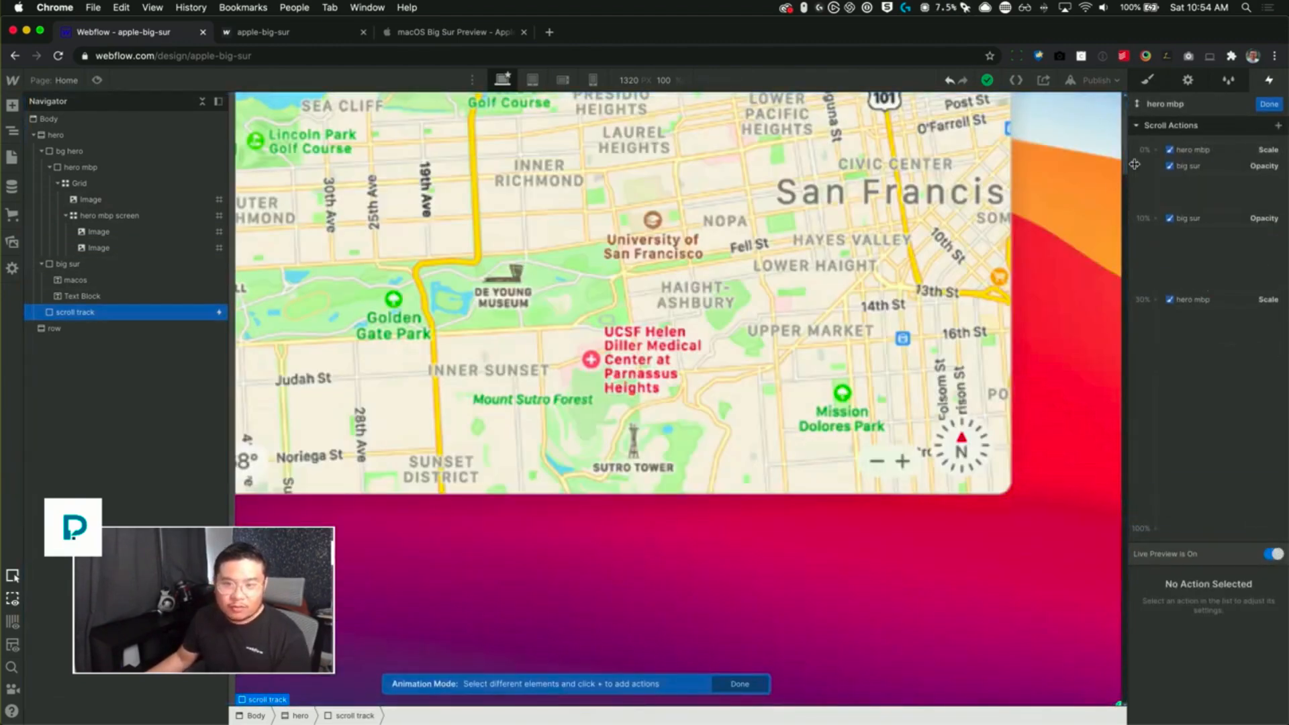
# - Select the Maps image and add a Move action for it at the 0% keyframe
pyautogui.moveTo(1126, 150); pyautogui.dragTo(1108, 273)
pyautogui.click(618, 298)
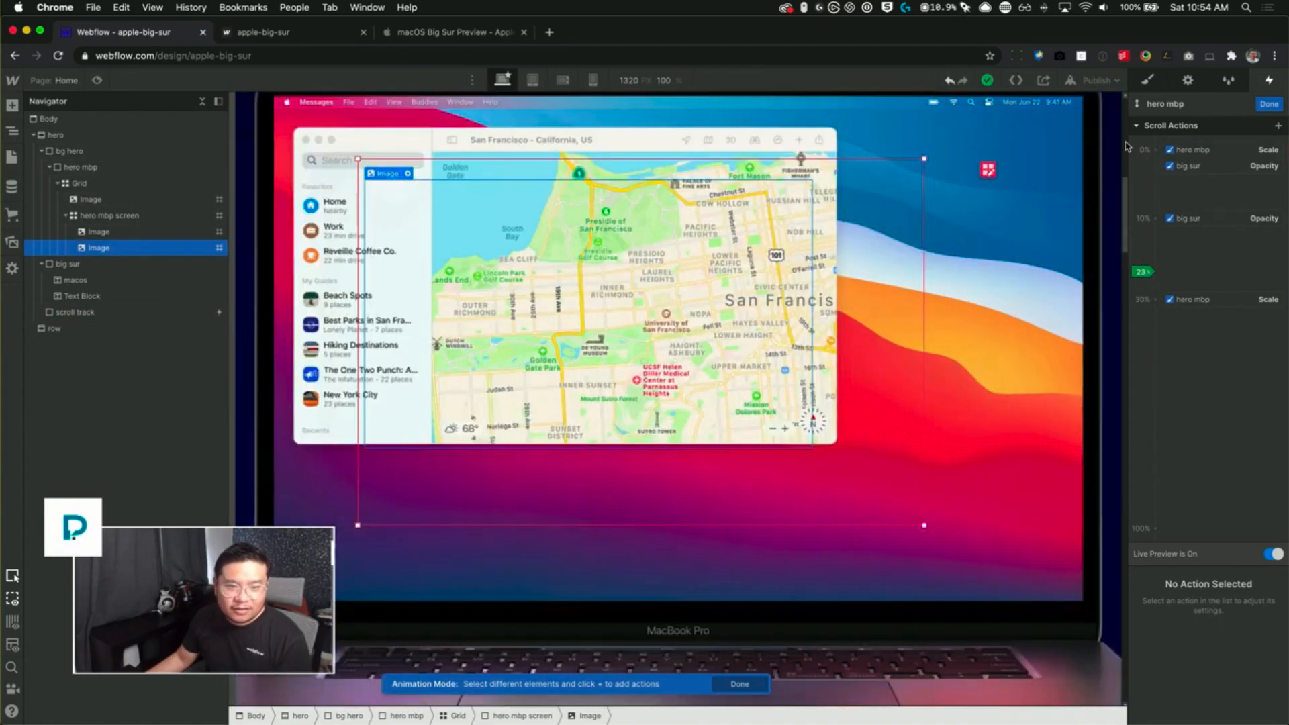
pyautogui.moveTo(1125, 245); pyautogui.dragTo(1133, 87)
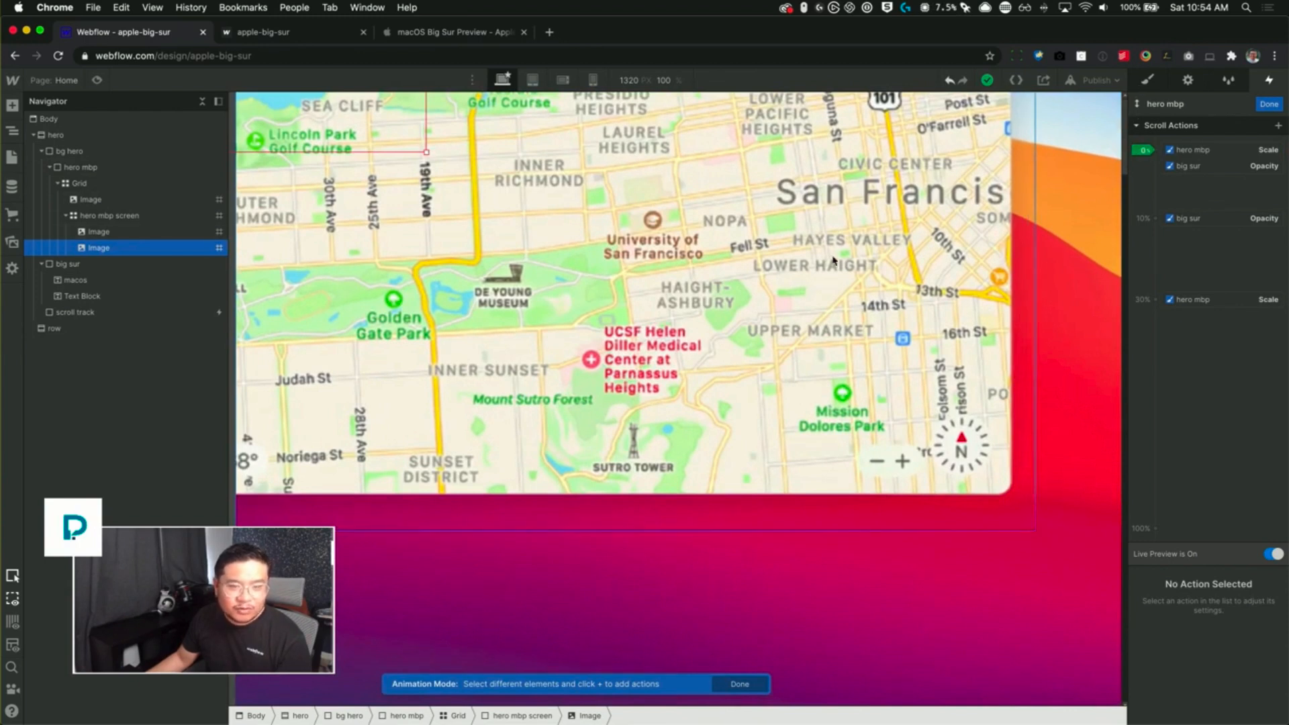
pyautogui.click(1160, 161)
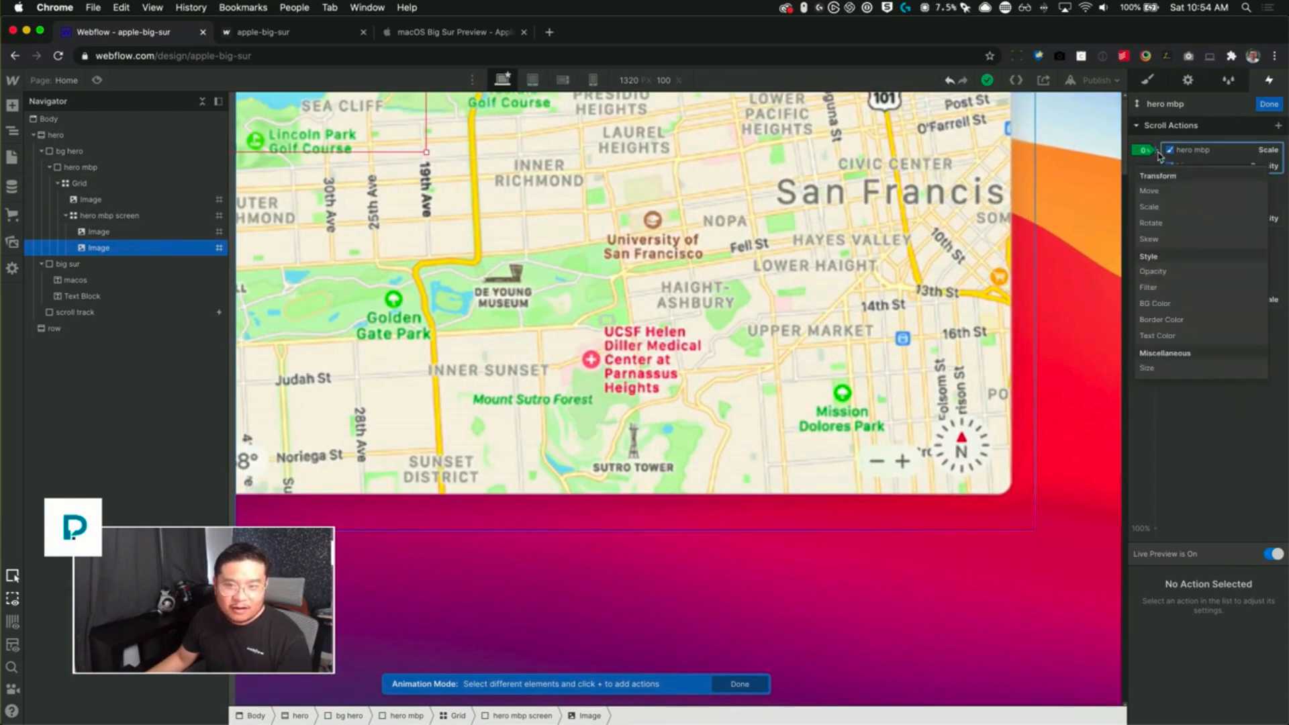
pyautogui.click(1184, 195)
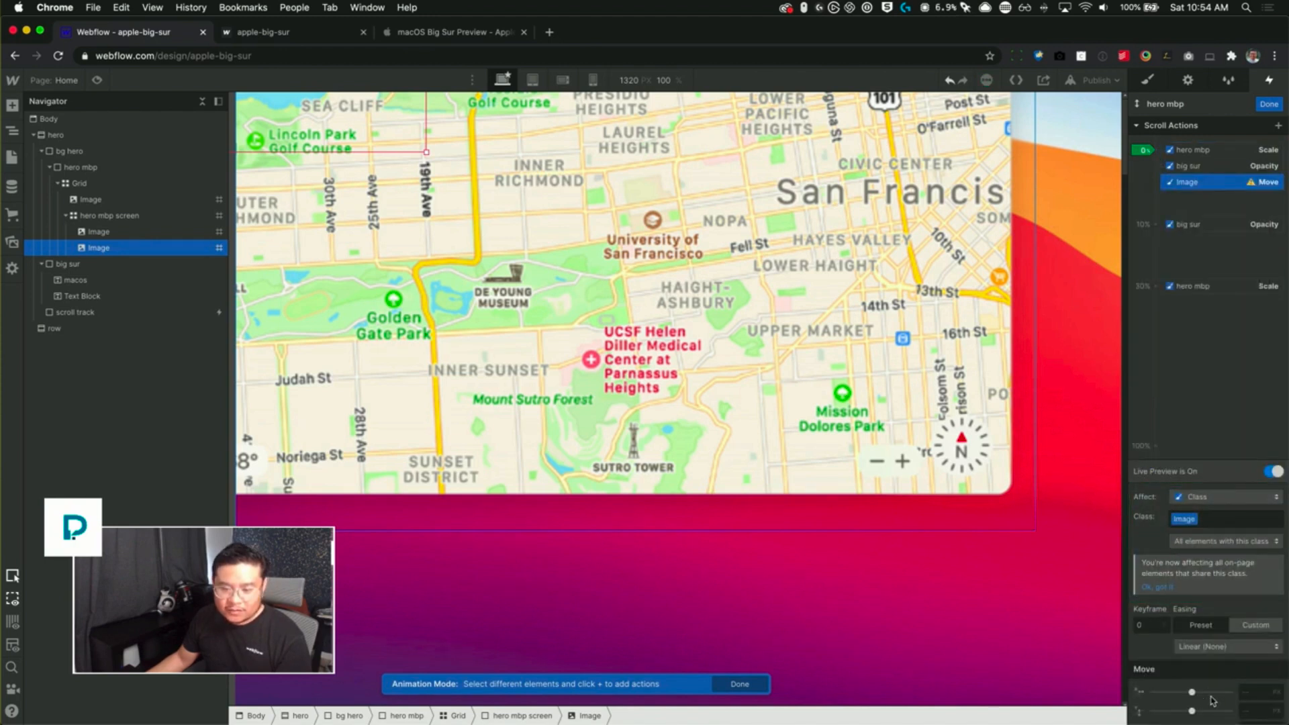
# - Set the Maps image's horizontal move at the 0% keyframe to -100%
pyautogui.scroll(-1, 1226, 688)
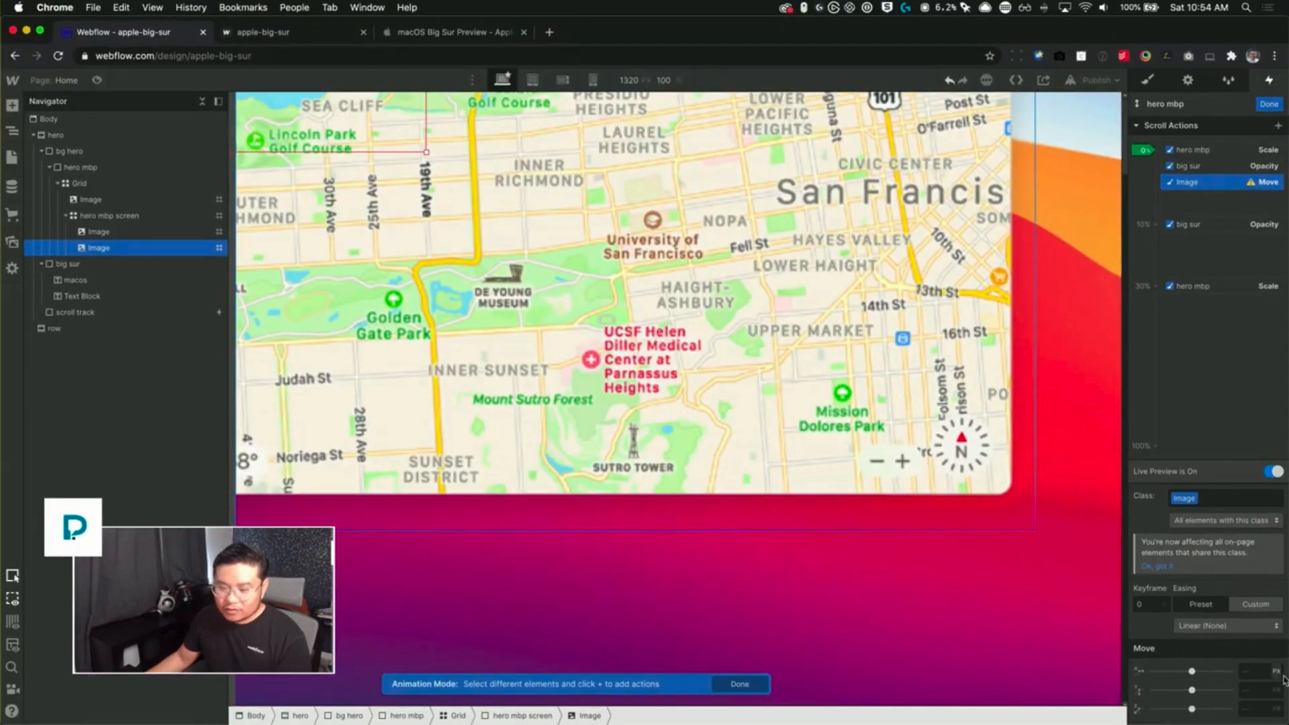
pyautogui.click(1275, 671)
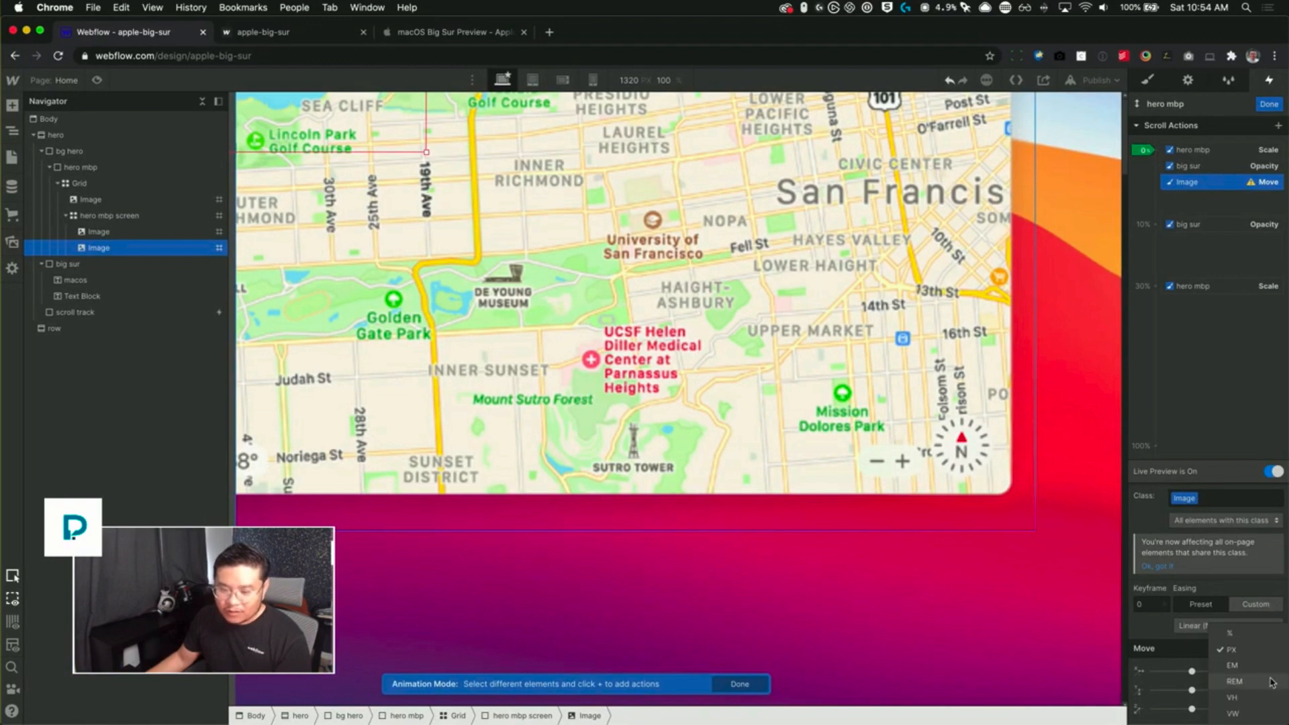
pyautogui.click(1230, 633)
pyautogui.moveTo(1191, 671); pyautogui.dragTo(1160, 672)
pyautogui.click(1250, 672)
pyautogui.write('-100')
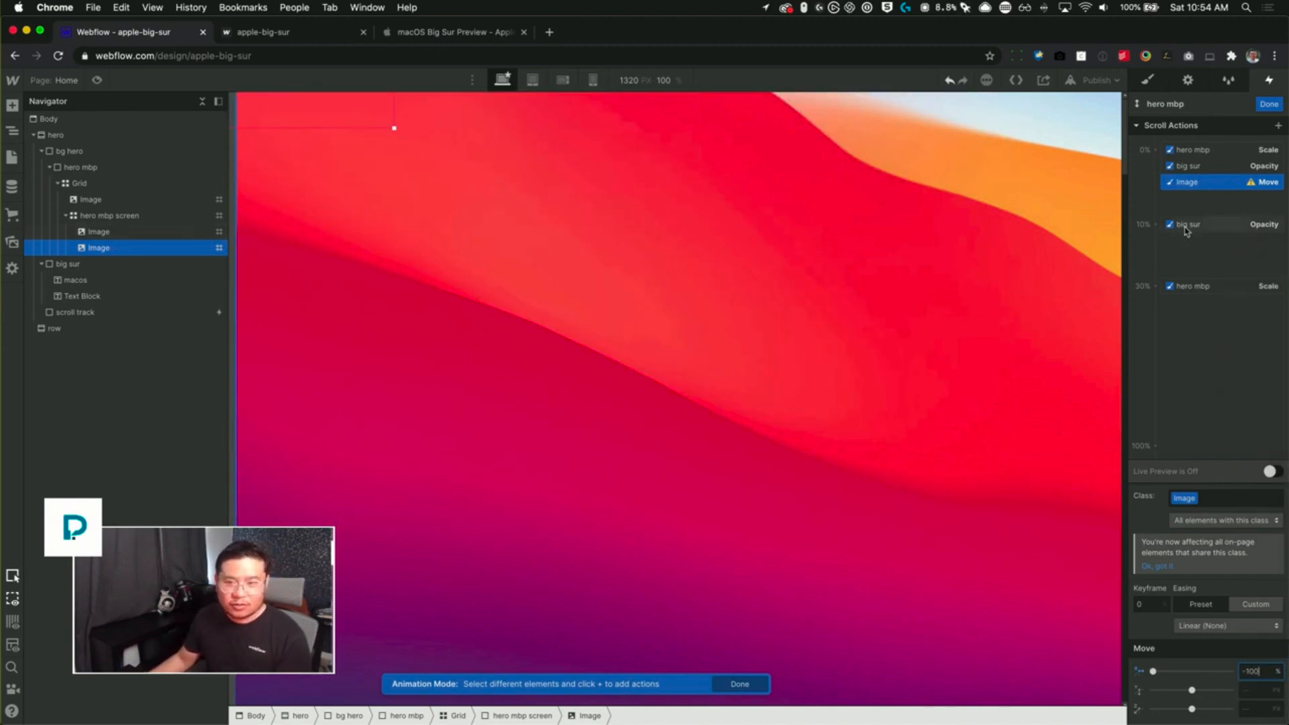
# - Add a Move action for the Maps image at the 30% keyframe with a 0% horizontal move, and preview the scroll live
pyautogui.click(1156, 294)
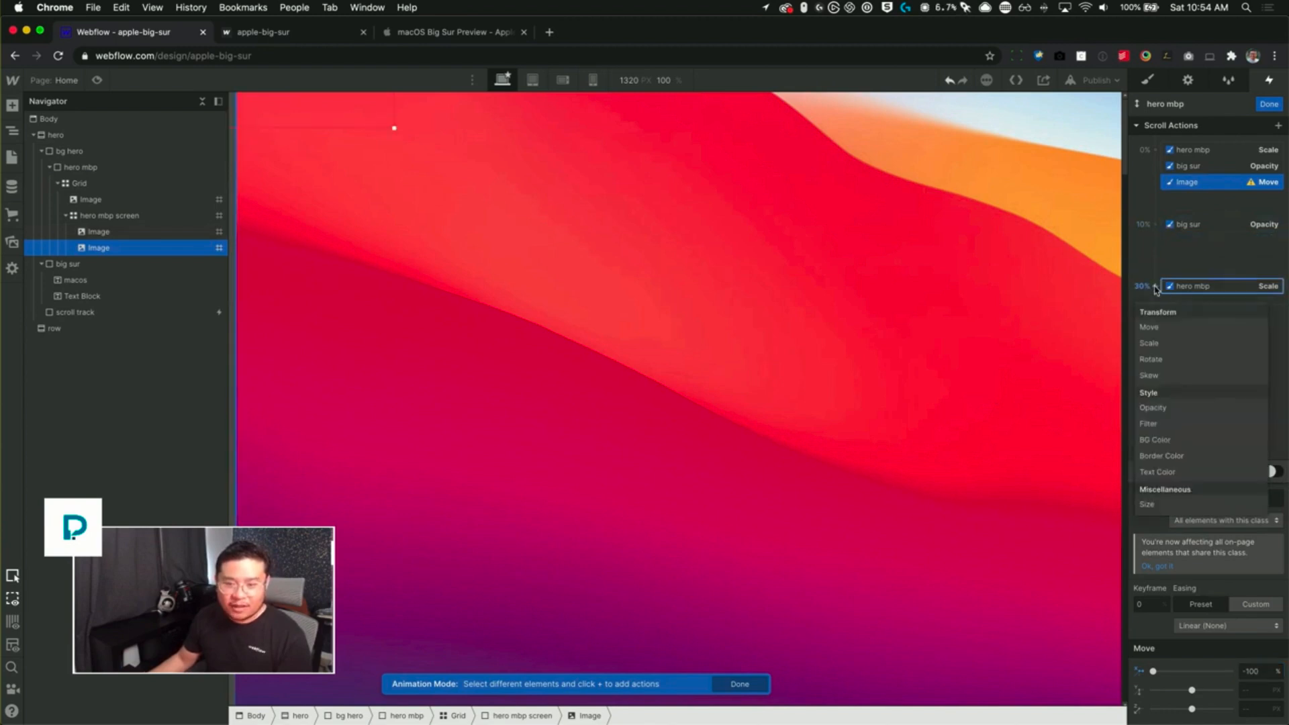
pyautogui.click(1151, 327)
pyautogui.click(1253, 670)
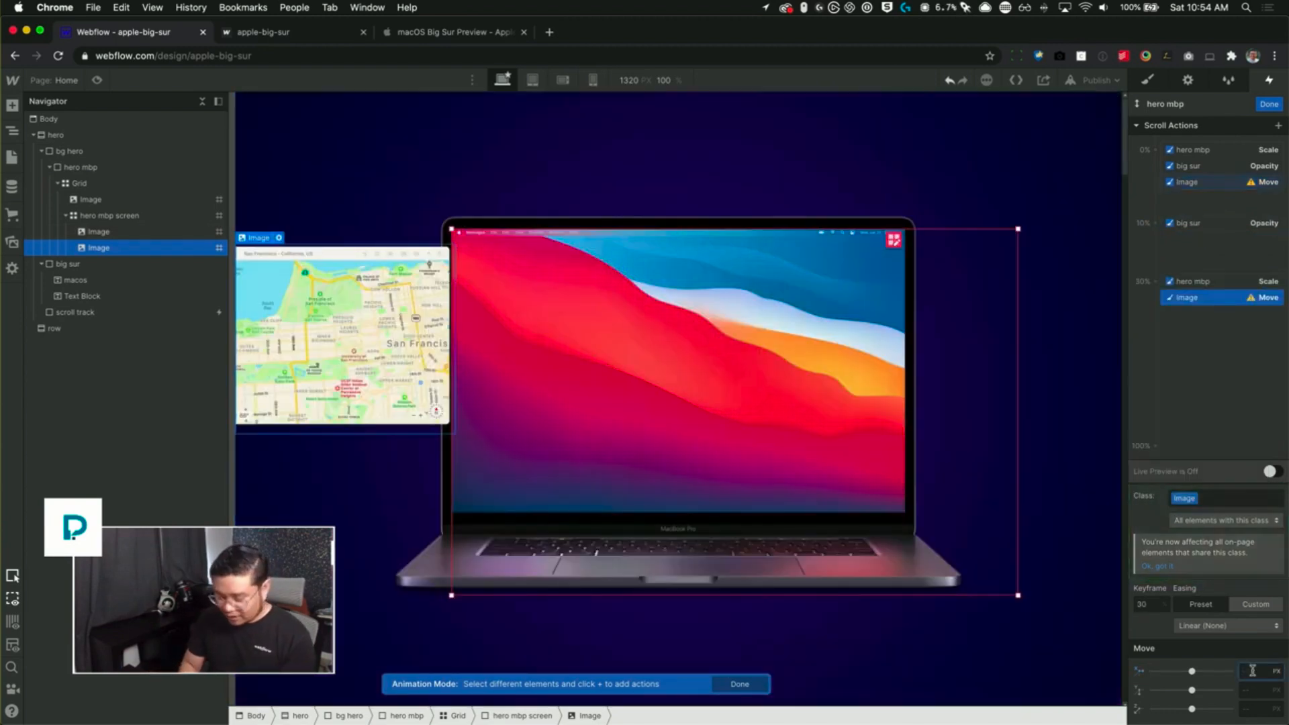
pyautogui.write('0%')
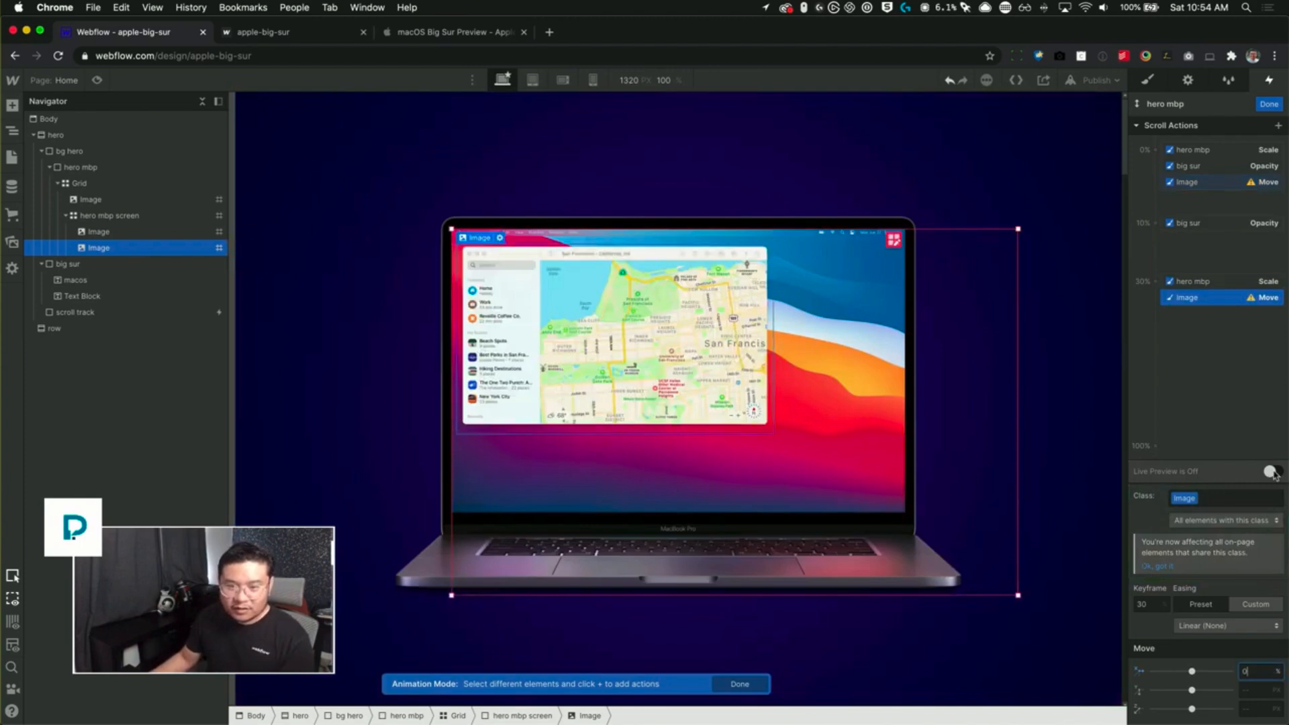
pyautogui.click(1271, 472)
pyautogui.moveTo(1123, 172); pyautogui.dragTo(1132, 301)
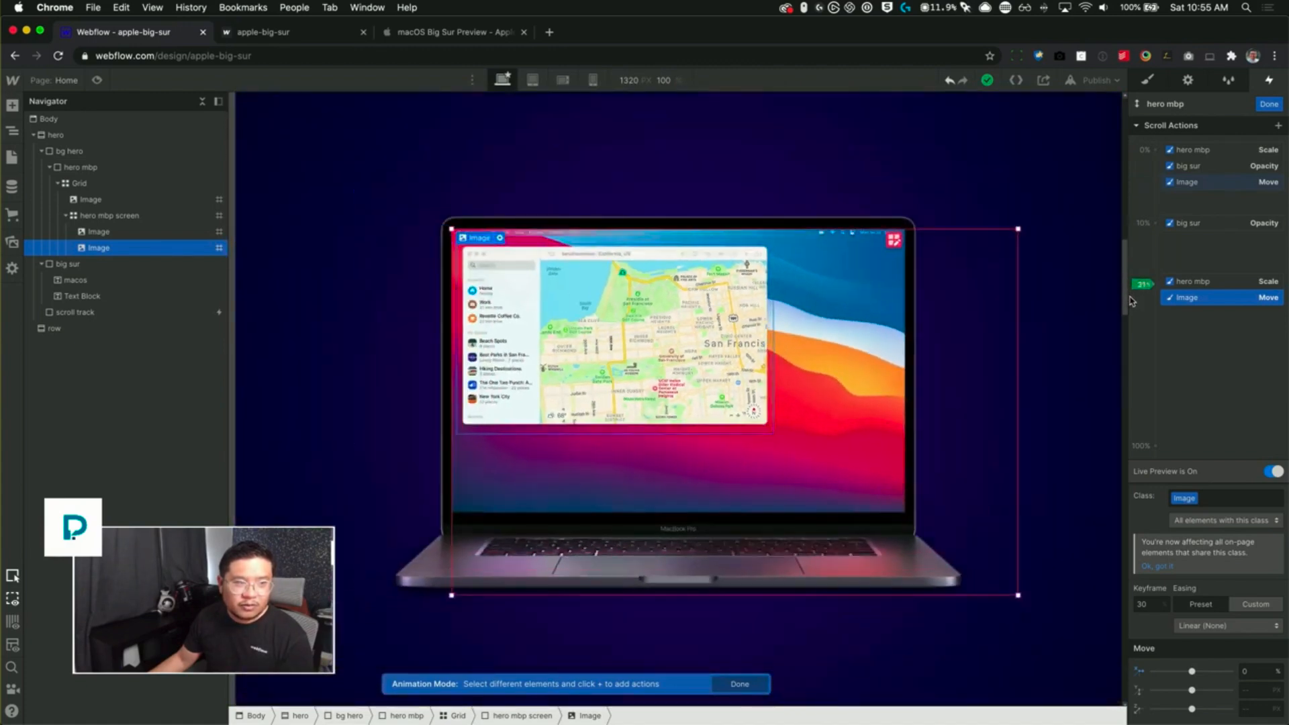
# - Switch to Apple's macOS Big Sur preview page and examine how the app windows slide in during the hero scroll
pyautogui.click(463, 33)
pyautogui.scroll(10, 478, 190)
pyautogui.scroll(-5, 510, 308)
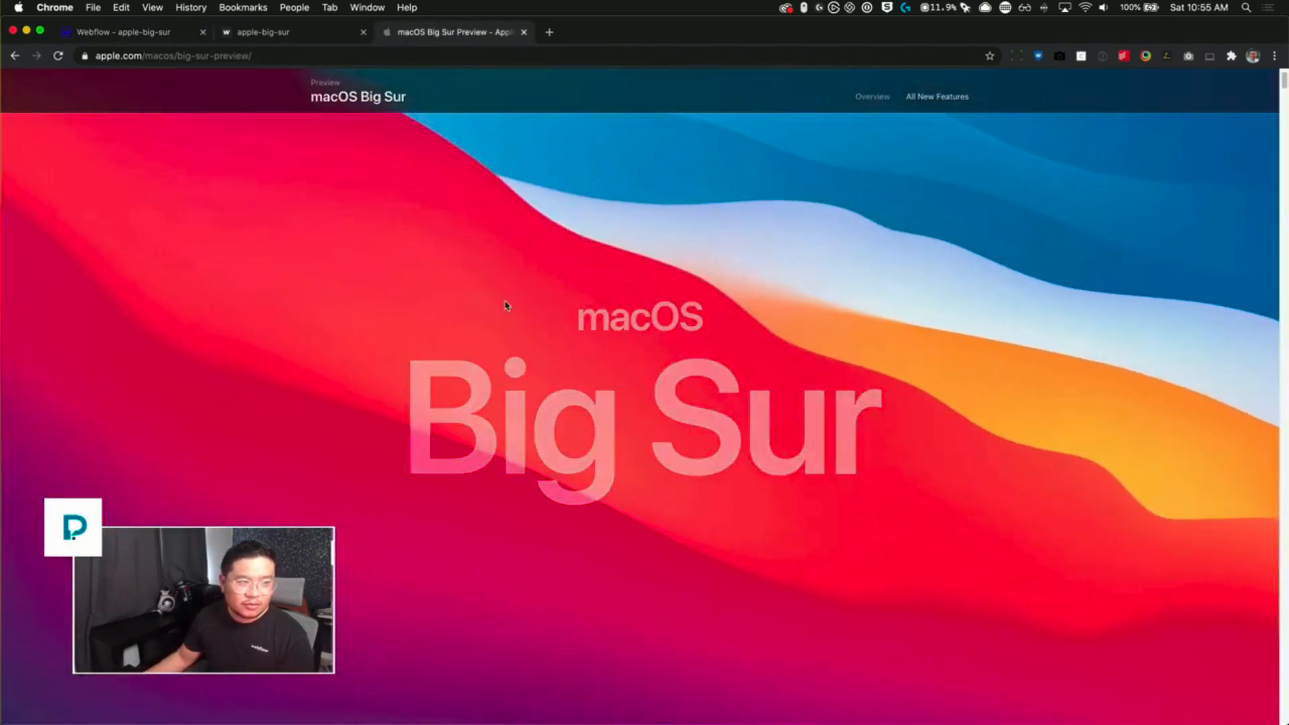
pyautogui.scroll(-5, 493, 282)
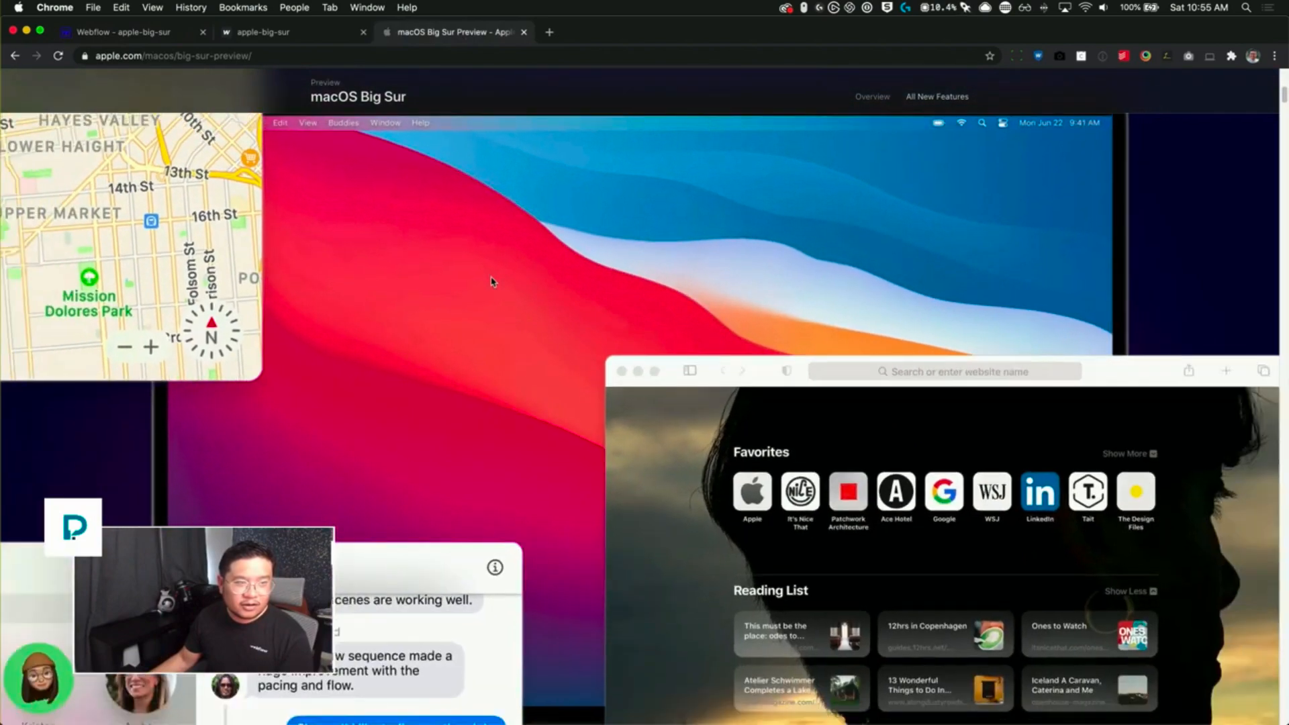
pyautogui.scroll(5, 494, 282)
pyautogui.scroll(3, 493, 282)
pyautogui.scroll(-5, 493, 282)
pyautogui.scroll(-6, 493, 282)
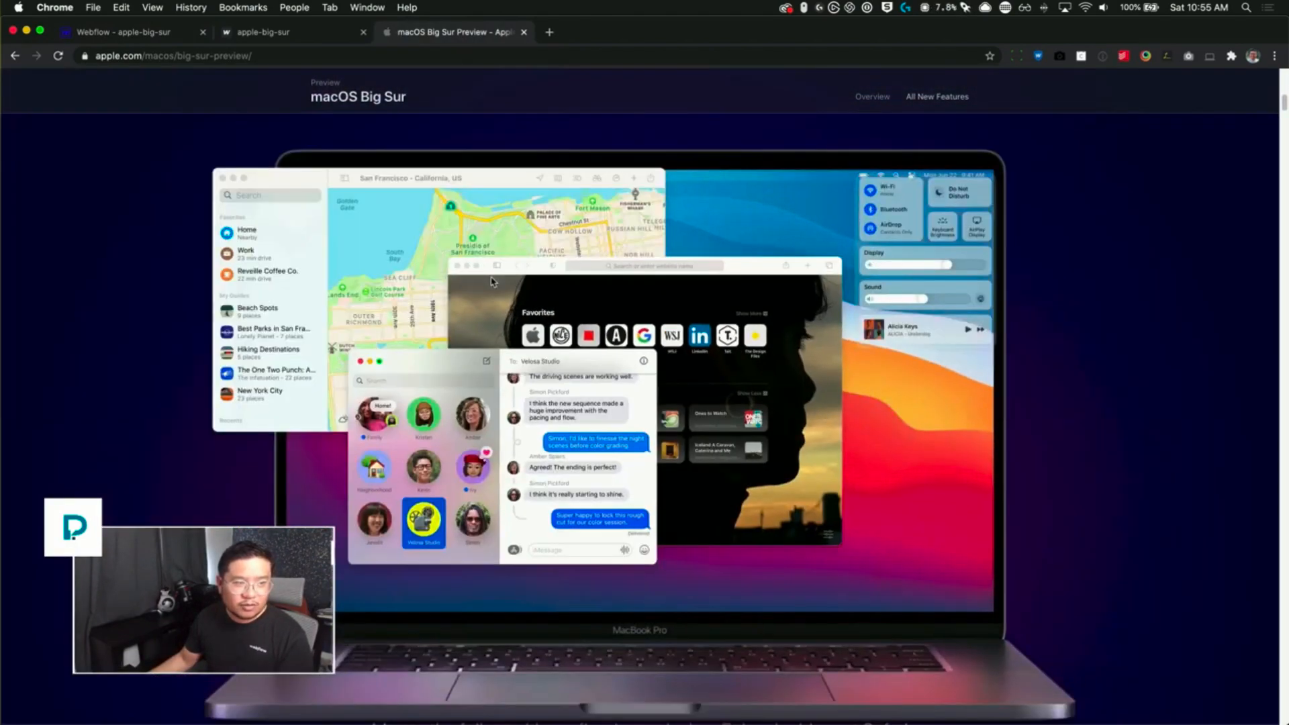
pyautogui.scroll(3, 493, 282)
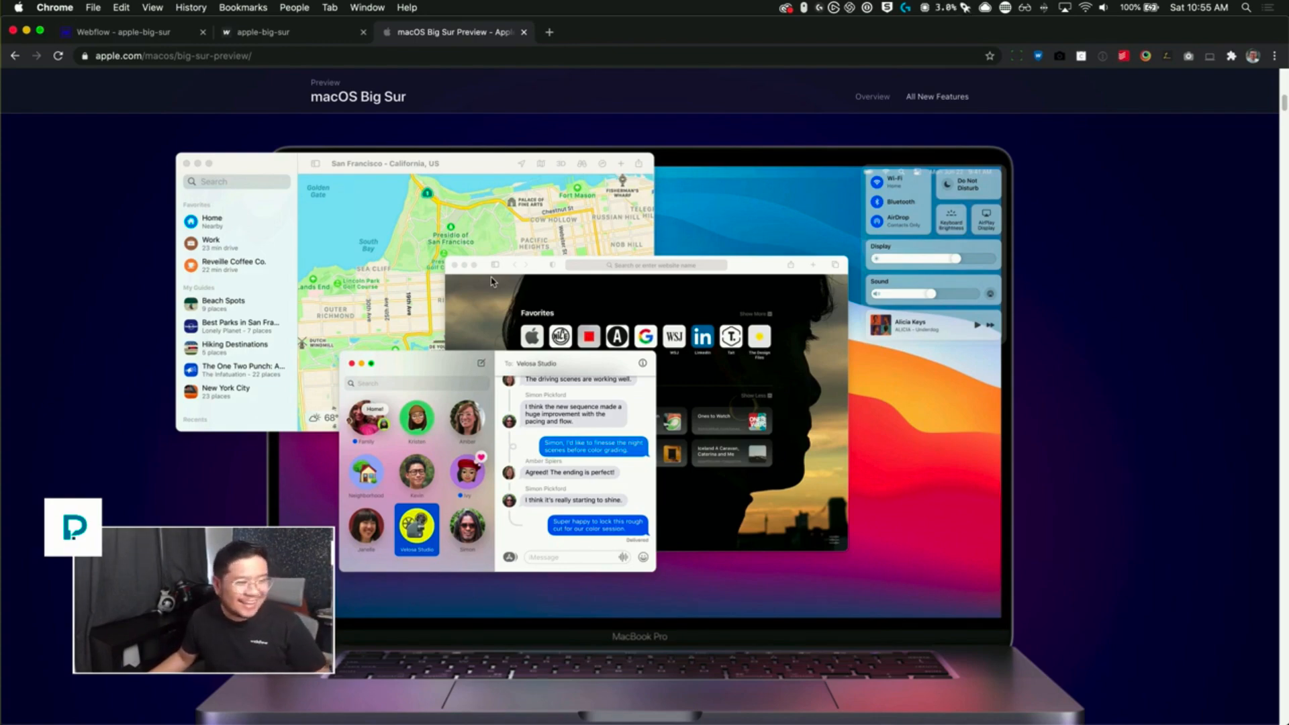
pyautogui.scroll(-5, 493, 282)
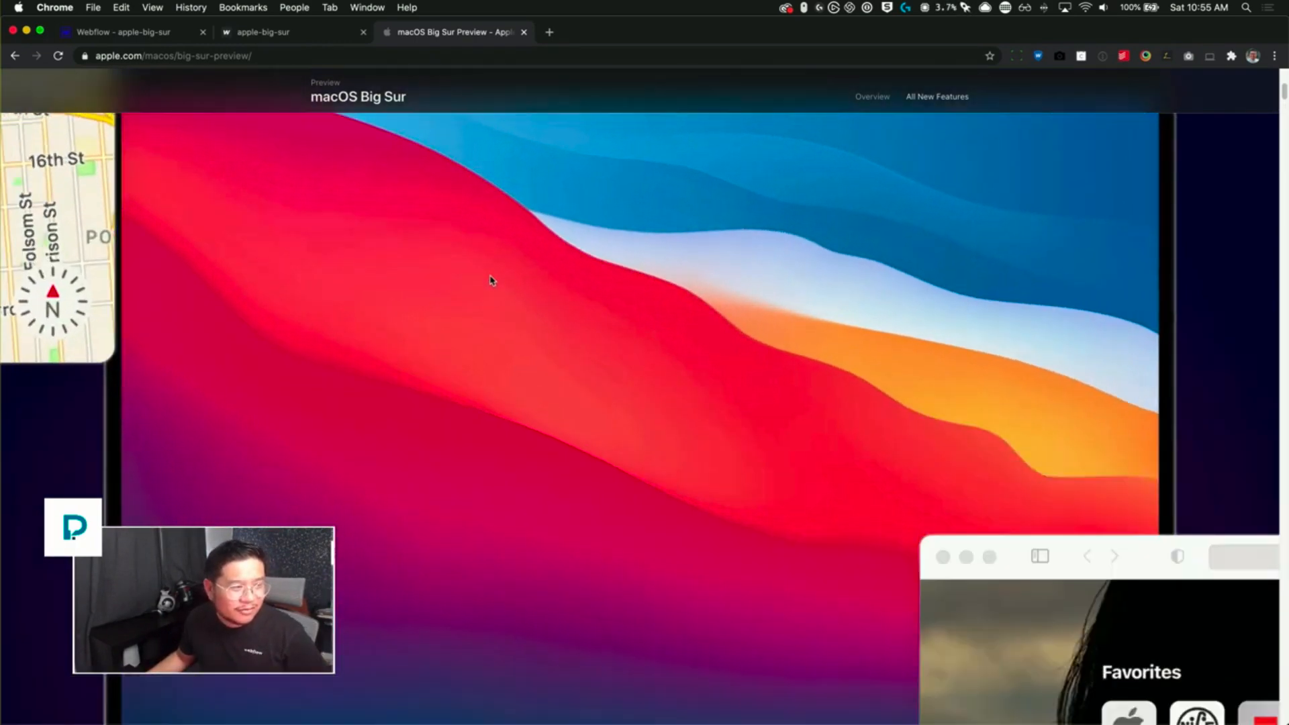
pyautogui.scroll(5, 491, 281)
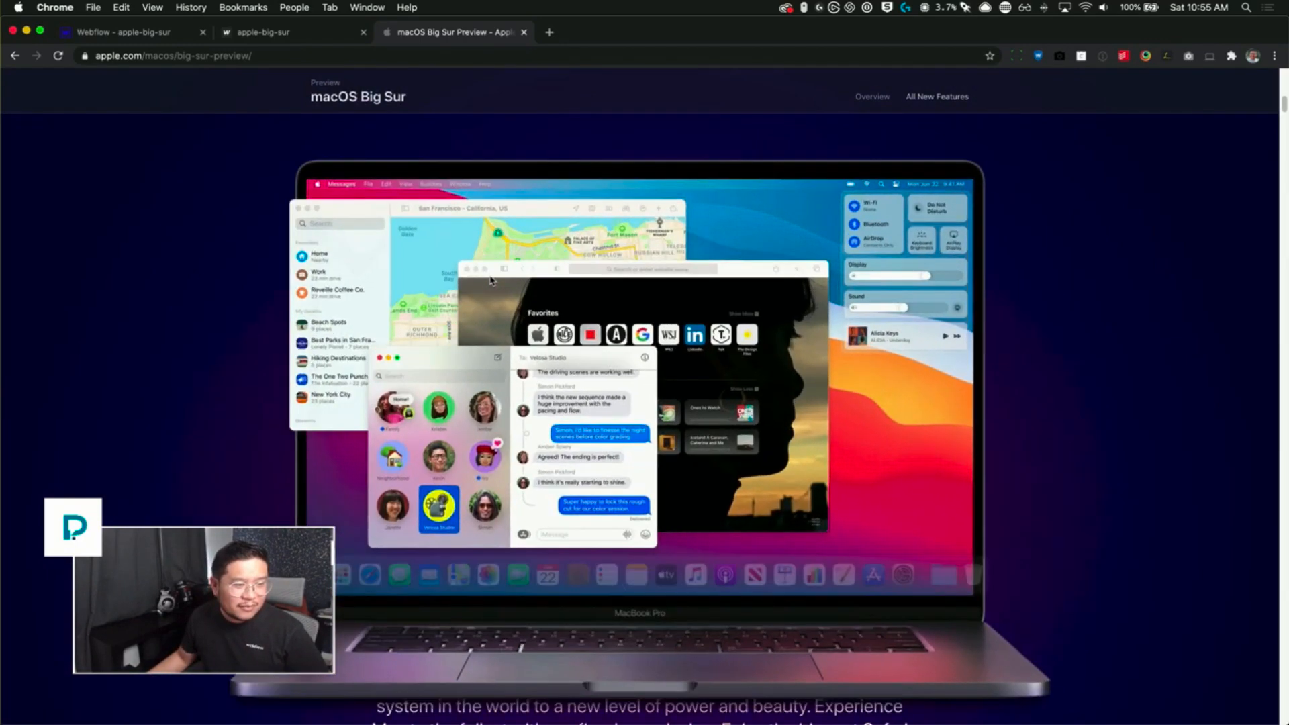
pyautogui.scroll(-5, 490, 280)
# - Return to the Webflow project and check the Maps image's slide-in across the live scroll preview
pyautogui.click(165, 38)
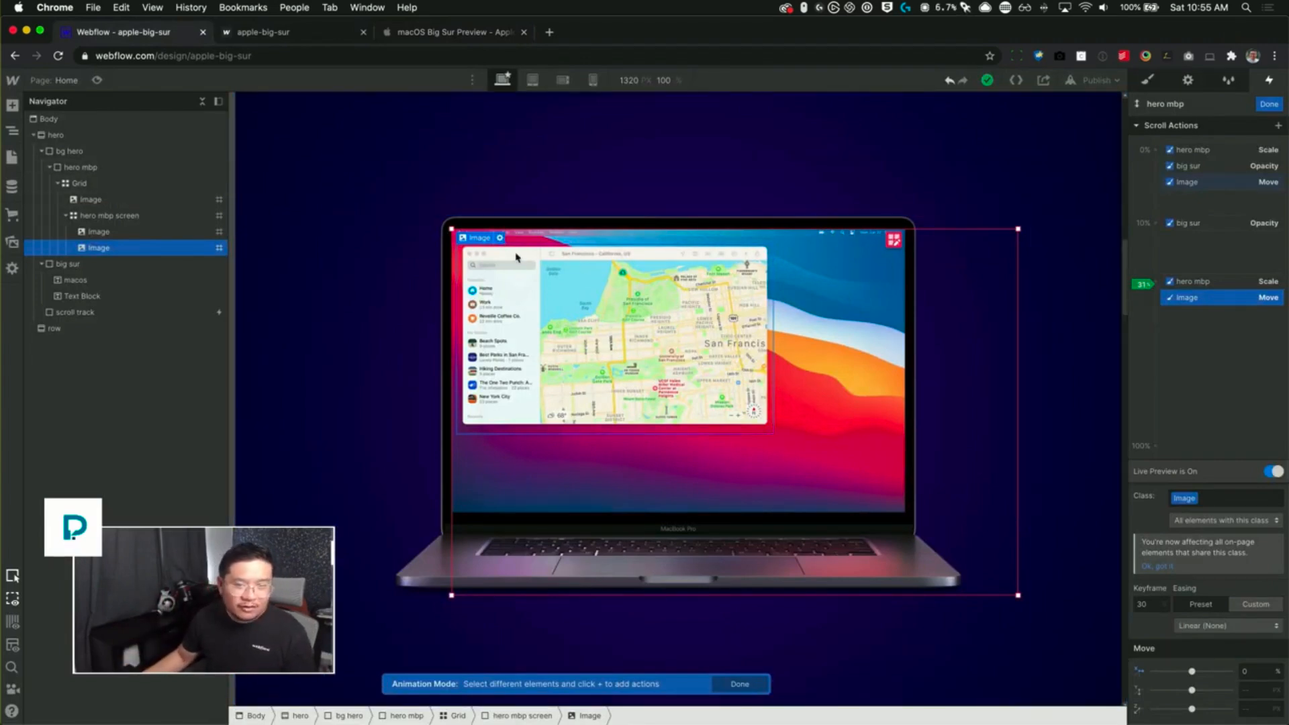
pyautogui.scroll(5, 744, 365)
pyautogui.scroll(-5, 743, 365)
pyautogui.scroll(-1, 744, 364)
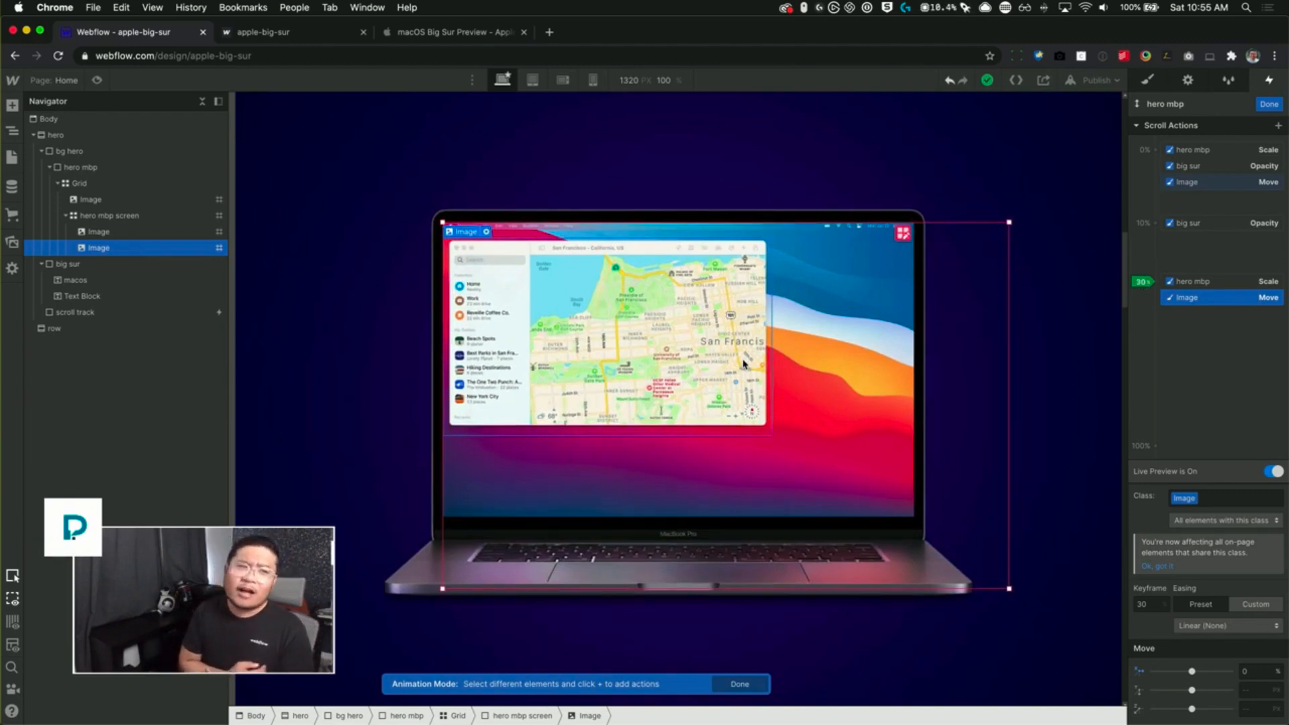
# - Compare with Apple's page again, examining the Maps window's appearance and motion while it moves onto the laptop
pyautogui.click(462, 36)
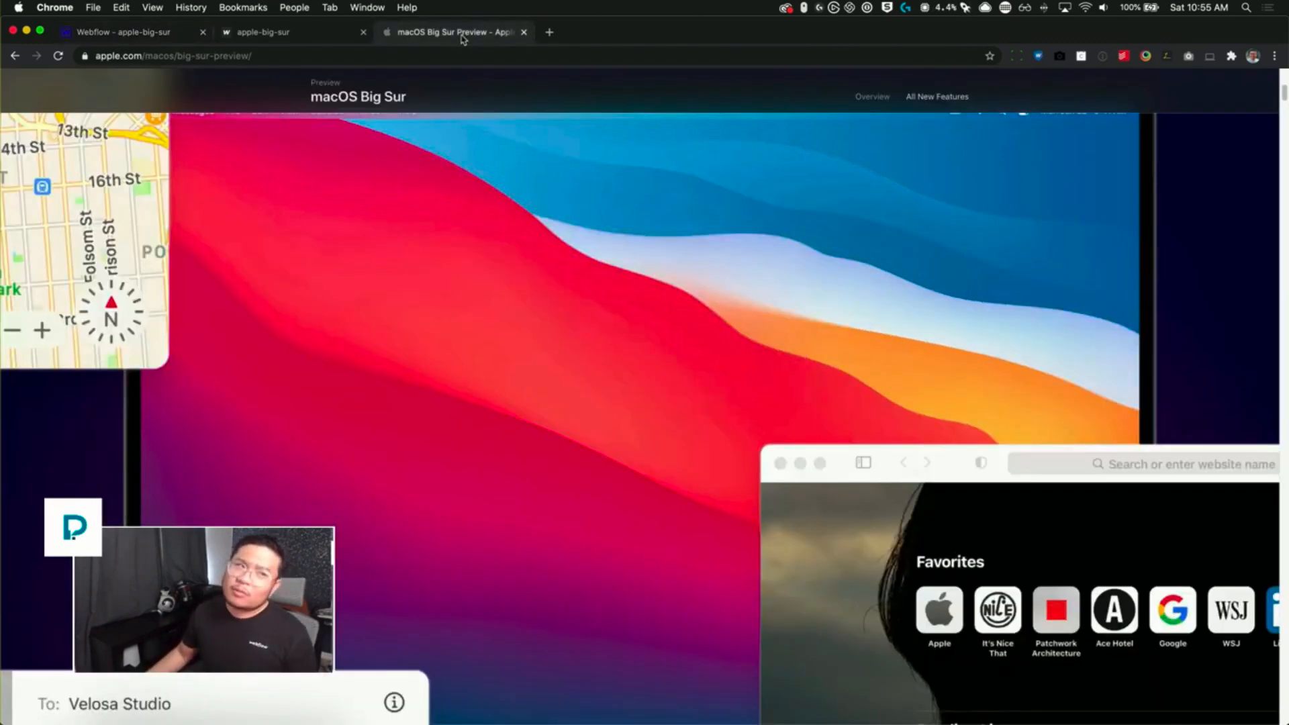
pyautogui.scroll(3, 474, 201)
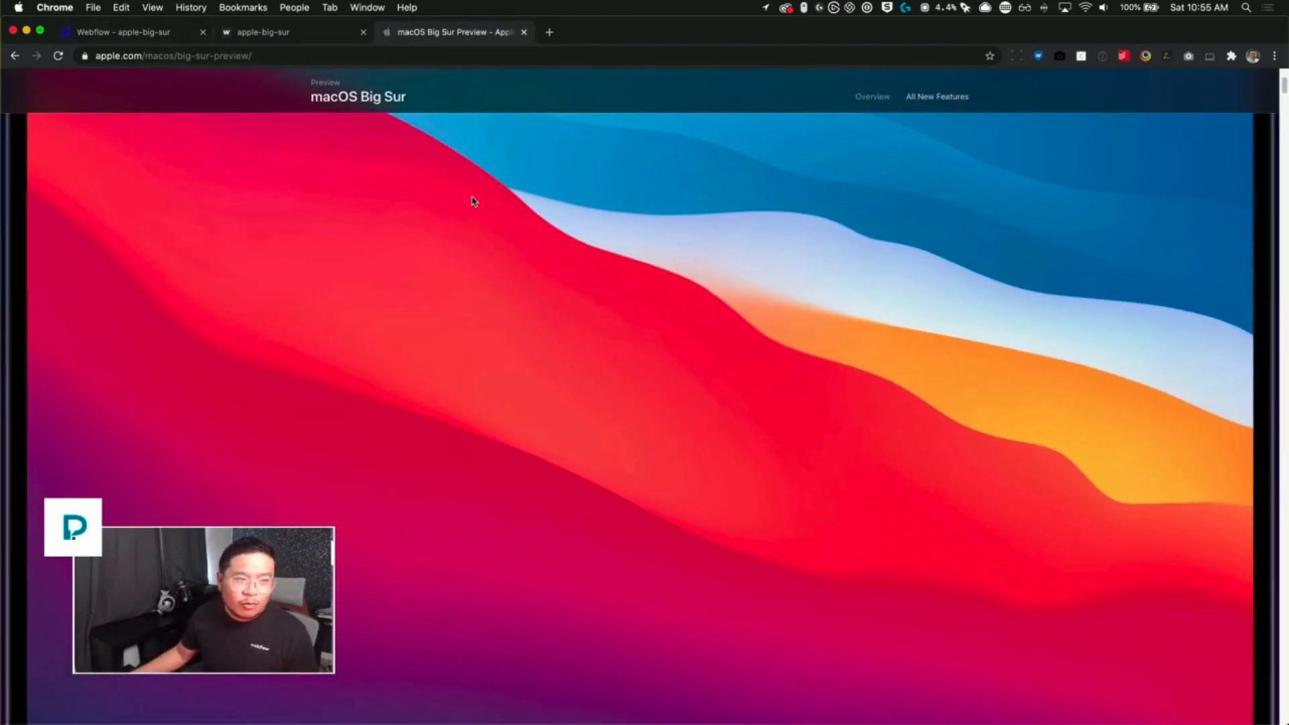
pyautogui.scroll(-5, 474, 201)
pyautogui.scroll(-5, 474, 201)
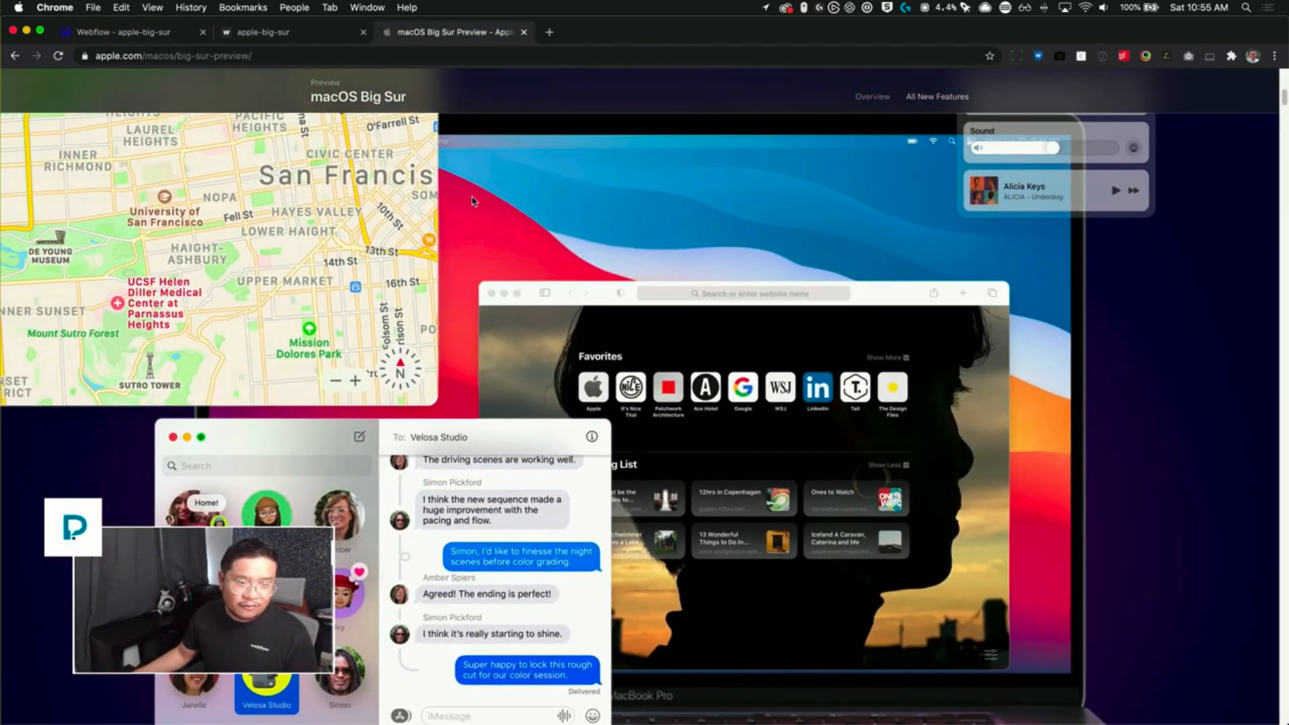
pyautogui.scroll(1, 474, 201)
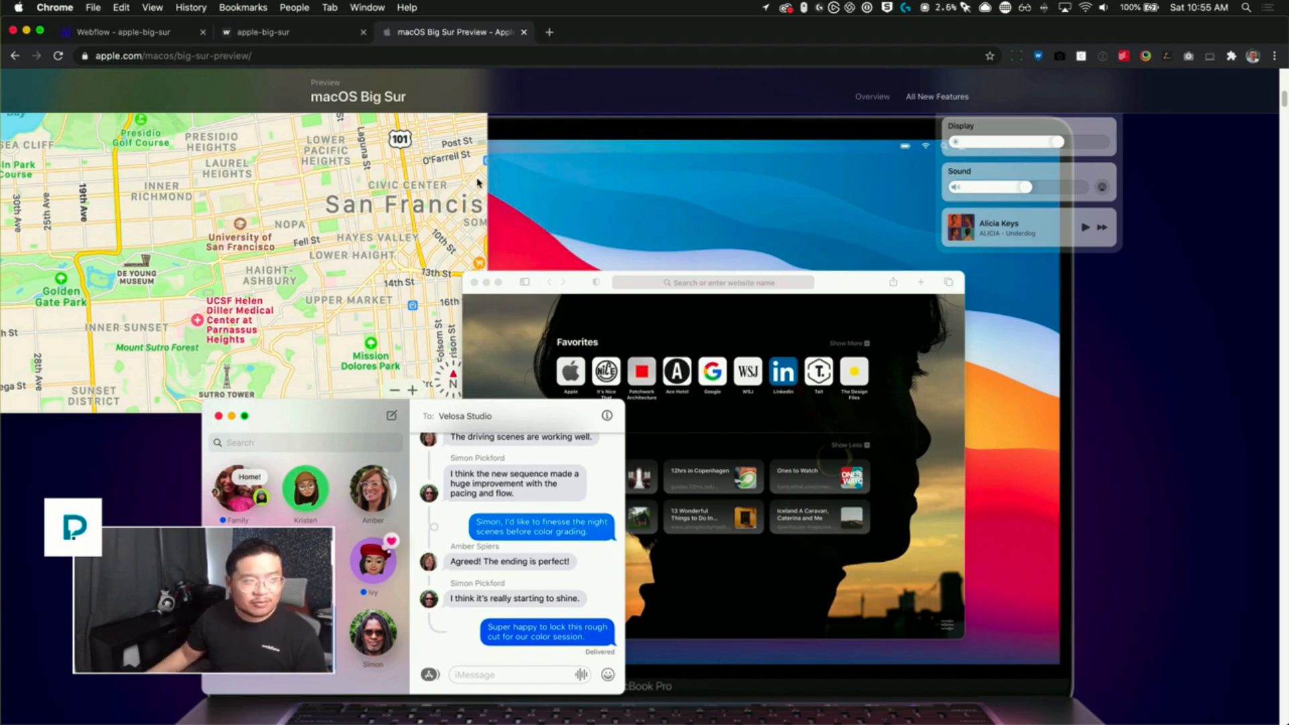
# - Return to Webflow and add a Filter action for the Maps image at the 0% keyframe with a 10 px blur
pyautogui.click(141, 33)
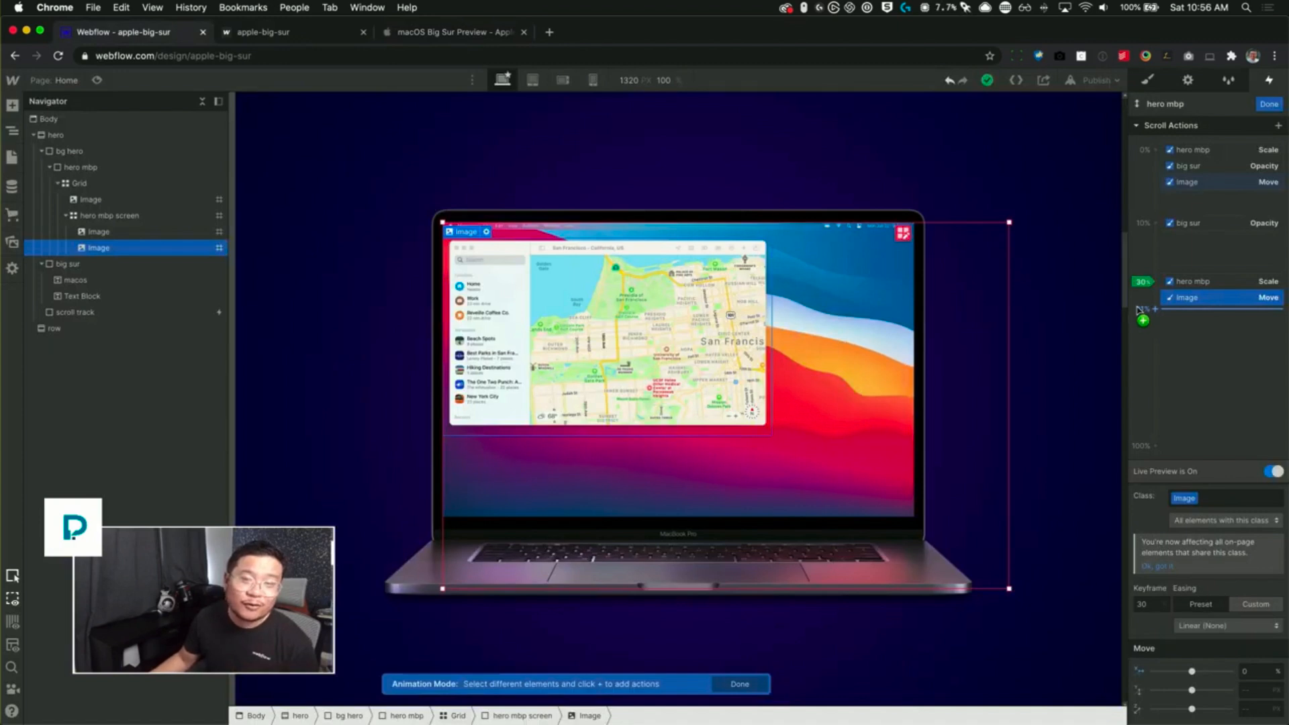
pyautogui.click(1180, 185)
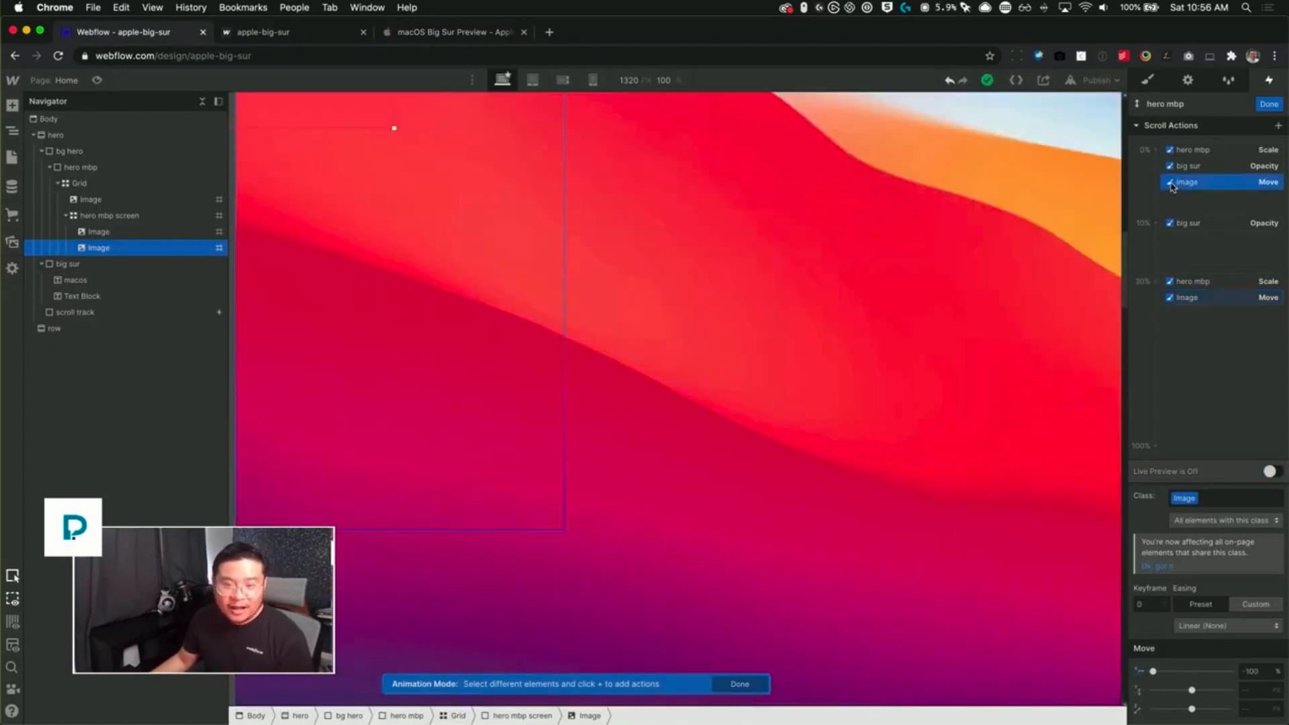
pyautogui.click(1155, 151)
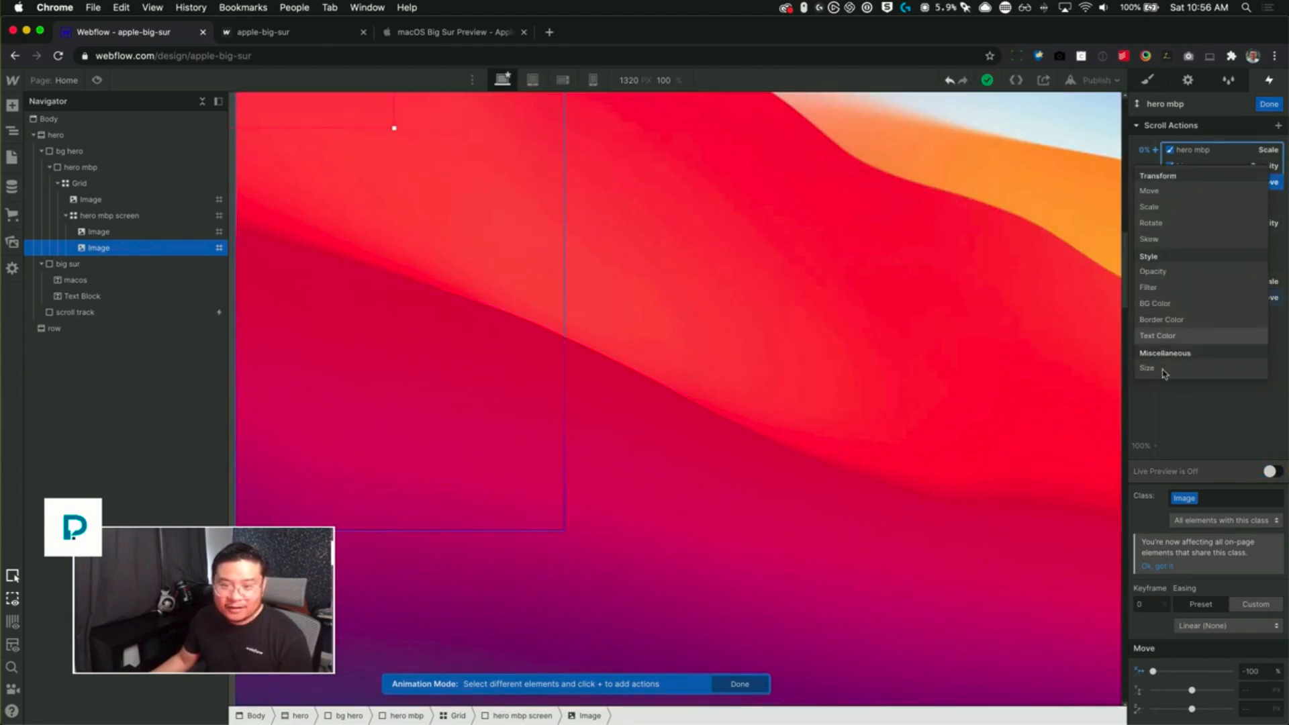
pyautogui.click(1149, 287)
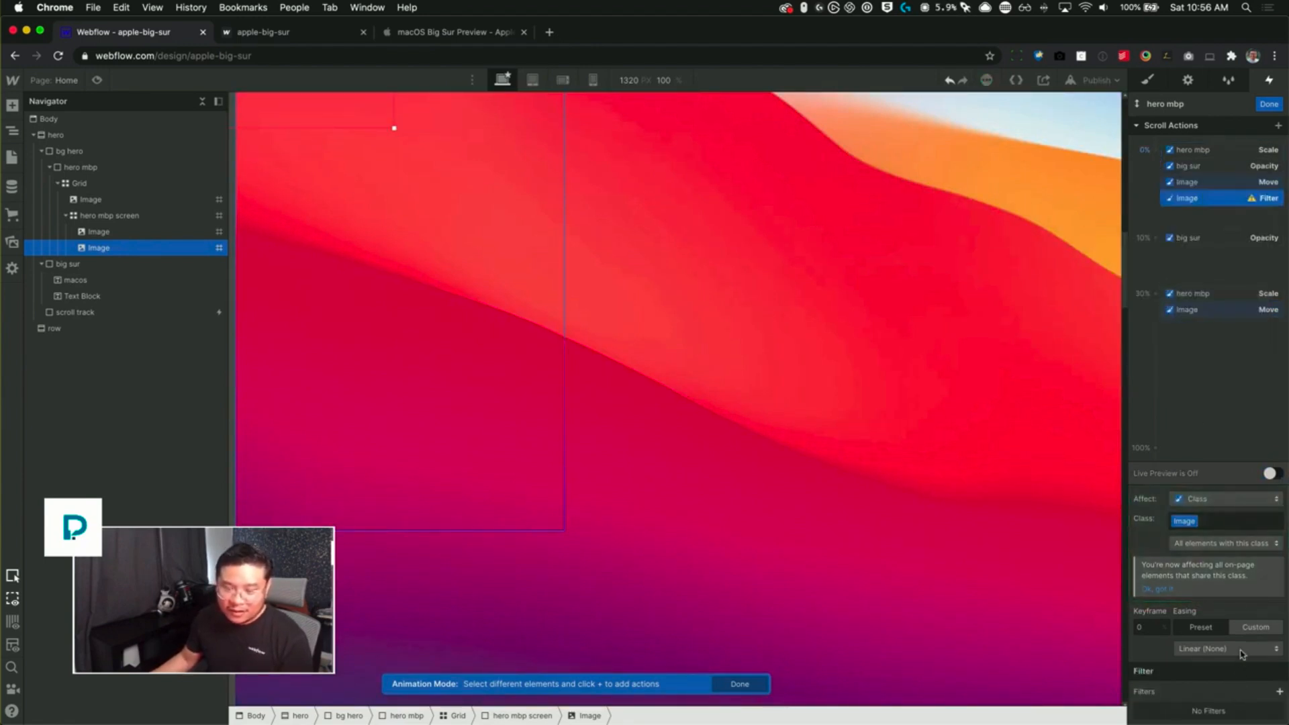
pyautogui.click(1280, 692)
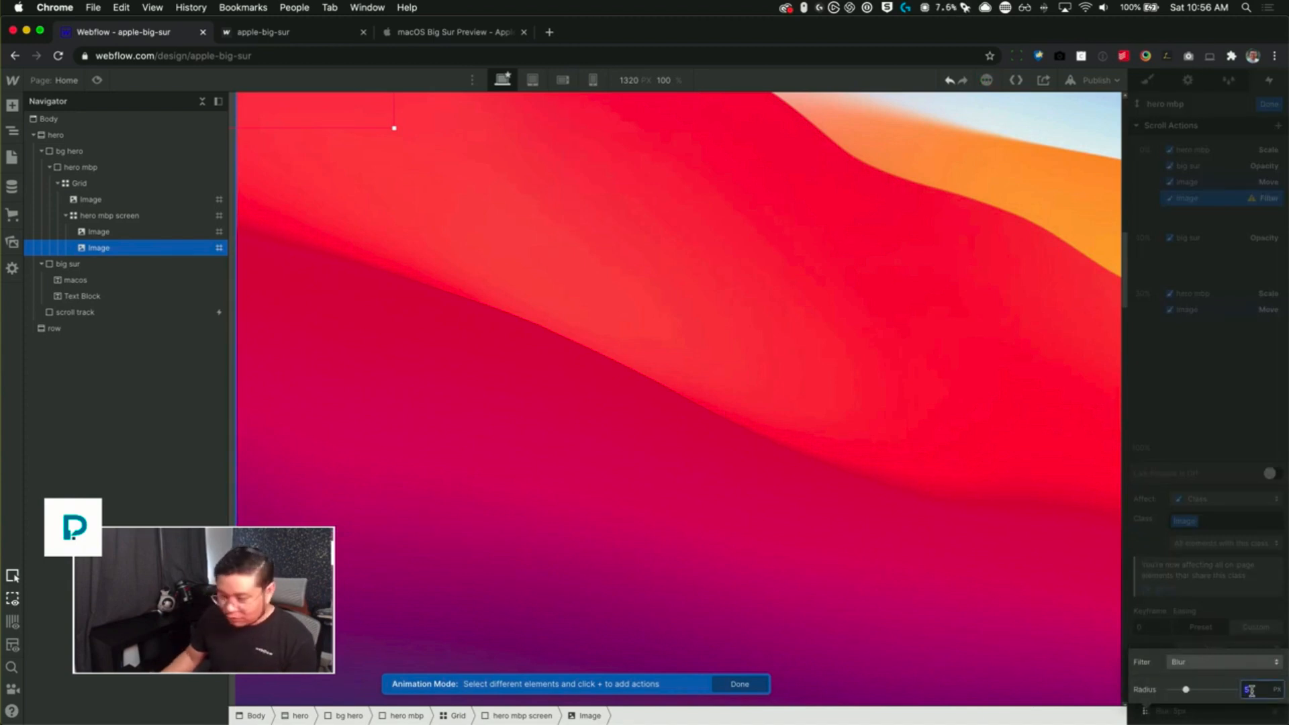
pyautogui.press('Return')
pyautogui.click(1193, 417)
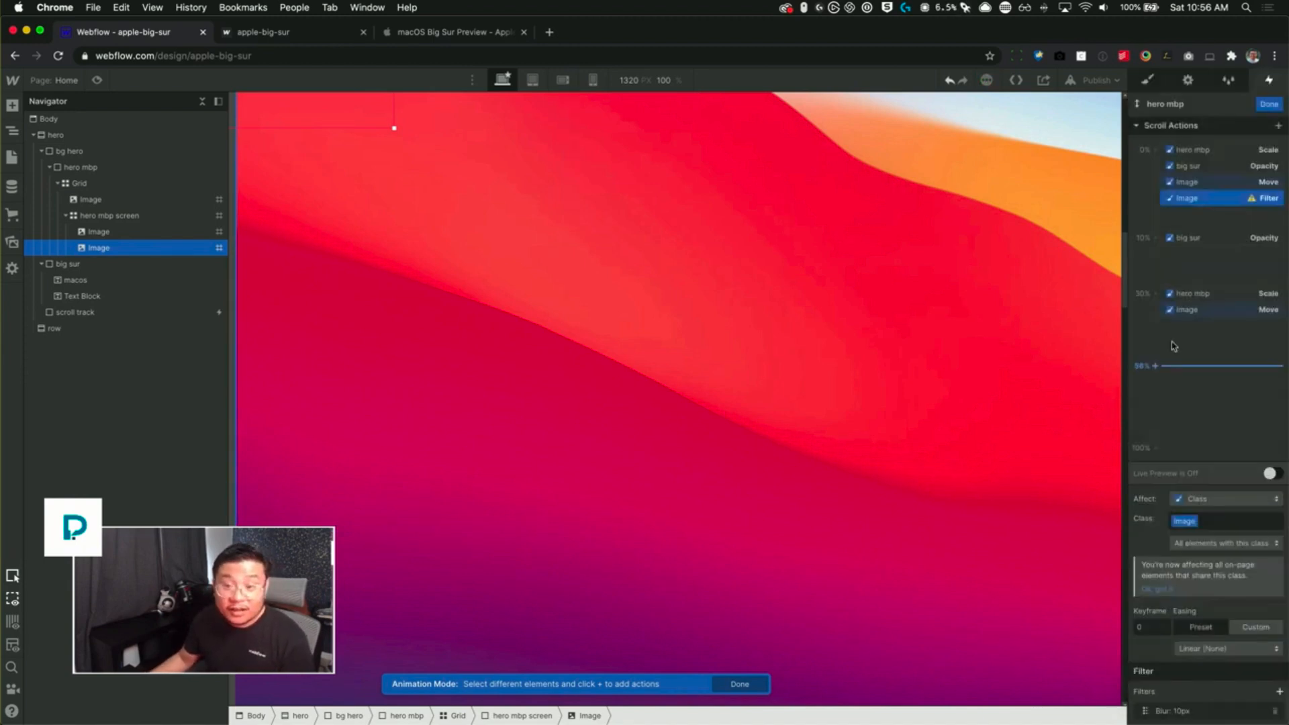
# - Add a Filter action for the Maps image at the 30% keyframe with a 0 px blur, and preview the scroll live
pyautogui.click(1155, 294)
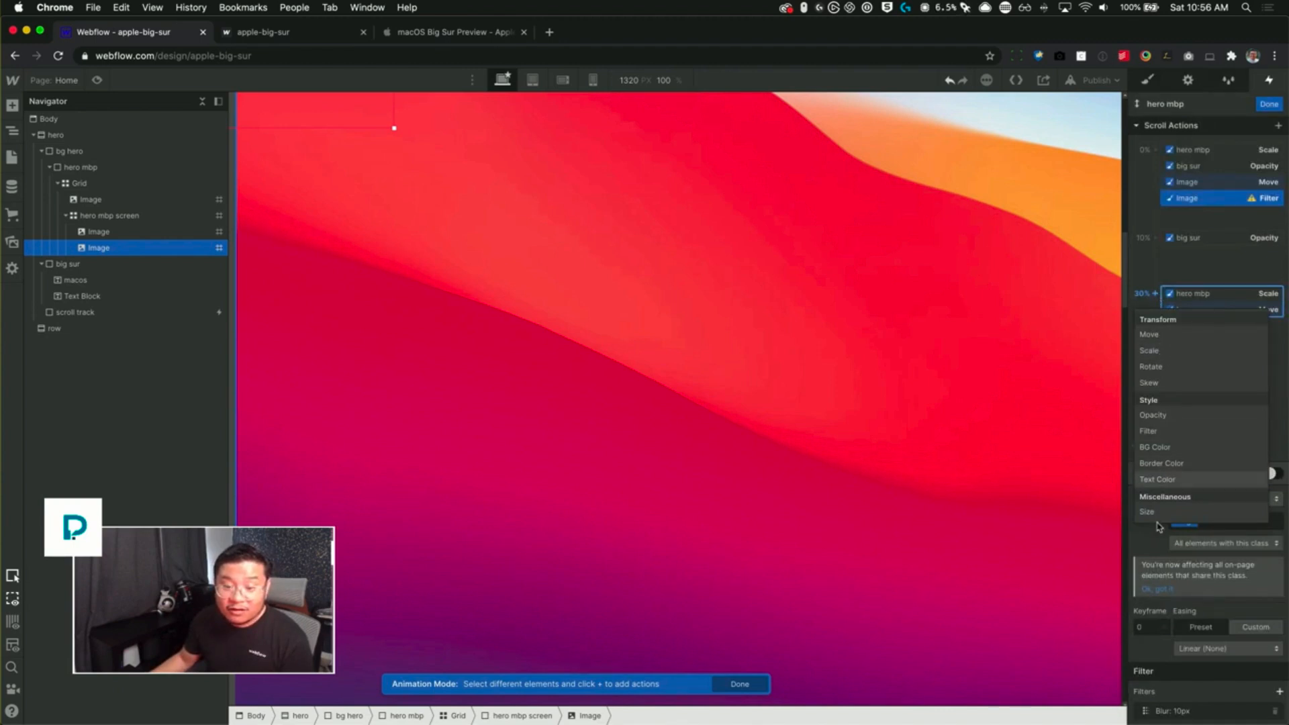
pyautogui.click(1149, 430)
pyautogui.click(1279, 692)
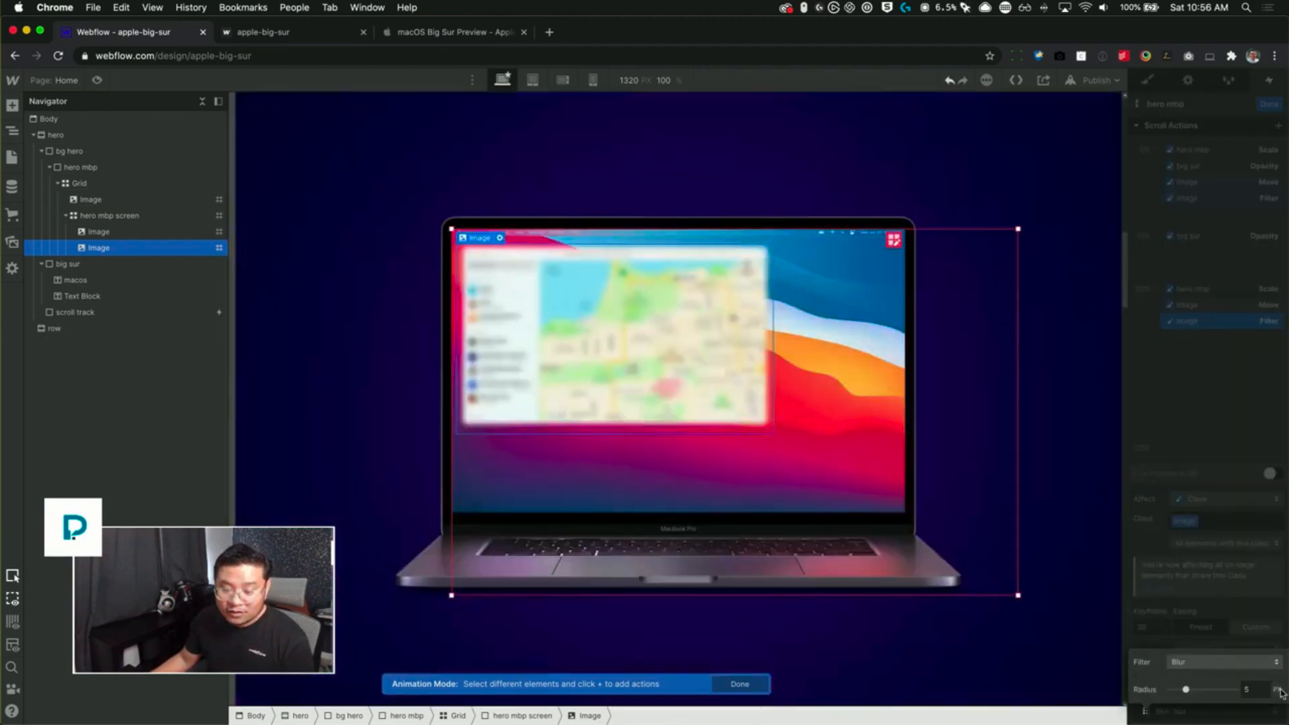
pyautogui.write('0')
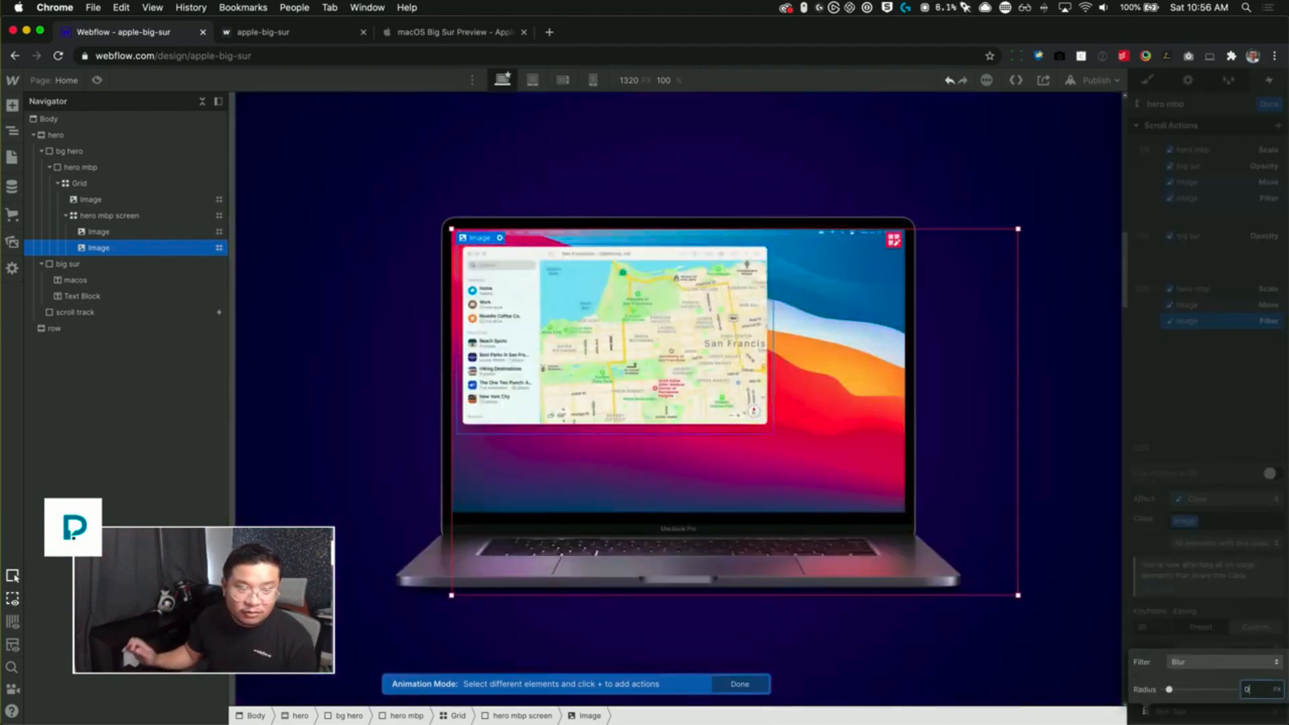
pyautogui.click(1251, 413)
pyautogui.click(1270, 474)
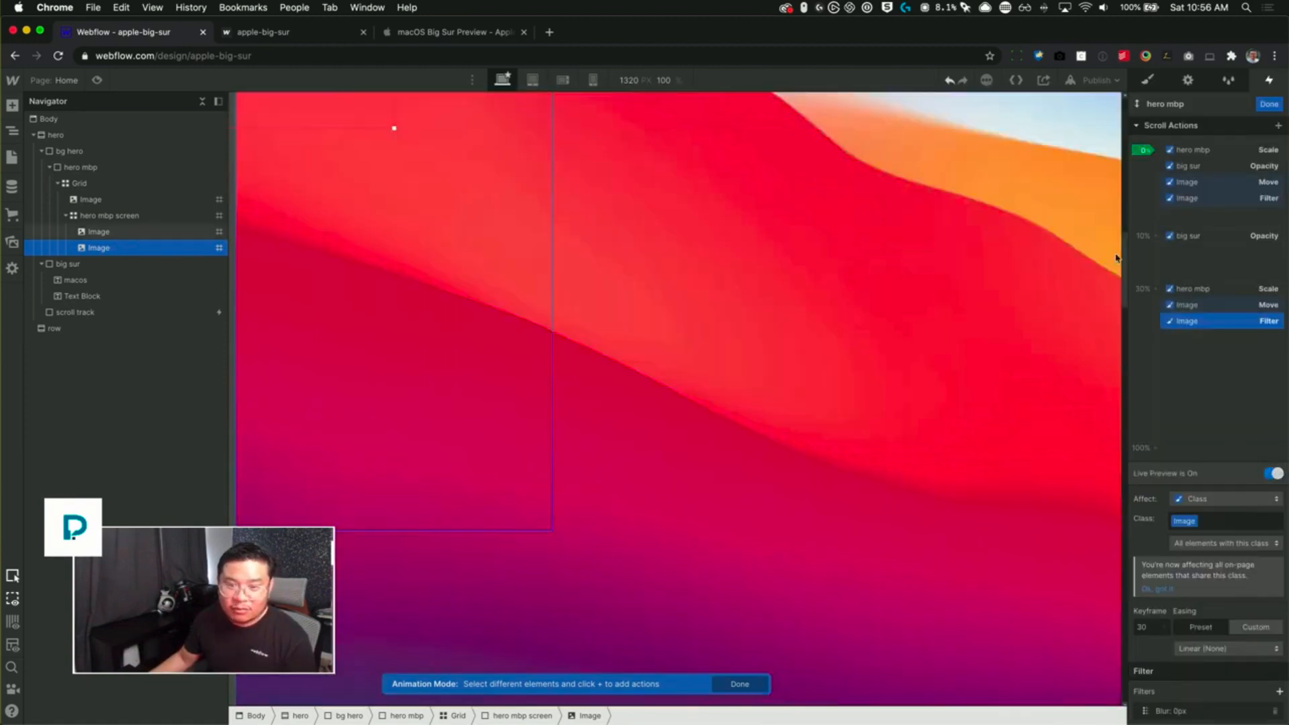
pyautogui.moveTo(1126, 231)
pyautogui.mouseDown()
pyautogui.moveTo(1131, 105)
pyautogui.moveTo(1112, 262)
pyautogui.moveTo(1111, 182)
pyautogui.moveTo(1114, 262)
pyautogui.mouseUp()
# - Set the Maps image's blur radius at the 0% keyframe to 5 px and preview the scroll live
pyautogui.click(1228, 199)
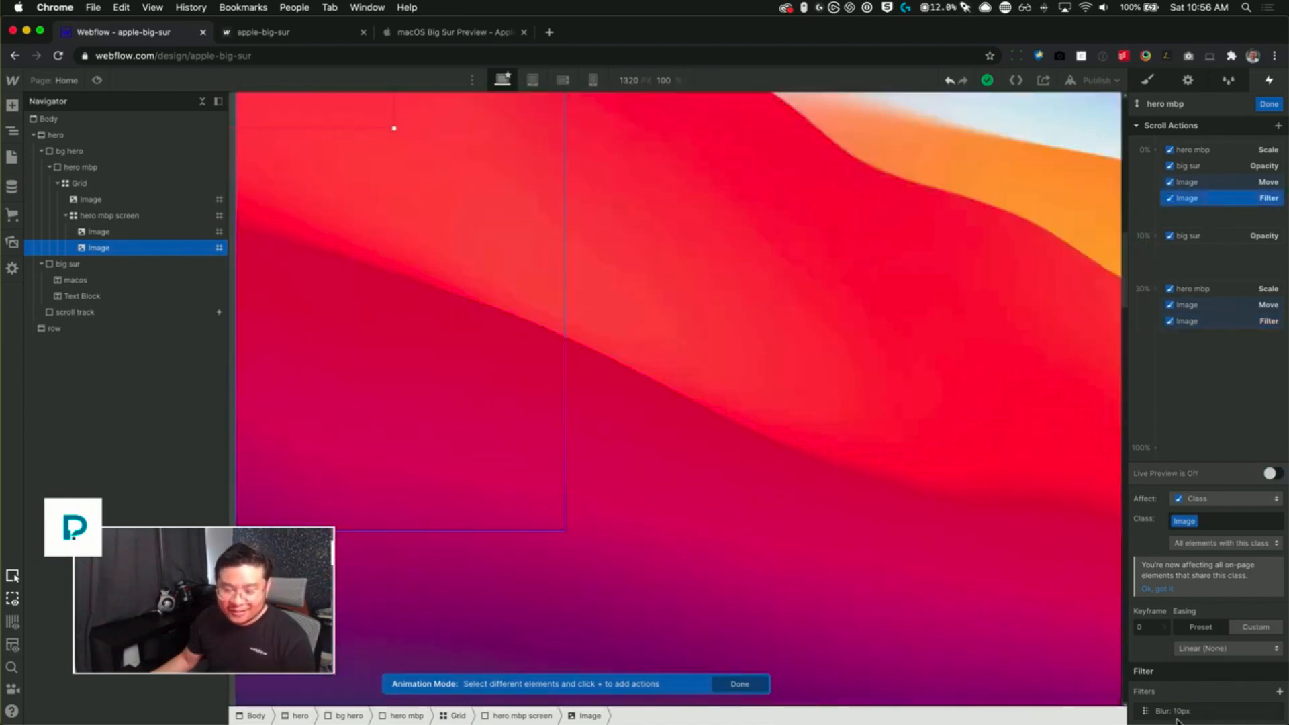
pyautogui.click(1220, 711)
pyautogui.write('5')
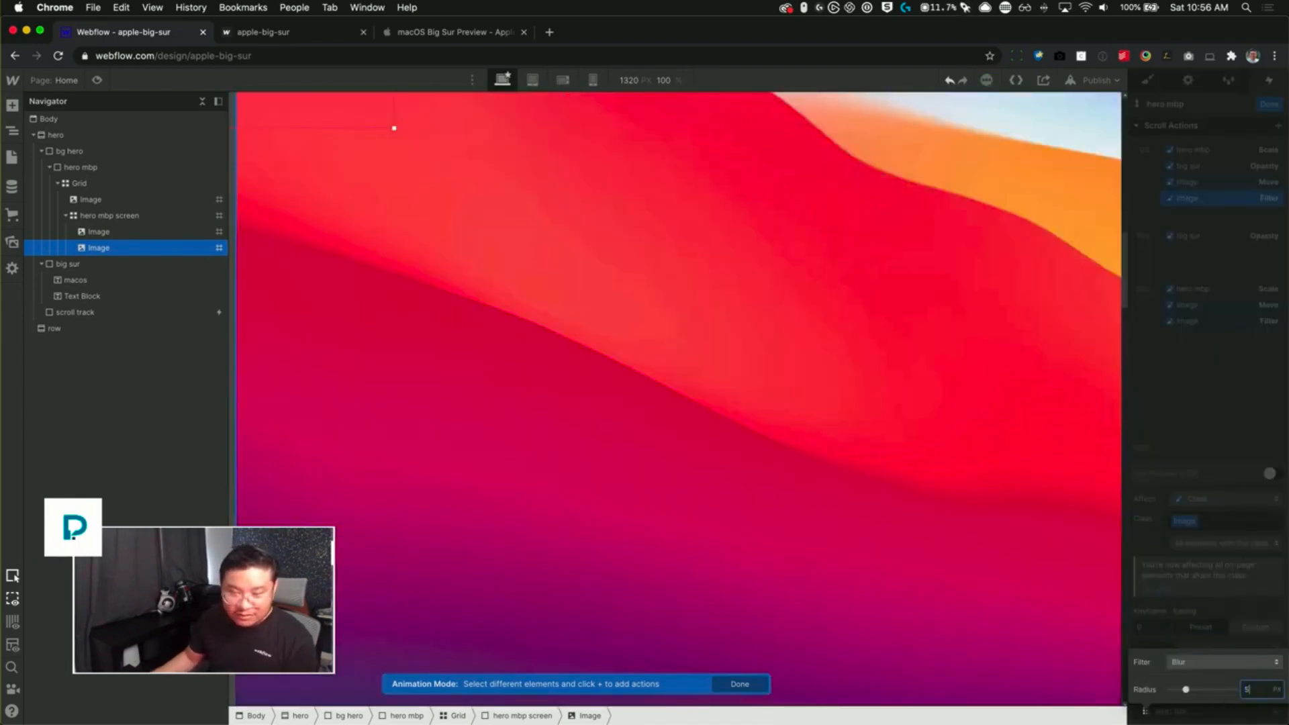
pyautogui.click(1198, 419)
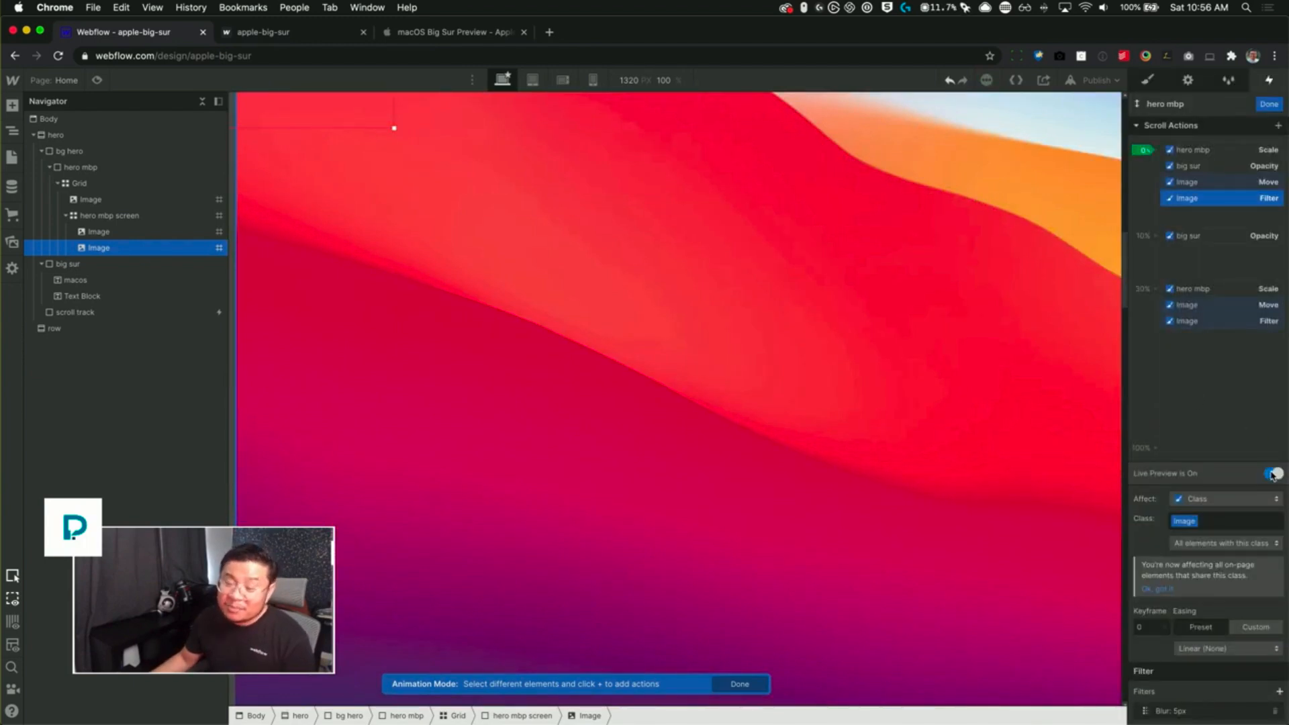
pyautogui.click(1271, 473)
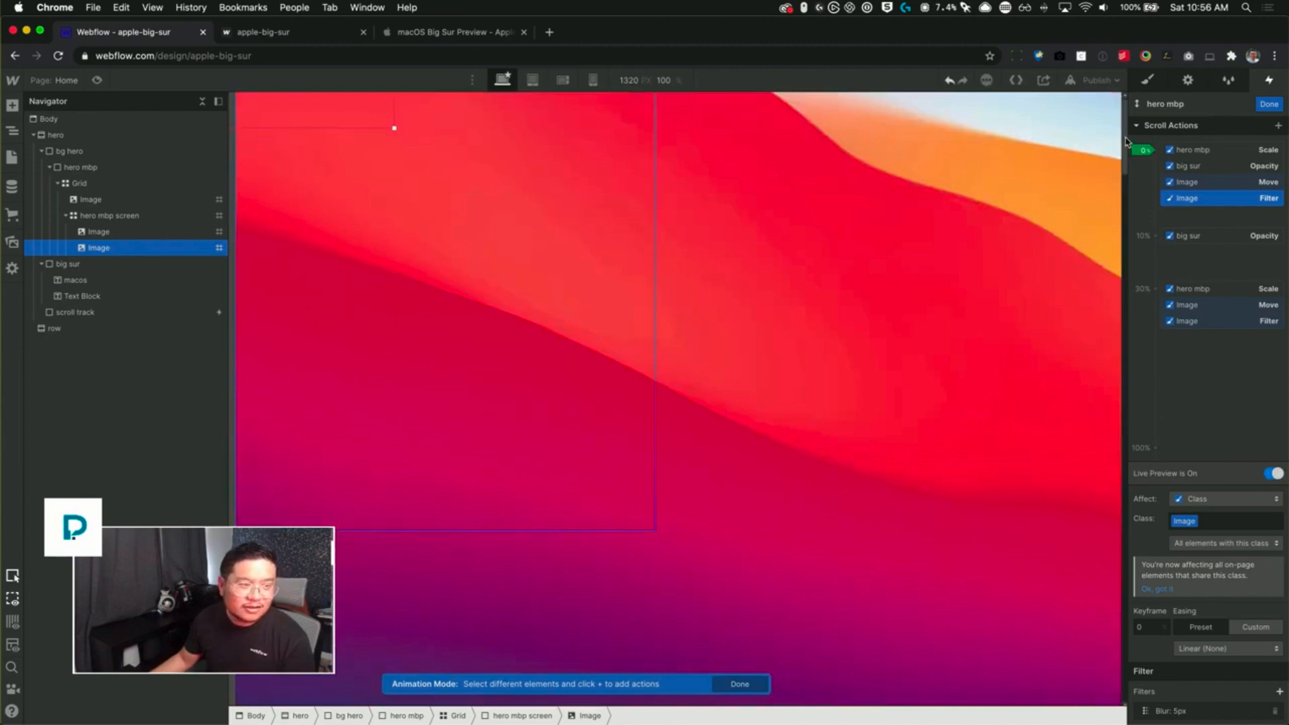
pyautogui.moveTo(1127, 141); pyautogui.dragTo(1132, 262)
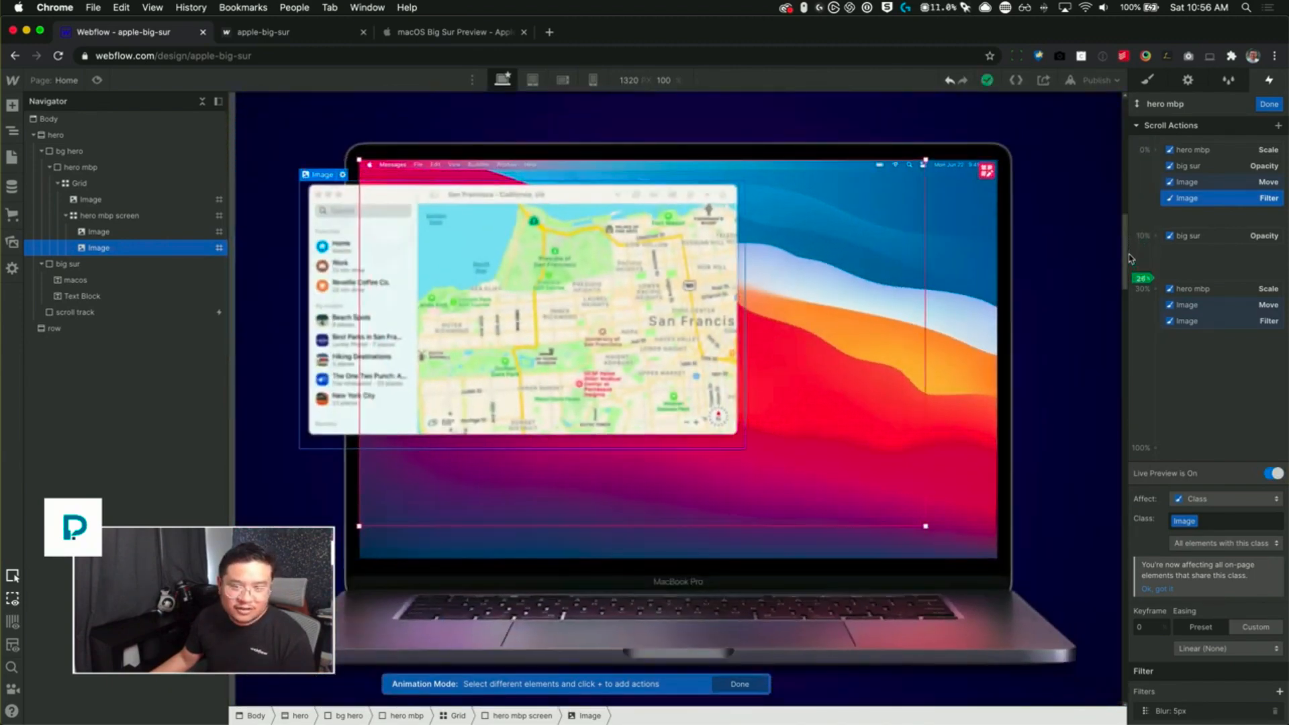
# - Set the Maps image's blur radius at the 0% keyframe to 1 px and turn the live preview back on
pyautogui.click(1274, 473)
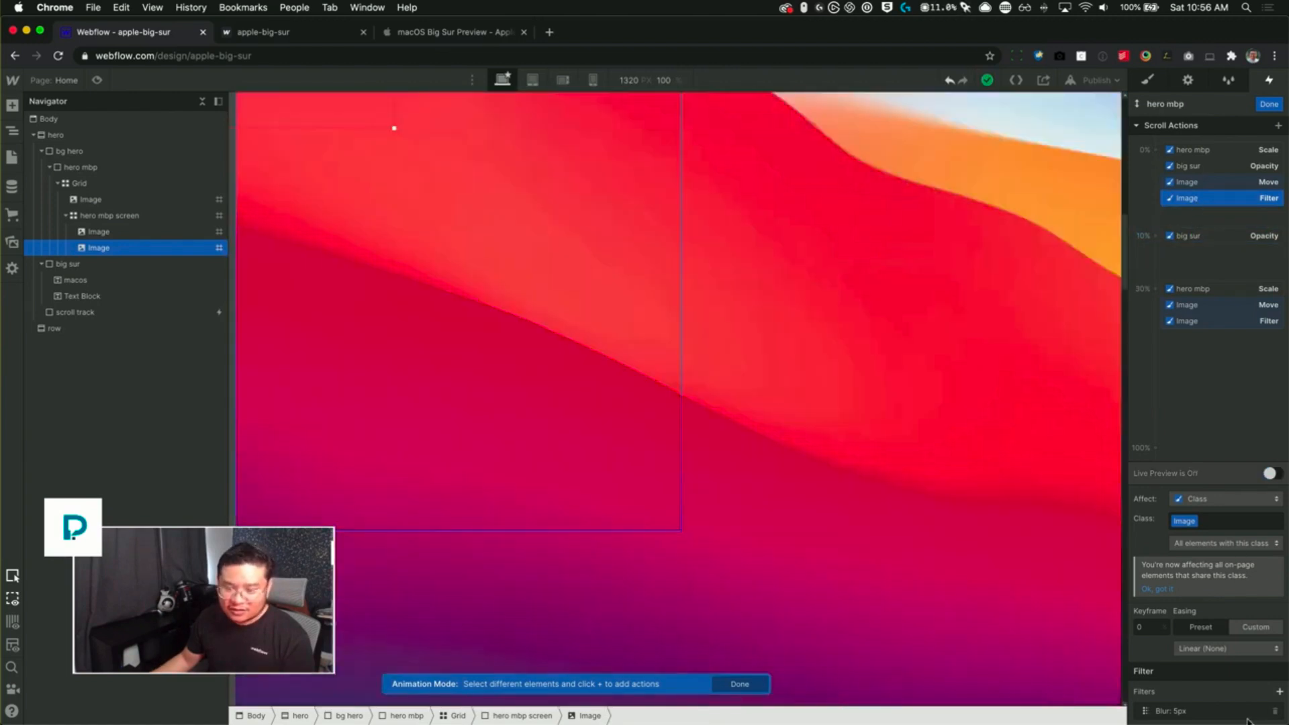
pyautogui.click(1190, 712)
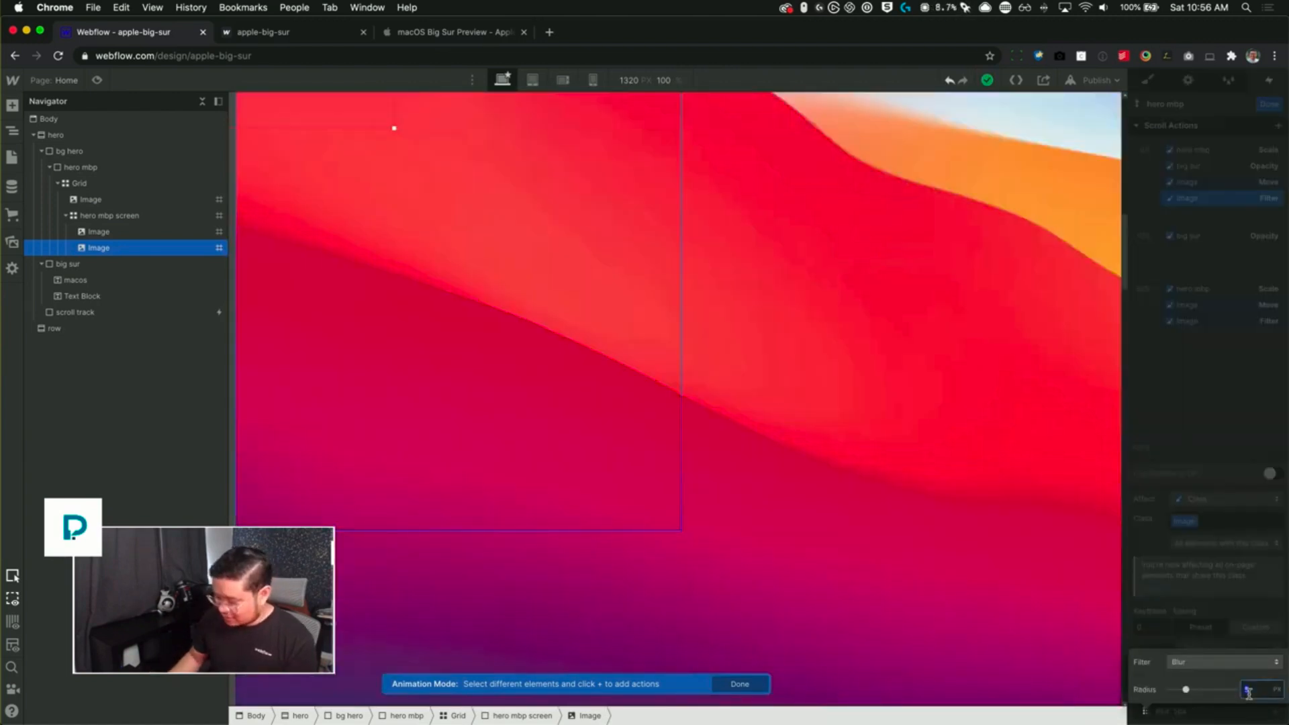
pyautogui.write('1')
pyautogui.press('Return')
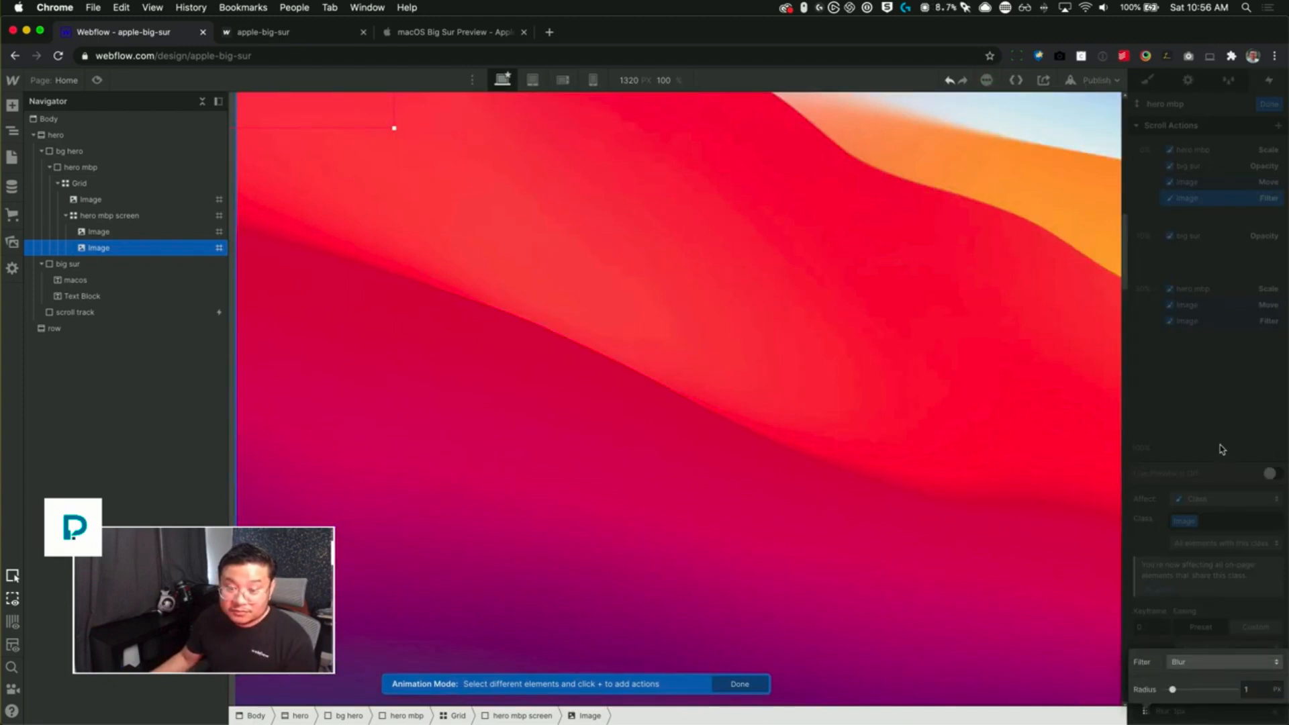
pyautogui.click(1221, 450)
pyautogui.click(1269, 474)
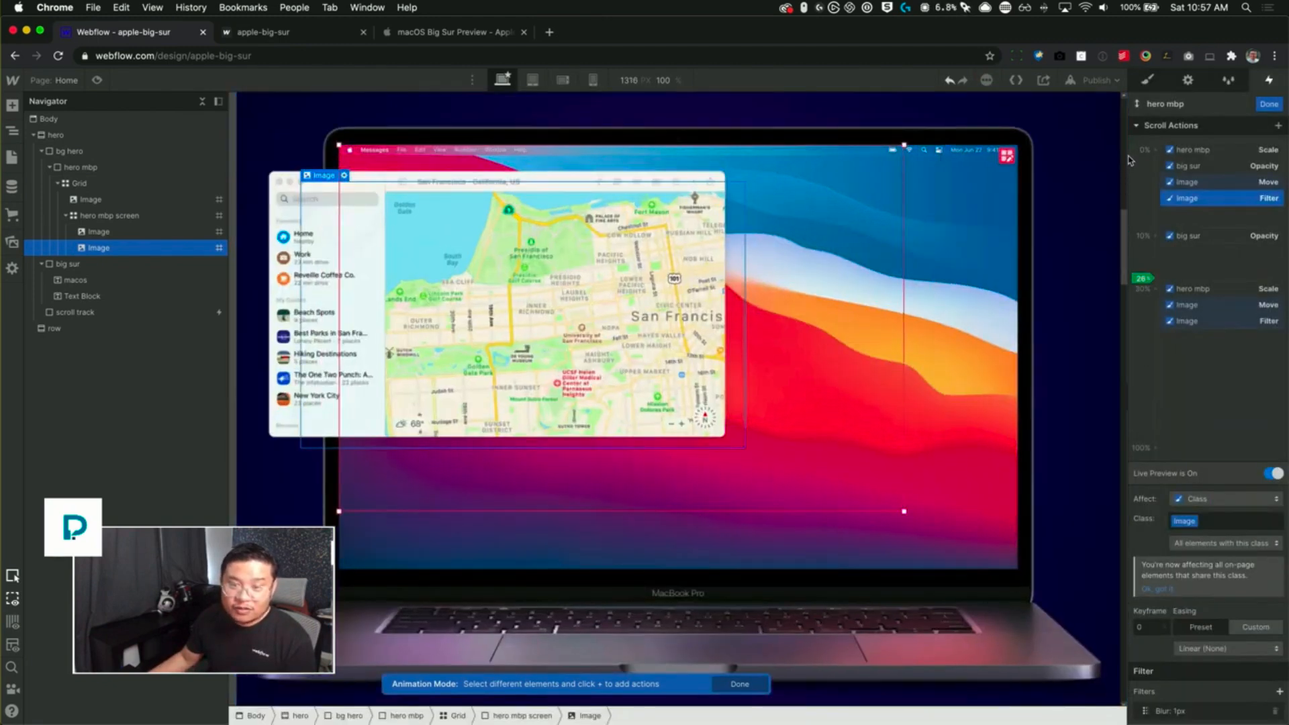
# - Preview the scroll and set the Maps image's blur radius at the 0% keyframe to 2 px
pyautogui.moveTo(1130, 160)
pyautogui.mouseDown()
pyautogui.moveTo(1125, 105)
pyautogui.moveTo(1119, 253)
pyautogui.moveTo(1126, 168)
pyautogui.moveTo(1126, 211)
pyautogui.mouseUp()
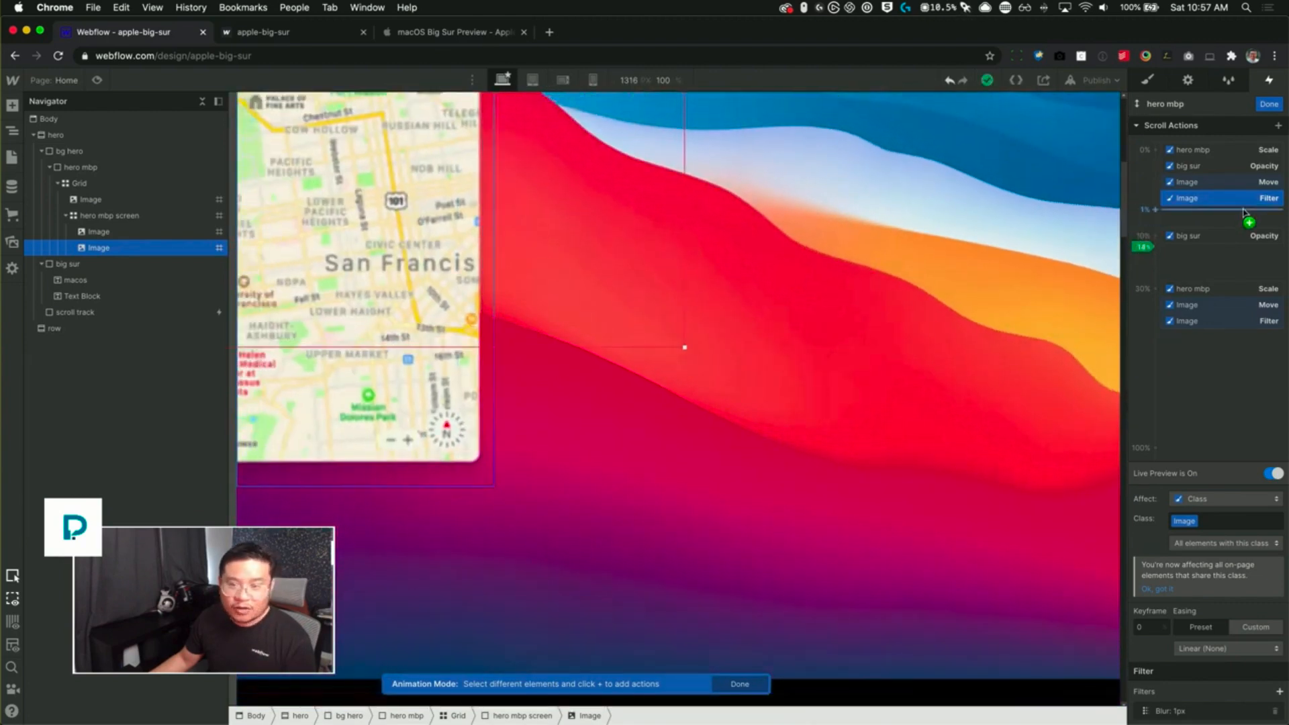
pyautogui.click(1223, 709)
pyautogui.press('Return')
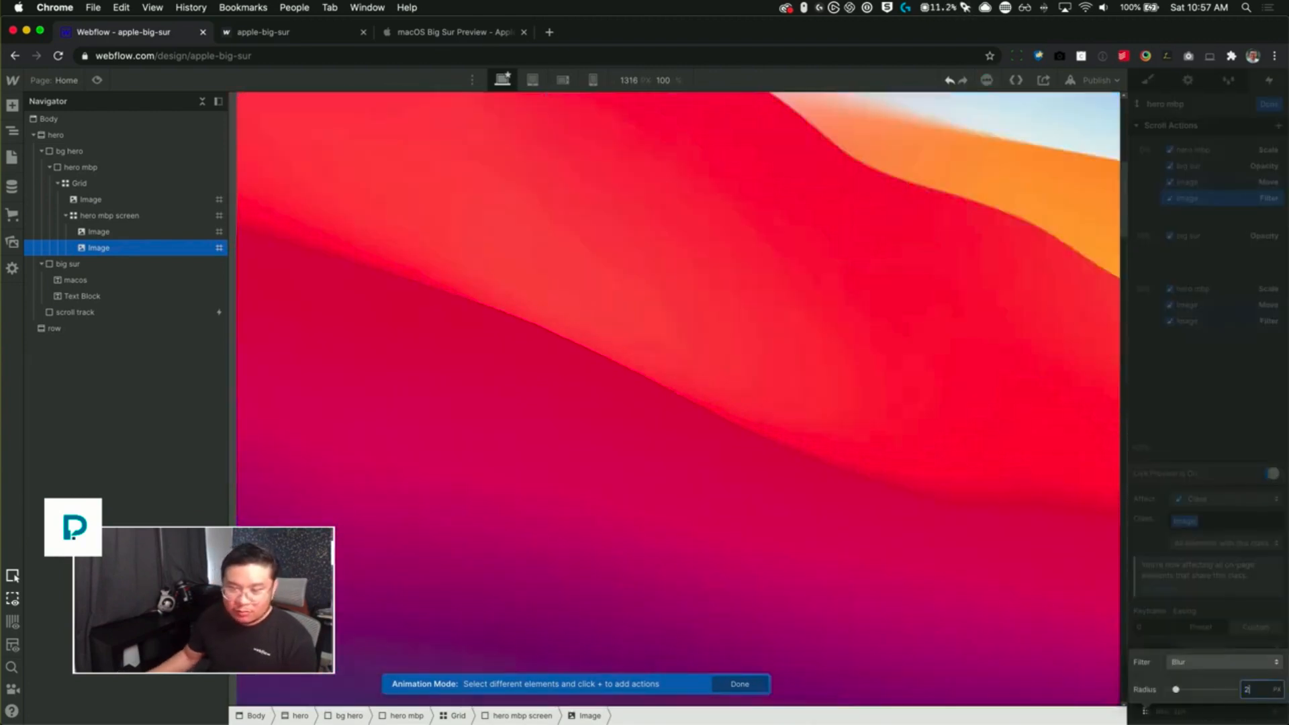
pyautogui.click(1210, 421)
pyautogui.click(1029, 227)
# - Publish the site to apple-big-sur.webflow.io, reload the published page and scroll through its hero animation
pyautogui.click(1098, 81)
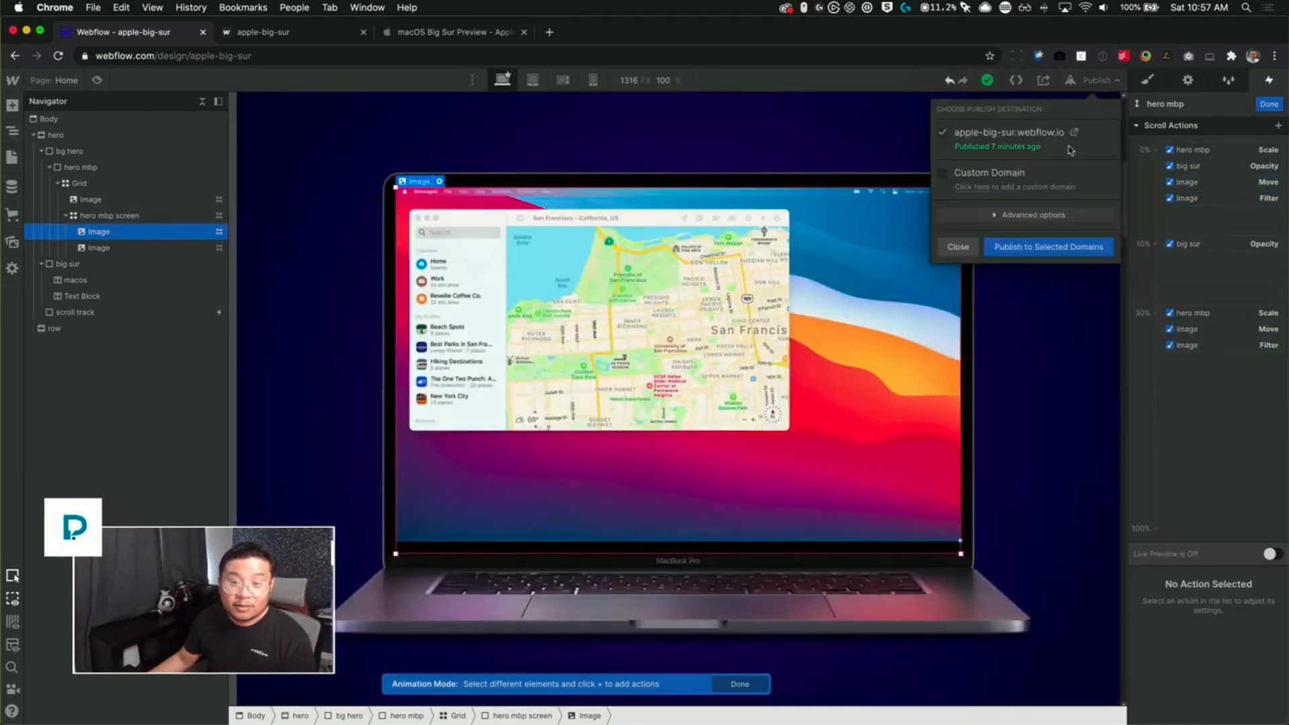
pyautogui.click(1051, 249)
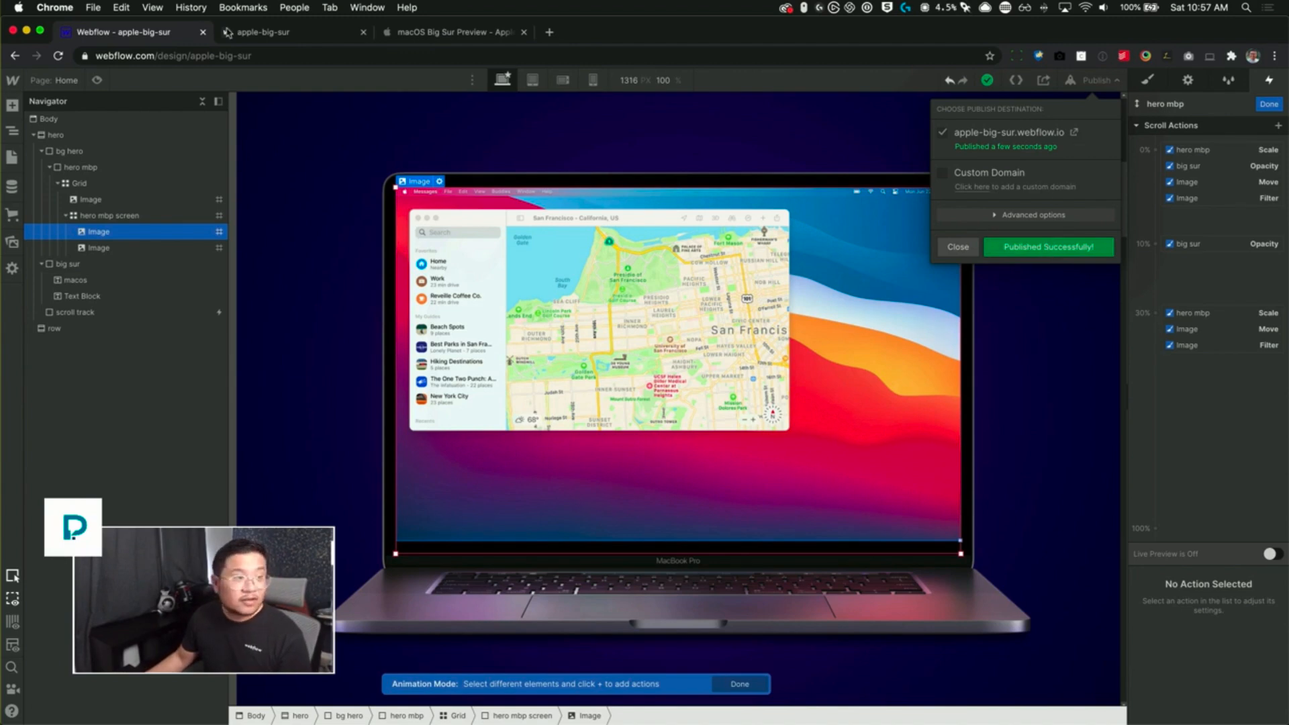
pyautogui.click(262, 31)
pyautogui.press('super+r')
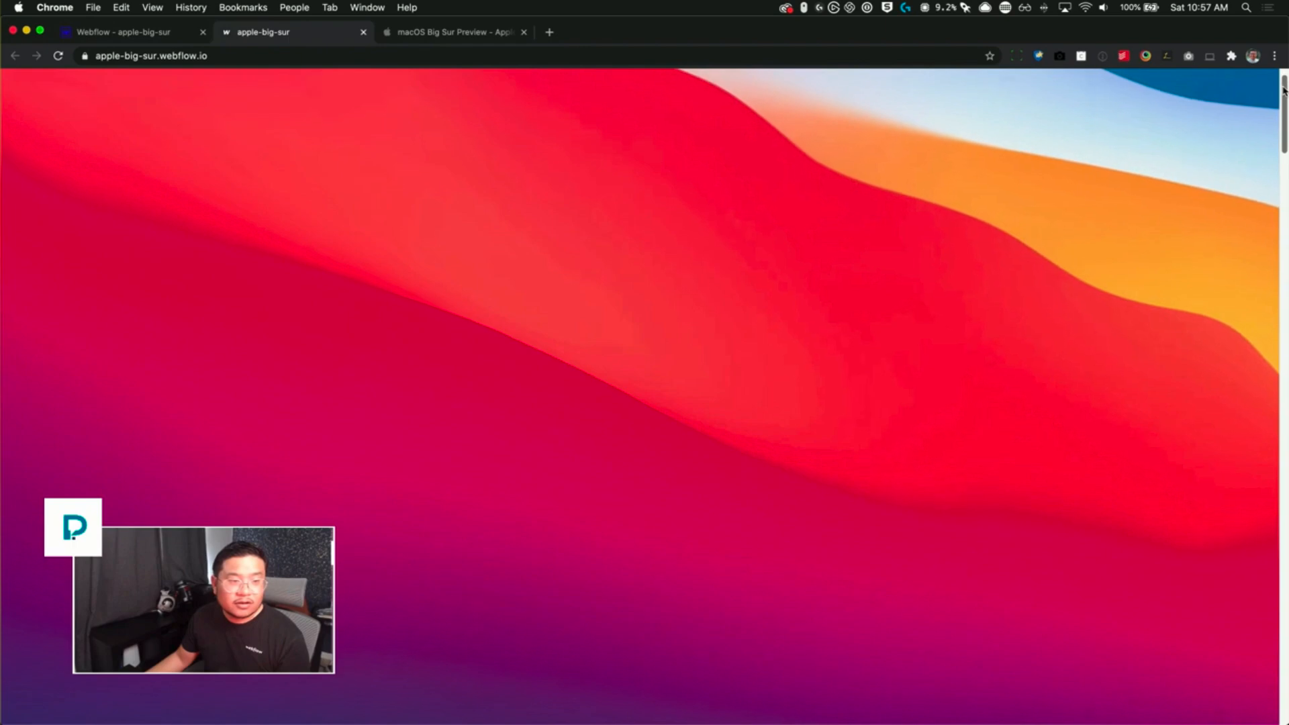
pyautogui.moveTo(1283, 91); pyautogui.dragTo(1273, 249)
# - Return to Webflow, close the publish options, and view the app windows on Apple's Big Sur page for reference
pyautogui.click(141, 32)
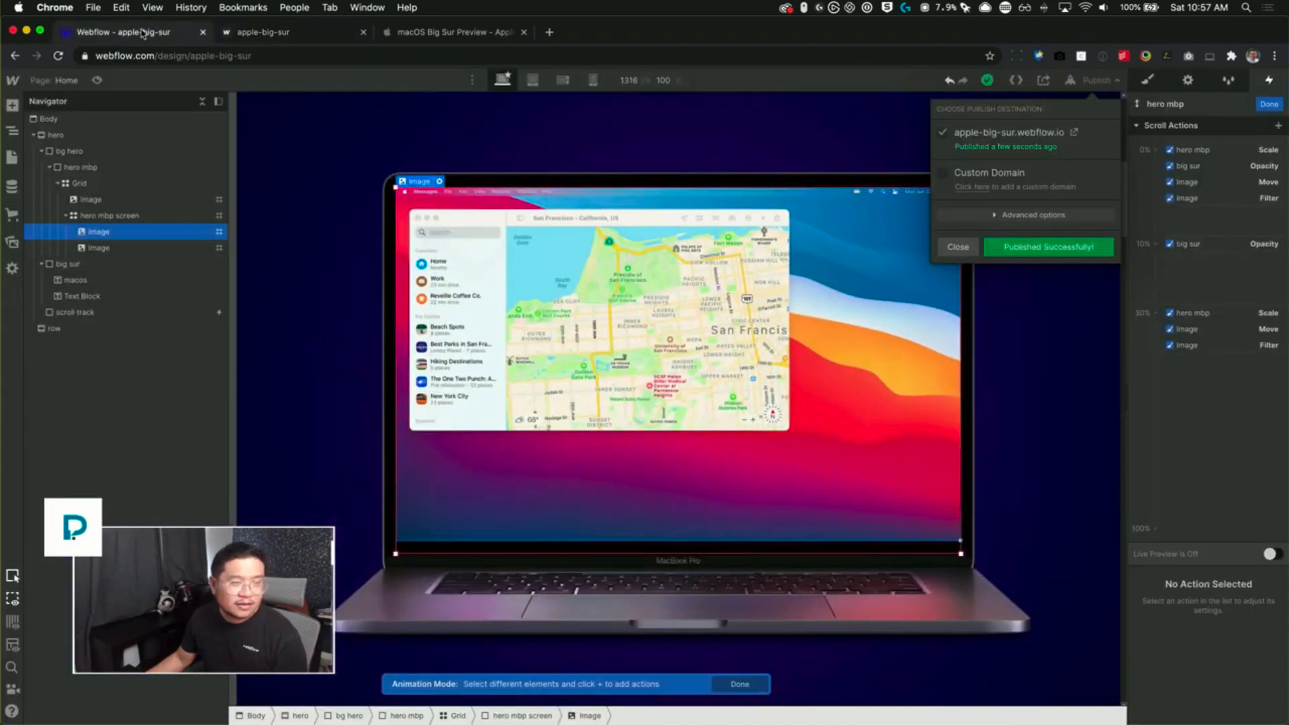
pyautogui.click(1080, 83)
pyautogui.click(403, 36)
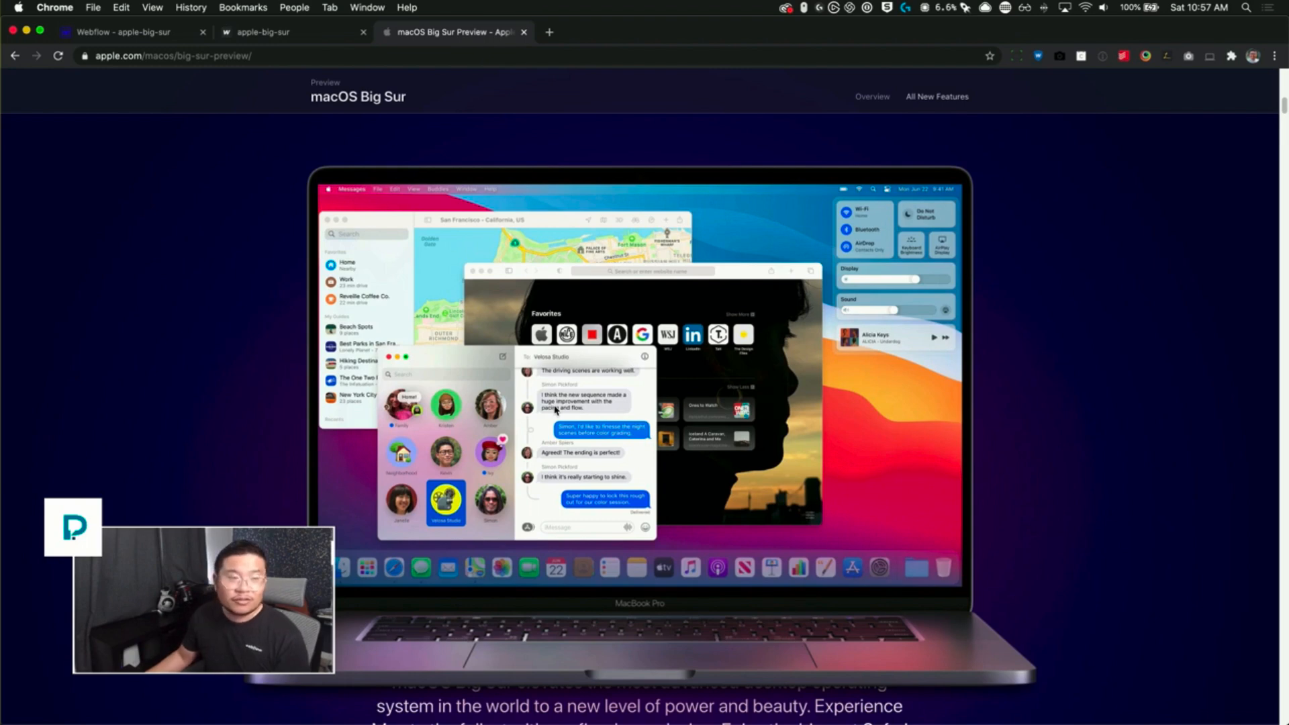
pyautogui.click(154, 35)
# - Rename the Maps image's class to "apple maps" and give the desktop wallpaper image the new class "hero desktop"
pyautogui.click(125, 247)
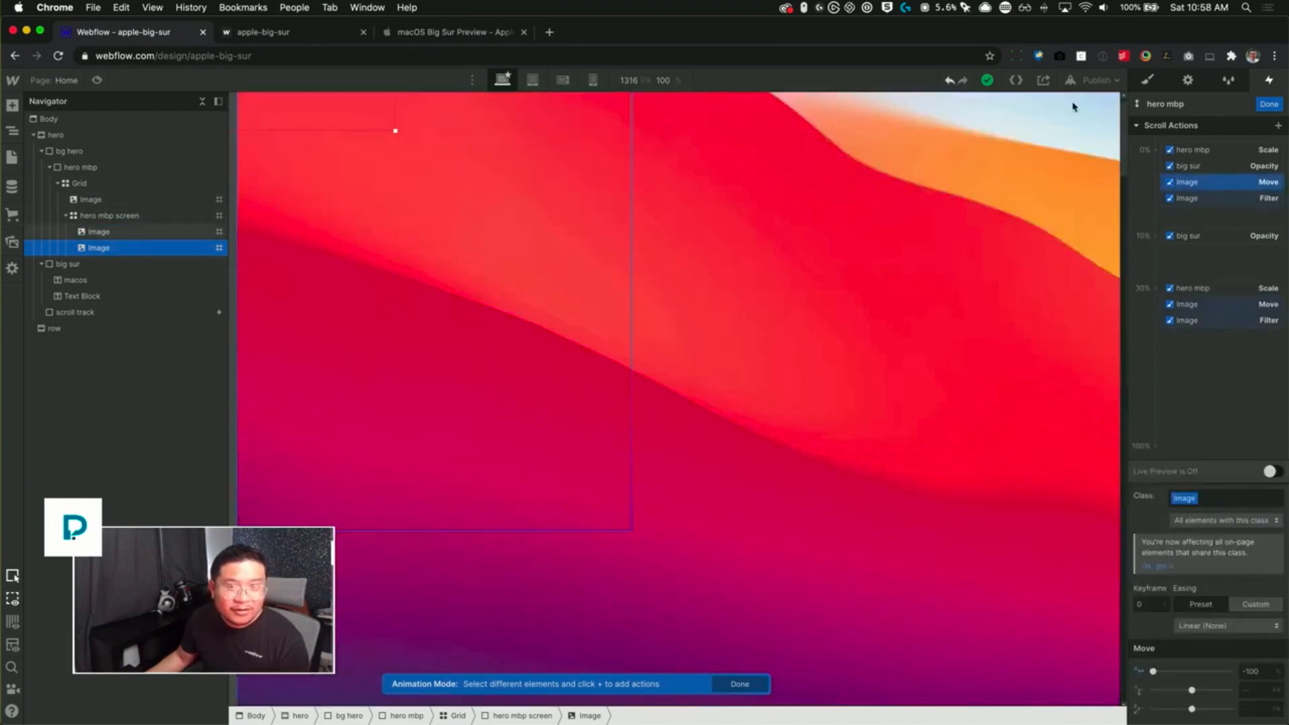
pyautogui.click(1148, 80)
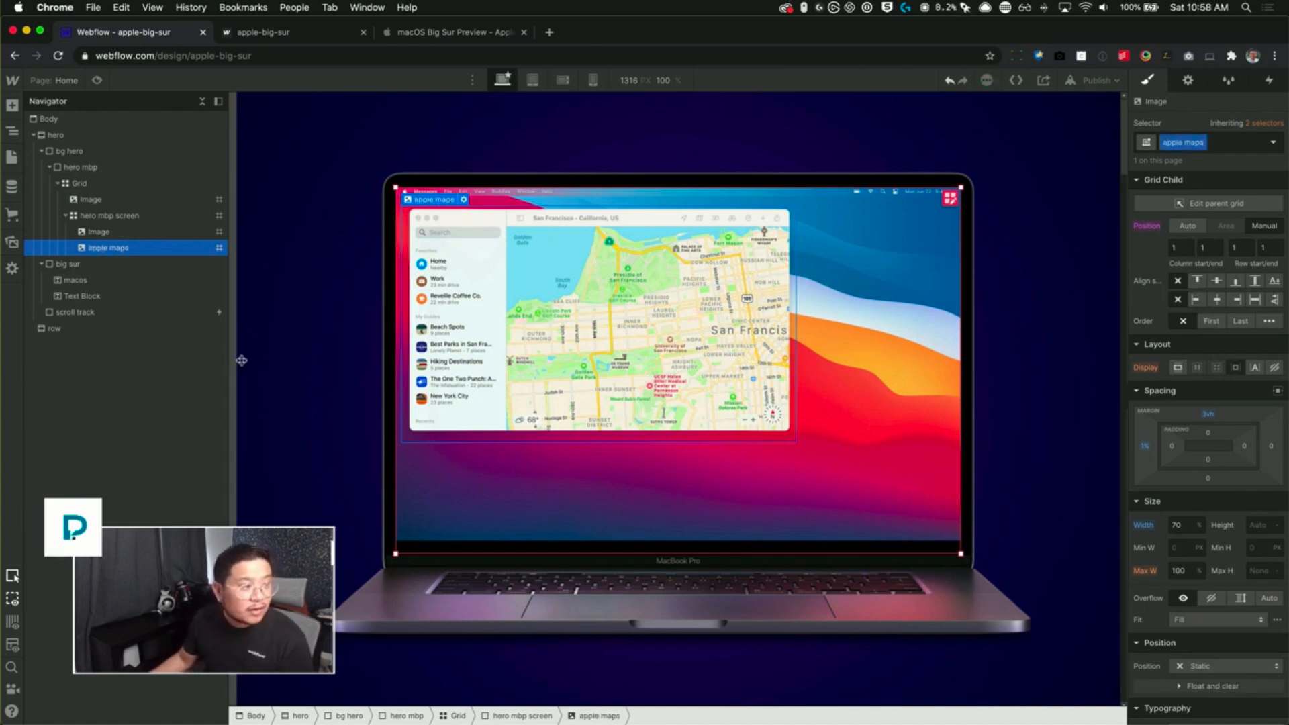
pyautogui.click(112, 232)
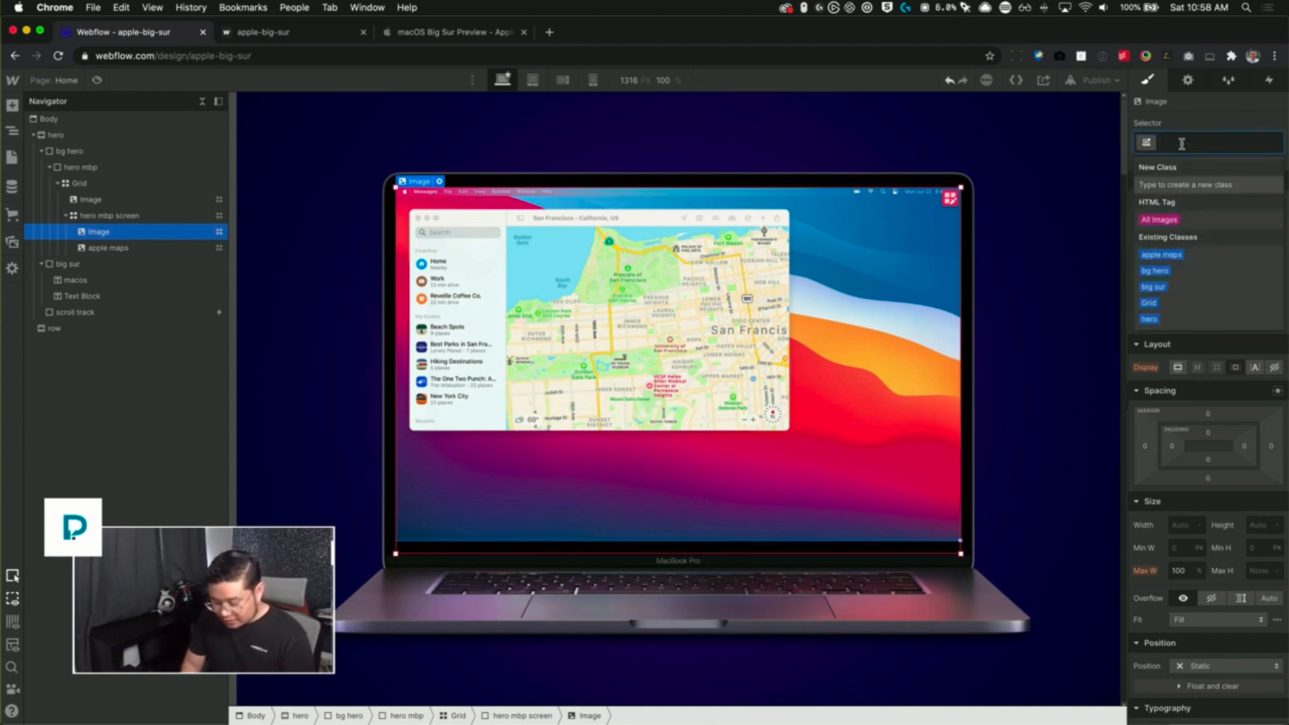
pyautogui.write('h')
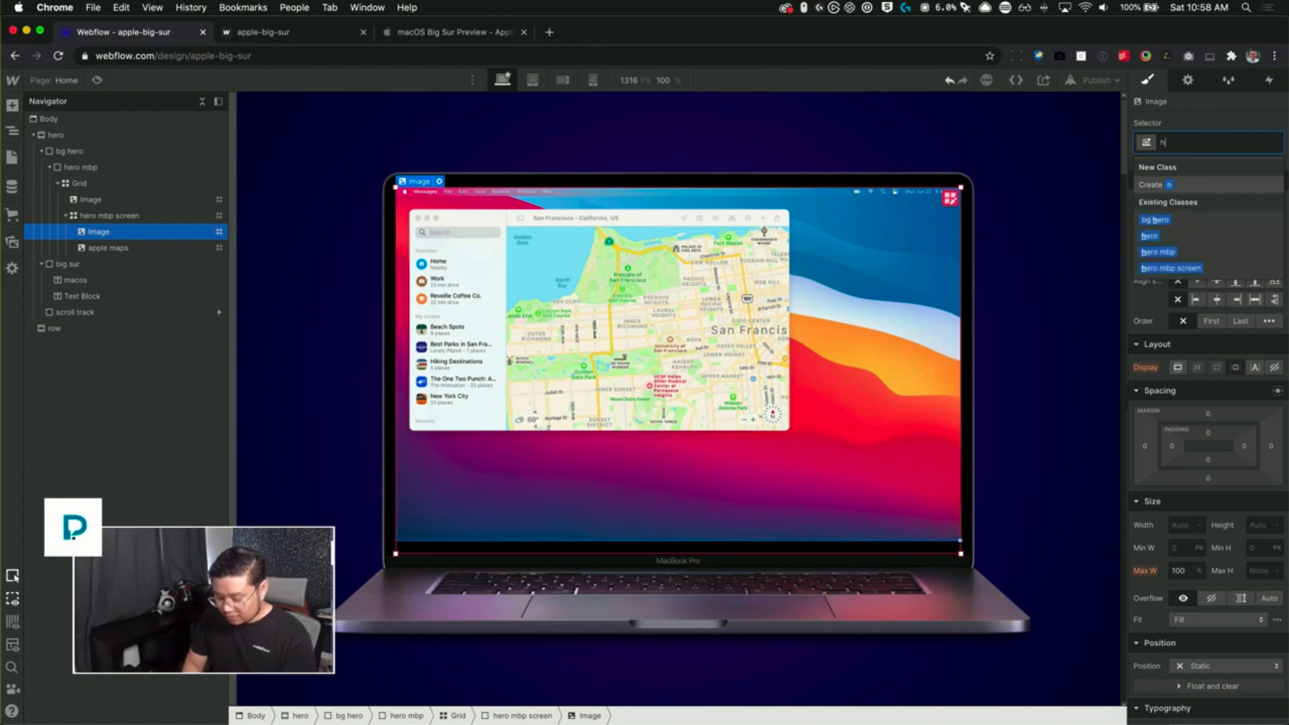
pyautogui.write('ero desktop')
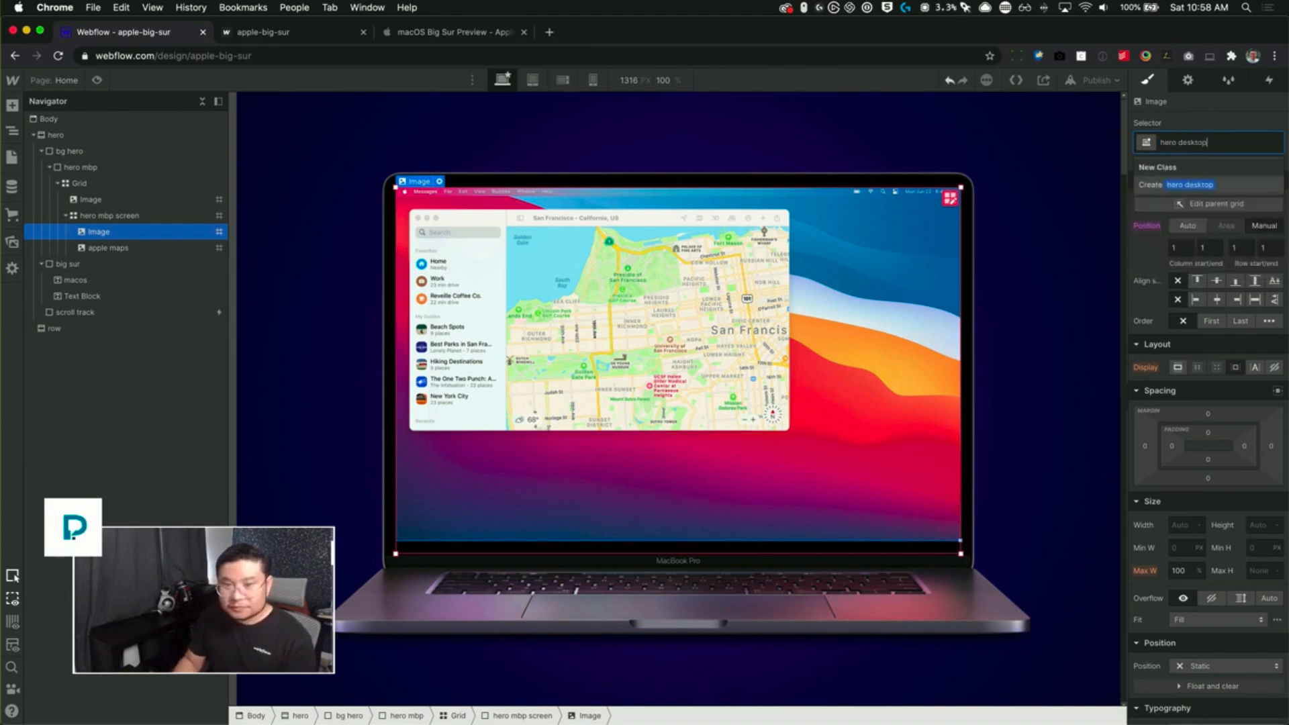
pyautogui.press('Return')
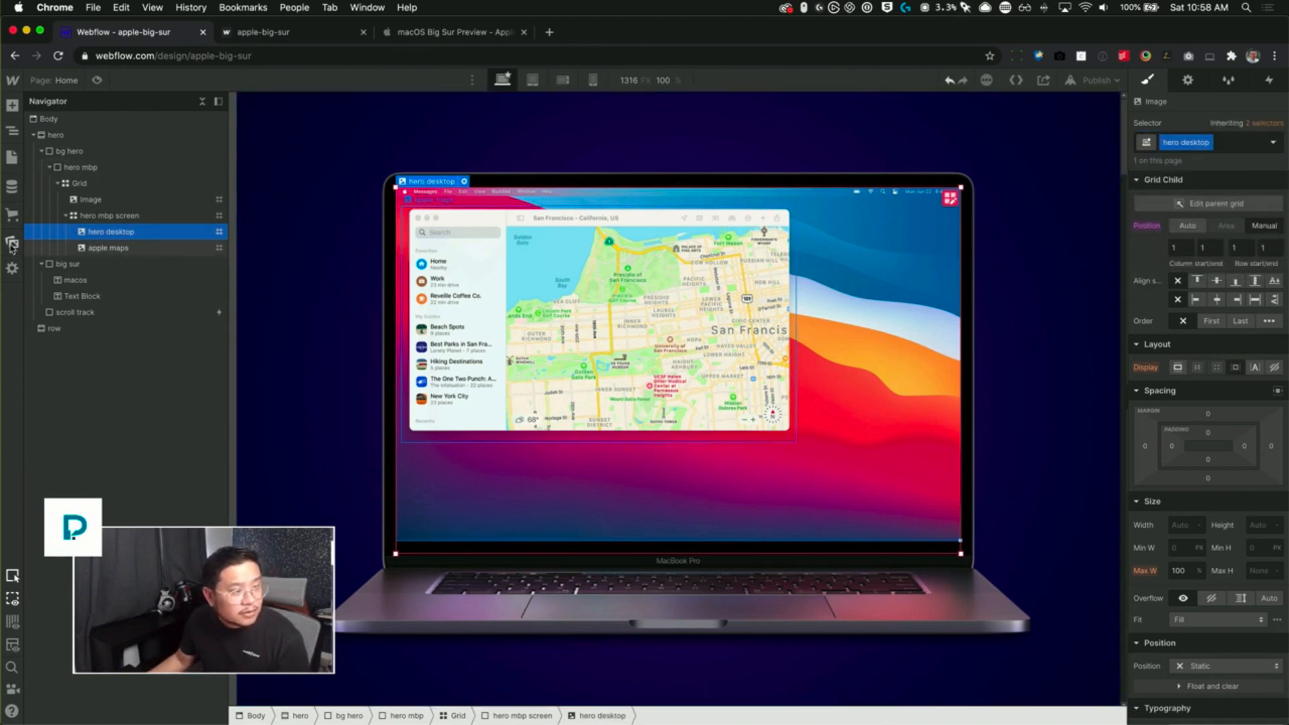
# - Add the Messages window image from the assets to hero mbp screen below apple maps, with the new class "messages"
pyautogui.click(12, 244)
pyautogui.moveTo(119, 281); pyautogui.dragTo(168, 271)
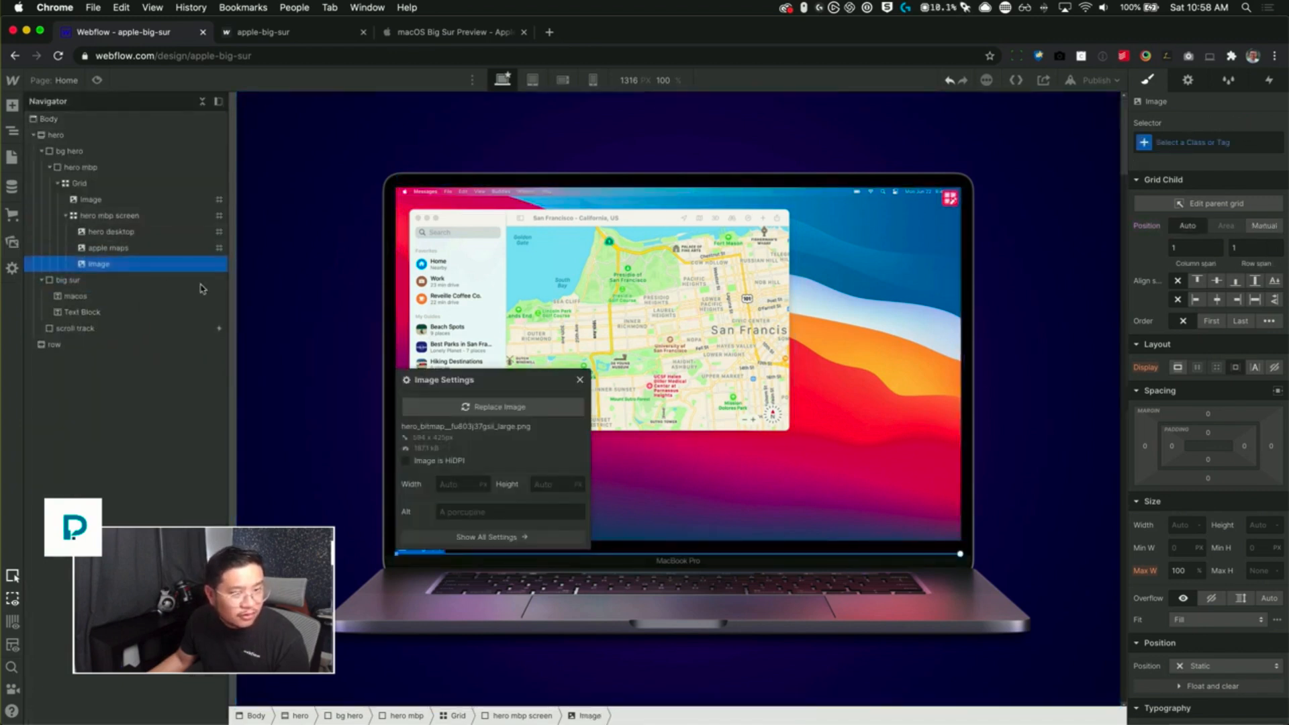
pyautogui.click(1201, 136)
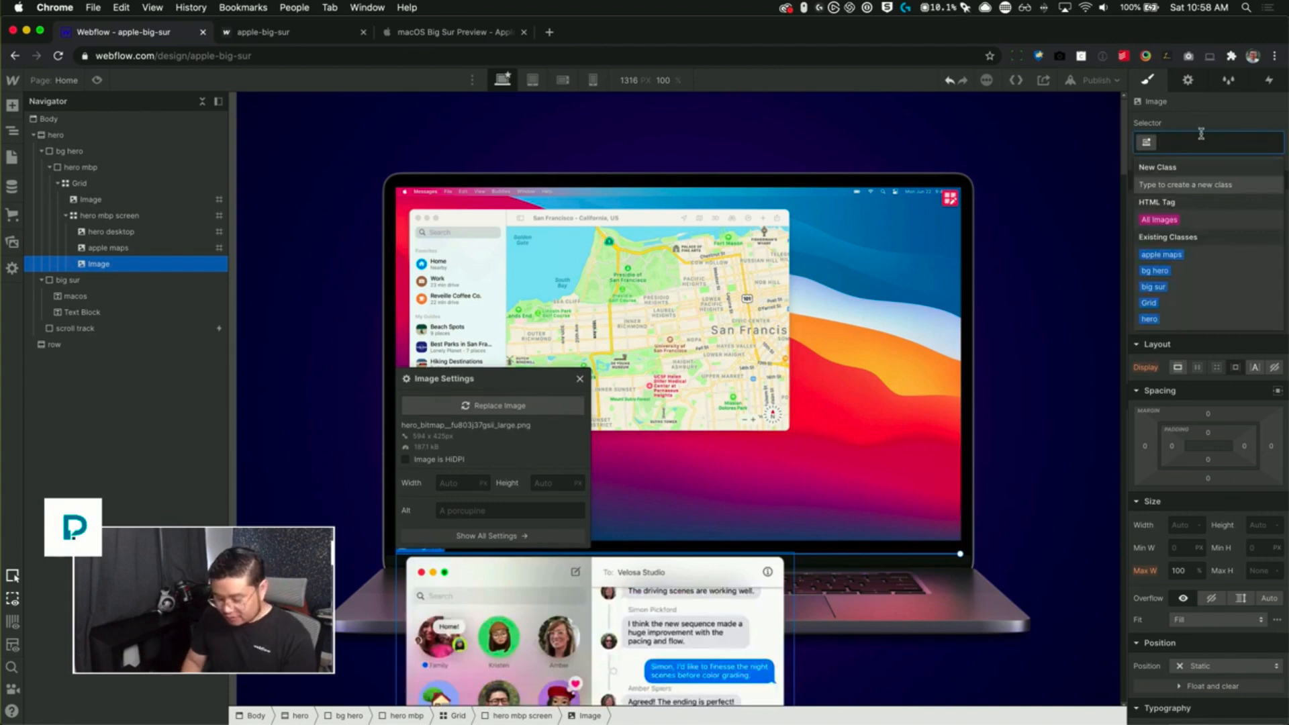
pyautogui.write('messages')
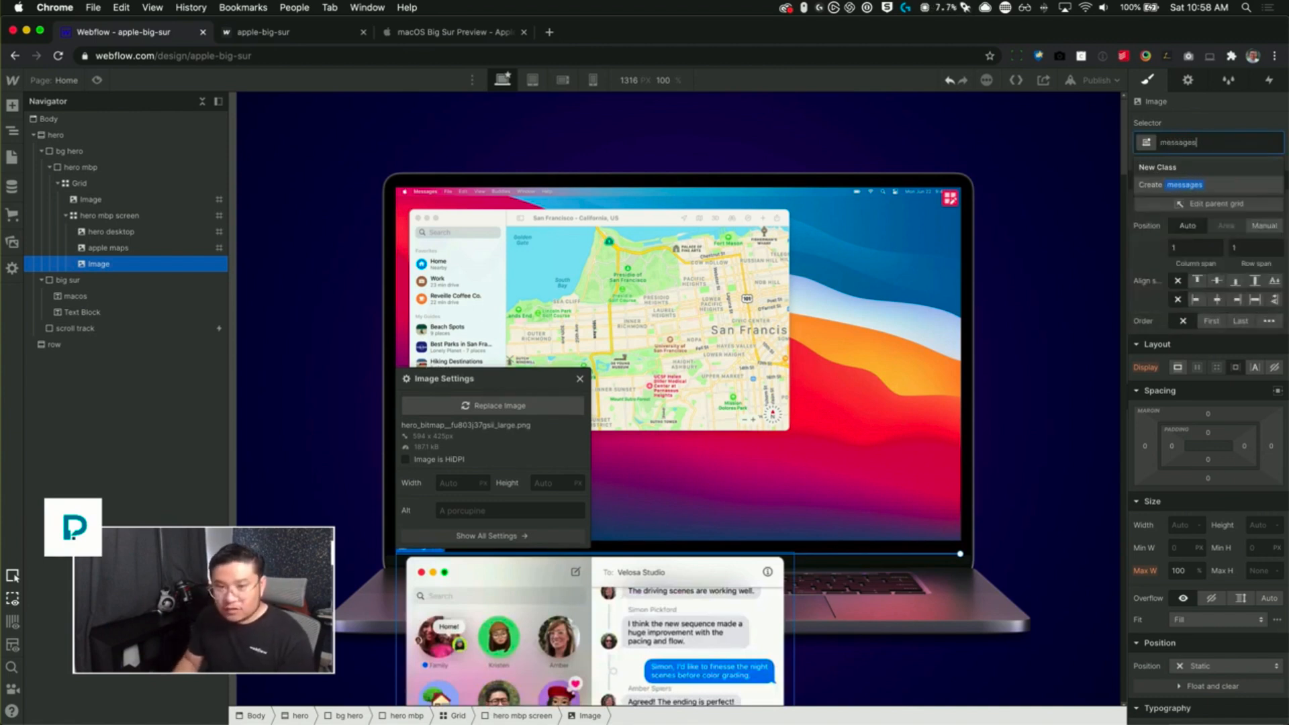
pyautogui.press('Return')
# - Position the messages image manually in the grid with row start 1 and row end 1
pyautogui.click(1264, 226)
pyautogui.click(1241, 249)
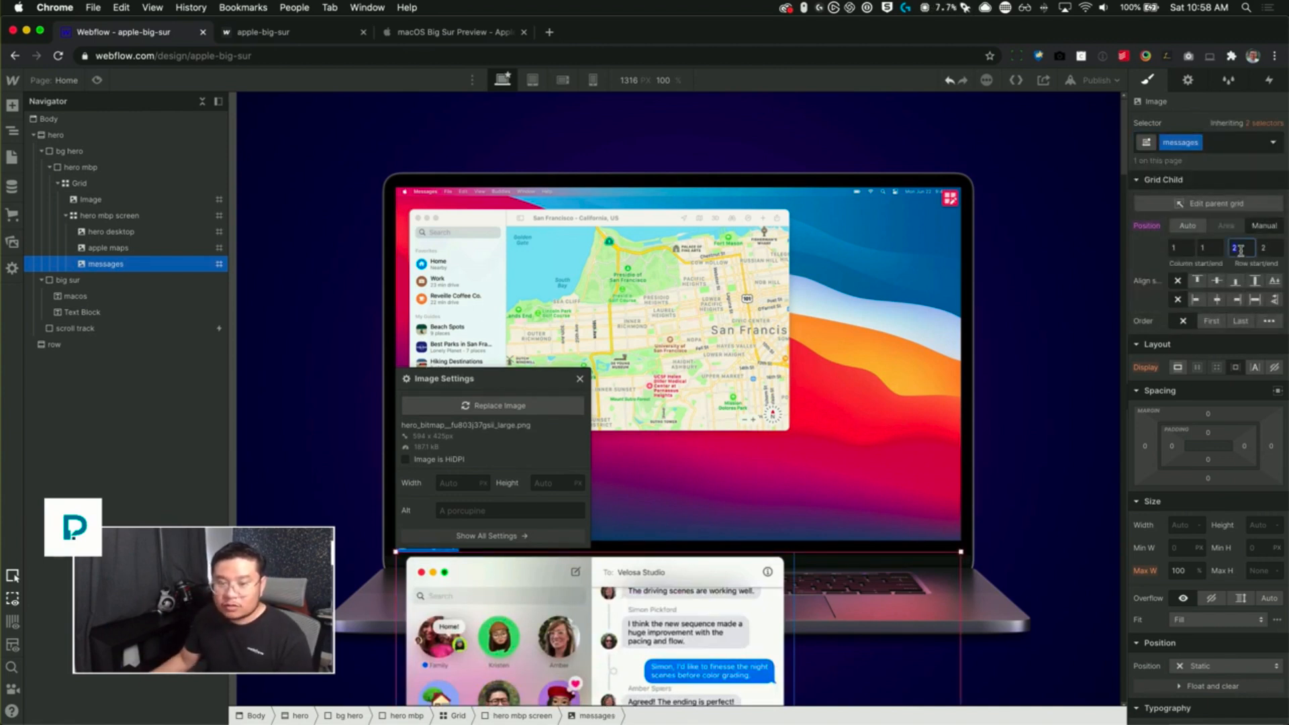
pyautogui.write('1')
pyautogui.press('Tab')
pyautogui.write('1')
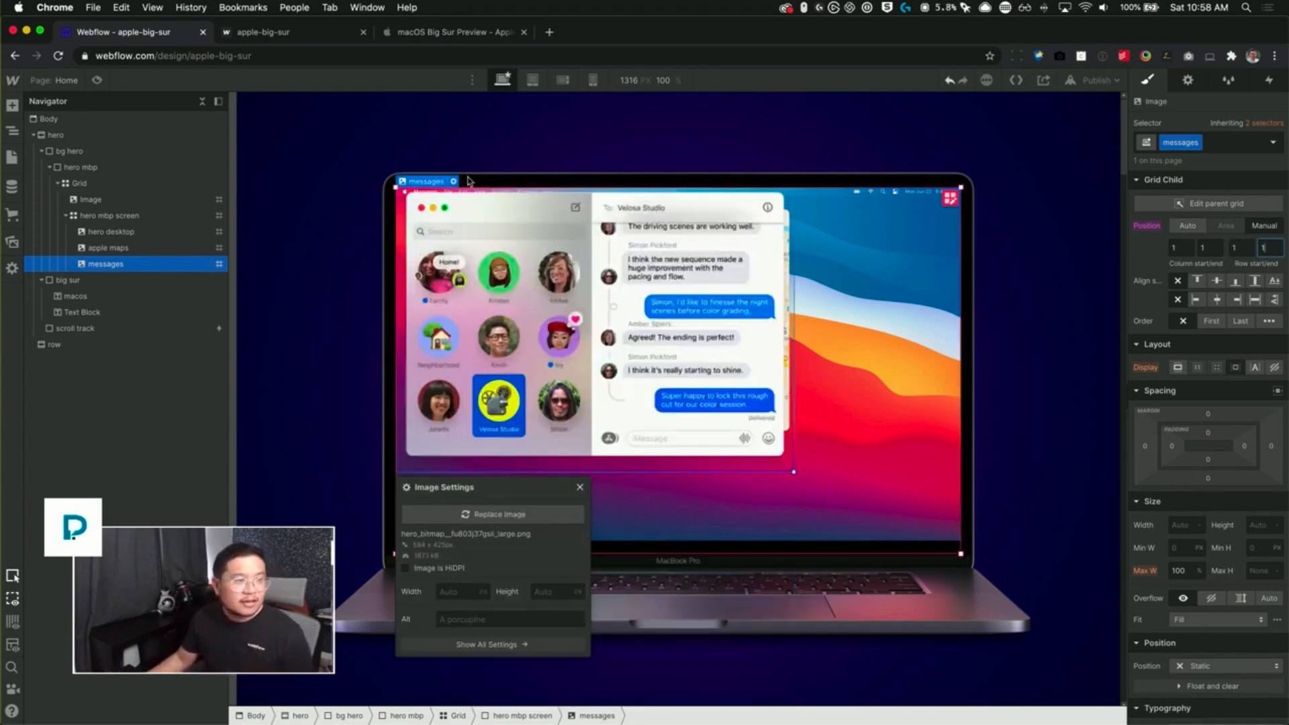
# - Check the Messages window's placement on Apple's page, align the messages image to the end of its grid row, and close its image settings
pyautogui.click(421, 35)
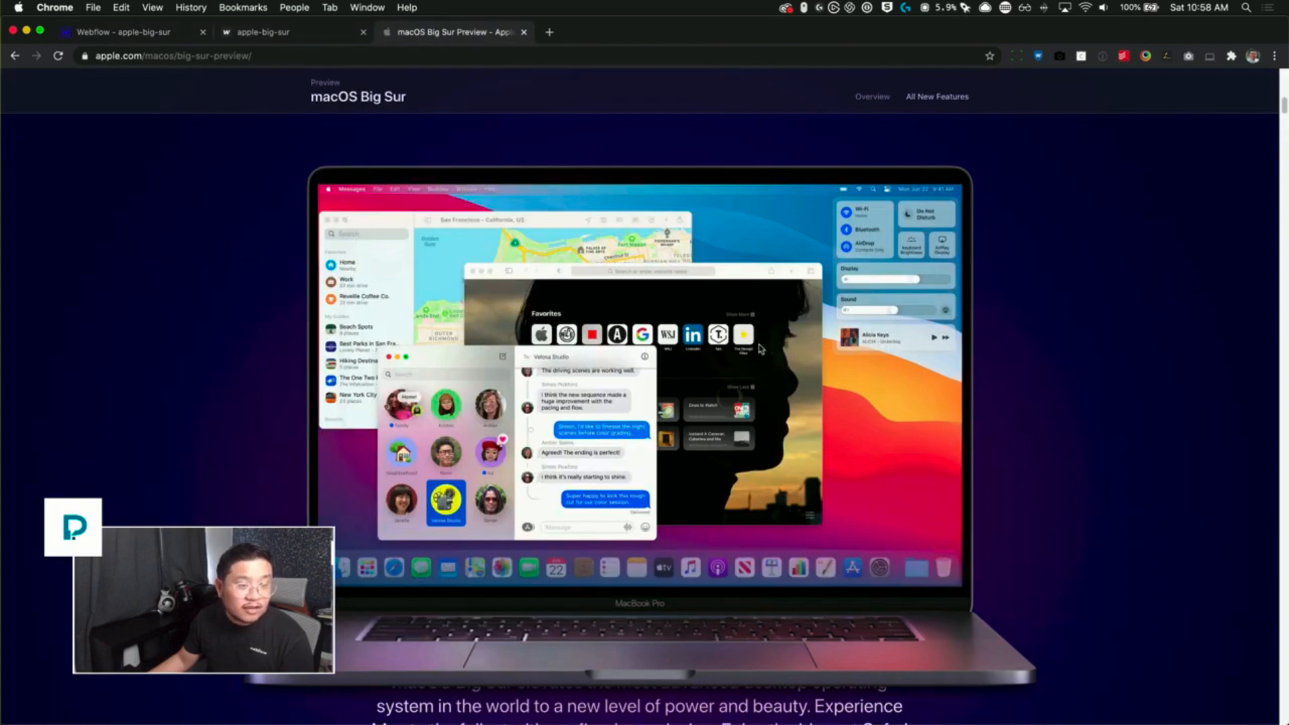
pyautogui.click(145, 35)
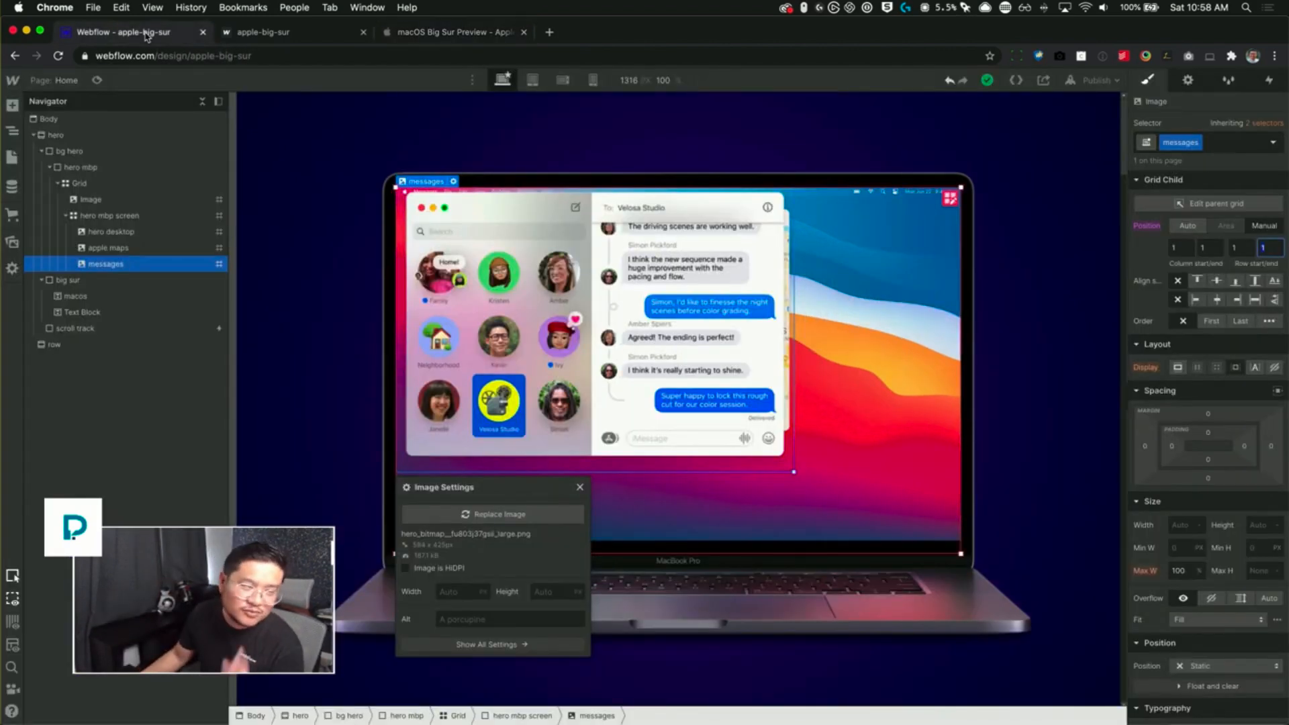
pyautogui.click(410, 32)
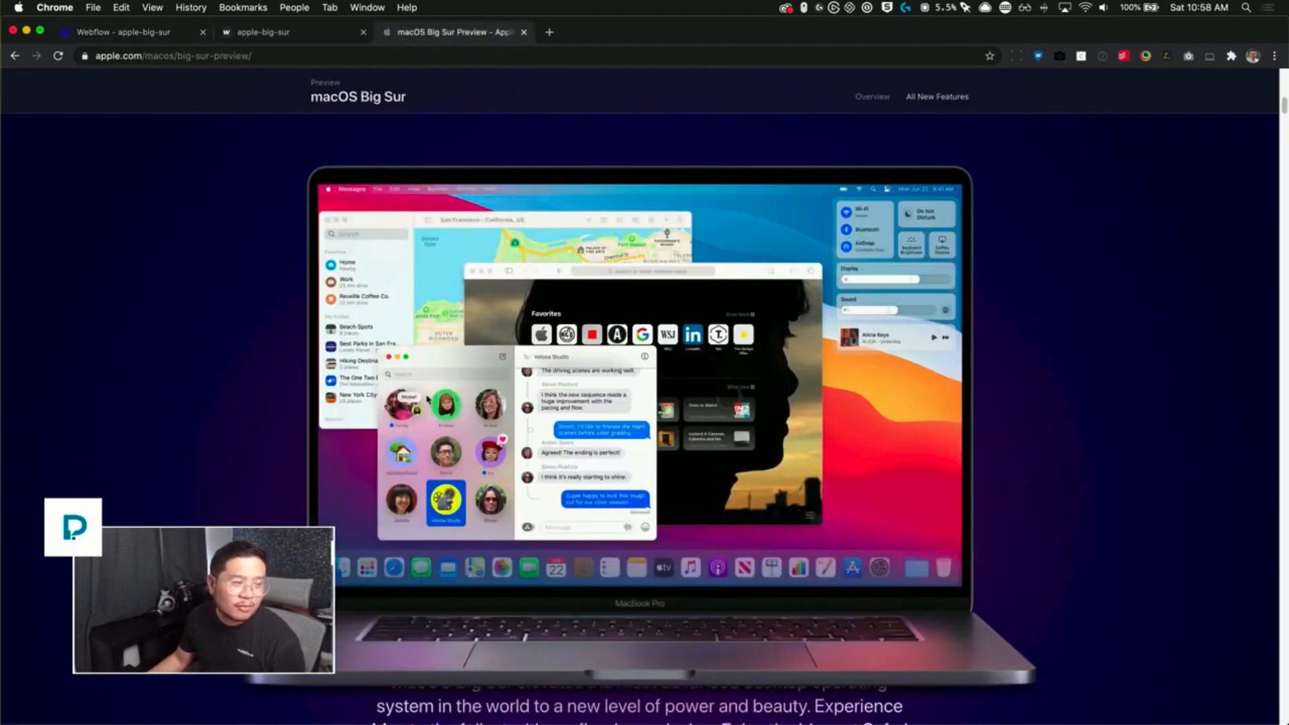
pyautogui.scroll(-5, 428, 401)
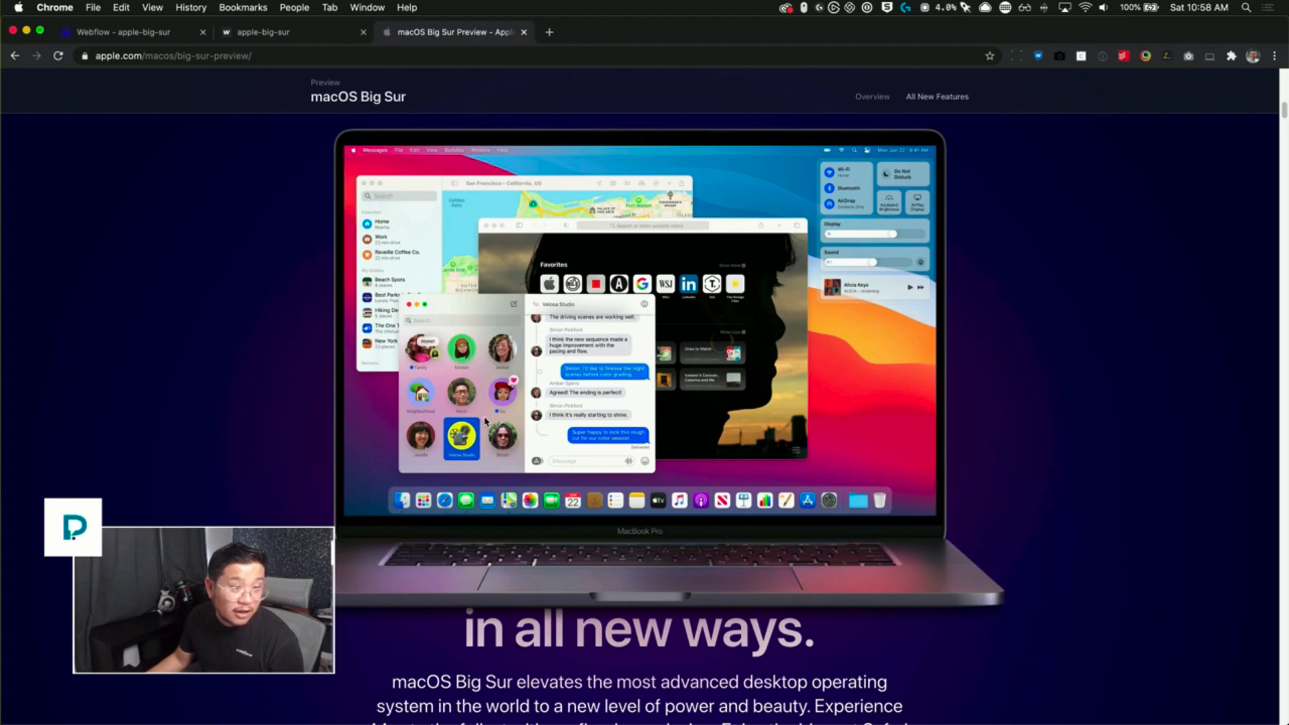
pyautogui.click(139, 32)
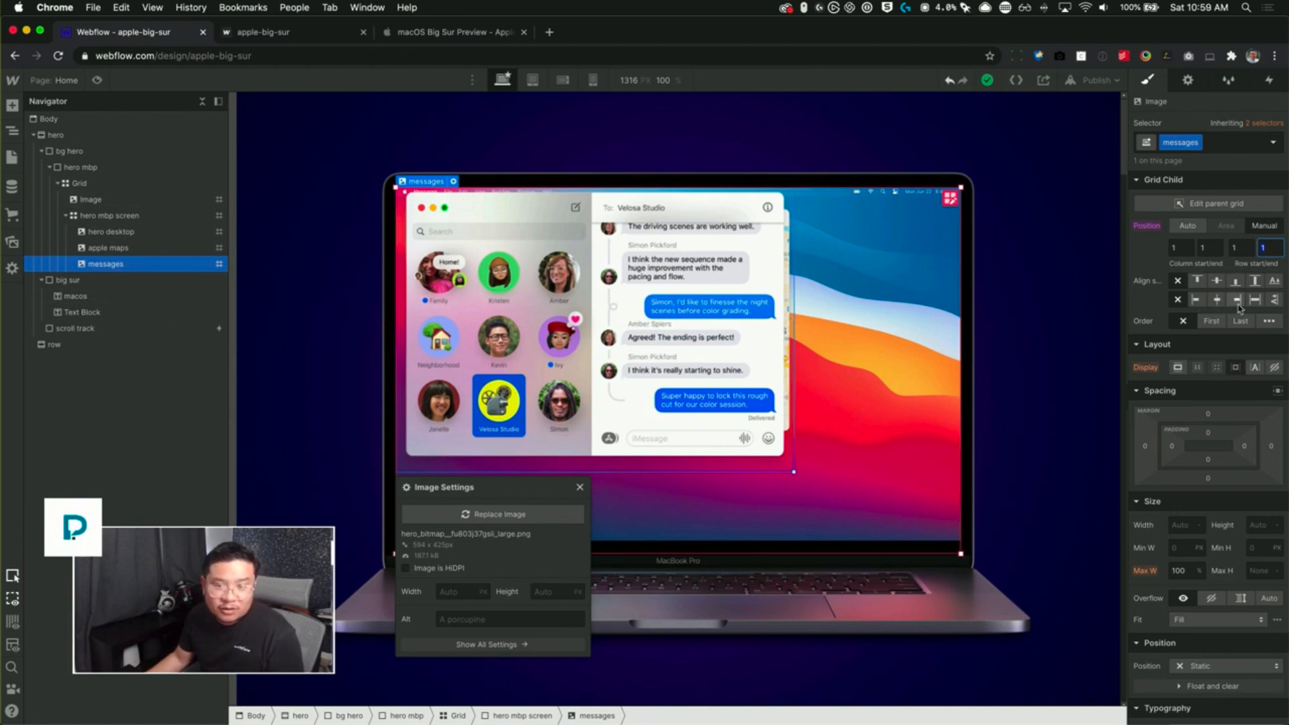
pyautogui.click(1234, 281)
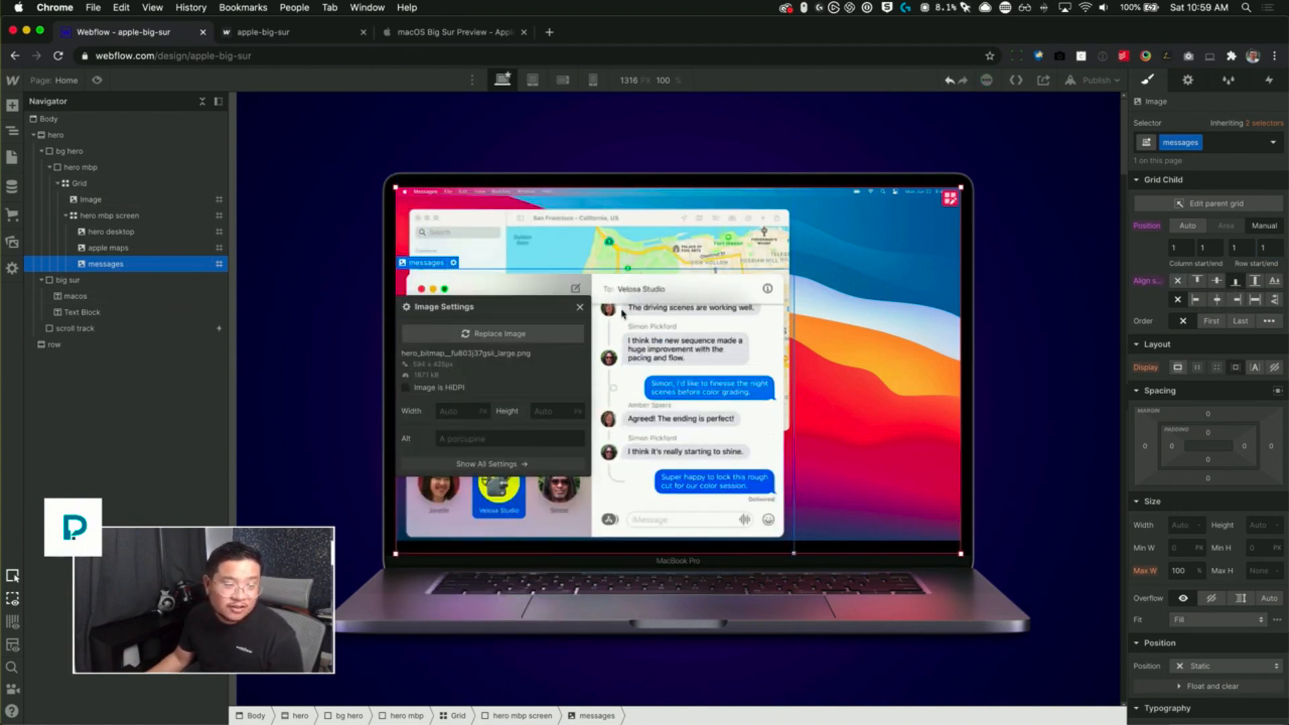
pyautogui.click(580, 307)
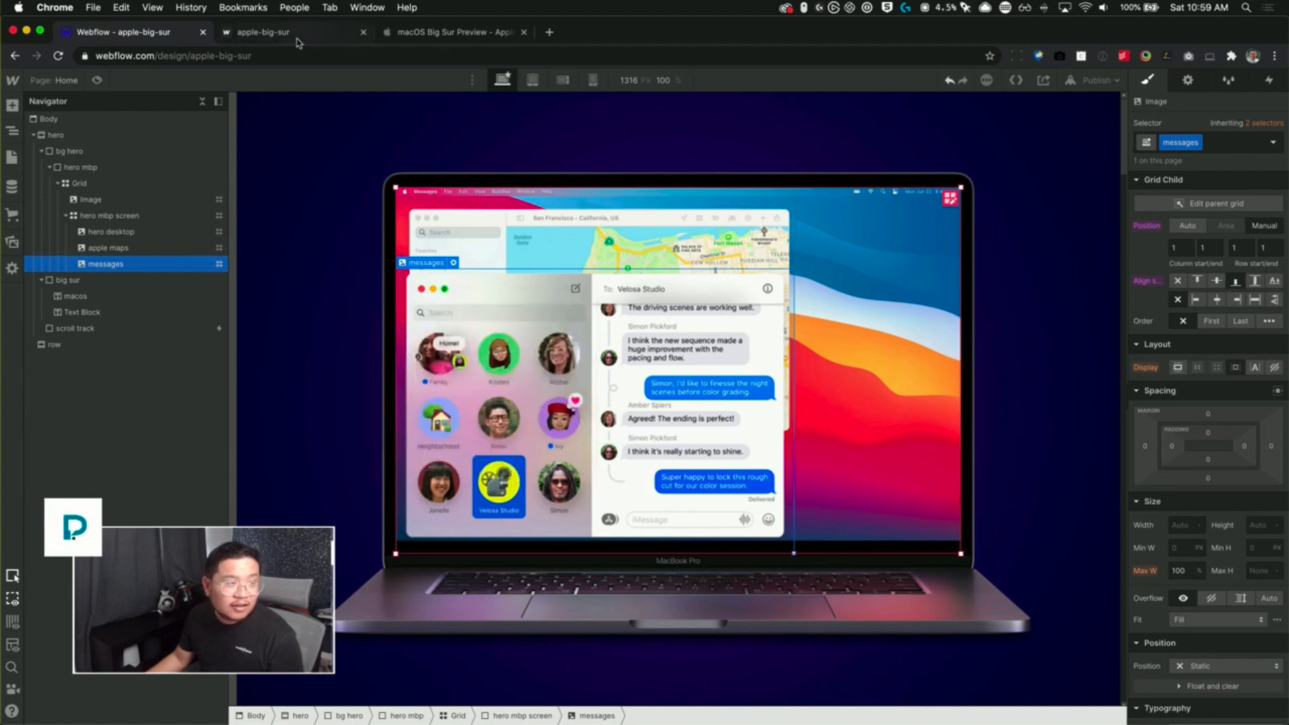
# - Compare with Apple's page again and set the messages image's width to 50%
pyautogui.click(419, 33)
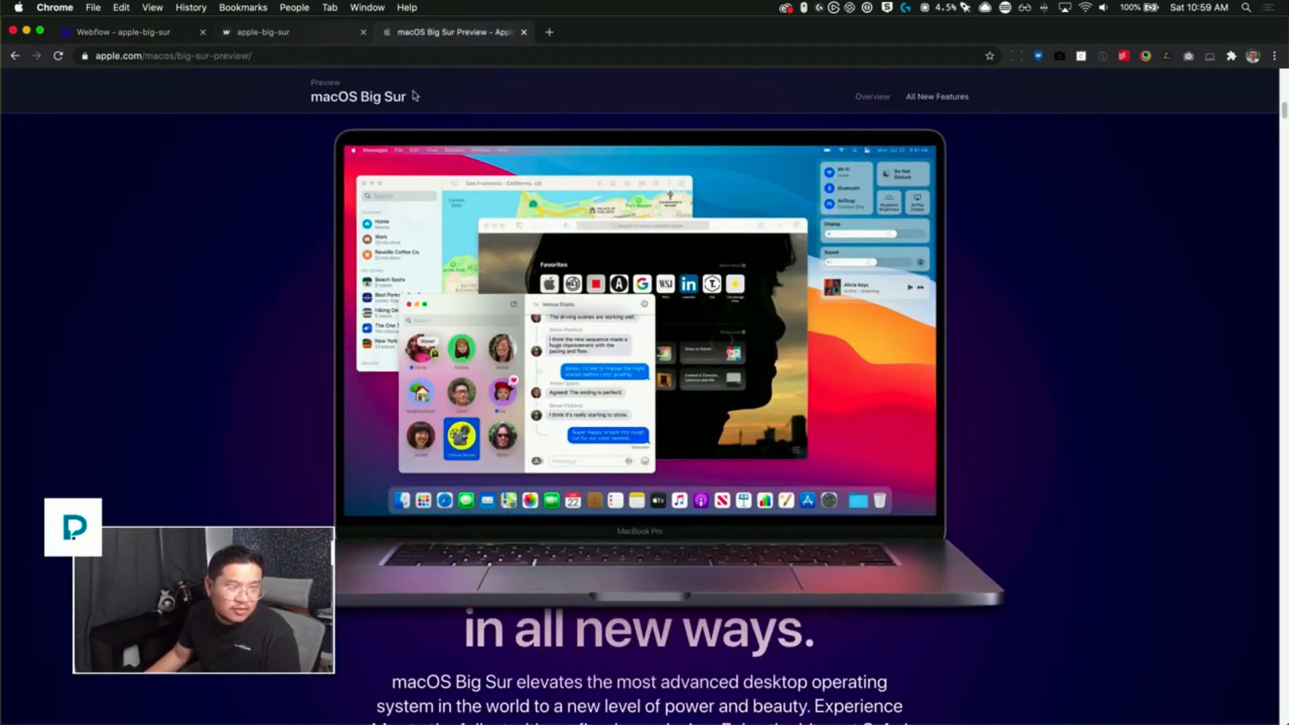
pyautogui.click(154, 39)
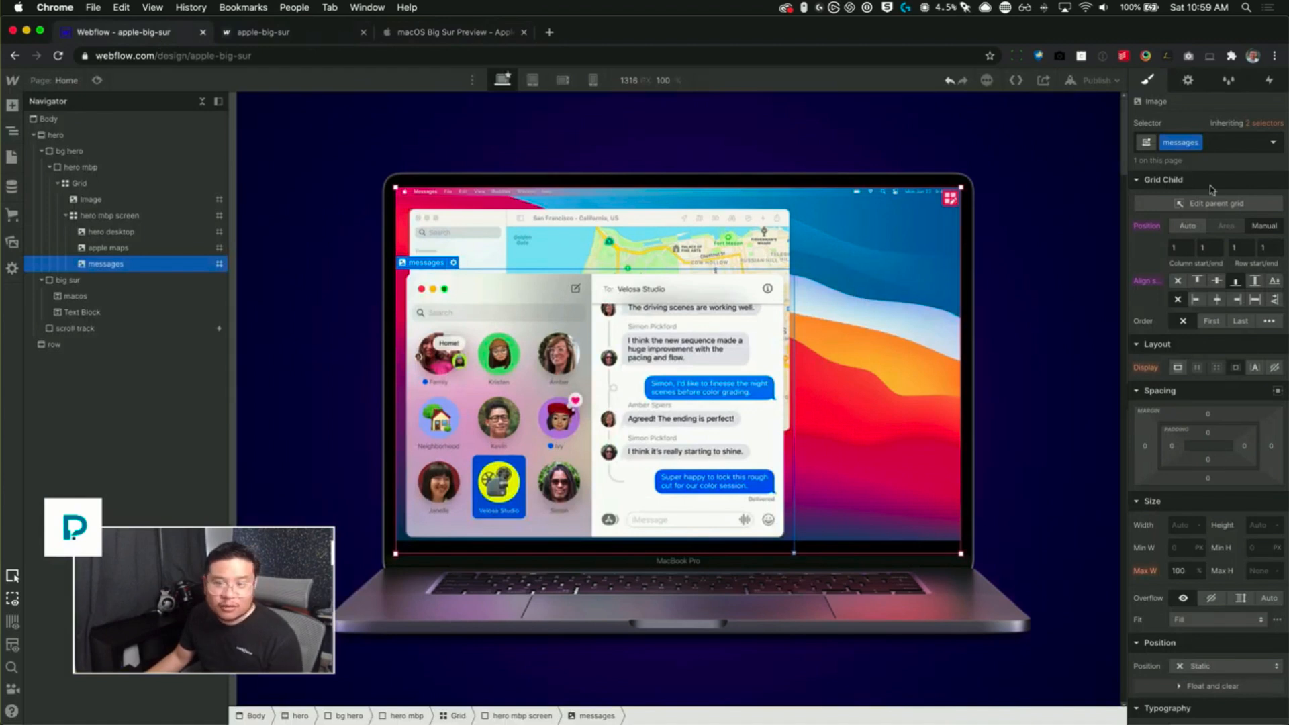
pyautogui.click(1184, 527)
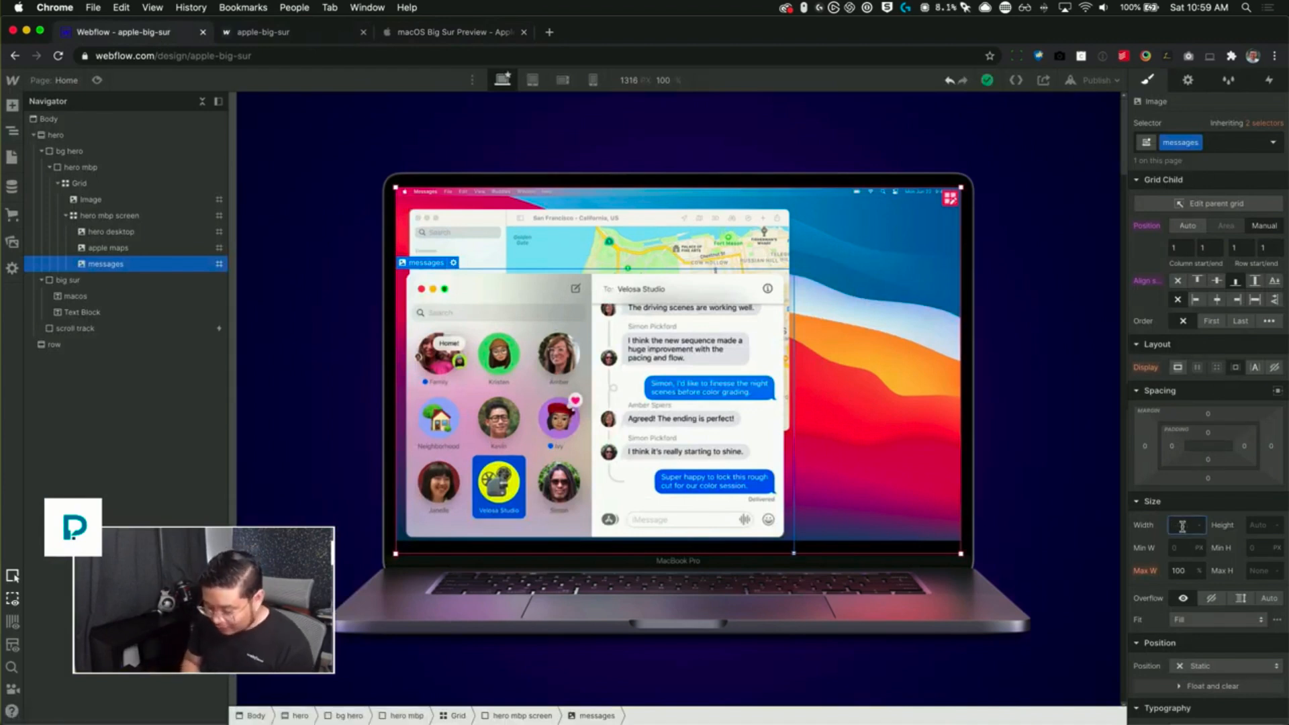
pyautogui.write('50%')
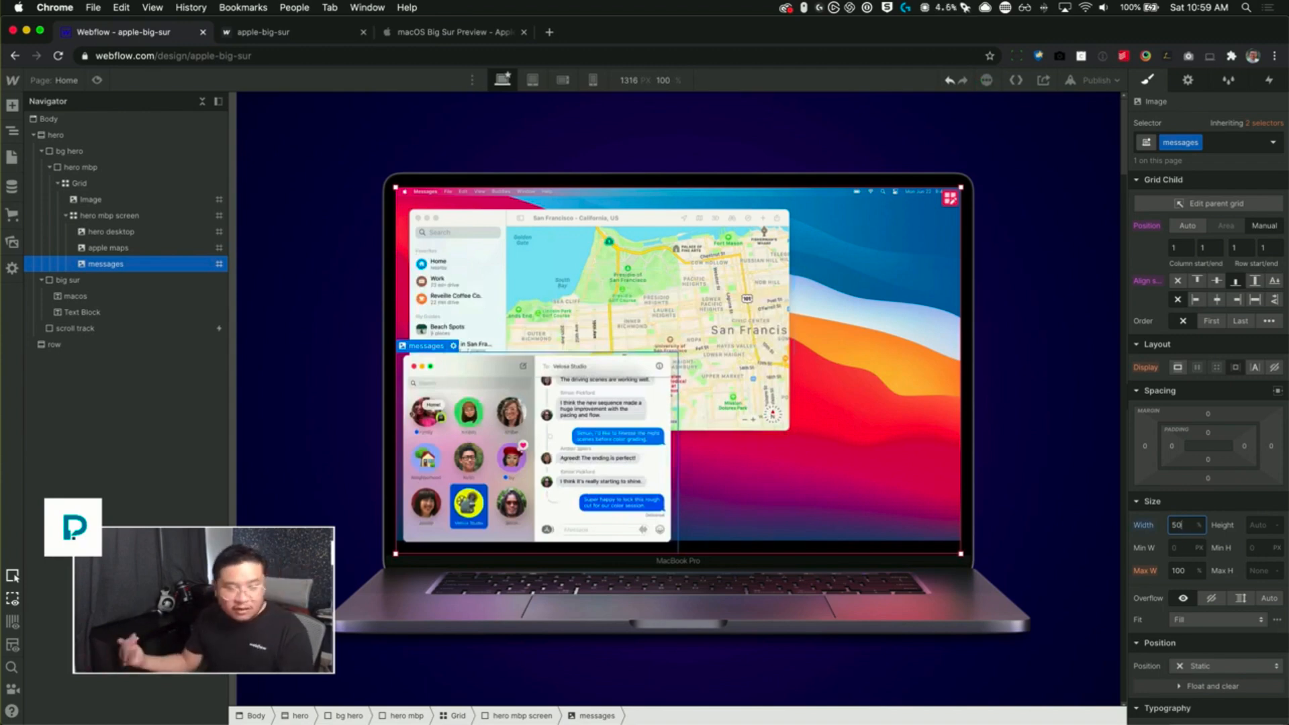
# - Check the Messages window's resting position on Apple's page and give the messages image a bottom margin of 6vh
pyautogui.click(446, 31)
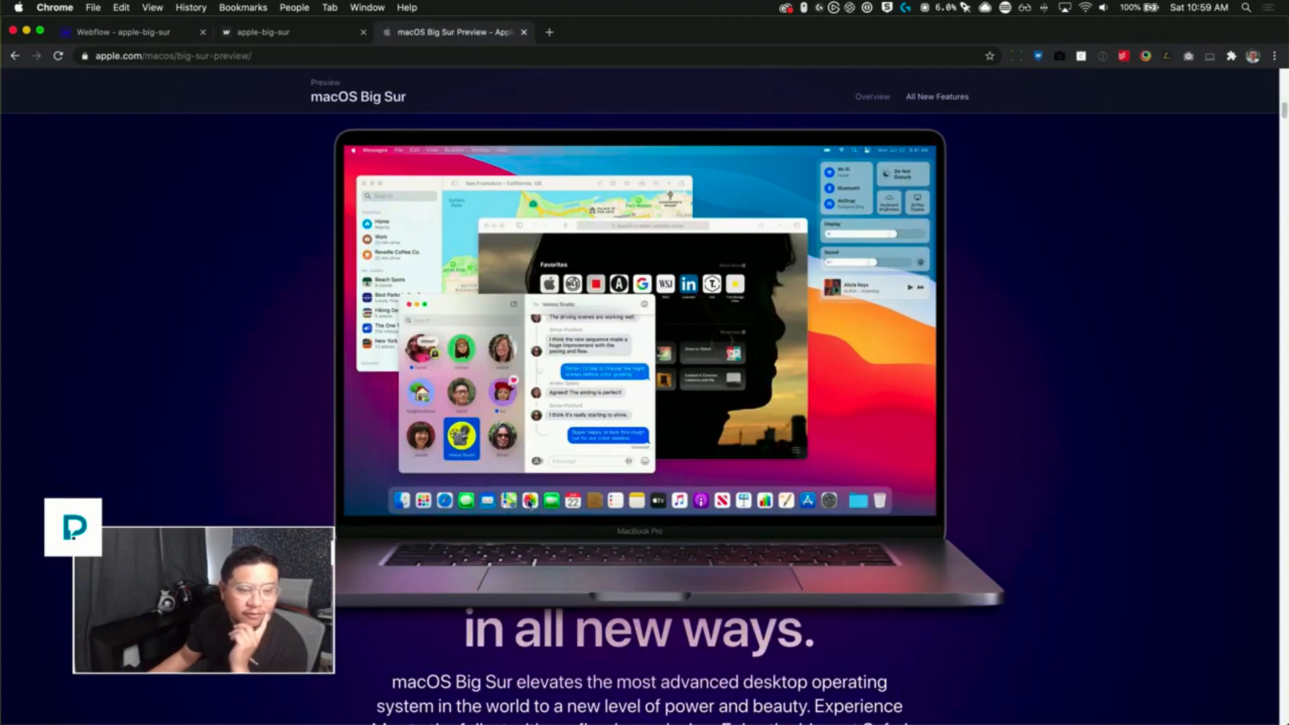
pyautogui.scroll(5, 529, 504)
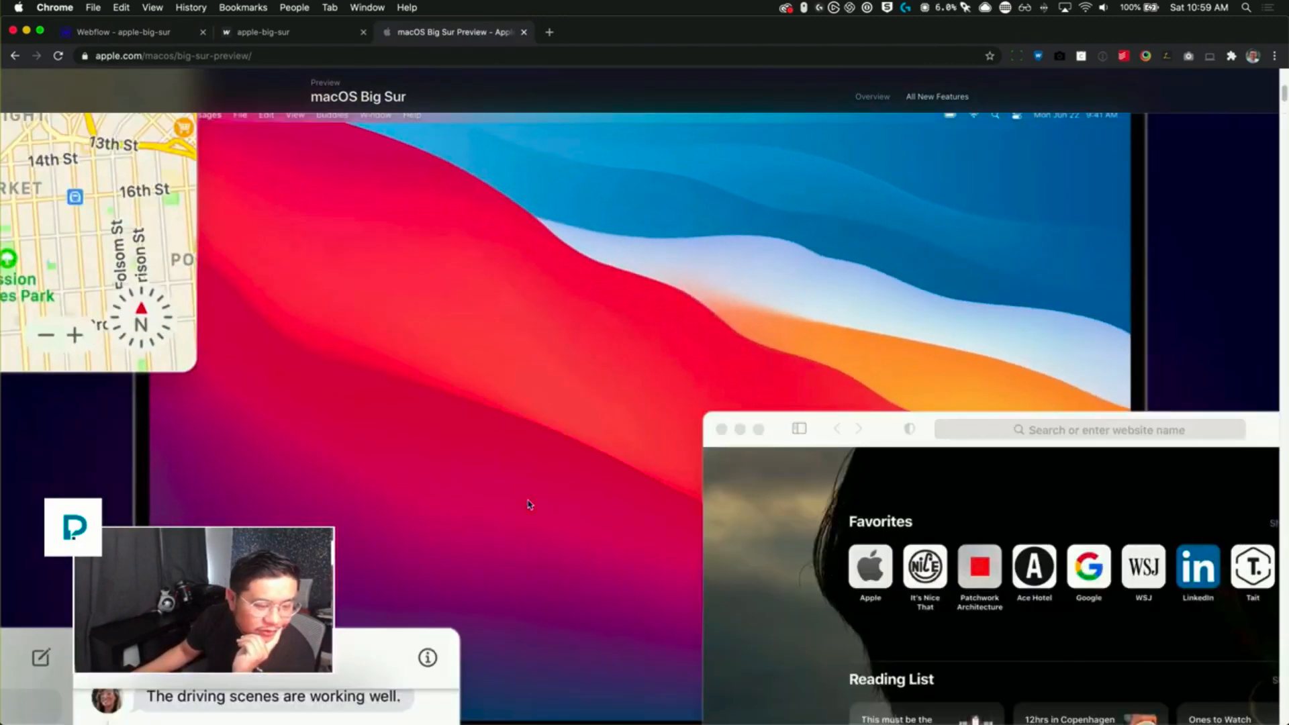
pyautogui.scroll(-5, 529, 504)
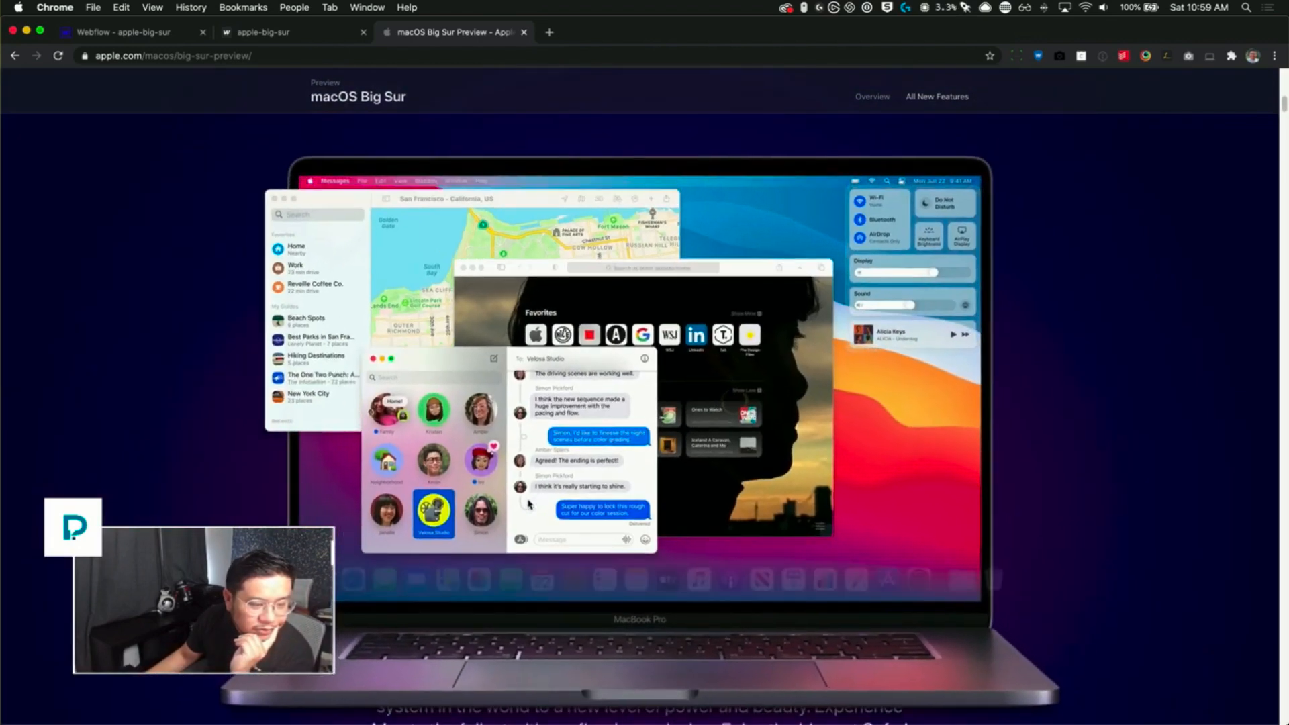
pyautogui.scroll(-3, 529, 503)
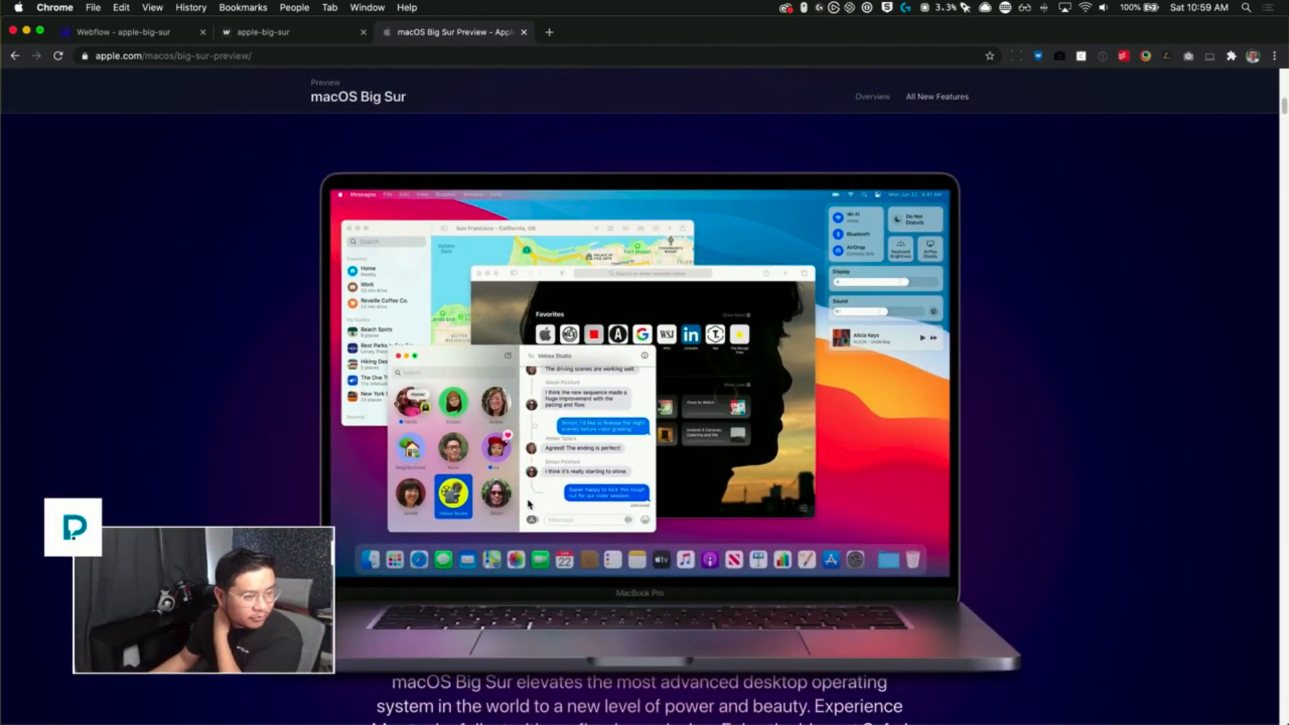
pyautogui.scroll(-1, 529, 505)
pyautogui.click(162, 36)
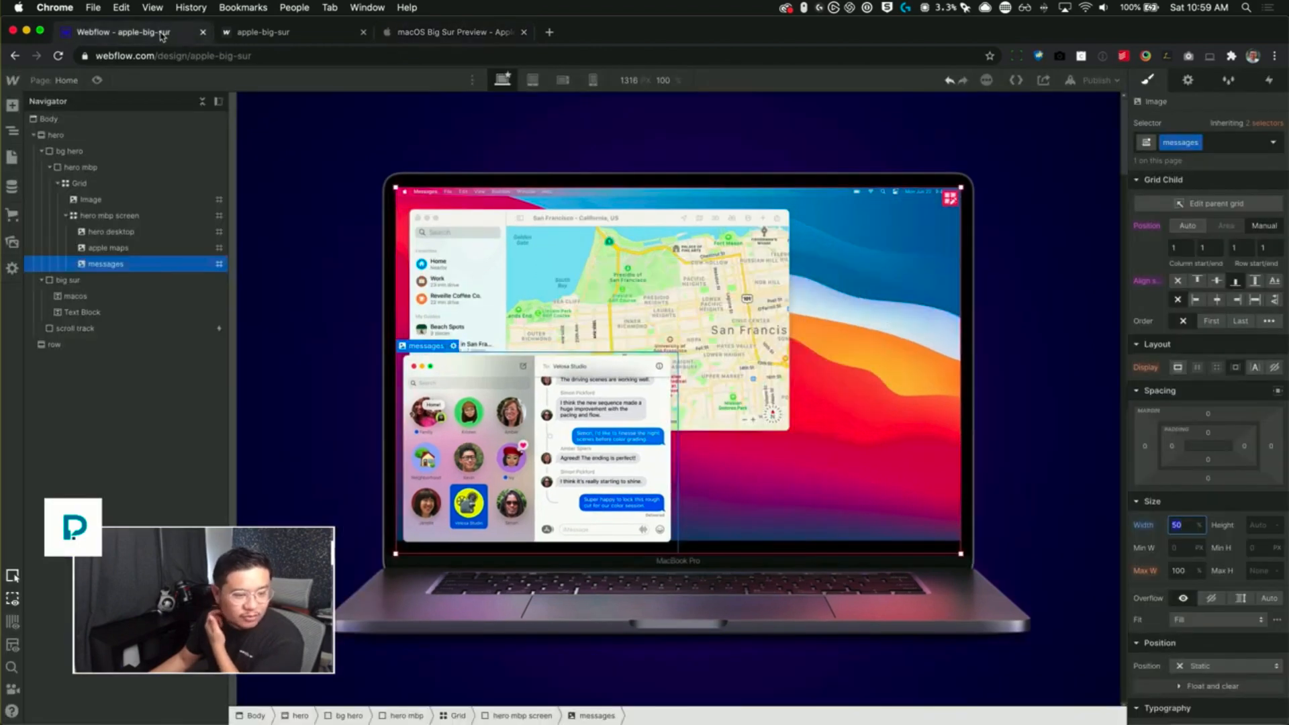
pyautogui.click(1209, 478)
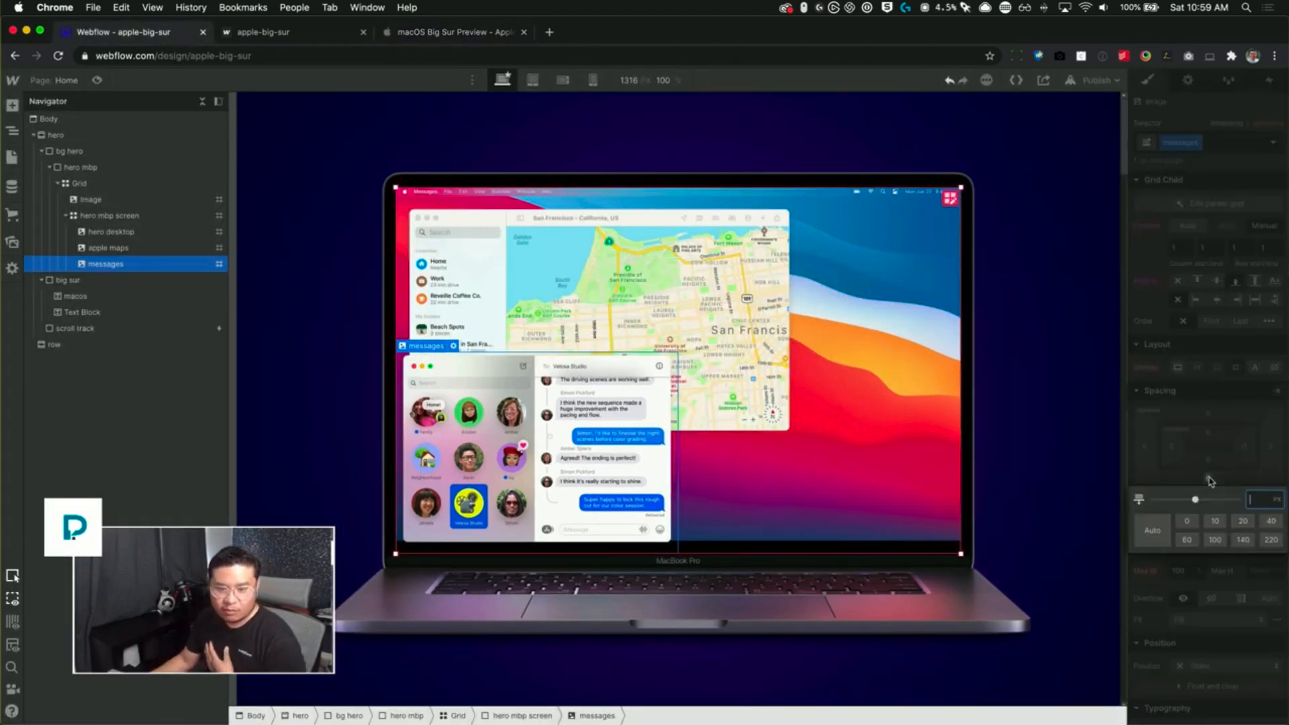
pyautogui.write('10vh')
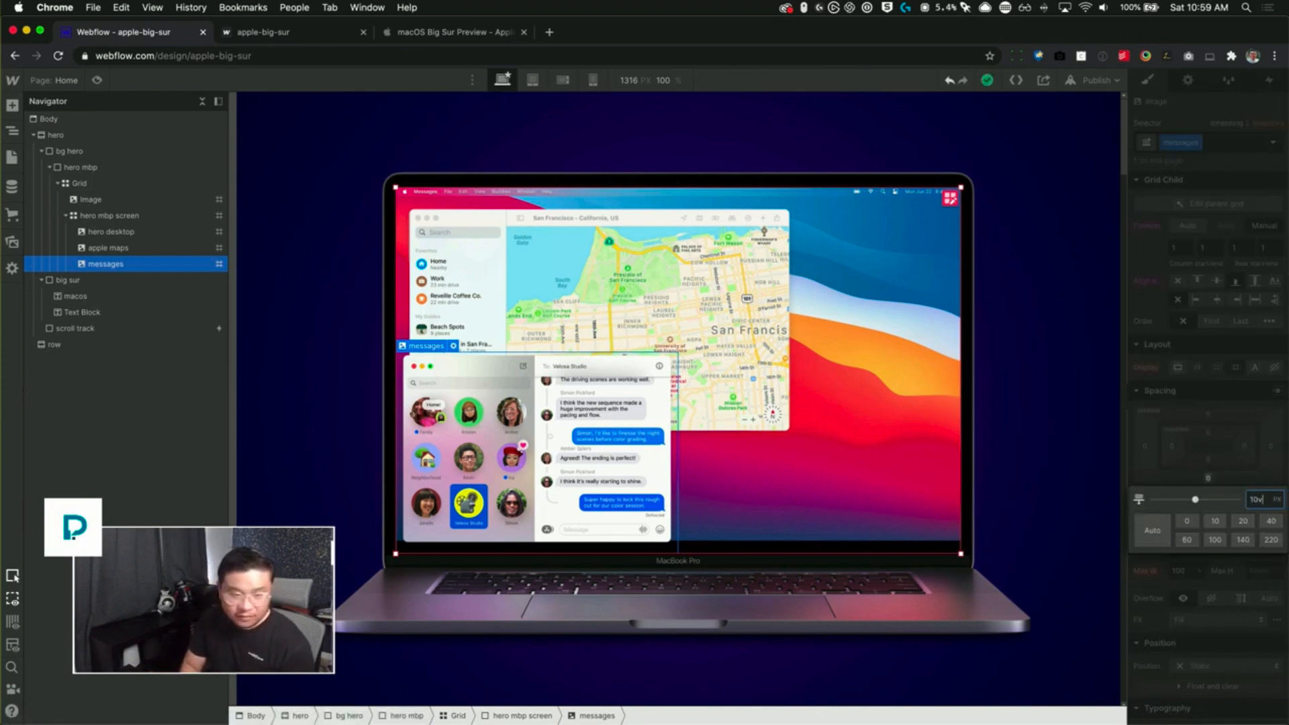
pyautogui.press('Return')
pyautogui.moveTo(1208, 478); pyautogui.dragTo(1208, 477)
# - Set the messages image's left margin to 10%
pyautogui.click(1146, 447)
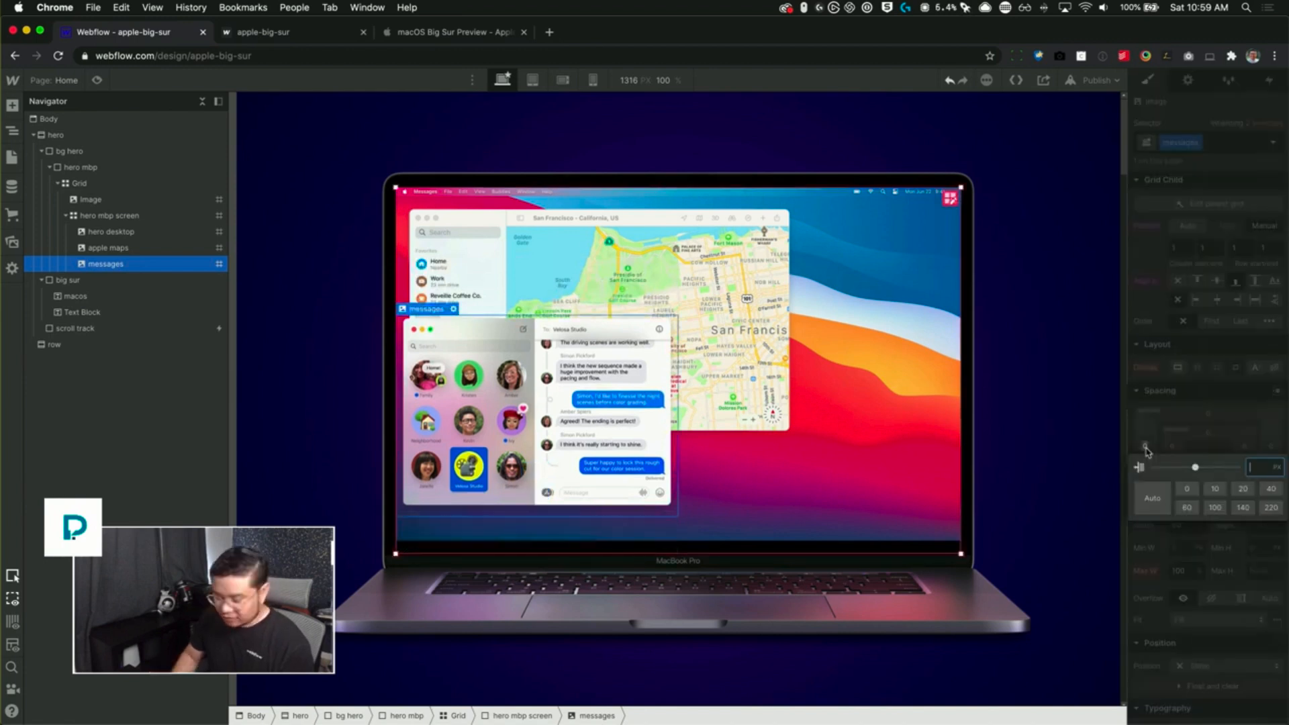
pyautogui.write('10%')
pyautogui.press('Return')
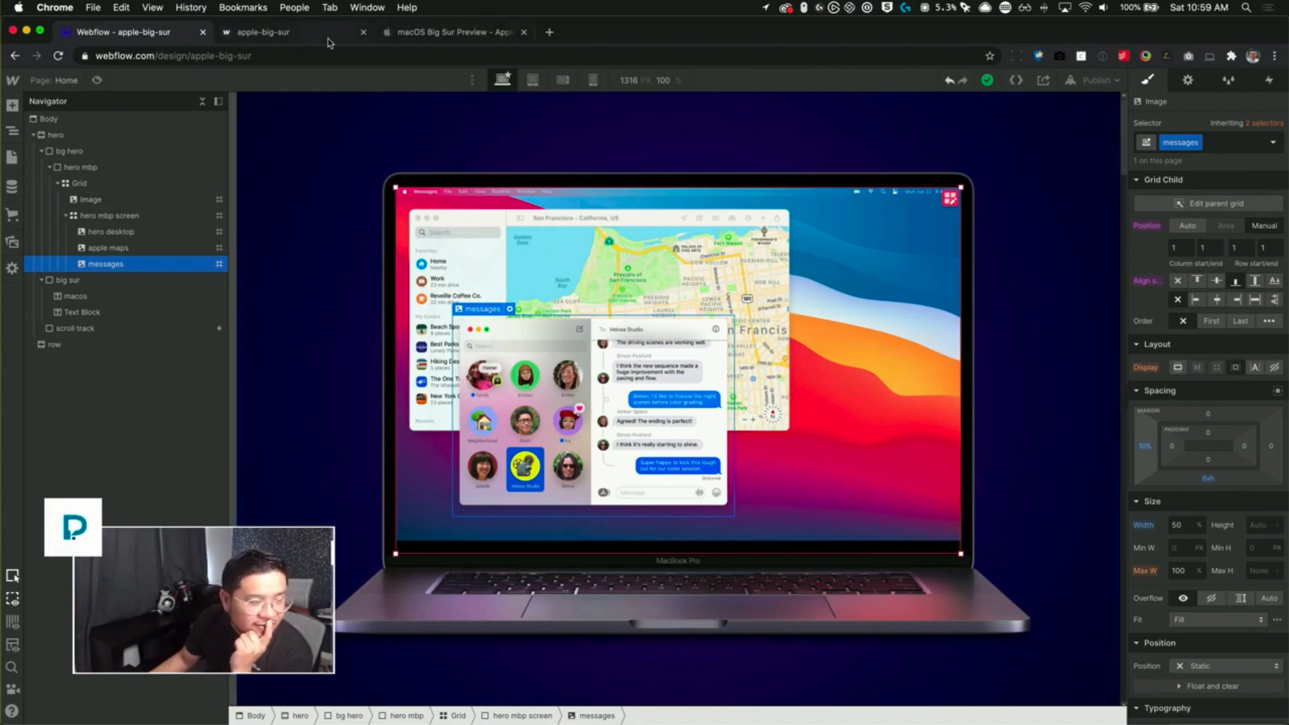
# - Examine the direction from which the Messages window slides into the laptop screen on Apple's page
pyautogui.click(405, 34)
pyautogui.scroll(-5, 475, 422)
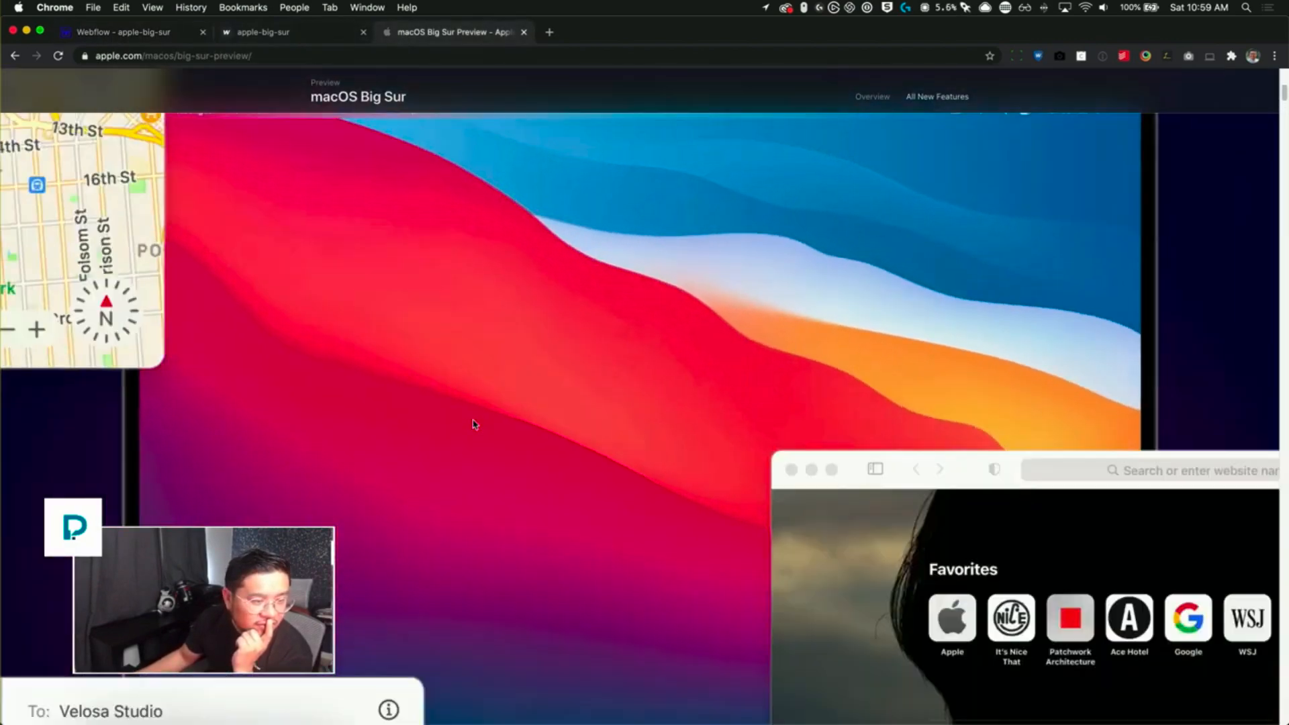
pyautogui.scroll(-5, 475, 423)
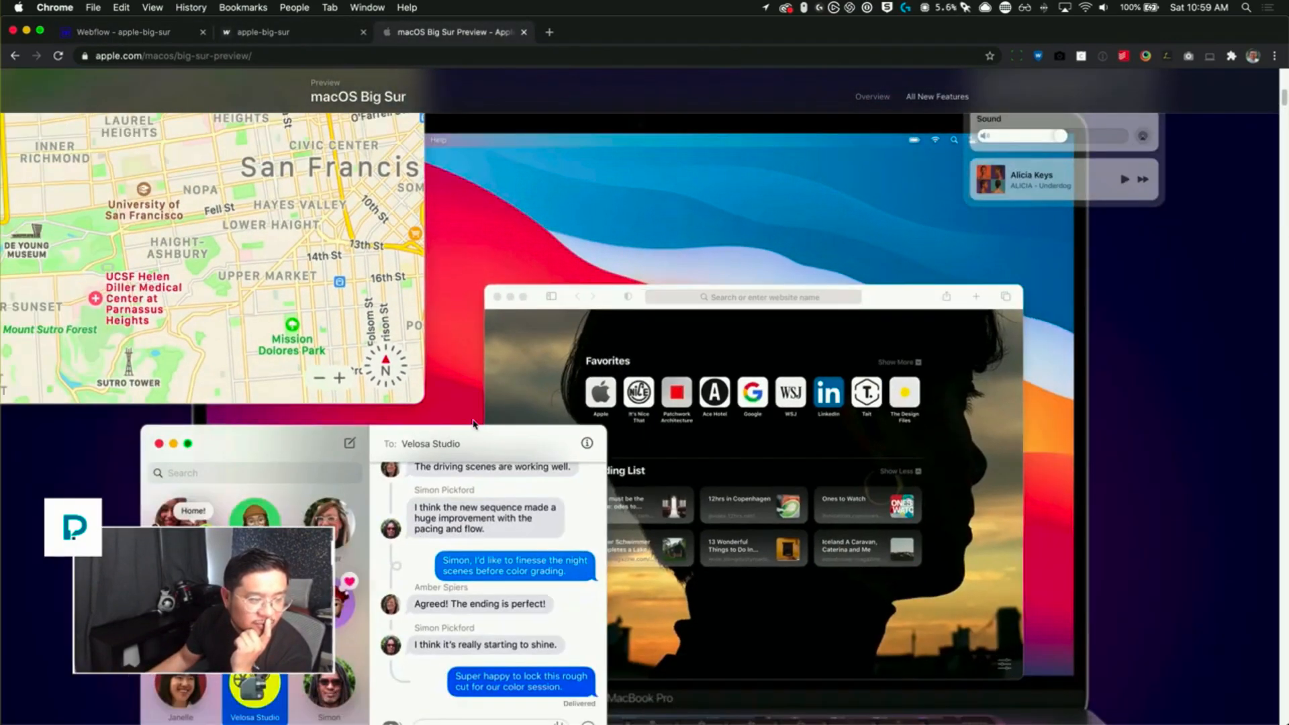
pyautogui.scroll(5, 474, 423)
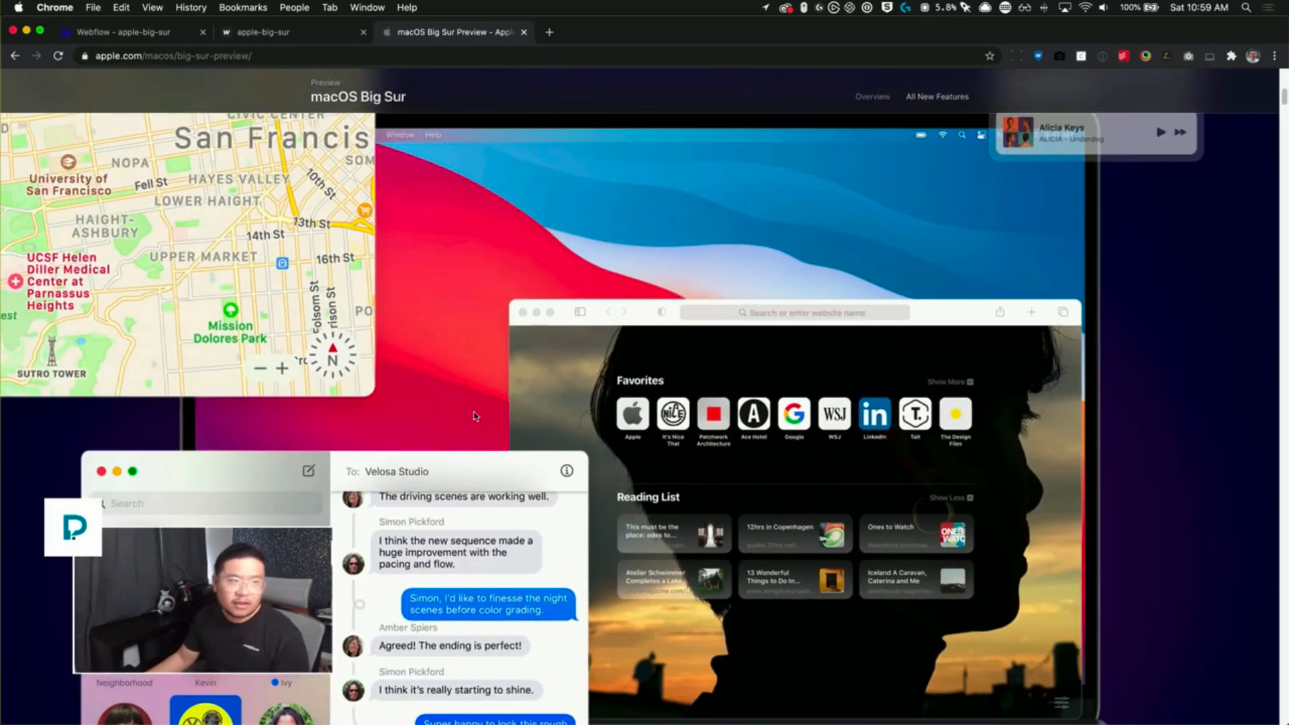
pyautogui.click(125, 34)
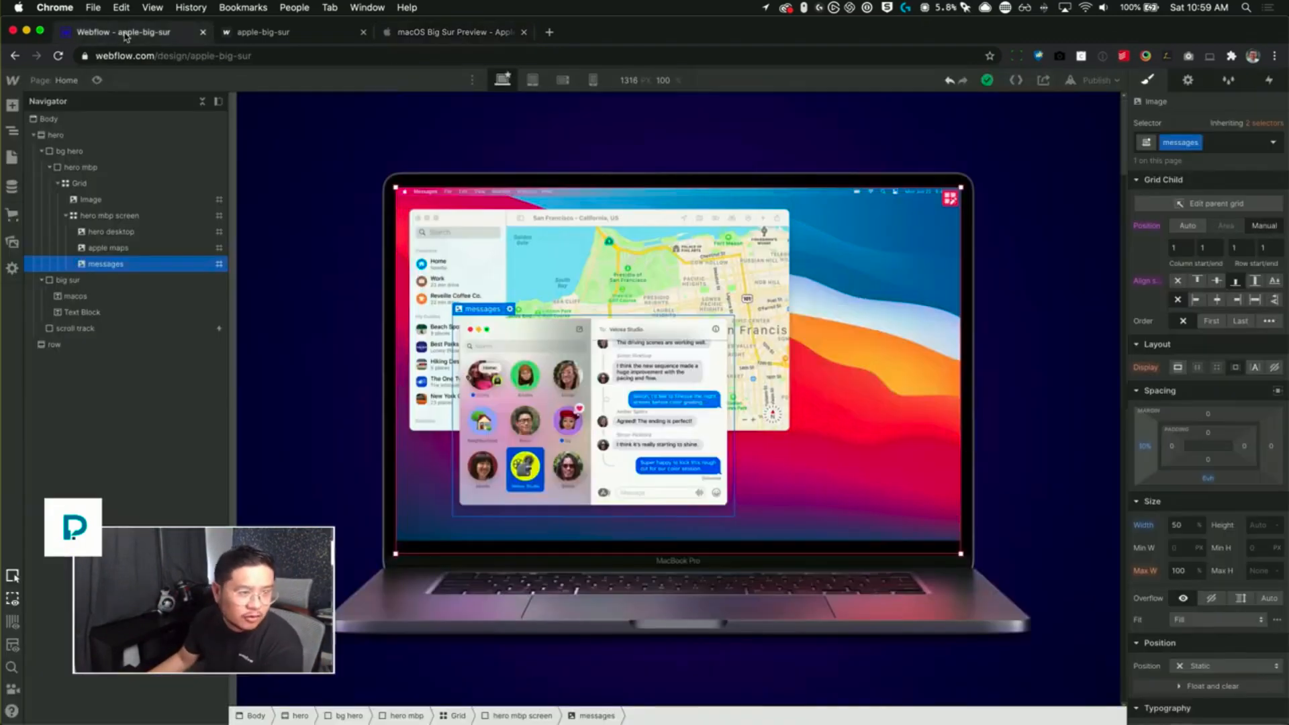
# - Open the scroll track's hero mbp scroll animation and add a Move action for the messages image at the 0% keyframe
pyautogui.click(136, 329)
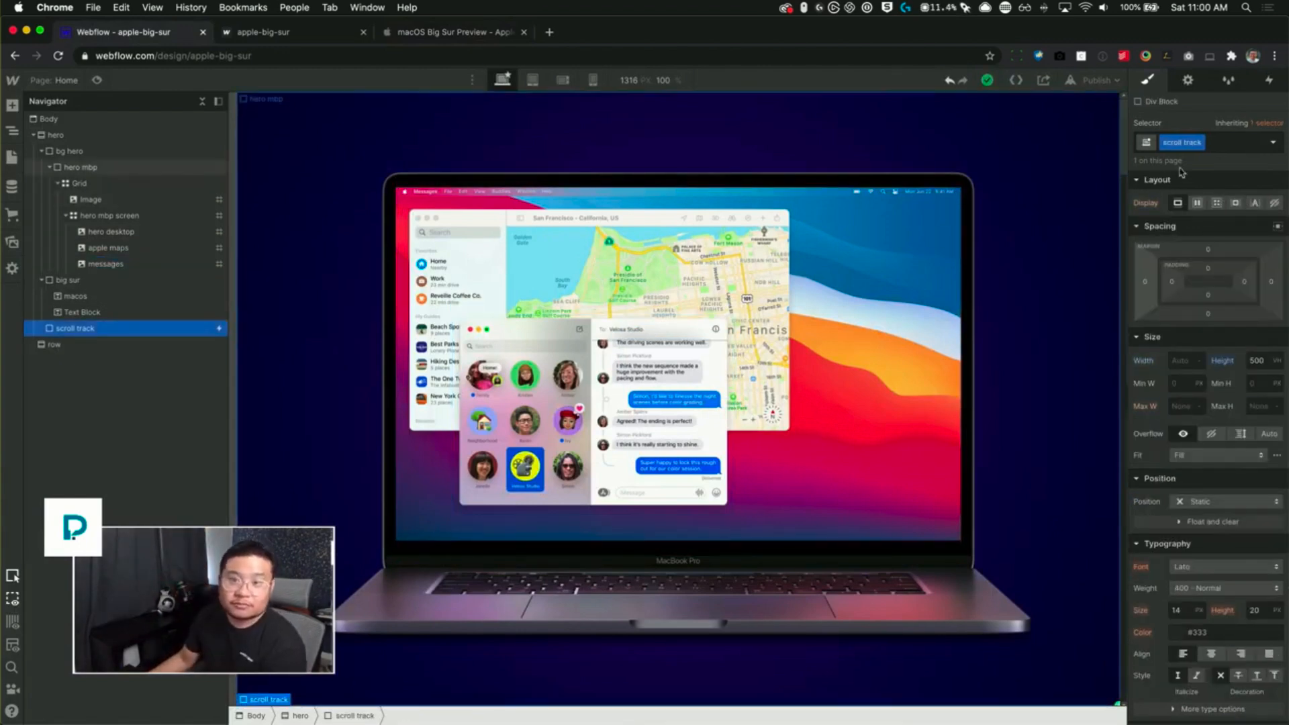
pyautogui.click(1269, 80)
pyautogui.click(1192, 154)
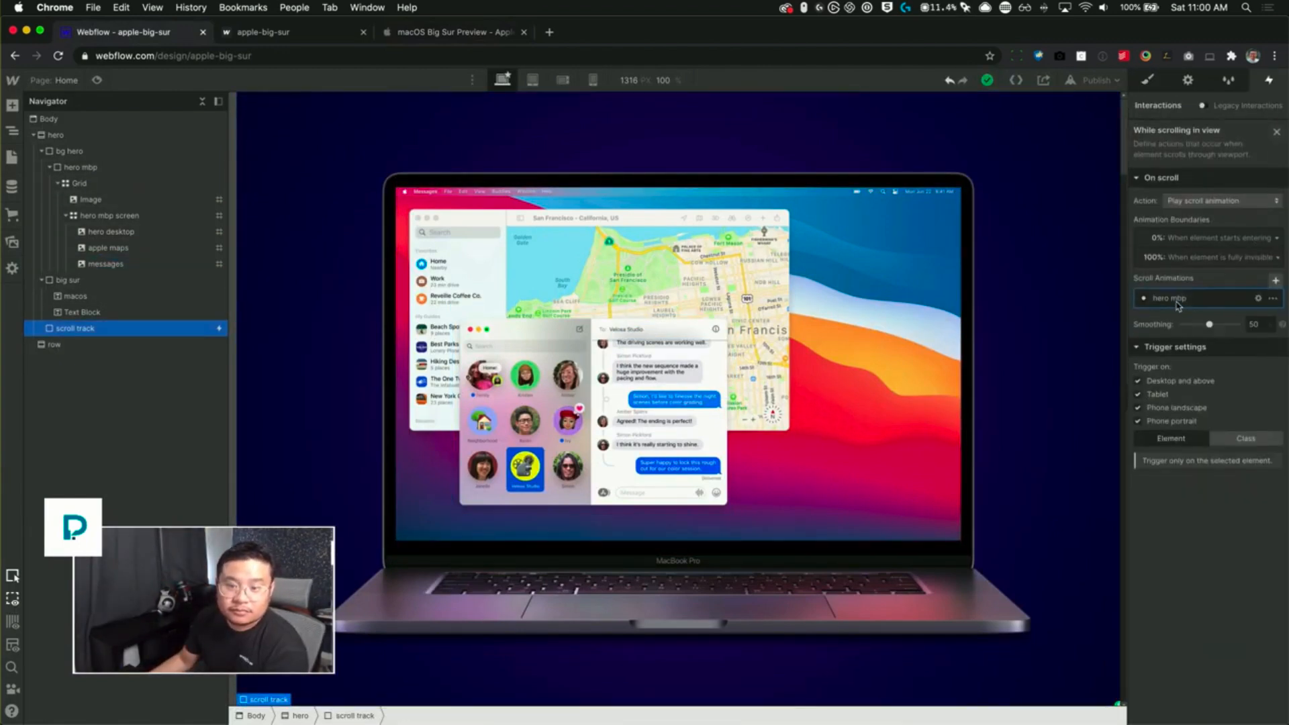
pyautogui.click(1182, 301)
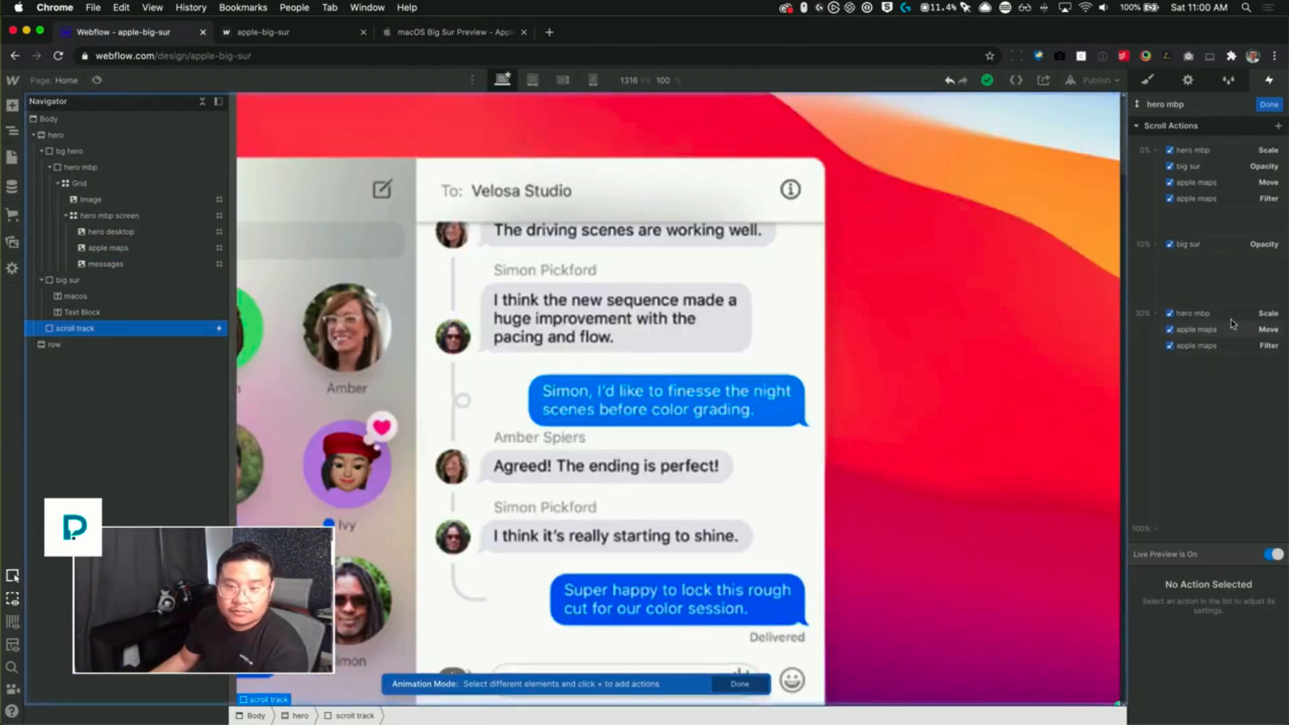
pyautogui.click(219, 281)
pyautogui.click(107, 264)
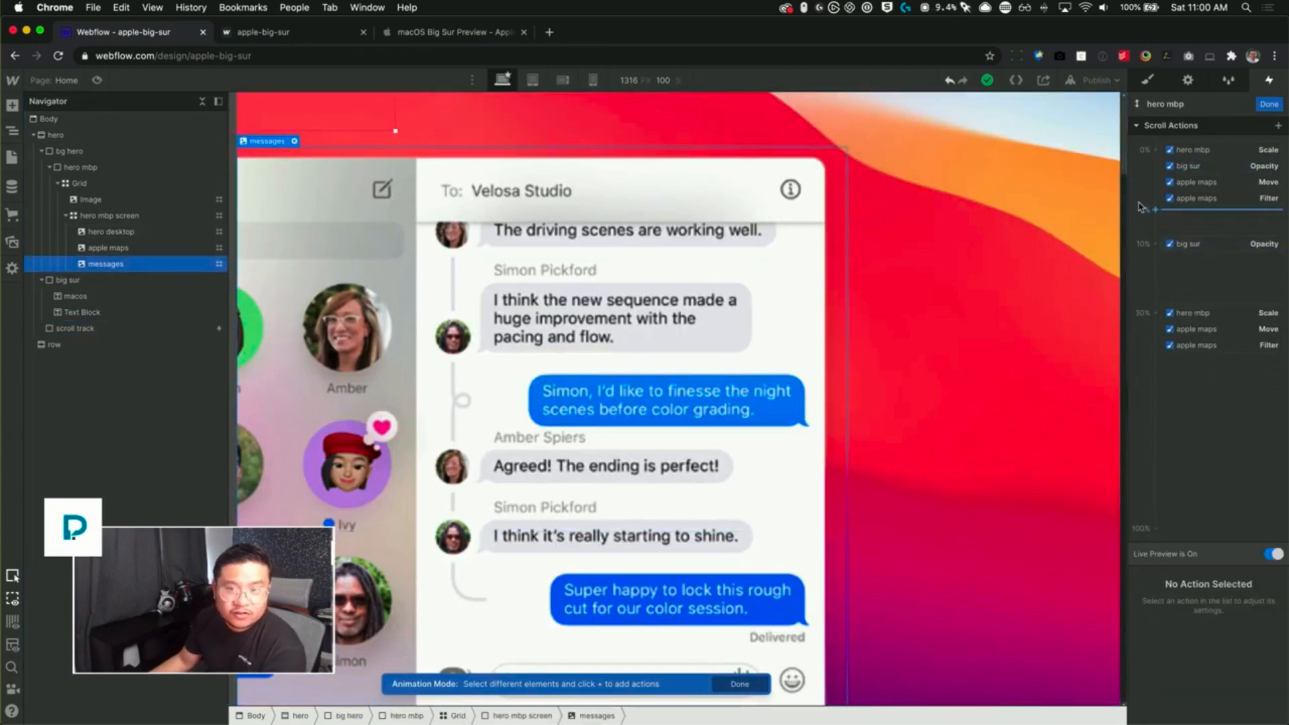
pyautogui.click(1158, 151)
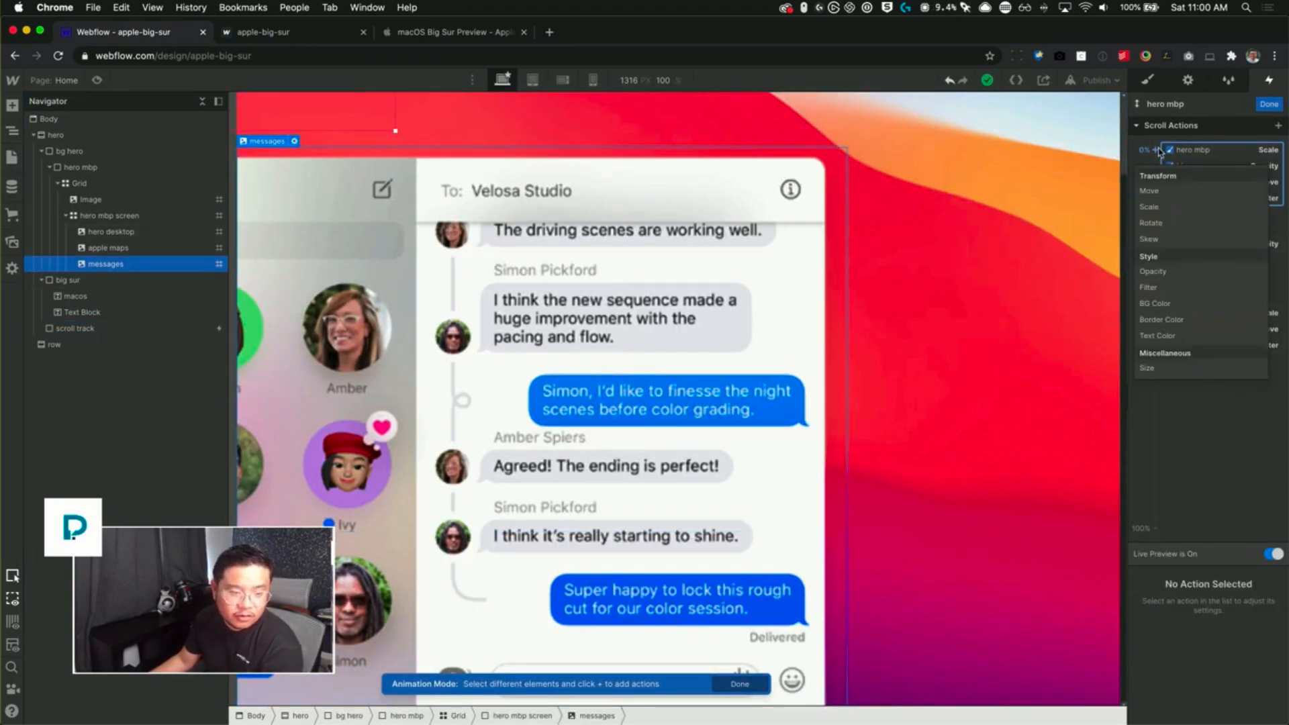
pyautogui.click(1169, 196)
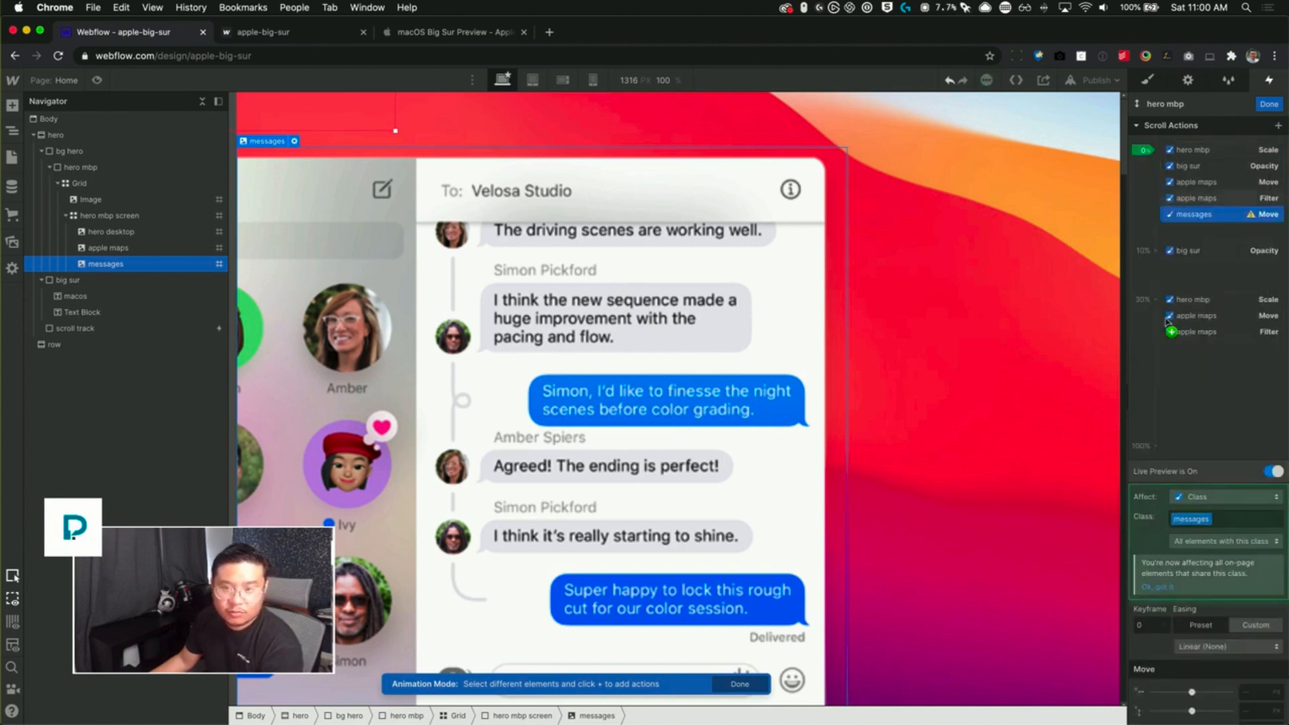
# - Set the 0% messages Move action to percentage units, with -100% horizontally and 100% vertically
pyautogui.click(1277, 692)
pyautogui.click(1241, 637)
pyautogui.click(1277, 710)
pyautogui.click(1245, 638)
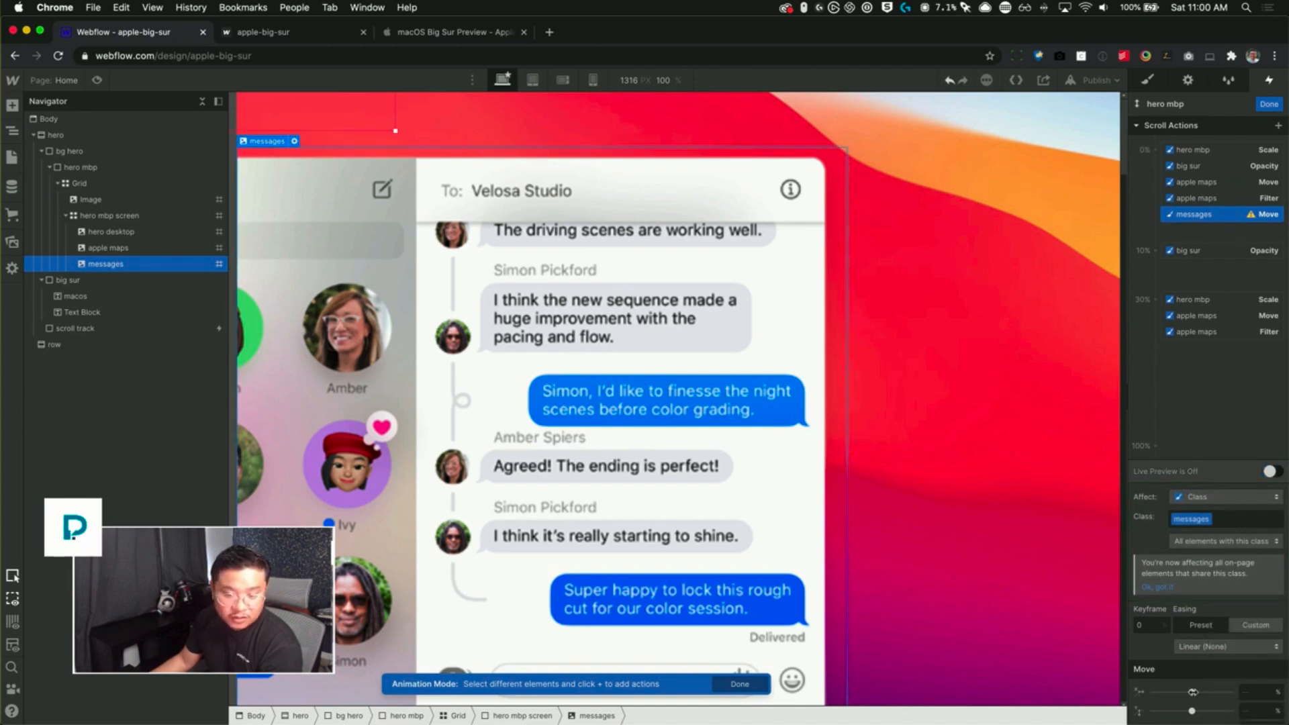
pyautogui.click(1242, 691)
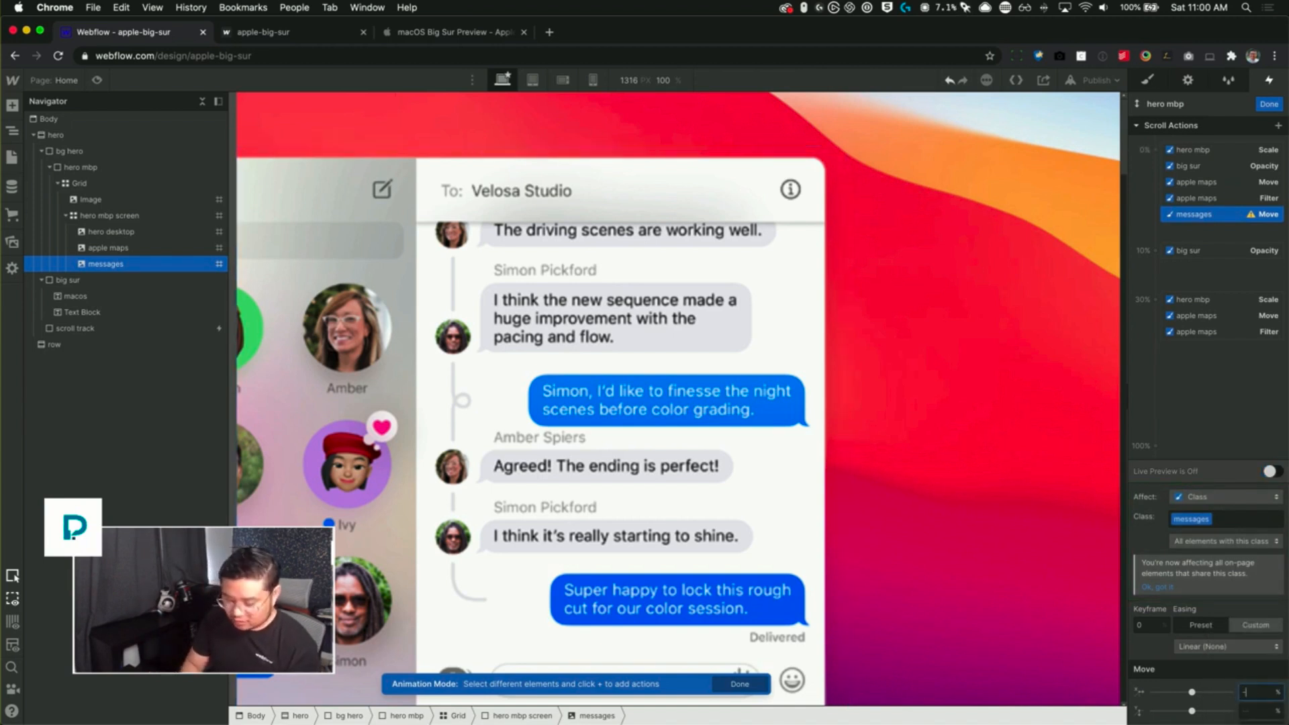
pyautogui.write('-100')
pyautogui.press('Tab')
pyautogui.write('100')
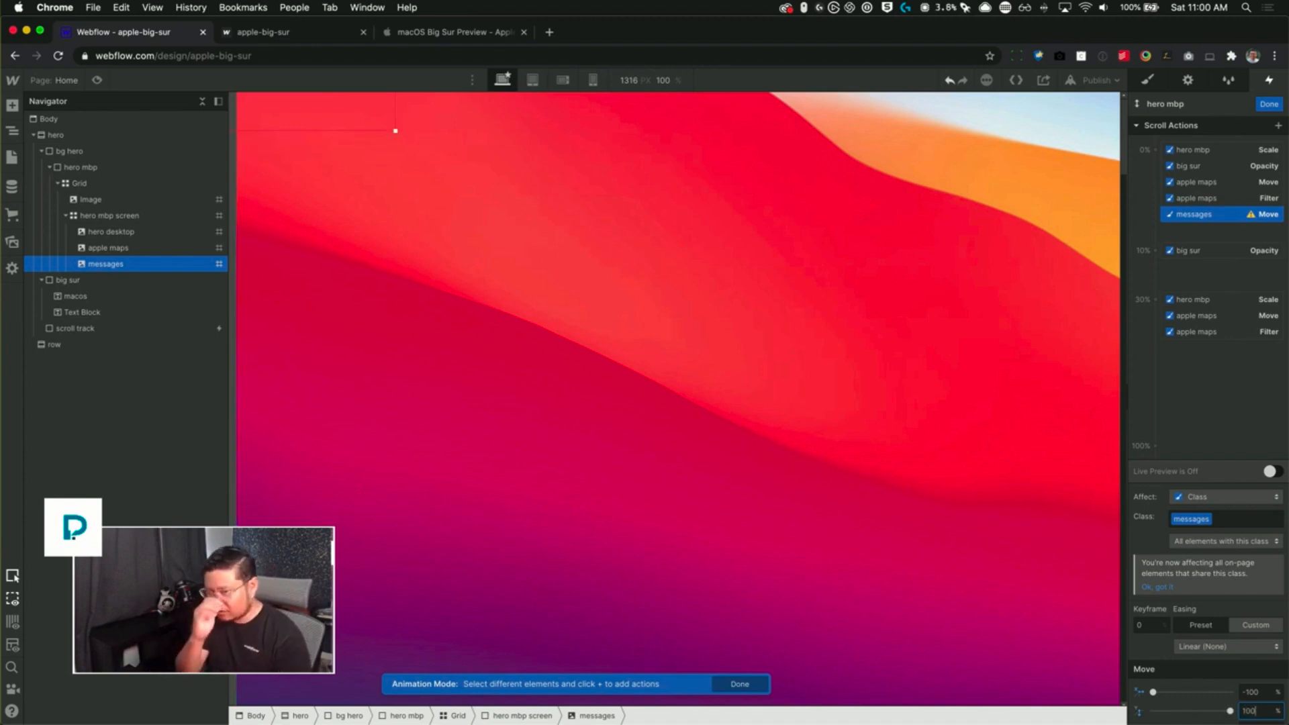
# - Duplicate the messages Move action to the 30% keyframe and set both its horizontal and vertical offsets to 0%
pyautogui.rightClick(1207, 219)
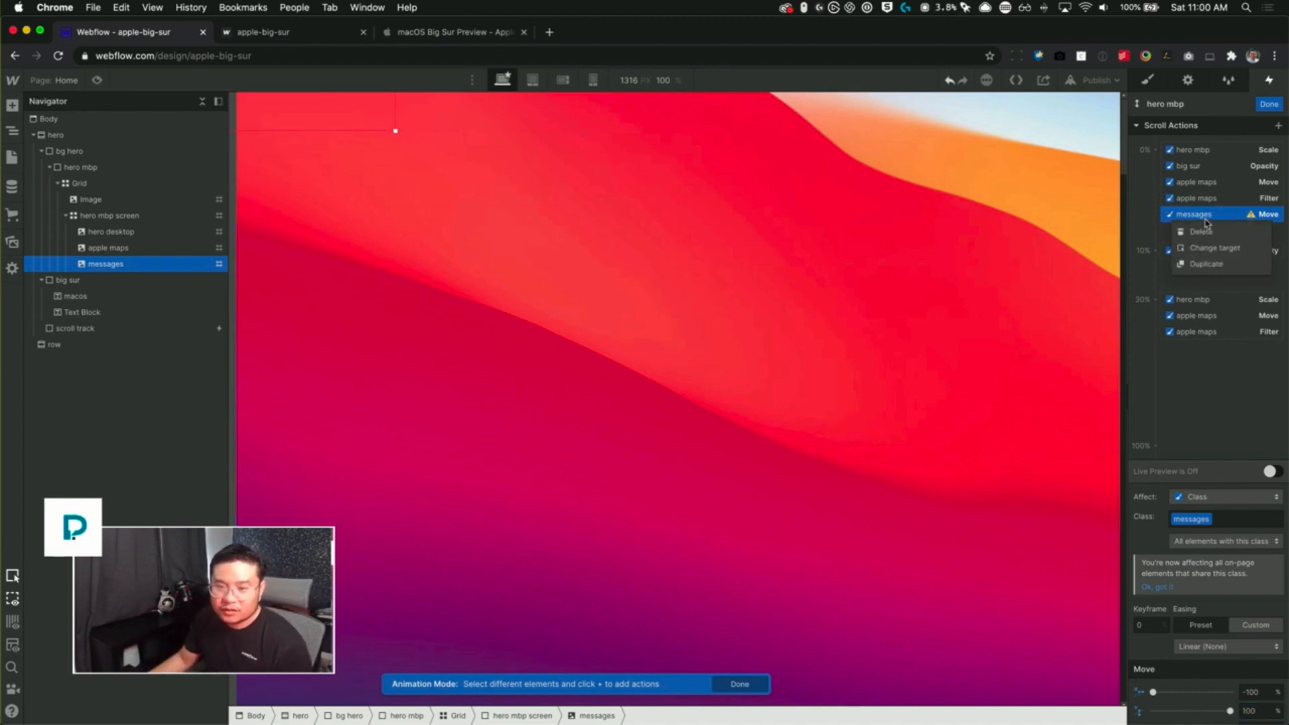
pyautogui.click(1218, 263)
pyautogui.moveTo(1200, 232); pyautogui.dragTo(1201, 333)
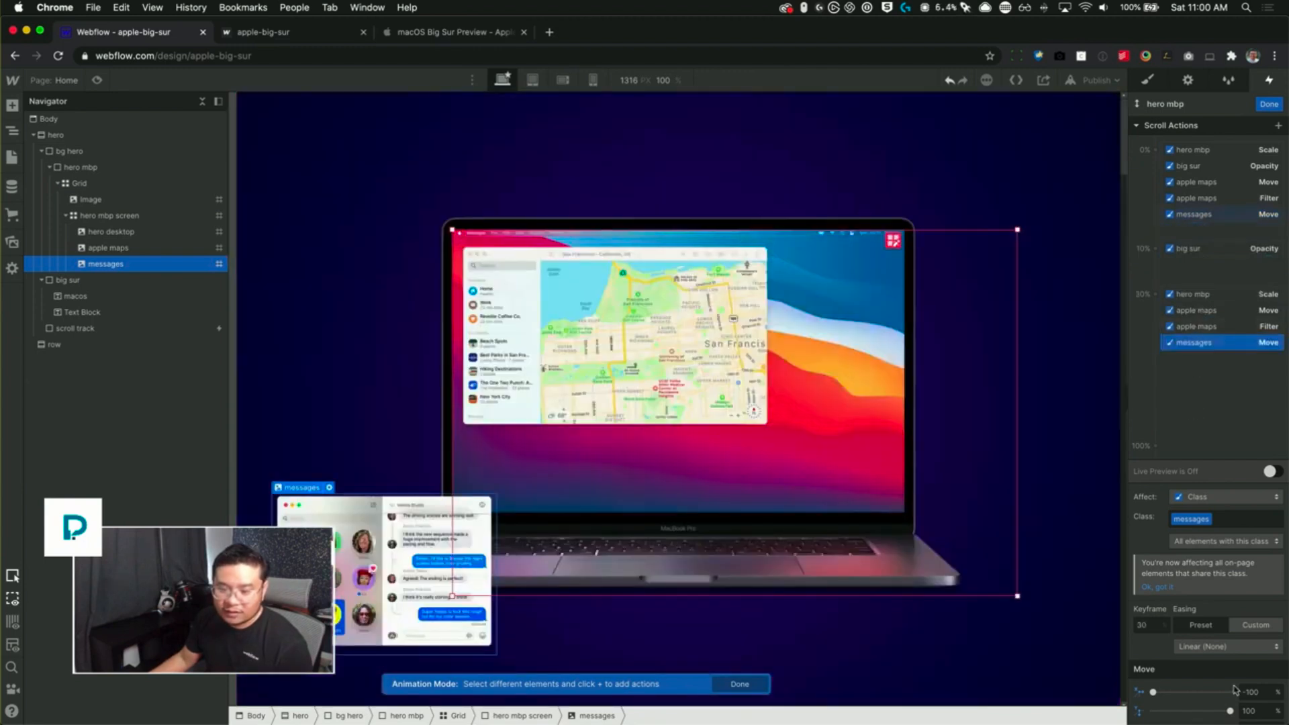
pyautogui.click(1253, 692)
pyautogui.write('0')
pyautogui.press('Tab')
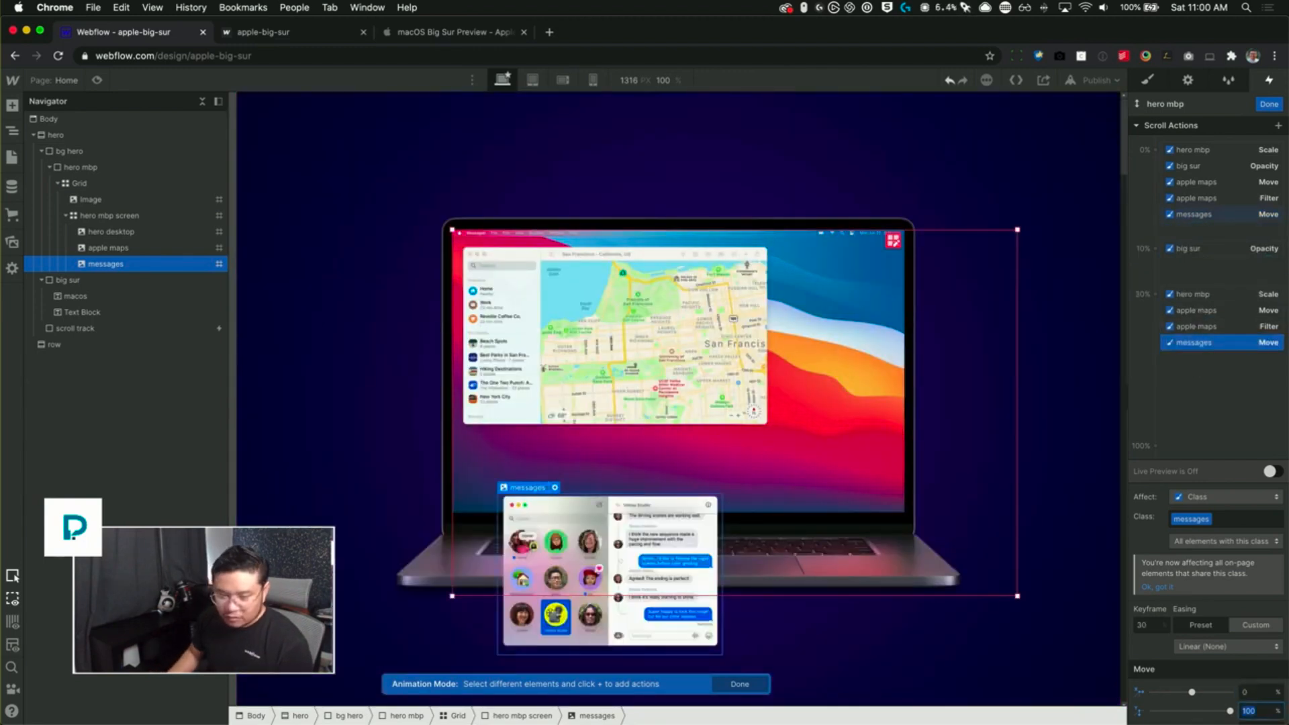
pyautogui.write('0')
# - Turn on live preview and scroll through the canvas to check how the messages image moves into the laptop screen
pyautogui.click(1271, 471)
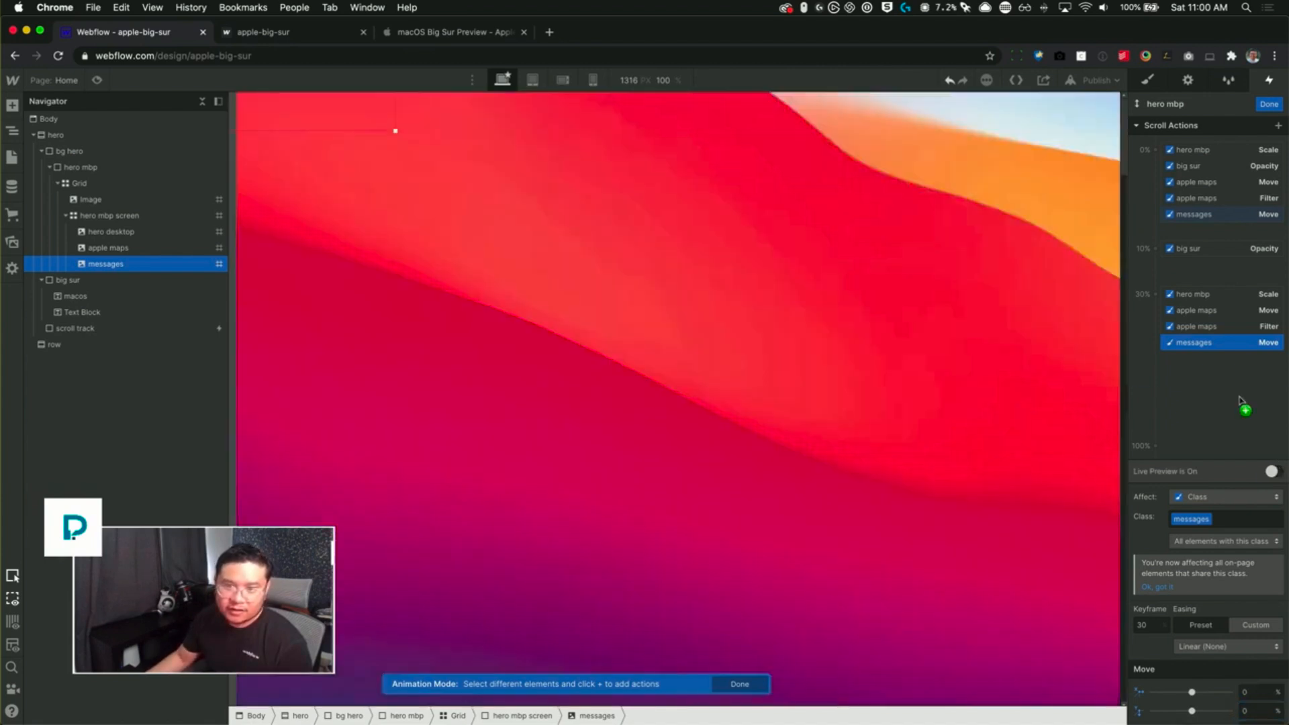
pyautogui.moveTo(1125, 139); pyautogui.dragTo(1125, 161)
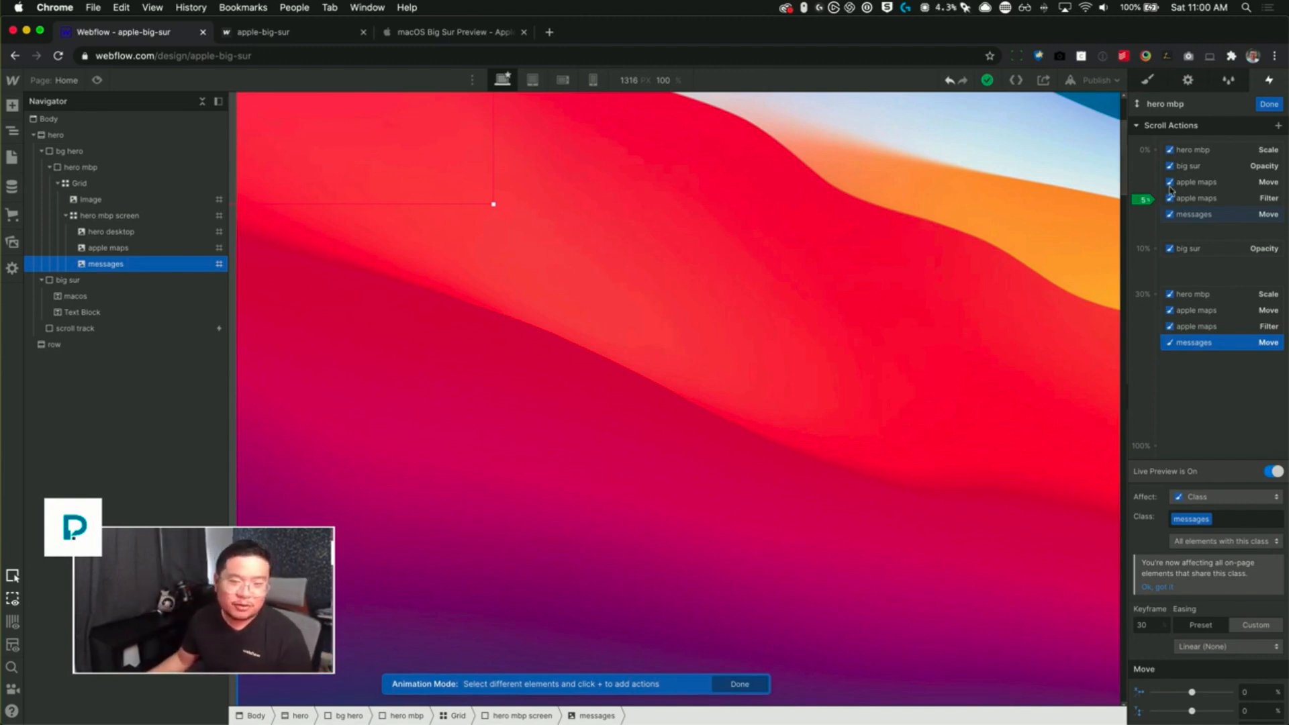
pyautogui.scroll(3, 1124, 155)
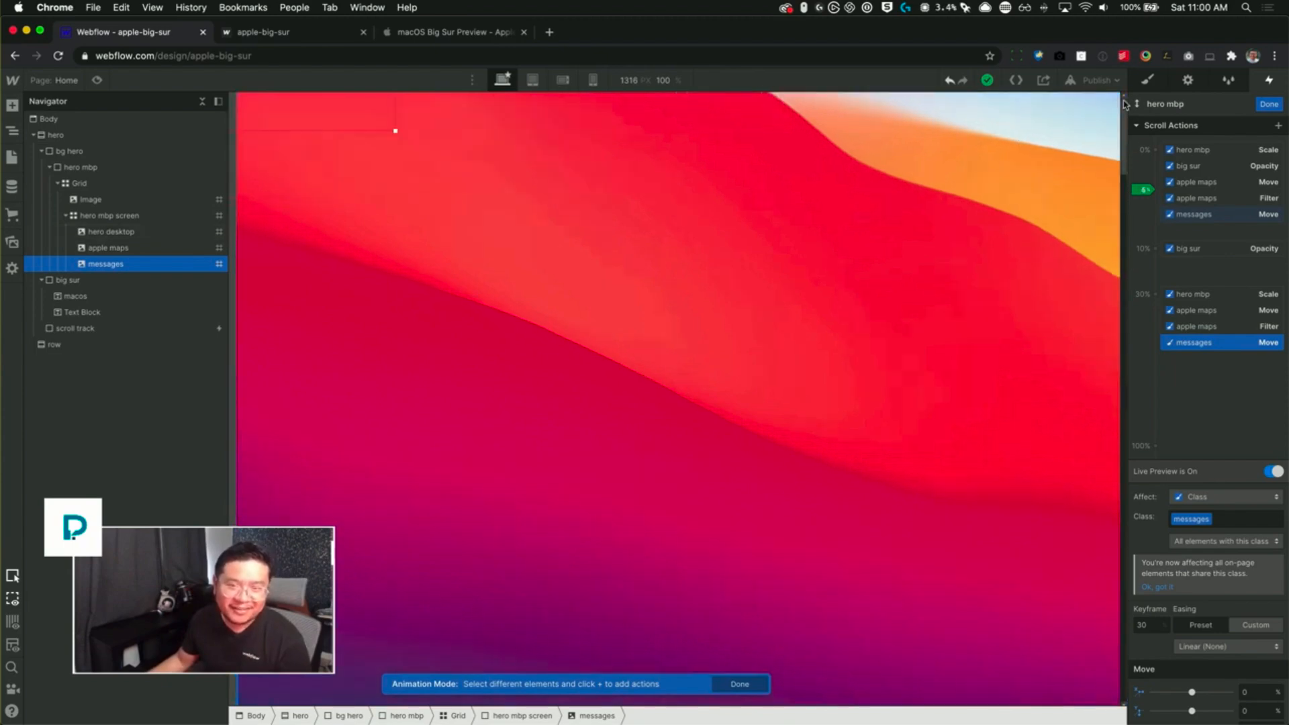
pyautogui.moveTo(1123, 160); pyautogui.dragTo(1123, 272)
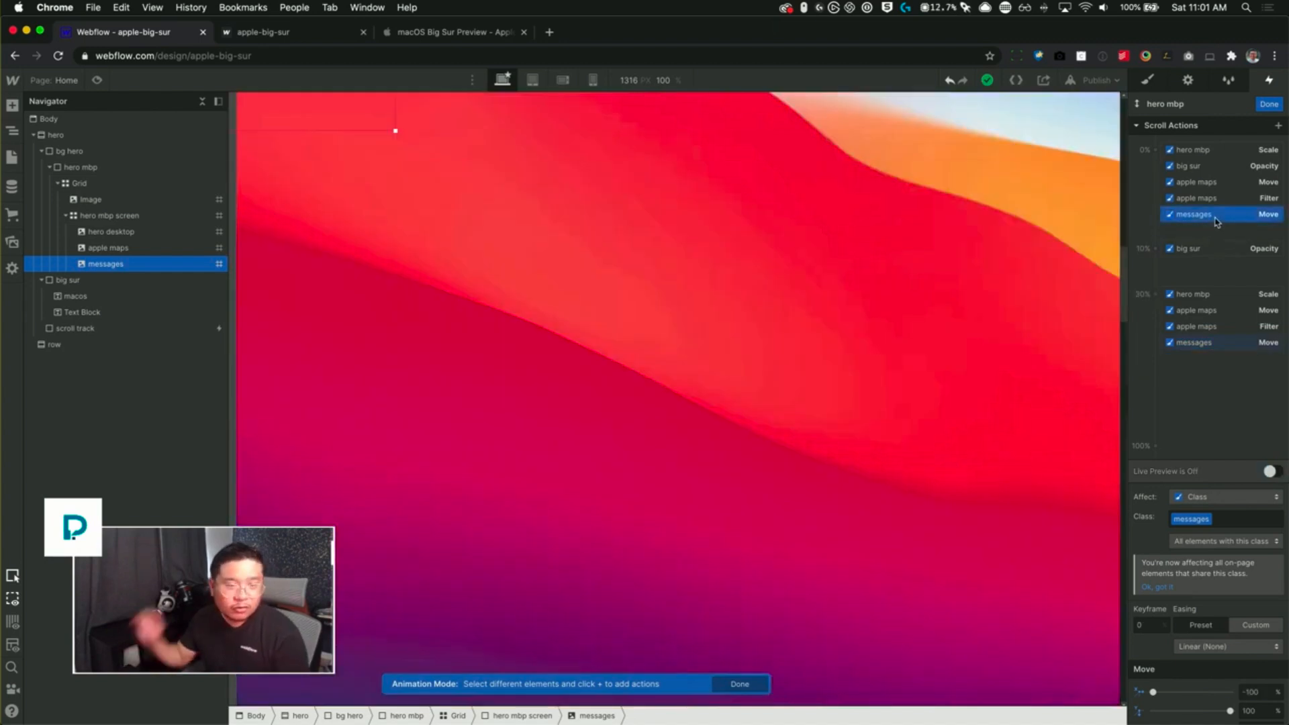
pyautogui.click(1215, 218)
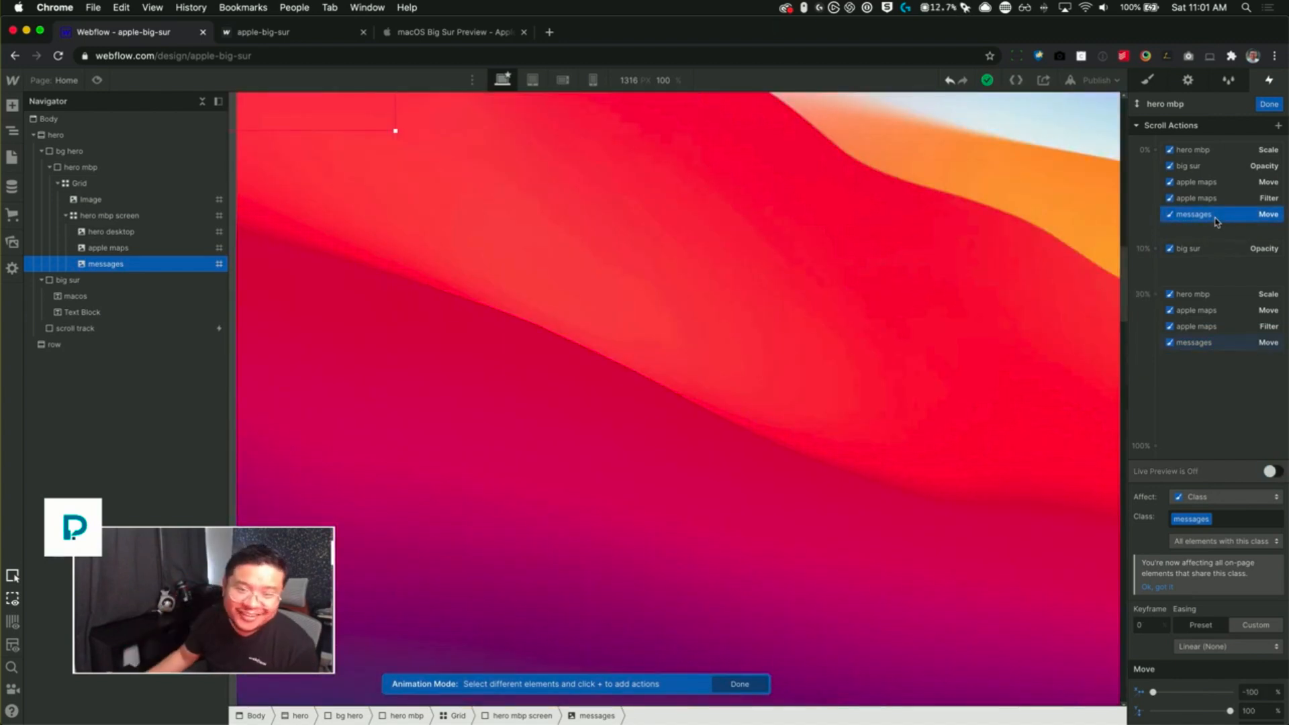
pyautogui.moveTo(1215, 222); pyautogui.dragTo(1201, 226)
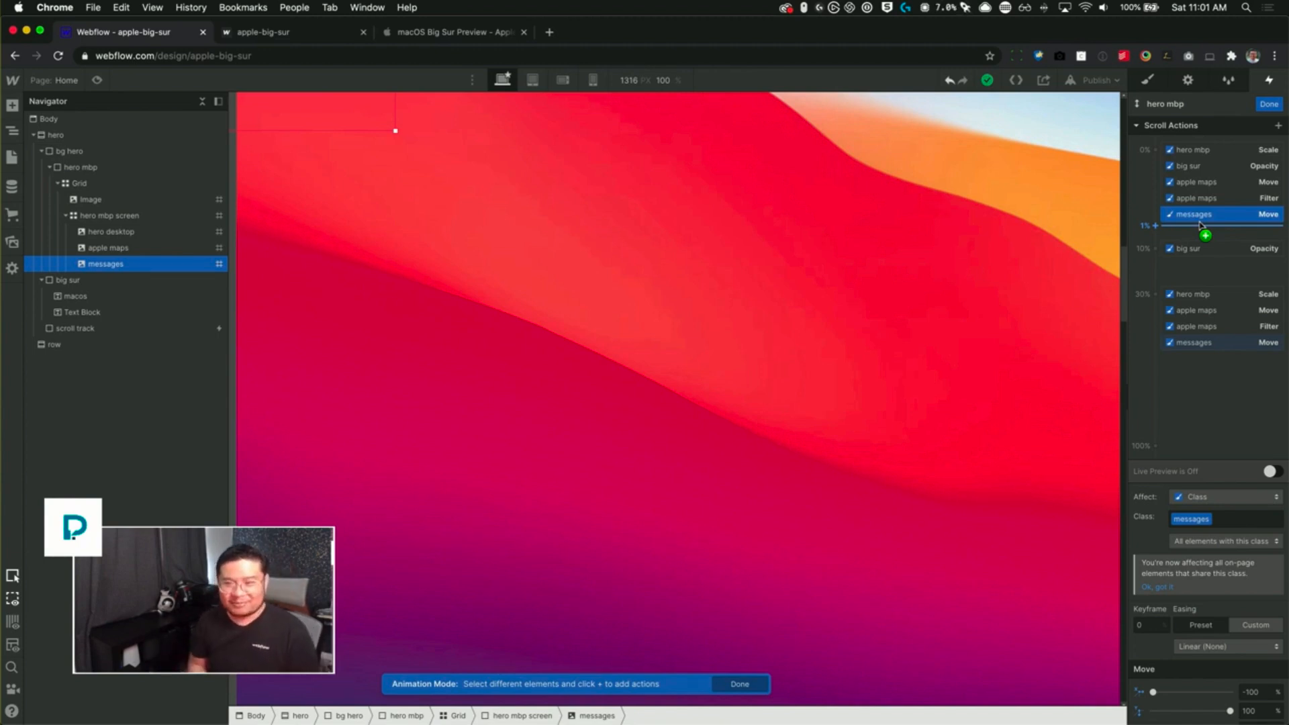
pyautogui.moveTo(1201, 226); pyautogui.dragTo(1212, 216)
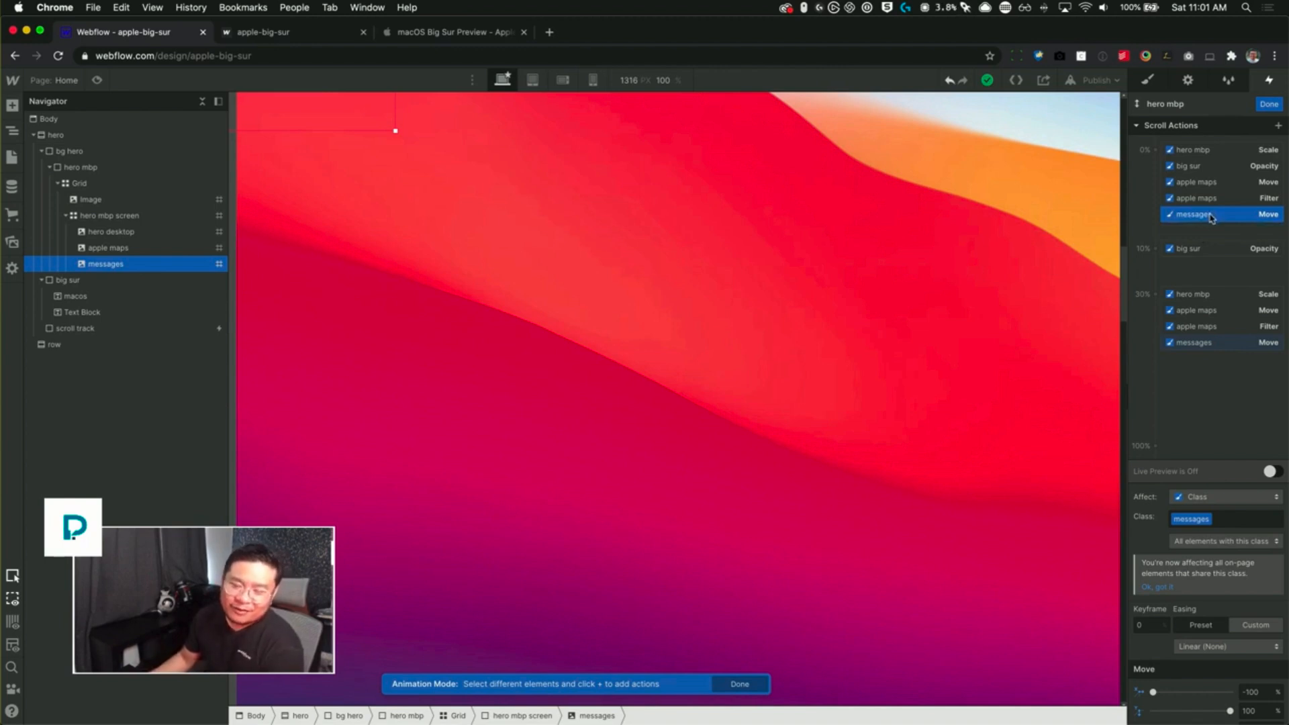
# - Add a Filter action for the messages image at the 0% keyframe with a 2 px blur
pyautogui.click(1155, 150)
pyautogui.click(1169, 290)
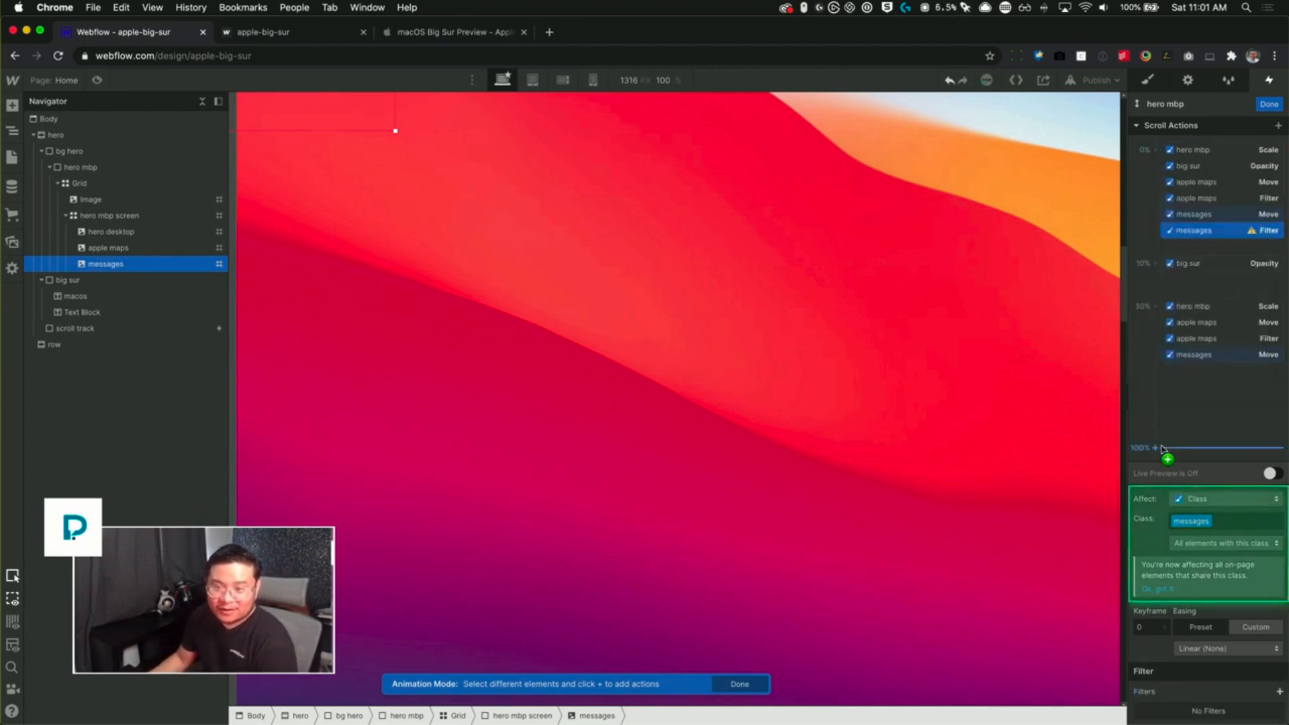
pyautogui.click(1281, 692)
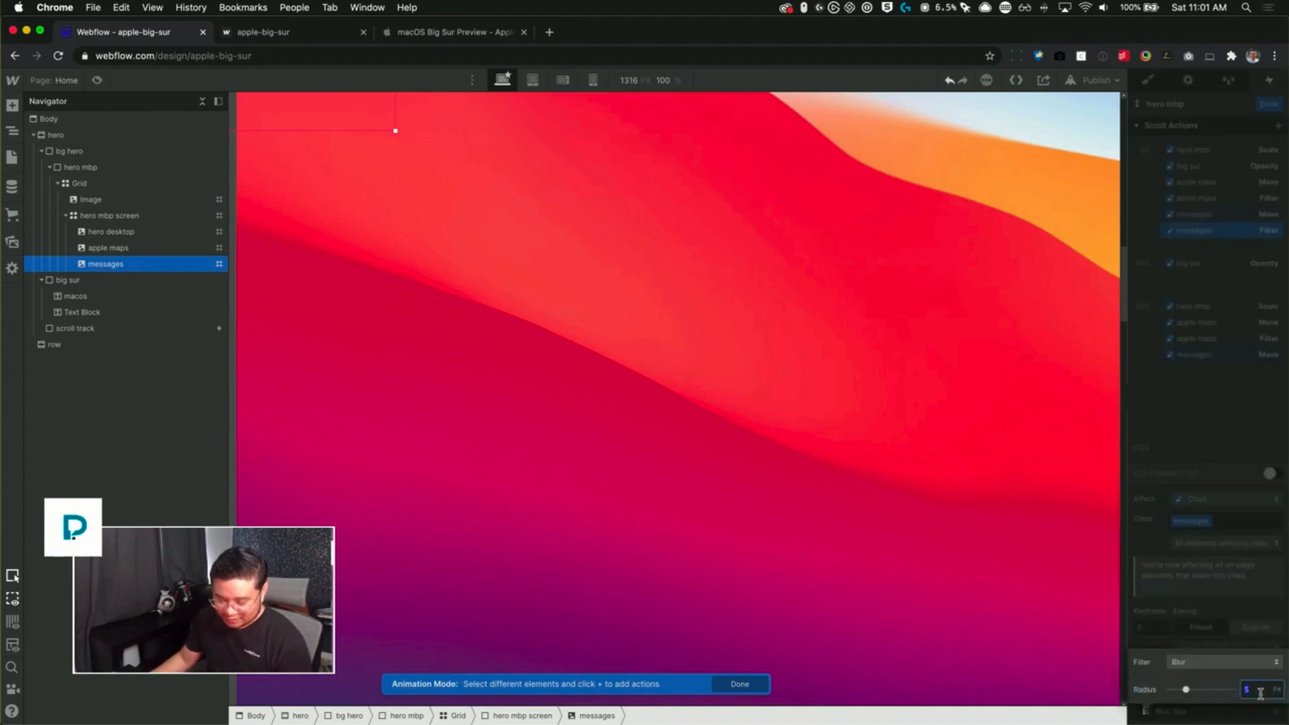
pyautogui.write('2')
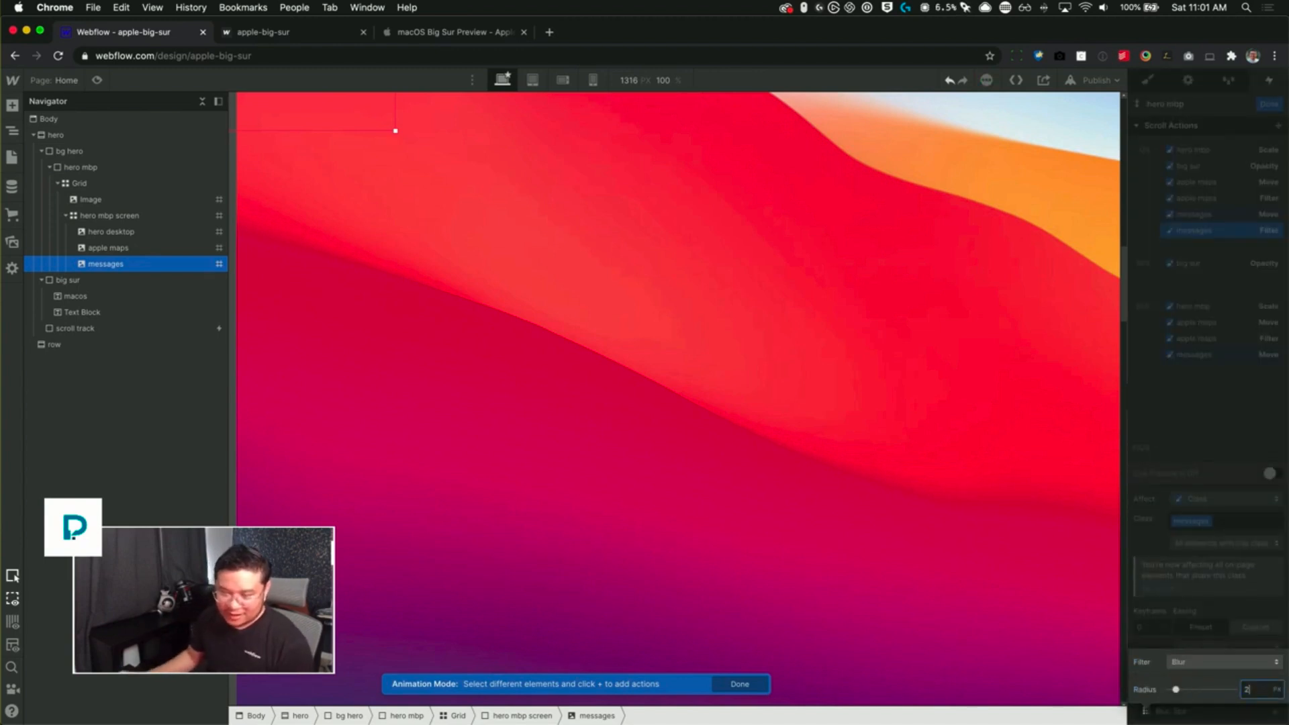
pyautogui.click(1190, 421)
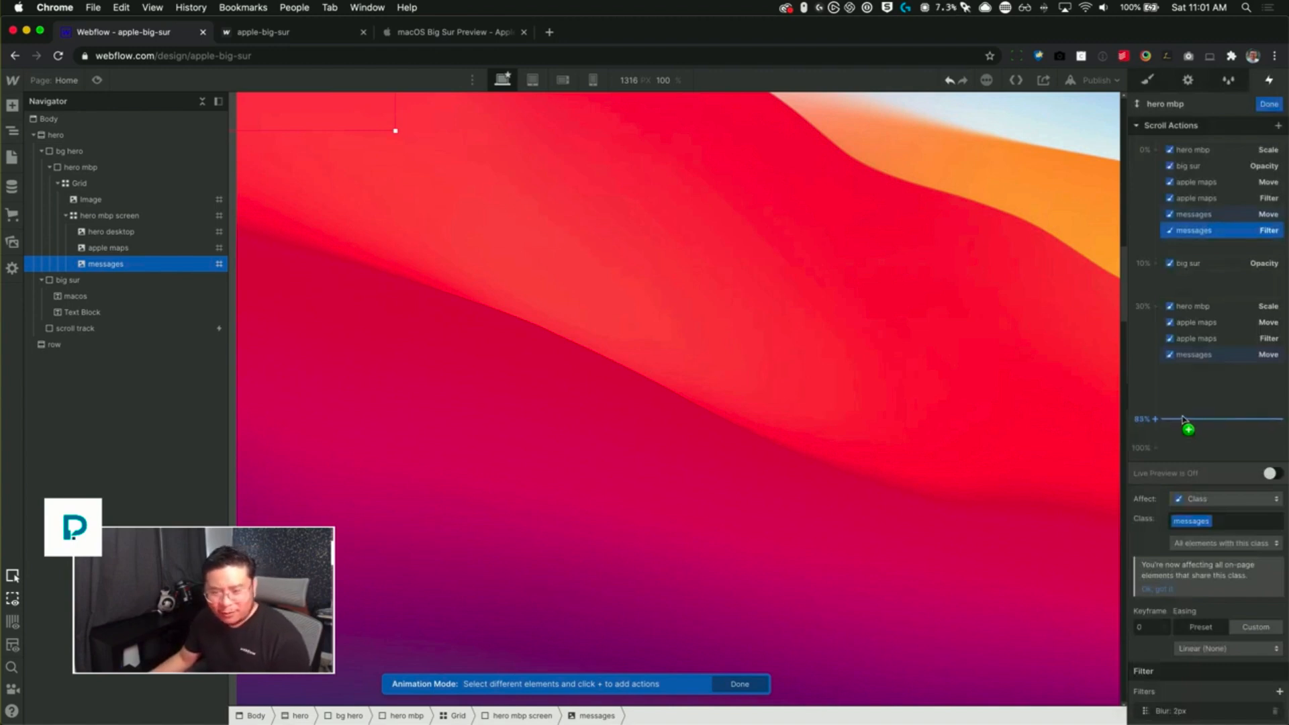
# - Add a Filter action for the messages image at the 30% keyframe with its blur radius set to 0 px
pyautogui.click(1155, 306)
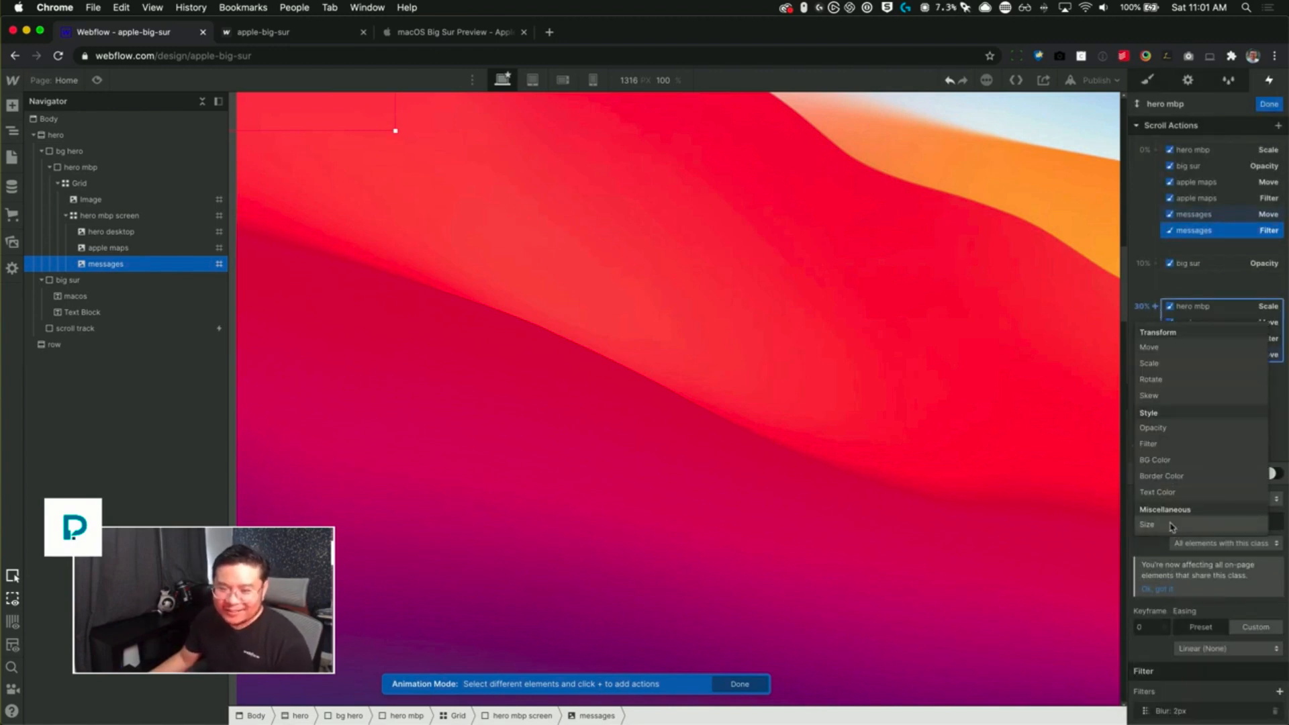
pyautogui.click(1176, 444)
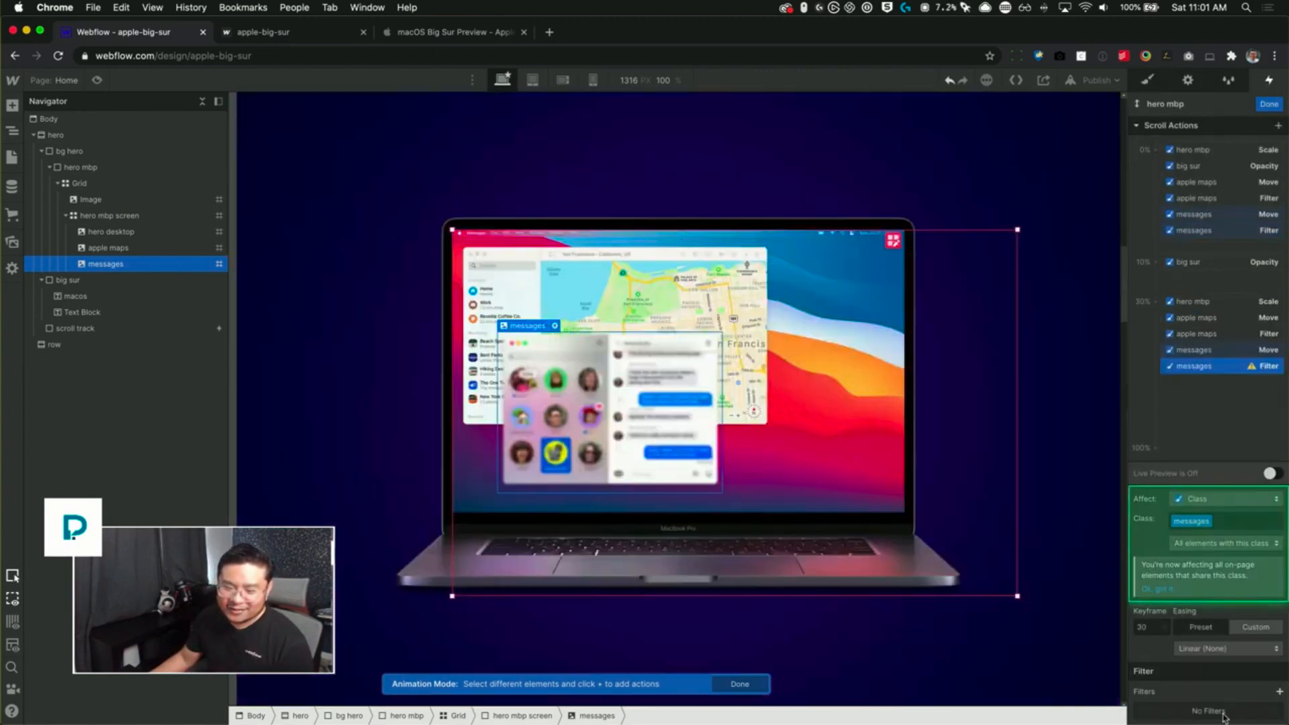
pyautogui.click(1279, 695)
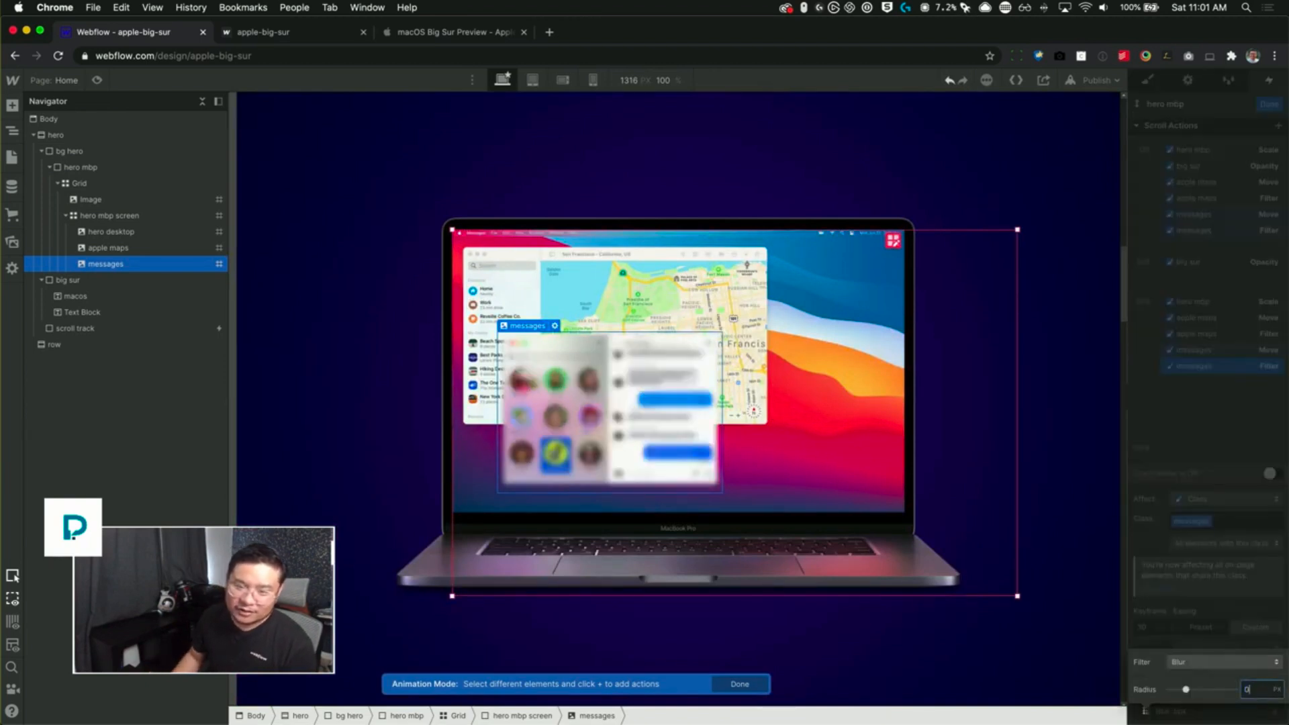
pyautogui.press('Return')
pyautogui.click(1228, 435)
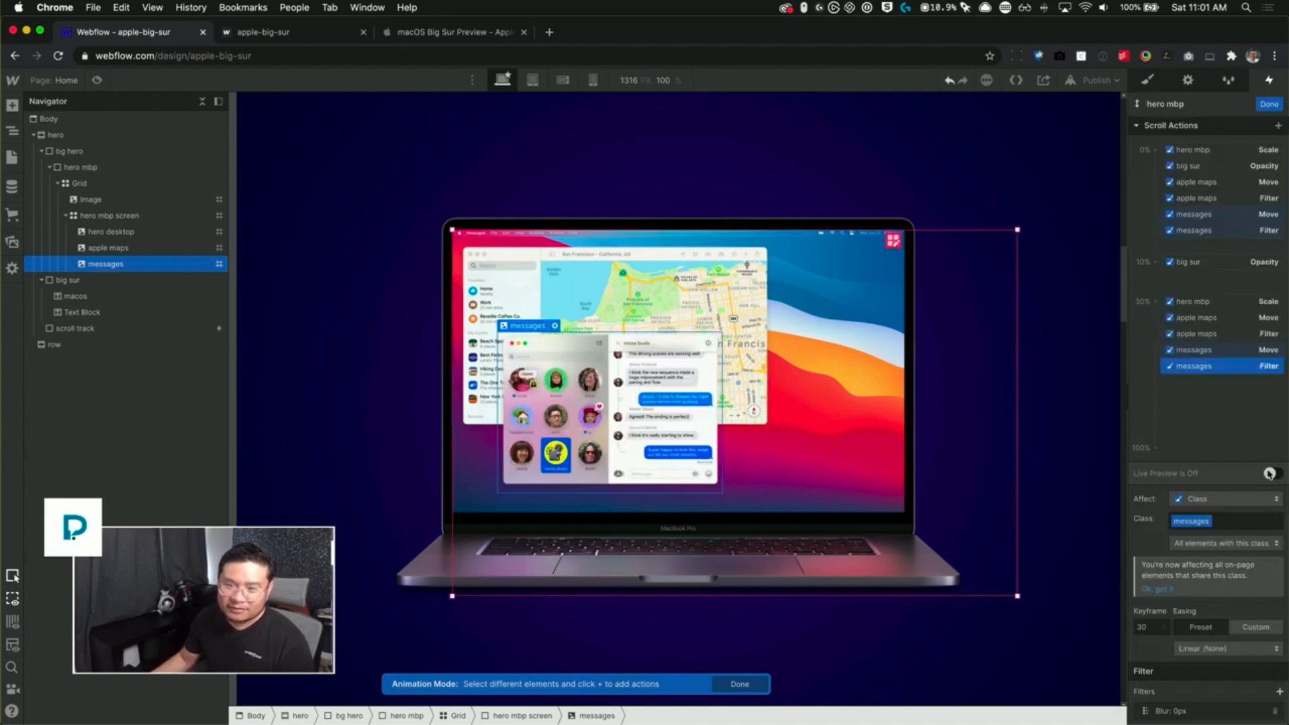
# - Turn on live preview and scroll through the canvas to check the messages image's blur and movement
pyautogui.click(1269, 473)
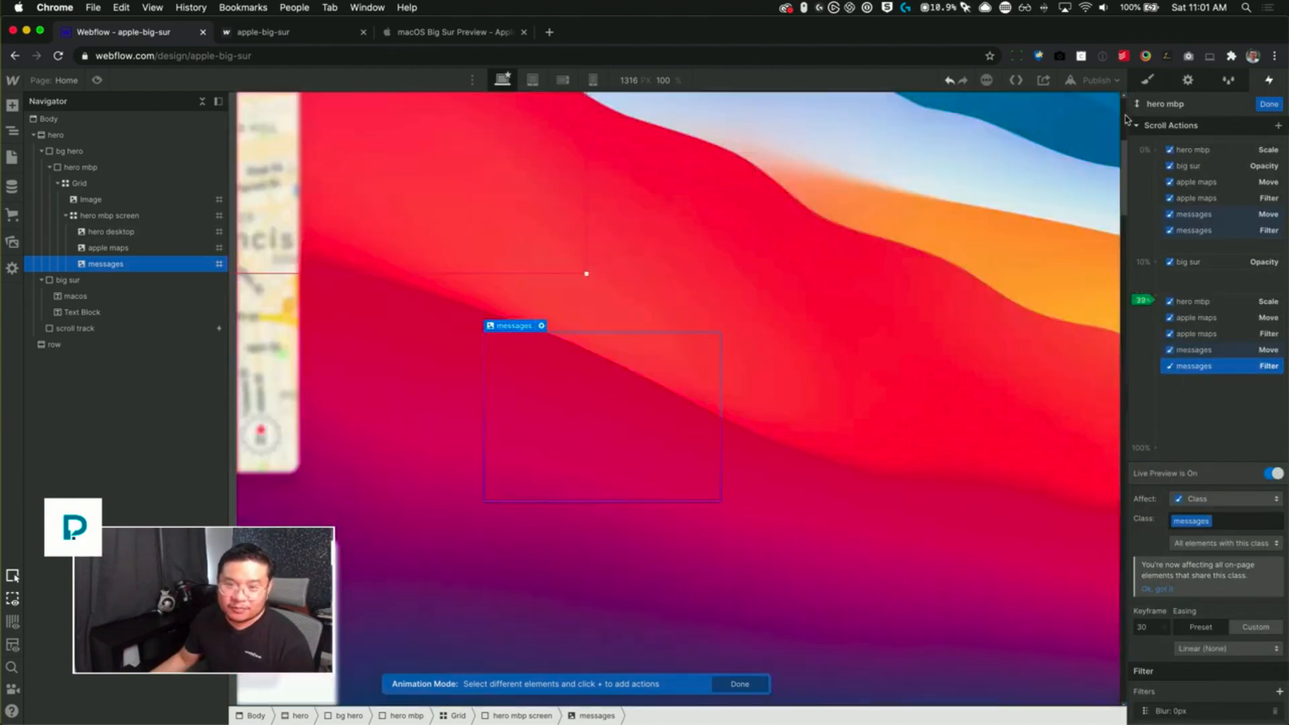
pyautogui.moveTo(1125, 137); pyautogui.dragTo(1129, 288)
pyautogui.click(1104, 202)
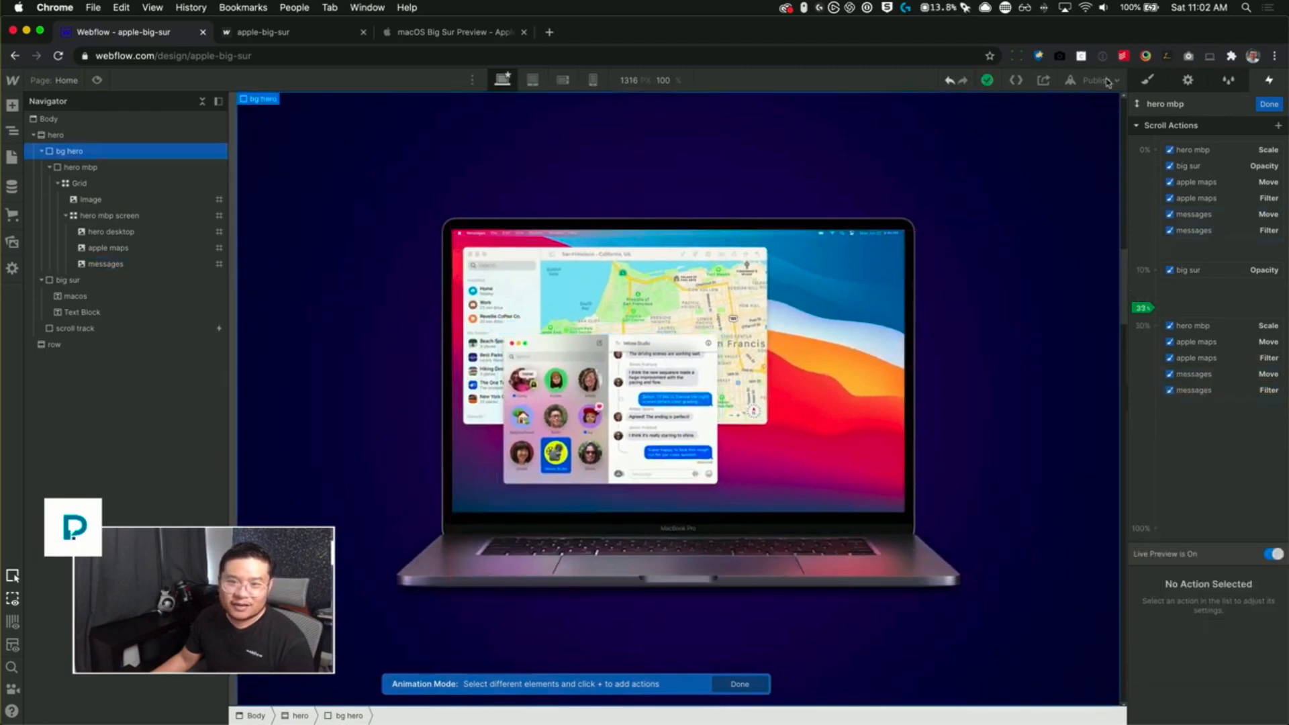
# - Publish the site to apple-big-sur.webflow.io and close the publishing options
pyautogui.click(1100, 80)
pyautogui.click(1095, 250)
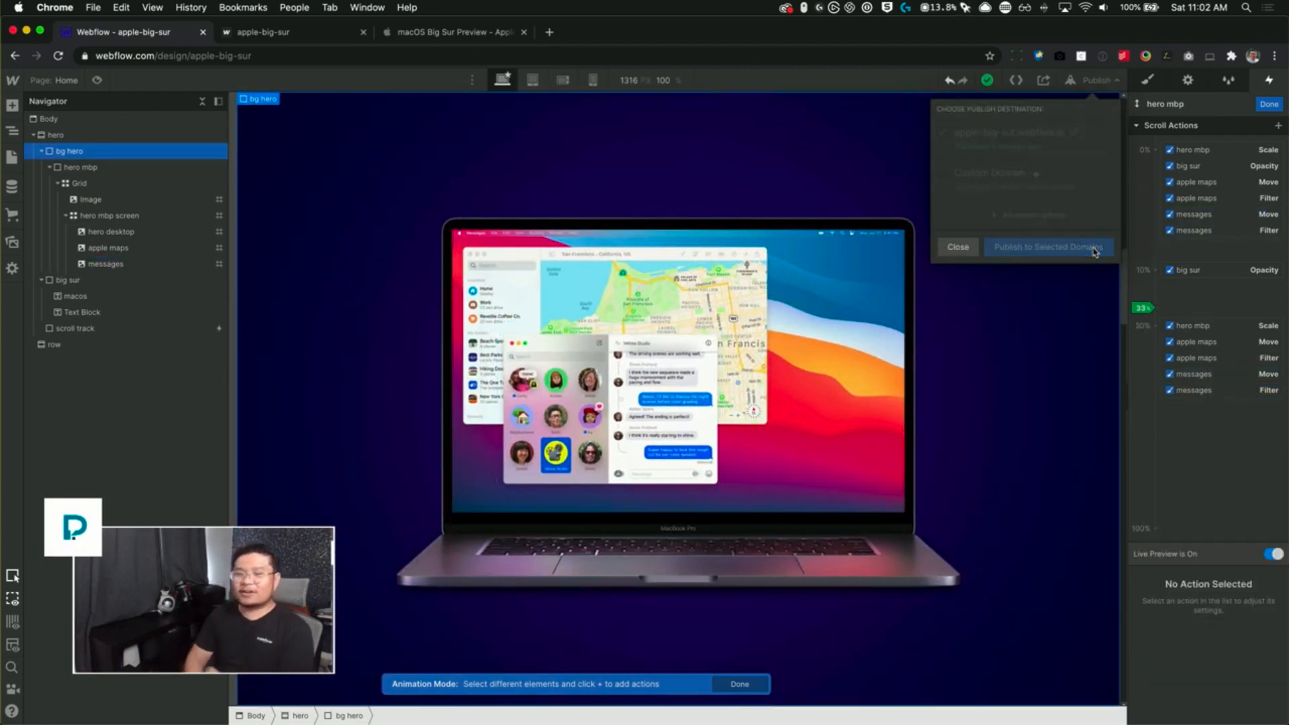
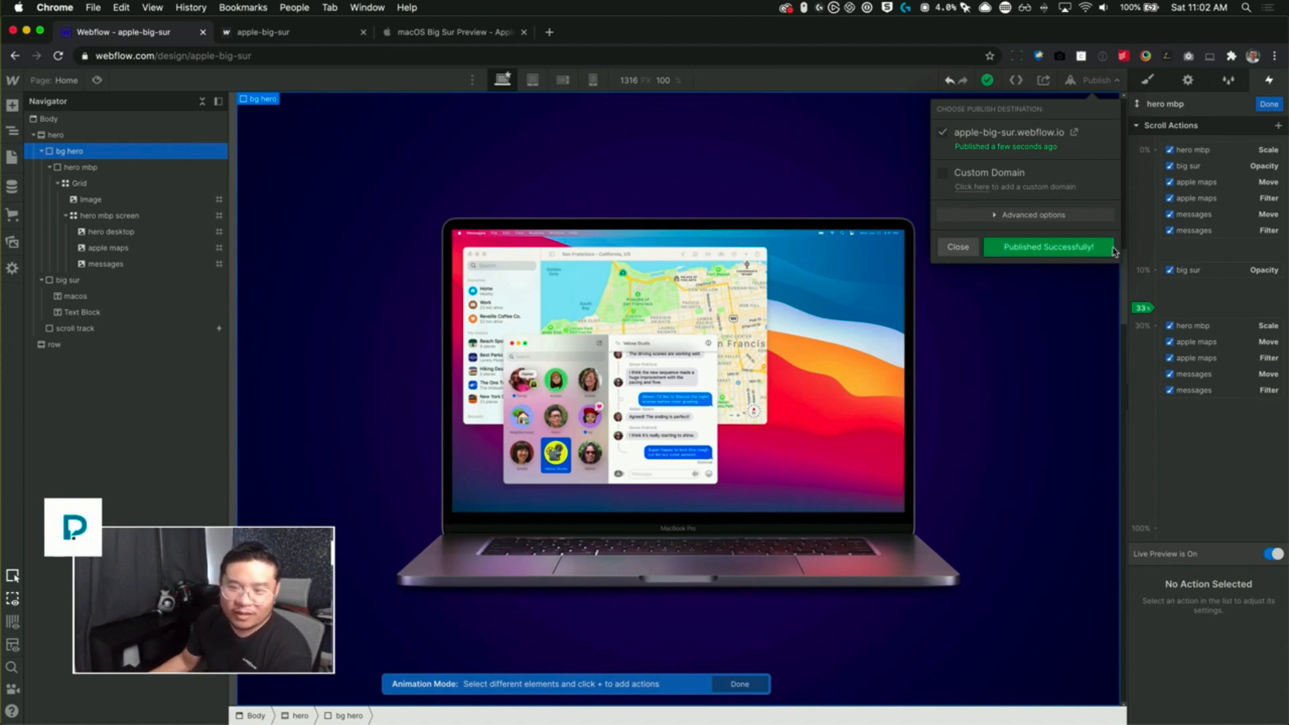
pyautogui.click(1095, 82)
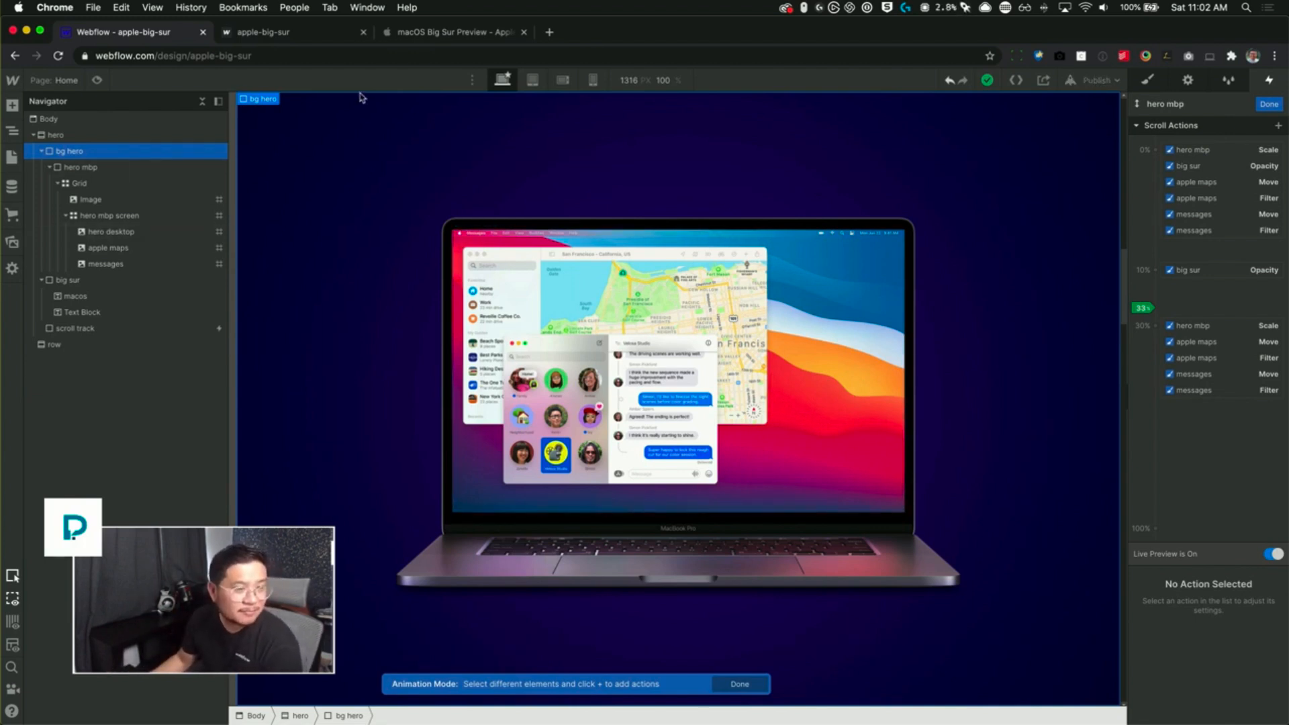
# - Finish editing the hero mbp animation and compare Apple's Big Sur page with the maps and messages images on the canvas
pyautogui.click(1269, 104)
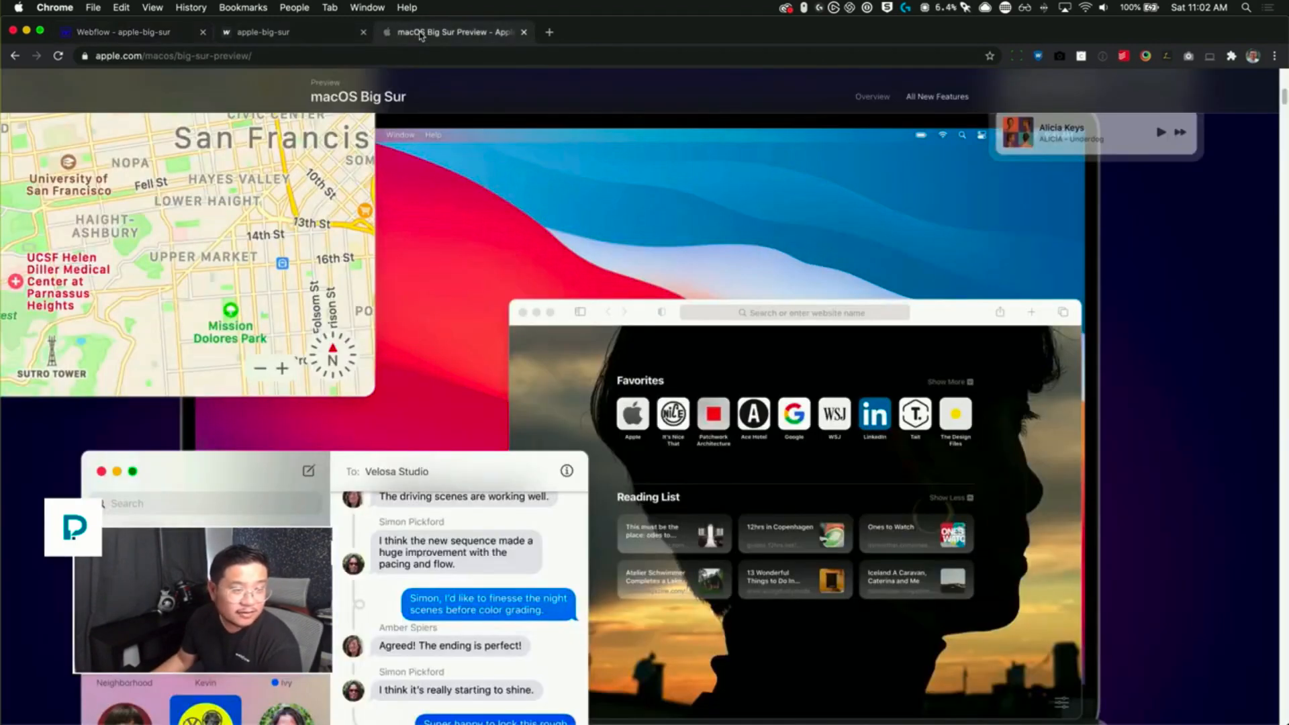
pyautogui.click(420, 32)
pyautogui.click(141, 32)
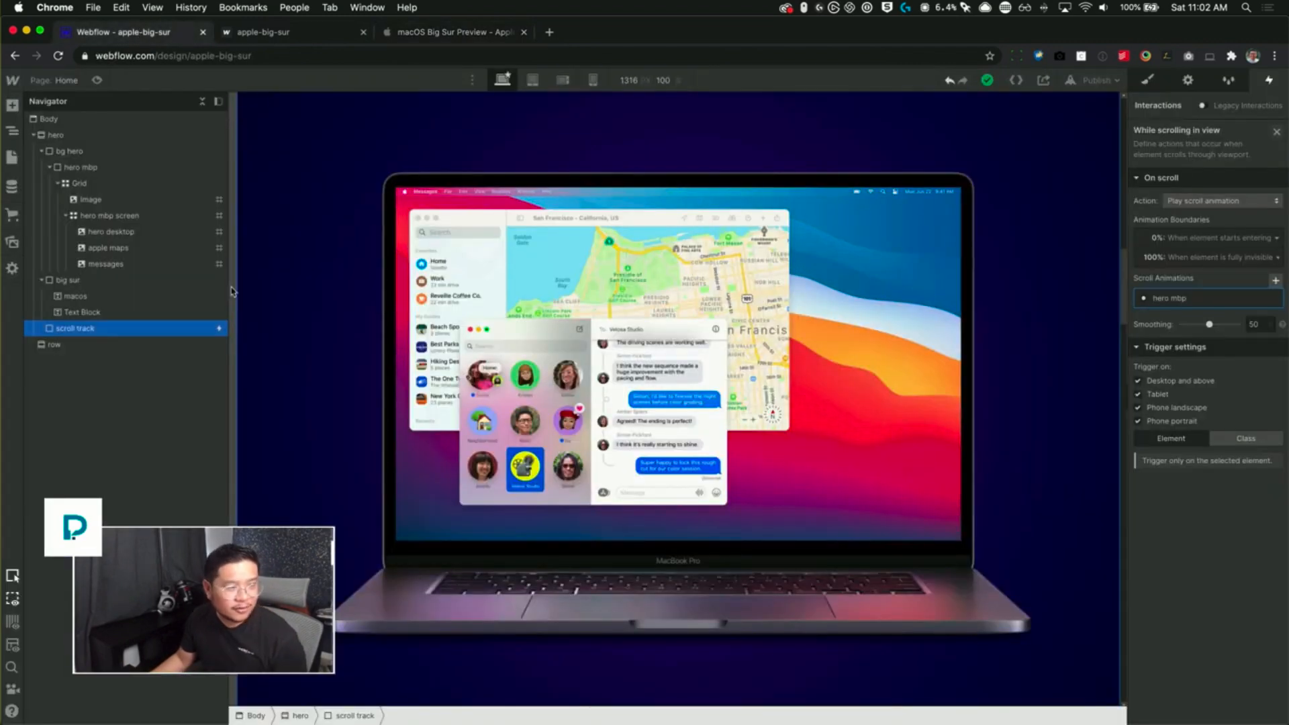
pyautogui.click(695, 384)
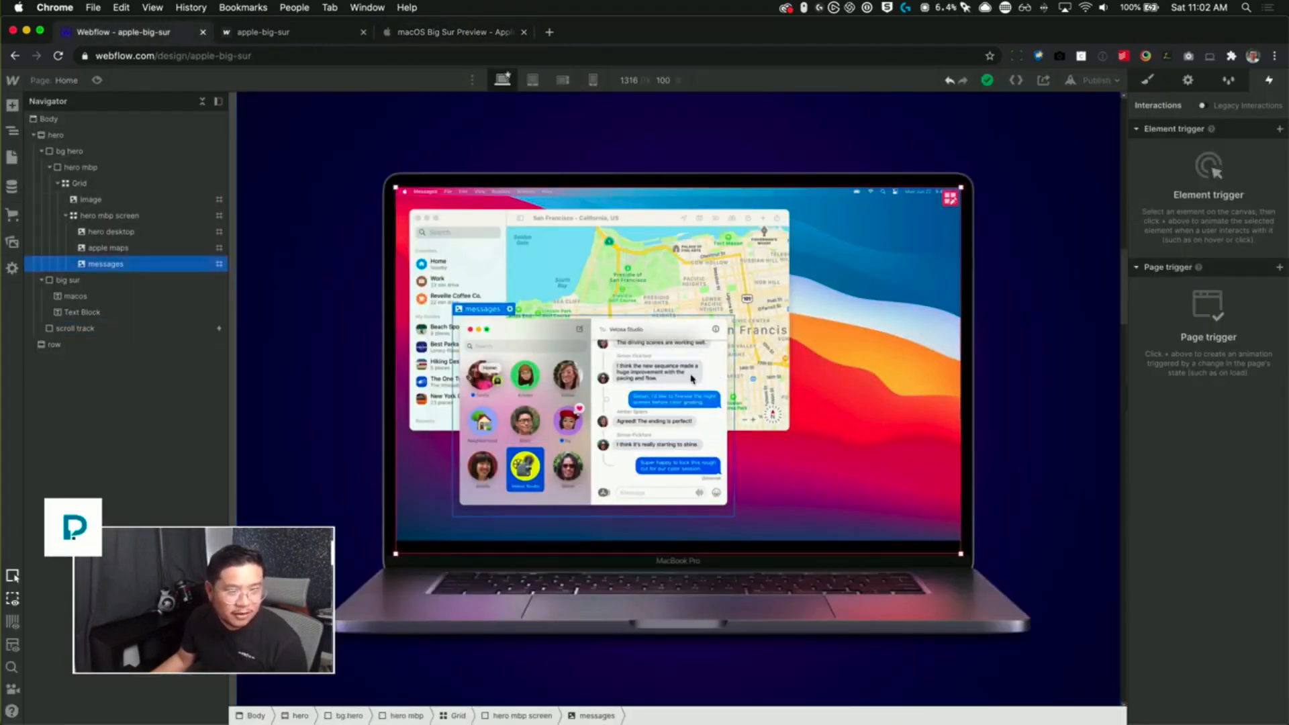
pyautogui.click(661, 258)
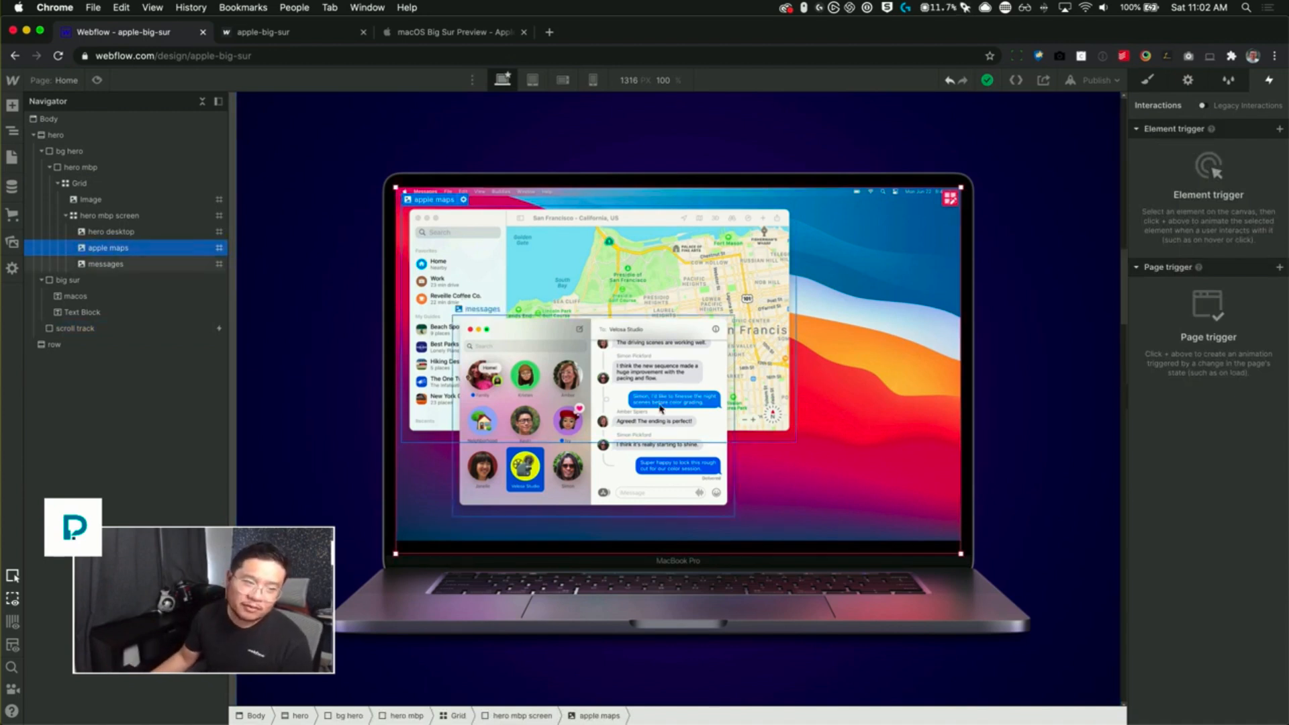
# - Insert the hero Safari image from the assets into hero mbp screen, between apple maps and messages
pyautogui.click(624, 369)
pyautogui.press('a')
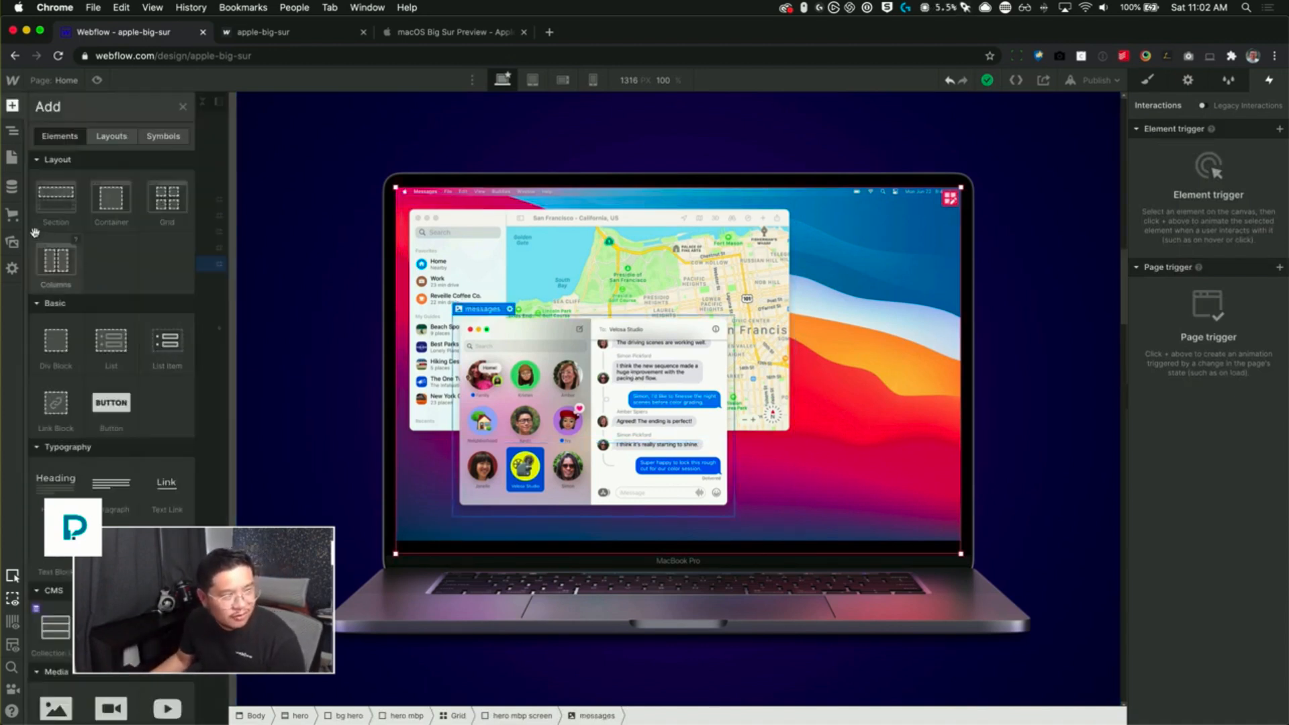
pyautogui.click(12, 243)
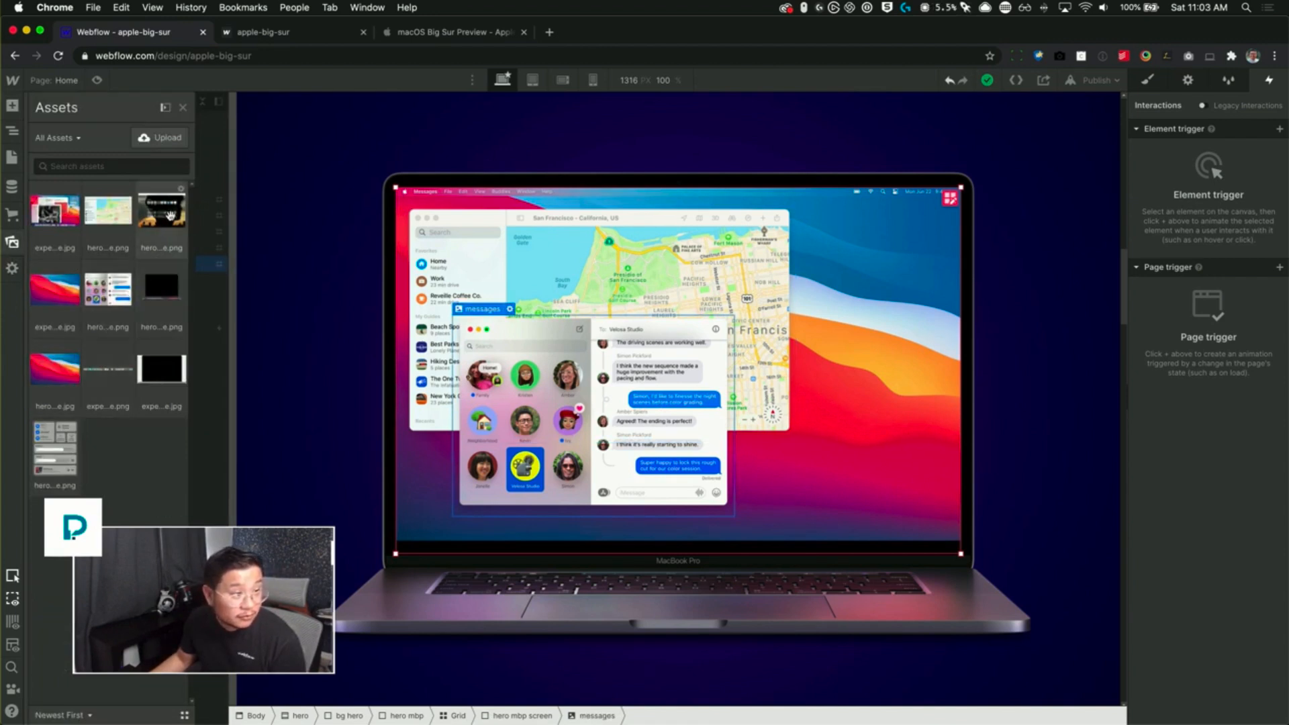
pyautogui.moveTo(167, 210); pyautogui.dragTo(164, 258)
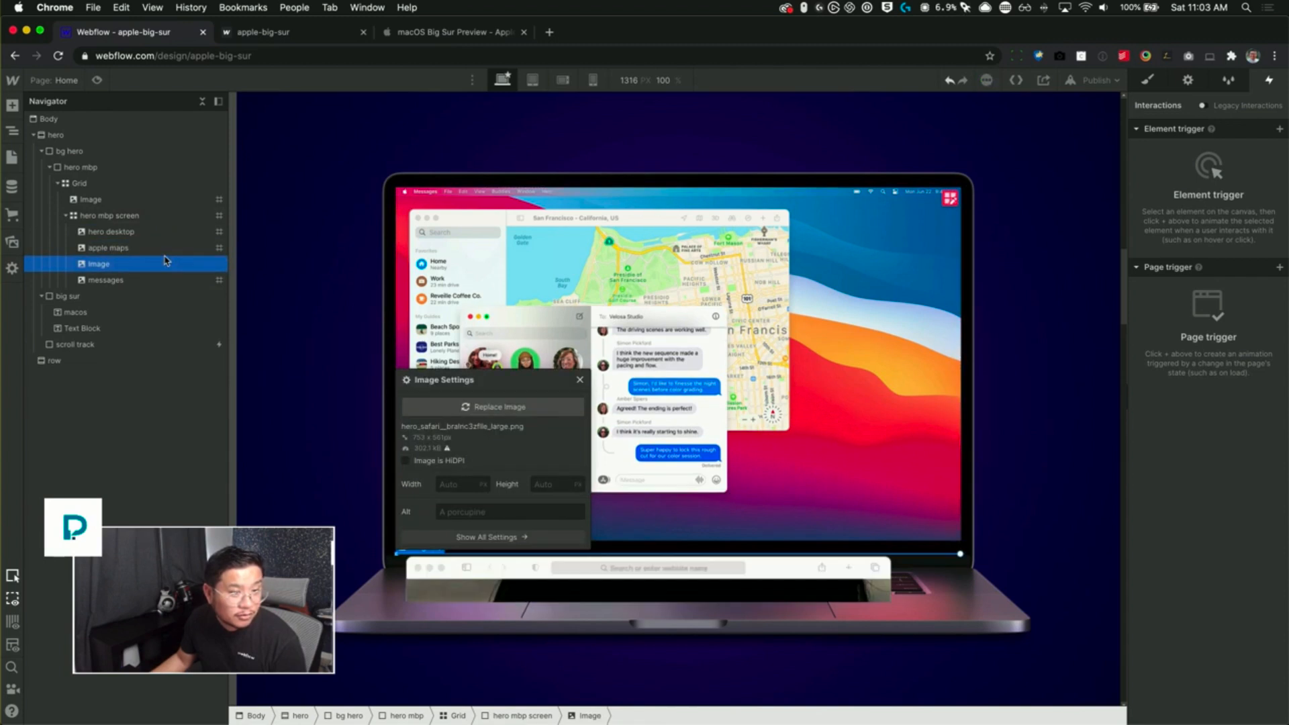
pyautogui.click(580, 379)
# - Give the new Safari image the class name safari
pyautogui.click(1148, 81)
pyautogui.click(1199, 144)
pyautogui.write('safari')
pyautogui.press('Return')
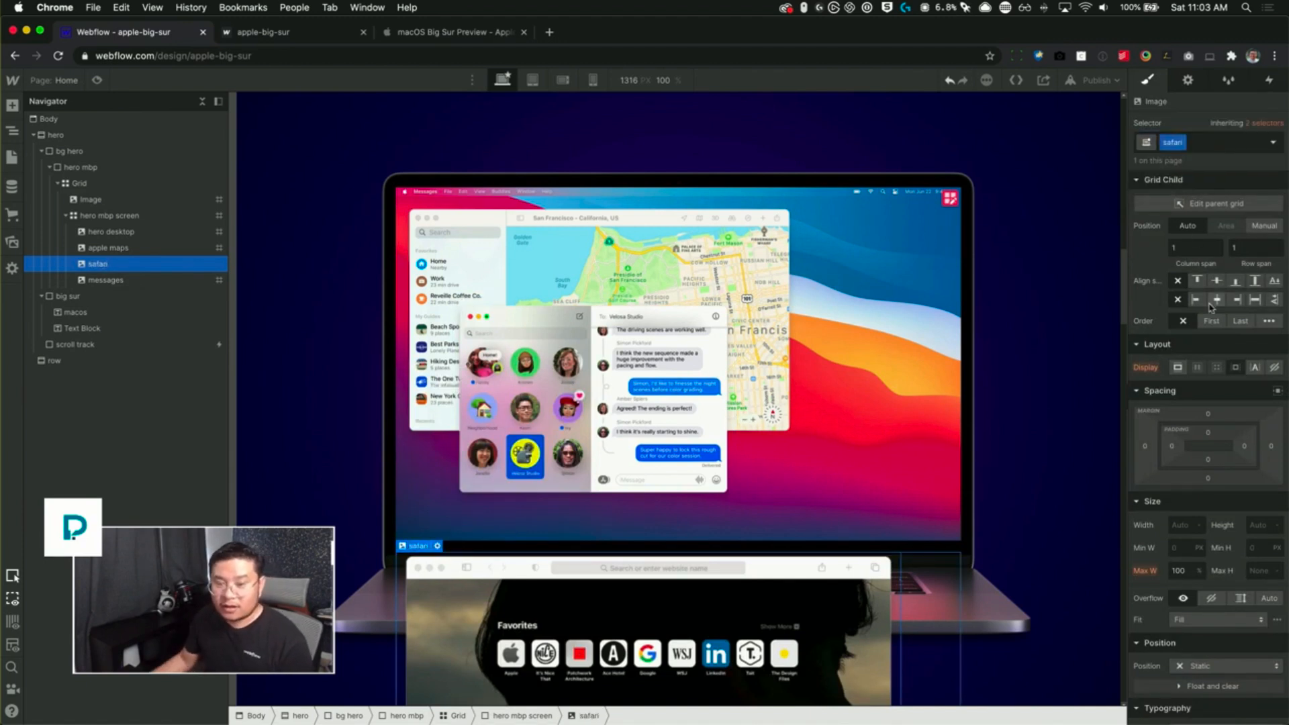
# - Position the safari image manually in the grid, with column start/end 1 and 1 and row start/end 1 and 1
pyautogui.click(1266, 227)
pyautogui.click(1233, 247)
pyautogui.write('1')
pyautogui.press('Tab')
pyautogui.write('1')
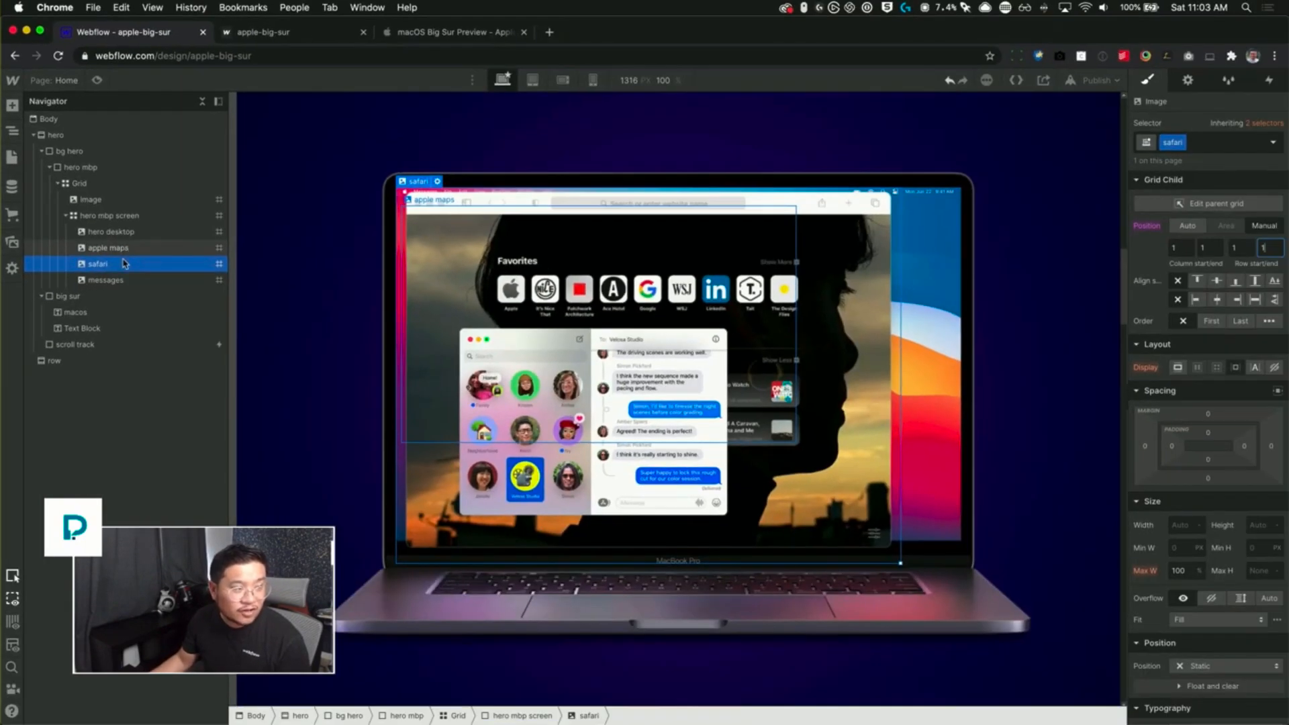
# - Align the safari image to the center of its grid cell, both horizontally and vertically
pyautogui.moveTo(124, 263)
pyautogui.mouseDown()
pyautogui.moveTo(111, 282)
pyautogui.moveTo(118, 248)
pyautogui.moveTo(115, 267)
pyautogui.mouseUp()
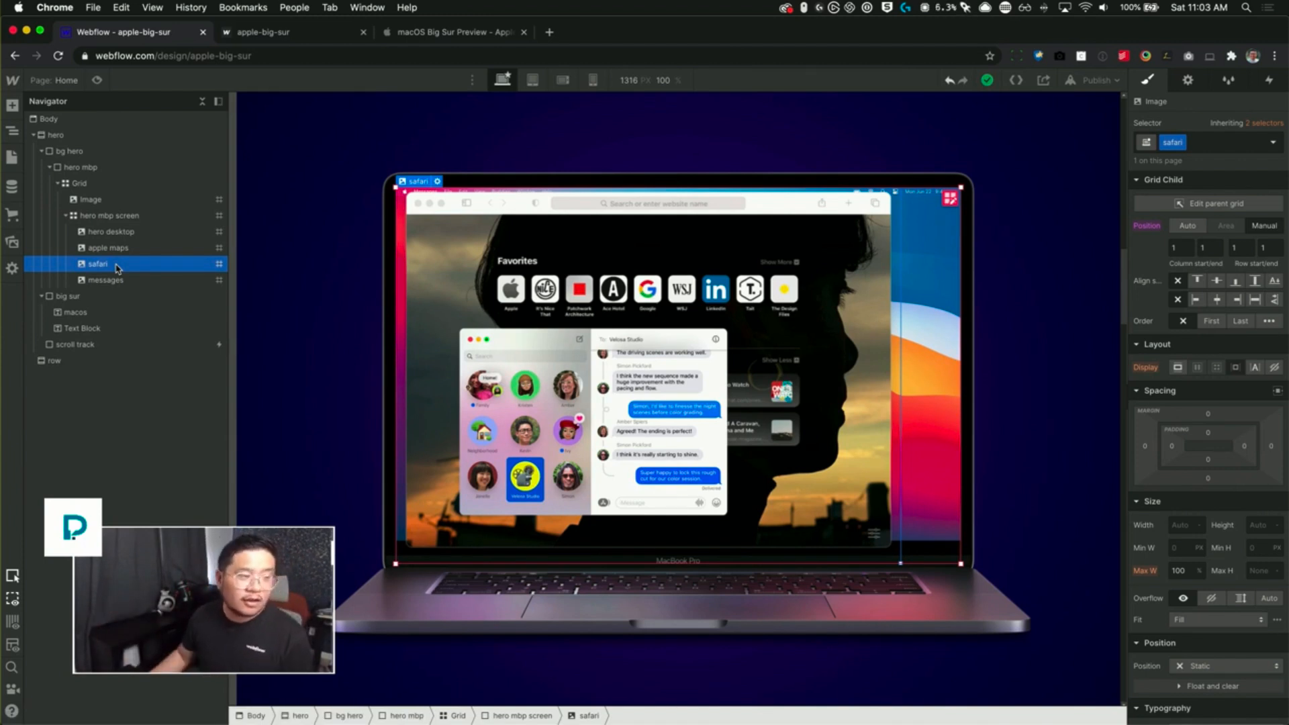
pyautogui.moveTo(121, 262); pyautogui.dragTo(130, 267)
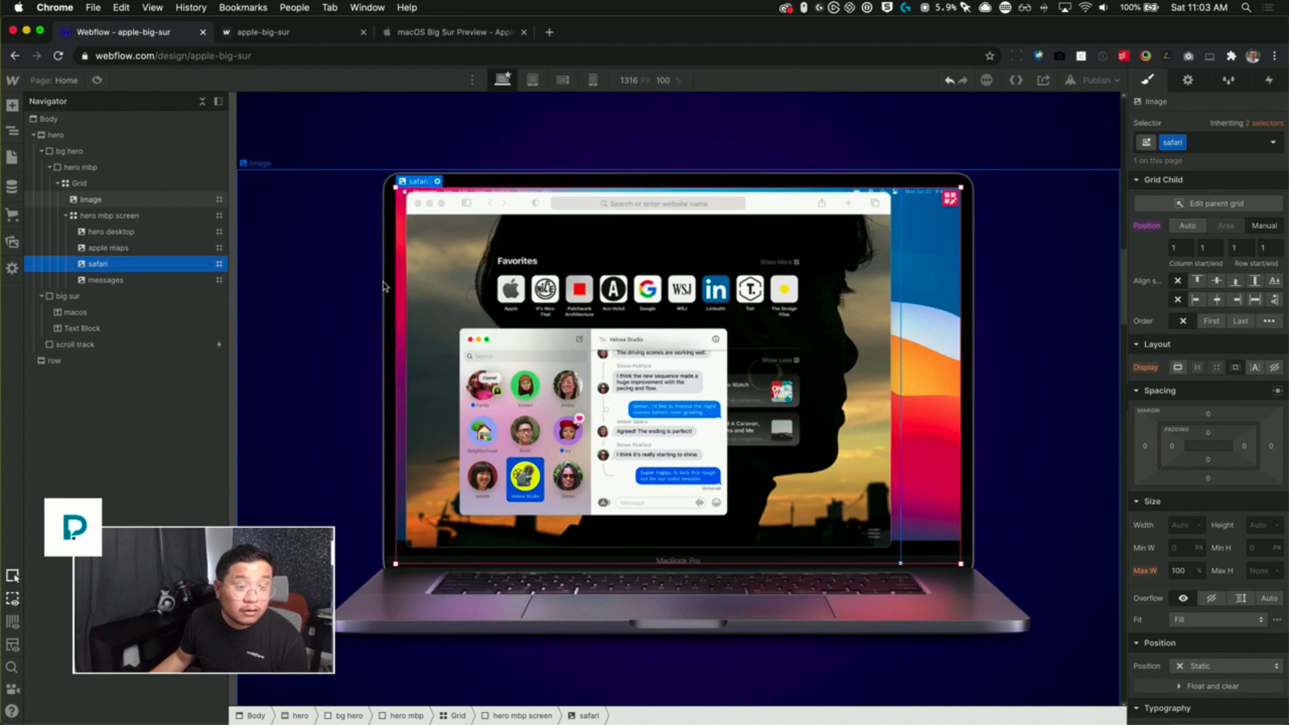
pyautogui.click(1217, 300)
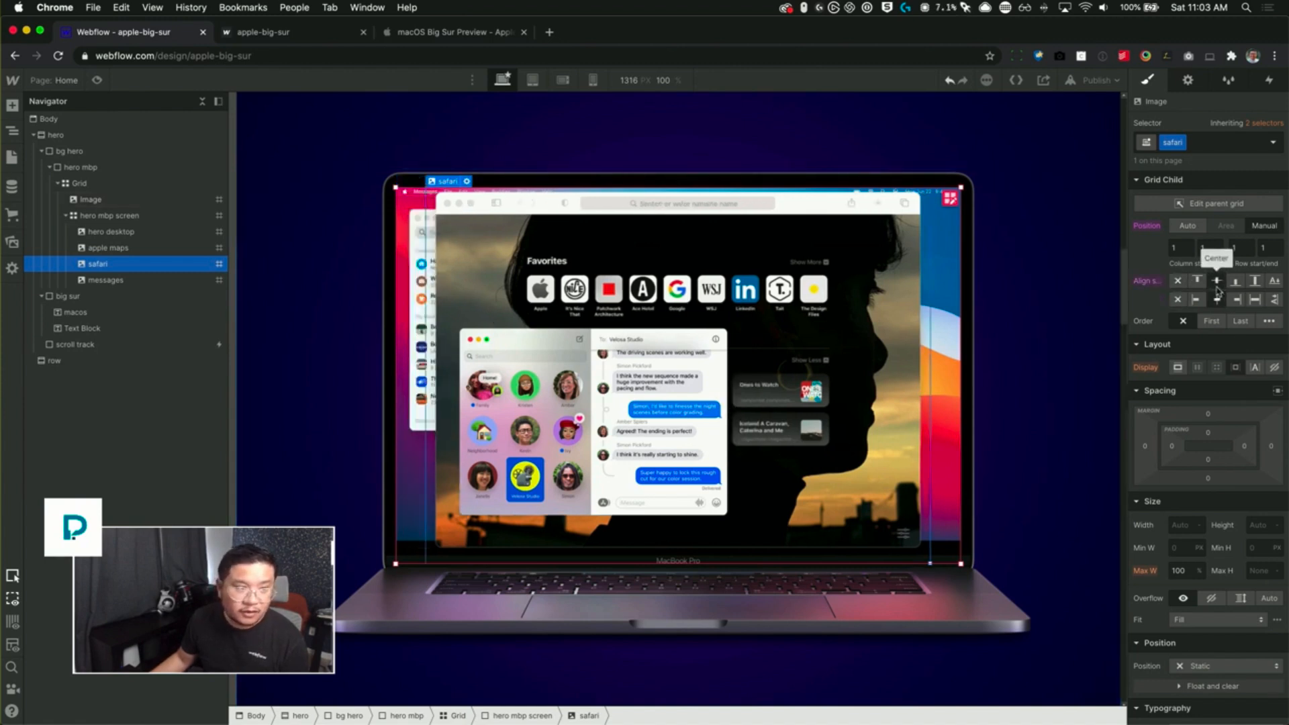
# - Scroll Apple's Big Sur preview page to the scaled-down laptop and compare its Safari window's size and placement with the canvas
pyautogui.click(425, 38)
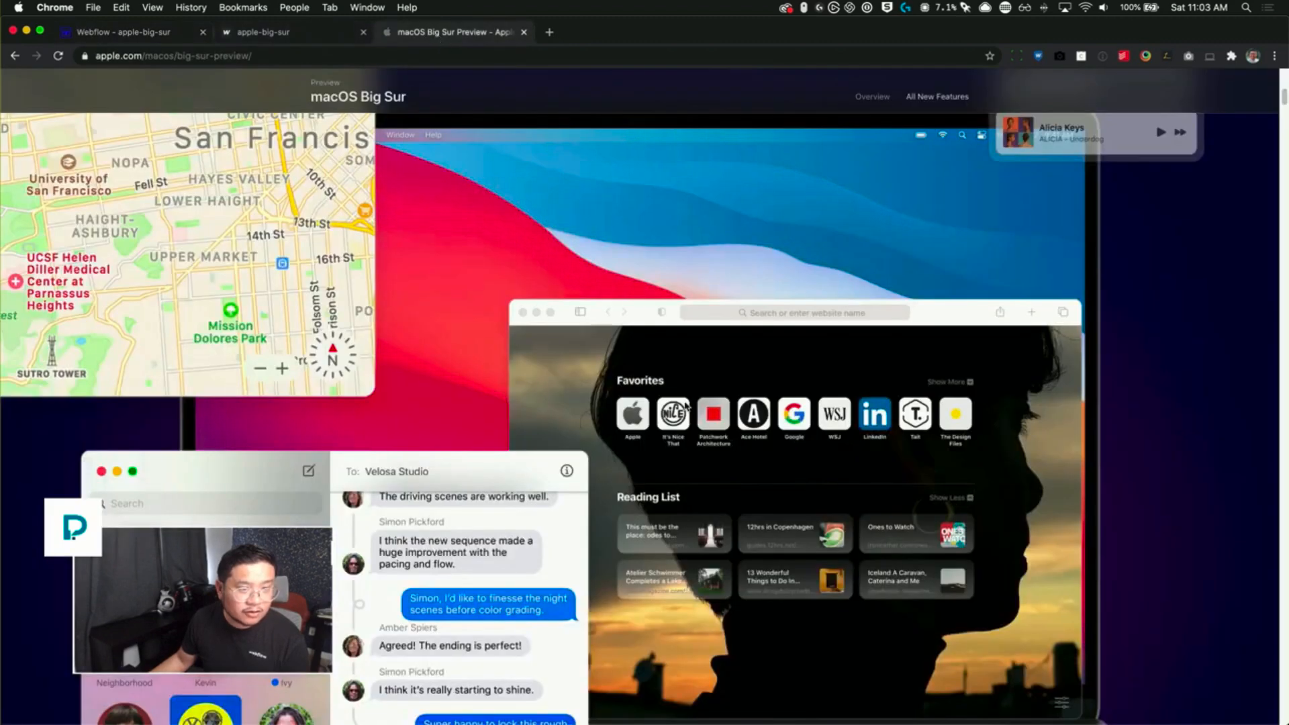
pyautogui.scroll(-3, 678, 399)
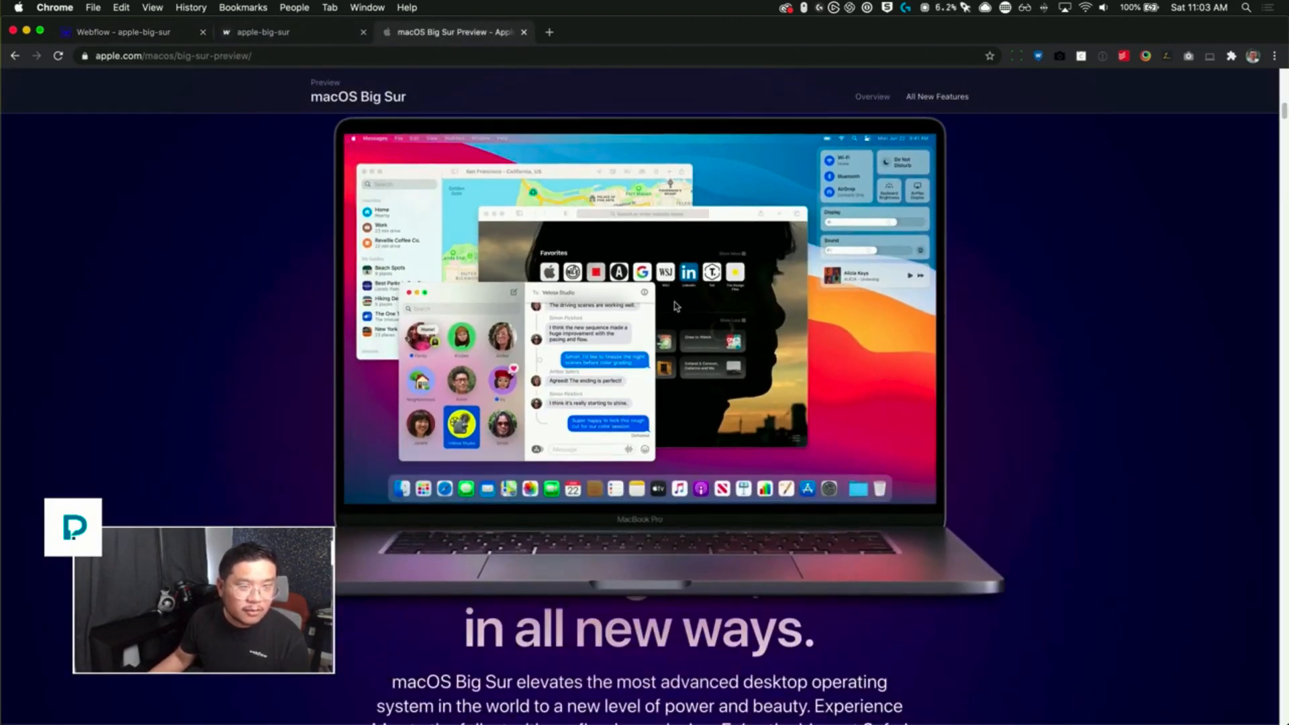
pyautogui.click(138, 35)
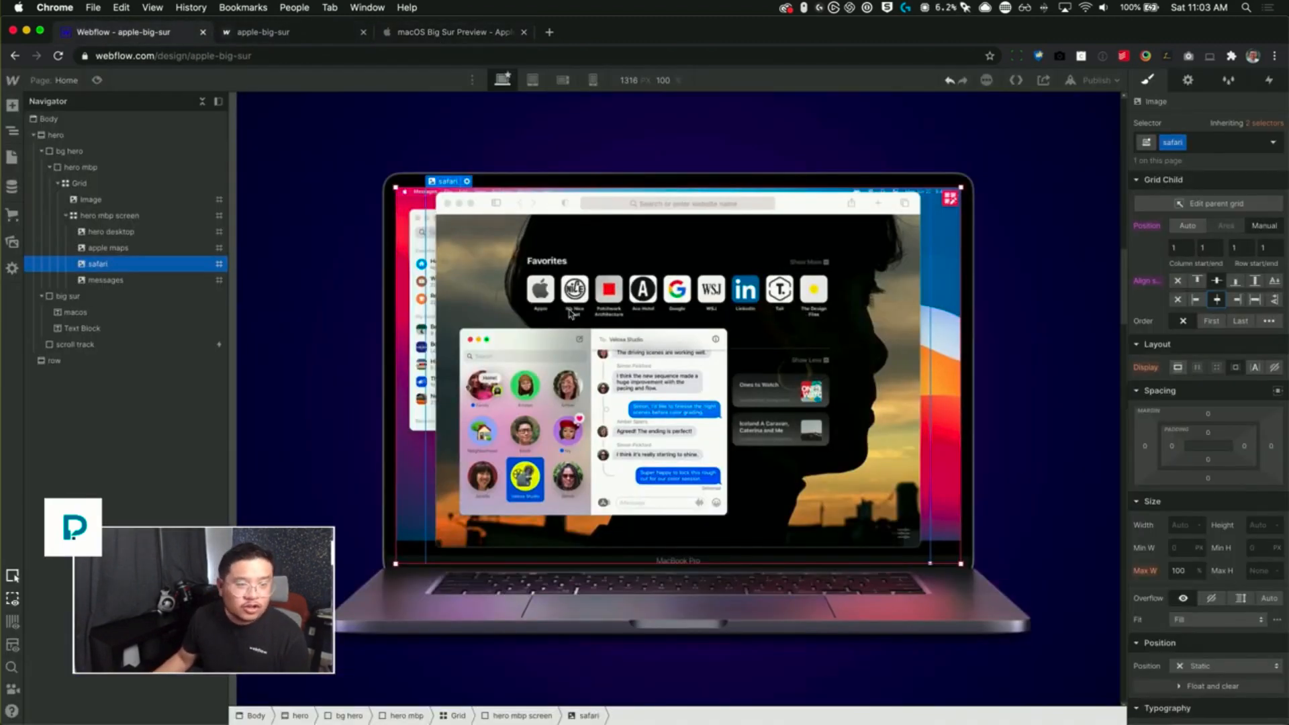
pyautogui.click(404, 36)
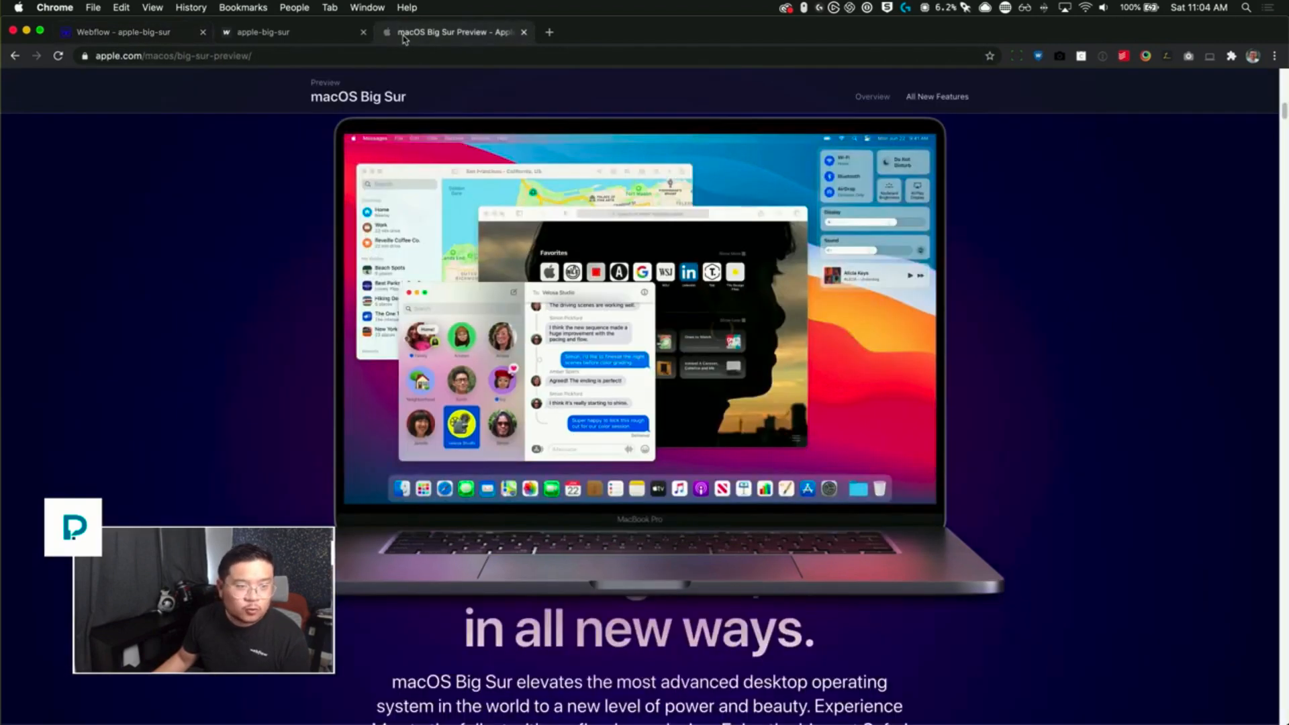
pyautogui.click(173, 37)
# - Set the safari image's width to 63%, using the Safari window on Apple's Big Sur page as the size reference
pyautogui.click(1183, 527)
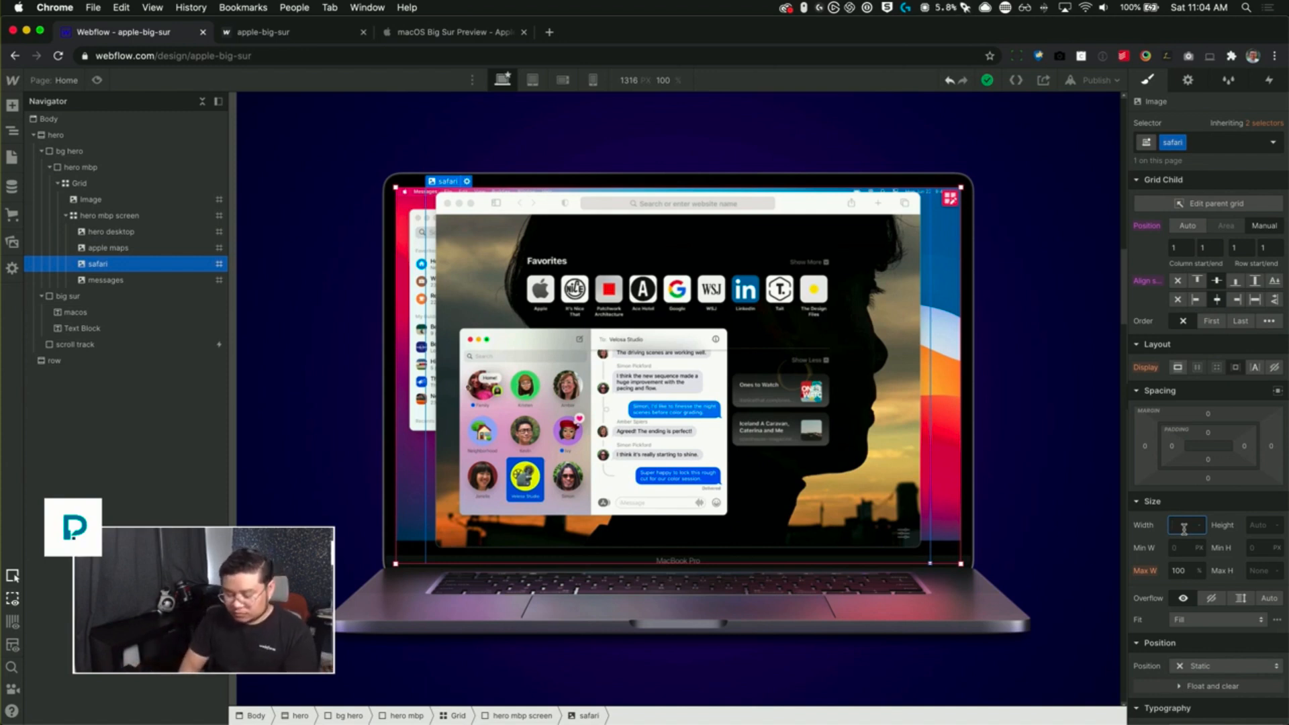
pyautogui.write('70')
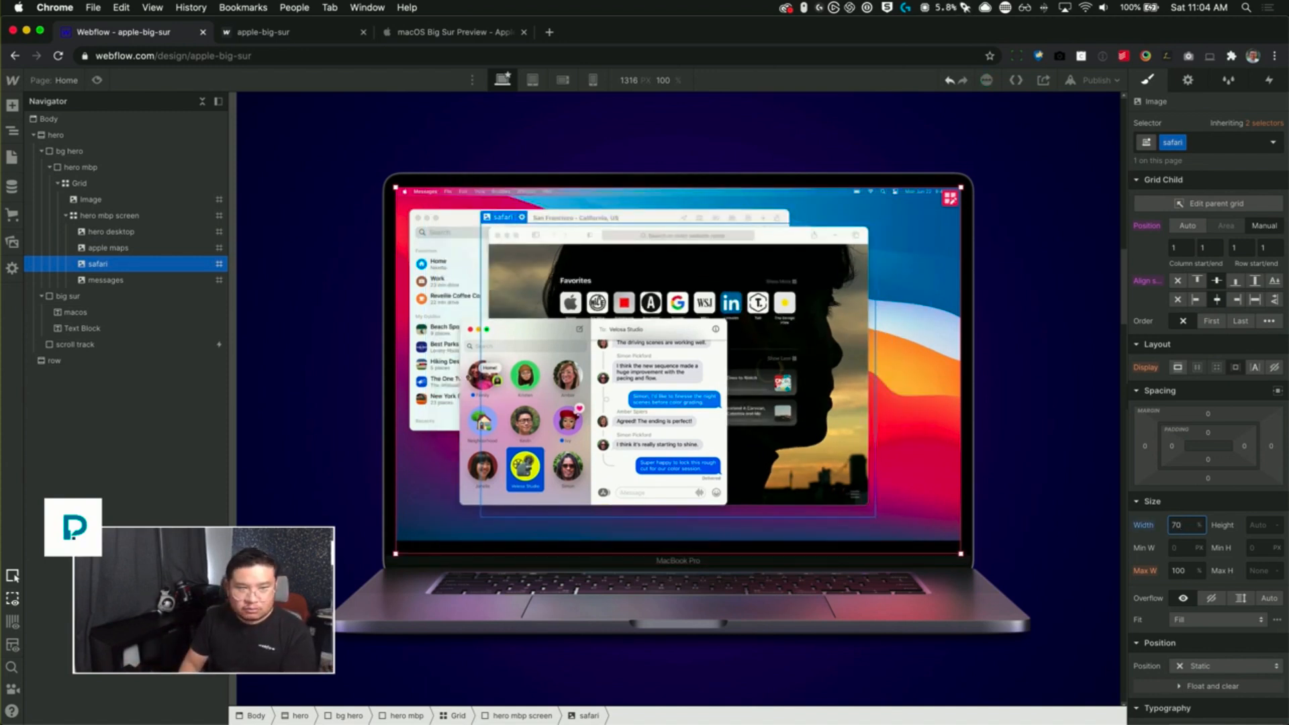
pyautogui.press('Down')
pyautogui.press('Down')
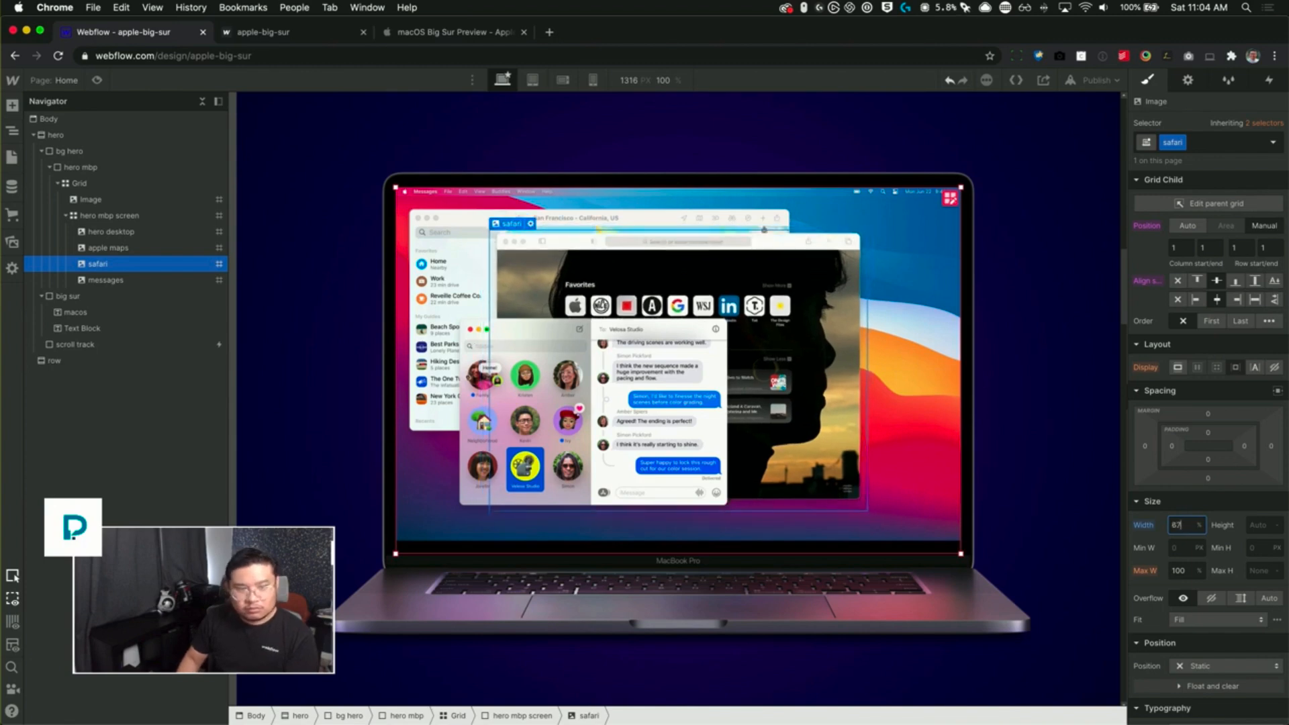
pyautogui.click(484, 32)
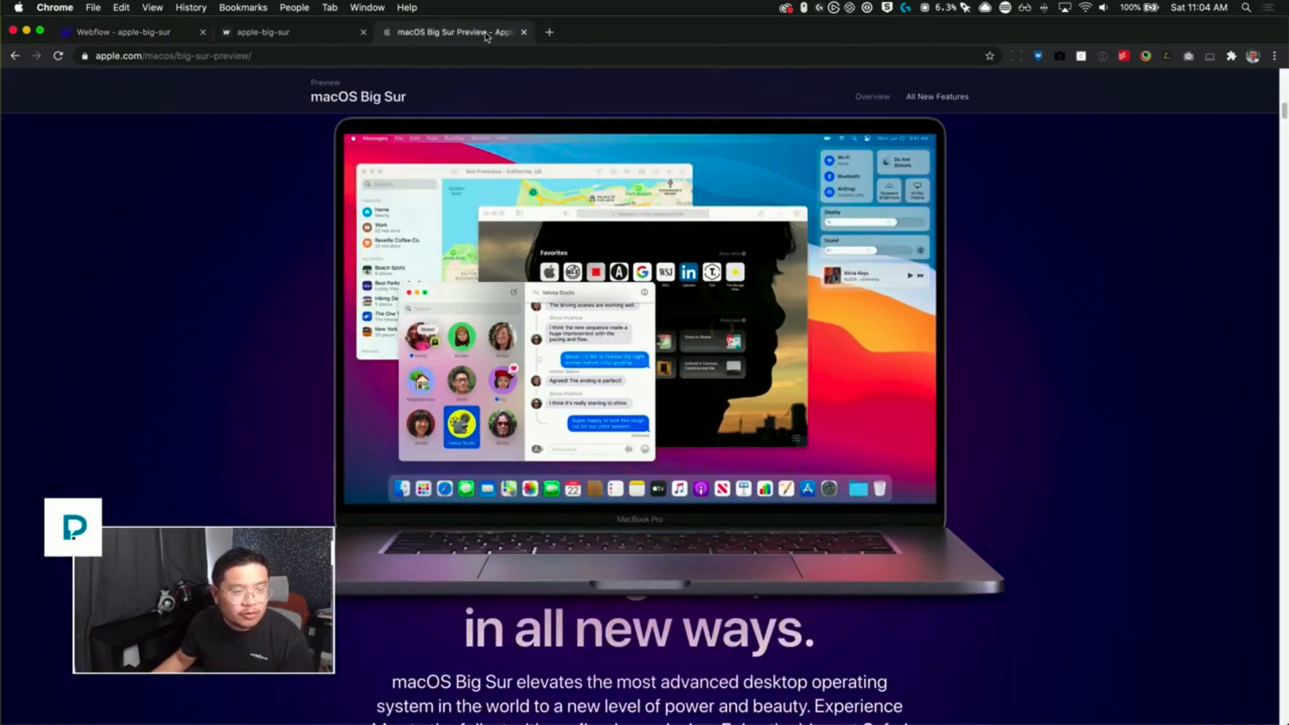
pyautogui.click(160, 33)
pyautogui.press('Down')
pyautogui.press('Down')
pyautogui.press('Down')
pyautogui.press('Down')
pyautogui.press('Down')
pyautogui.press('Down')
pyautogui.press('Down')
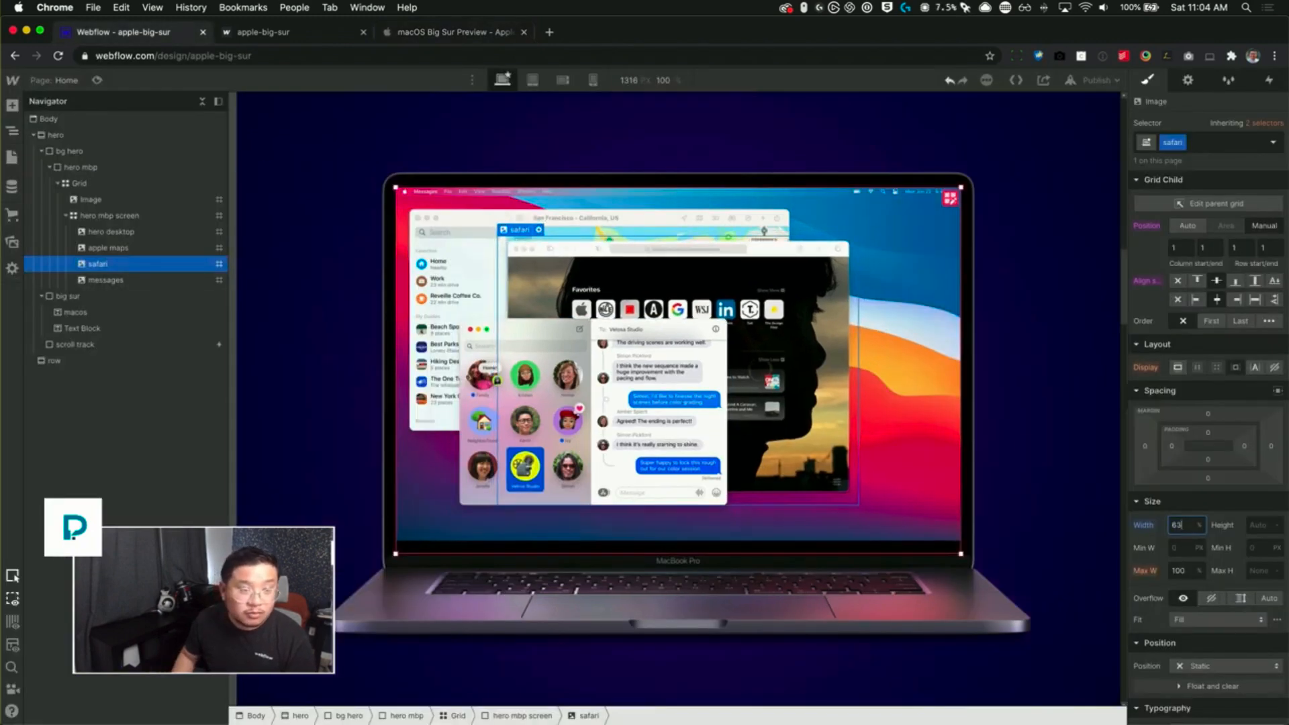
pyautogui.press('Up')
pyautogui.press('Up')
pyautogui.press('Up')
pyautogui.press('Up')
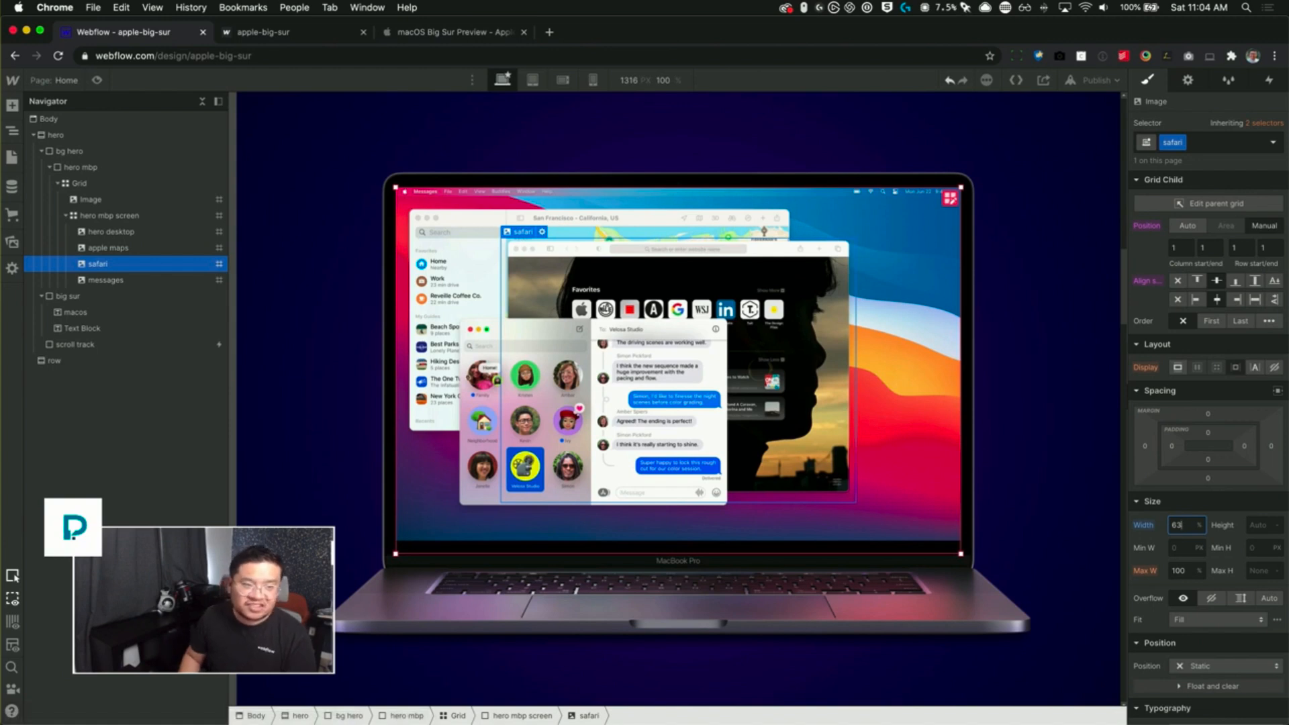
# - Set the safari image's width to 60%
pyautogui.press('Down')
pyautogui.press('Down')
pyautogui.press('Down')
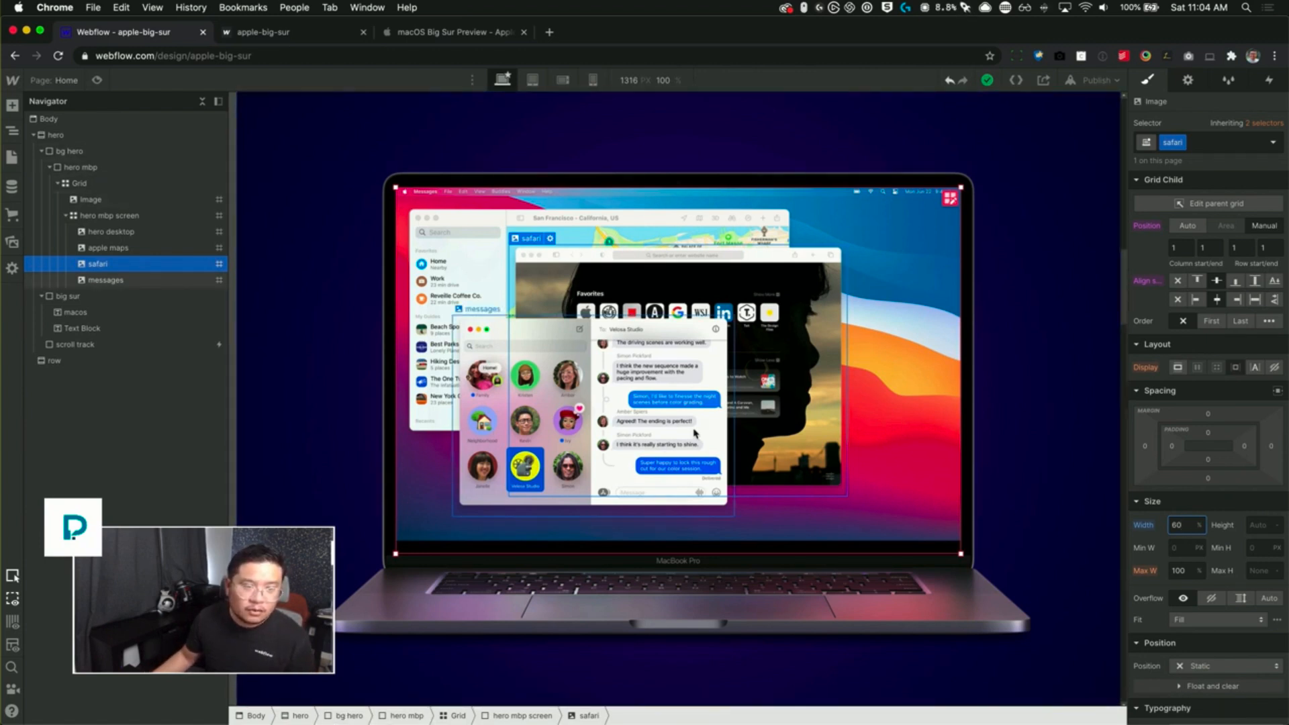
# - Scroll back and forth through Apple's Big Sur preview page to examine how the Safari window moves into the laptop screen
pyautogui.click(424, 32)
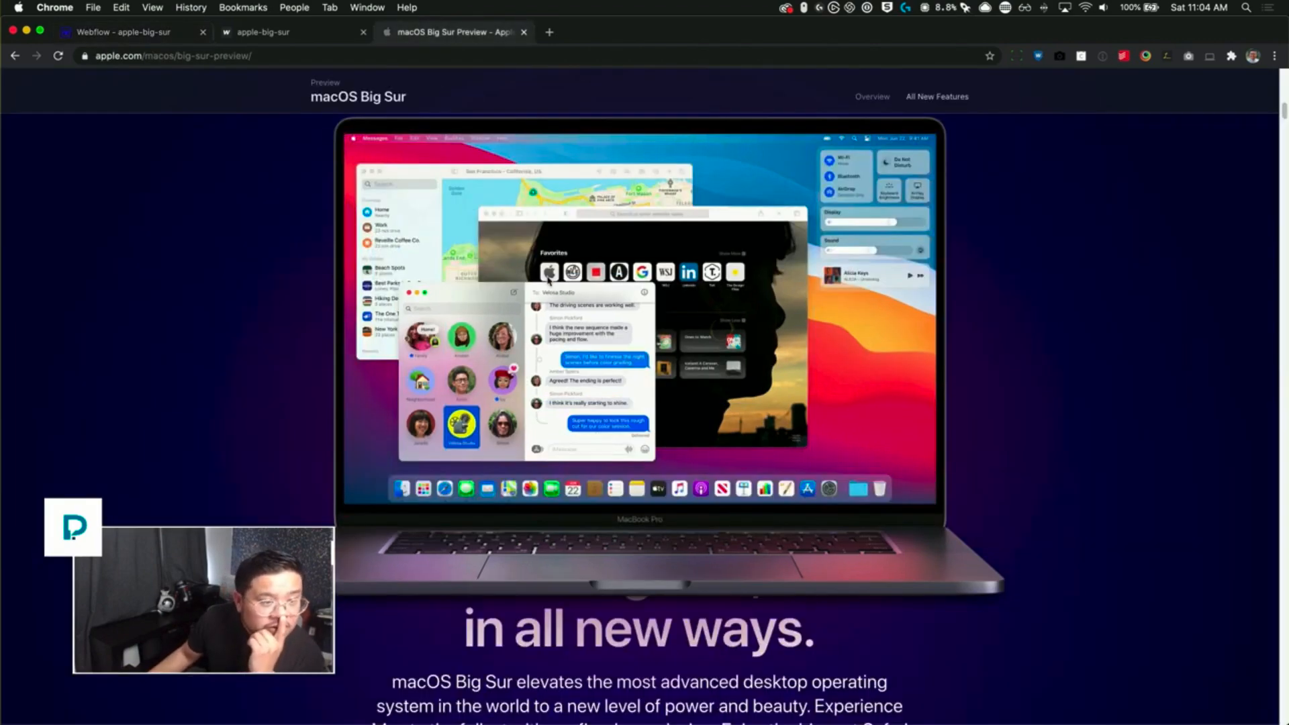
pyautogui.scroll(-3, 547, 281)
pyautogui.scroll(5, 547, 281)
pyautogui.scroll(-5, 547, 280)
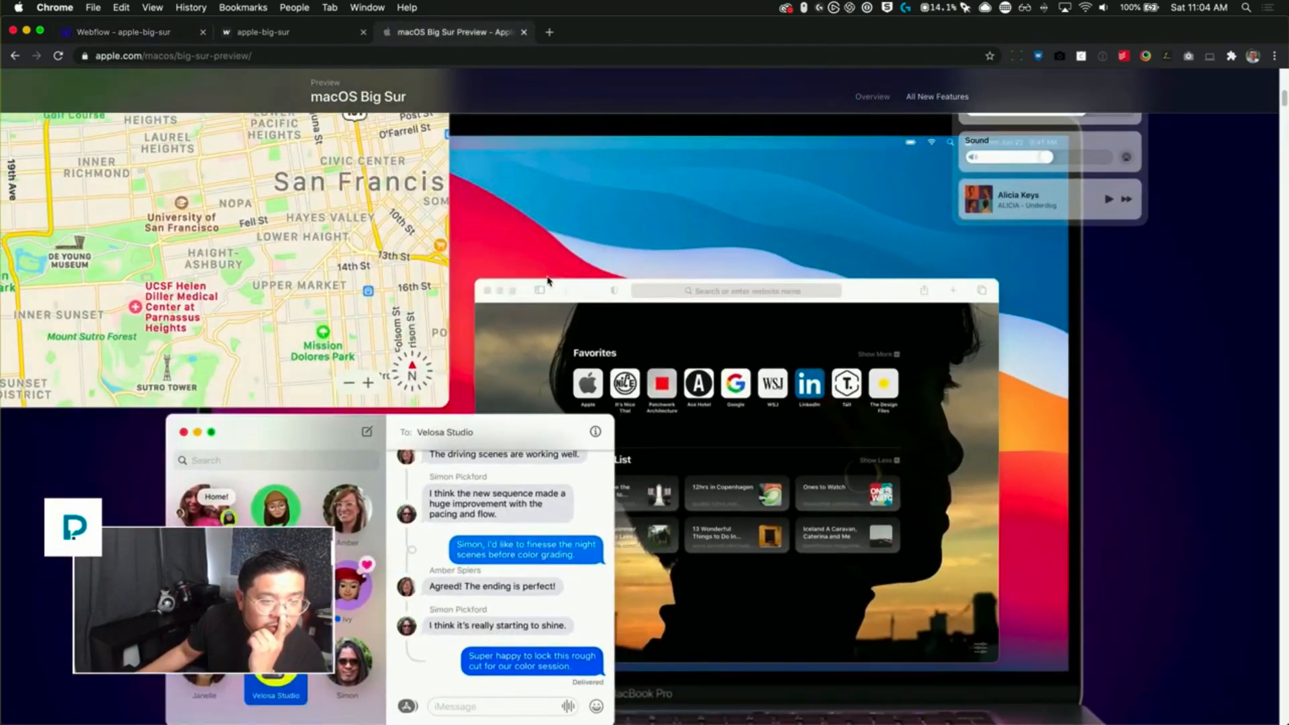
pyautogui.scroll(3, 547, 281)
pyautogui.scroll(-3, 547, 281)
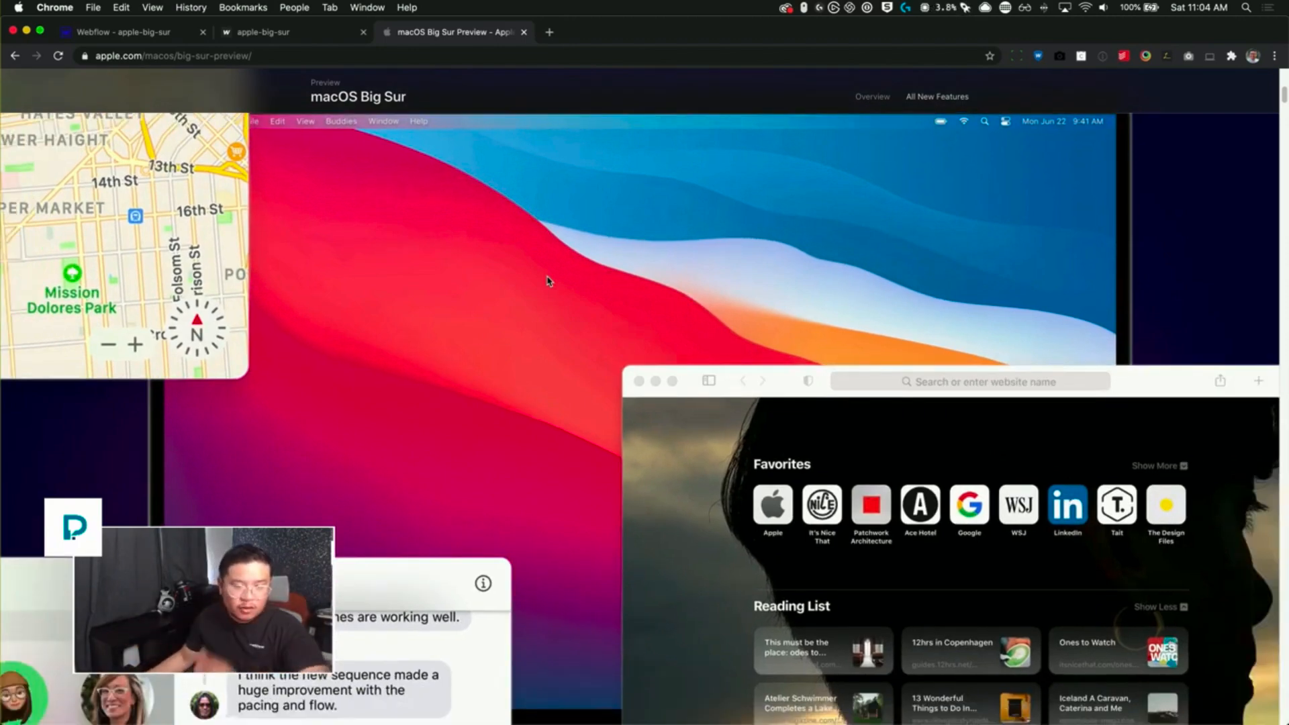
pyautogui.scroll(5, 547, 280)
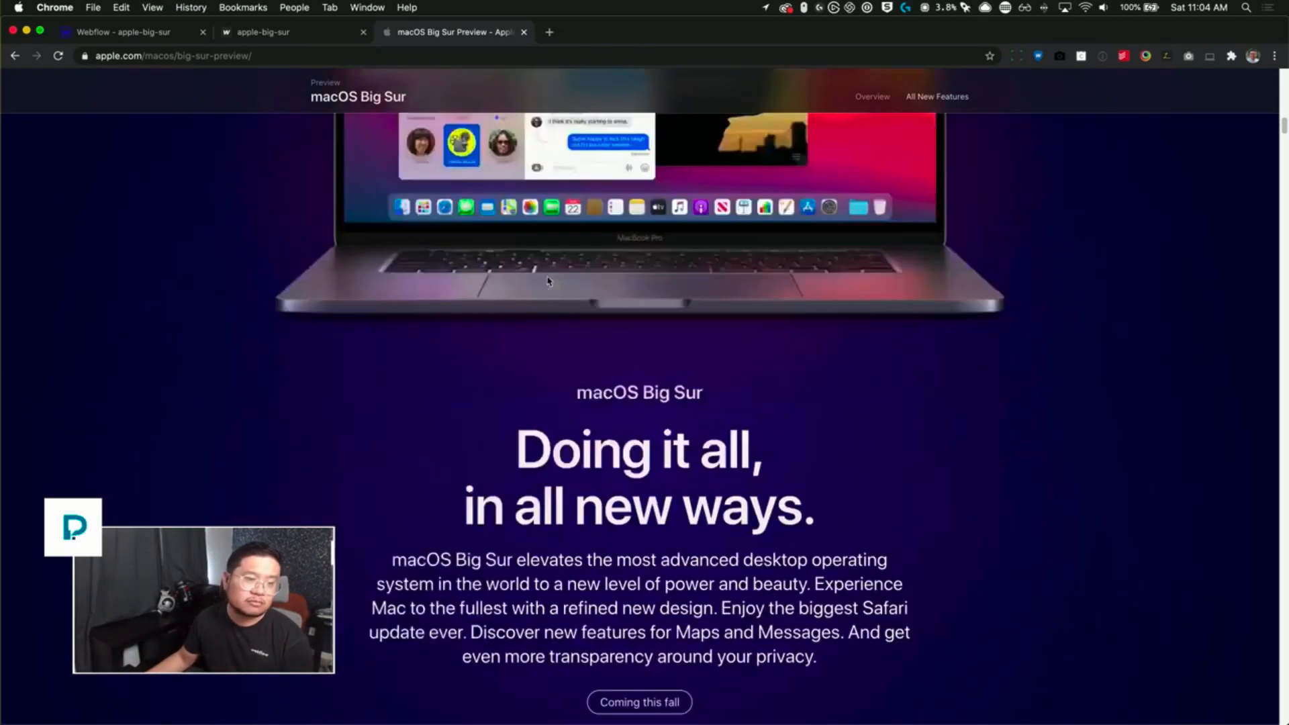
pyautogui.scroll(-3, 547, 280)
pyautogui.scroll(10, 535, 282)
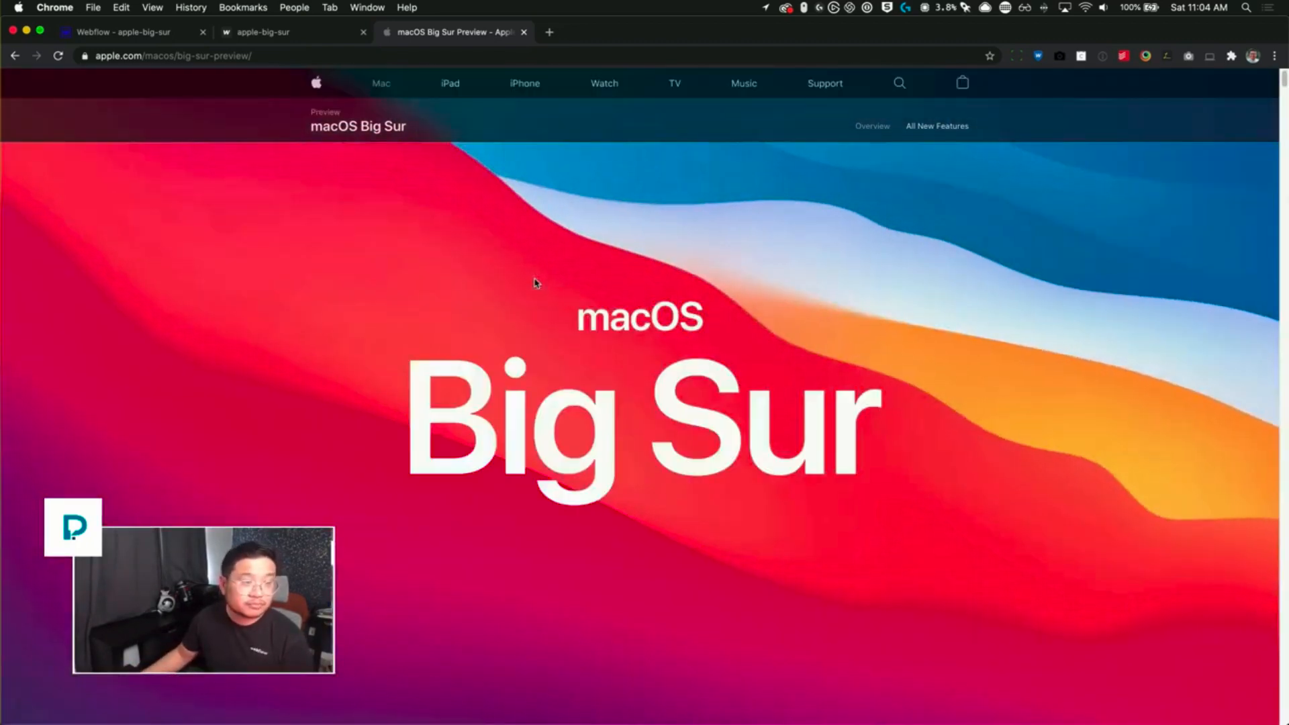
# - Back in Webflow, open the hero mbp while-scrolling-in-view animation and add a Move action for the safari image at the 0% keyframe
pyautogui.click(143, 31)
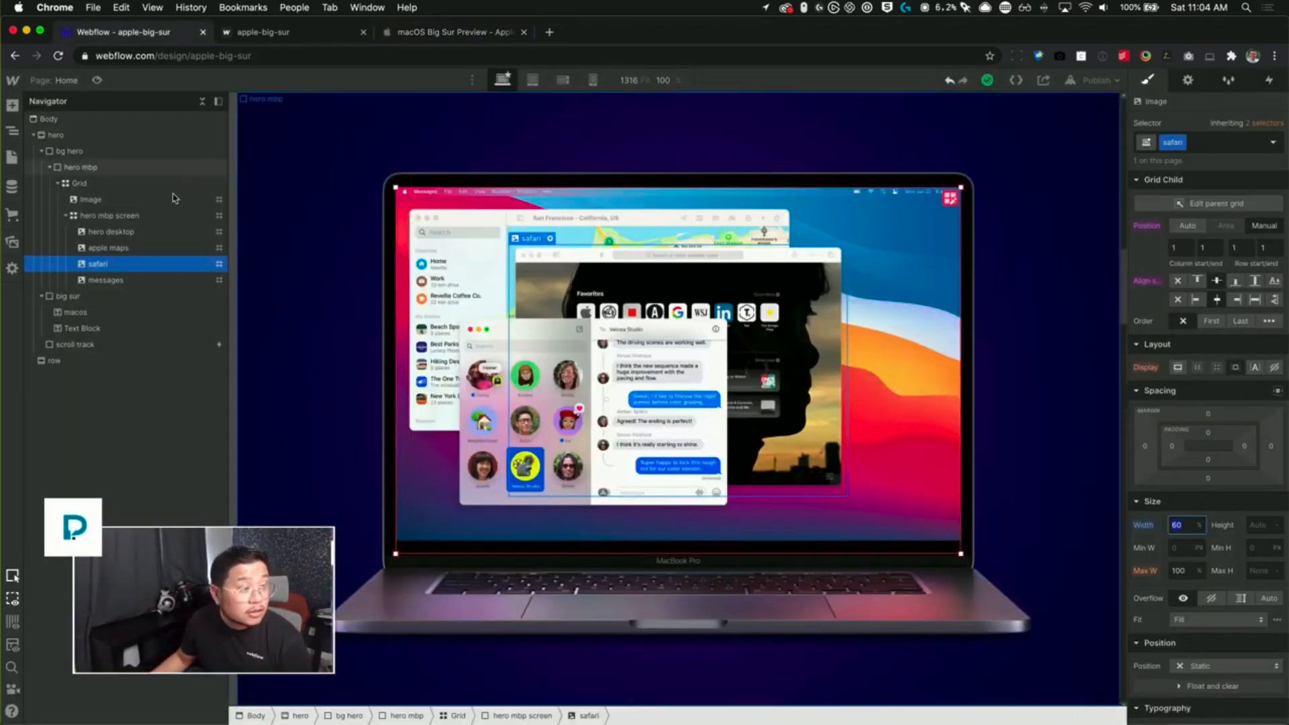
pyautogui.click(199, 346)
pyautogui.click(1268, 81)
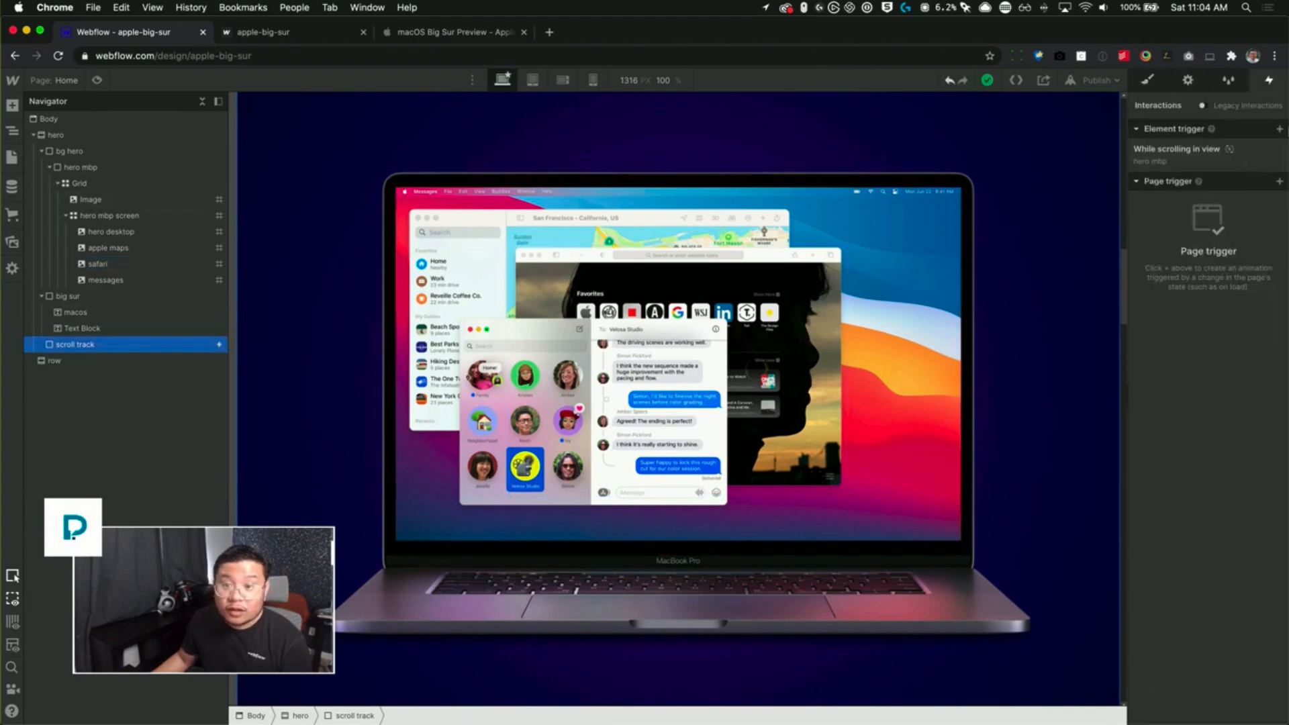
pyautogui.click(1187, 155)
pyautogui.click(1184, 297)
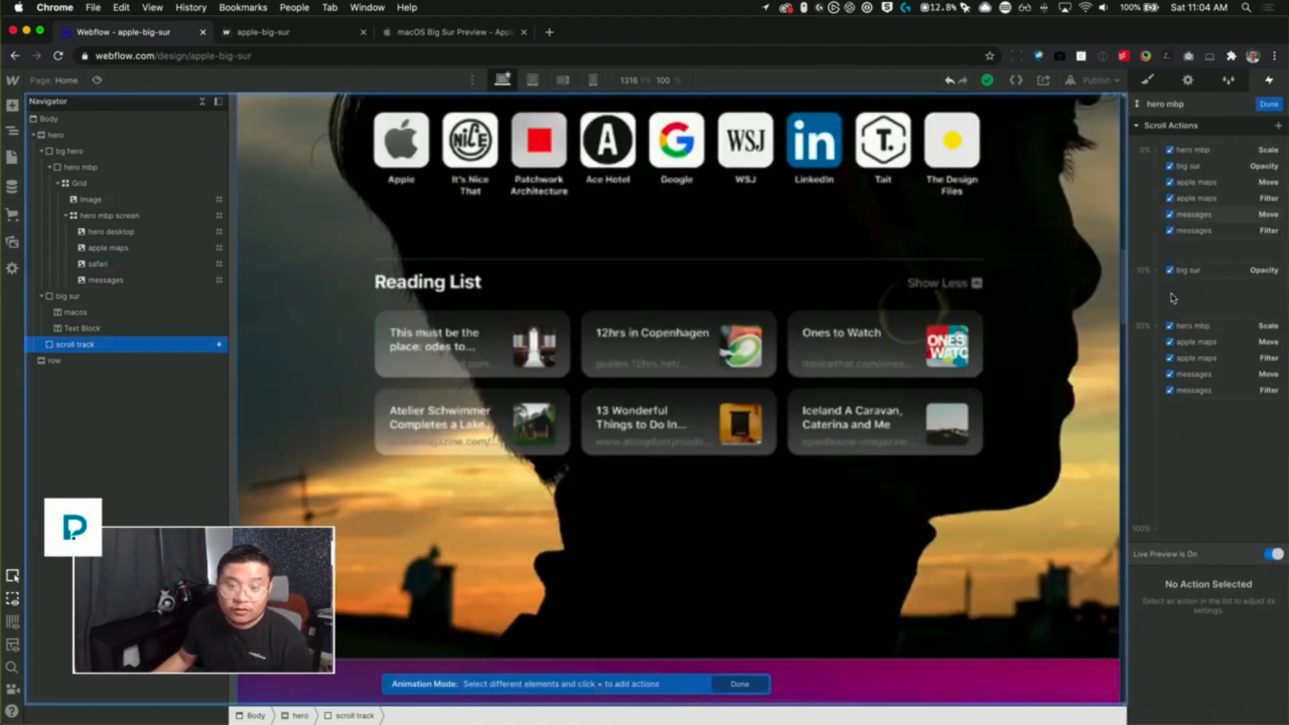
pyautogui.click(110, 267)
pyautogui.click(1155, 158)
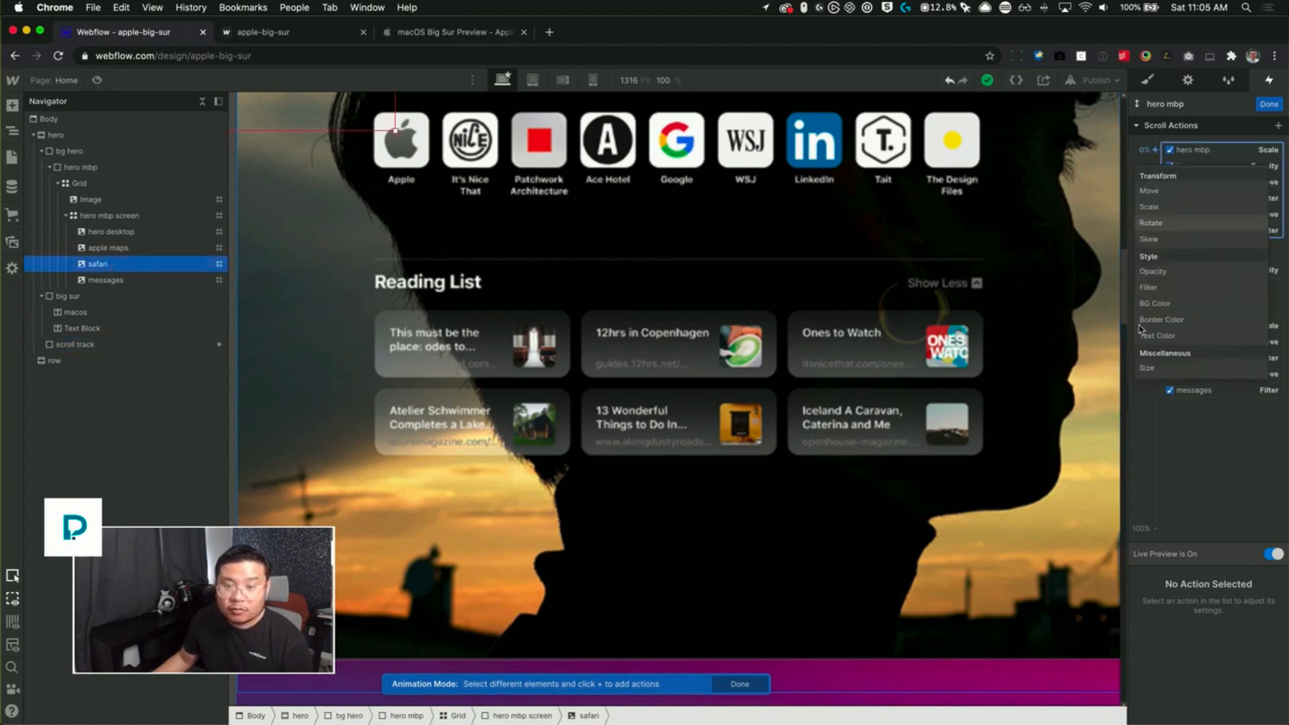
pyautogui.click(1171, 195)
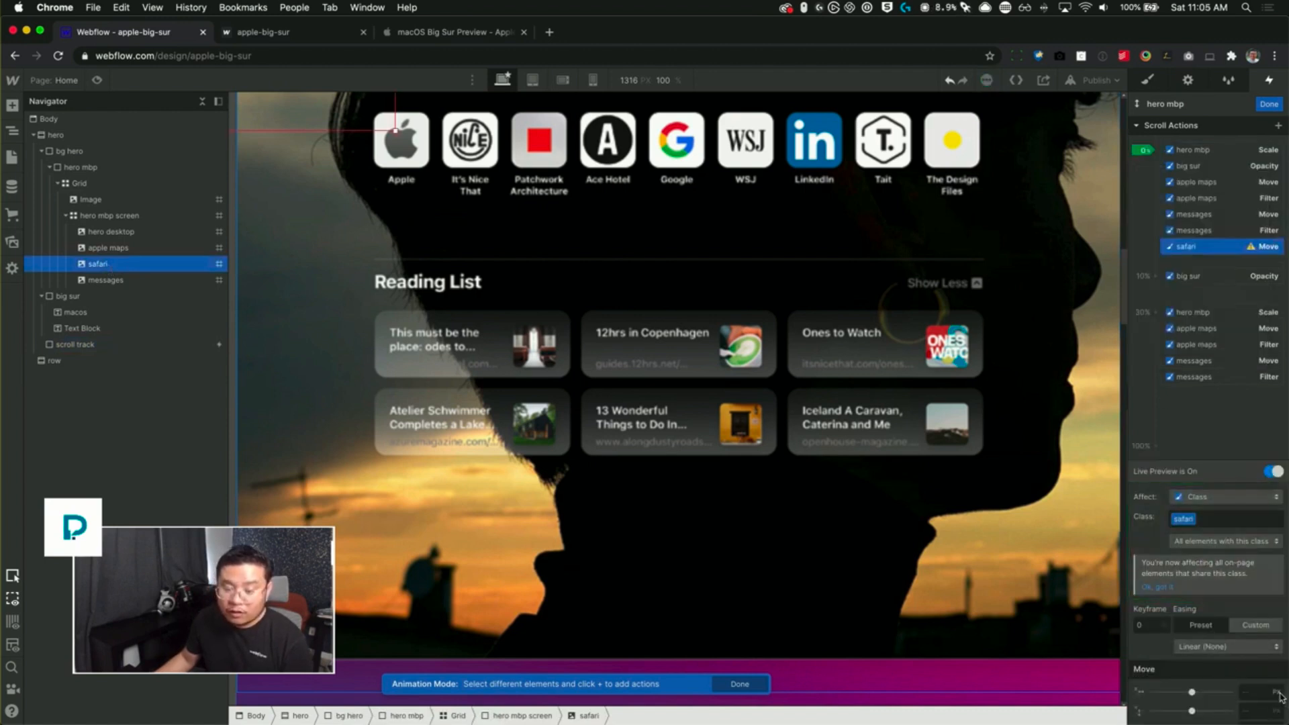
# - Set the safari image's Move offsets at the 0% keyframe to 100% on both the X and Y axes
pyautogui.click(1280, 693)
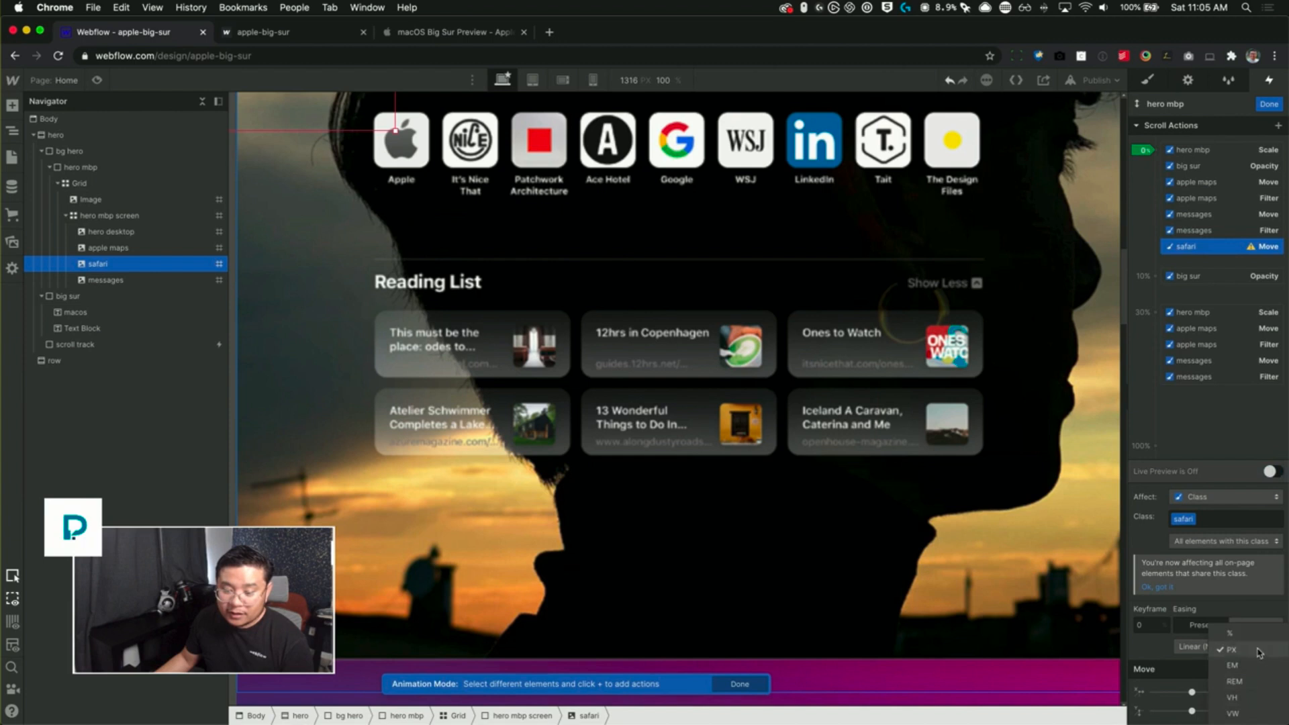
pyautogui.click(1249, 650)
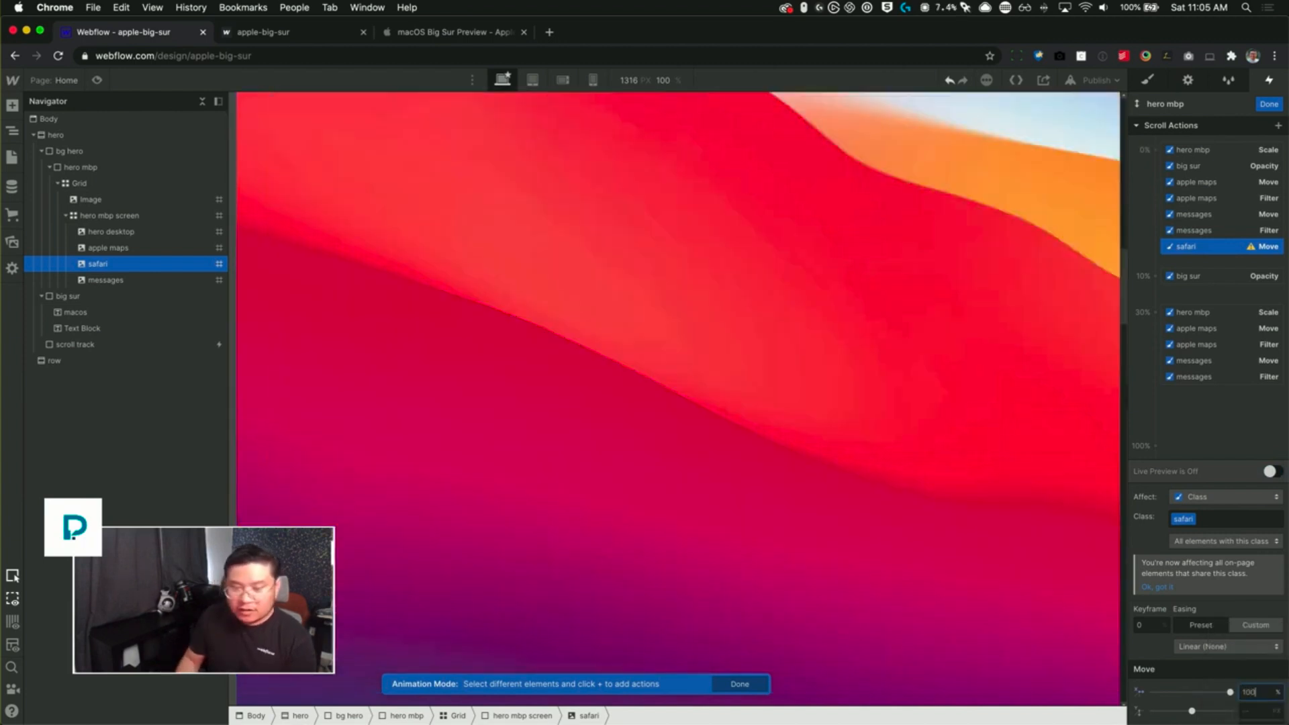
pyautogui.click(1280, 713)
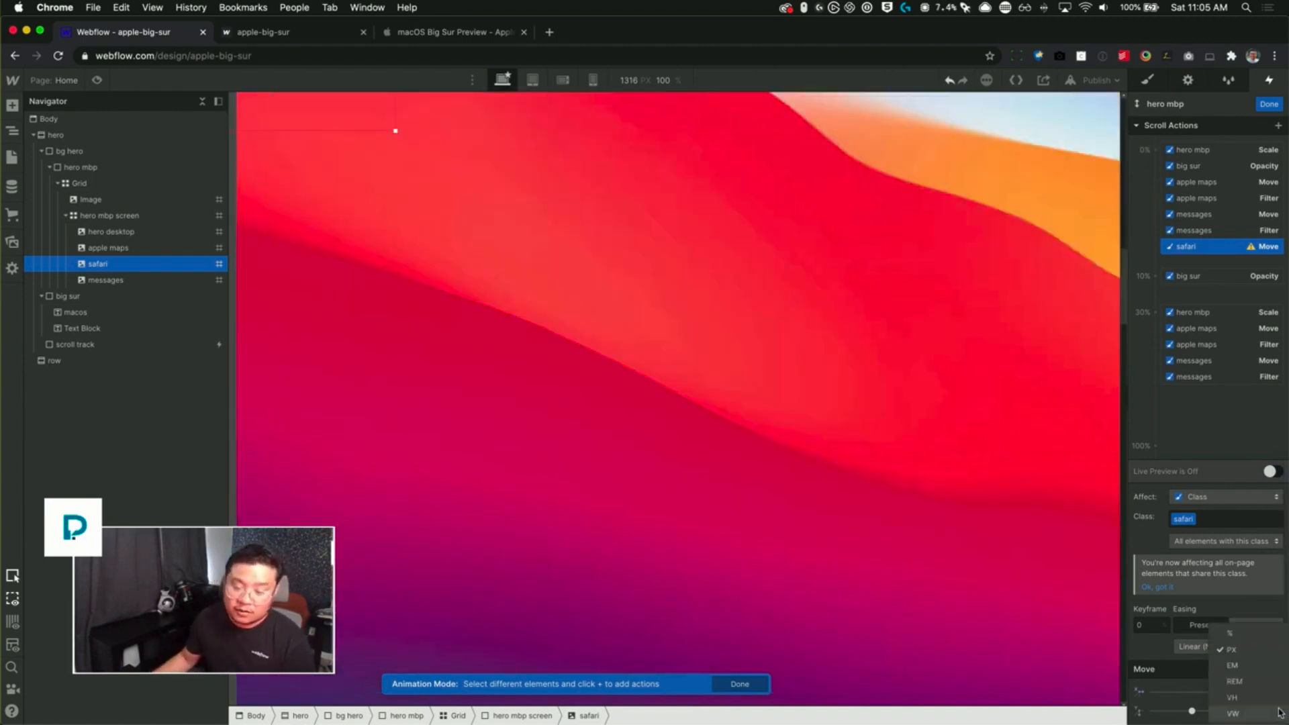
pyautogui.click(1230, 633)
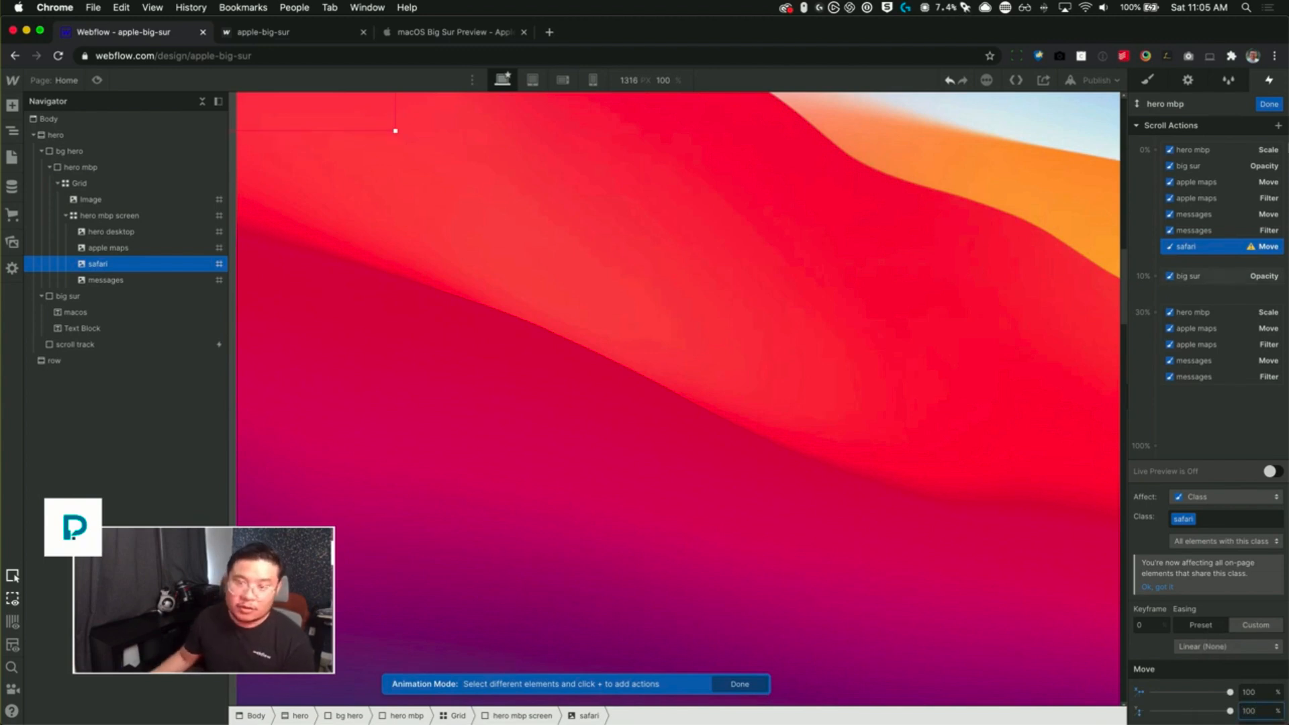
# - Duplicate the safari Move action to the 30% keyframe with X and Y at 0%, and preview the scroll animation
pyautogui.rightClick(1199, 252)
pyautogui.click(1196, 298)
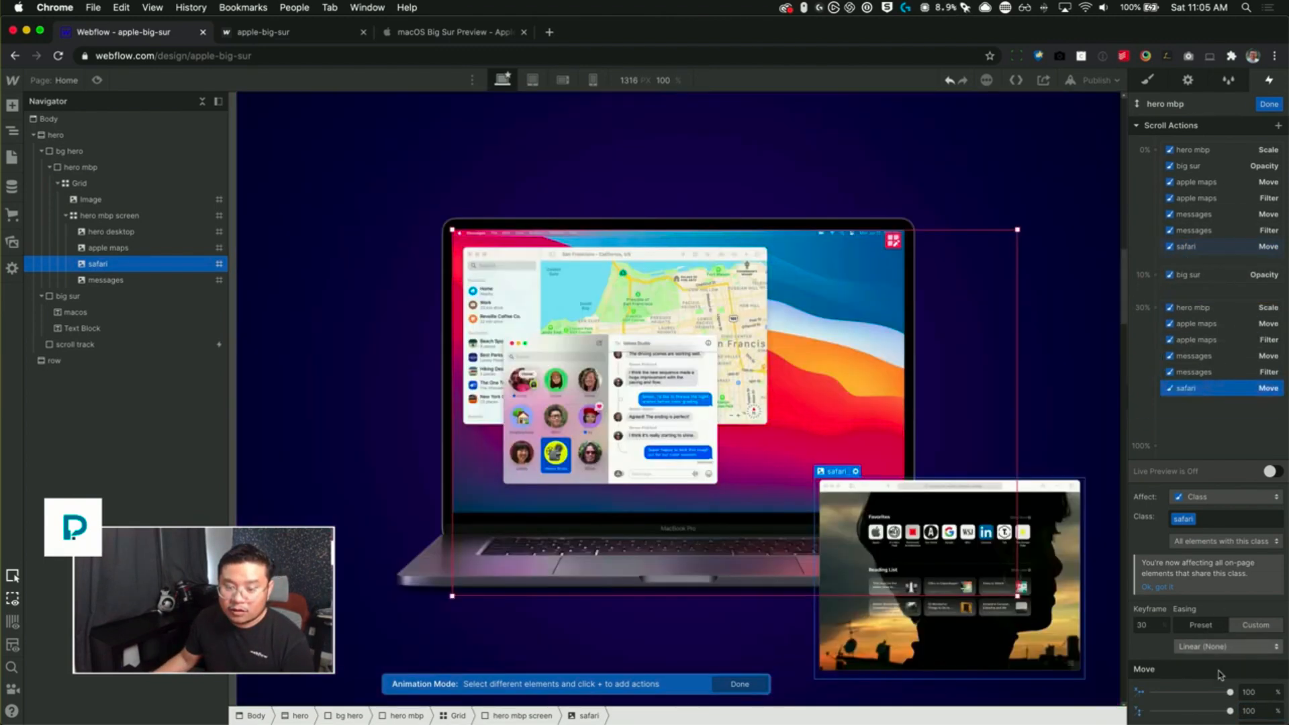
pyautogui.click(1259, 691)
pyautogui.write('0')
pyautogui.press('Tab')
pyautogui.write('0')
pyautogui.press('Return')
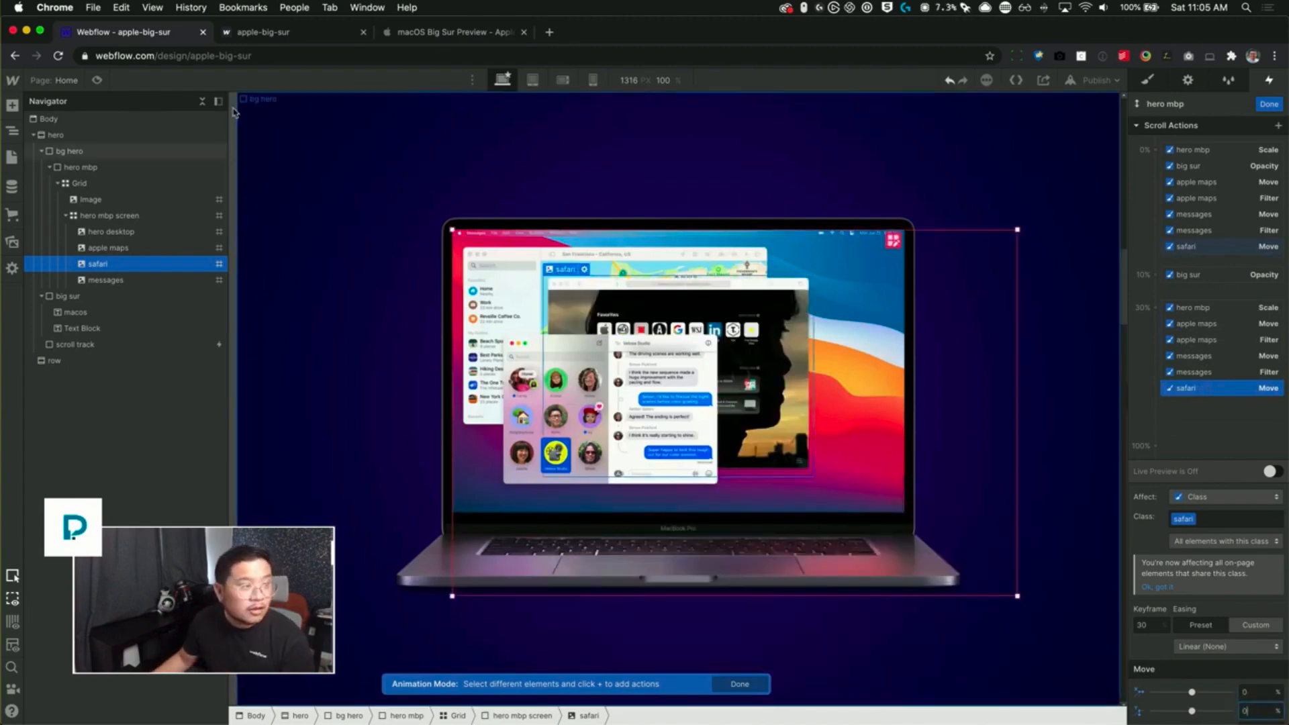
pyautogui.click(97, 79)
pyautogui.moveTo(1090, 281); pyautogui.dragTo(848, 94)
pyautogui.click(97, 80)
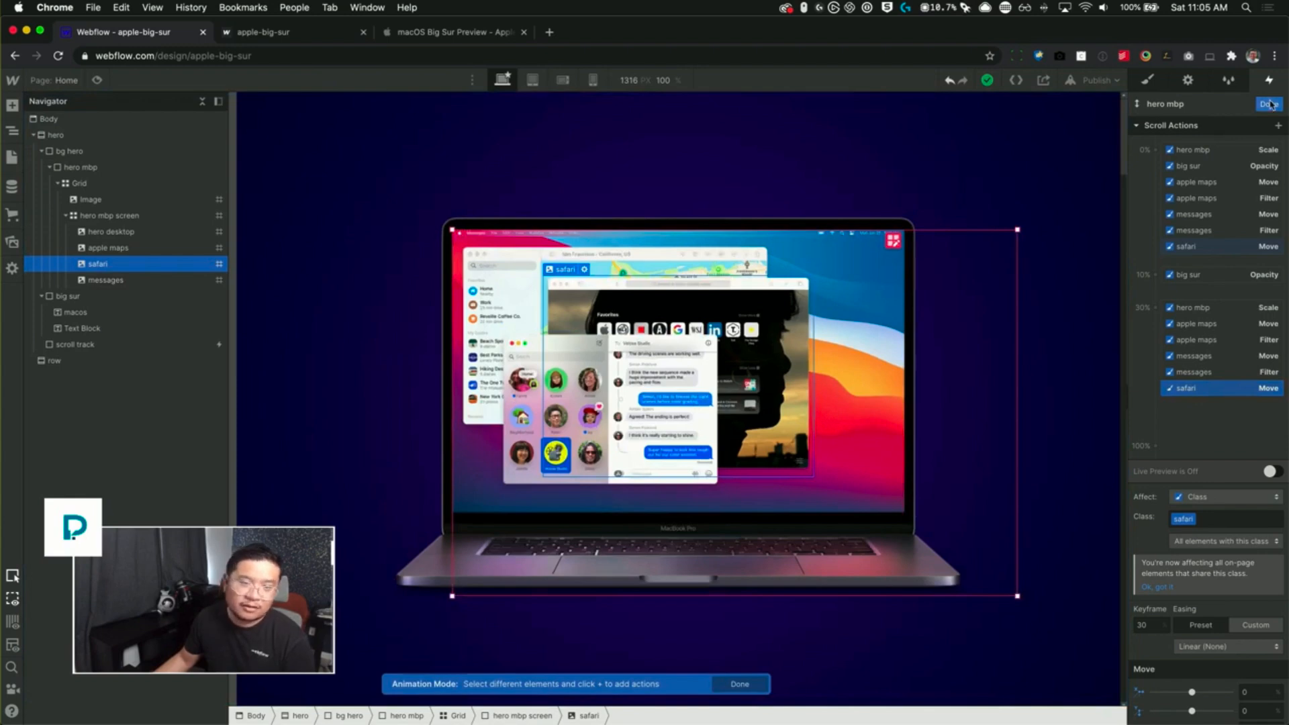
# - Delete the apple maps and messages Filter actions from both the 0% and 30% keyframes of the scroll animation
pyautogui.click(1212, 199)
pyautogui.press('Delete')
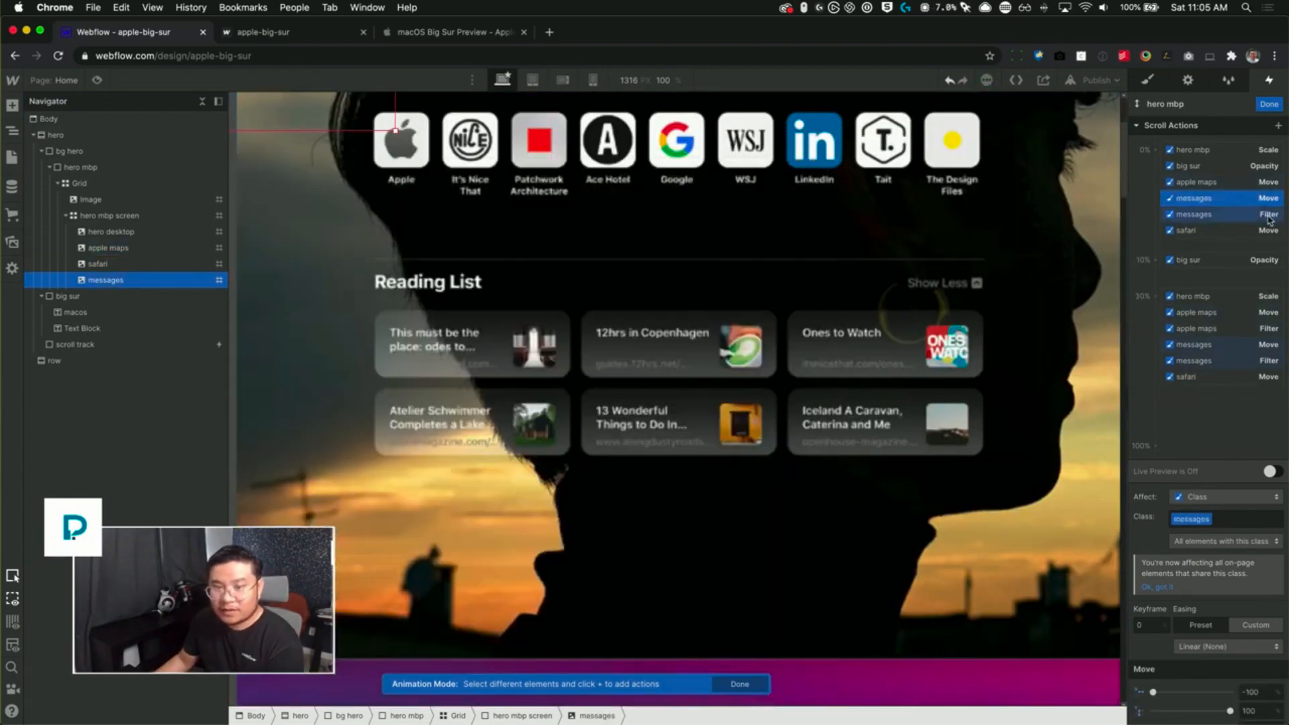
pyautogui.click(1268, 216)
pyautogui.press('Delete')
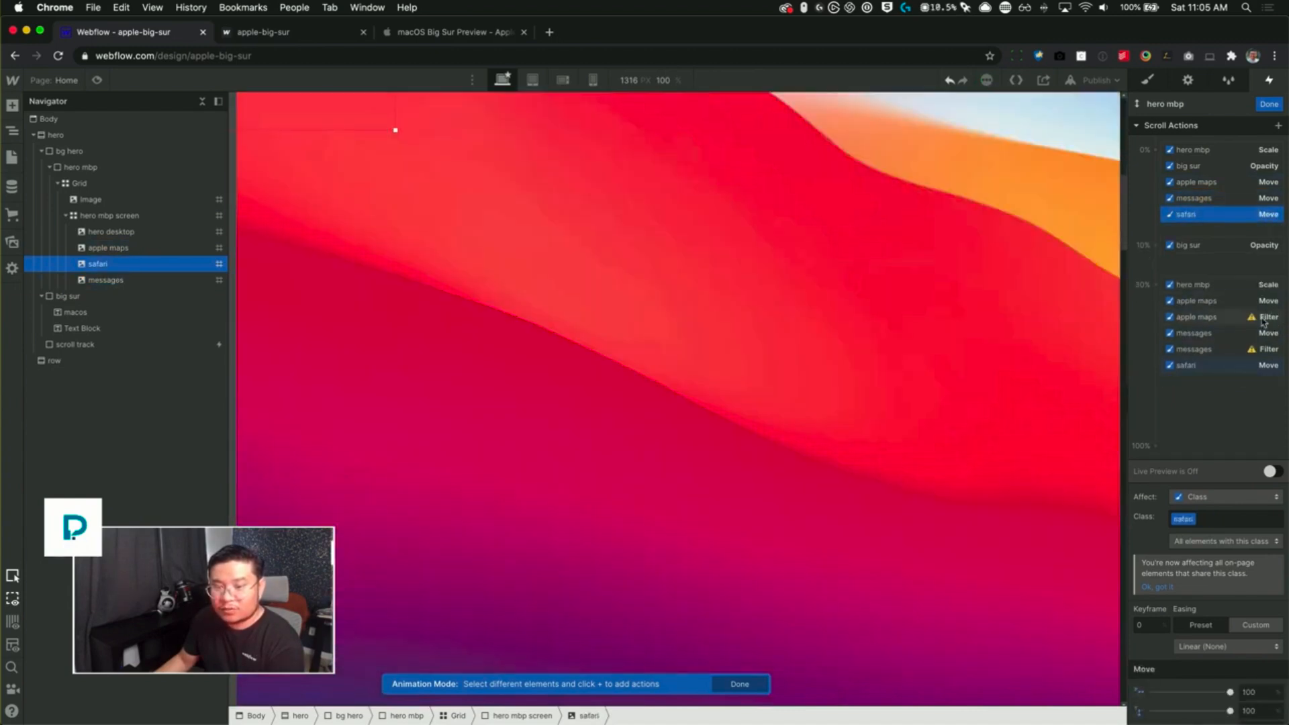
pyautogui.click(1273, 339)
pyautogui.press('Delete')
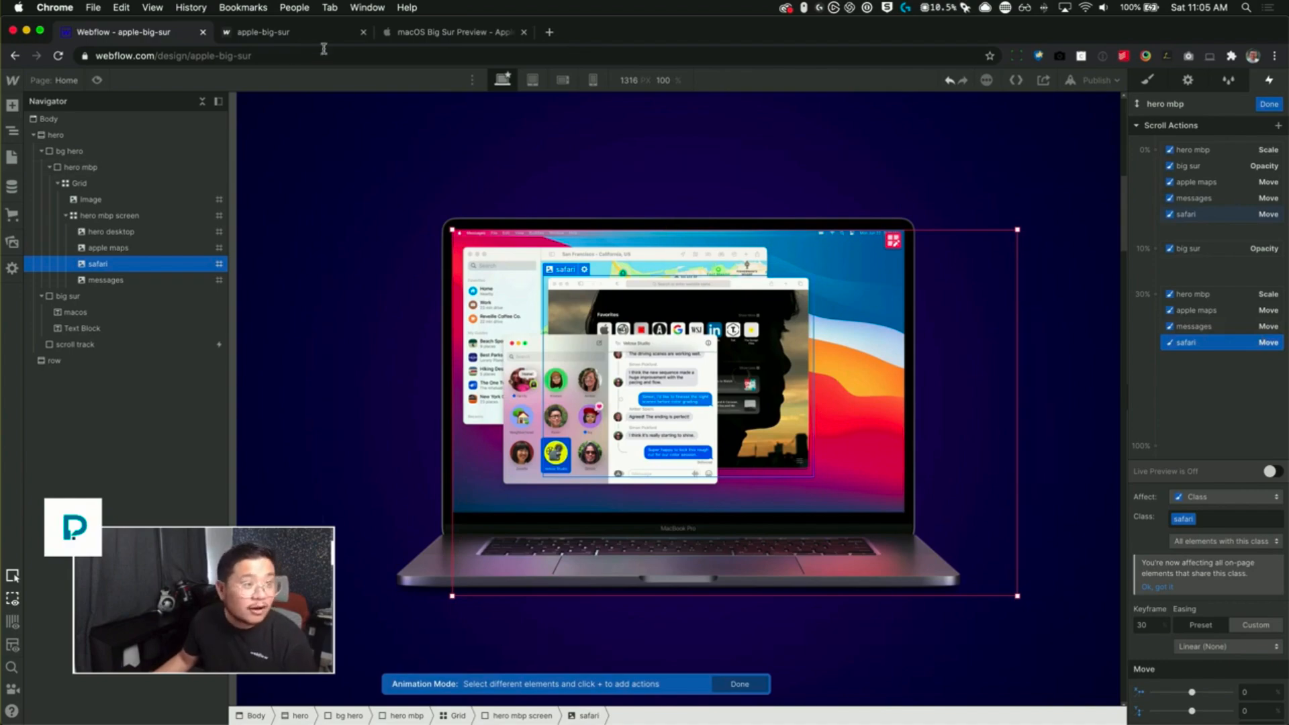
# - Using Apple's Big Sur page as reference, add the hero_control_center image asset to hero mbp screen and order it directly after messages
pyautogui.click(400, 39)
pyautogui.scroll(-10, 610, 411)
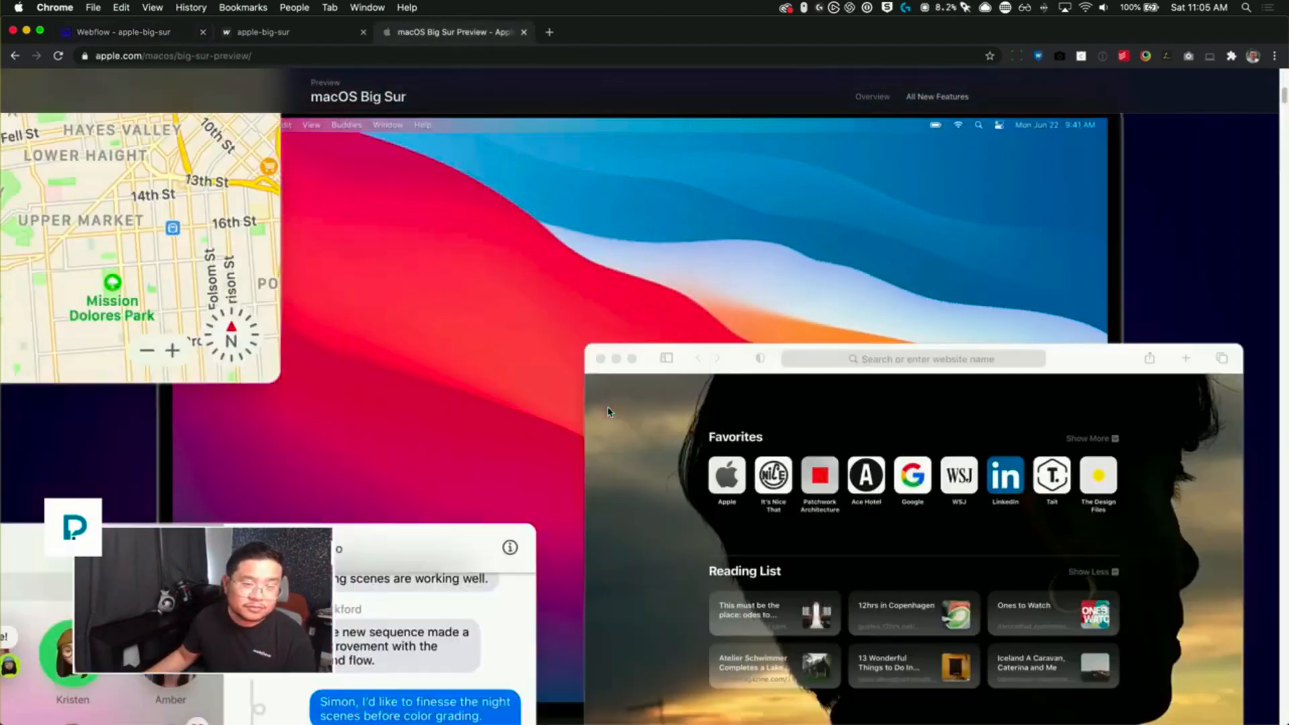
pyautogui.scroll(-10, 610, 411)
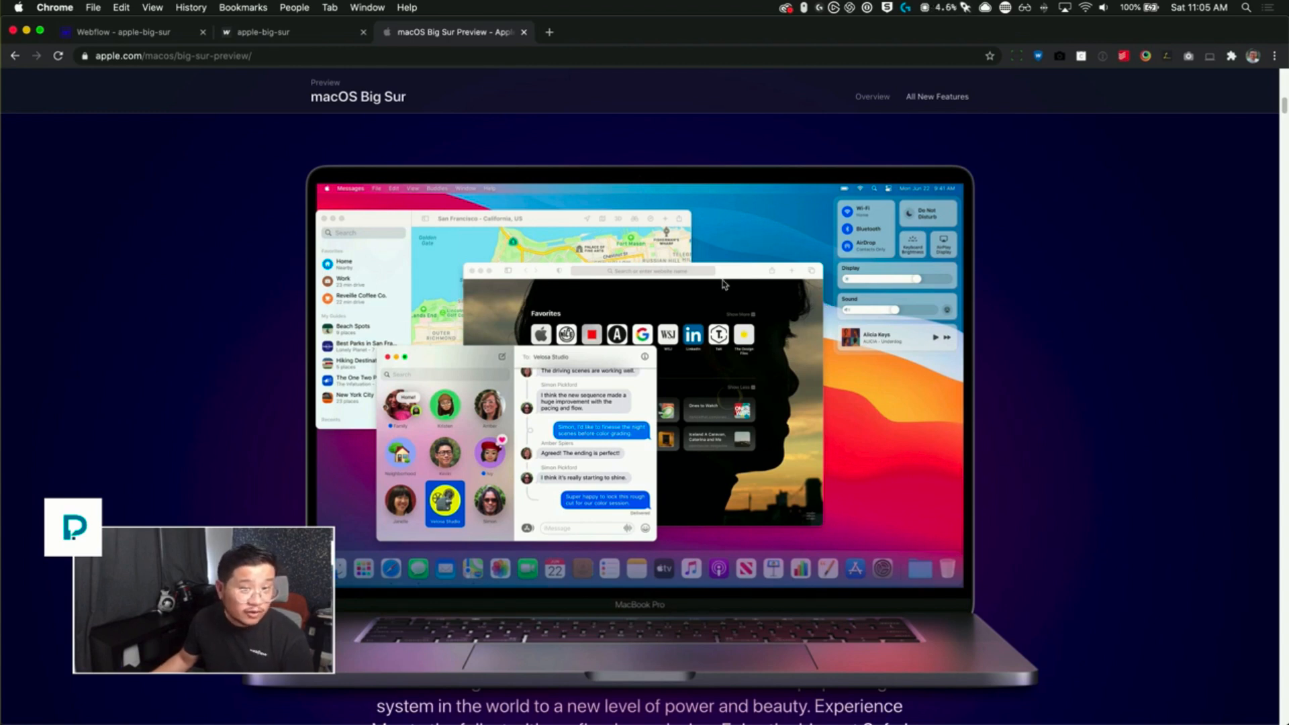
pyautogui.click(119, 33)
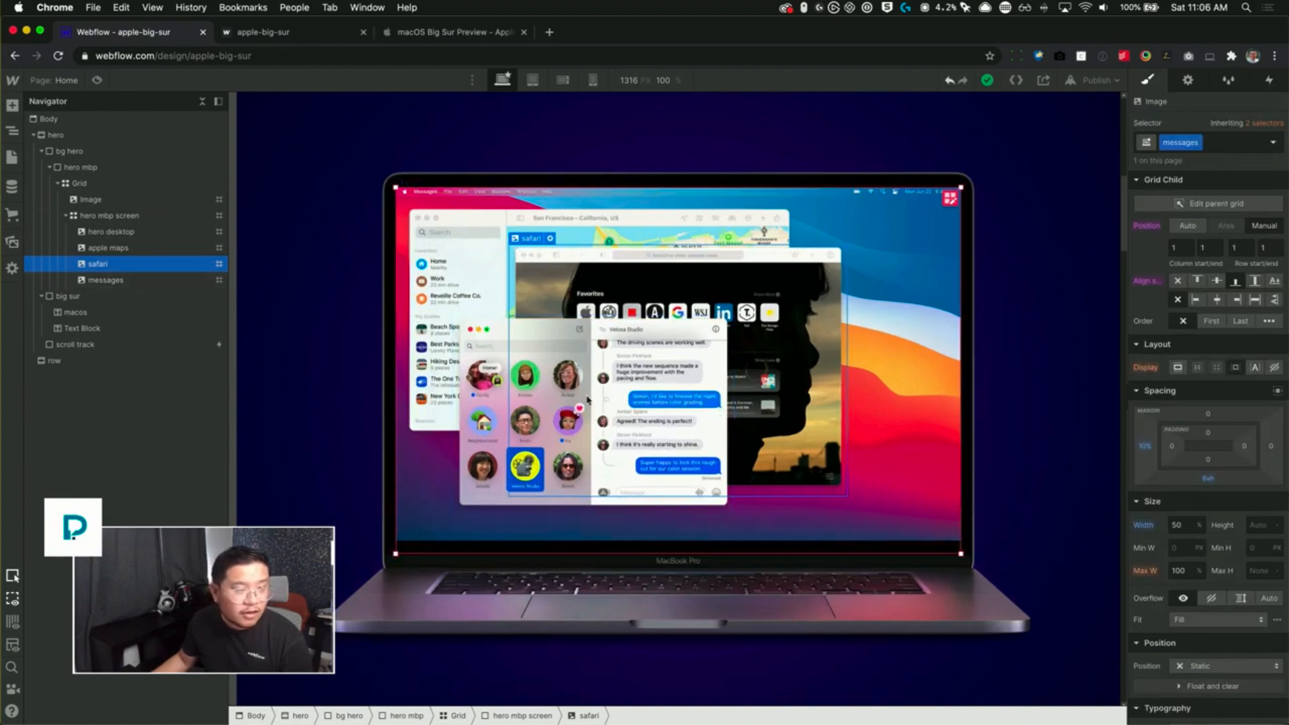
pyautogui.press('a')
pyautogui.click(12, 241)
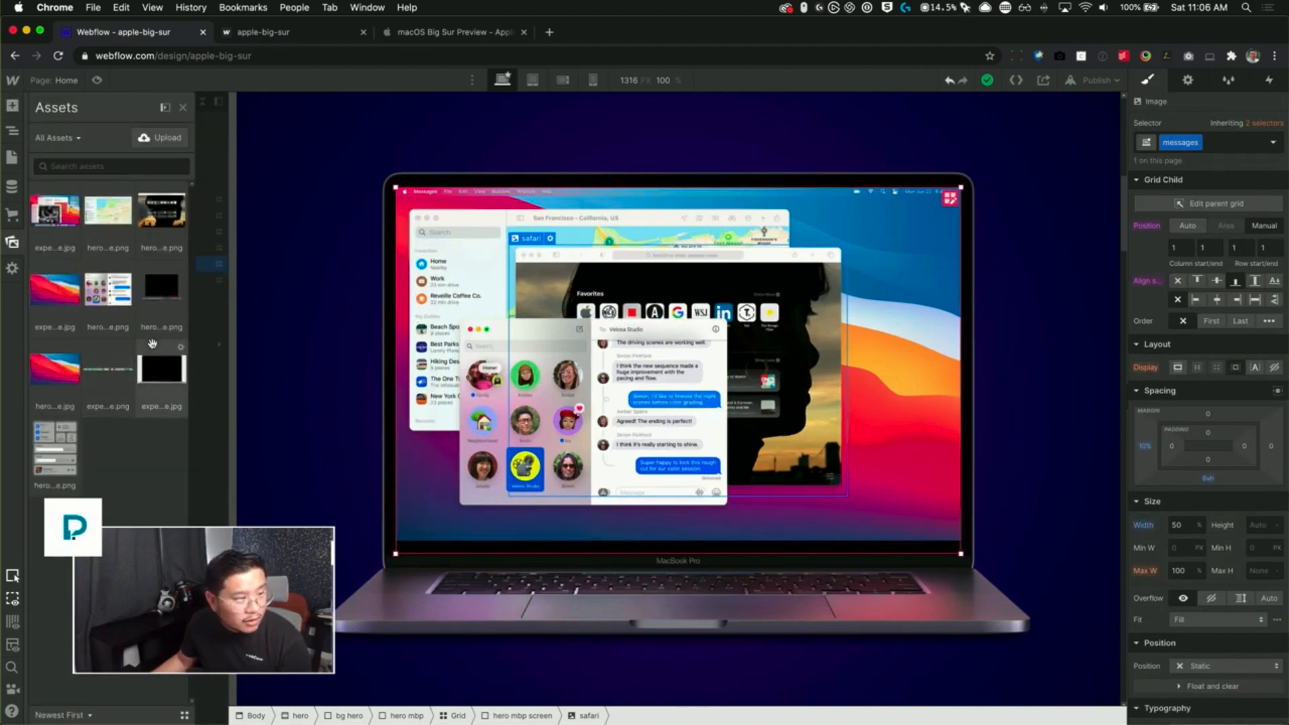
pyautogui.moveTo(72, 459); pyautogui.dragTo(193, 302)
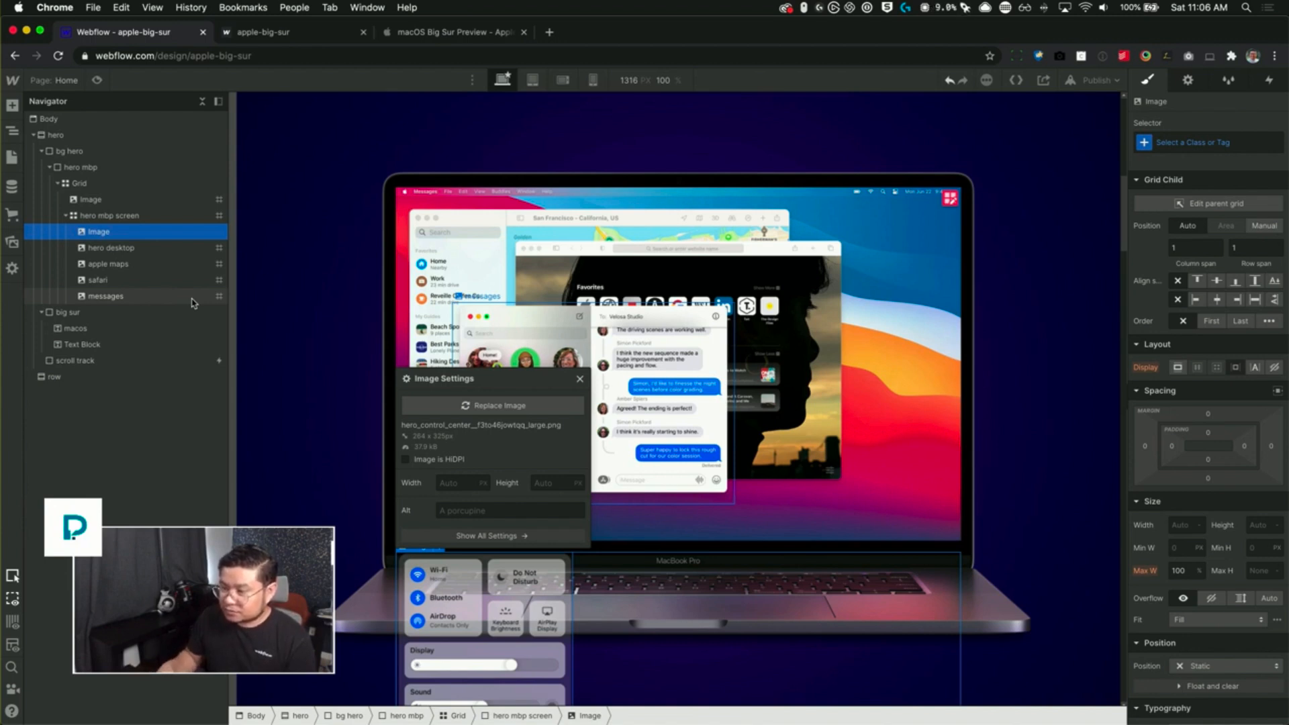
pyautogui.click(187, 305)
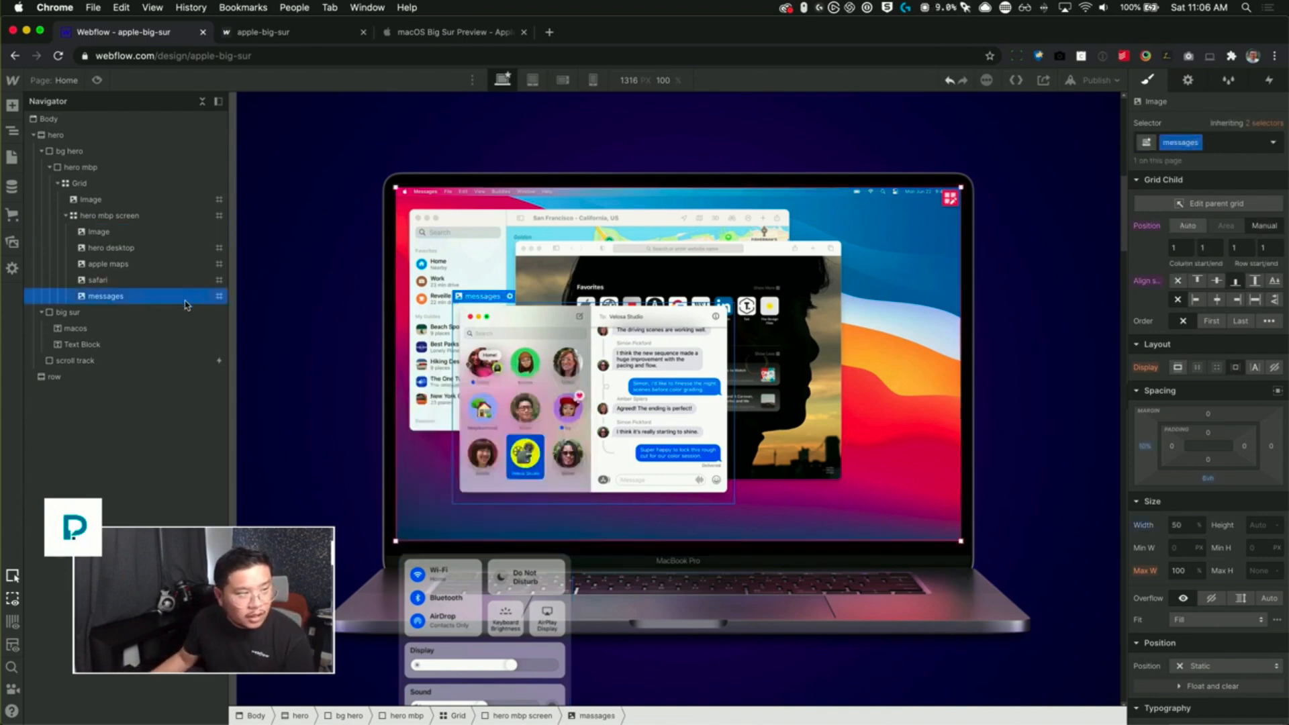
pyautogui.click(137, 234)
pyautogui.moveTo(137, 234); pyautogui.dragTo(151, 307)
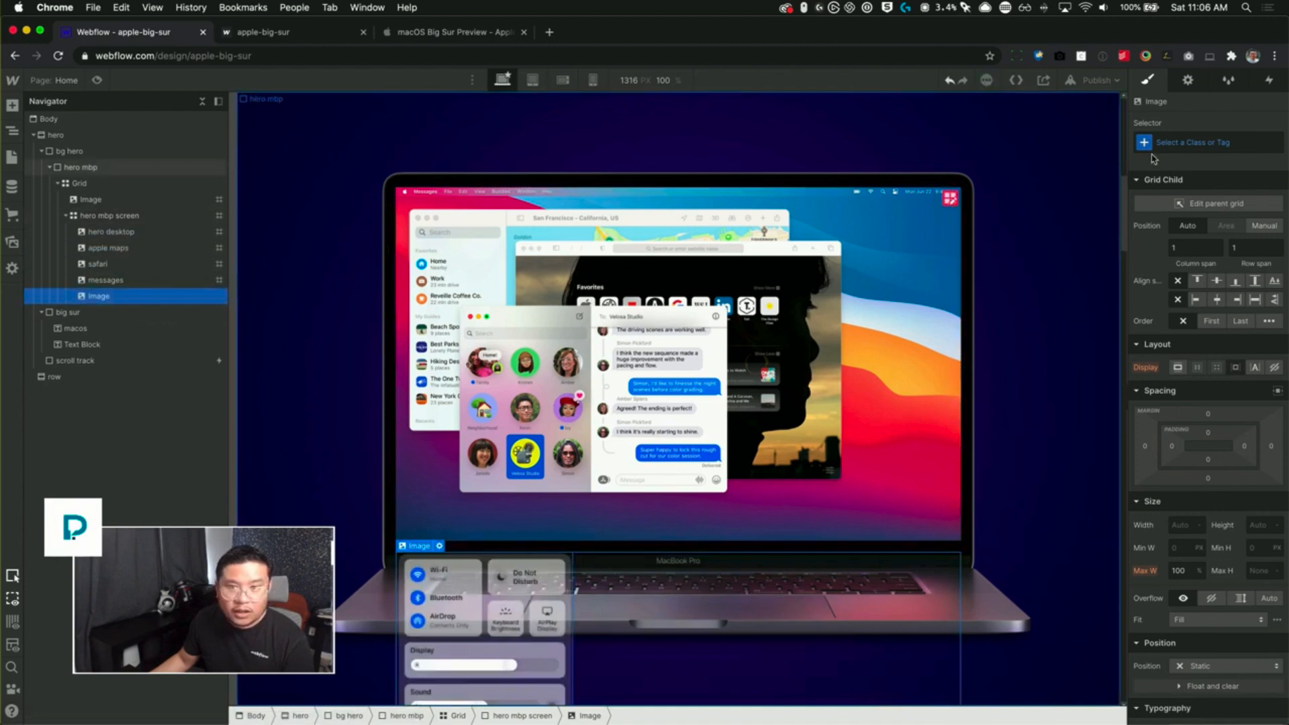
# - Give the new control center image the class "quick settings"
pyautogui.click(1186, 146)
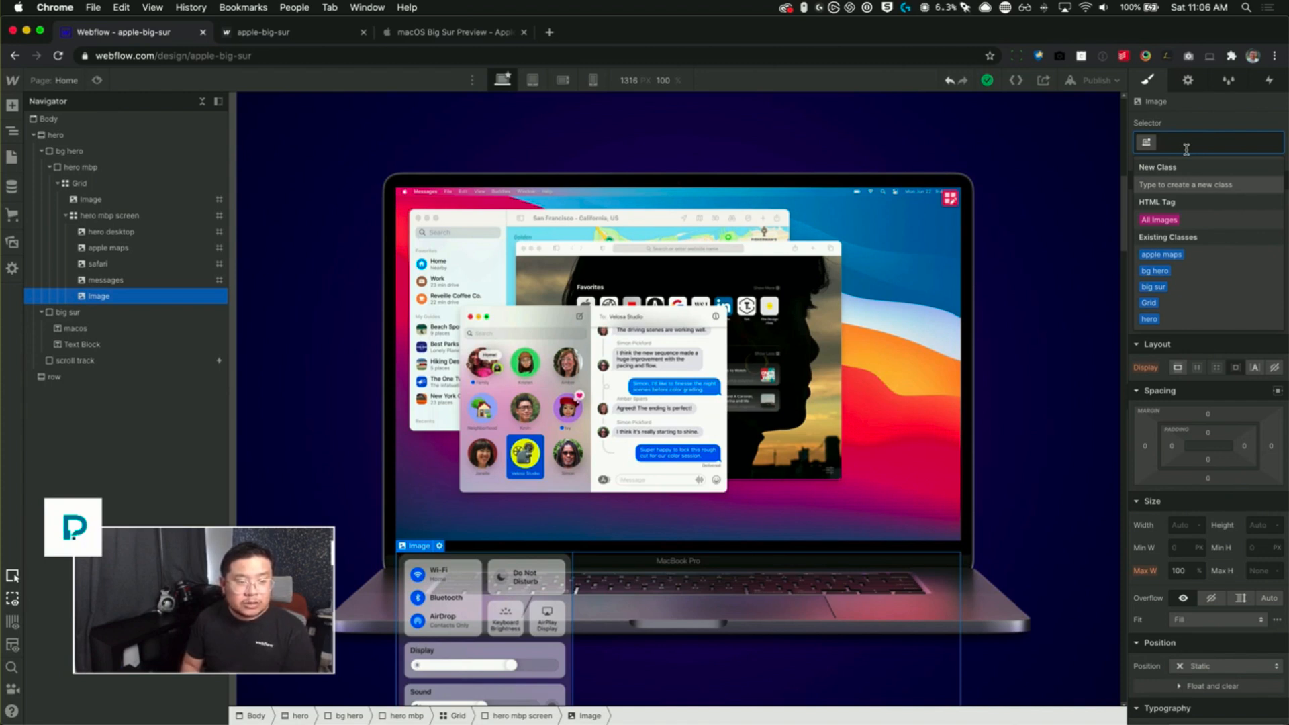
pyautogui.write('quick settings')
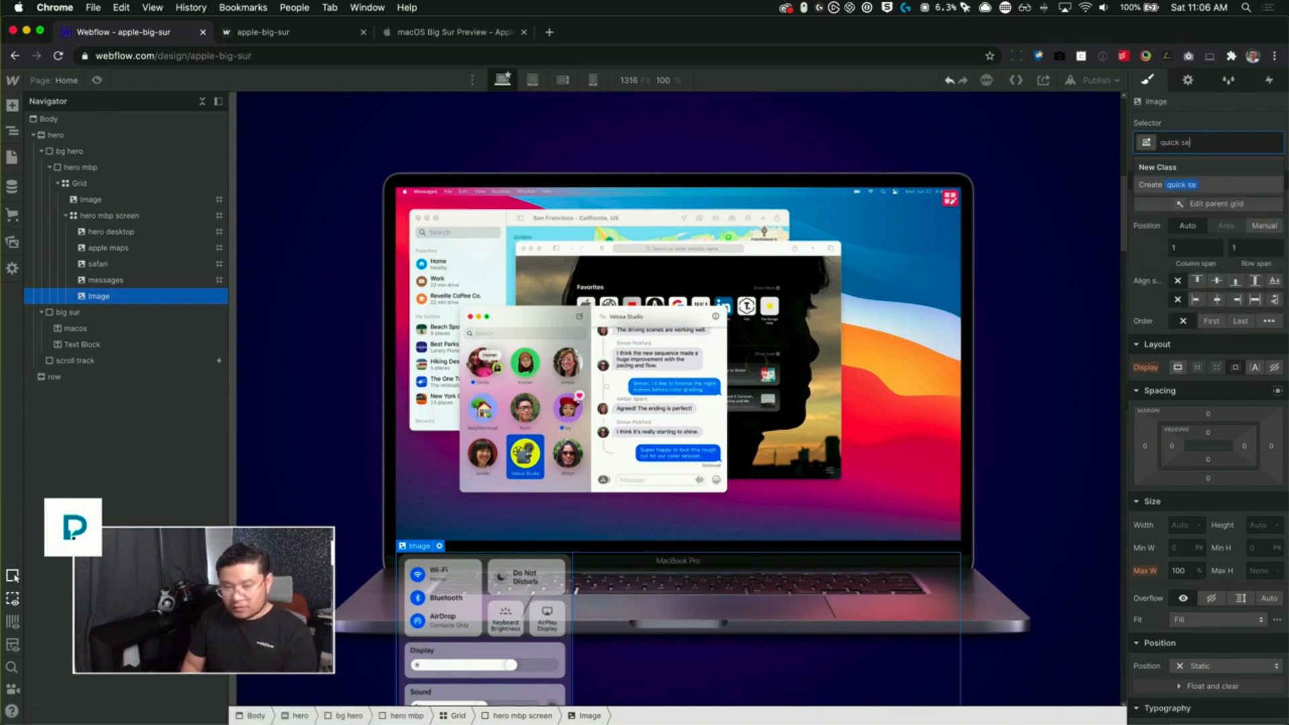
pyautogui.press('Return')
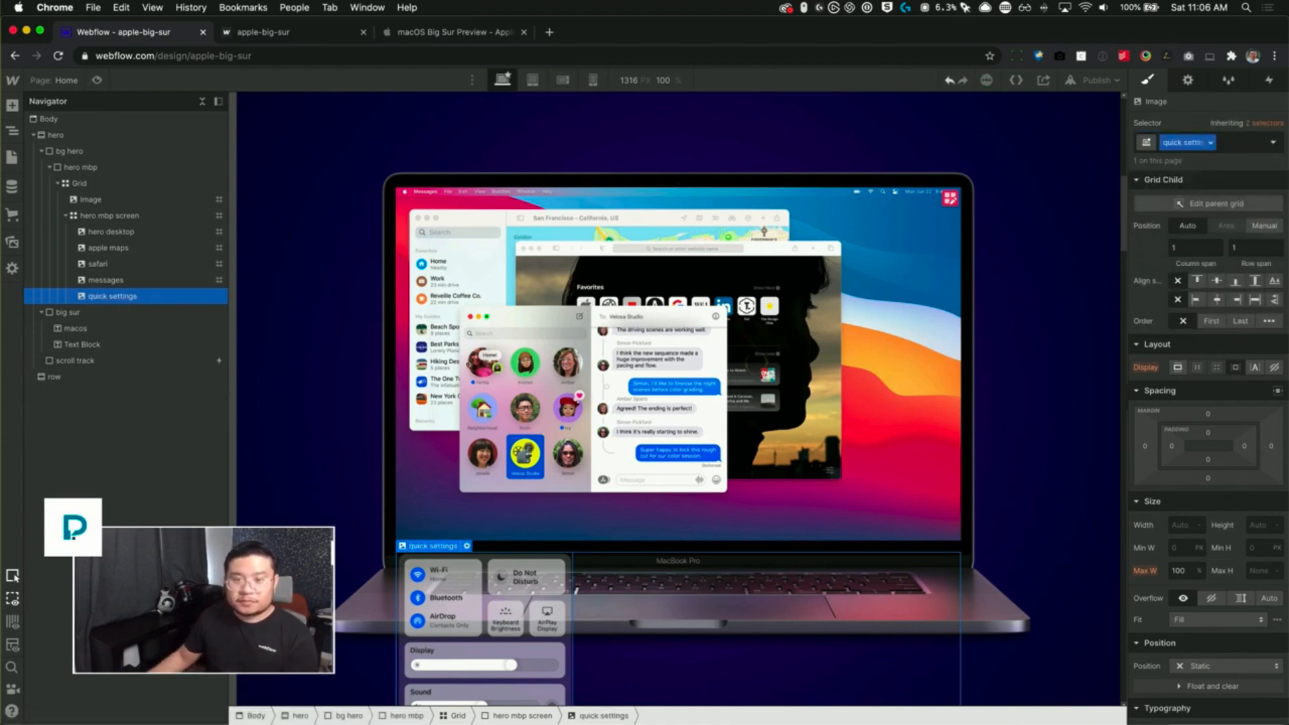
# - Position the quick settings image manually at column start/end 1 and 1 and row start/end 1 and 1, justified to the cell's end
pyautogui.click(1265, 226)
pyautogui.click(1237, 249)
pyautogui.write('1')
pyautogui.press('Tab')
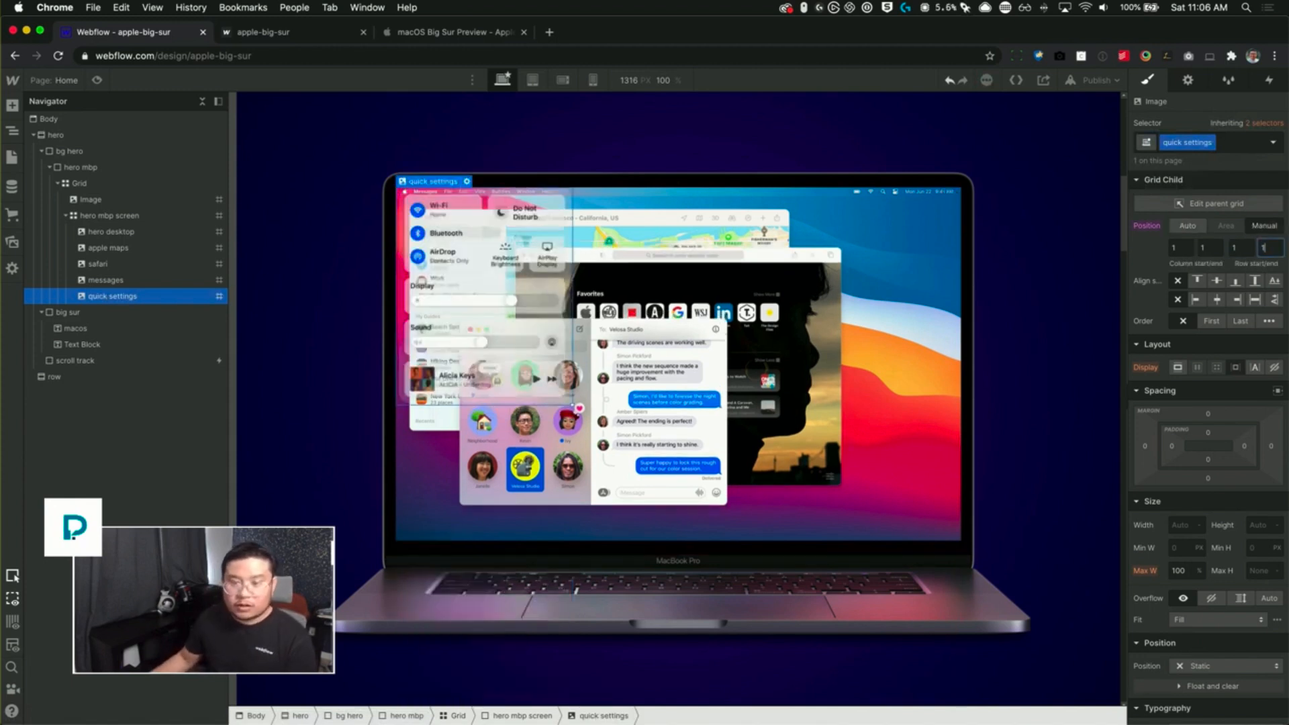
pyautogui.click(1236, 300)
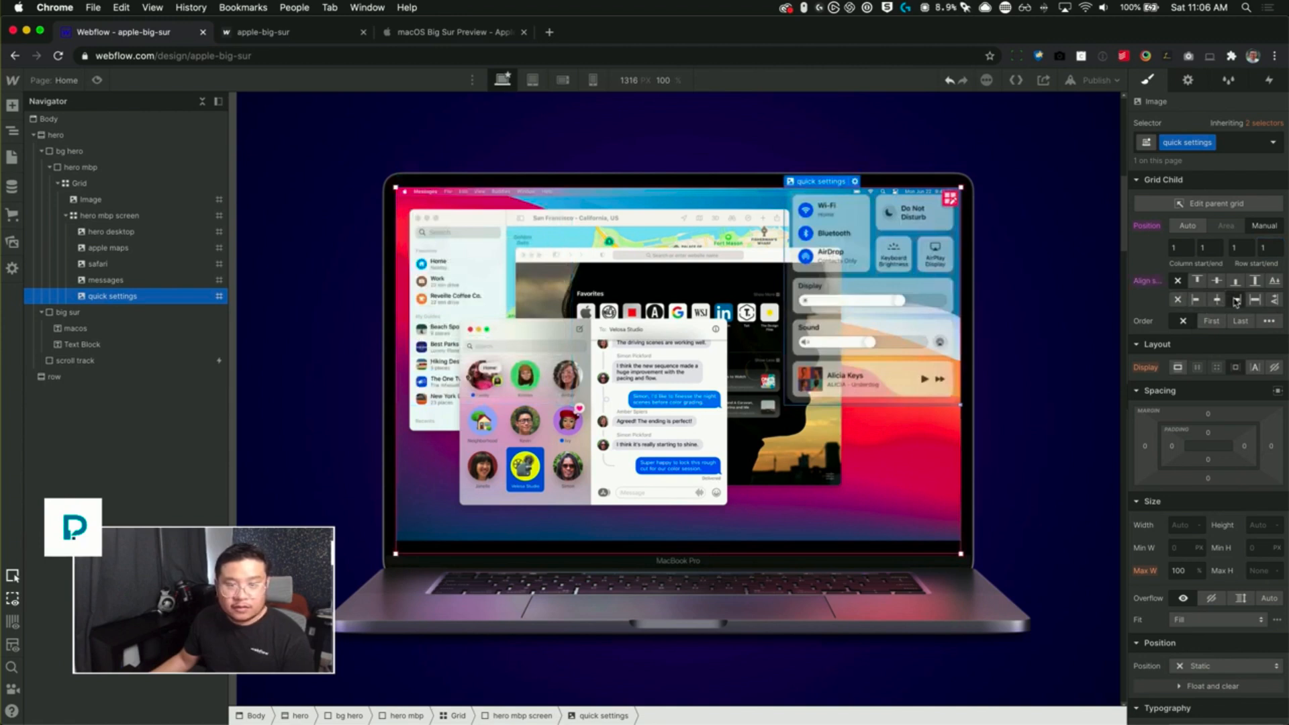
# - Give the quick settings image a top margin in vh units, adjusting it to 2 vh
pyautogui.click(1208, 413)
pyautogui.write('-1v')
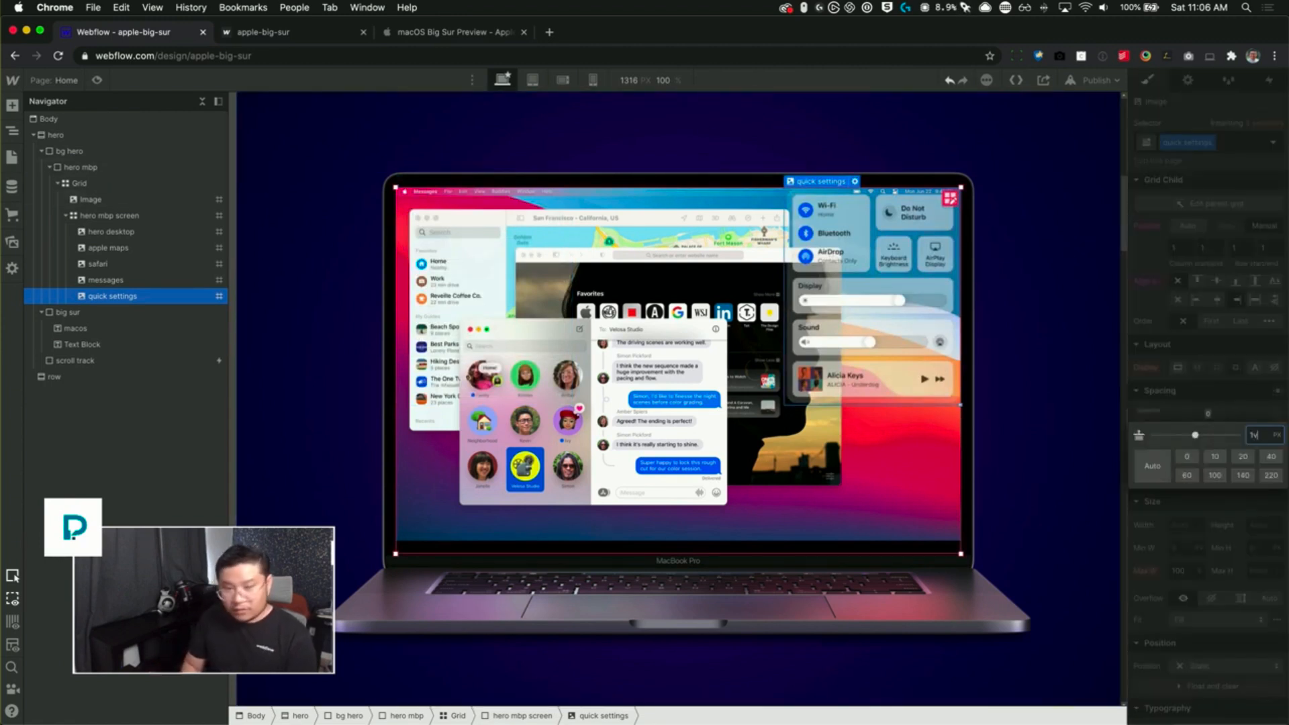
pyautogui.write('h')
pyautogui.press('Return')
pyautogui.moveTo(1209, 415); pyautogui.dragTo(1208, 416)
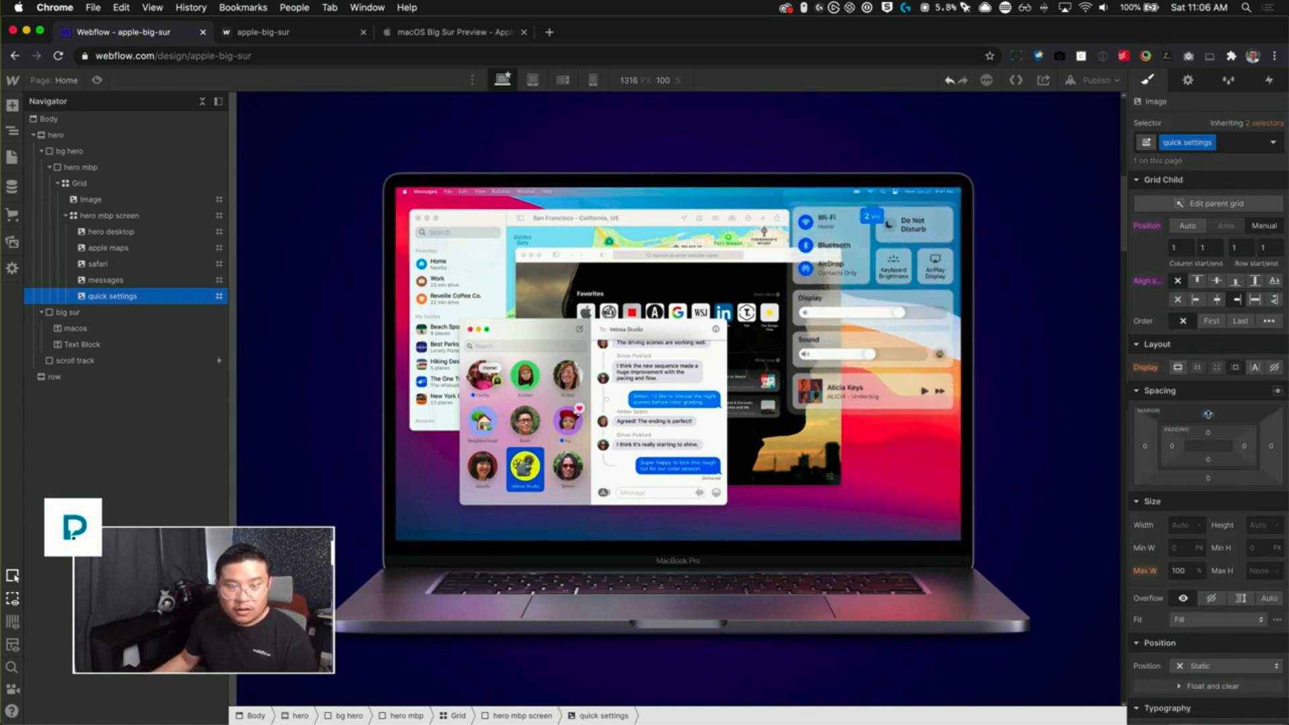
# - Set the quick settings image's width to 20% and compare its size with Apple's Big Sur page
pyautogui.click(1183, 524)
pyautogui.write('150%')
pyautogui.press('BackSpace')
pyautogui.press('BackSpace')
pyautogui.write('20')
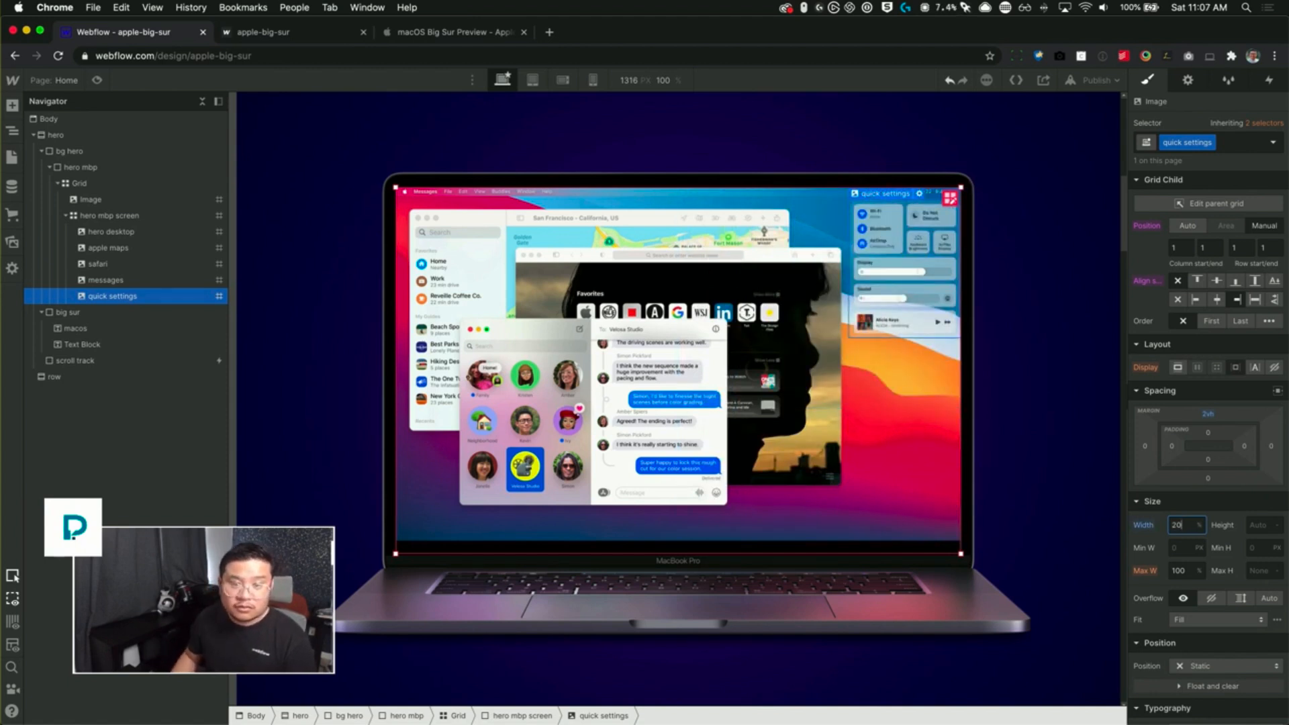
pyautogui.click(404, 39)
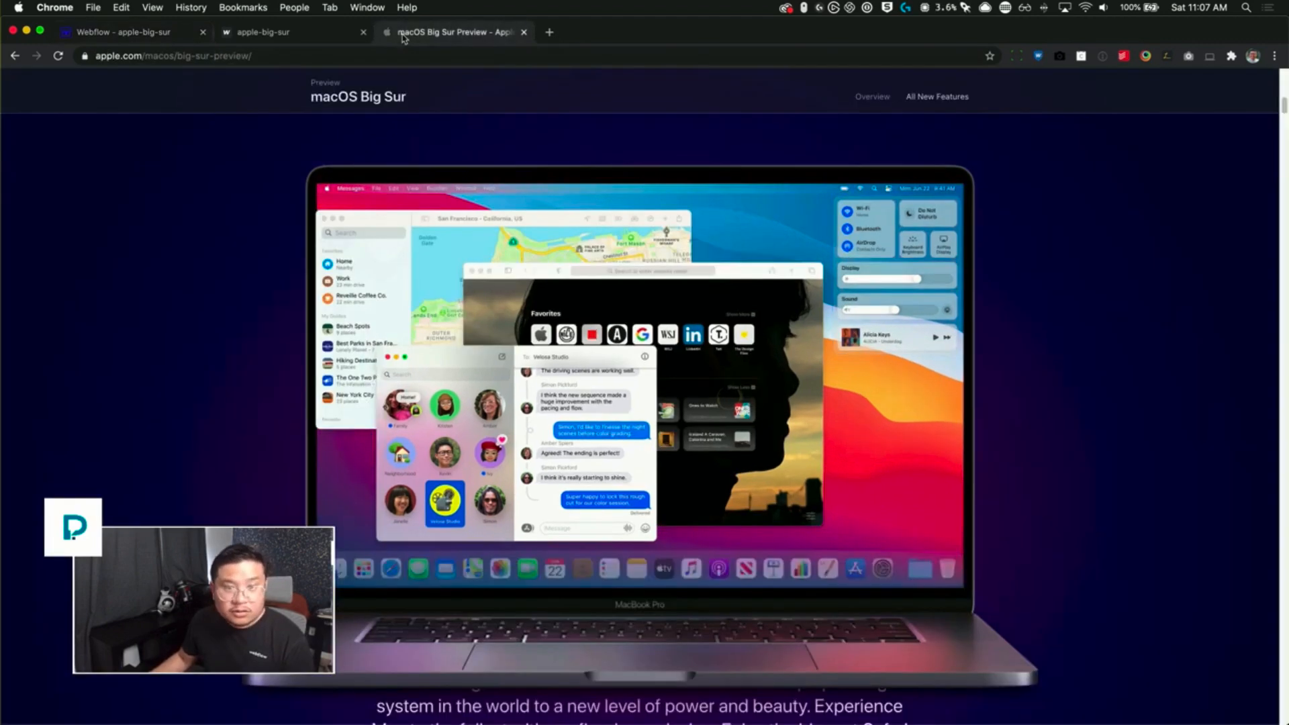
pyautogui.click(189, 33)
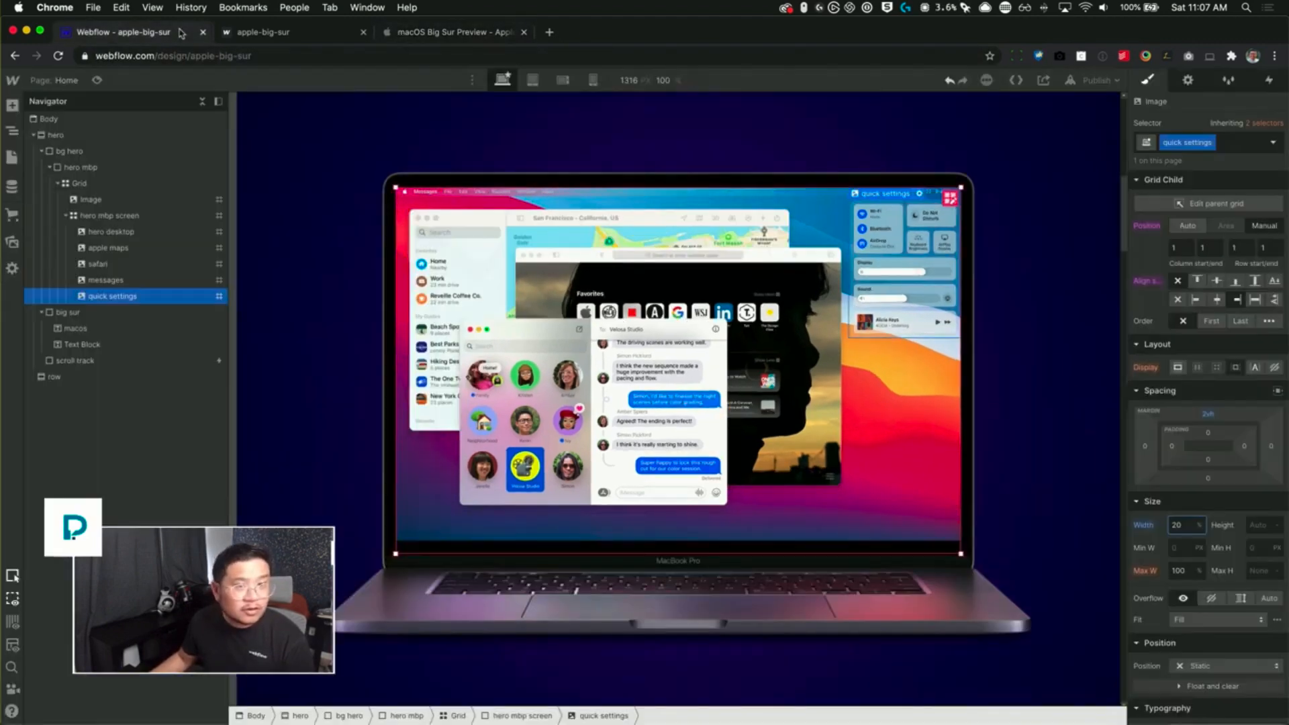
pyautogui.click(1048, 281)
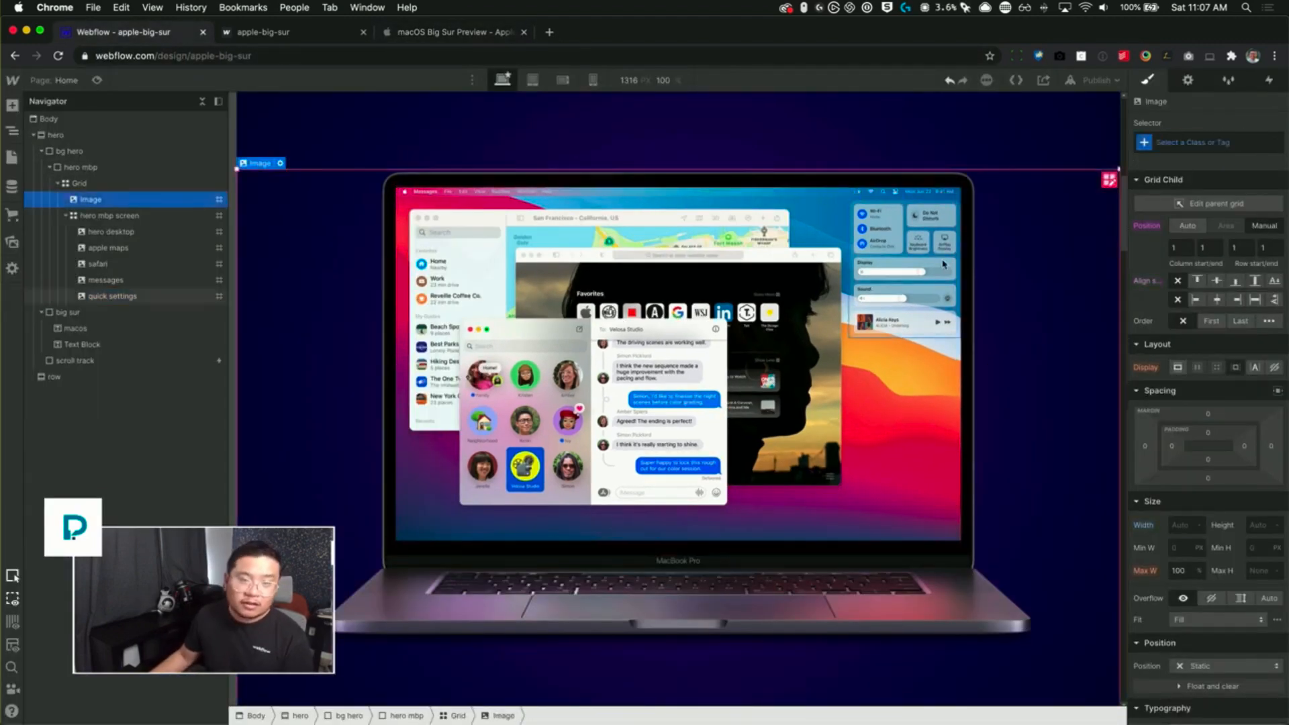
# - Switch the quick settings image's top margin from vh to percent, trying 1% and 1.5%
pyautogui.click(903, 308)
pyautogui.click(1209, 415)
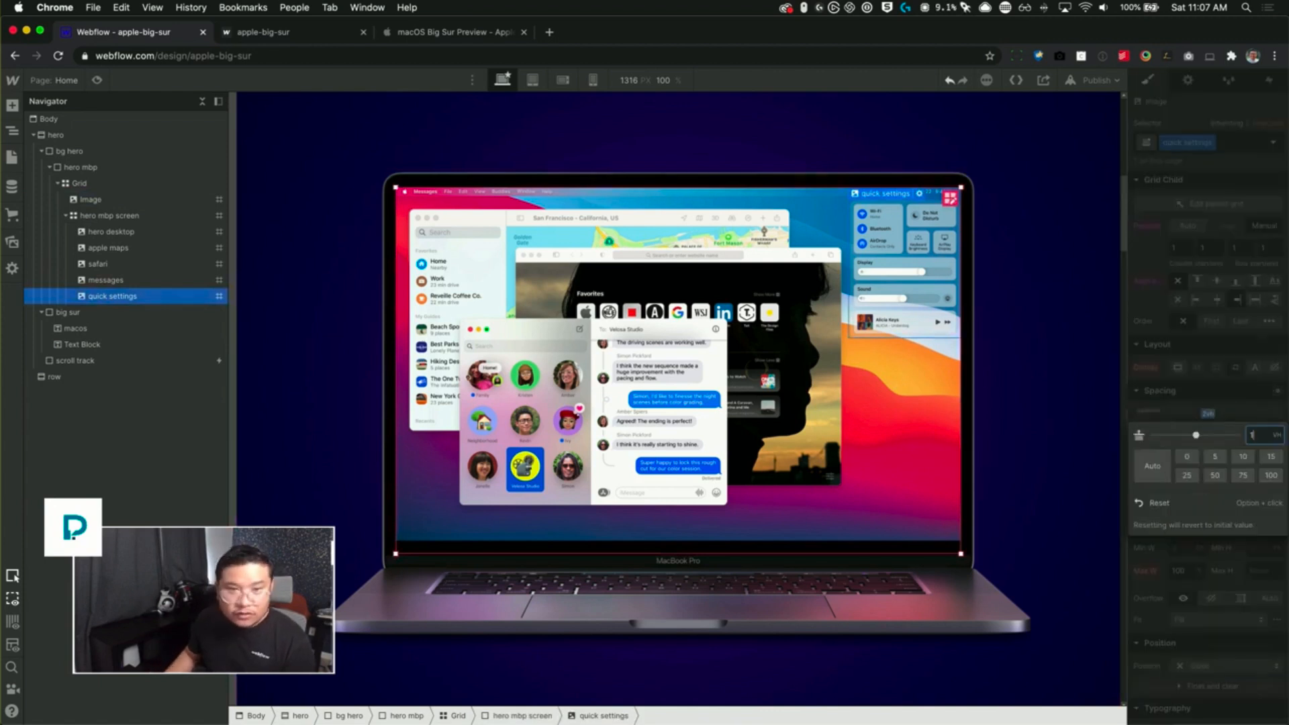
pyautogui.press('Return')
pyautogui.click(1206, 415)
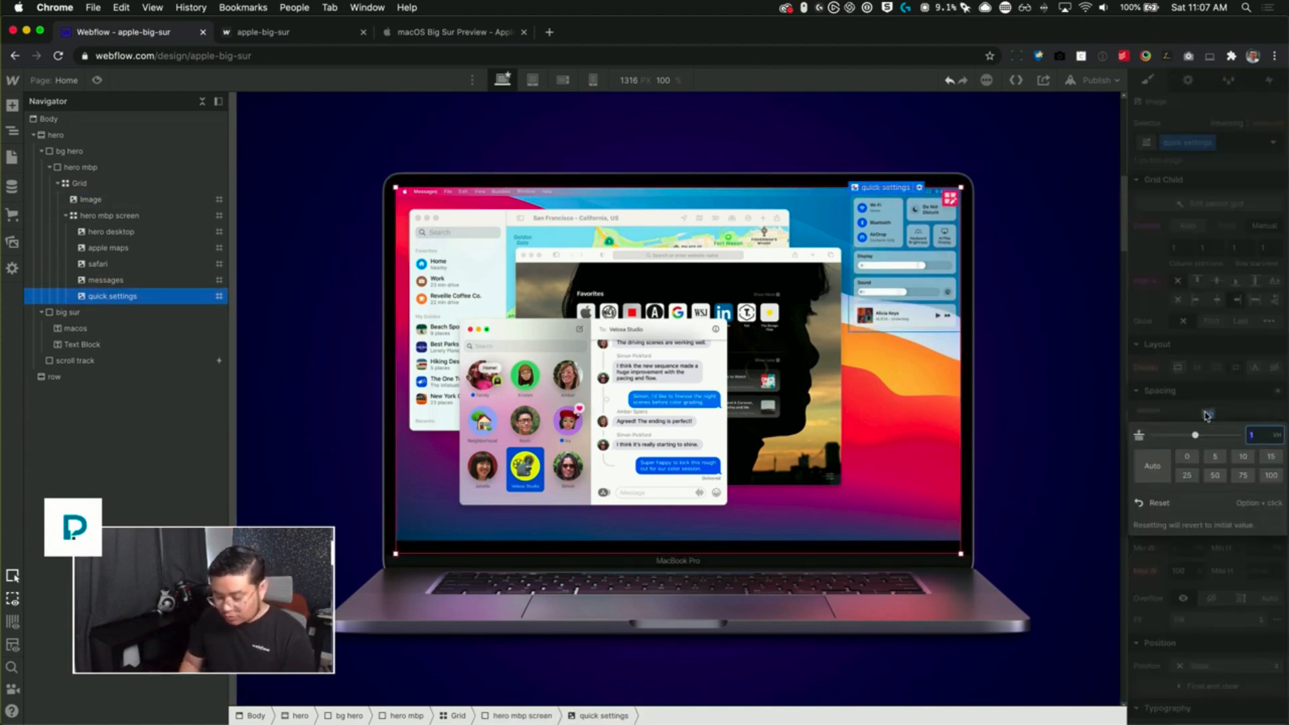
pyautogui.write('1%')
pyautogui.press('Return')
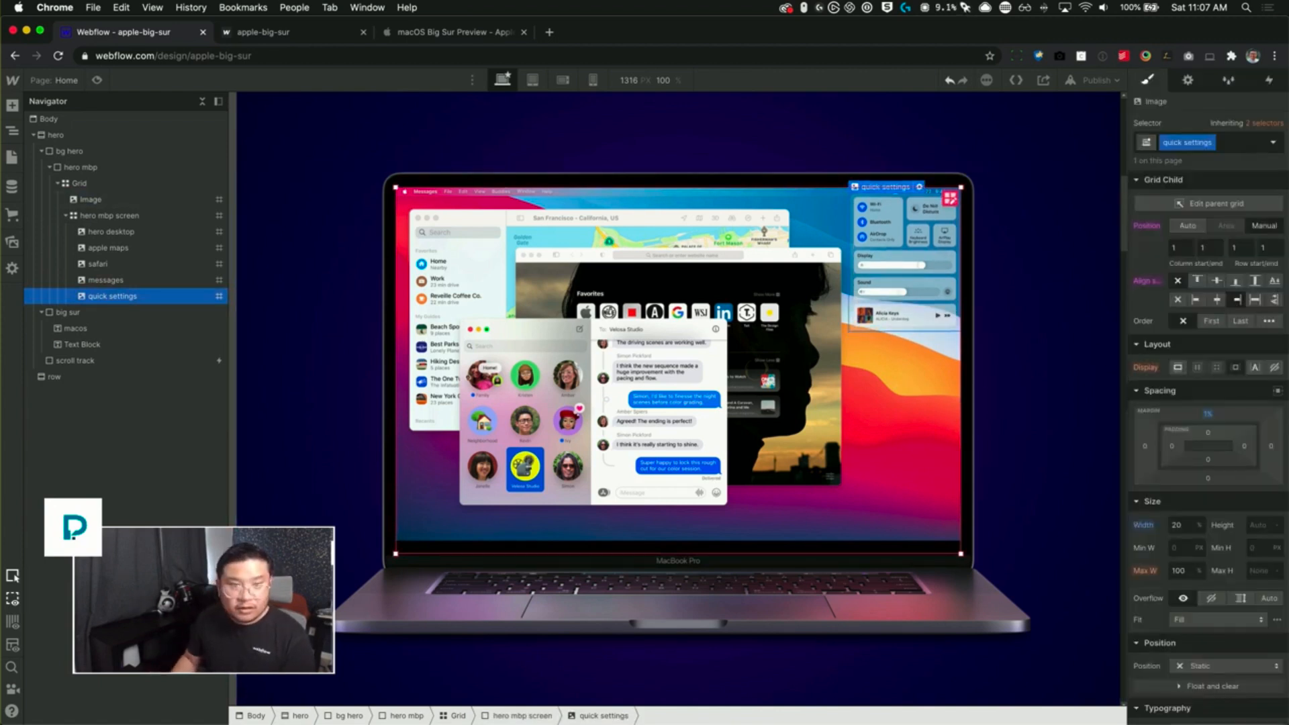
pyautogui.moveTo(1206, 414); pyautogui.dragTo(1205, 413)
pyautogui.click(1208, 417)
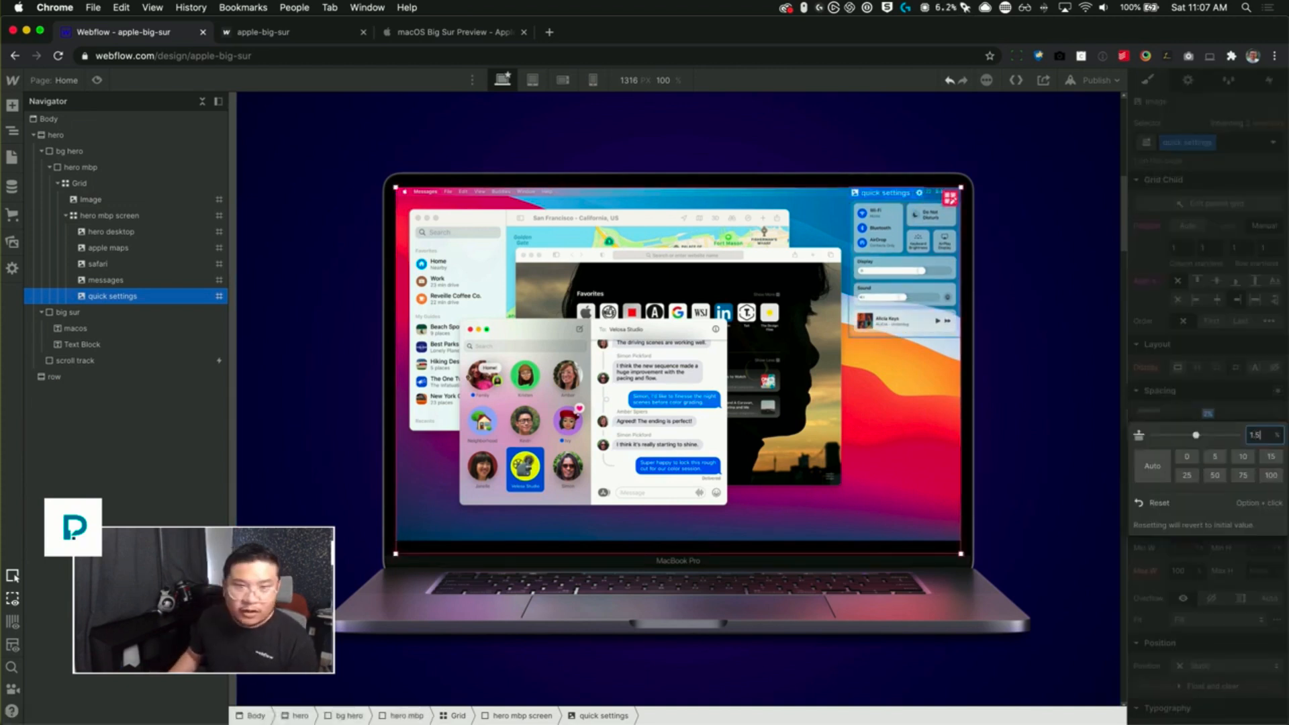
pyautogui.press('Return')
# - Set the quick settings image's top margin to 2% and check its placement on the laptop screen
pyautogui.click(1045, 265)
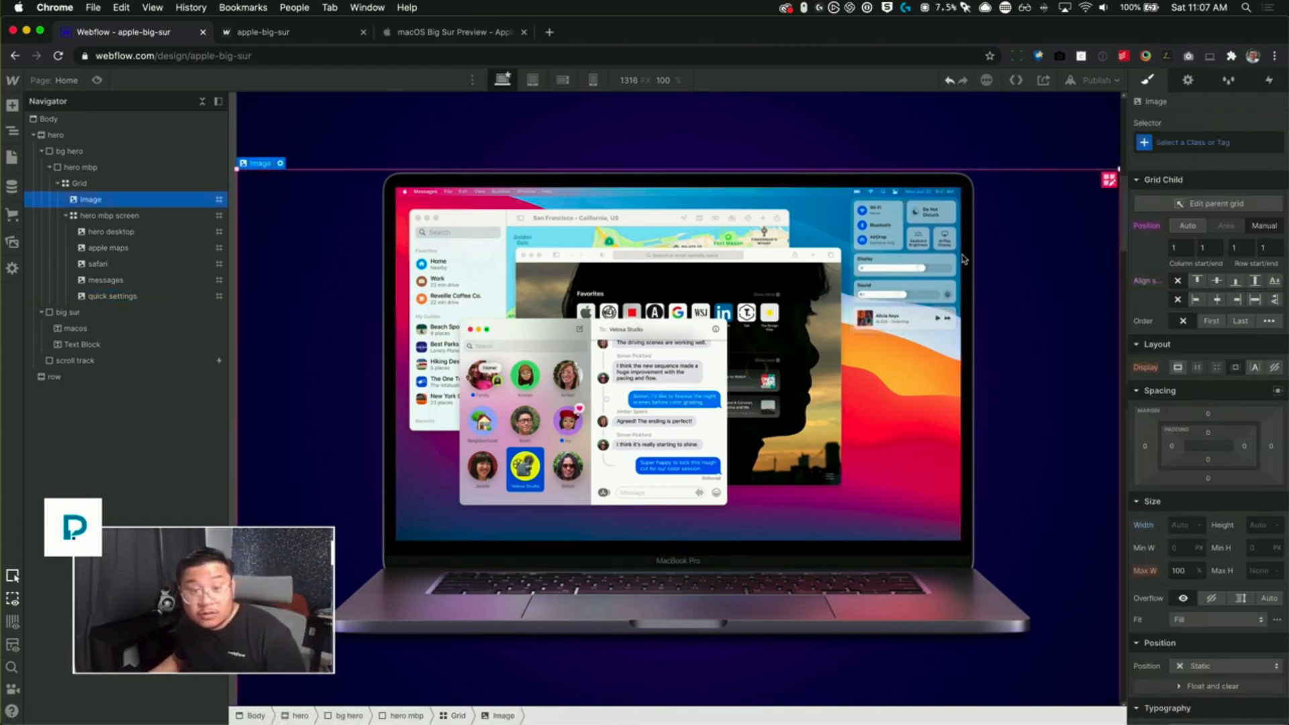
pyautogui.click(939, 285)
pyautogui.click(1206, 417)
pyautogui.write('2')
pyautogui.press('Return')
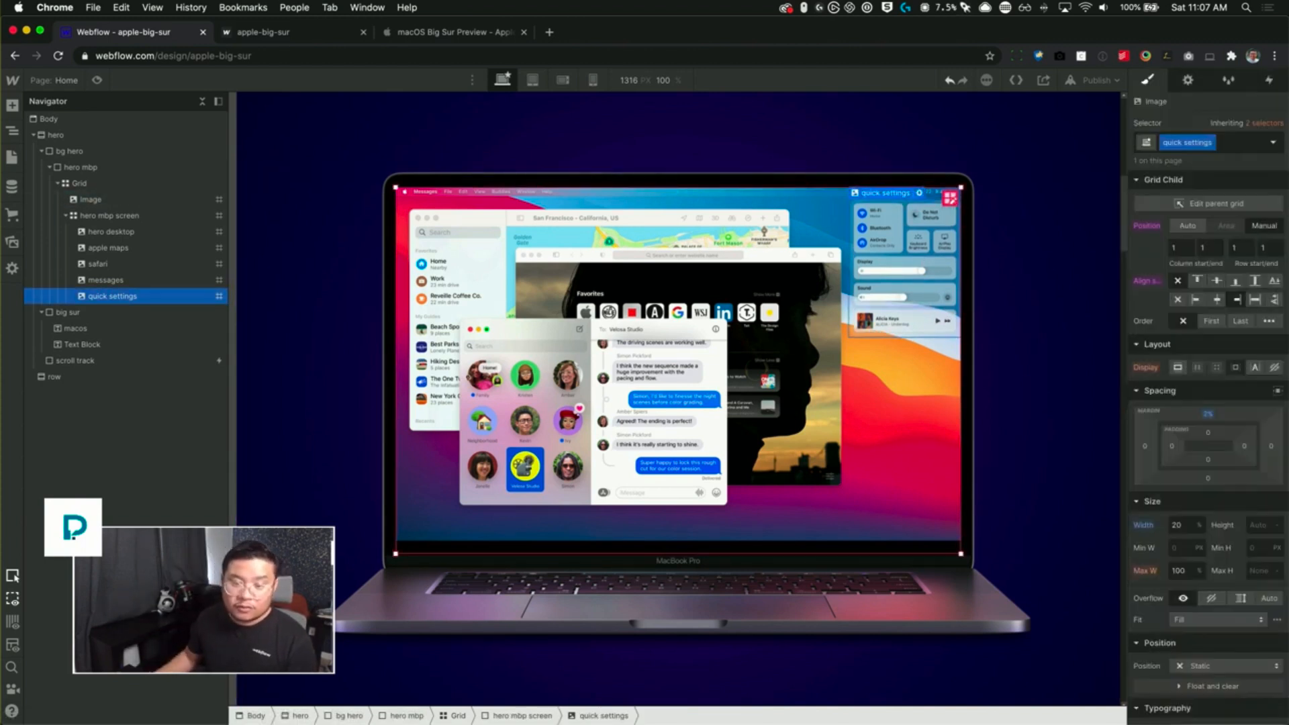
pyautogui.click(1053, 314)
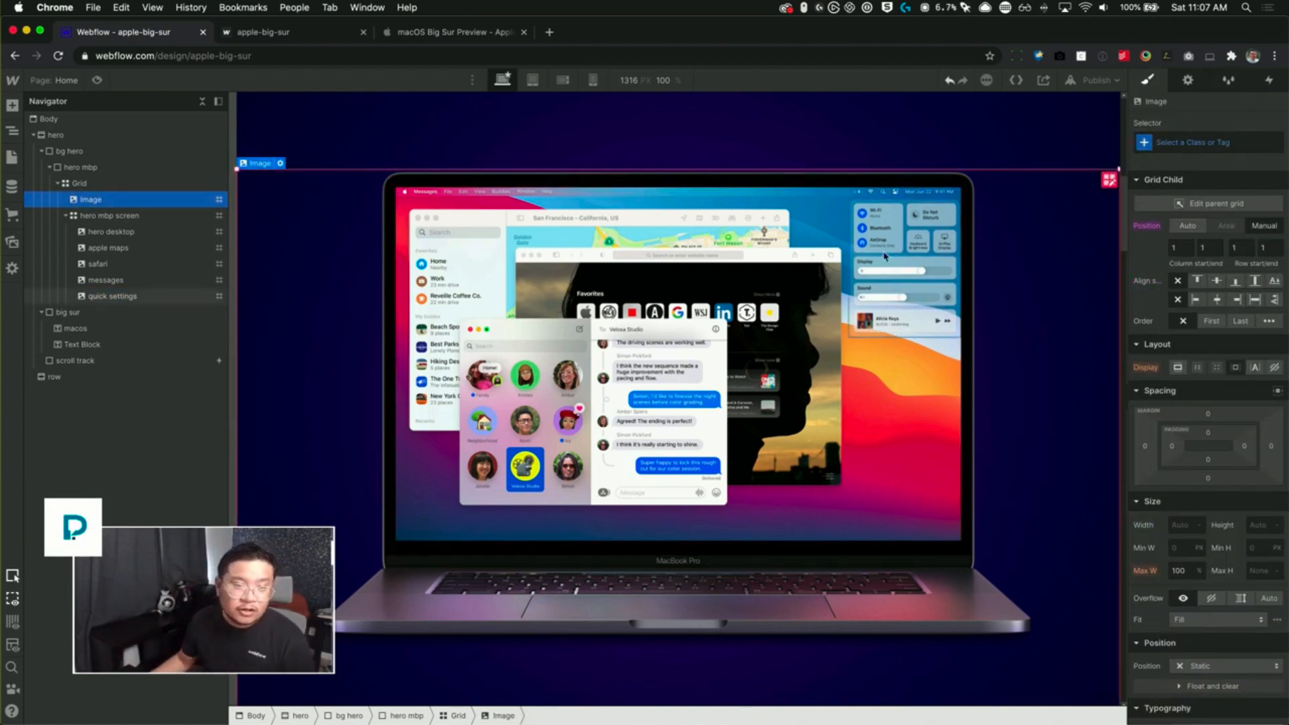
# - Review on Apple's Big Sur page how the control center panel moves during the hero scroll
pyautogui.click(849, 305)
pyautogui.click(442, 34)
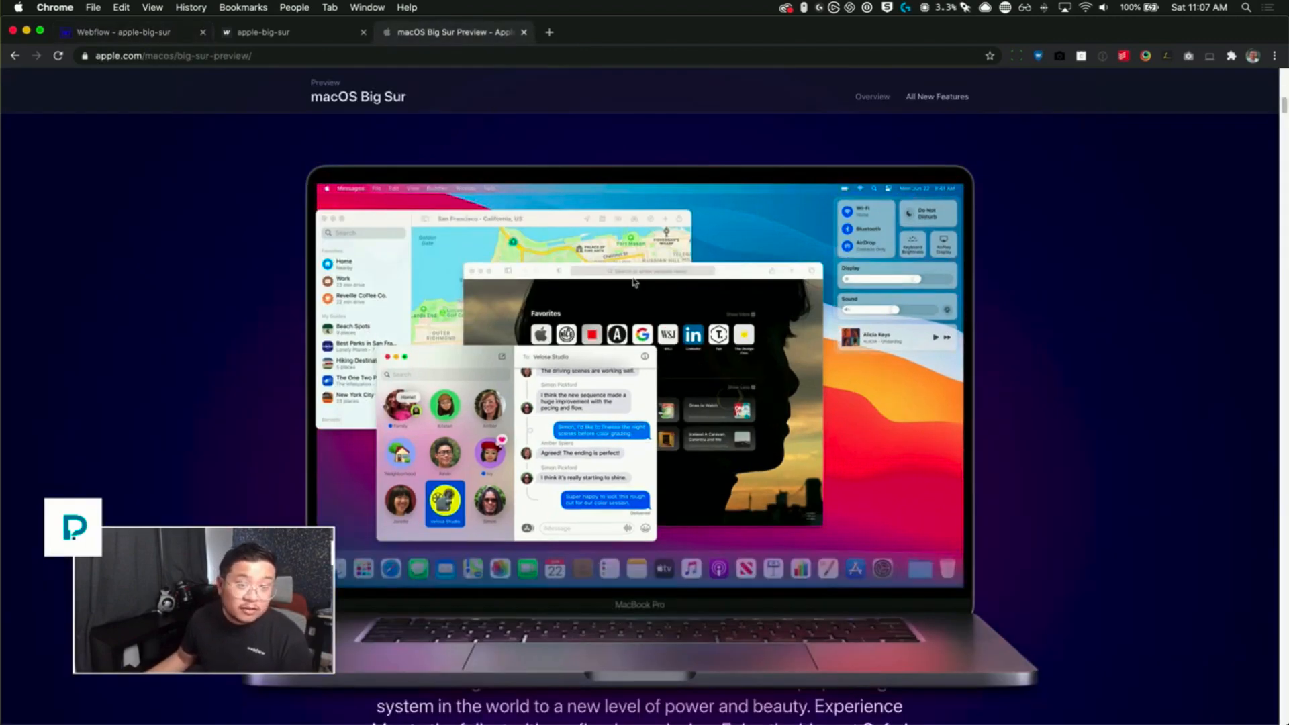
pyautogui.scroll(-5, 633, 282)
pyautogui.scroll(5, 633, 282)
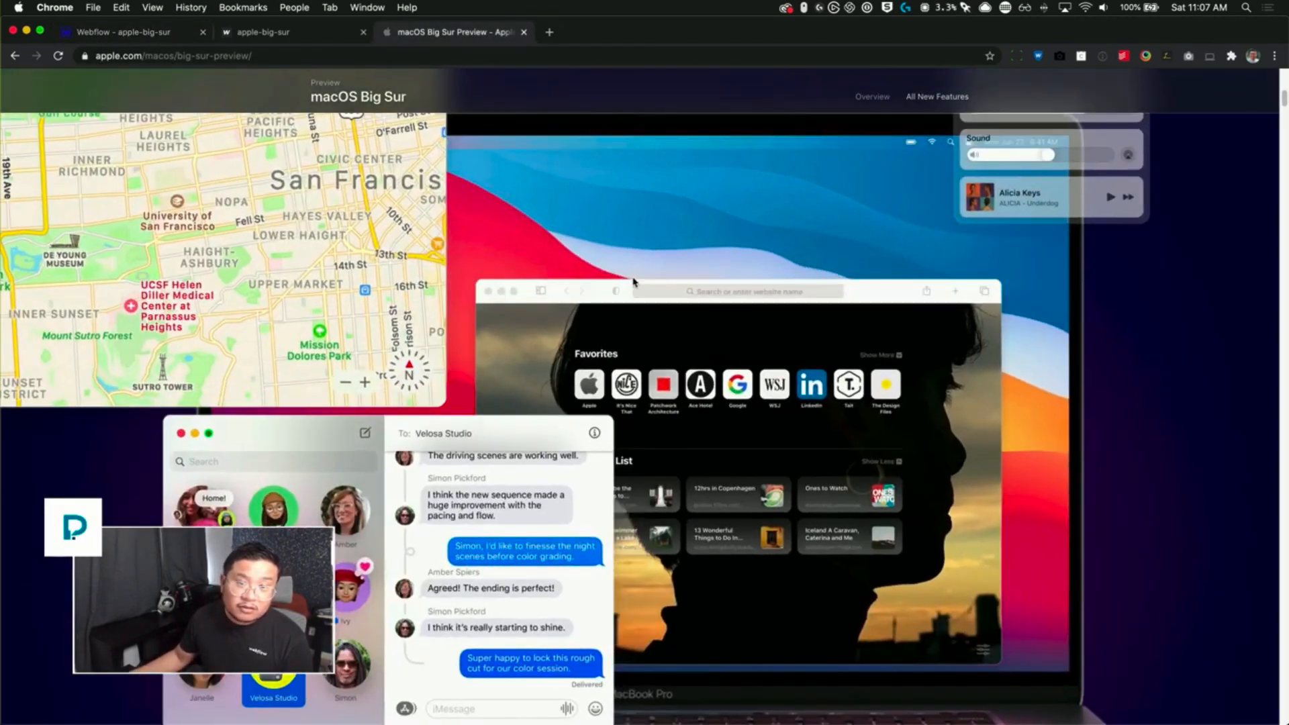
pyautogui.scroll(-10, 633, 282)
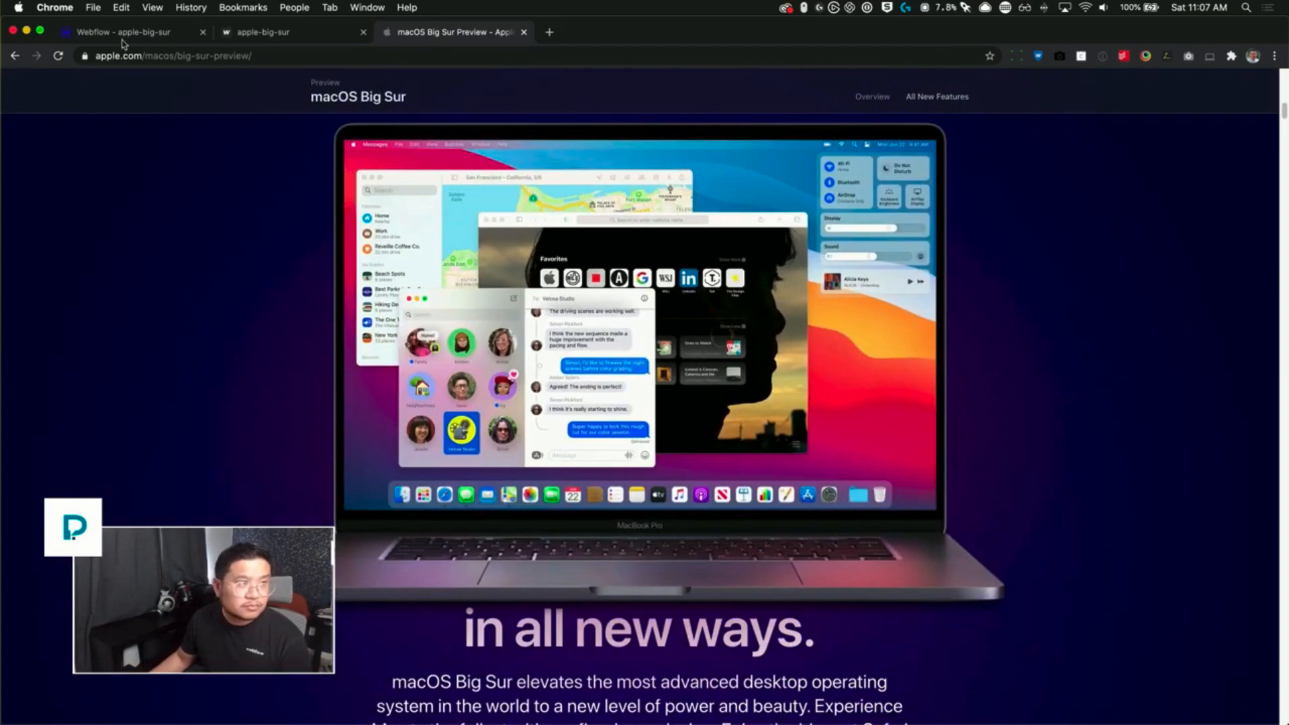
pyautogui.click(99, 33)
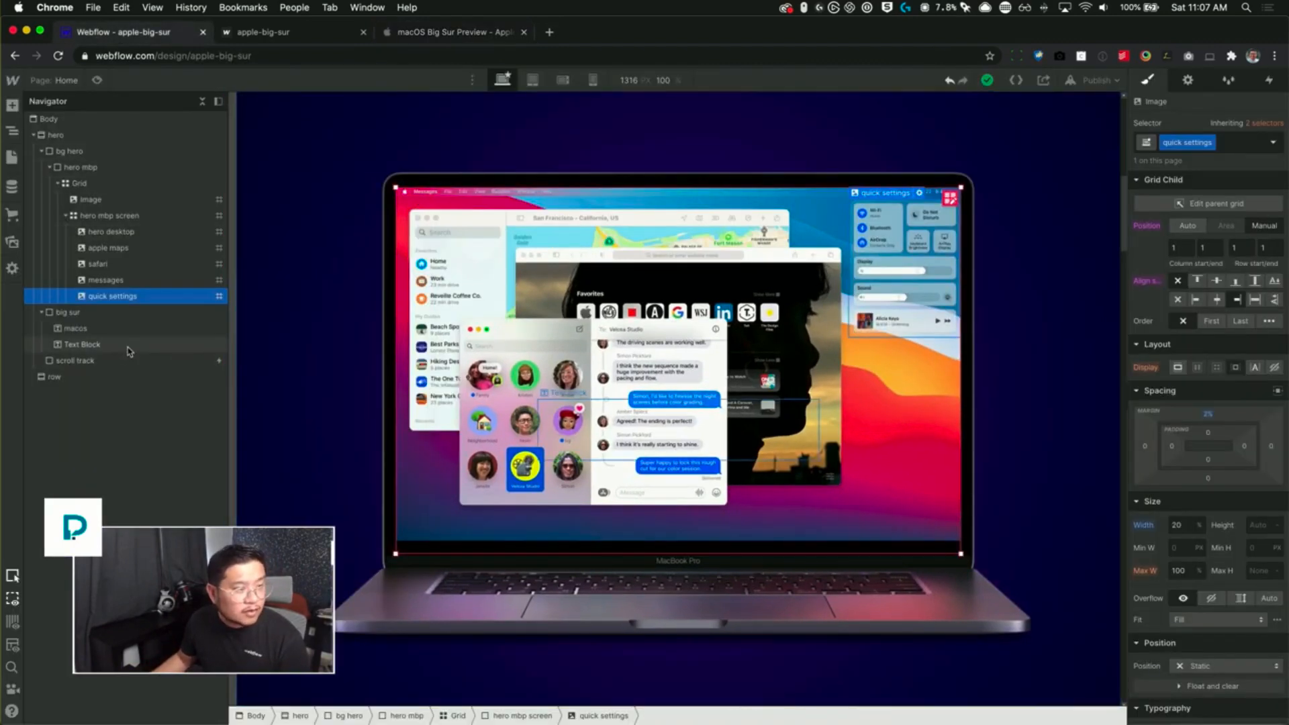
# - Open the hero mbp scroll animation of the scroll track element for editing
pyautogui.click(134, 360)
pyautogui.click(1266, 83)
pyautogui.click(1183, 160)
pyautogui.click(1171, 300)
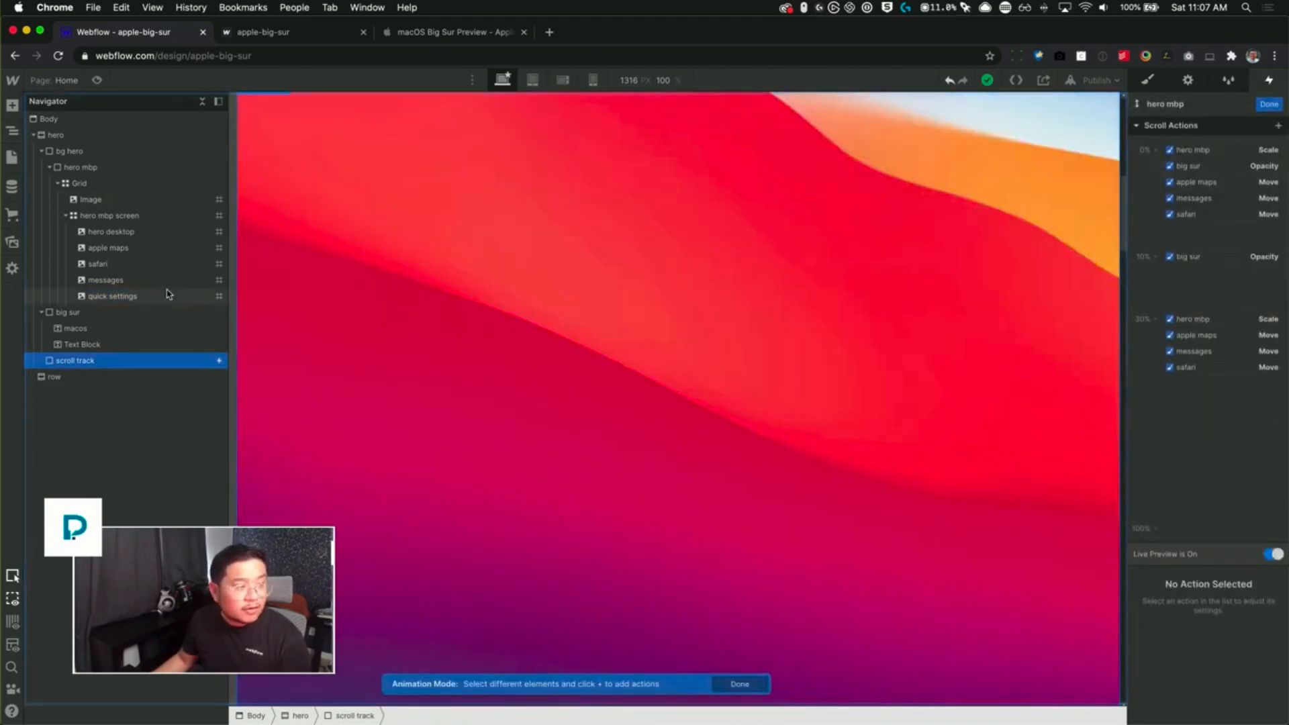
# - Add a Move action for quick settings at the 0% keyframe, with X at 100% and Y at -100%, checking Apple's page for the direction
pyautogui.click(111, 296)
pyautogui.click(1156, 150)
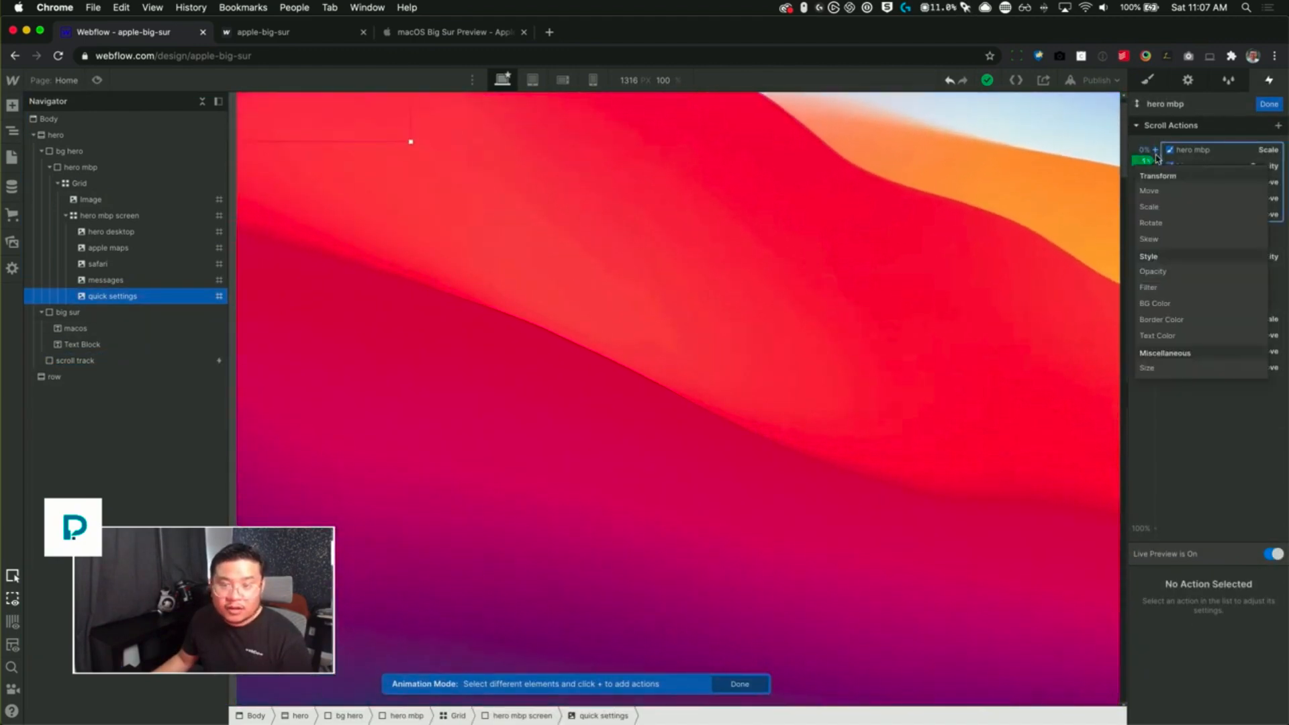
pyautogui.click(1149, 191)
pyautogui.click(1258, 693)
pyautogui.write('100')
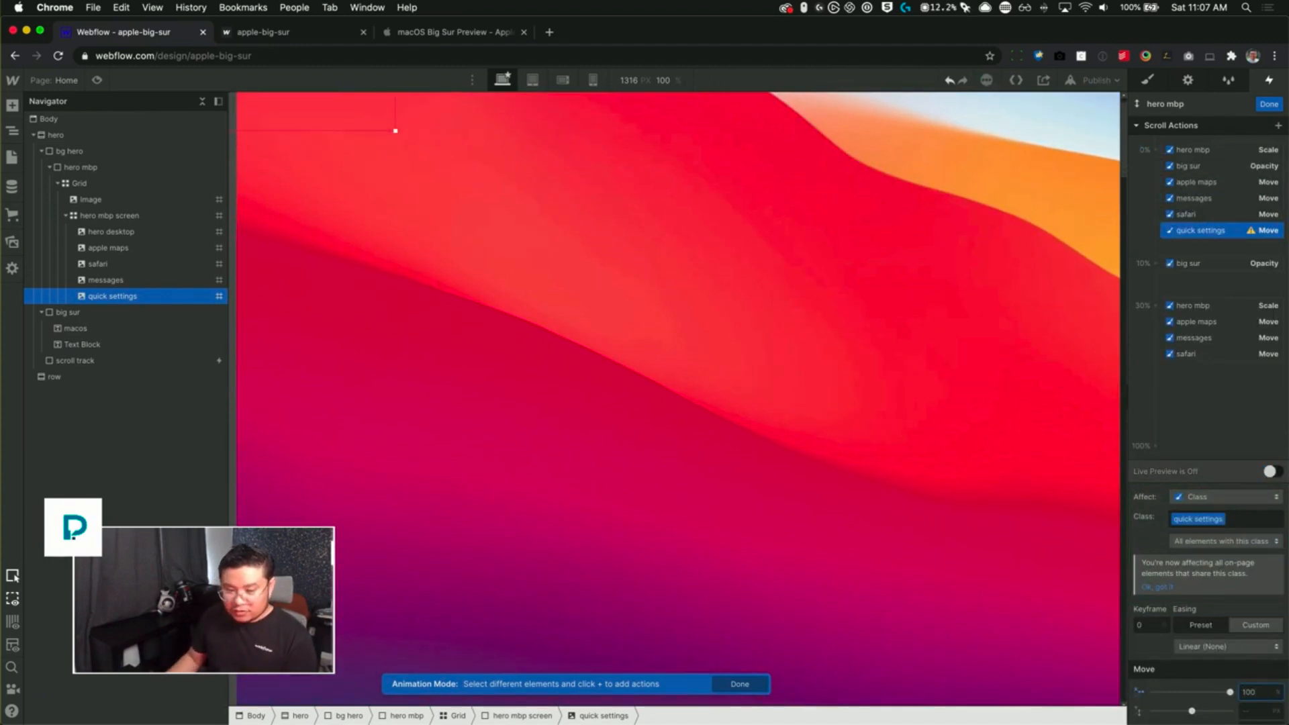
pyautogui.click(1260, 708)
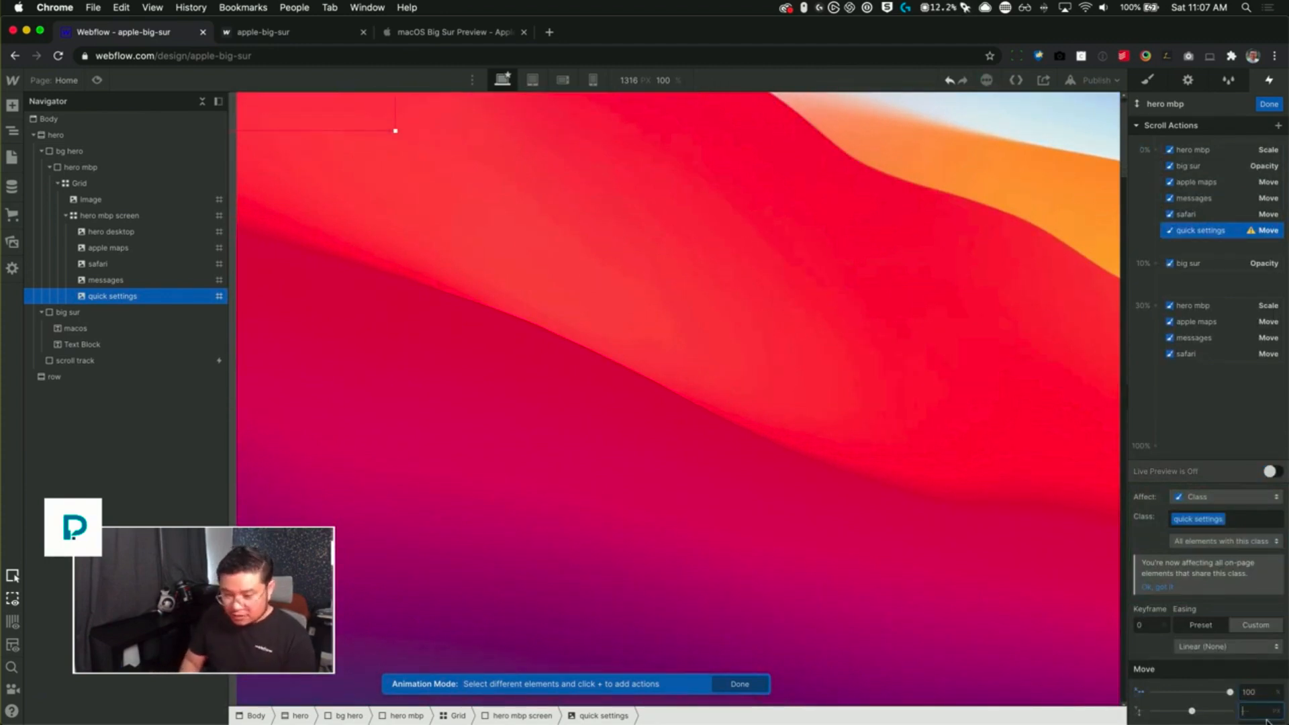
pyautogui.click(463, 33)
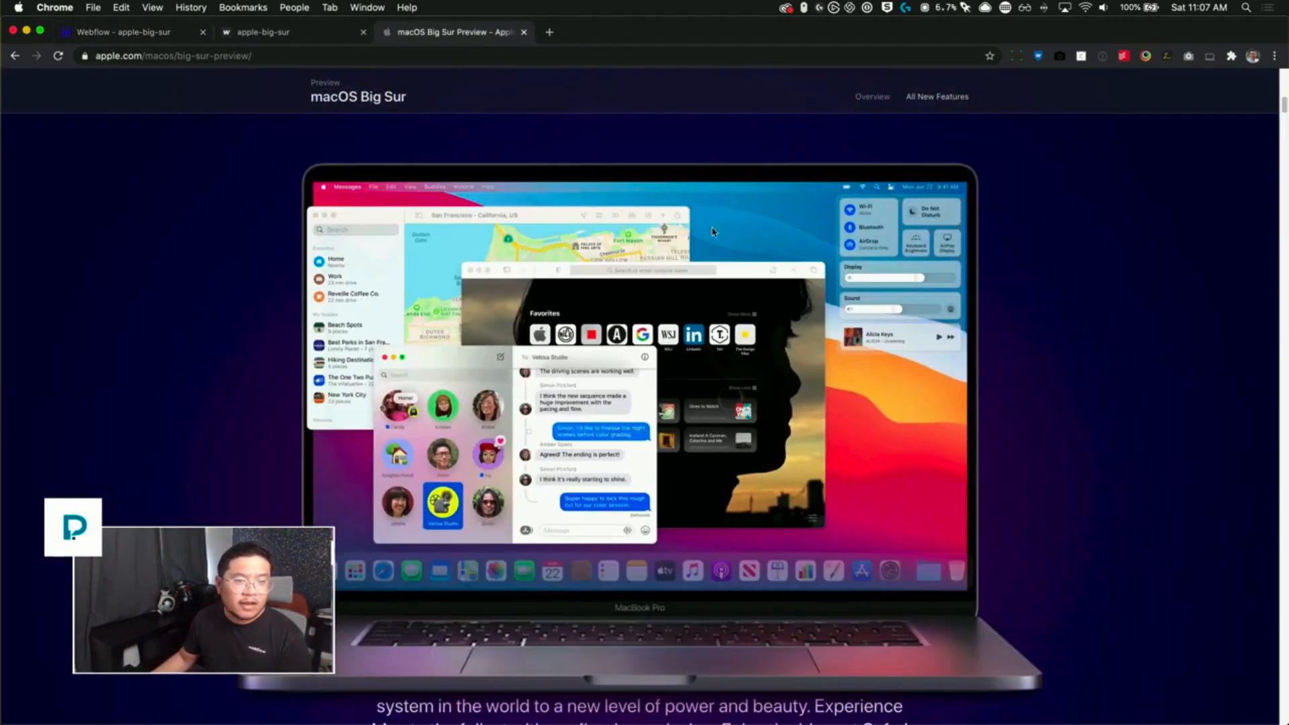
pyautogui.click(129, 38)
pyautogui.write('-100')
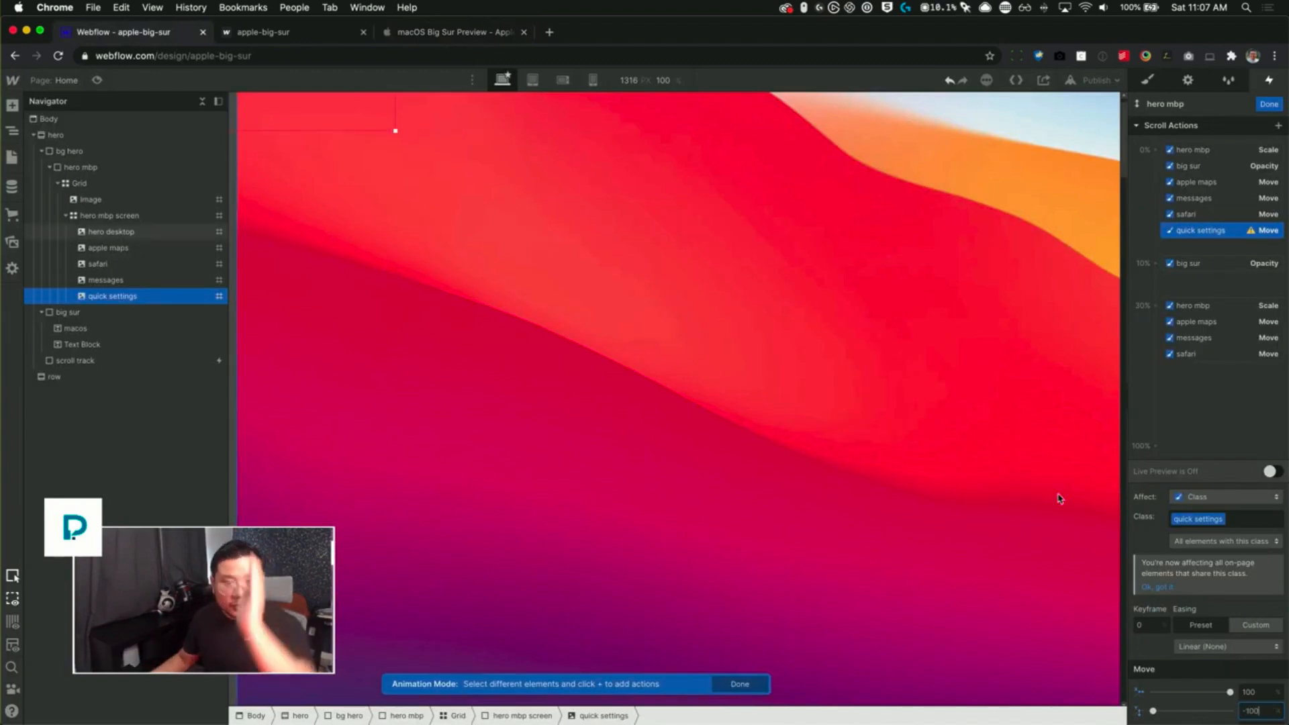
# - Duplicate the quick settings Move action to the 30% keyframe and set its X and Y to 0
pyautogui.rightClick(1196, 231)
pyautogui.click(1202, 279)
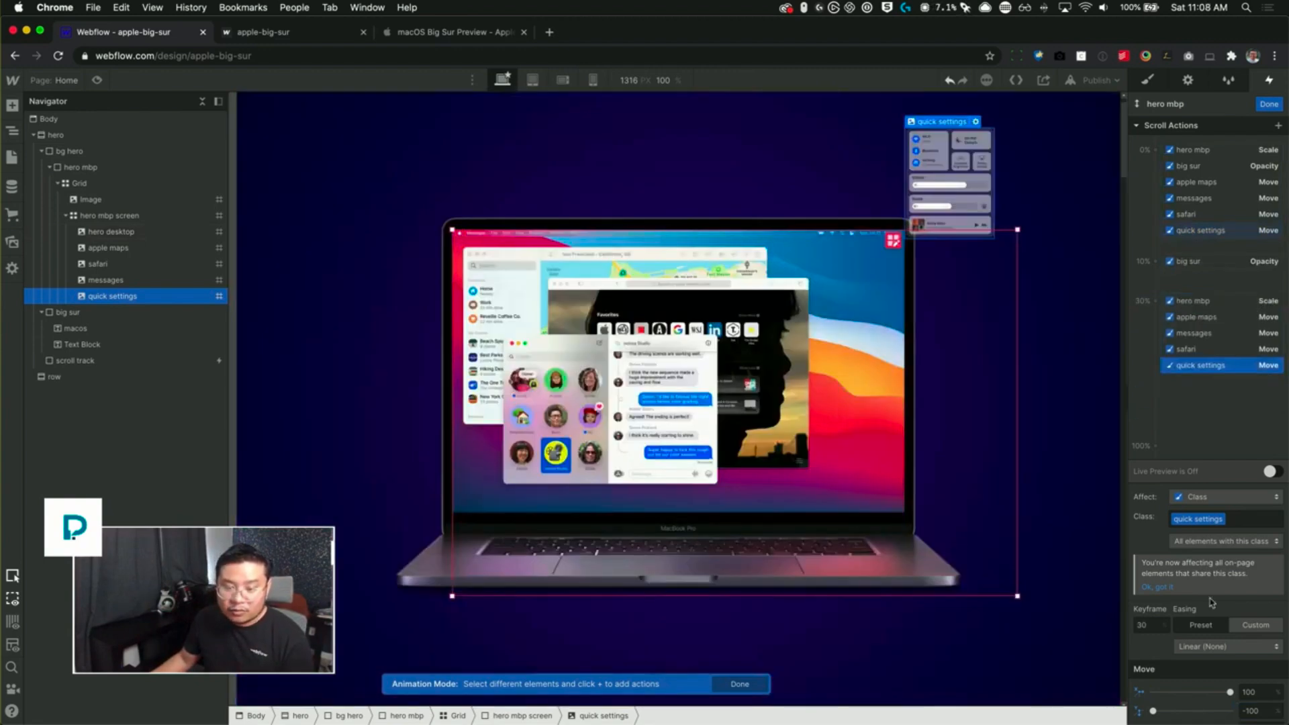
pyautogui.click(1250, 692)
pyautogui.write('0')
pyautogui.press('Tab')
pyautogui.write('0')
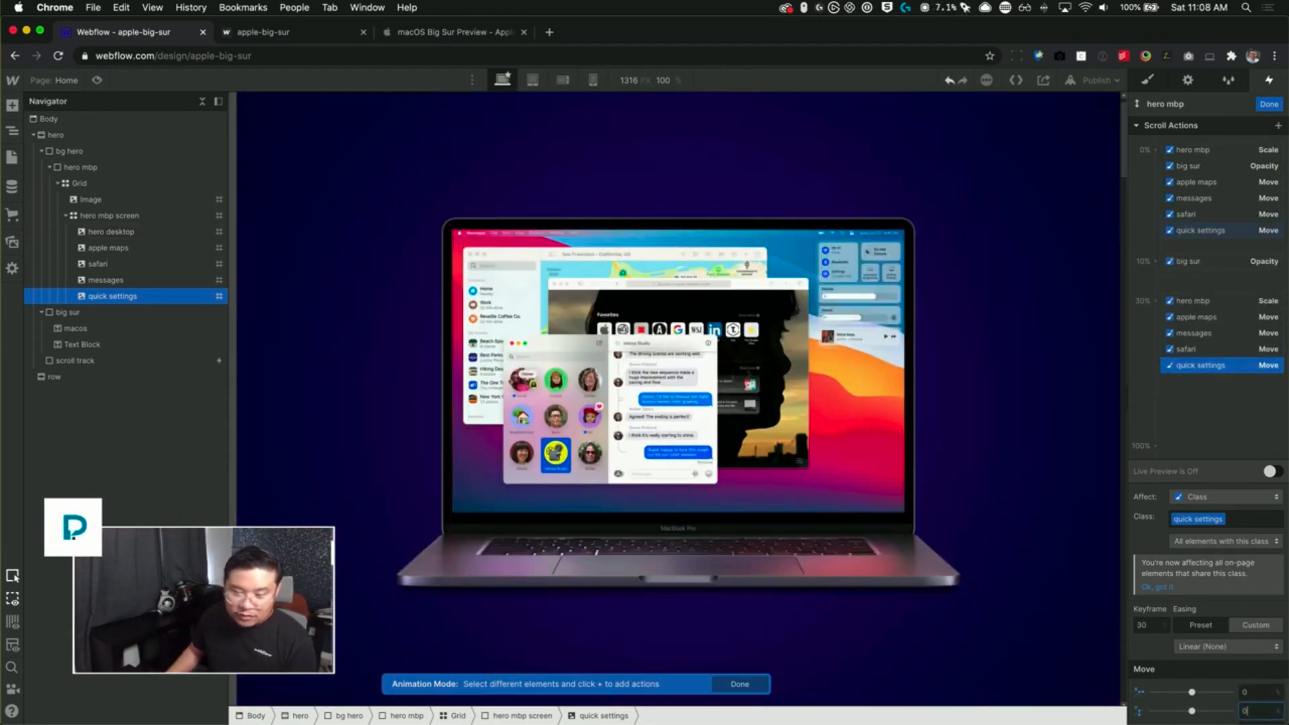
# - Preview the page's scroll animation and publish the site to apple-big-sur.webflow.io
pyautogui.click(96, 80)
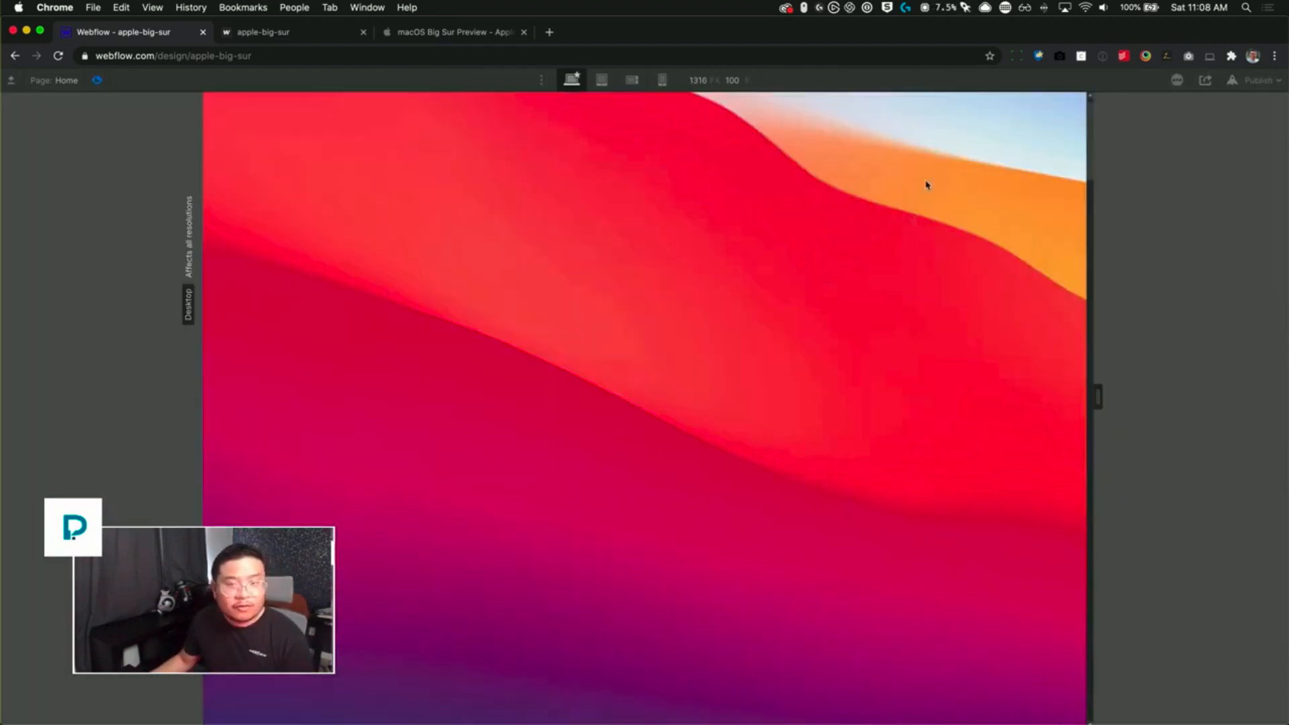
pyautogui.moveTo(1091, 123); pyautogui.dragTo(1095, 237)
pyautogui.moveTo(1095, 258); pyautogui.dragTo(1083, 76)
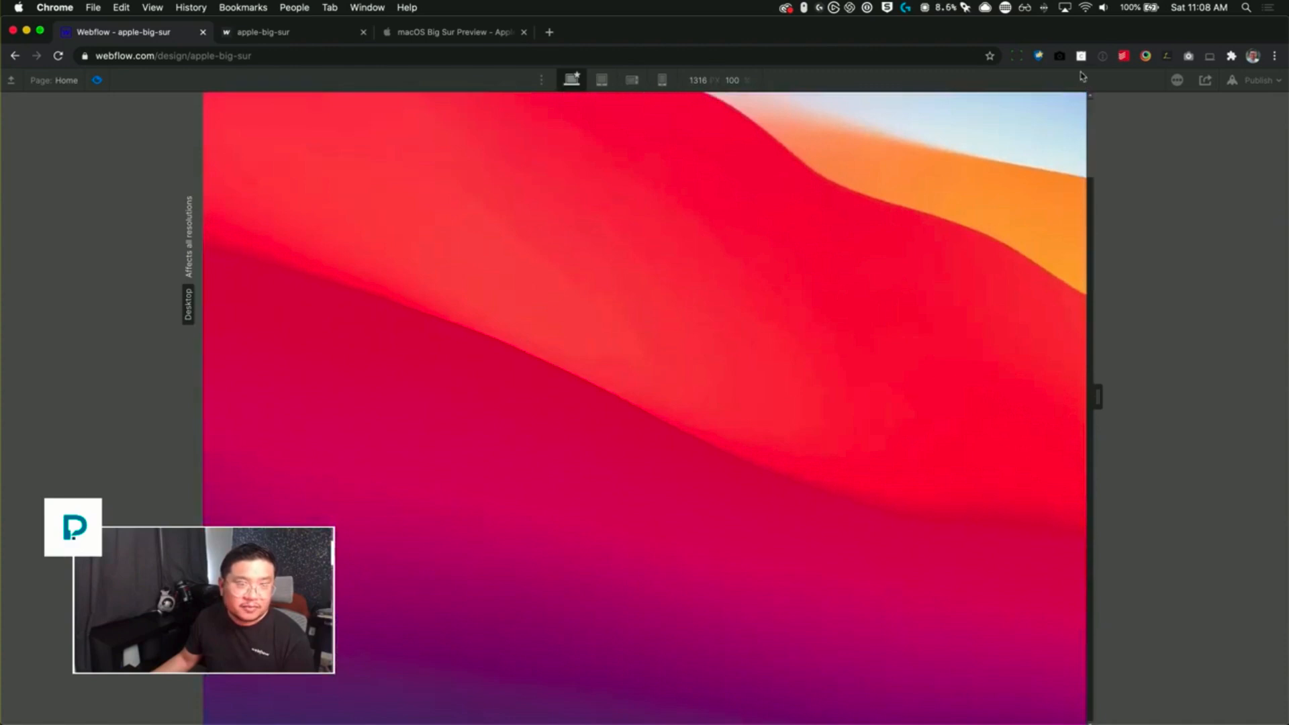
pyautogui.click(1261, 80)
pyautogui.click(1200, 248)
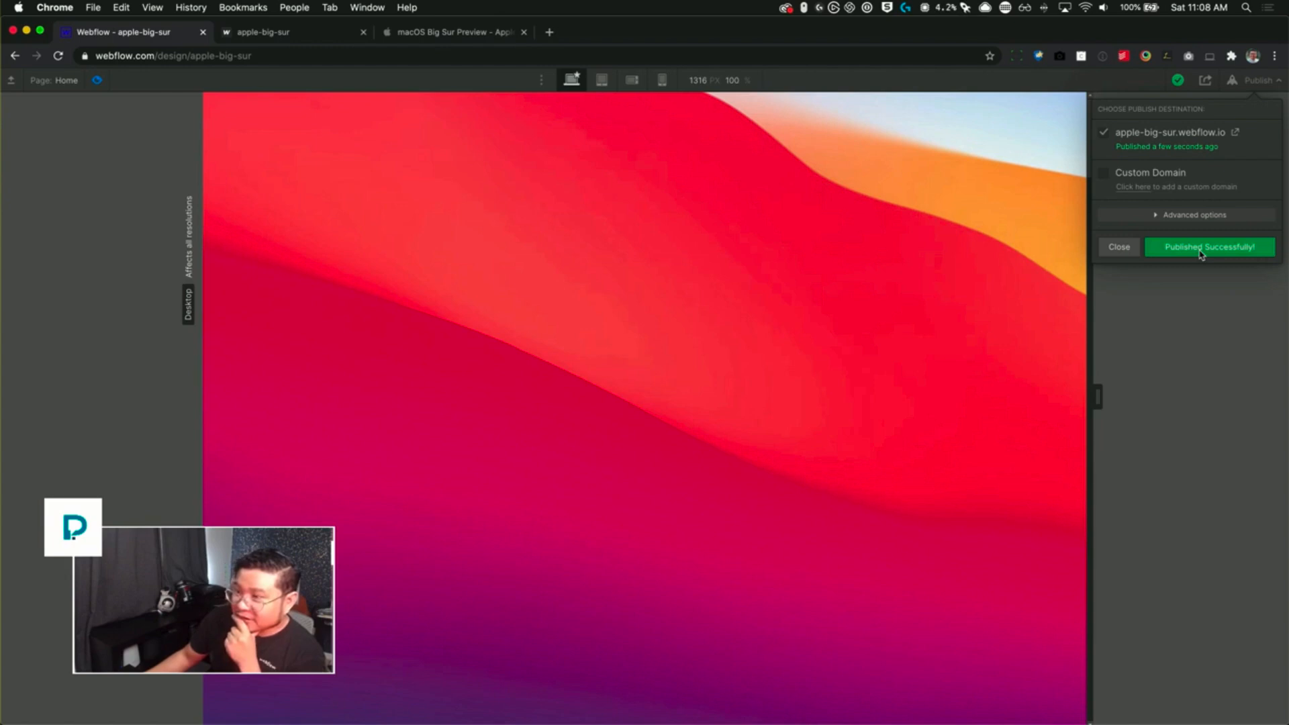
pyautogui.click(1195, 360)
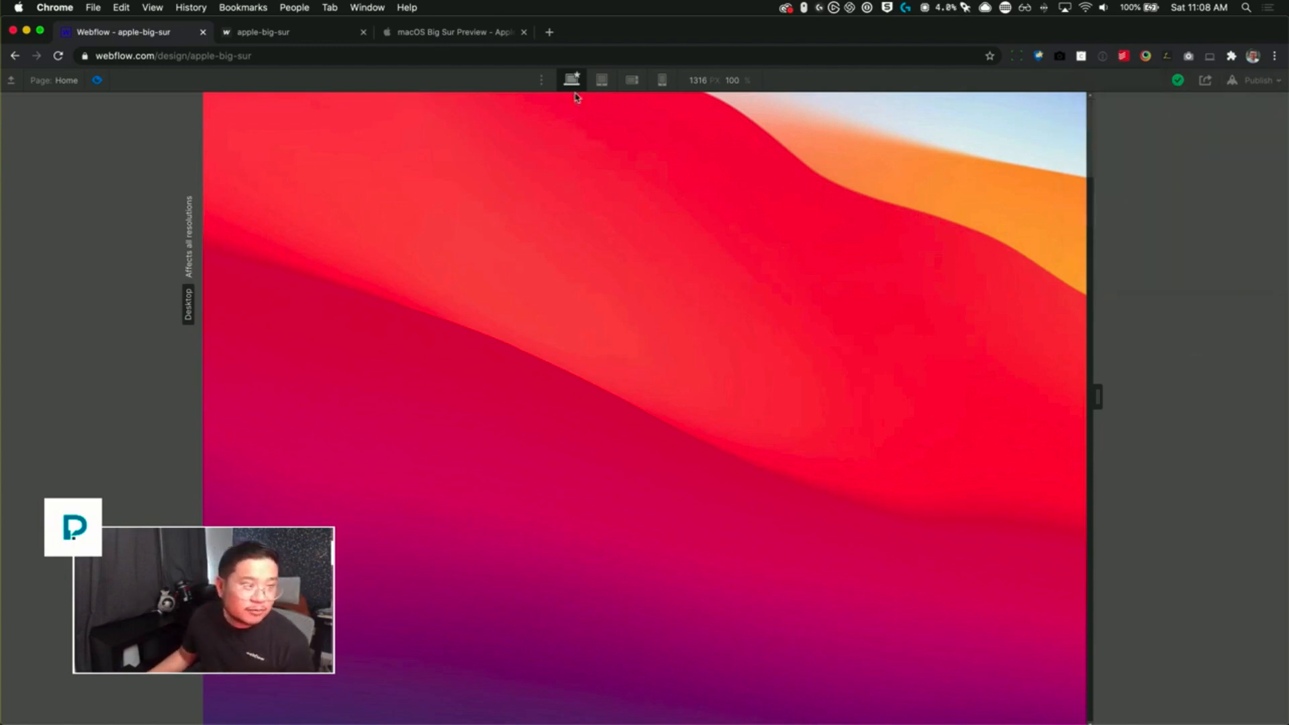
# - Reload the published apple-big-sur site and scroll back and forth through the hero to check how the windows and quick settings slide in
pyautogui.click(307, 31)
pyautogui.press('super+r')
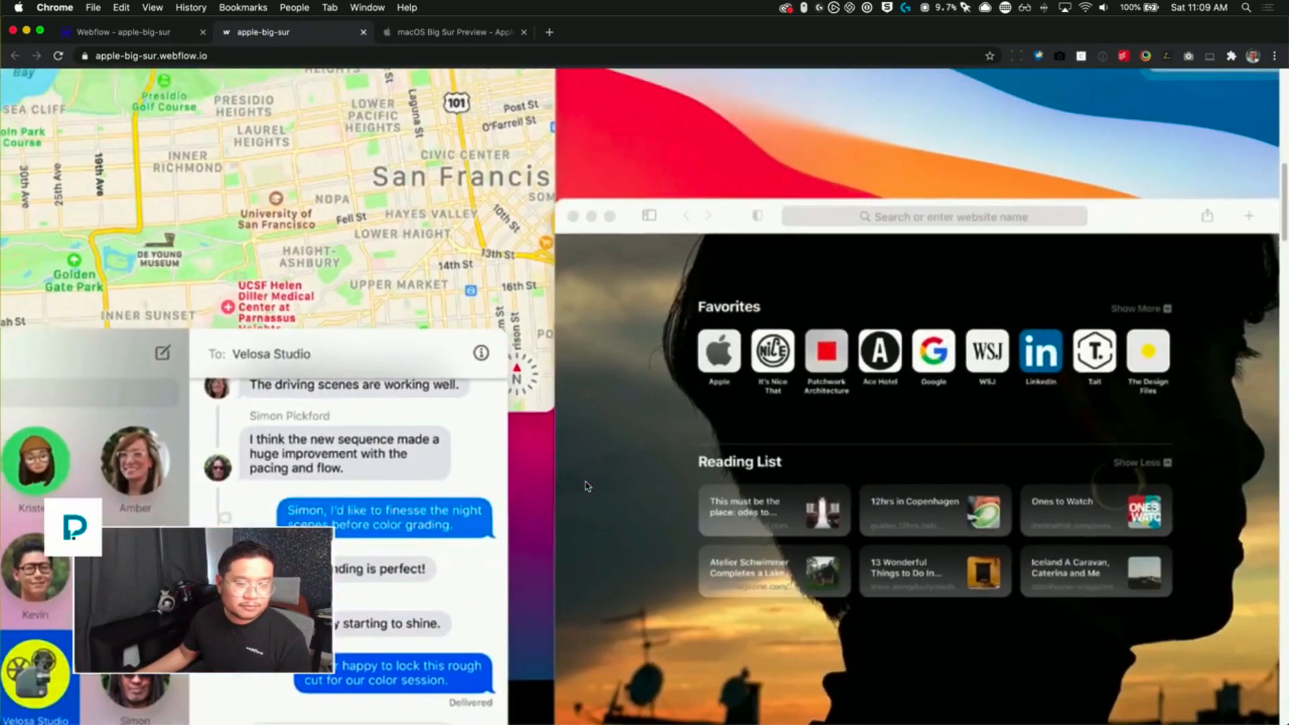
pyautogui.scroll(5, 585, 485)
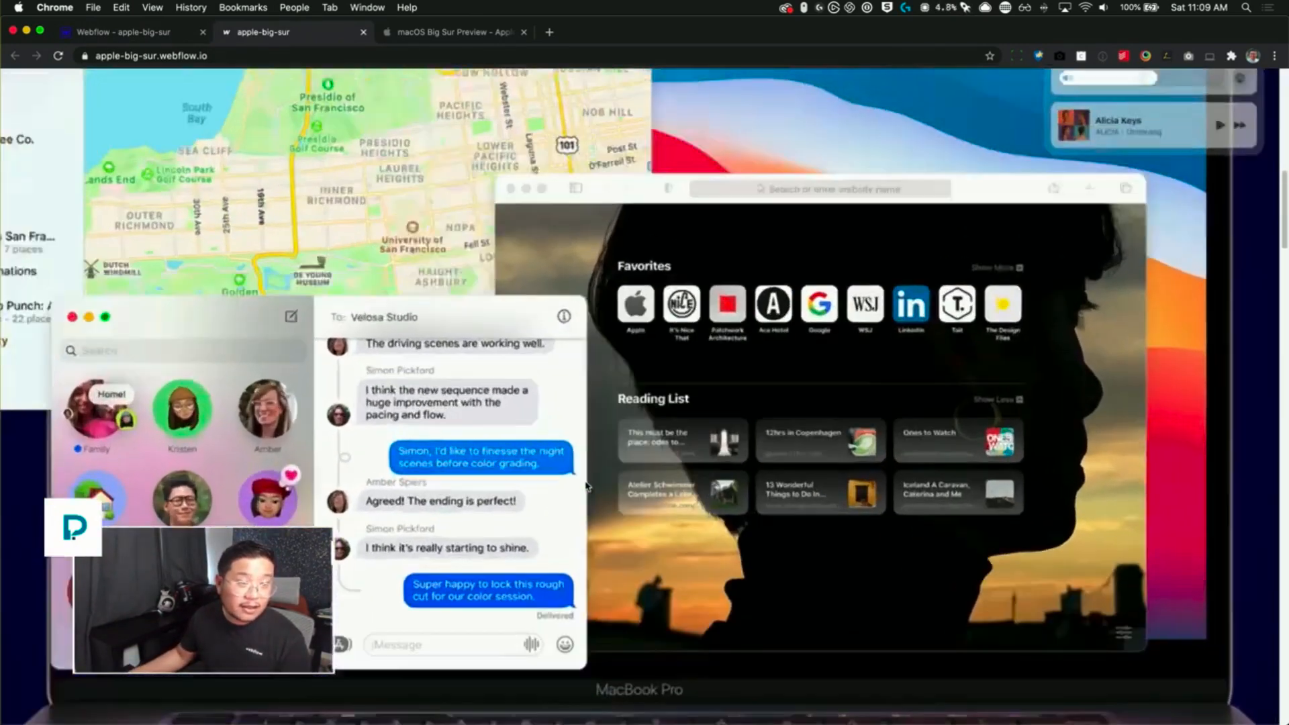
pyautogui.scroll(-10, 585, 486)
pyautogui.scroll(15, 586, 486)
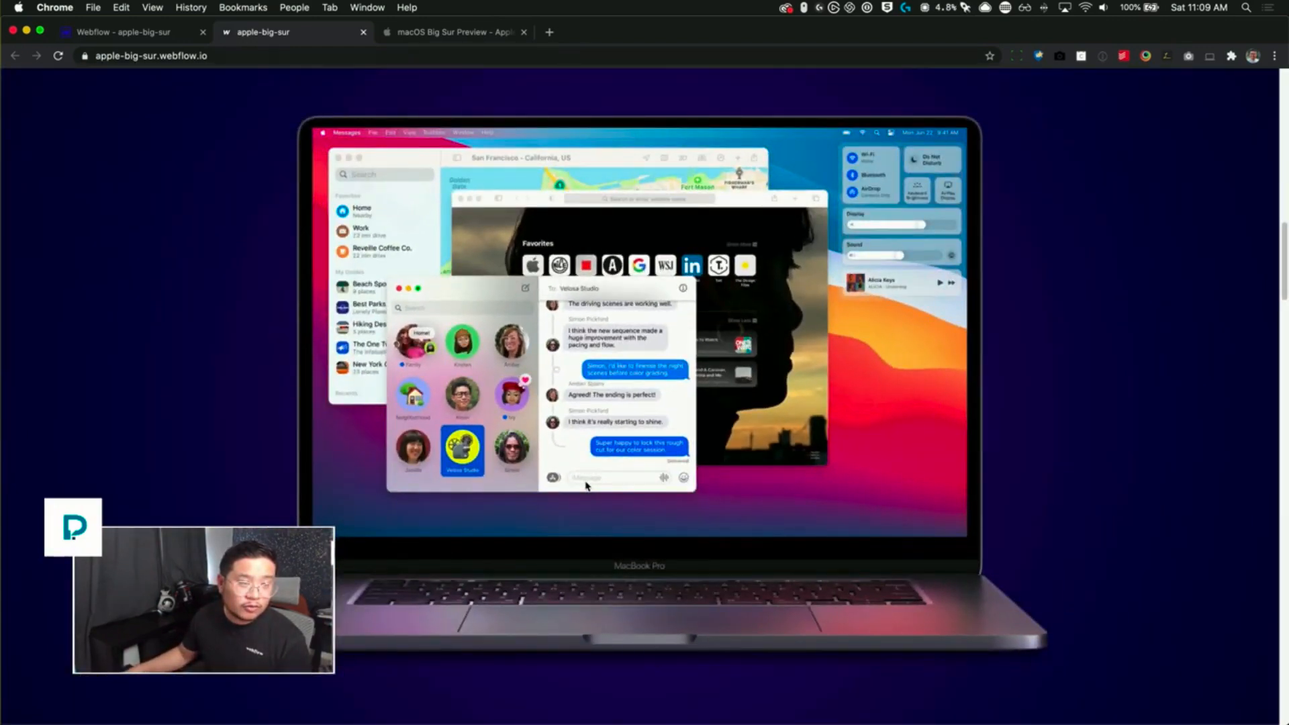
pyautogui.scroll(-10, 586, 486)
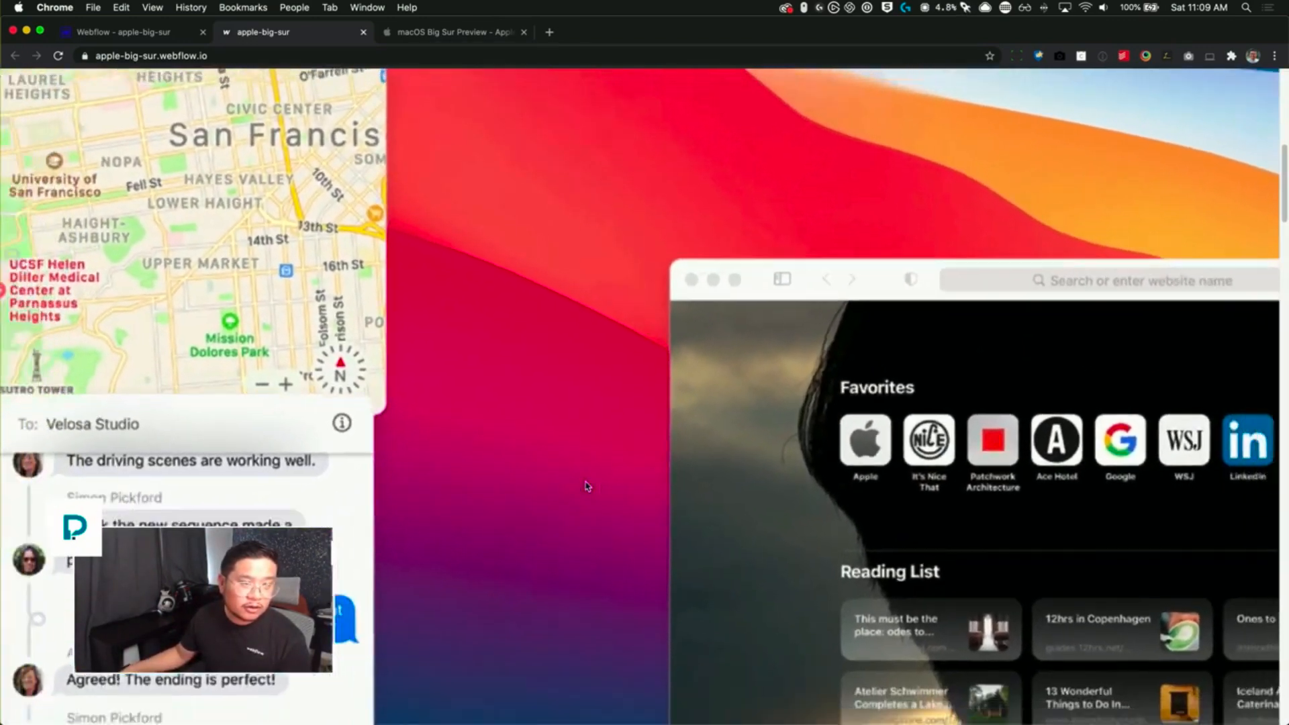
pyautogui.scroll(10, 585, 485)
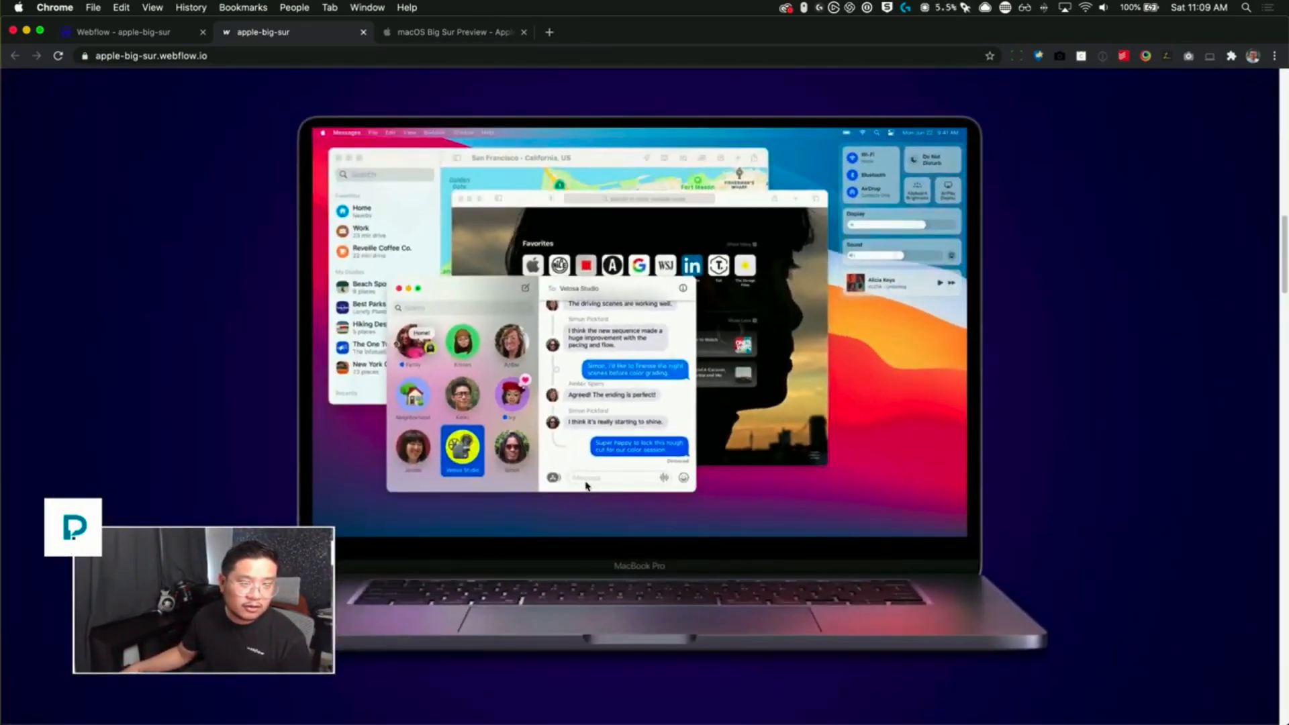
pyautogui.scroll(-10, 586, 486)
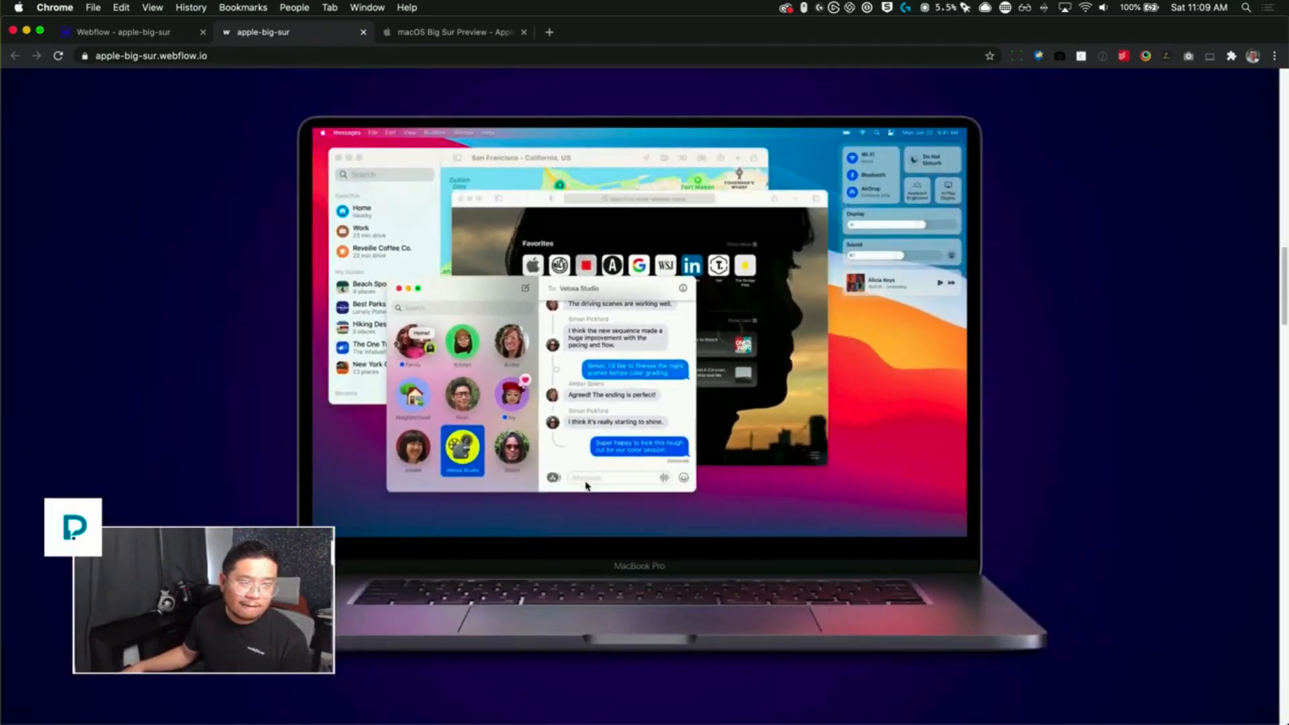
# - Switch back to the Webflow designer and reset the big sur div's Fixed position to Static
pyautogui.click(162, 37)
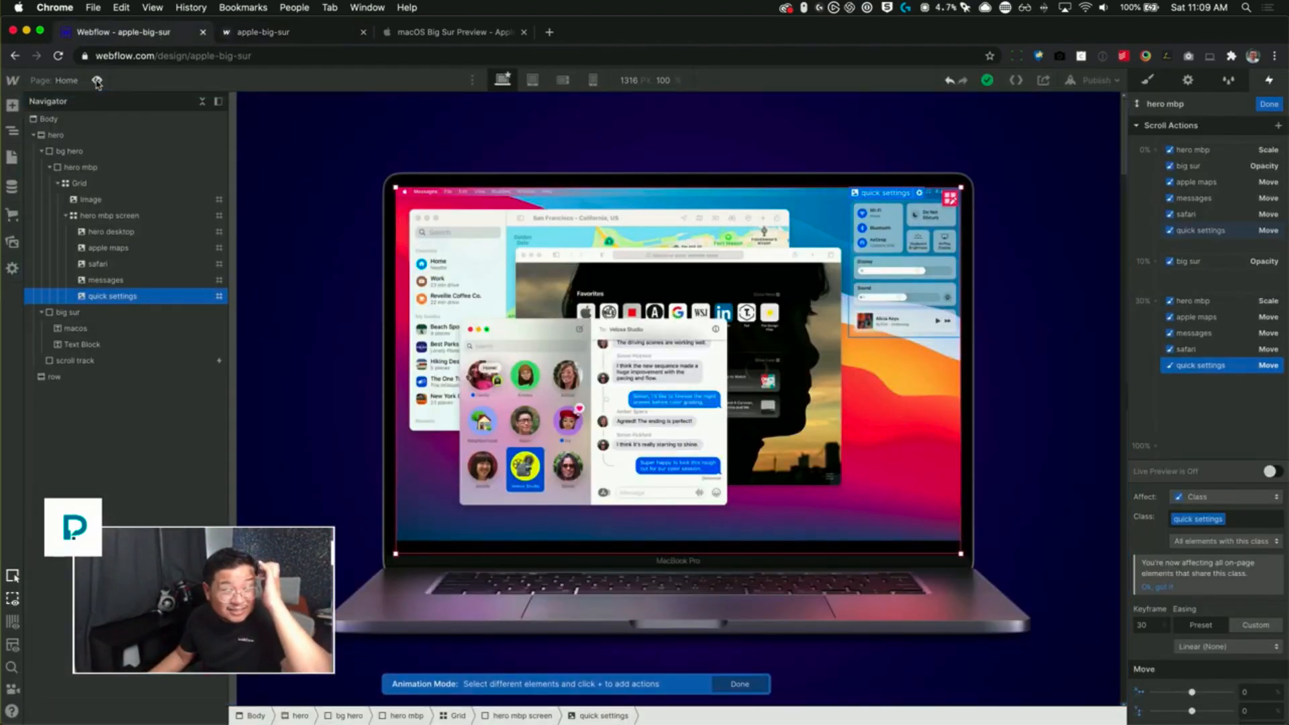
pyautogui.click(86, 314)
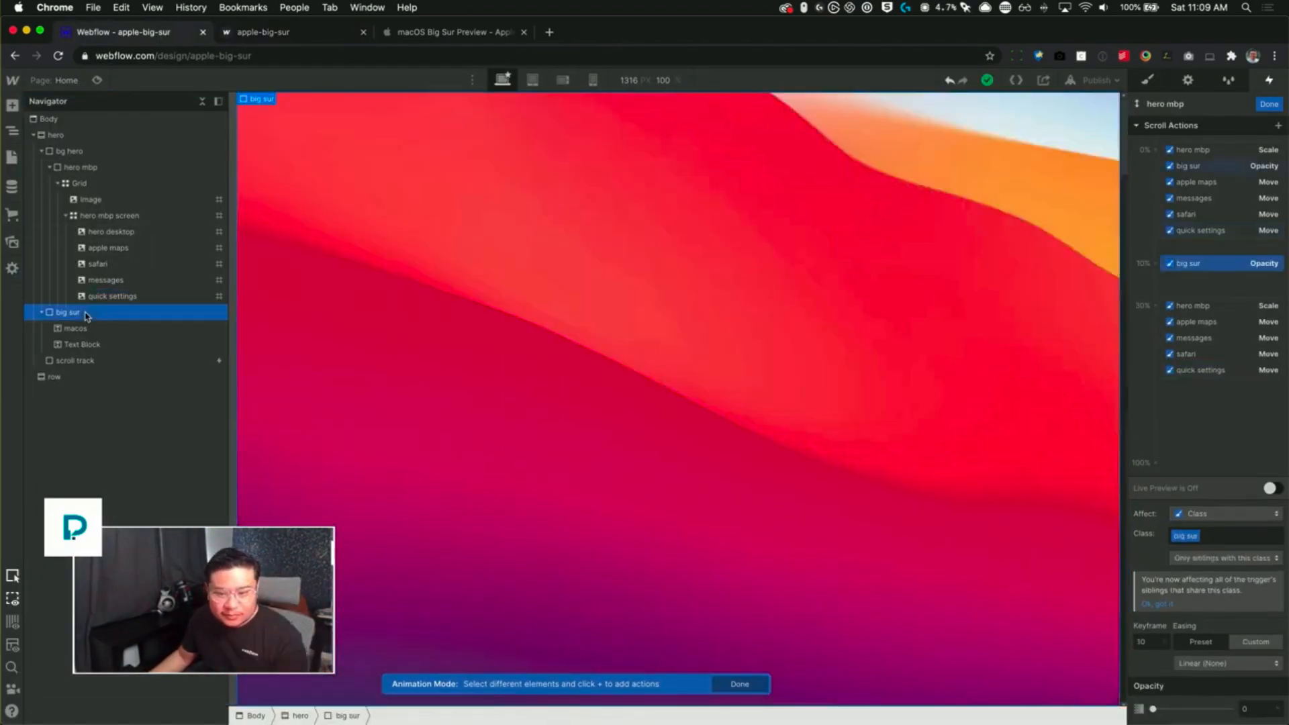
pyautogui.click(1156, 80)
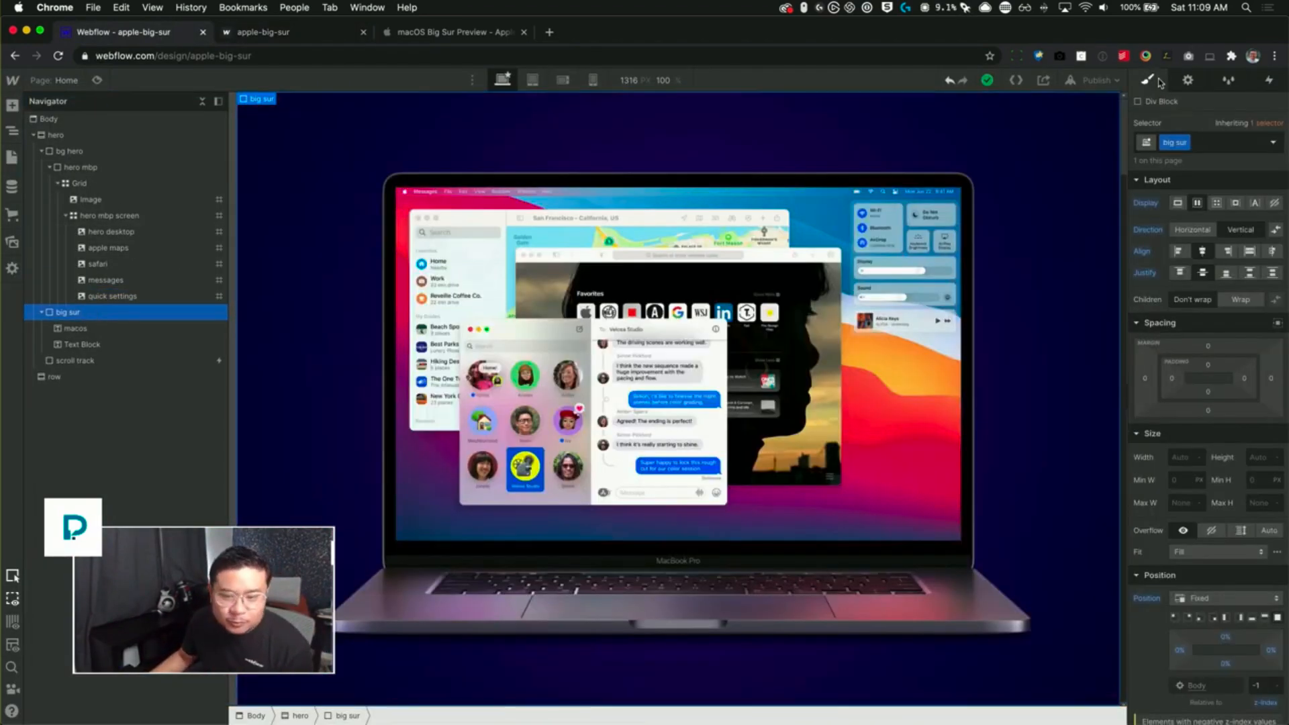
pyautogui.keyDown('alt'); pyautogui.click(1150, 600); pyautogui.keyUp('alt')
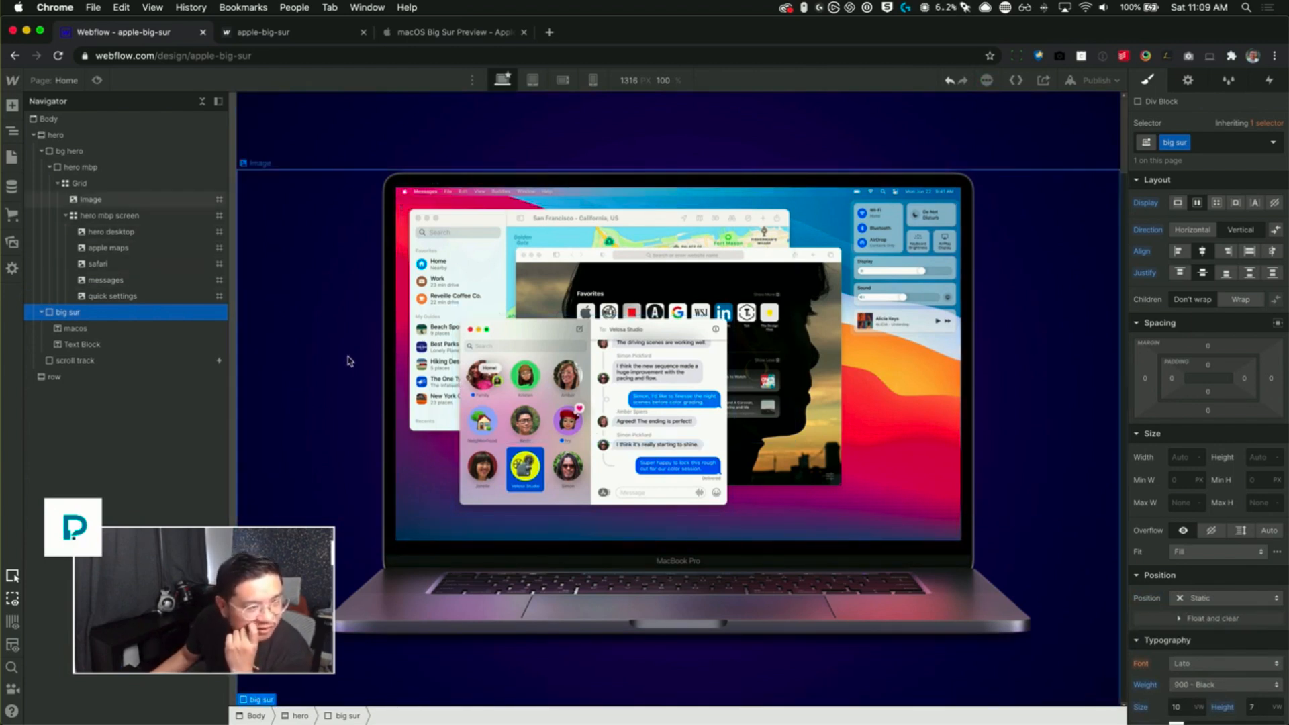
# - Move the big sur div into hero mbp screen and set its manual grid row start and end to 1
pyautogui.click(53, 313)
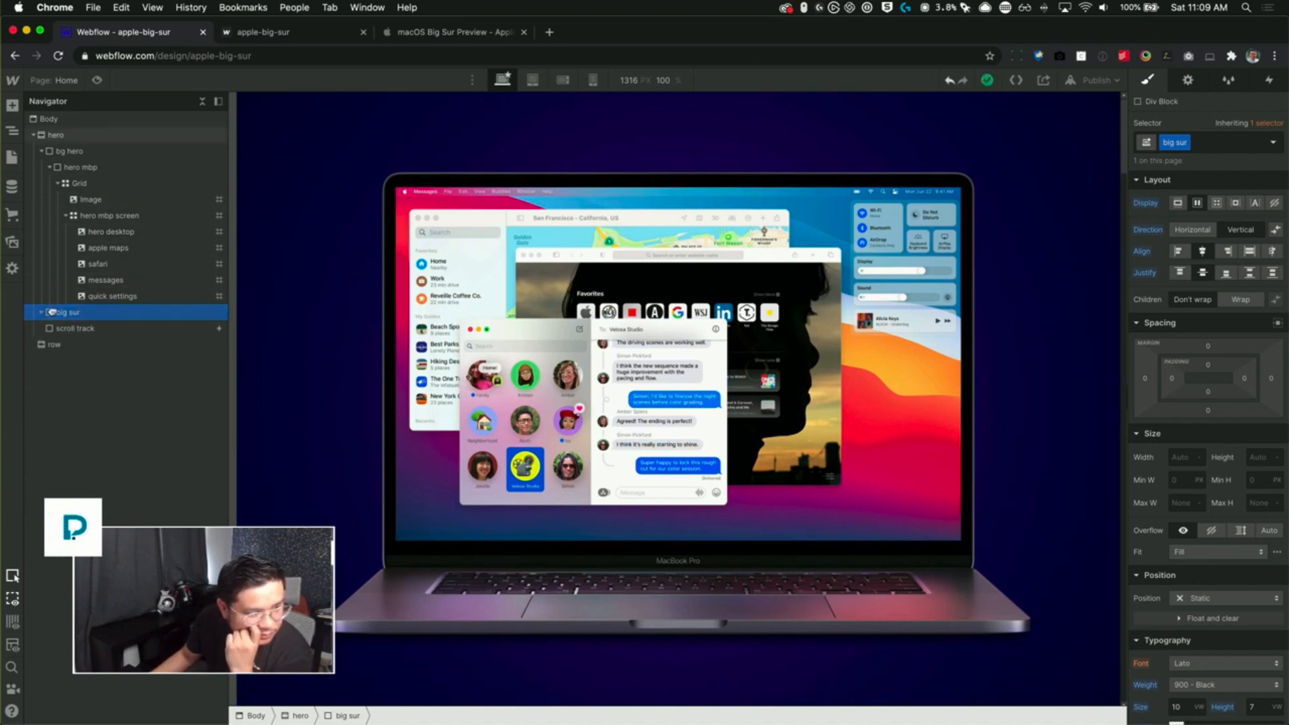
pyautogui.moveTo(52, 313); pyautogui.dragTo(144, 317)
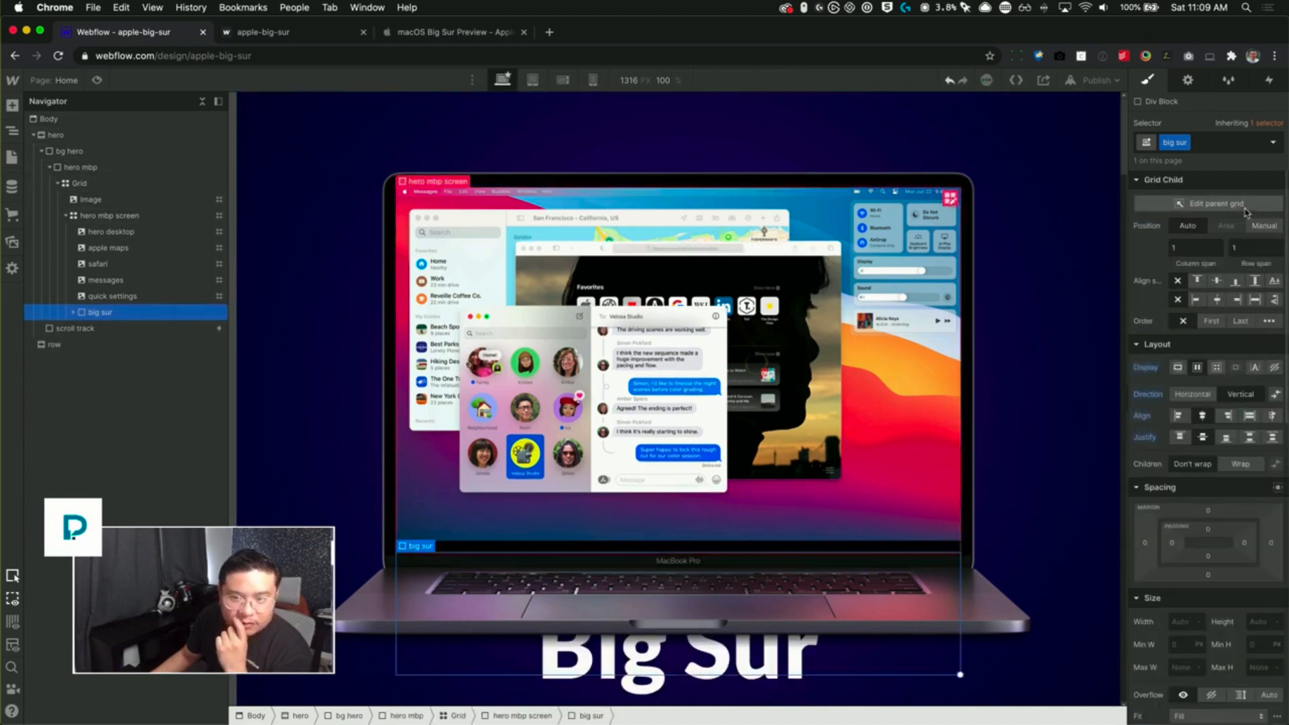
pyautogui.click(1265, 226)
pyautogui.click(1247, 244)
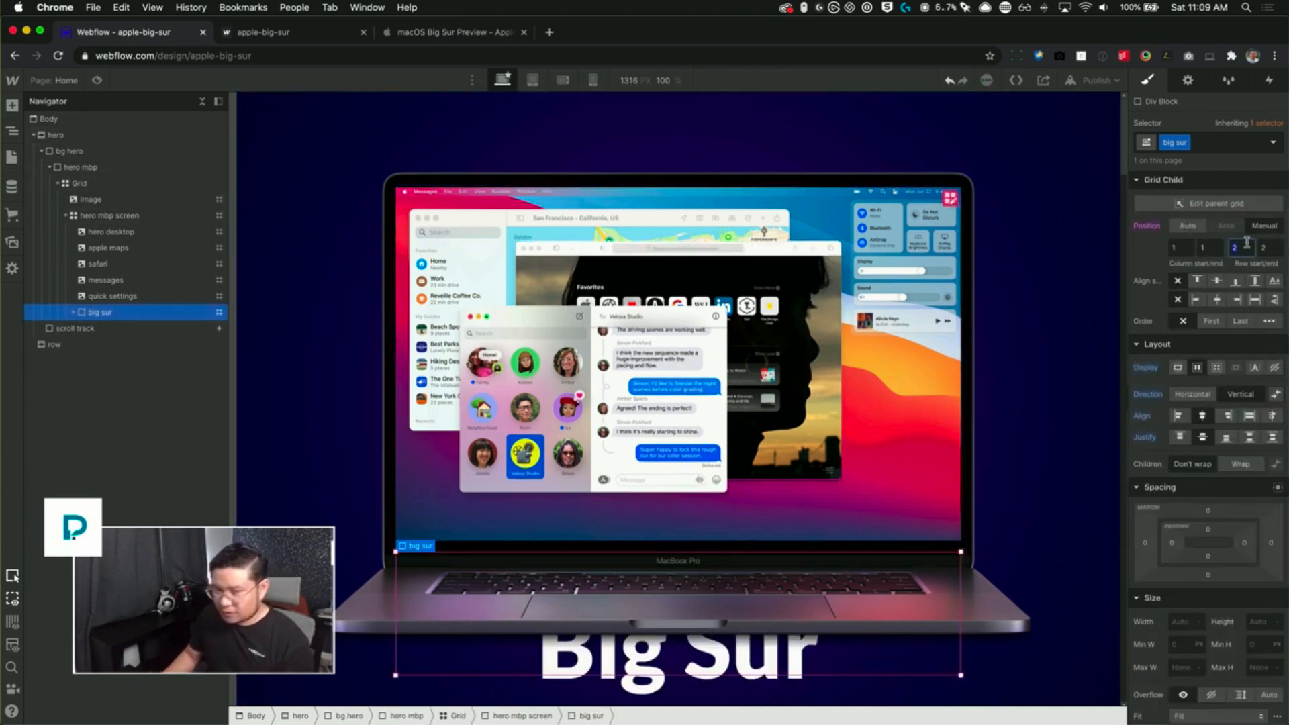
pyautogui.write('1')
pyautogui.press('Tab')
pyautogui.write('1')
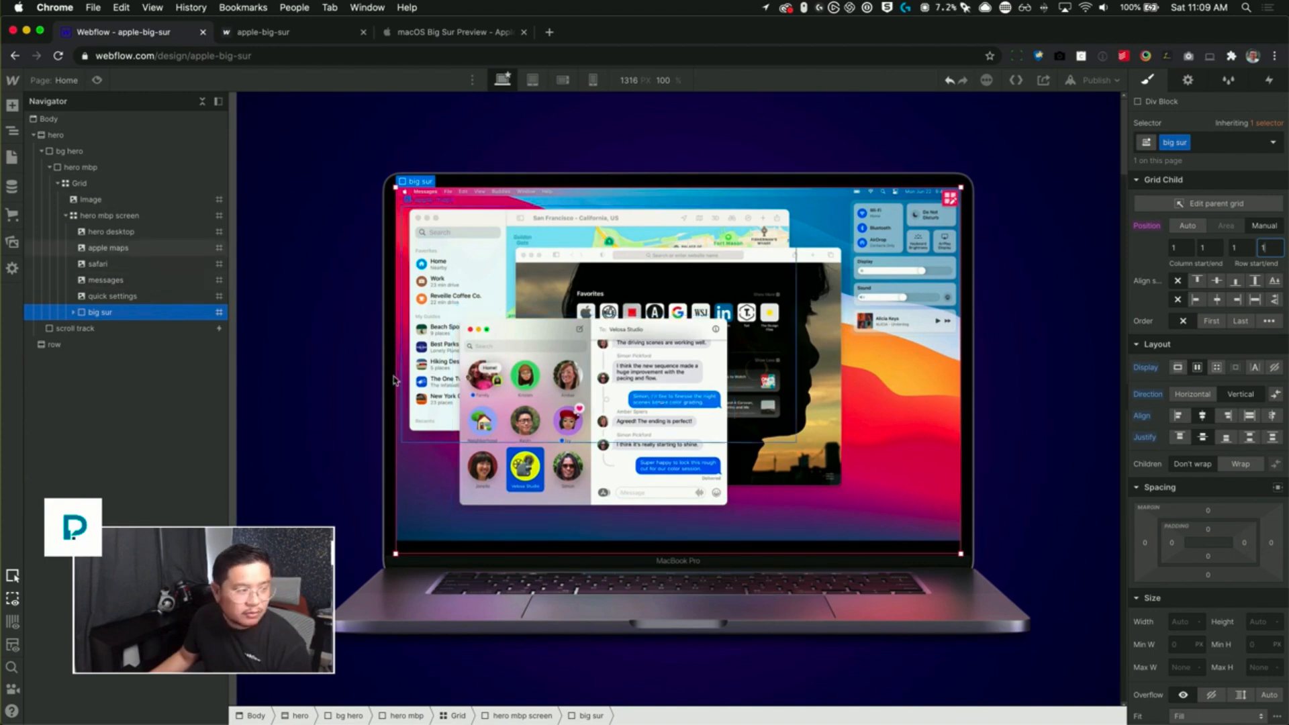
# - Move the big sur div out of hero mbp screen so it is a direct child of the Grid, and collapse both elements in the Navigator
pyautogui.moveTo(99, 316); pyautogui.dragTo(61, 317)
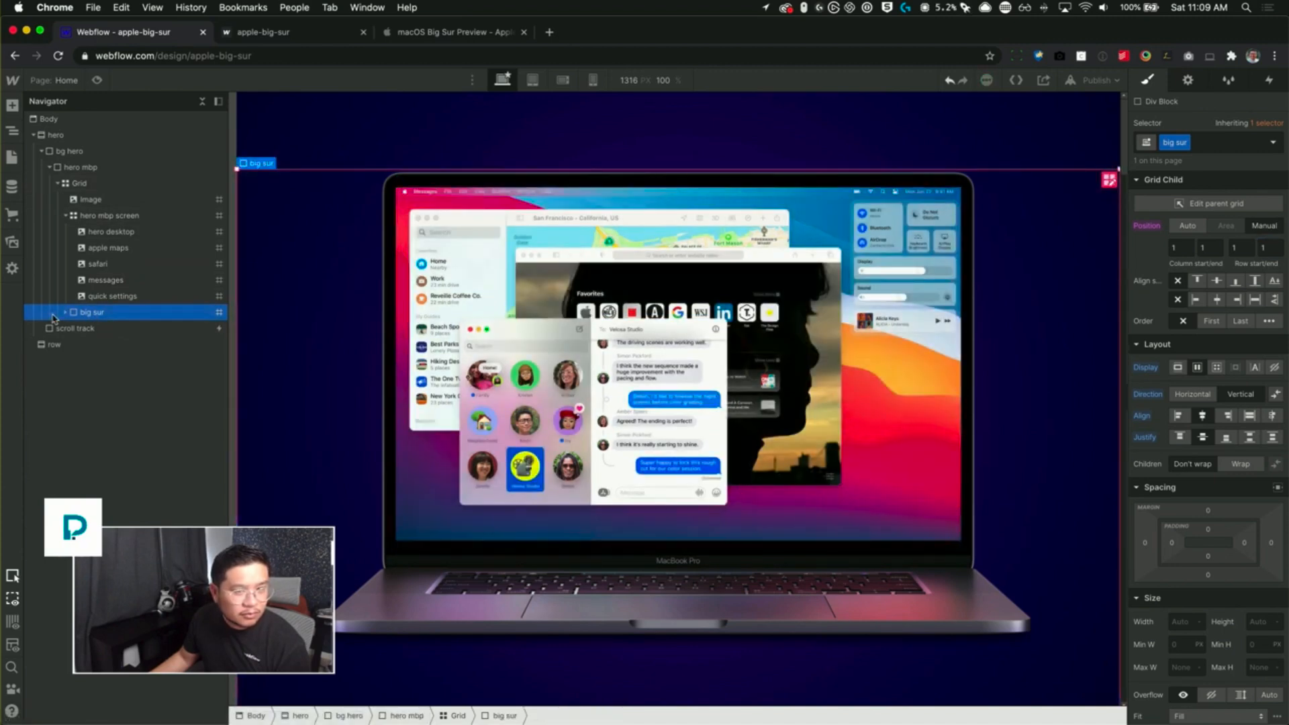
pyautogui.scroll(-10, 1201, 635)
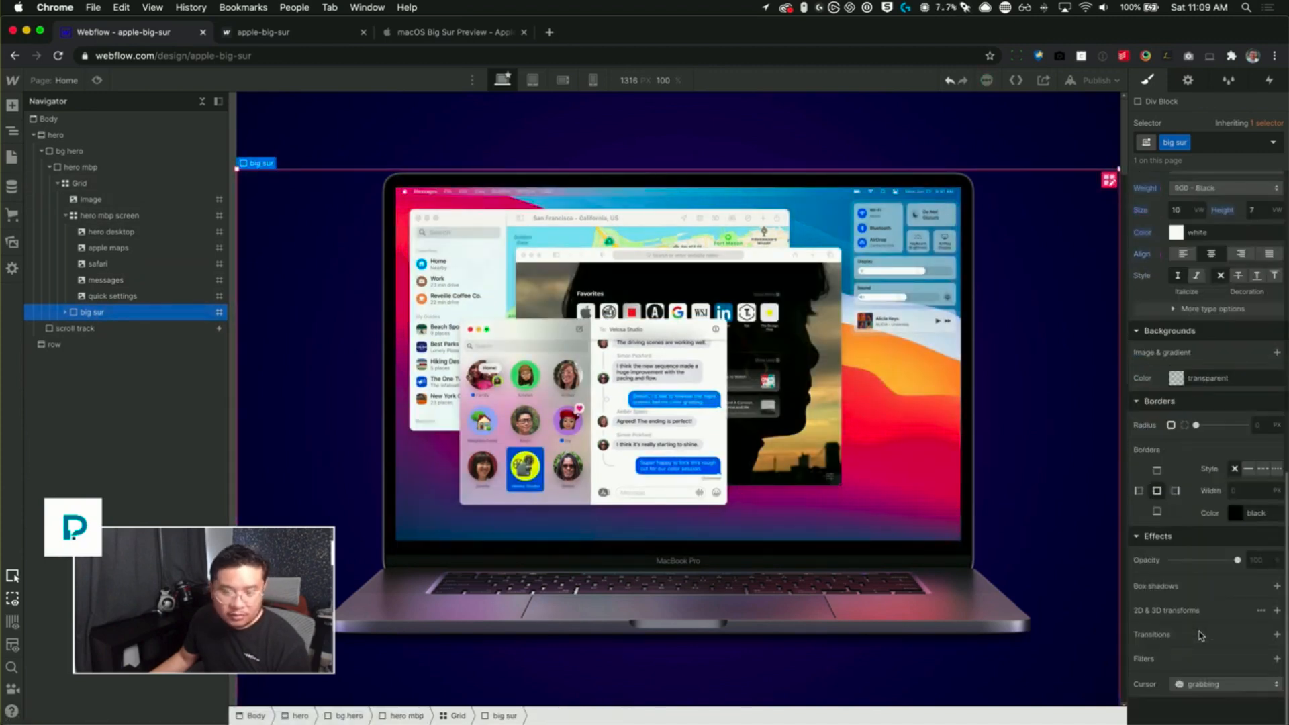
pyautogui.click(66, 313)
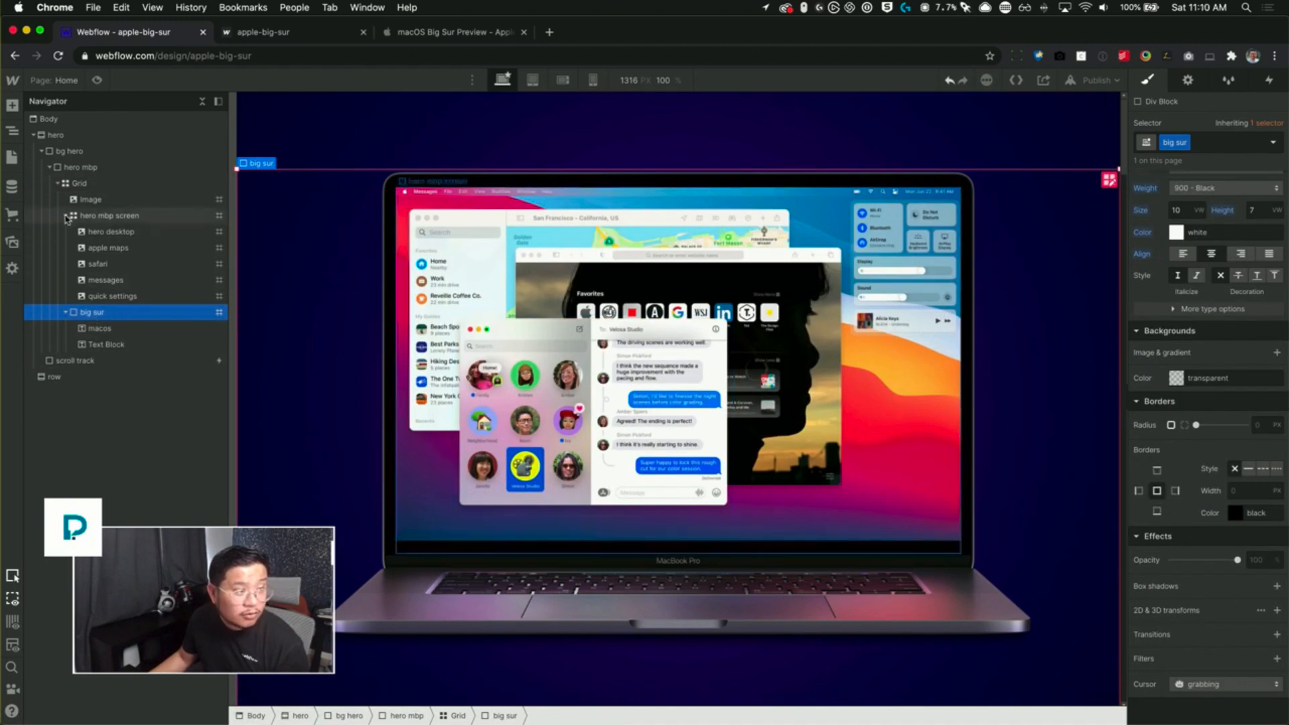
pyautogui.click(66, 216)
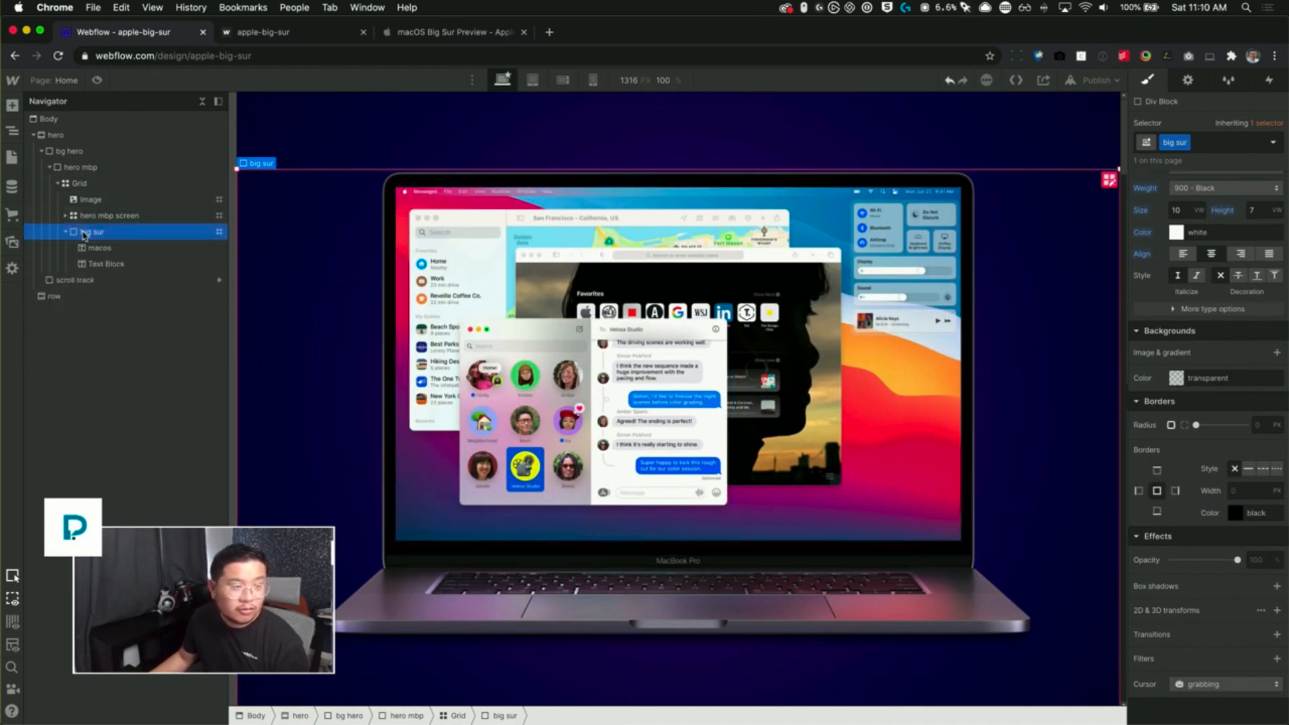
pyautogui.click(66, 232)
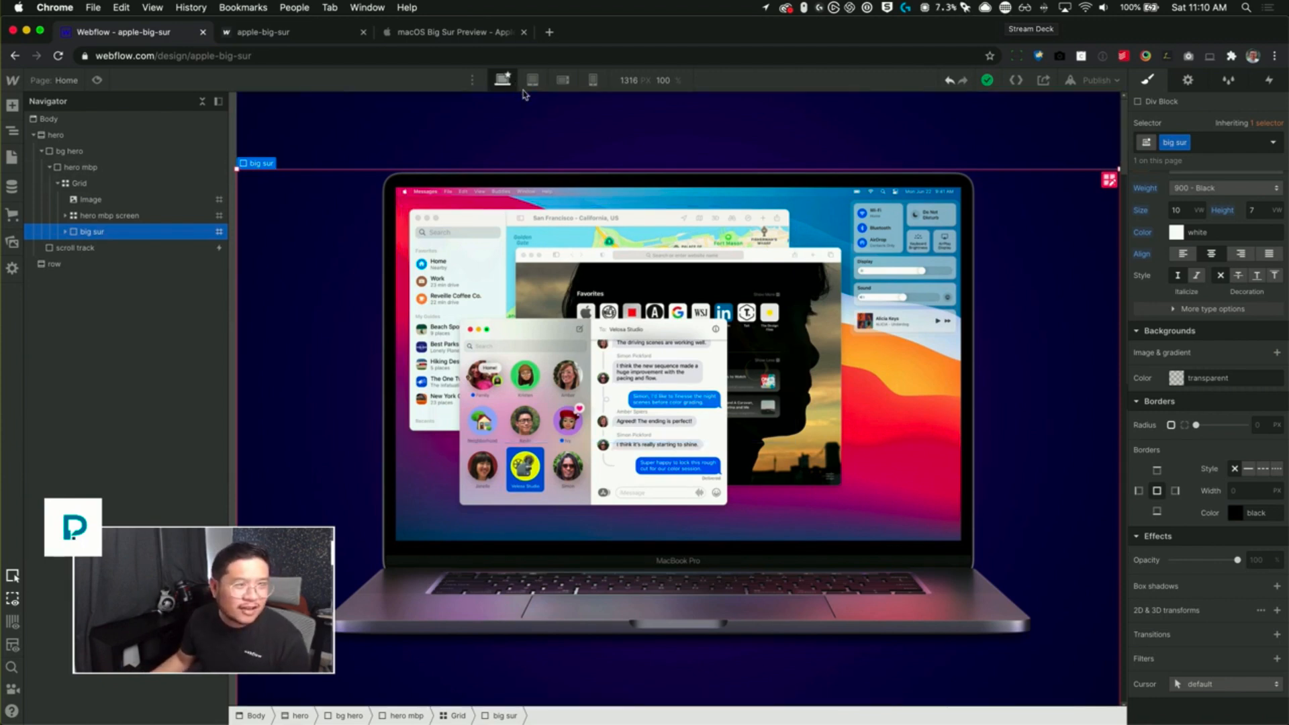
# - Search Google in a new browser tab for "when to use dash for font size"
pyautogui.click(549, 32)
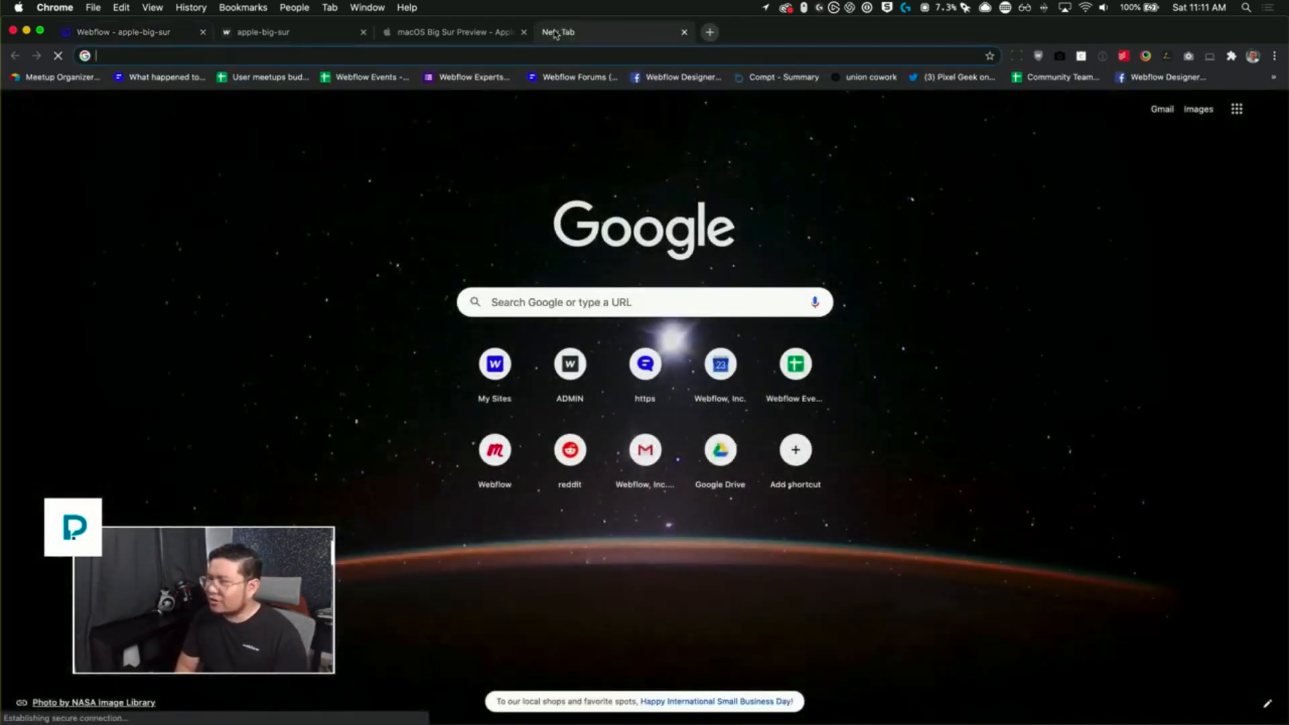
pyautogui.write('what d')
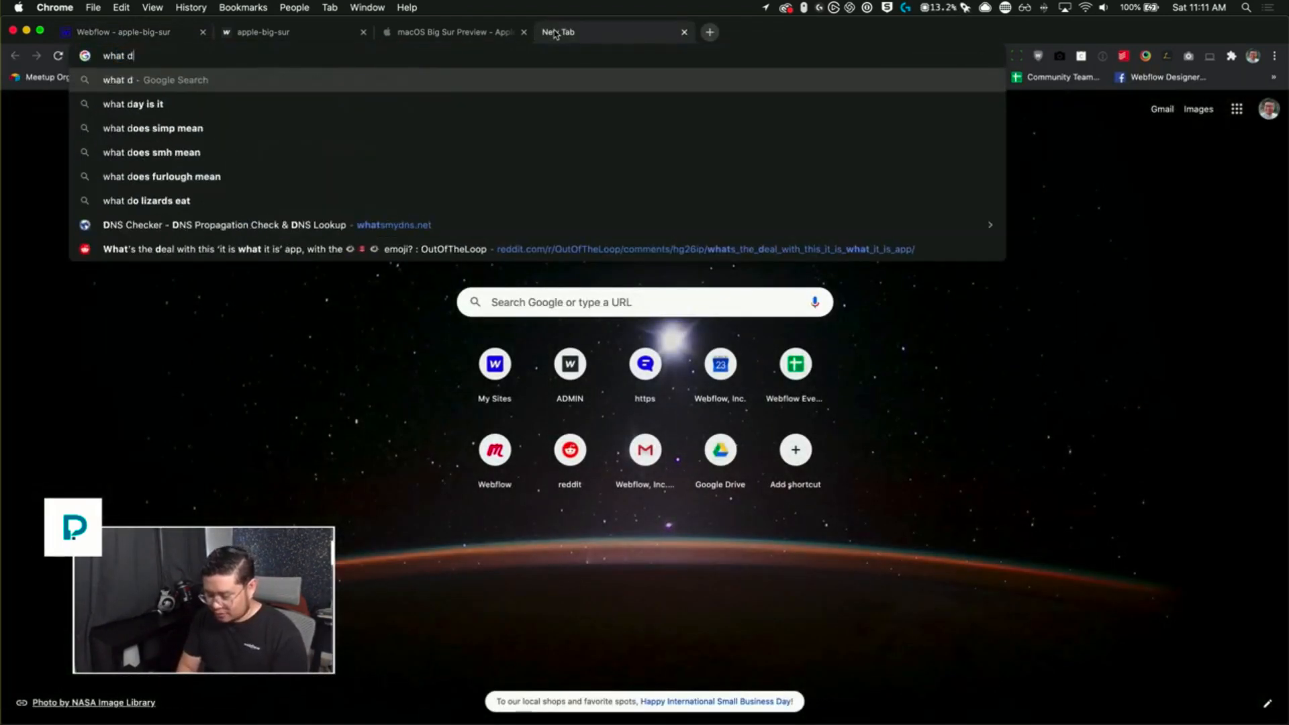
pyautogui.write('o')
pyautogui.press('BackSpace')
pyautogui.press('BackSpace')
pyautogui.press('BackSpace')
pyautogui.press('BackSpace')
pyautogui.press('BackSpace')
pyautogui.write('en to ')
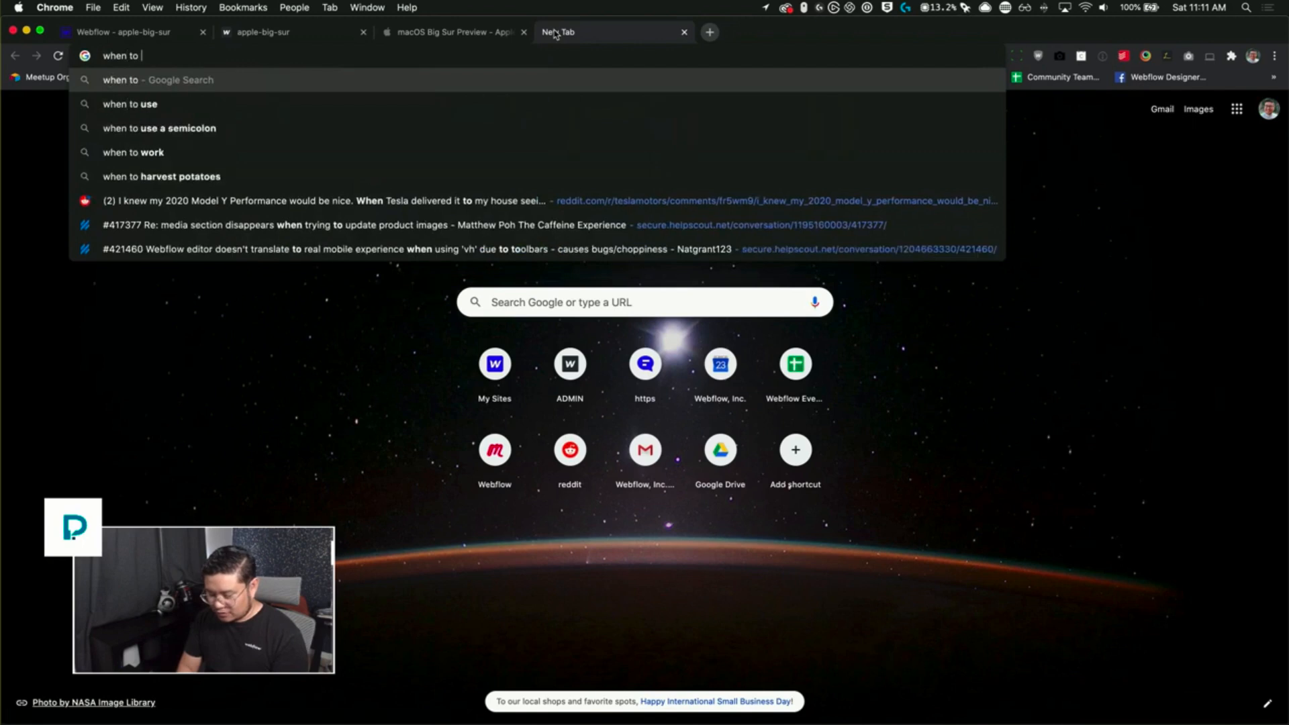
pyautogui.write('use dash for font size')
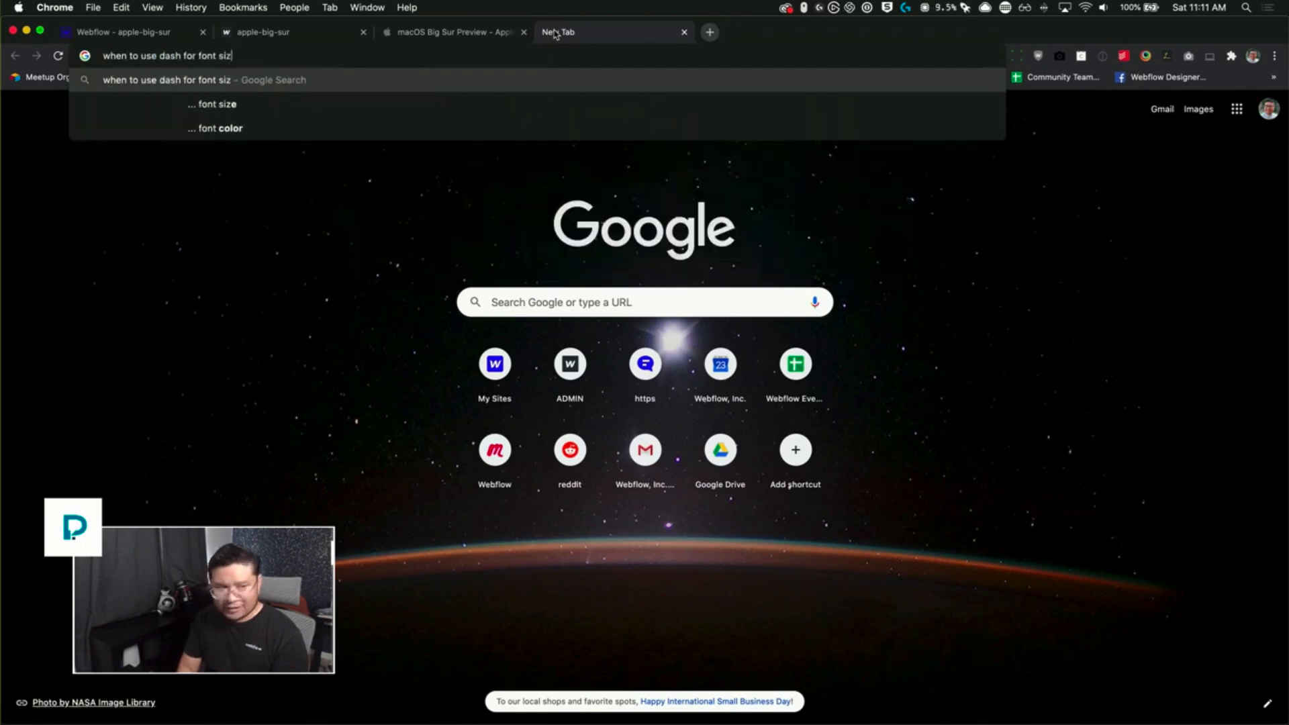
pyautogui.press('Return')
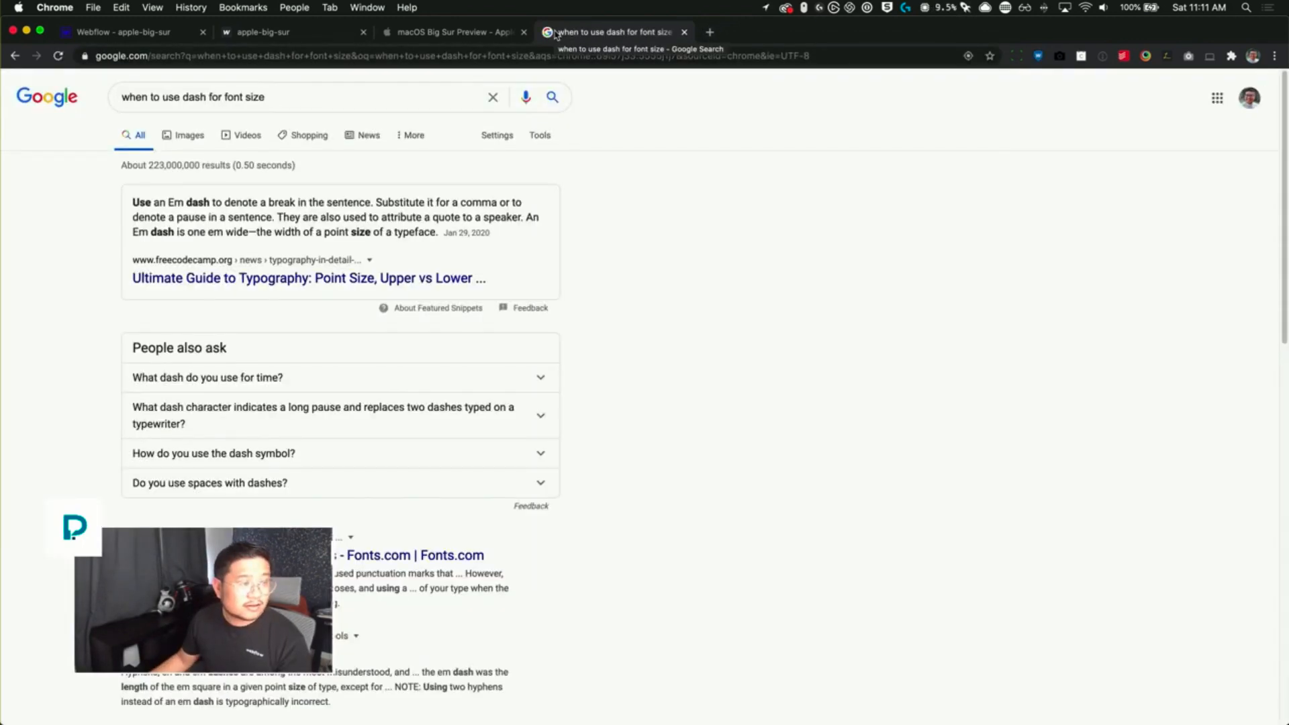
# - Refine the Google search by adding "css", and close the search tab
pyautogui.click(293, 96)
pyautogui.write('css')
pyautogui.press('Return')
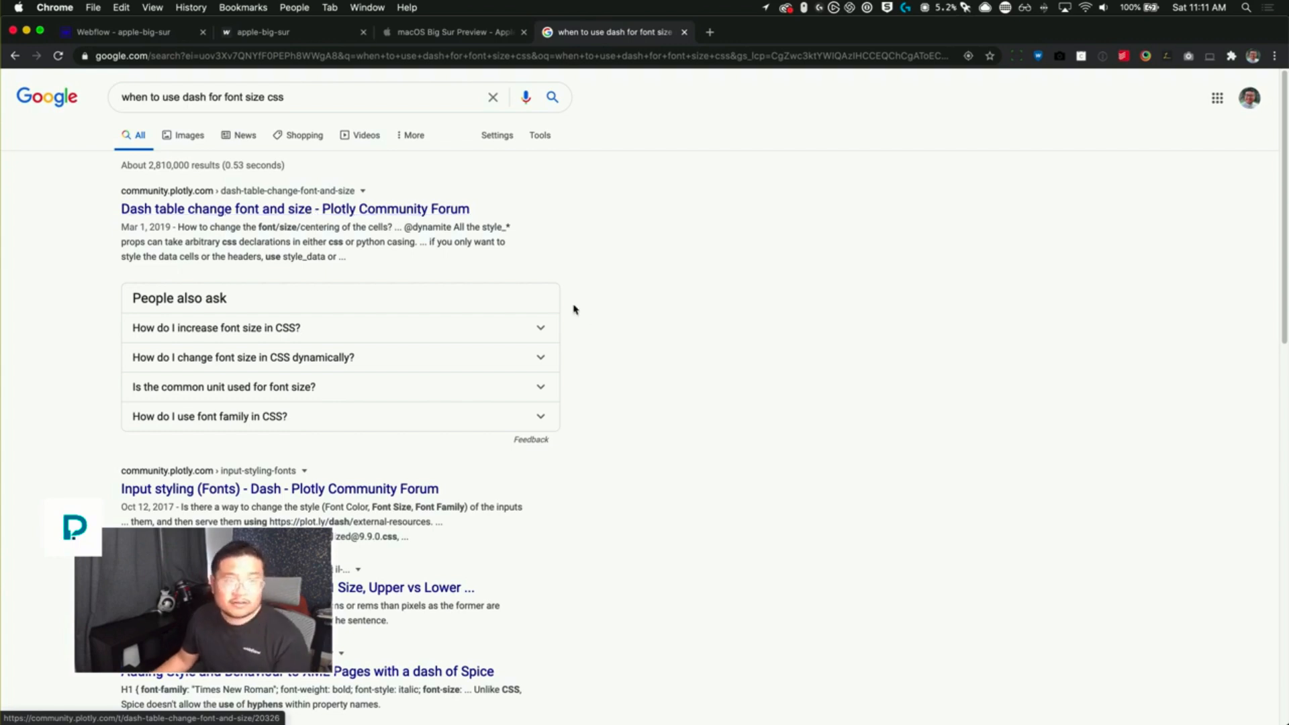
pyautogui.press('super+w')
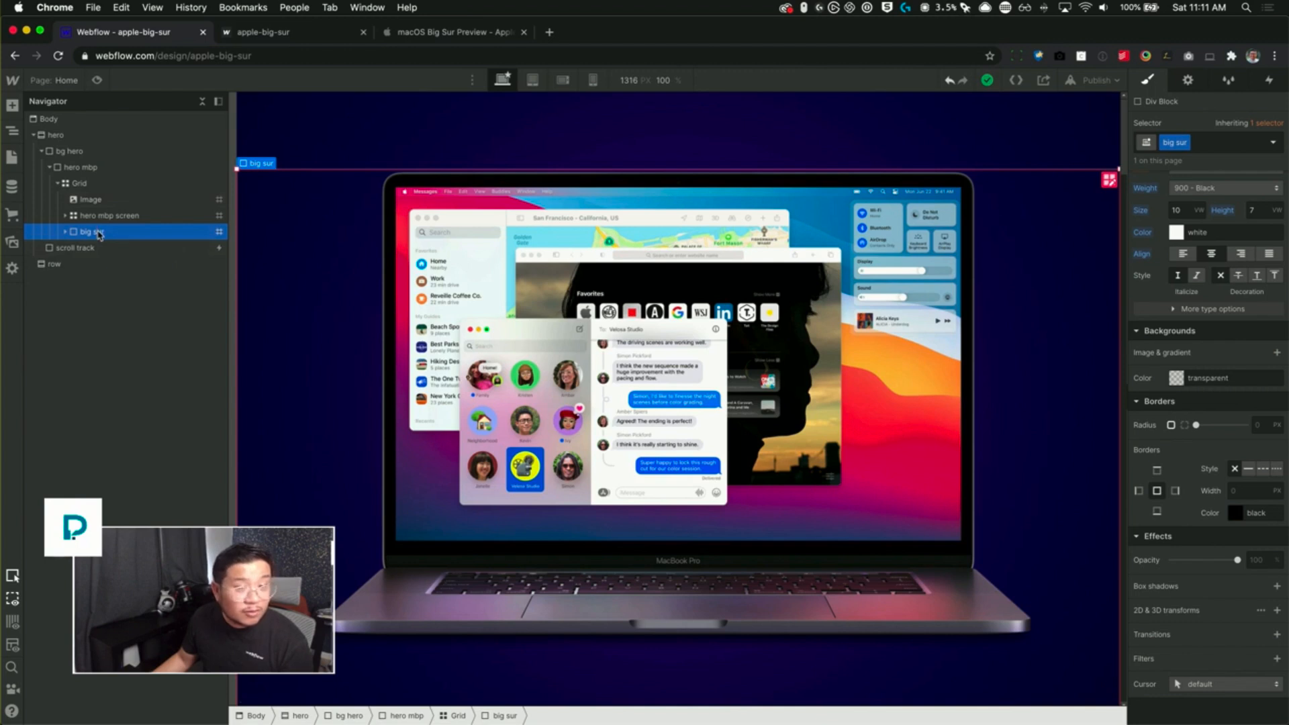
# - Try setting the big sur div's position to Fixed to clear its z-index, and return the position to Static
pyautogui.scroll(5, 1195, 482)
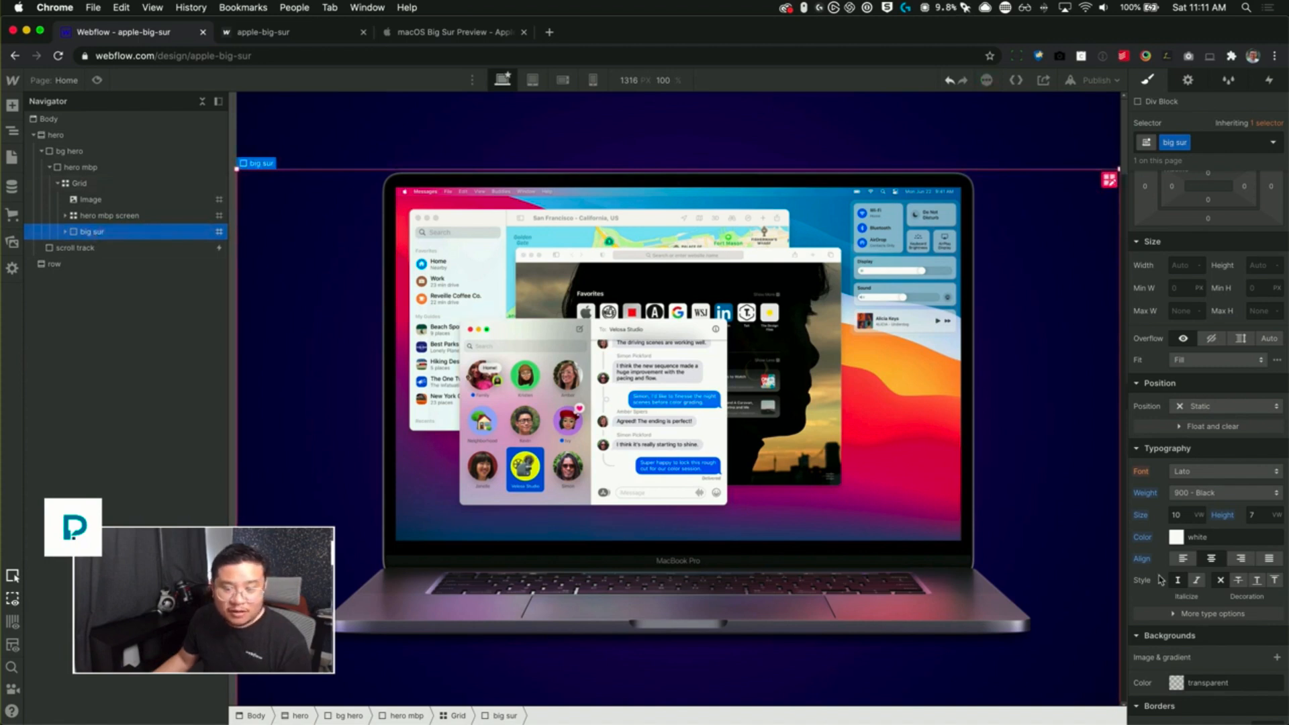
pyautogui.scroll(-5, 1204, 578)
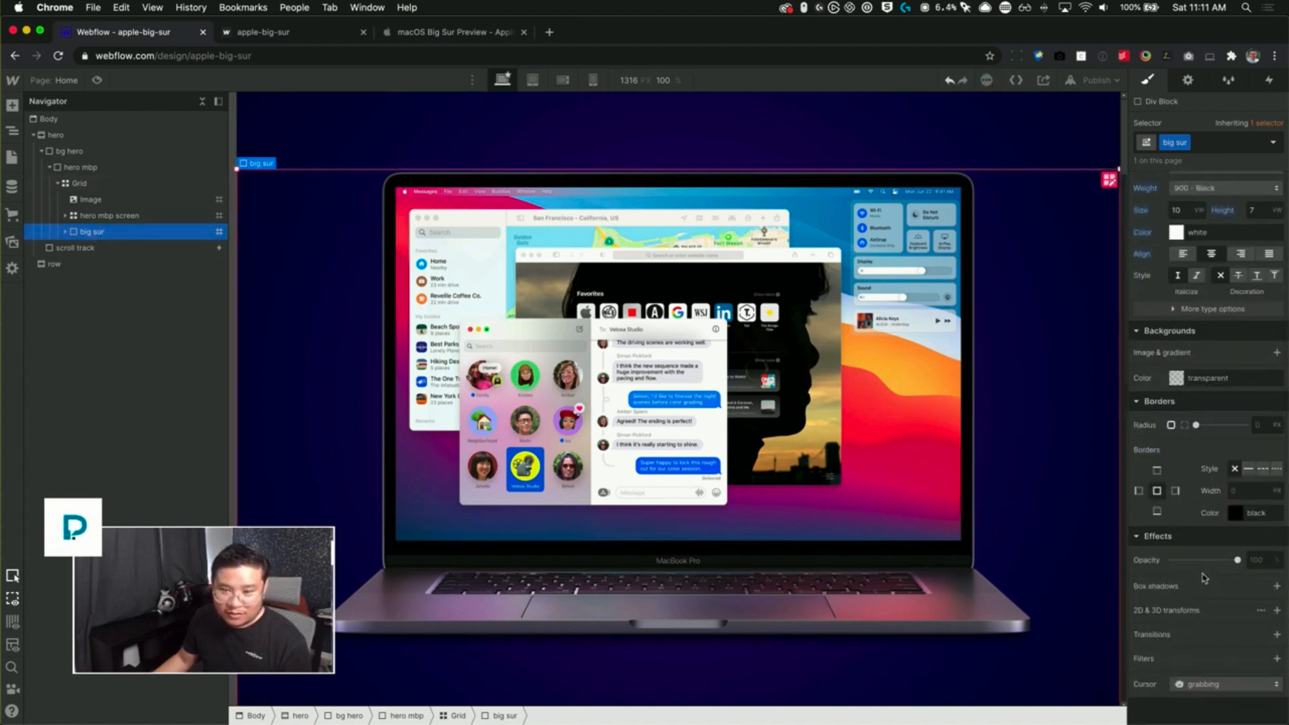
pyautogui.scroll(7, 1204, 577)
pyautogui.scroll(-2, 1203, 577)
pyautogui.click(1205, 492)
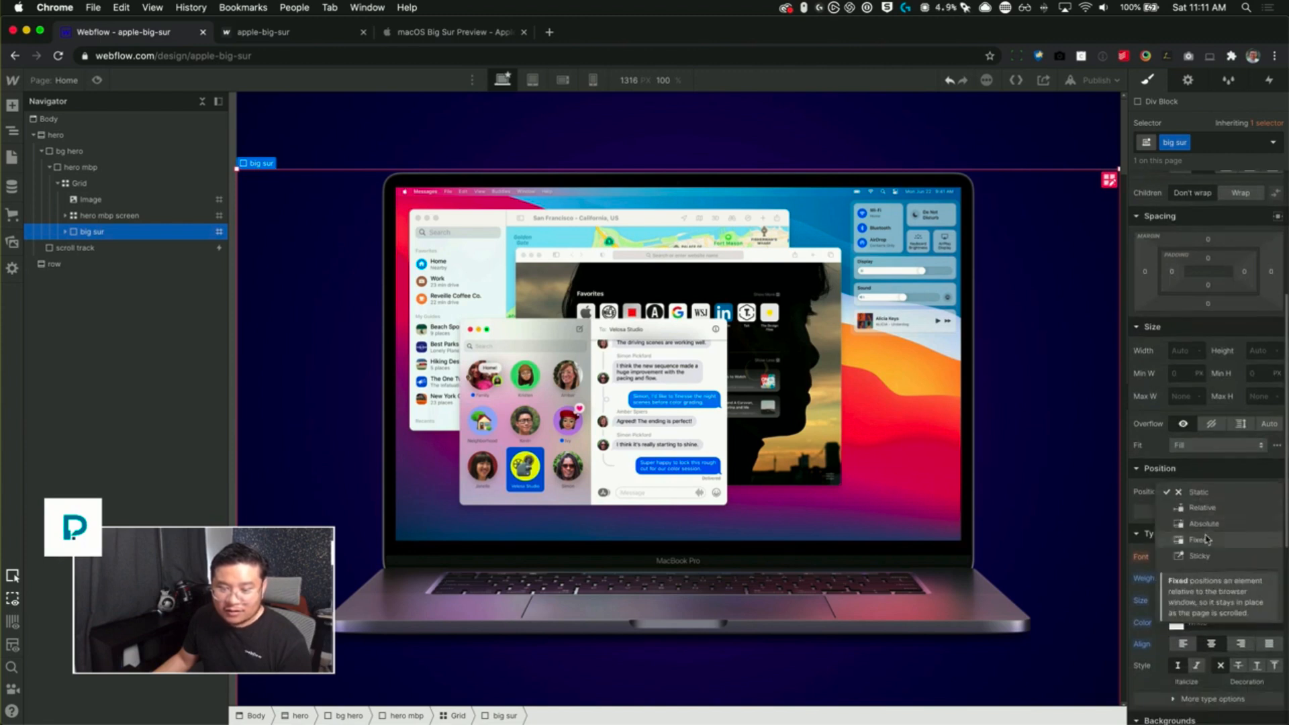
pyautogui.click(1208, 539)
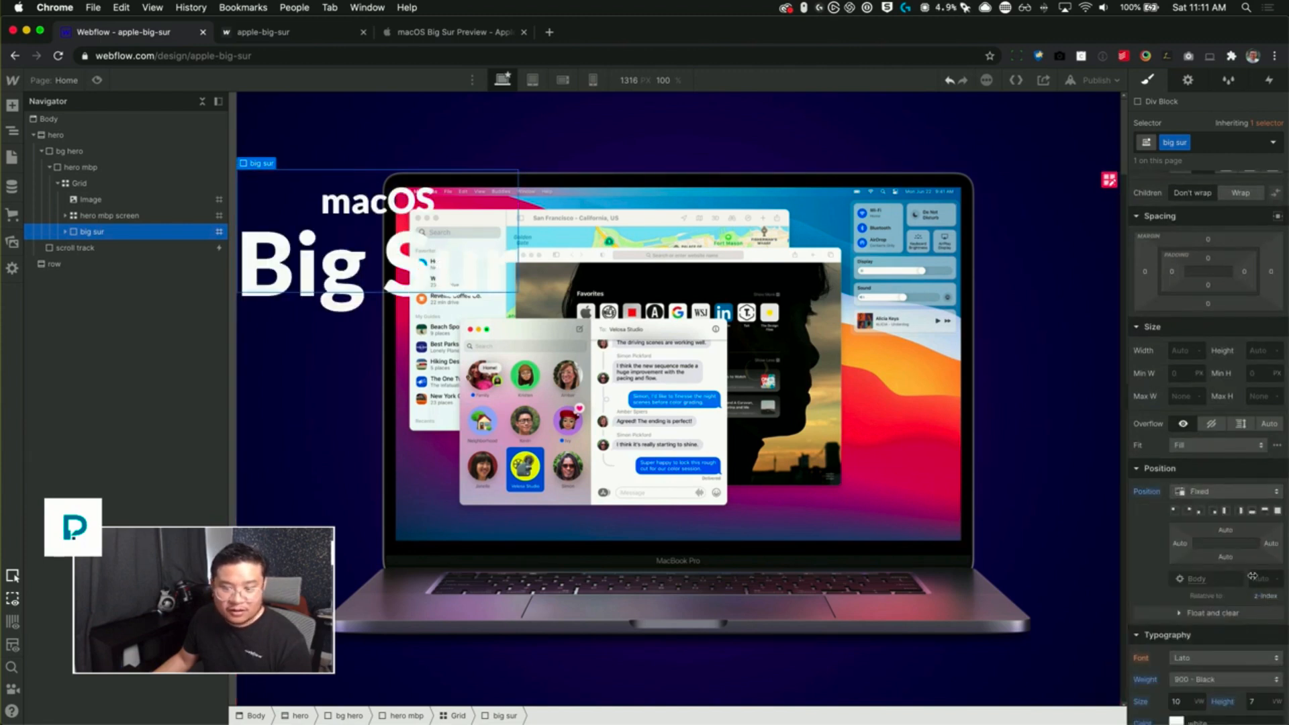
pyautogui.keyDown('alt'); pyautogui.click(1151, 493); pyautogui.keyUp('alt')
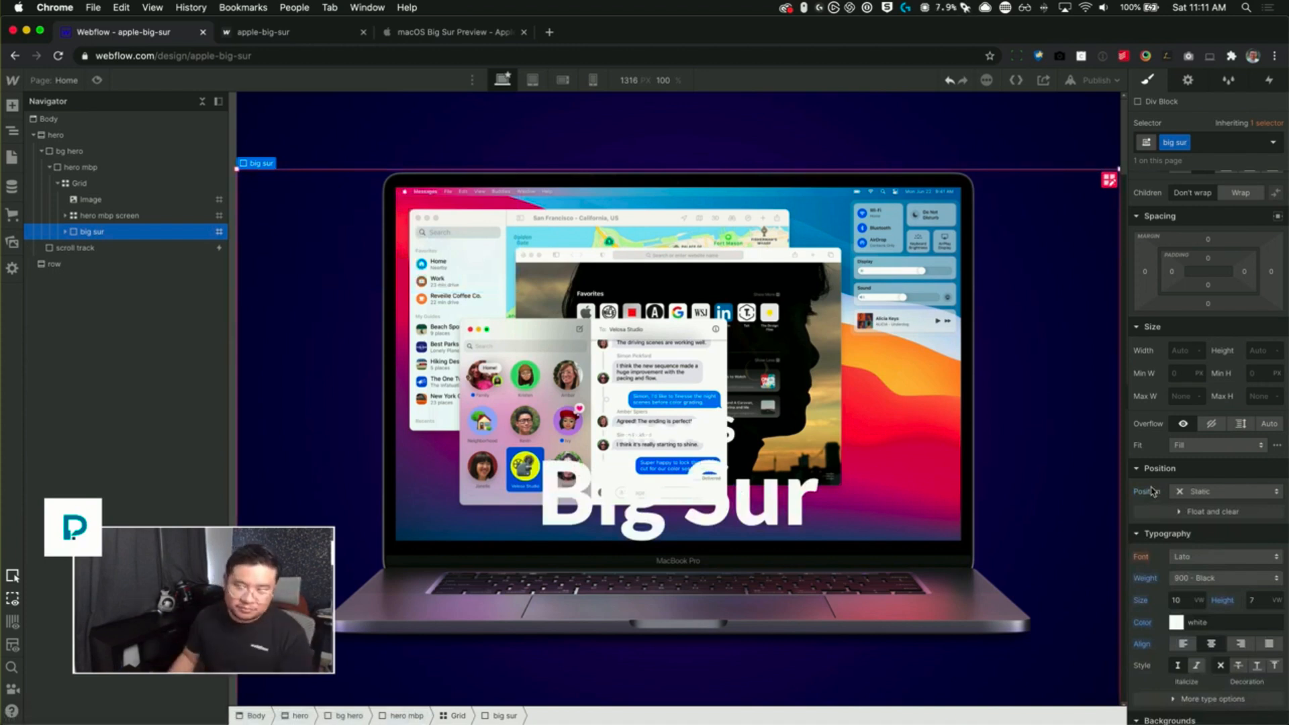
pyautogui.press('super+z')
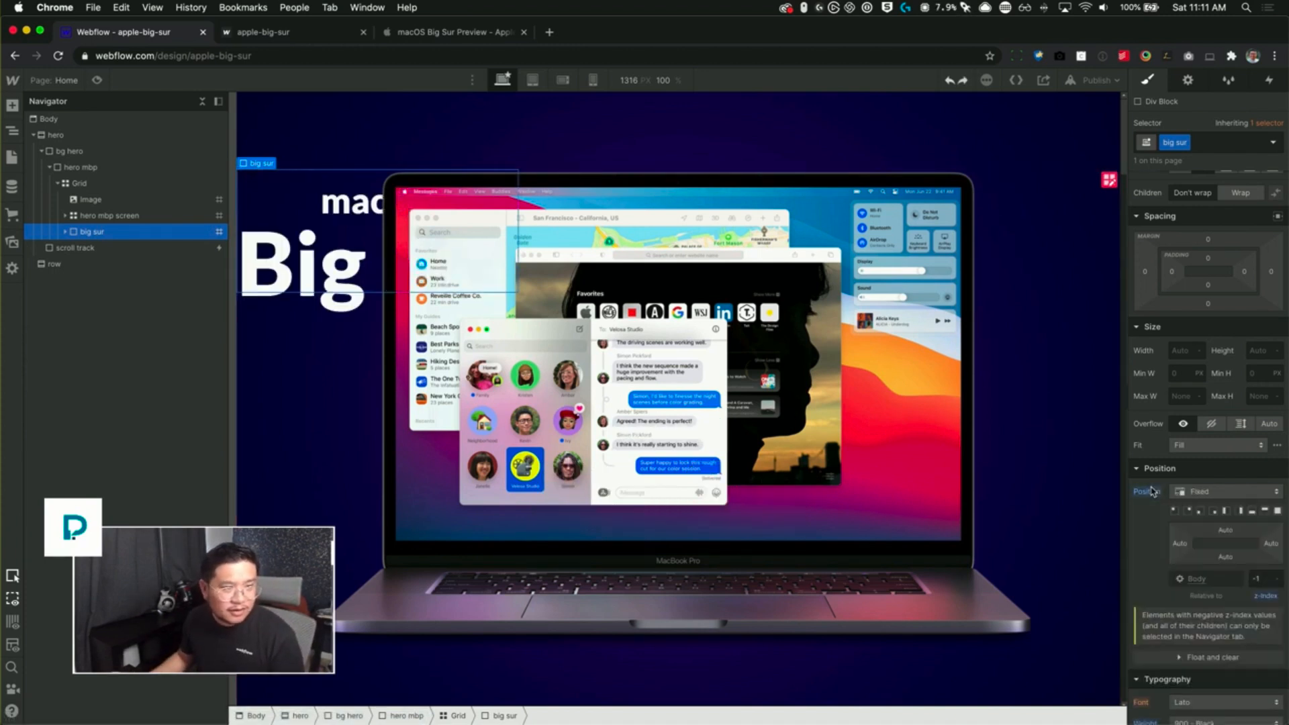
pyautogui.keyDown('alt'); pyautogui.click(1152, 492); pyautogui.keyUp('alt')
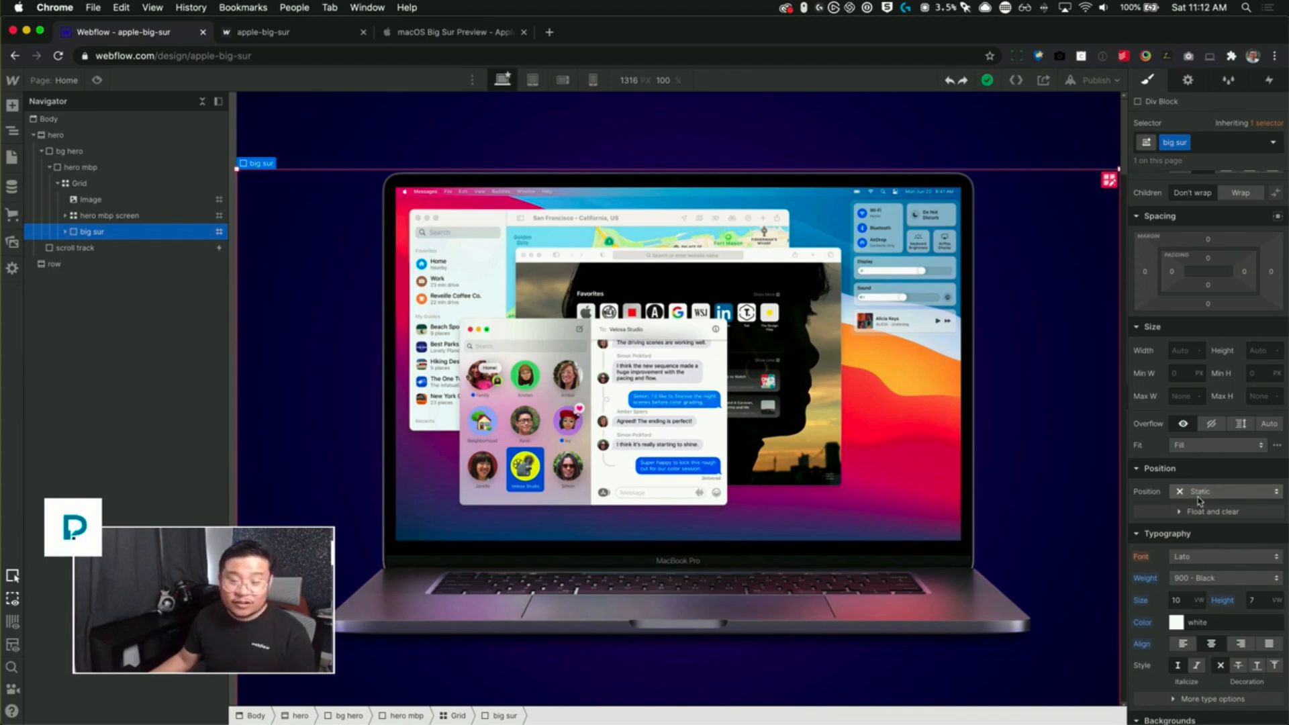
# - Set the big sur div's position to Fixed to expose its z-index, and reset both the z-index and the position to their defaults
pyautogui.click(1195, 496)
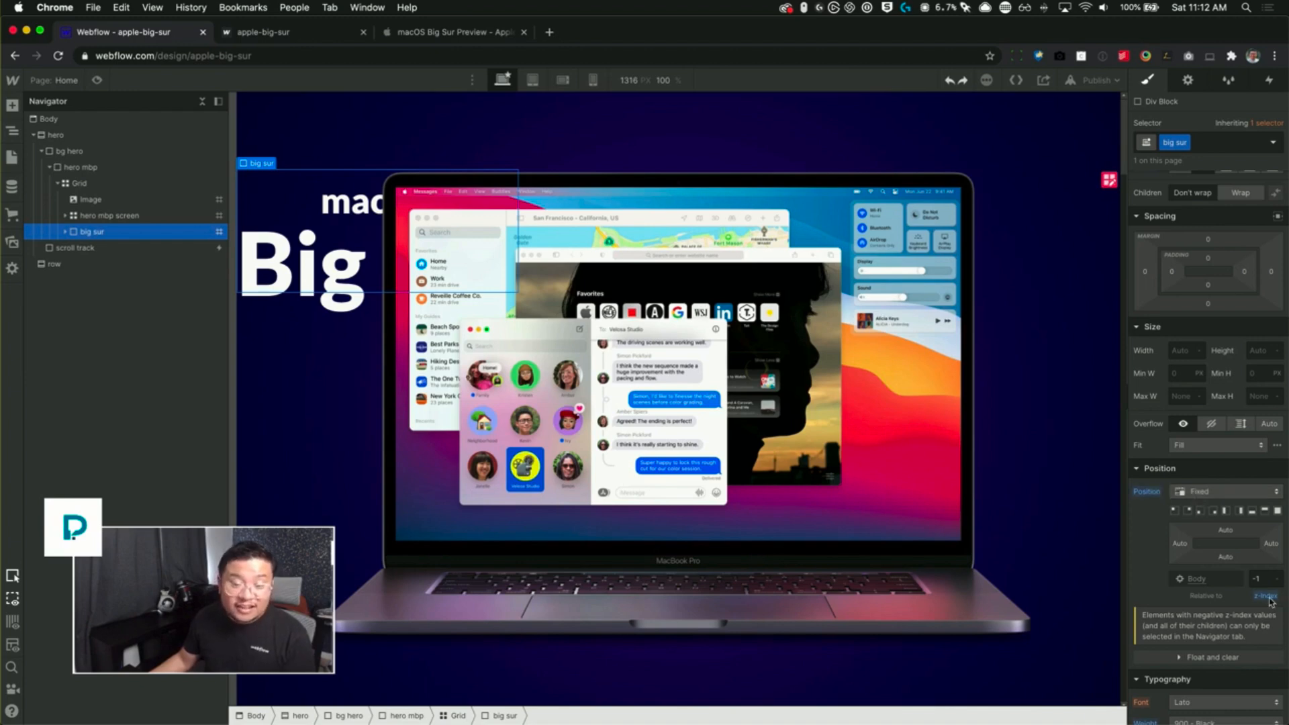
pyautogui.moveTo(1267, 599)
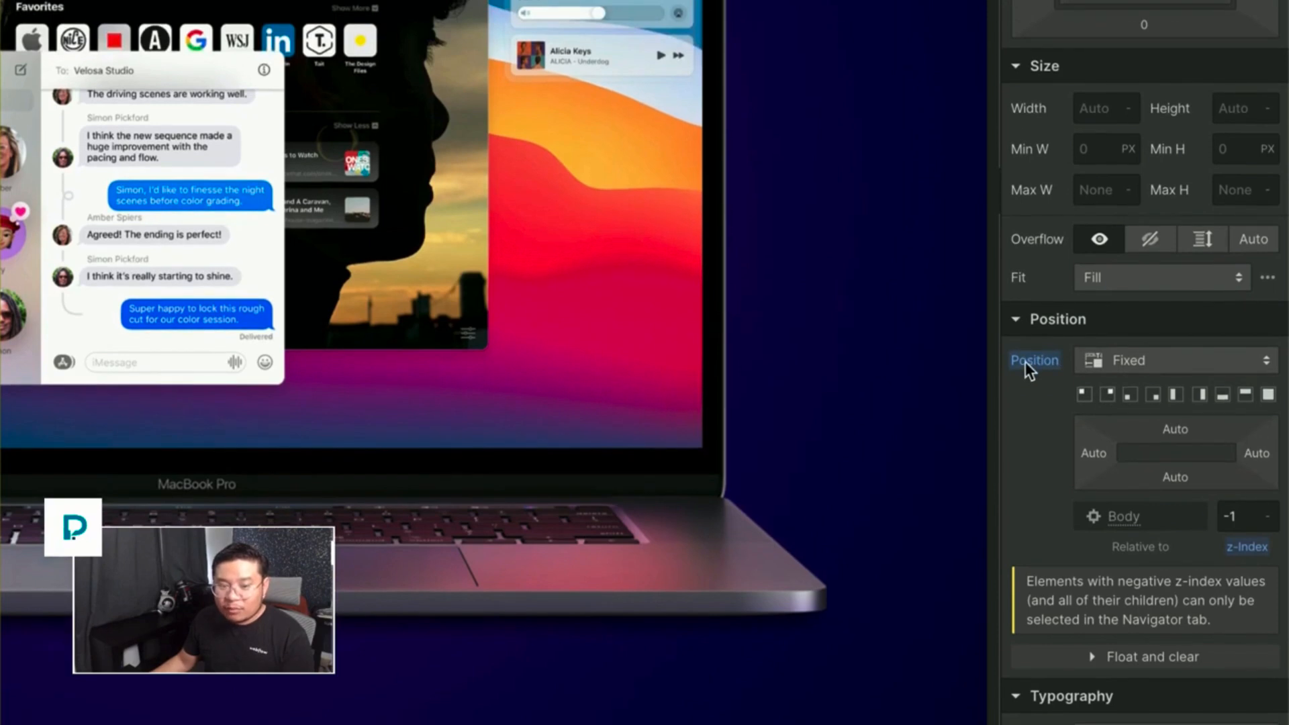
pyautogui.keyDown('alt'); pyautogui.click(1025, 361); pyautogui.keyUp('alt')
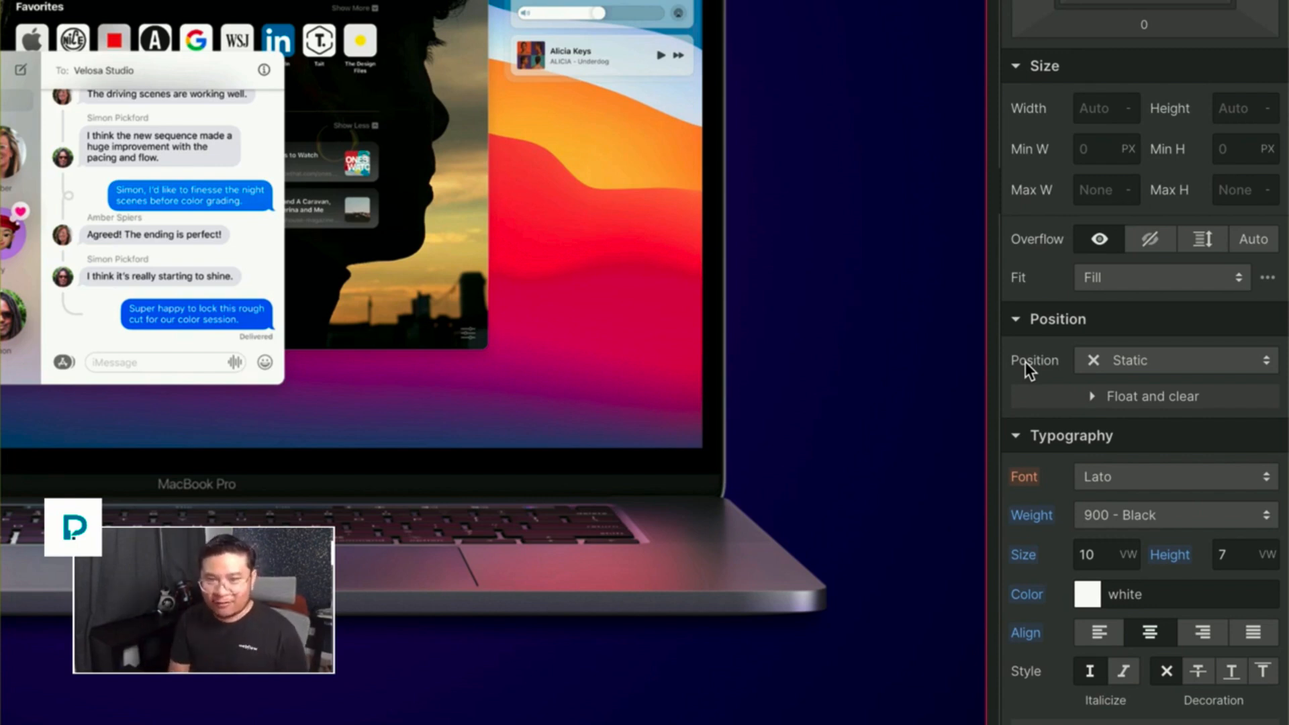
pyautogui.press('super+z')
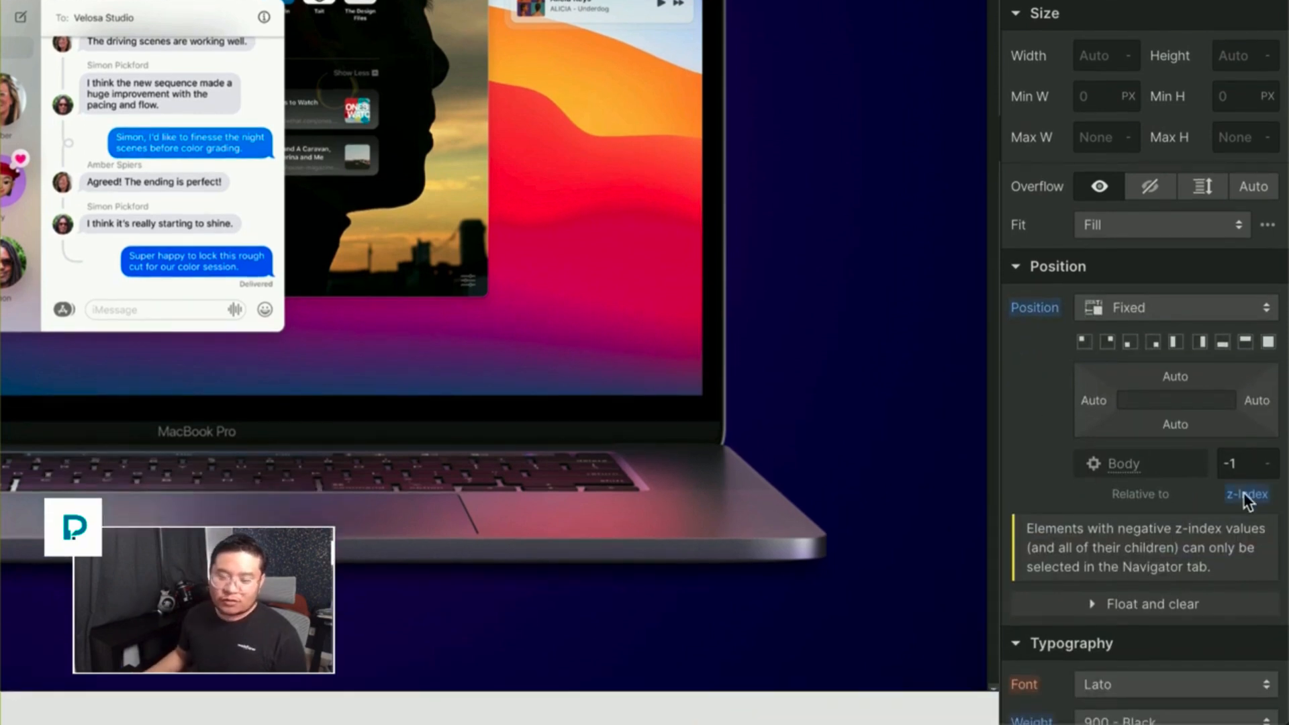
pyautogui.keyDown('alt'); pyautogui.click(1243, 493); pyautogui.keyUp('alt')
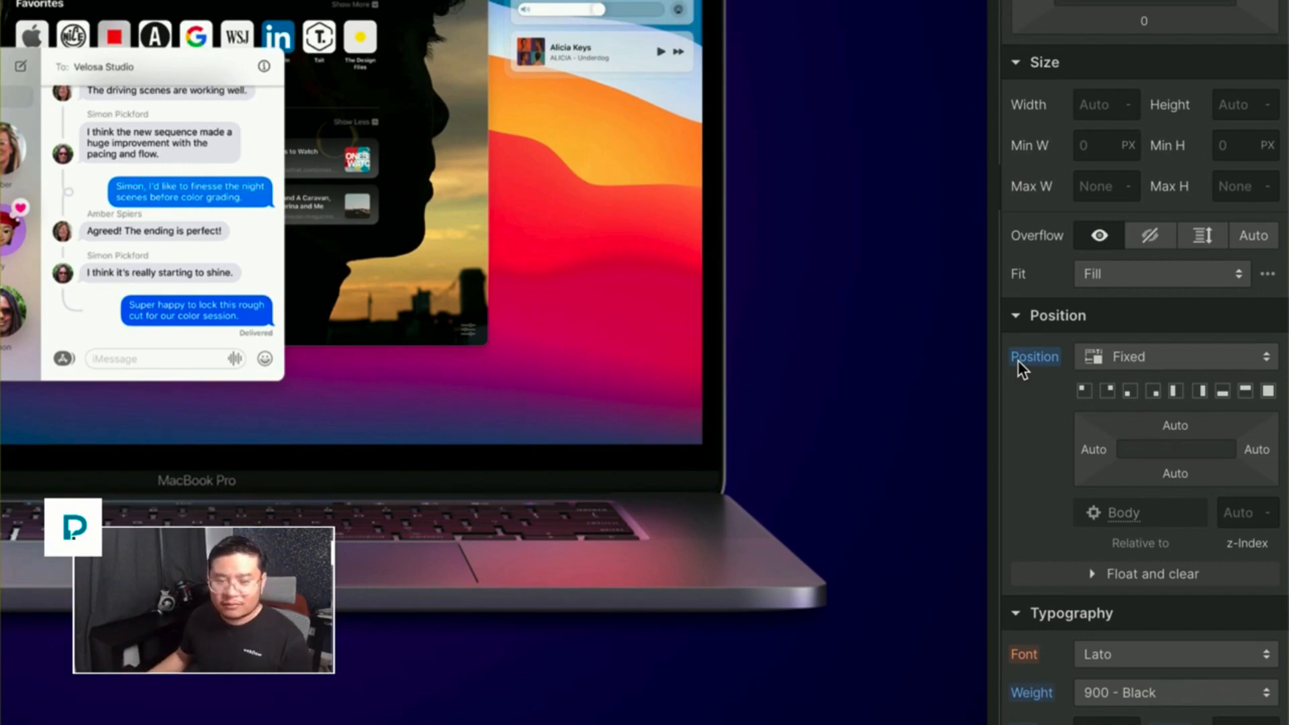
pyautogui.keyDown('alt'); pyautogui.click(1018, 360); pyautogui.keyUp('alt')
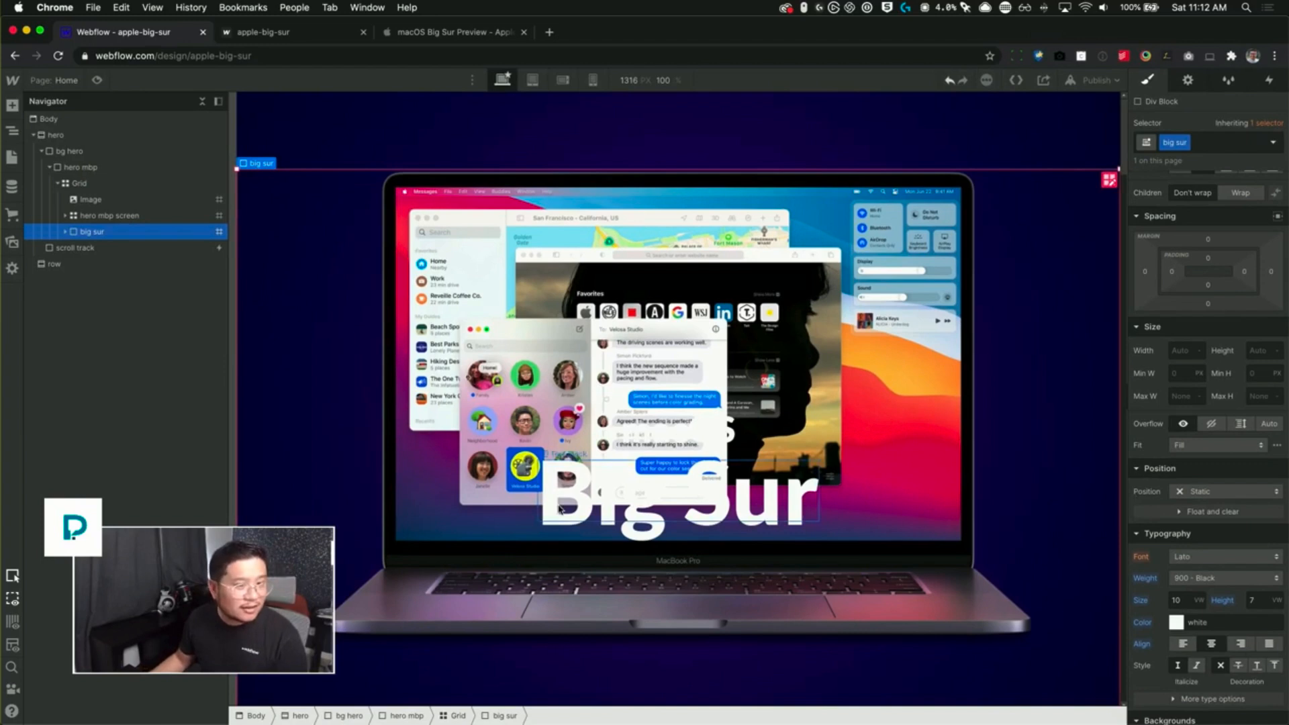
# - Reset the big sur div's flex display setting to the default block
pyautogui.scroll(5, 1186, 379)
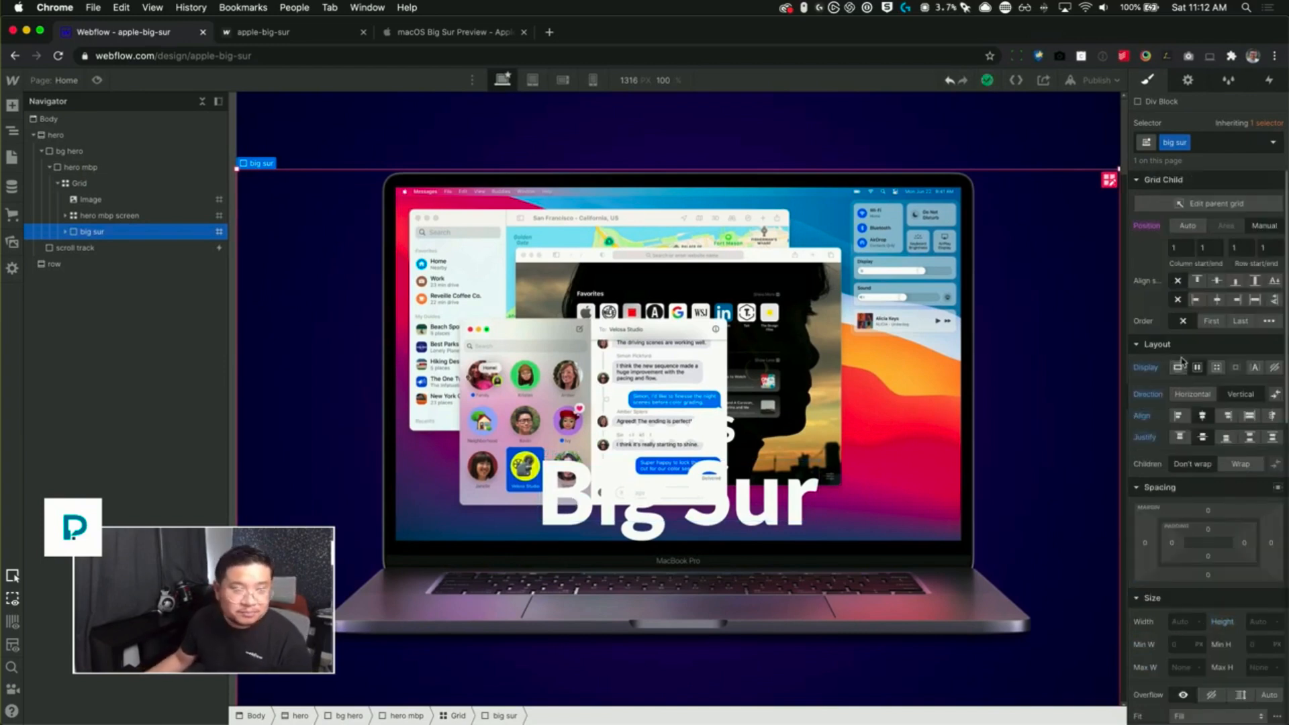
pyautogui.keyDown('alt'); pyautogui.click(1146, 368); pyautogui.keyUp('alt')
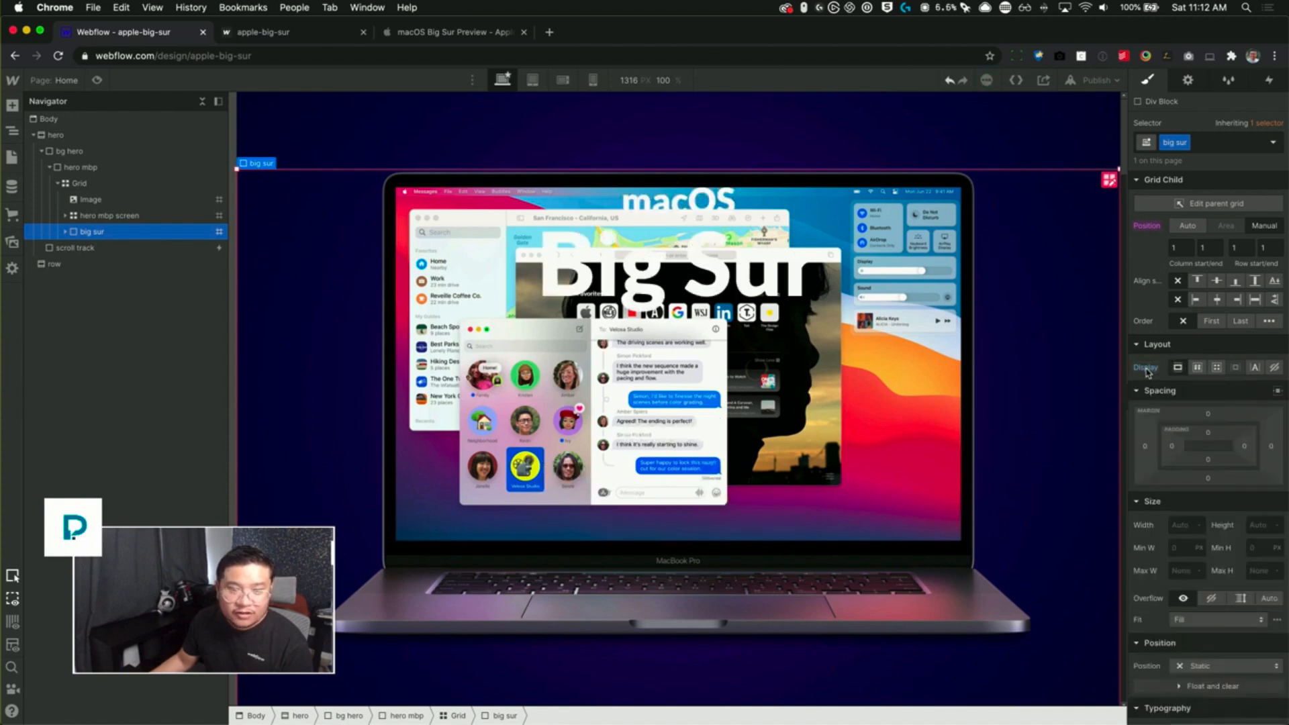
# - Undo the last display change on the big sur div and reset its display to the default
pyautogui.press('super+z')
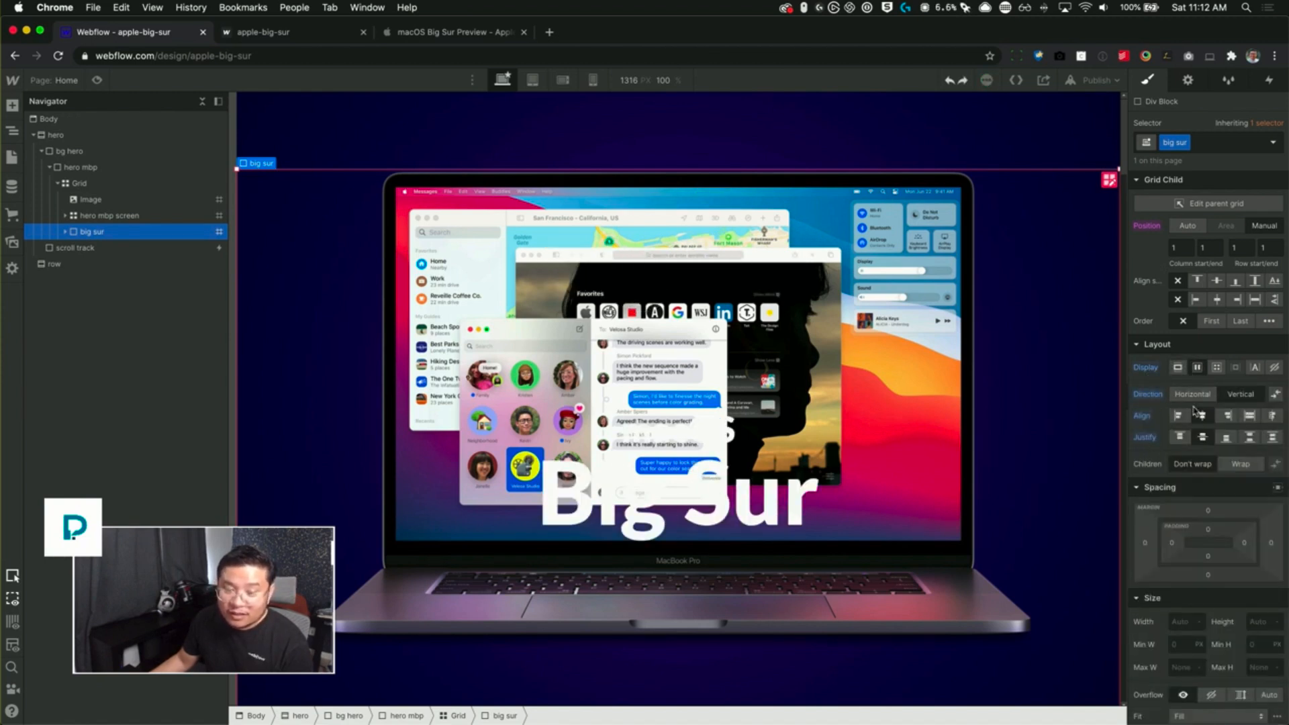
pyautogui.click(1148, 370)
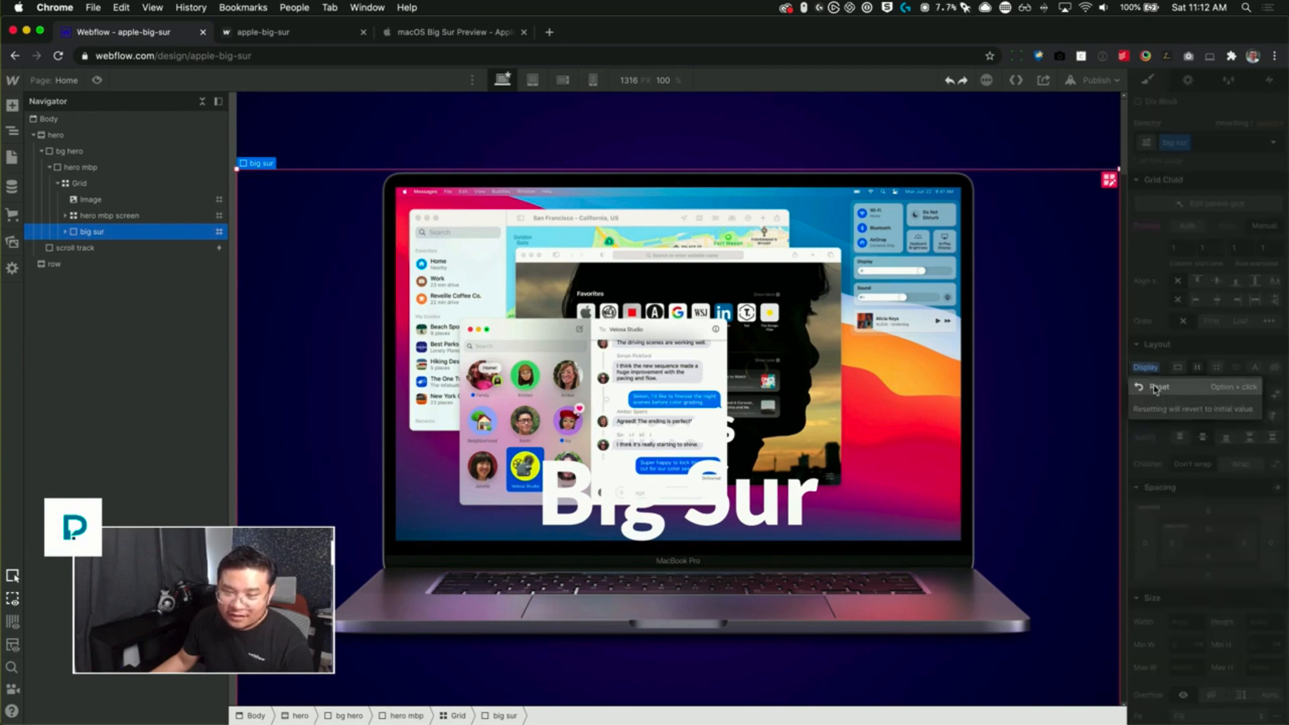
pyautogui.click(1155, 389)
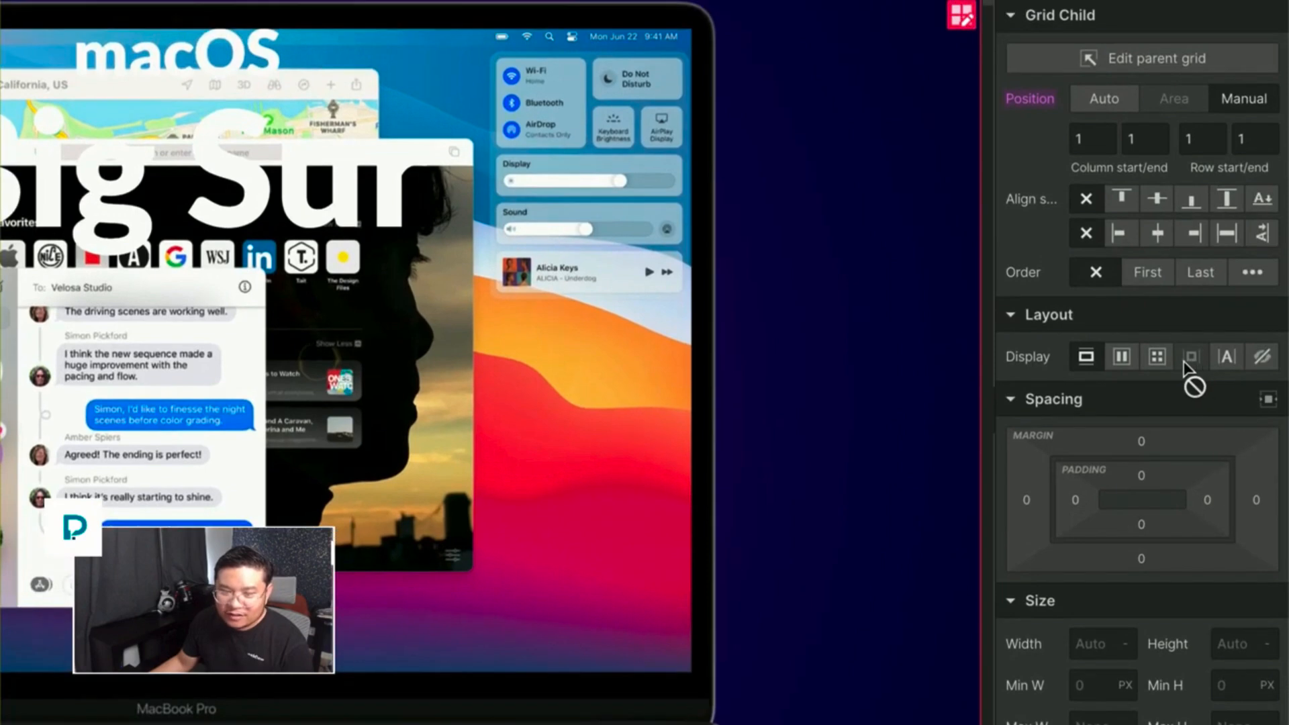
# - Turn flex back on for the big sur div to clear its align and direction settings, and reset the display
pyautogui.click(1198, 361)
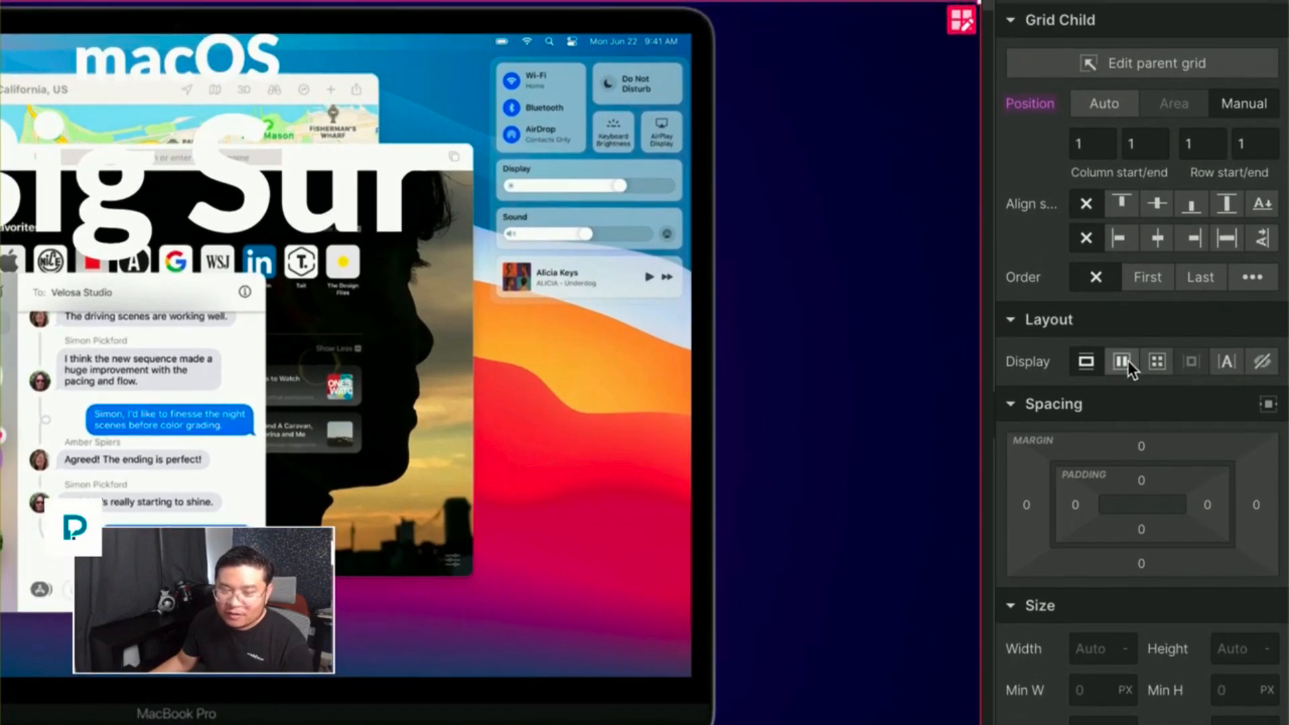
pyautogui.click(1124, 363)
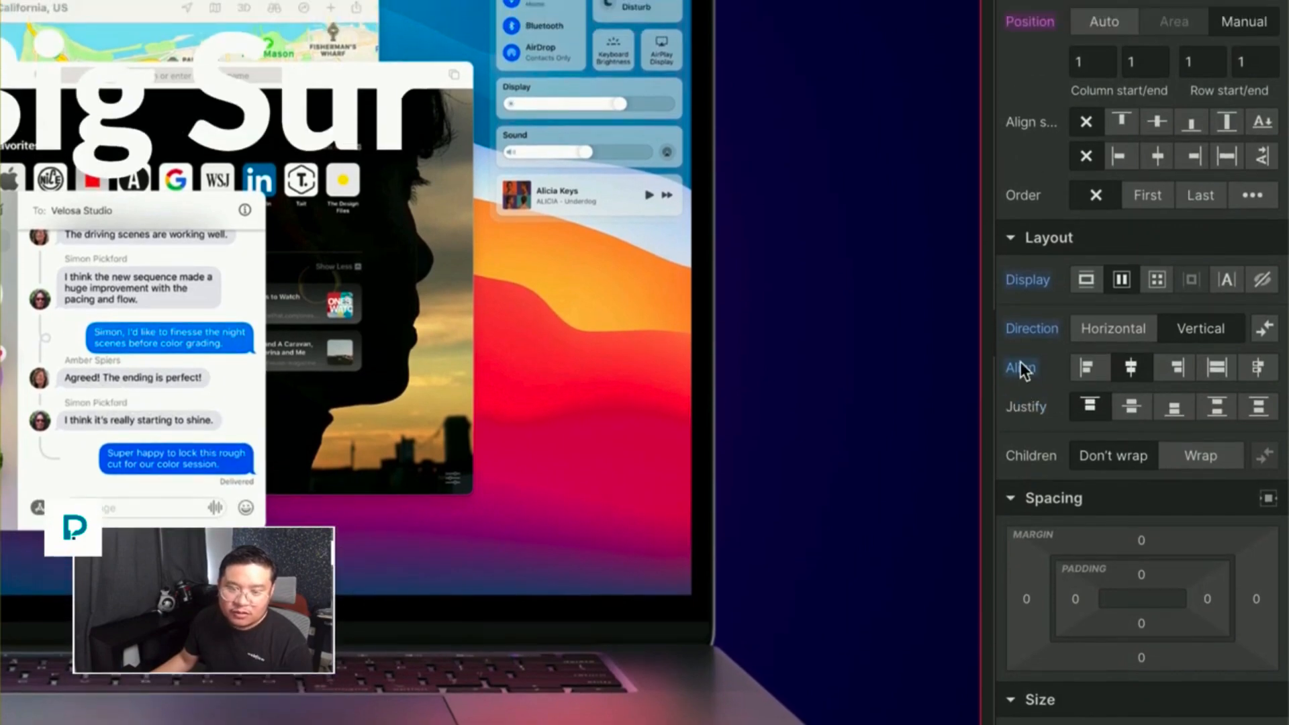
pyautogui.keyDown('alt'); pyautogui.click(1021, 364); pyautogui.keyUp('alt')
pyautogui.keyDown('alt'); pyautogui.click(1020, 329); pyautogui.keyUp('alt')
pyautogui.keyDown('alt'); pyautogui.click(1021, 276); pyautogui.keyUp('alt')
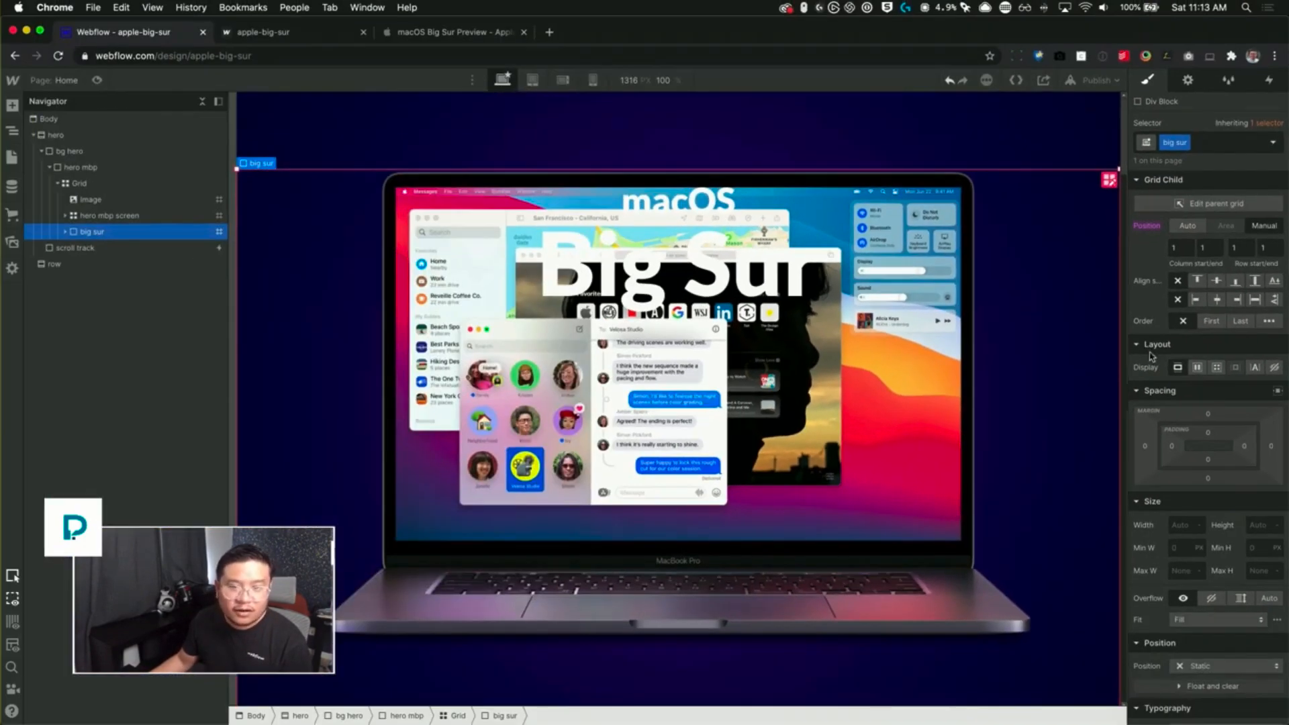
# - Center the big sur div vertically and horizontally in its grid cell, and nest it inside hero mbp screen below quick settings
pyautogui.click(1216, 300)
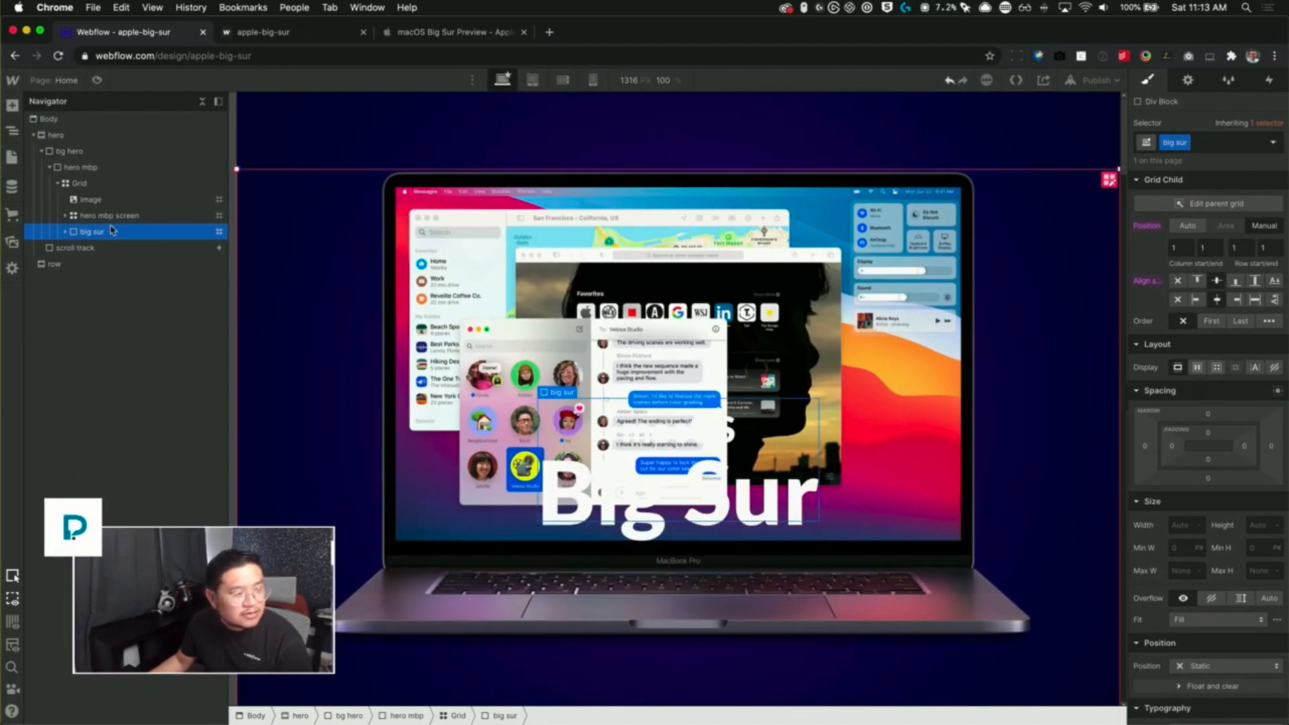
pyautogui.moveTo(89, 233); pyautogui.dragTo(185, 317)
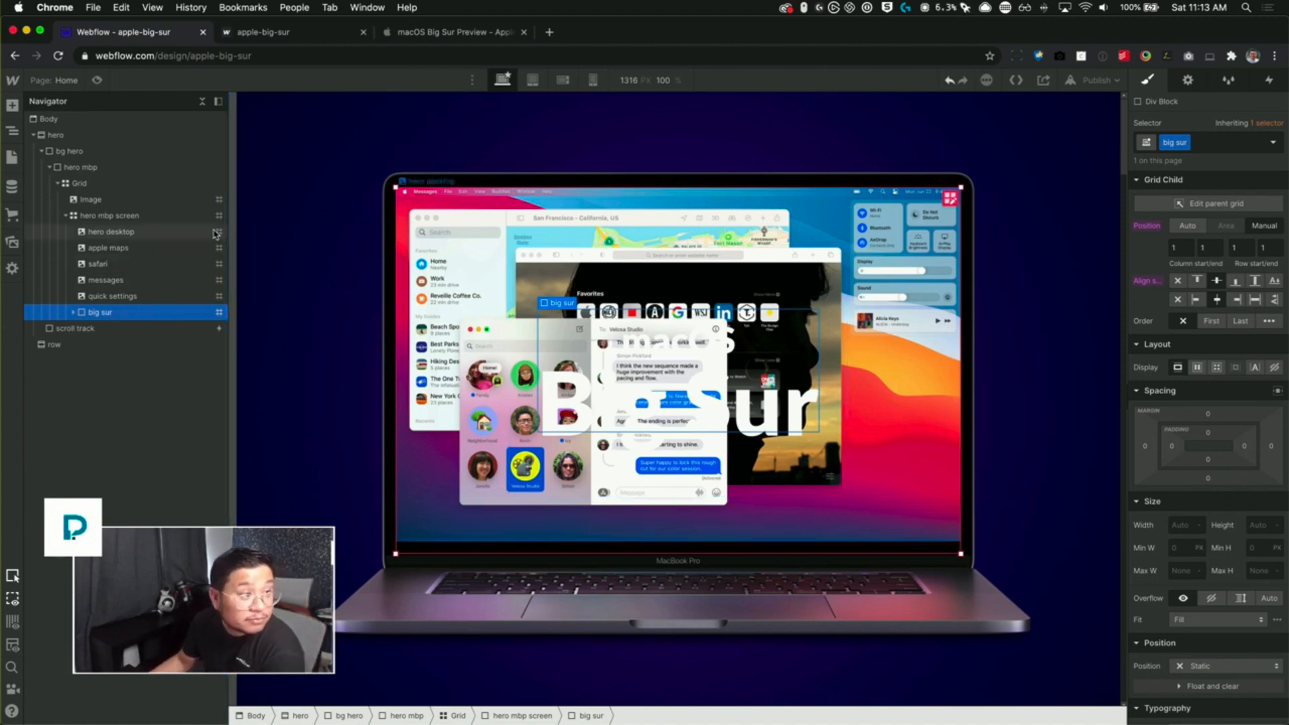
# - Open the hero mbp scroll animation from the scroll track's While scrolling in view trigger
pyautogui.click(152, 328)
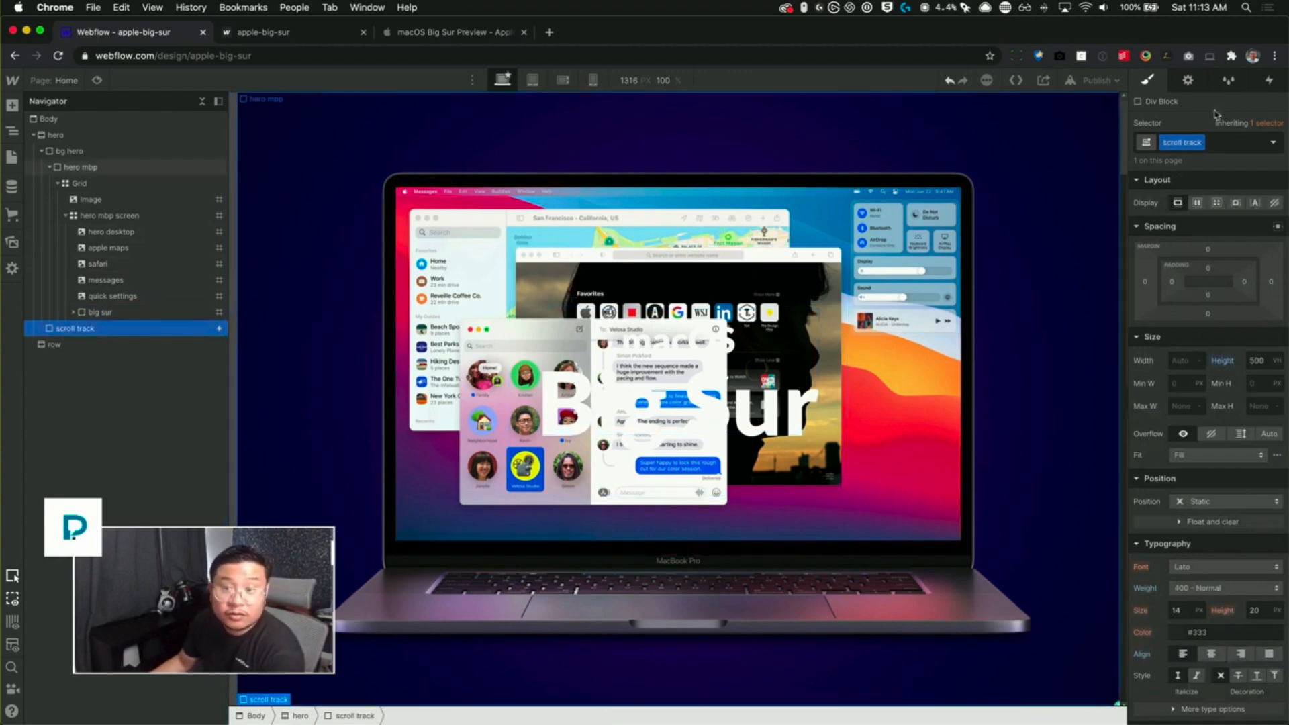
pyautogui.click(1269, 80)
pyautogui.click(1166, 161)
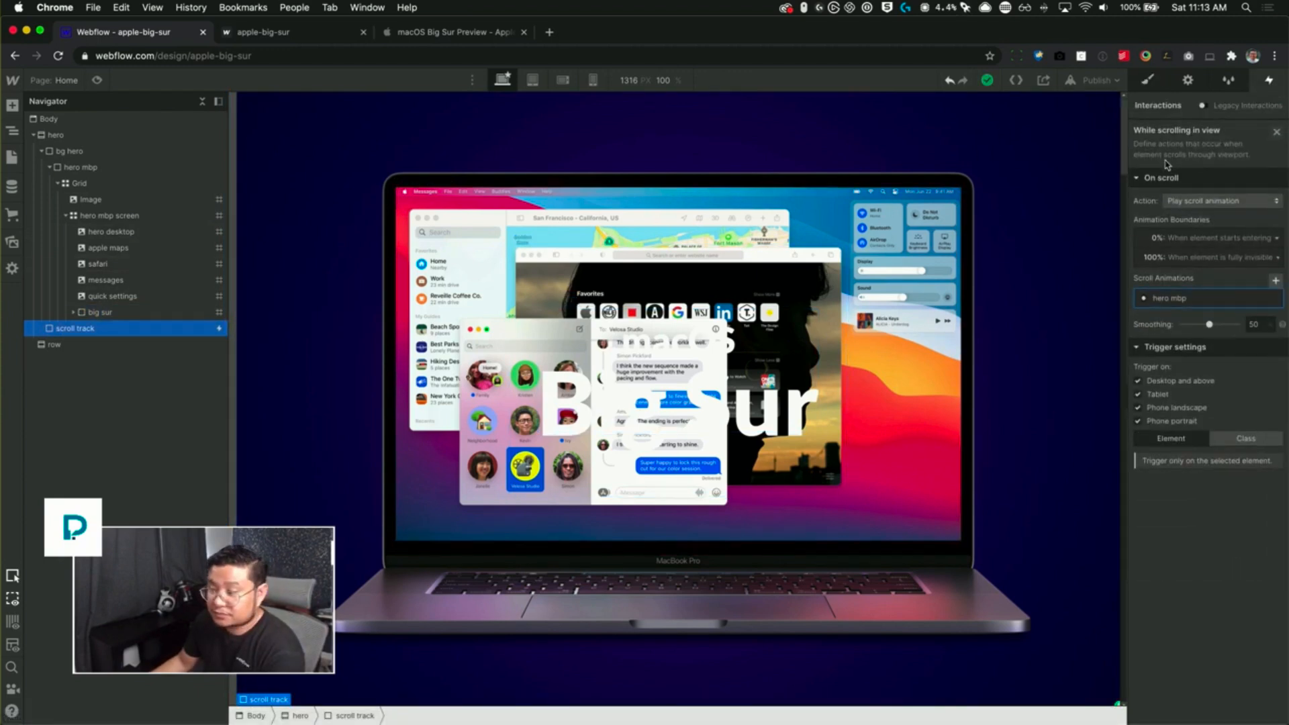
pyautogui.click(1169, 301)
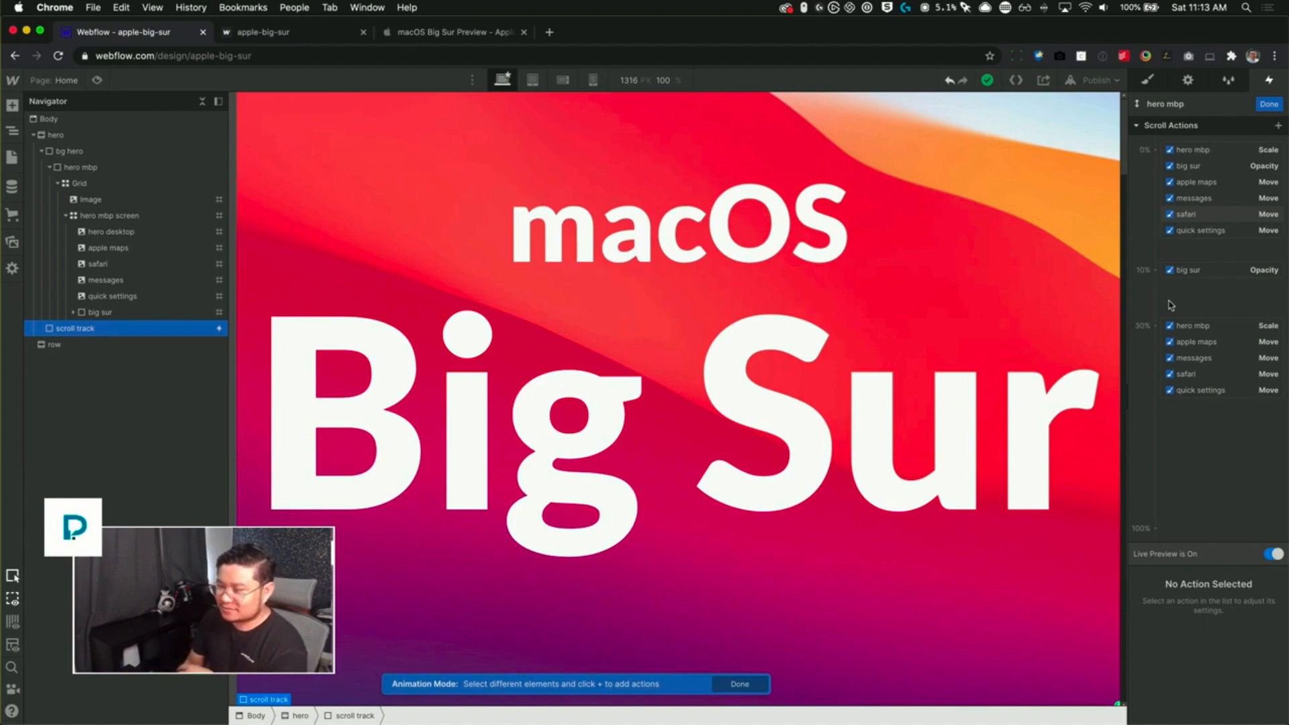
pyautogui.rightClick(1169, 301)
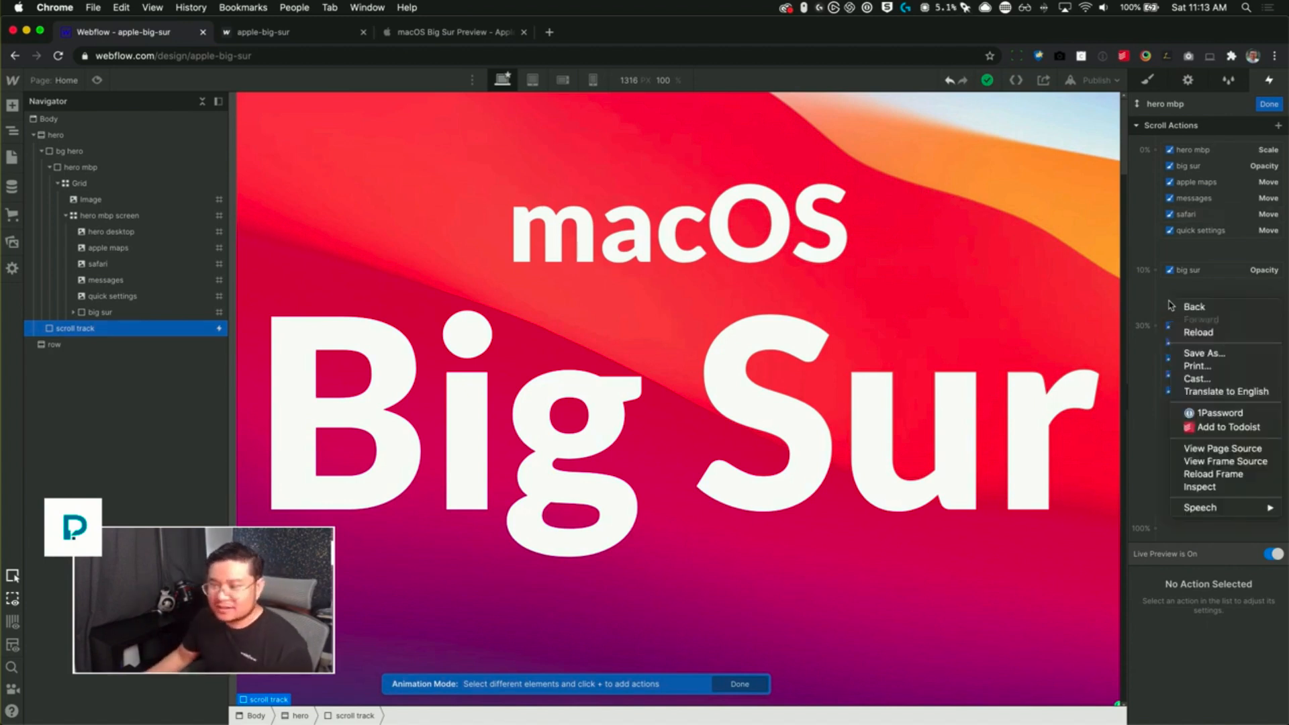
pyautogui.click(1217, 284)
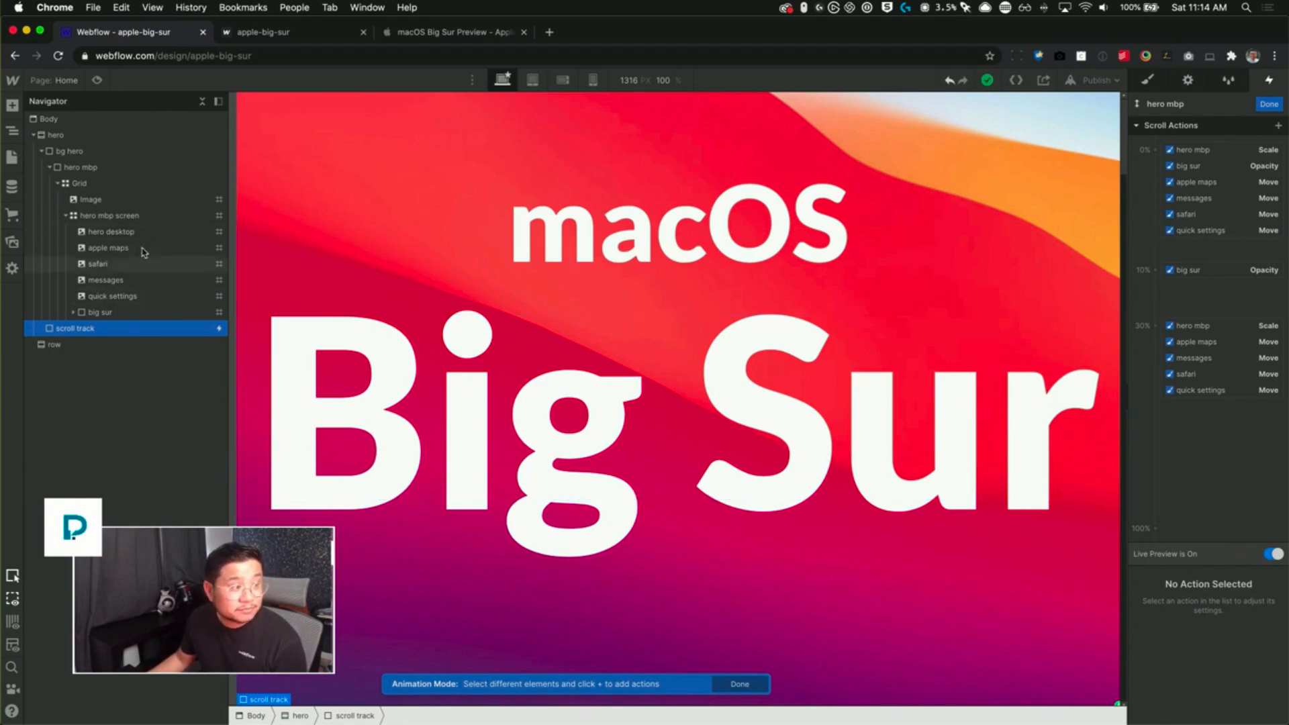
# - Preview the big sur title's fade by scrolling the canvas, and inspect its opacity actions at 0% and 10%
pyautogui.click(100, 312)
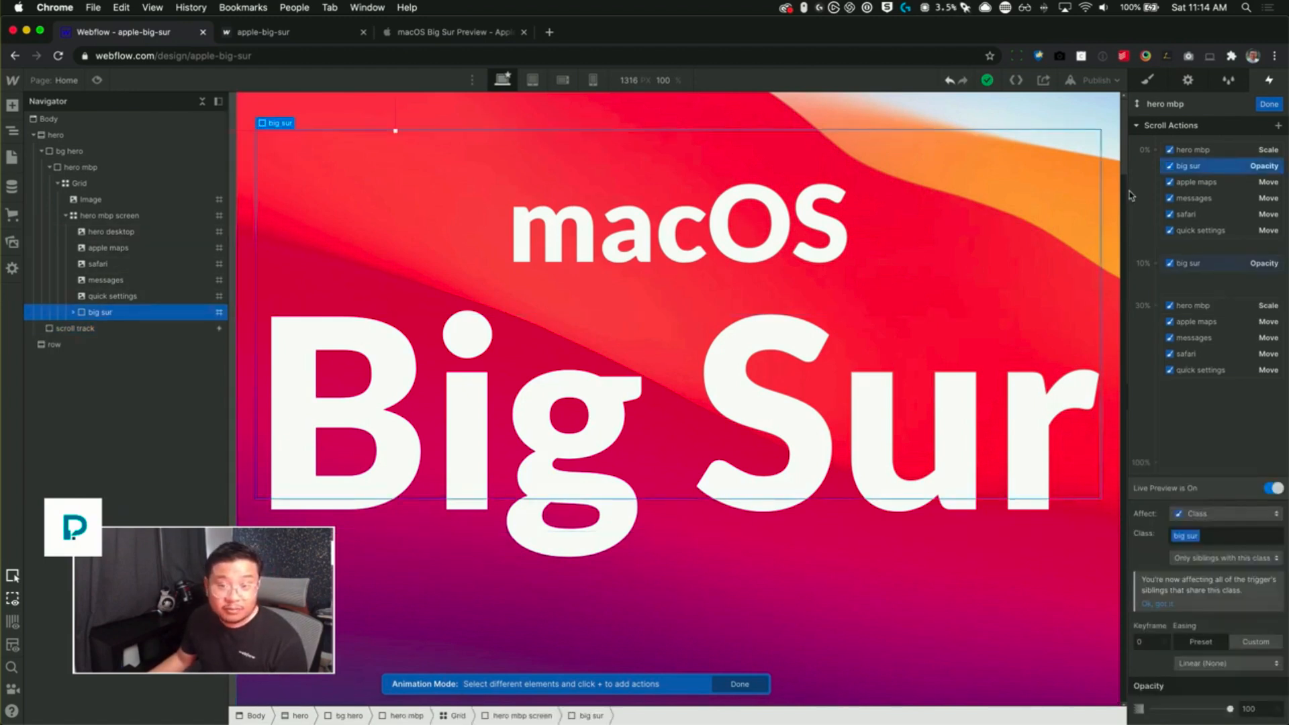
pyautogui.scroll(-5, 1029, 368)
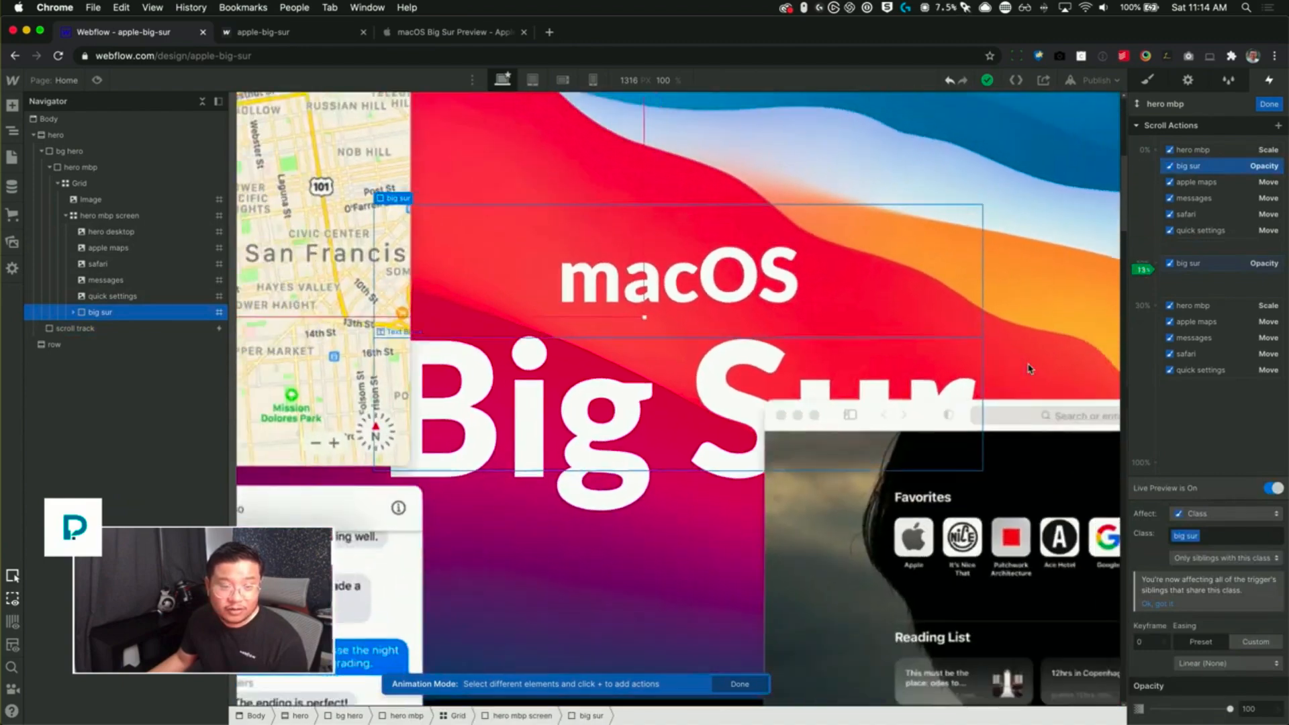
pyautogui.scroll(5, 1029, 368)
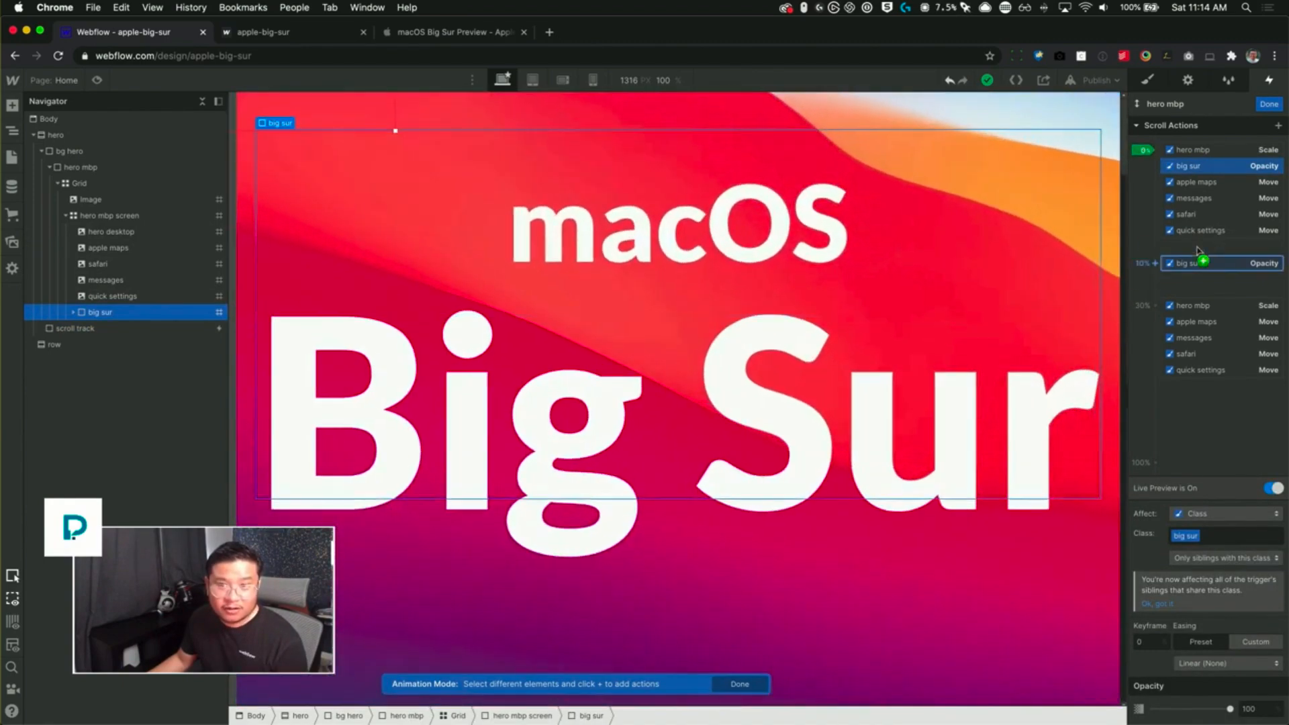
pyautogui.click(1217, 170)
pyautogui.click(1204, 264)
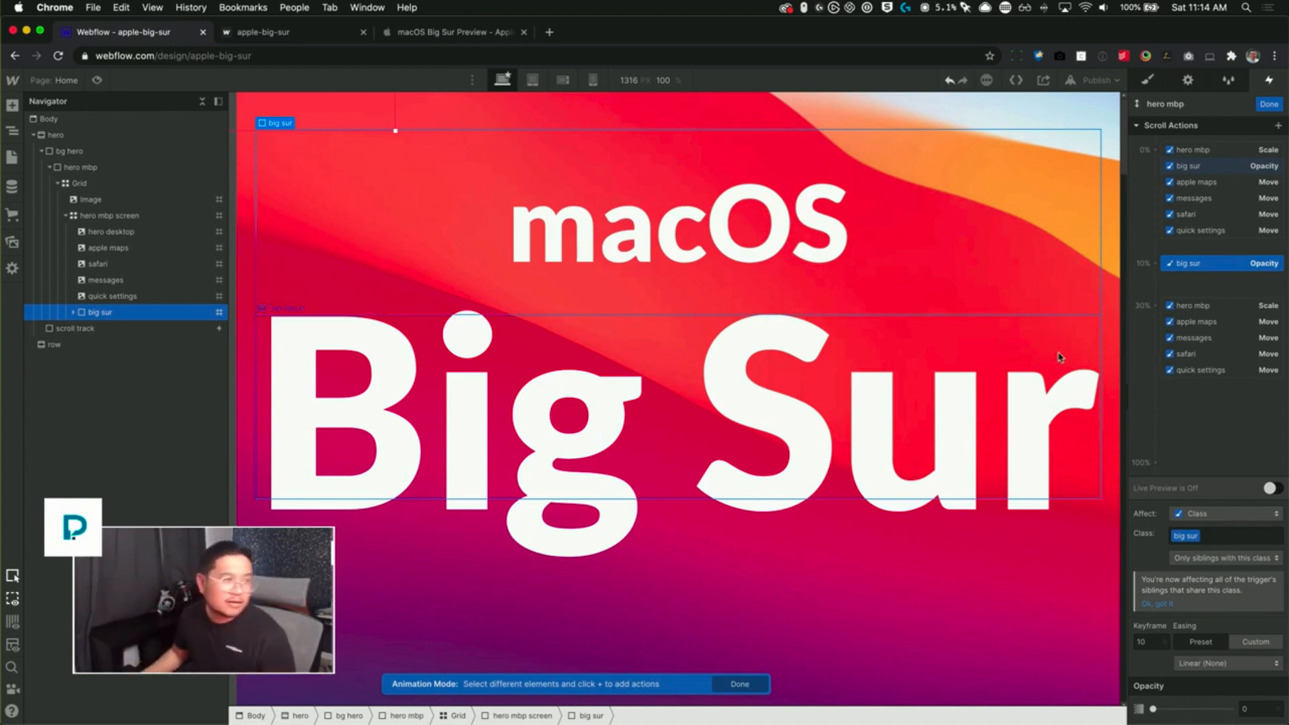
# - Check the browser's JavaScript console for errors on the page, and close the developer tools
pyautogui.click(153, 9)
pyautogui.moveTo(171, 167)
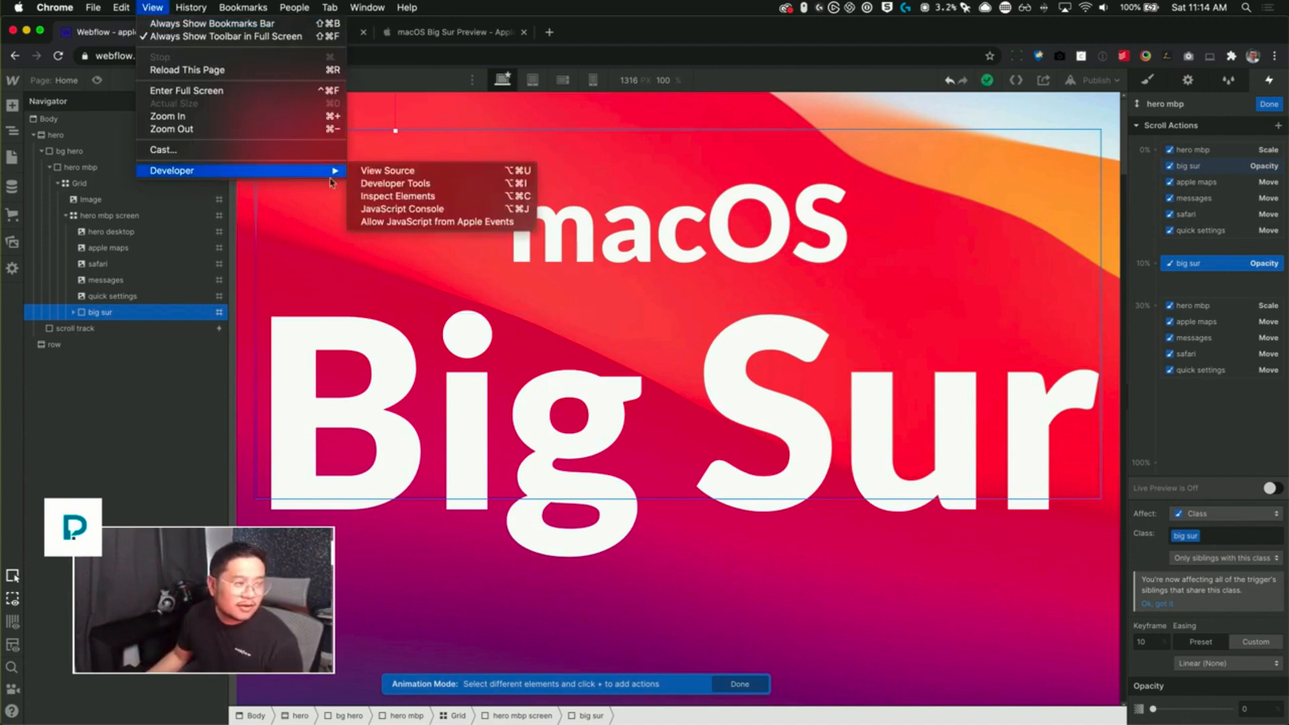
pyautogui.click(423, 206)
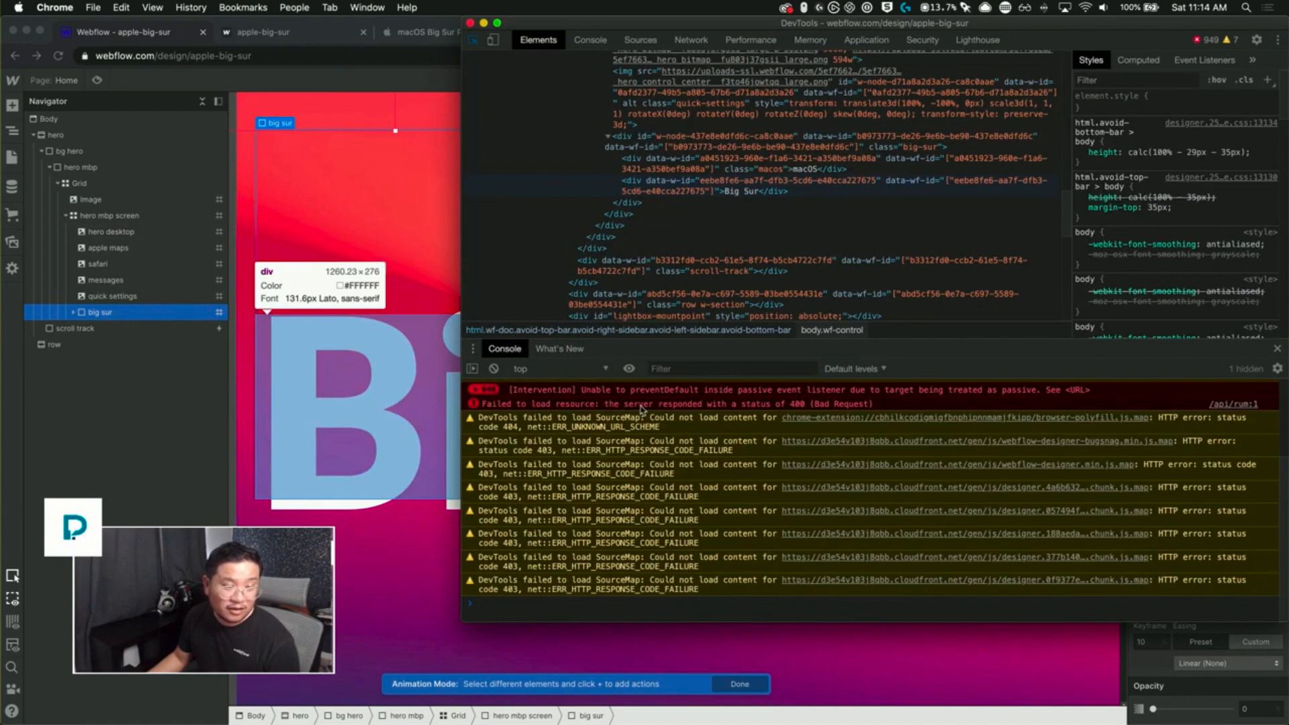
pyautogui.click(470, 23)
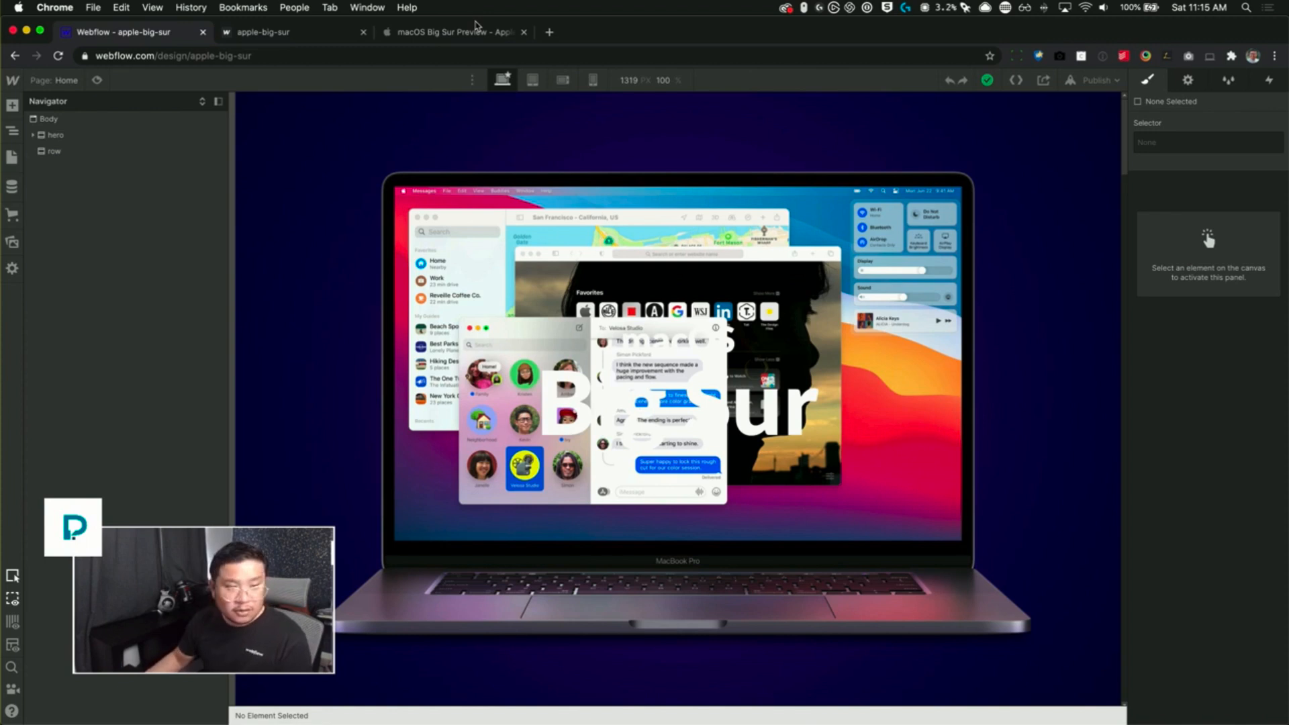
# - Select the big sur div inside hero mbp screen and set its opacity style to 100%
pyautogui.click(750, 140)
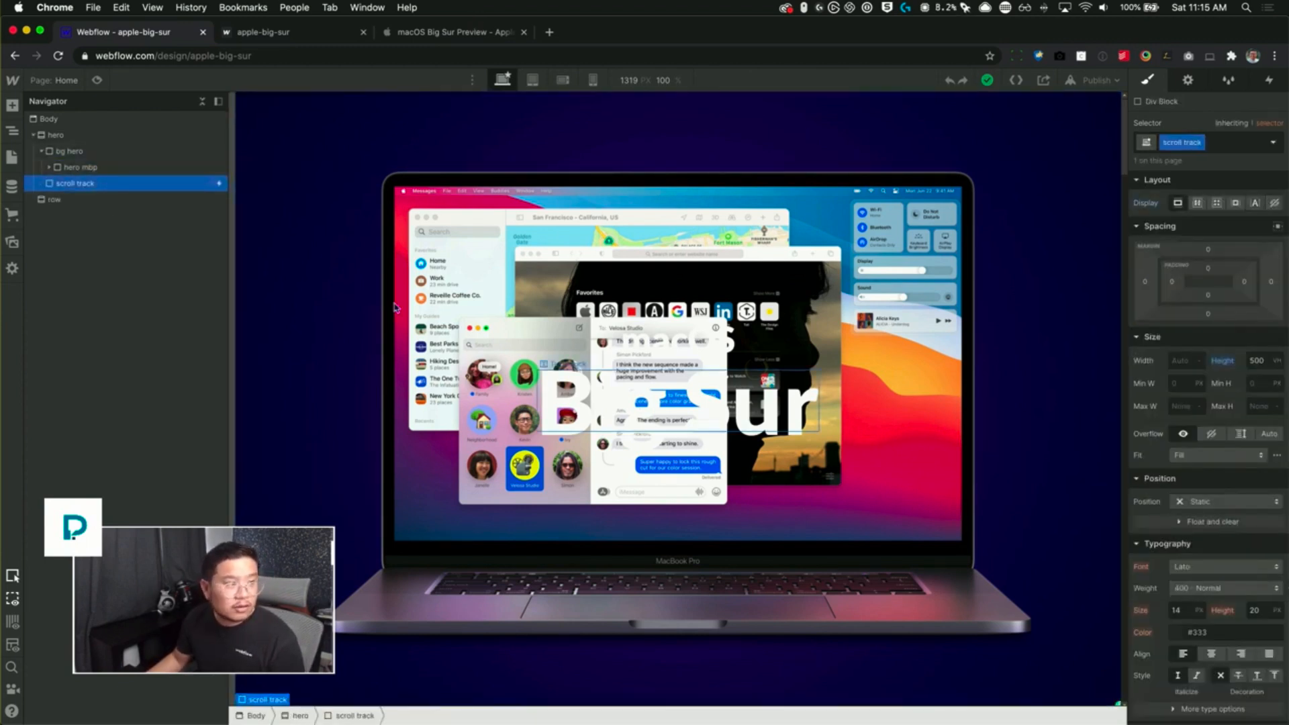
pyautogui.click(52, 169)
pyautogui.click(50, 168)
pyautogui.click(57, 183)
pyautogui.click(70, 216)
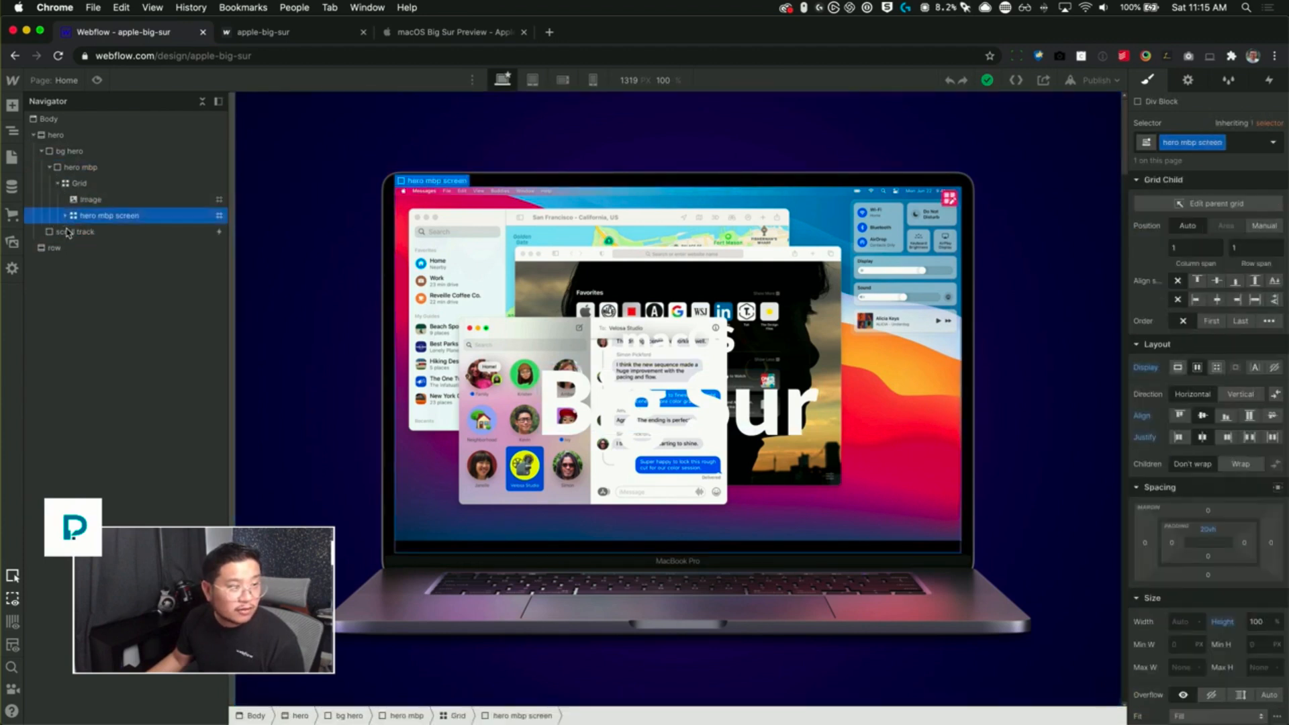
pyautogui.click(65, 215)
pyautogui.click(101, 312)
pyautogui.scroll(-1, 1201, 589)
pyautogui.scroll(-8, 1201, 588)
pyautogui.moveTo(1237, 559)
pyautogui.mouseDown()
pyautogui.moveTo(1170, 560)
pyautogui.moveTo(1278, 560)
pyautogui.moveTo(1153, 560)
pyautogui.moveTo(1262, 560)
pyautogui.mouseUp()
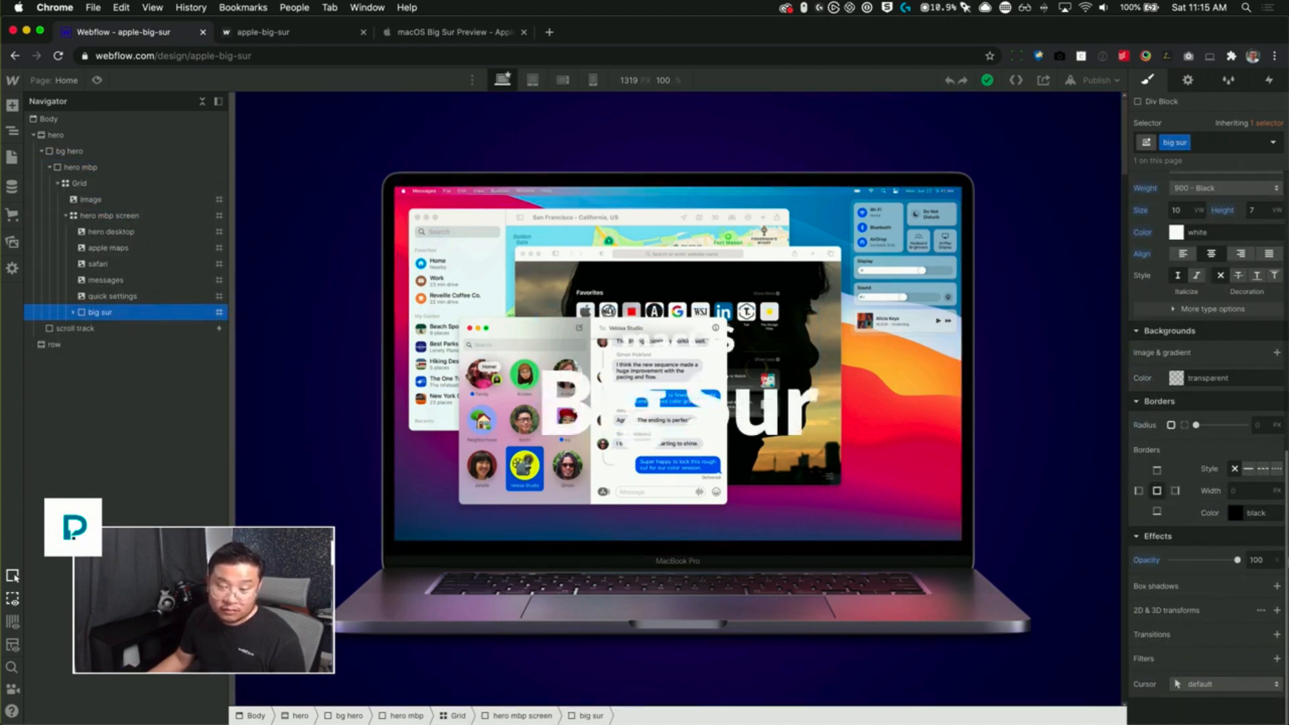
# - In the scroll track's hero mbp animation, make the 10% big sur opacity action affect all elements with this class
pyautogui.click(100, 328)
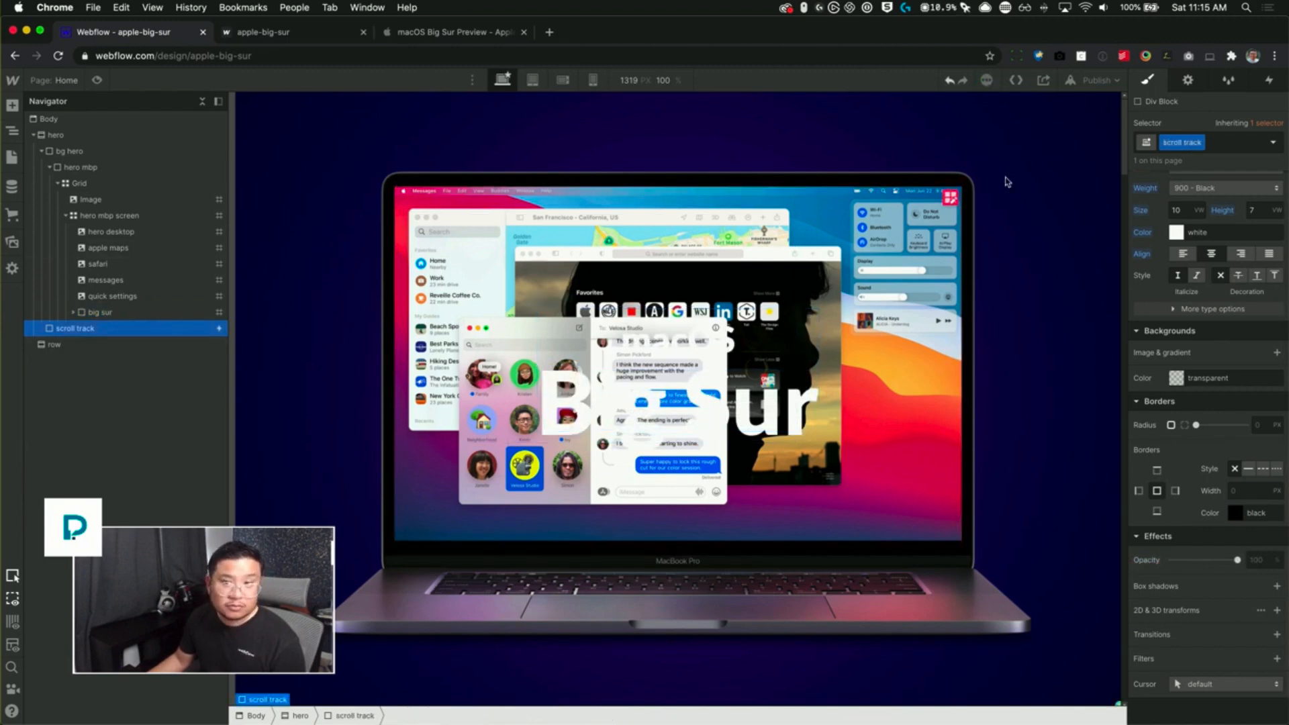
pyautogui.click(1268, 80)
pyautogui.click(1191, 159)
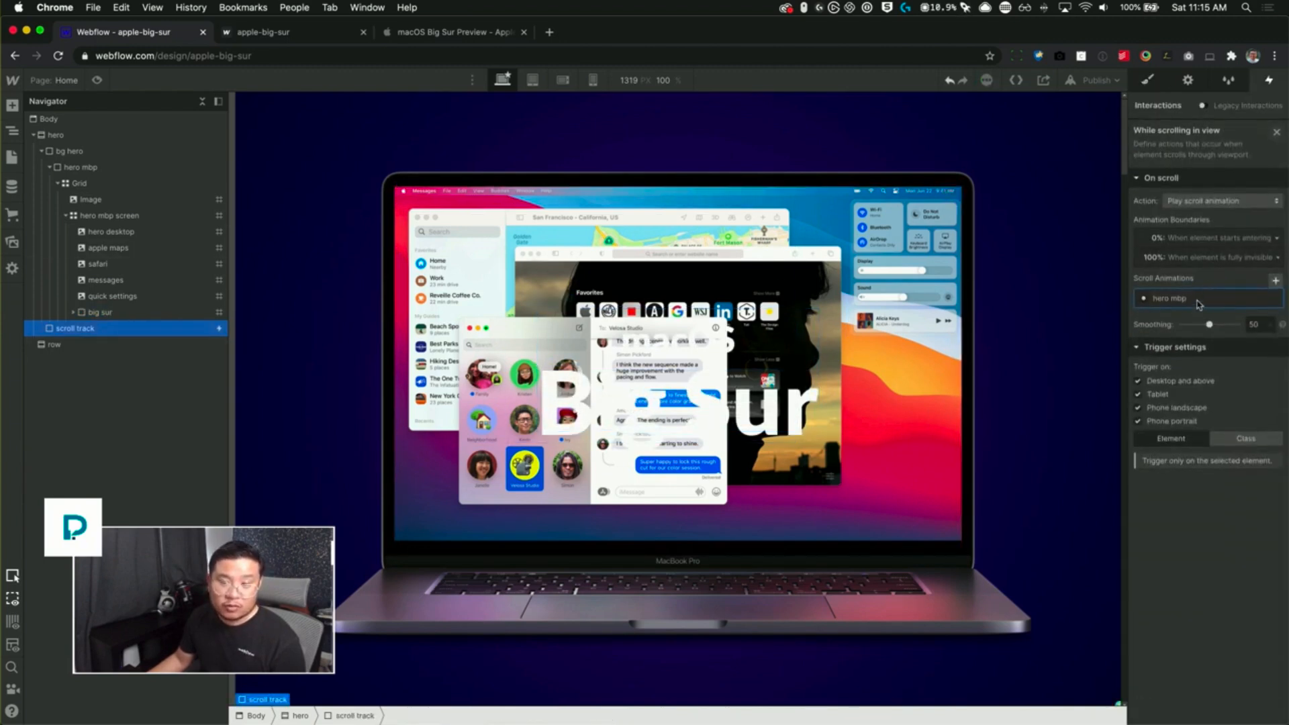
pyautogui.click(1190, 305)
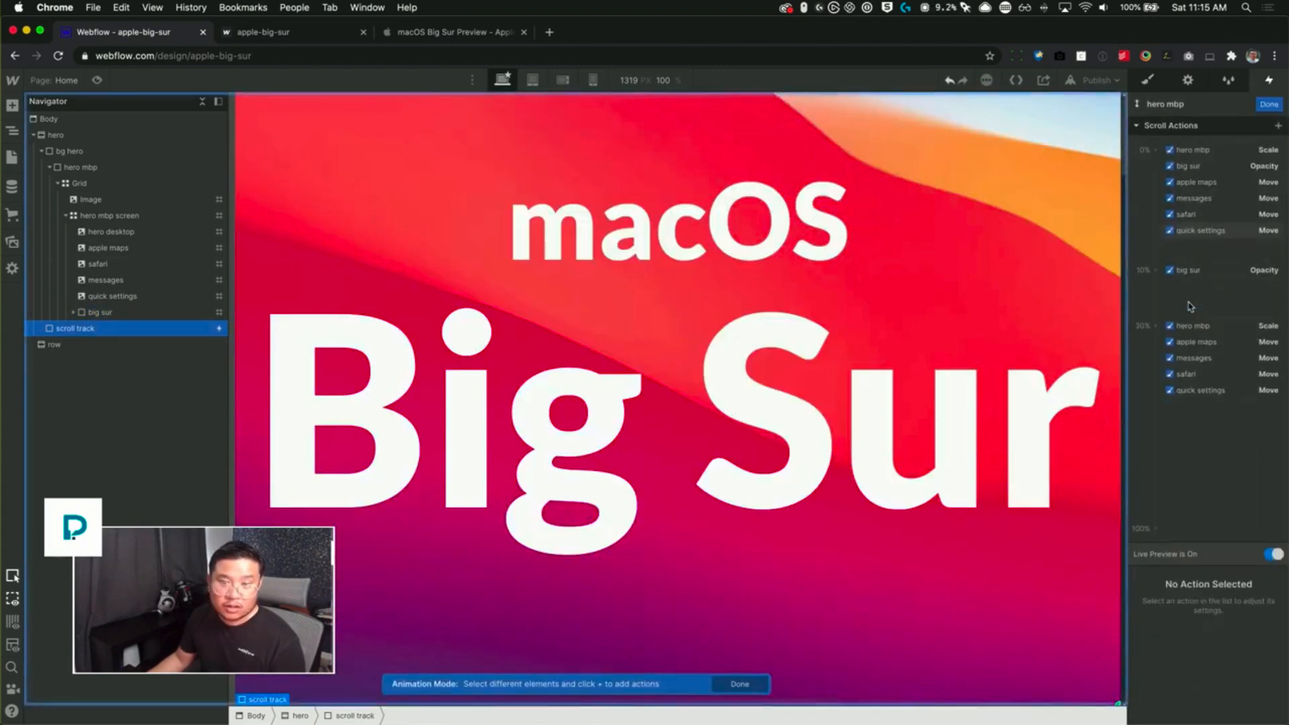
pyautogui.click(1220, 270)
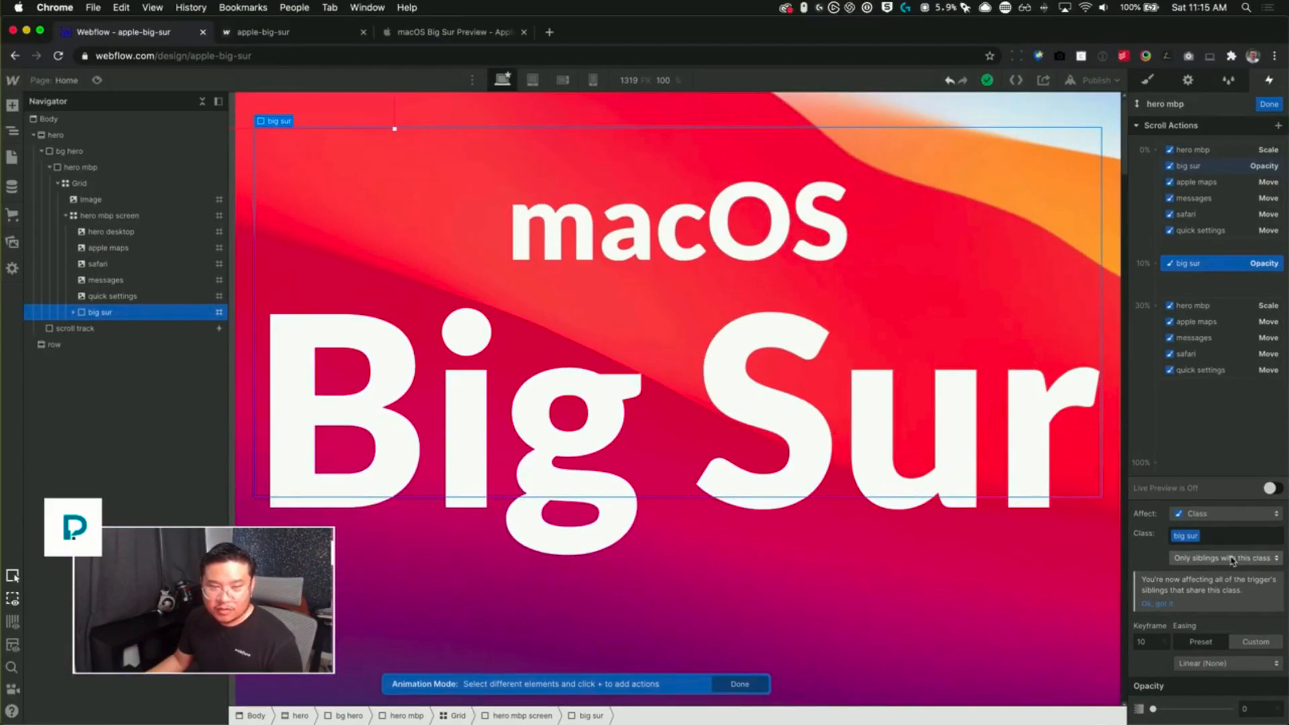
pyautogui.click(1199, 564)
pyautogui.click(1212, 512)
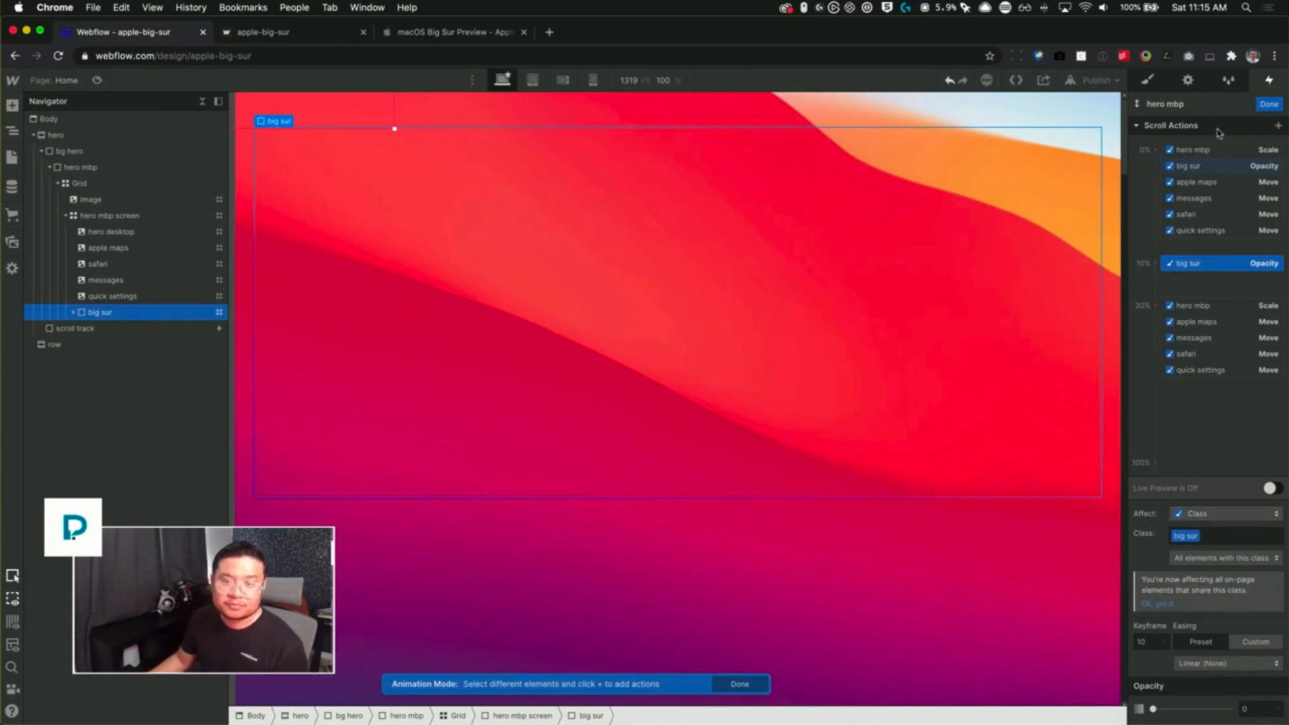
# - Check the big sur opacity action at 0% with the live preview turned on
pyautogui.click(1207, 172)
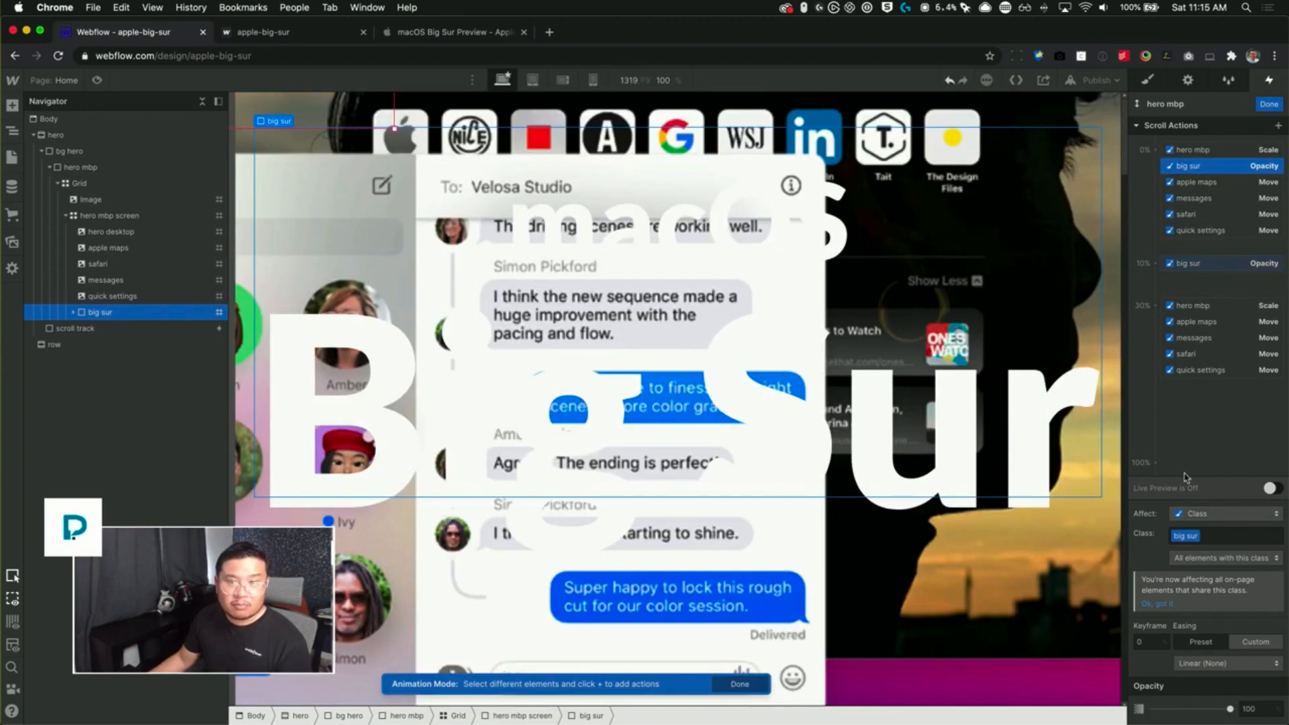
pyautogui.click(1270, 488)
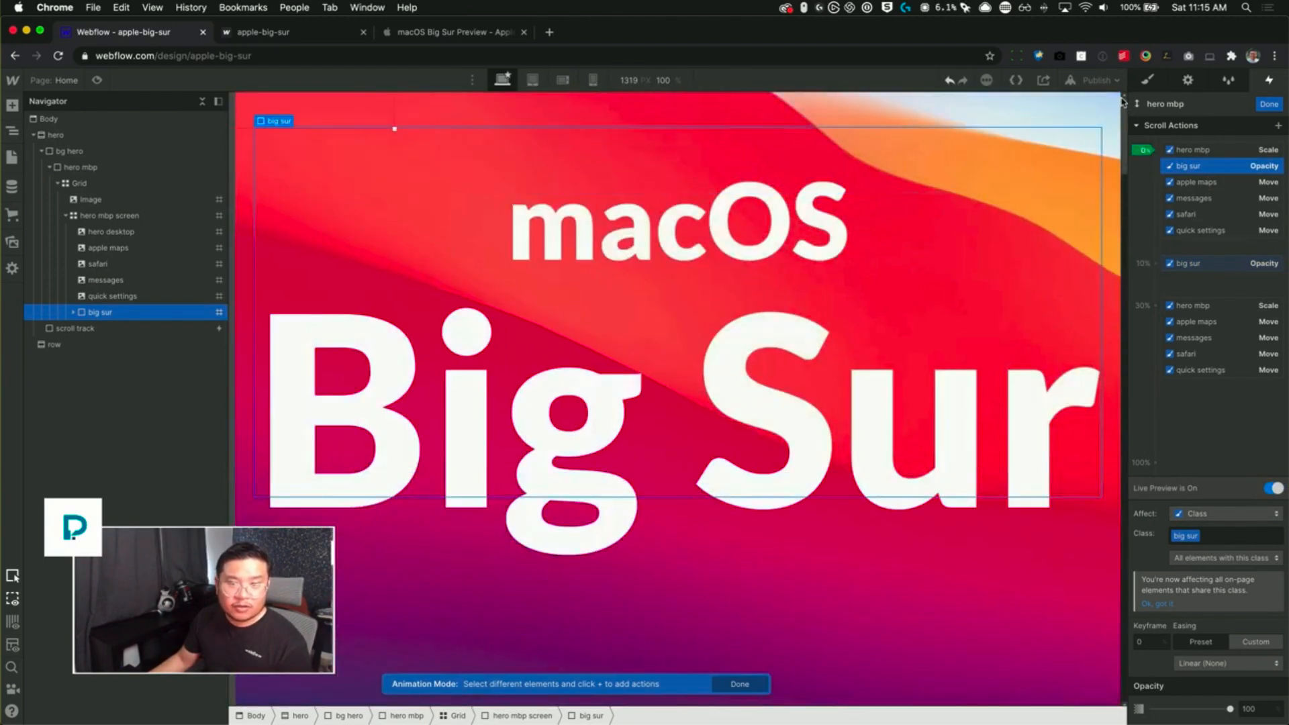
pyautogui.click(1191, 167)
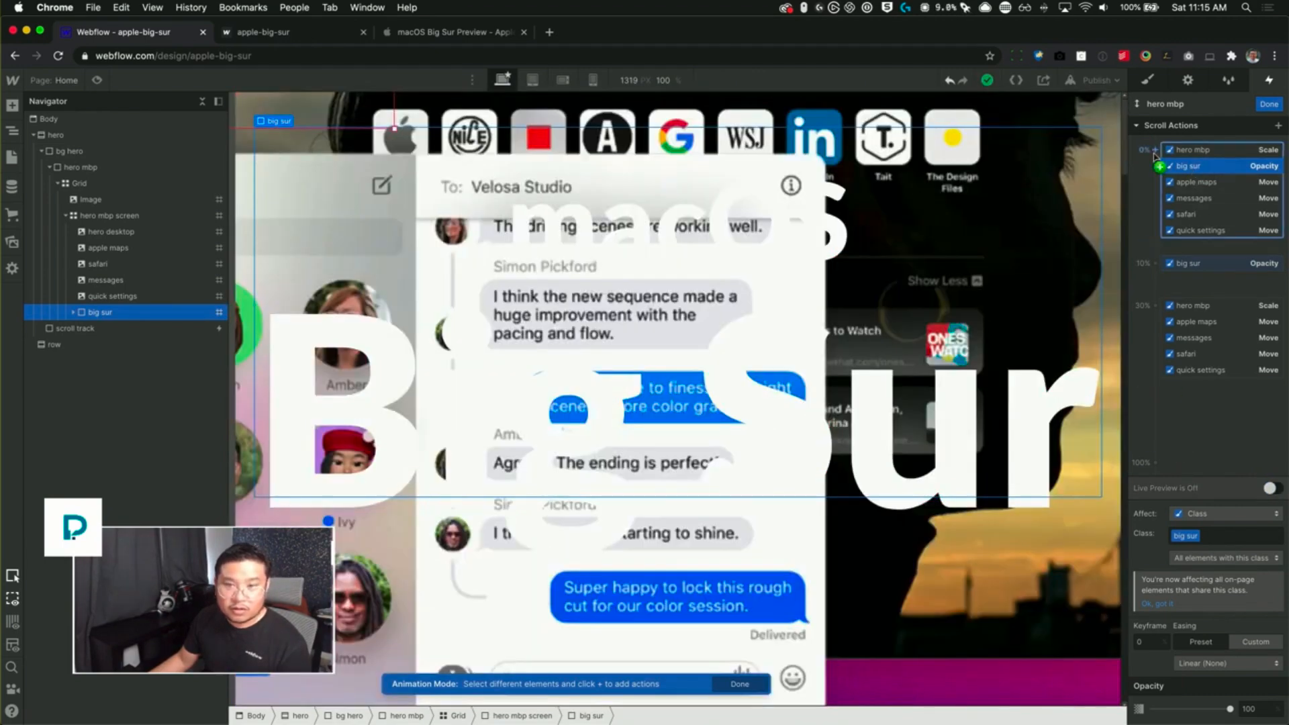
# - Add a scale action for the big sur div at the 0% keyframe with X and Y set to 0.4
pyautogui.click(1155, 150)
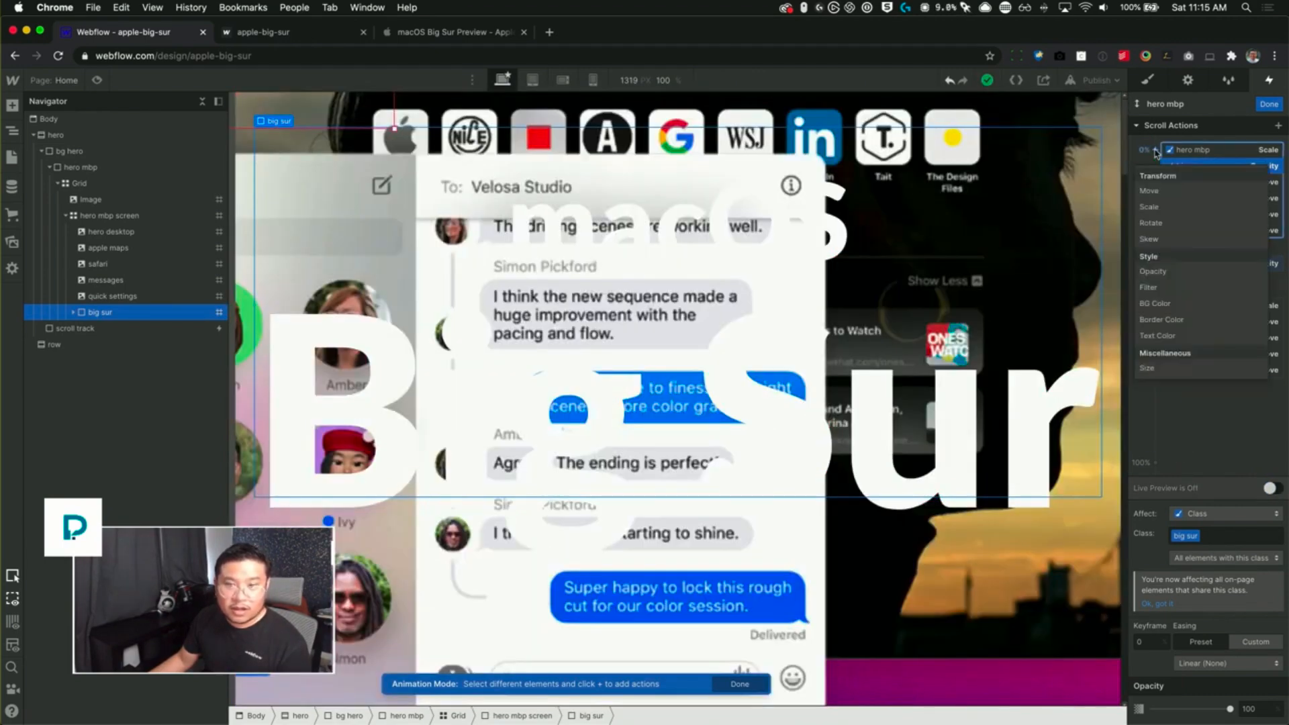
pyautogui.click(1165, 208)
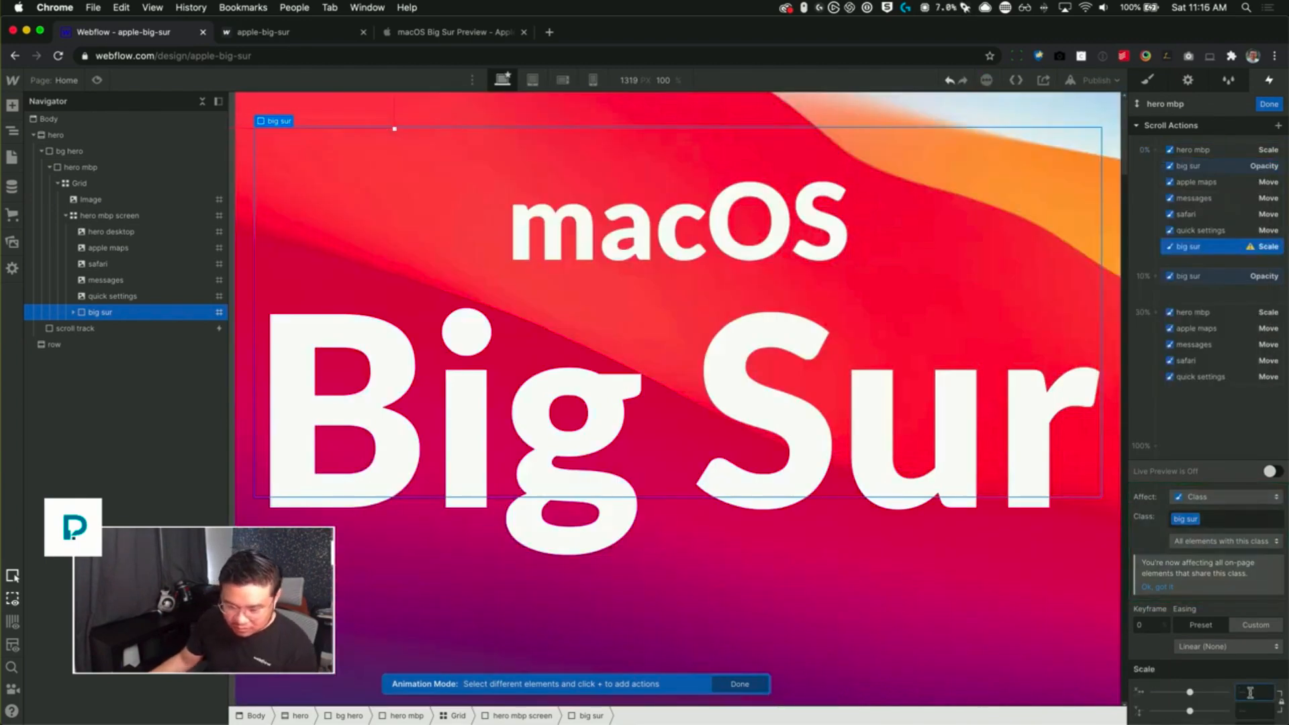
pyautogui.click(1250, 692)
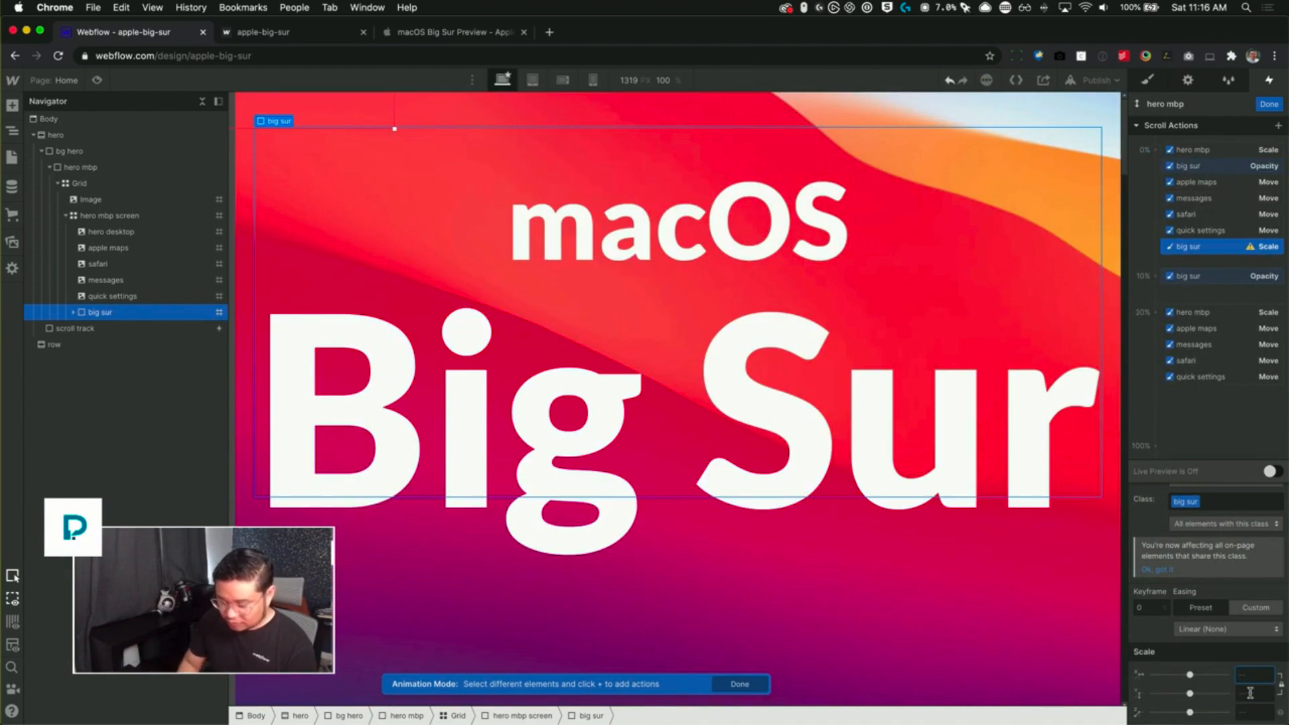
pyautogui.write('0.4')
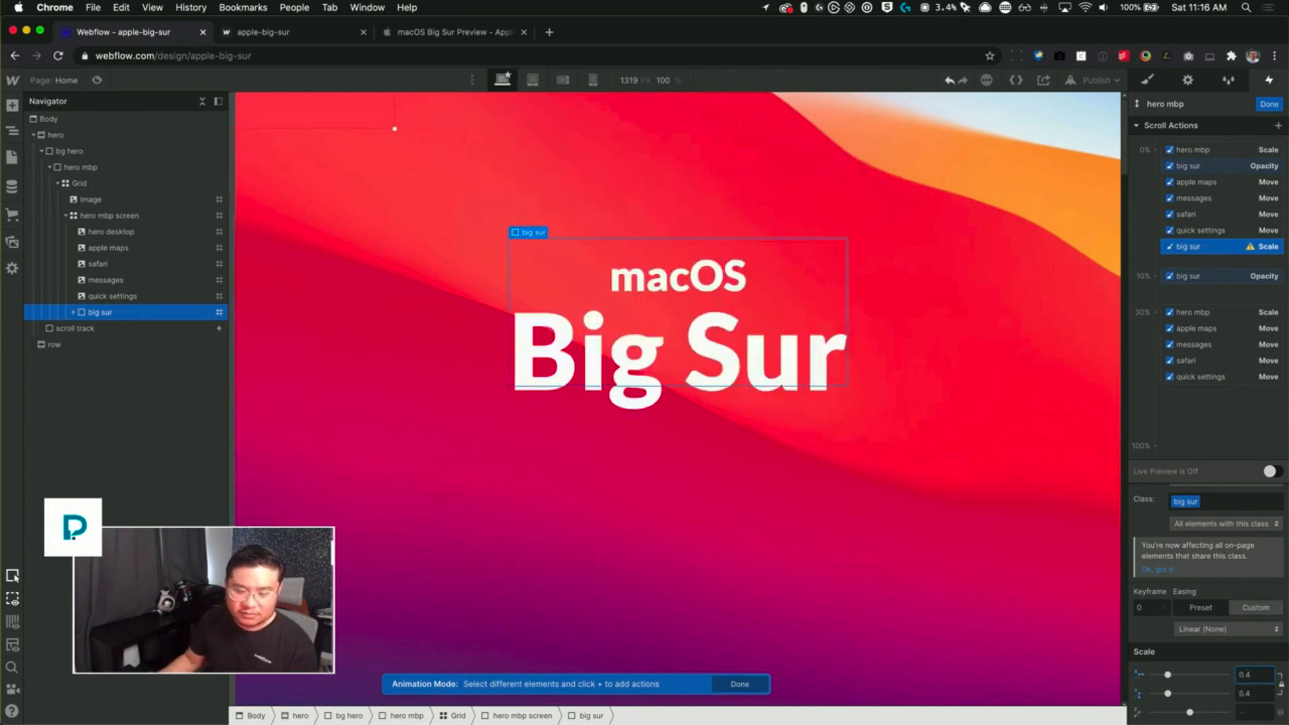
# - Try a scale of 0.5 on the 0% big sur action and return it to 0.4
pyautogui.press('Up')
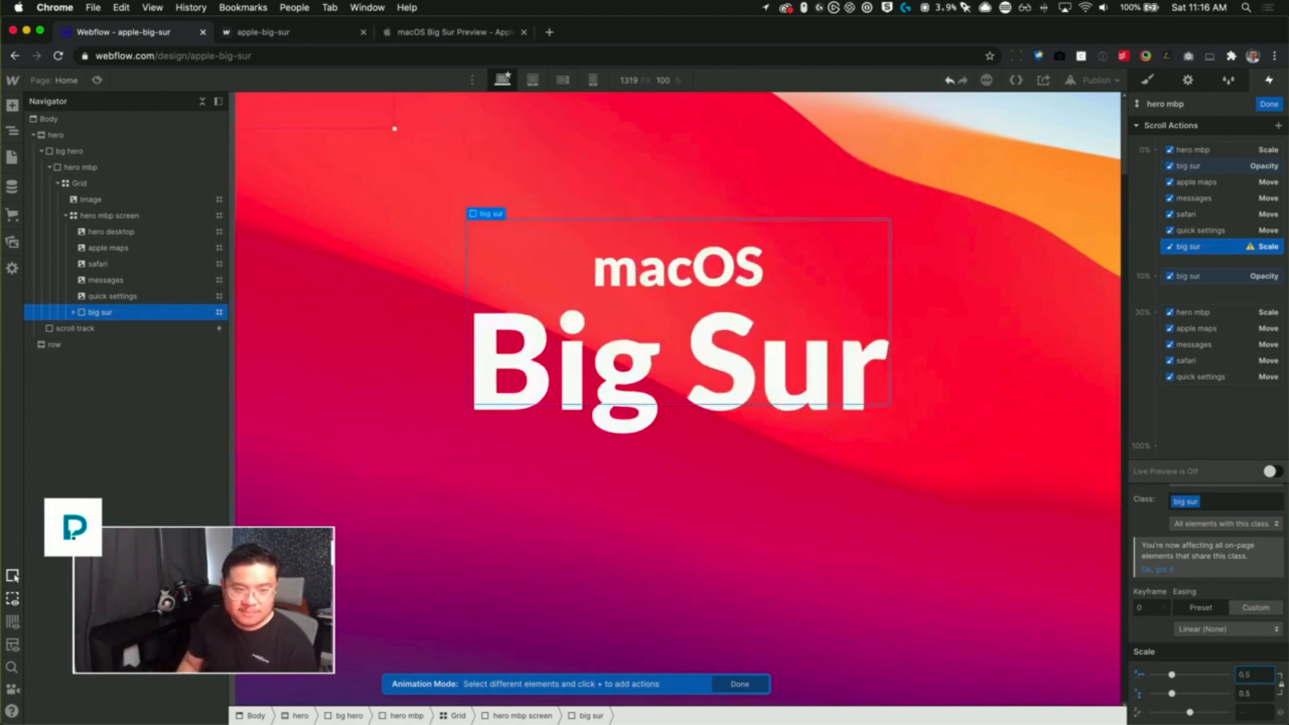
pyautogui.press('Down')
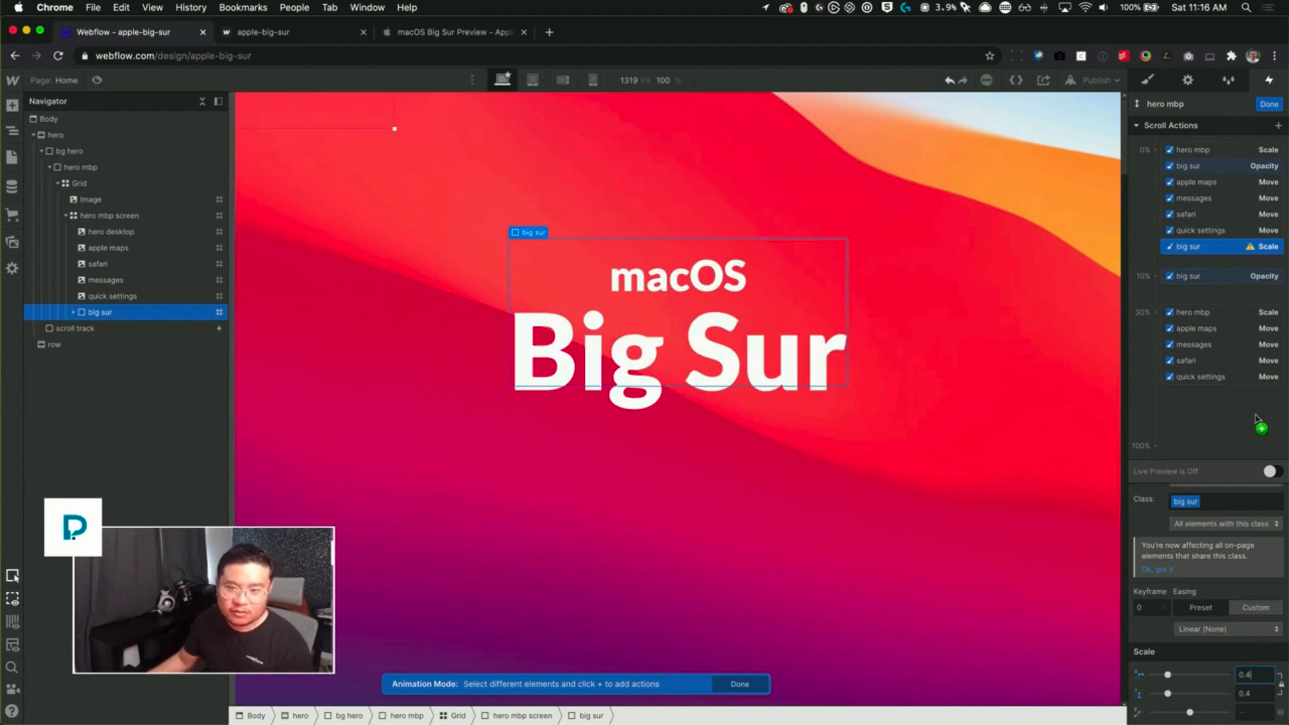
# - Add a scale action for the big sur div at the 10% keyframe with X and Y set to 3, and preview it
pyautogui.click(1156, 278)
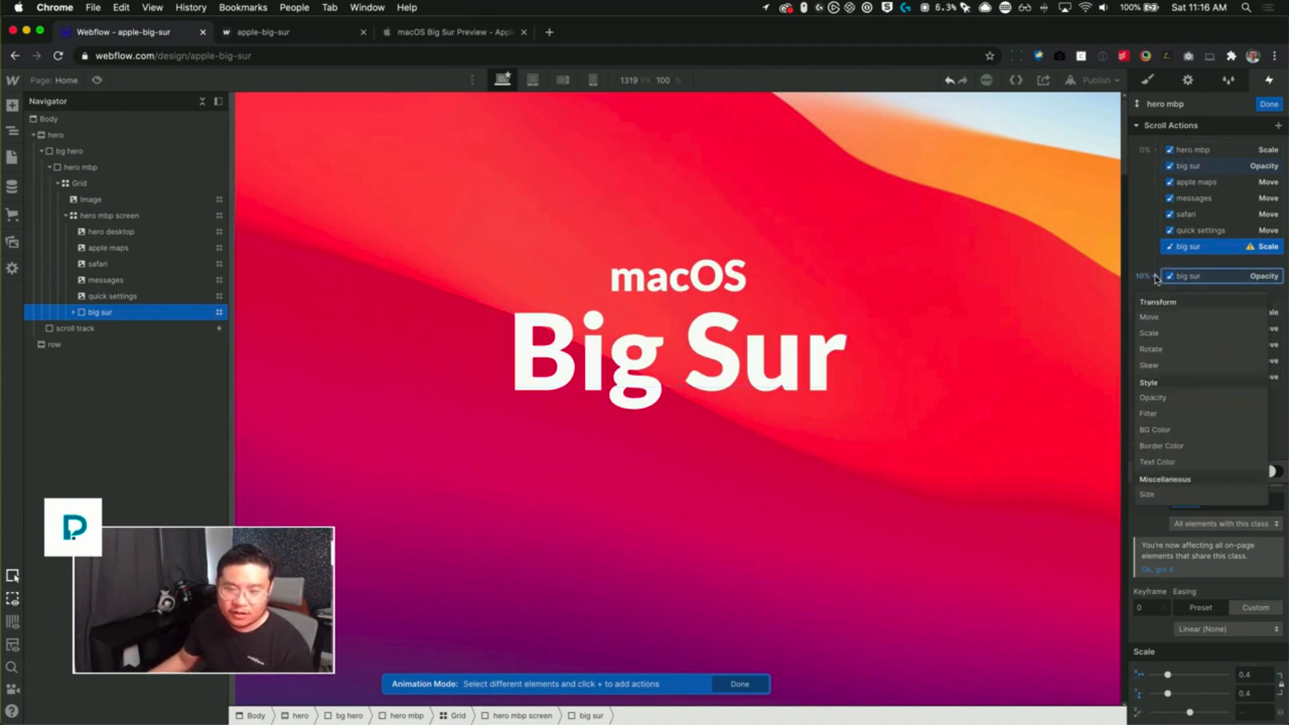
pyautogui.click(1161, 334)
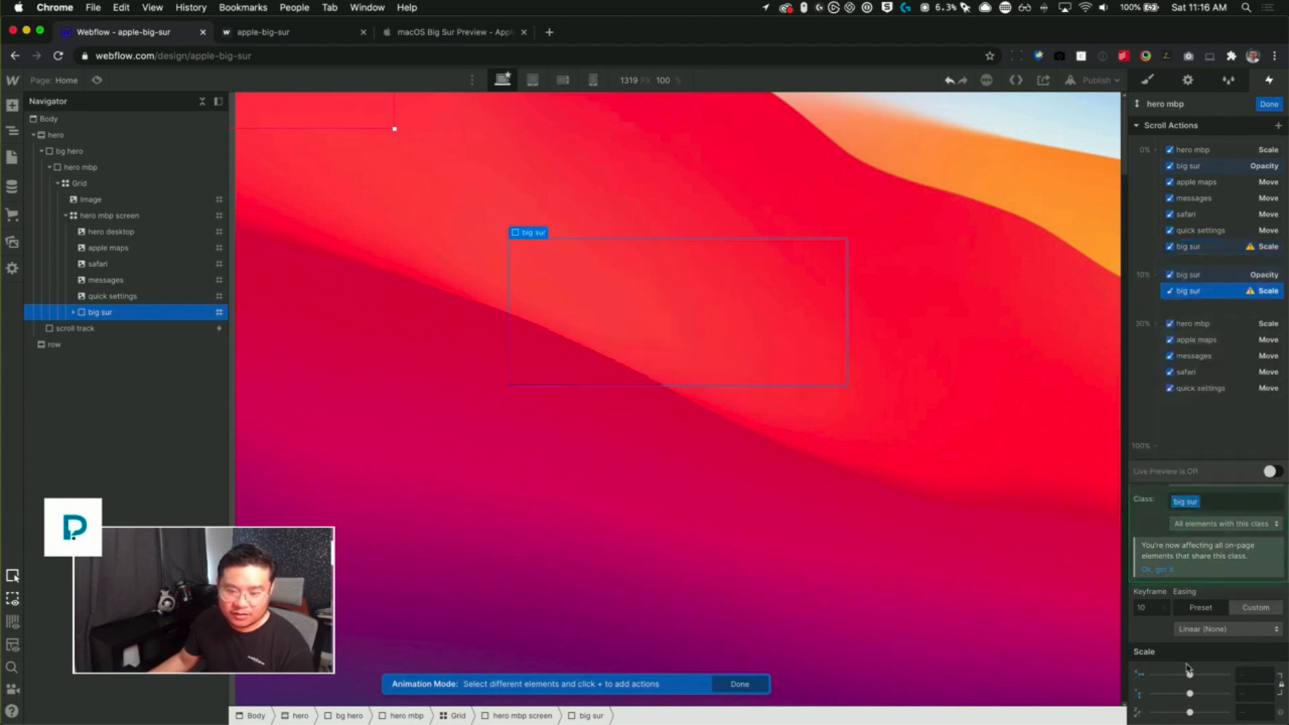
pyautogui.write('3')
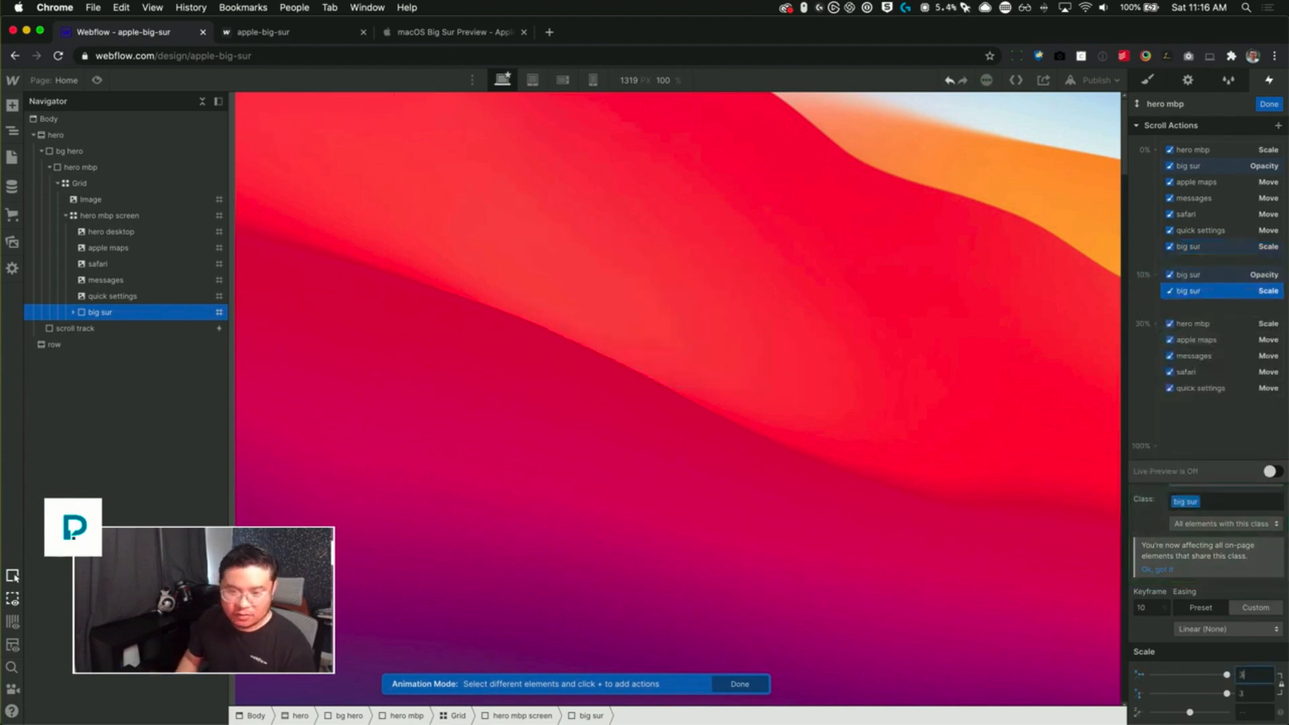
pyautogui.click(1271, 471)
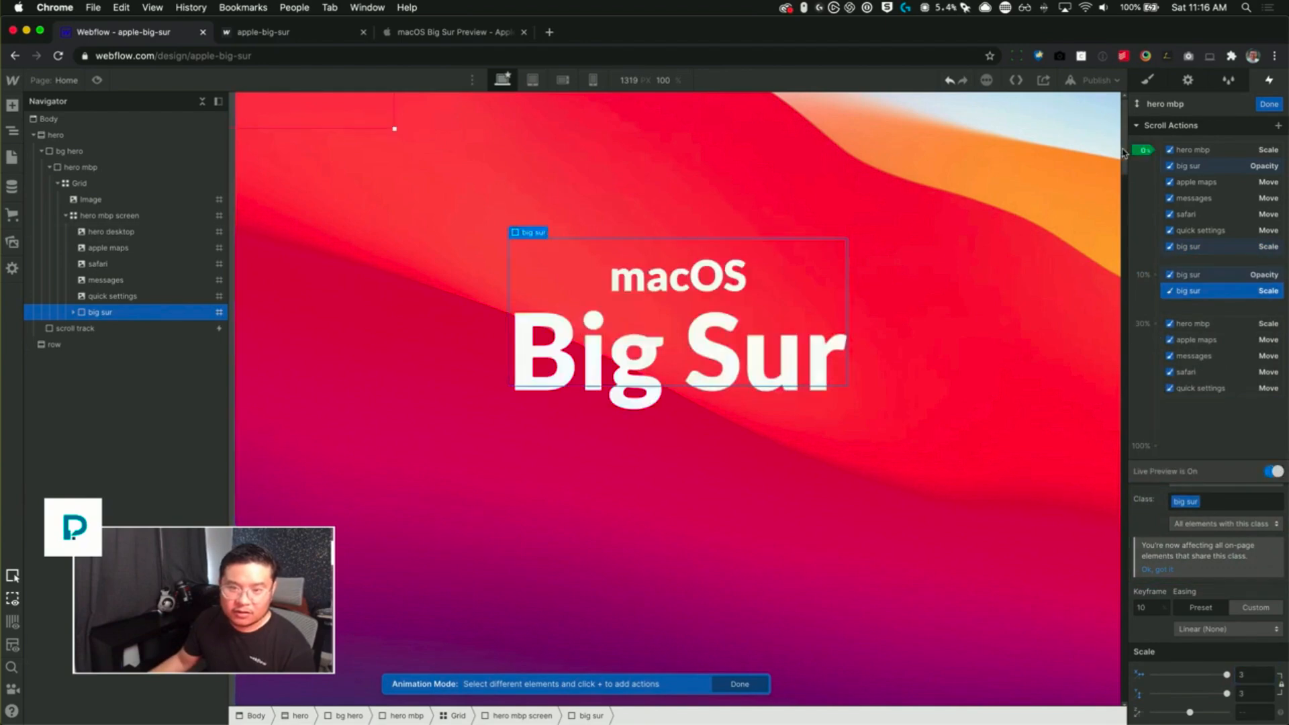
pyautogui.moveTo(1122, 176); pyautogui.dragTo(1122, 147)
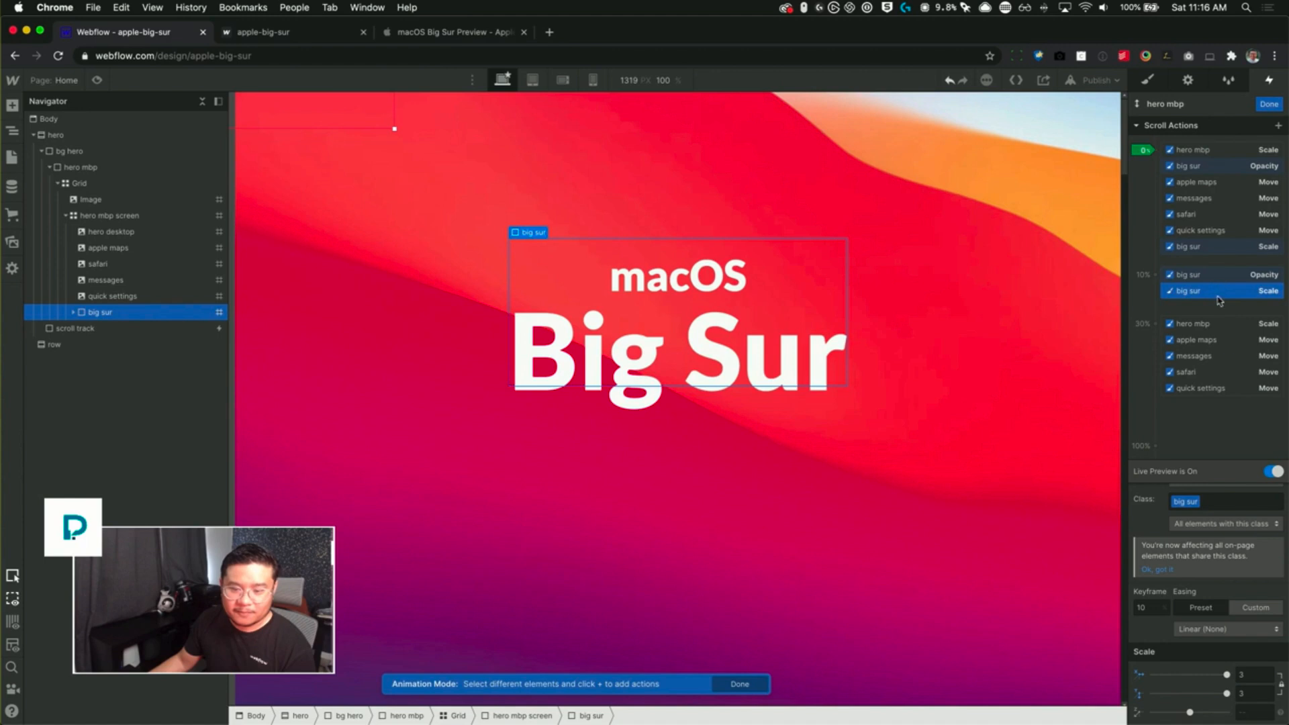
# - Set the 10% big sur scale action's X and Y to 0.5 and check the scroll animation in the live preview
pyautogui.click(1271, 471)
pyautogui.write('1')
pyautogui.write('5')
pyautogui.press('Return')
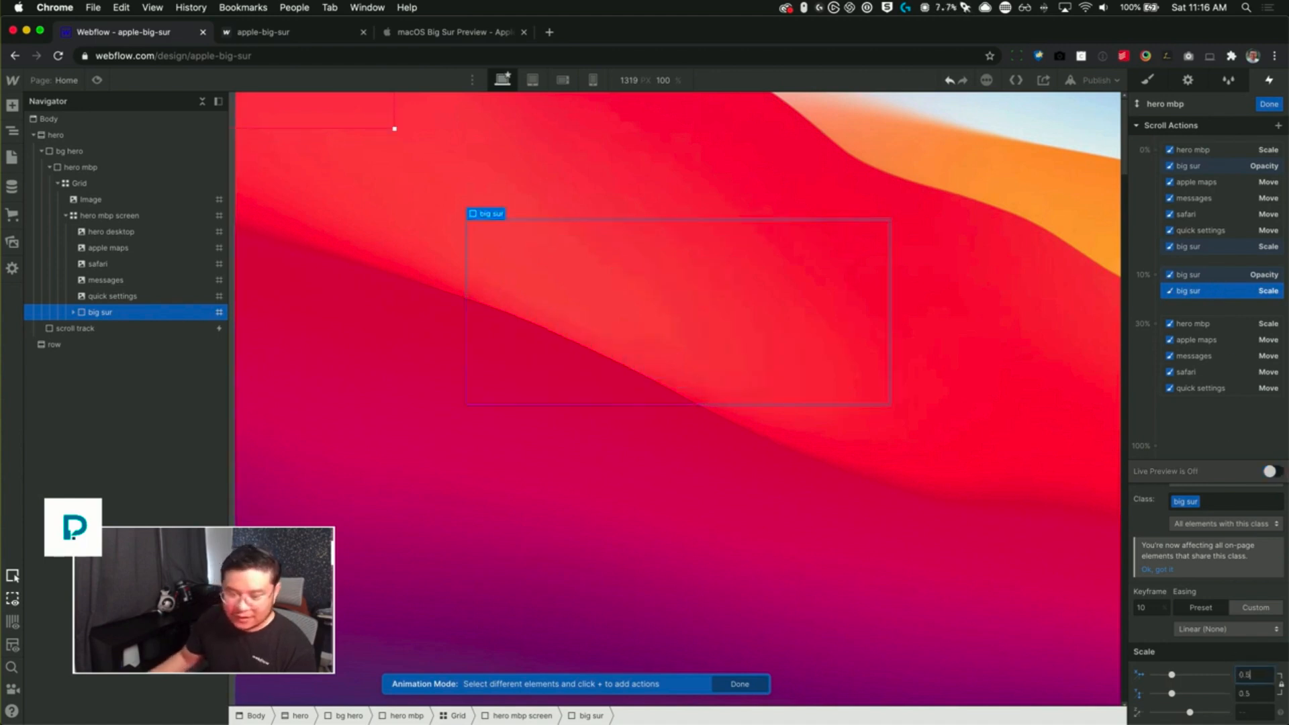
pyautogui.click(1271, 472)
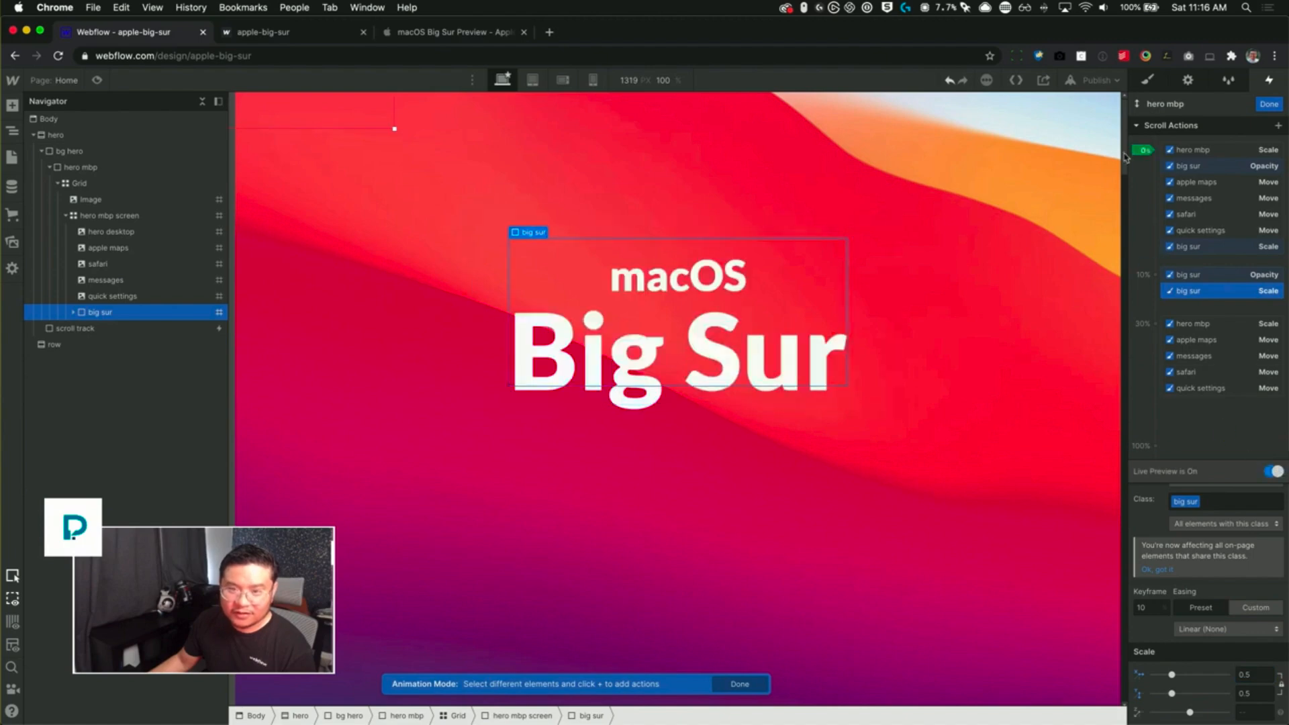
pyautogui.moveTo(1124, 150)
pyautogui.mouseDown()
pyautogui.moveTo(1123, 193)
pyautogui.moveTo(1131, 123)
pyautogui.mouseUp()
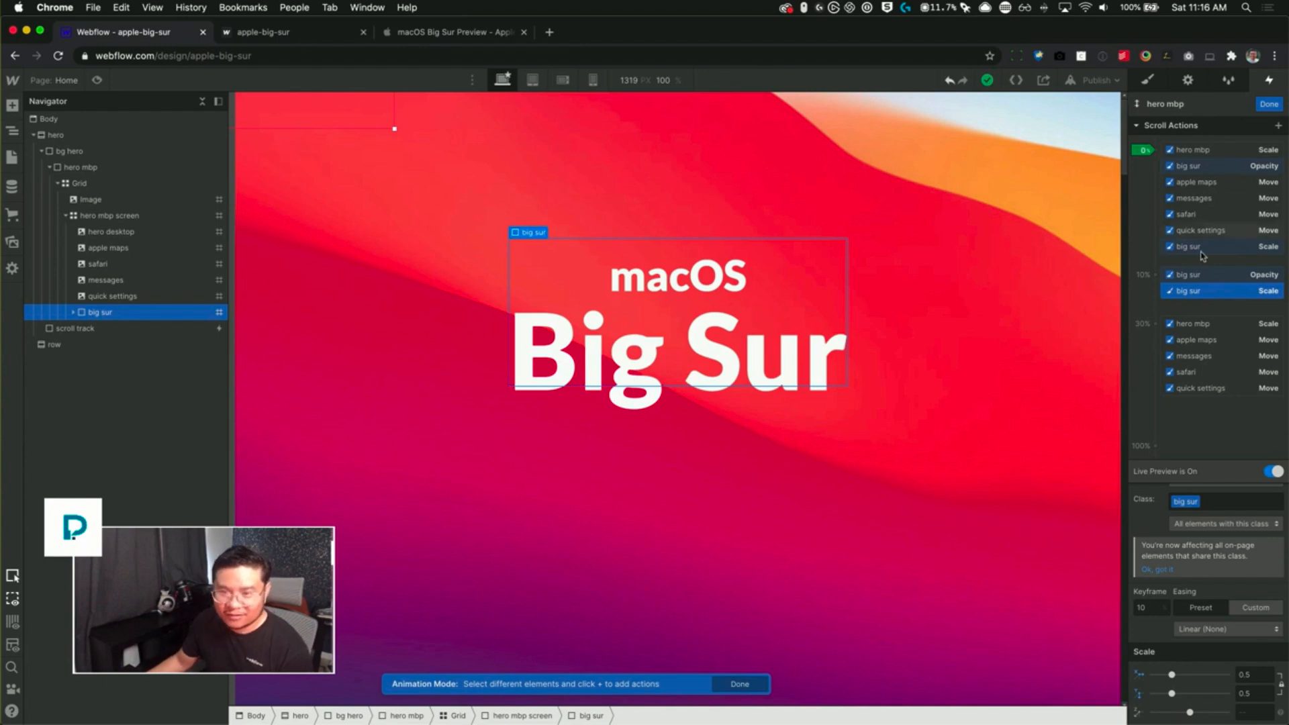
# - Add a move action for the big sur div at the 0% keyframe with Y set to 0 VH
pyautogui.click(1154, 149)
pyautogui.click(1155, 193)
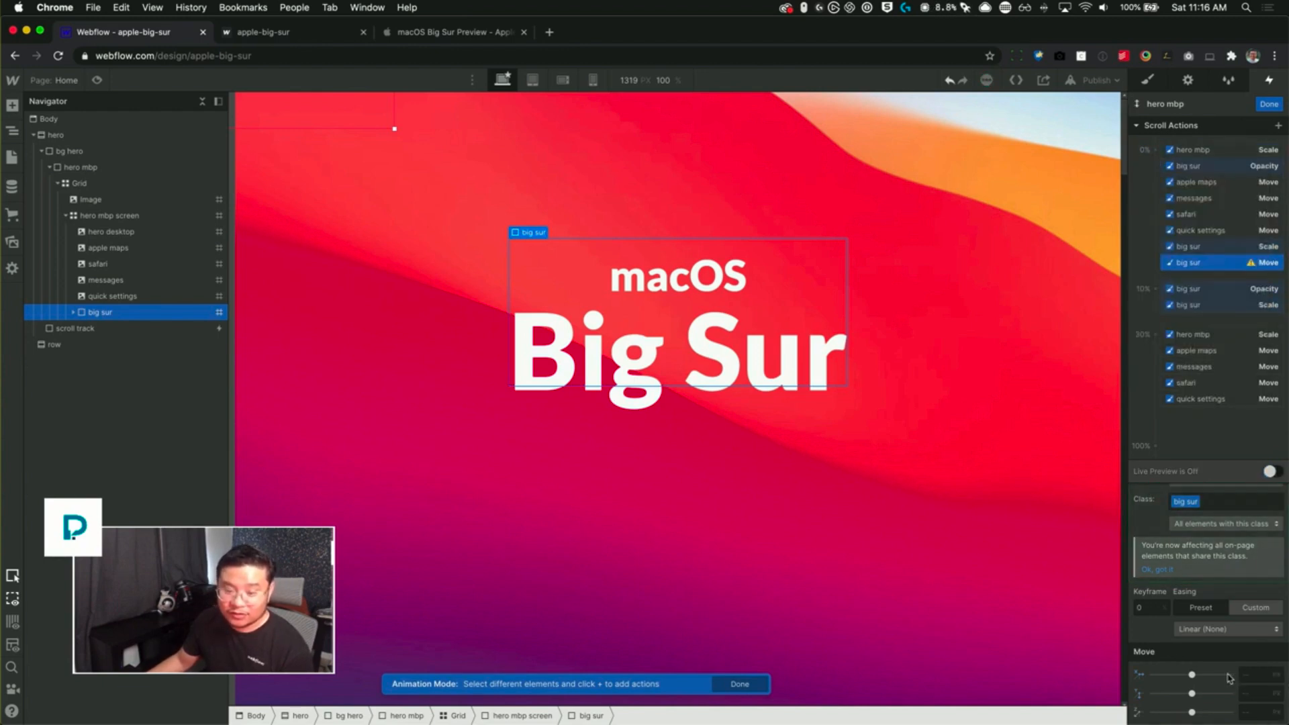
pyautogui.click(1274, 675)
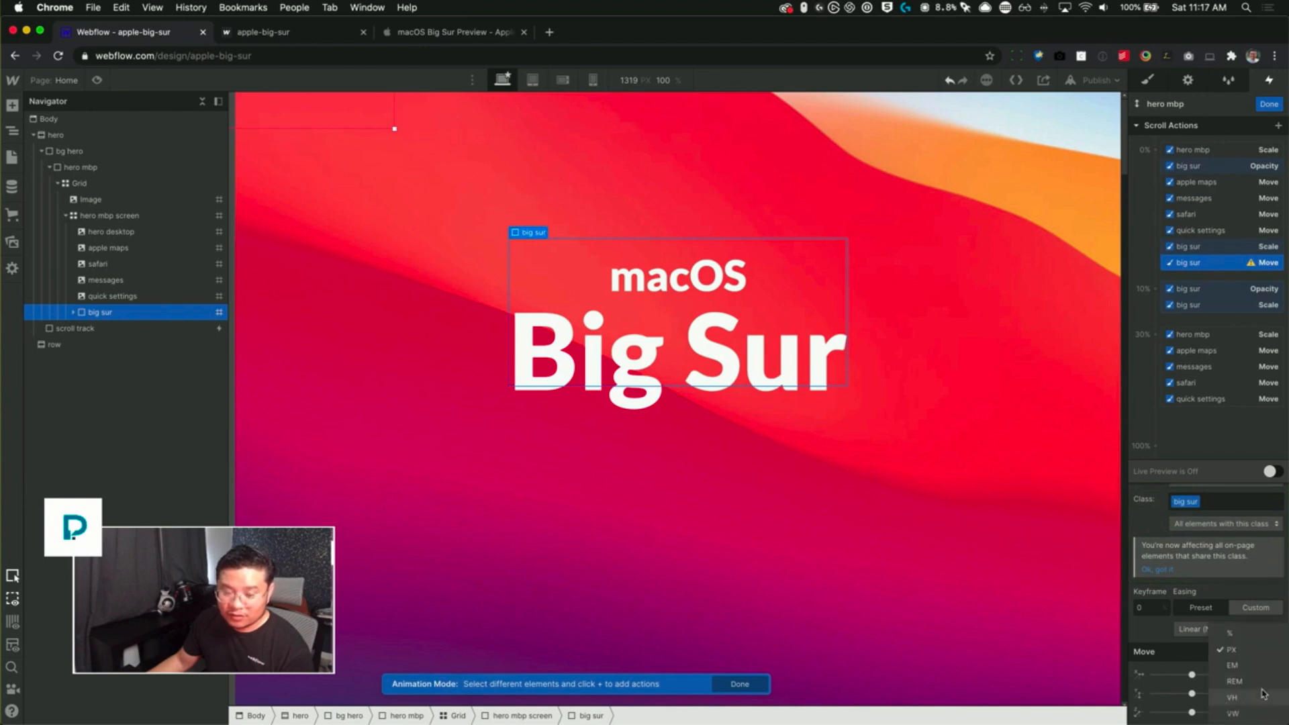
pyautogui.click(1274, 692)
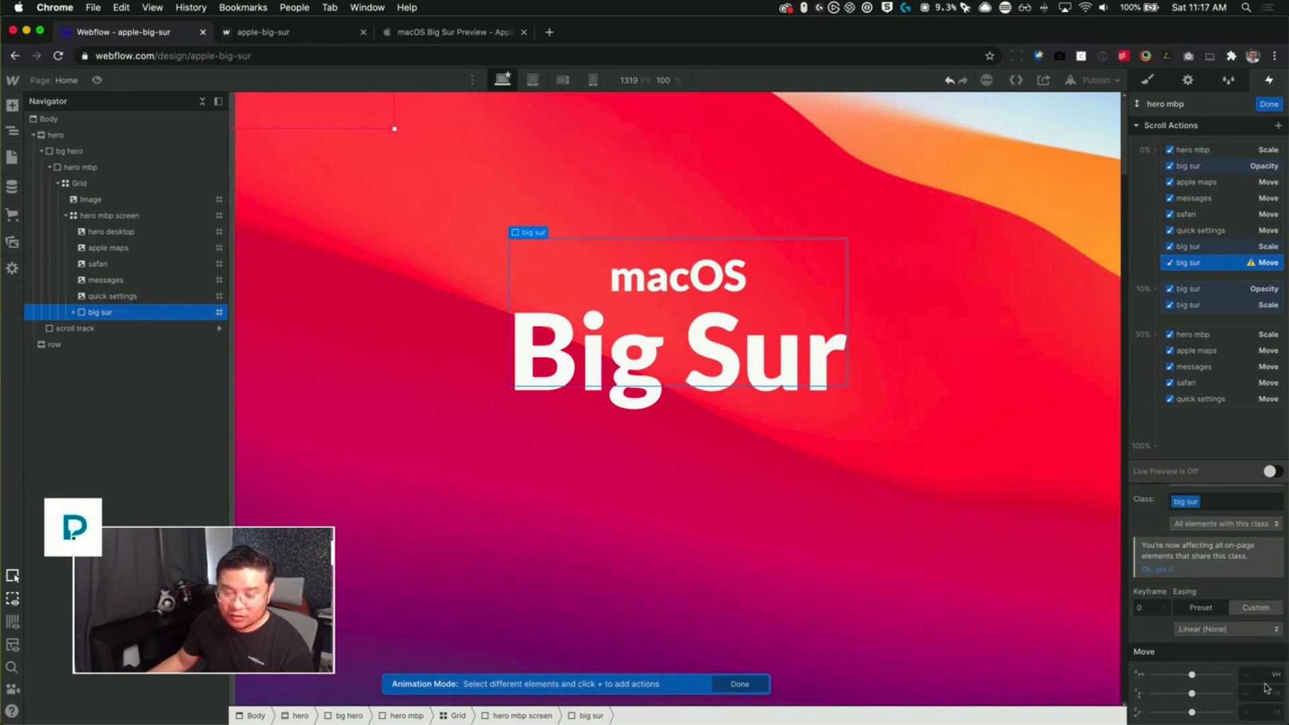
pyautogui.click(1277, 699)
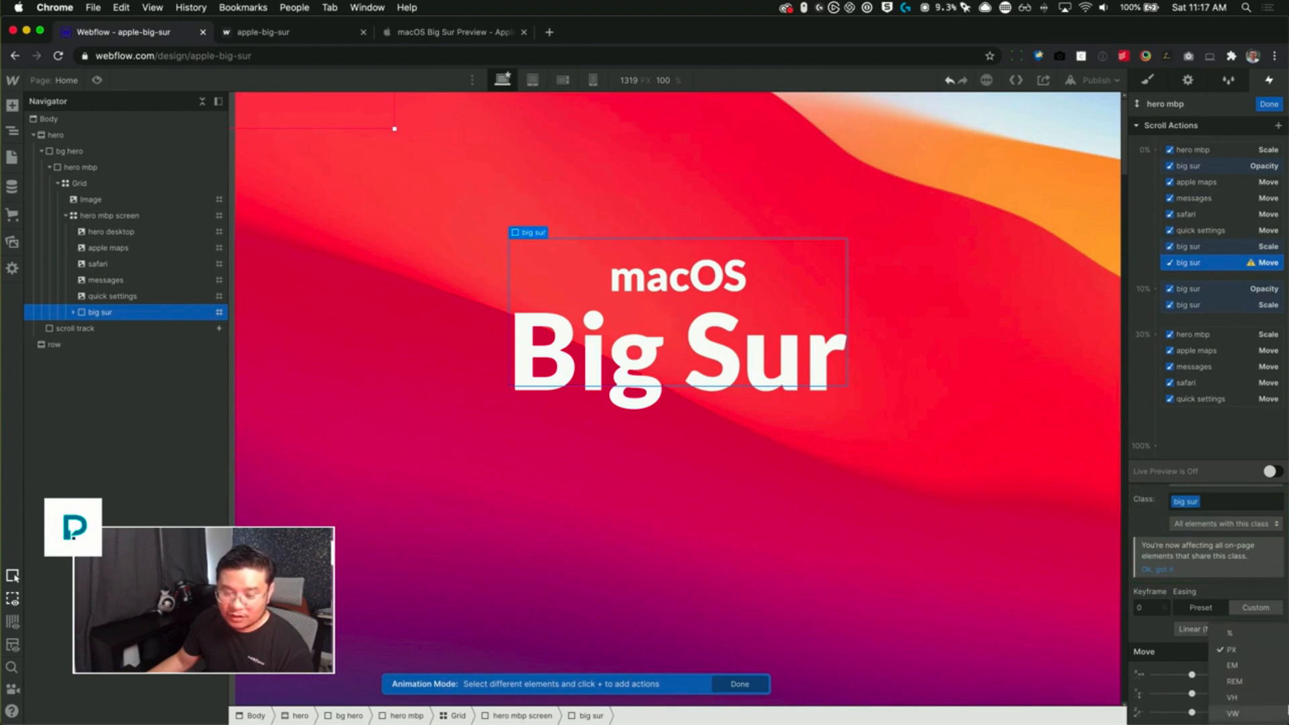
pyautogui.click(1250, 693)
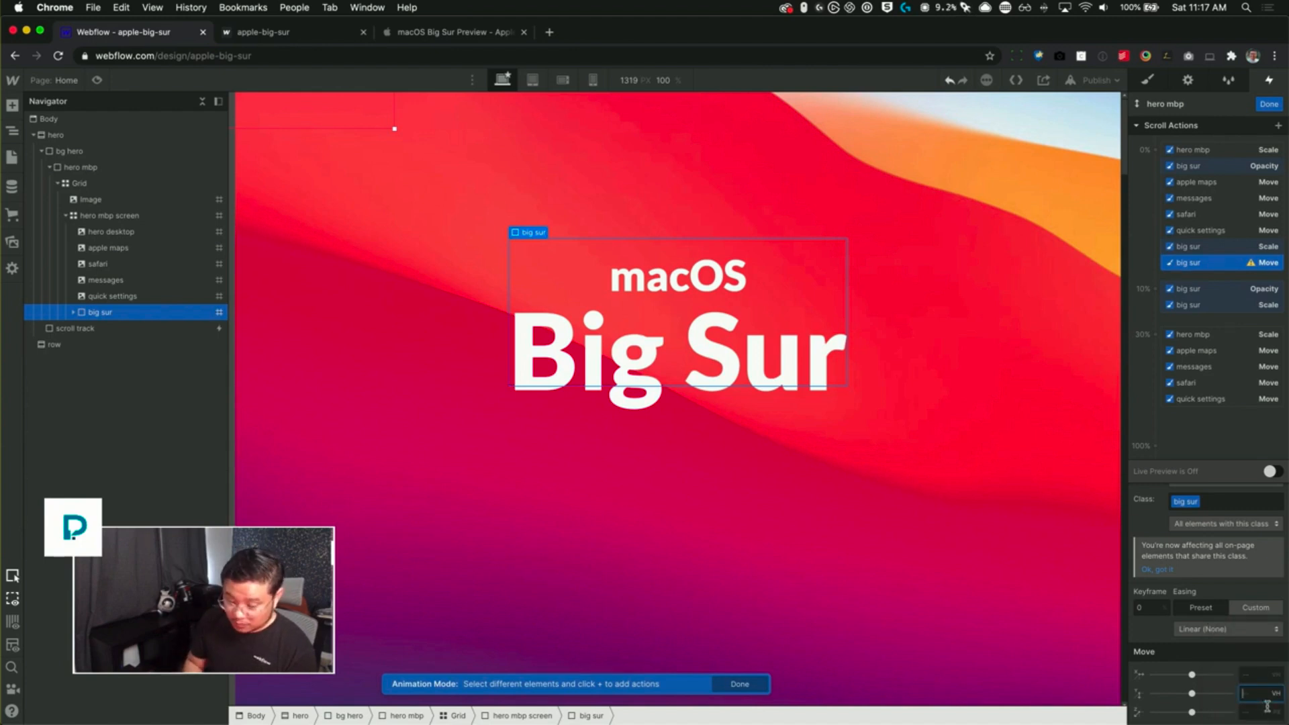
pyautogui.write('0')
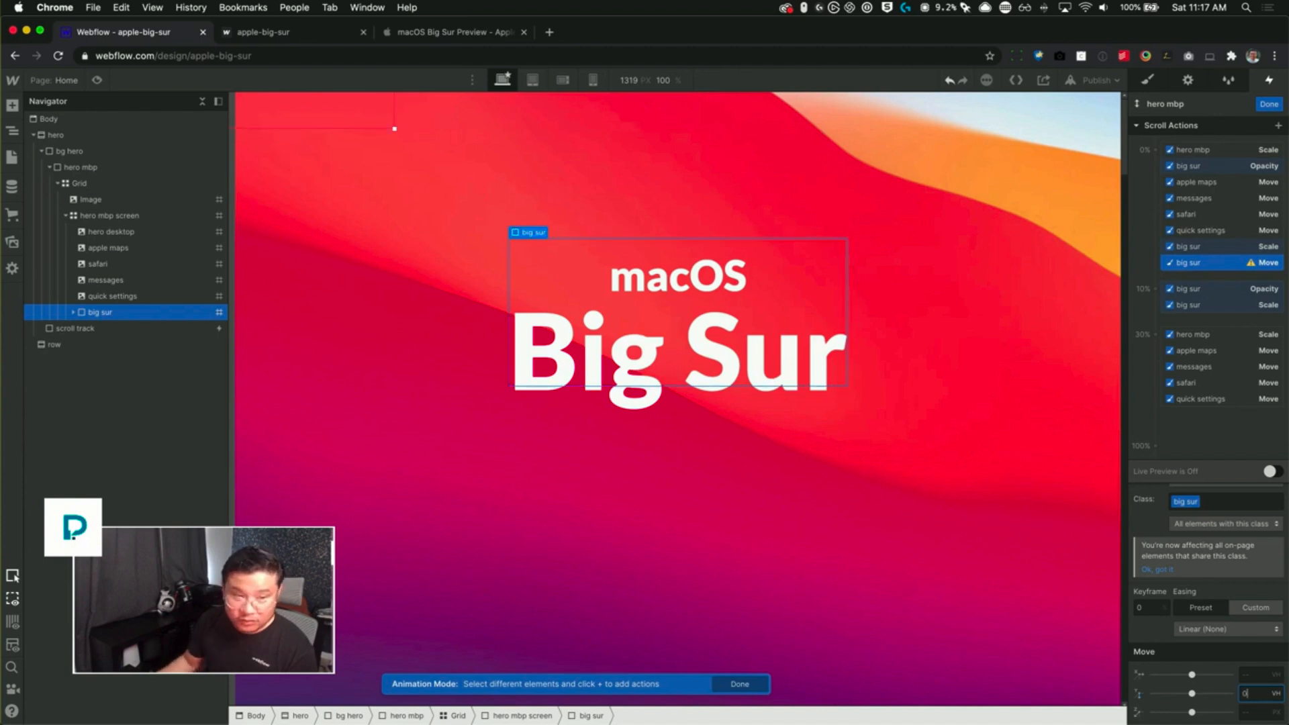
# - Add a move action for the big sur div at the 10% keyframe with Y set to 5 VH, and preview it while scrolling
pyautogui.click(1156, 289)
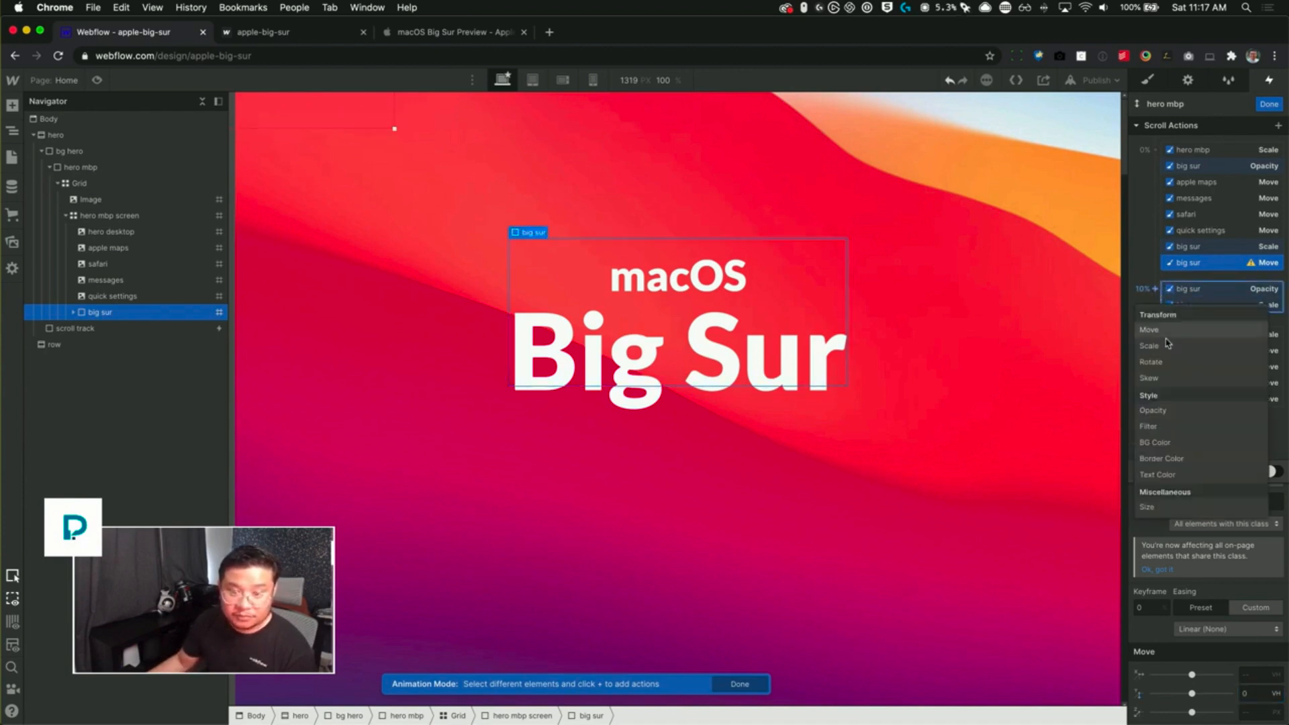
pyautogui.click(1165, 330)
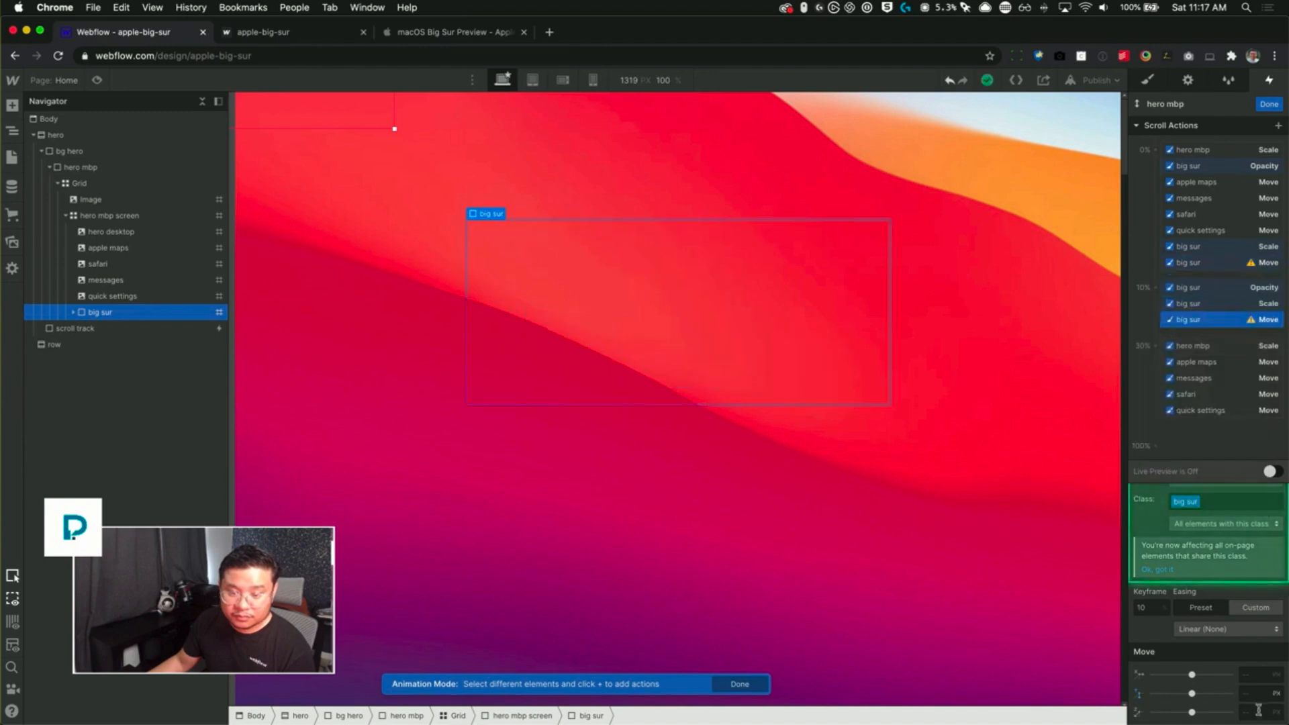
pyautogui.click(1272, 693)
pyautogui.click(1245, 698)
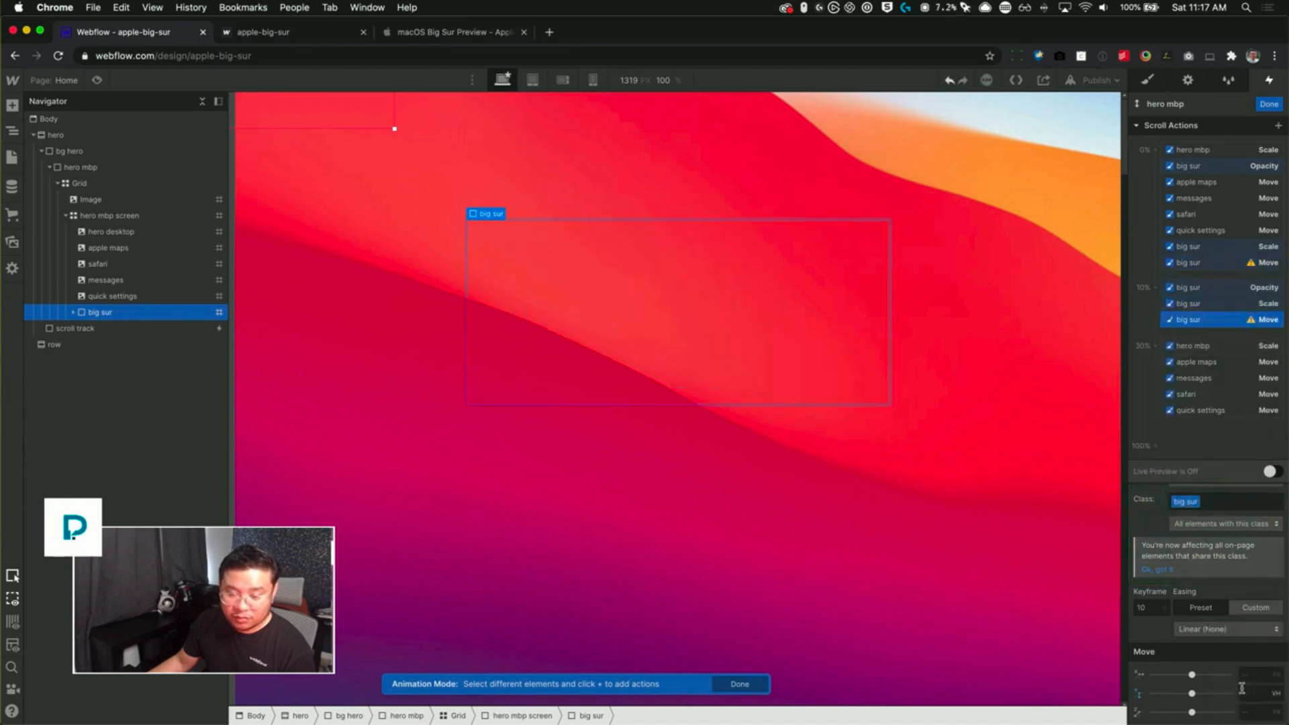
pyautogui.write('5')
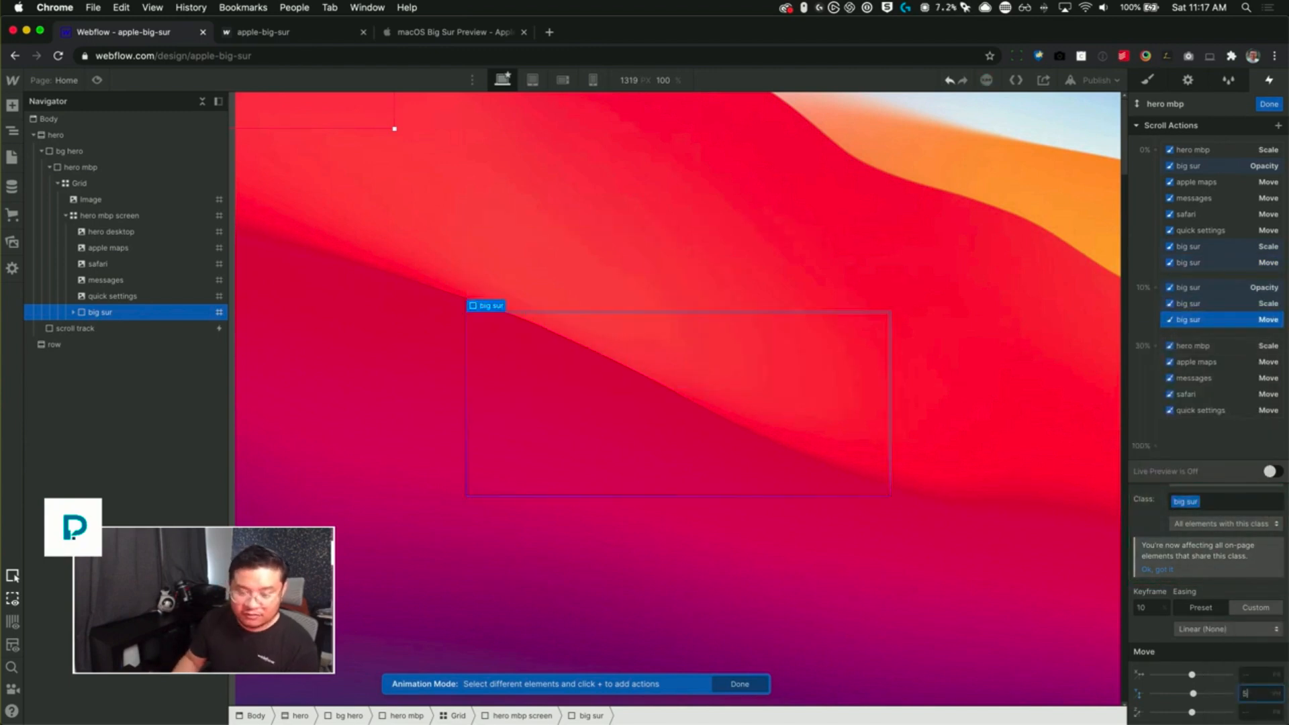
pyautogui.press('BackSpace')
pyautogui.write('-5')
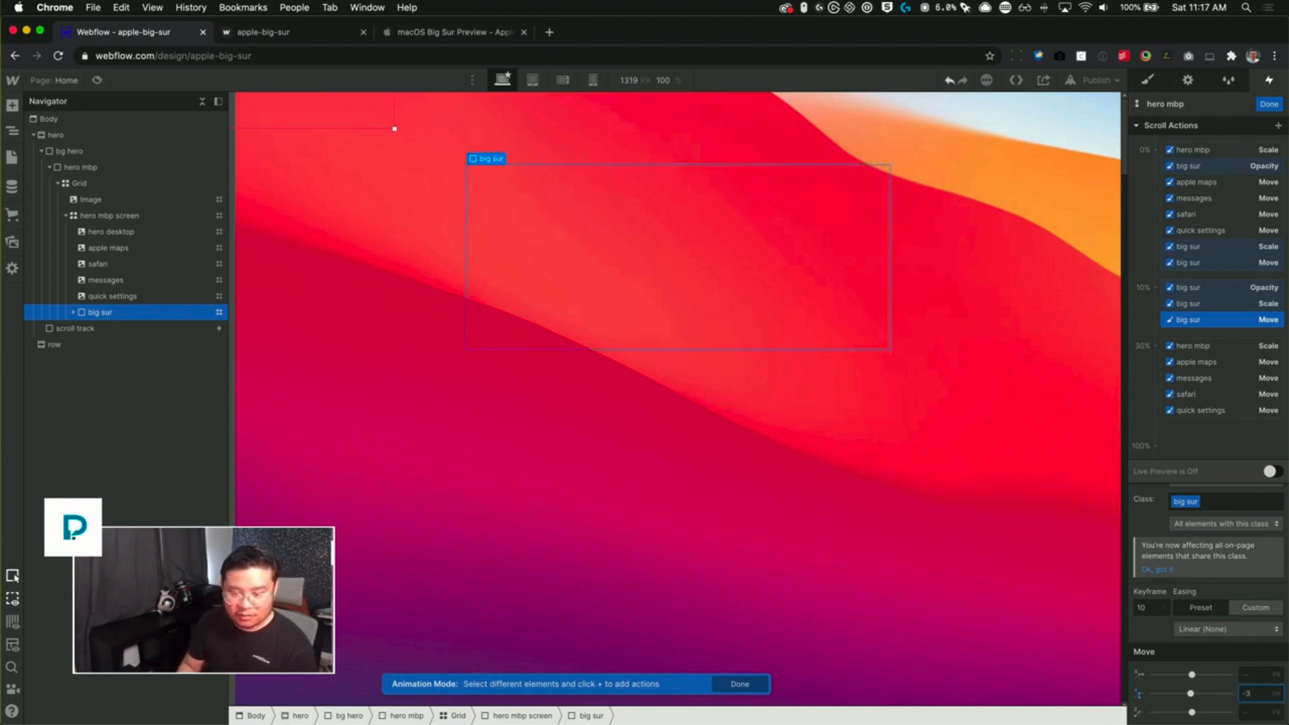
pyautogui.press('BackSpace')
pyautogui.press('BackSpace')
pyautogui.write('5')
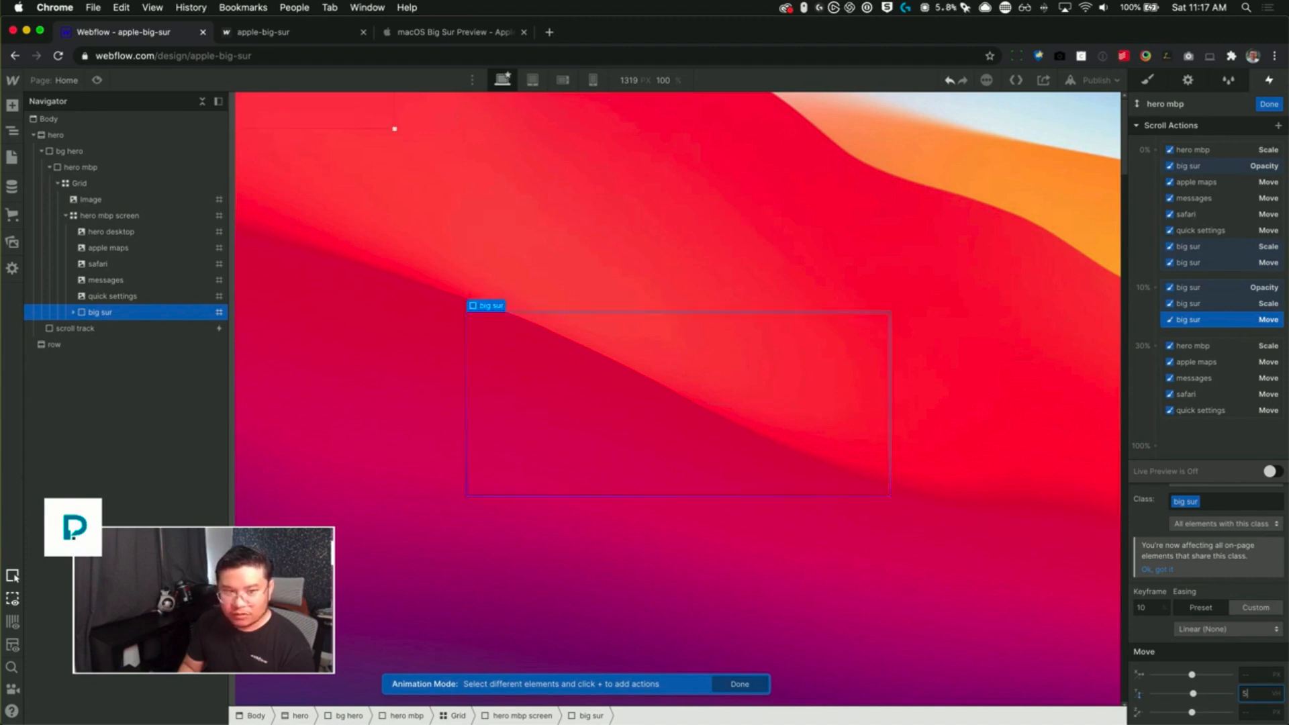
pyautogui.click(1271, 471)
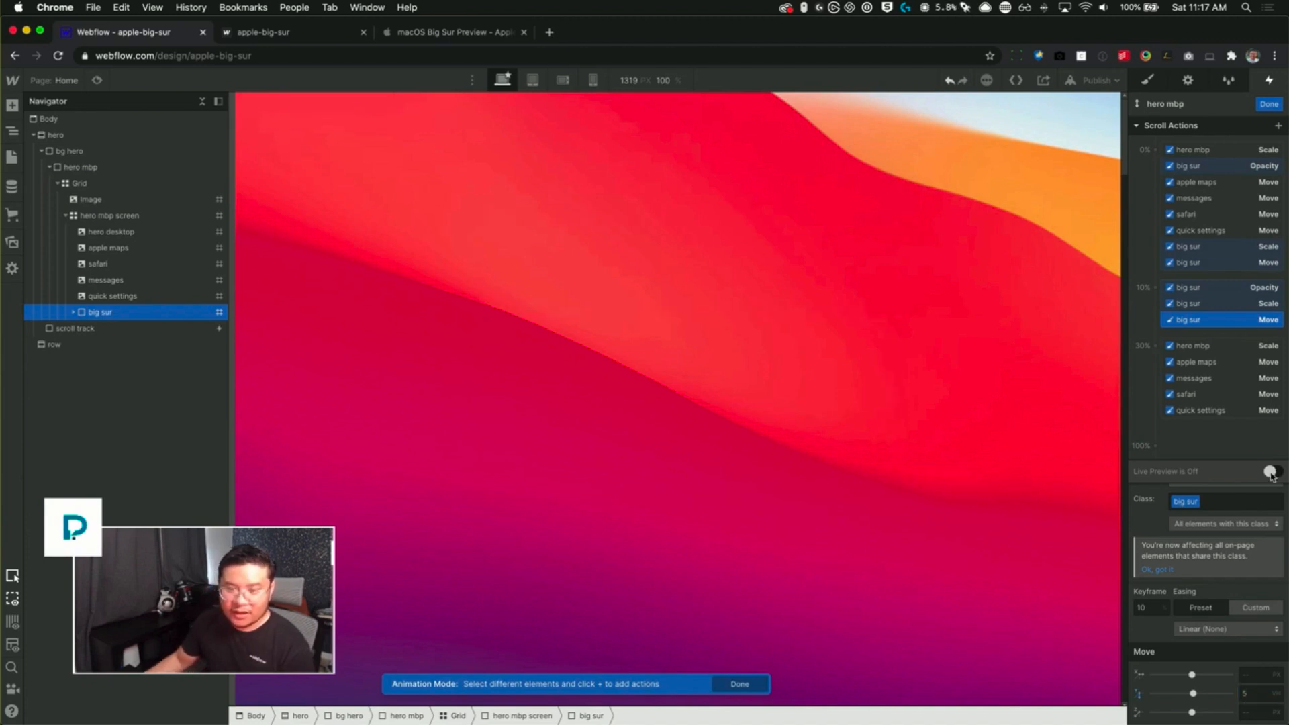
pyautogui.moveTo(1124, 145)
pyautogui.mouseDown()
pyautogui.moveTo(1125, 183)
pyautogui.moveTo(1125, 142)
pyautogui.mouseUp()
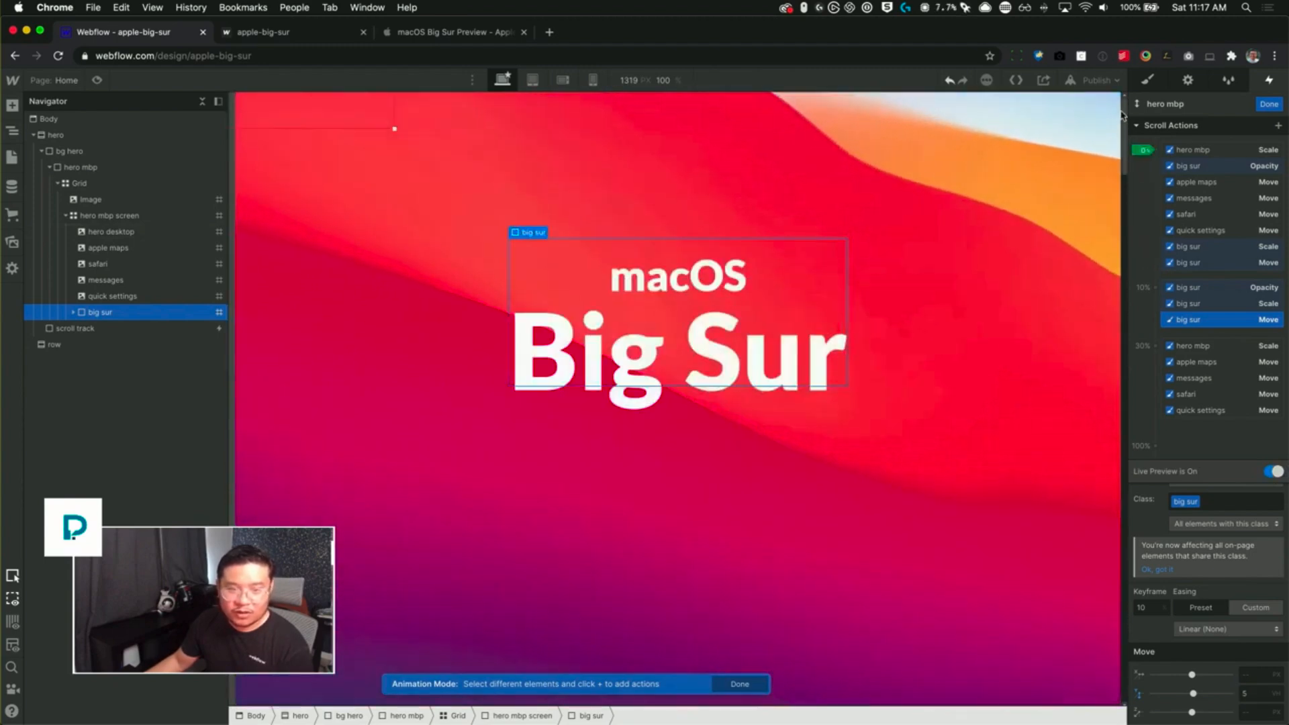
# - Try a Y offset of 2 VH in the 10% big sur move action and preview the scroll animation
pyautogui.click(1193, 694)
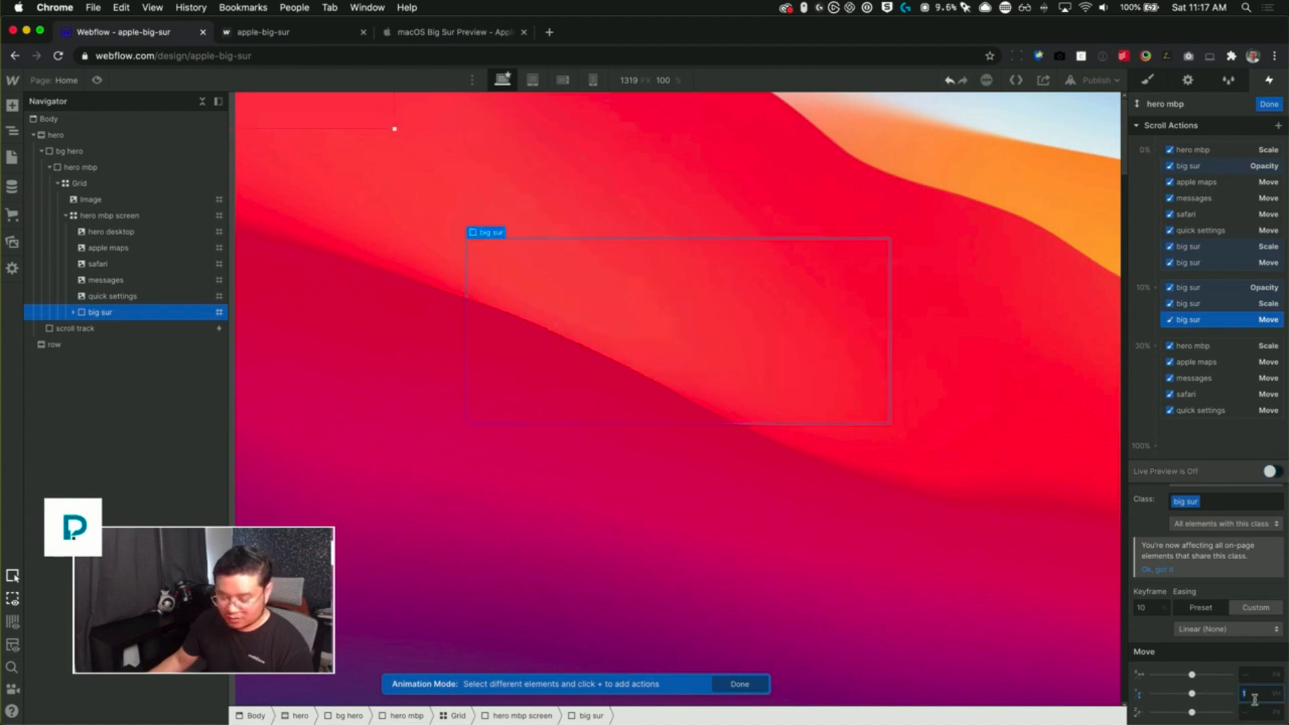
pyautogui.click(1270, 472)
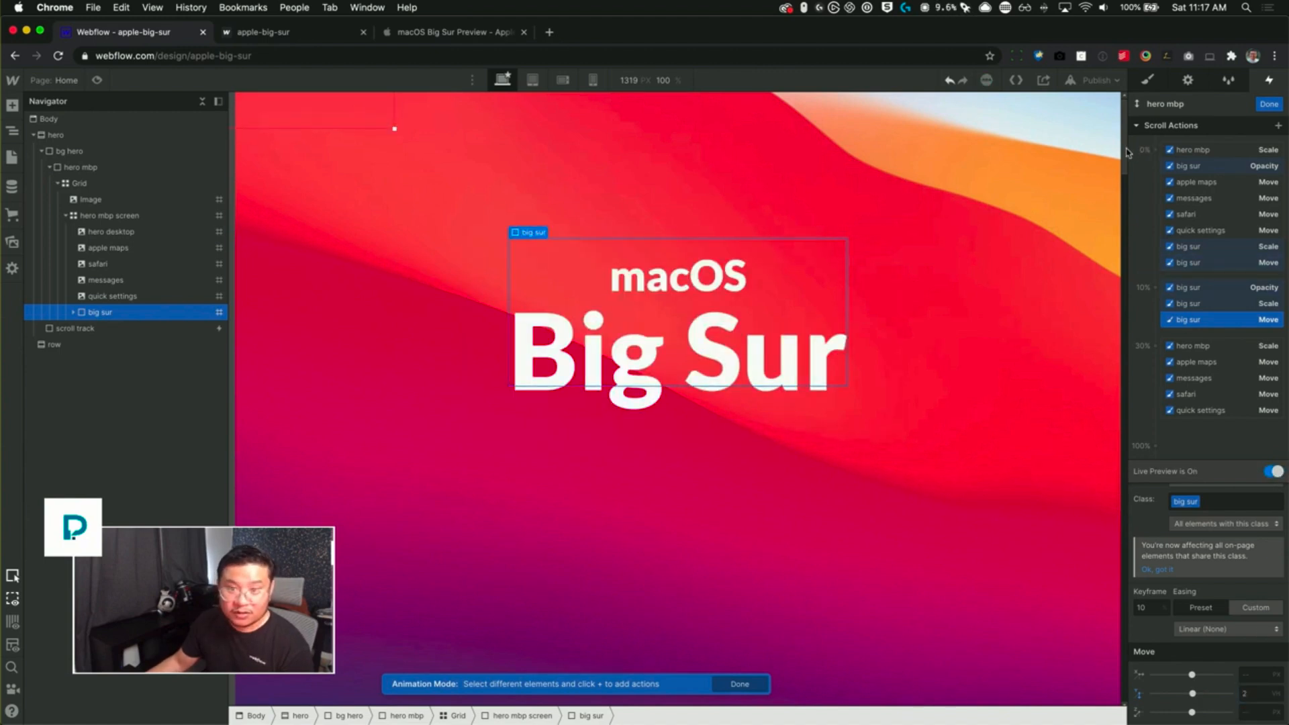
pyautogui.moveTo(1125, 154); pyautogui.dragTo(1127, 190)
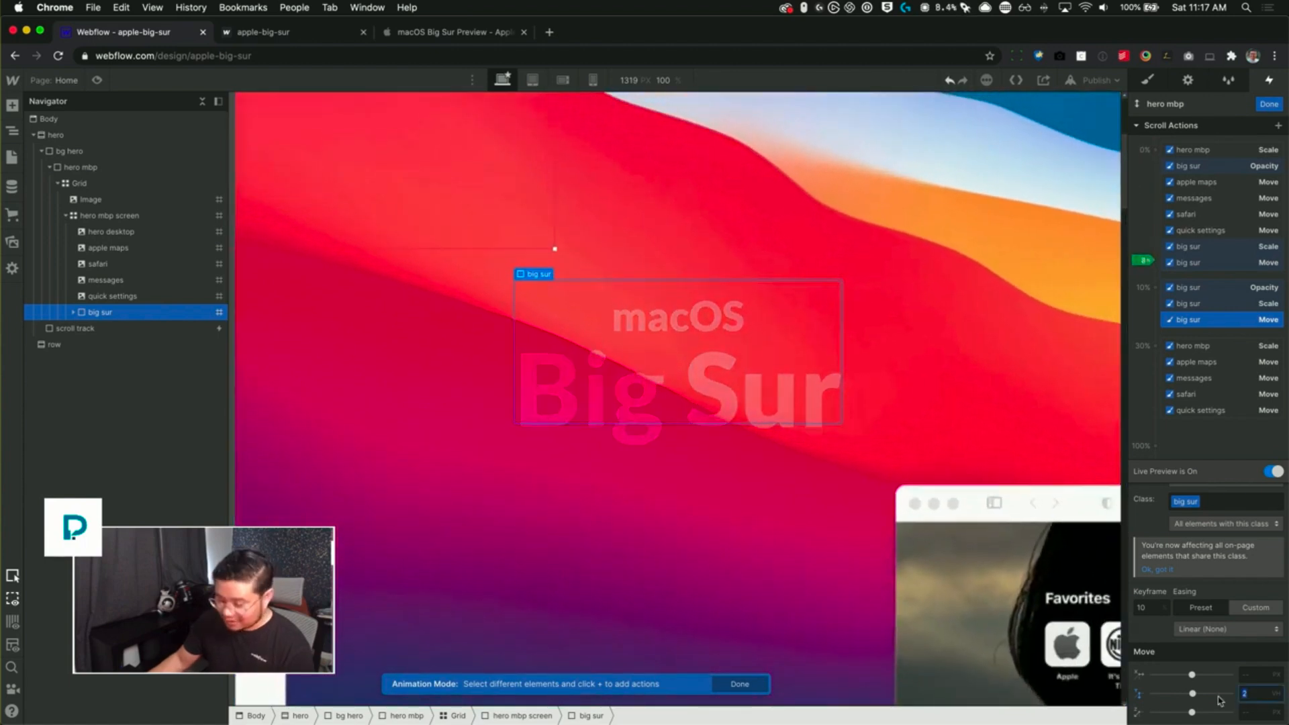
# - Set the Y offset of the 10% big sur move action to -2 VH
pyautogui.click(1268, 471)
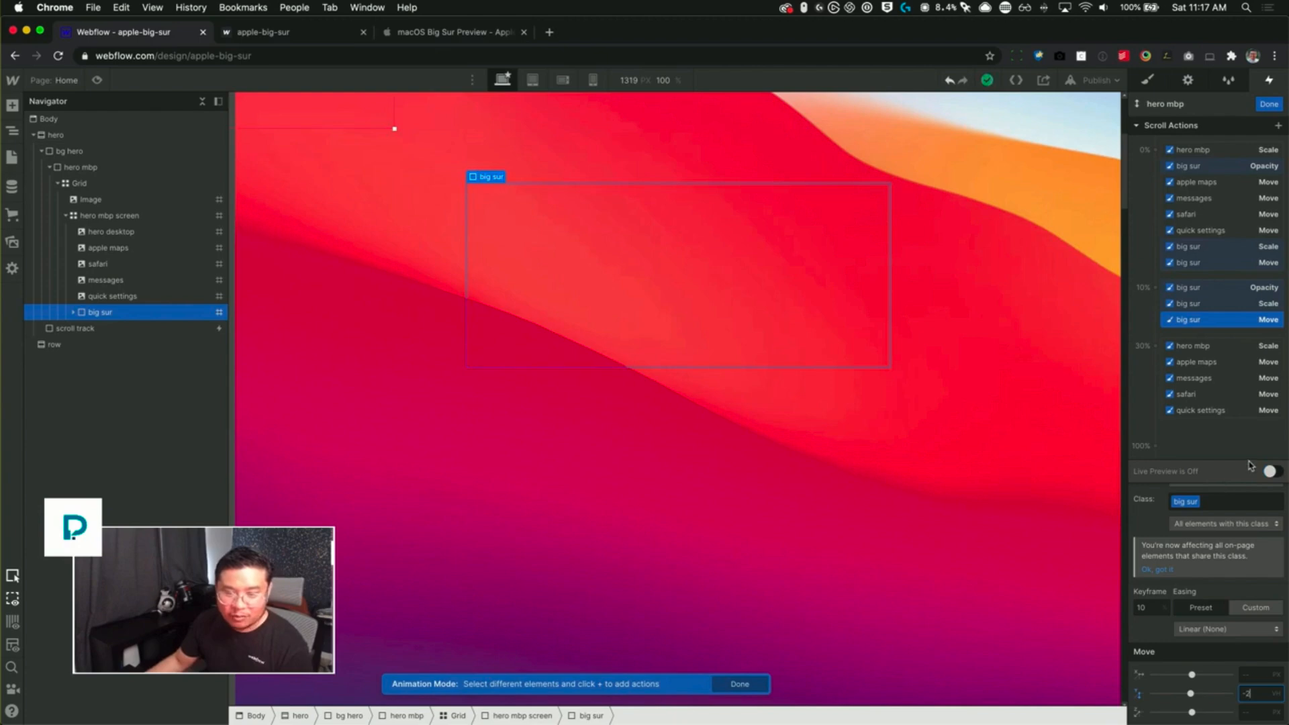
# - Preview the big sur title's scroll animation live on the canvas by scrolling the page
pyautogui.click(1270, 472)
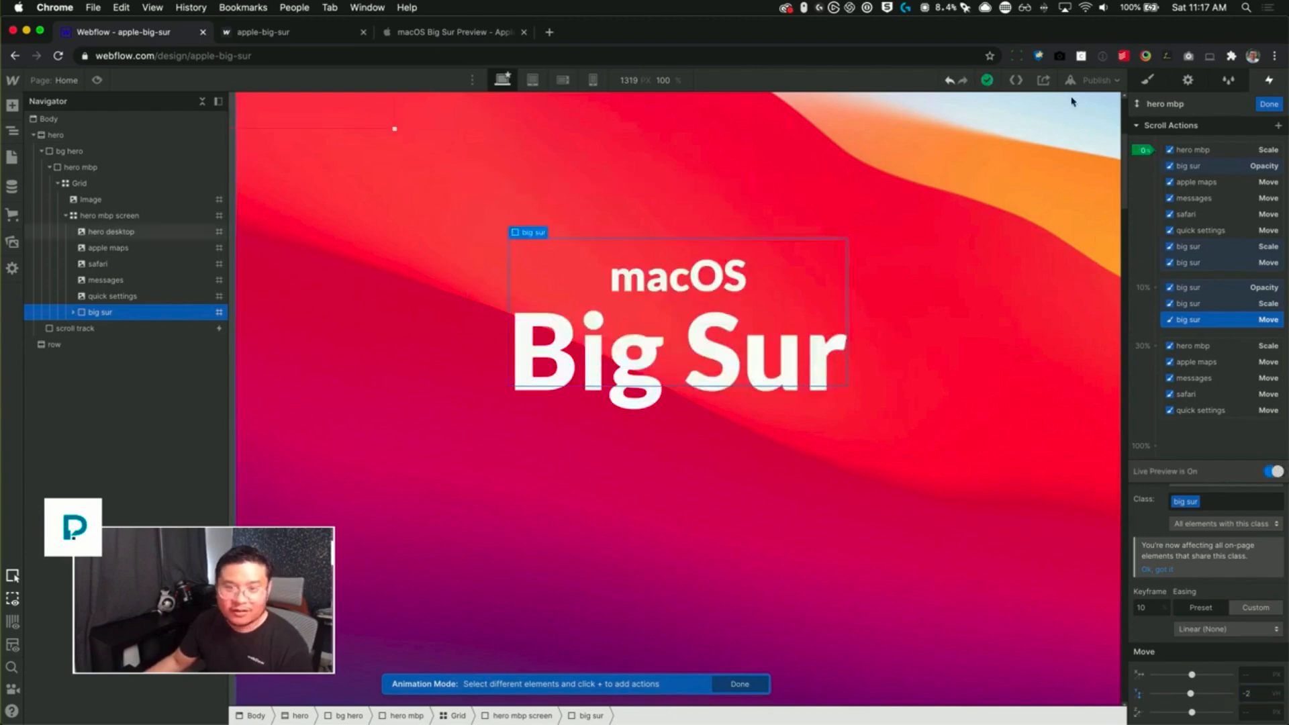
pyautogui.click(1126, 154)
pyautogui.moveTo(1126, 156); pyautogui.dragTo(1126, 114)
# - Move the 10% big sur Opacity, Scale and Move actions together to the 5% keyframe and preview the scroll animation
pyautogui.keyDown('shift'); pyautogui.click(1201, 288); pyautogui.keyUp('shift')
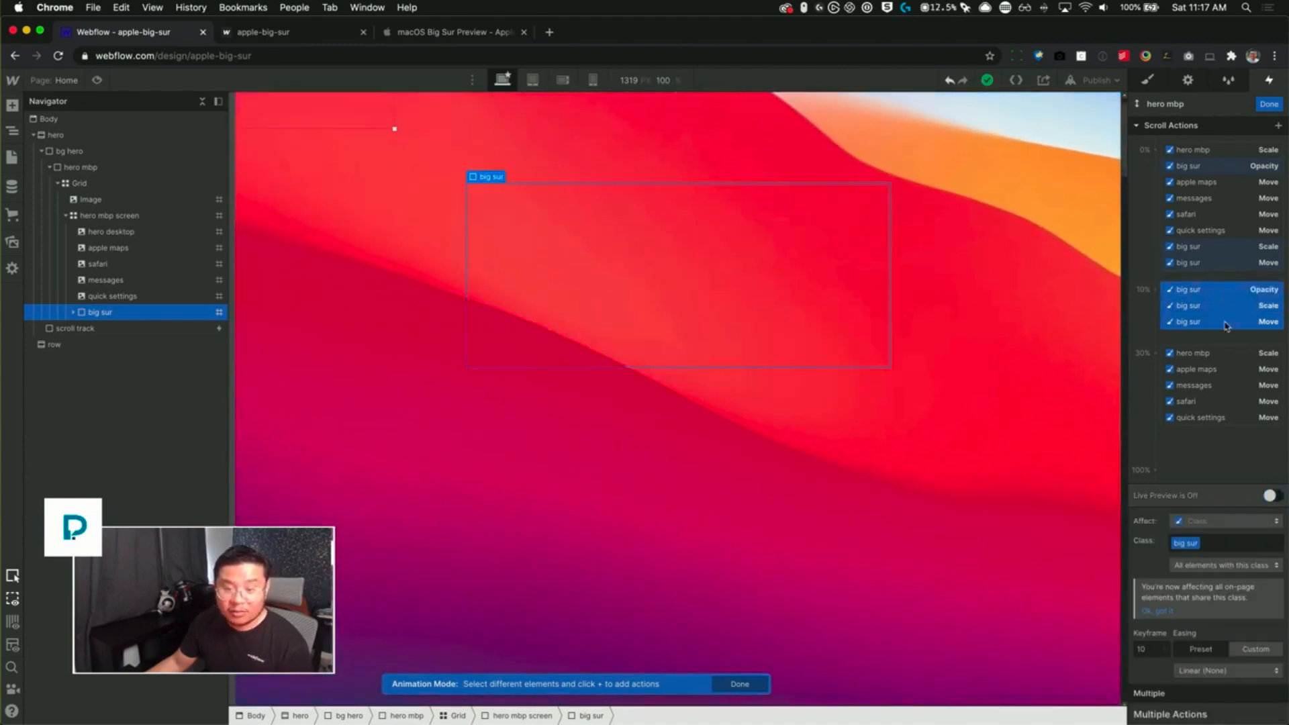
pyautogui.write('5')
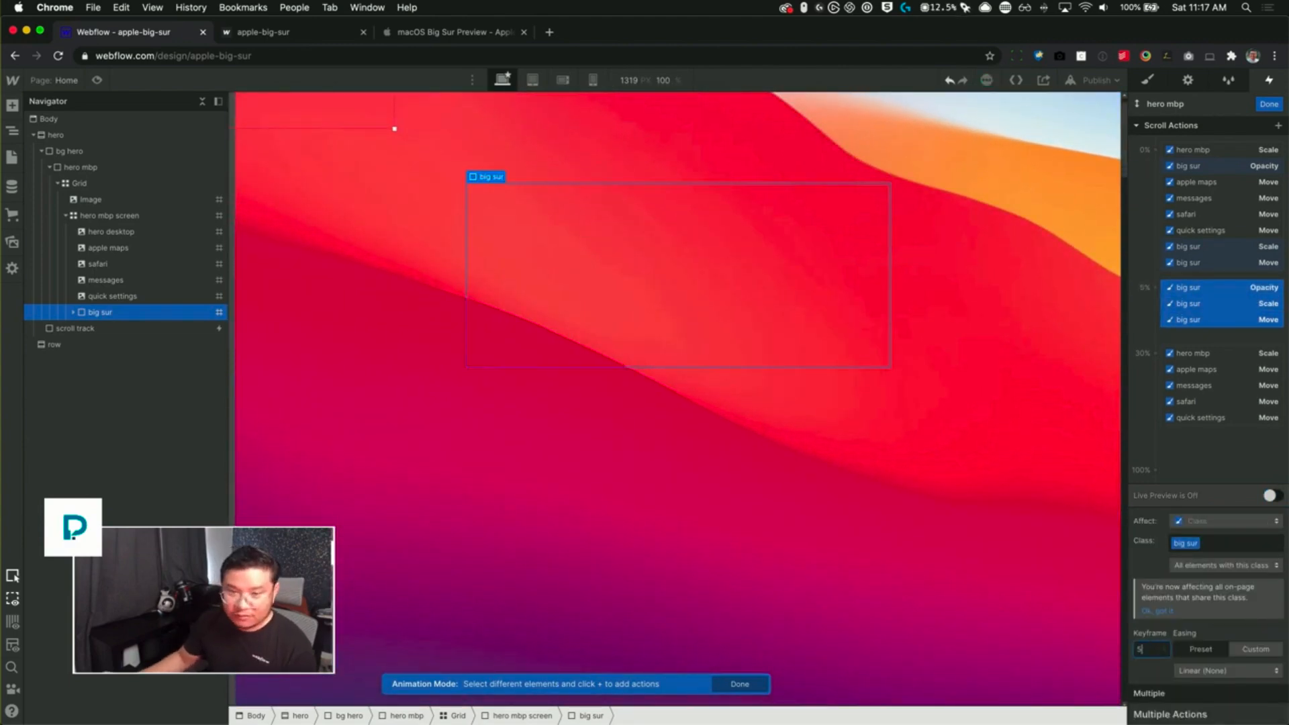
pyautogui.click(1270, 496)
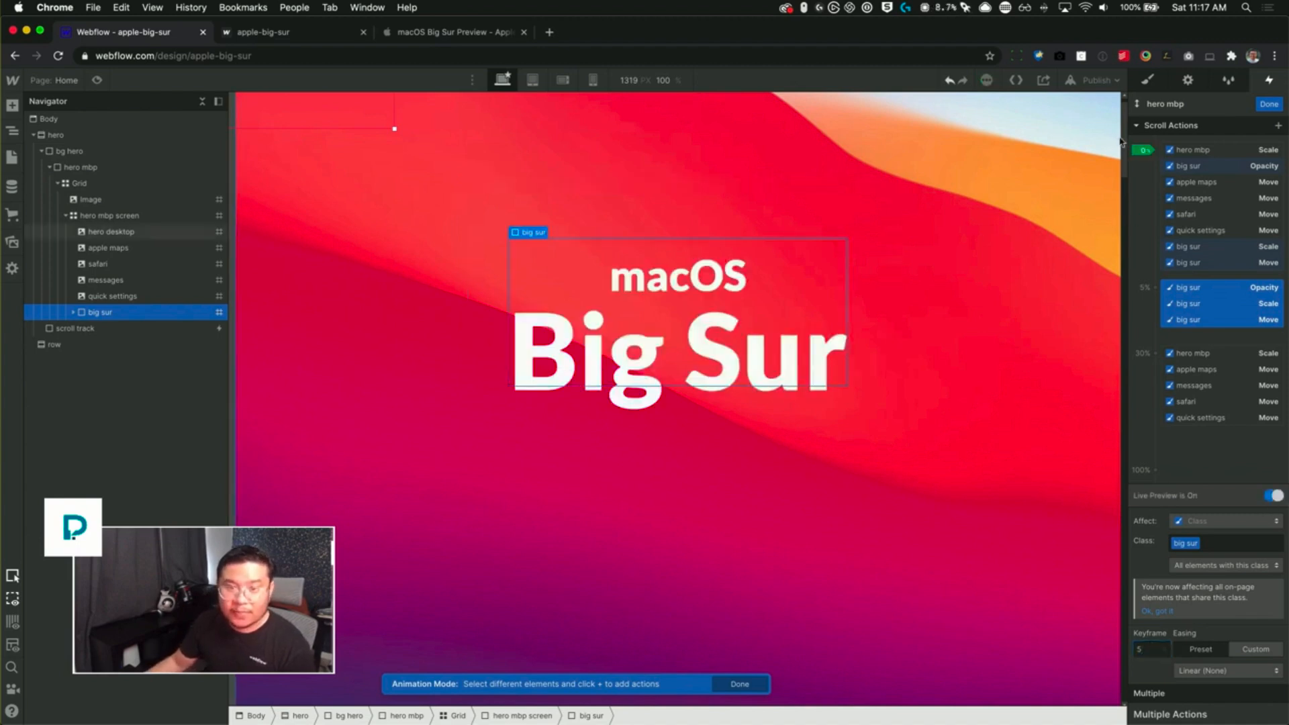
pyautogui.moveTo(1125, 149)
pyautogui.mouseDown()
pyautogui.moveTo(1124, 169)
pyautogui.moveTo(1120, 129)
pyautogui.mouseUp()
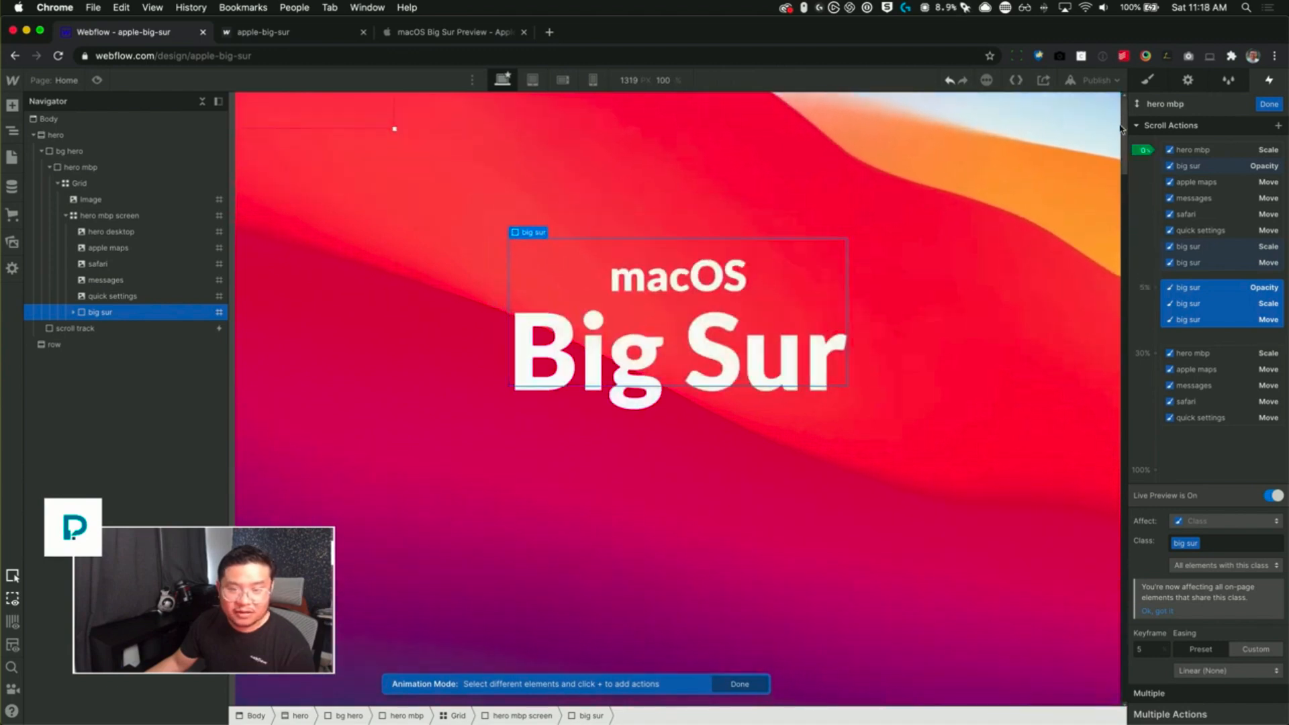
# - Review the vertical move and scale values of the big sur actions at 5% and preview the scroll animation
pyautogui.click(1220, 320)
pyautogui.click(1259, 694)
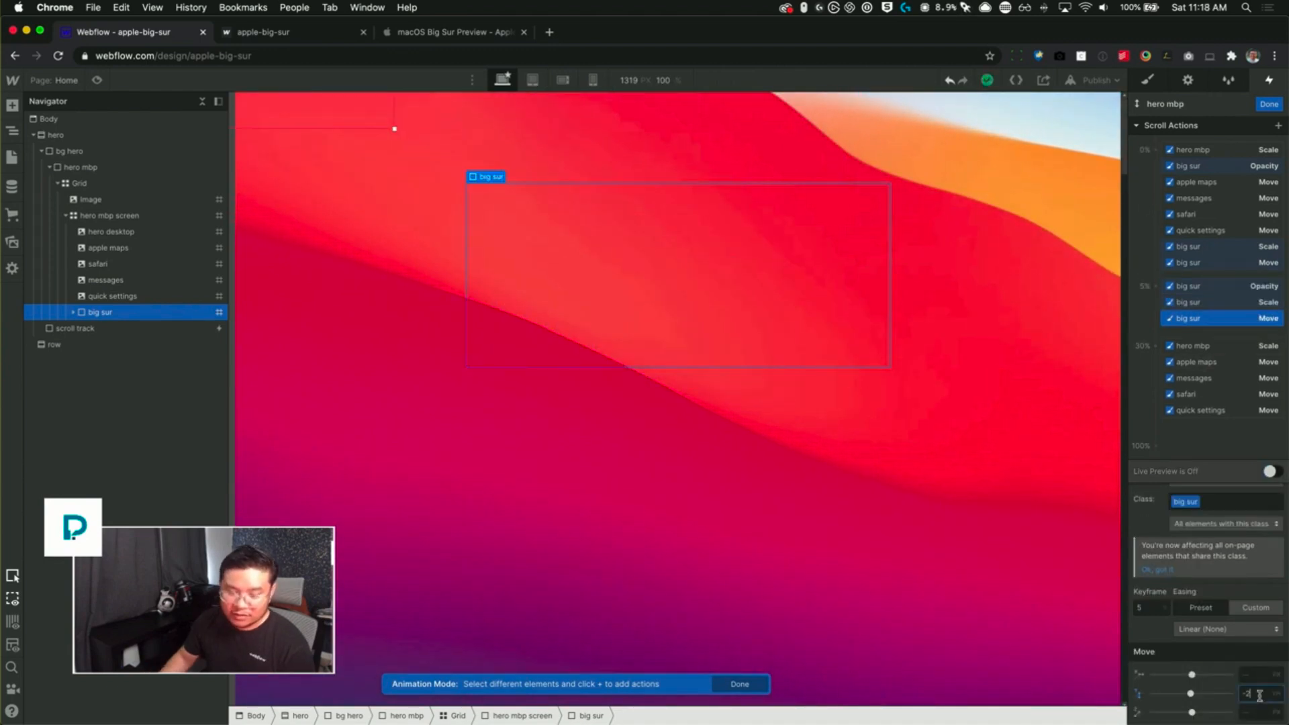
pyautogui.press('Up')
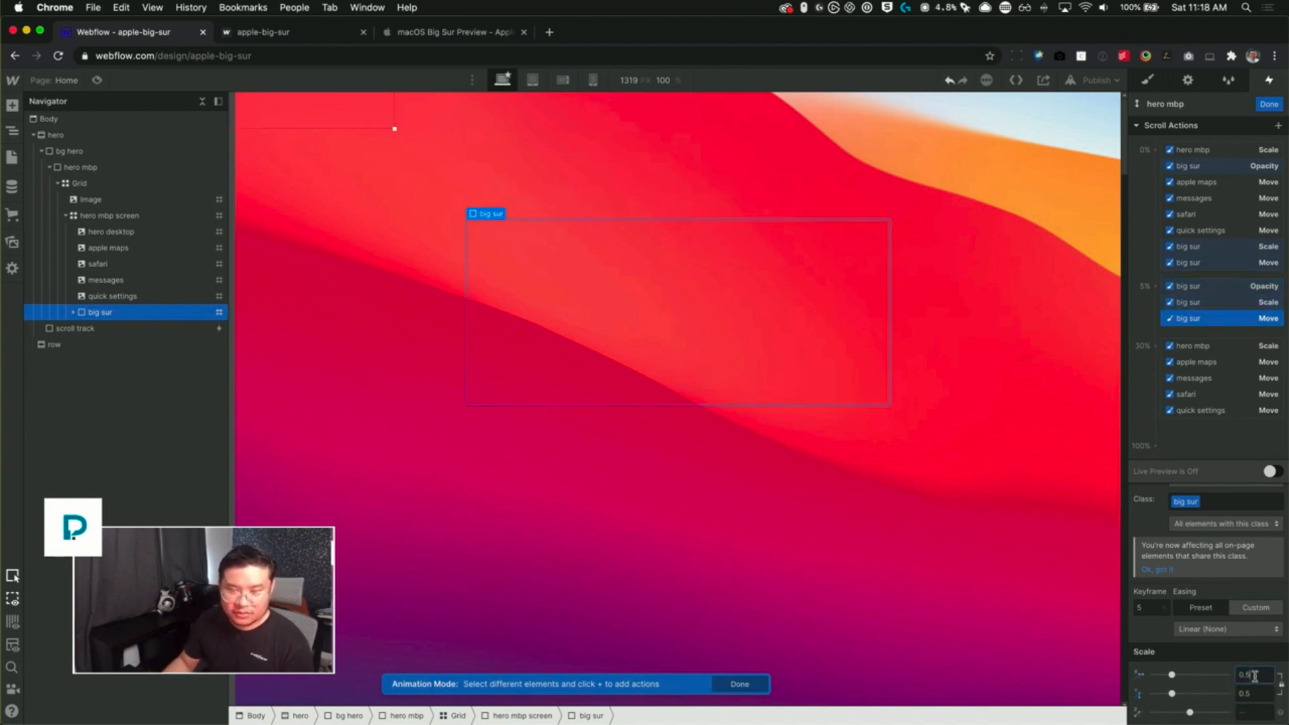
pyautogui.click(1272, 471)
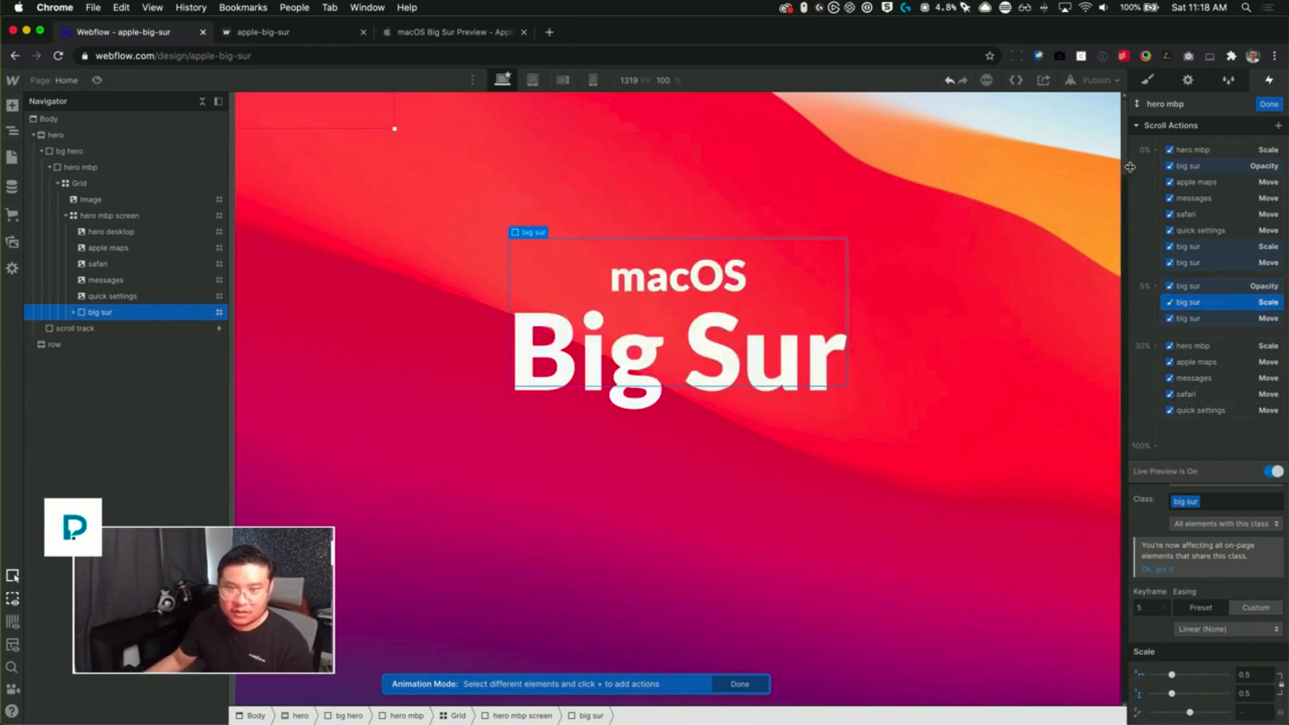
pyautogui.moveTo(1125, 163); pyautogui.dragTo(1125, 149)
# - Try a scale of 0.7 for the big sur Scale action at the 5% keyframe and preview the scroll animation
pyautogui.click(1272, 471)
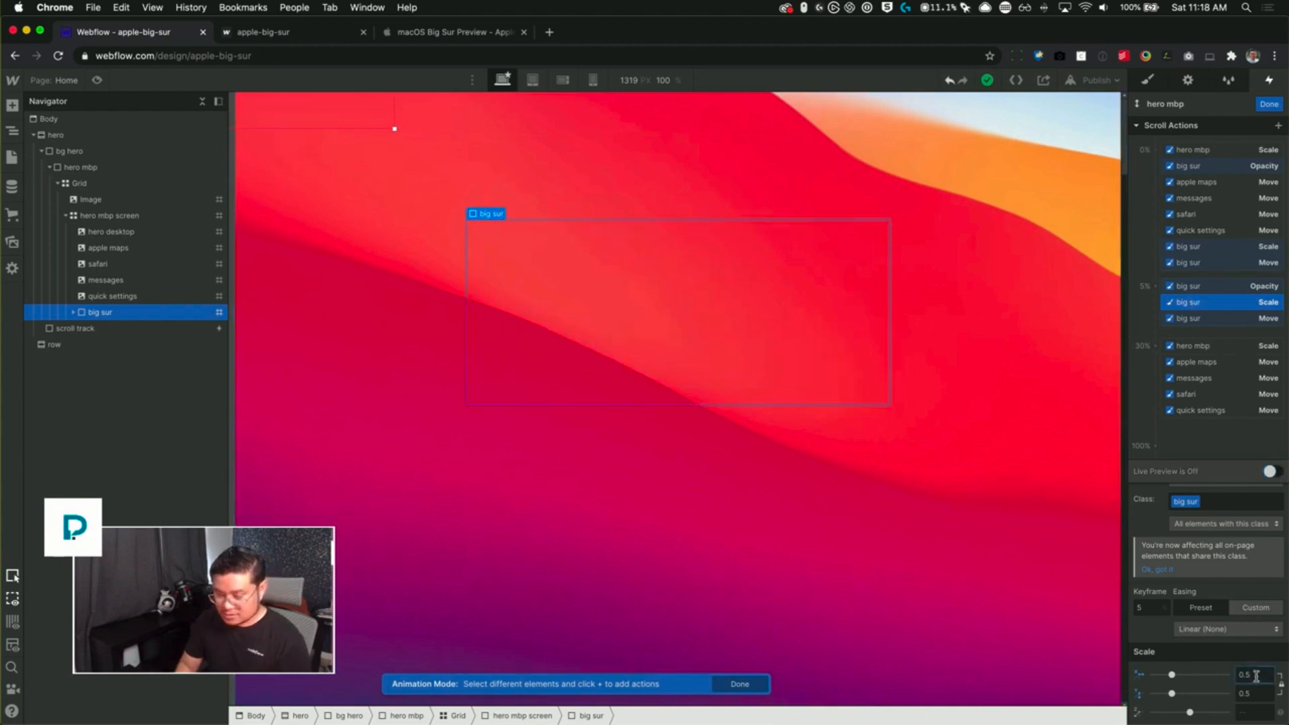
pyautogui.press('BackSpace')
pyautogui.write('7')
pyautogui.press('Return')
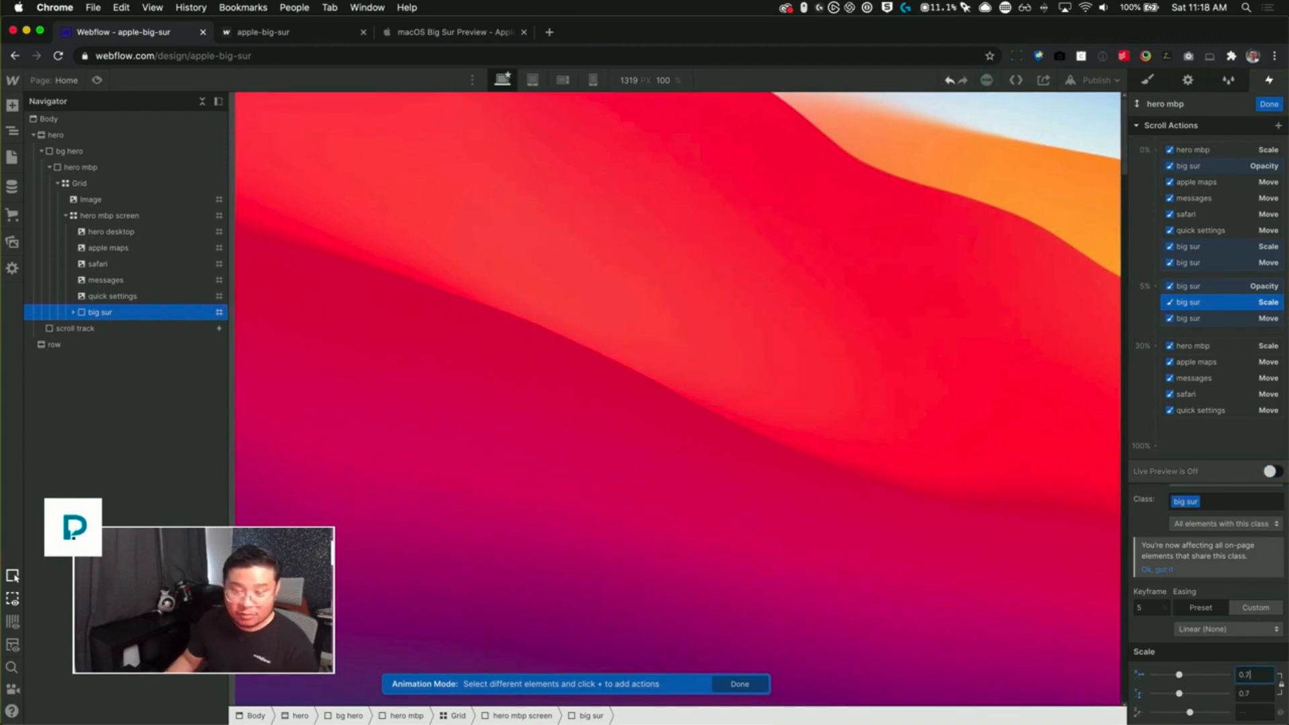
pyautogui.click(1272, 472)
pyautogui.moveTo(1126, 167); pyautogui.dragTo(1125, 169)
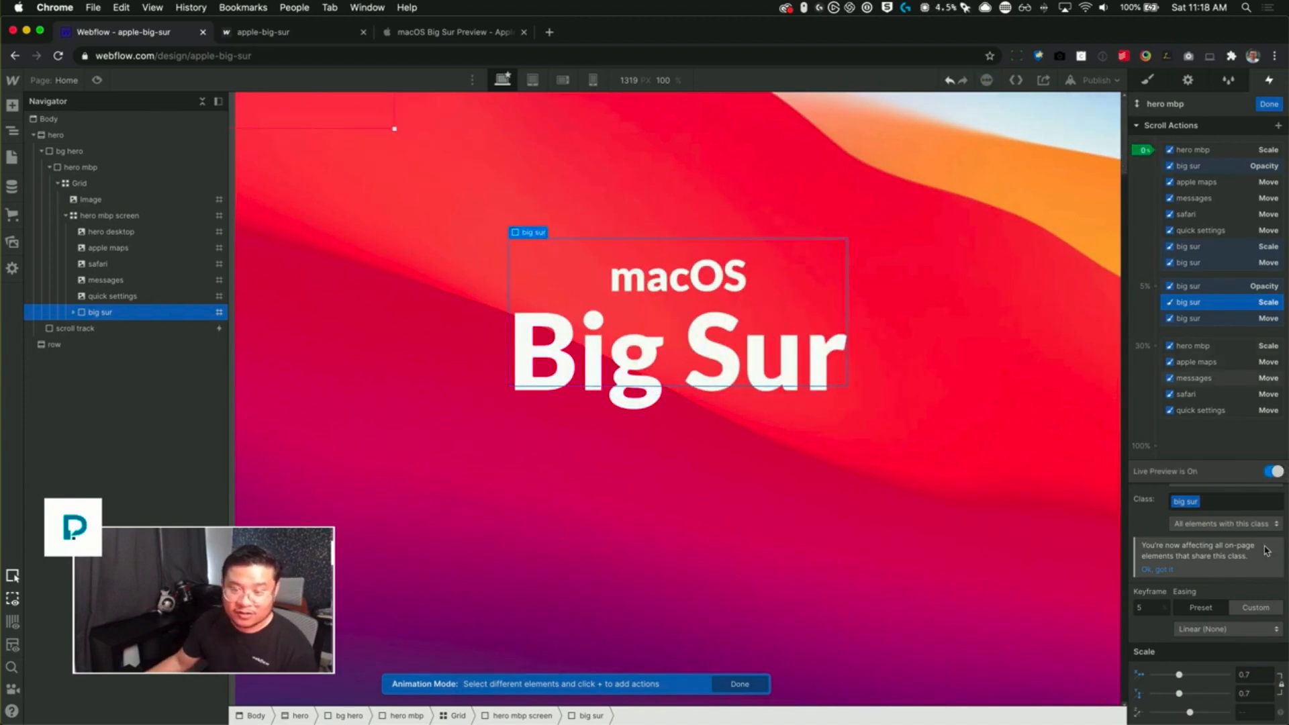
# - Try a scale of 0.3 for the big sur Scale action at 5% with the live preview on
pyautogui.click(1259, 674)
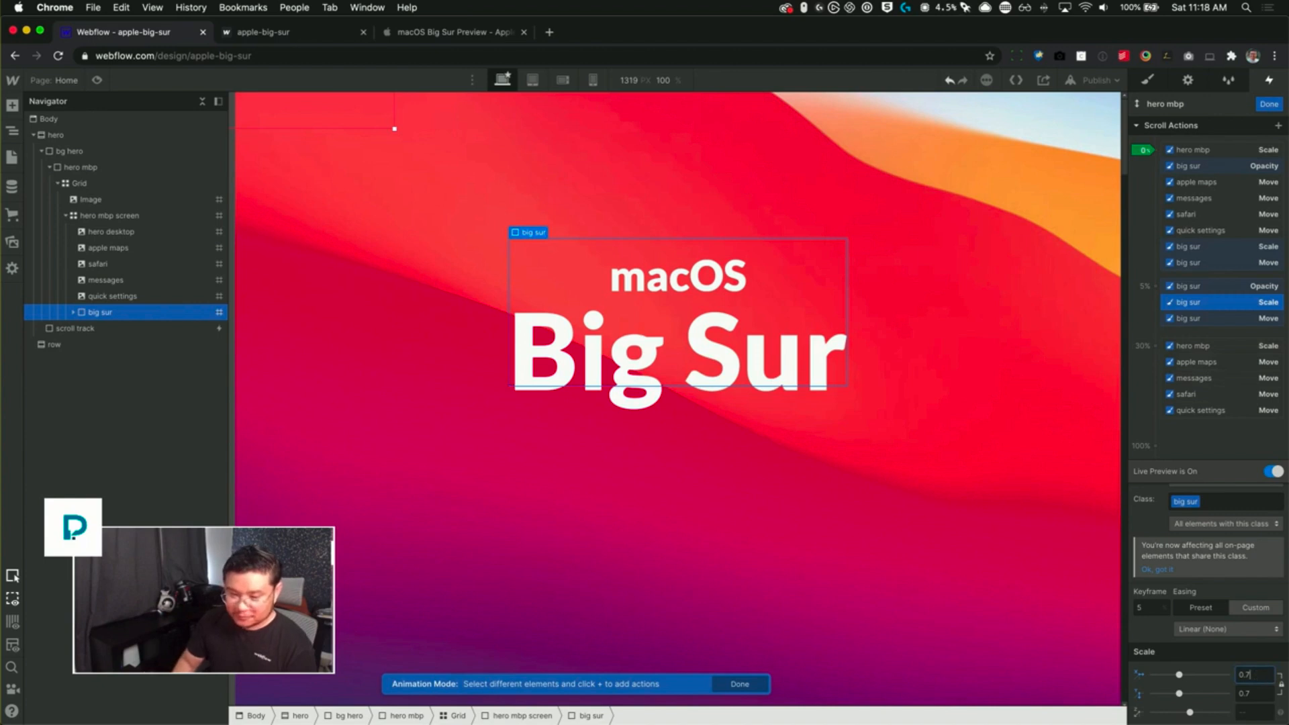
pyautogui.press('BackSpace')
pyautogui.press('BackSpace')
pyautogui.write('.3')
pyautogui.press('Return')
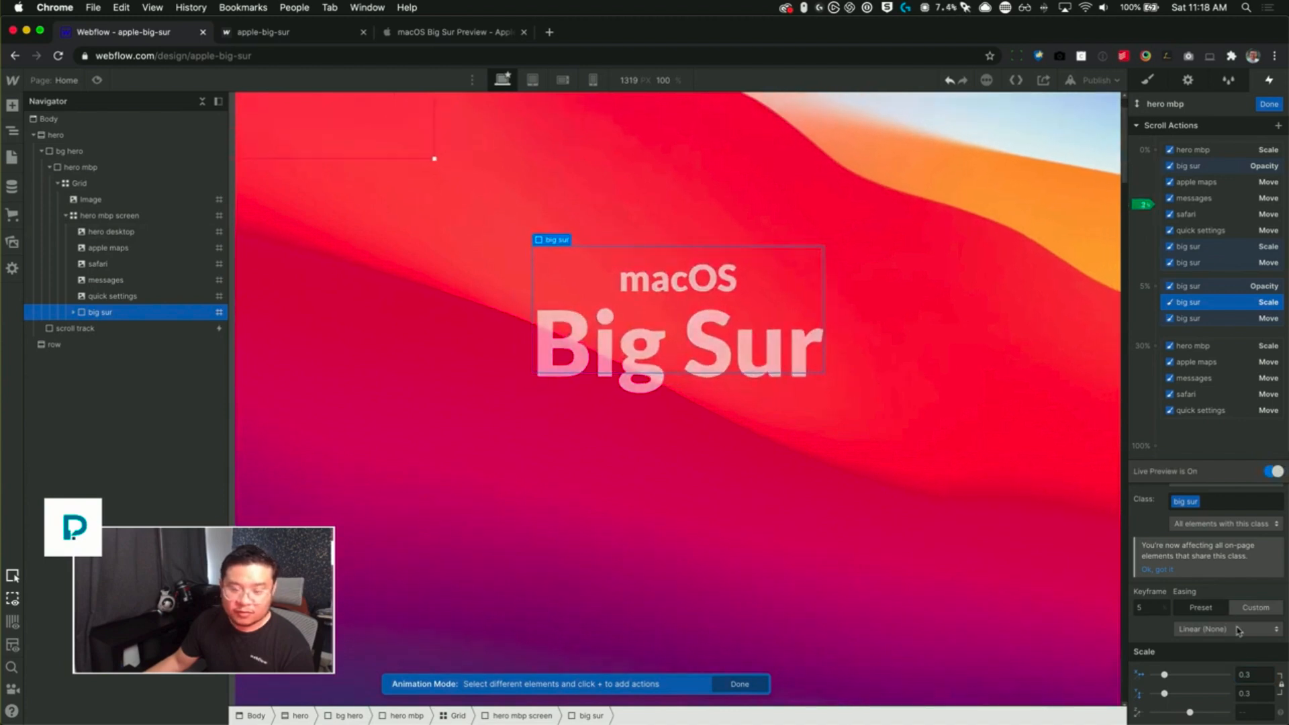
# - Set the big sur Scale action at 5% to 0.4 and preview the scroll animation
pyautogui.press('BackSpace')
pyautogui.write('4')
pyautogui.press('Return')
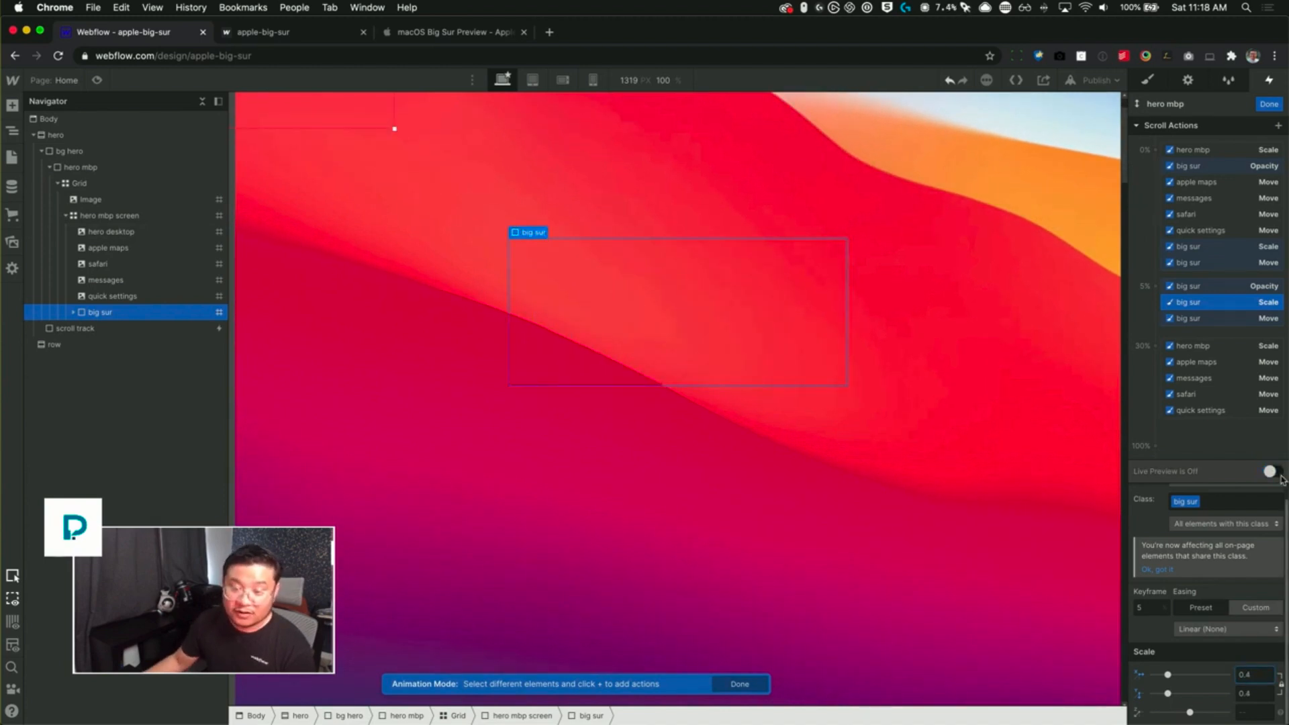
pyautogui.click(1271, 471)
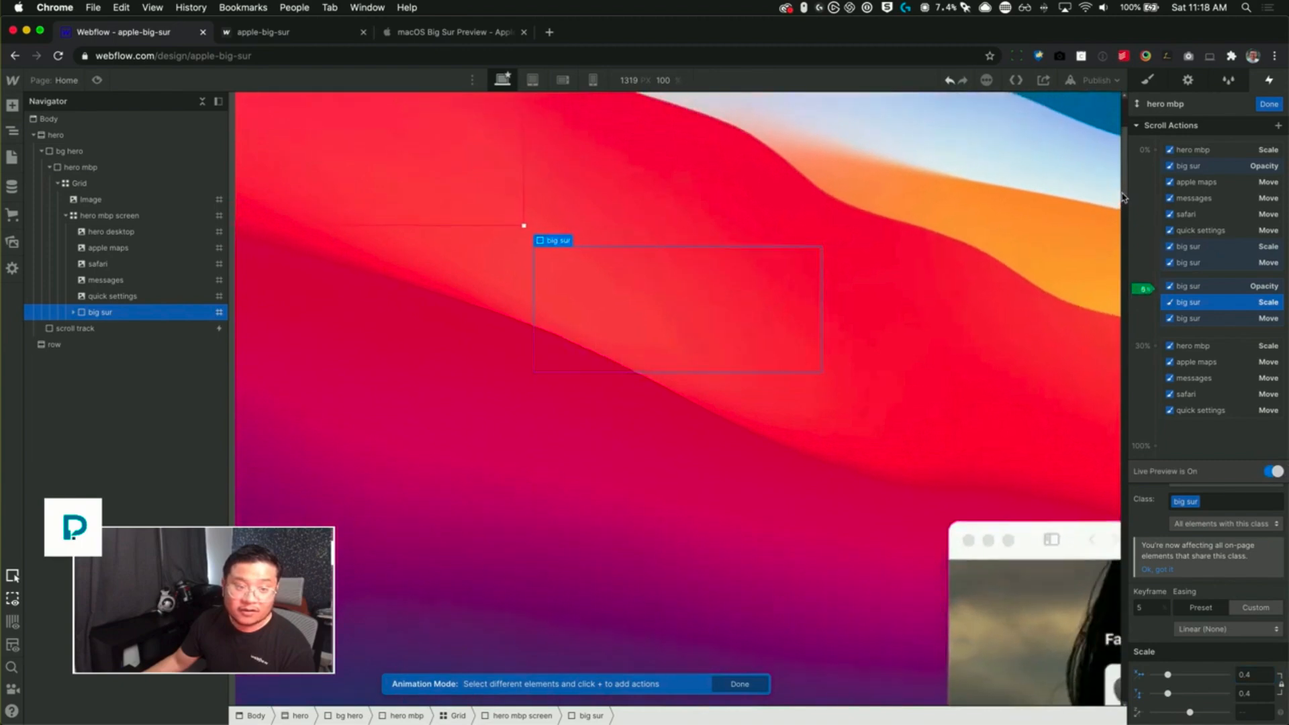
pyautogui.moveTo(1123, 170); pyautogui.dragTo(1125, 234)
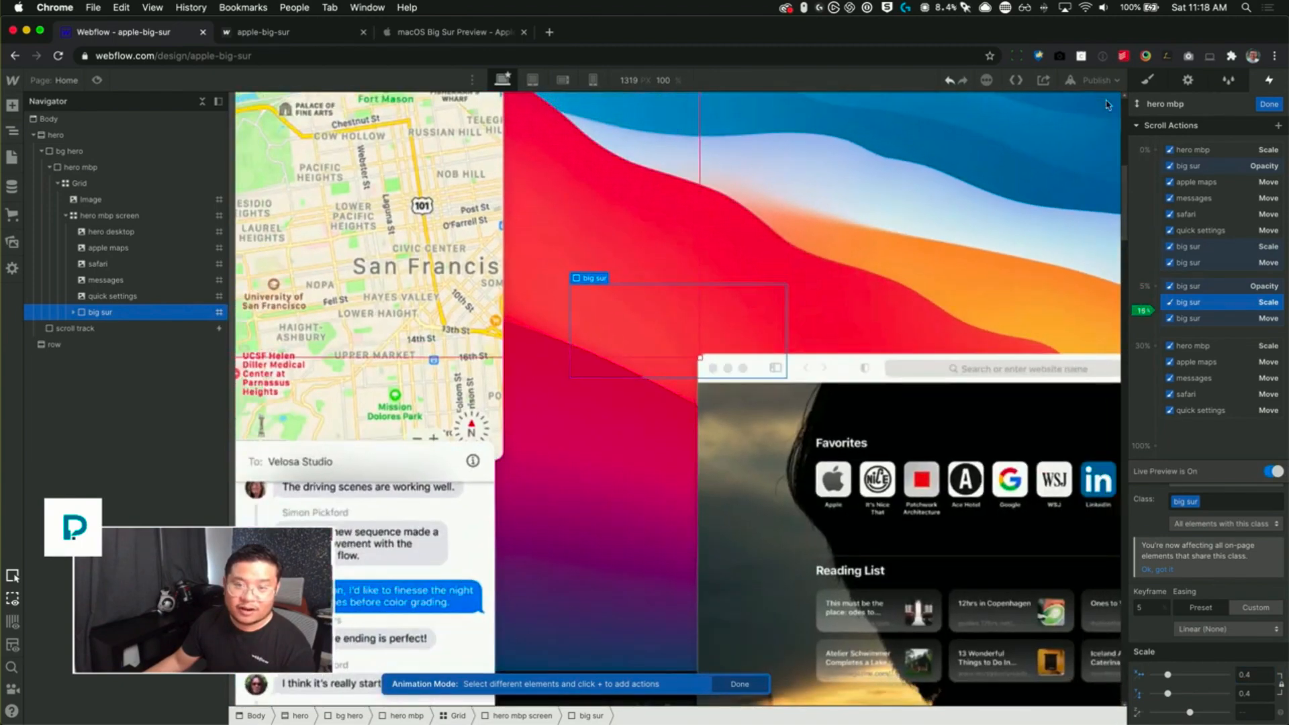
# - Finish editing the hero mbp scroll animation and publish the site to apple-big-sur.webflow.io
pyautogui.click(1268, 103)
pyautogui.click(1096, 80)
pyautogui.click(1033, 247)
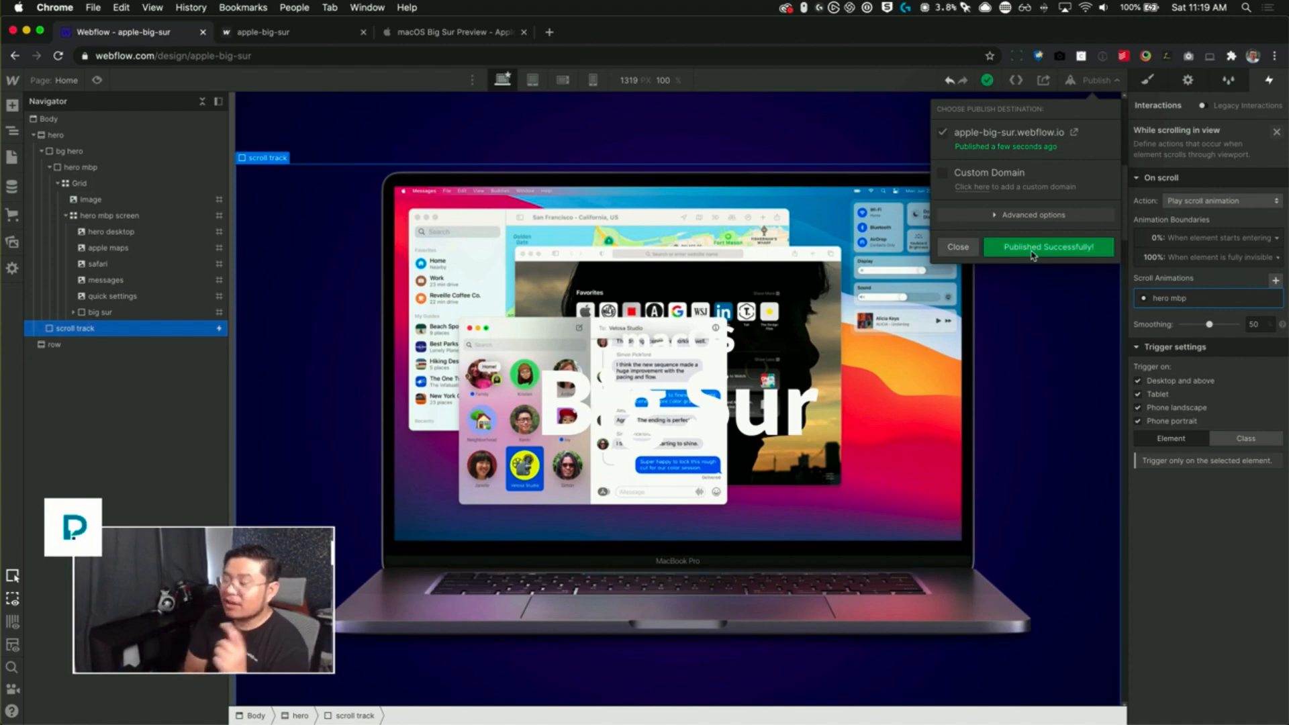
# - Examine the style settings of the scroll track element, from its size and position down to its backgrounds
pyautogui.click(1152, 87)
pyautogui.click(1152, 87)
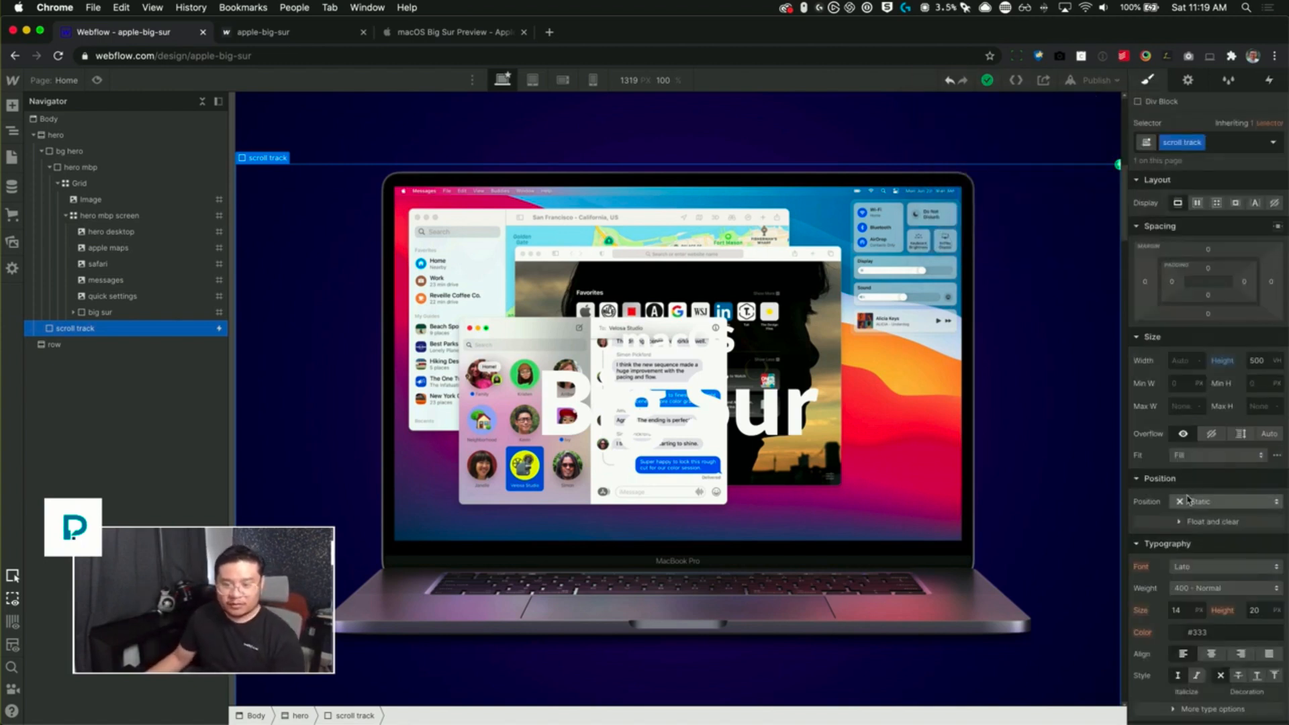
pyautogui.scroll(-5, 1188, 499)
pyautogui.scroll(2, 1188, 499)
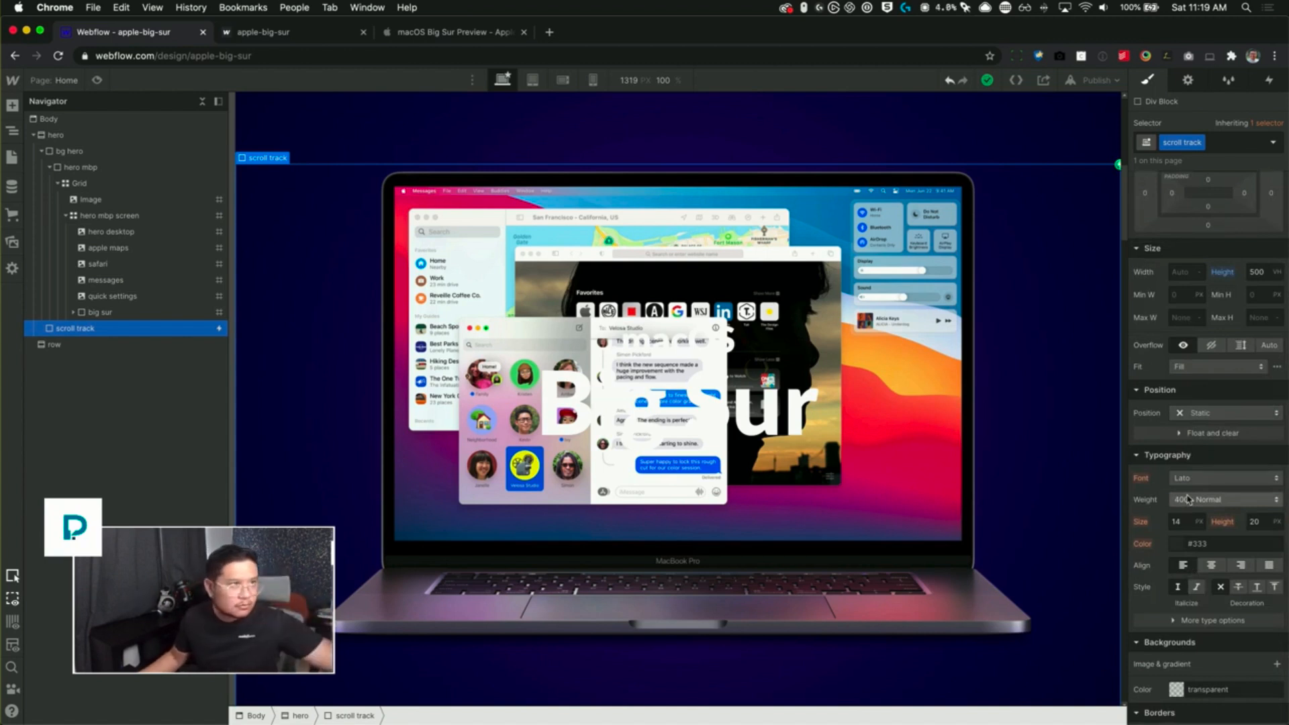
pyautogui.scroll(3, 1188, 500)
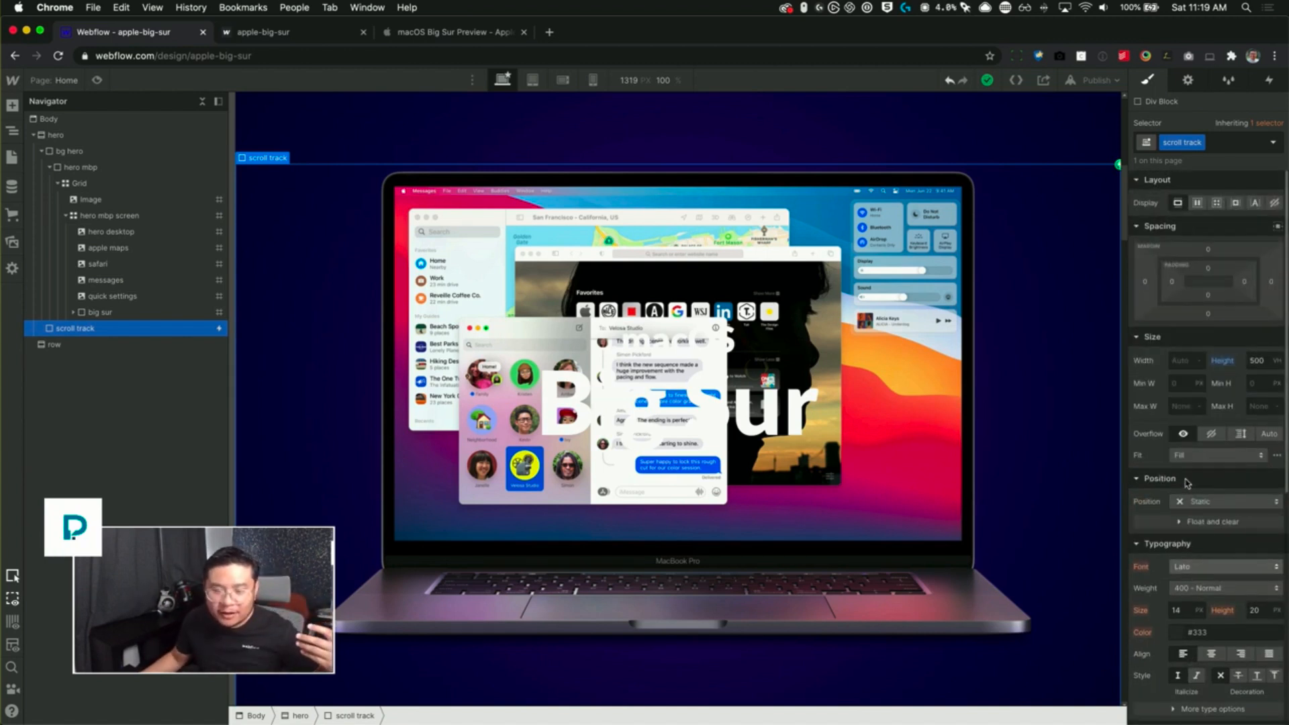
pyautogui.scroll(-1, 1187, 483)
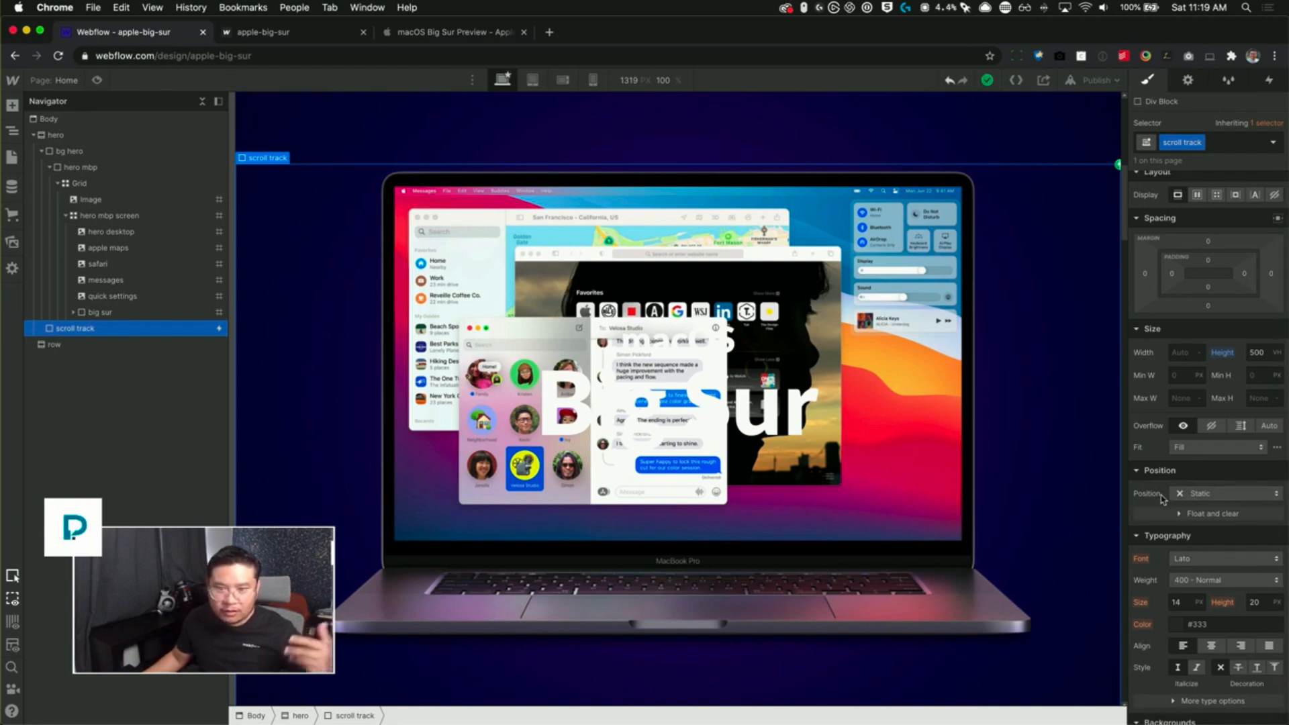
# - Examine the style settings of the Grid element inside hero mbp, including its grid gaps and columns
pyautogui.click(114, 182)
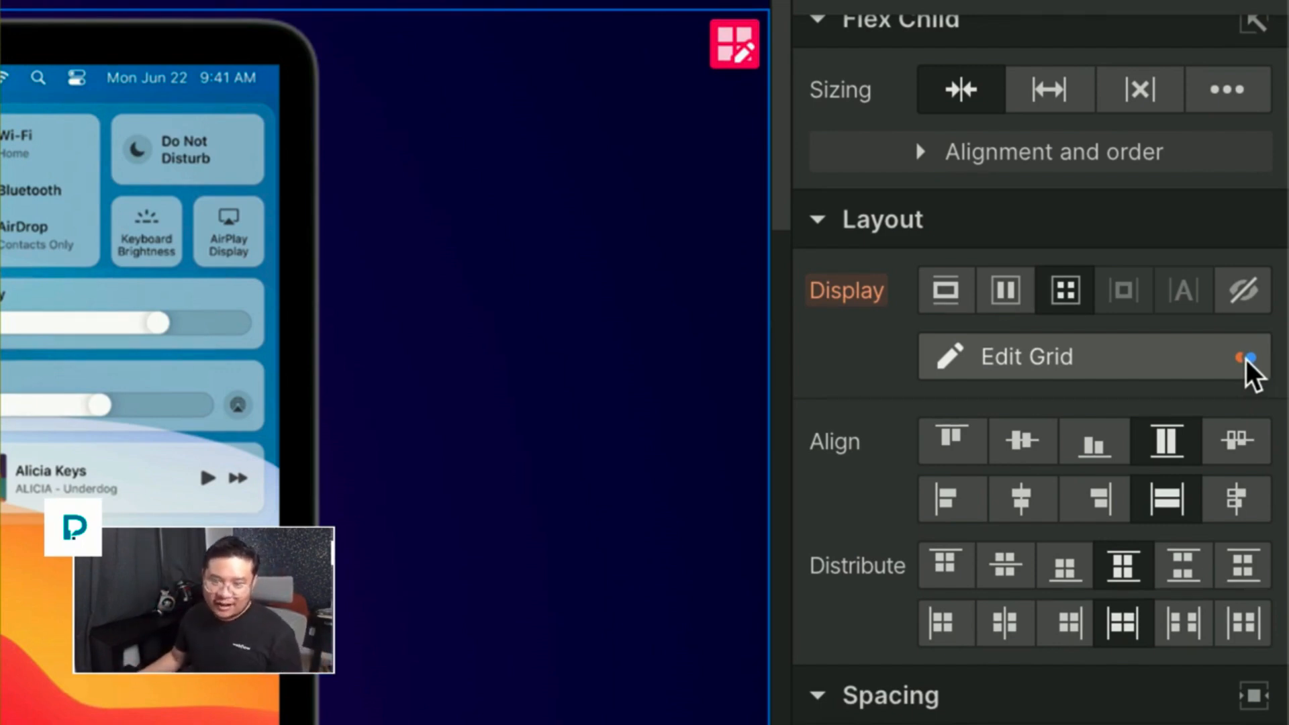
pyautogui.click(1246, 360)
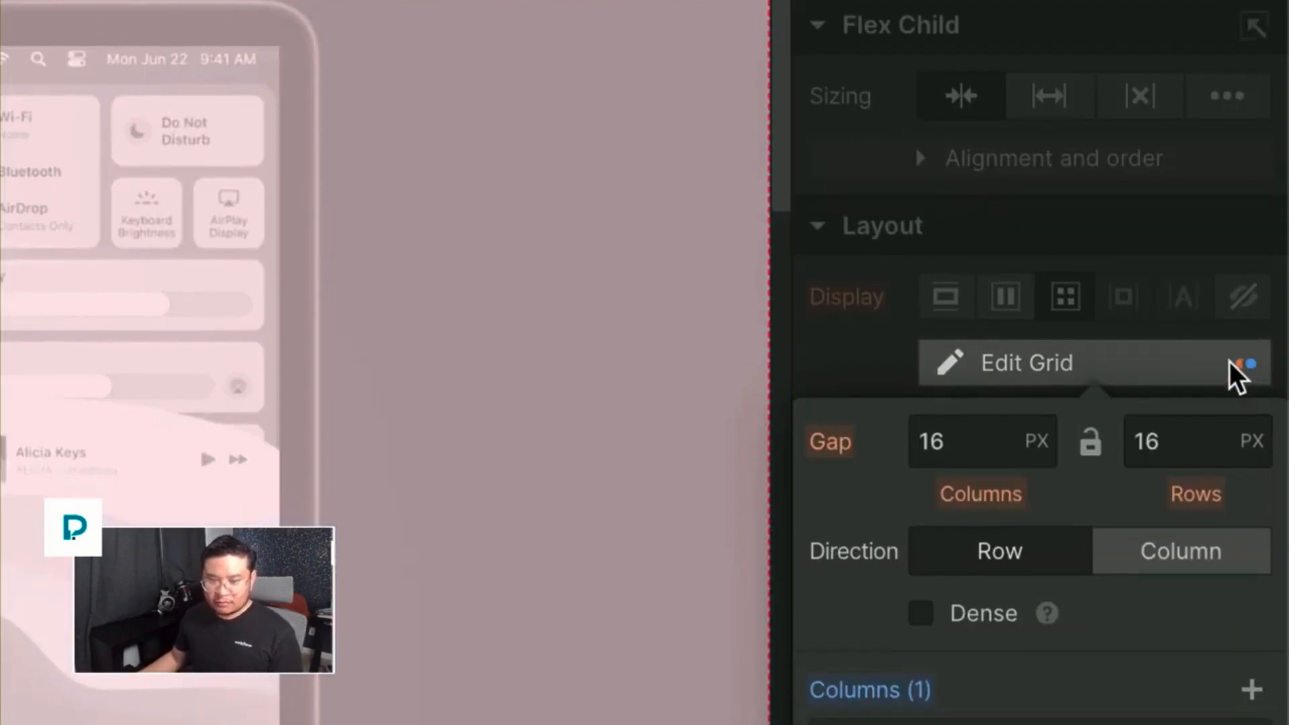
pyautogui.click(1228, 361)
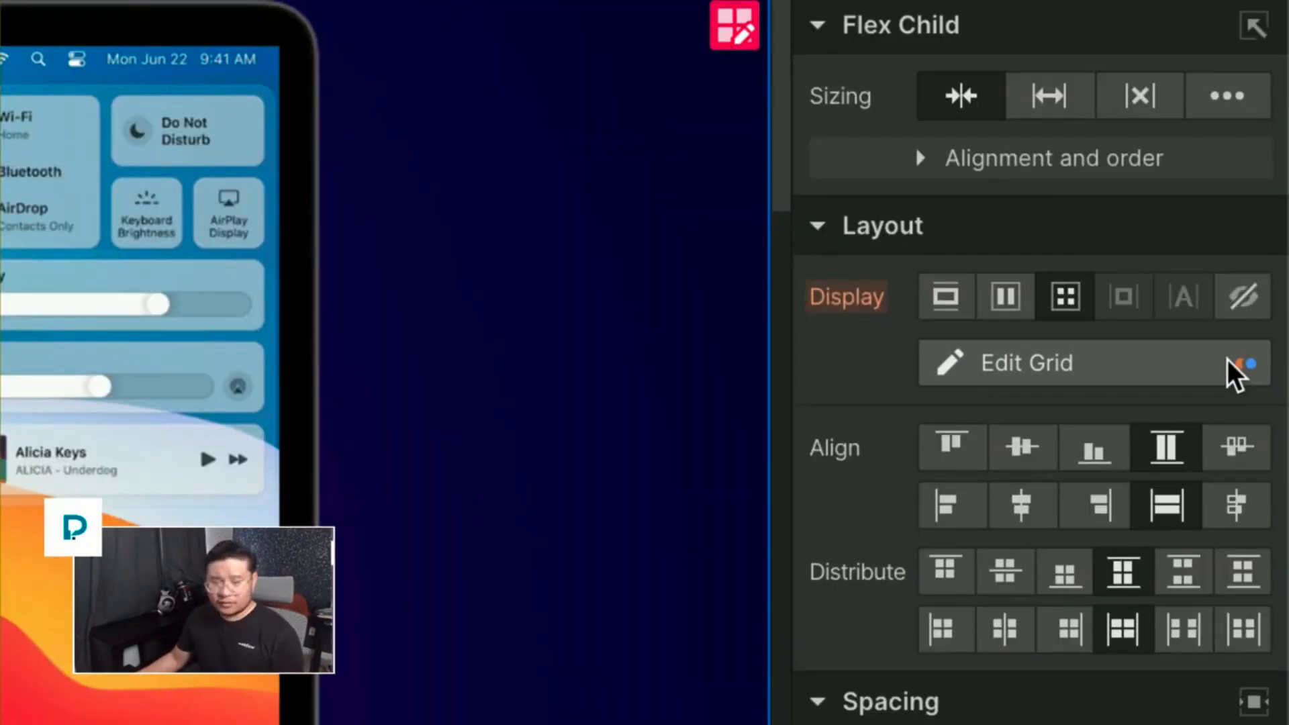
pyautogui.scroll(-15, 1227, 359)
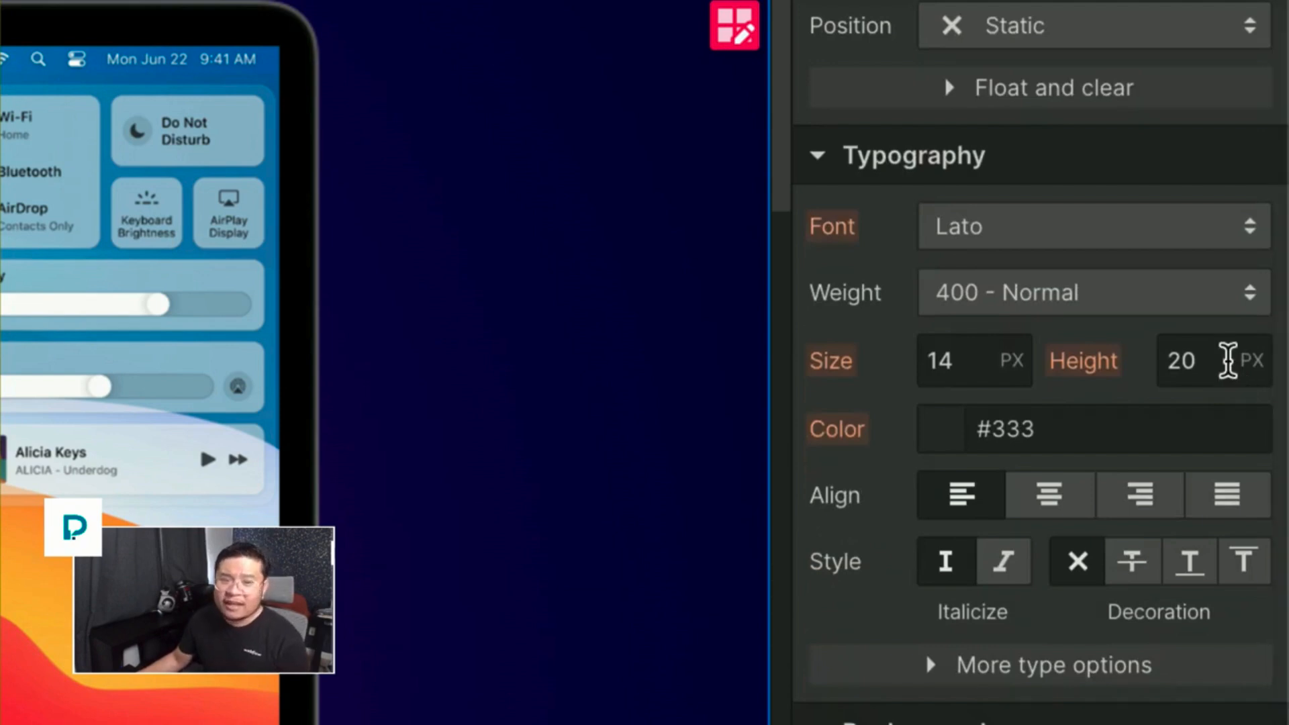
pyautogui.scroll(-3, 1227, 360)
pyautogui.scroll(-1, 1227, 360)
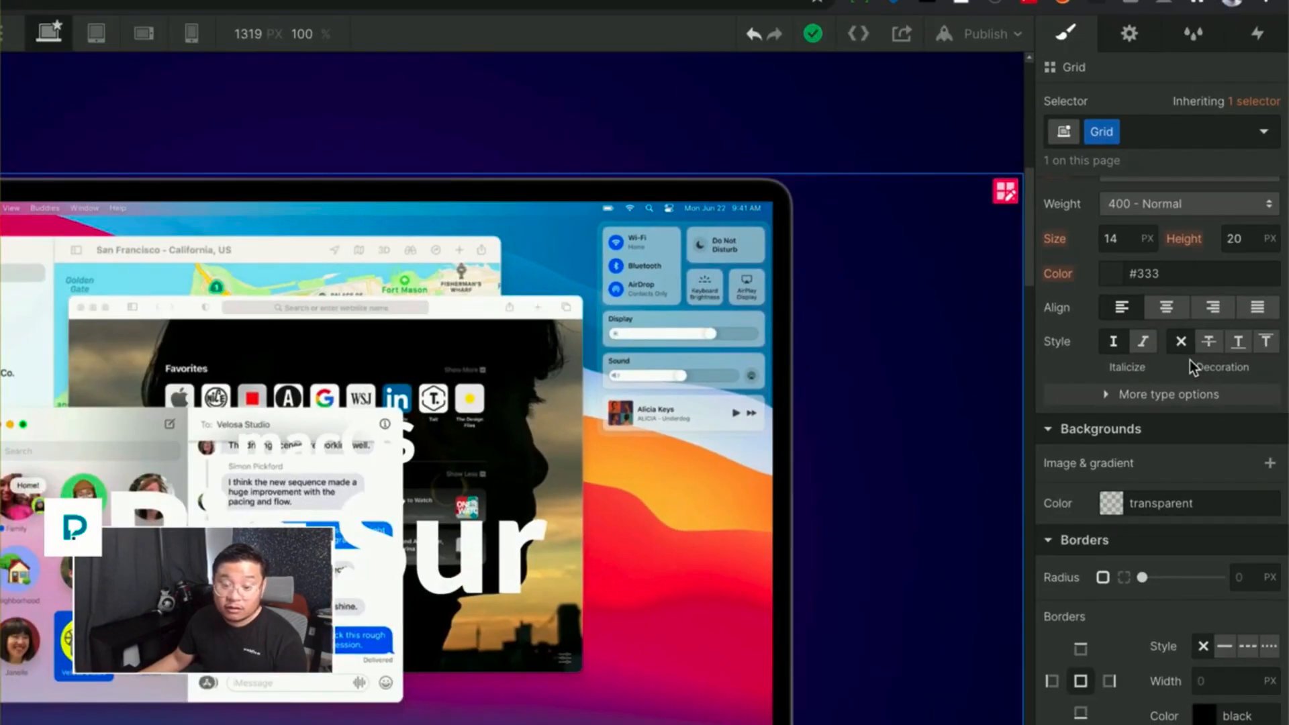
pyautogui.scroll(5, 1195, 360)
pyautogui.scroll(-1, 1195, 360)
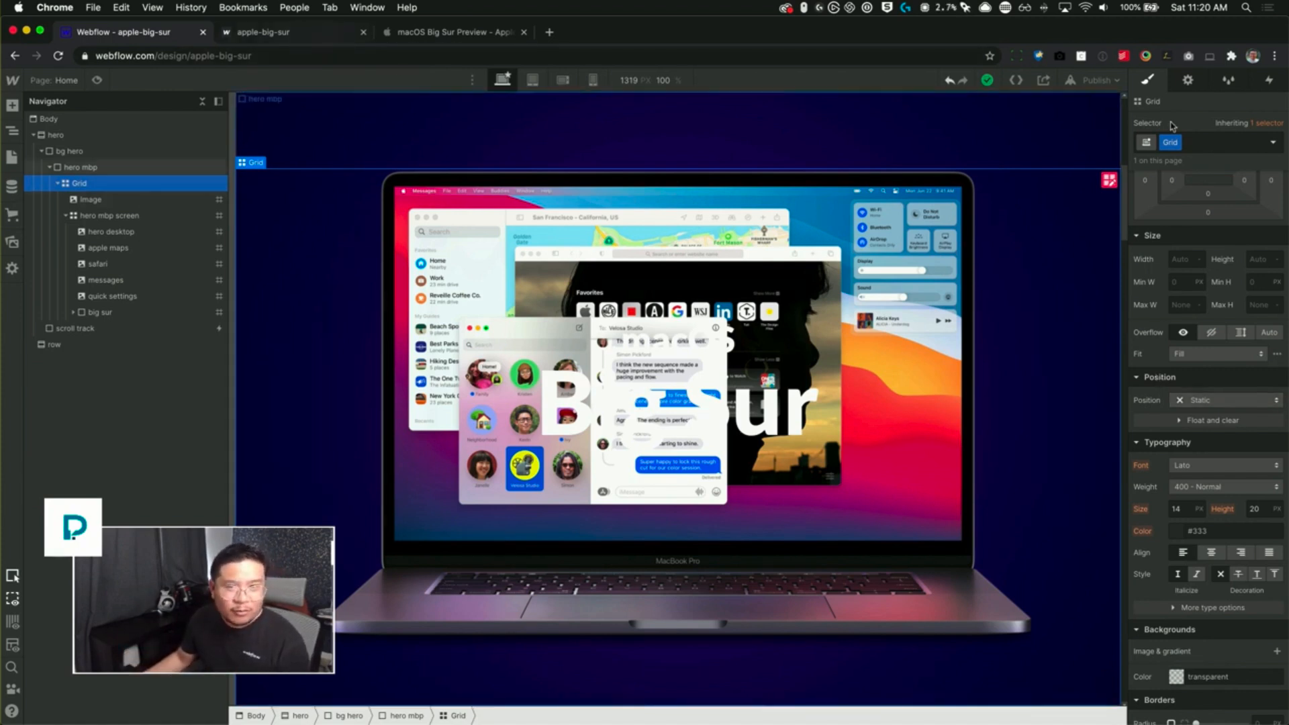
# - Publish the site to the selected domain again and reload the live apple-big-sur page
pyautogui.click(1098, 80)
pyautogui.click(1048, 247)
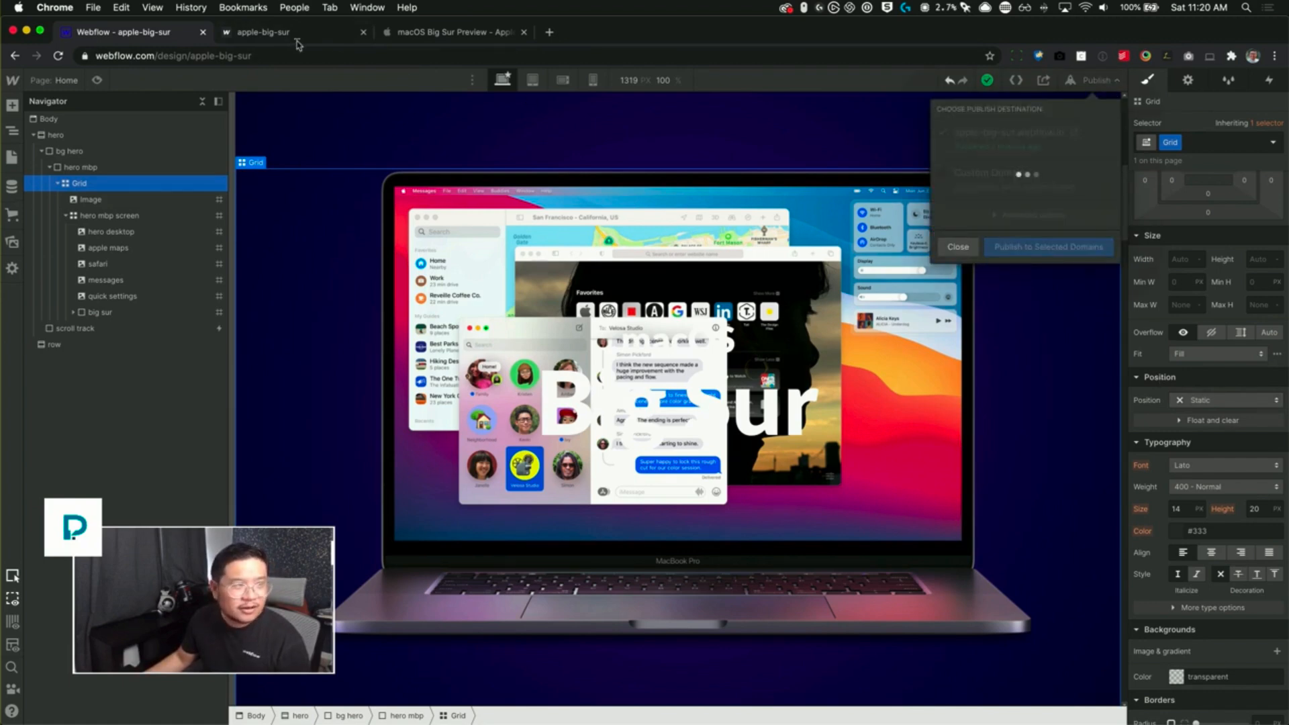
pyautogui.click(242, 30)
pyautogui.press('super+r')
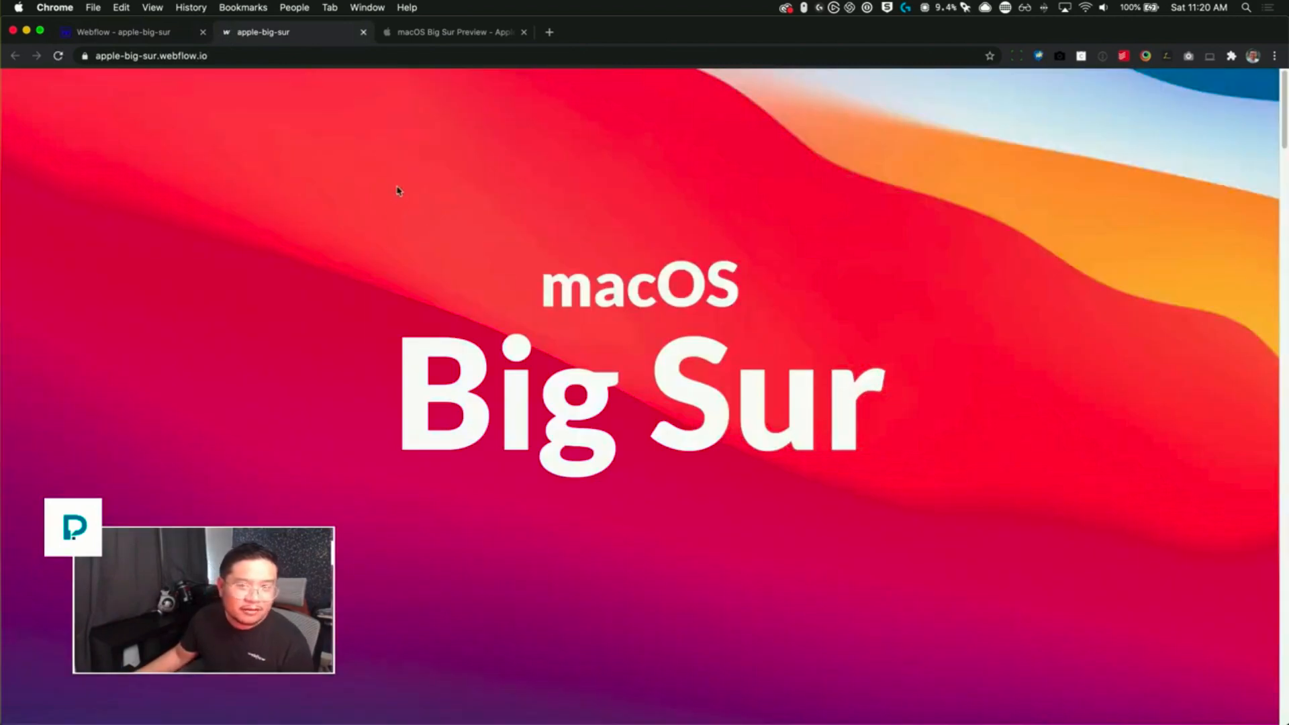
# - Scroll through the published page to check the title fade and the MacBook zoom-out animation
pyautogui.moveTo(1285, 88); pyautogui.dragTo(1288, 58)
pyautogui.scroll(-2, 639, 396)
pyautogui.scroll(2, 639, 396)
pyautogui.scroll(-3, 639, 396)
pyautogui.scroll(3, 639, 396)
pyautogui.scroll(-5, 639, 396)
pyautogui.scroll(-5, 639, 396)
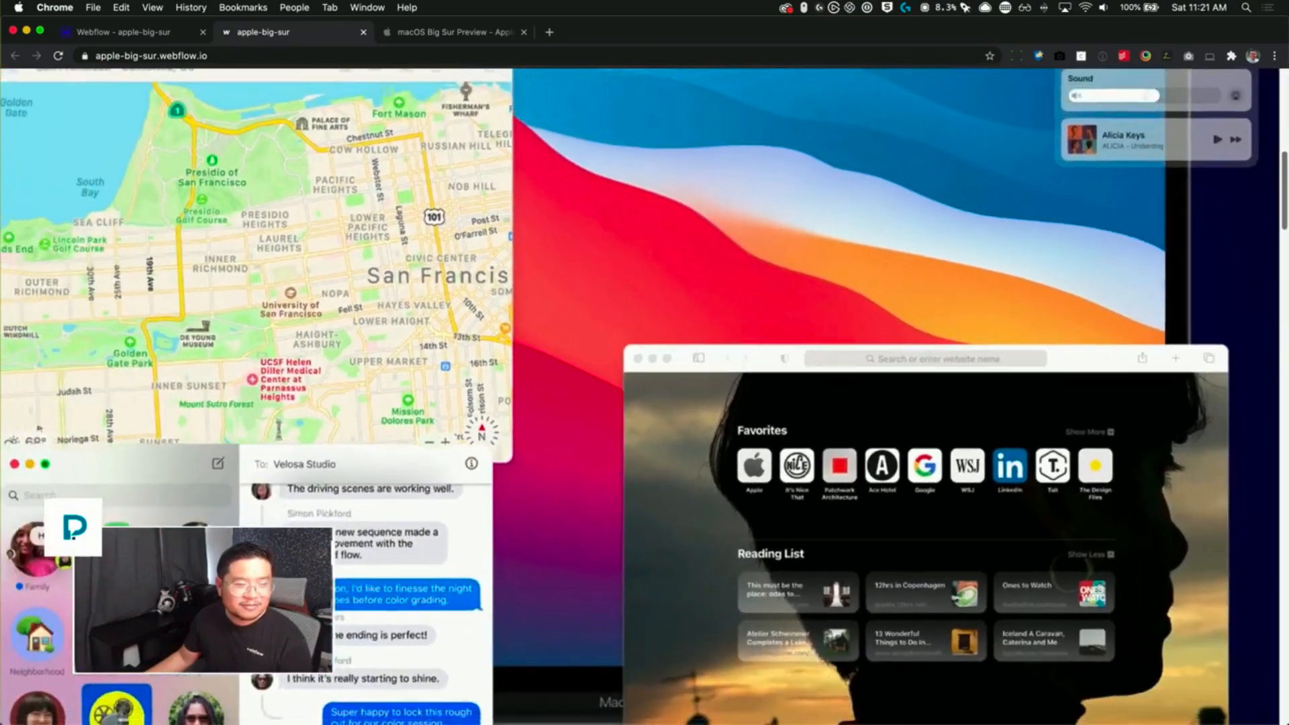
pyautogui.scroll(-5, 639, 397)
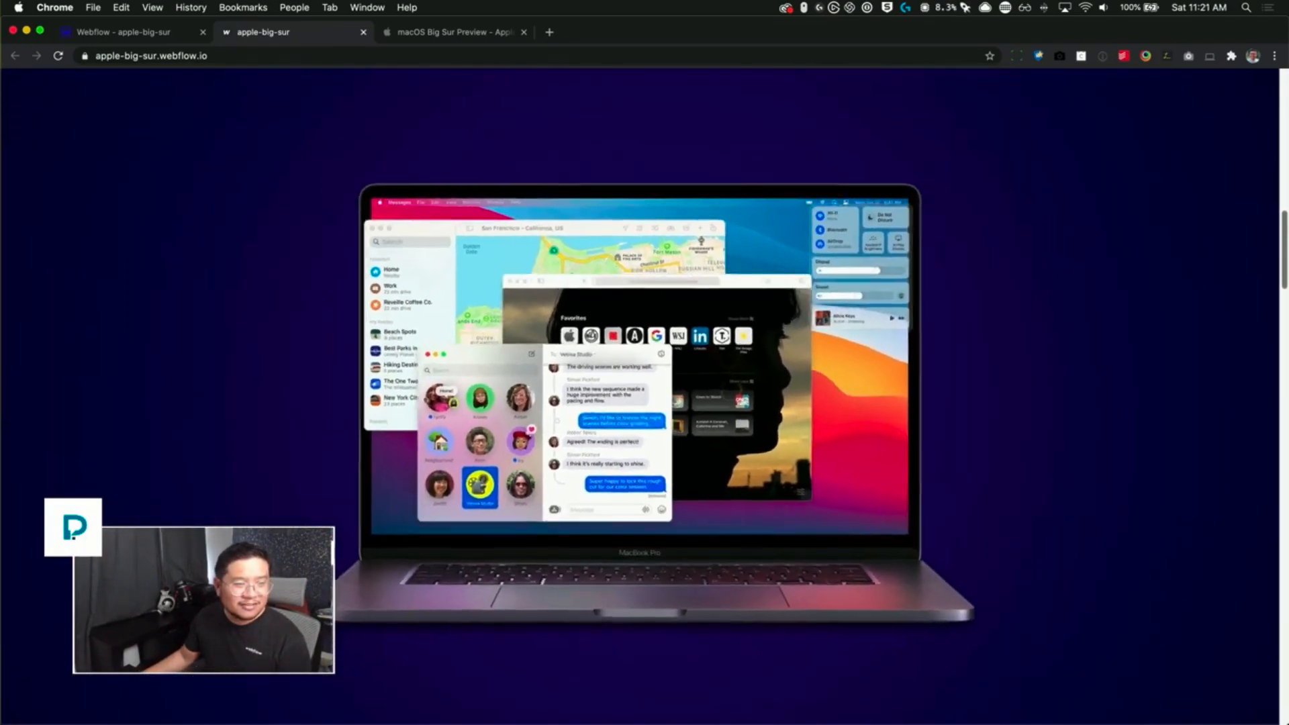
pyautogui.moveTo(1286, 263)
pyautogui.mouseDown()
pyautogui.moveTo(1285, 628)
pyautogui.moveTo(1281, 181)
pyautogui.moveTo(1277, 256)
pyautogui.mouseUp()
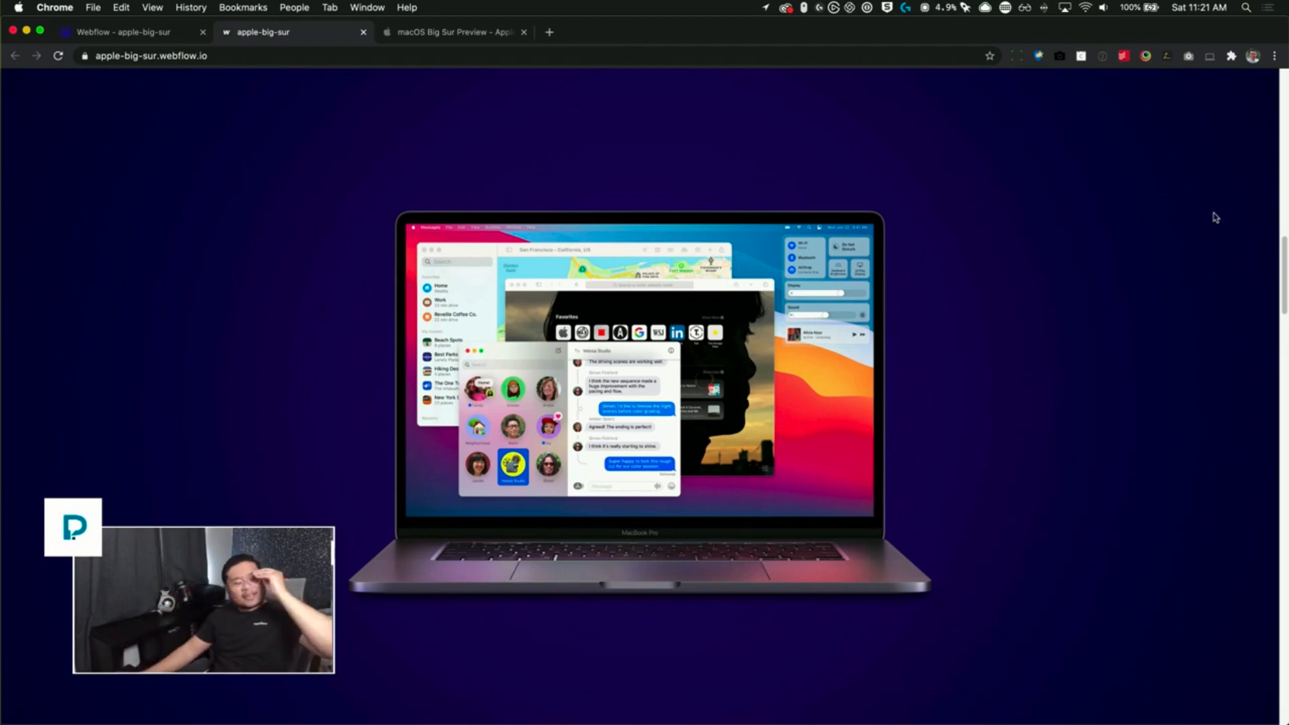
# - Examine the hero scroll animation on Apple's macOS Big Sur Preview page and return to the Webflow designer
pyautogui.click(428, 31)
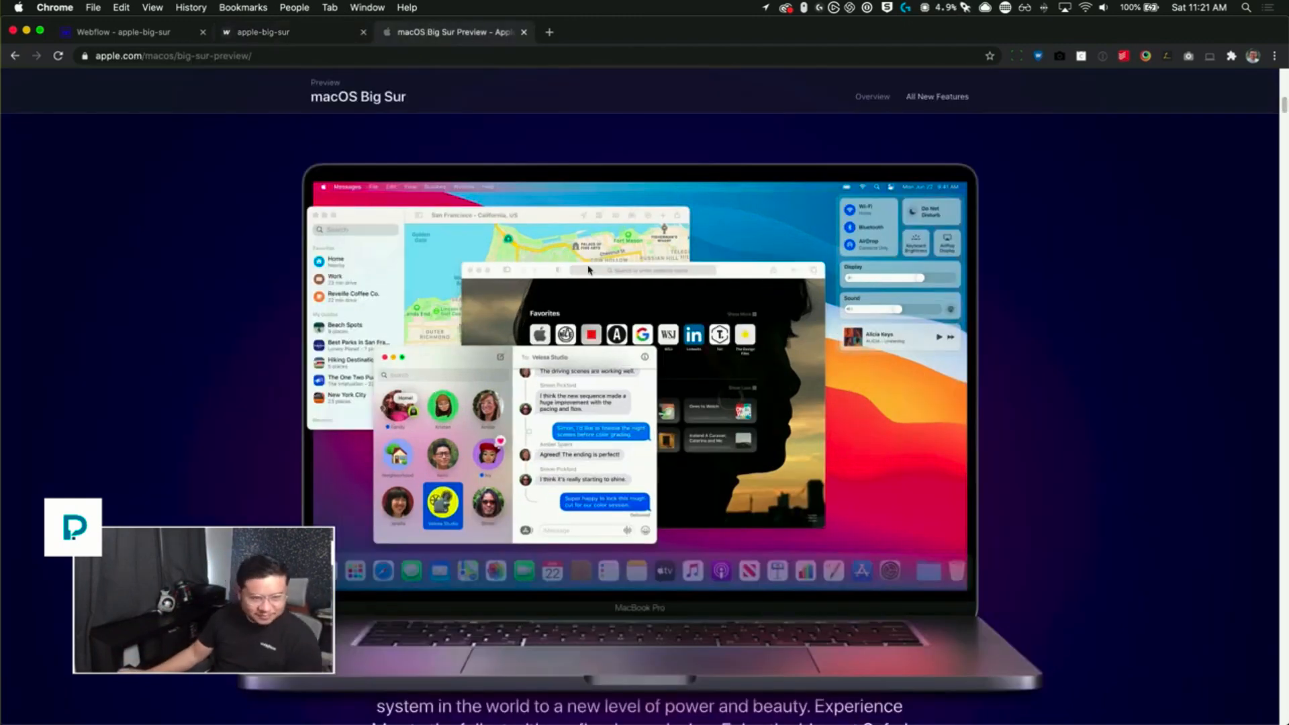
pyautogui.moveTo(1282, 109); pyautogui.dragTo(1279, 130)
pyautogui.moveTo(1277, 133)
pyautogui.mouseDown()
pyautogui.moveTo(1277, 147)
pyautogui.moveTo(1281, 111)
pyautogui.mouseUp()
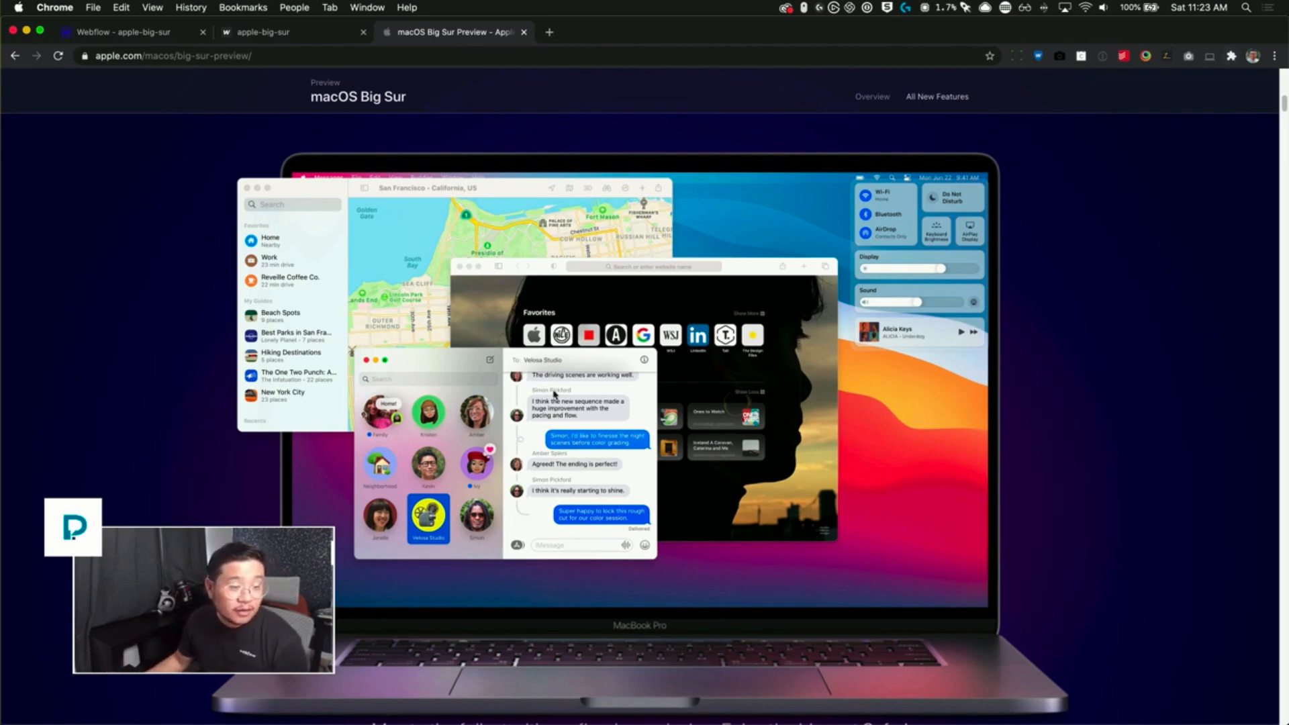
pyautogui.scroll(-5, 562, 381)
pyautogui.click(137, 35)
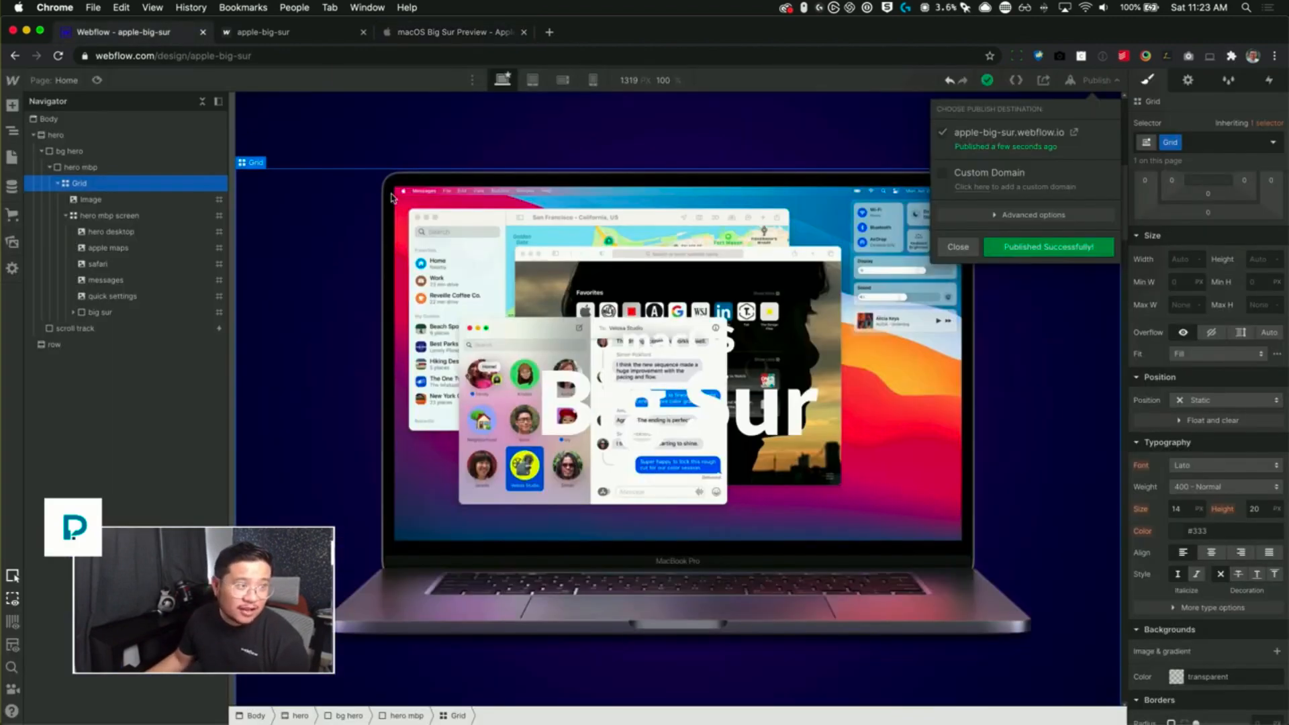
# - Close the publish options and examine the size and position settings of bg hero, scroll track and the hero section
pyautogui.click(1099, 88)
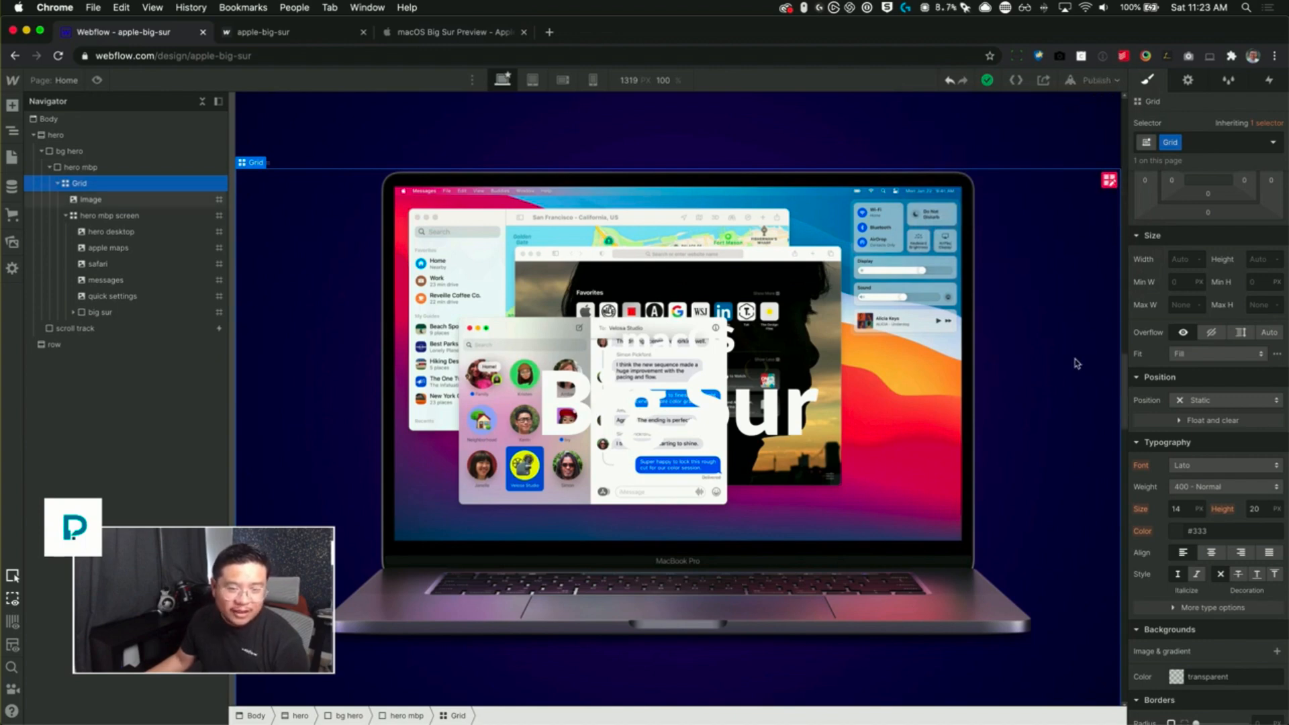
pyautogui.moveTo(1125, 400); pyautogui.dragTo(1120, 128)
pyautogui.click(1094, 96)
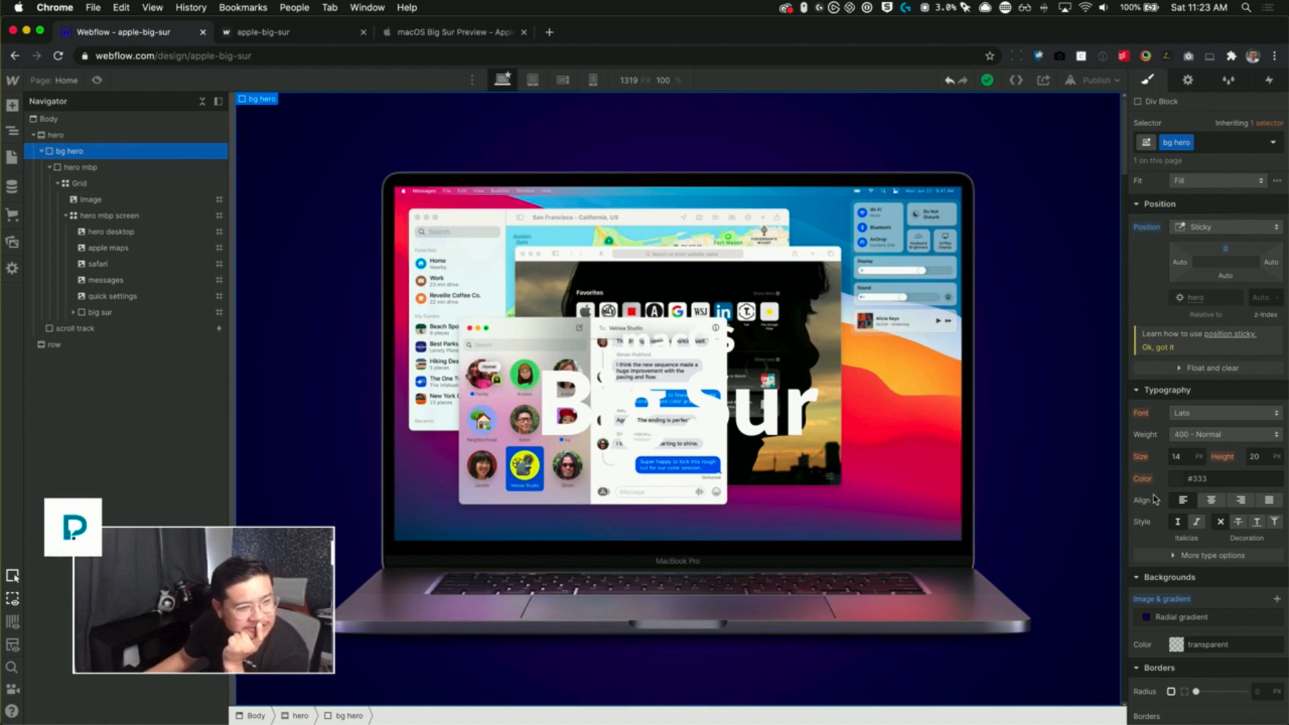
pyautogui.scroll(5, 1235, 444)
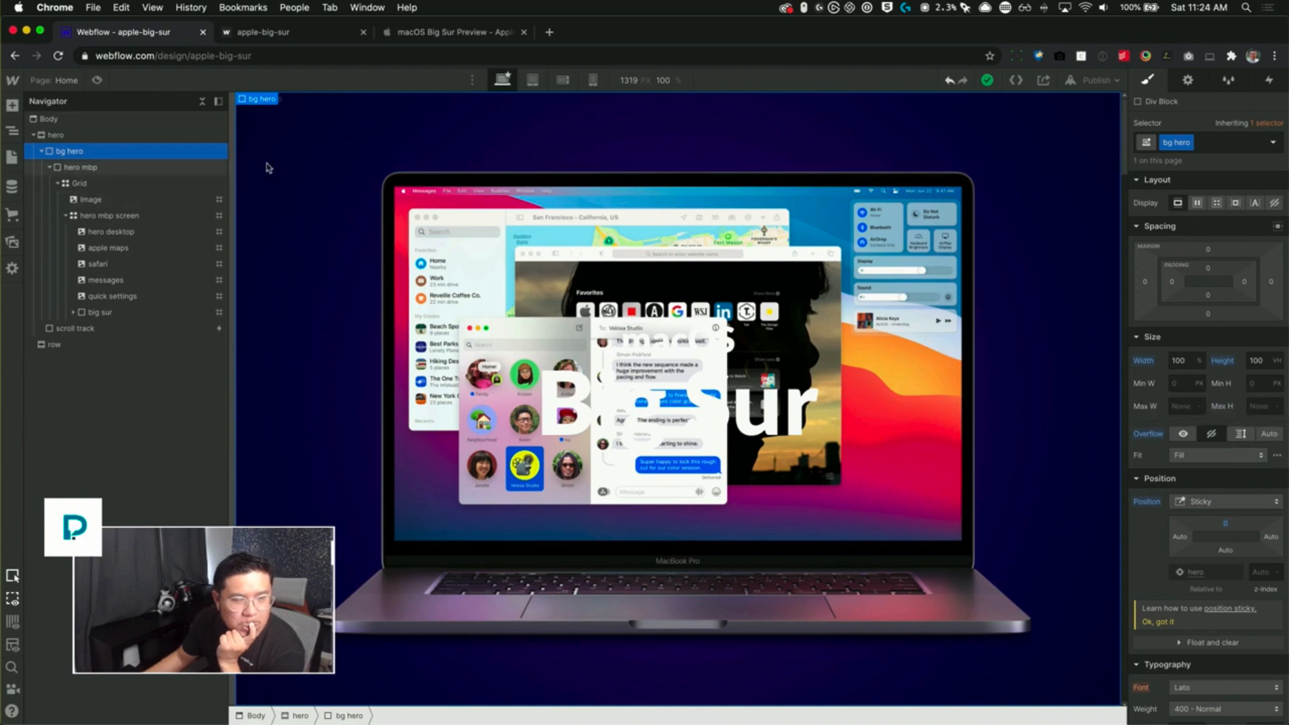
pyautogui.click(105, 329)
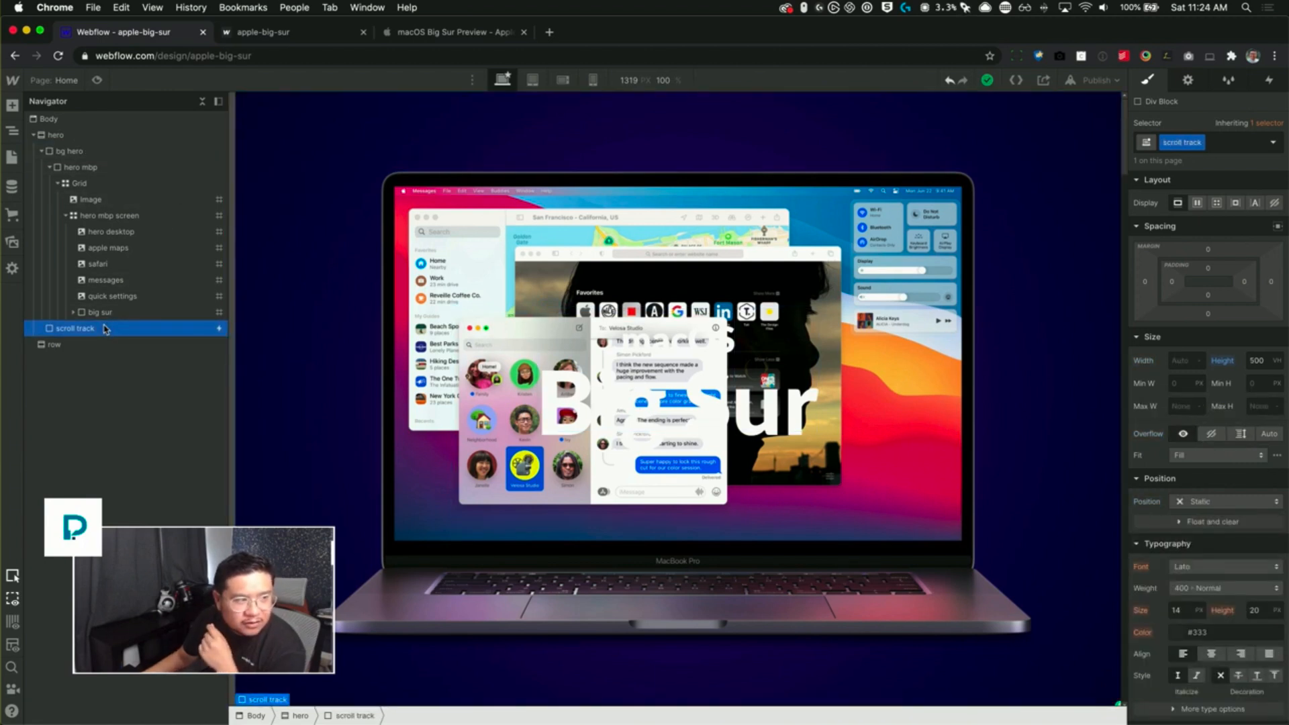
pyautogui.click(42, 151)
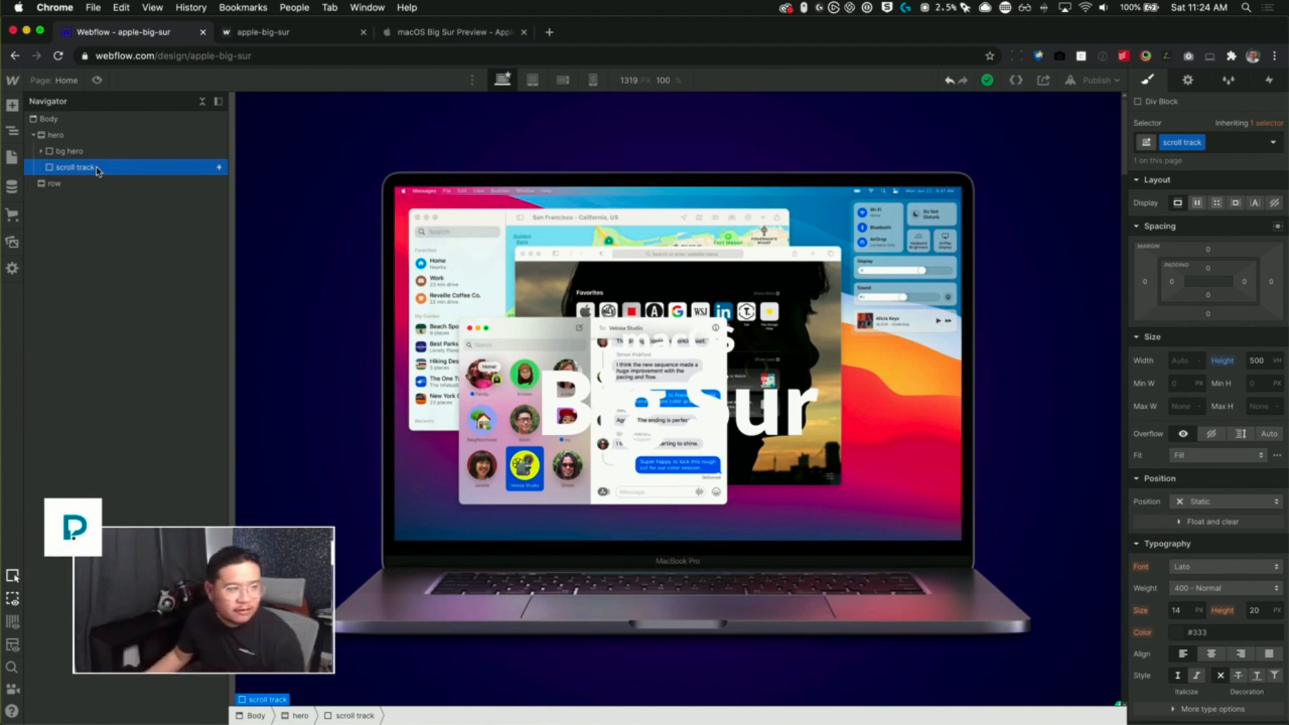
pyautogui.click(95, 155)
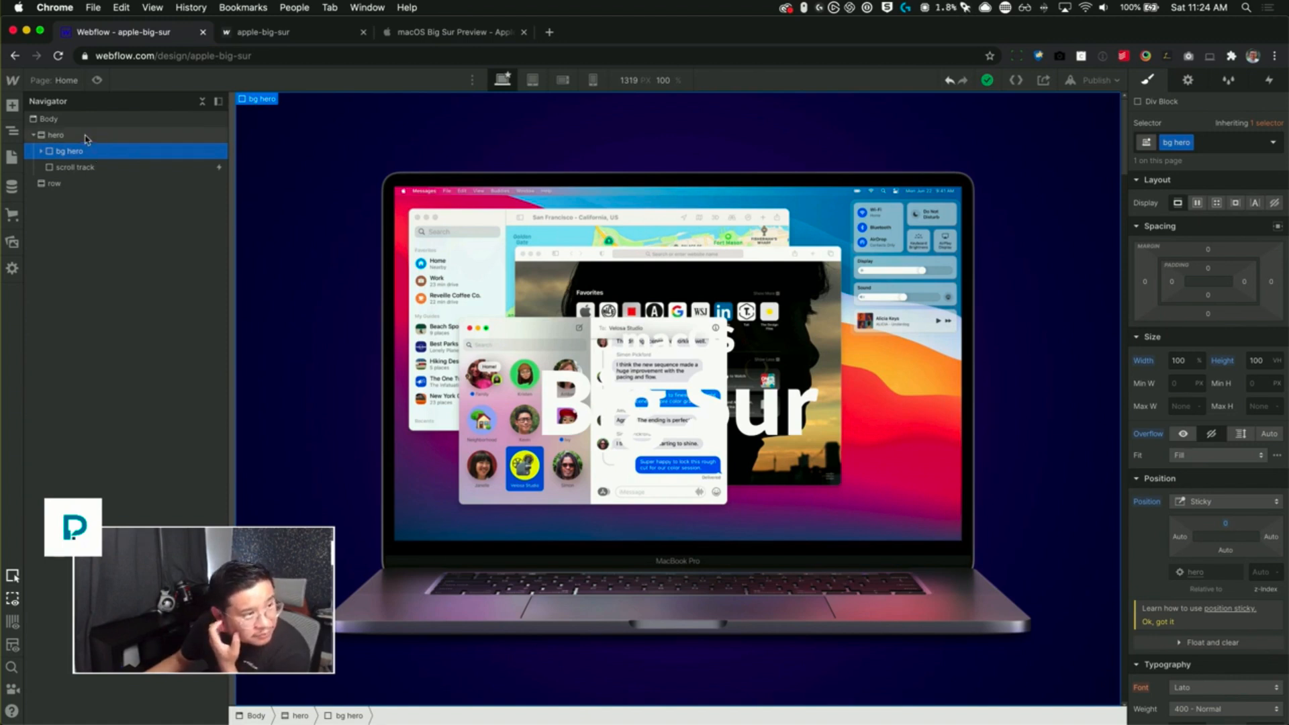
pyautogui.click(85, 137)
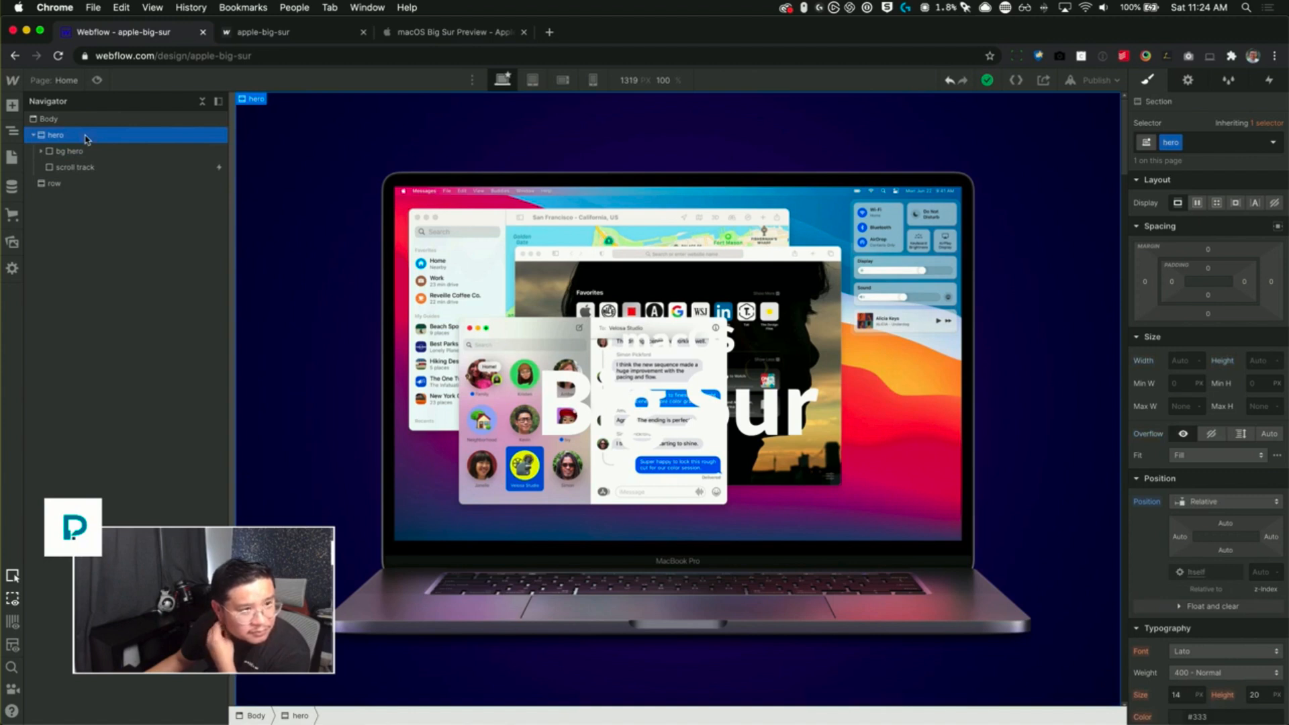
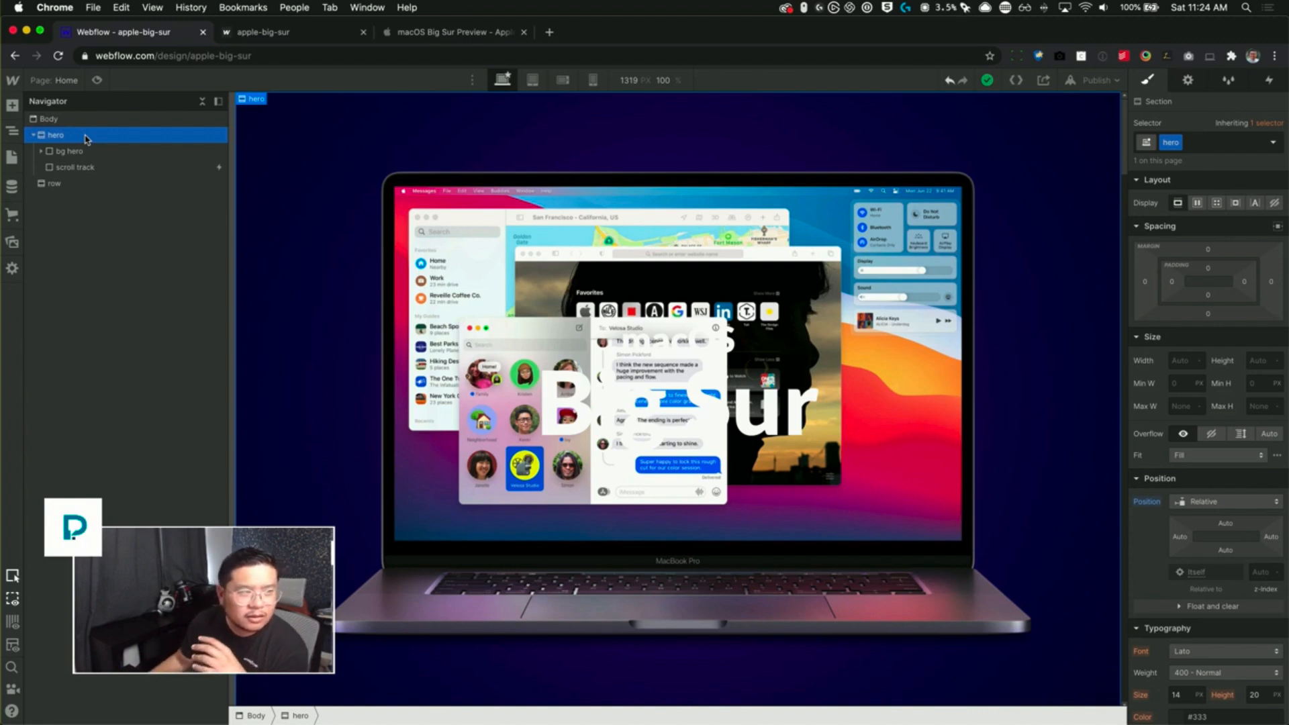
pyautogui.click(71, 153)
pyautogui.click(74, 134)
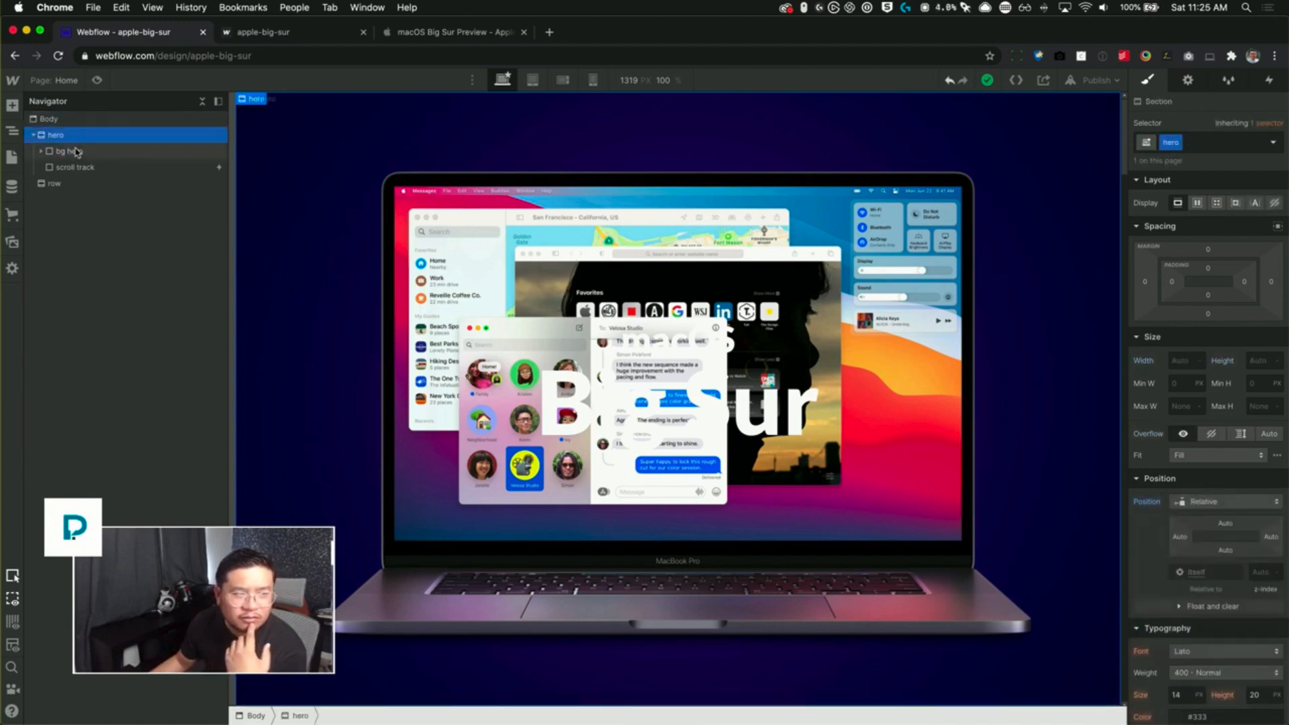
# - Remove the radial gradient background from the bg hero div block
pyautogui.click(76, 152)
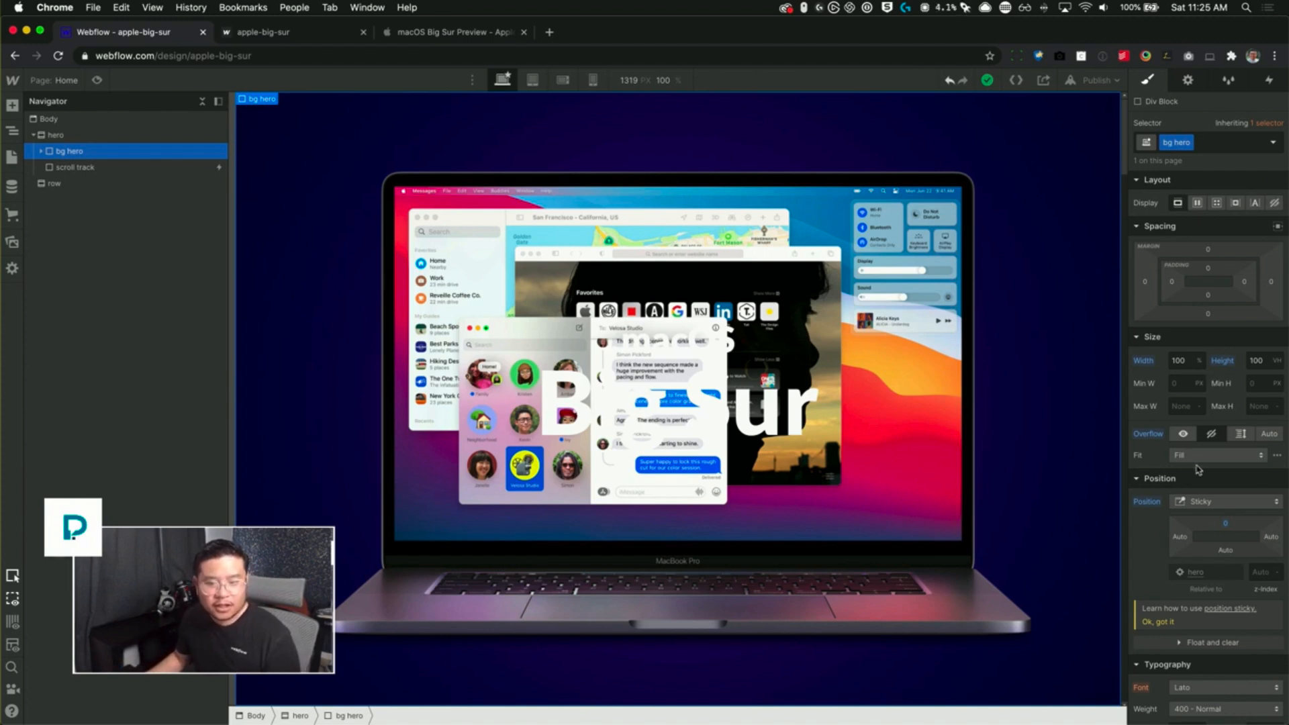
pyautogui.scroll(-7, 1199, 500)
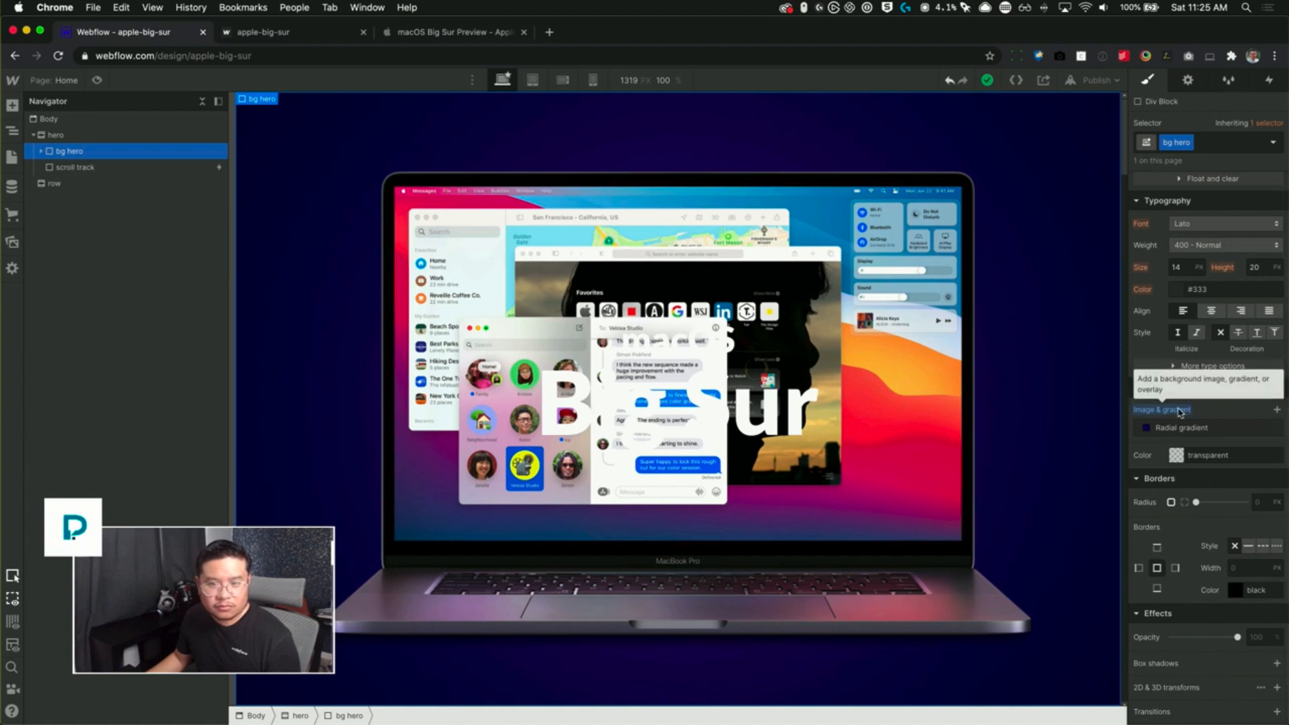
pyautogui.keyDown('alt'); pyautogui.click(1180, 412); pyautogui.keyUp('alt')
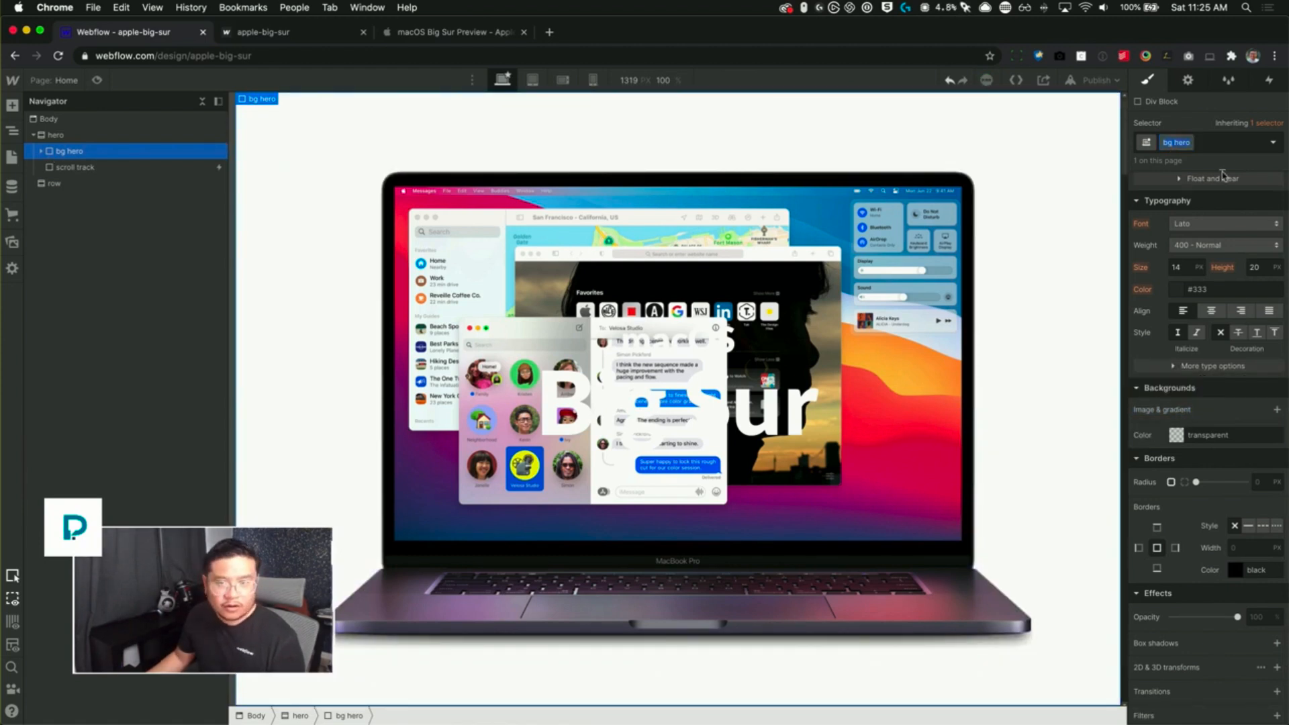
# - Rename the bg hero class as "mbp wrapper"
pyautogui.write('her')
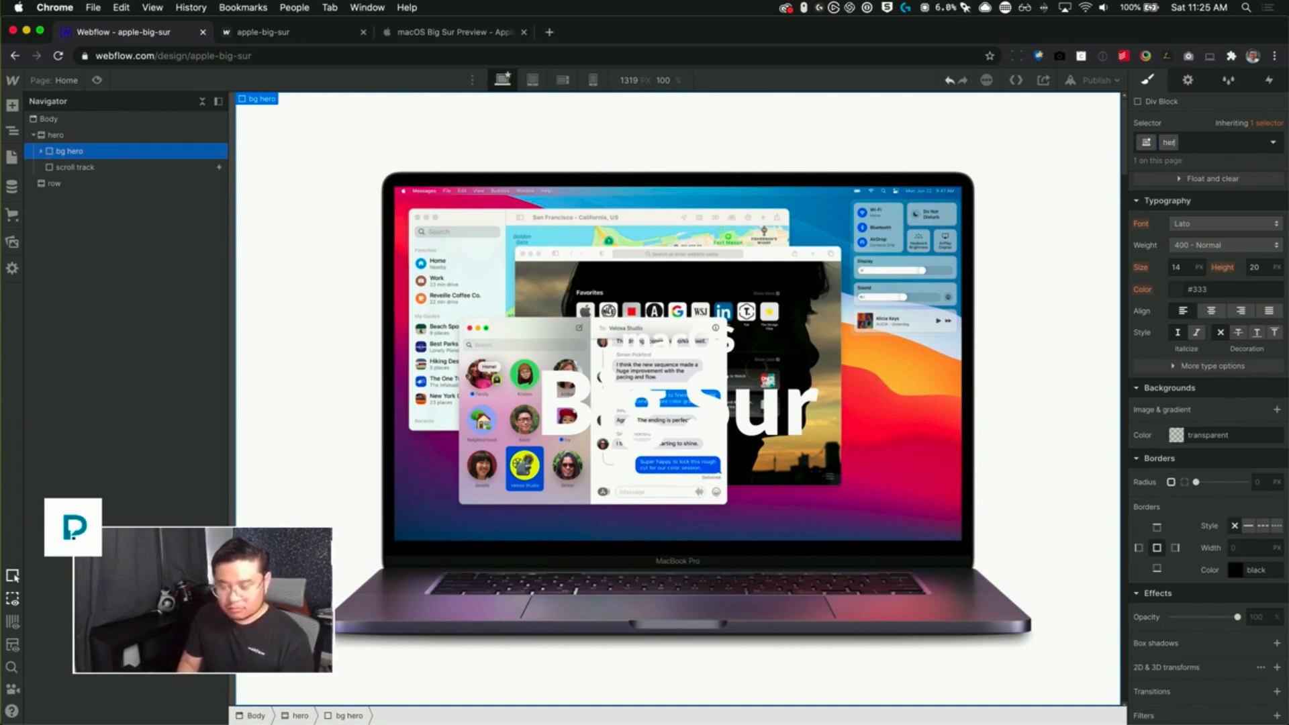
pyautogui.press('BackSpace')
pyautogui.press('BackSpace')
pyautogui.write('mbp wrapper')
pyautogui.press('Return')
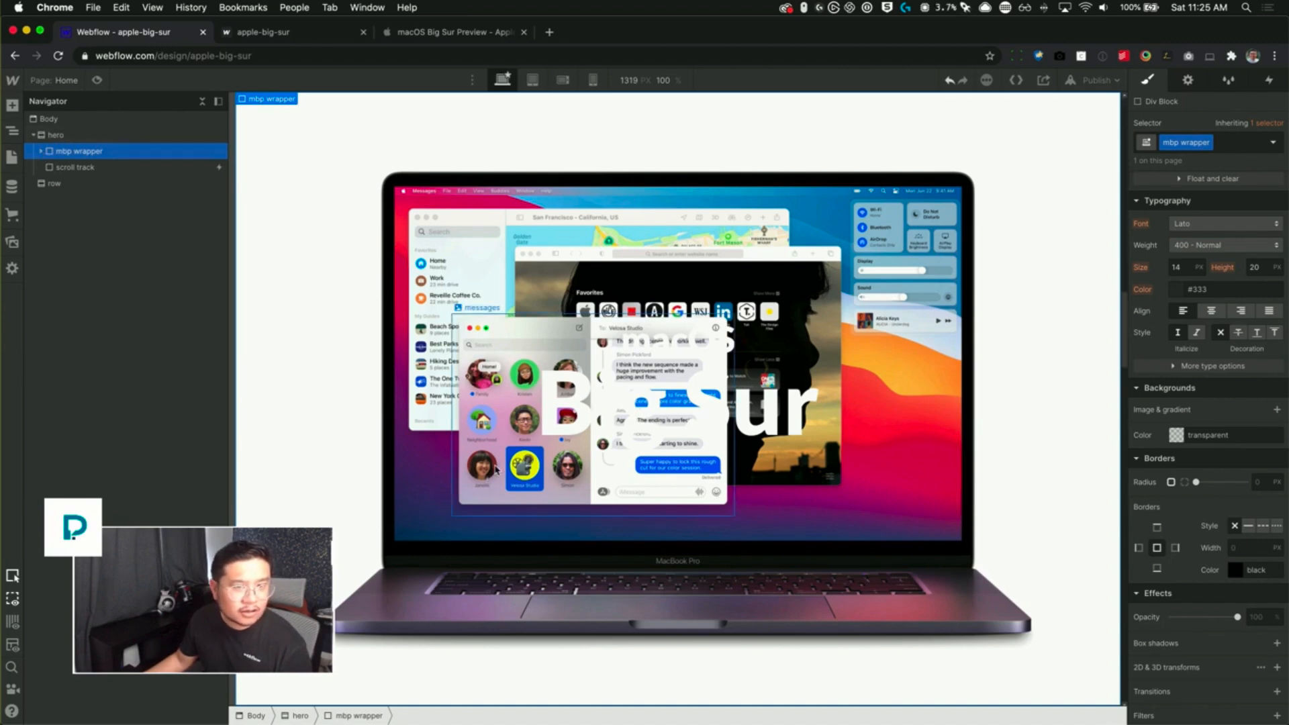
# - Set the mbp wrapper's height to 500 vh
pyautogui.scroll(-4, 496, 469)
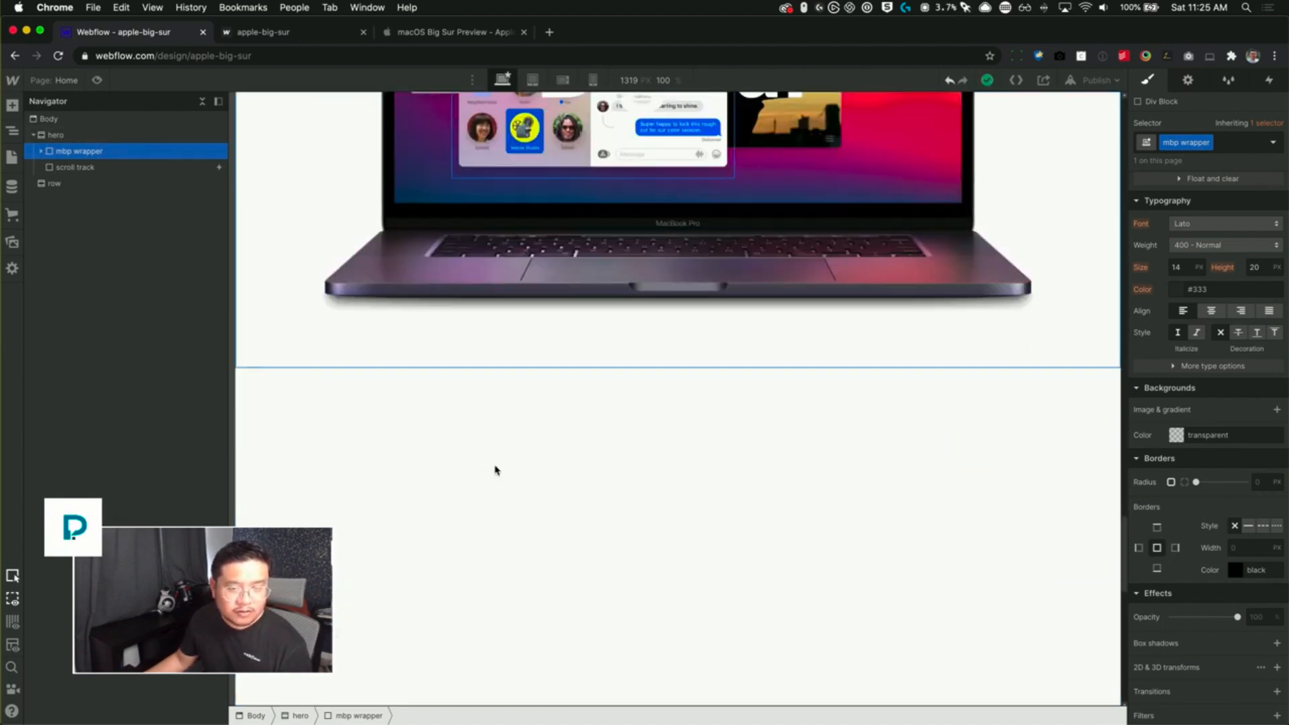
pyautogui.scroll(4, 496, 470)
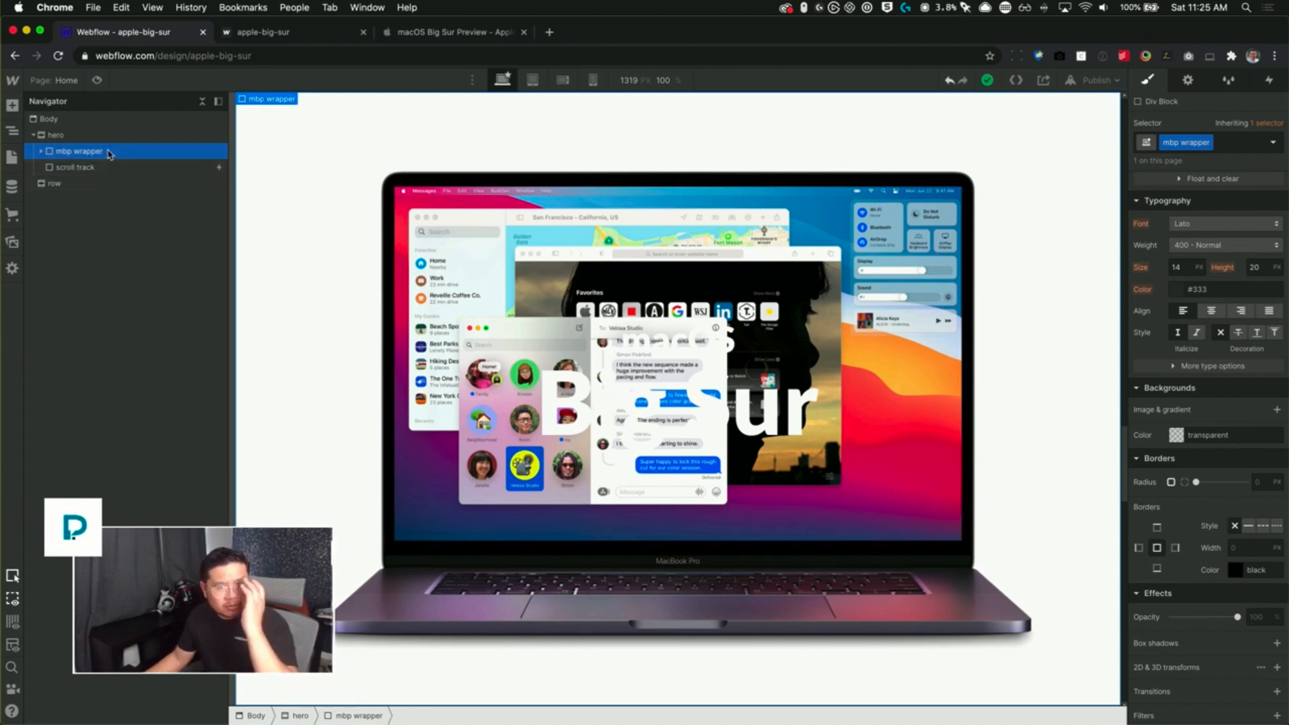
pyautogui.scroll(10, 1206, 350)
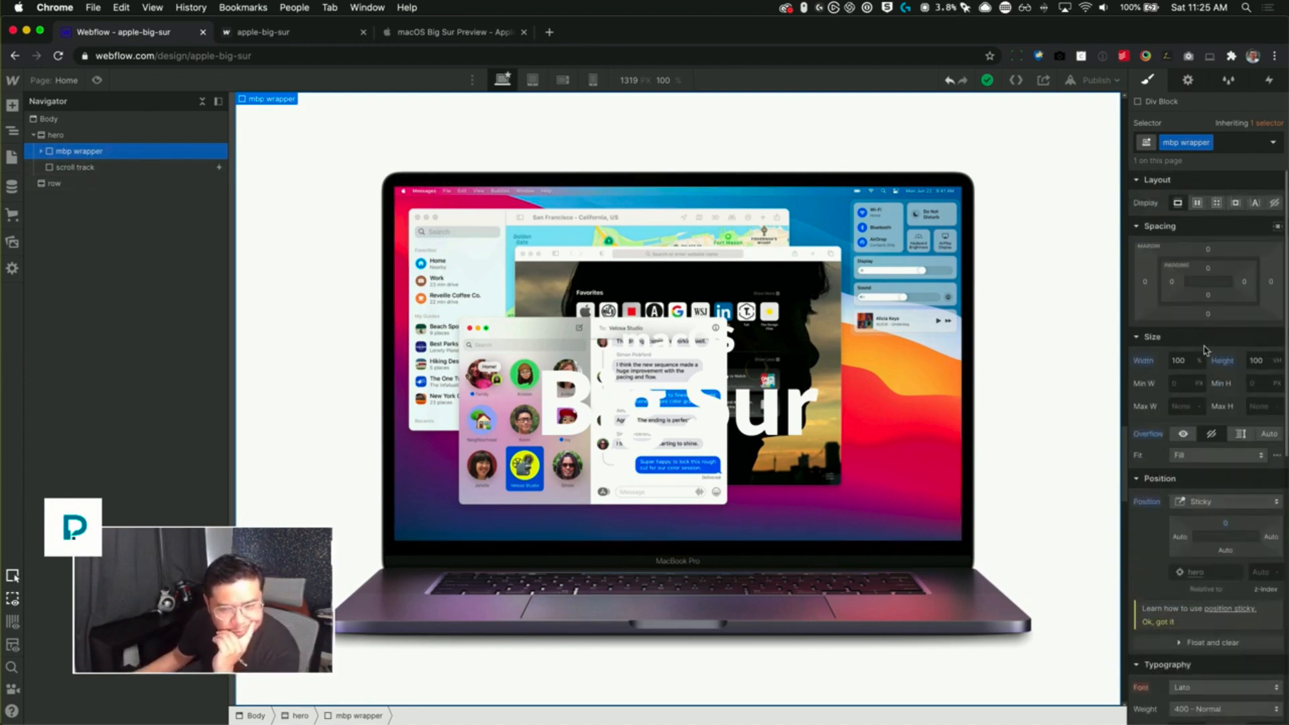
pyautogui.click(1257, 361)
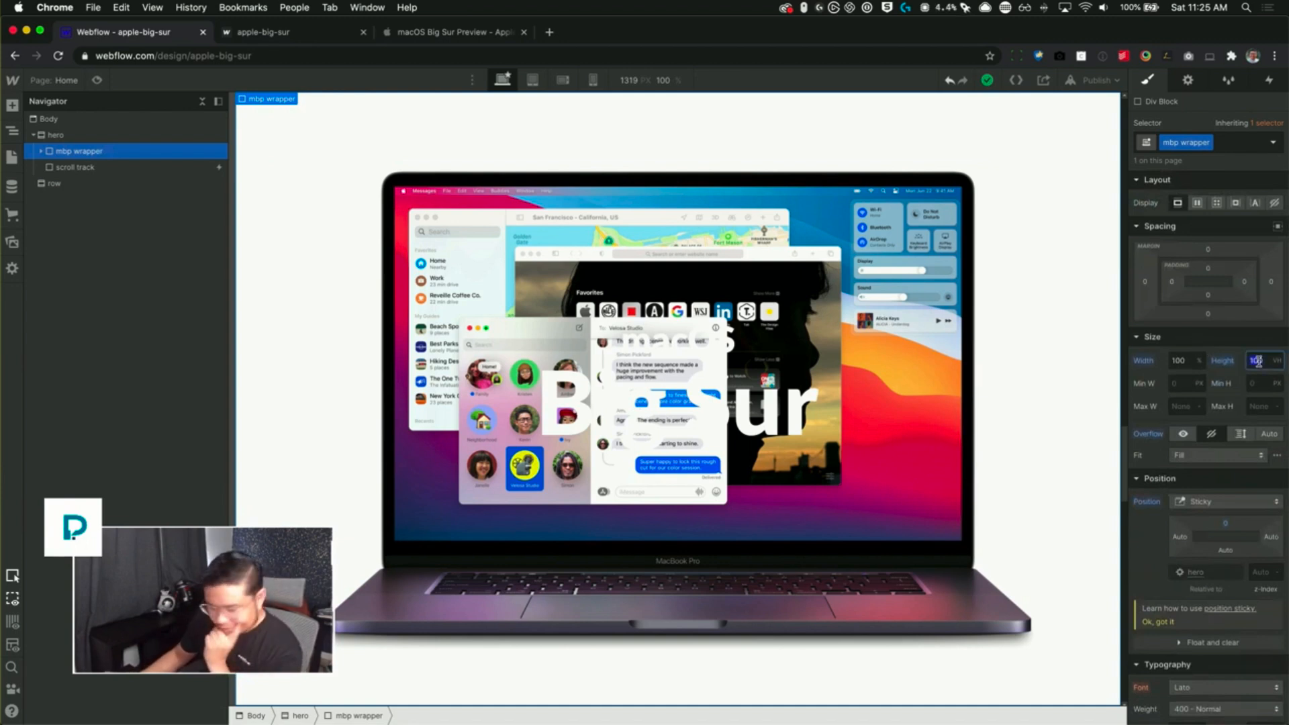
pyautogui.write('500')
pyautogui.press('Return')
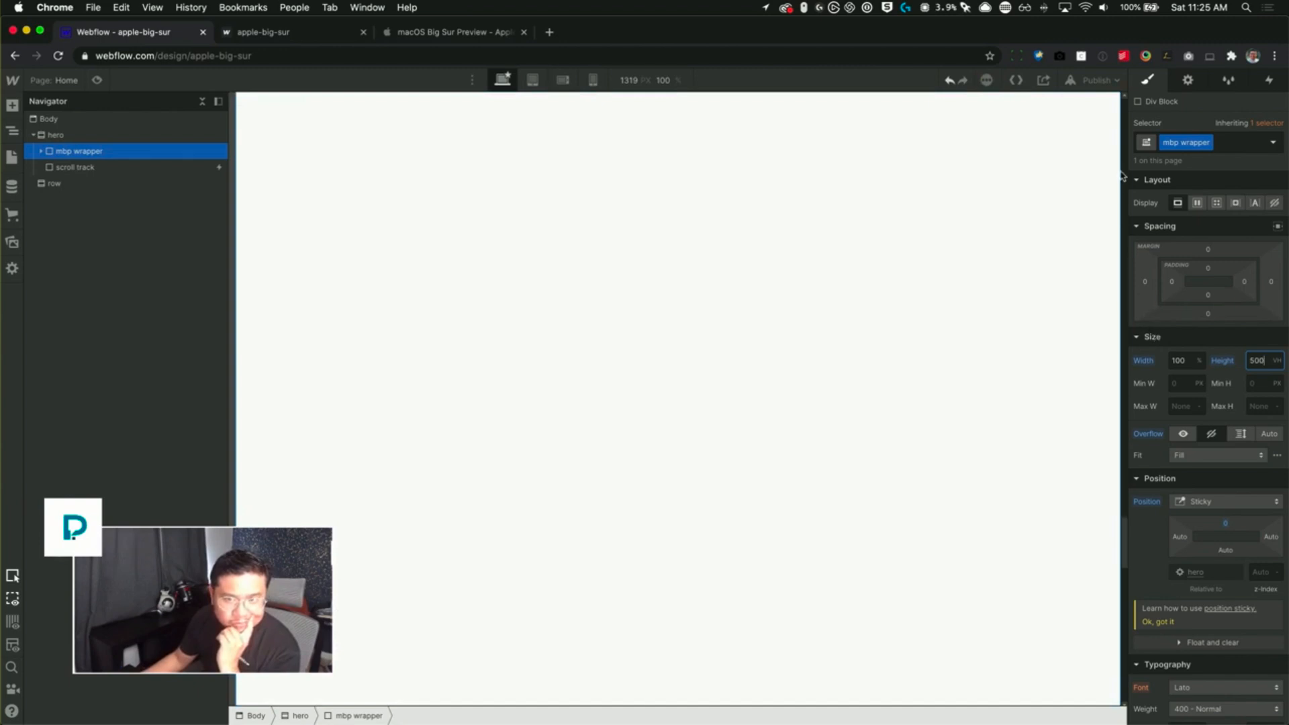
pyautogui.moveTo(1123, 561); pyautogui.dragTo(1117, 490)
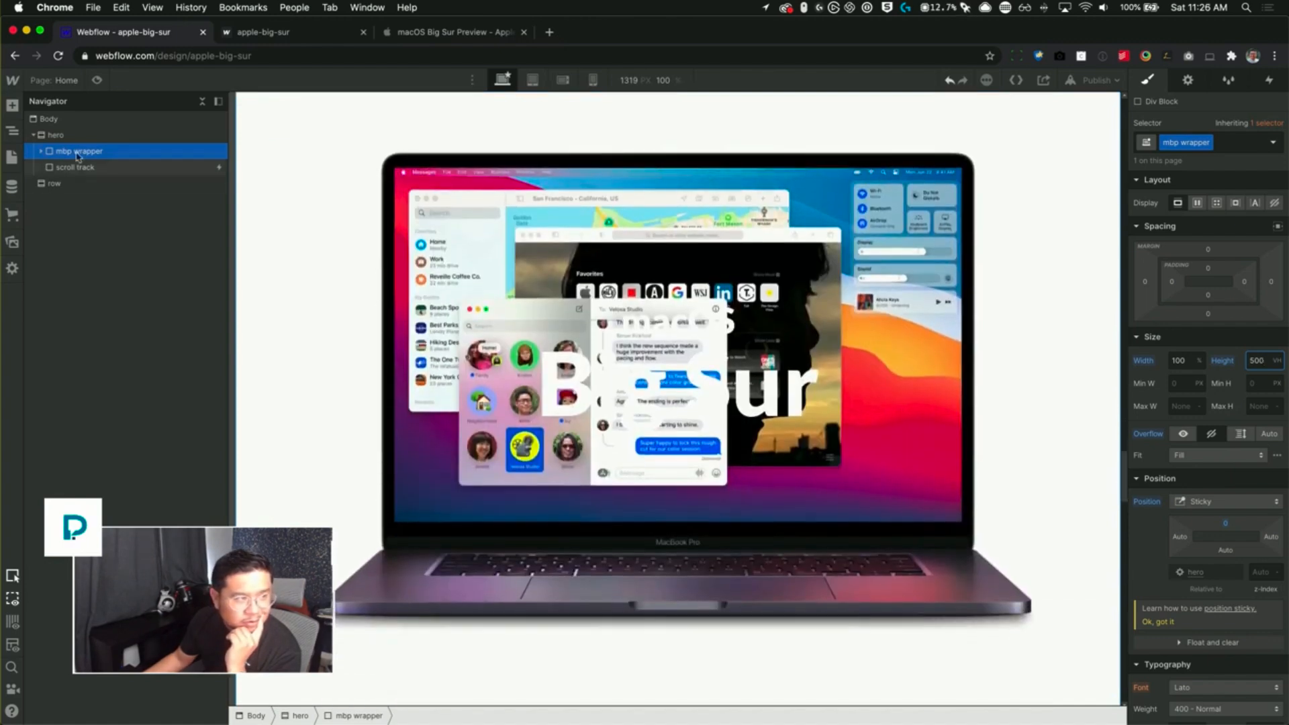
# - Set the height of the hero mbp div inside mbp wrapper to 100 vh
pyautogui.click(41, 151)
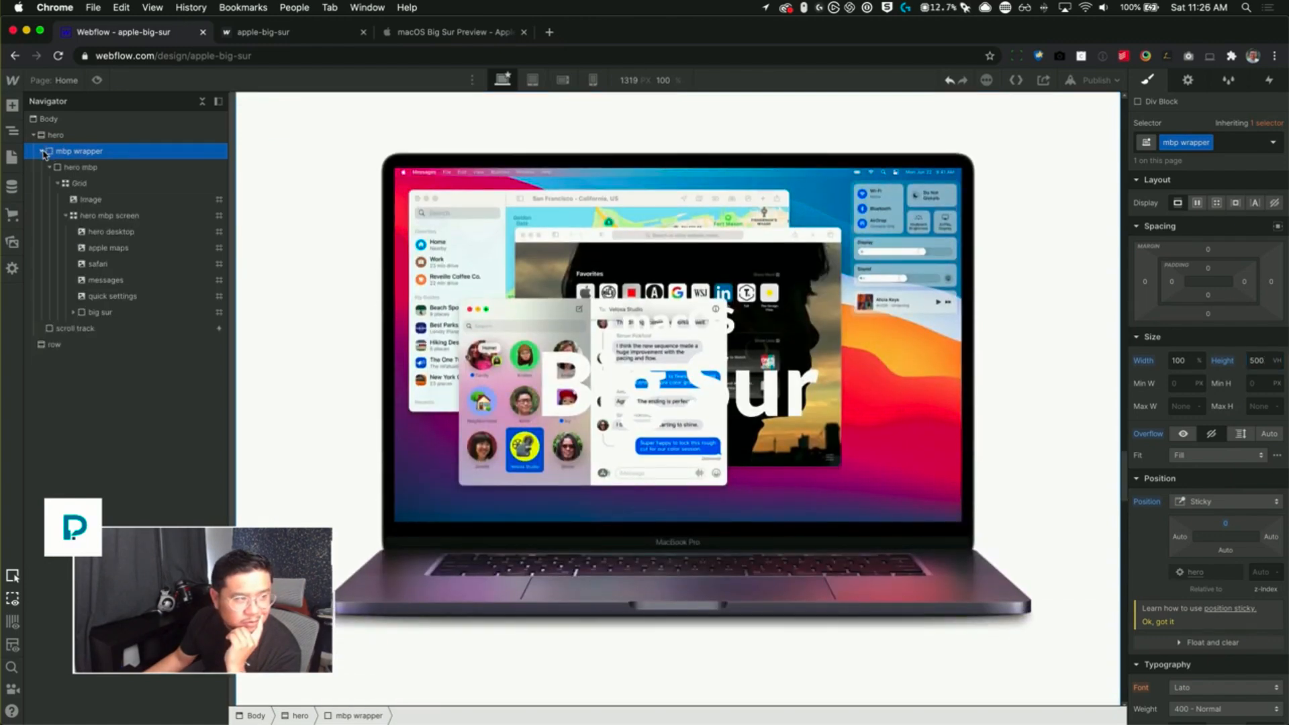
pyautogui.click(87, 168)
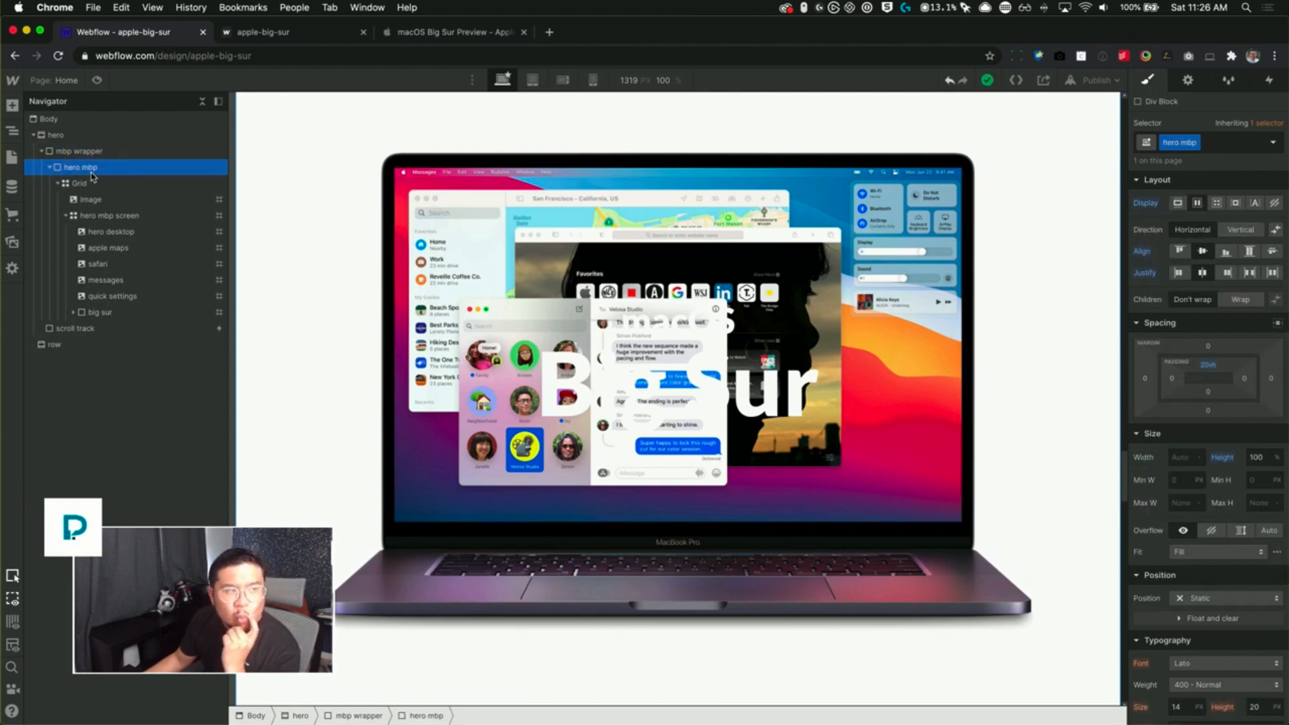
pyautogui.click(98, 152)
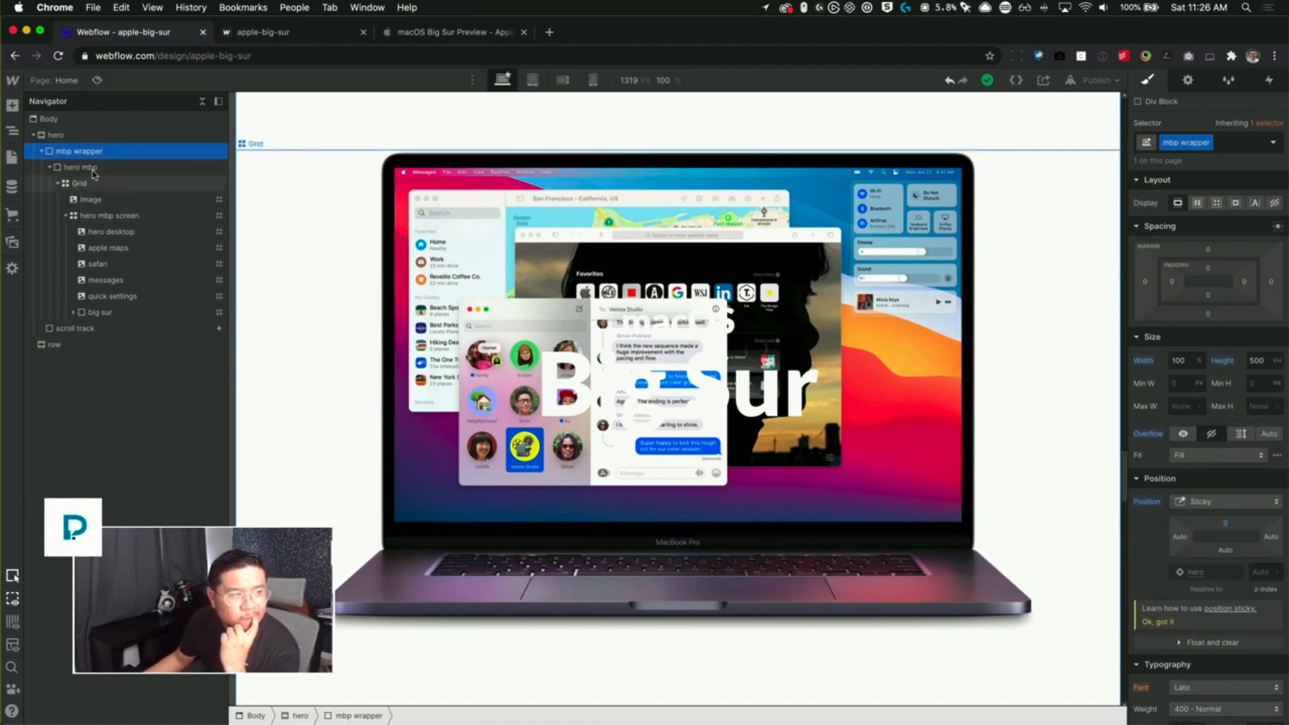
pyautogui.click(50, 167)
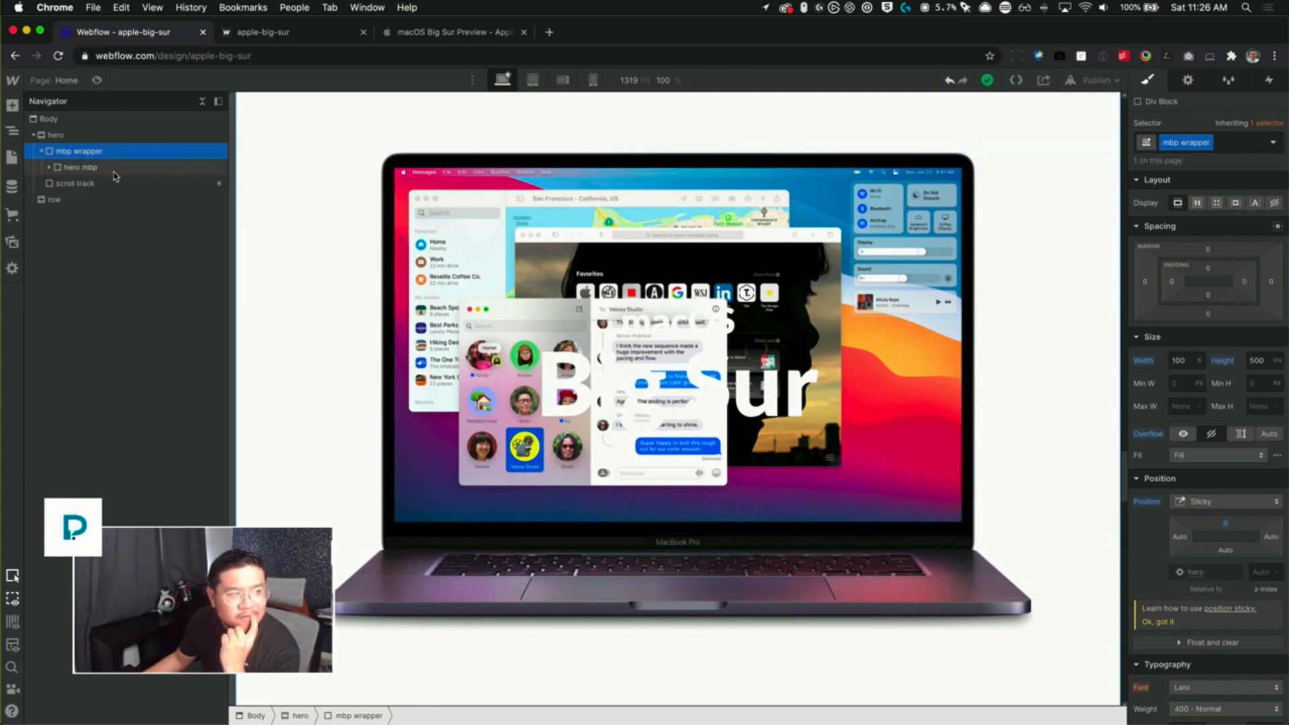
pyautogui.click(74, 167)
pyautogui.click(1176, 594)
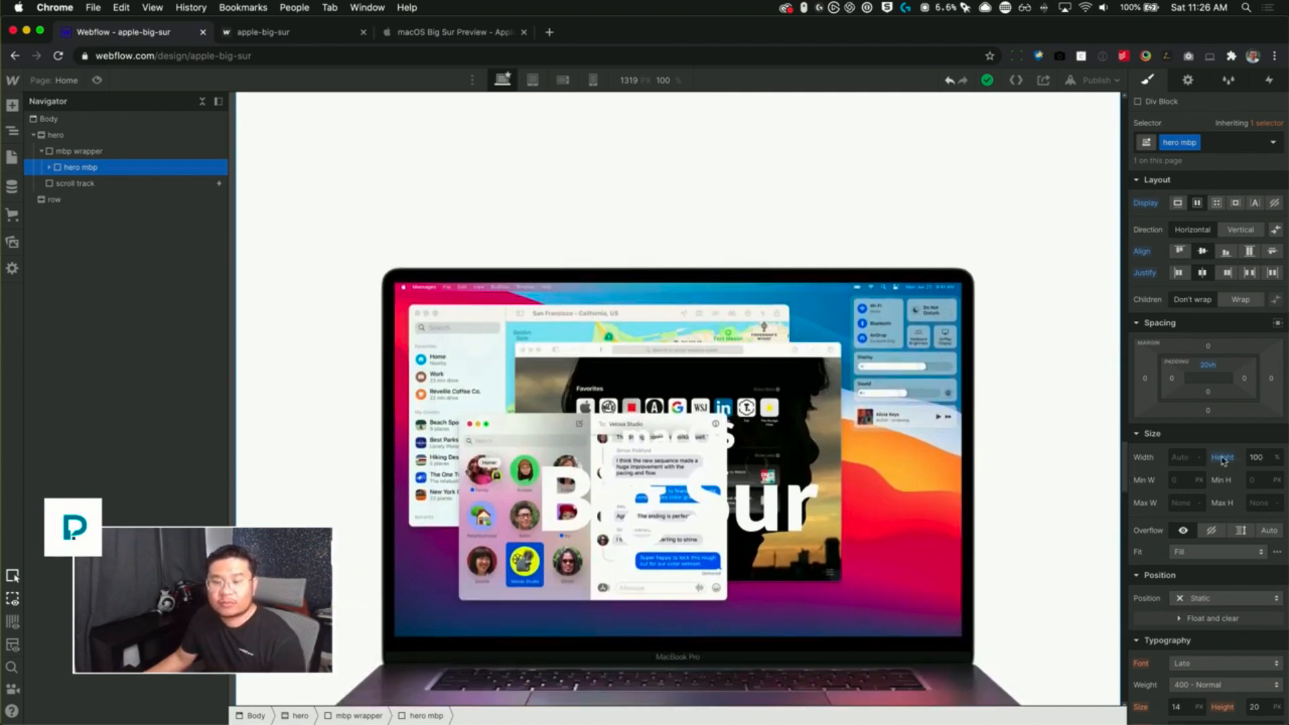
pyautogui.click(1249, 458)
pyautogui.write('100vh')
pyautogui.press('Return')
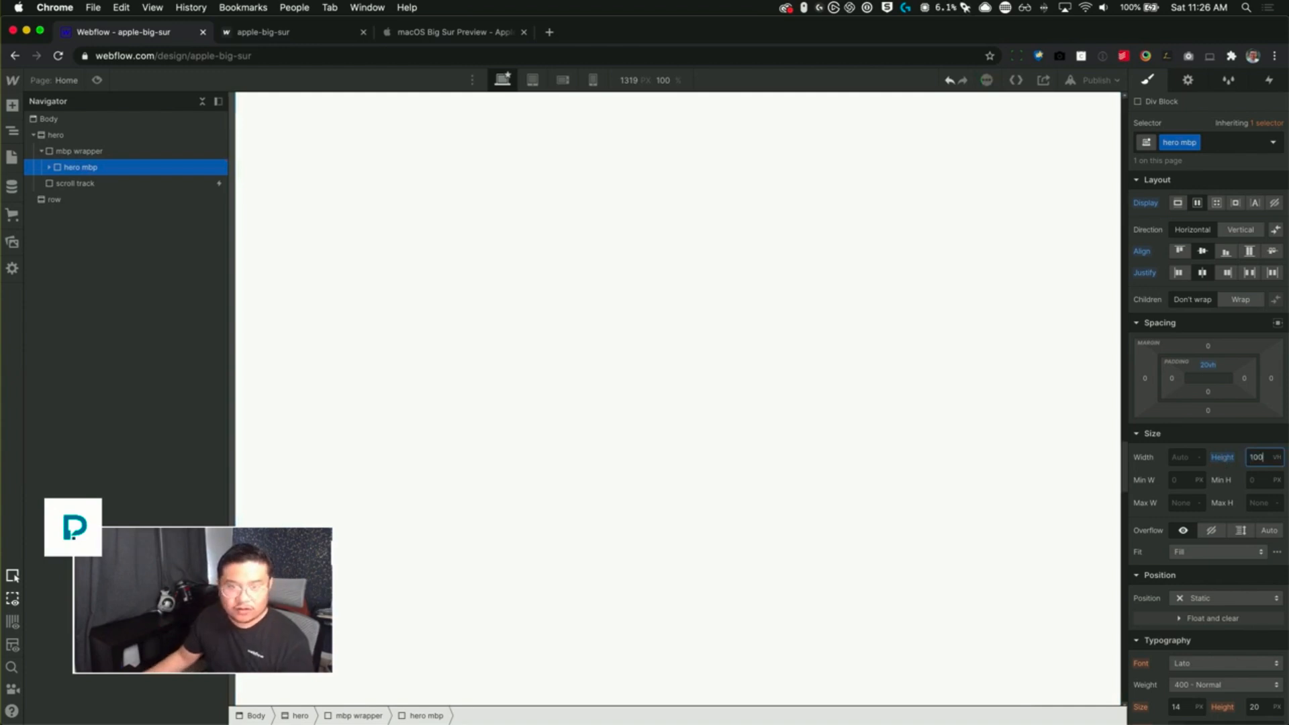
pyautogui.moveTo(1124, 483); pyautogui.dragTo(1112, 134)
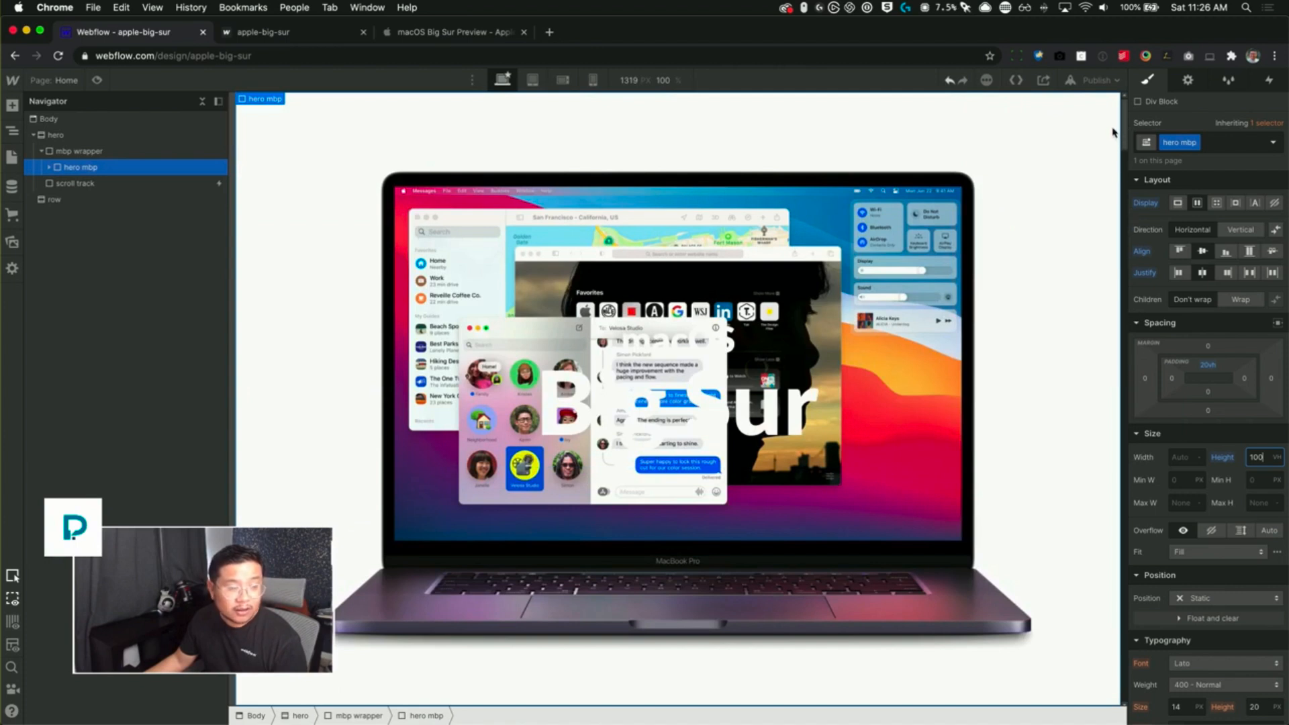
# - Delete the scroll track div block from the hero section
pyautogui.click(178, 154)
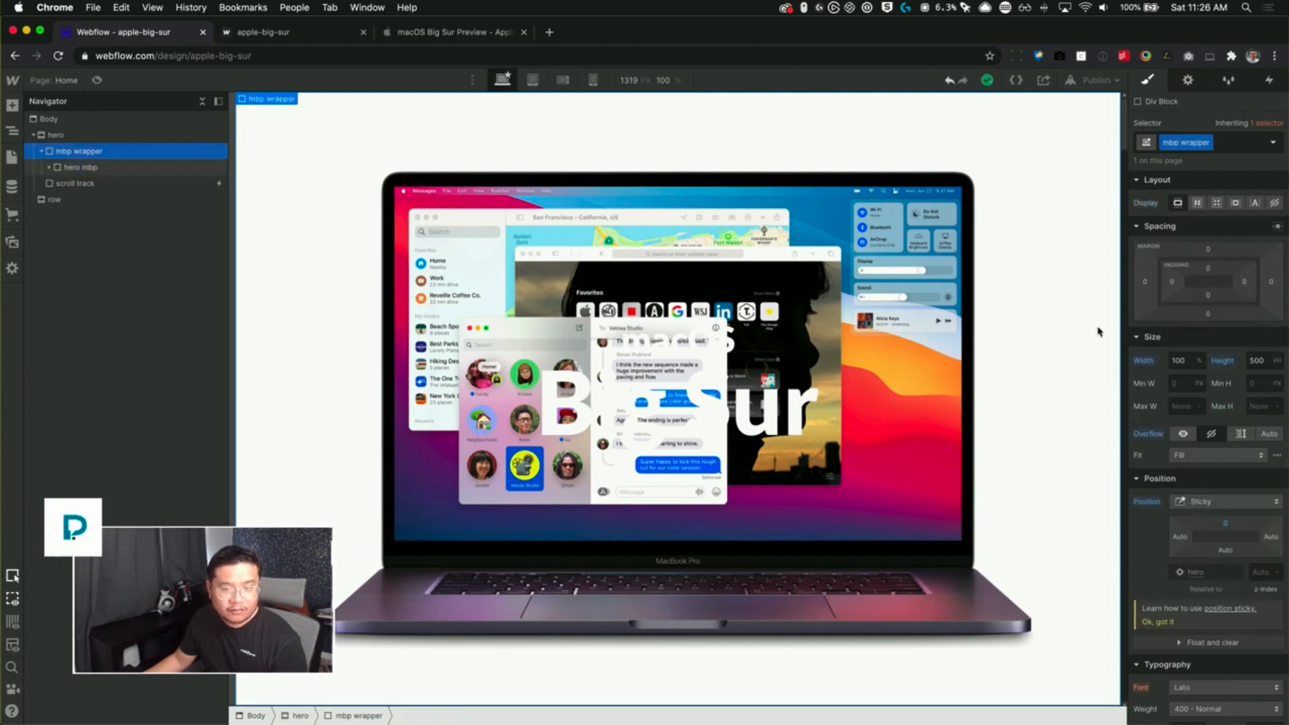
pyautogui.click(98, 180)
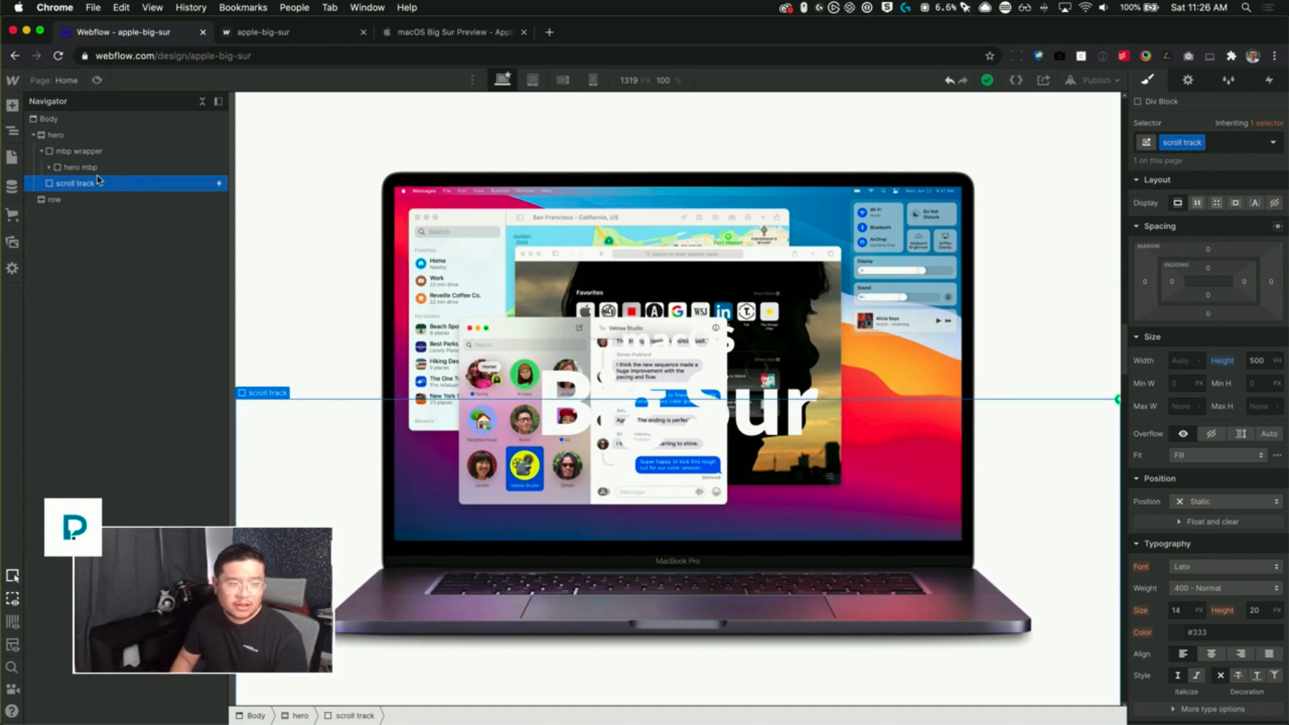
pyautogui.press('Delete')
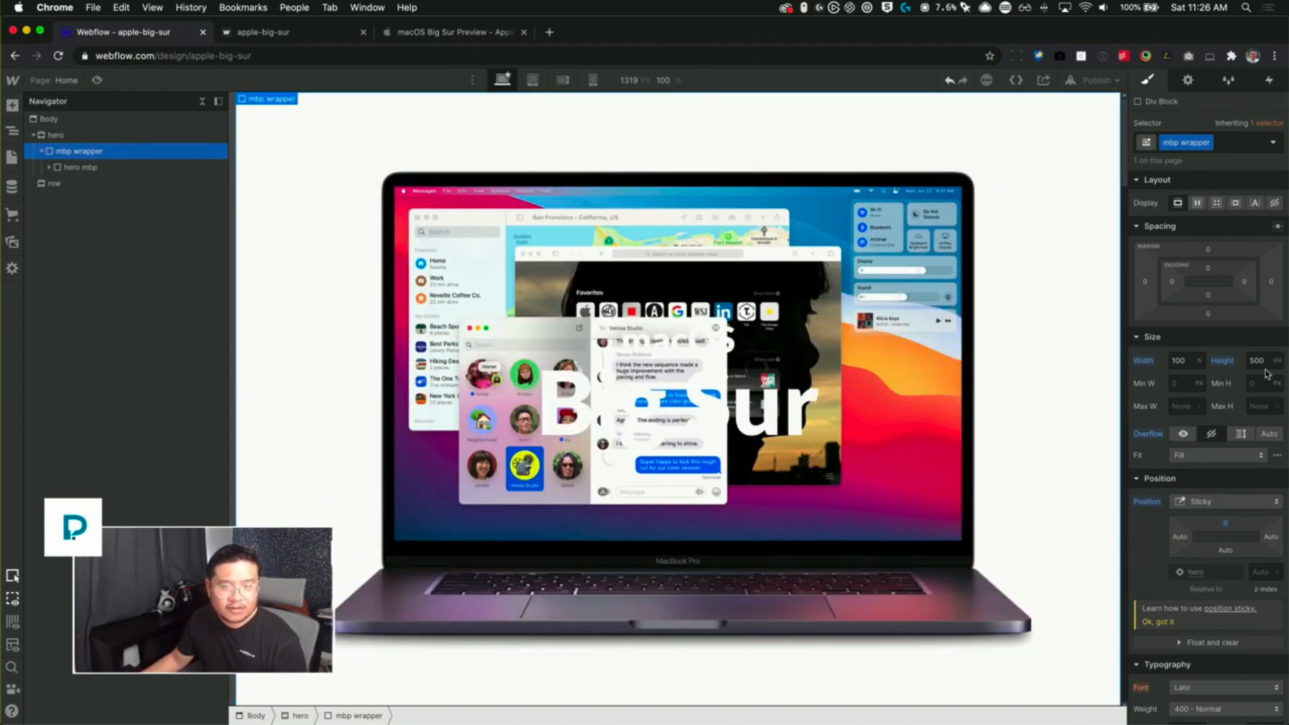
# - Add a While scrolling in view trigger to mbp wrapper that plays the hero mbp scroll animation
pyautogui.click(1269, 80)
pyautogui.click(1279, 128)
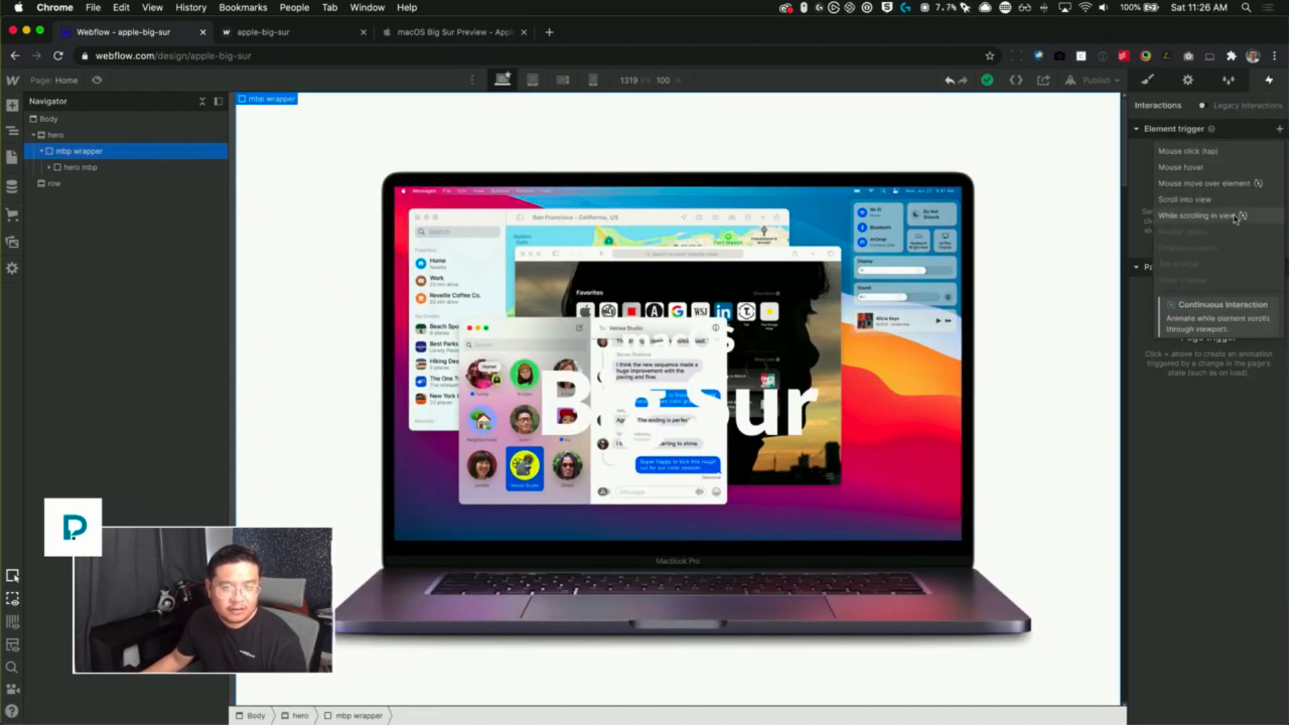
pyautogui.click(1213, 215)
pyautogui.click(1218, 200)
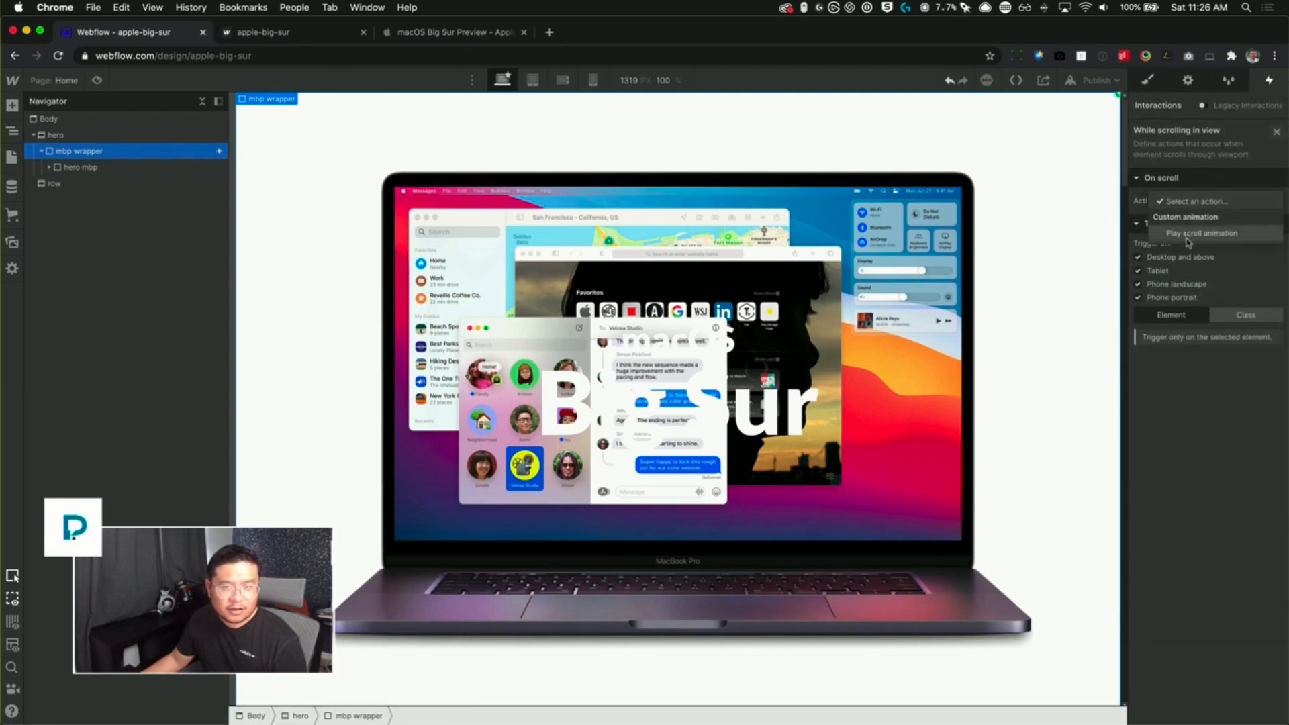
pyautogui.click(1187, 238)
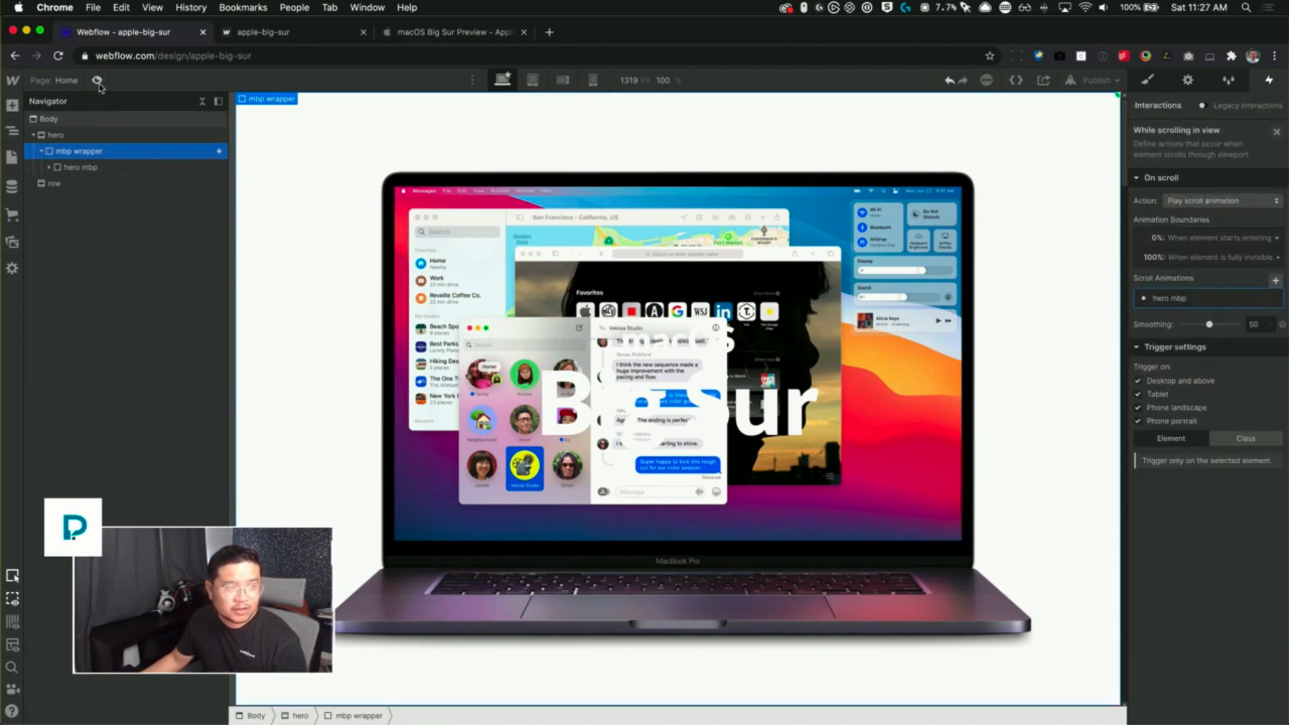
# - Preview the page and scroll through it to check the hero mbp scroll animation
pyautogui.click(97, 80)
pyautogui.scroll(-13, 815, 304)
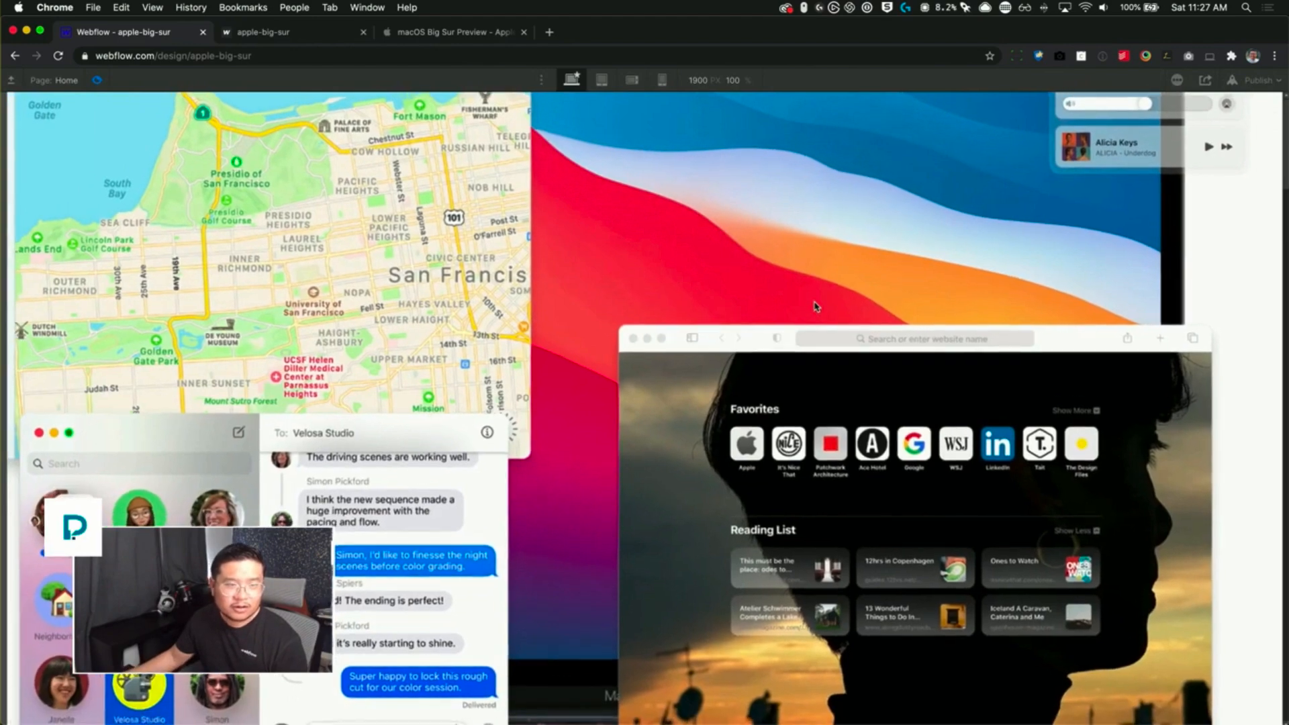
pyautogui.scroll(9, 791, 339)
pyautogui.scroll(5, 791, 339)
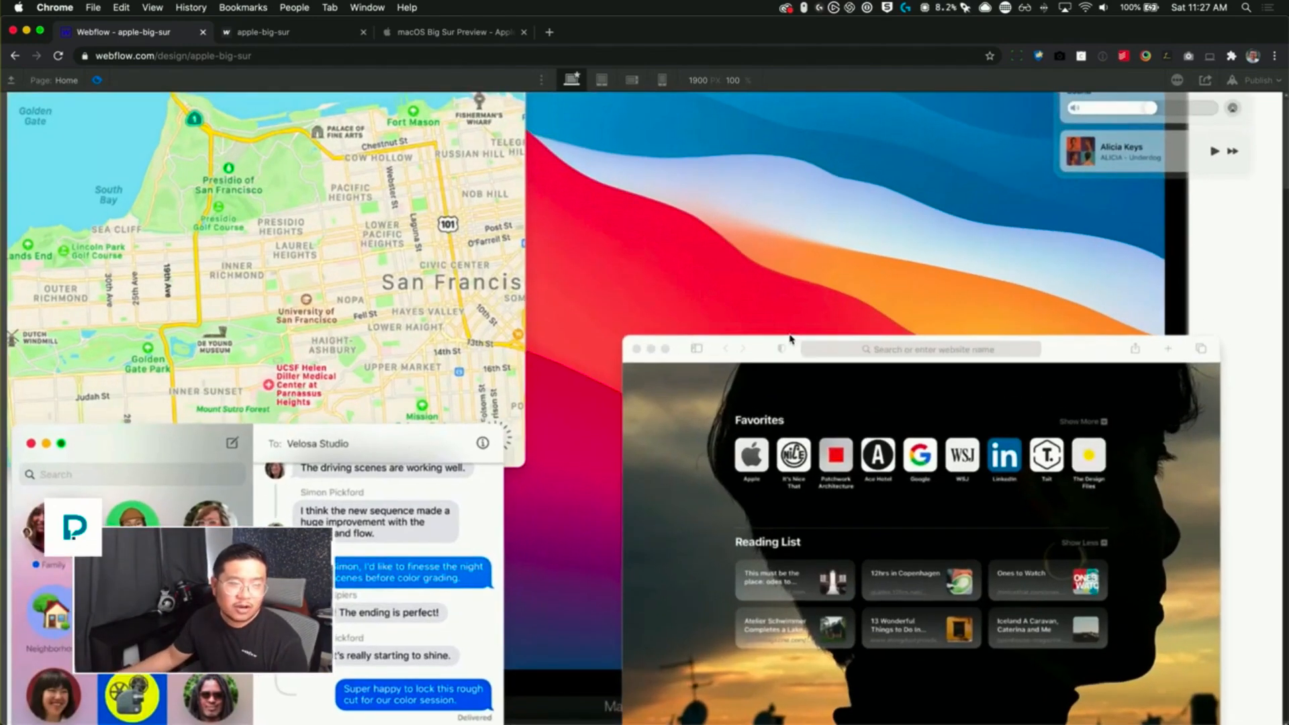
# - Leave the preview and make the hero mbp div sticky with a top offset of 0
pyautogui.click(94, 79)
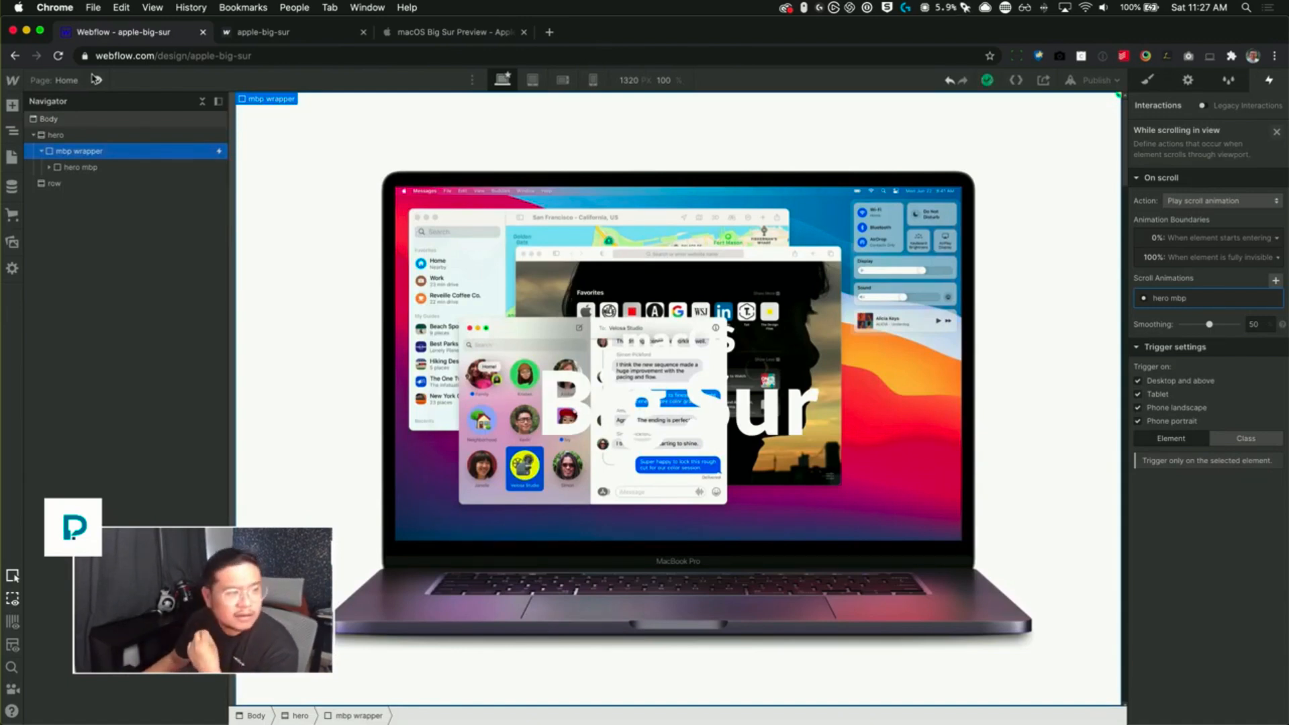
pyautogui.scroll(-5, 437, 396)
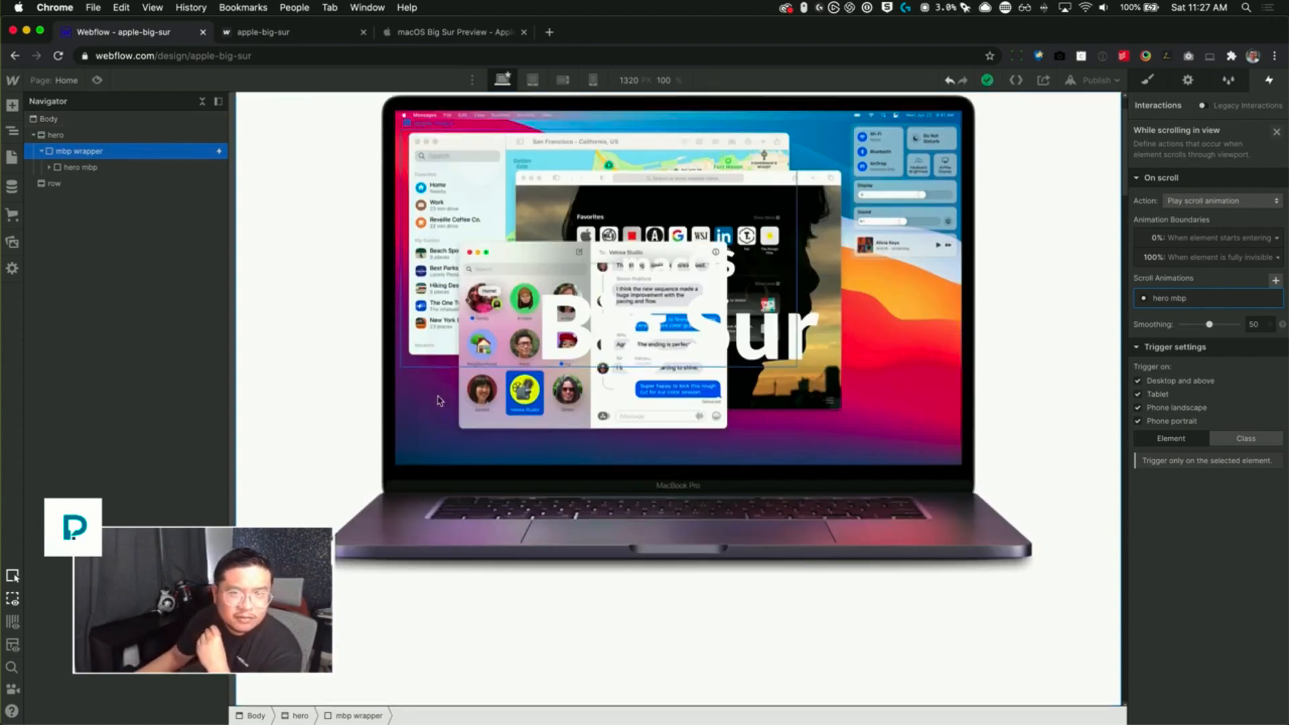
pyautogui.scroll(5, 438, 400)
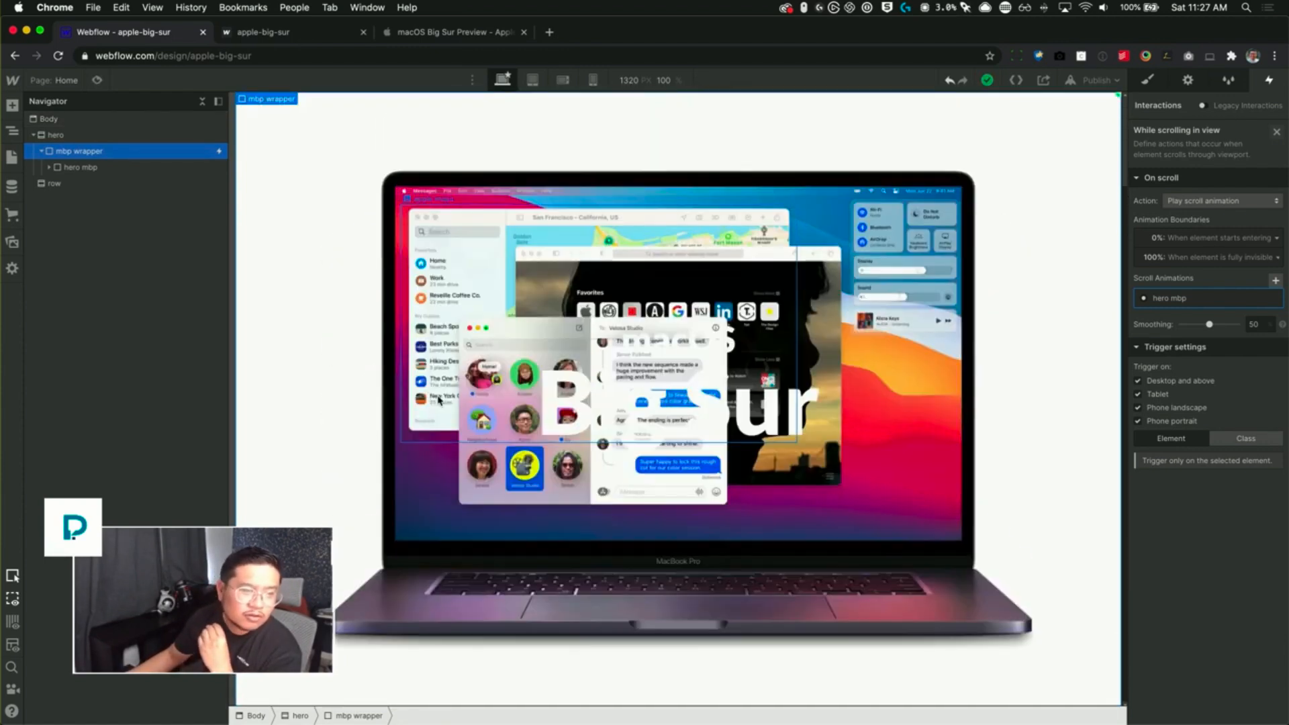
pyautogui.click(81, 167)
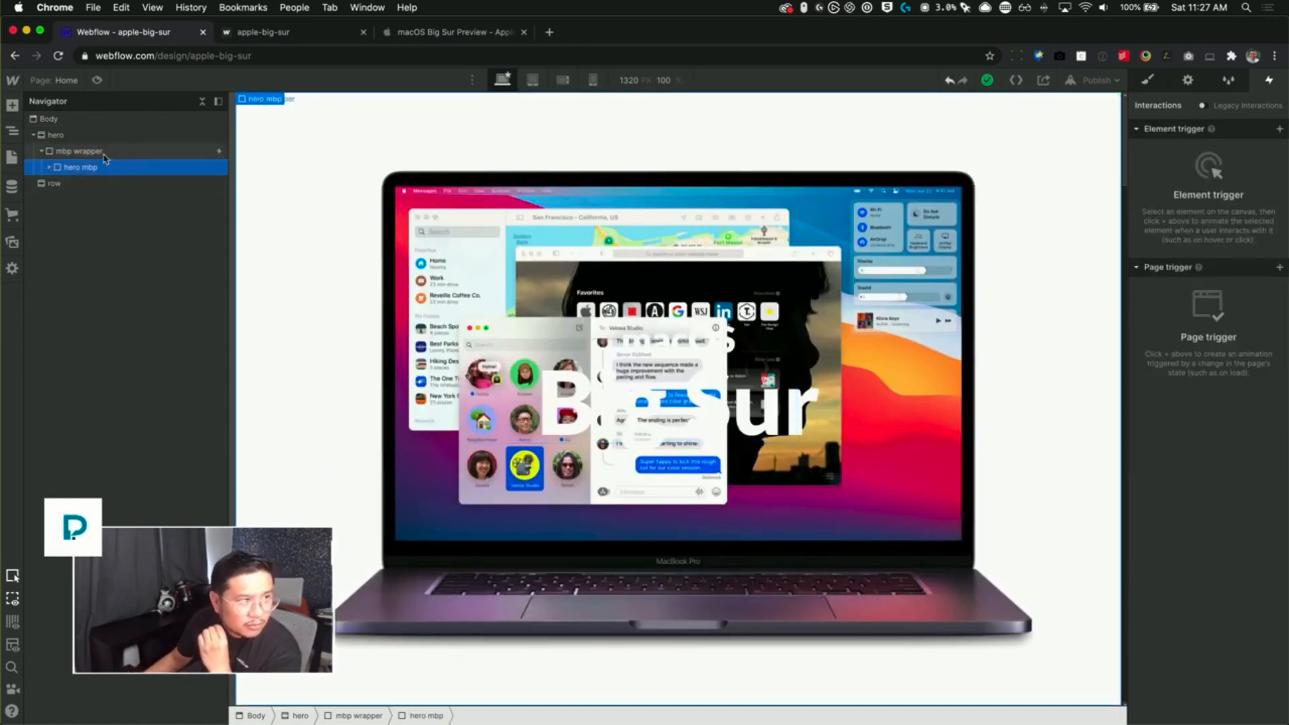
pyautogui.click(1150, 81)
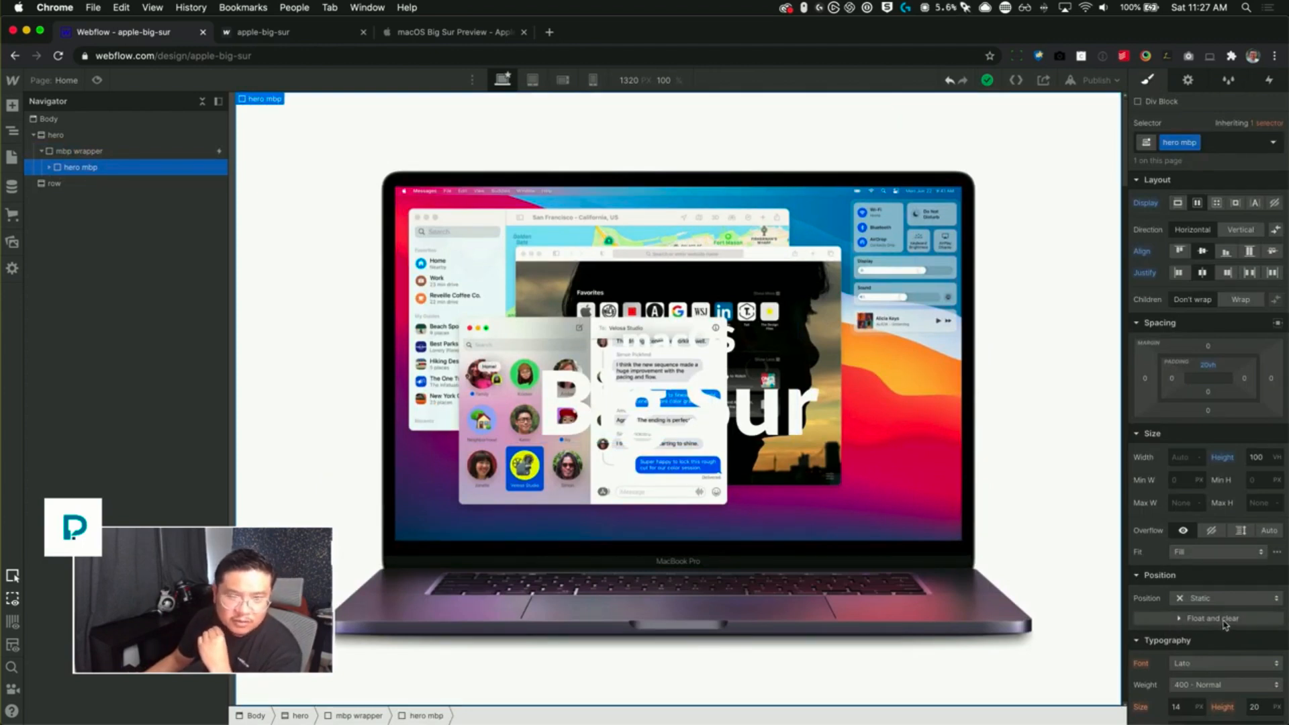
pyautogui.scroll(-2, 1223, 620)
pyautogui.click(1200, 525)
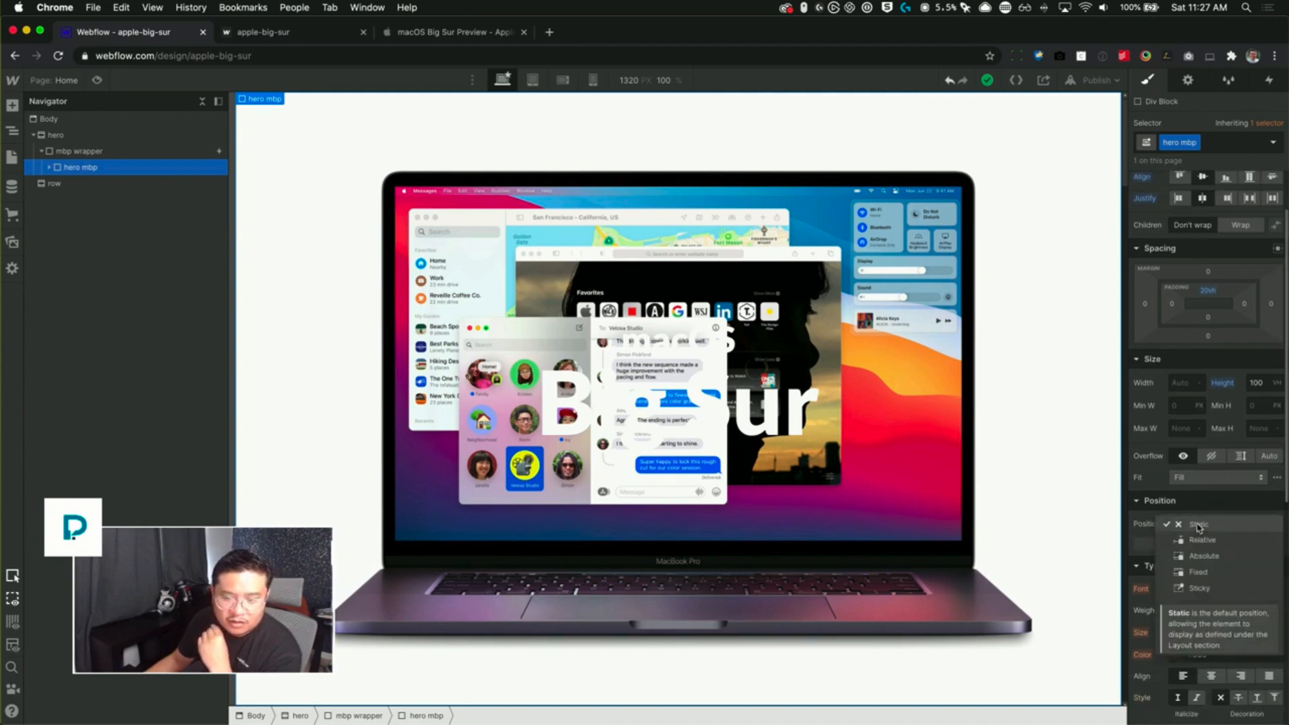
pyautogui.click(1199, 588)
pyautogui.click(1226, 548)
pyautogui.write('0')
pyautogui.press('Return')
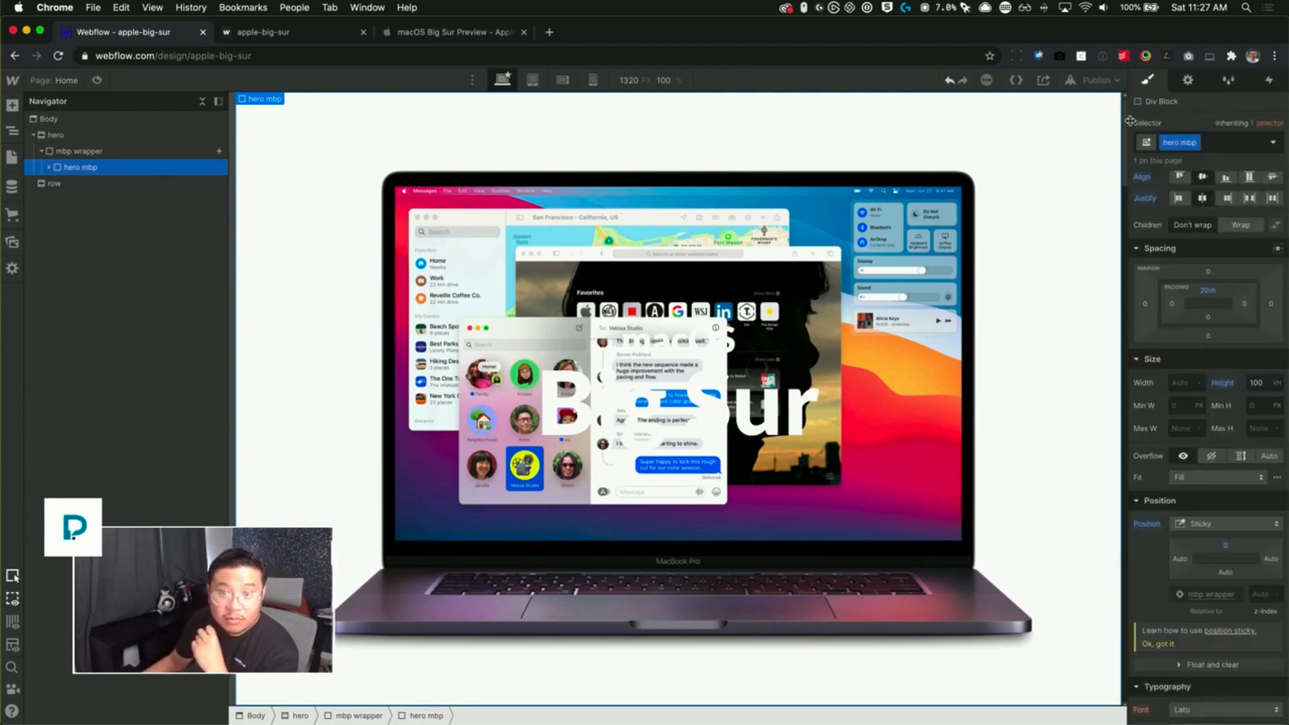
pyautogui.scroll(-4, 805, 201)
pyautogui.scroll(4, 406, 168)
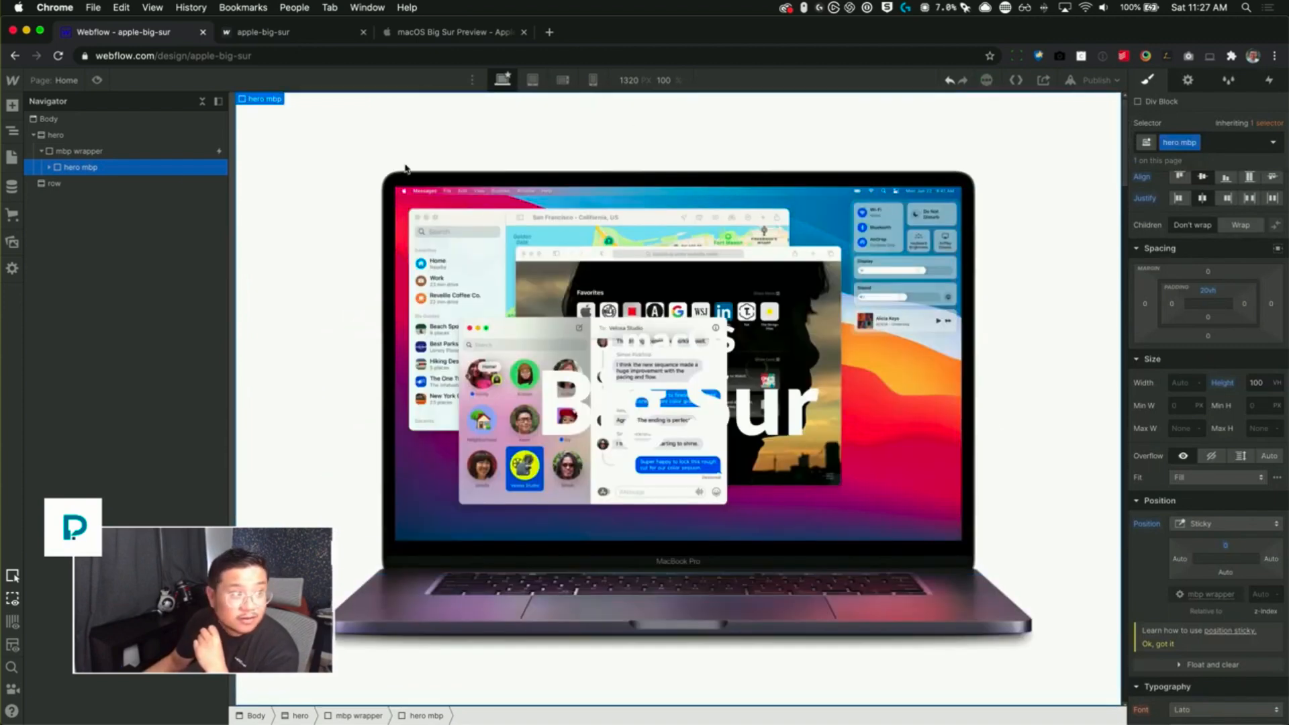
# - Reset the overflow setting of mbp wrapper to its default
pyautogui.click(104, 152)
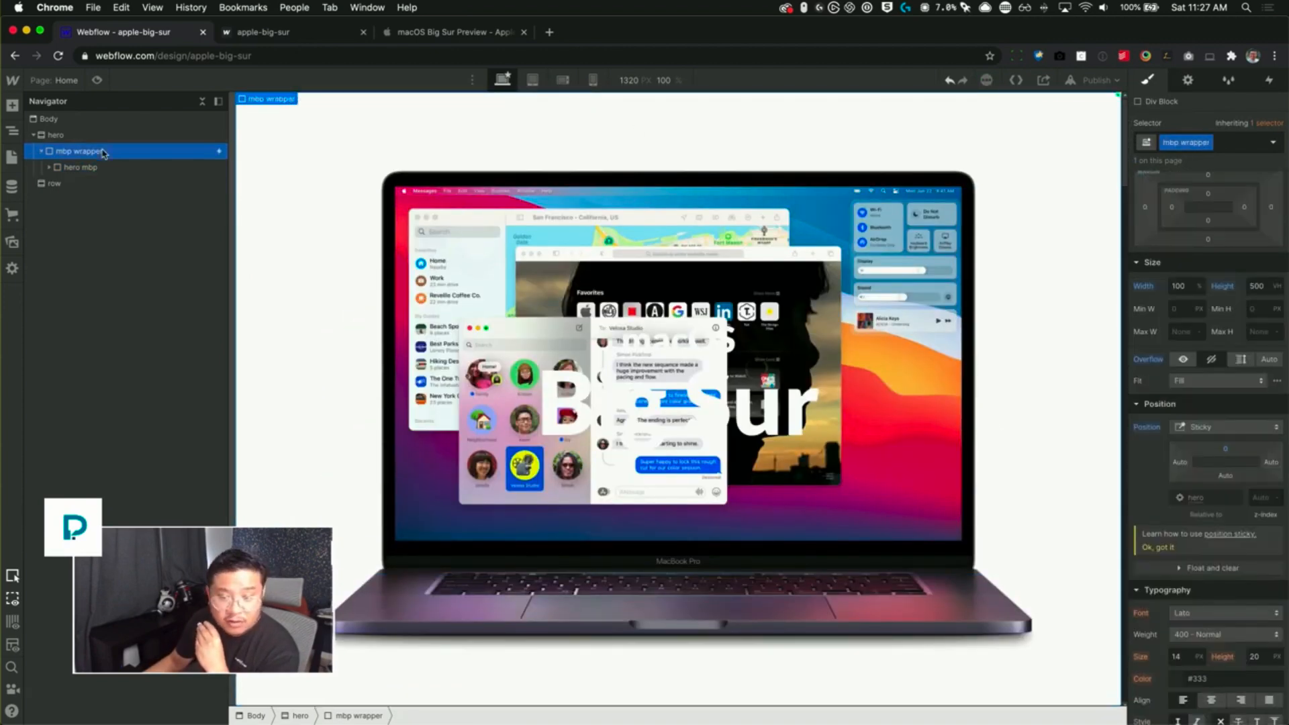
pyautogui.click(1152, 361)
pyautogui.click(1162, 380)
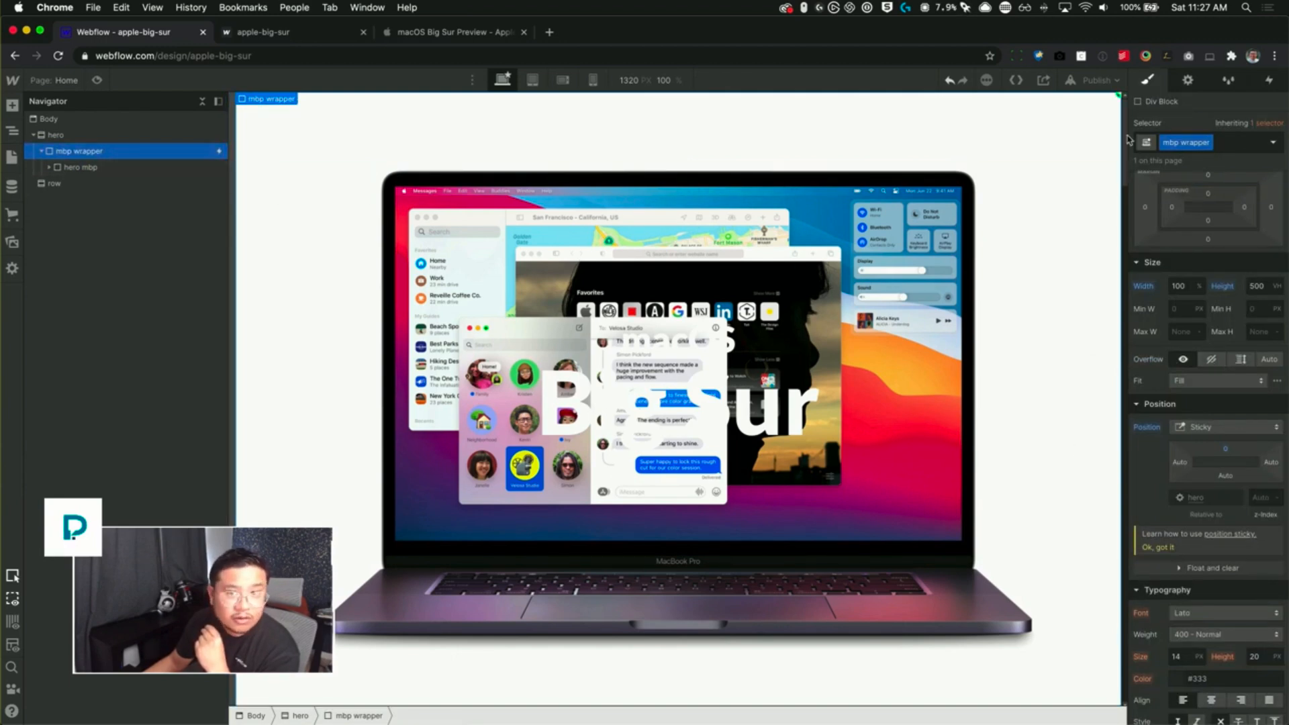
pyautogui.moveTo(1126, 146); pyautogui.dragTo(1110, 224)
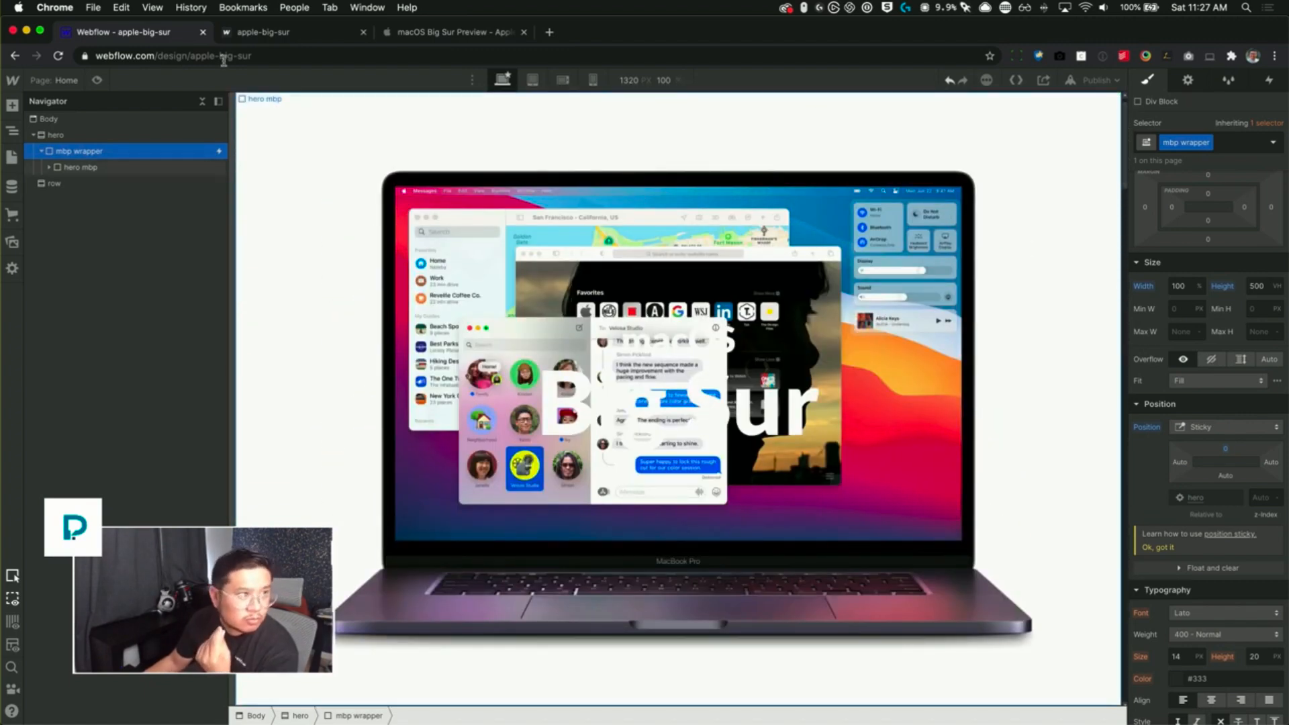
# - Set mbp wrapper's While scrolling in view animation to start (0%) when the element is fully visible
pyautogui.click(1269, 80)
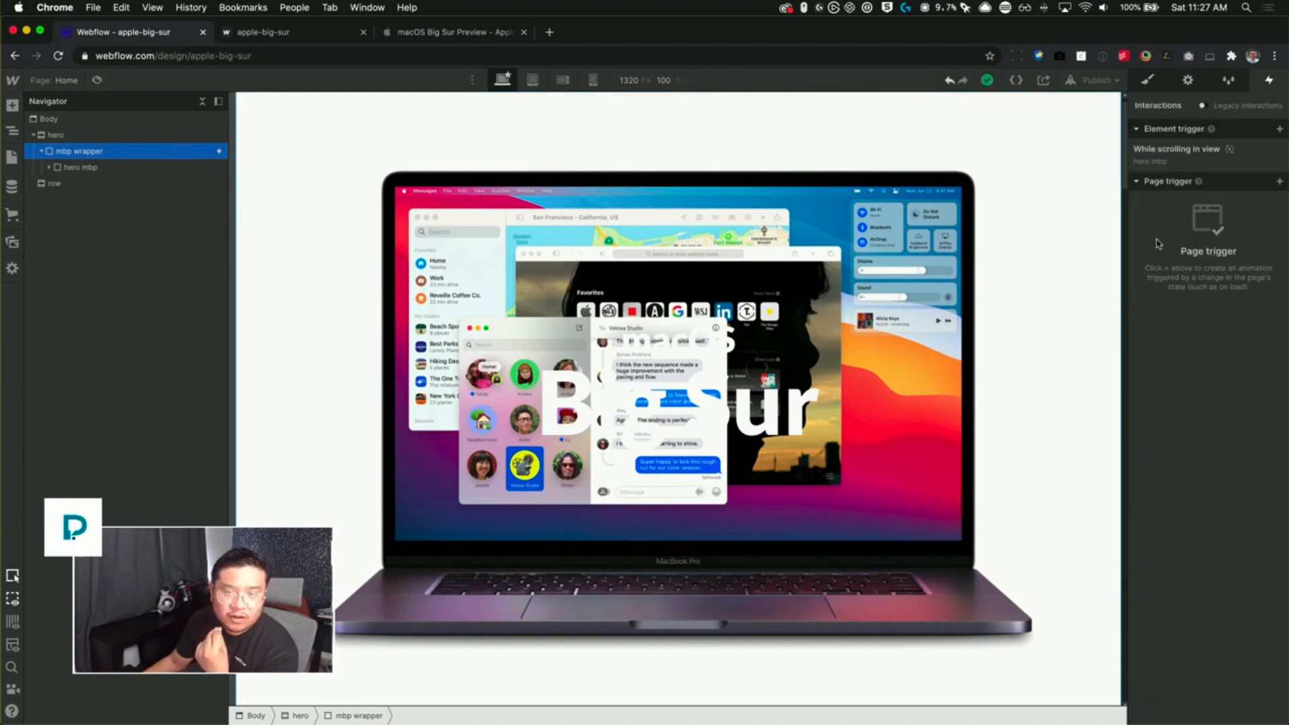
pyautogui.click(1192, 164)
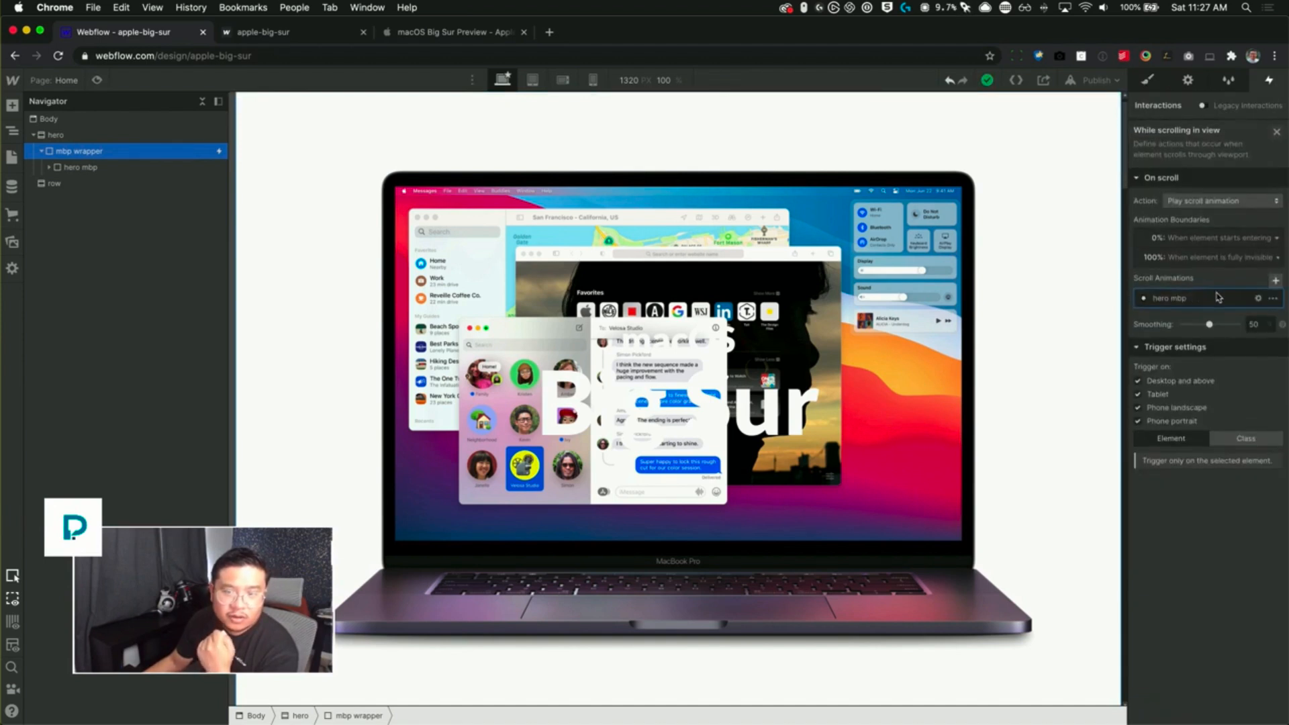
pyautogui.click(1211, 241)
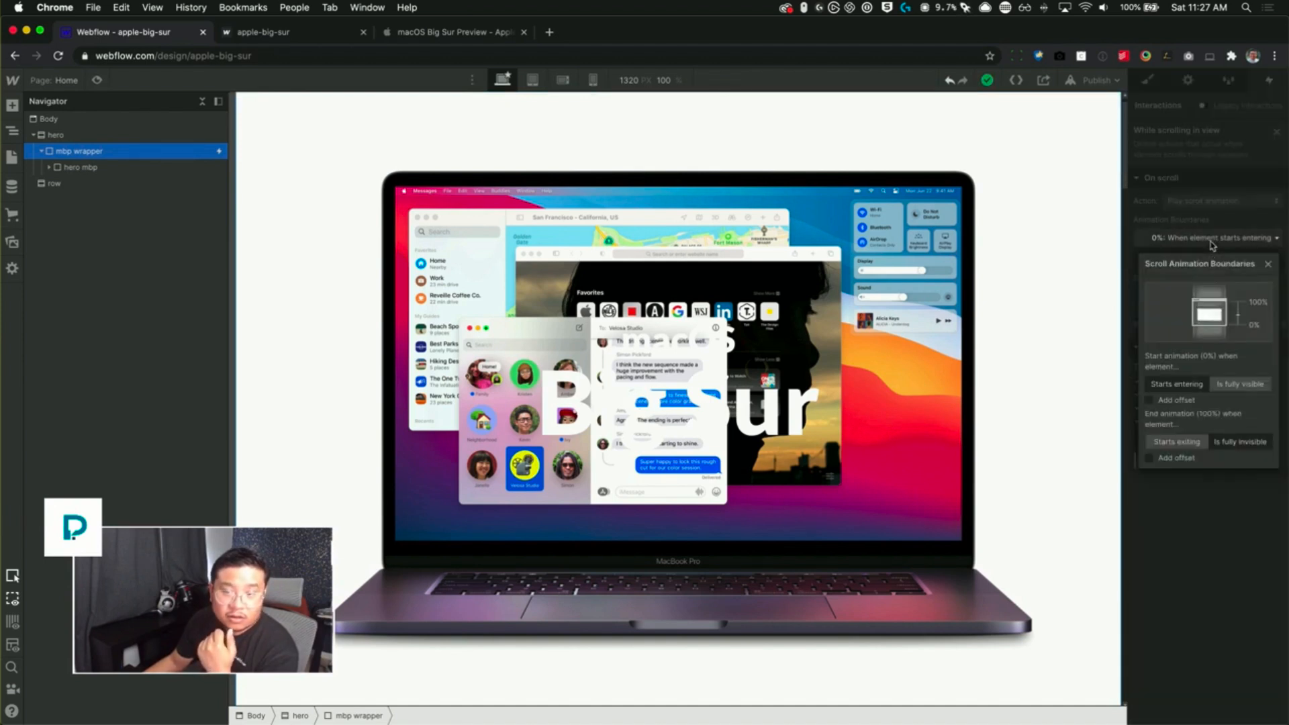
pyautogui.click(1242, 384)
pyautogui.click(1226, 143)
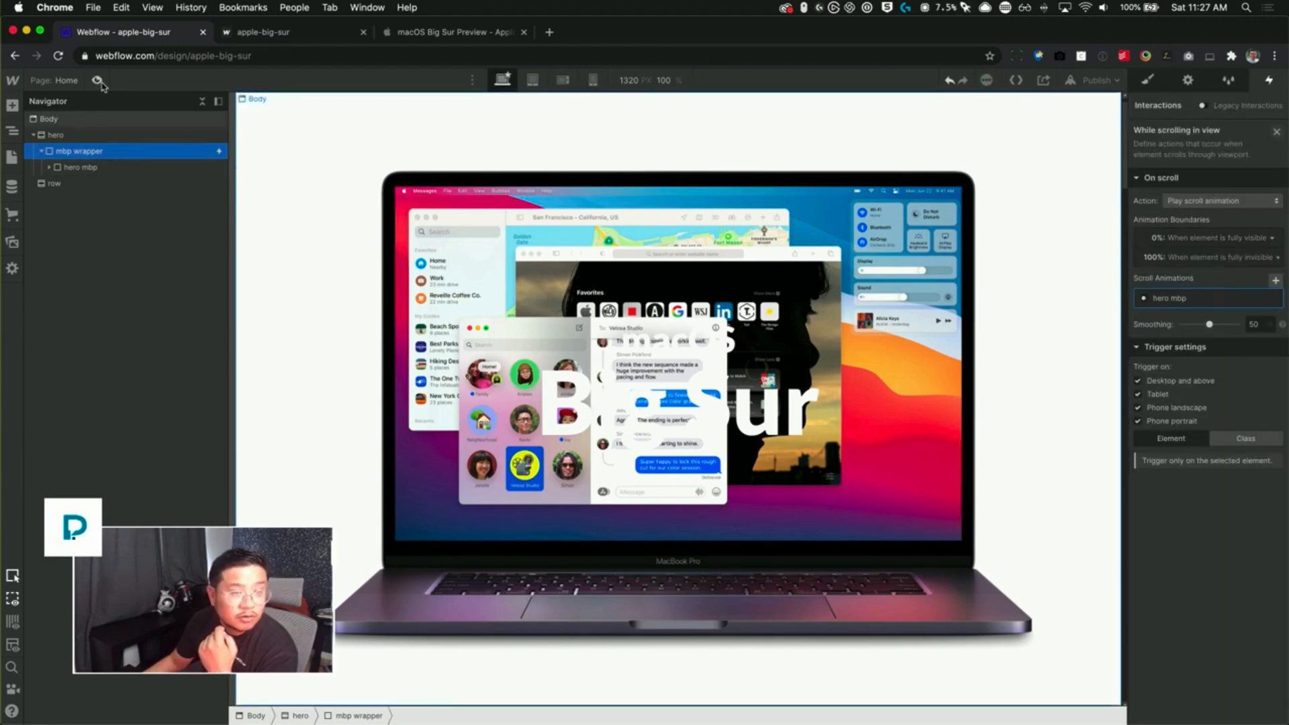
# - Preview the page and scroll down and back up to check the sticky laptop and the zoom-out animation
pyautogui.press('super+shift+p')
pyautogui.scroll(-10, 786, 356)
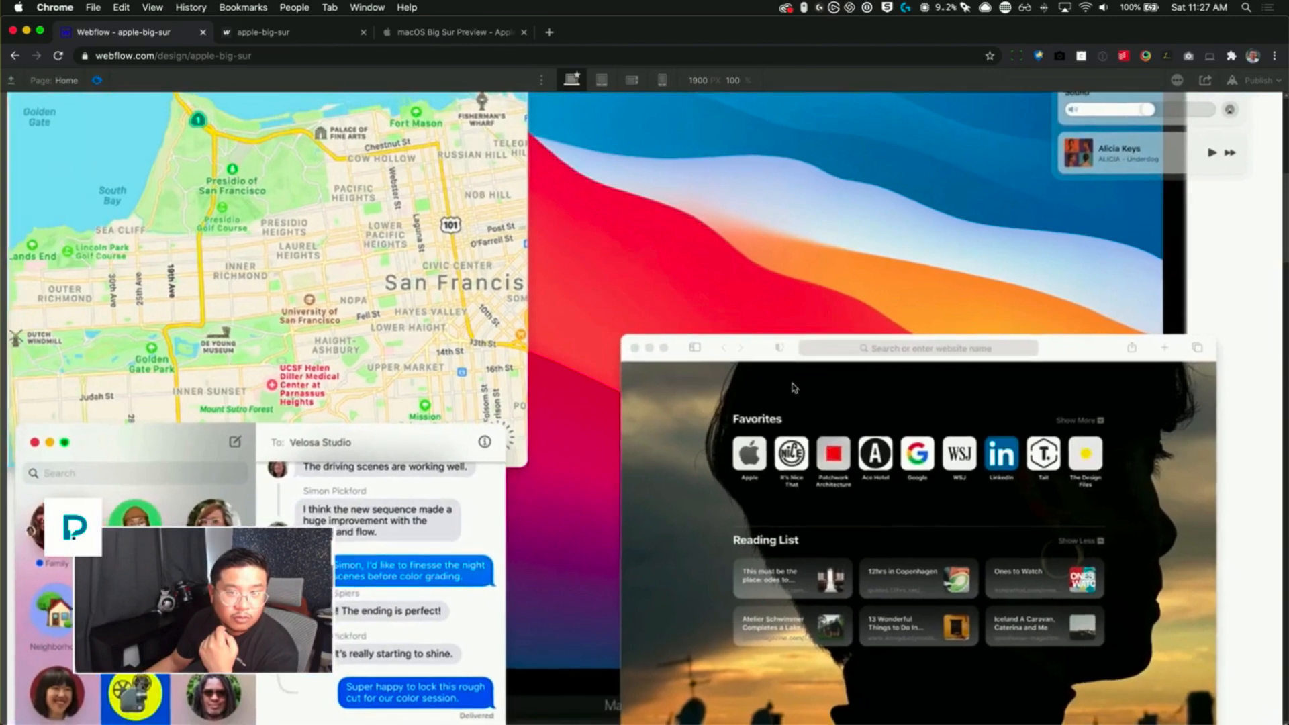
pyautogui.scroll(-10, 793, 388)
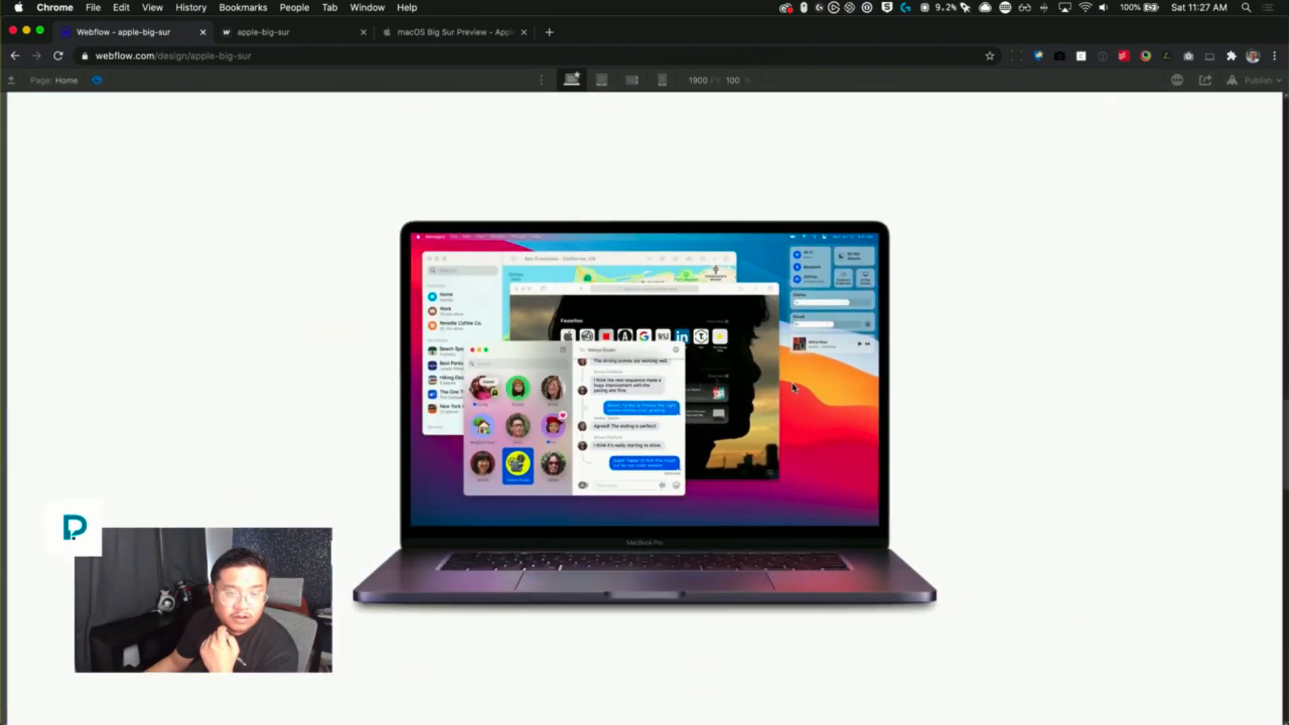
pyautogui.scroll(10, 793, 388)
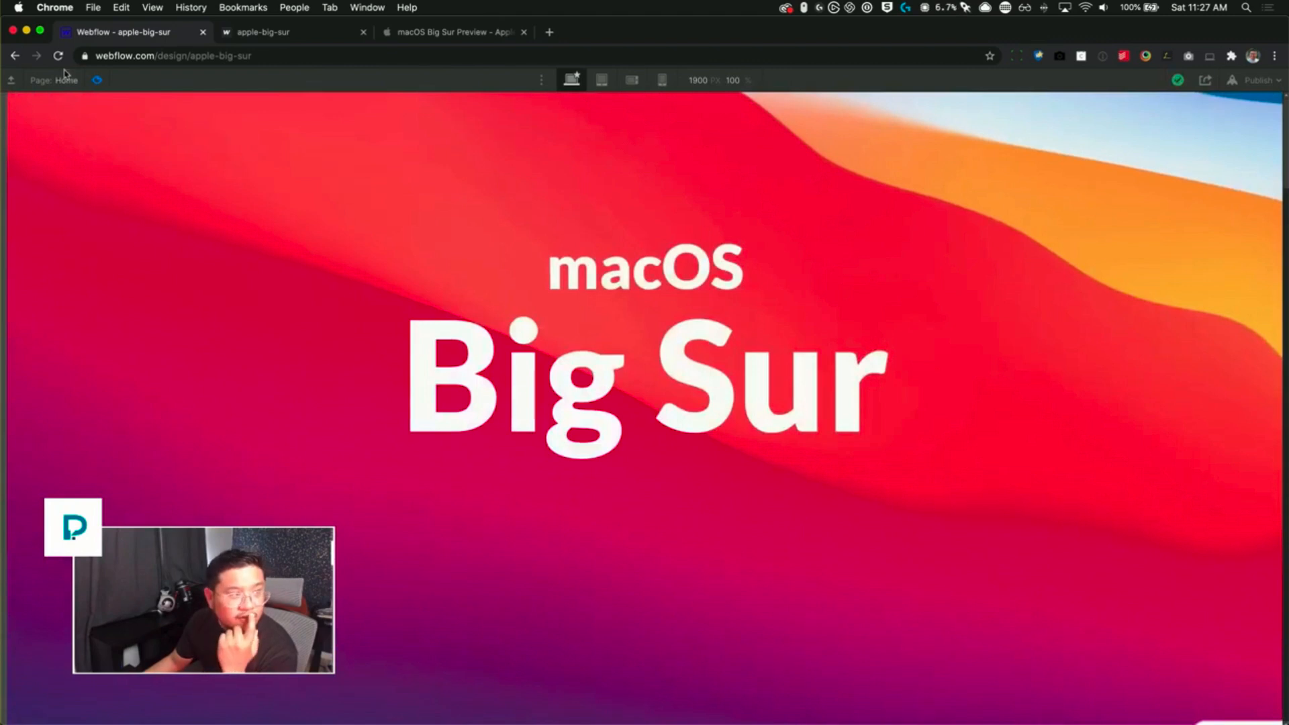
pyautogui.click(96, 80)
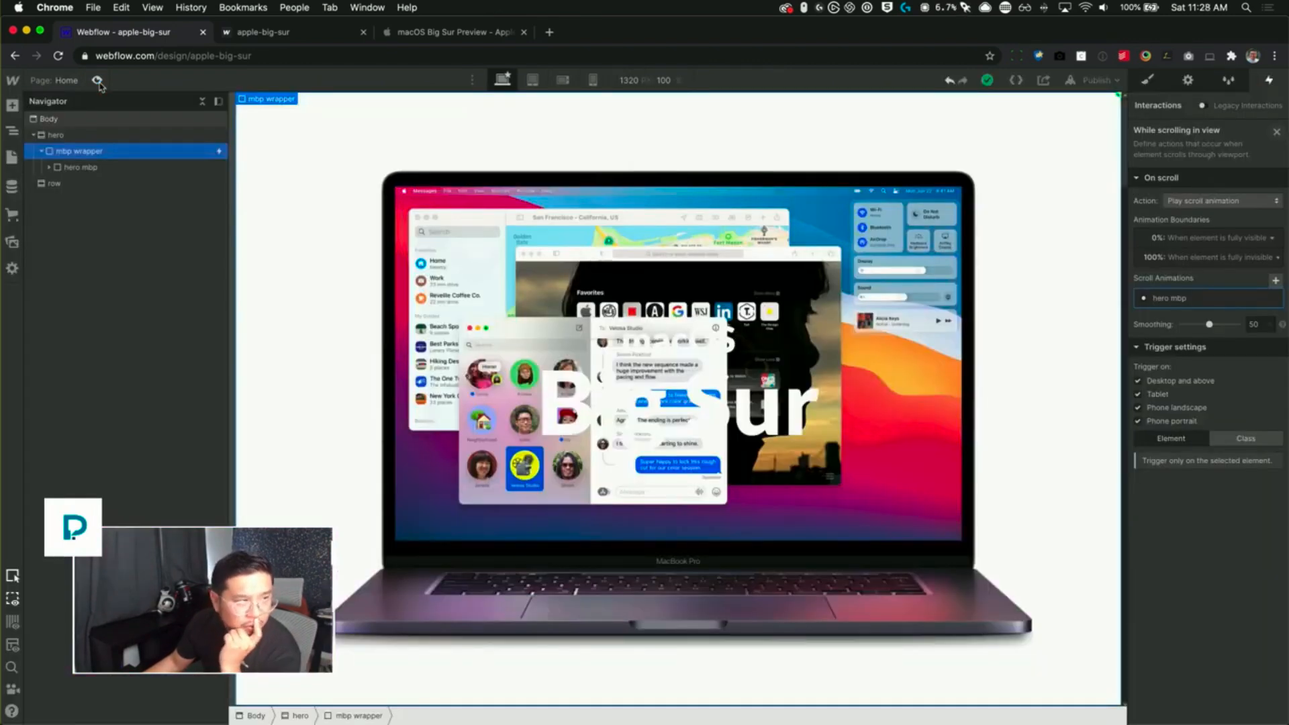
# - Add a div block to the hero section after mbp wrapper and give it the class hero copy
pyautogui.click(104, 168)
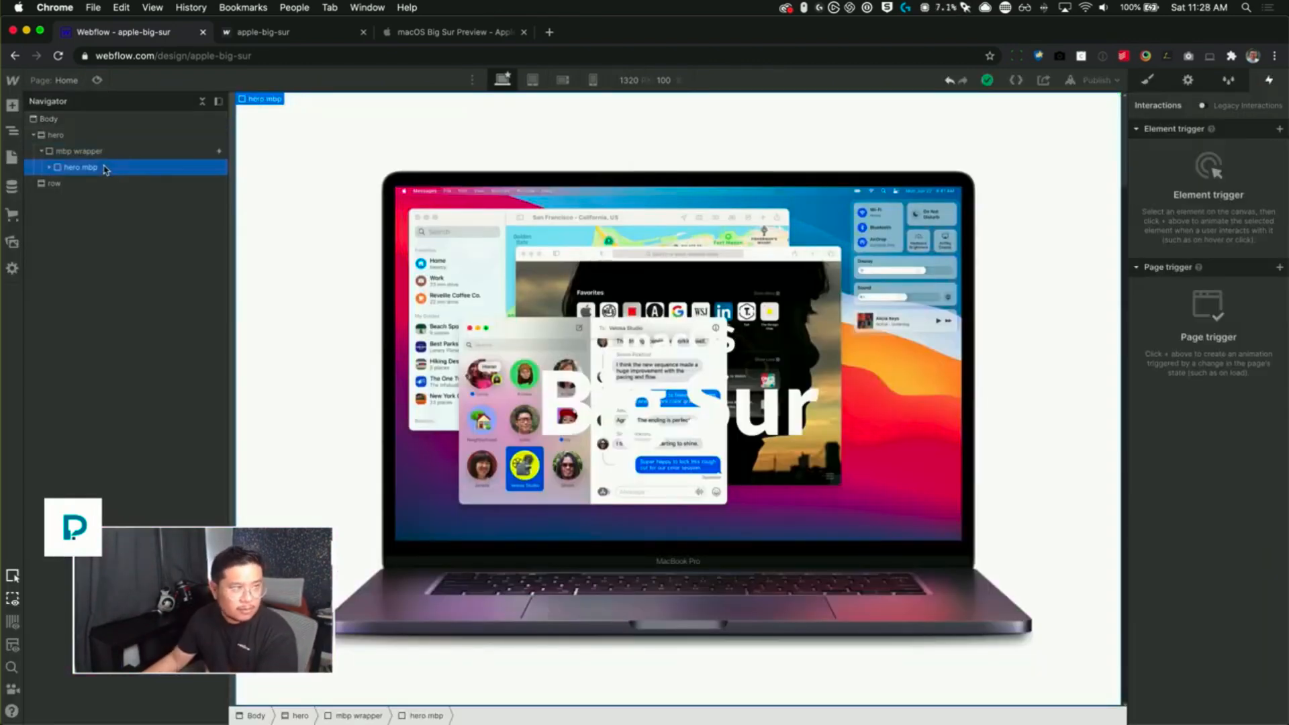
pyautogui.click(41, 151)
pyautogui.click(84, 155)
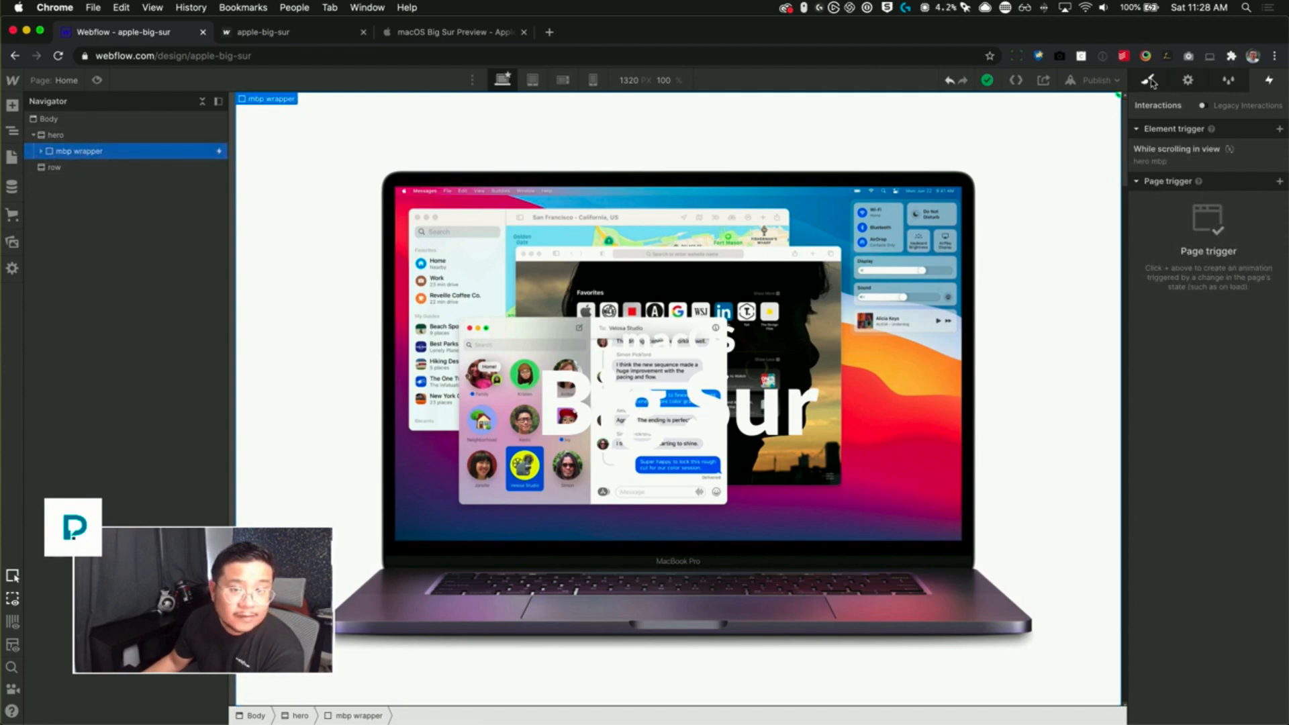
pyautogui.click(1149, 80)
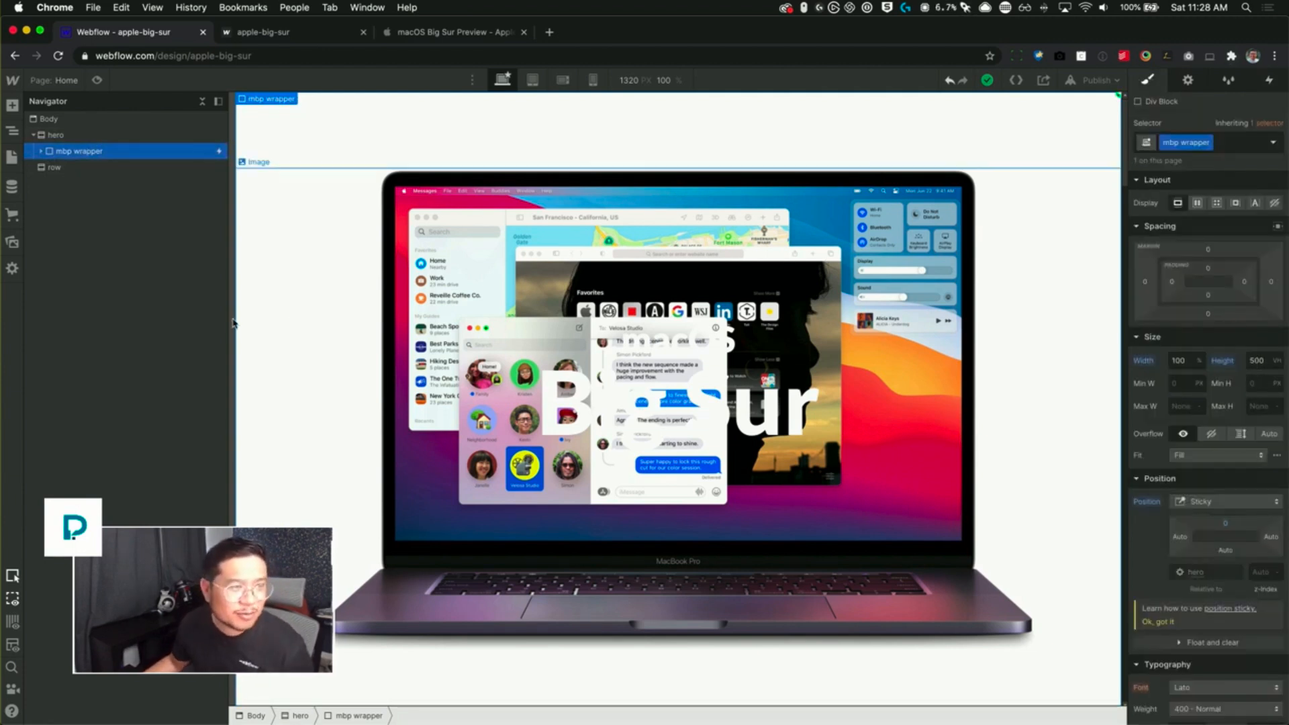
pyautogui.click(84, 137)
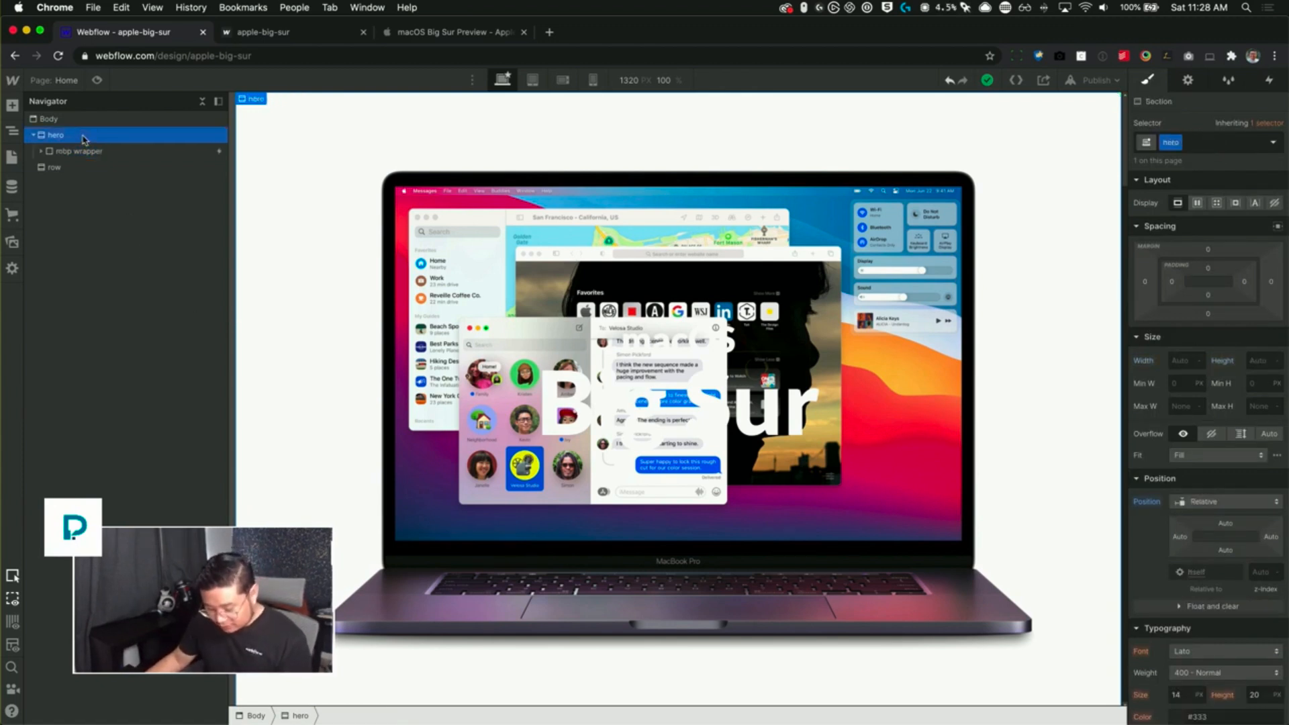
pyautogui.press('super+e')
pyautogui.write('div')
pyautogui.press('Return')
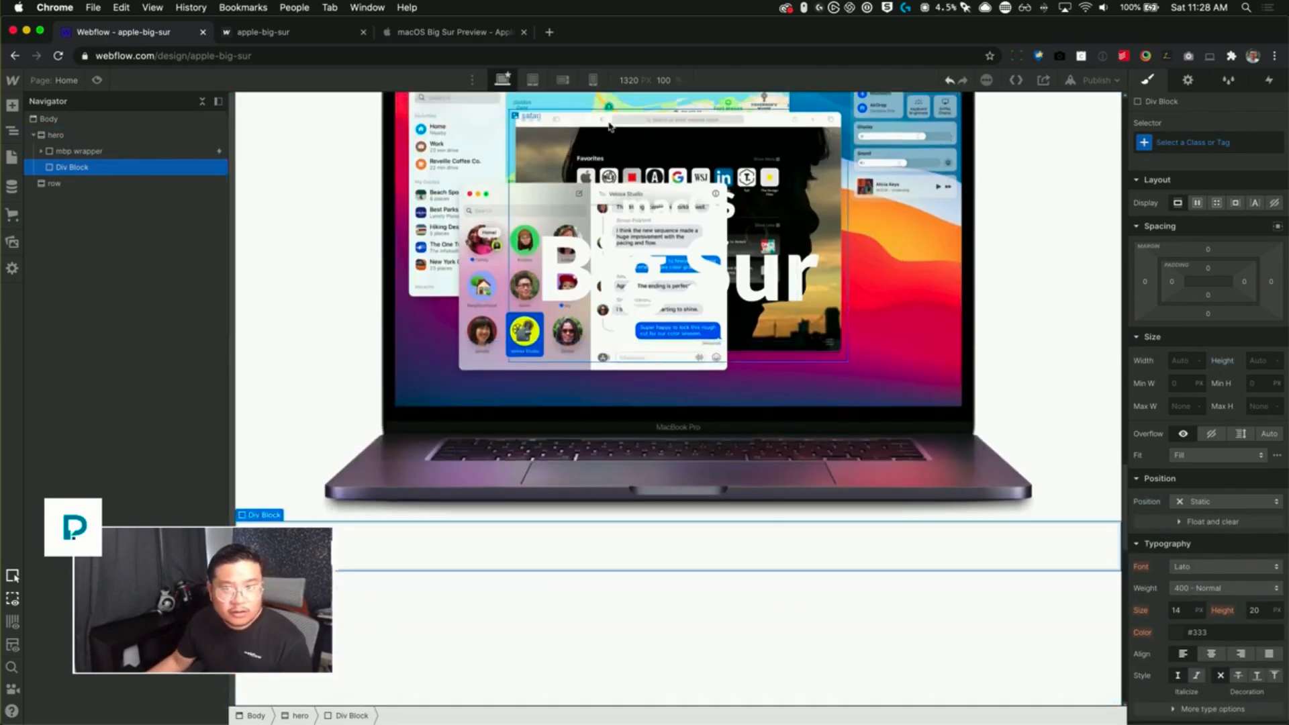
pyautogui.click(1195, 143)
pyautogui.write('her')
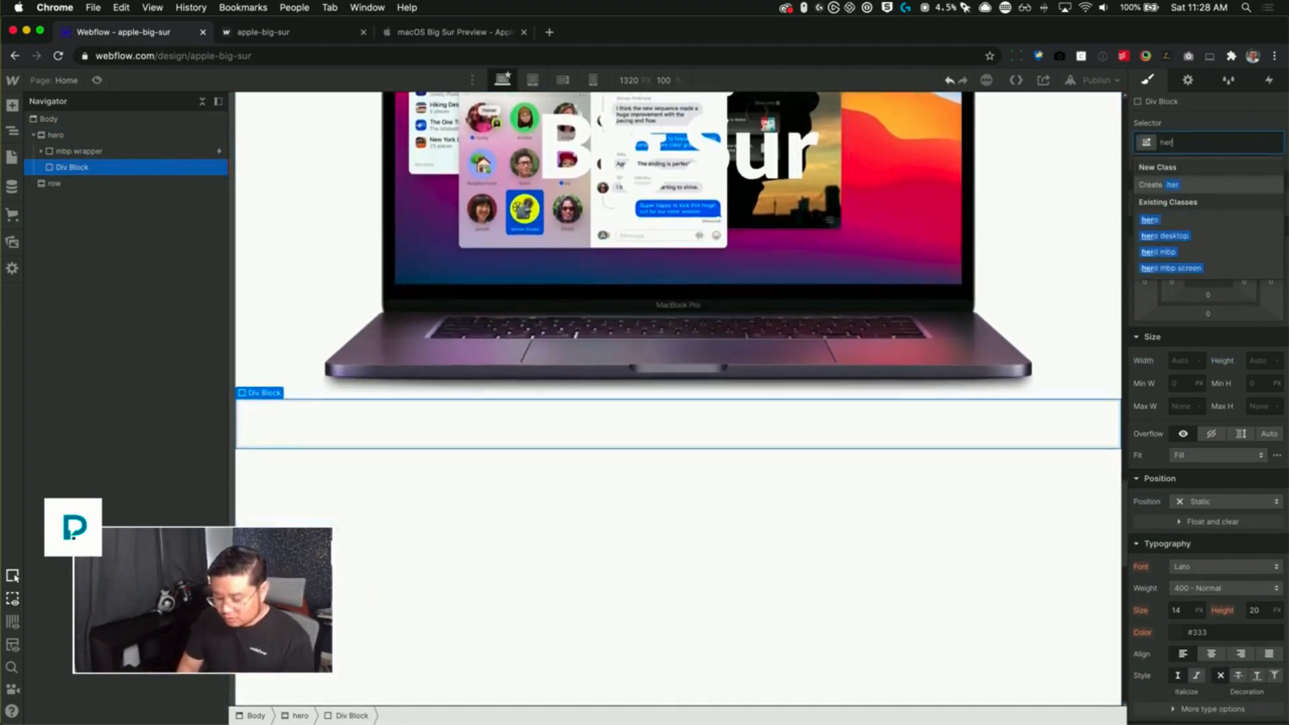
pyautogui.write('o copy')
pyautogui.press('Return')
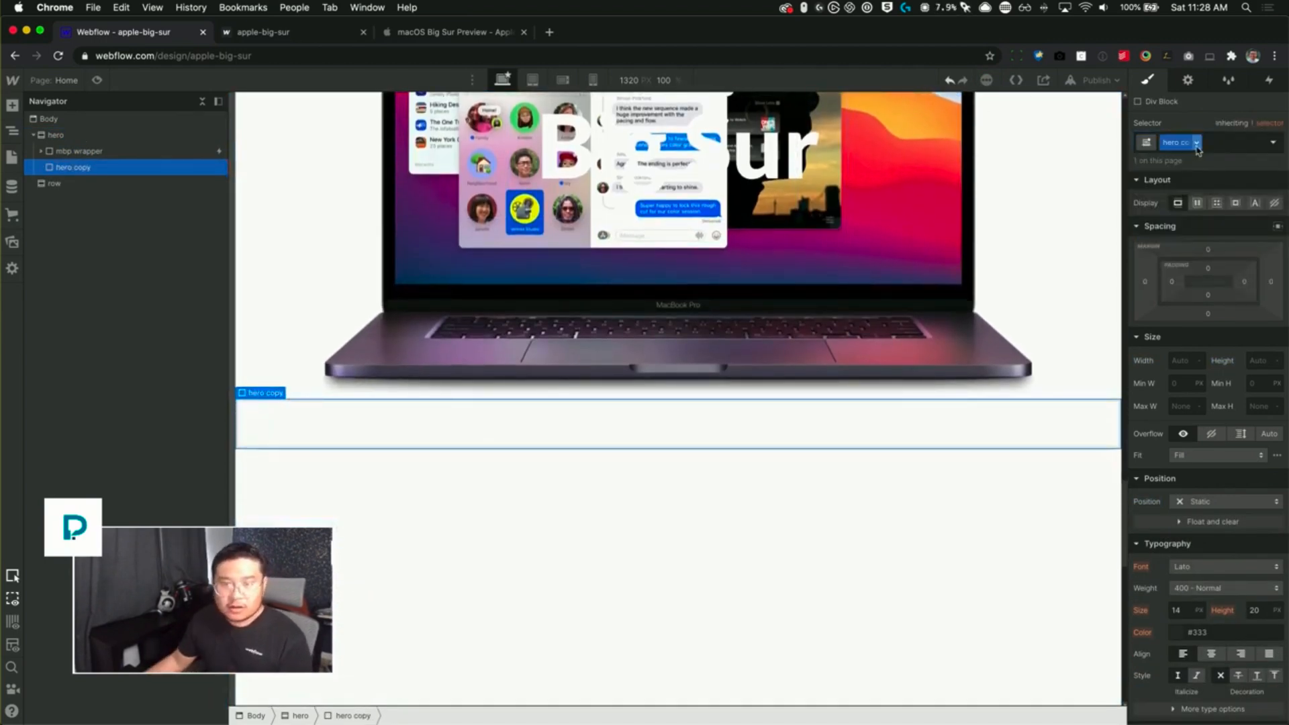
# - Center the text of the hero copy div and set its color to white
pyautogui.scroll(-4, 1222, 555)
pyautogui.click(1202, 448)
pyautogui.write('white')
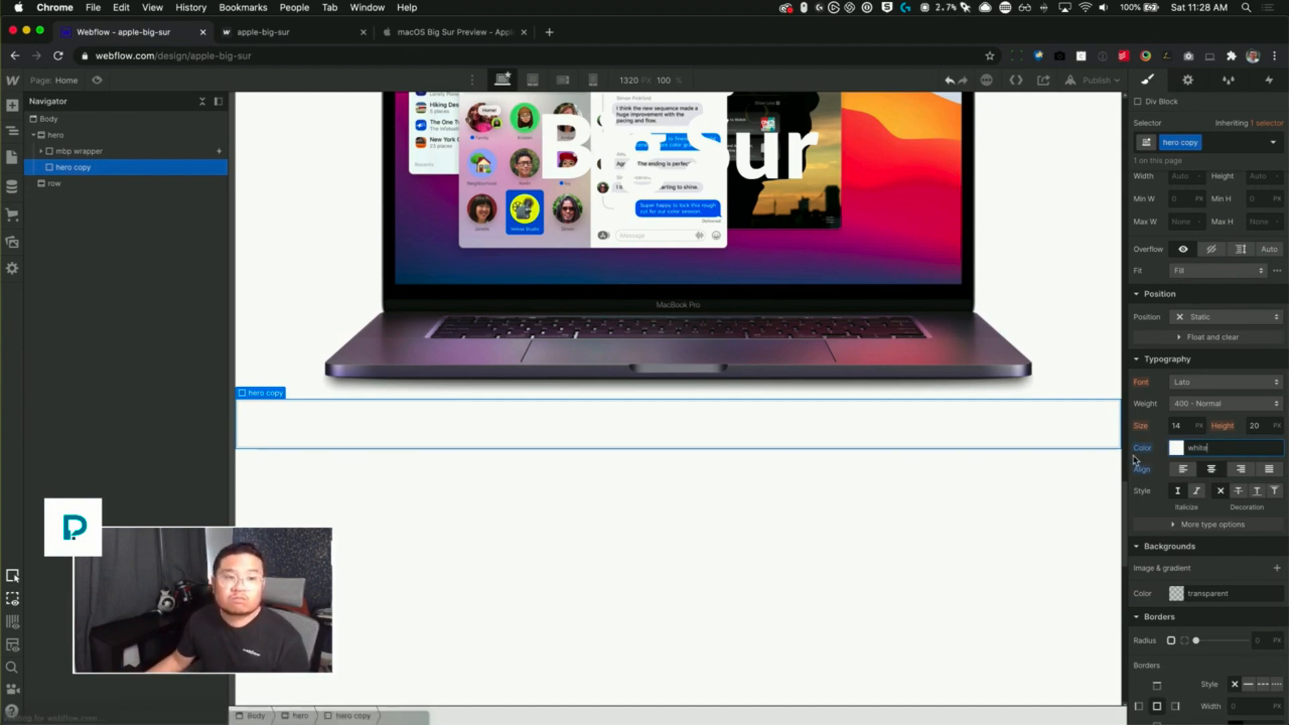
# - Add another div block to the hero section and give it the class bg hero color
pyautogui.click(88, 134)
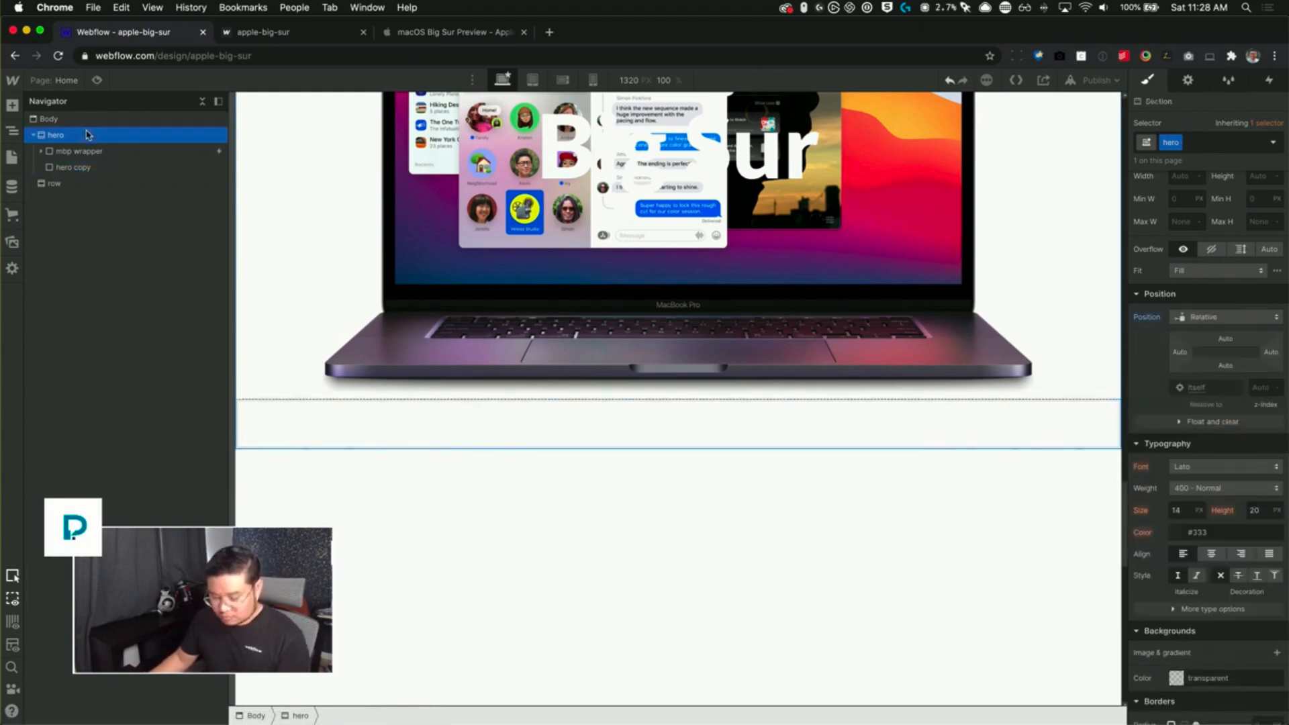
pyautogui.press('super+e')
pyautogui.write('div')
pyautogui.press('Return')
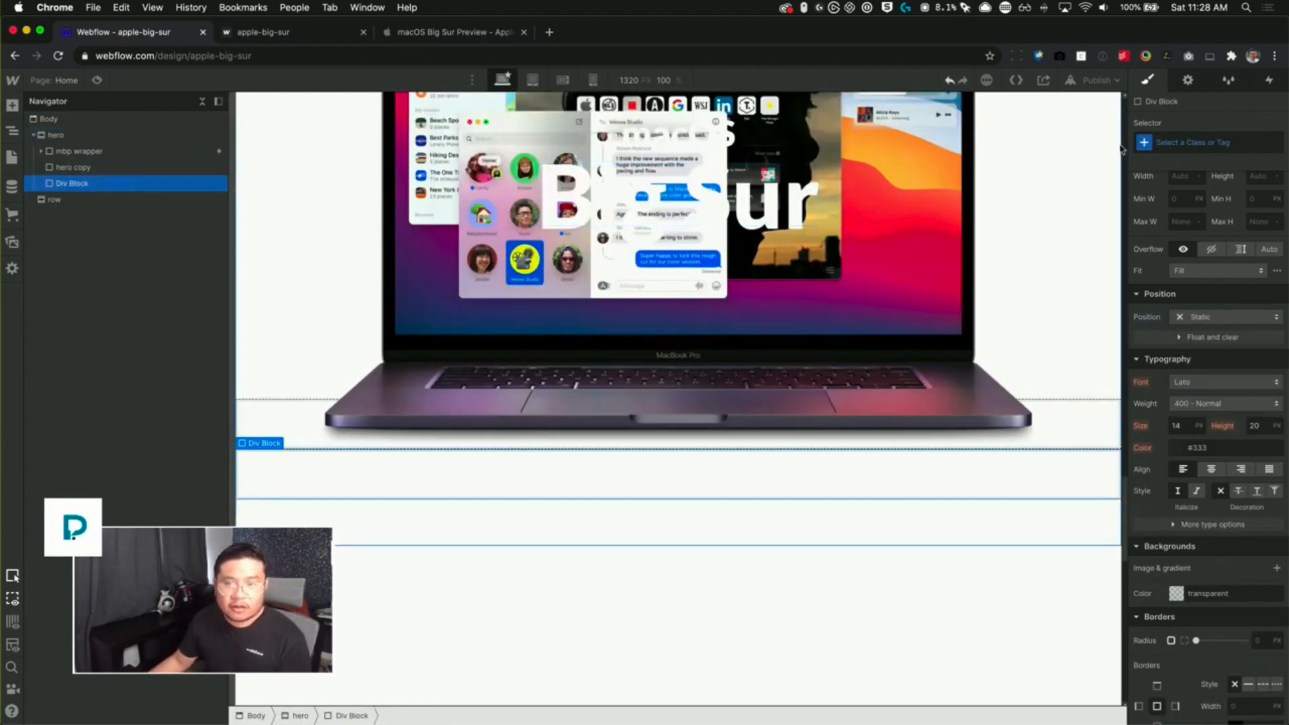
pyautogui.click(1194, 139)
pyautogui.write('bg co')
pyautogui.write('bg hero')
pyautogui.write(' color')
pyautogui.press('Return')
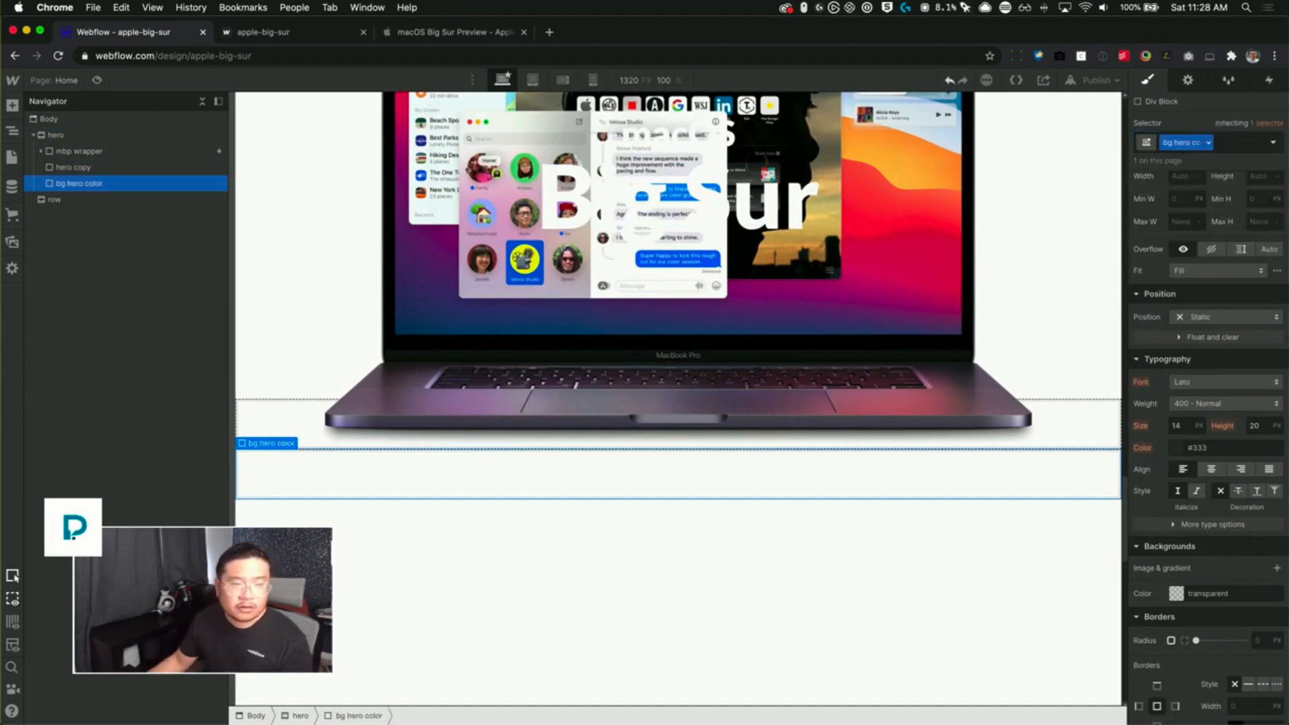
# - Set the bg hero color div's position to fixed with a z-index of -1
pyautogui.scroll(-1, 1245, 571)
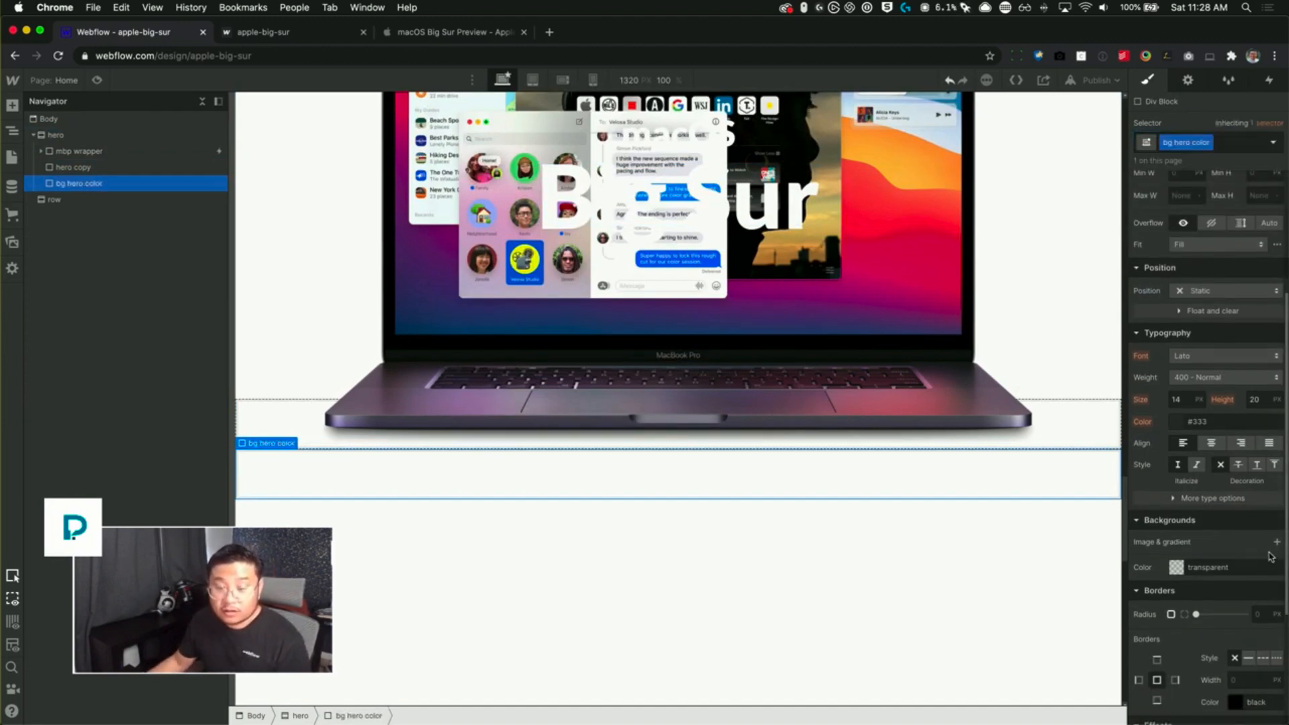
pyautogui.click(1229, 290)
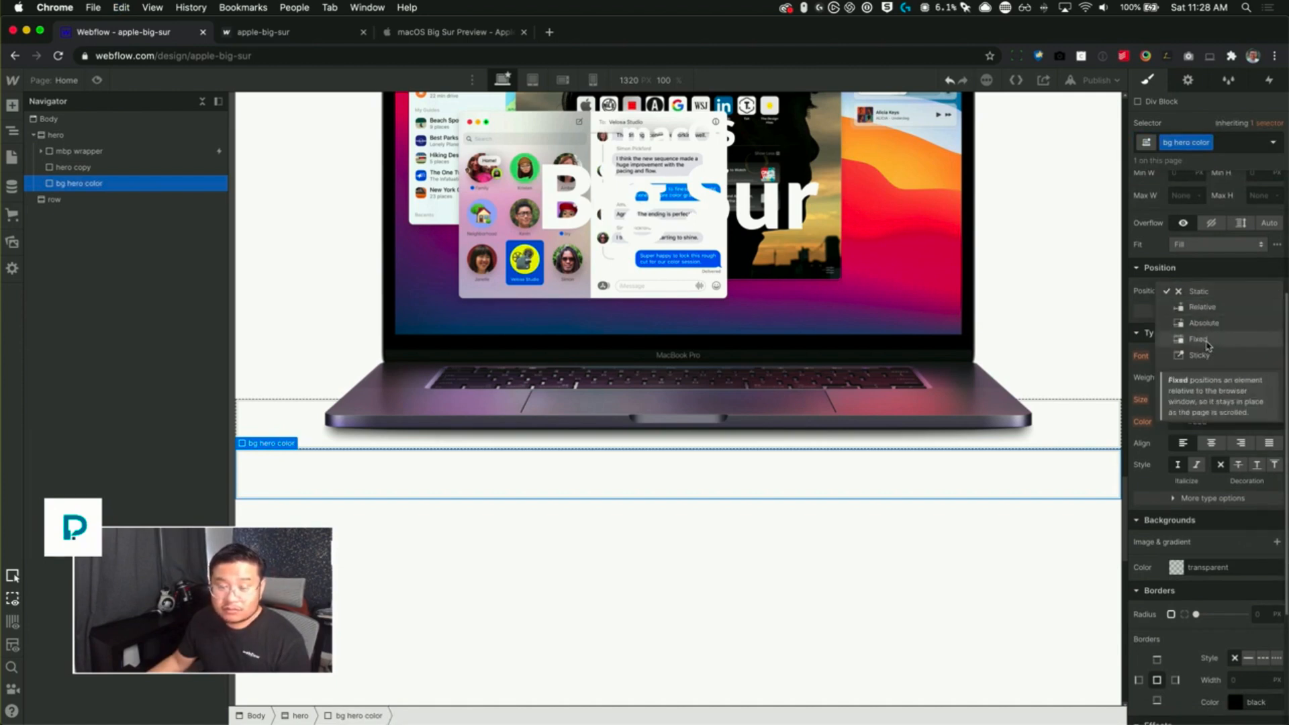
pyautogui.click(1208, 346)
pyautogui.click(1269, 378)
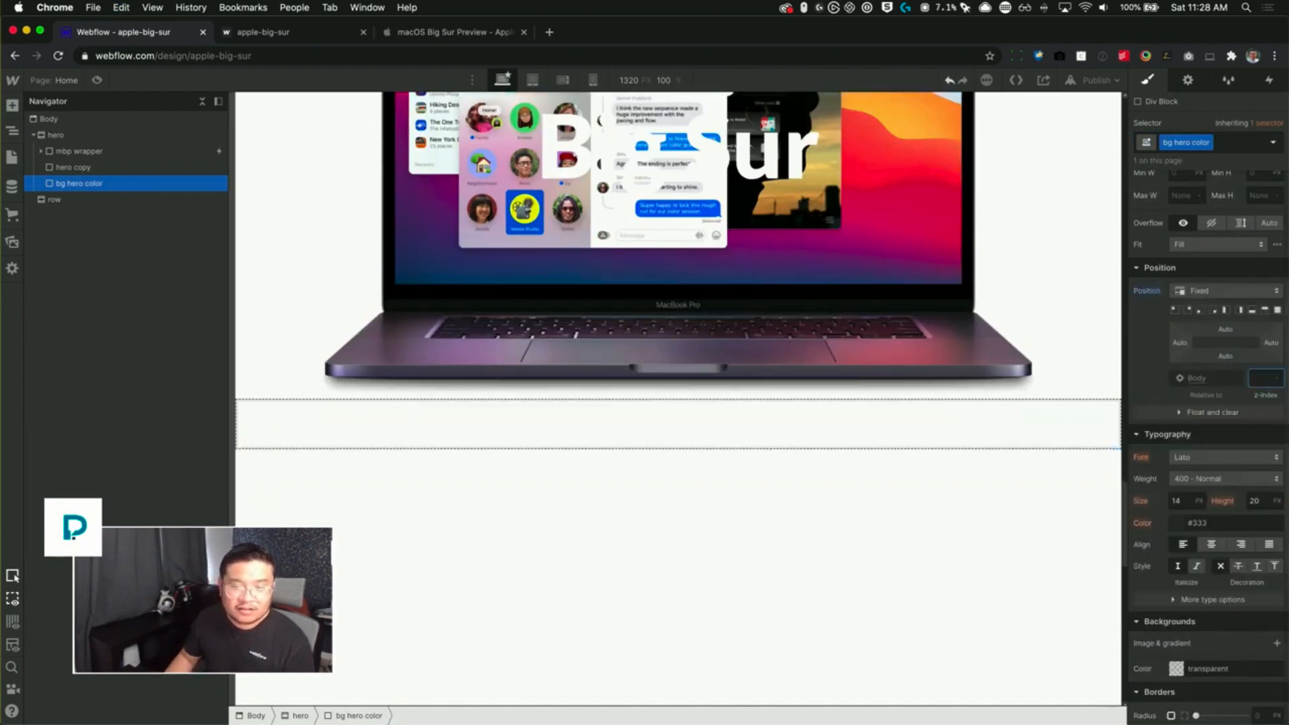
pyautogui.write('-1')
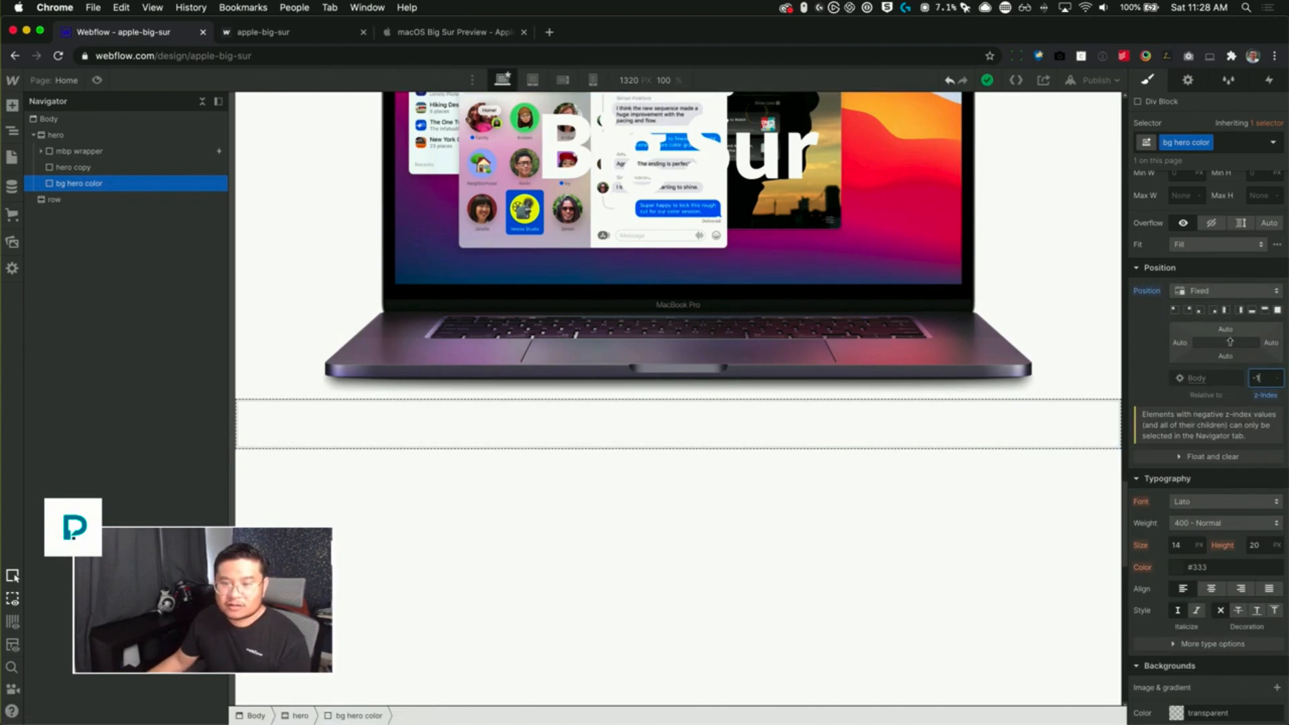
# - Set the bg hero color div's width to 100% and its height to 100 VH
pyautogui.scroll(4, 1208, 242)
pyautogui.click(1188, 361)
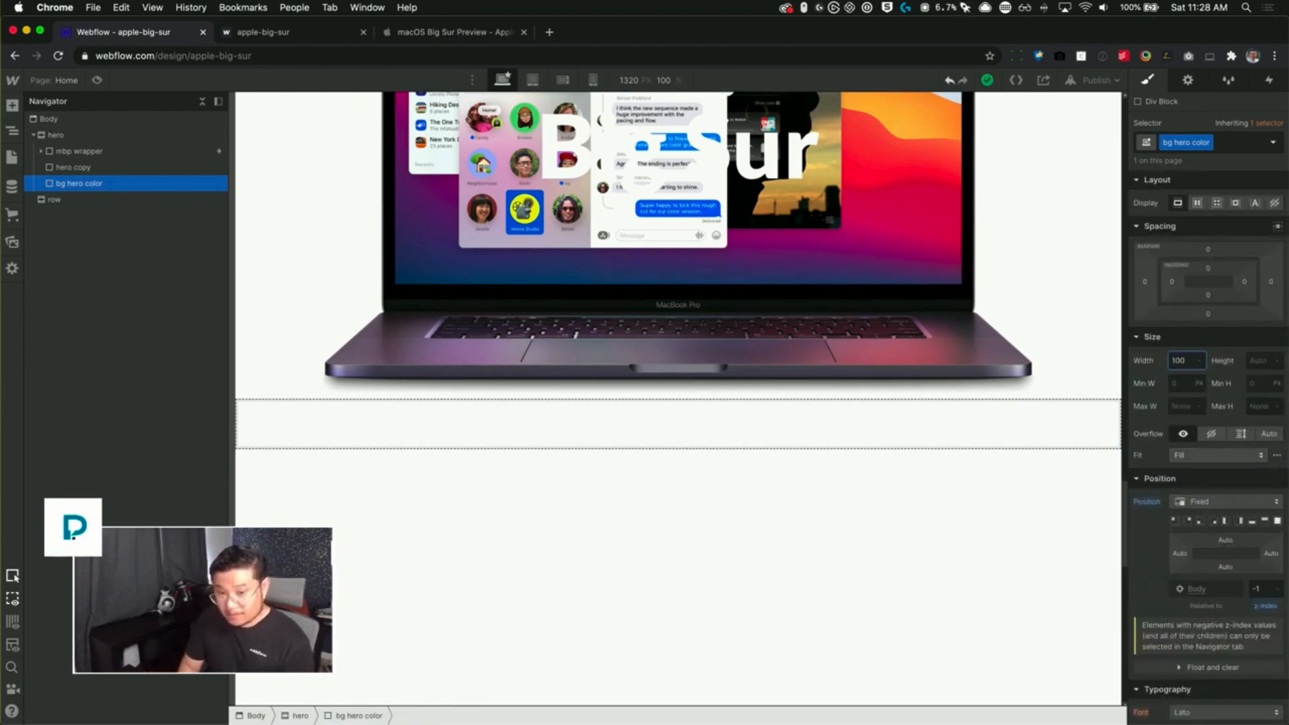
pyautogui.press('Tab')
pyautogui.write('100')
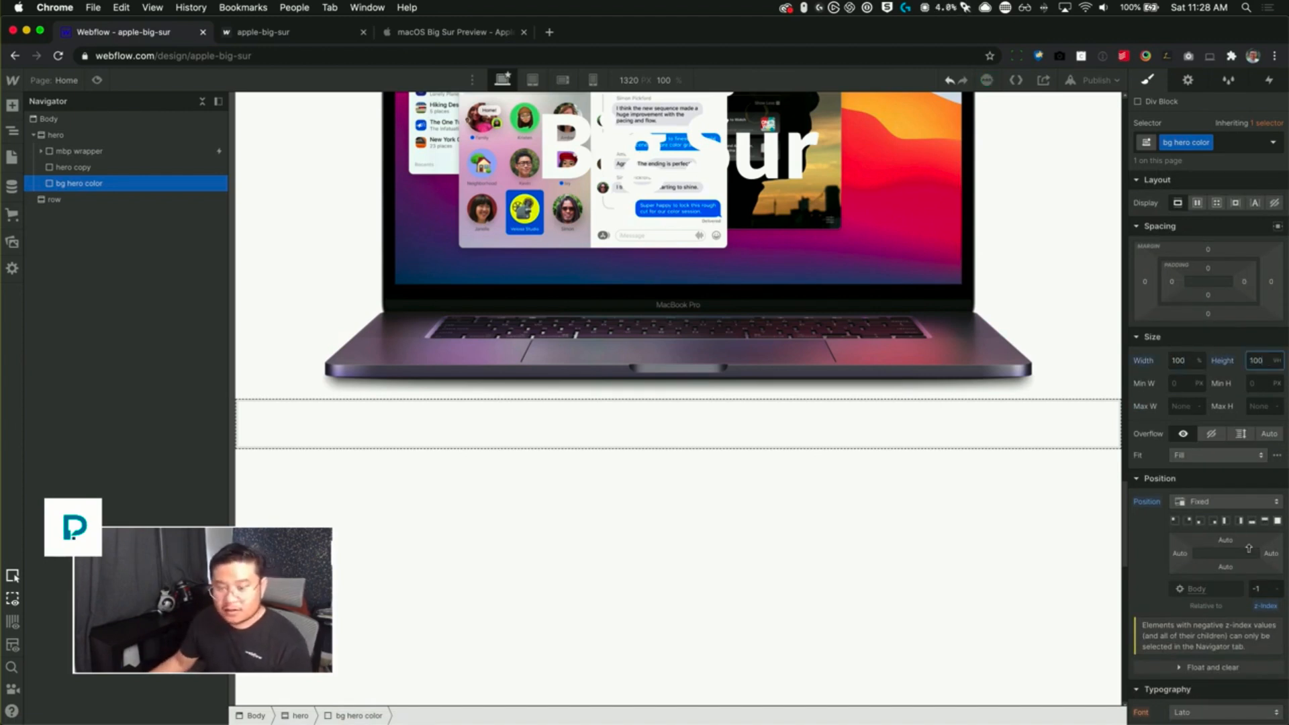
# - Add a radial gradient background to the bg hero color div, from the Midnight Blue swatch to the darker navy swatch
pyautogui.scroll(-5, 1243, 545)
pyautogui.scroll(-2, 1249, 571)
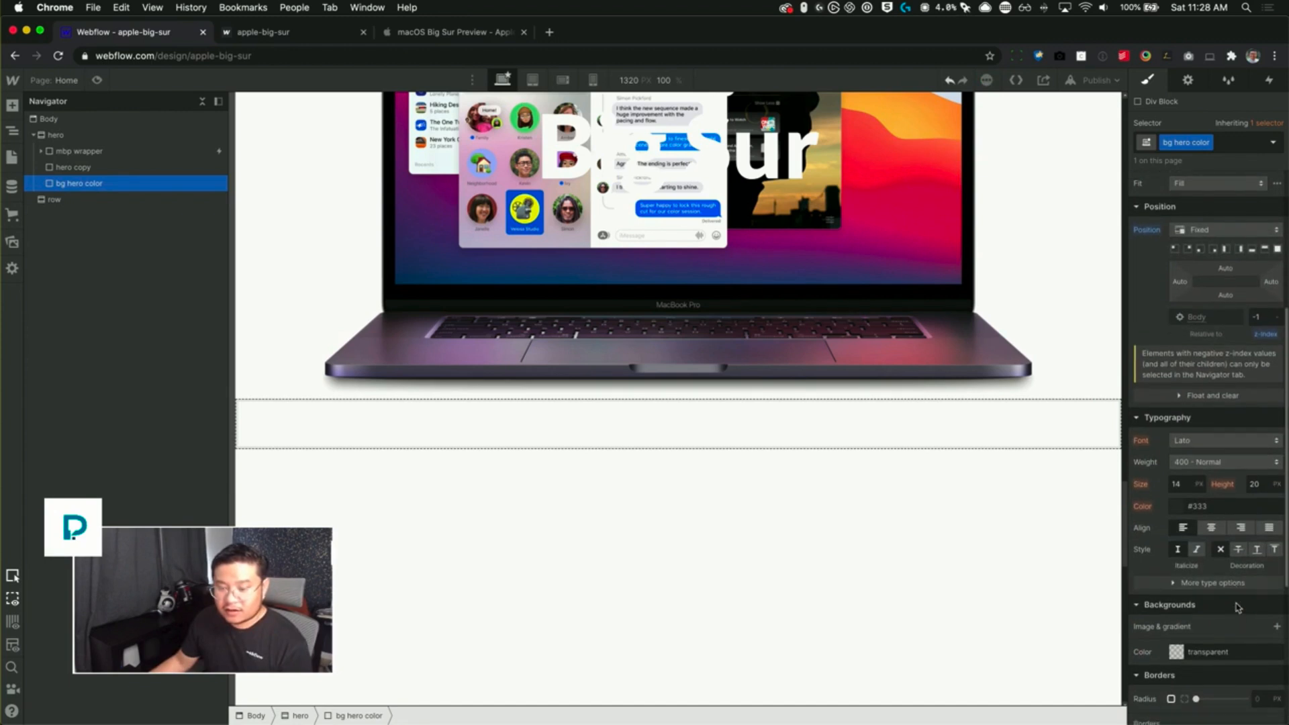
pyautogui.click(1274, 615)
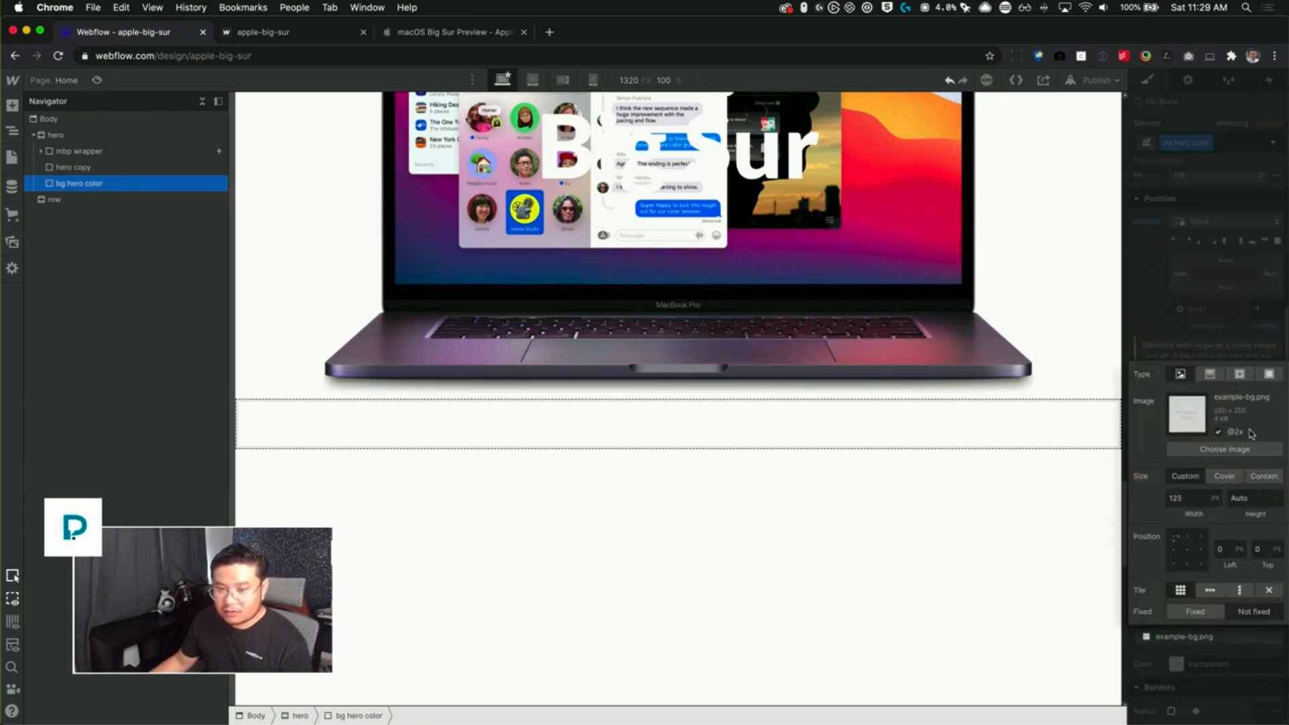
pyautogui.click(1240, 374)
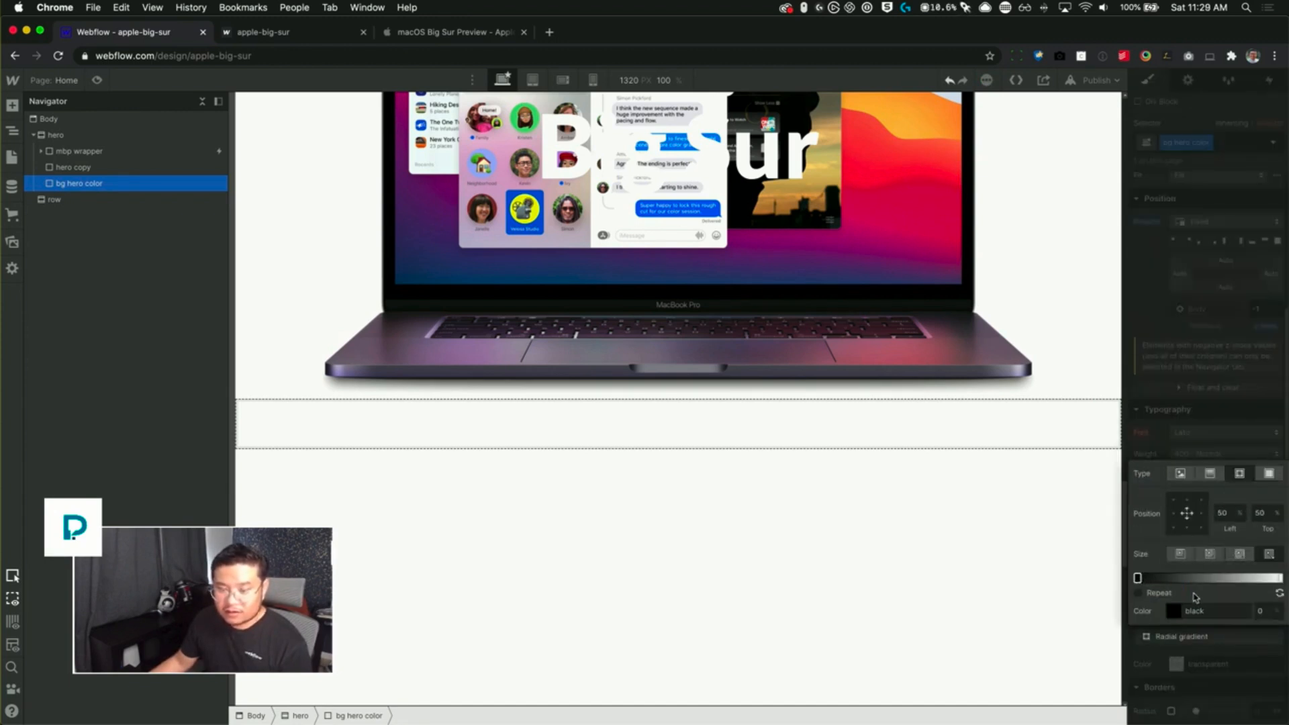
pyautogui.click(1138, 577)
pyautogui.click(1182, 558)
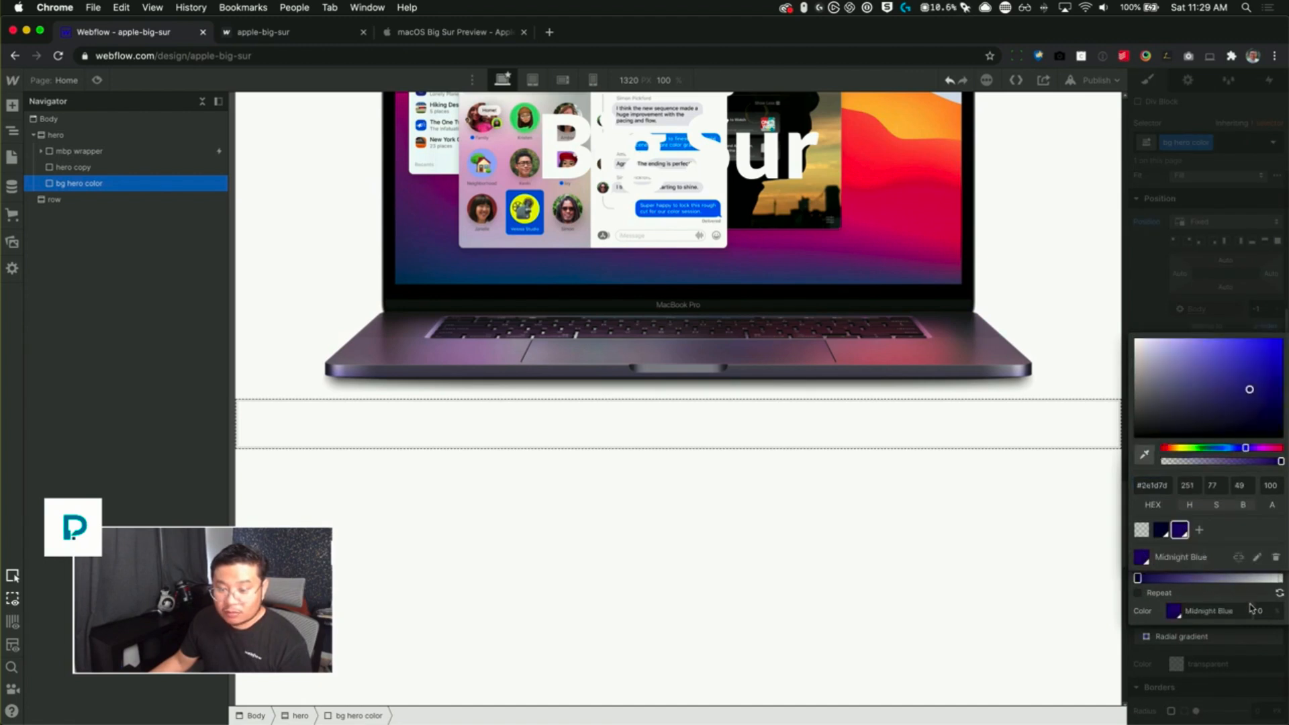
pyautogui.click(1279, 579)
pyautogui.click(1164, 557)
pyautogui.click(1226, 646)
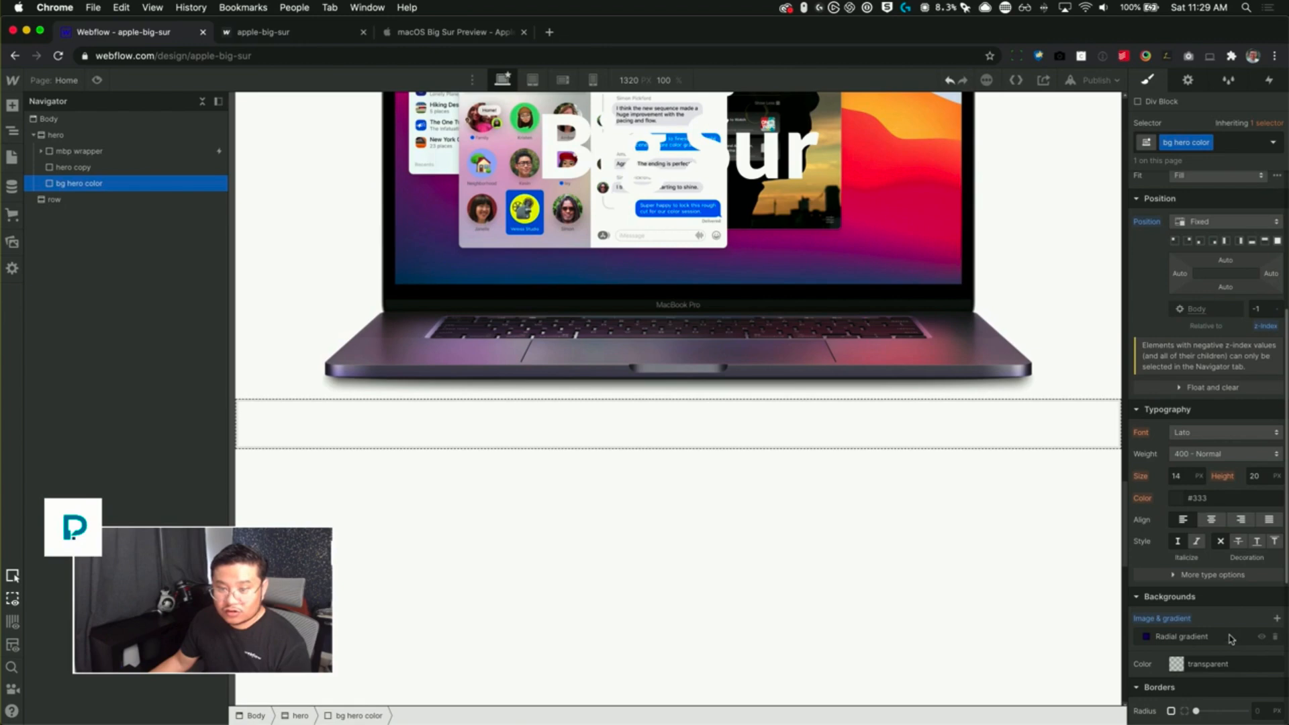
# - Clear the z-index of the bg hero color div and check its size and background on the canvas
pyautogui.scroll(5, 862, 517)
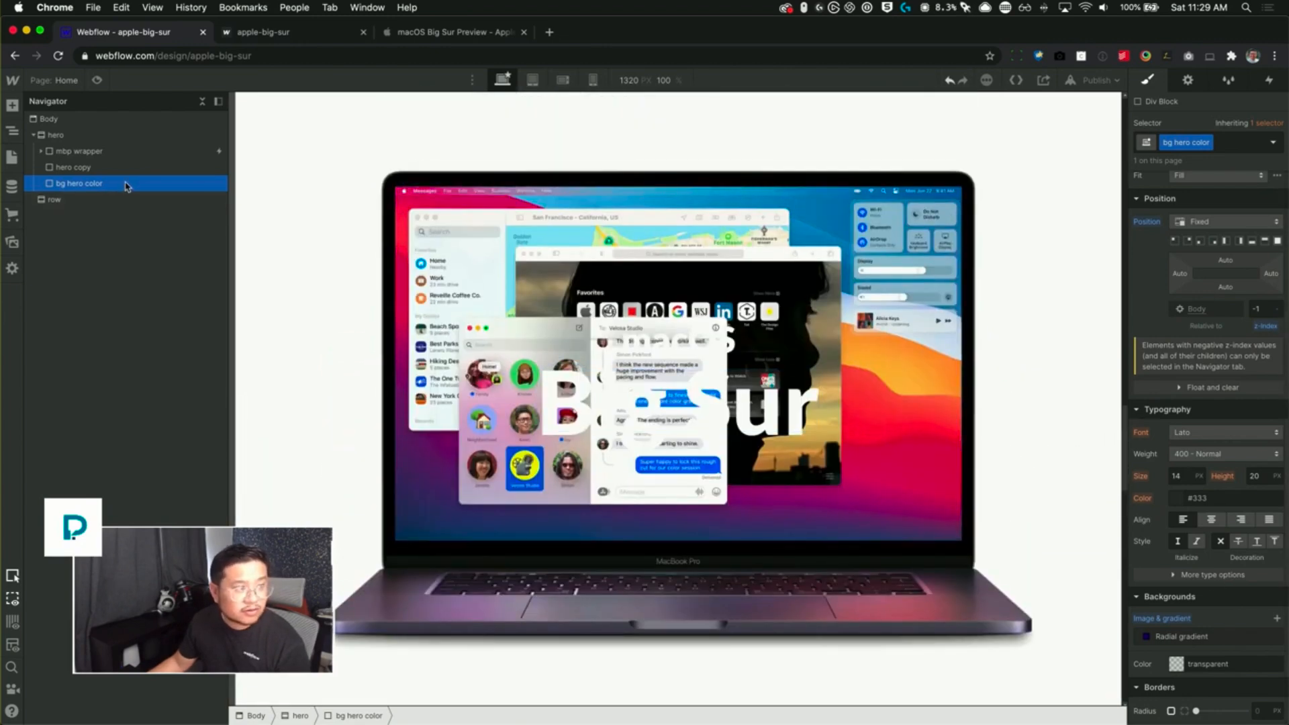
pyautogui.keyDown('alt'); pyautogui.click(1269, 327); pyautogui.keyUp('alt')
pyautogui.scroll(-5, 846, 481)
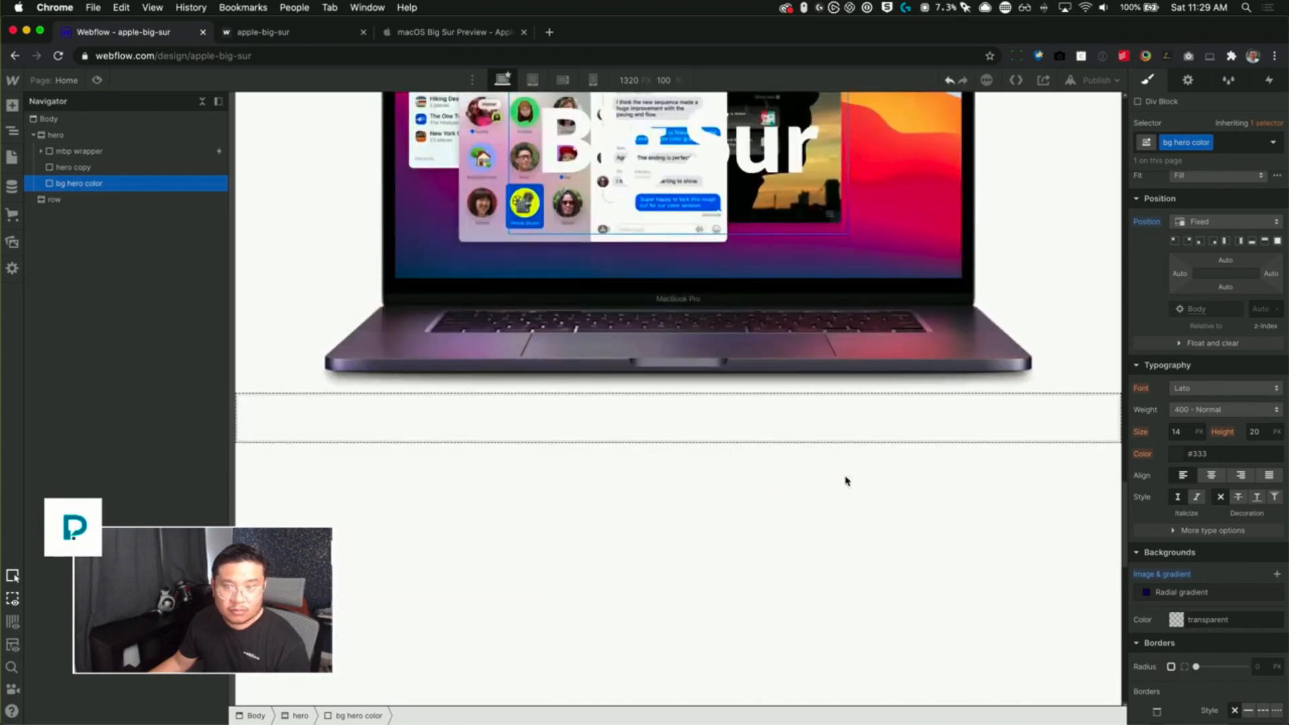
pyautogui.scroll(1, 846, 480)
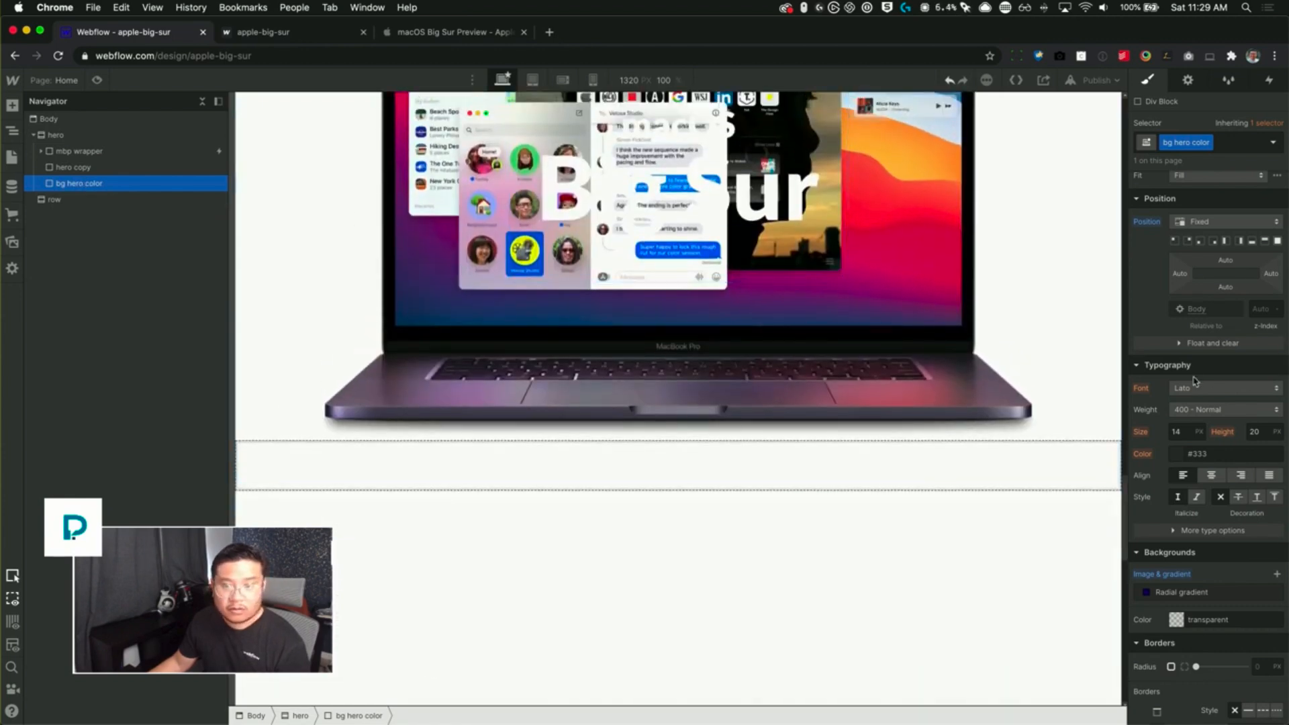
pyautogui.scroll(5, 1188, 381)
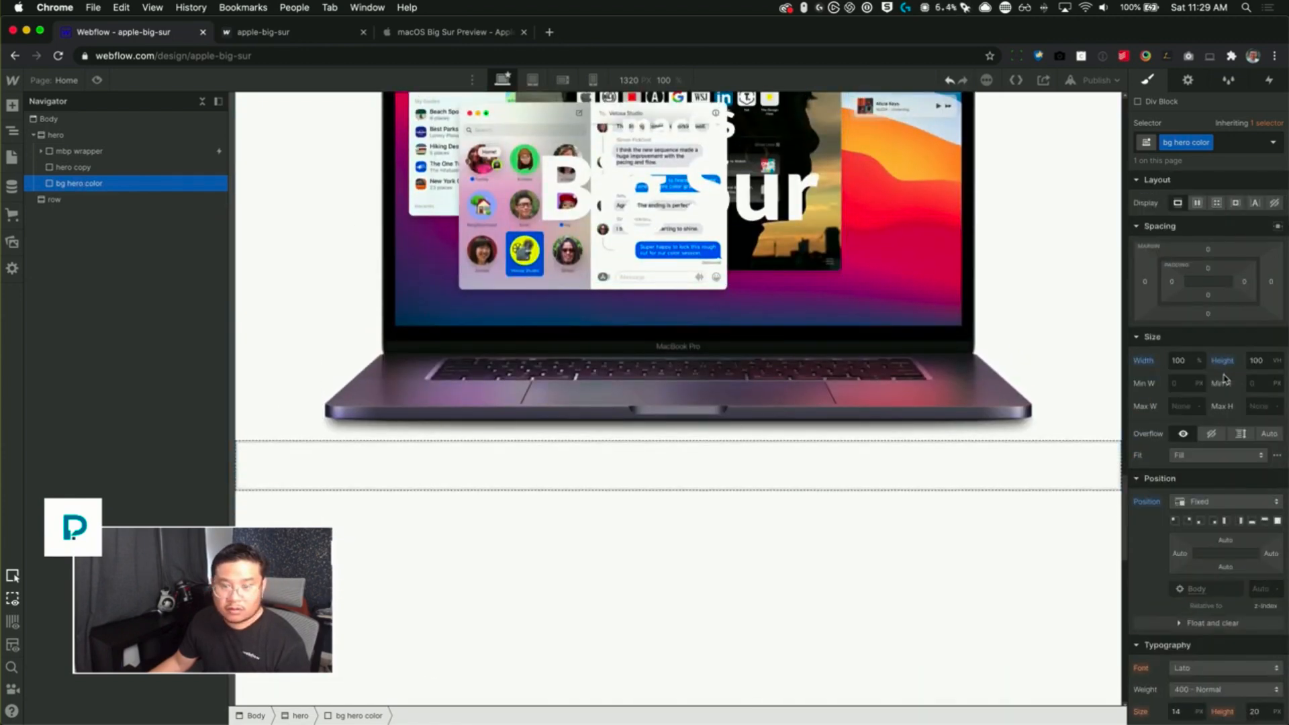
pyautogui.scroll(-8, 1223, 378)
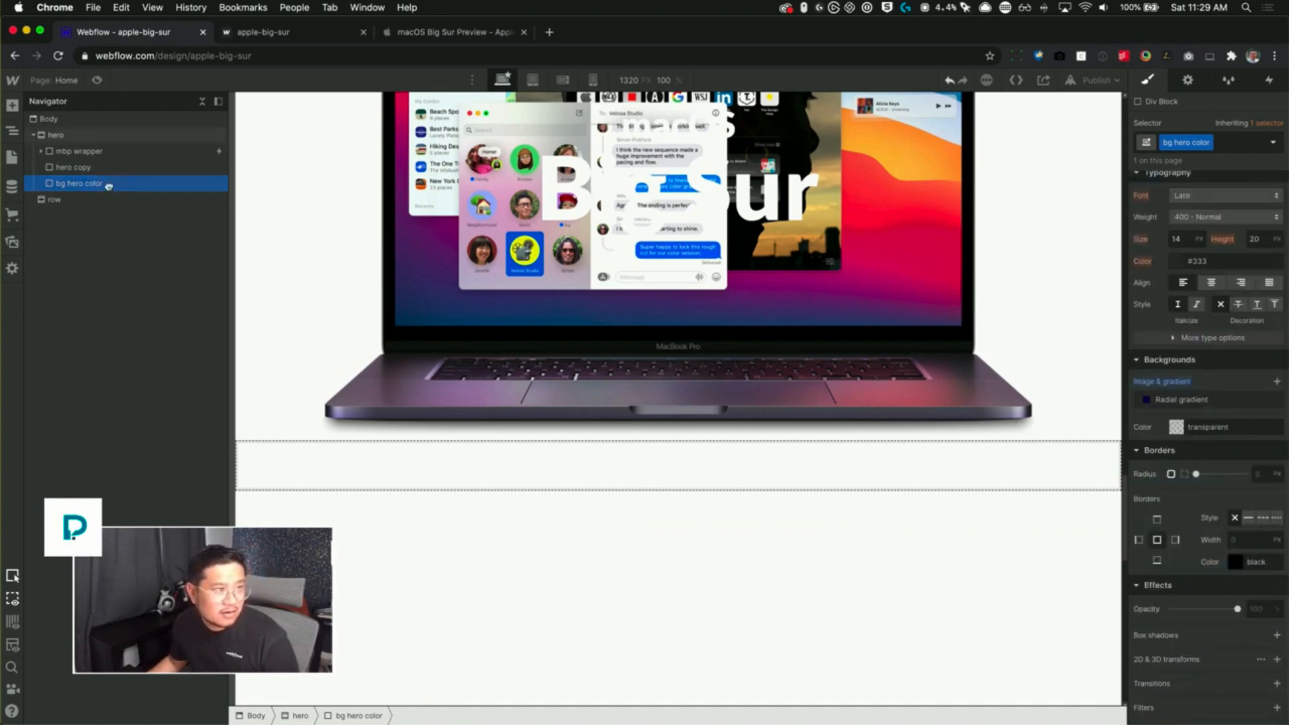
# - Move the bg hero color div out of the hero section so it becomes the first element inside Body
pyautogui.moveTo(110, 166); pyautogui.dragTo(122, 128)
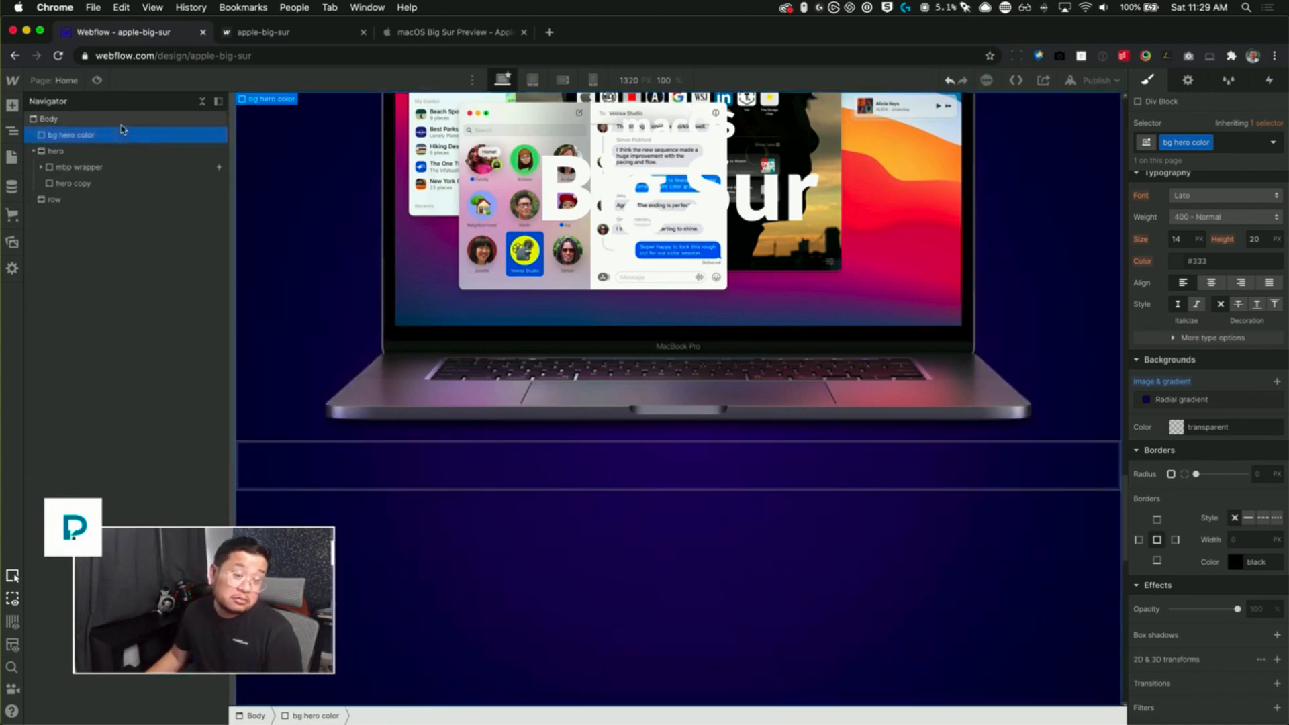
pyautogui.scroll(-8, 739, 618)
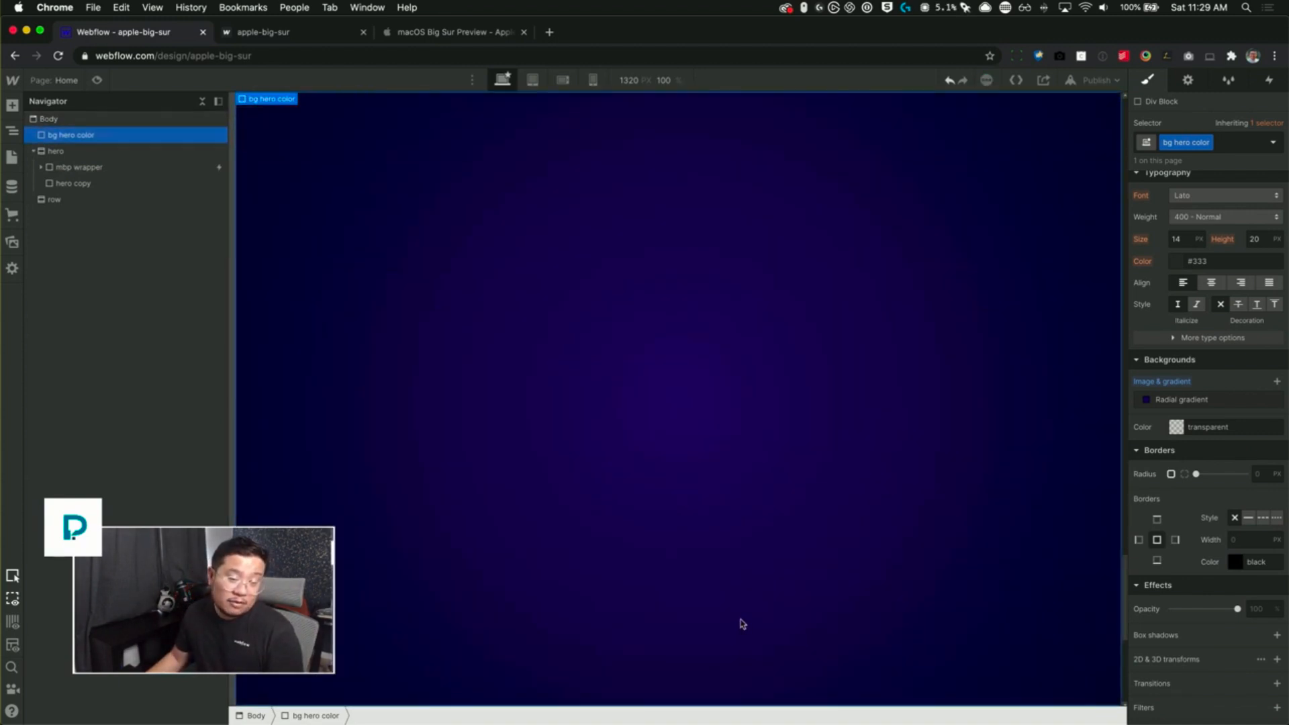
pyautogui.scroll(1, 742, 623)
pyautogui.scroll(7, 741, 623)
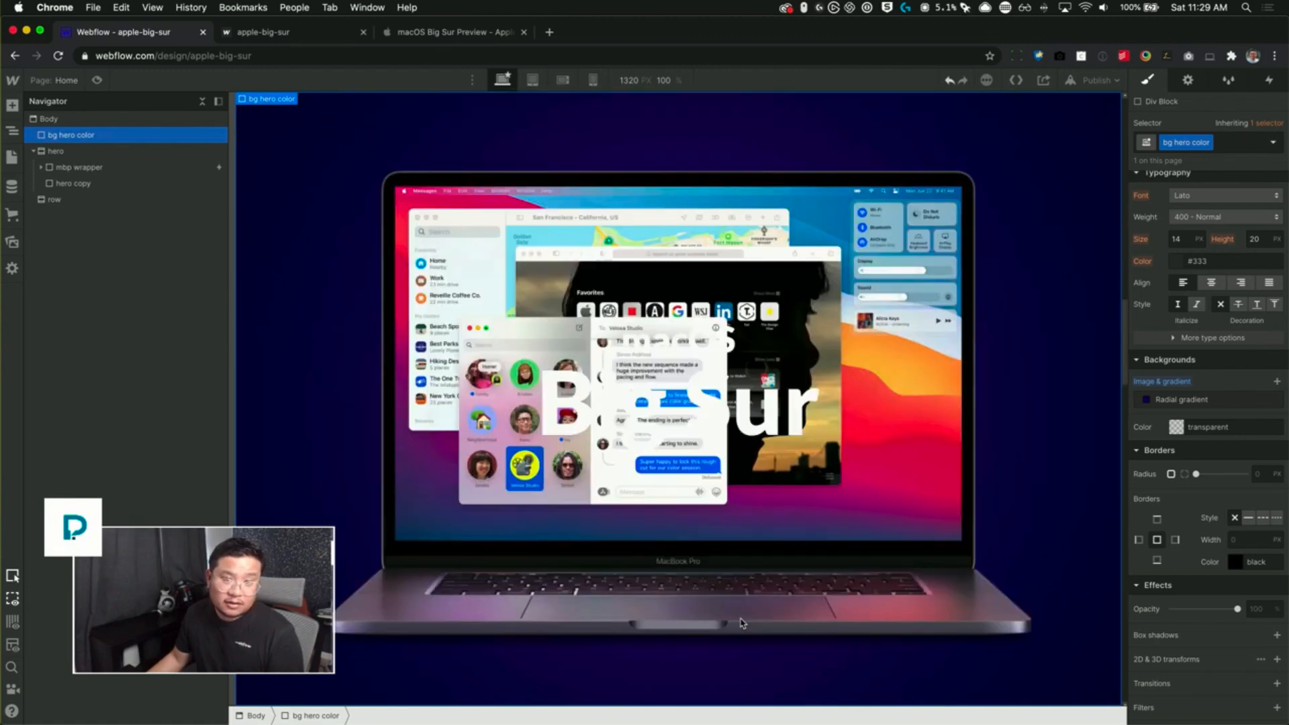
pyautogui.moveTo(1125, 137); pyautogui.dragTo(1122, 104)
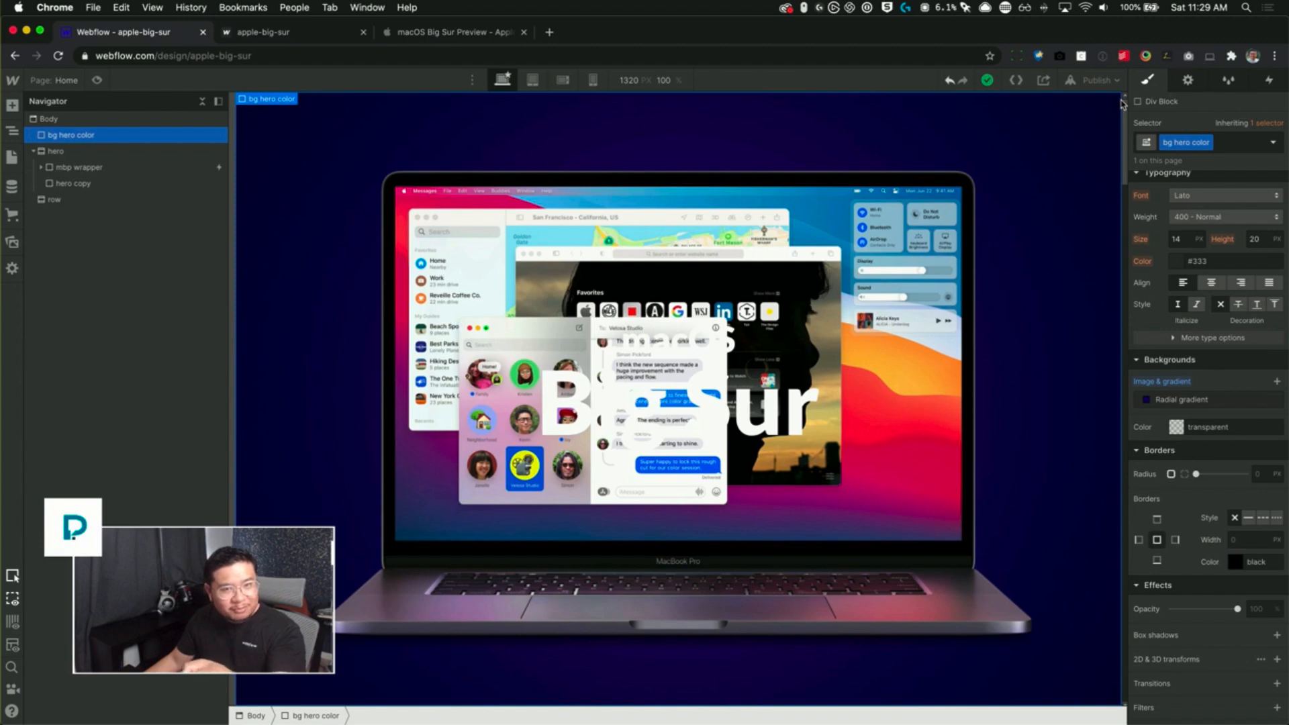
# - Set the row section's background color to white
pyautogui.click(81, 199)
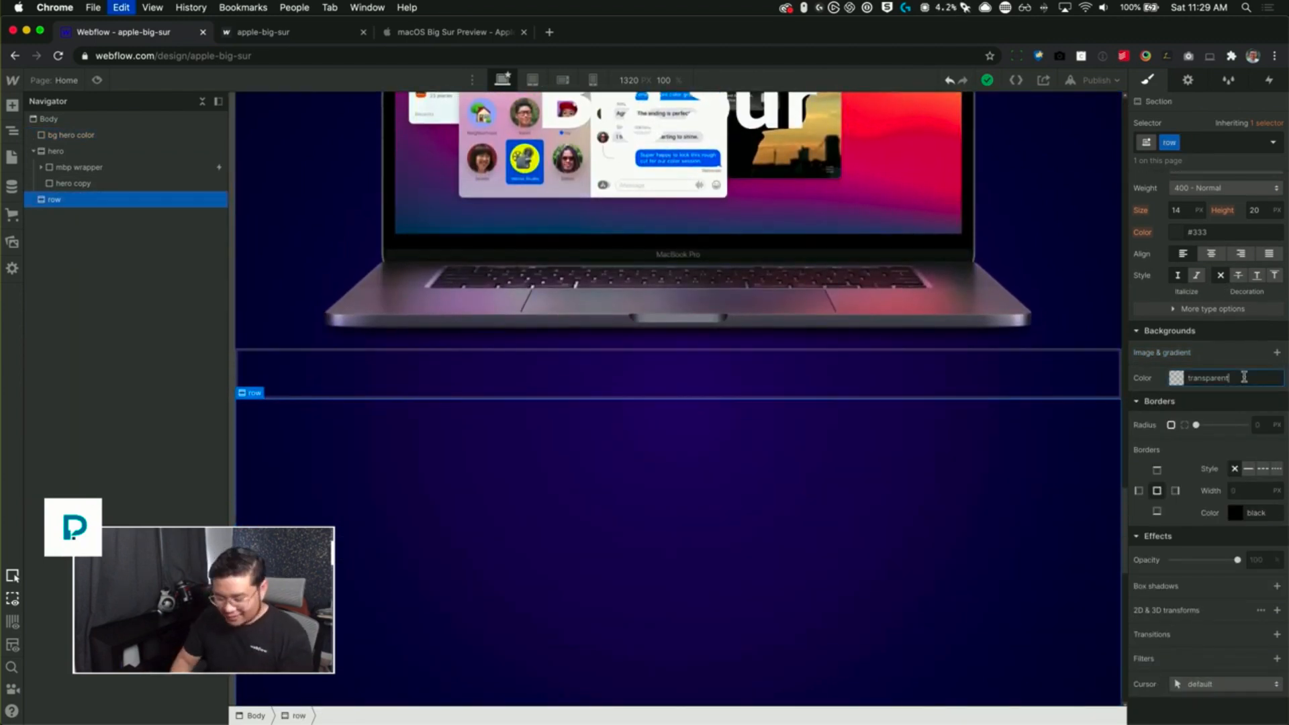
pyautogui.click(1244, 377)
pyautogui.write('white')
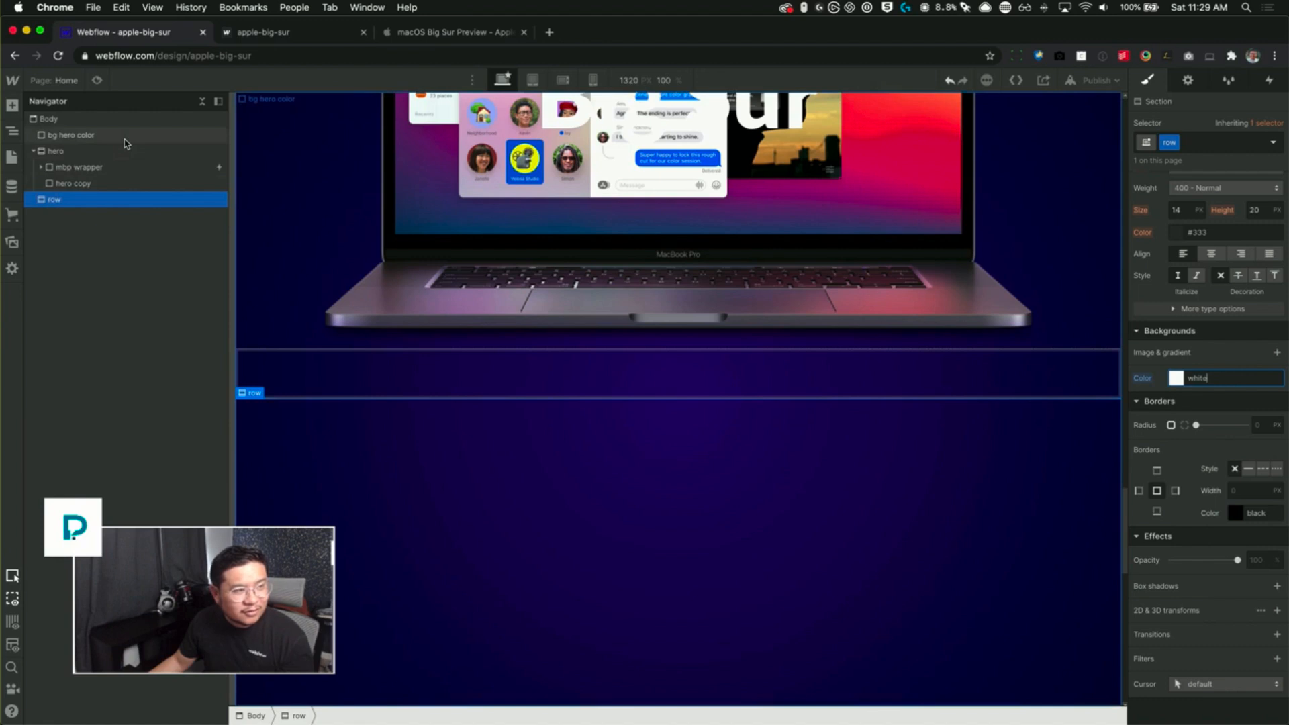
# - Set the row section's position to relative so it covers the fixed hero background
pyautogui.click(125, 140)
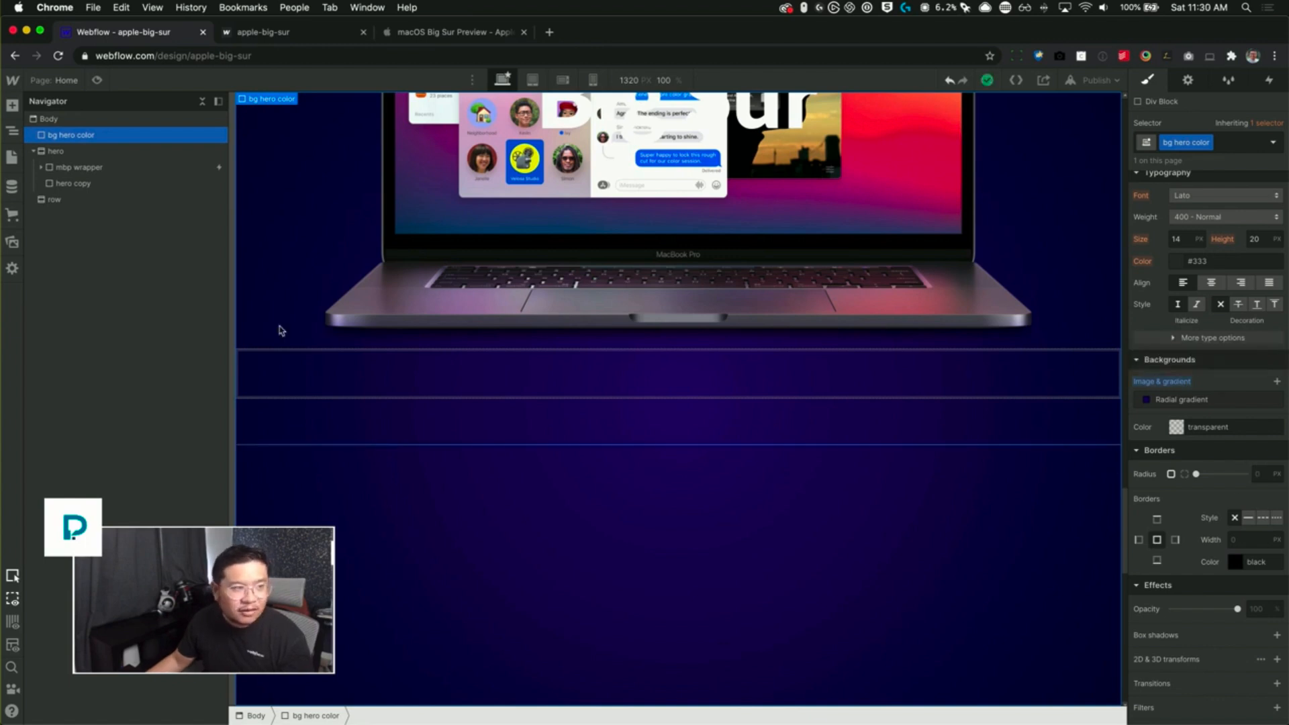
pyautogui.click(70, 200)
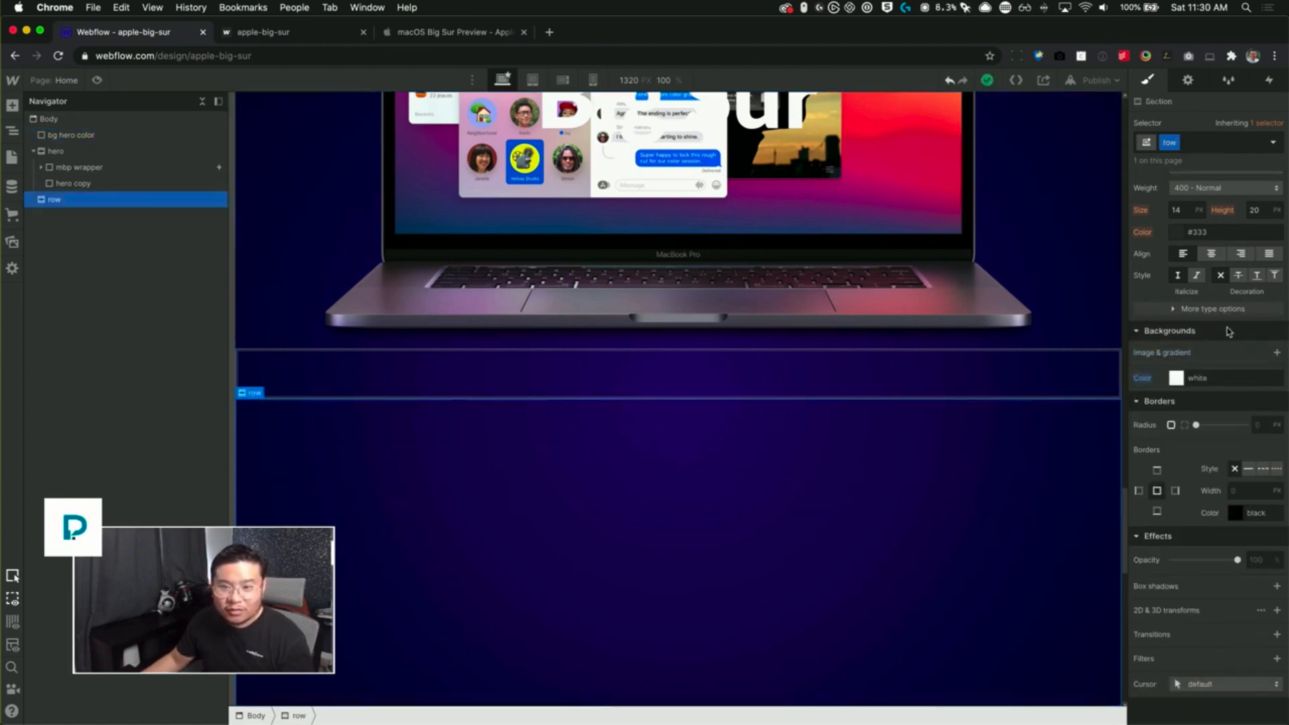
pyautogui.scroll(5, 1229, 332)
pyautogui.click(1215, 441)
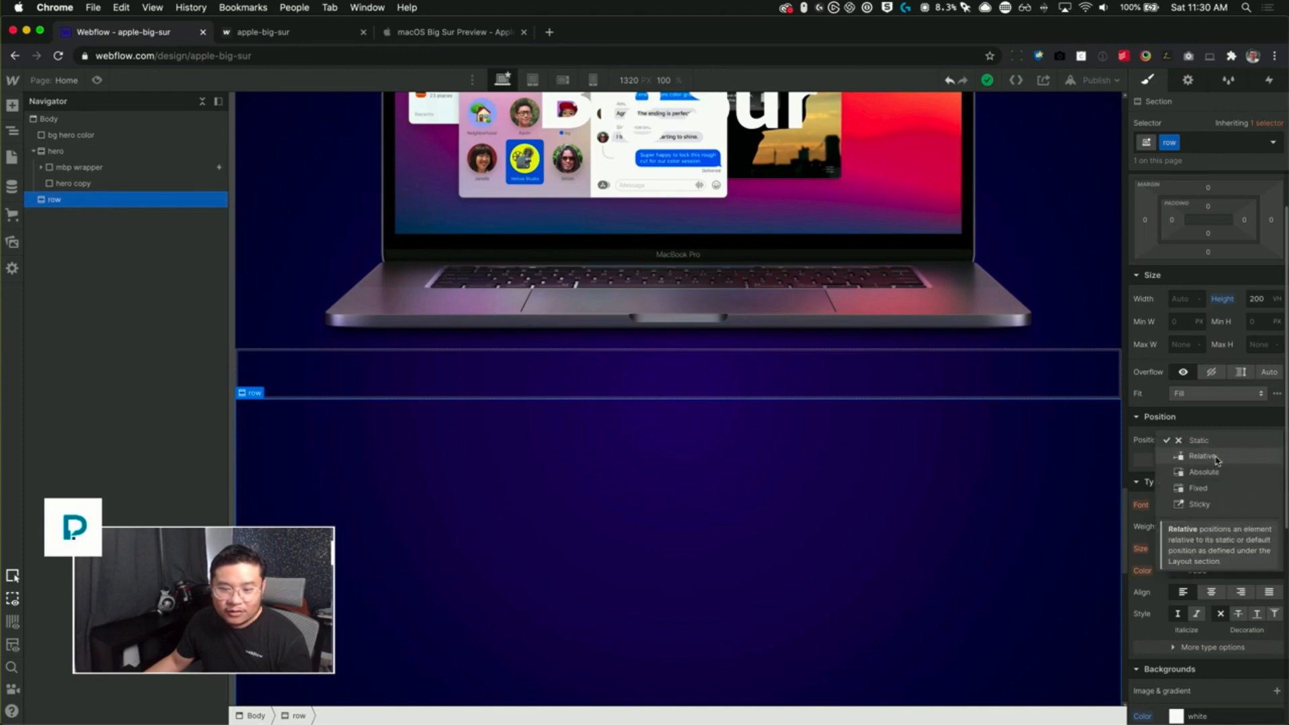
pyautogui.click(1215, 455)
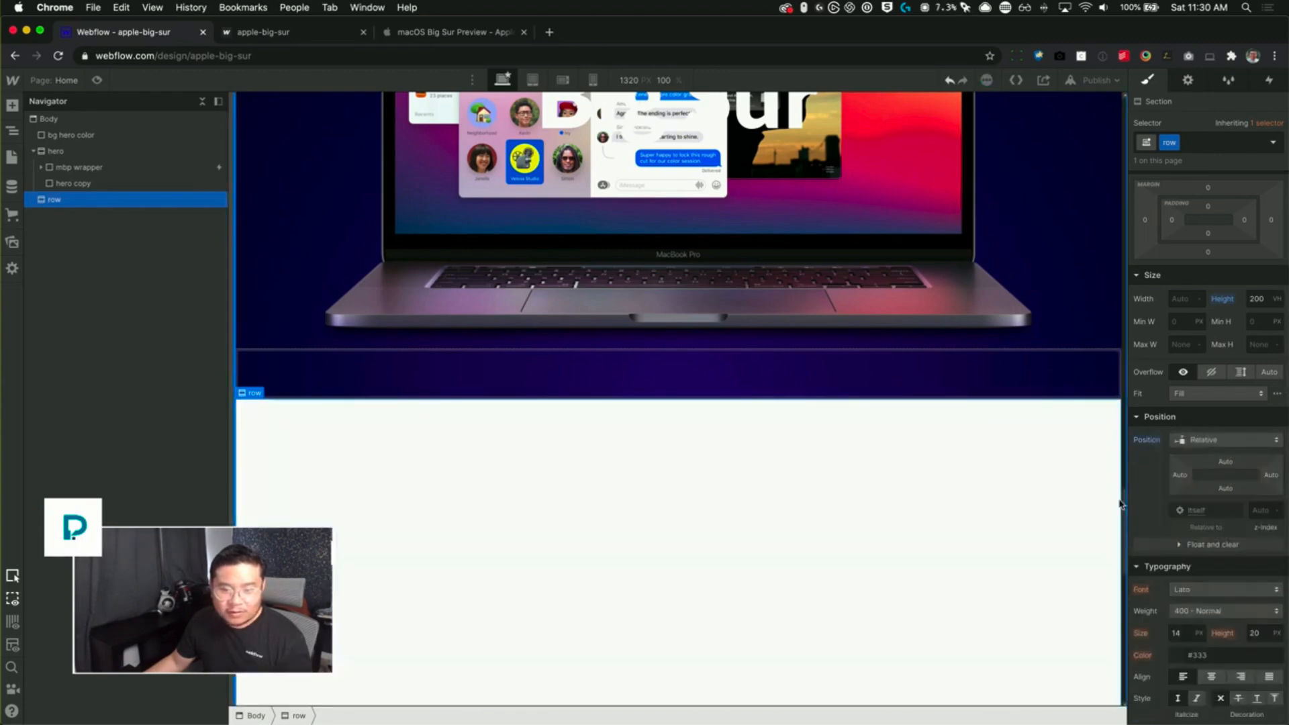
pyautogui.moveTo(1126, 504); pyautogui.dragTo(1118, 75)
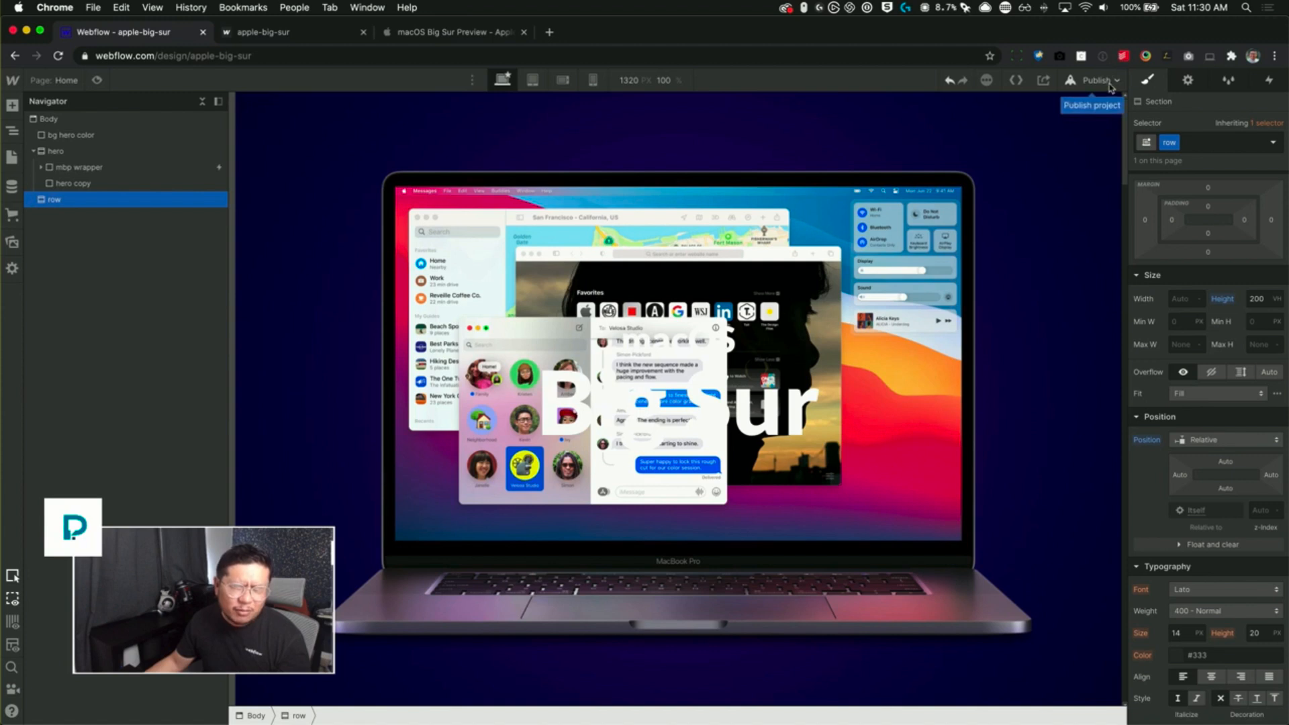
# - Set the bg hero color div's z-index to -1 and check how the page scrolls over it
pyautogui.click(66, 135)
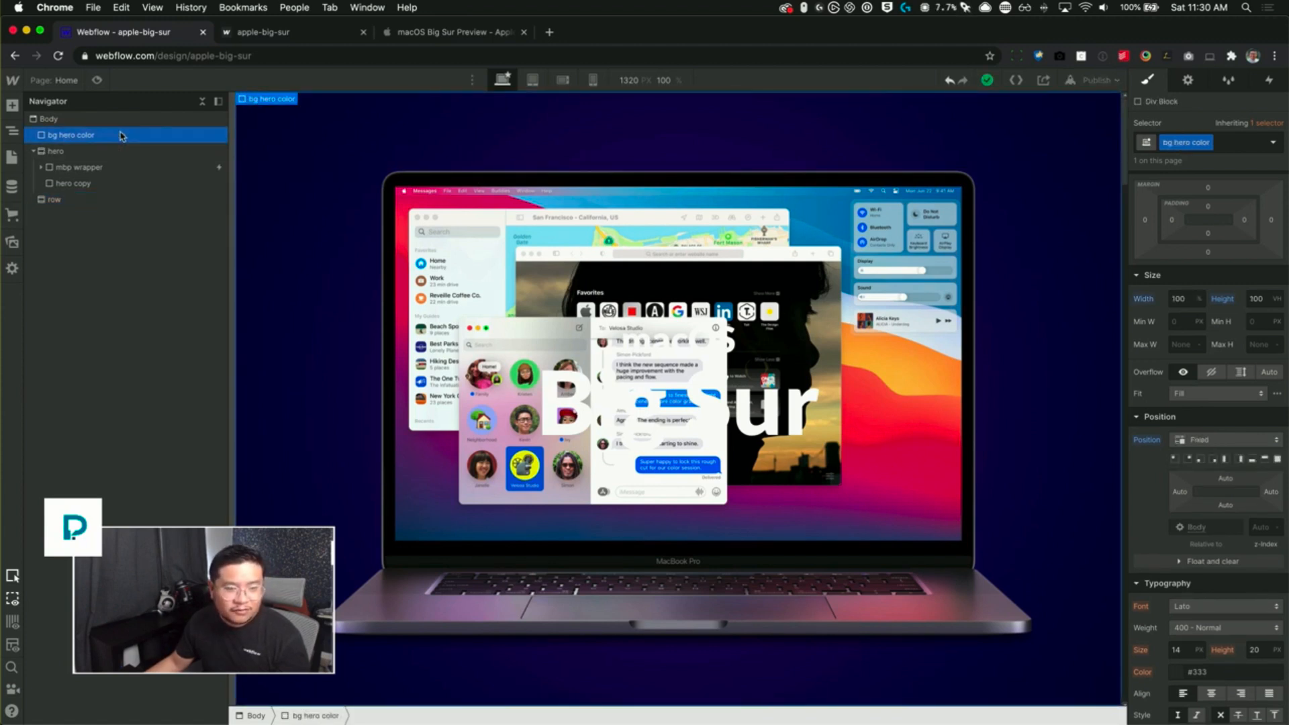
pyautogui.click(1263, 529)
pyautogui.write('-1')
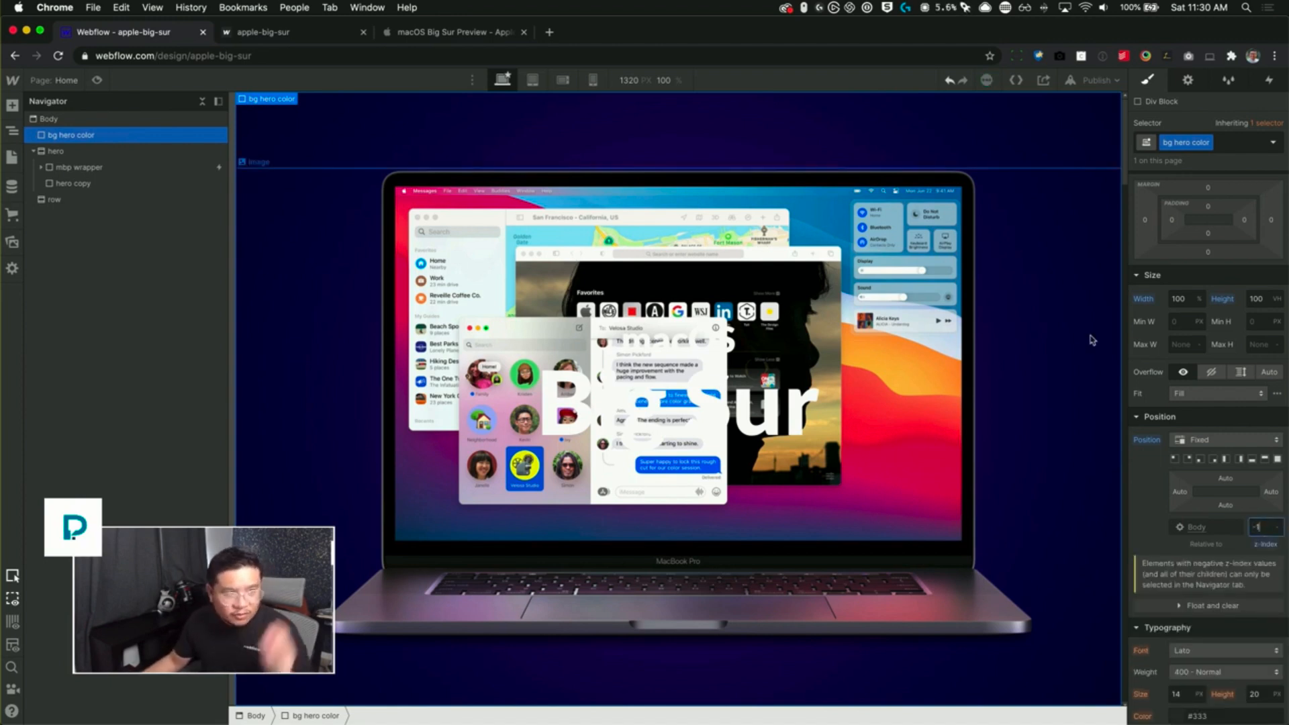
pyautogui.moveTo(1128, 144); pyautogui.dragTo(1132, 549)
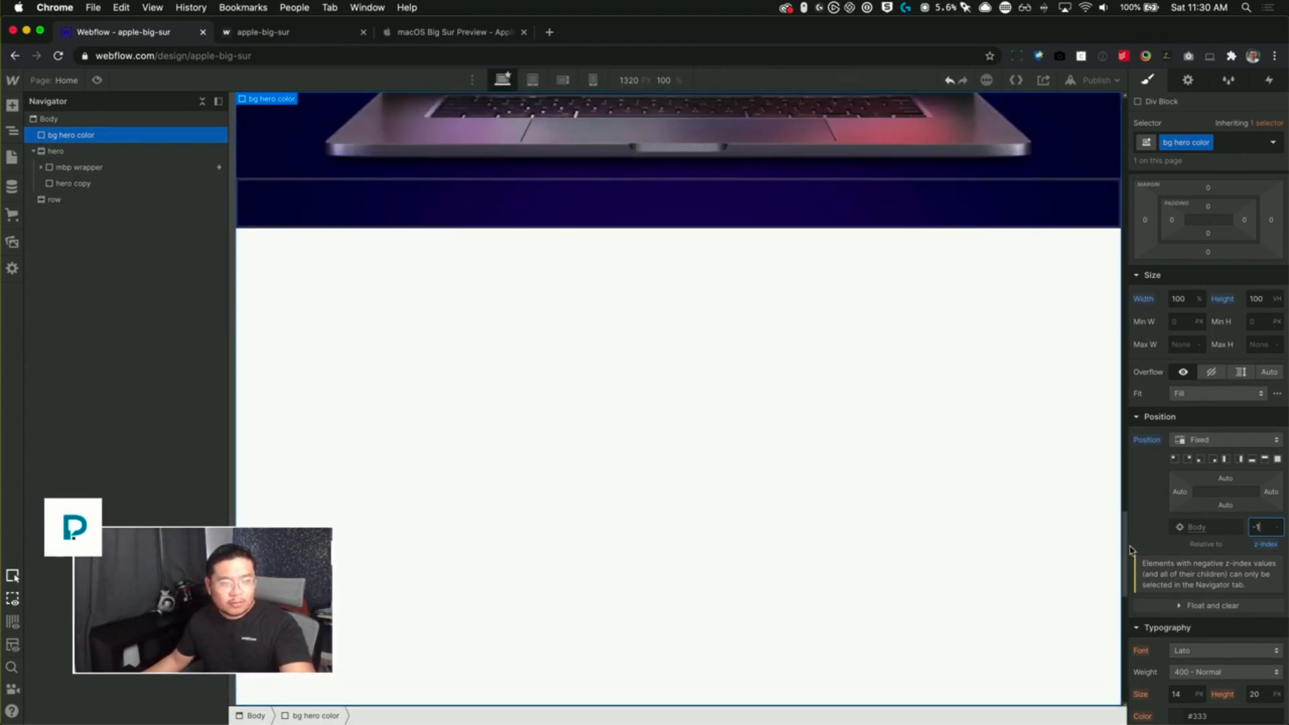
# - Inspect the row section's styles and preview the page while scrolling through the hero animation
pyautogui.click(964, 432)
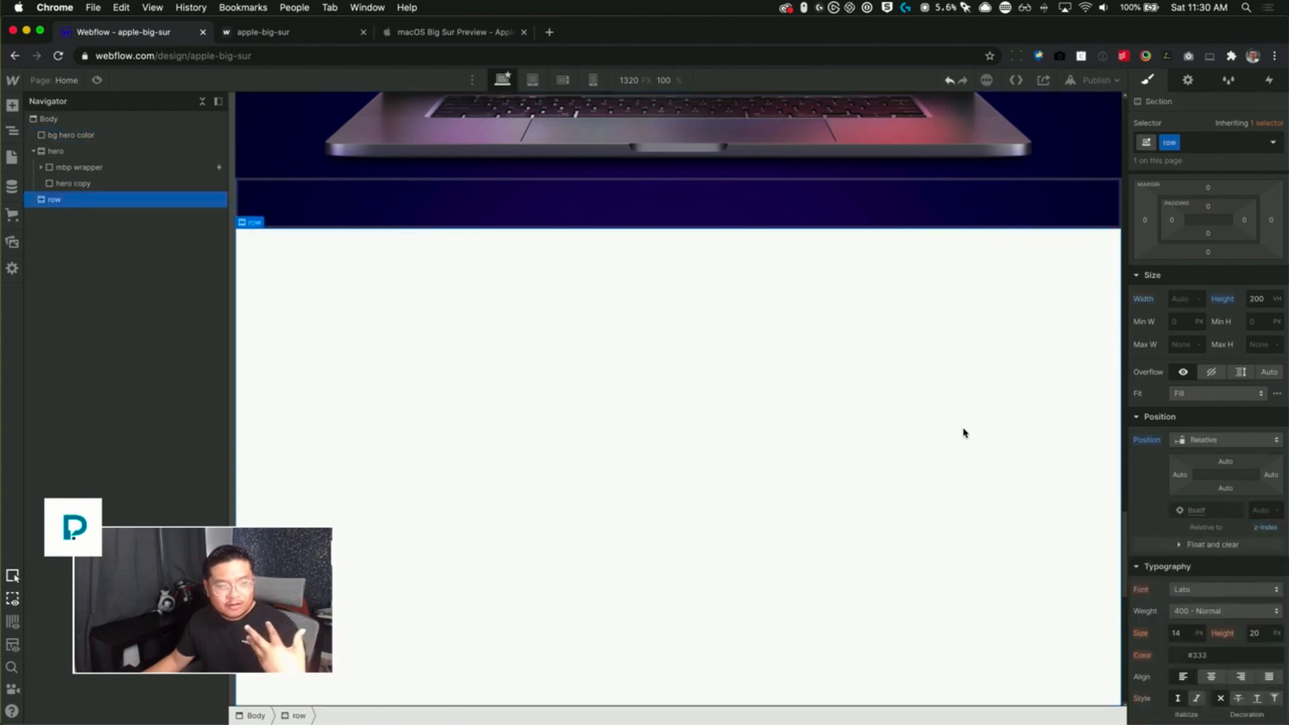
pyautogui.scroll(-6, 1166, 569)
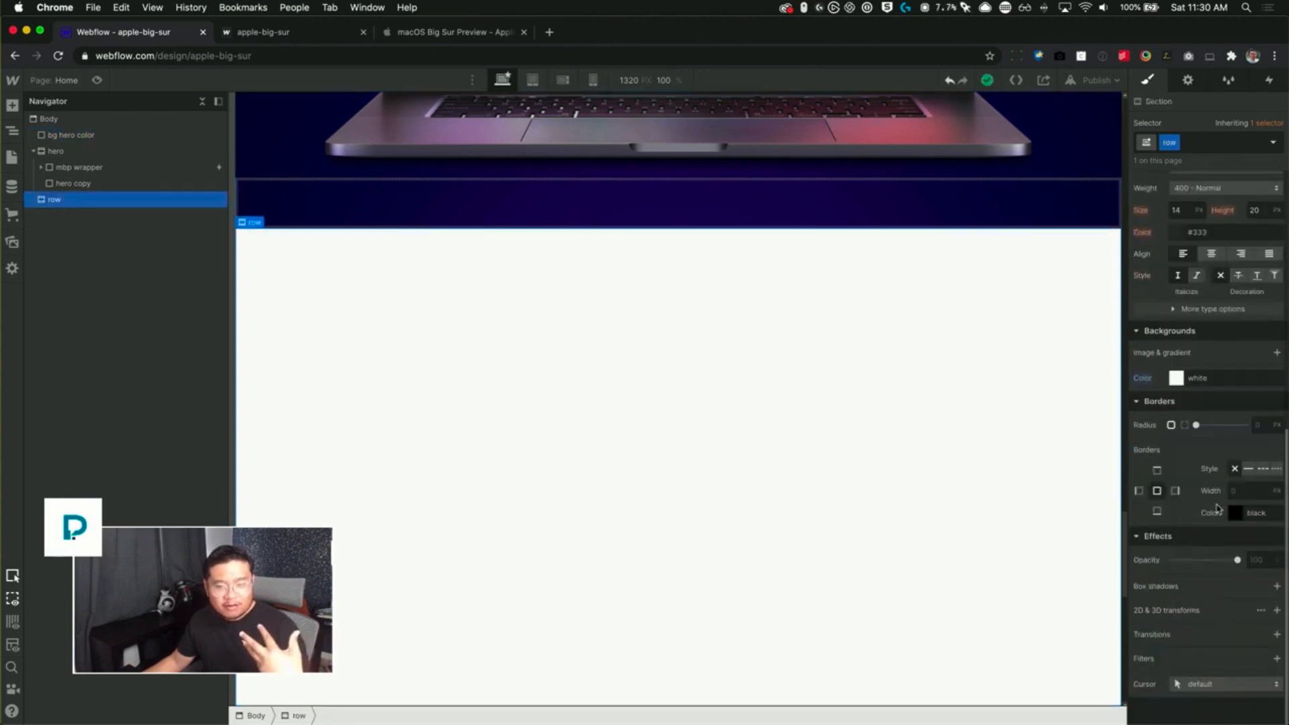
pyautogui.scroll(8, 1031, 452)
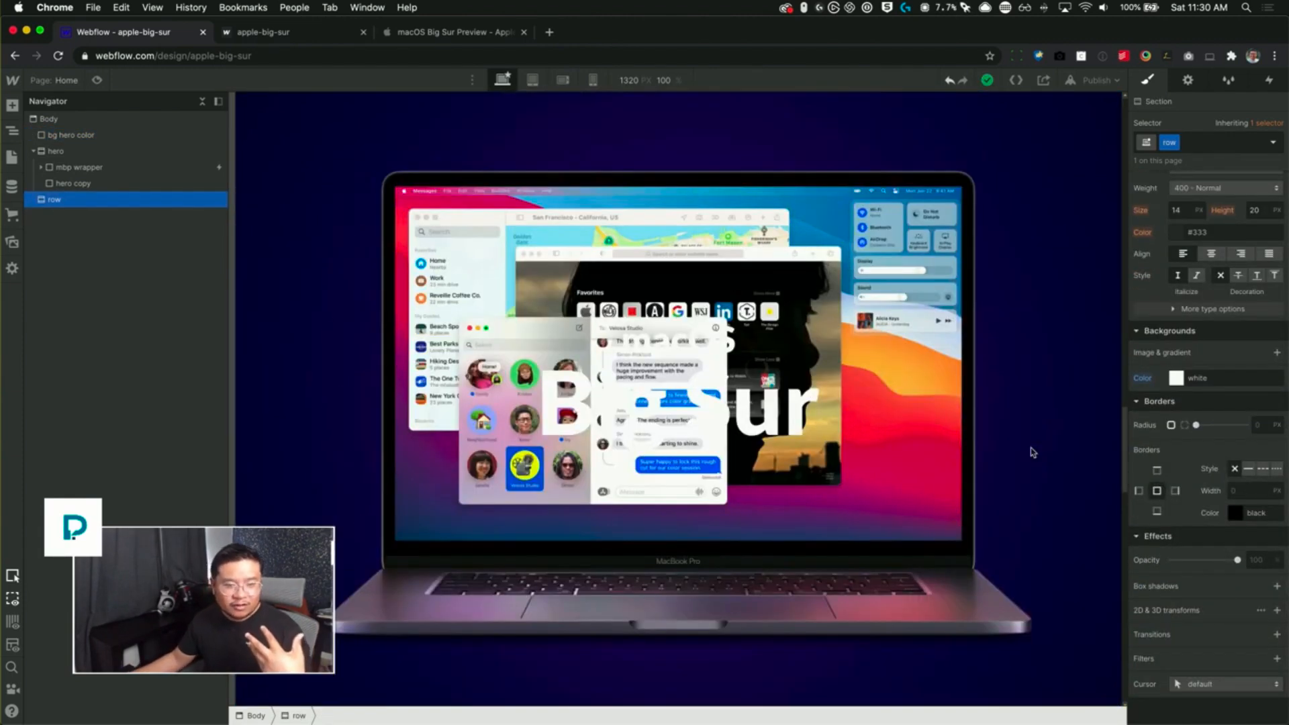
pyautogui.press('super+shift+p')
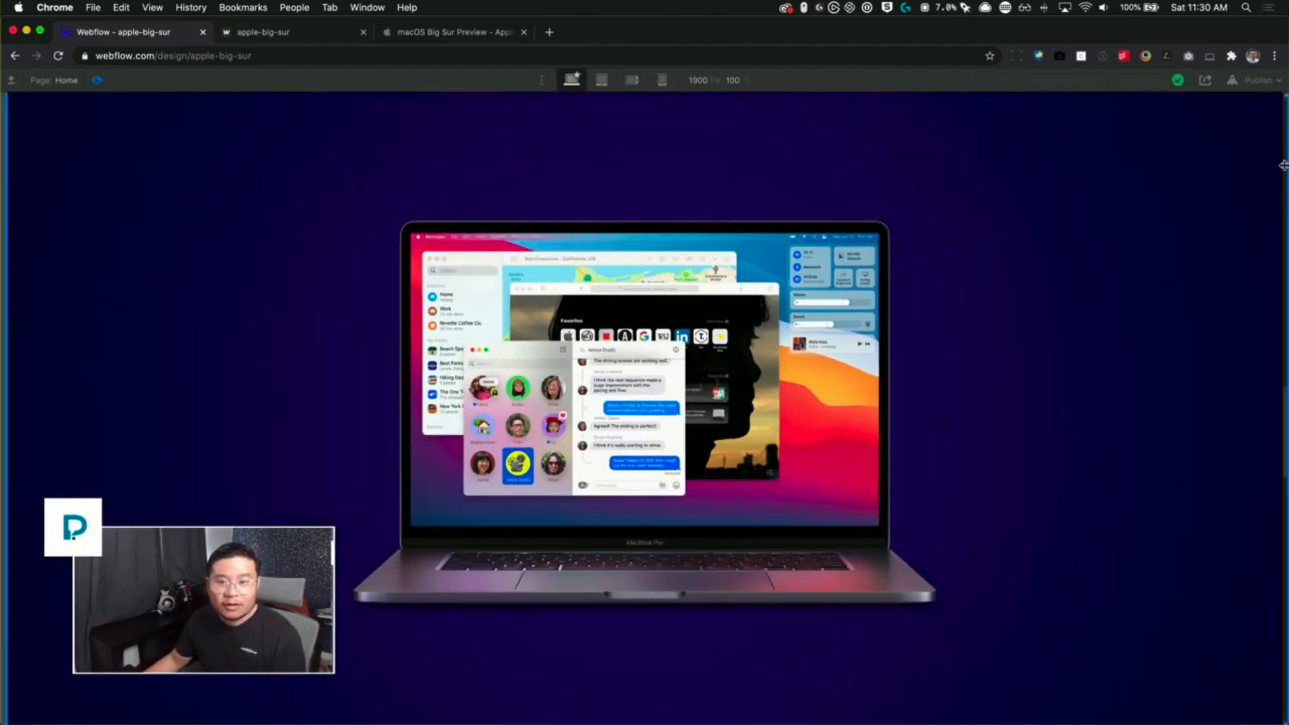
pyautogui.moveTo(1285, 407); pyautogui.dragTo(1262, 509)
pyautogui.click(96, 80)
# - Add a Rich Text block inside the hero copy div and check its placement below the laptop
pyautogui.click(331, 124)
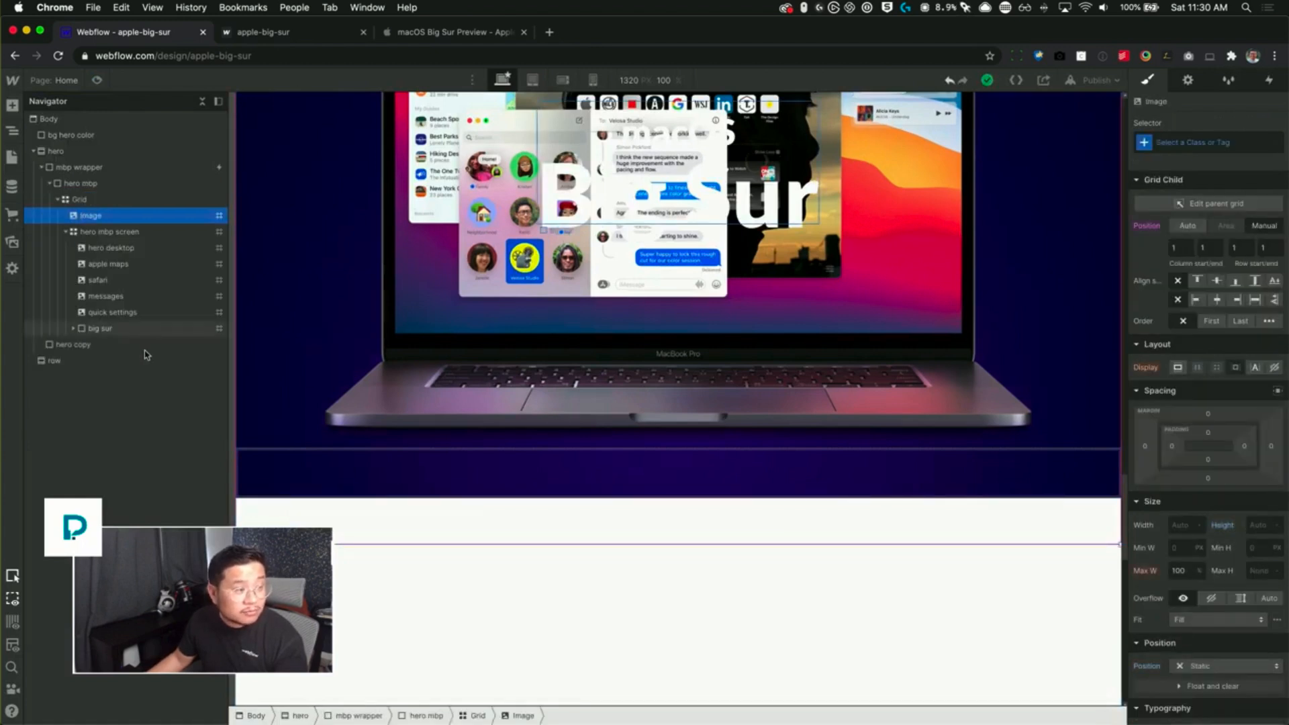
pyautogui.click(87, 344)
pyautogui.click(50, 183)
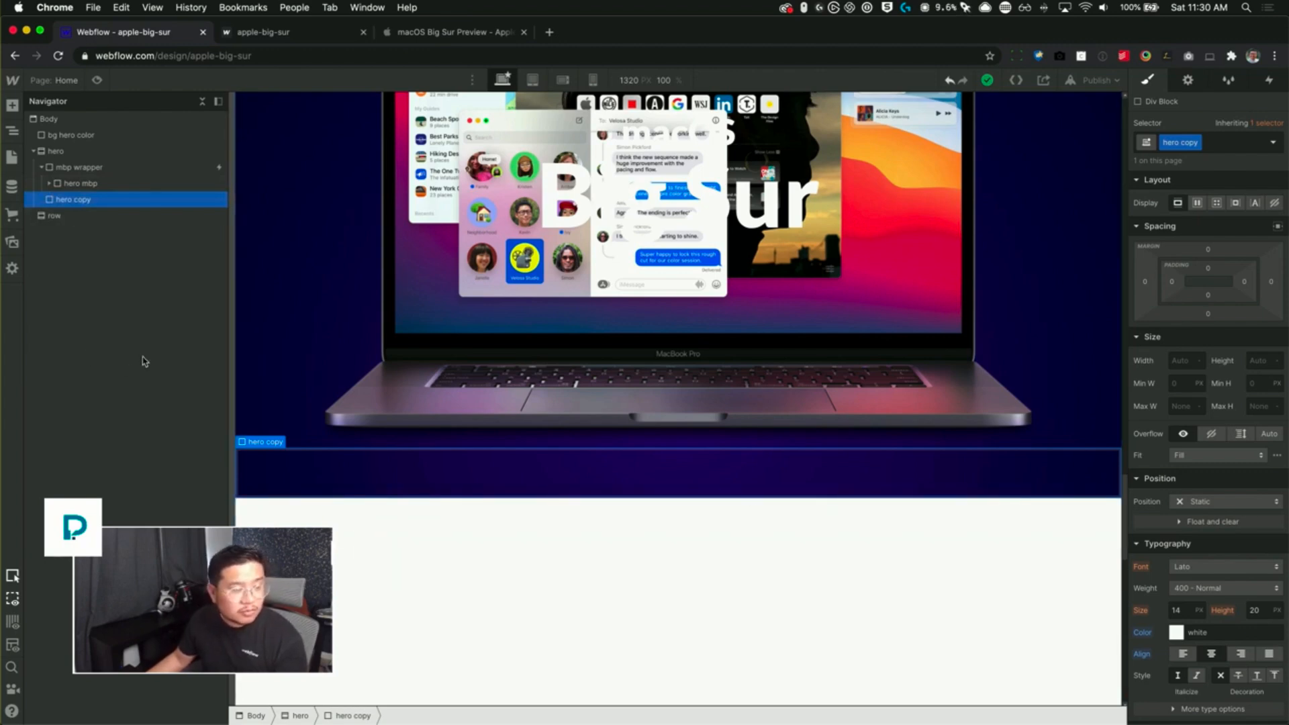
pyautogui.press('a')
pyautogui.click(167, 548)
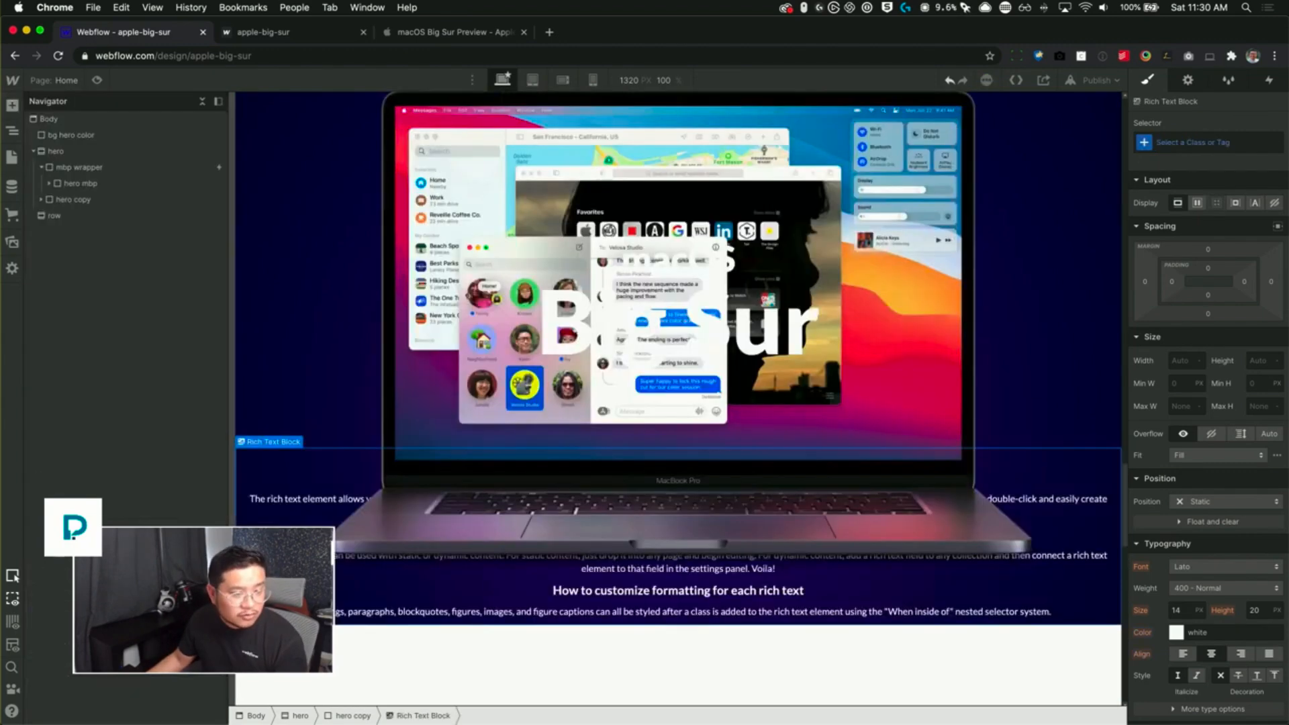
pyautogui.scroll(-3, 785, 343)
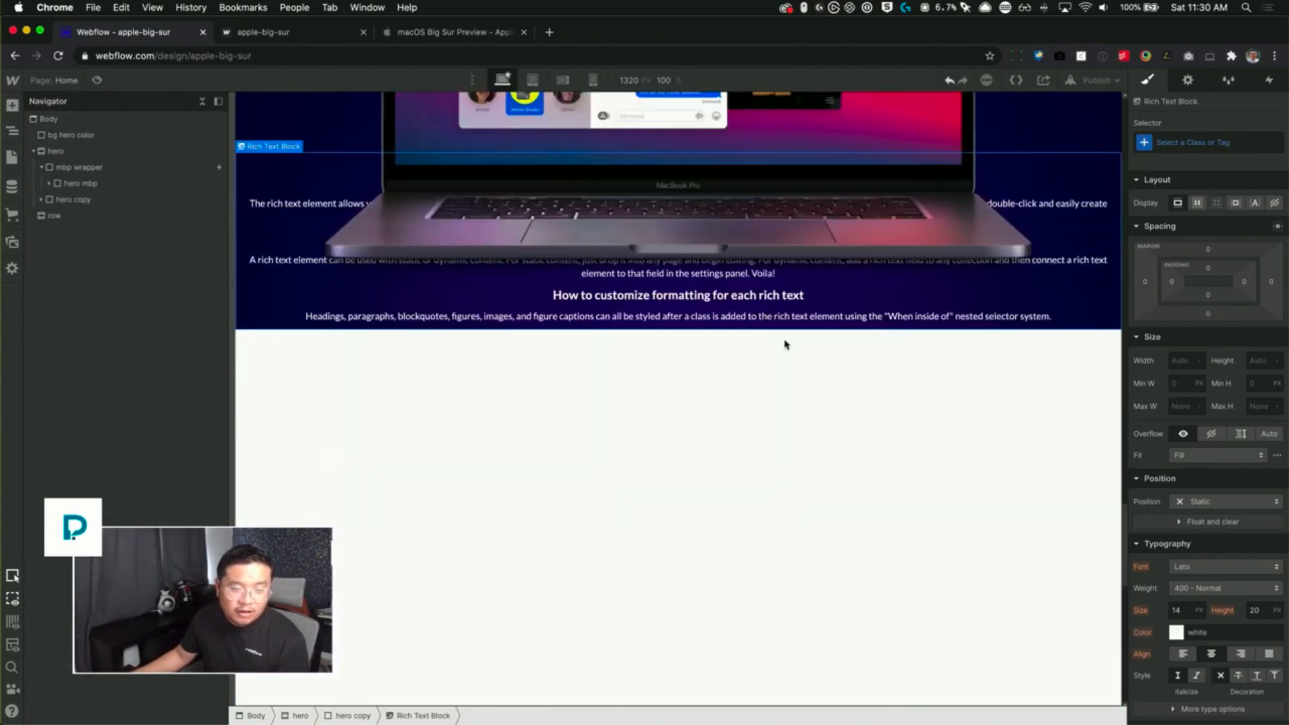
pyautogui.scroll(5, 786, 344)
pyautogui.scroll(-5, 787, 344)
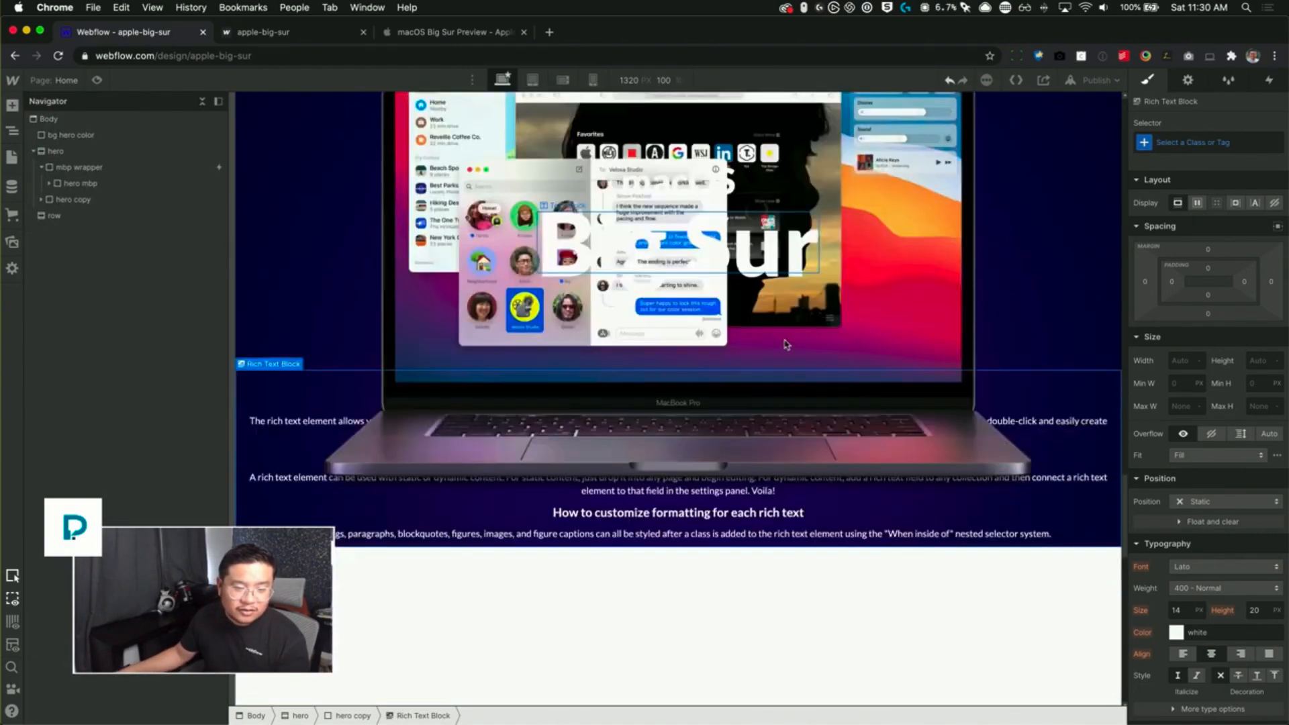
# - Try a larger top margin on the hero copy div and check where its text meets the laptop
pyautogui.scroll(5, 787, 344)
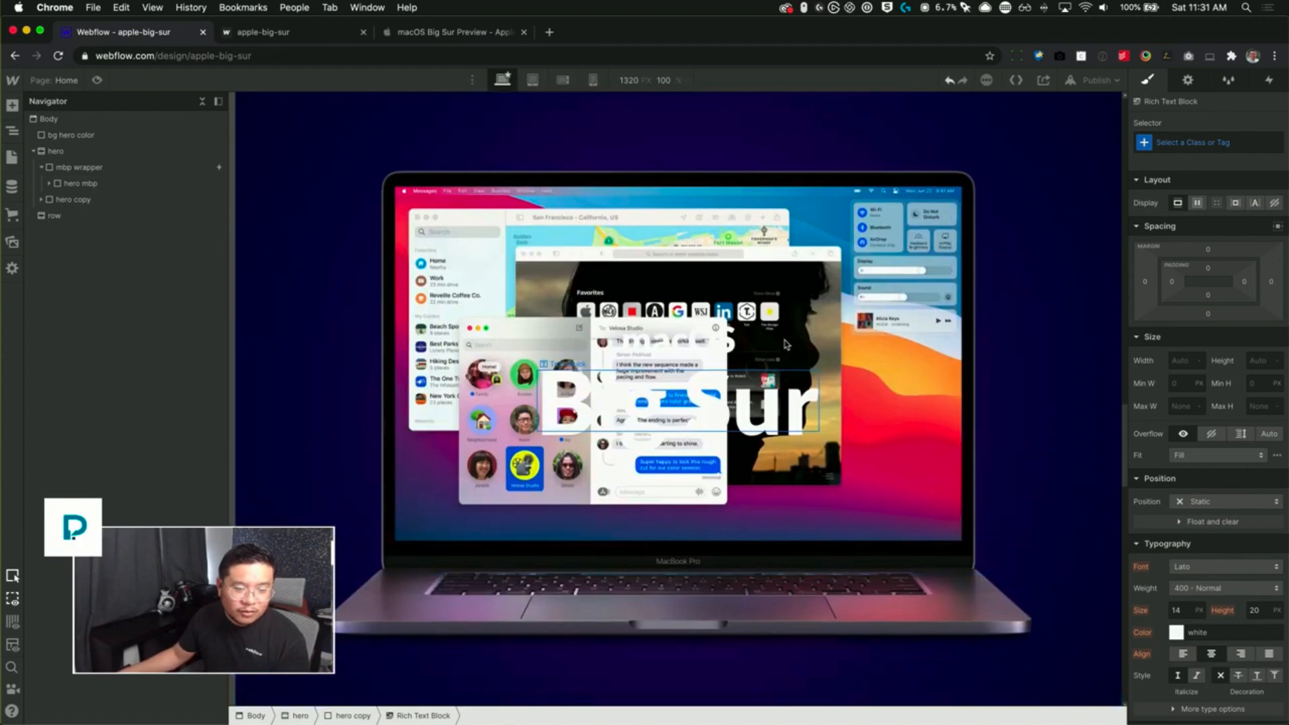
pyautogui.scroll(-1, 785, 343)
pyautogui.click(84, 201)
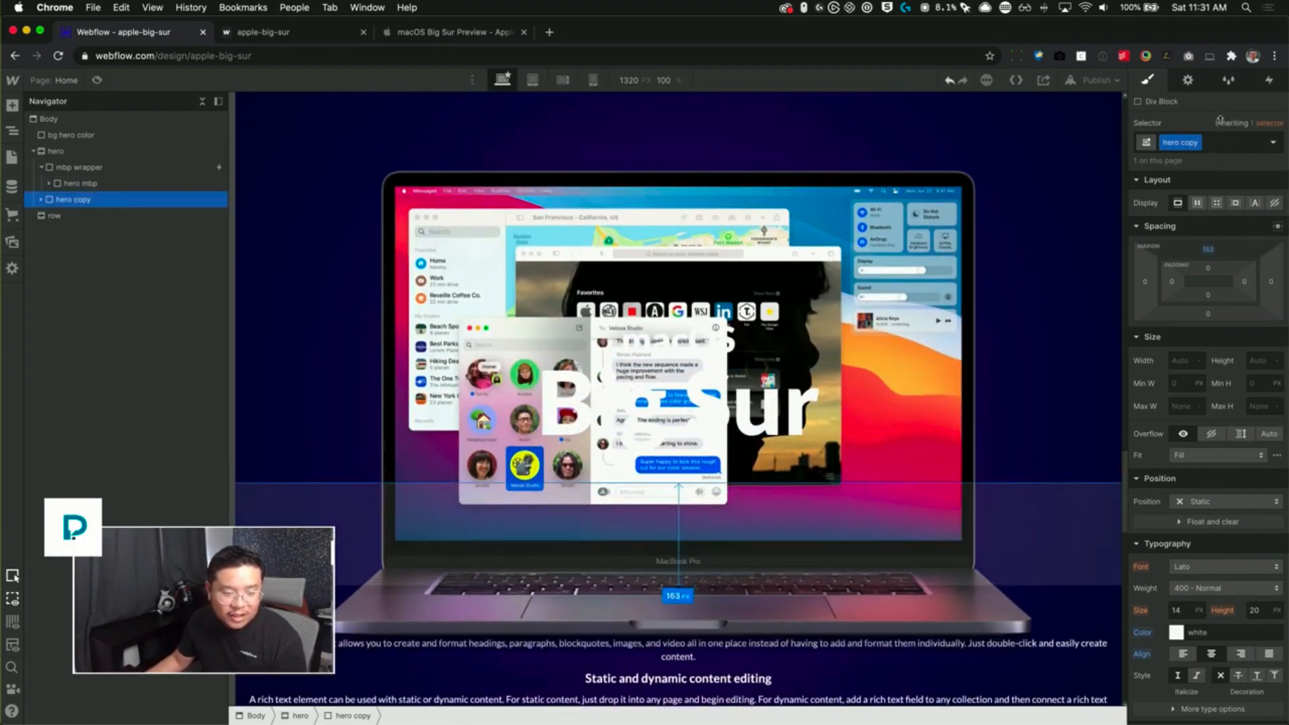
pyautogui.moveTo(1221, 119); pyautogui.dragTo(1228, 3)
pyautogui.scroll(-7, 993, 444)
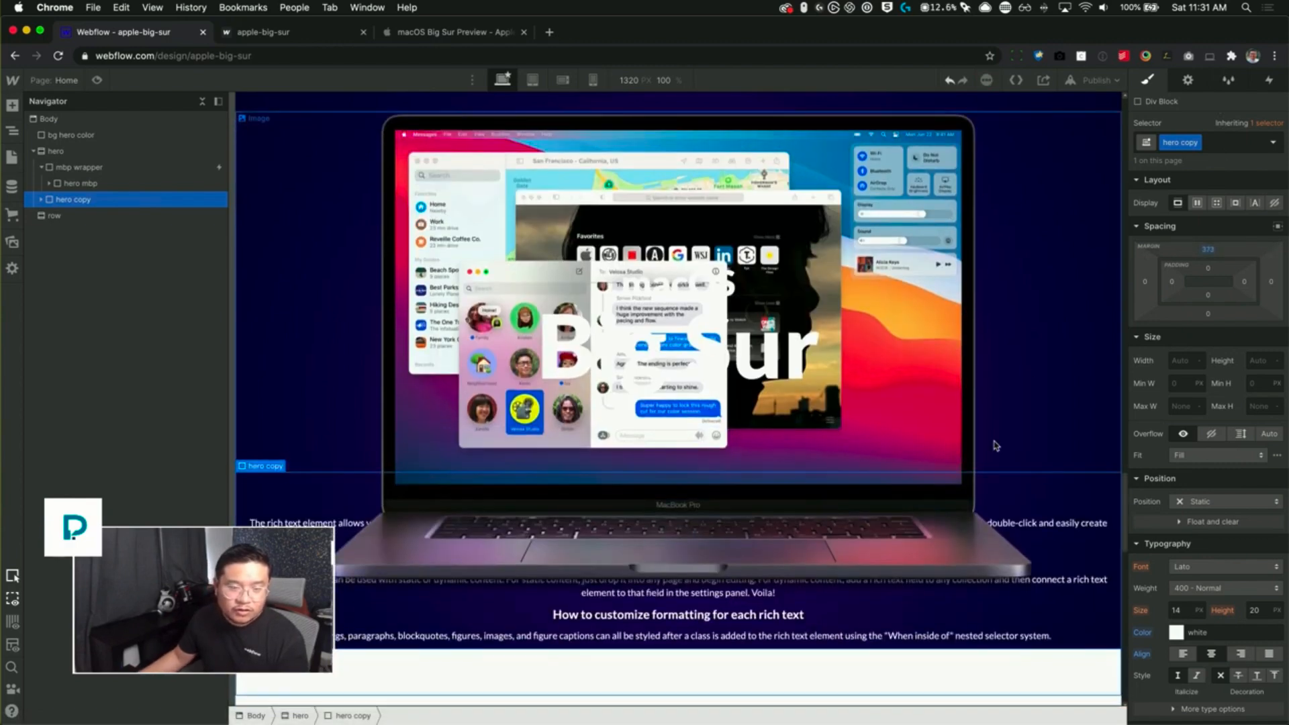
pyautogui.scroll(6, 1000, 443)
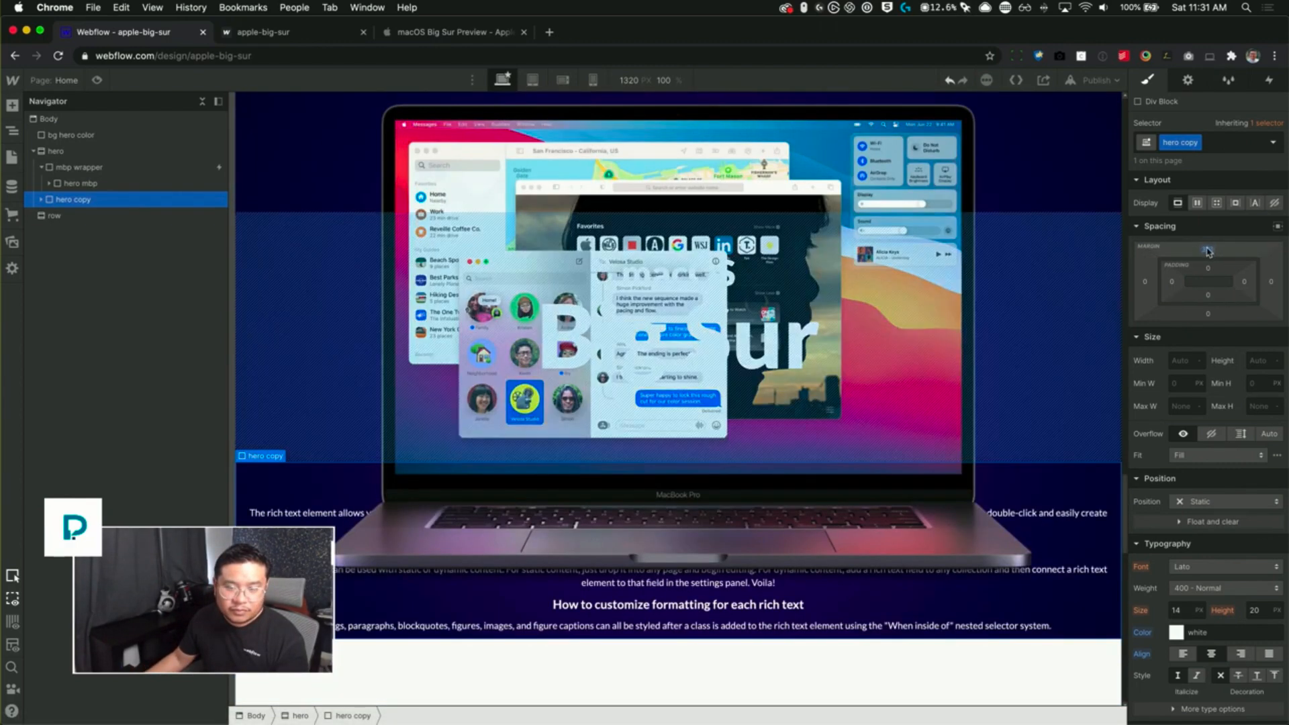
# - Set the hero copy div's top margin to 100vh
pyautogui.click(1208, 252)
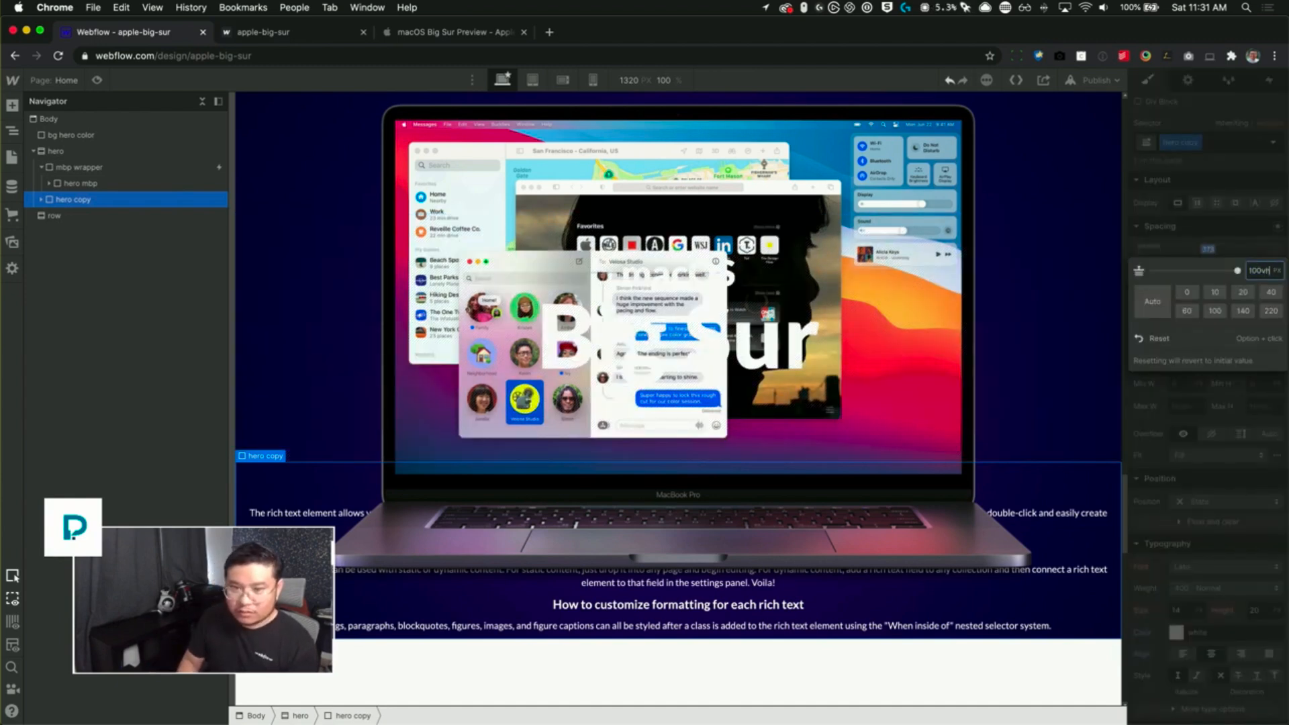
pyautogui.write('100vh')
pyautogui.press('Return')
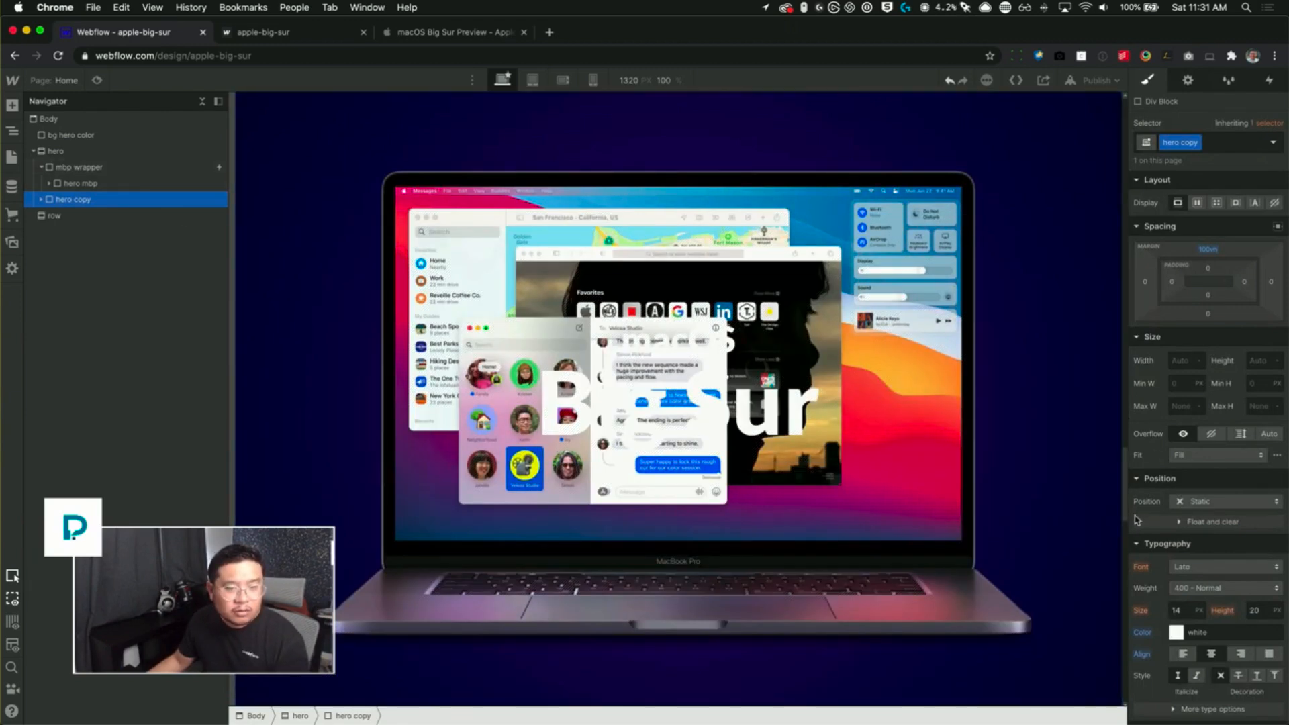
# - Reset the mbp wrapper's height to Auto after comparing its size with the hero copy's spacing
pyautogui.click(137, 170)
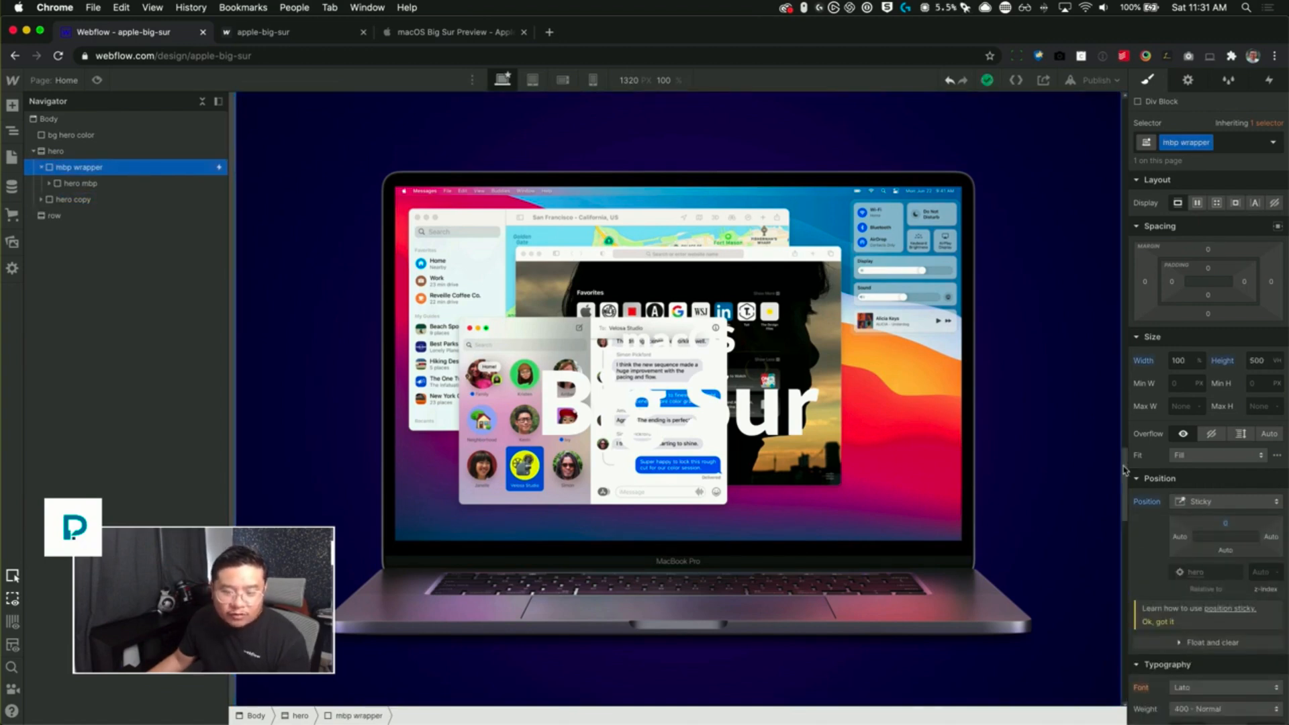
pyautogui.scroll(-5, 1124, 468)
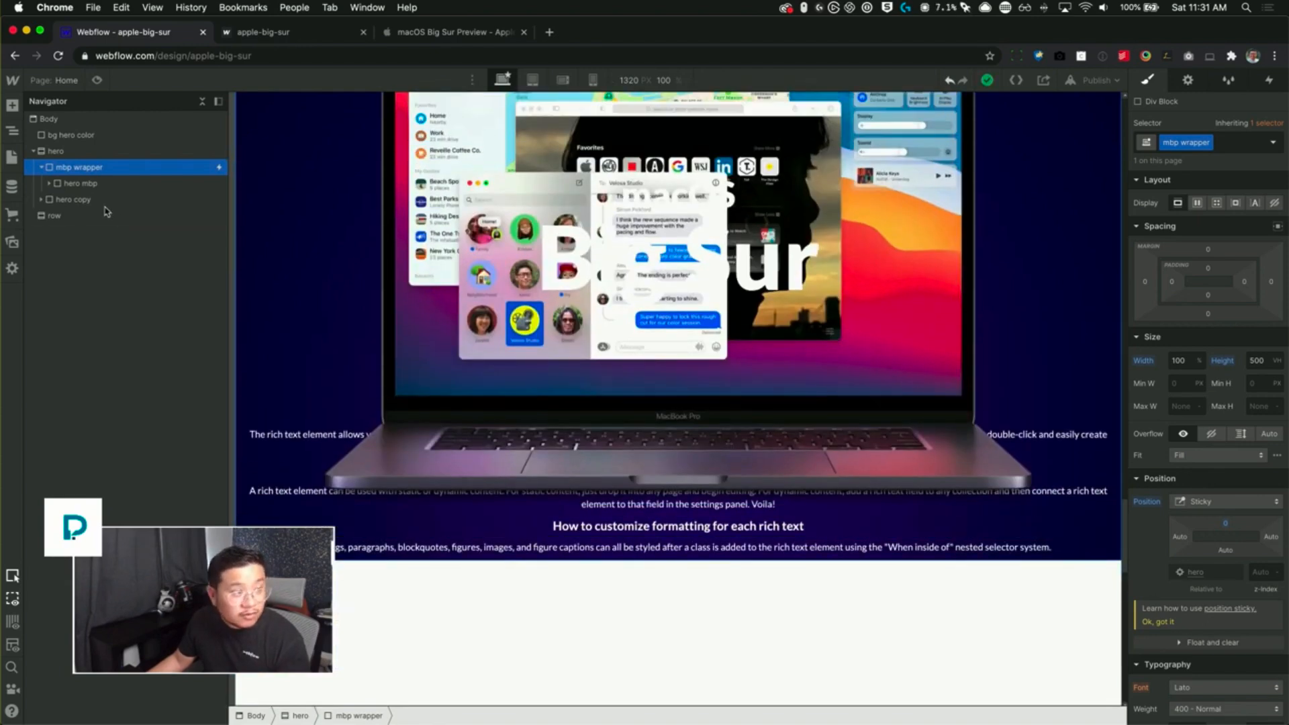
pyautogui.click(138, 199)
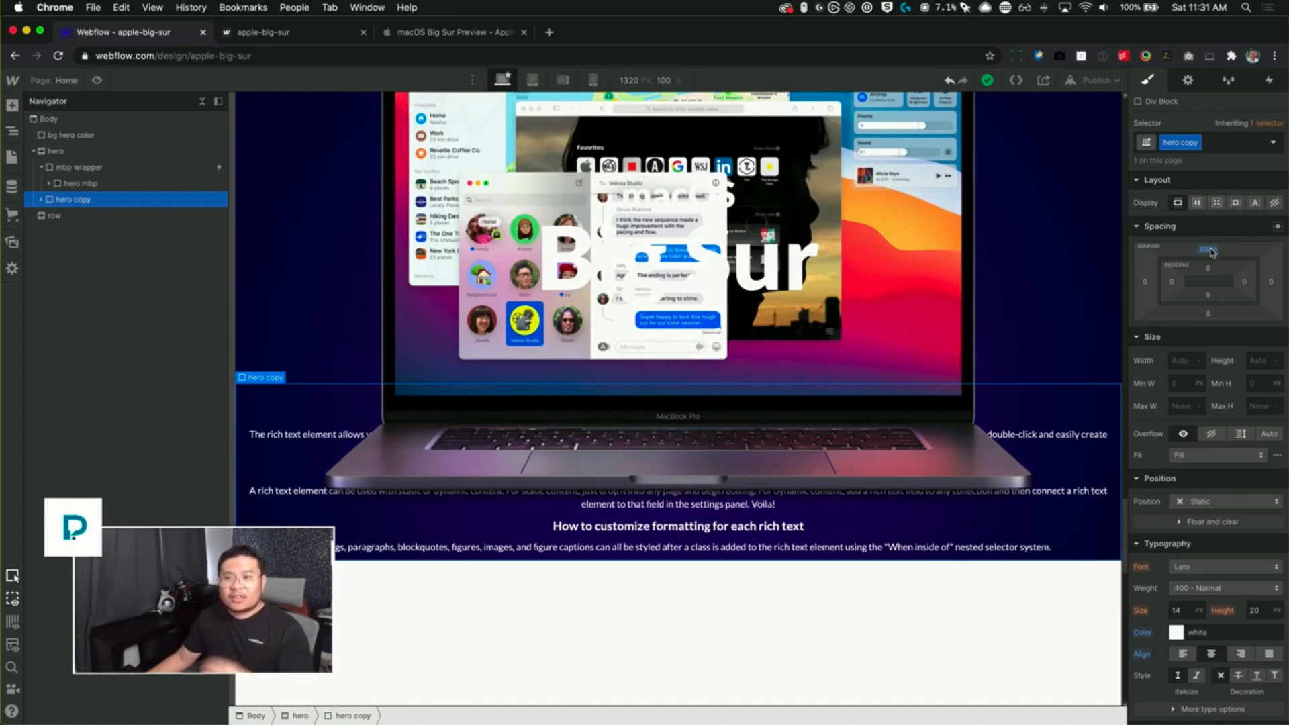
pyautogui.click(167, 168)
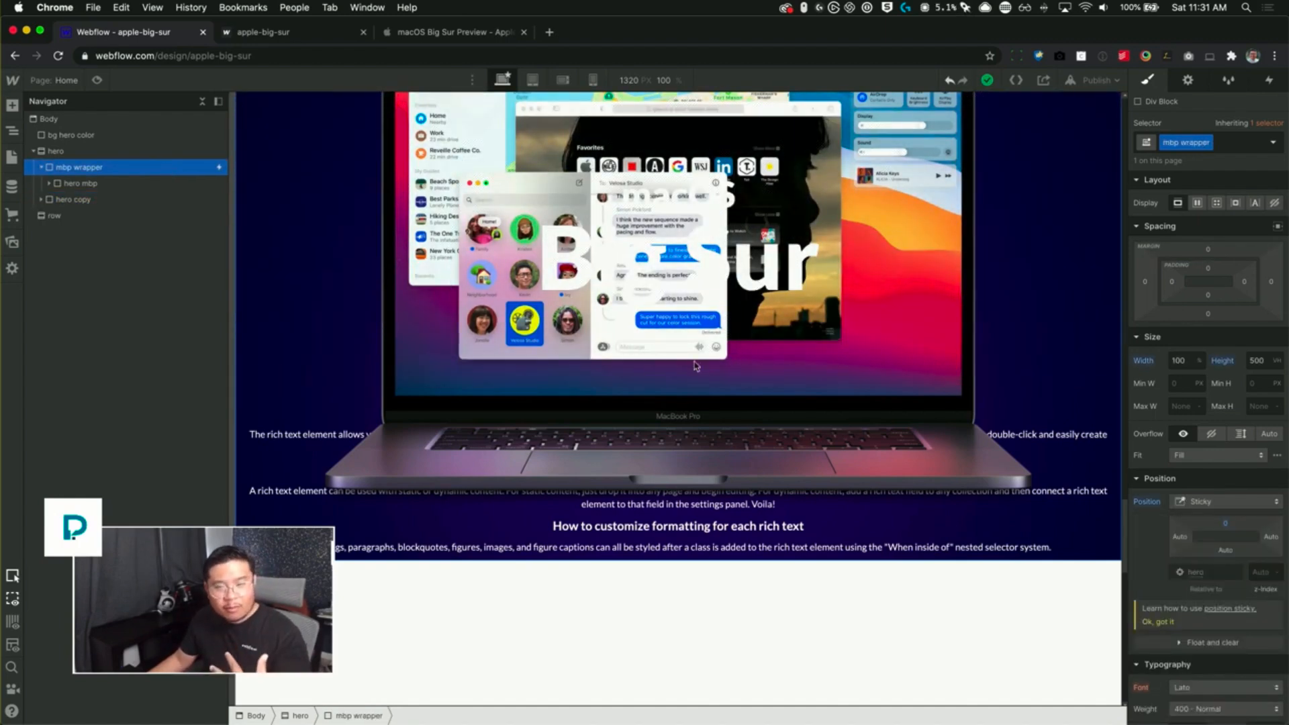
pyautogui.keyDown('alt'); pyautogui.click(1231, 363); pyautogui.keyUp('alt')
pyautogui.scroll(-4, 991, 486)
pyautogui.scroll(5, 991, 486)
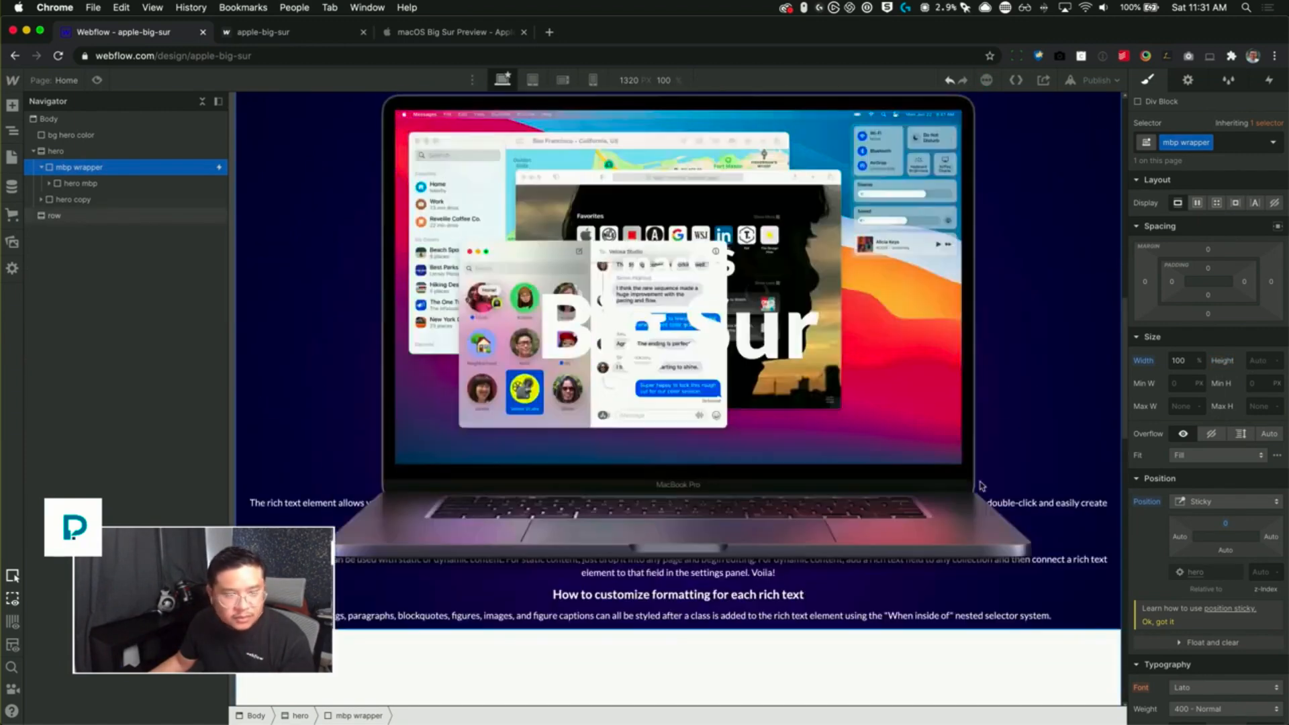
# - Set the hero copy div's top margin to 500vh and check the lengthened scroll
pyautogui.click(94, 201)
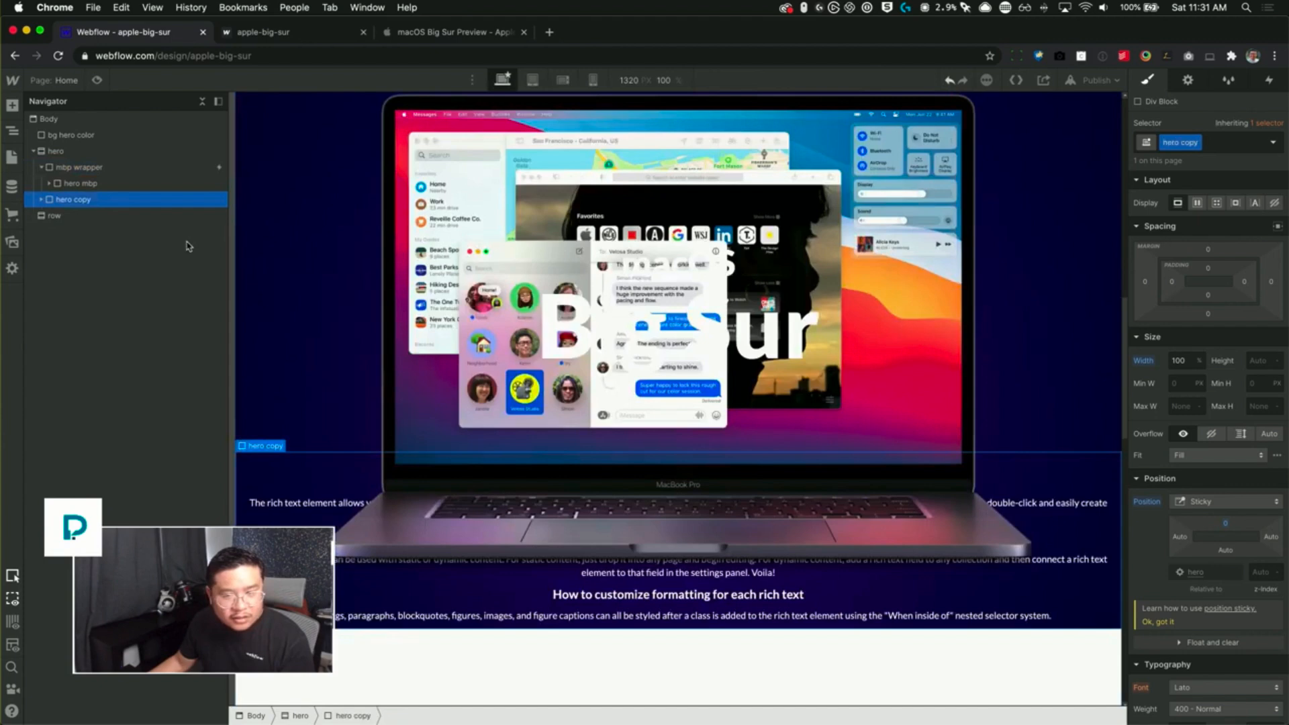
pyautogui.click(1213, 251)
pyautogui.write('500')
pyautogui.press('Return')
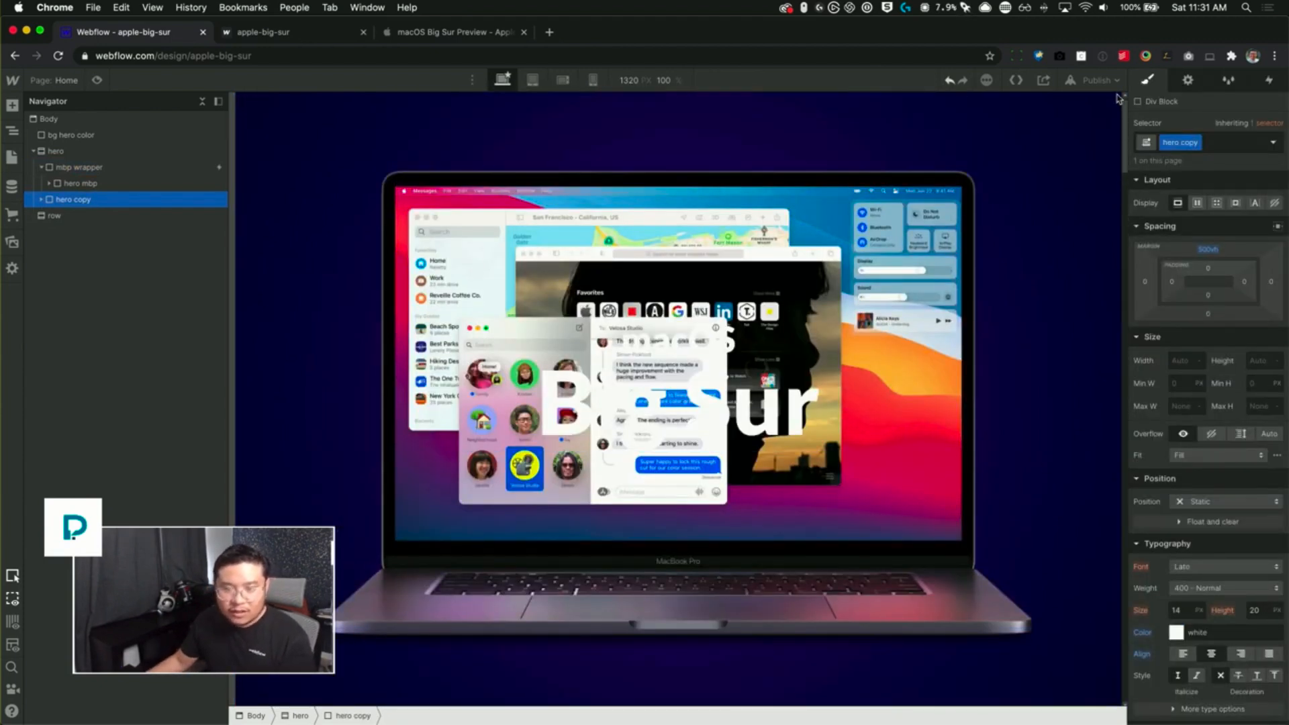
pyautogui.moveTo(1123, 404); pyautogui.dragTo(1120, 445)
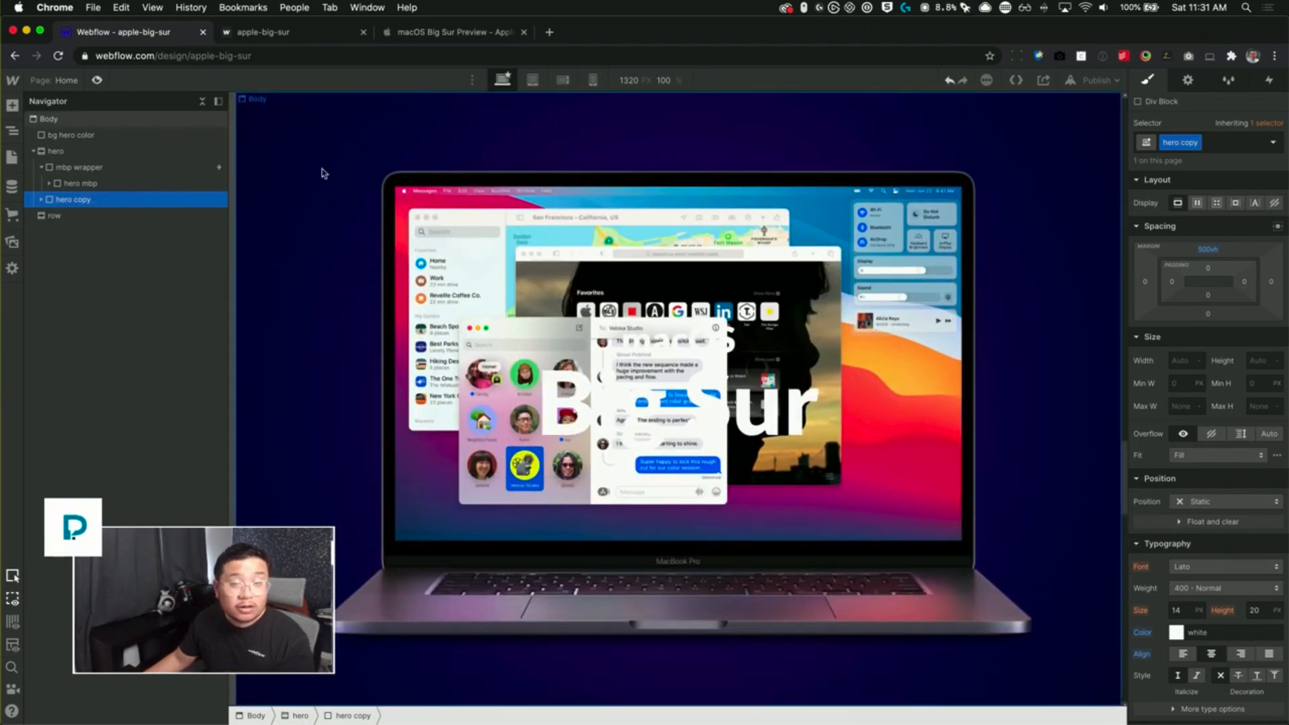
# - Preview the page and scroll through the hero animation, then return to editing
pyautogui.press('super+shift+p')
pyautogui.moveTo(1286, 502); pyautogui.dragTo(1208, 212)
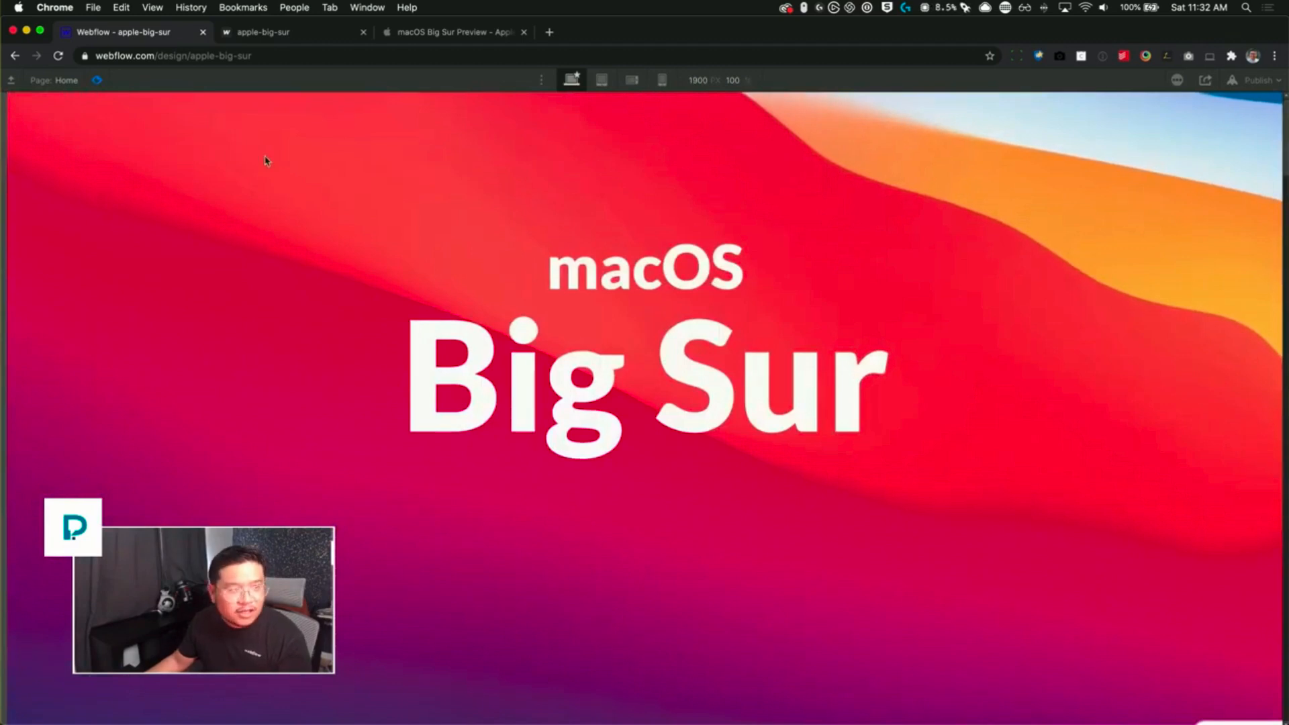
pyautogui.click(101, 80)
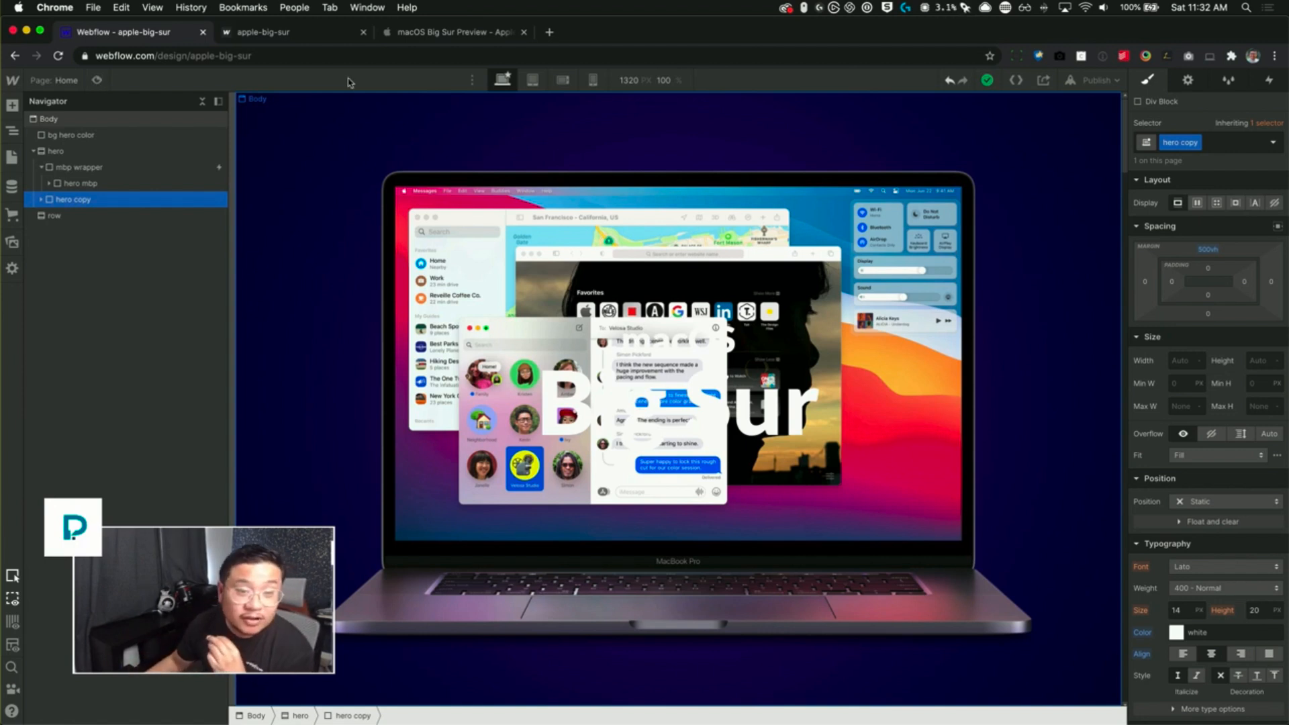
# - Rename the hero copy class to "hero content"
pyautogui.moveTo(1128, 138); pyautogui.dragTo(1136, 480)
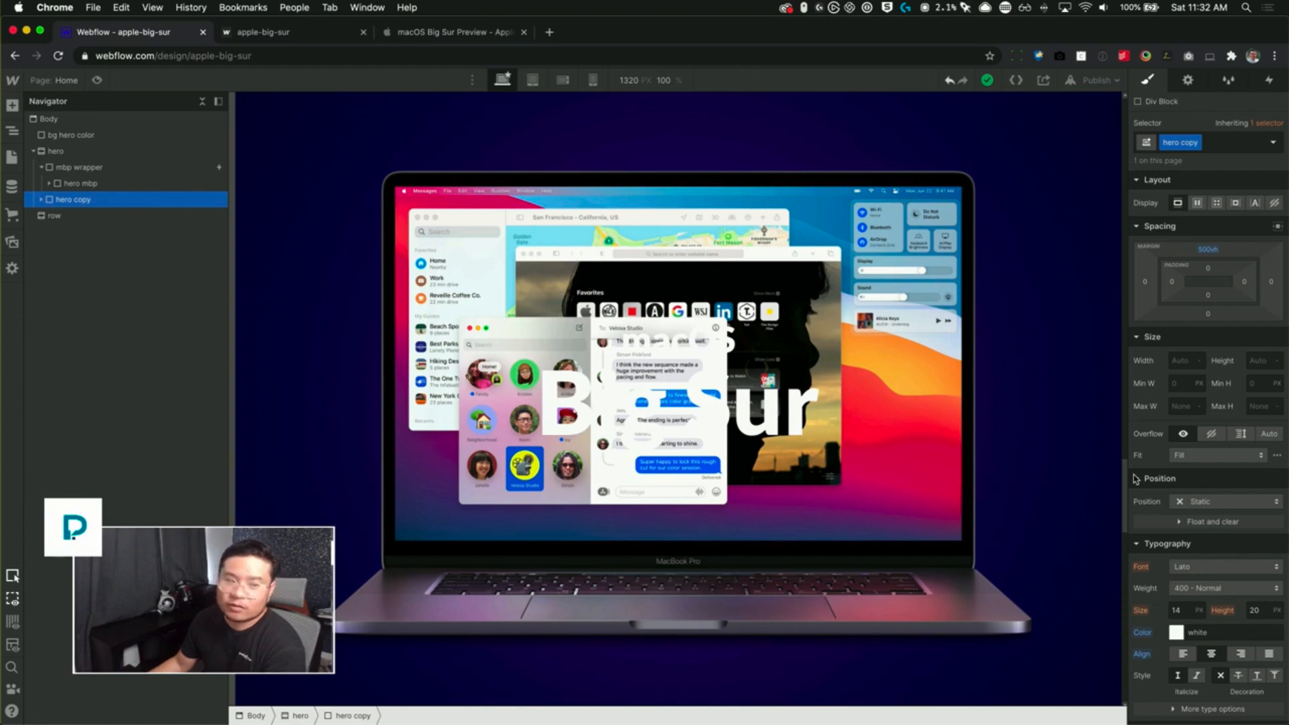
pyautogui.scroll(-2, 838, 589)
pyautogui.scroll(-3, 838, 588)
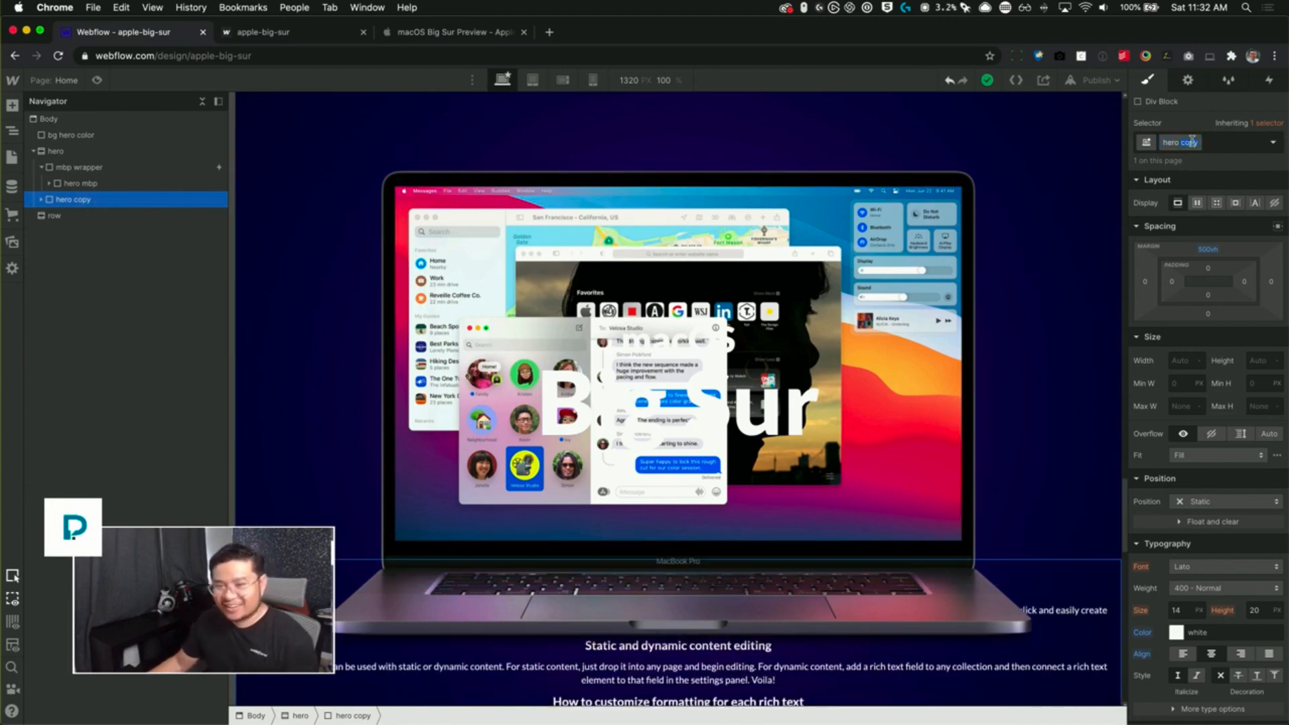
pyautogui.write('content')
pyautogui.press('Return')
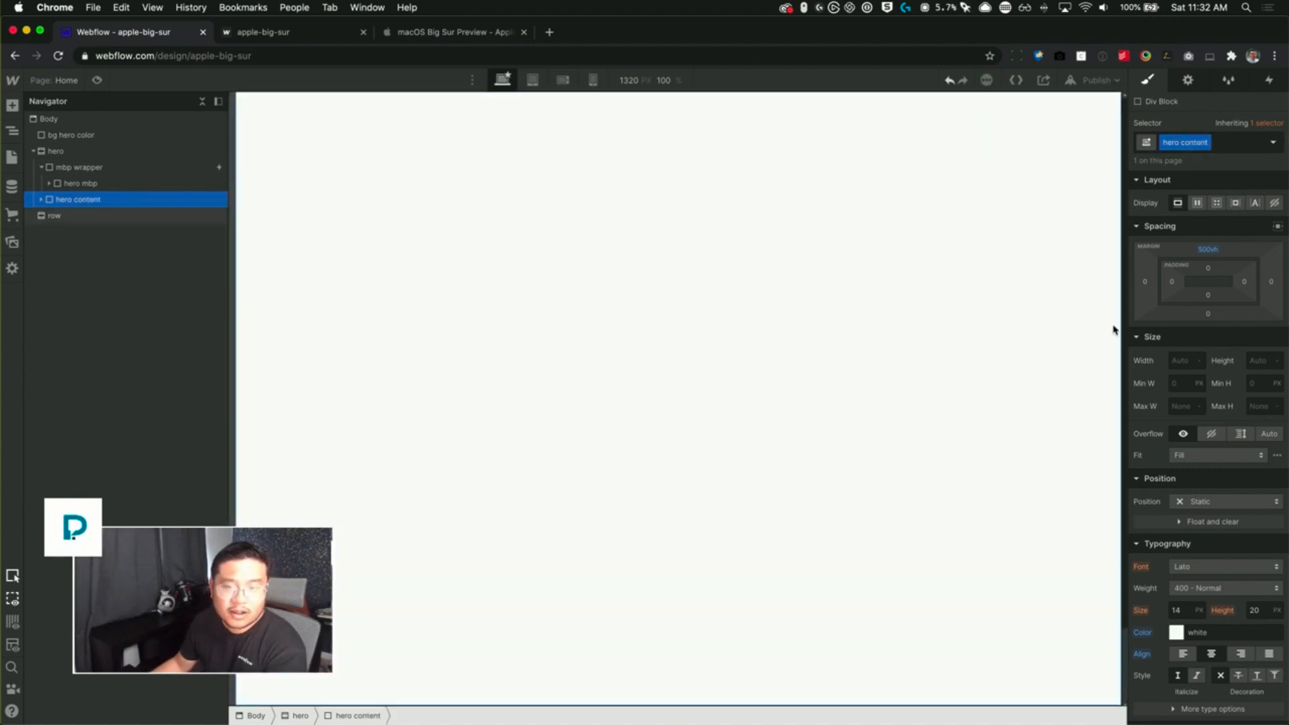
# - Examine how the rich text scrolls up from beneath the sticky laptop at the end of the hero
pyautogui.moveTo(1121, 638); pyautogui.dragTo(1118, 643)
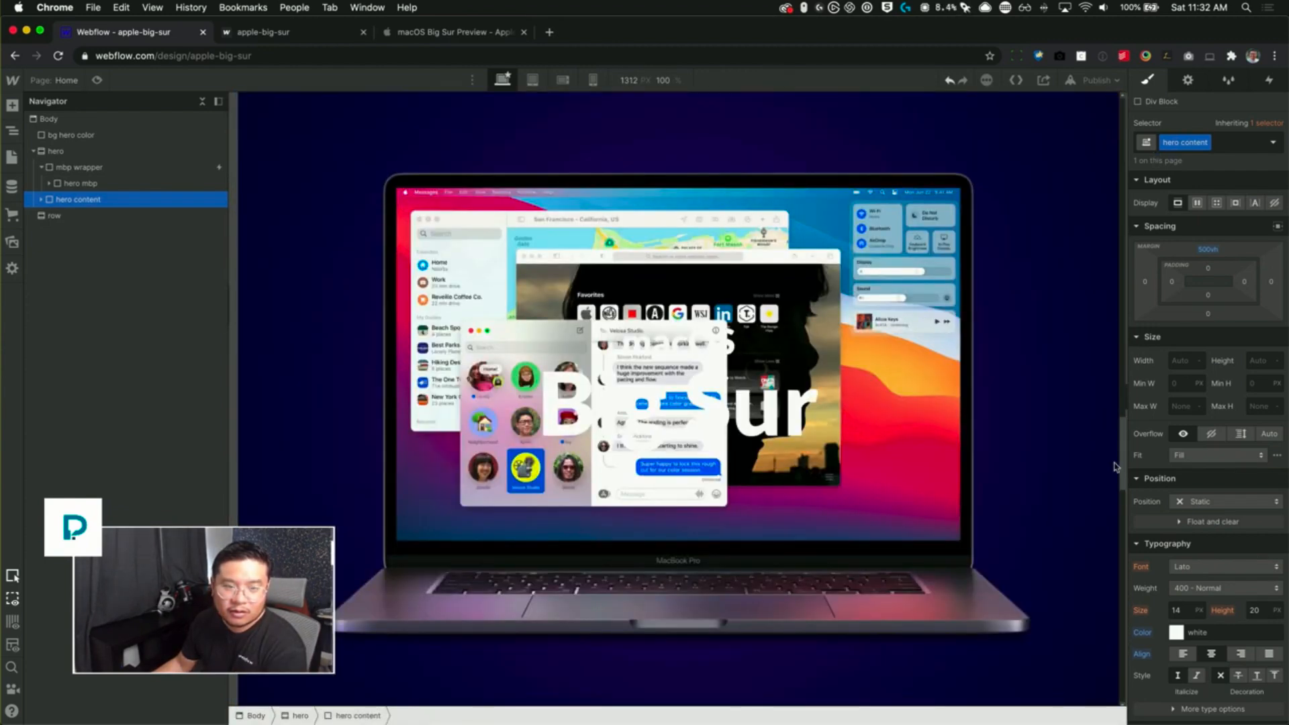
pyautogui.scroll(-3, 1113, 510)
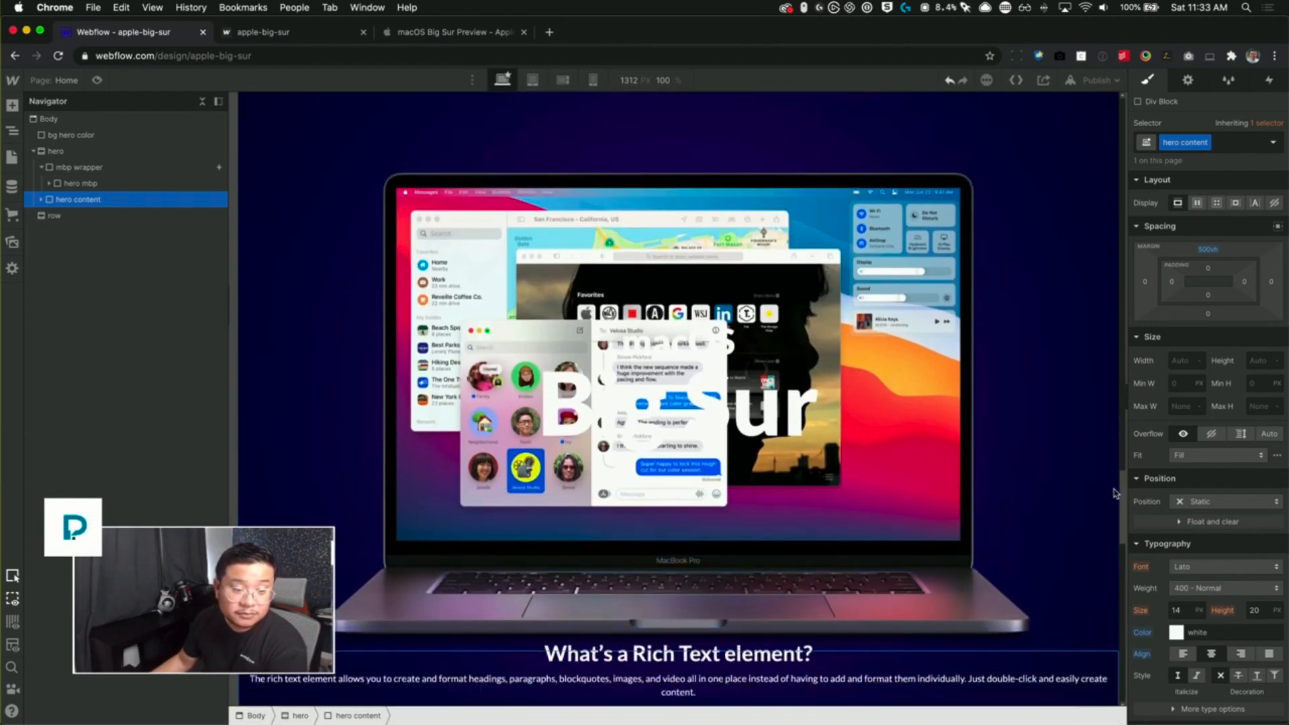
pyautogui.scroll(4, 1114, 517)
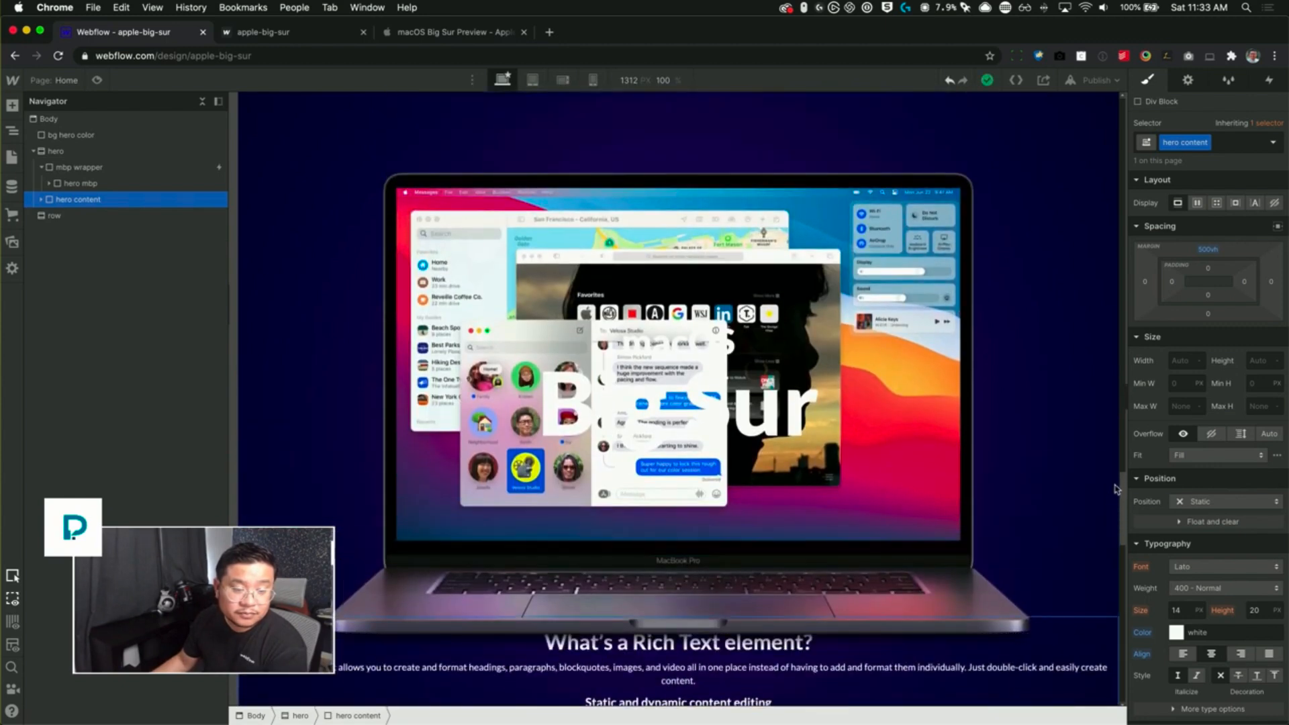
pyautogui.scroll(-2, 1116, 500)
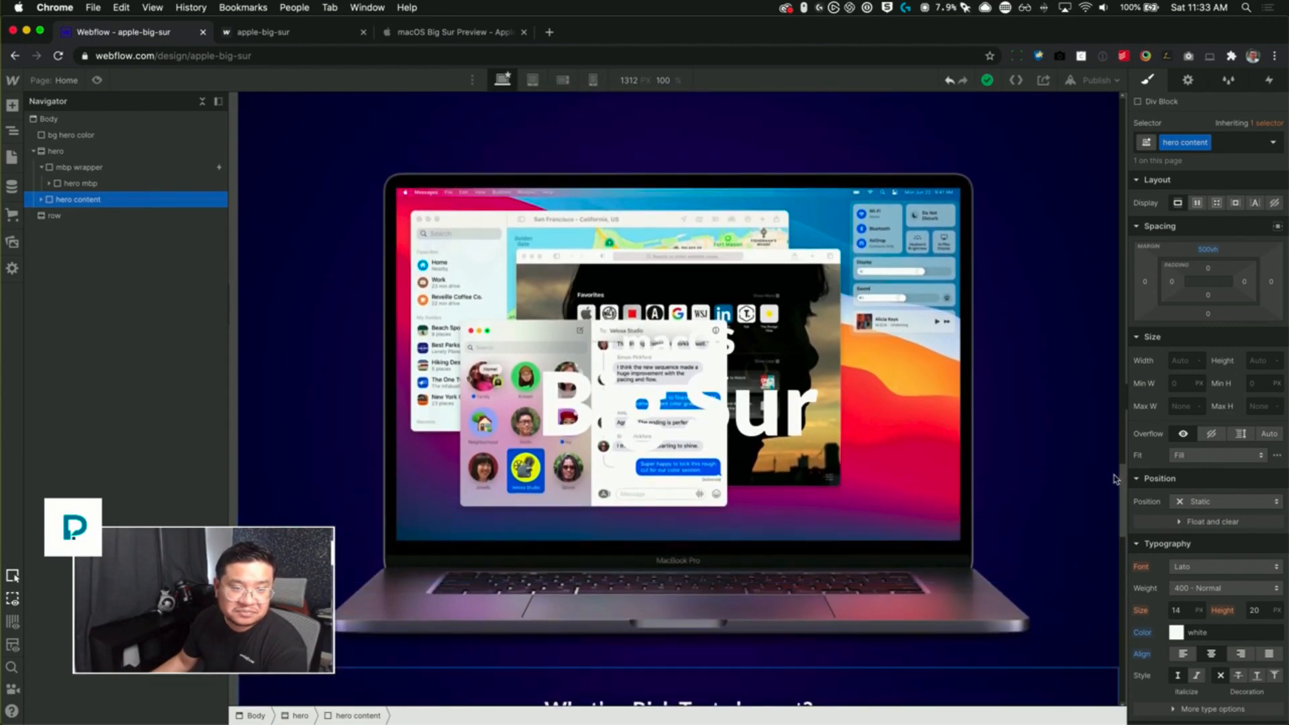
pyautogui.scroll(2, 1116, 497)
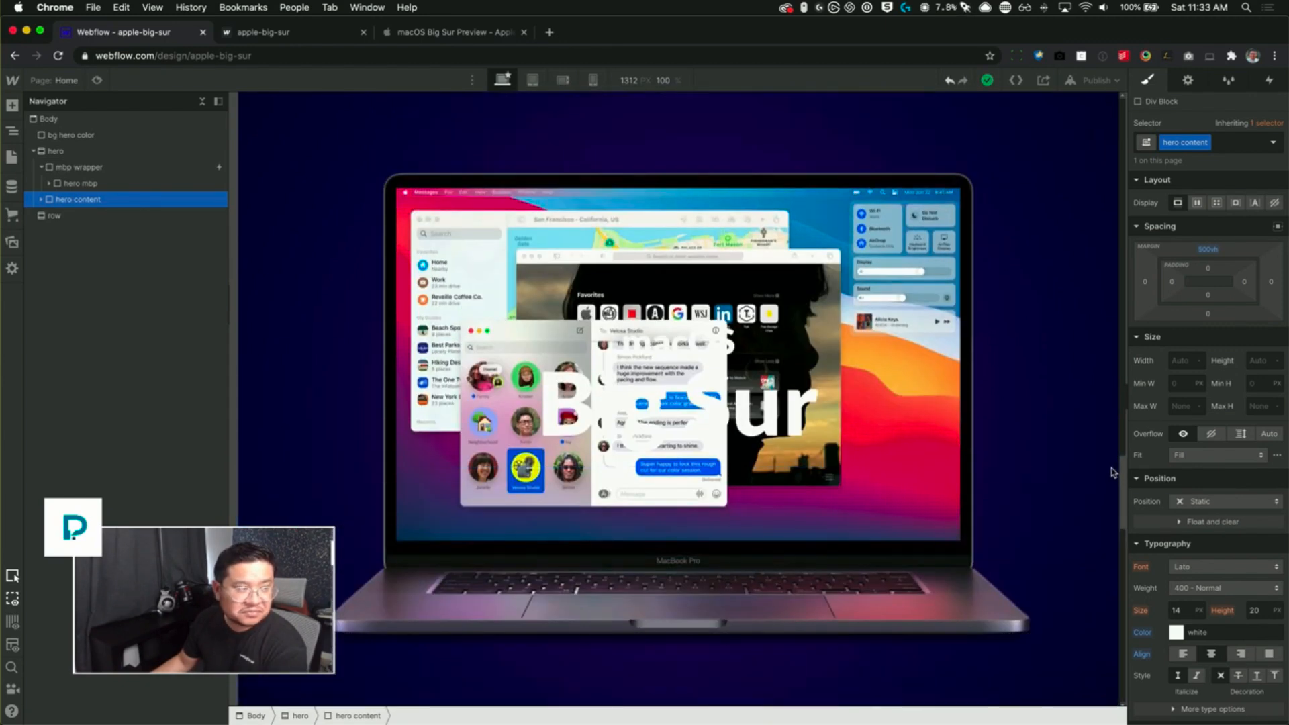
# - Try adding top padding to the hero content div to lower the rich text, and reset that padding
pyautogui.click(111, 173)
pyautogui.click(42, 168)
pyautogui.click(58, 183)
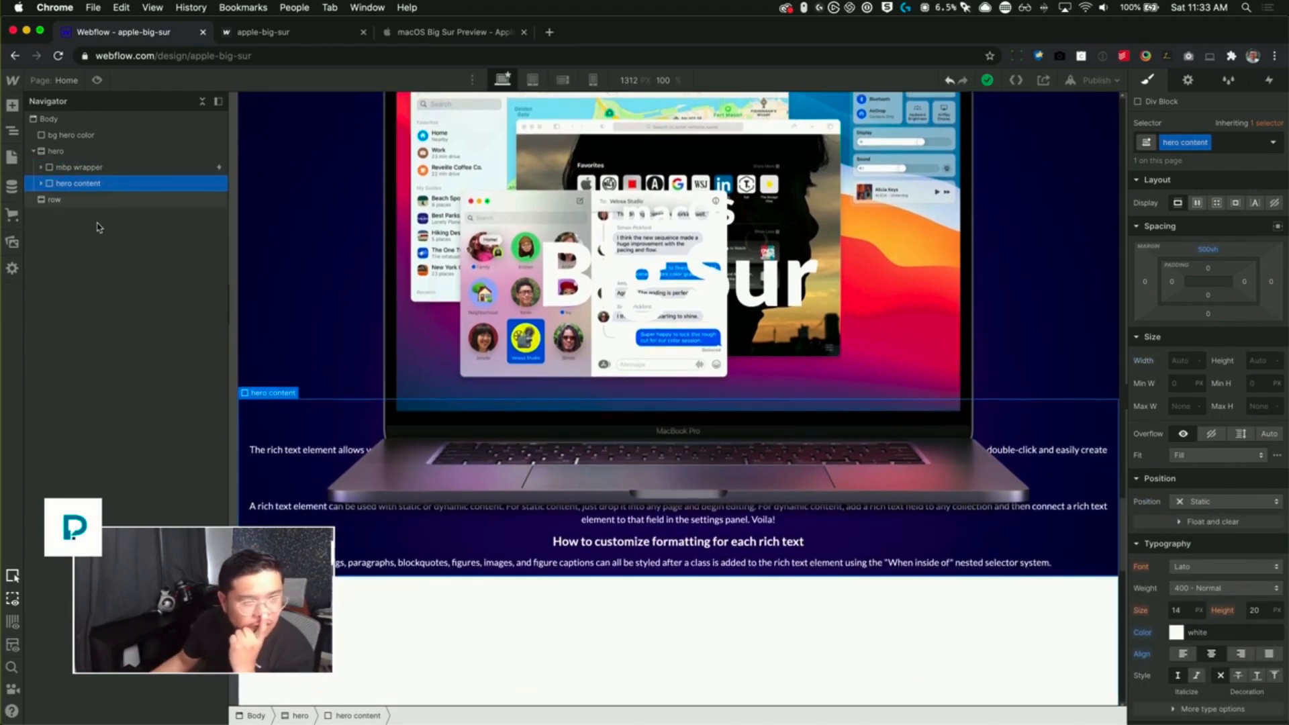
pyautogui.moveTo(1207, 269); pyautogui.dragTo(1212, 376)
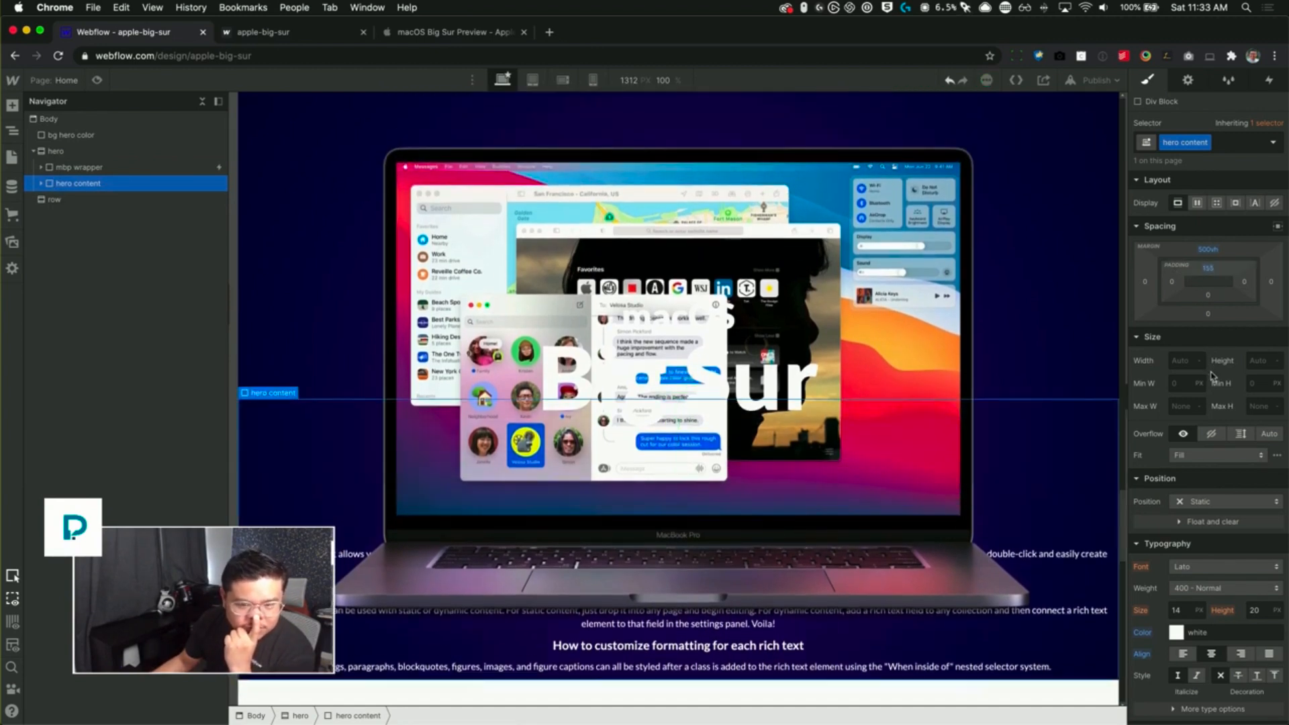
pyautogui.scroll(-4, 1123, 540)
pyautogui.moveTo(1122, 538); pyautogui.dragTo(1175, 376)
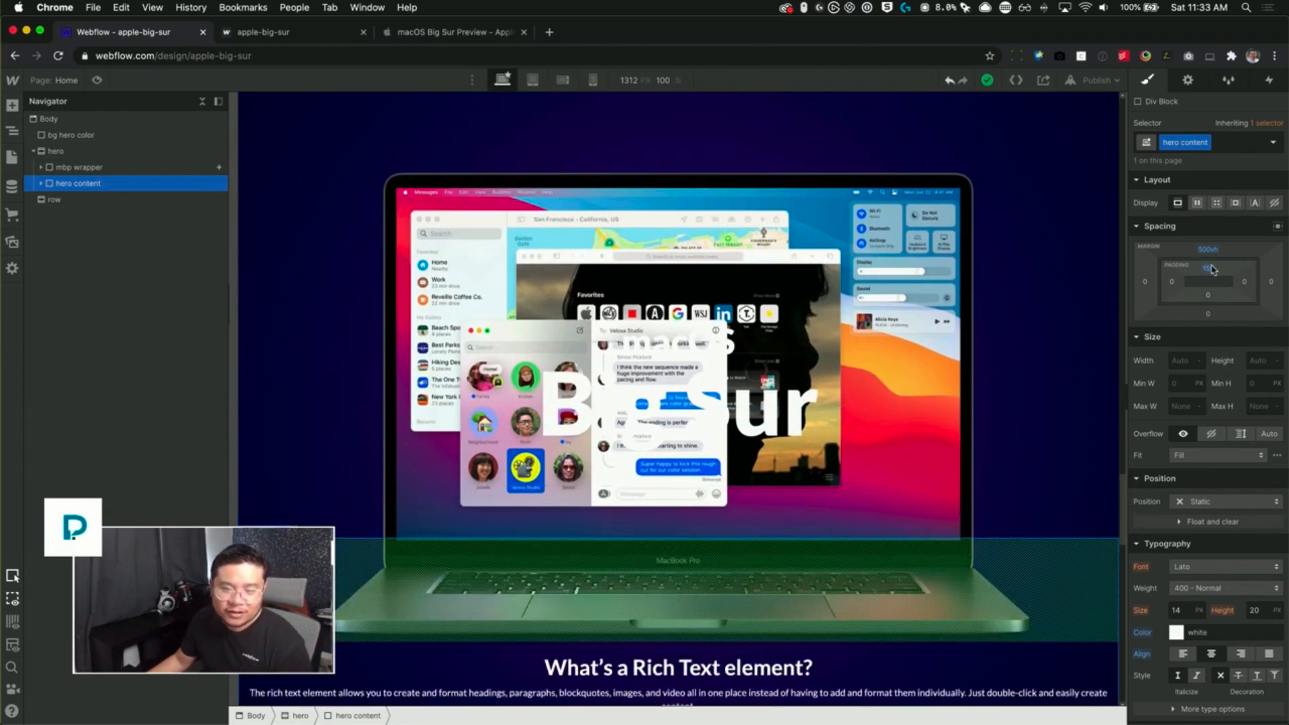
pyautogui.keyDown('alt'); pyautogui.click(1212, 269); pyautogui.keyUp('alt')
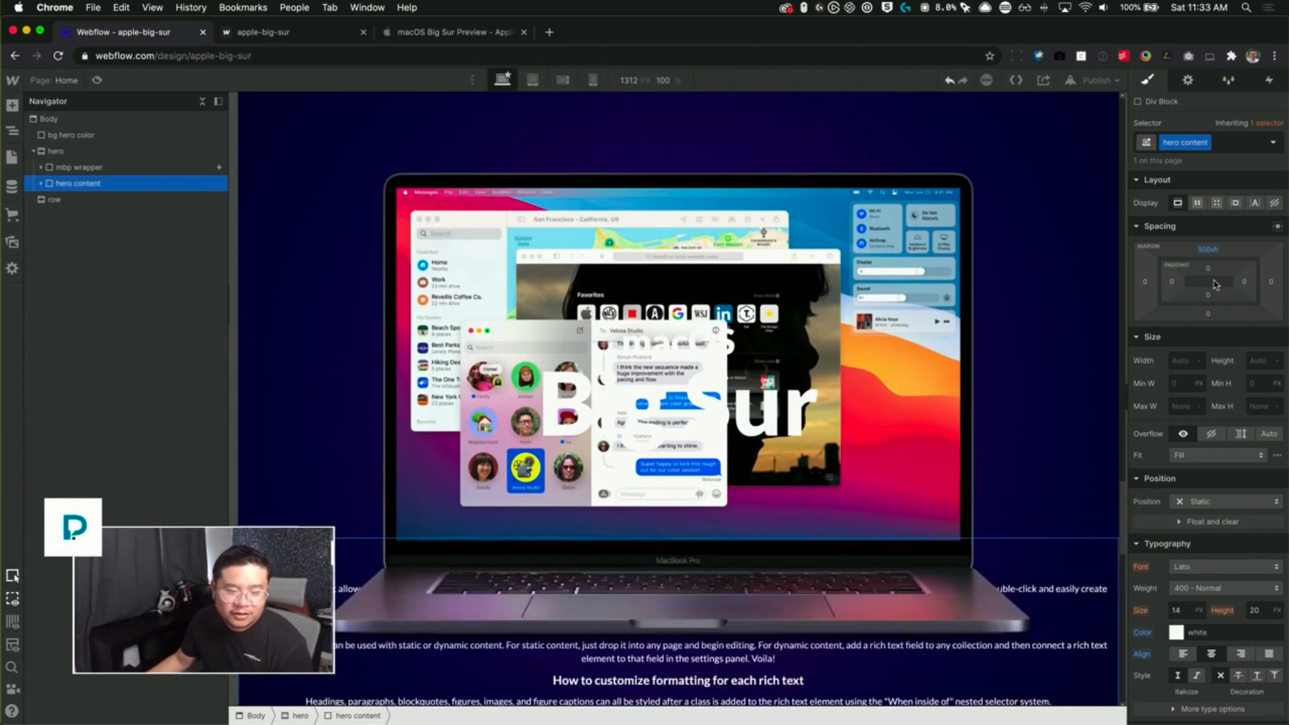
# - Inspect the mbp wrapper's scroll interaction and styles, and the Grid nested inside hero mbp
pyautogui.click(77, 167)
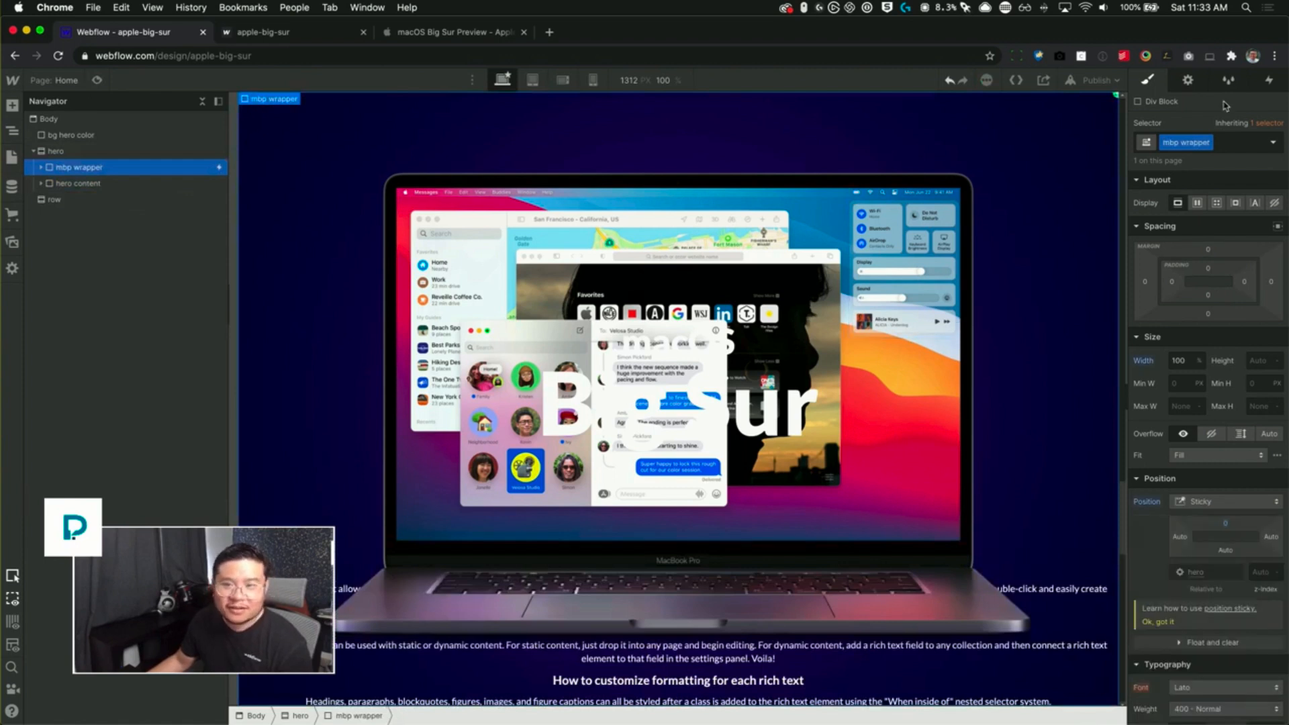
pyautogui.click(1269, 81)
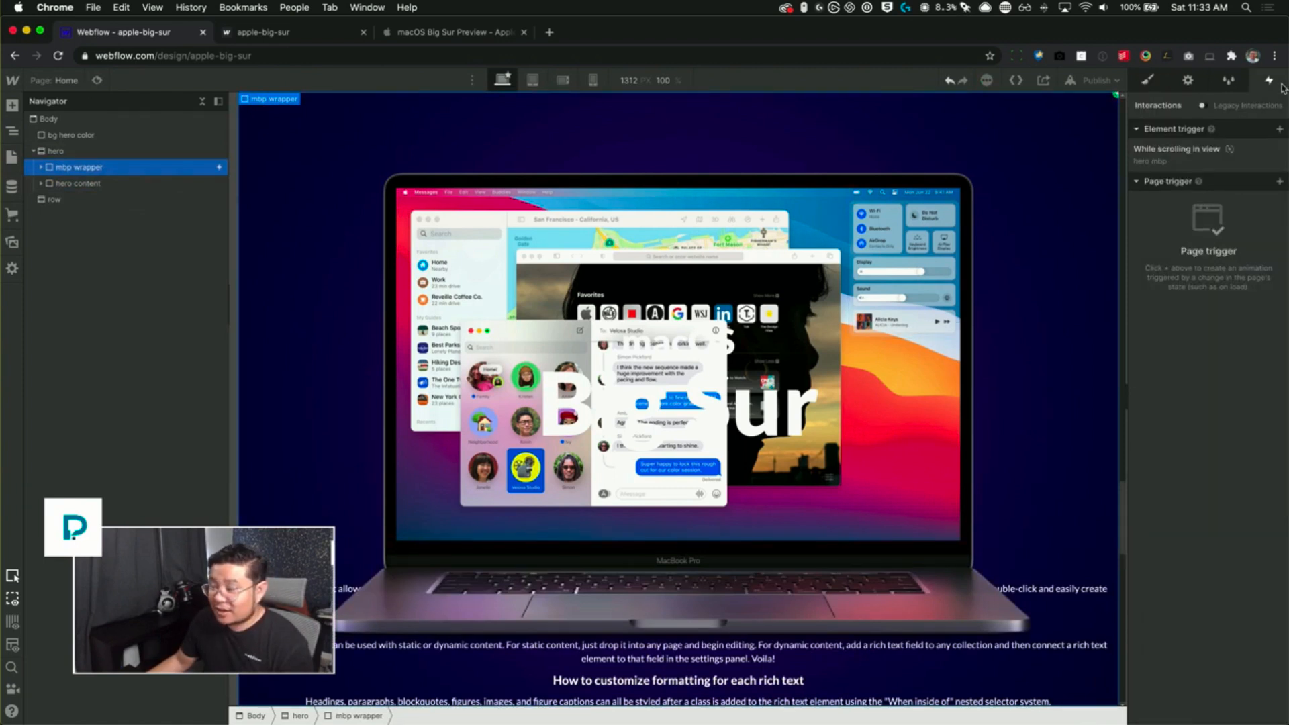
pyautogui.click(1149, 80)
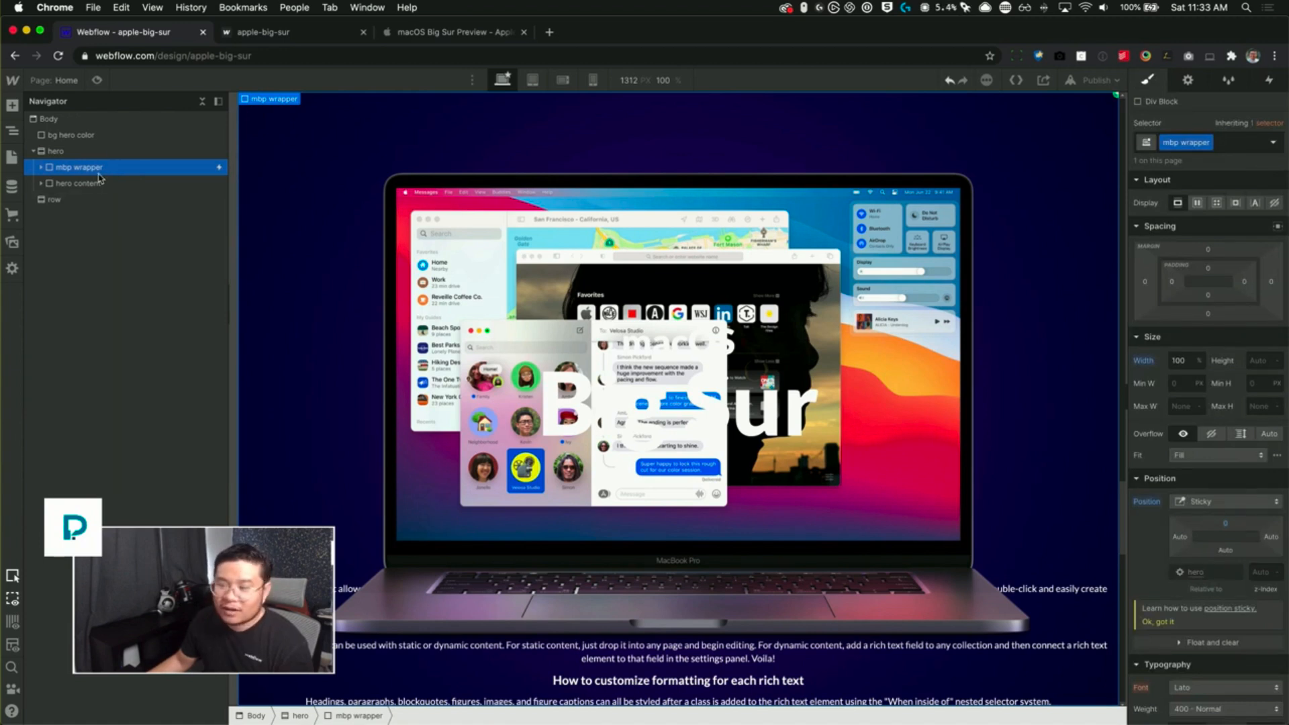
pyautogui.click(505, 195)
pyautogui.click(162, 200)
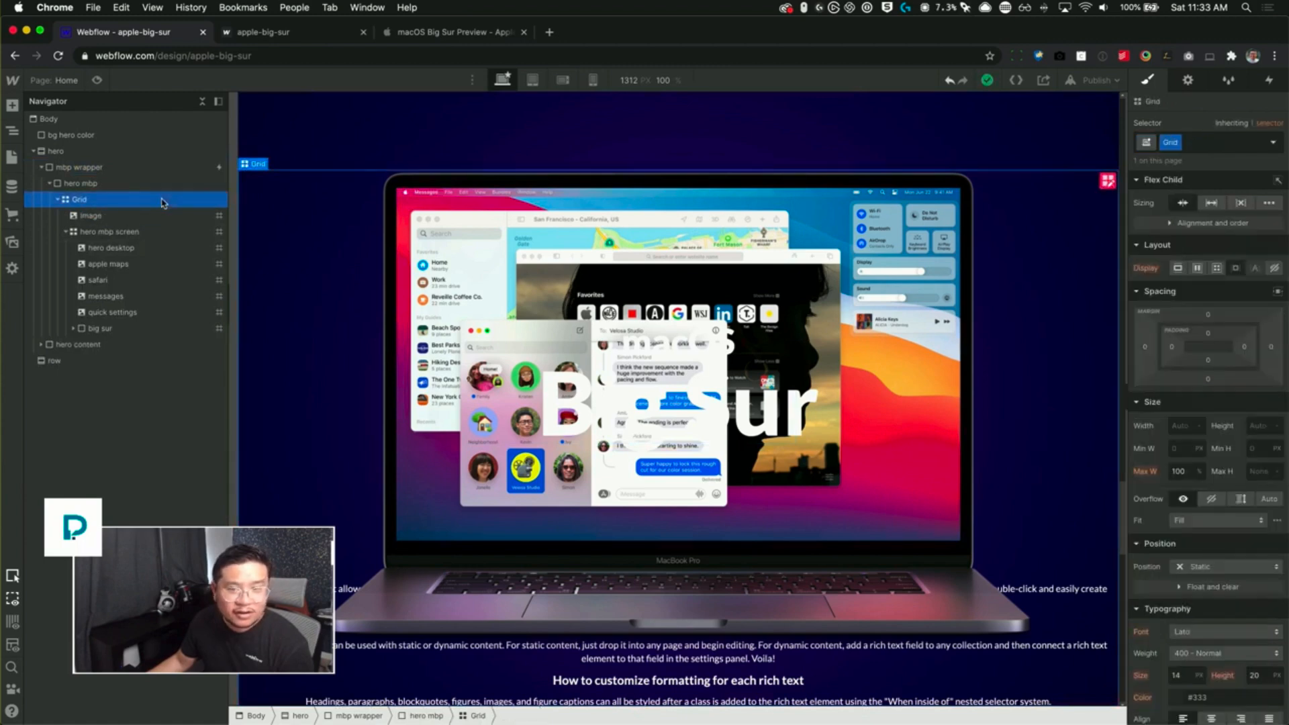
# - Try resetting the hero mbp div's top padding, check the scroll, and undo the reset
pyautogui.click(170, 184)
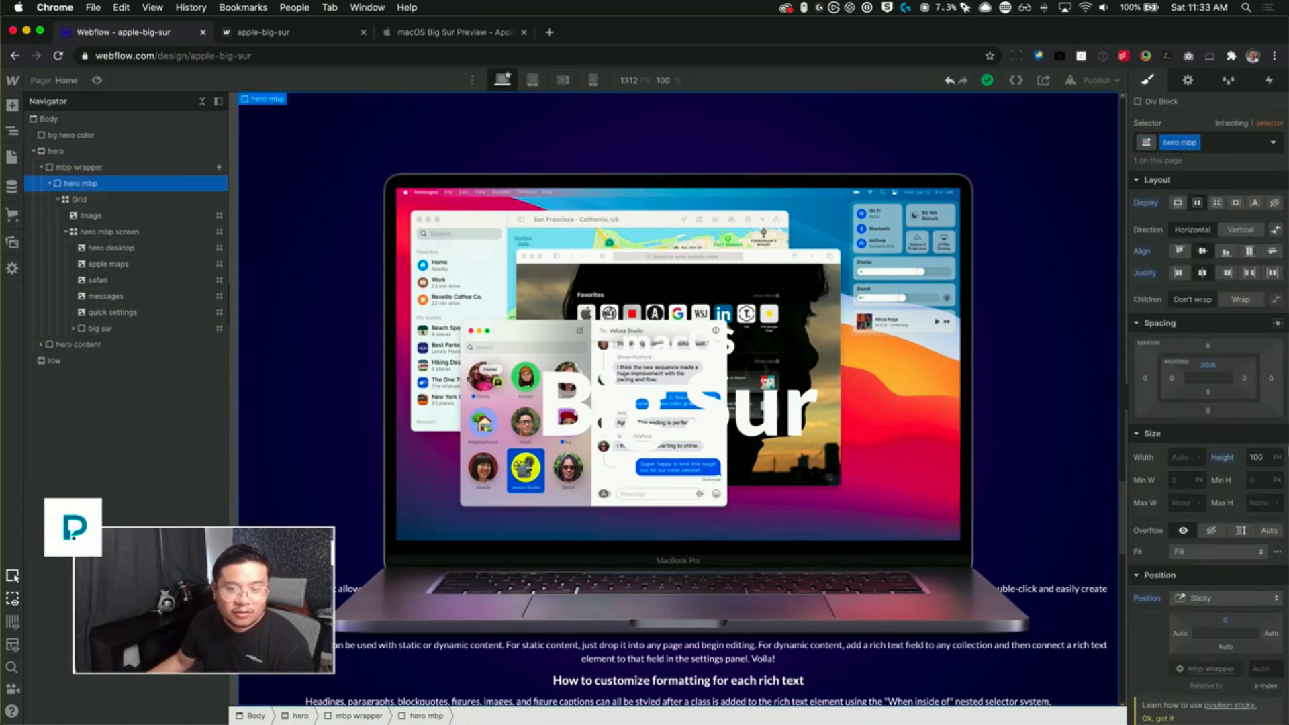
pyautogui.keyDown('alt'); pyautogui.click(1208, 366); pyautogui.keyUp('alt')
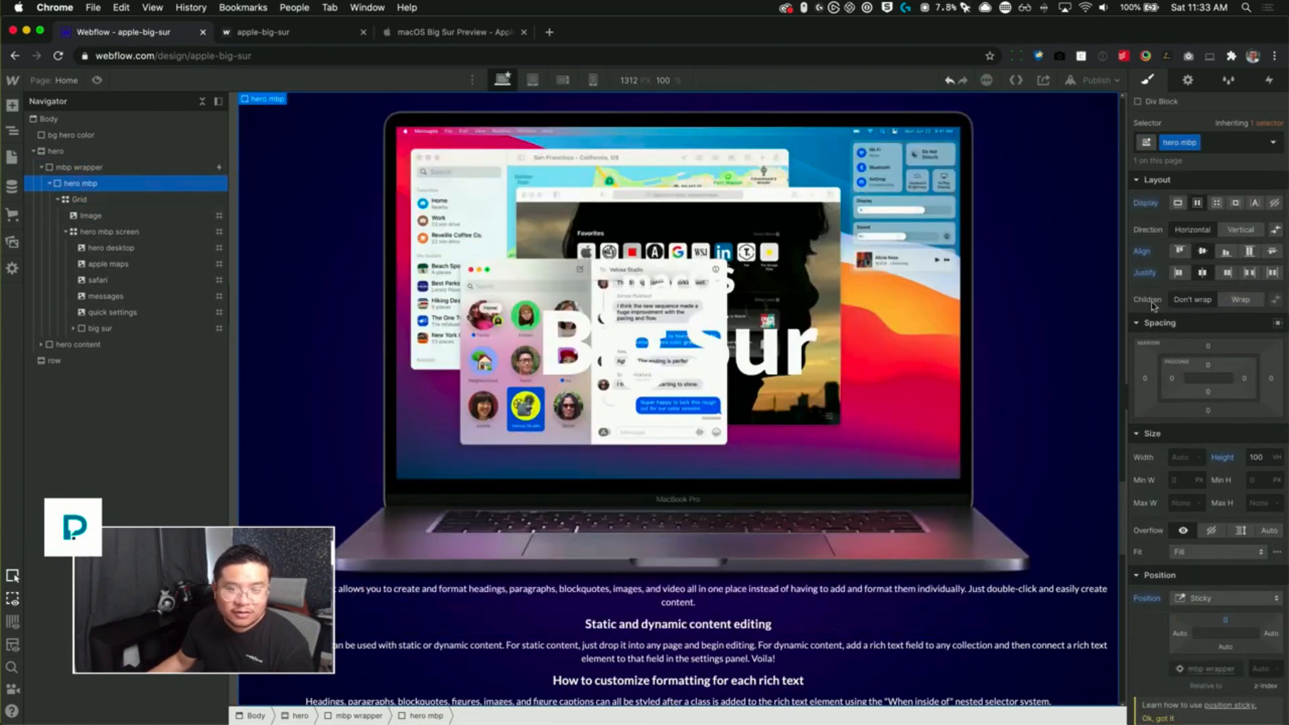
pyautogui.moveTo(1124, 521)
pyautogui.mouseDown()
pyautogui.moveTo(1121, 388)
pyautogui.moveTo(1112, 542)
pyautogui.moveTo(1115, 490)
pyautogui.moveTo(1114, 539)
pyautogui.moveTo(1114, 492)
pyautogui.moveTo(1114, 516)
pyautogui.mouseUp()
pyautogui.press('super+z')
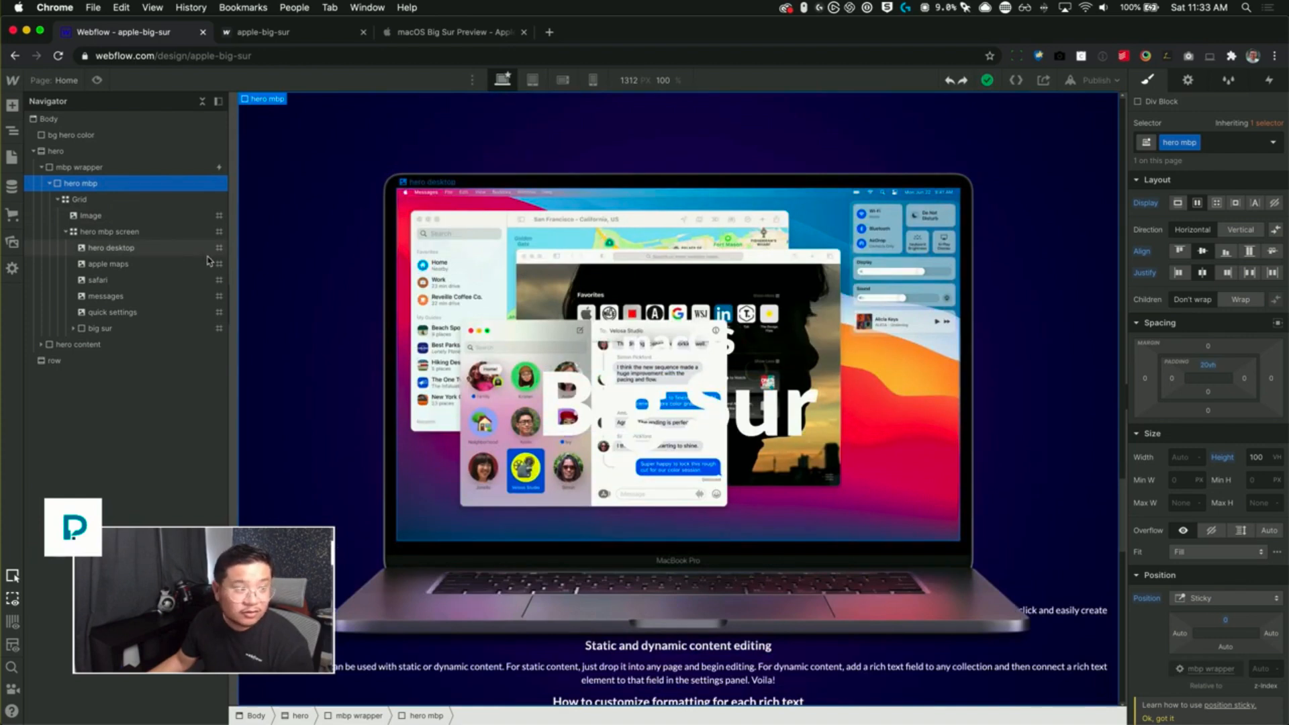
# - Inspect the hero content styles, the mbp wrapper's scroll interaction and styles, and the Grid inside hero mbp
pyautogui.click(93, 346)
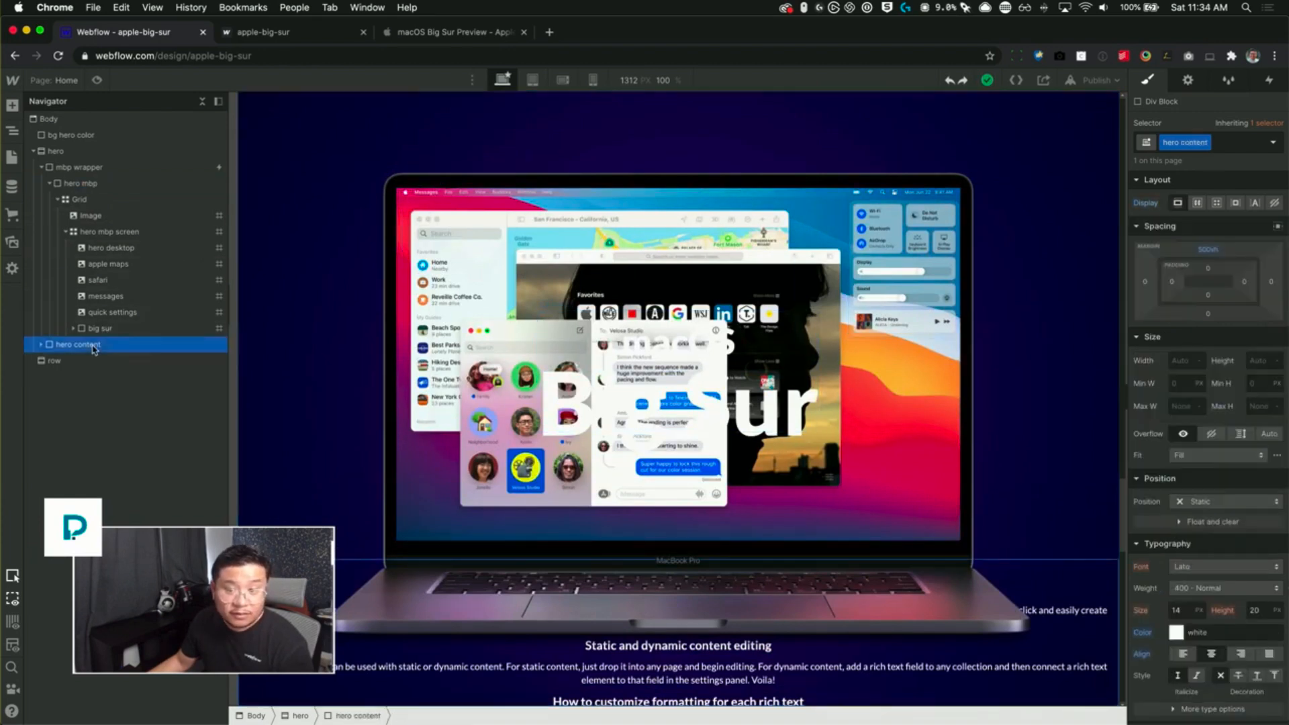
pyautogui.click(88, 169)
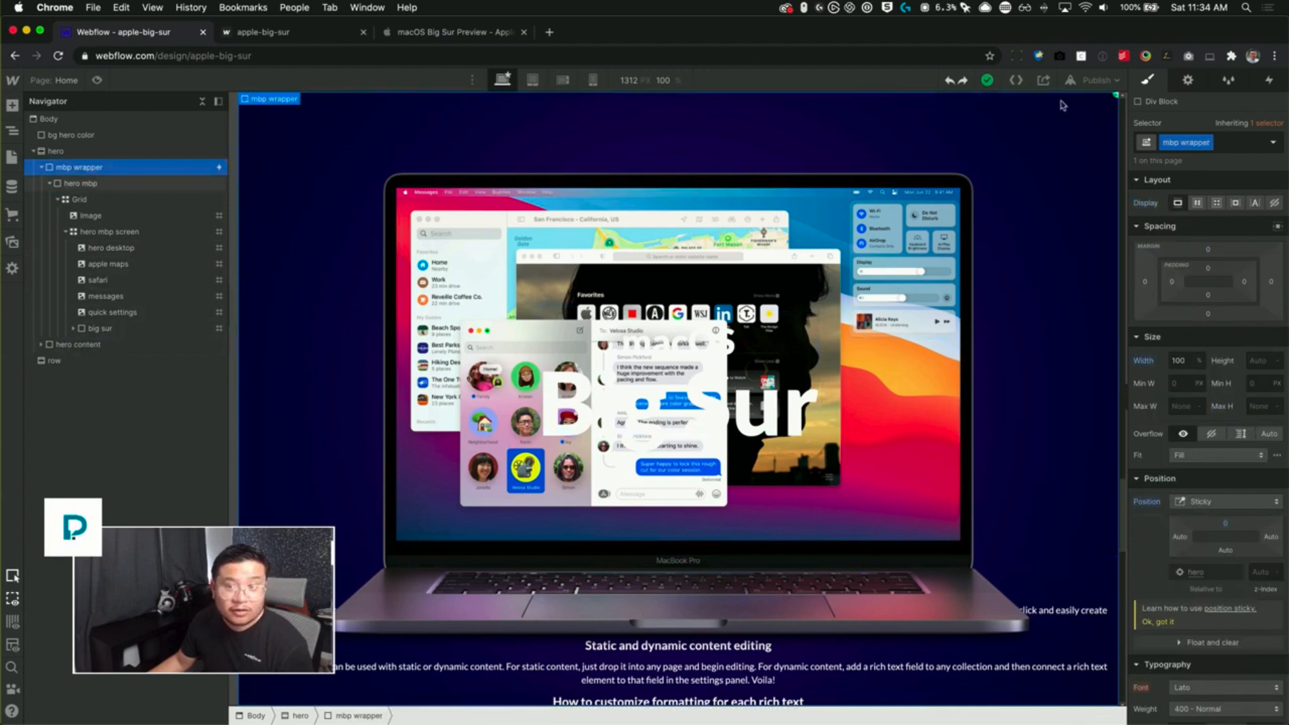
pyautogui.click(1271, 80)
pyautogui.click(1202, 155)
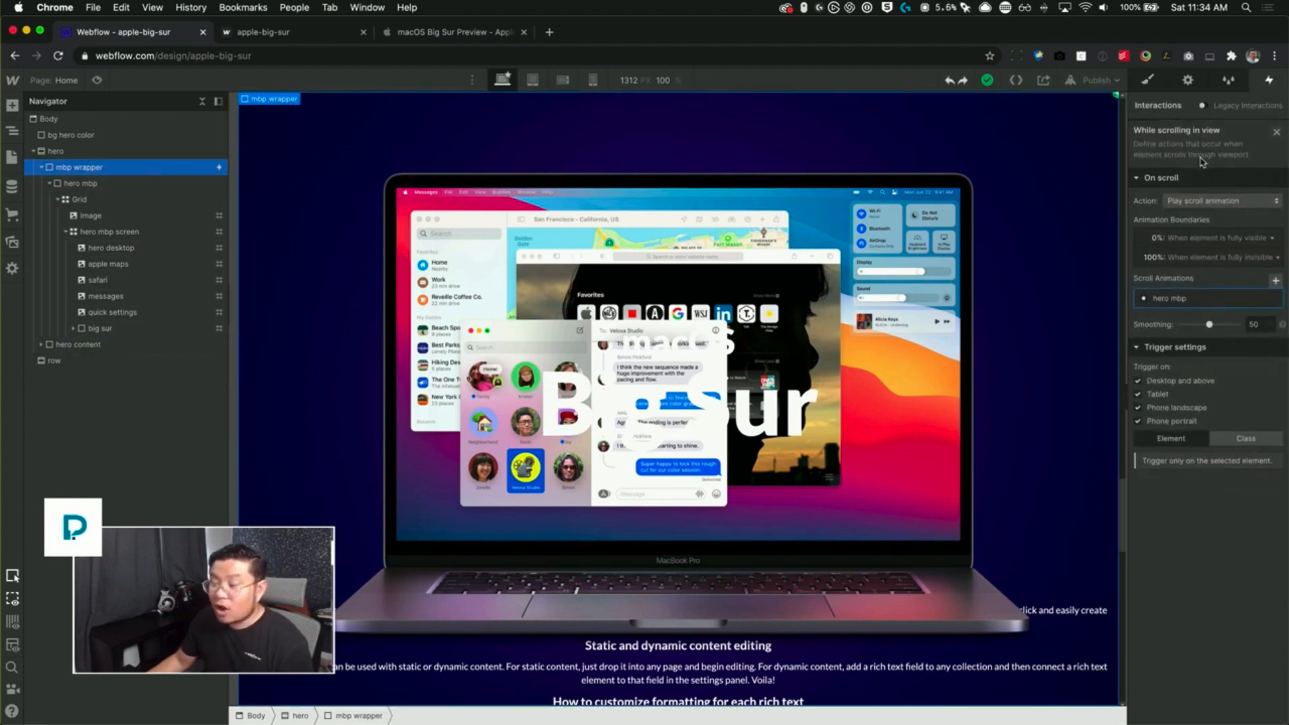
pyautogui.click(1148, 79)
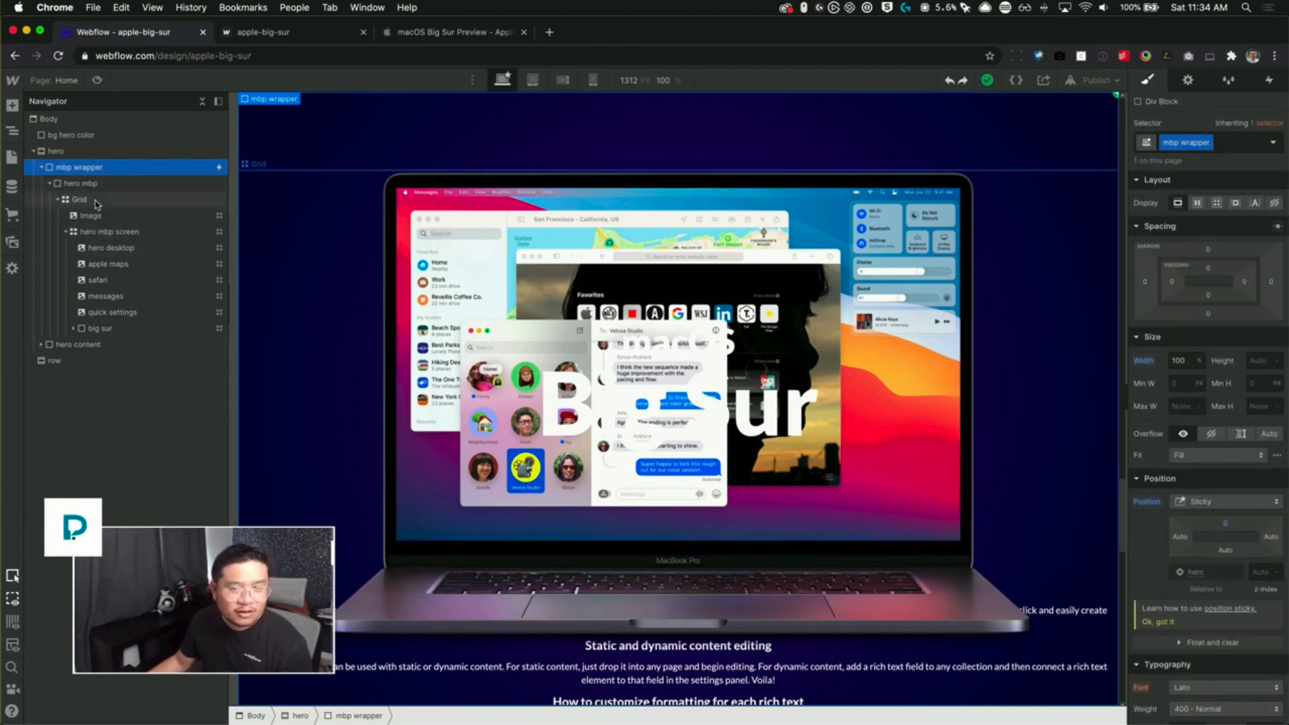
pyautogui.click(122, 204)
# - Try adding a bottom padding of 110 to the hero mbp div, check the scroll, and reset that padding
pyautogui.click(108, 186)
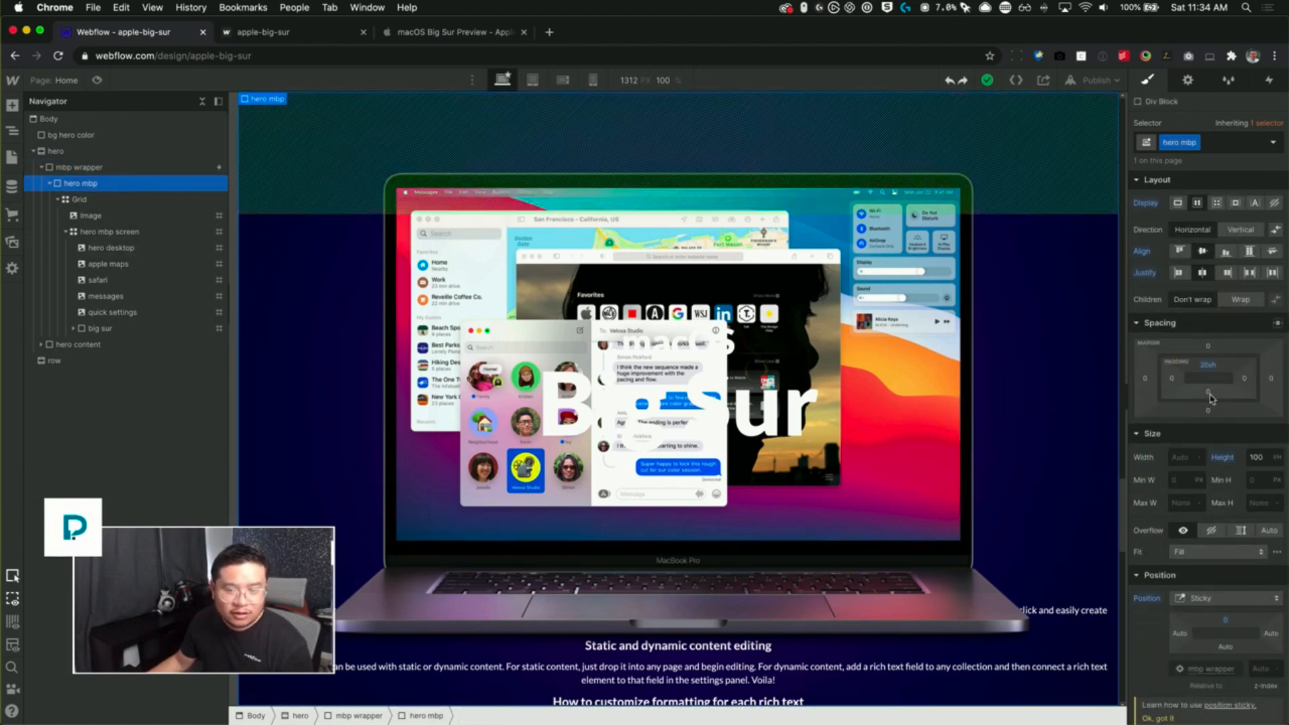
pyautogui.moveTo(1212, 396); pyautogui.dragTo(1217, 323)
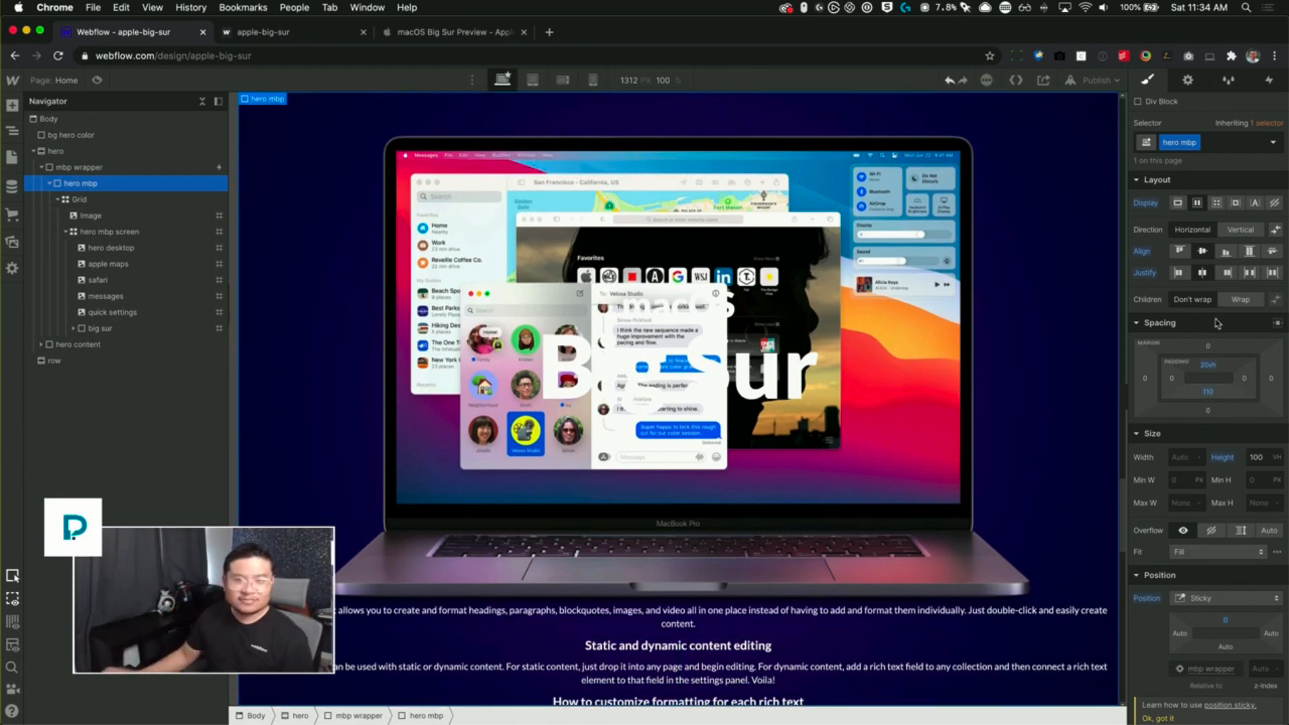
pyautogui.scroll(-10, 760, 232)
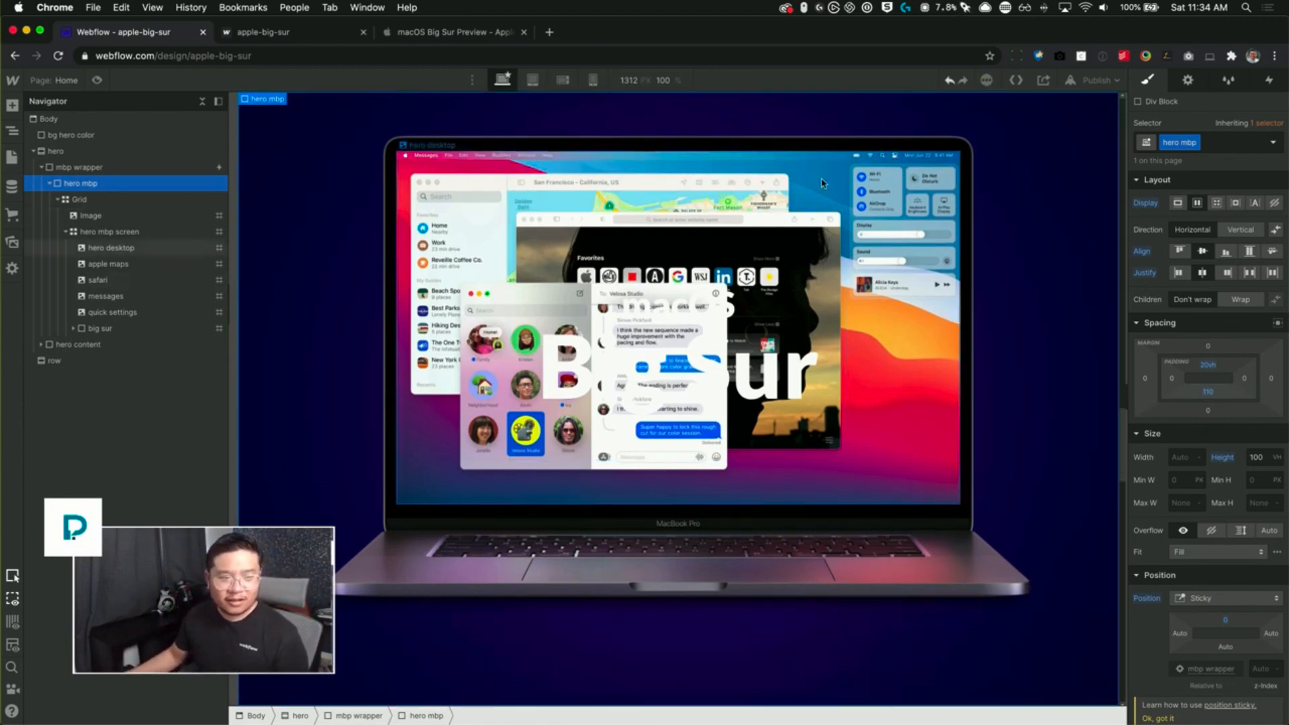
pyautogui.moveTo(1209, 394); pyautogui.dragTo(1220, 484)
pyautogui.press('super+z')
pyautogui.keyDown('alt'); pyautogui.click(1208, 393); pyautogui.keyUp('alt')
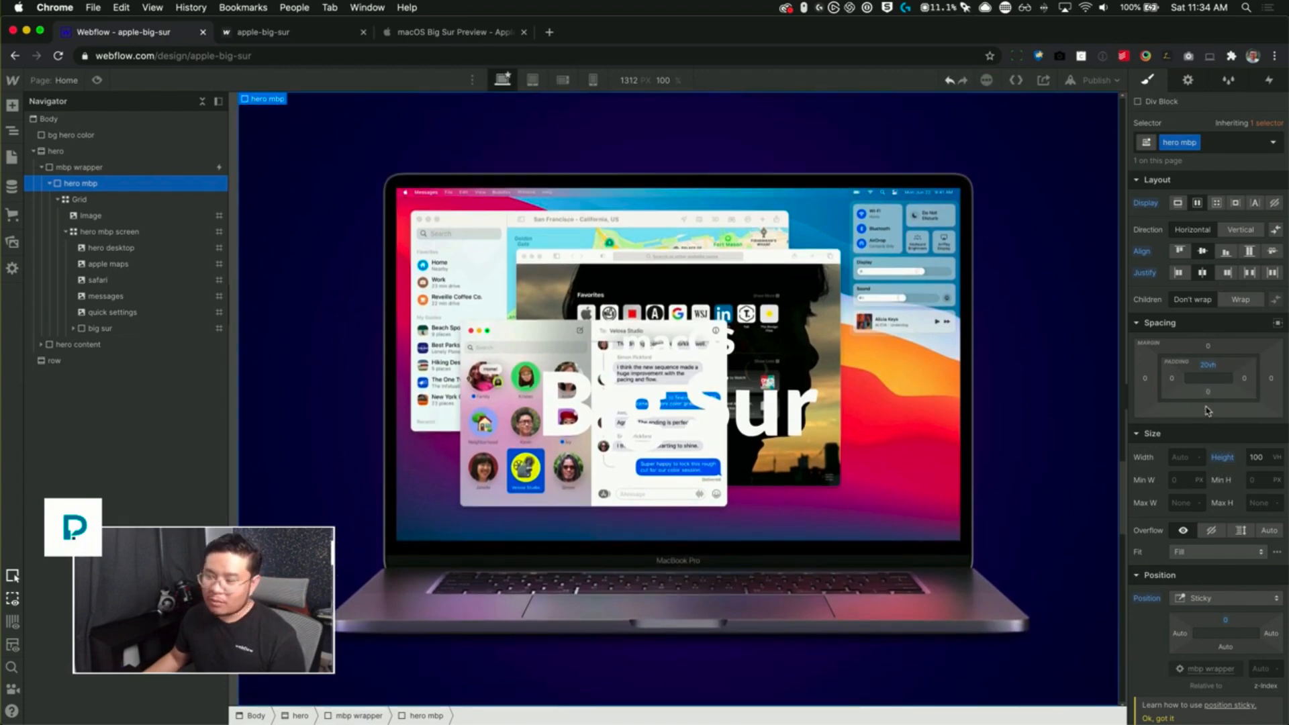
# - Try adding a bottom margin to the hero mbp div, check how the rich text scrolls in, and remove the margin
pyautogui.moveTo(1212, 416); pyautogui.dragTo(1209, 502)
pyautogui.scroll(-4, 1017, 509)
pyautogui.moveTo(1211, 415); pyautogui.dragTo(1226, 380)
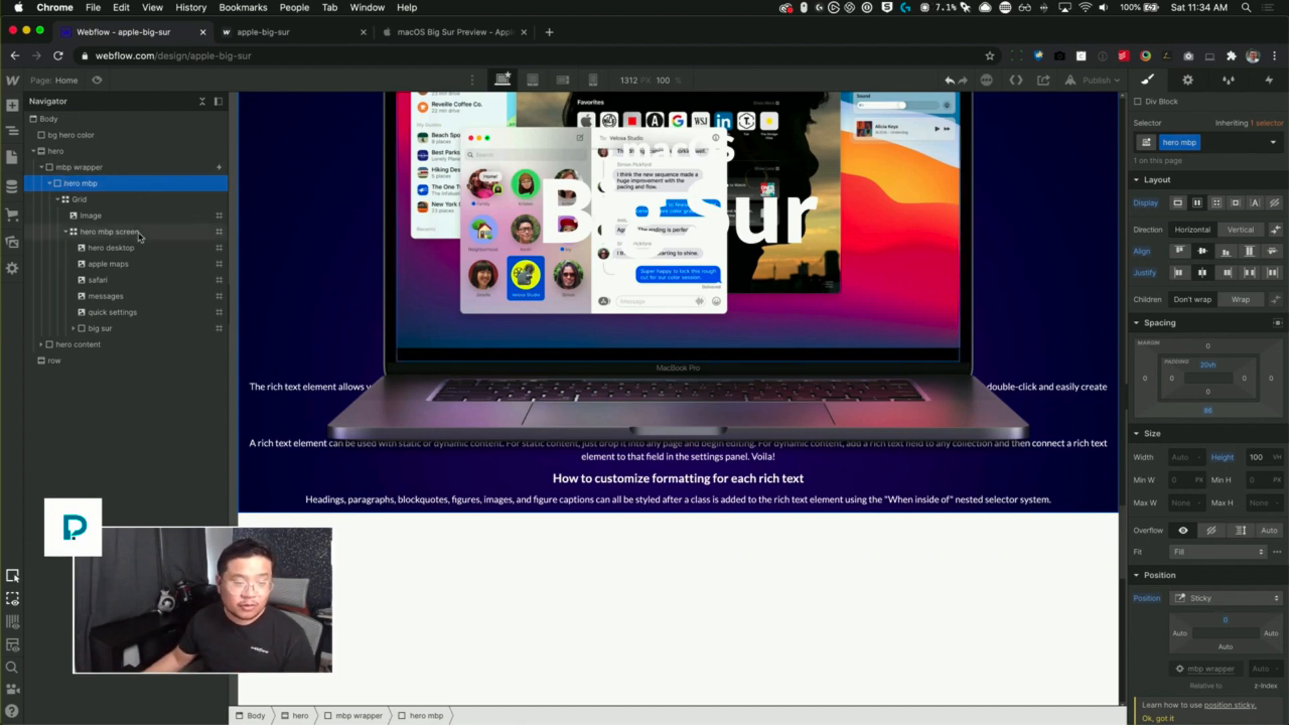
pyautogui.scroll(-1, 565, 396)
pyautogui.scroll(5, 564, 396)
pyautogui.scroll(-5, 564, 396)
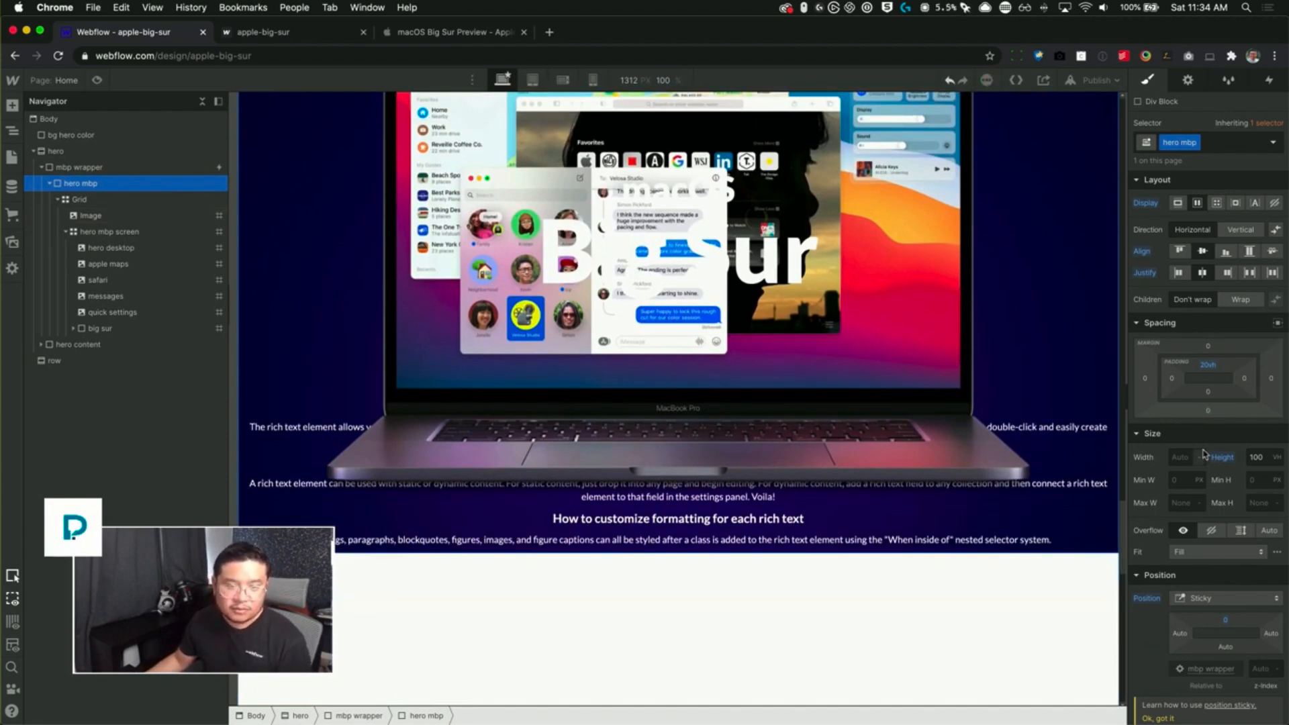
pyautogui.scroll(3, 953, 353)
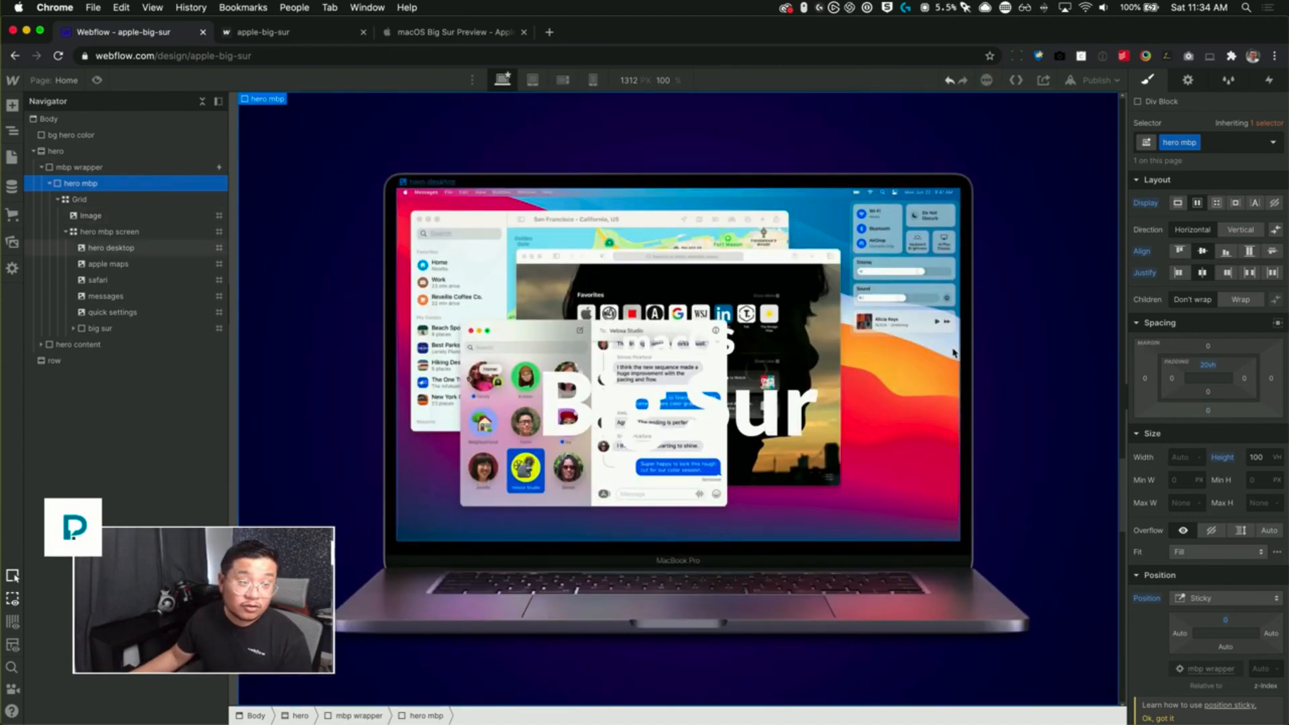
# - Review the mbp wrapper's hero mbp scroll animation by previewing its keyframes along the full page scroll
pyautogui.click(179, 168)
pyautogui.click(1269, 82)
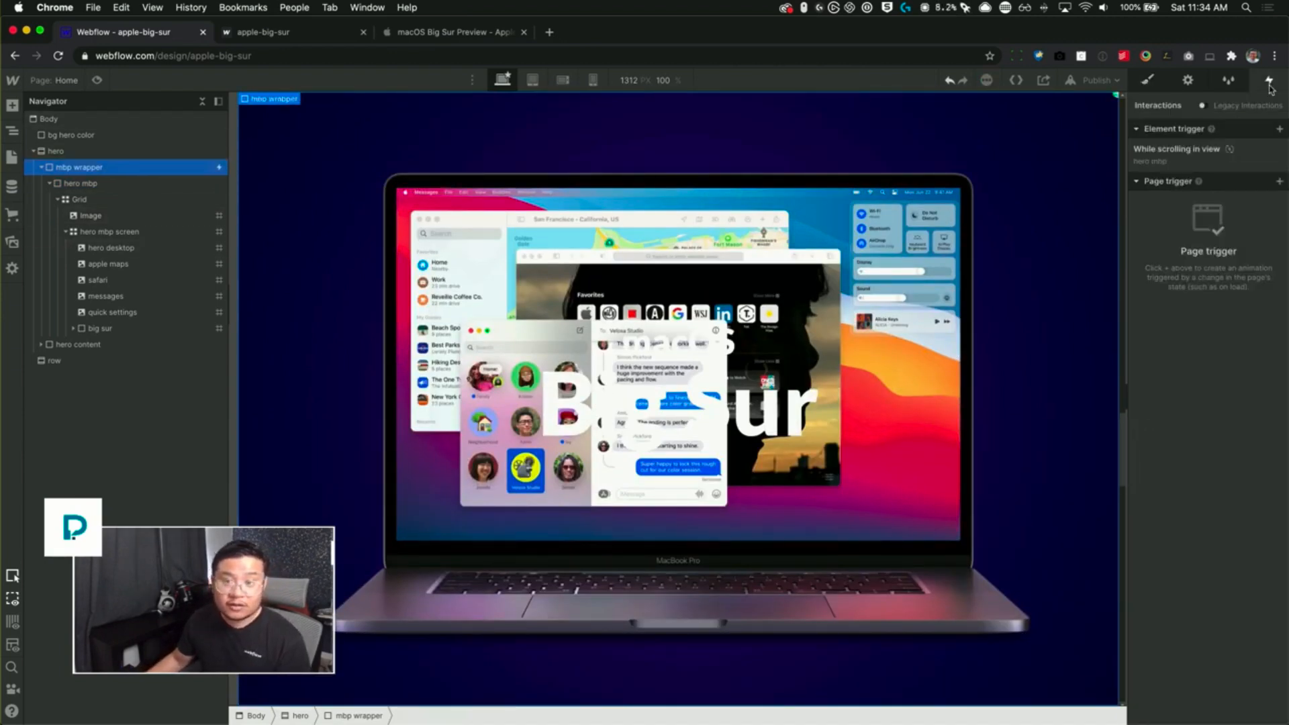
pyautogui.click(1160, 157)
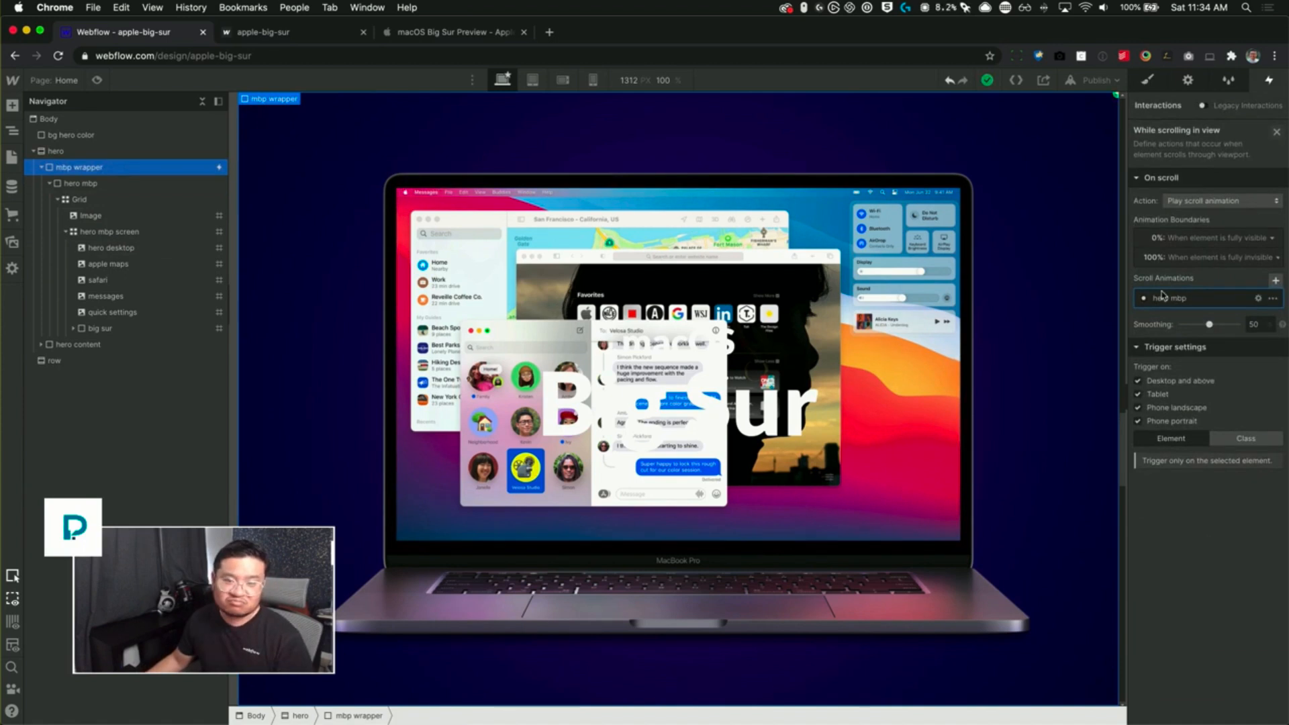
pyautogui.click(1165, 296)
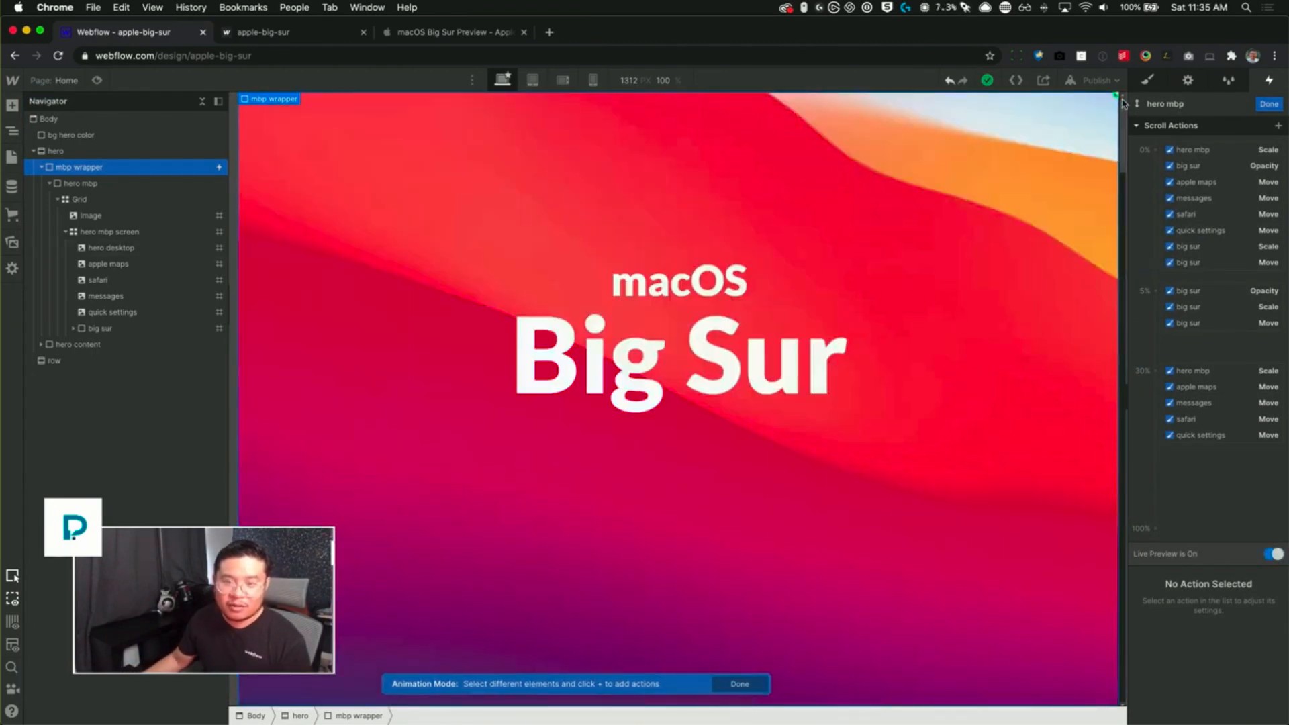
pyautogui.moveTo(1121, 126)
pyautogui.mouseDown()
pyautogui.moveTo(1124, 671)
pyautogui.moveTo(1132, 505)
pyautogui.moveTo(1133, 548)
pyautogui.mouseUp()
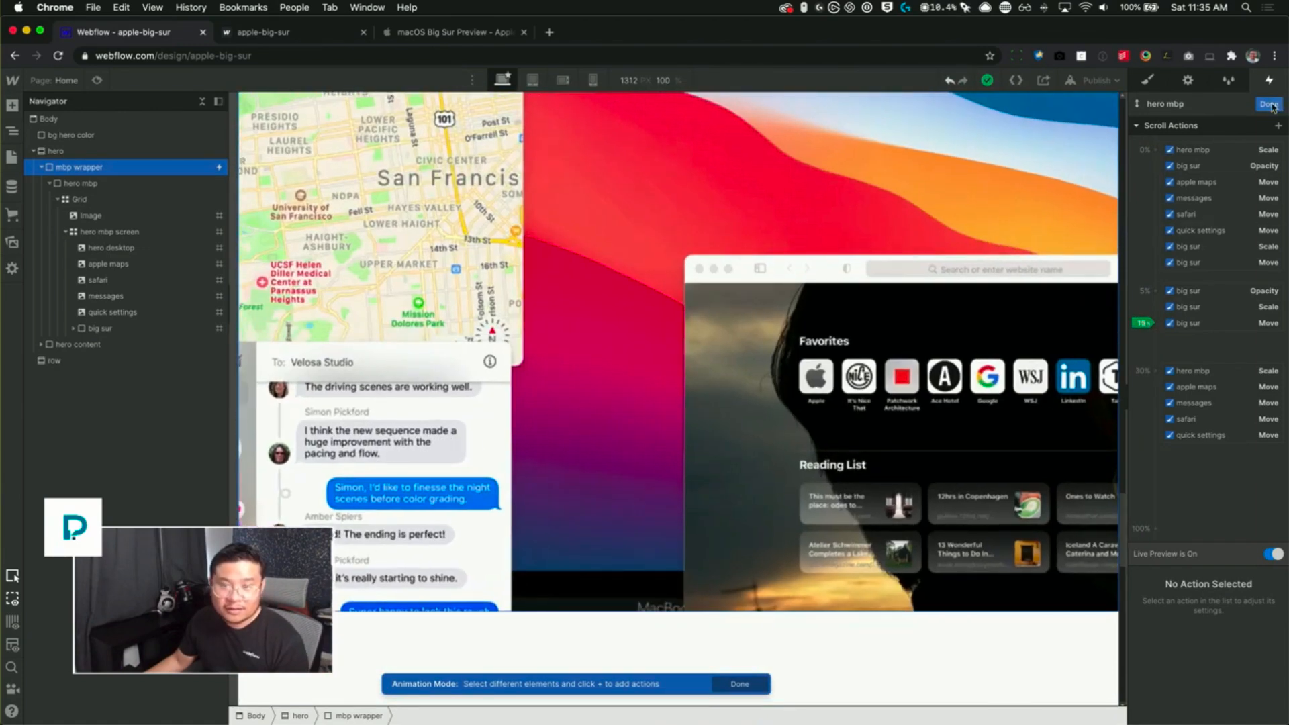
pyautogui.click(1269, 103)
# - Try starting the scroll animation when the mbp wrapper starts entering, preview it, and restore the start to when it is fully visible
pyautogui.click(1226, 239)
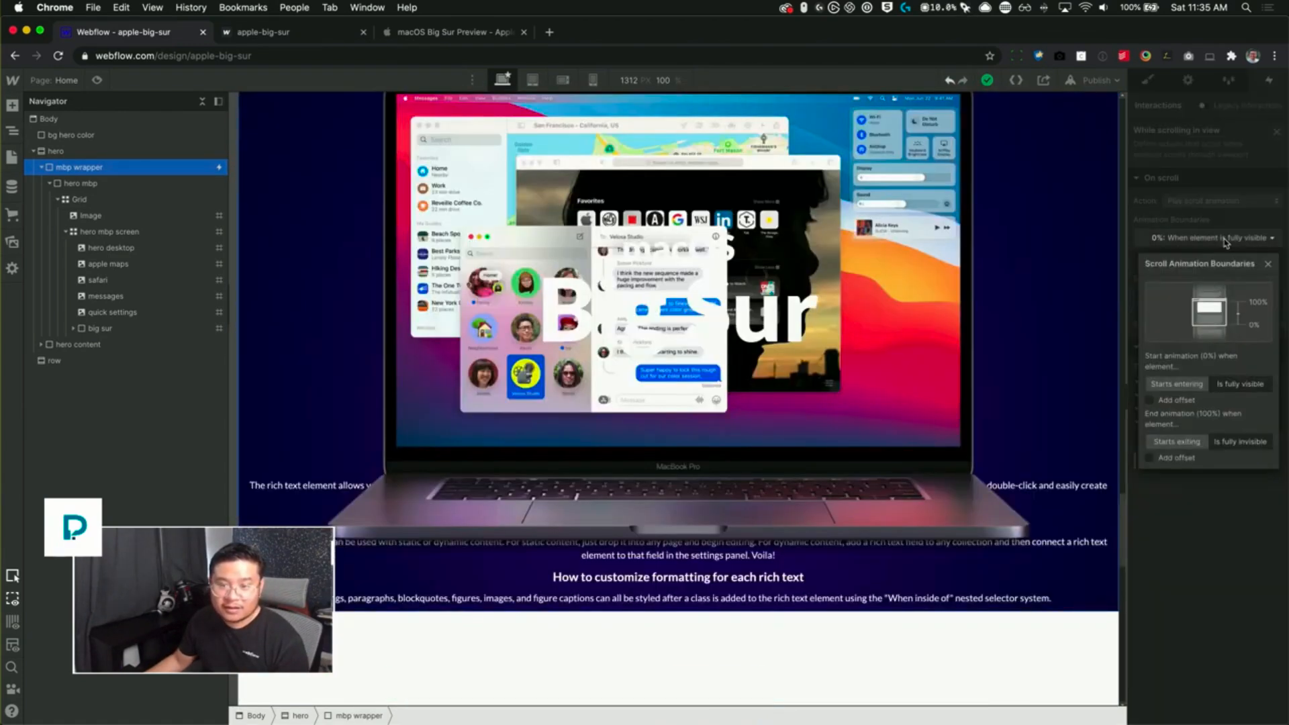
pyautogui.click(1178, 385)
pyautogui.click(1219, 170)
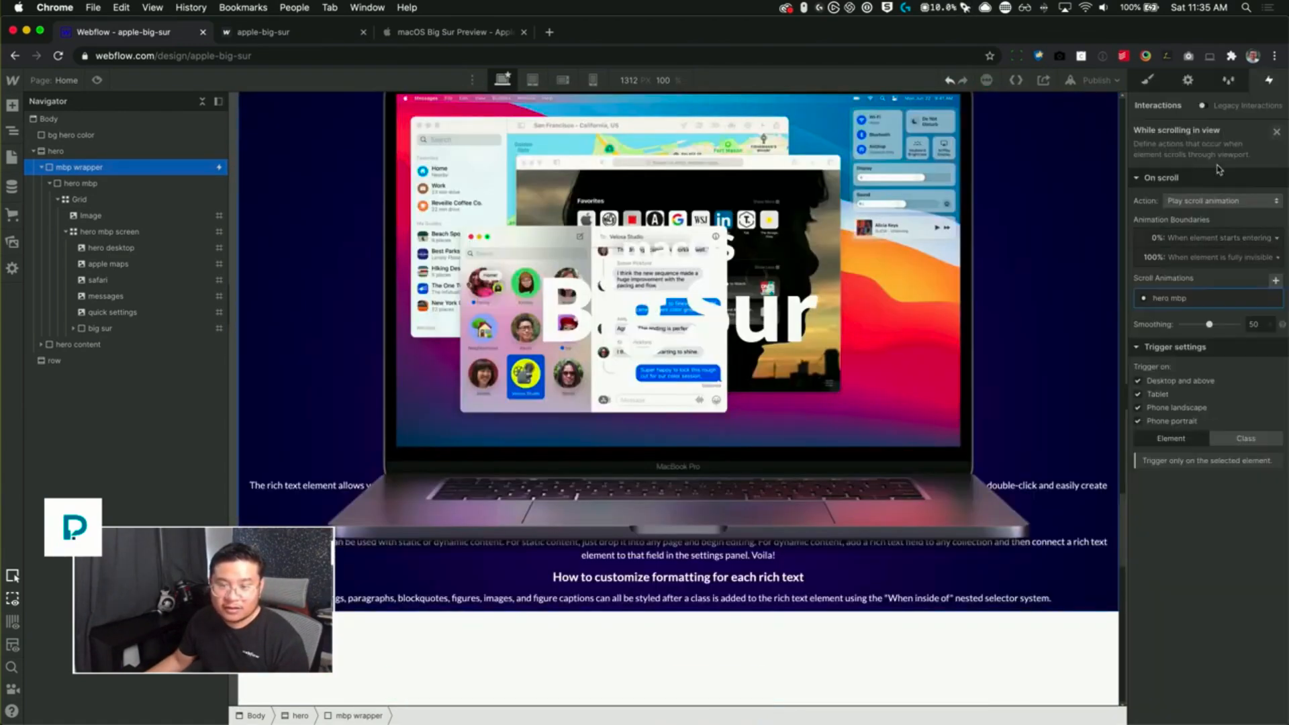
pyautogui.click(1175, 300)
pyautogui.moveTo(1118, 524)
pyautogui.mouseDown()
pyautogui.moveTo(1118, 185)
pyautogui.moveTo(1108, 576)
pyautogui.moveTo(1117, 216)
pyautogui.mouseUp()
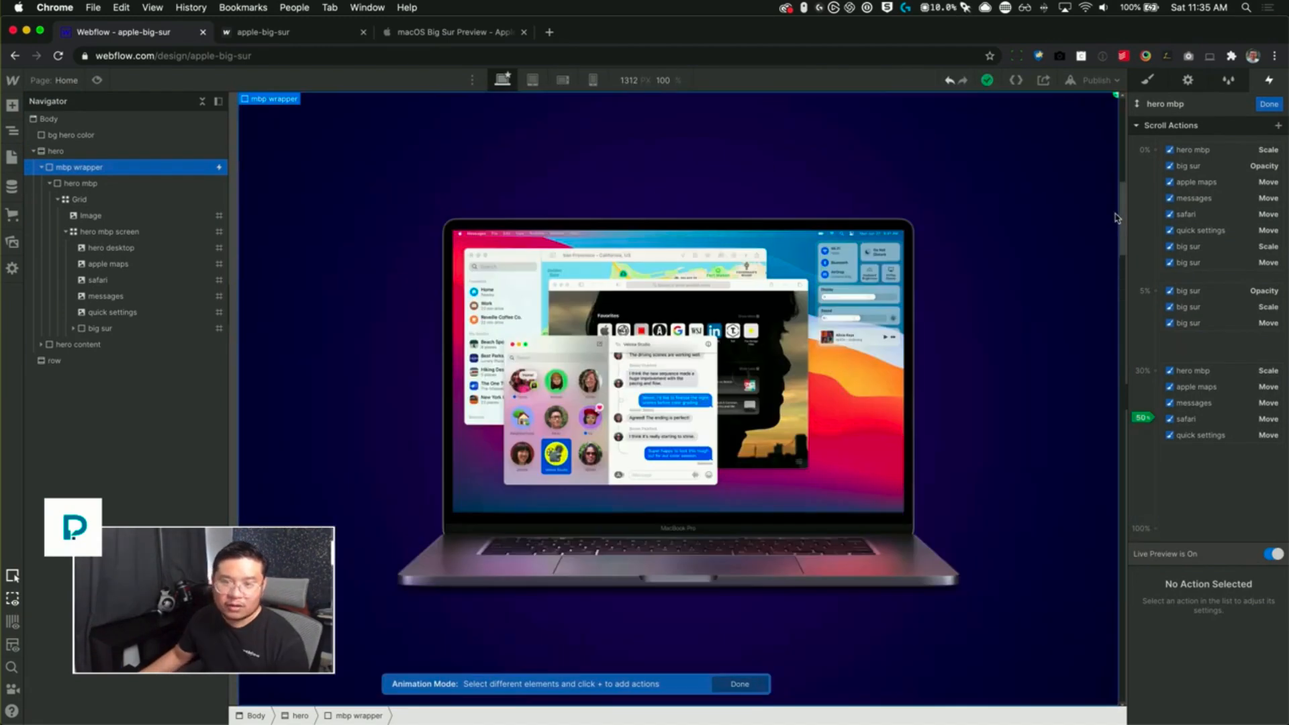
pyautogui.click(1262, 104)
pyautogui.click(1215, 237)
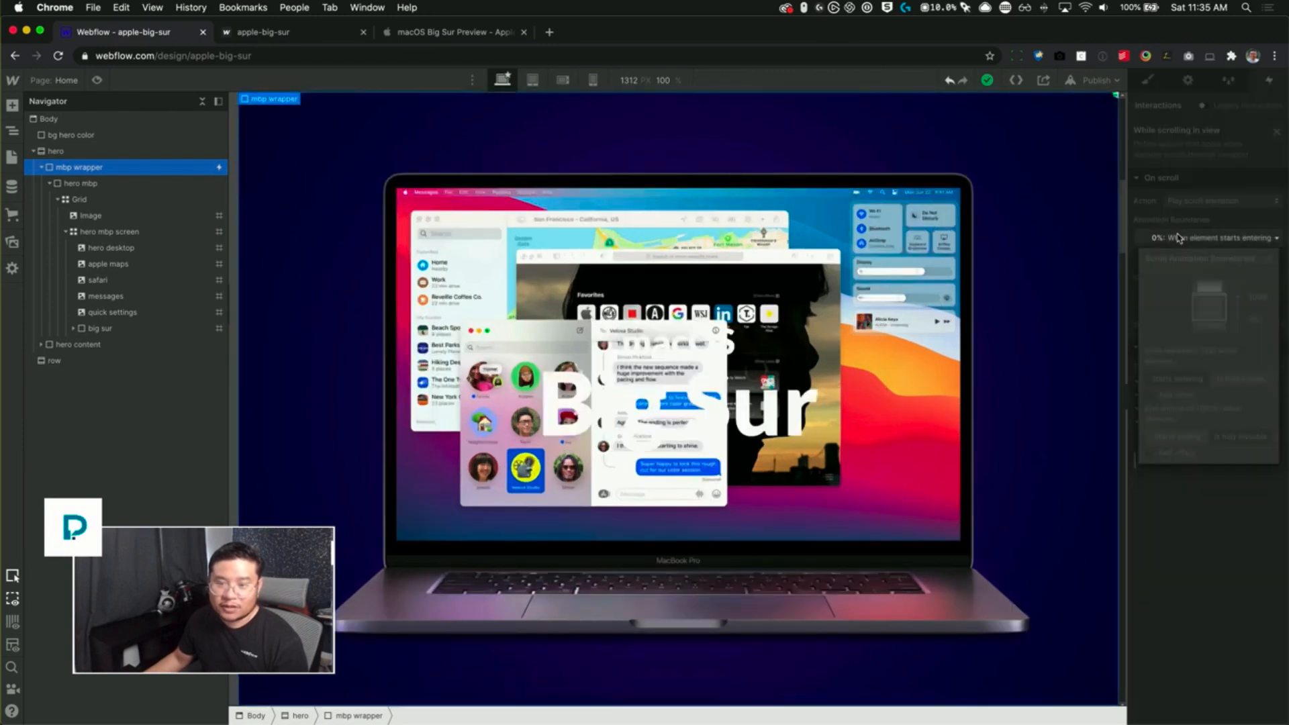
pyautogui.click(1241, 384)
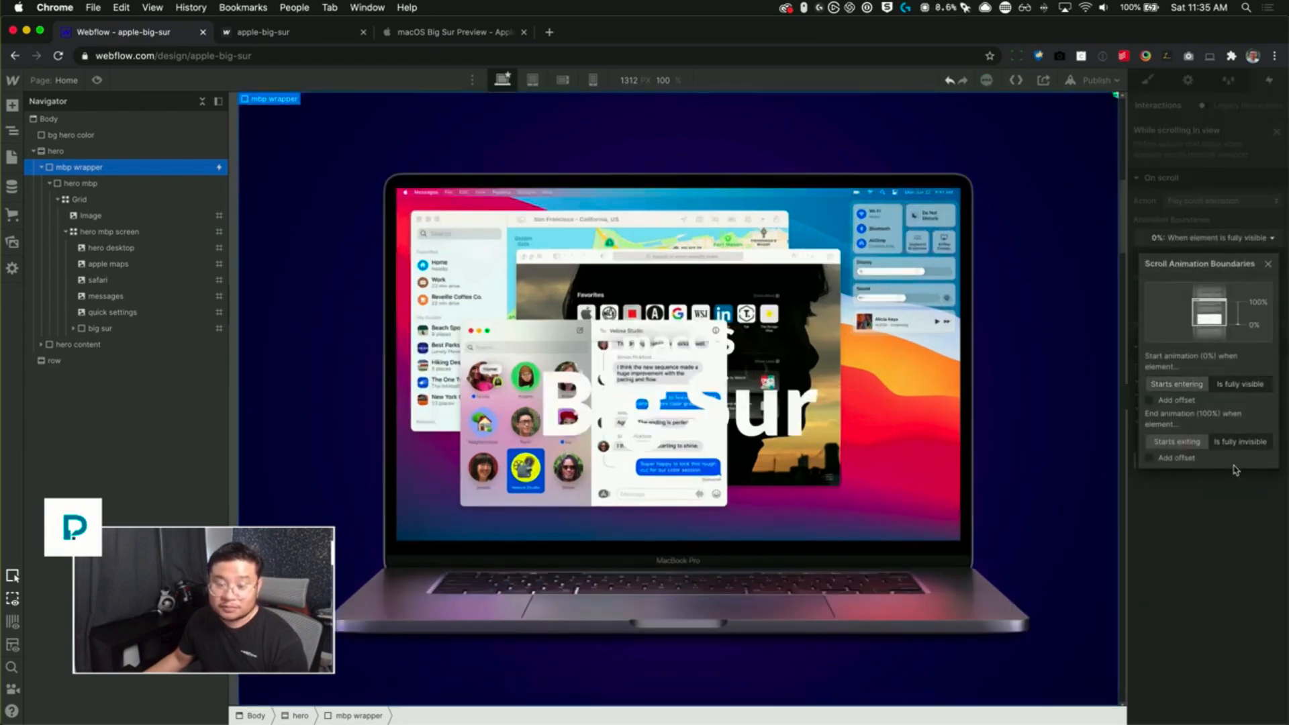
# - Try ending the scroll animation when the mbp wrapper starts exiting, preview it, and restore the end to when it is fully invisible
pyautogui.click(1240, 442)
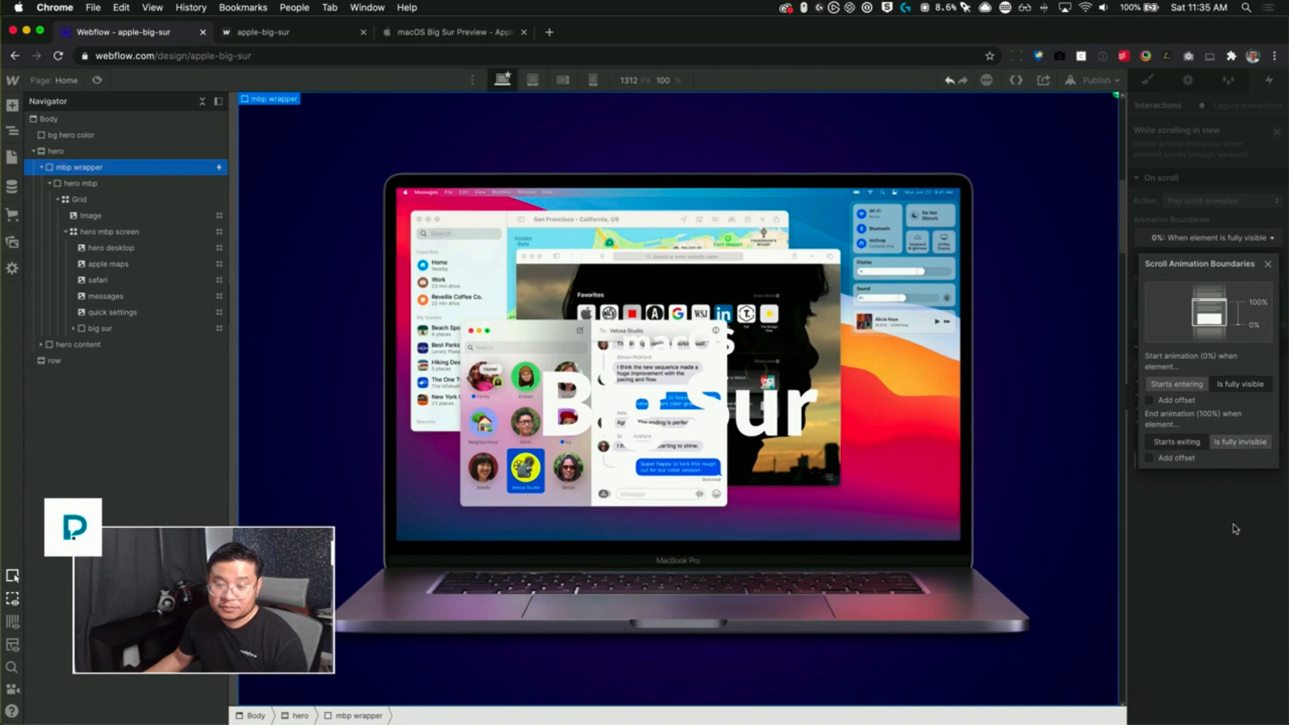
pyautogui.click(1235, 529)
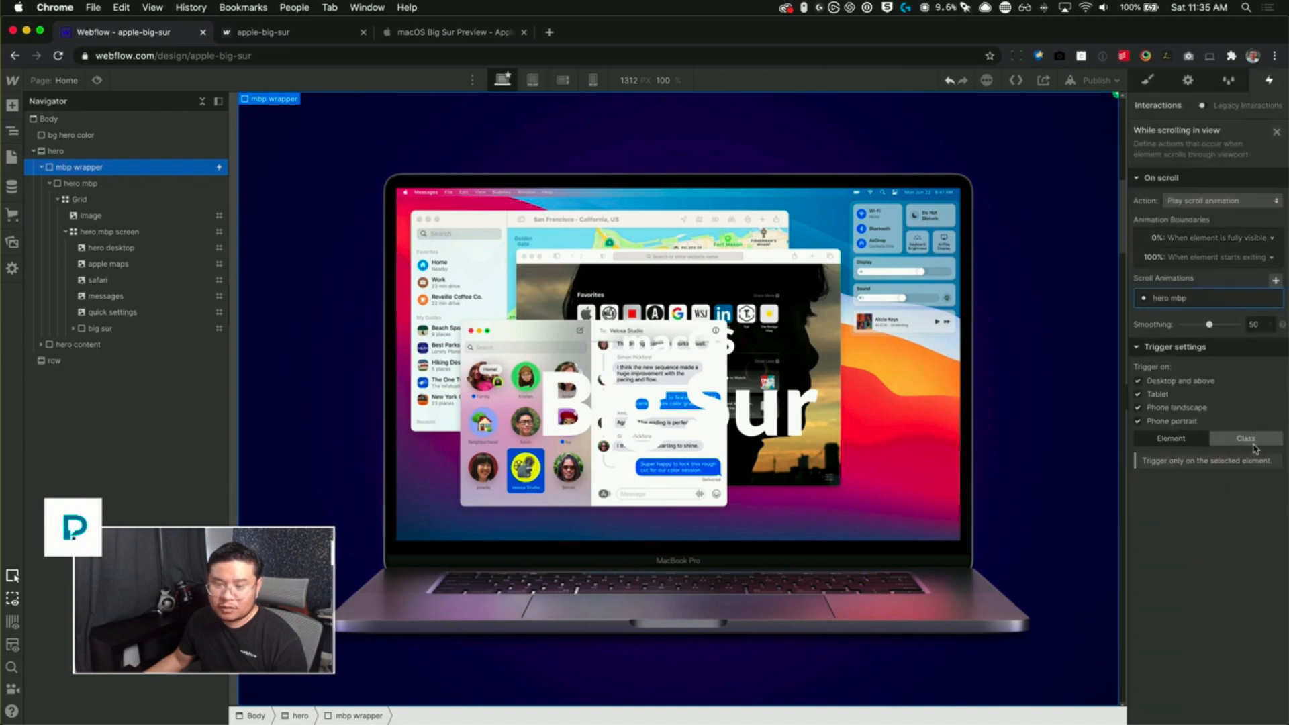
pyautogui.click(1186, 298)
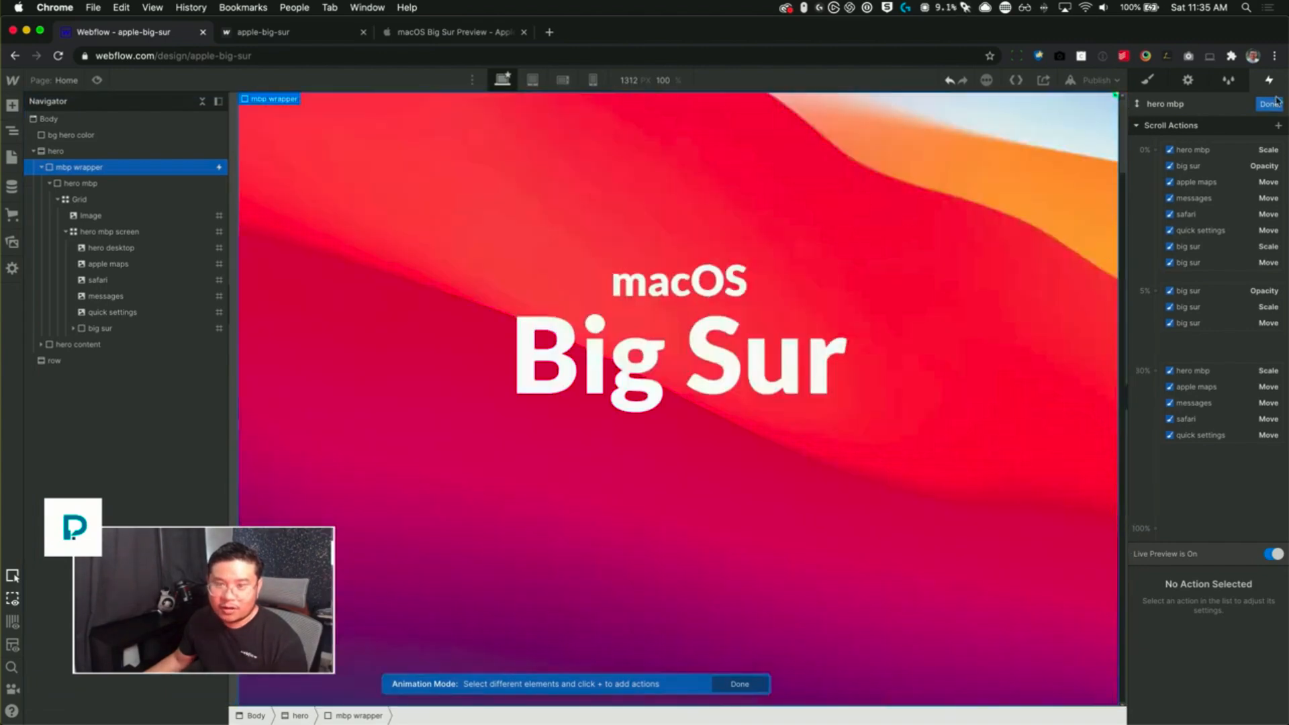
pyautogui.click(1271, 104)
pyautogui.click(1202, 258)
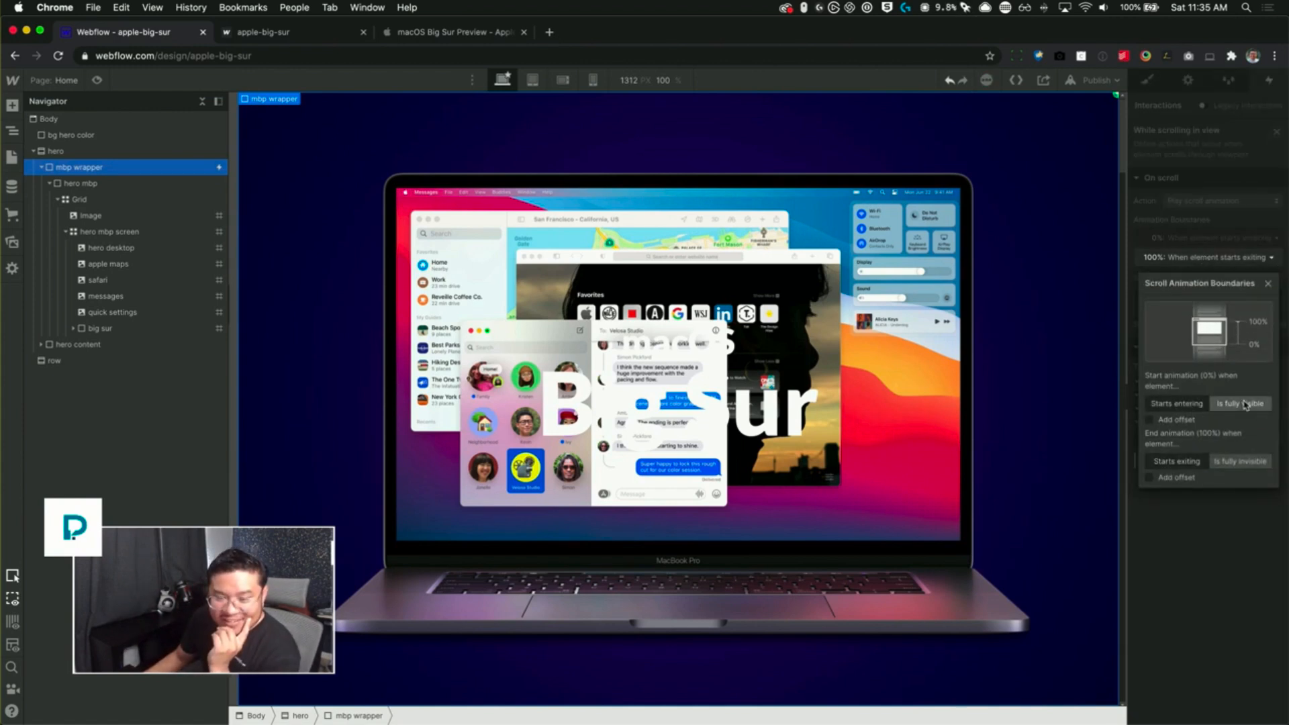
pyautogui.click(1243, 461)
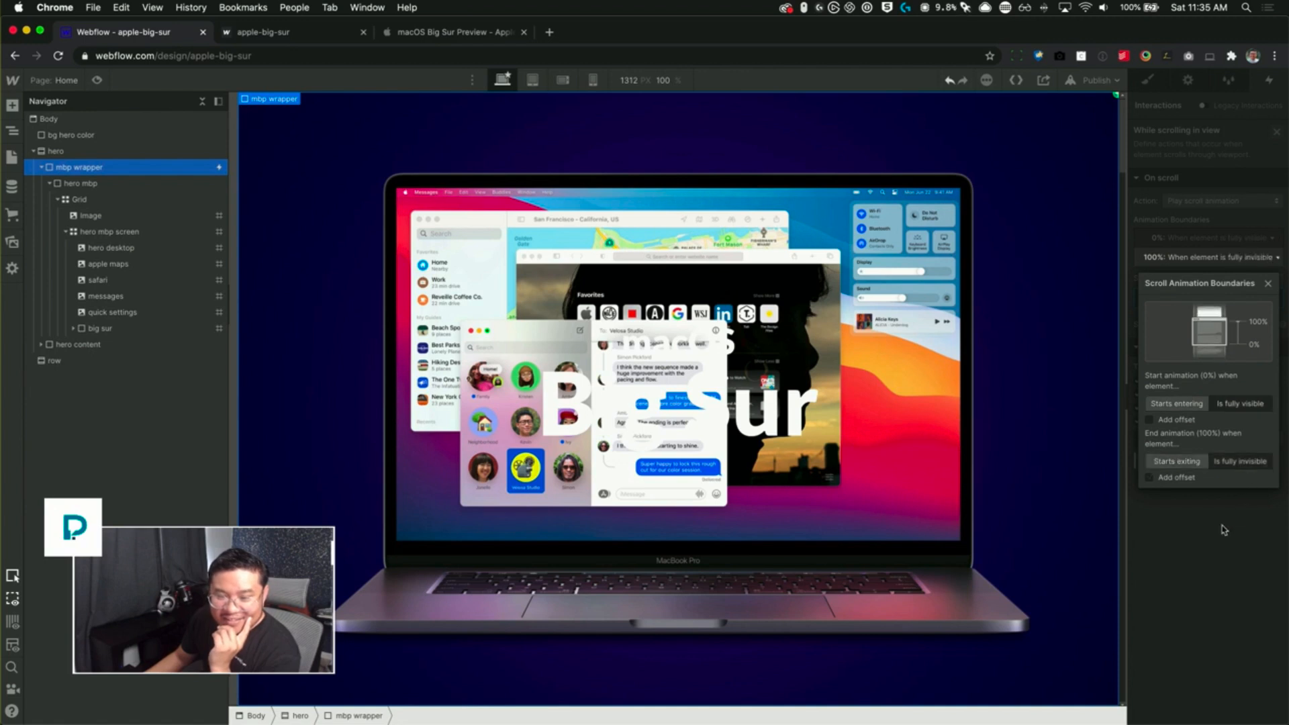
pyautogui.click(1221, 532)
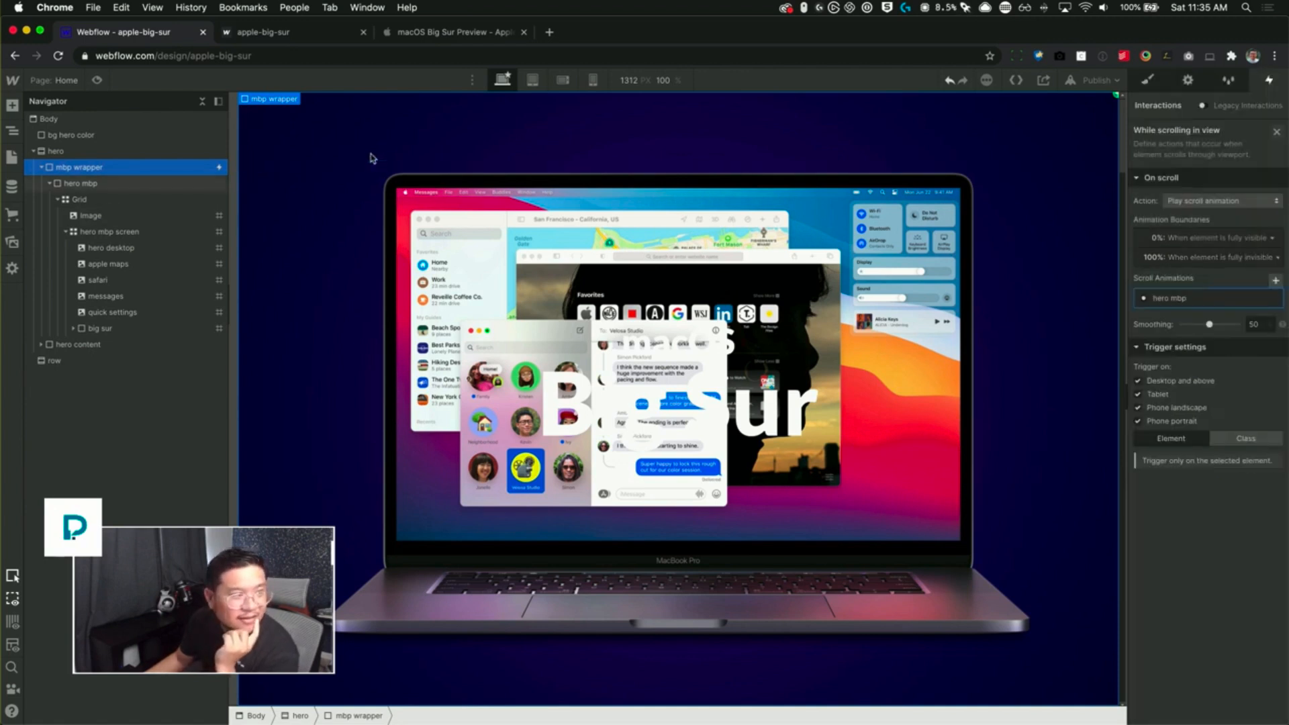
# - Examine the hero content div's top margin and how its rich text meets the sticky laptop at the hero's end
pyautogui.click(1150, 81)
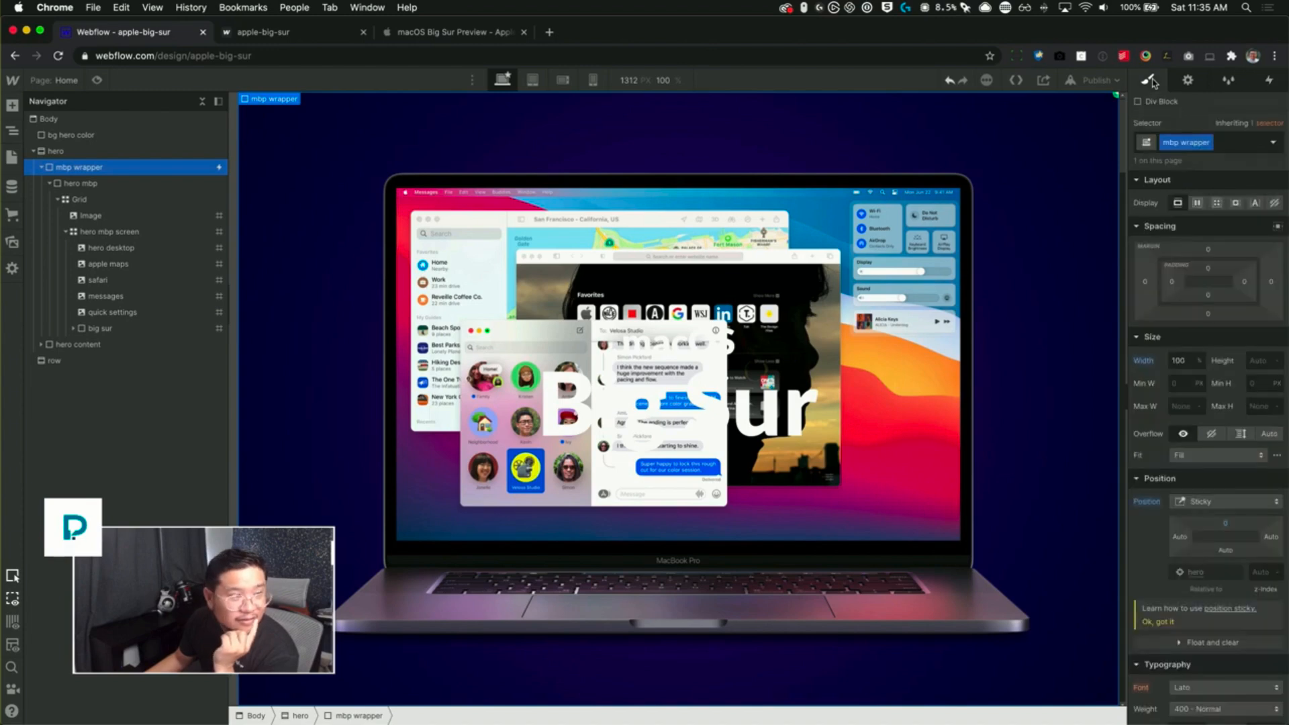
pyautogui.click(78, 345)
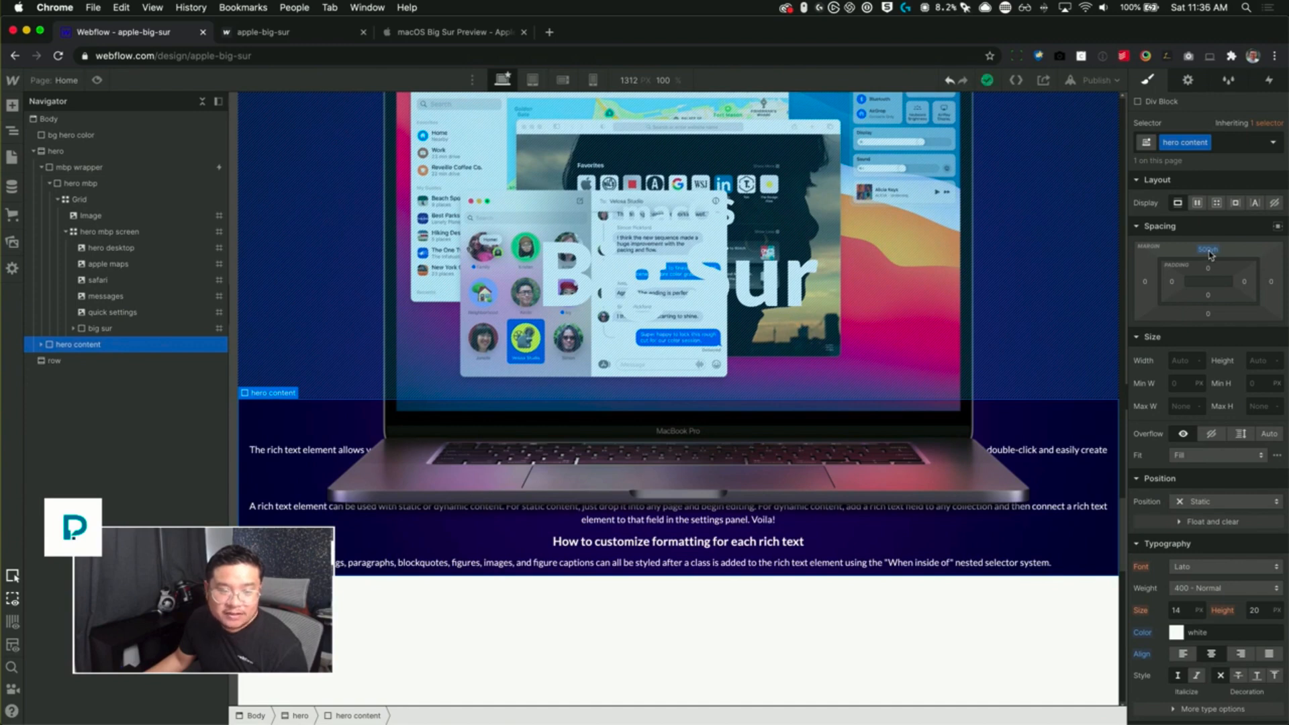
pyautogui.scroll(-5, 698, 534)
pyautogui.scroll(4, 698, 534)
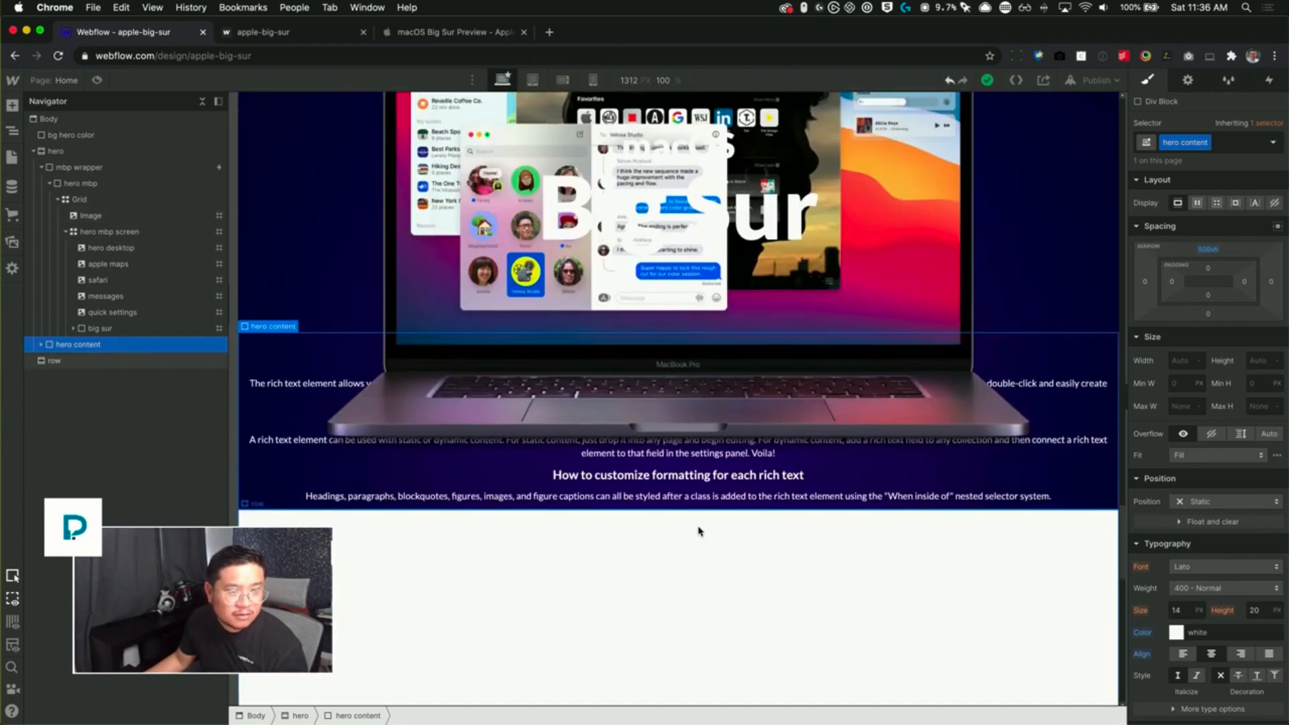
pyautogui.scroll(3, 698, 532)
pyautogui.scroll(-3, 698, 530)
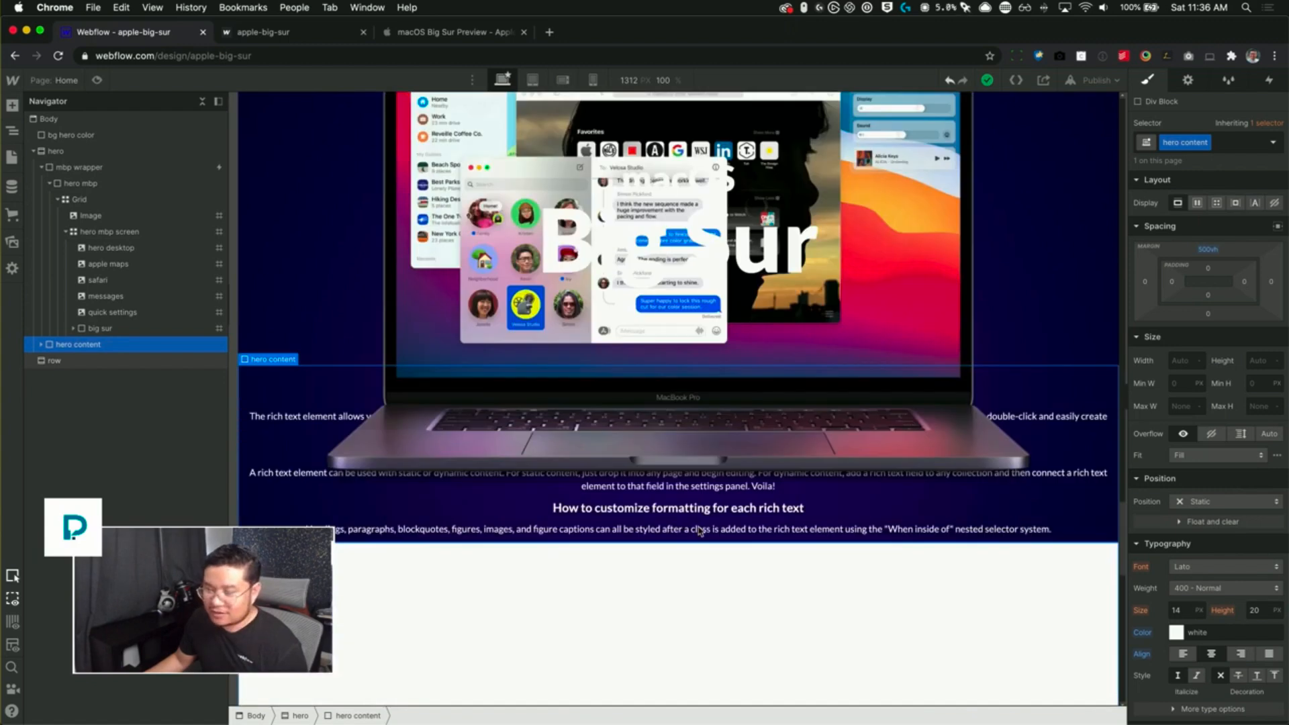
pyautogui.scroll(3, 699, 532)
pyautogui.scroll(-2, 698, 532)
pyautogui.scroll(-2, 698, 532)
pyautogui.scroll(4, 698, 531)
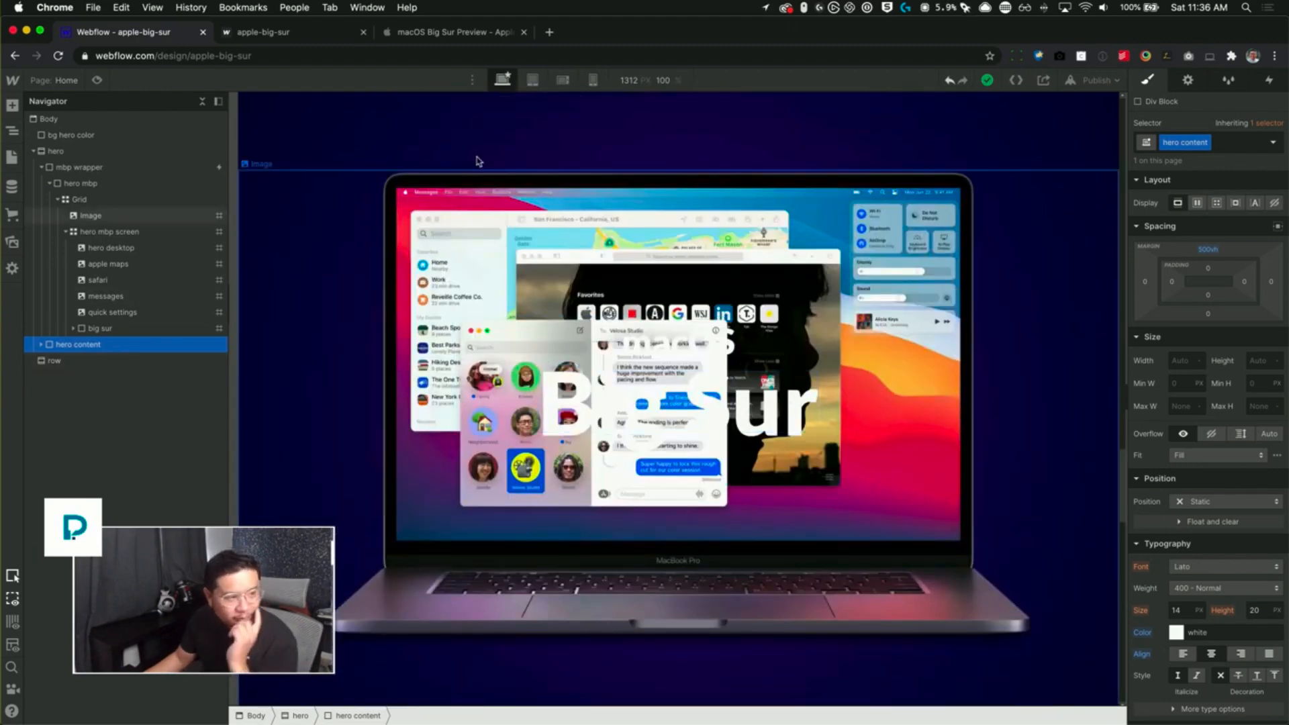
# - Compare the position and spacing styles of the mbp wrapper, hero mbp, hero content and the parent hero section
pyautogui.click(125, 171)
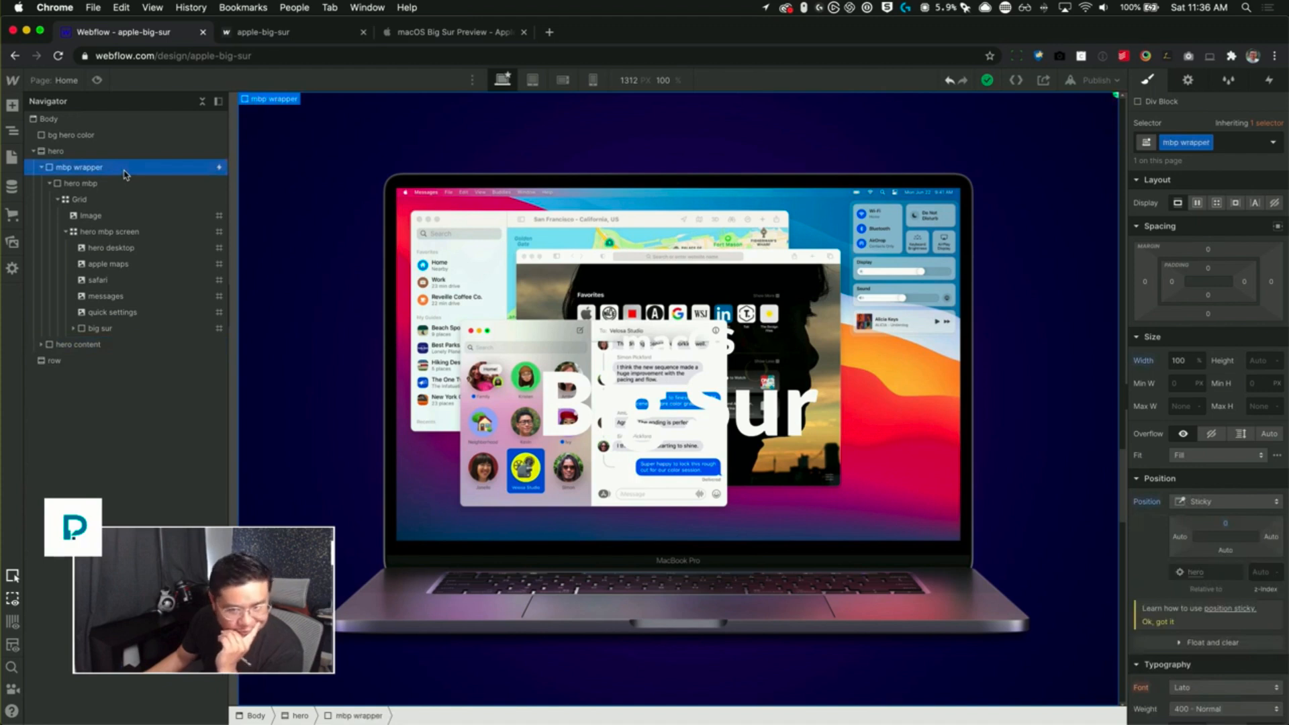
pyautogui.click(125, 184)
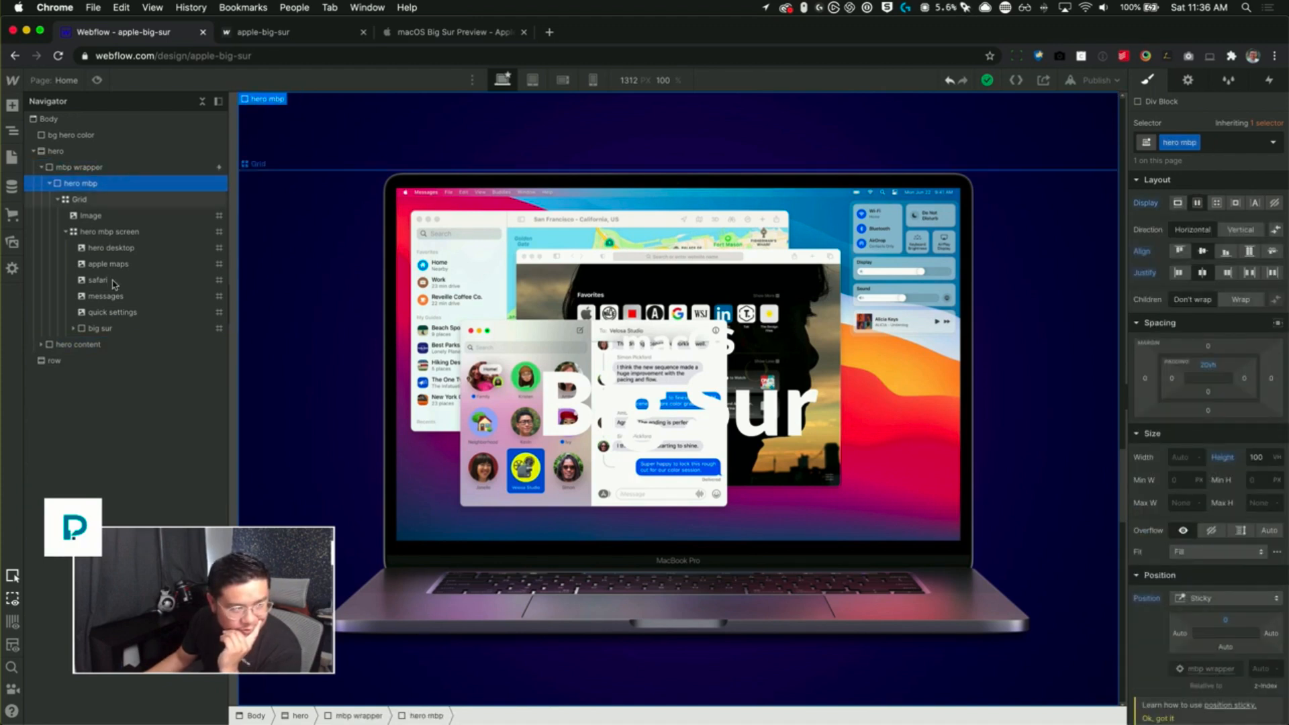
pyautogui.click(101, 344)
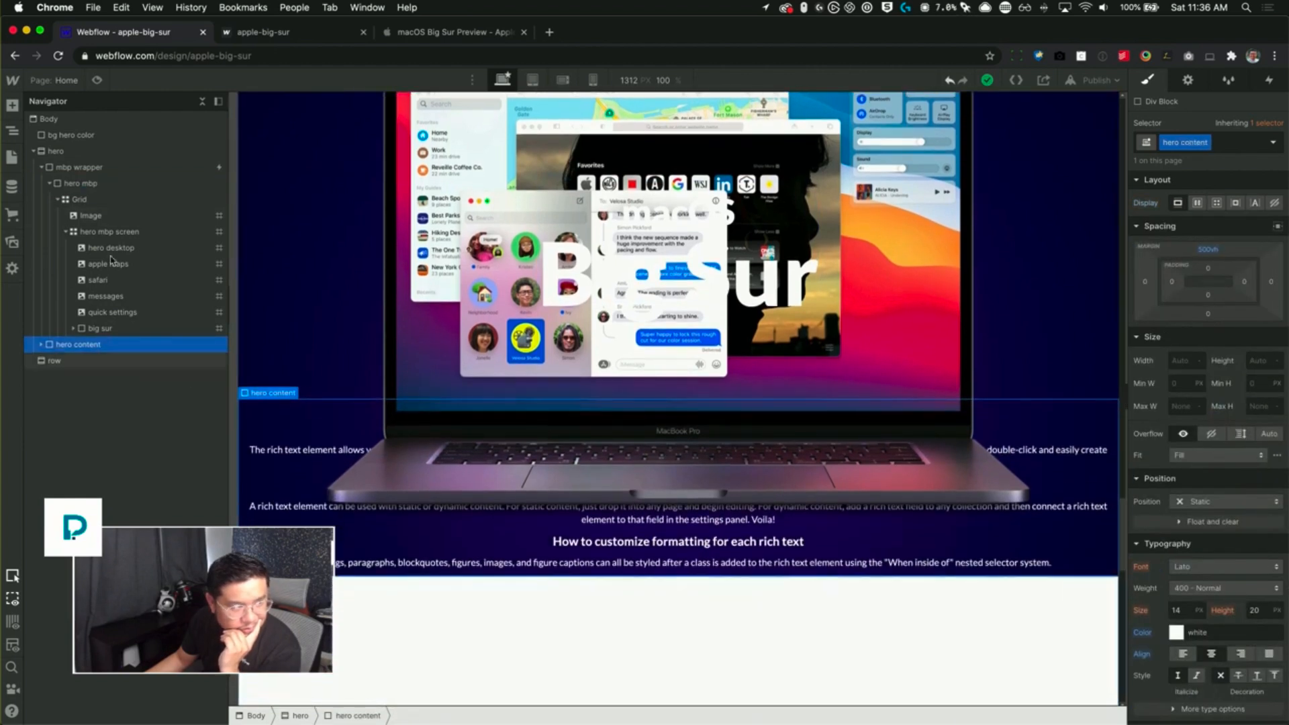
pyautogui.click(56, 151)
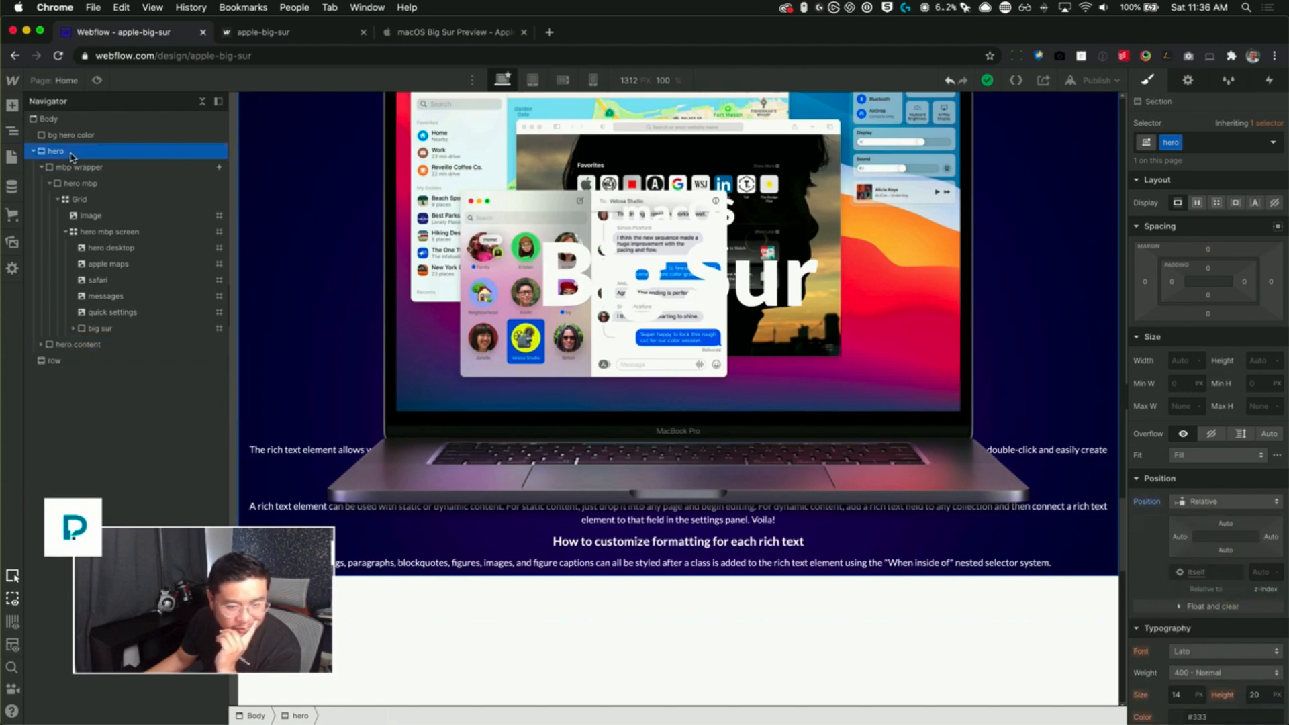
# - Reset the hero mbp's sticky position to static after comparing it with the mbp wrapper's position
pyautogui.click(72, 168)
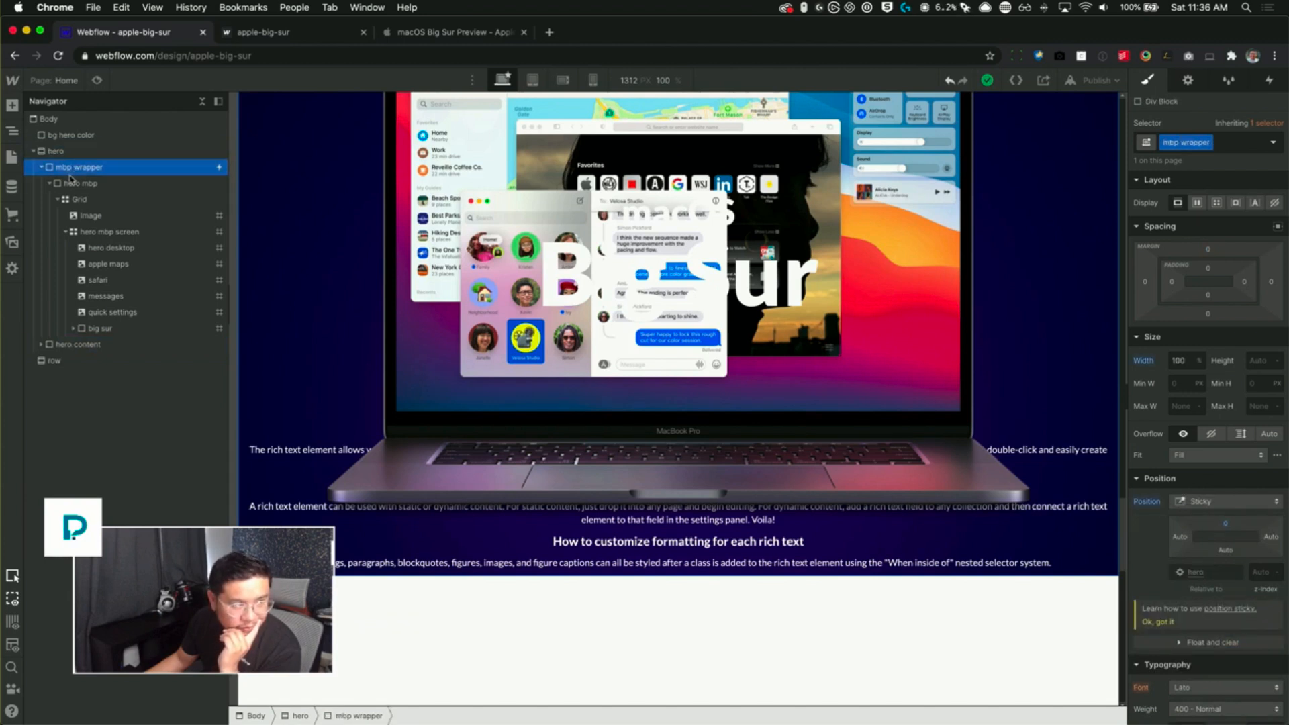
pyautogui.click(72, 182)
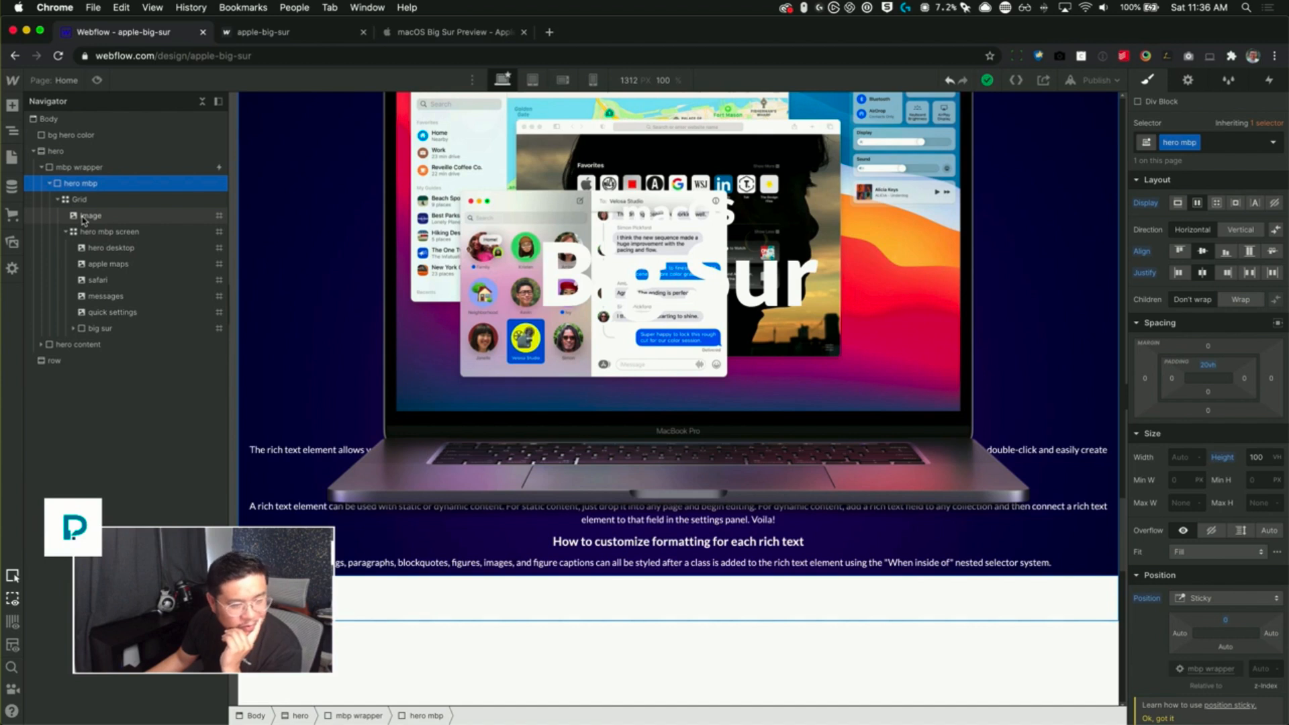
pyautogui.click(92, 168)
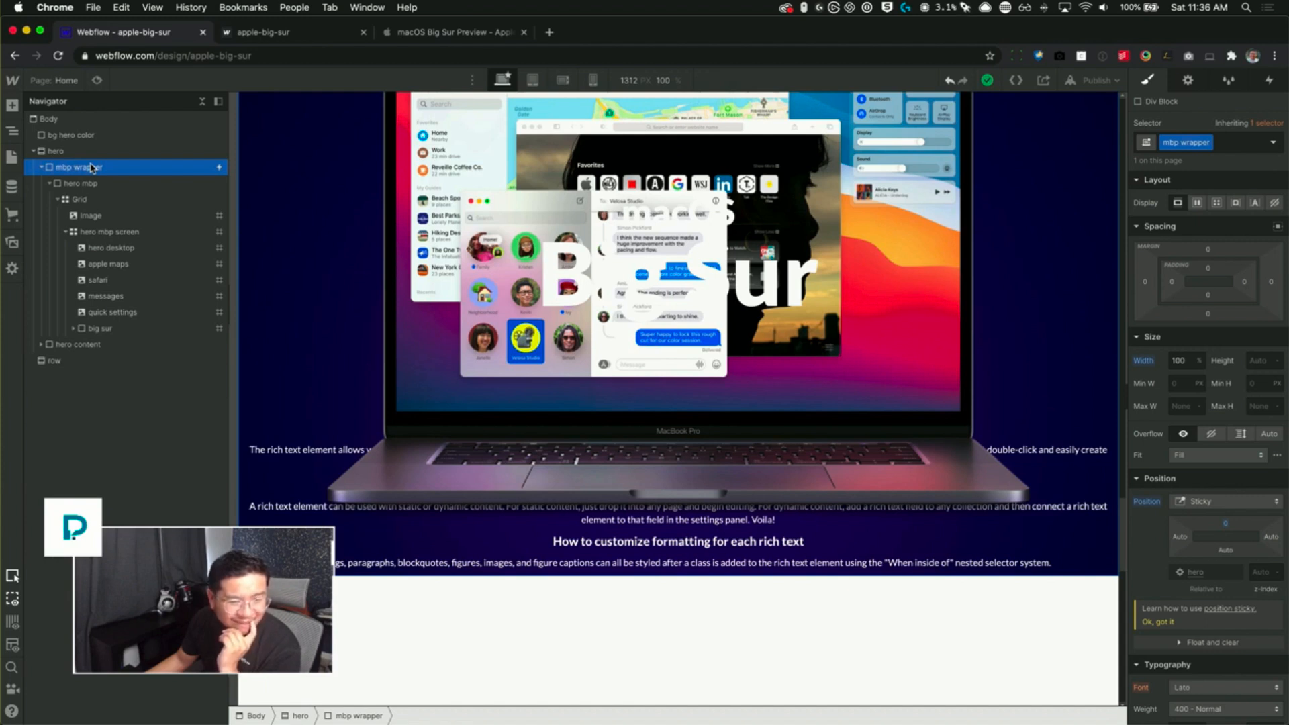
pyautogui.click(95, 183)
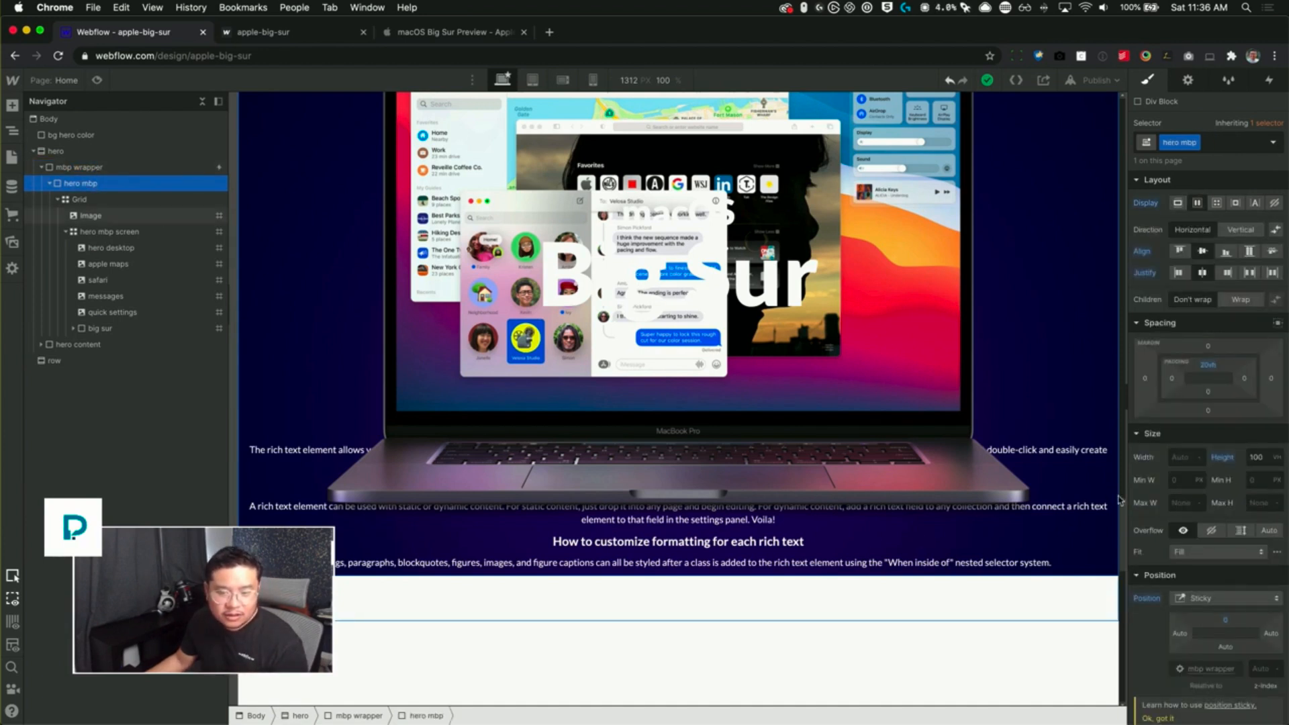
pyautogui.keyDown('alt'); pyautogui.click(1146, 599); pyautogui.keyUp('alt')
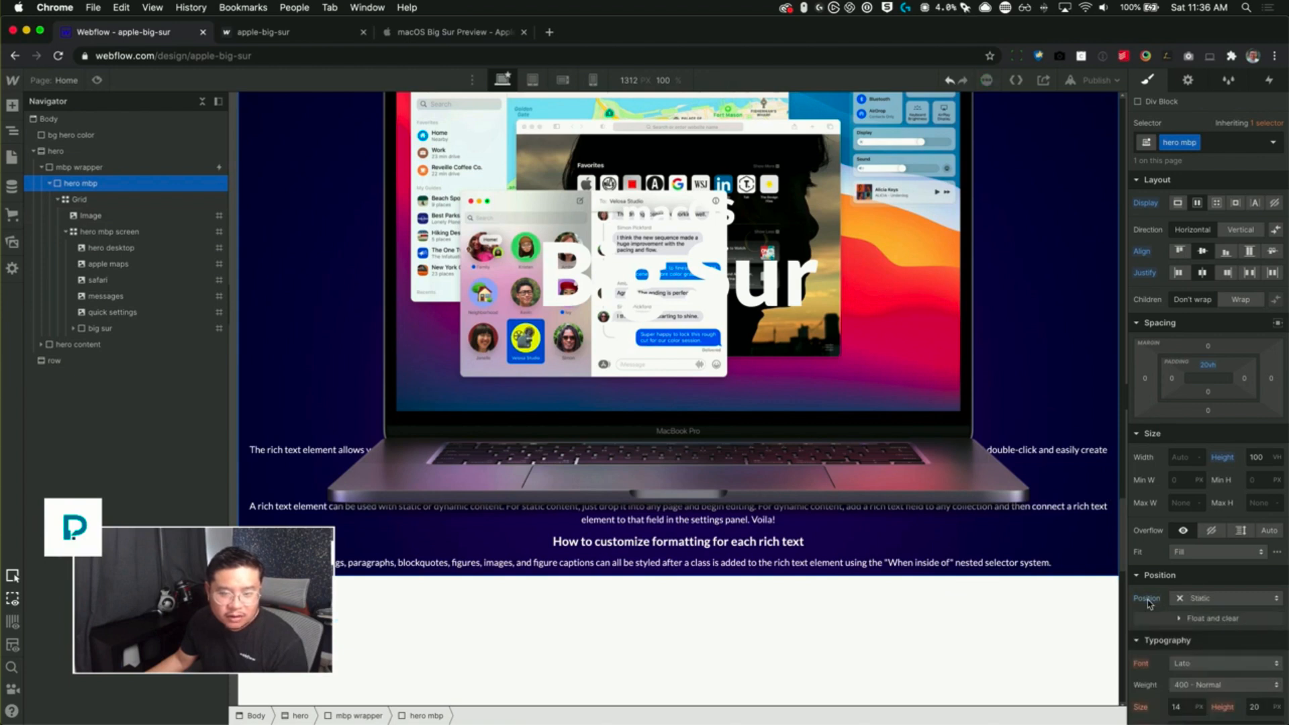
# - Set the mbp wrapper's overflow to hidden and preview the hero's scroll animation
pyautogui.click(85, 169)
pyautogui.press('super+shift+p')
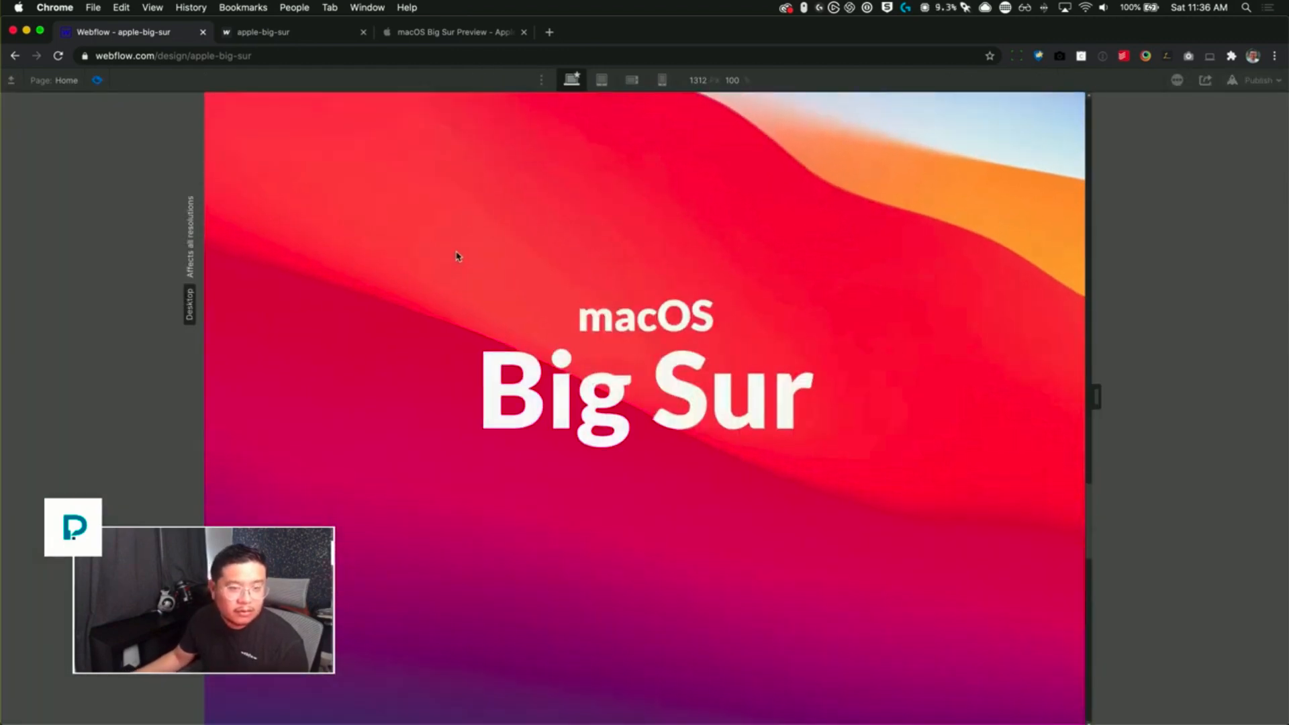
pyautogui.scroll(-10, 456, 256)
pyautogui.scroll(10, 456, 256)
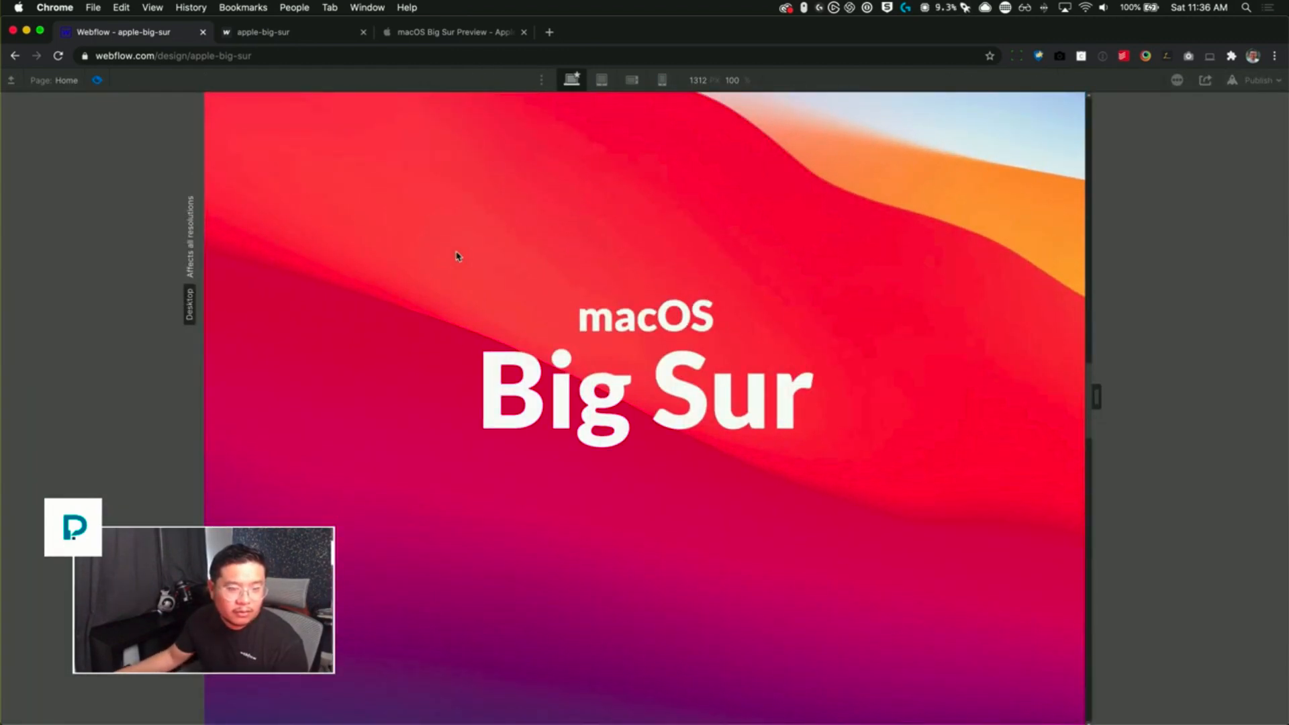
pyautogui.click(96, 80)
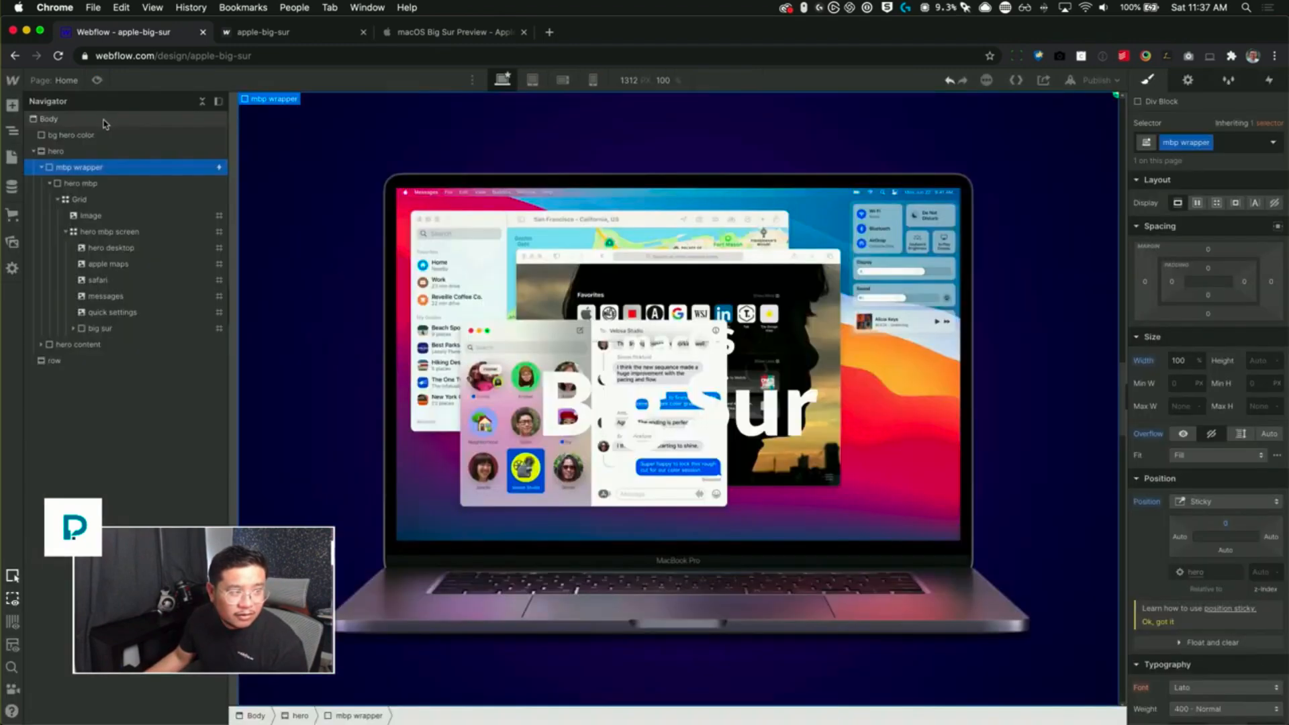
# - Review the hero mbp scroll animation's keyframes against the canvas and check its start and end boundaries
pyautogui.click(1269, 80)
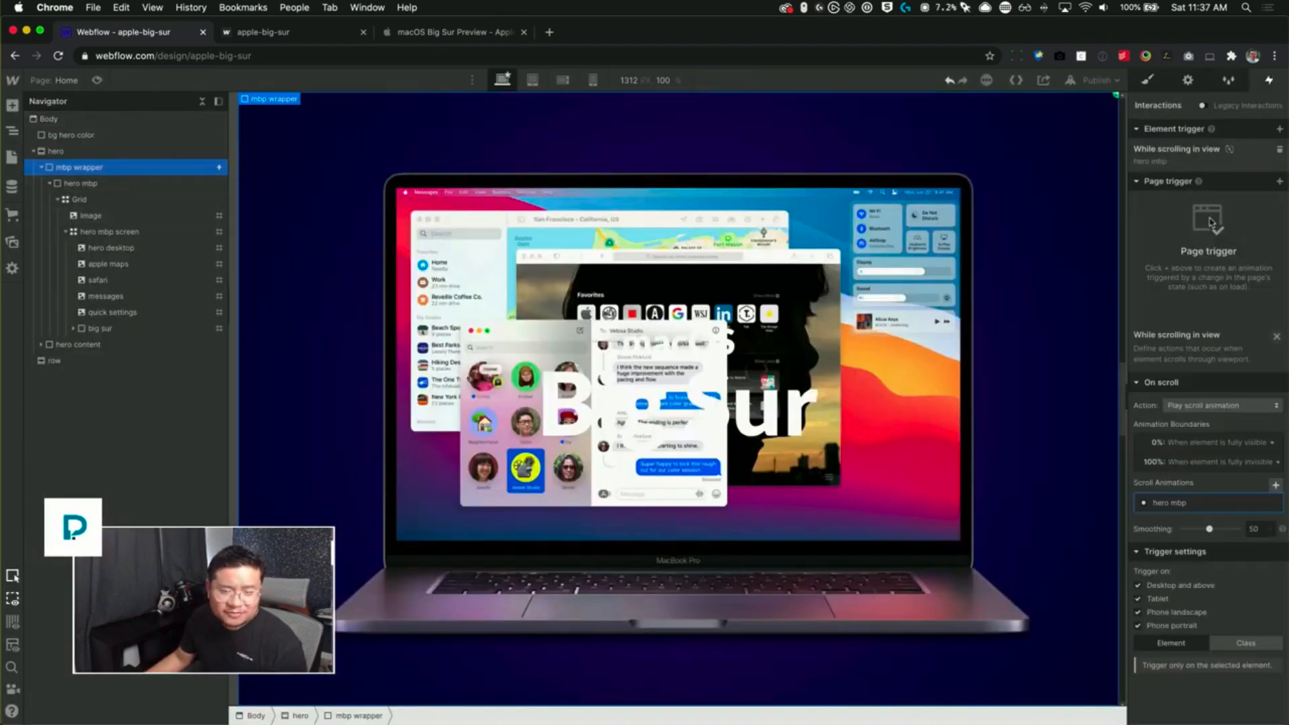
pyautogui.scroll(-6, 1201, 201)
pyautogui.click(1182, 298)
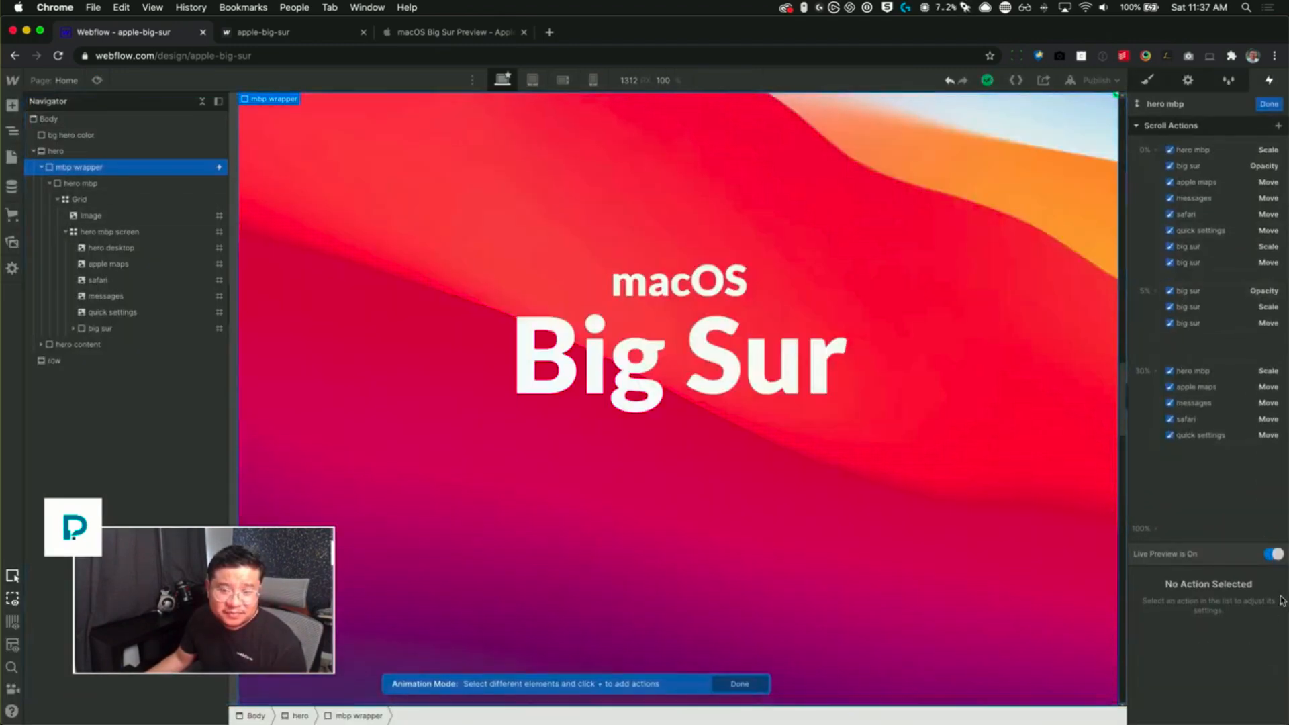
pyautogui.moveTo(1123, 395); pyautogui.dragTo(1103, 545)
pyautogui.click(1268, 104)
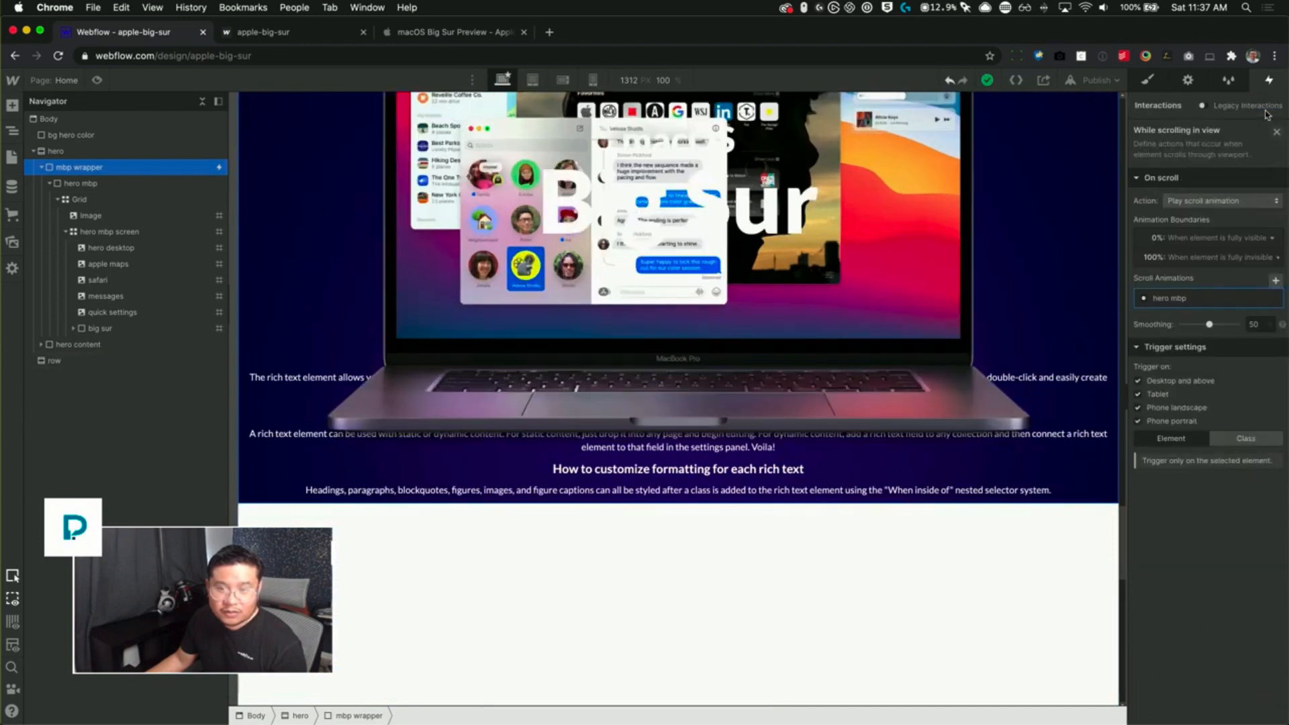
pyautogui.click(1214, 241)
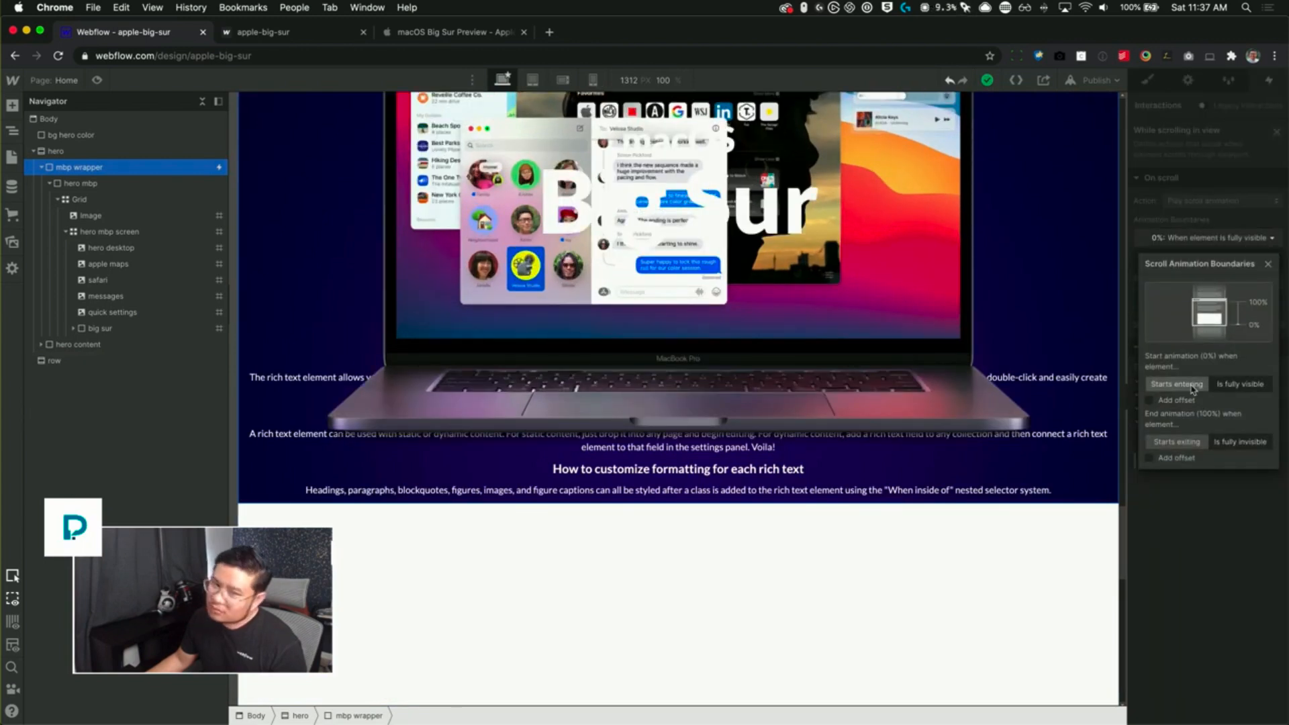
pyautogui.click(1206, 480)
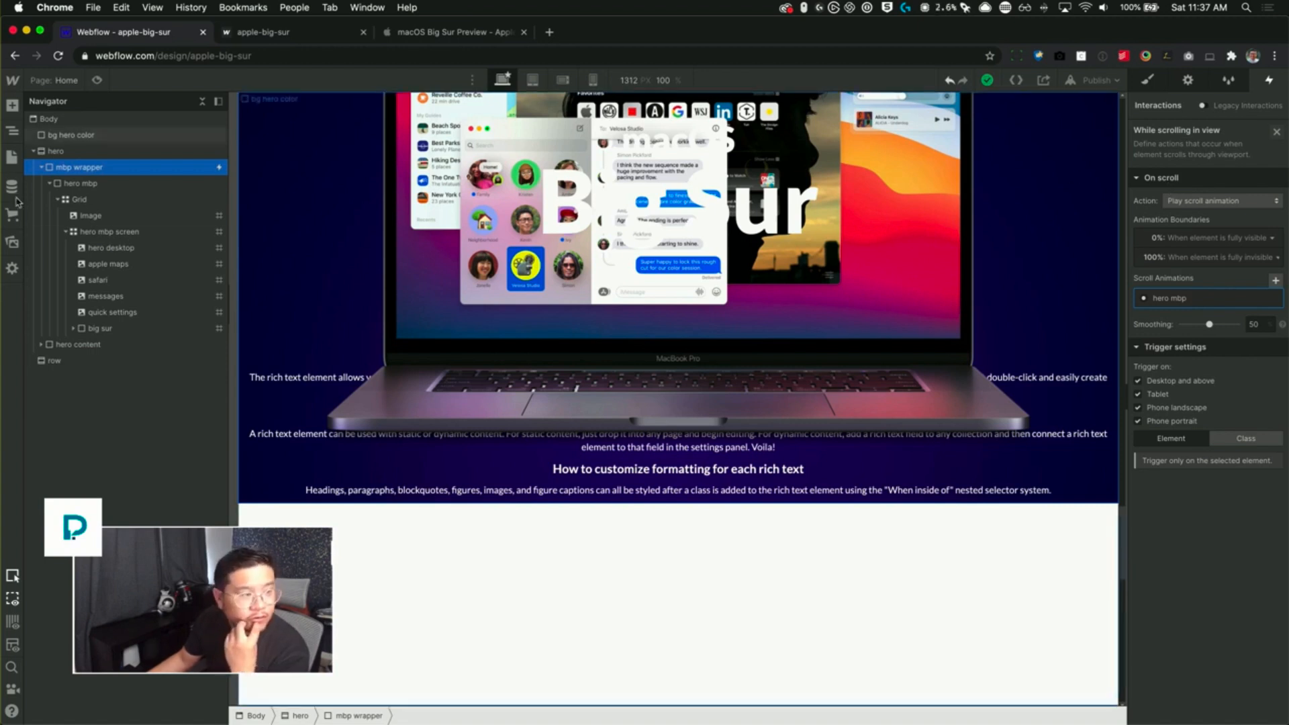
# - Nest the hero content div inside the mbp wrapper, directly below the hero mbp
pyautogui.click(102, 345)
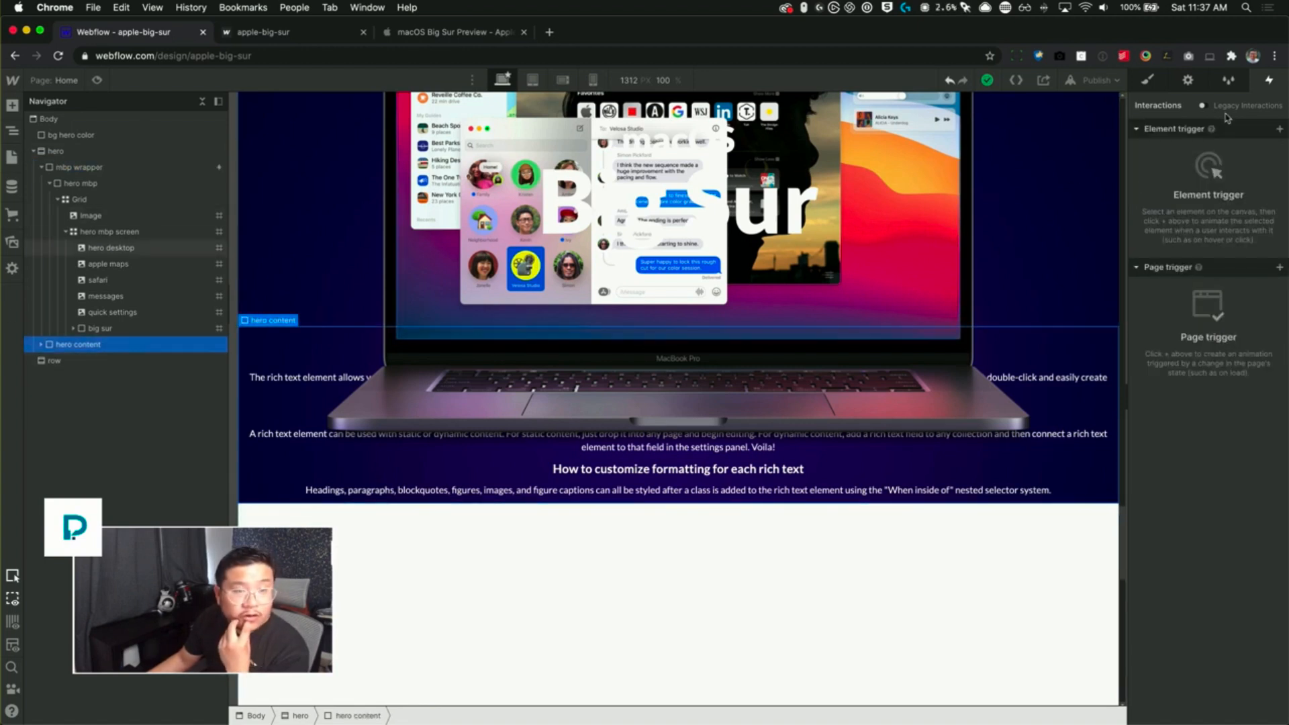
pyautogui.click(1148, 80)
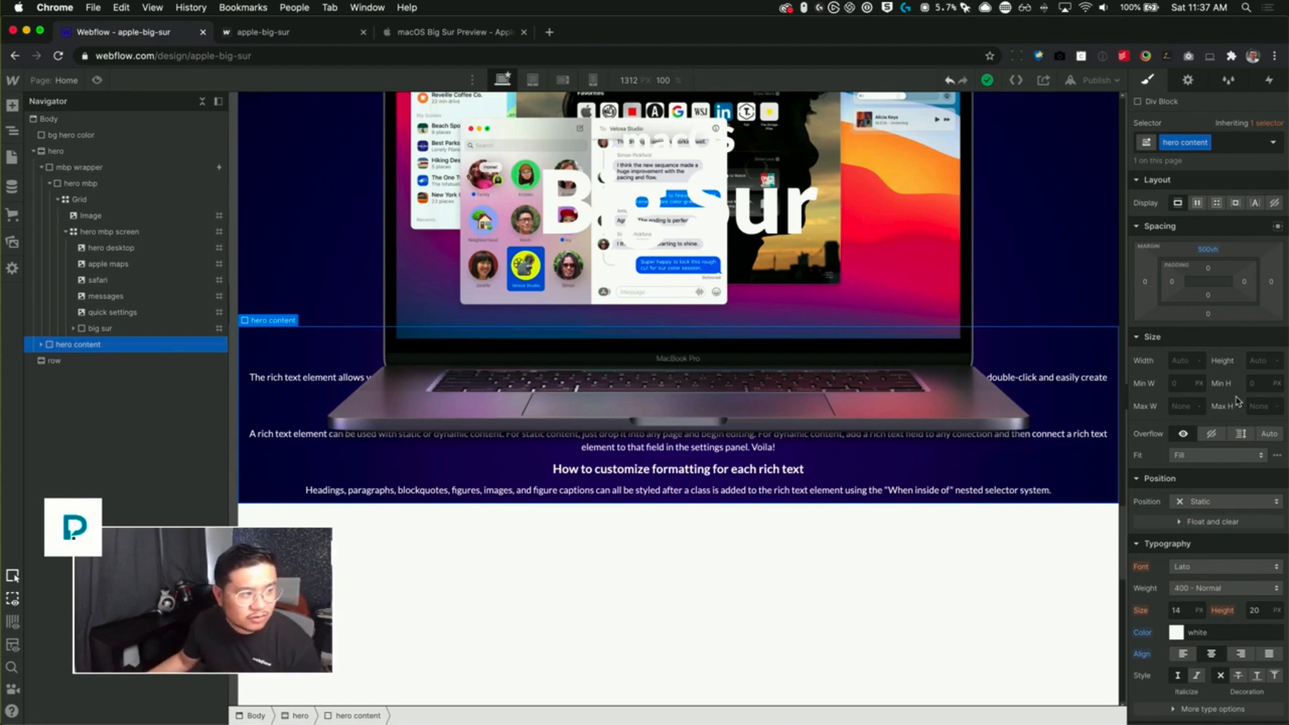
pyautogui.click(40, 168)
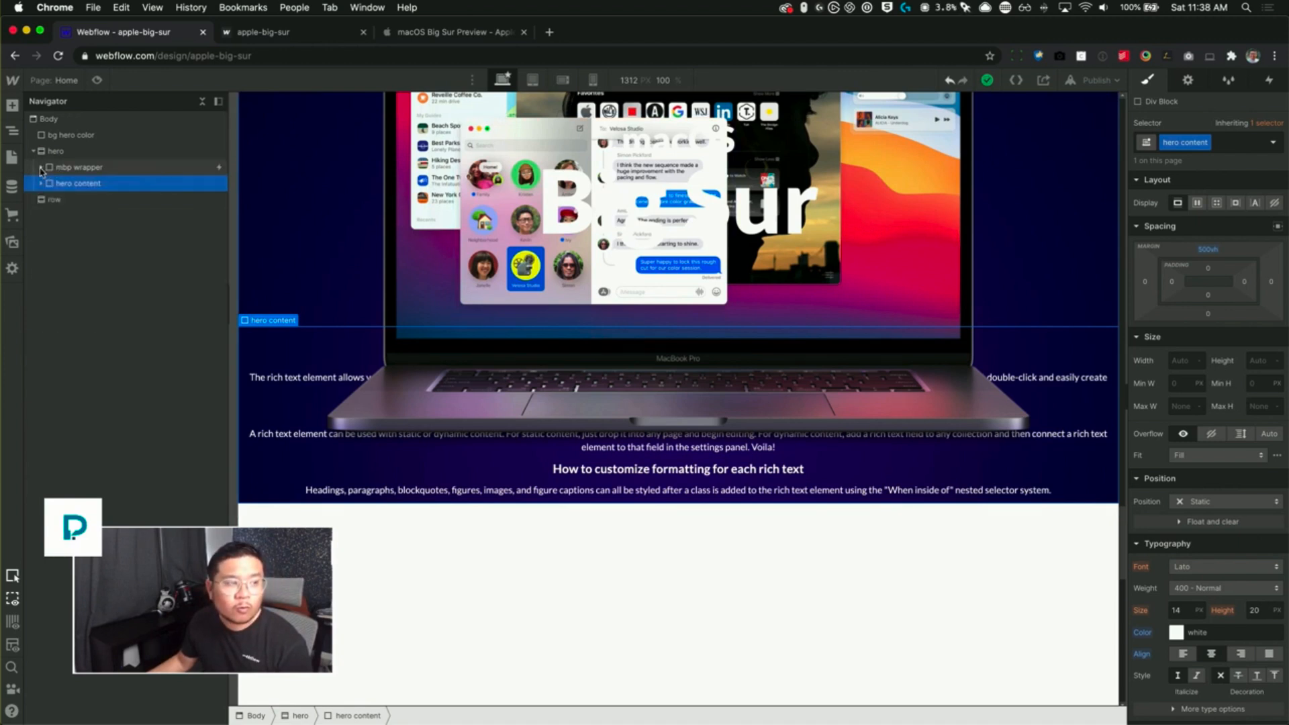
pyautogui.click(41, 168)
pyautogui.click(50, 183)
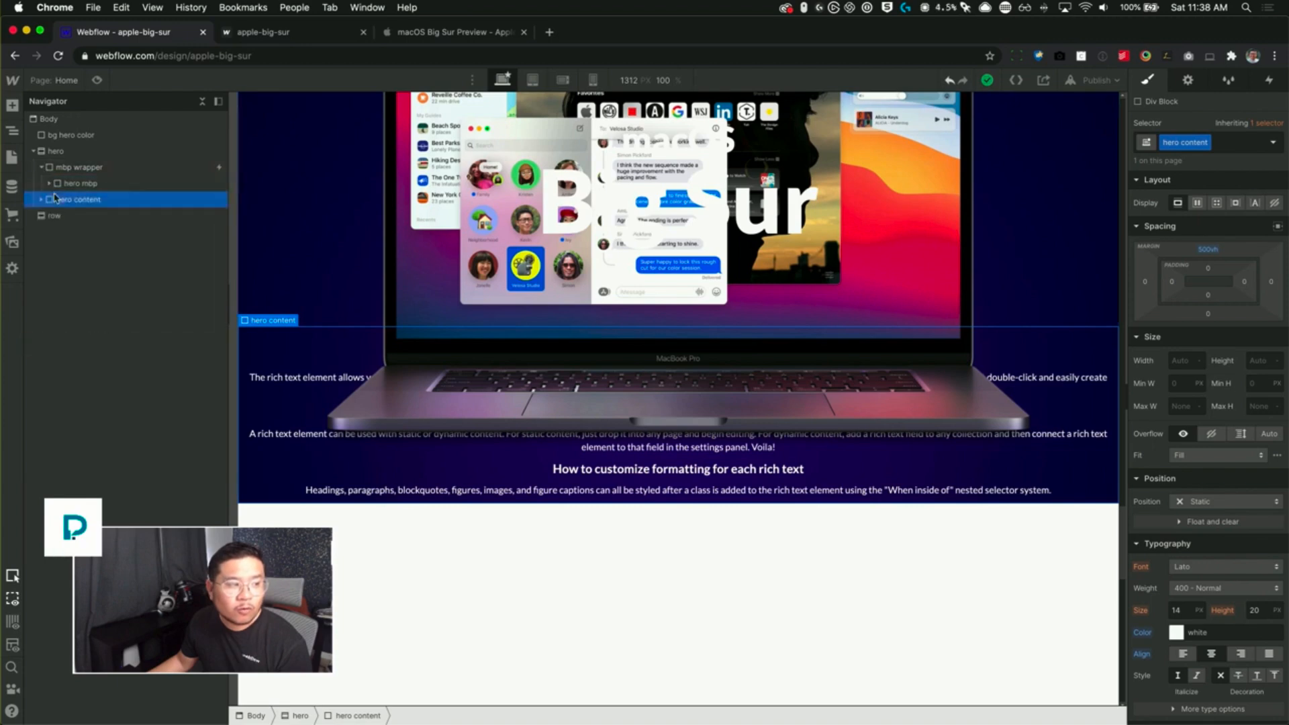
pyautogui.moveTo(94, 211); pyautogui.dragTo(112, 207)
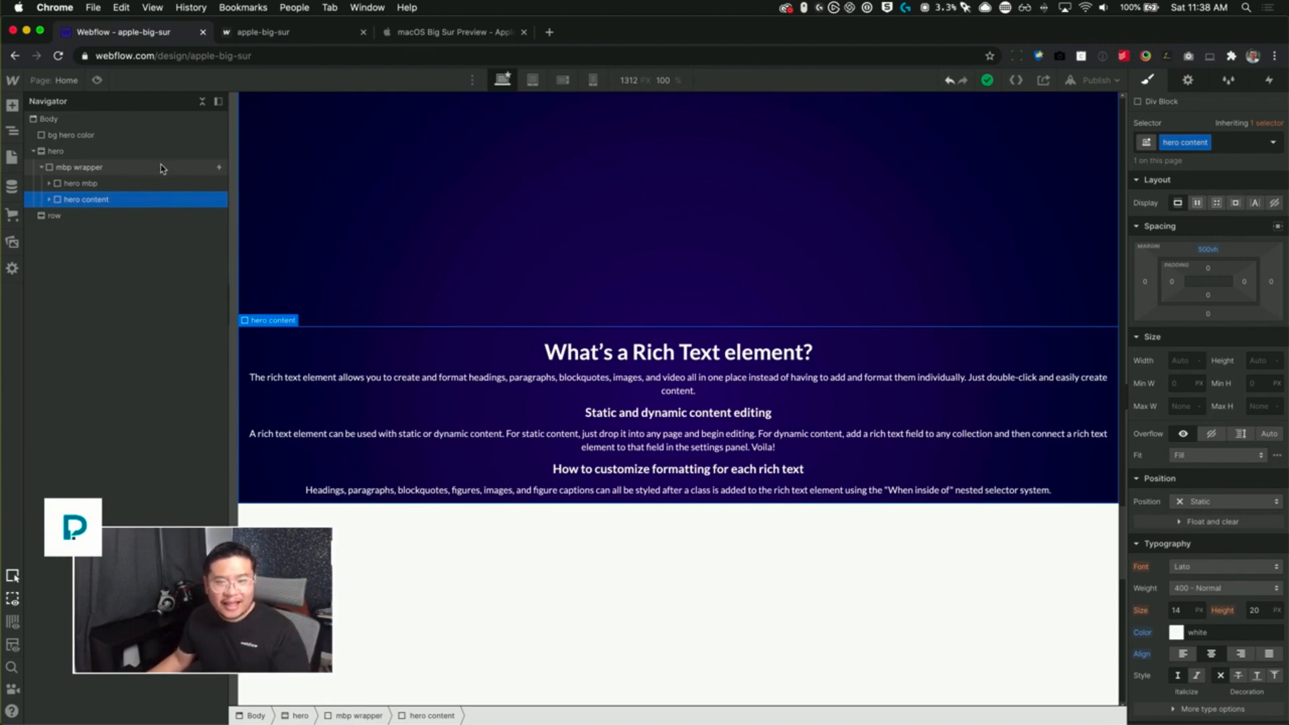
# - Preview how the hero scrolls with the hero content nested in the mbp wrapper
pyautogui.moveTo(1120, 566); pyautogui.dragTo(1113, 115)
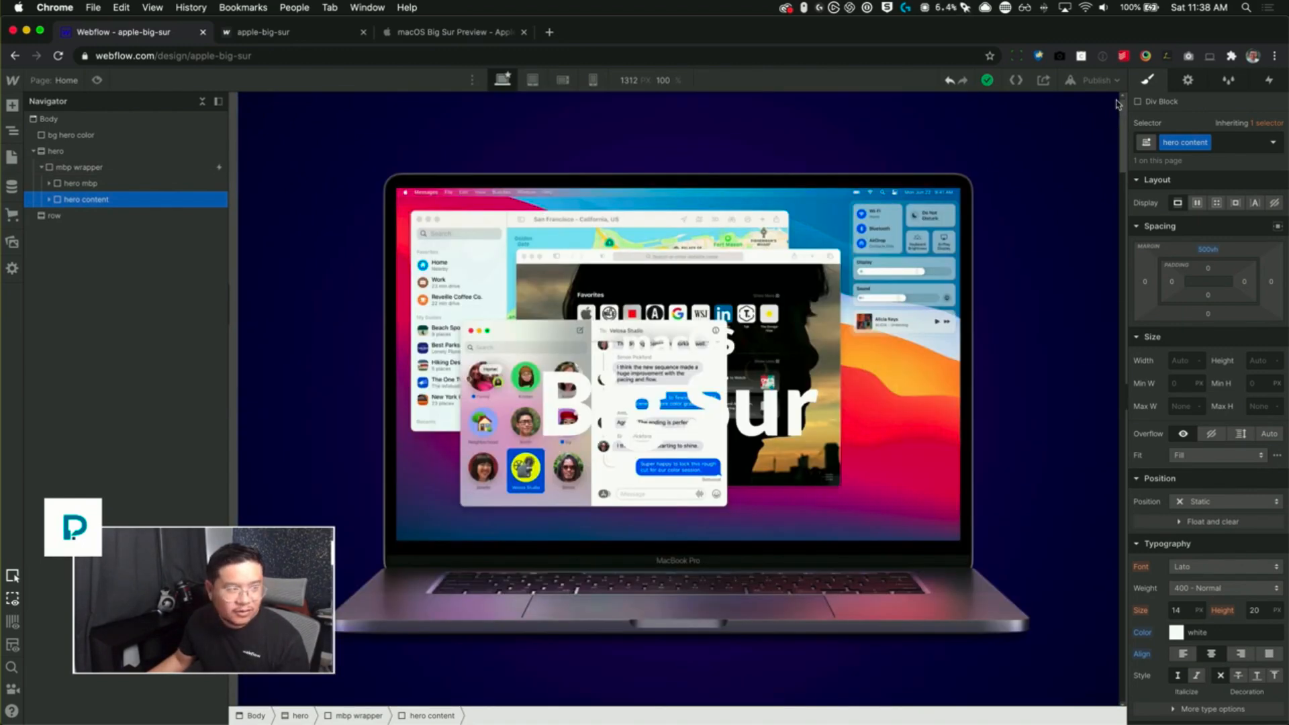
pyautogui.click(111, 166)
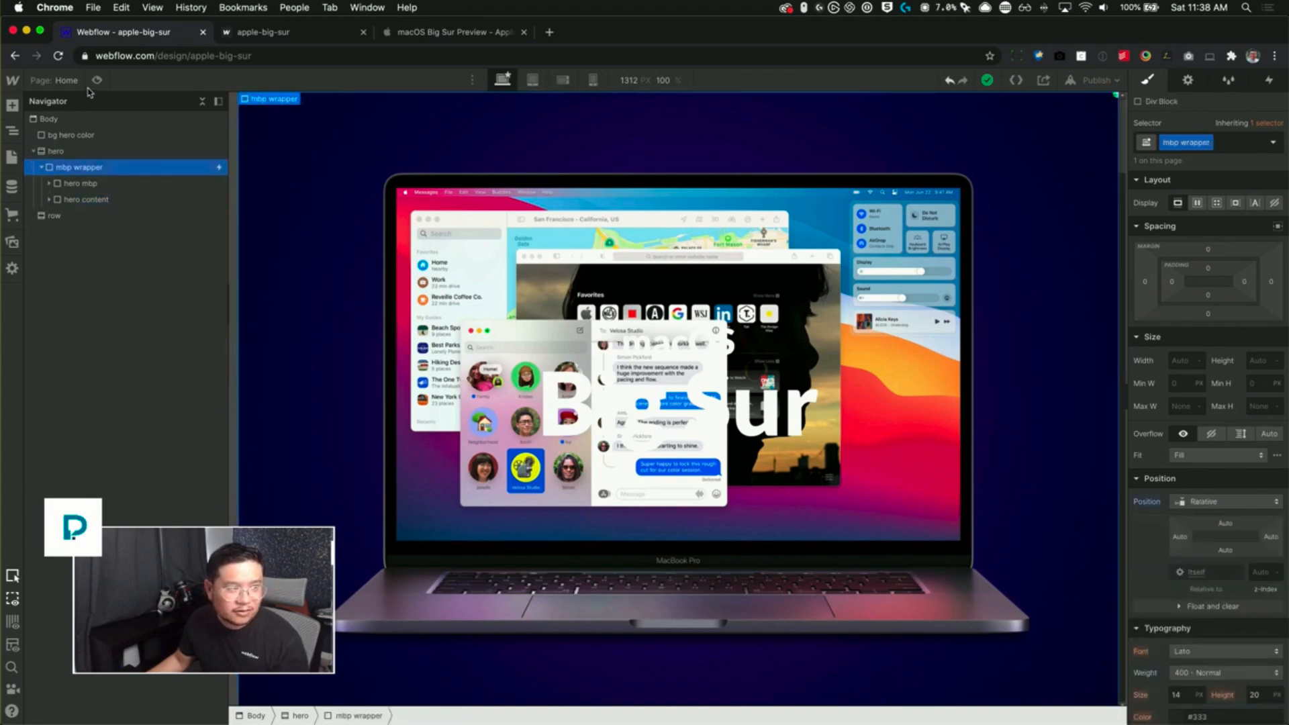
pyautogui.click(96, 79)
pyautogui.scroll(-5, 1094, 191)
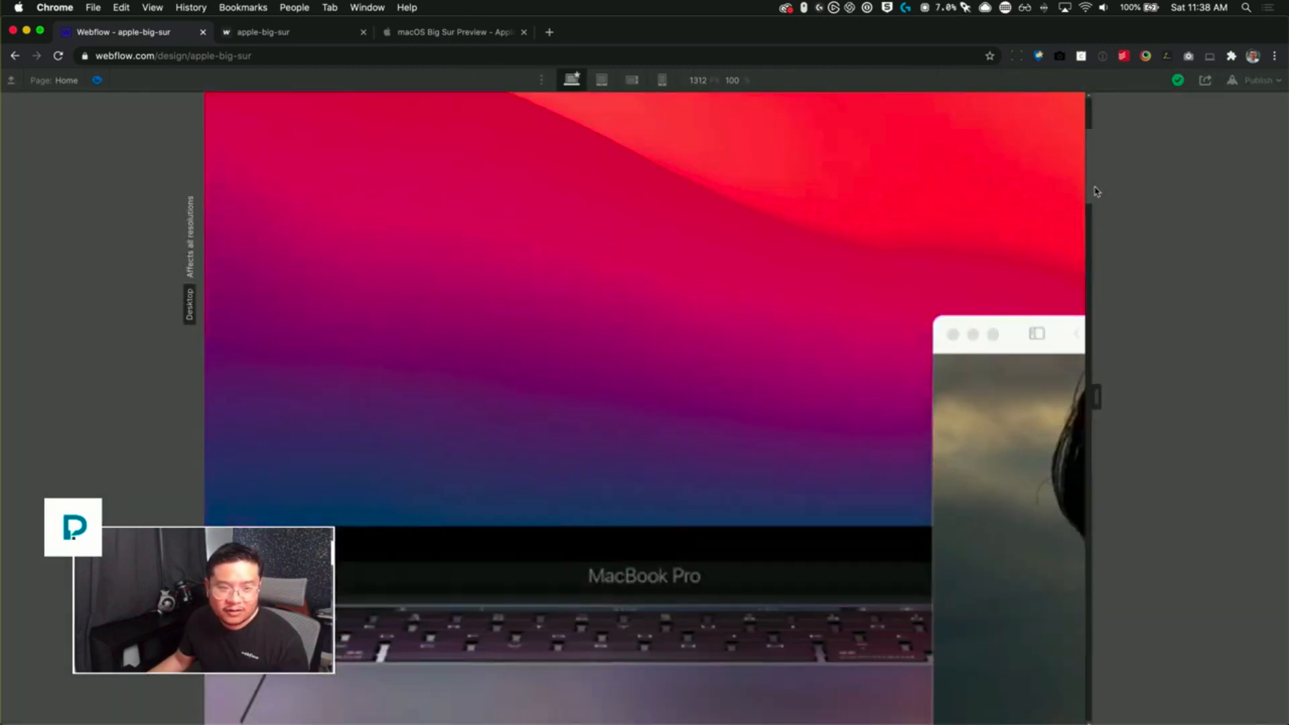
pyautogui.moveTo(1098, 205); pyautogui.dragTo(774, 117)
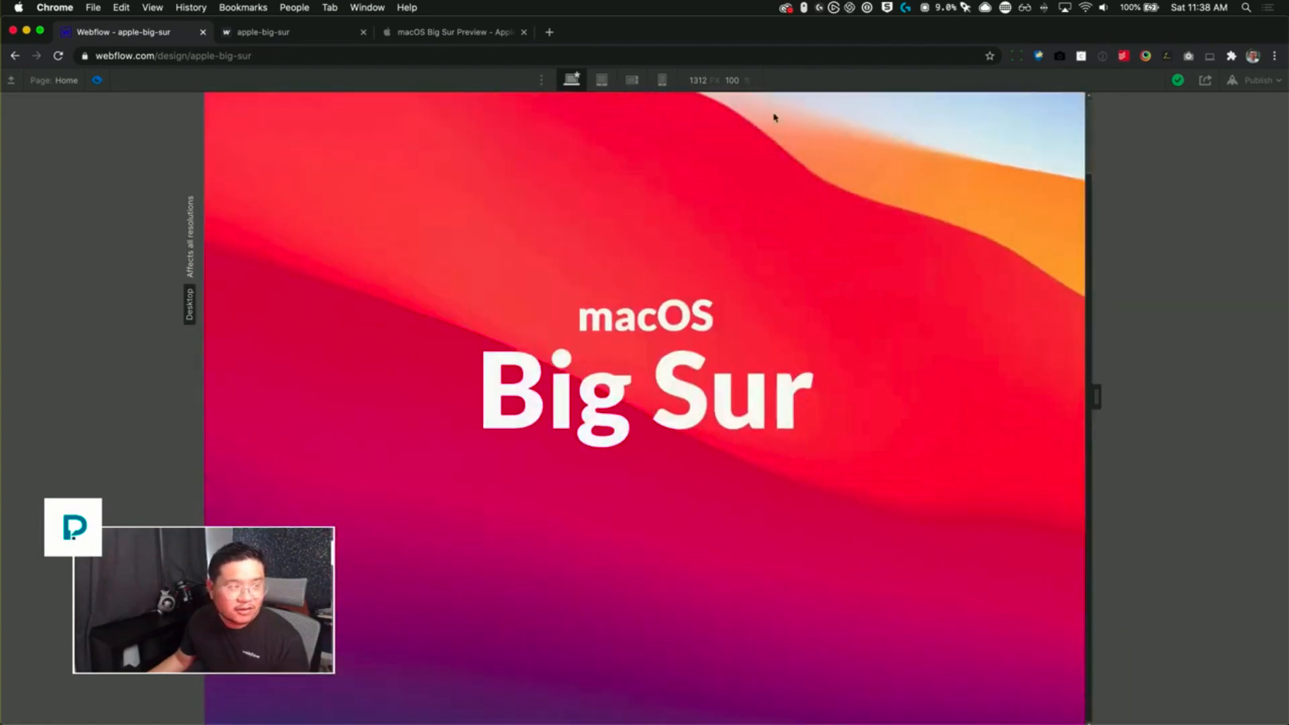
pyautogui.click(96, 80)
# - Set the hero mbp's width to 100 vw and its overflow to hidden
pyautogui.click(84, 183)
pyautogui.click(79, 169)
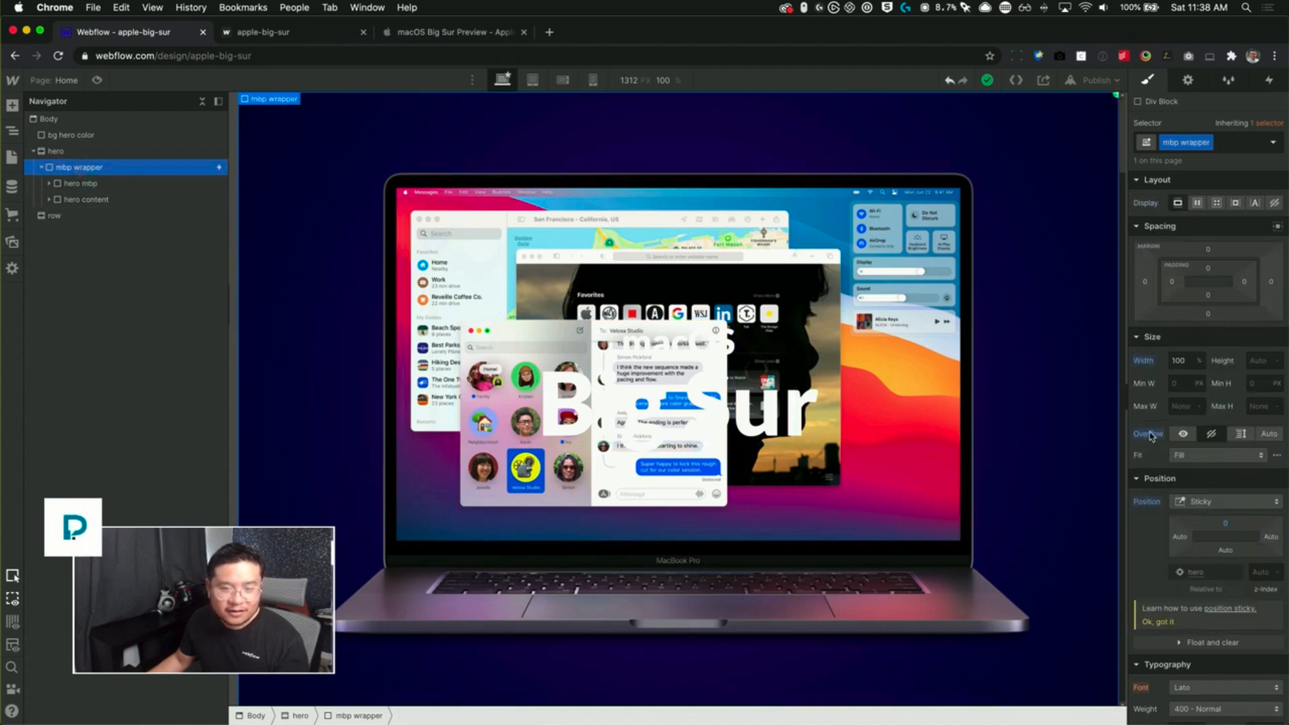
pyautogui.click(79, 183)
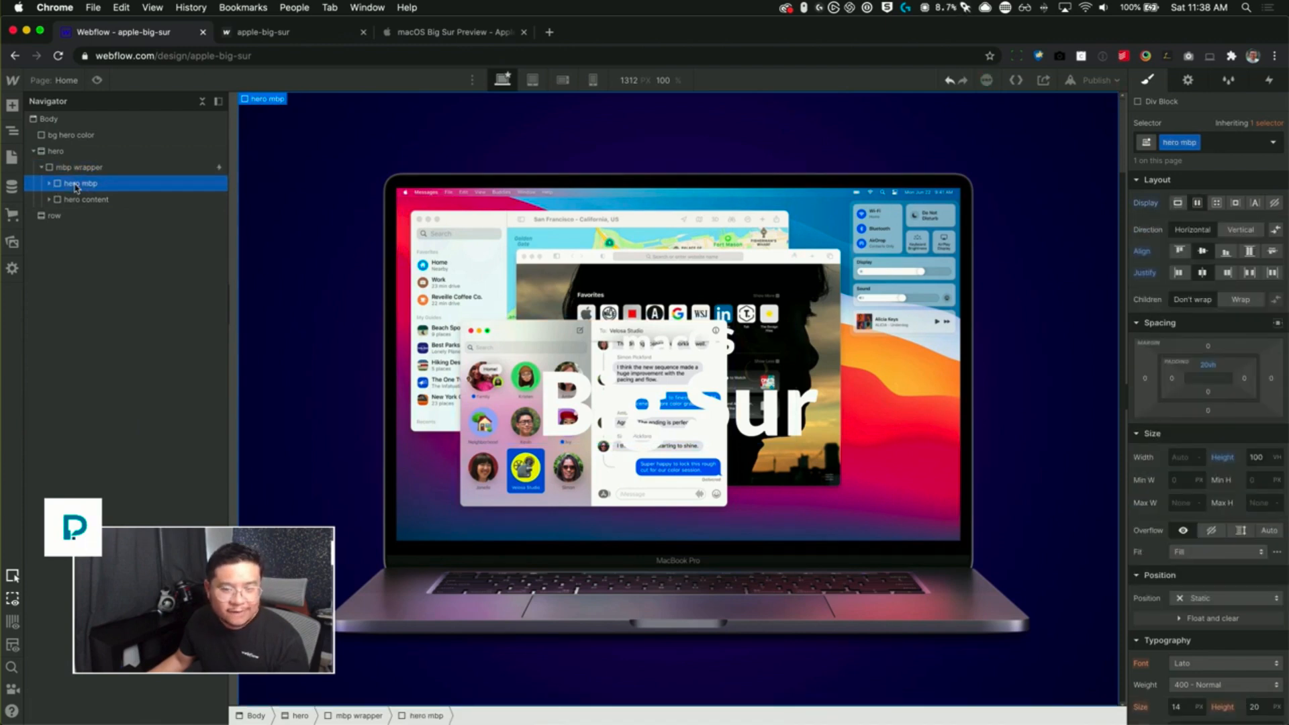
pyautogui.click(1182, 458)
pyautogui.write('100vw')
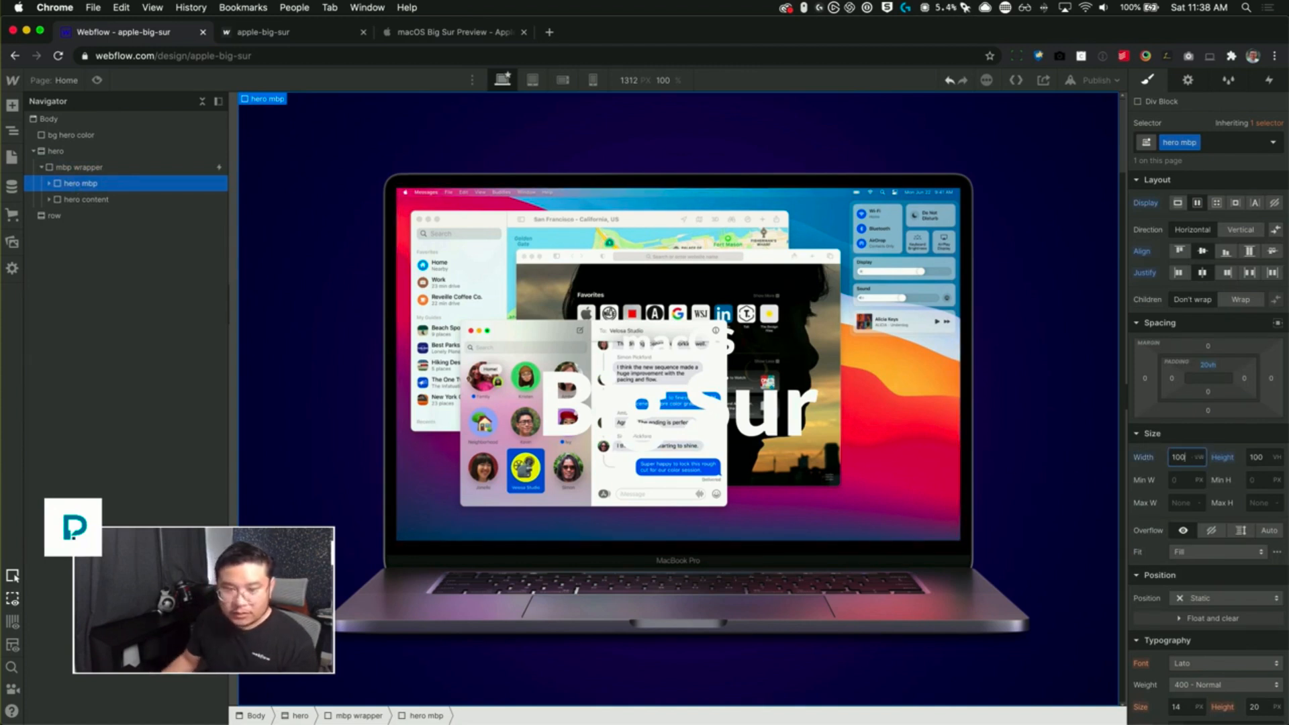
pyautogui.click(1211, 531)
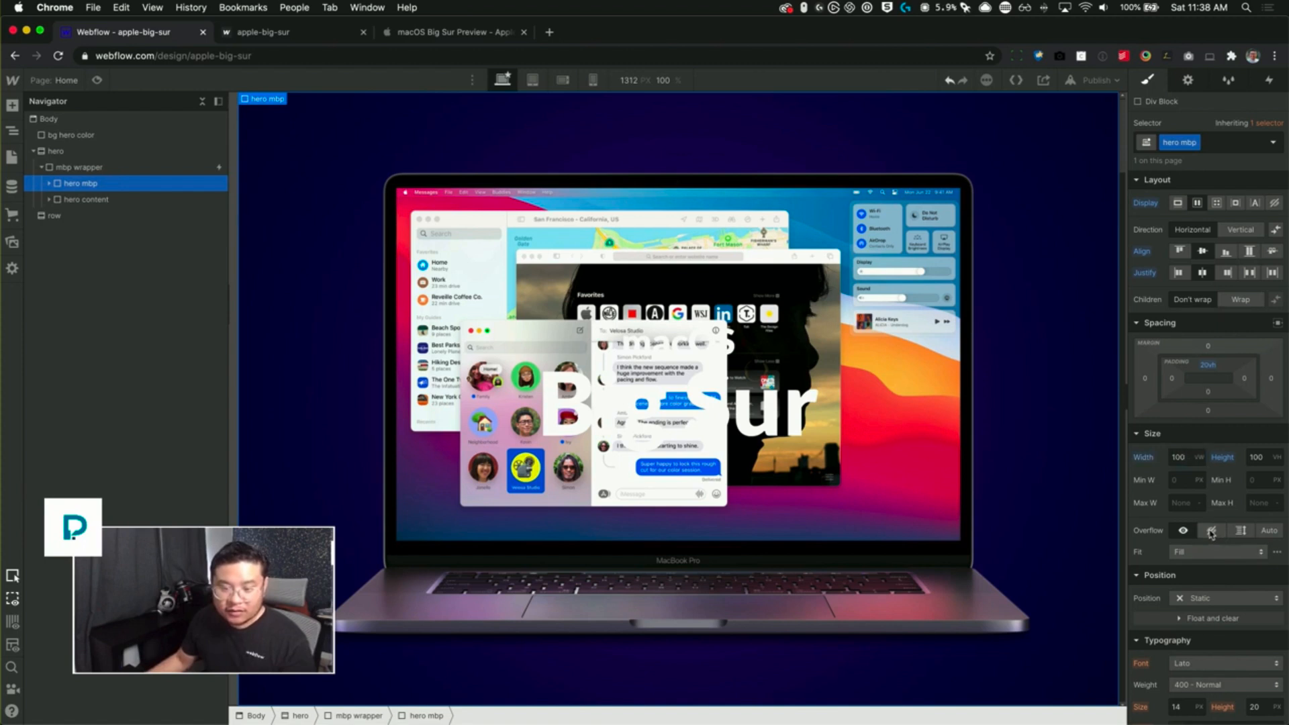
# - Make the hero mbp sticky with a top offset of 0 and check how the rich text meets it
pyautogui.click(1212, 599)
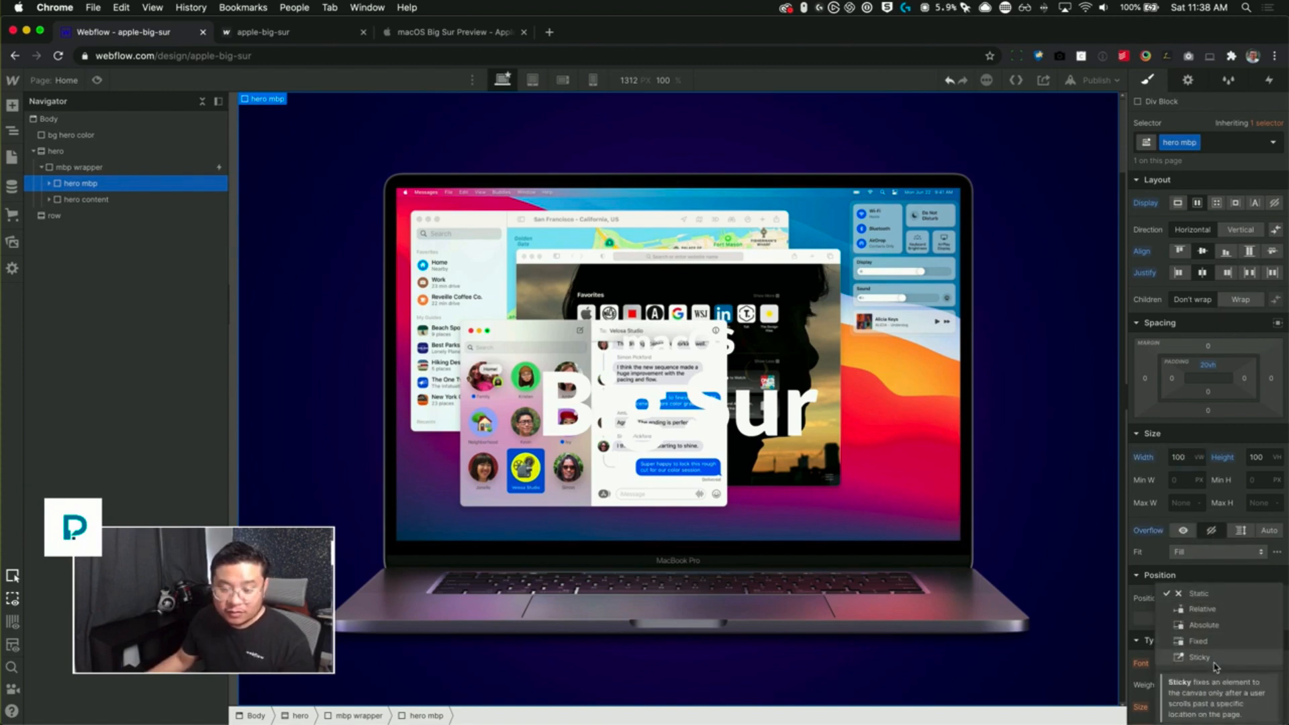
pyautogui.click(1232, 674)
pyautogui.click(1230, 622)
pyautogui.write('0')
pyautogui.press('Return')
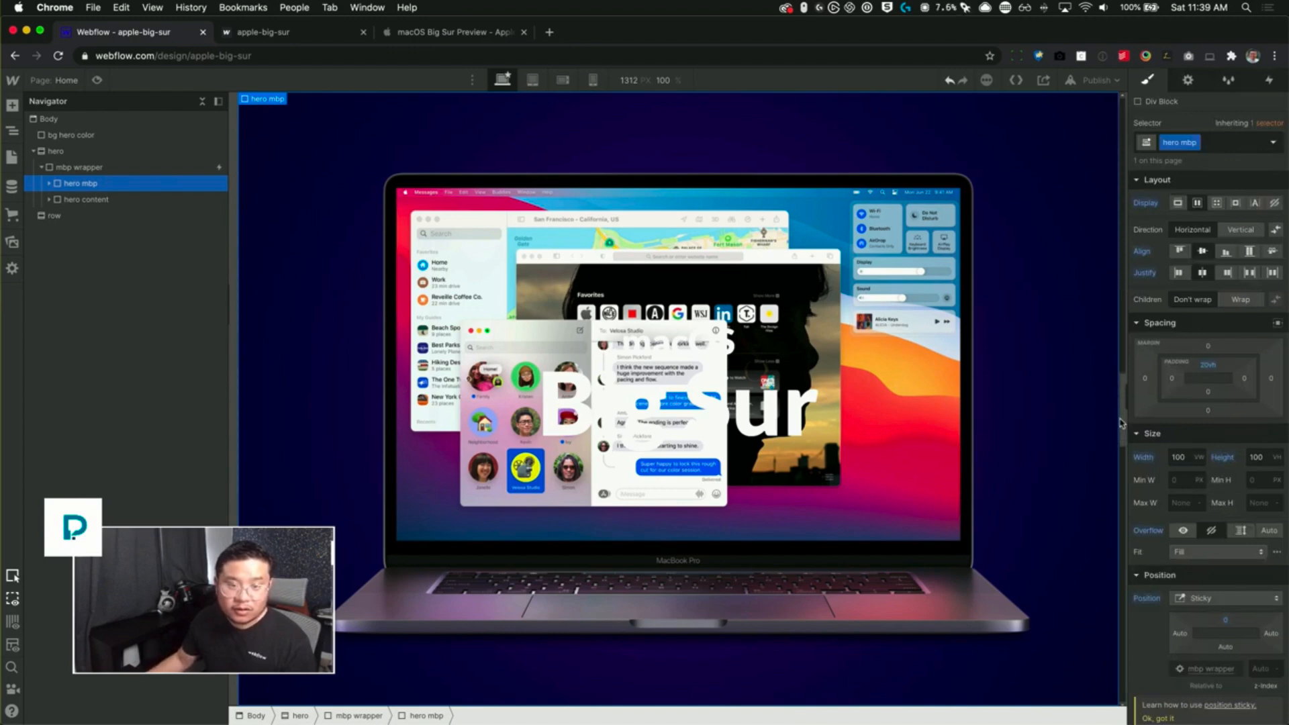
pyautogui.scroll(-5, 1112, 563)
pyautogui.scroll(5, 1111, 562)
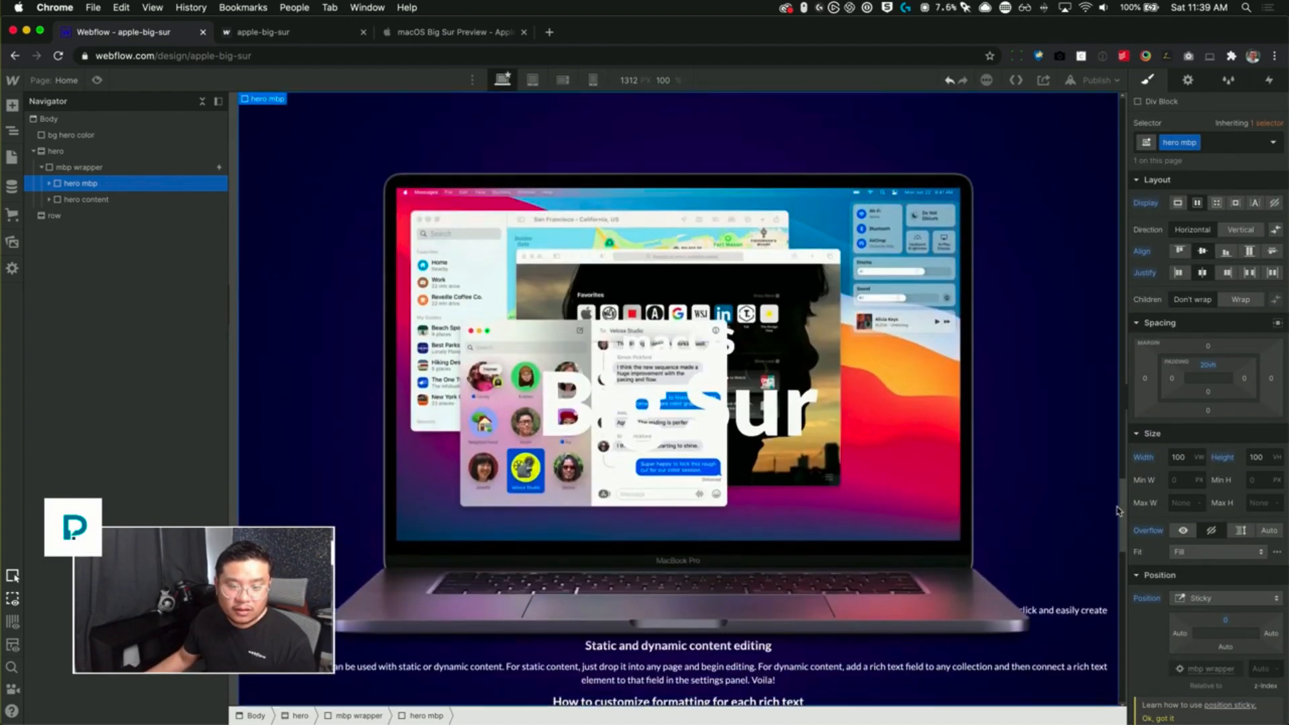
pyautogui.scroll(-2, 1121, 534)
pyautogui.scroll(3, 1121, 534)
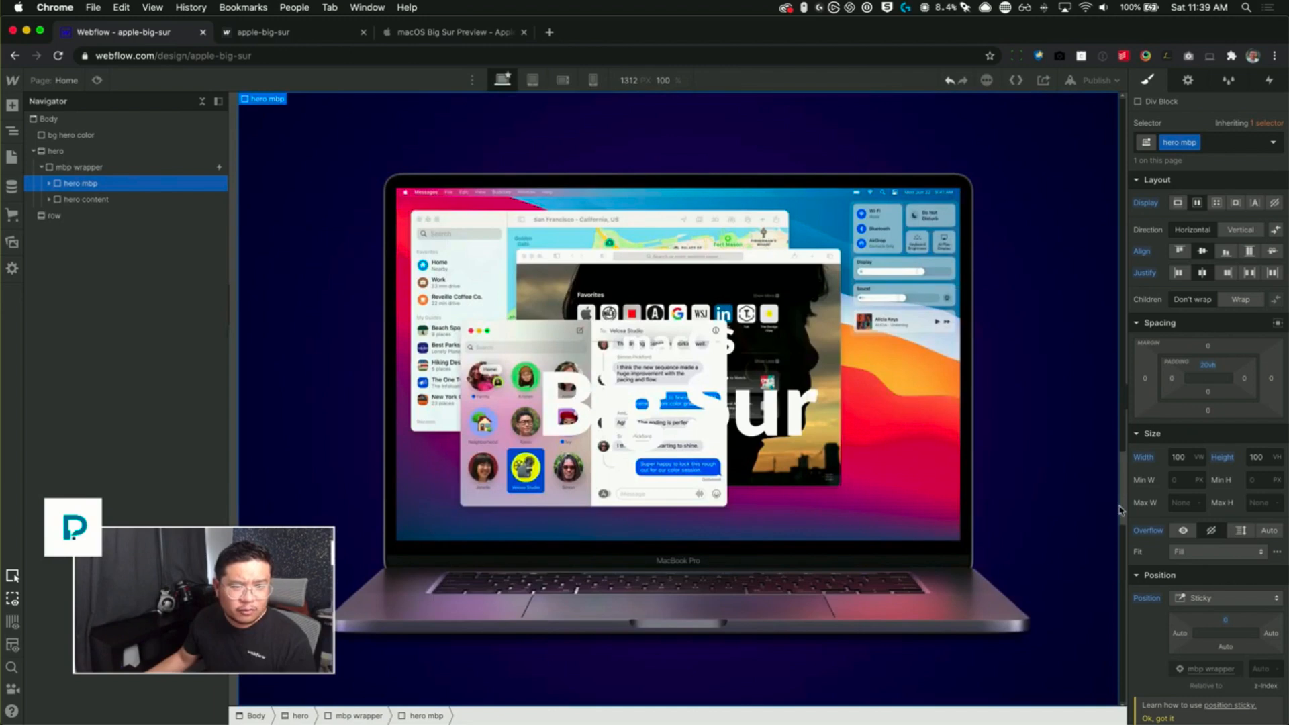
pyautogui.scroll(-4, 1121, 536)
pyautogui.scroll(4, 1120, 537)
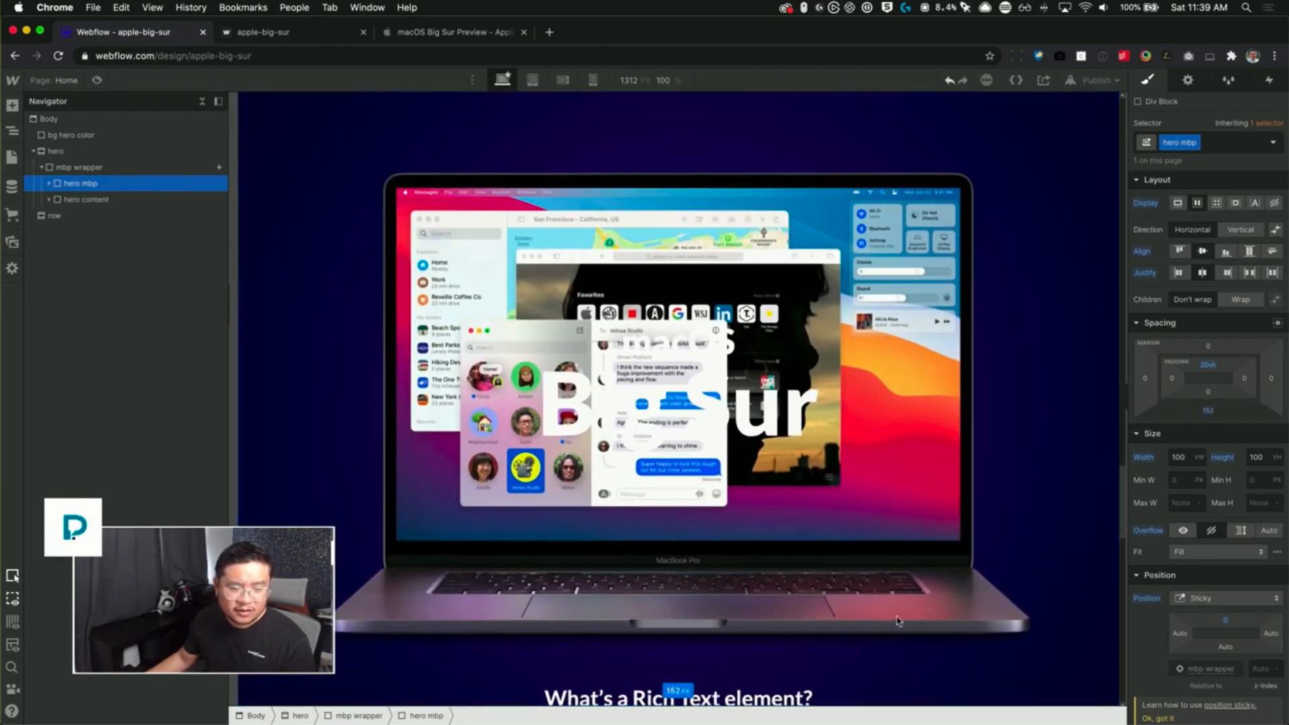
# - Try a larger bottom margin of 243 px on the hero mbp and check the gap above the rich text
pyautogui.scroll(-5, 900, 618)
pyautogui.moveTo(1208, 410); pyautogui.dragTo(1214, 474)
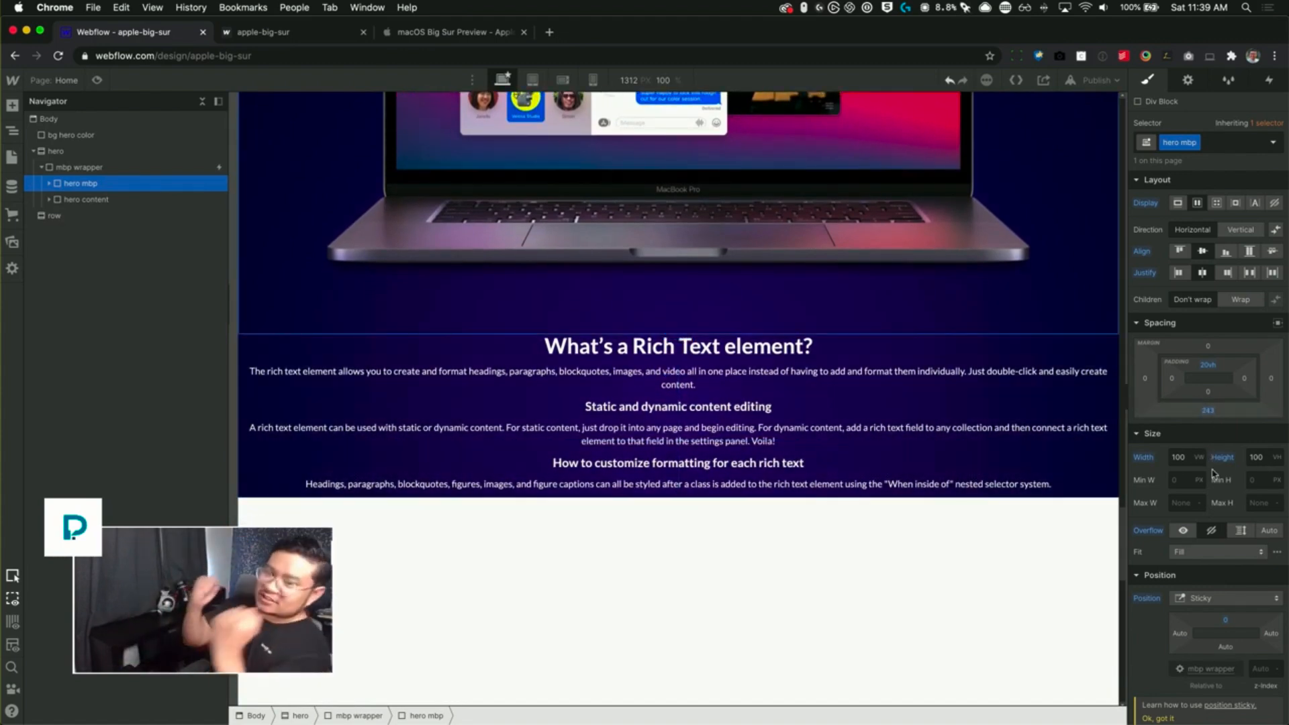
pyautogui.scroll(5, 820, 356)
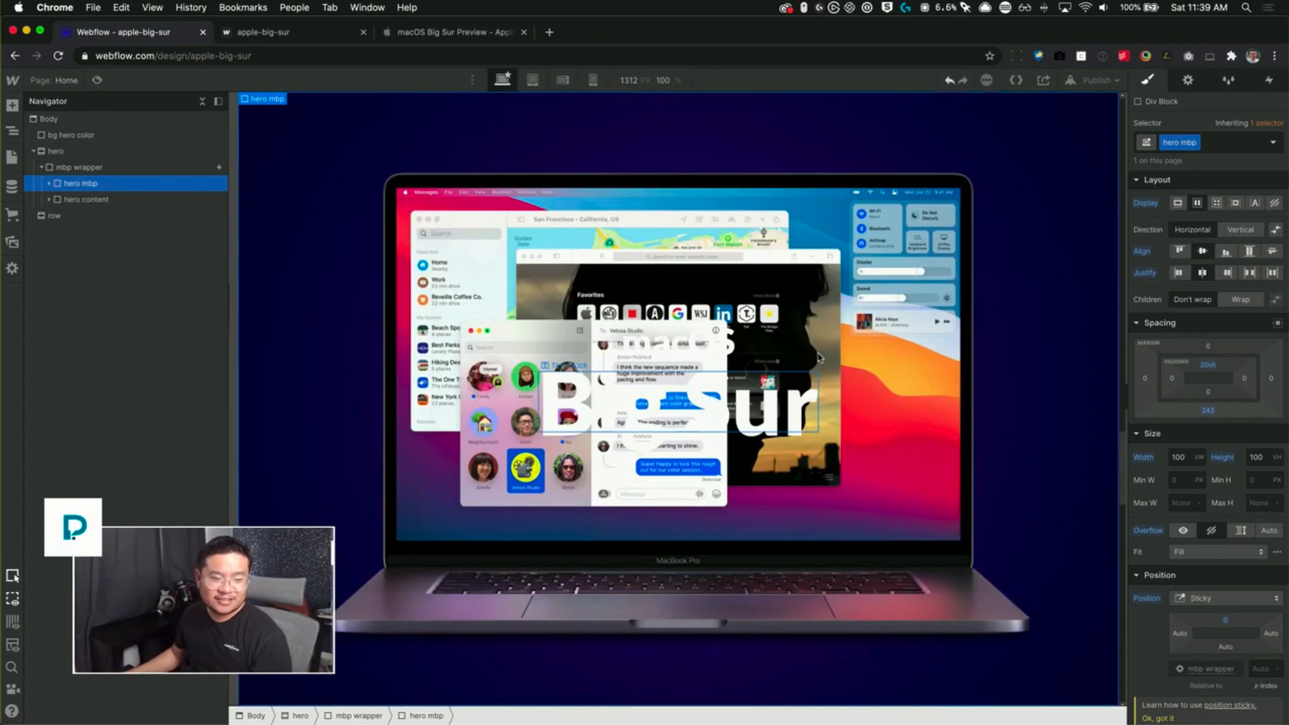
pyautogui.scroll(-4, 820, 357)
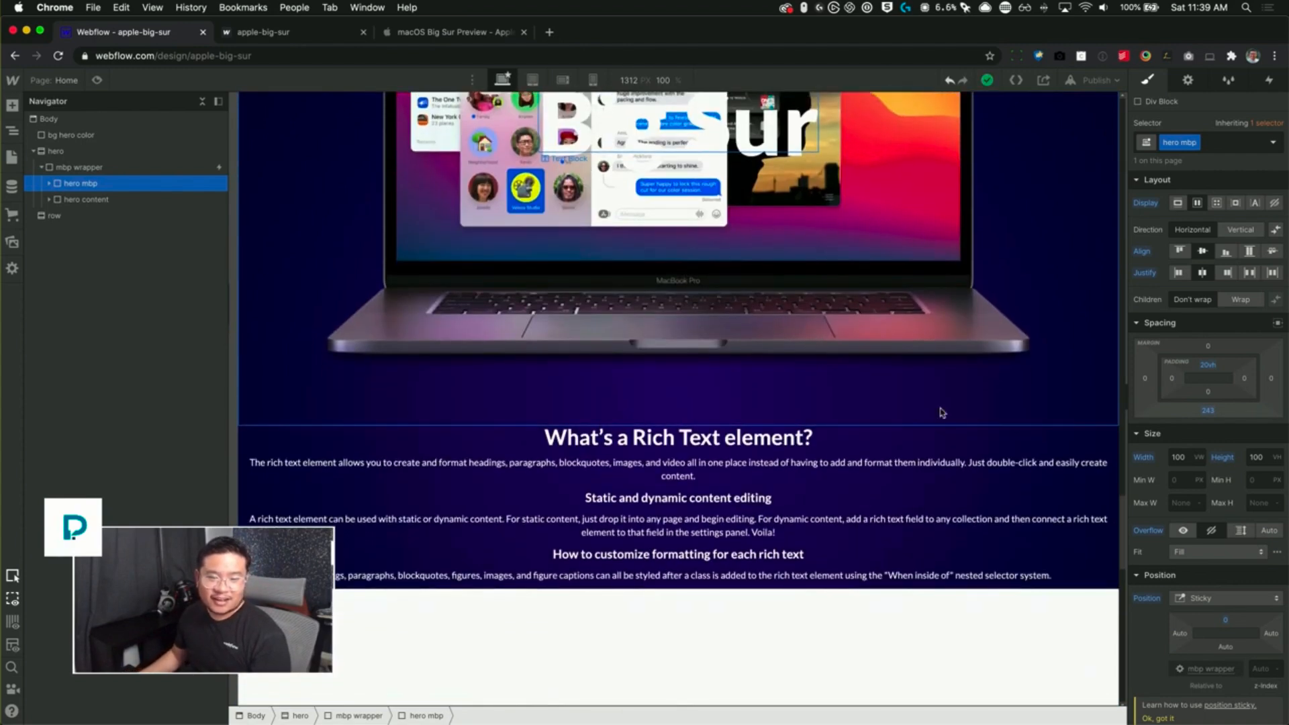
# - Set the hero mbp's bottom margin in viewport-height units, ending at about 23vh
pyautogui.click(1207, 410)
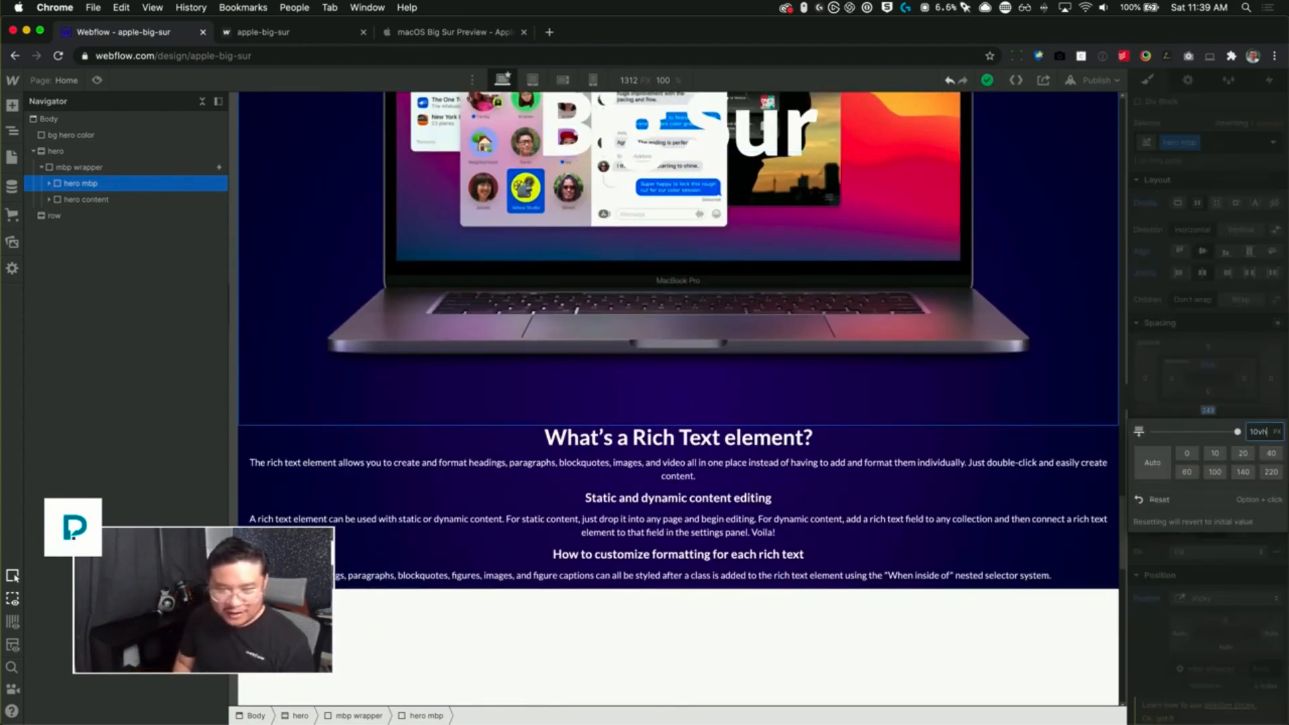
pyautogui.write('10vh')
pyautogui.press('Return')
pyautogui.moveTo(1206, 411); pyautogui.dragTo(1206, 425)
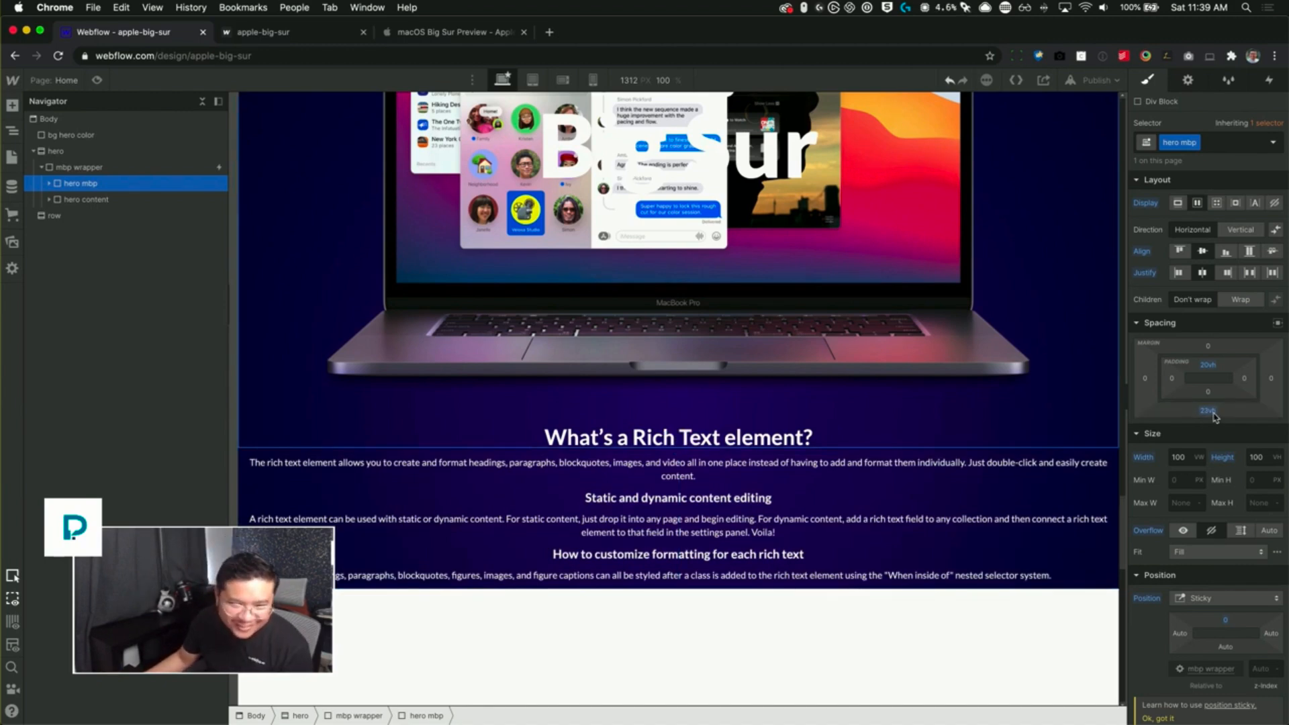
pyautogui.scroll(5, 1124, 524)
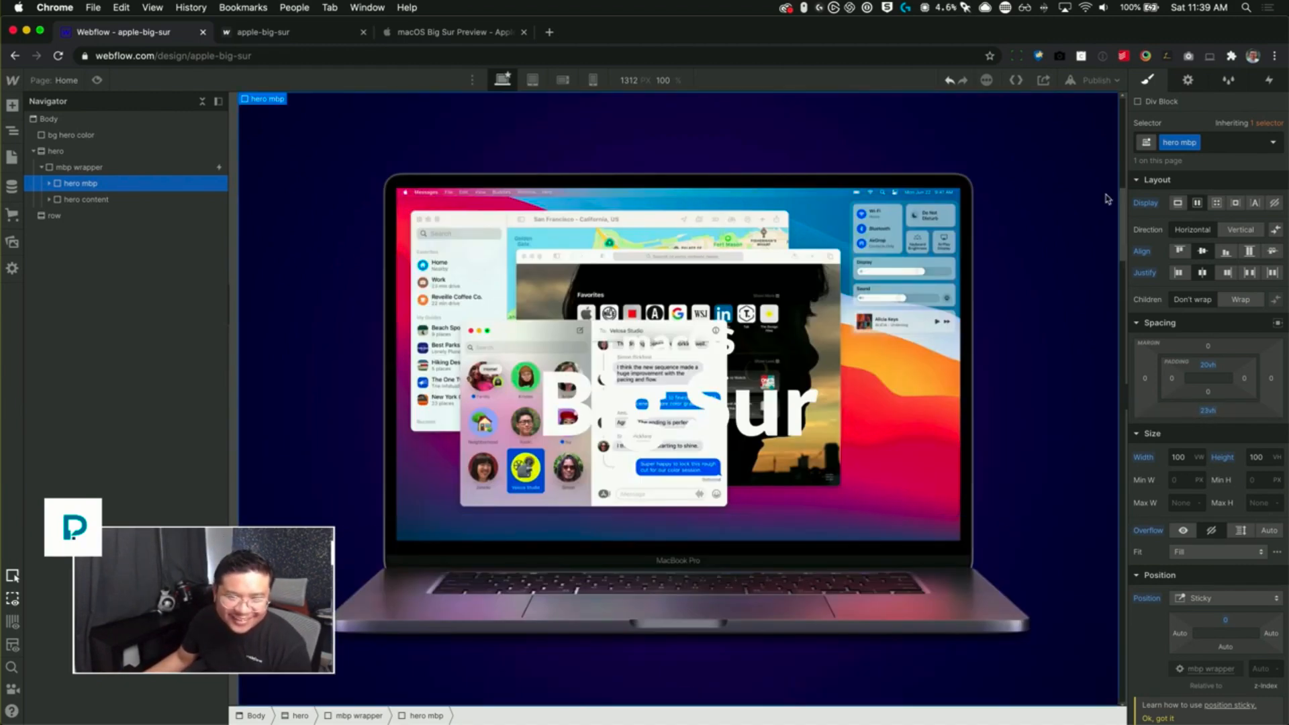
# - Check the mbp wrapper's hero mbp scroll animation in live preview through to the rich text
pyautogui.click(198, 170)
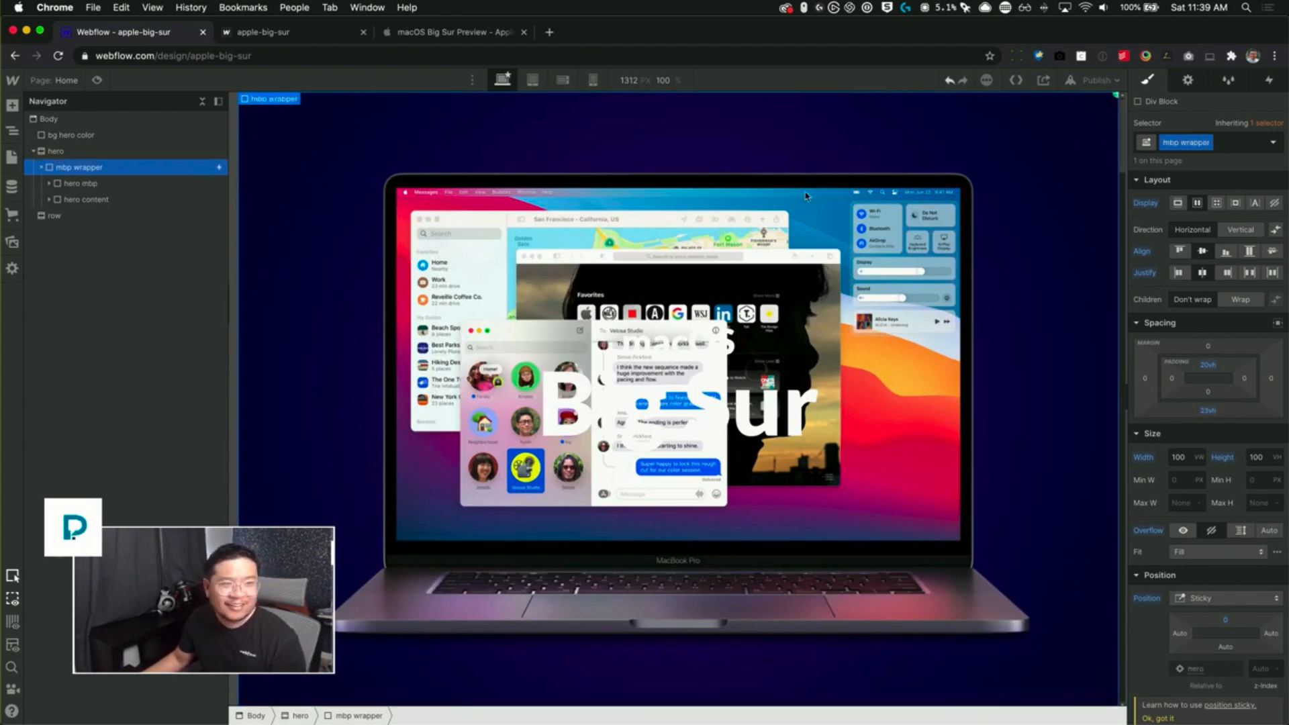
pyautogui.click(1270, 81)
pyautogui.click(1186, 161)
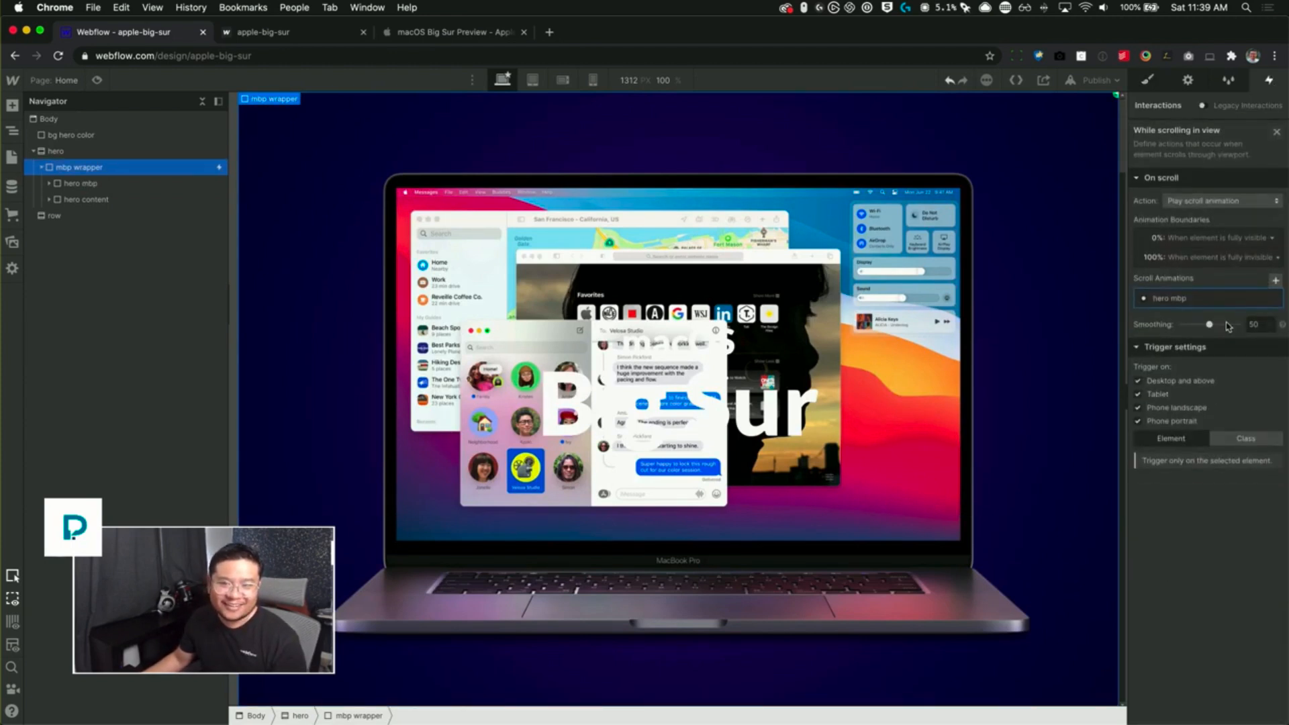
pyautogui.click(1177, 300)
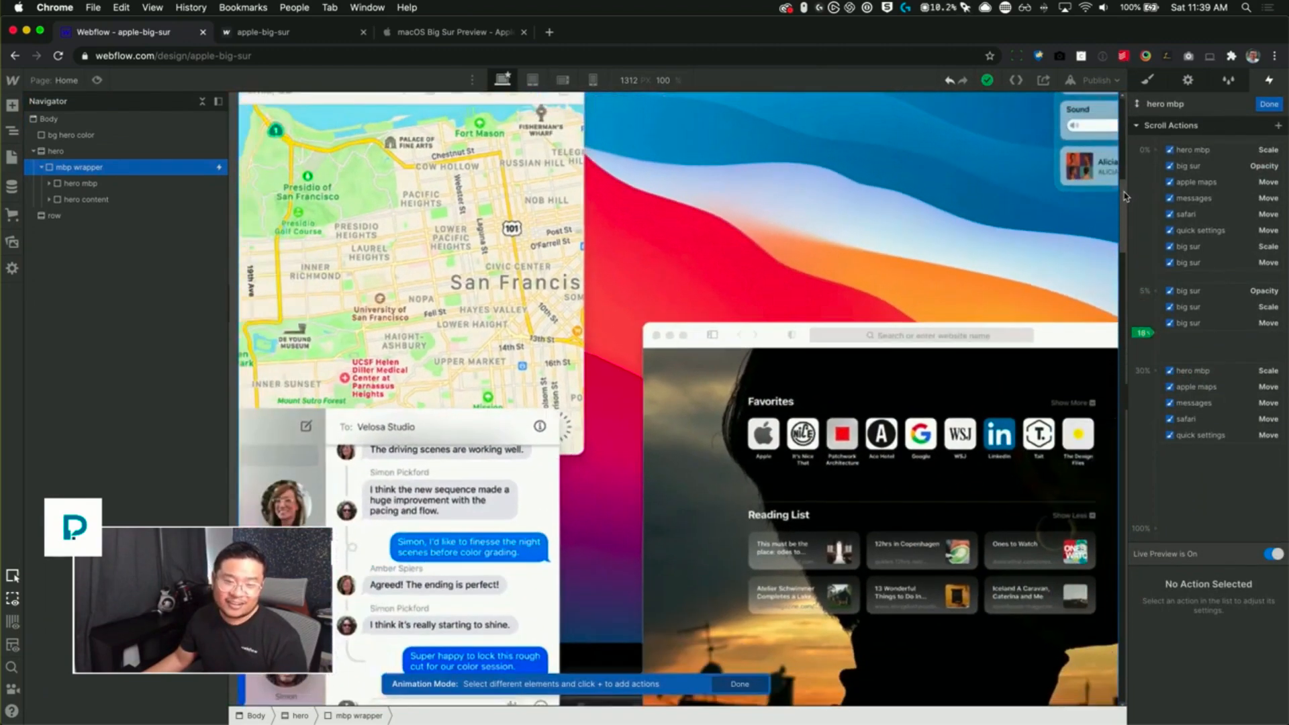
pyautogui.moveTo(1126, 196); pyautogui.dragTo(1139, 341)
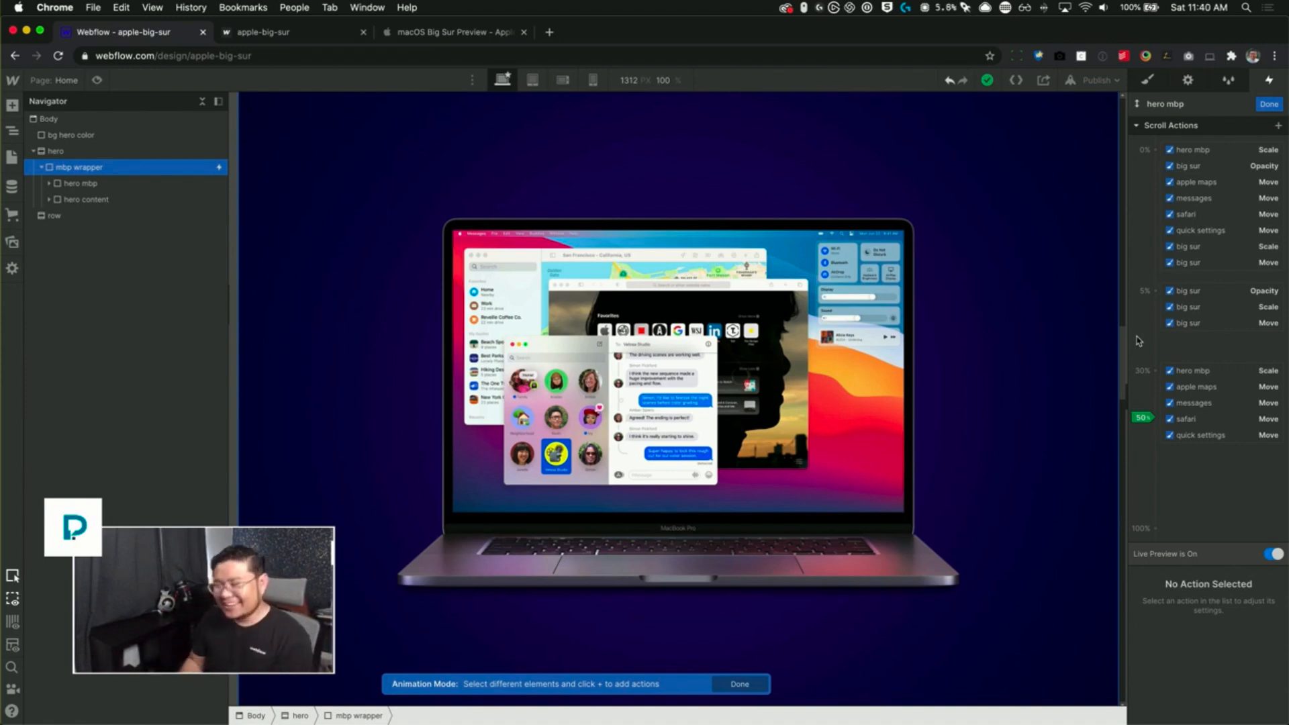
pyautogui.moveTo(1122, 360)
pyautogui.mouseDown()
pyautogui.moveTo(1119, 540)
pyautogui.moveTo(1119, 520)
pyautogui.mouseUp()
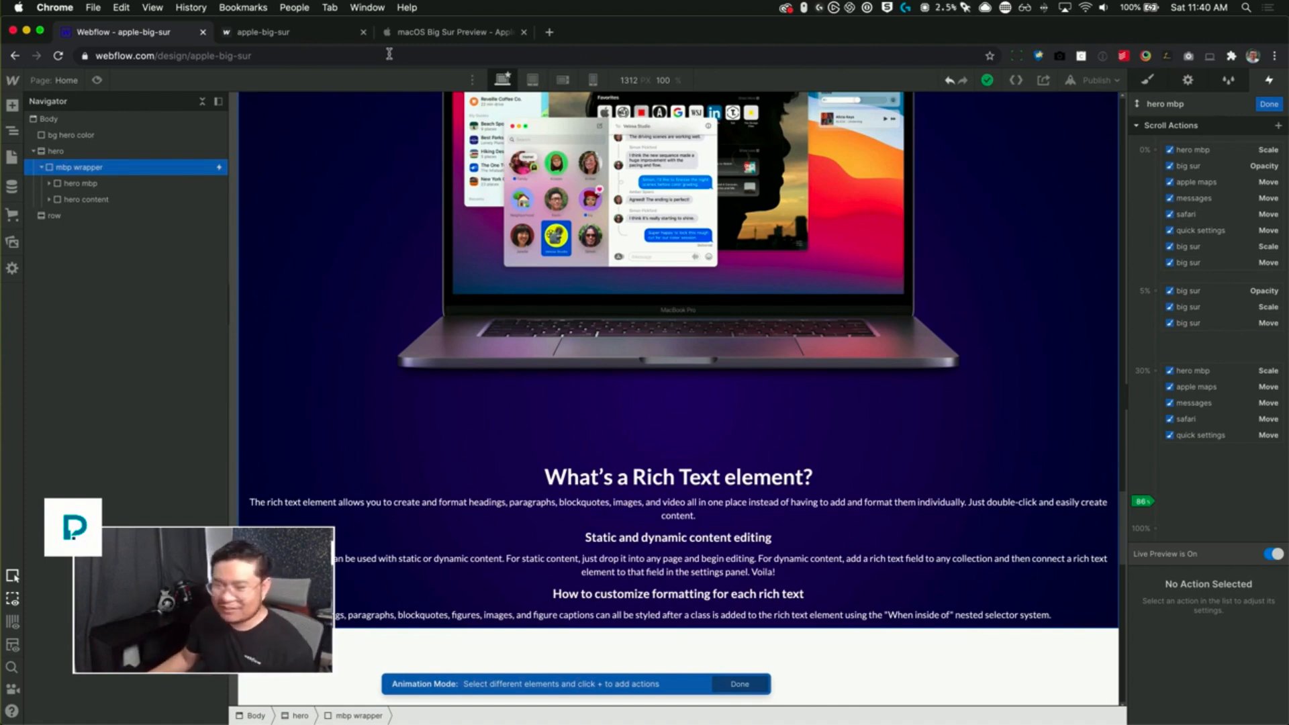
pyautogui.click(1266, 105)
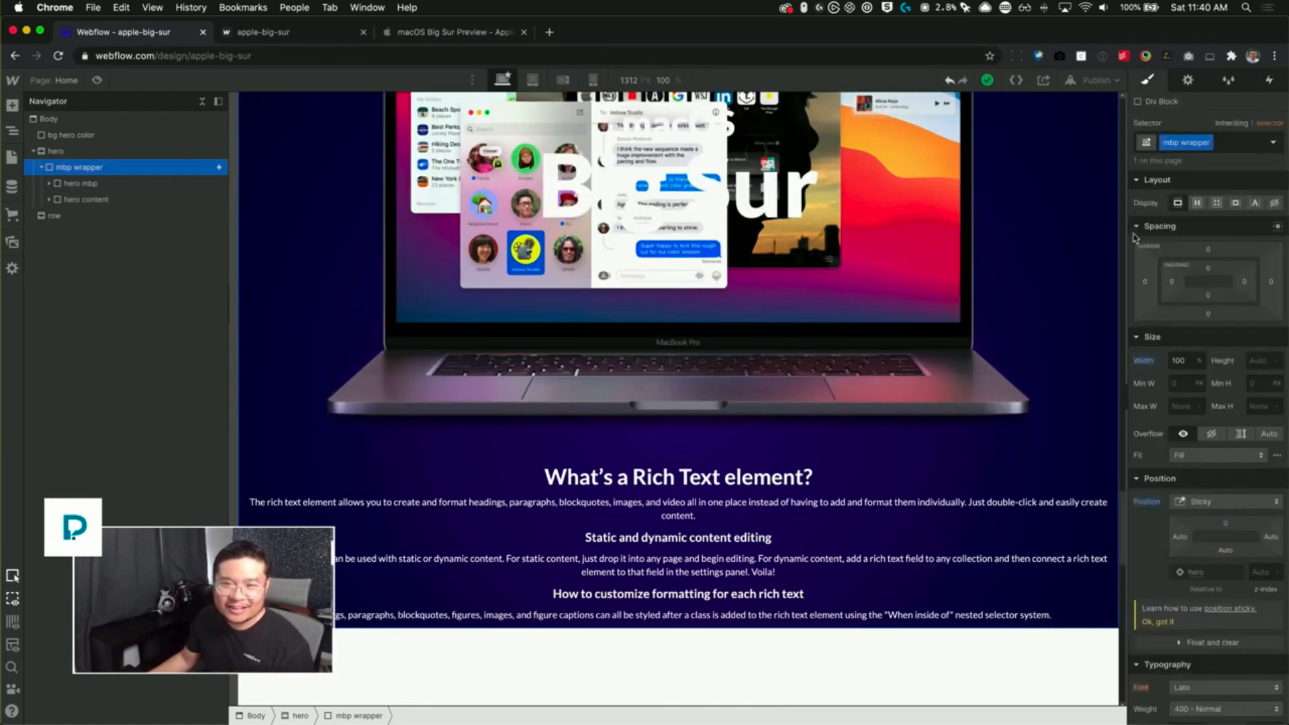
# - Set the hero content's top margin to 400vh
pyautogui.press('Down')
pyautogui.press('Down')
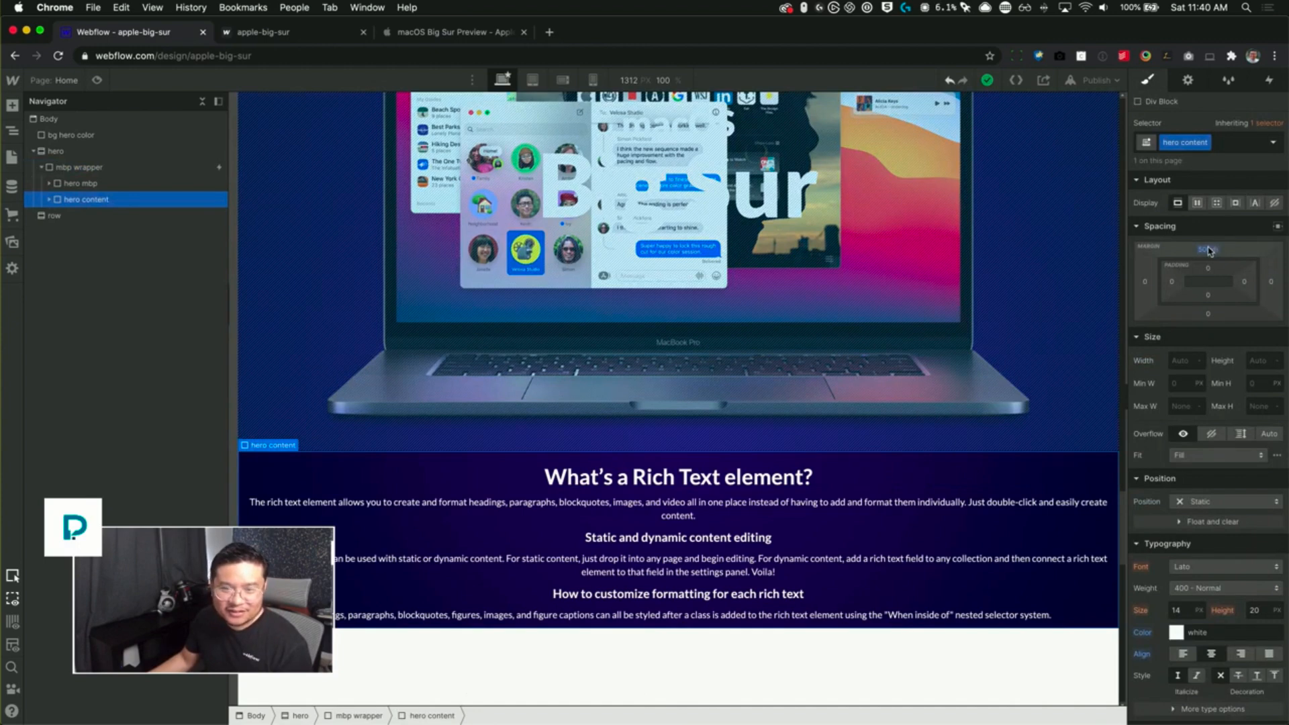
pyautogui.moveTo(1209, 250); pyautogui.dragTo(1214, 261)
pyautogui.click(1209, 252)
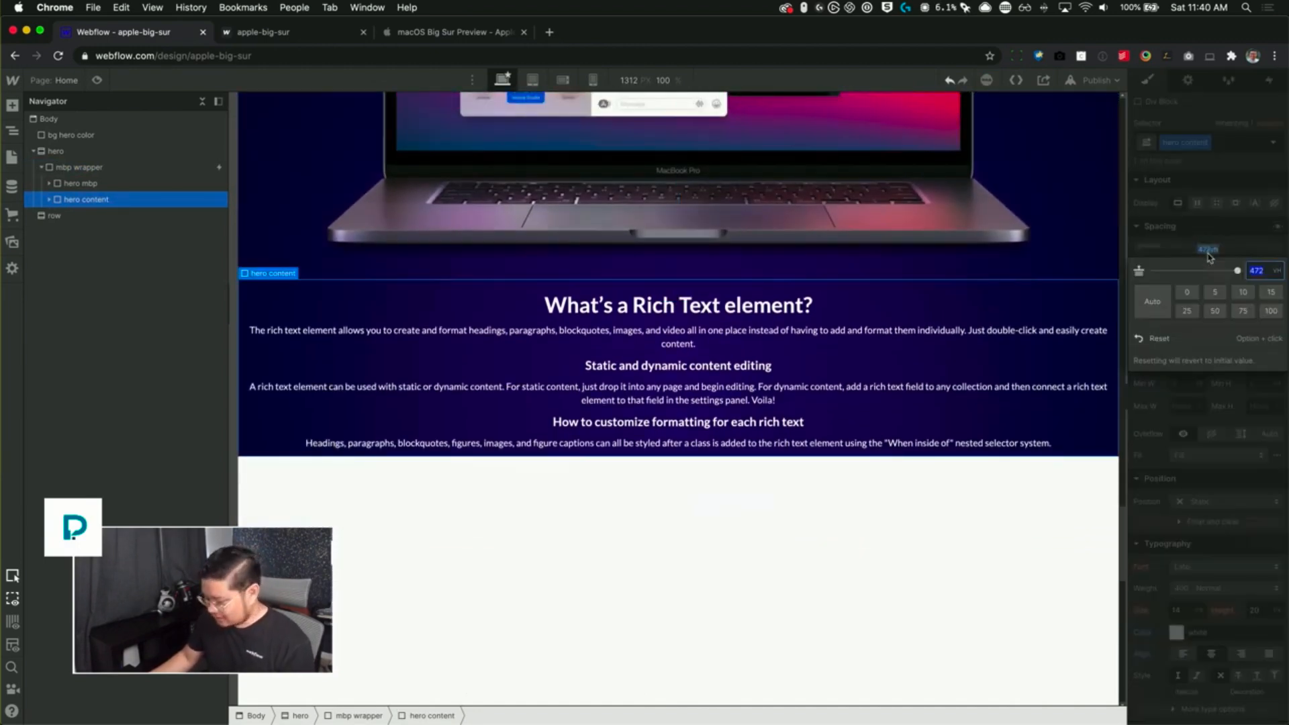
pyautogui.press('Return')
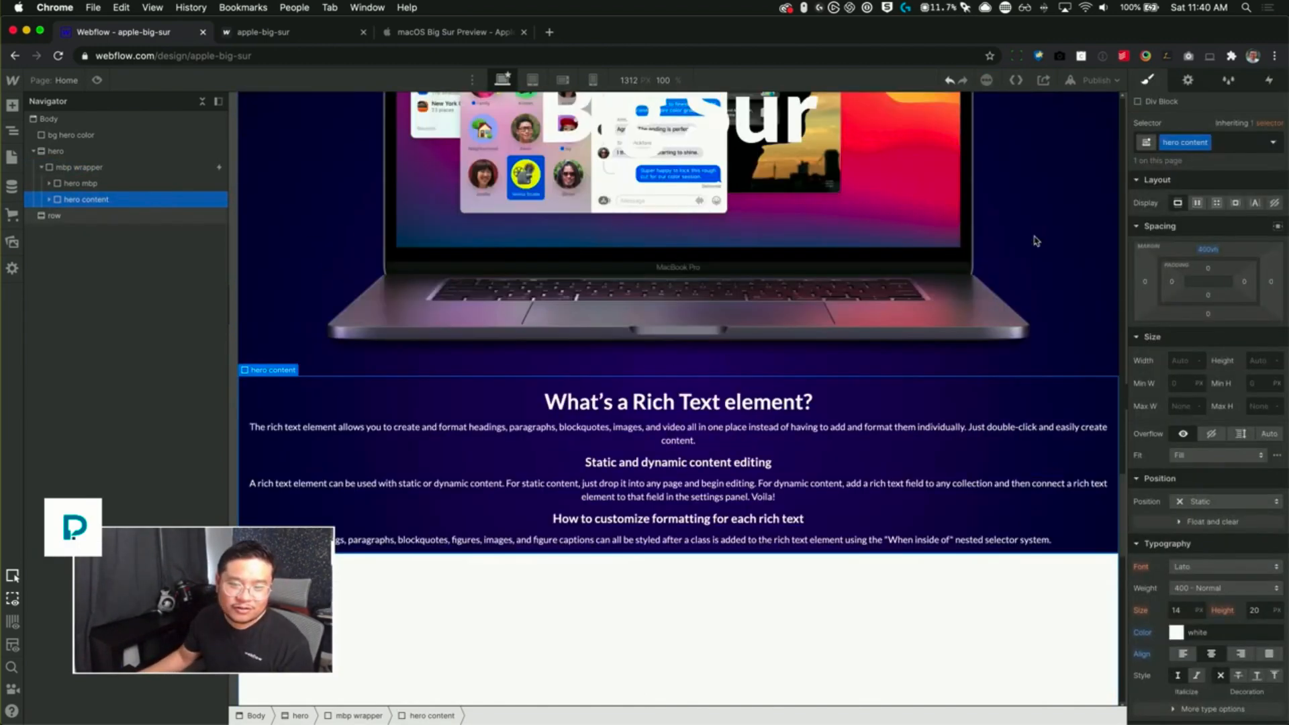
pyautogui.scroll(-5, 1037, 240)
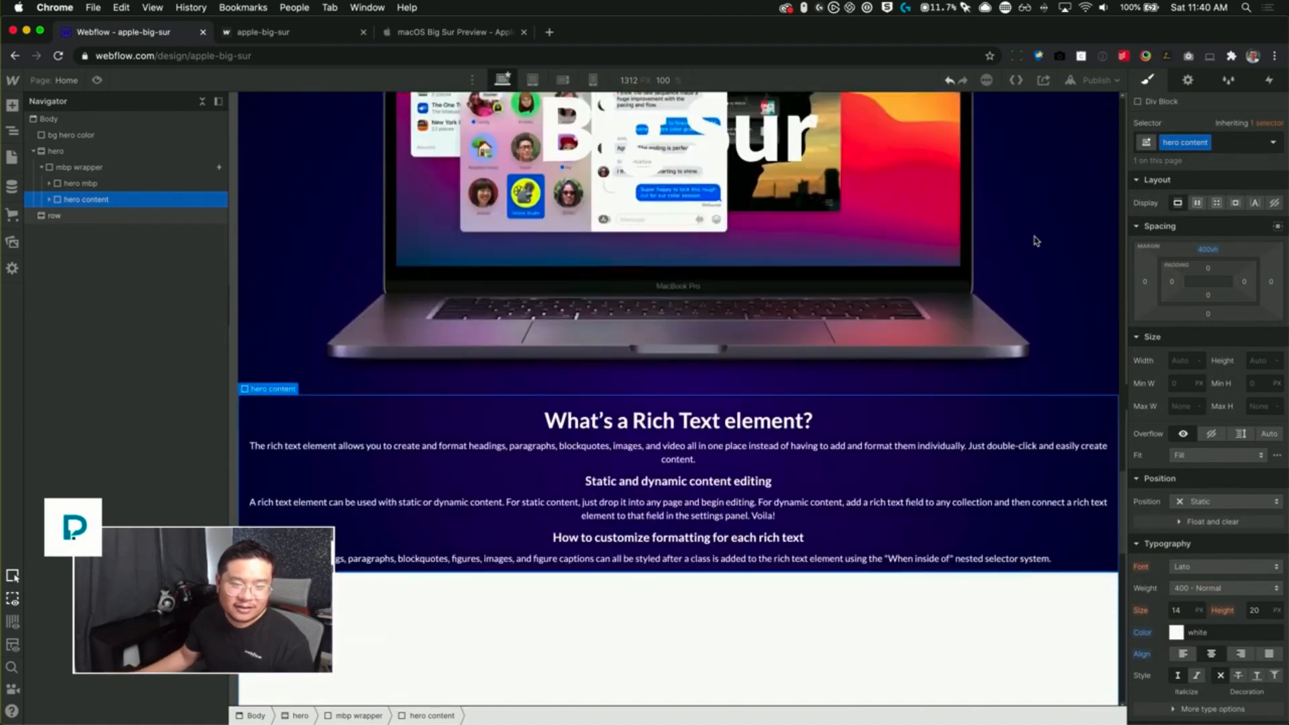
# - Preview how the rich text scrolls in below the laptop with the new hero content margin
pyautogui.click(97, 80)
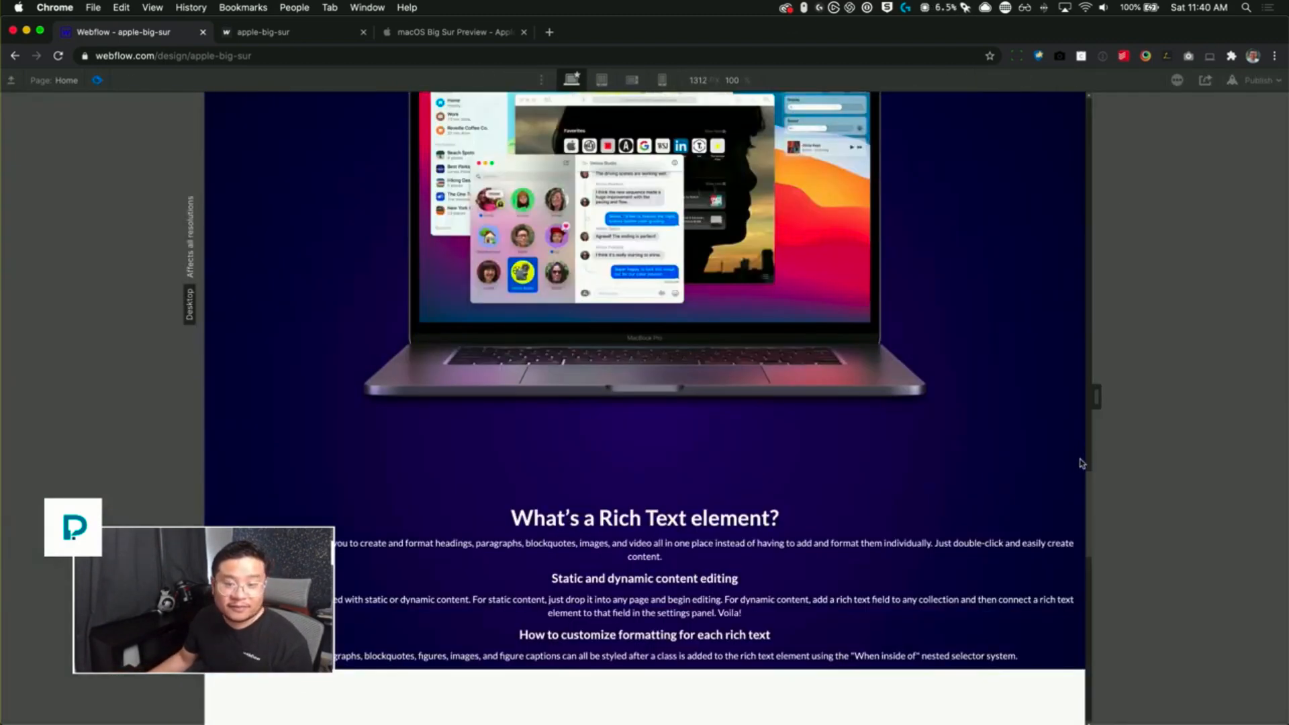
pyautogui.moveTo(1086, 500)
pyautogui.mouseDown()
pyautogui.moveTo(1096, 235)
pyautogui.moveTo(1096, 512)
pyautogui.moveTo(1098, 386)
pyautogui.moveTo(1081, 400)
pyautogui.moveTo(1082, 430)
pyautogui.moveTo(1082, 383)
pyautogui.moveTo(1081, 453)
pyautogui.moveTo(1089, 329)
pyautogui.moveTo(1088, 504)
pyautogui.mouseUp()
pyautogui.press('super+shift+p')
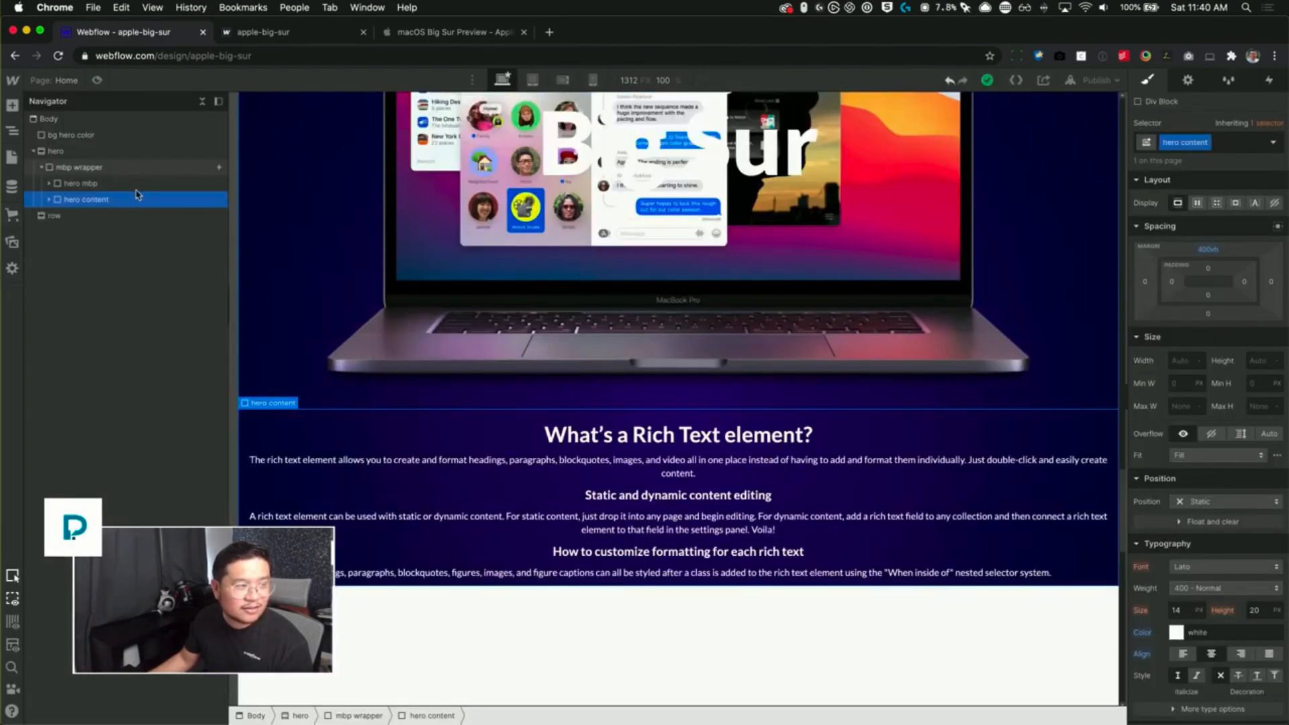
# - Move the five 30% actions of the mbp wrapper's hero mbp scroll animation (hero mbp, apple maps, messages, safari, quick settings) to 60%
pyautogui.click(159, 168)
pyautogui.click(1270, 80)
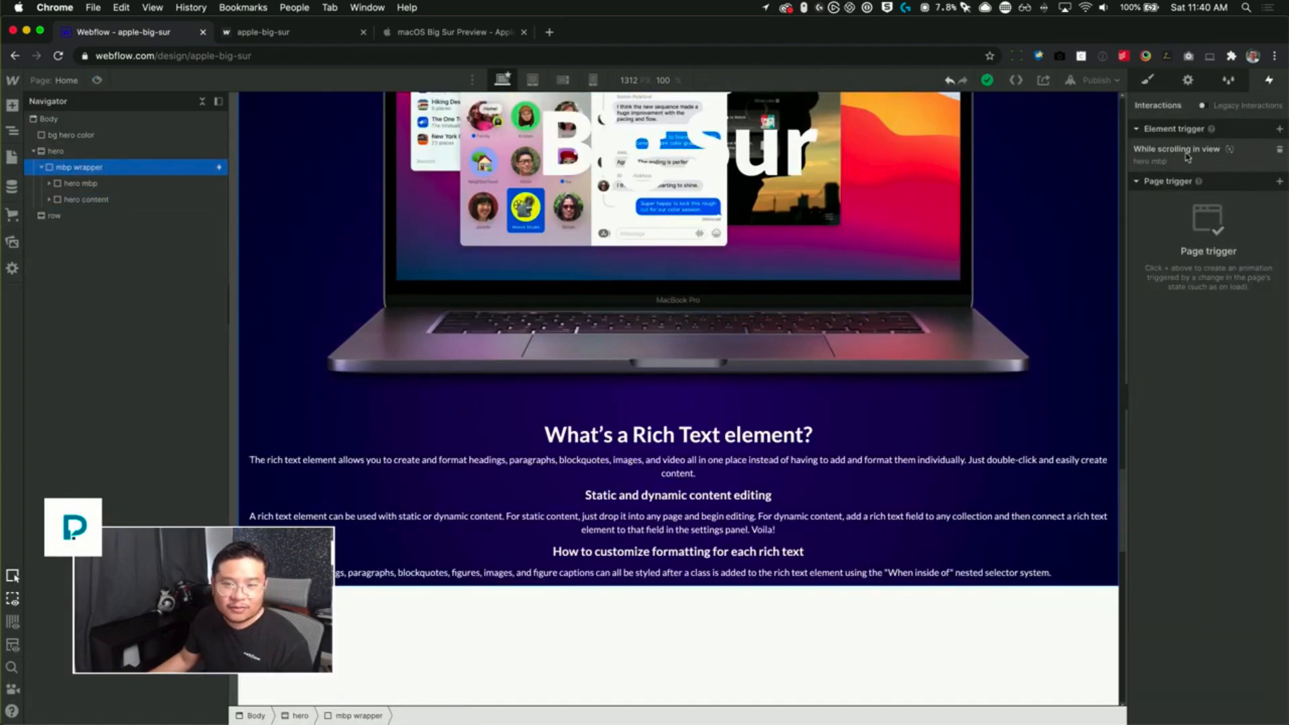
pyautogui.click(1197, 158)
pyautogui.click(1176, 302)
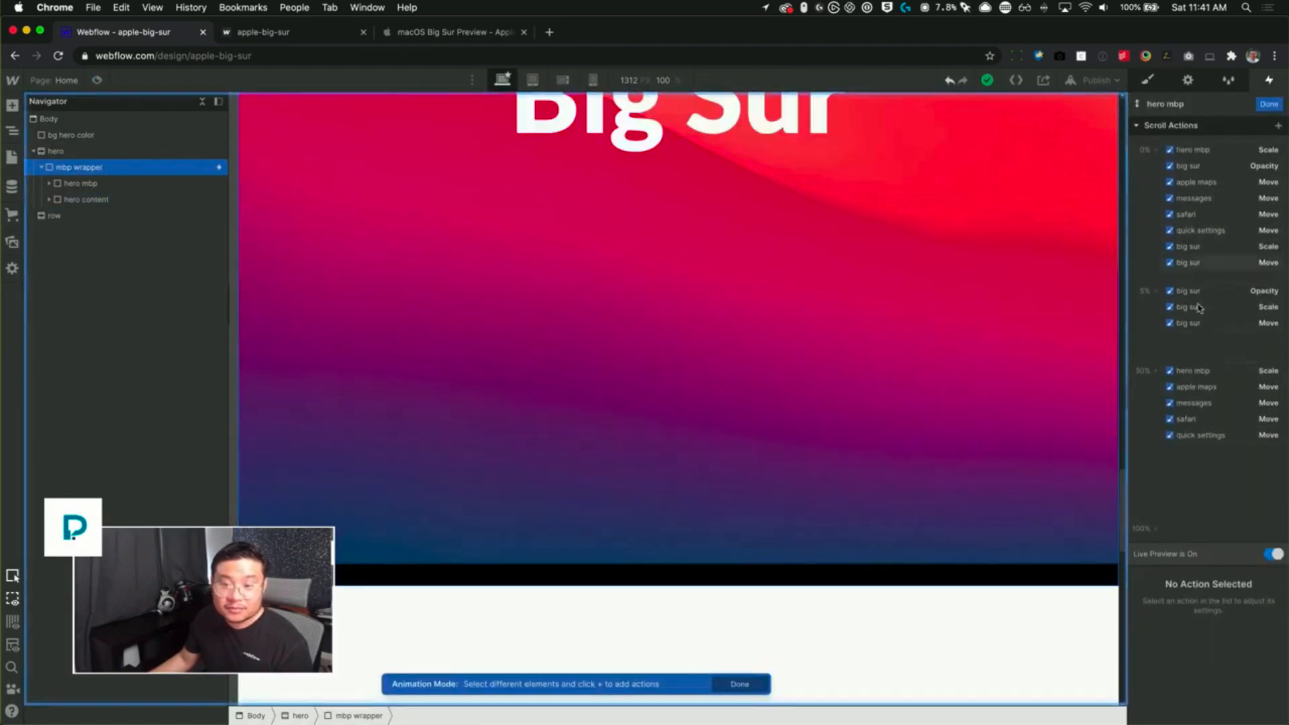
pyautogui.click(1193, 345)
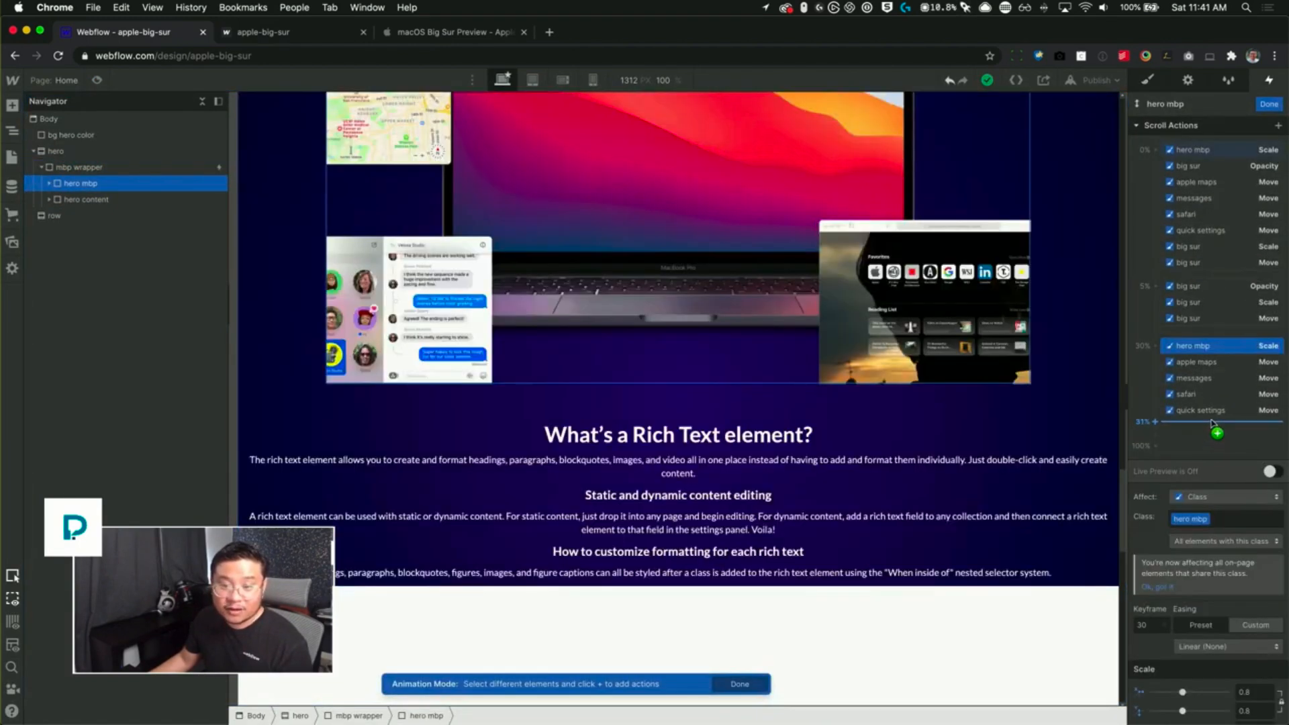
pyautogui.keyDown('shift'); pyautogui.click(1202, 411); pyautogui.keyUp('shift')
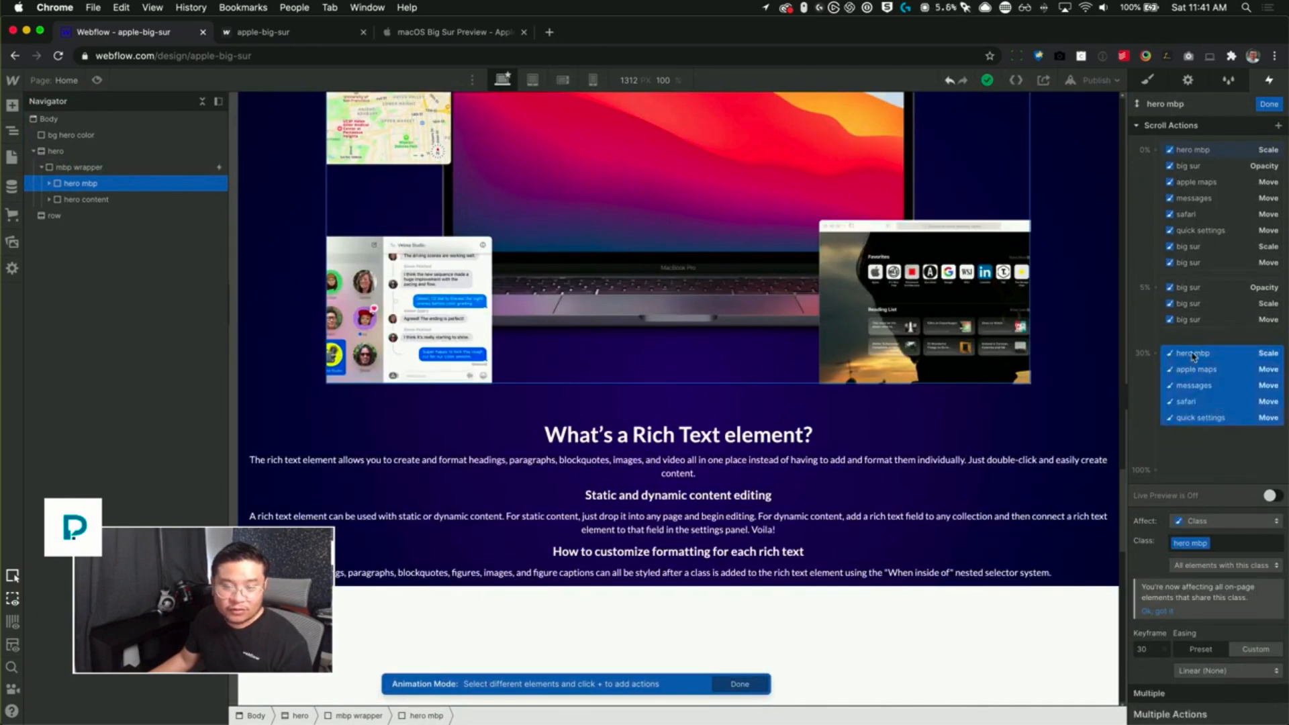
pyautogui.moveTo(1193, 356); pyautogui.dragTo(1208, 459)
# - Turn on live preview and check the retimed scroll animation from start to end
pyautogui.click(1269, 495)
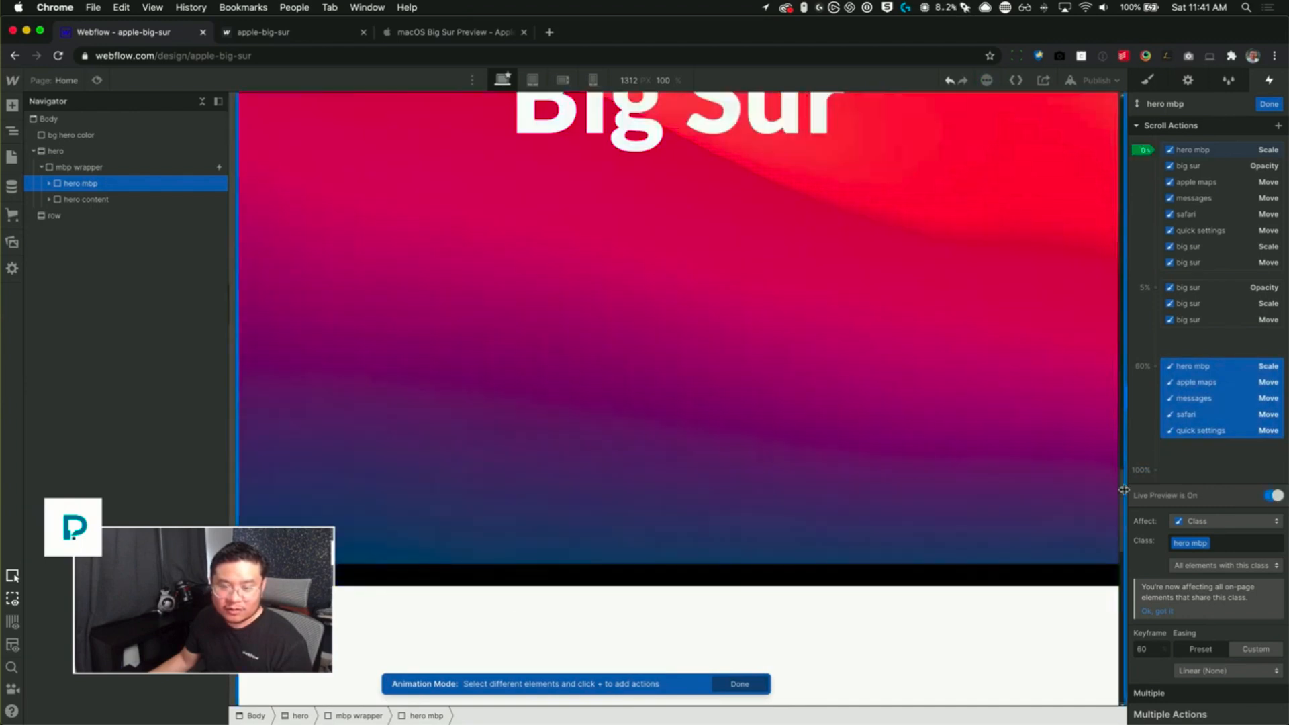
pyautogui.scroll(15, 1104, 215)
pyautogui.moveTo(1125, 161)
pyautogui.mouseDown()
pyautogui.moveTo(1127, 543)
pyautogui.moveTo(1099, 286)
pyautogui.moveTo(1133, 544)
pyautogui.moveTo(1115, 74)
pyautogui.moveTo(1111, 350)
pyautogui.moveTo(1091, 522)
pyautogui.mouseUp()
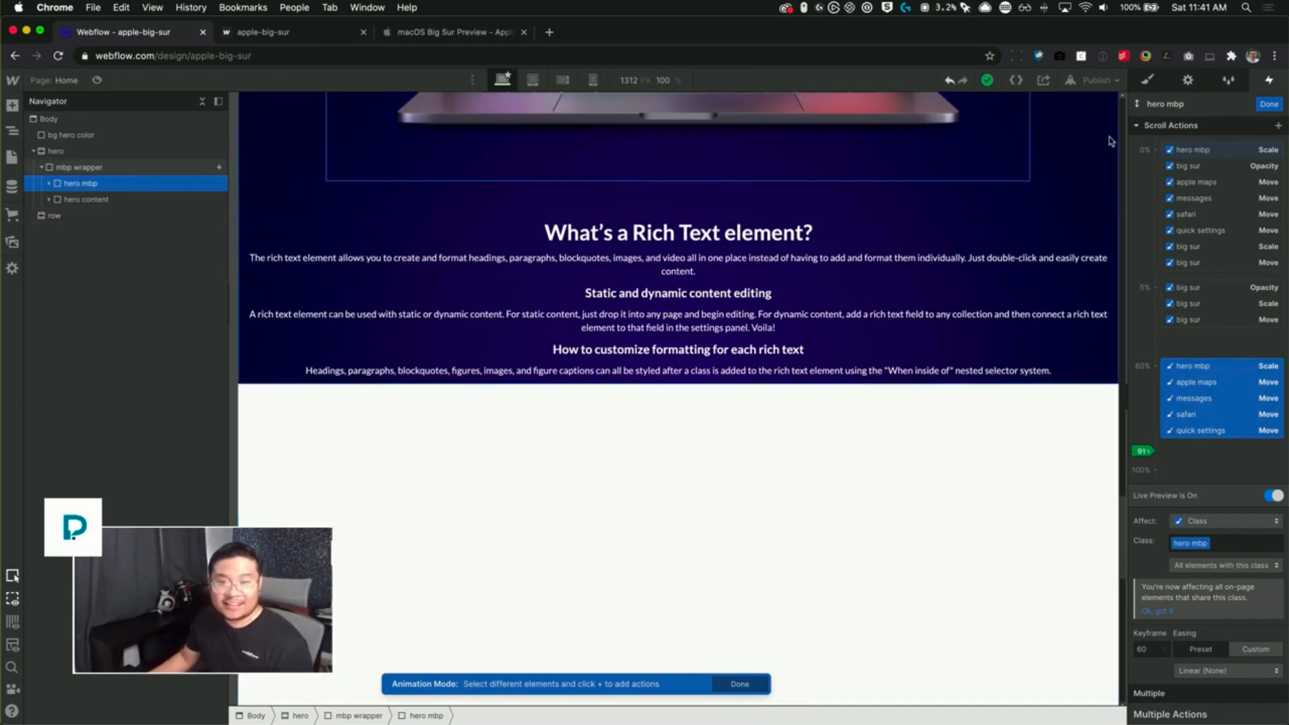
# - Publish the site to apple-big-sur.webflow.io and copy the address of its public showcase page
pyautogui.click(1091, 81)
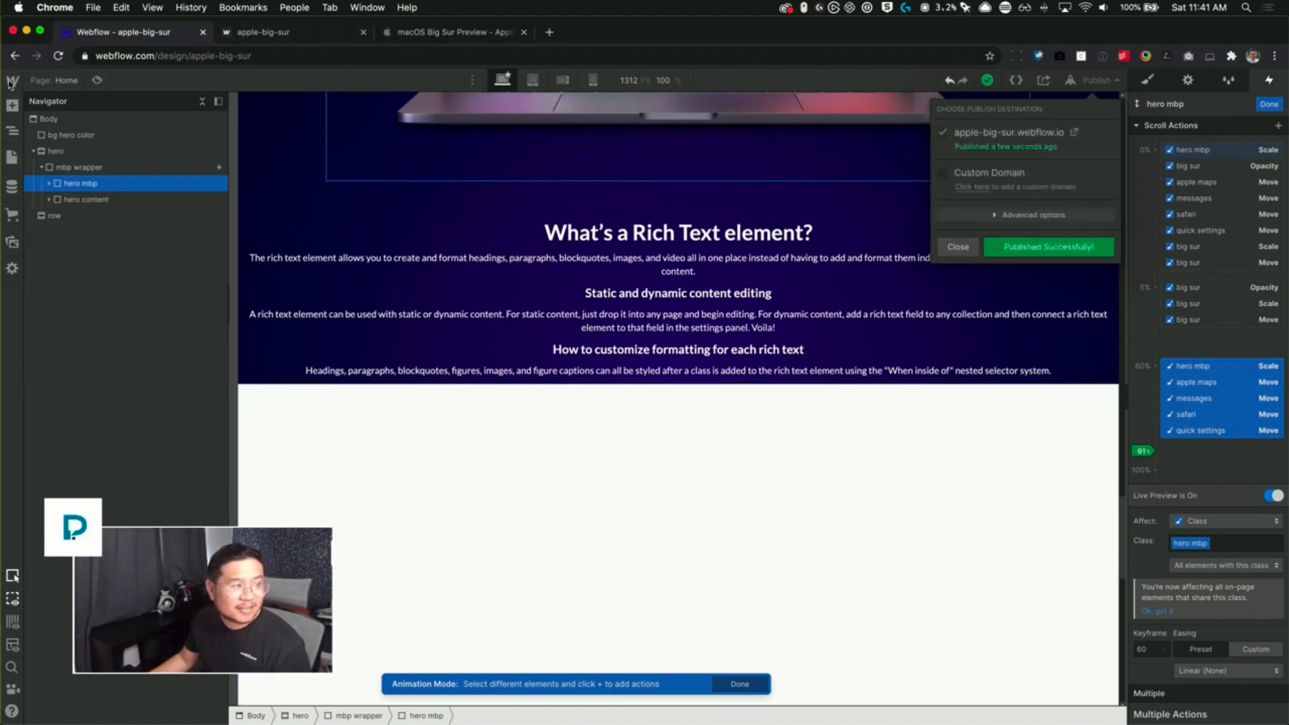
pyautogui.moveTo(12, 82)
pyautogui.click(68, 116)
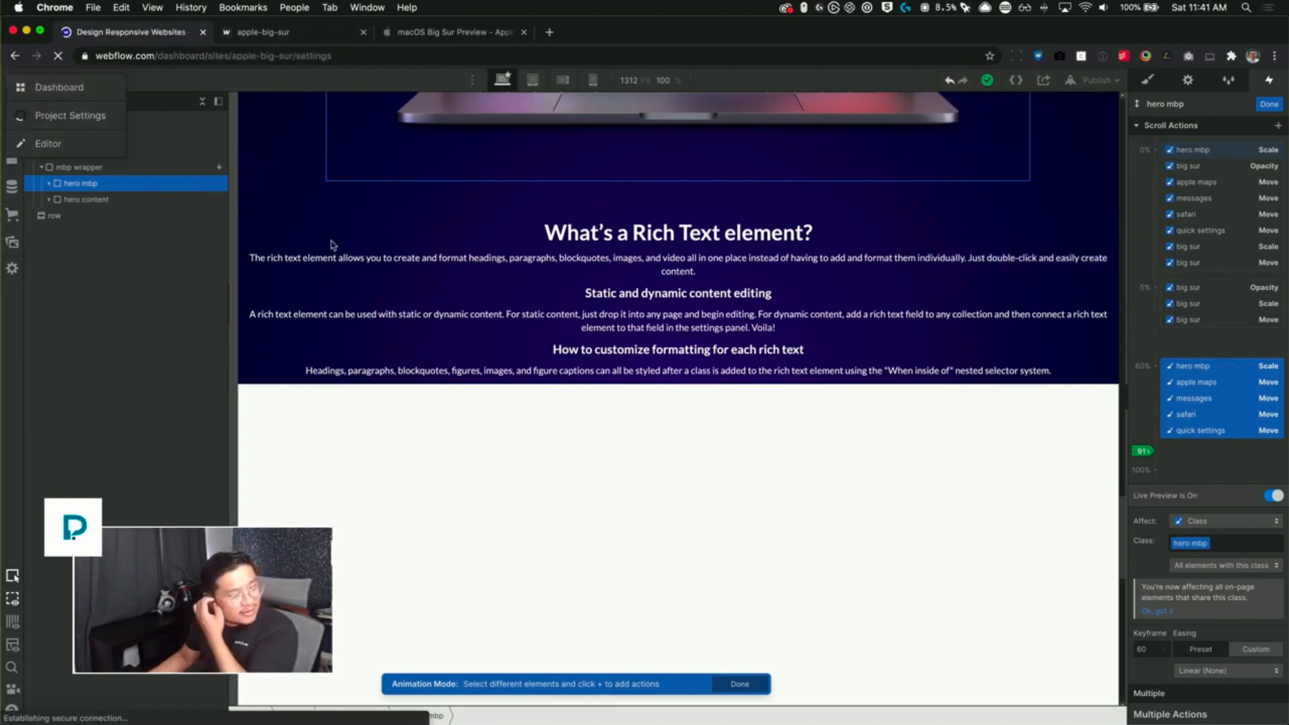
pyautogui.scroll(-10, 524, 449)
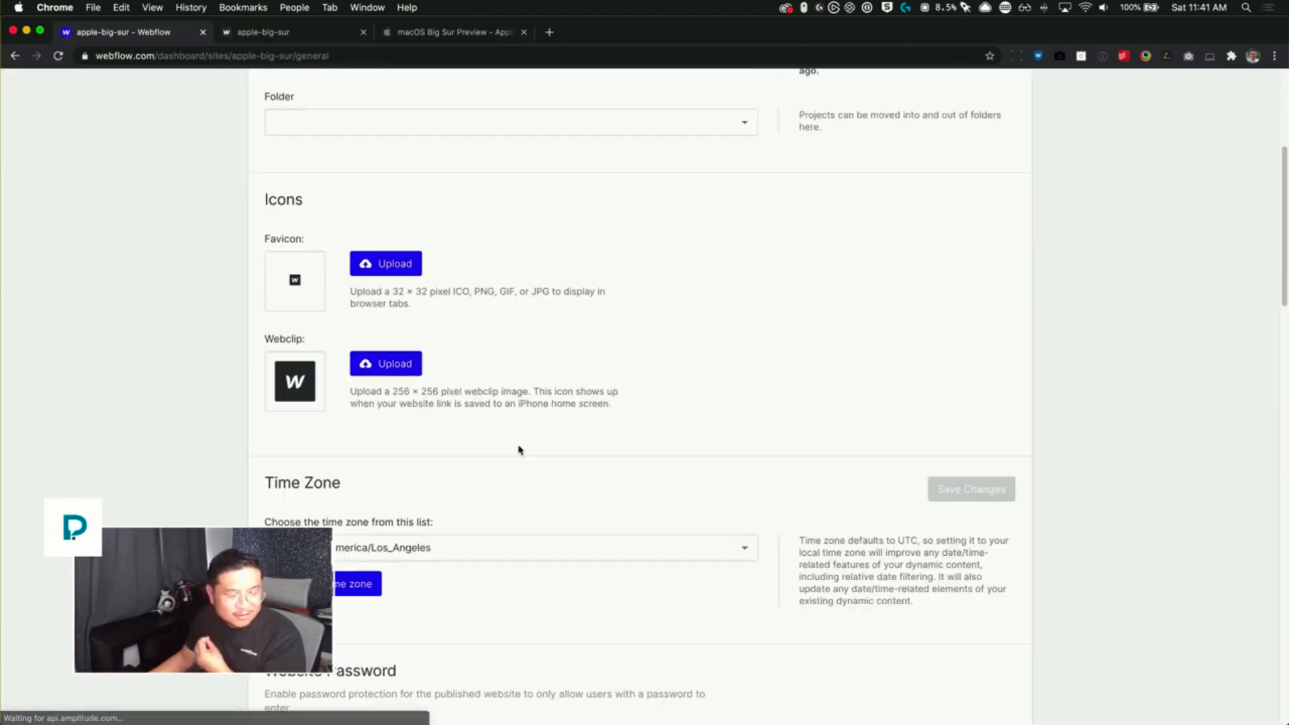
pyautogui.scroll(-3, 527, 458)
pyautogui.click(452, 500)
pyautogui.click(264, 56)
pyautogui.press('super+c')
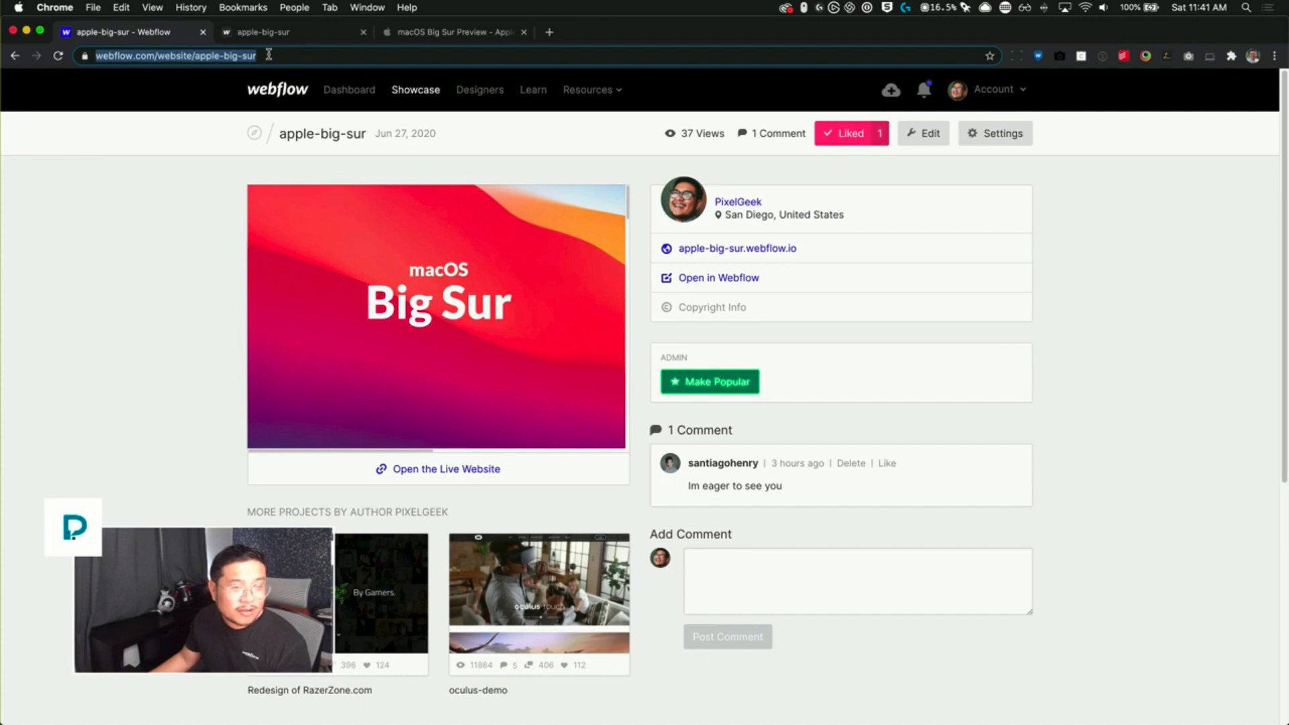
# - Reopen the project in the Designer and post the copied showcase link in the YouTube live chat
pyautogui.click(16, 57)
pyautogui.click(836, 132)
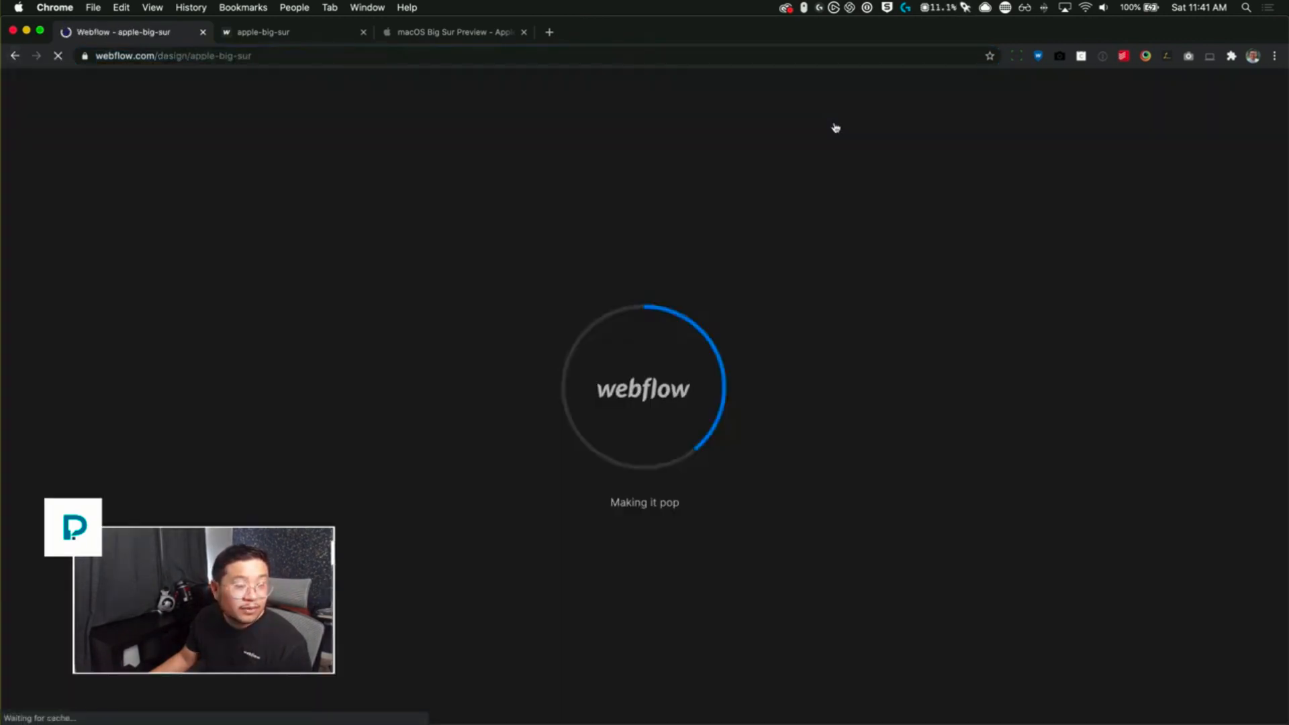
pyautogui.hotkey('ctrl', 'Up')
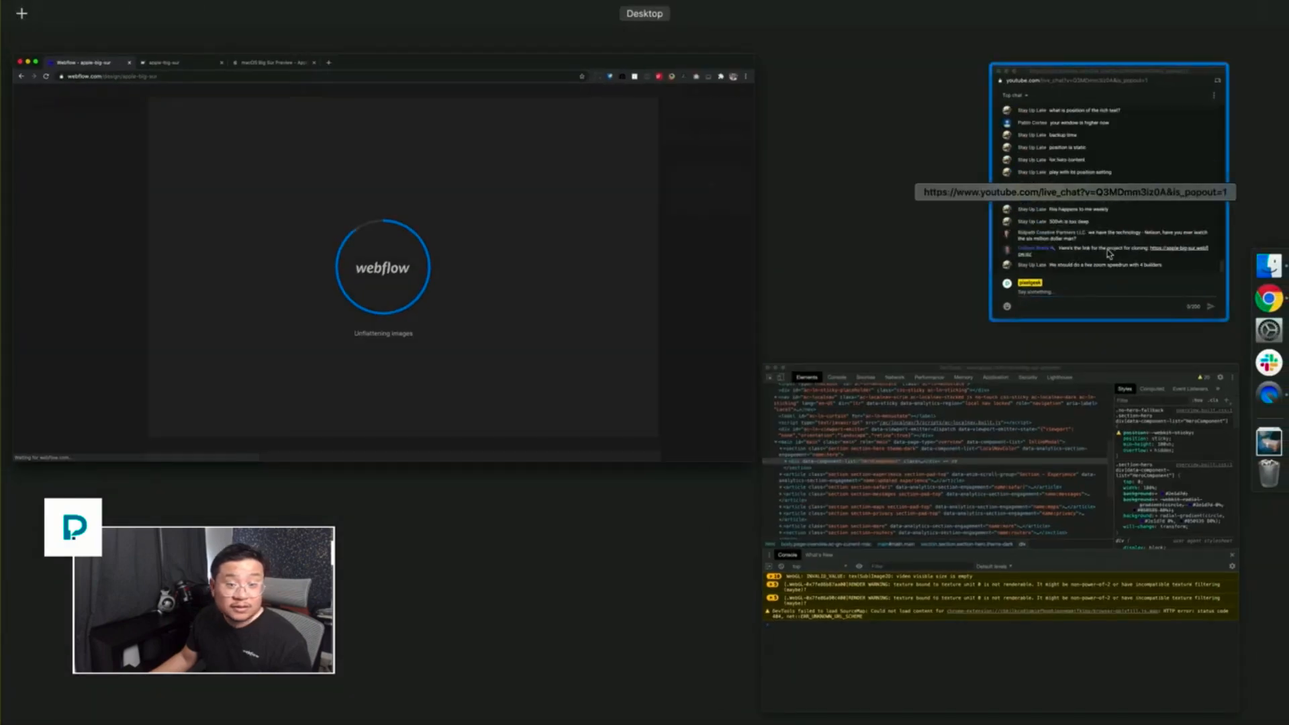
pyautogui.click(1074, 274)
pyautogui.press('super+v')
pyautogui.press('Return')
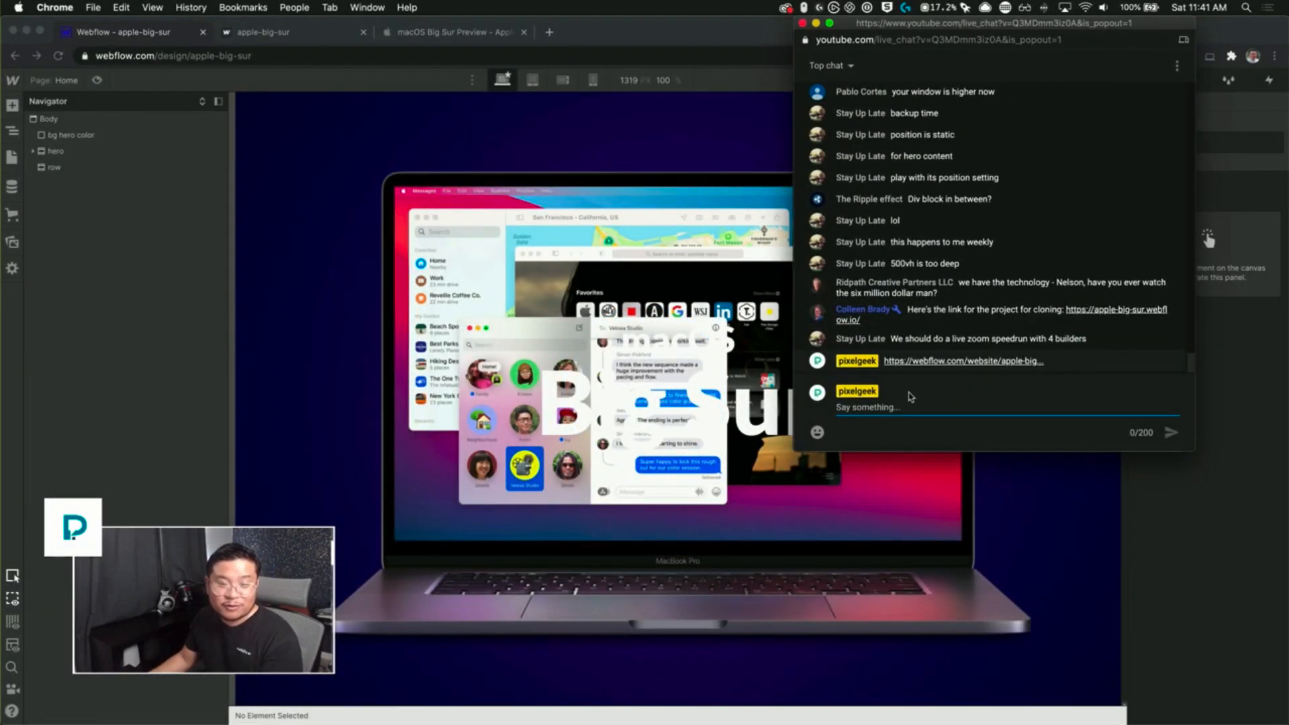
pyautogui.click(635, 31)
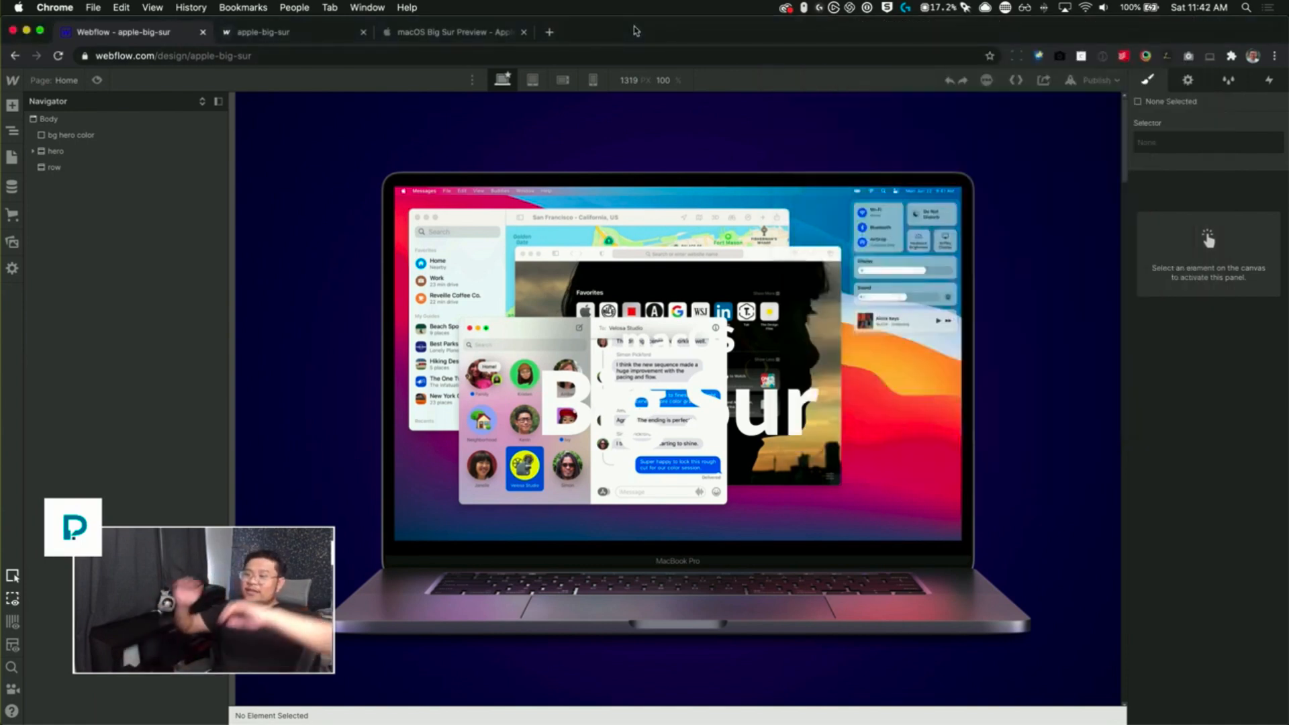
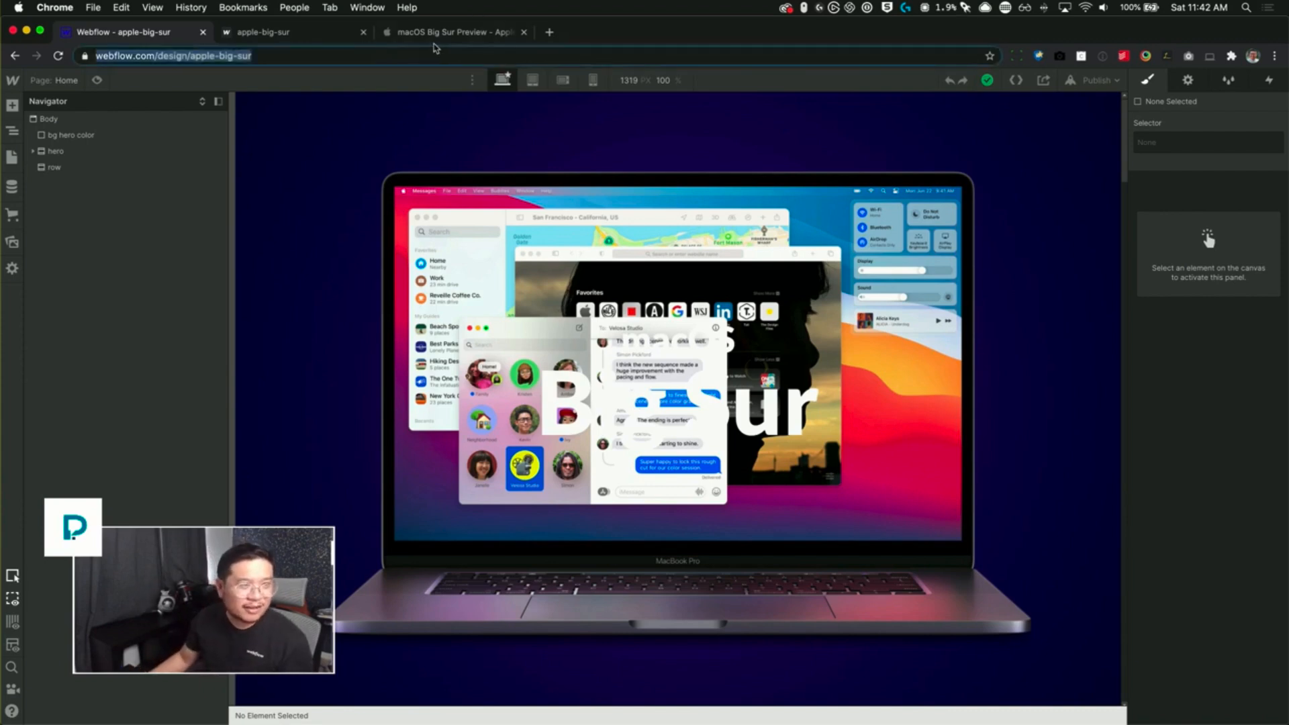
# - Examine how the text follows the laptop on Apple's macOS Big Sur preview page
pyautogui.click(423, 32)
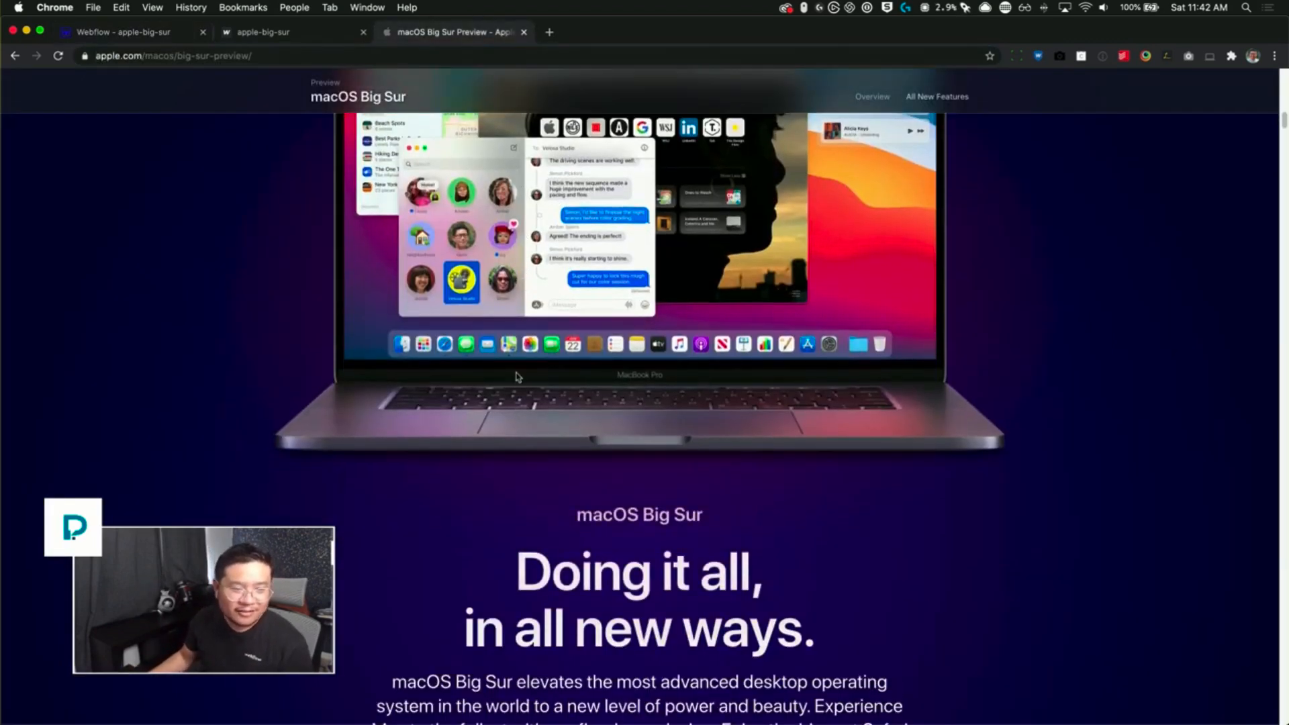
pyautogui.scroll(-1, 600, 520)
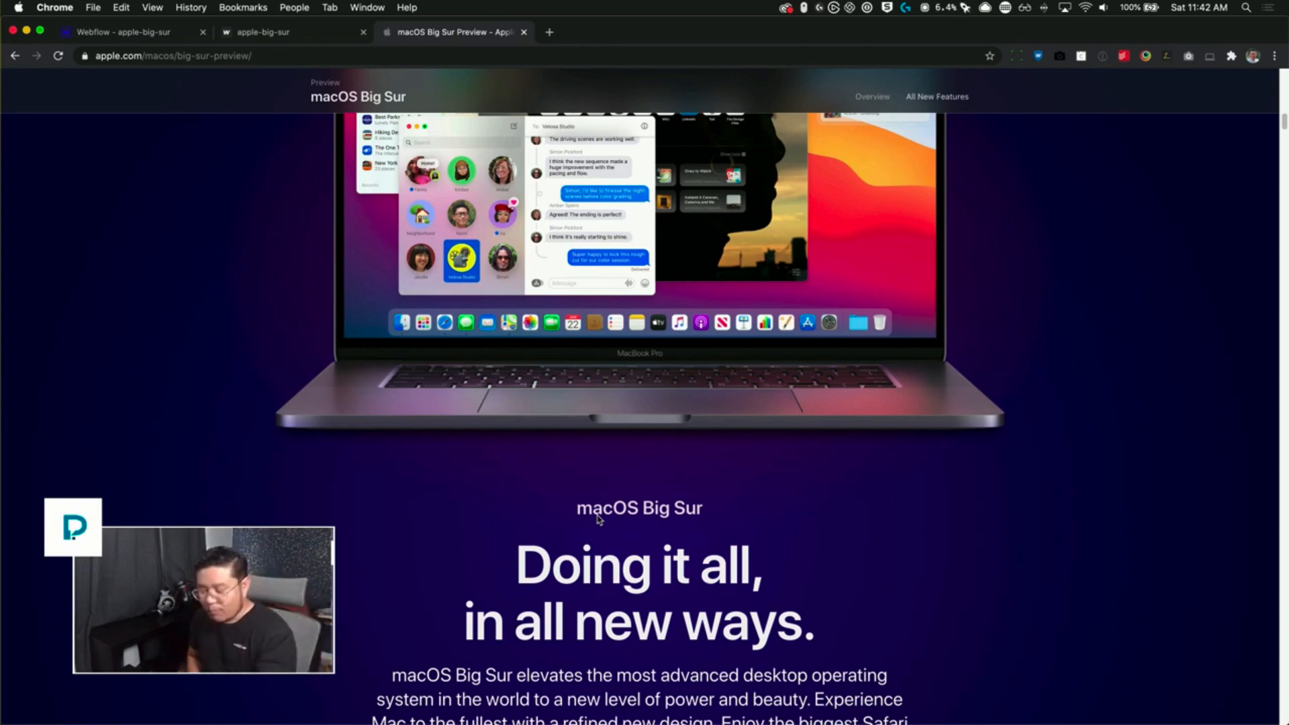
# - Examine the heading, tagline and intro paragraph below the laptop on Apple's macOS Big Sur preview page
pyautogui.scroll(-5, 610, 466)
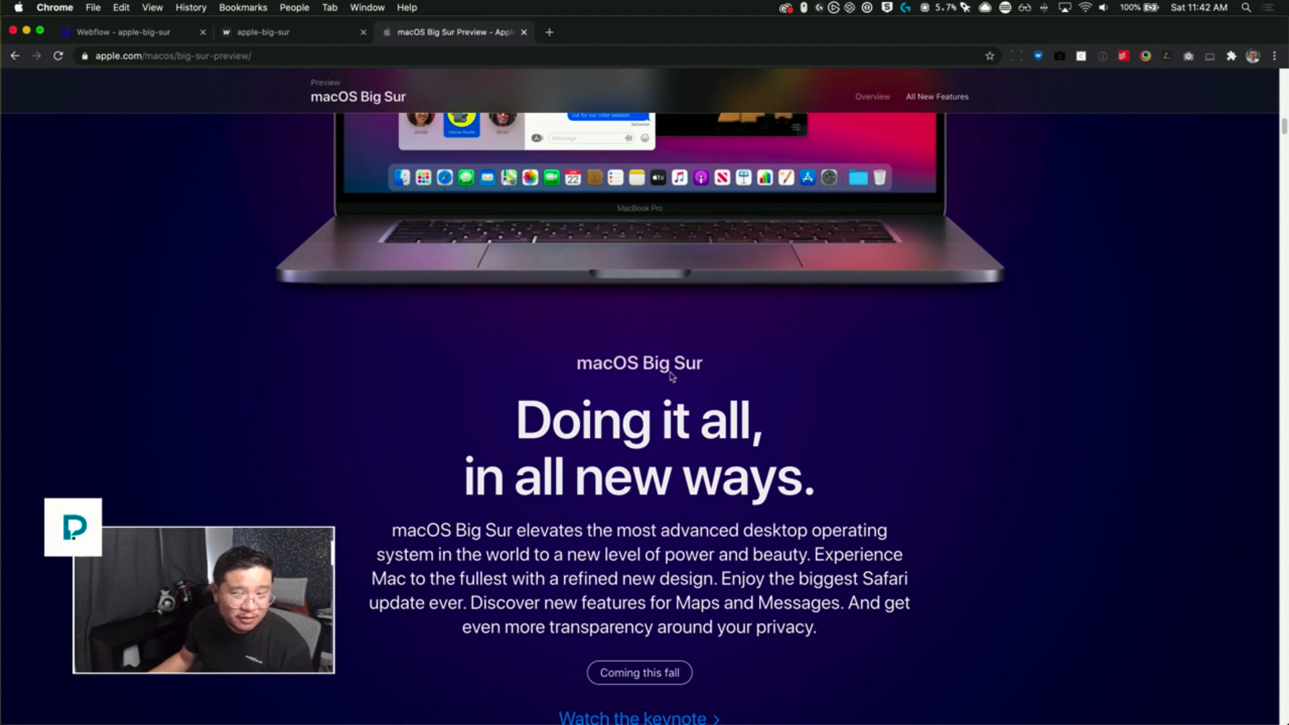
pyautogui.moveTo(588, 601); pyautogui.dragTo(780, 626)
pyautogui.click(549, 541)
pyautogui.moveTo(695, 478); pyautogui.dragTo(599, 350)
pyautogui.click(718, 491)
pyautogui.moveTo(812, 492); pyautogui.dragTo(579, 387)
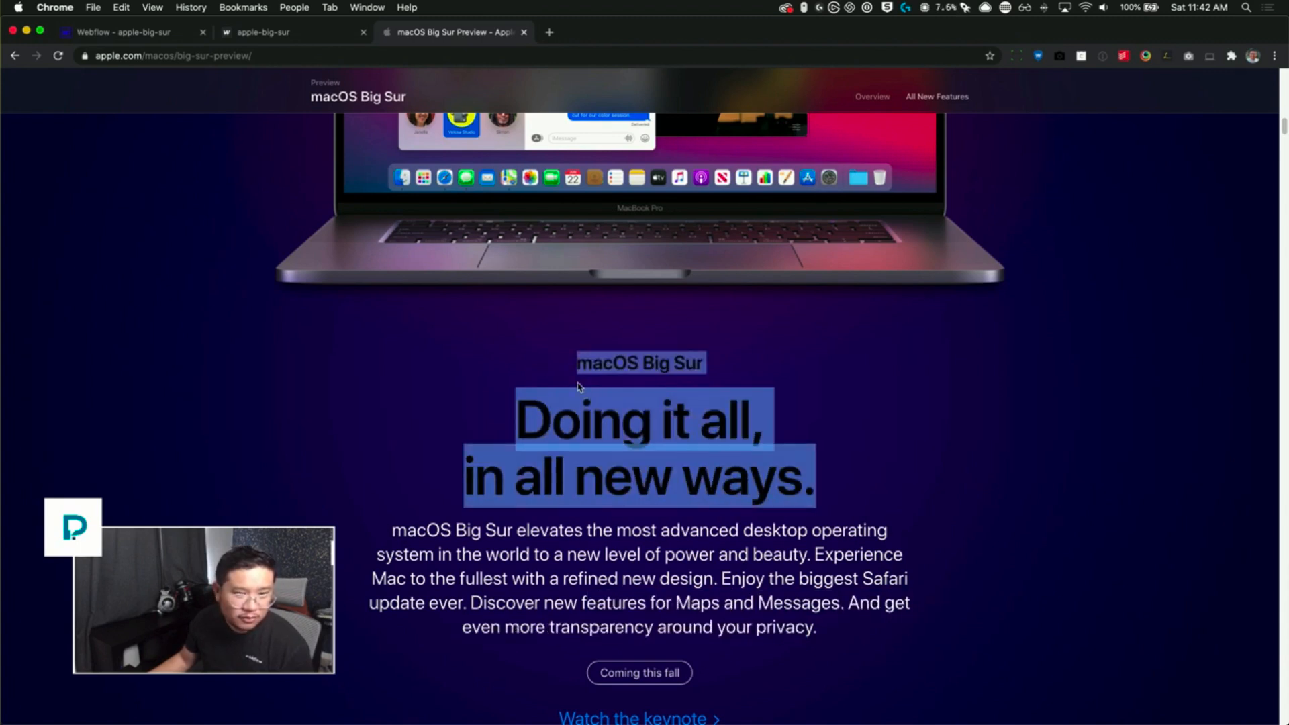
pyautogui.scroll(2, 618, 452)
pyautogui.scroll(-5, 618, 461)
pyautogui.scroll(1, 618, 460)
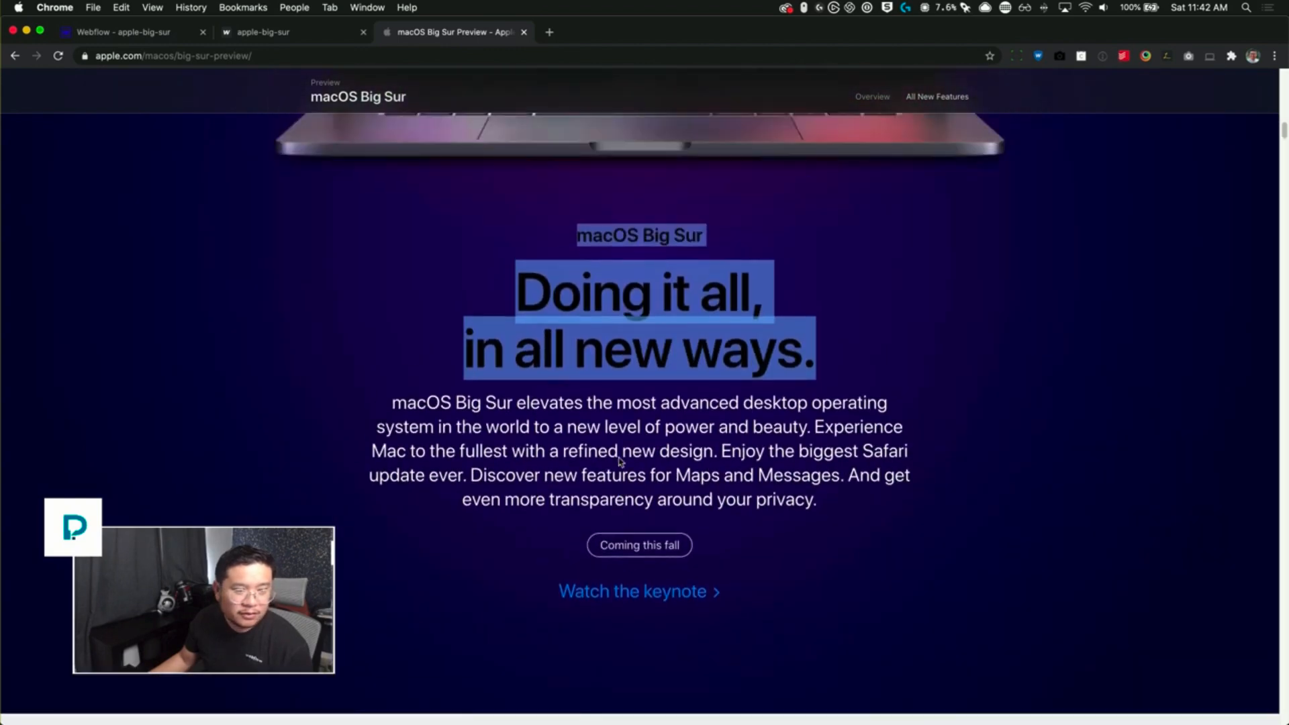
pyautogui.click(780, 443)
pyautogui.moveTo(811, 365); pyautogui.dragTo(552, 253)
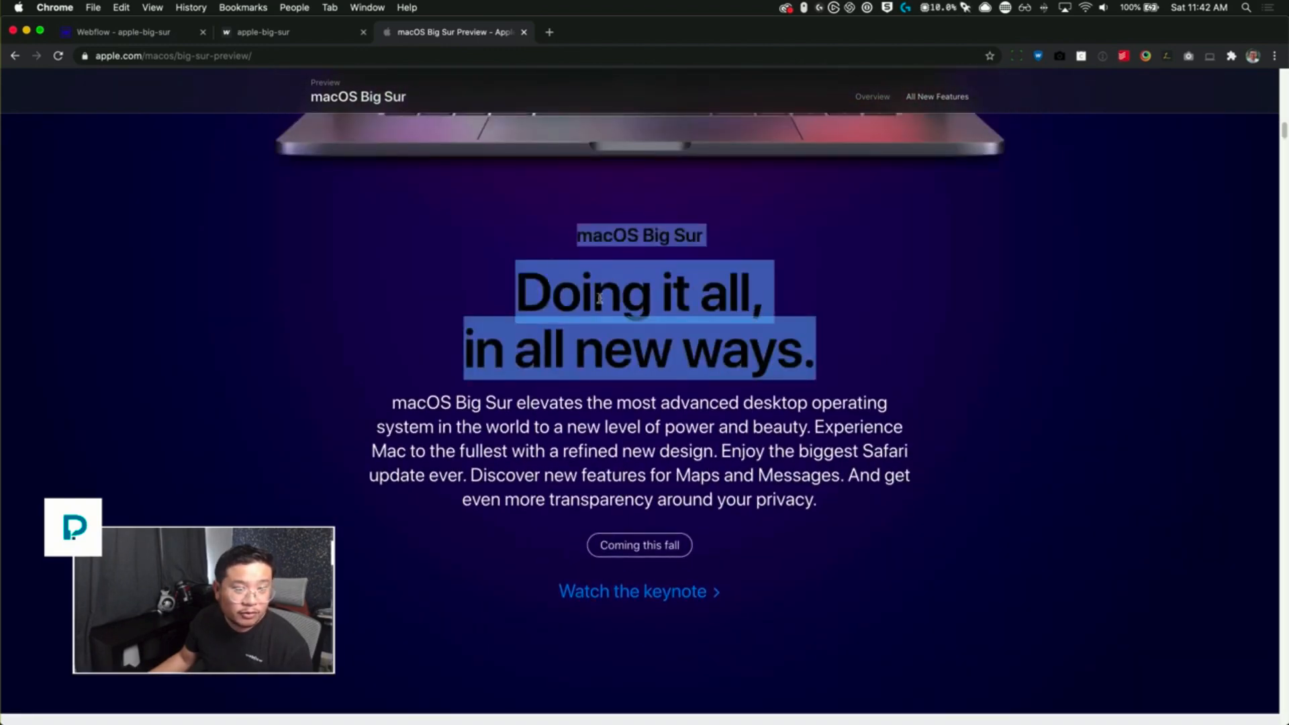
# - Locate the placeholder rich text in the Webflow hero, and copy the macOS Big Sur heading, tagline and intro paragraph from Apple's page
pyautogui.click(140, 34)
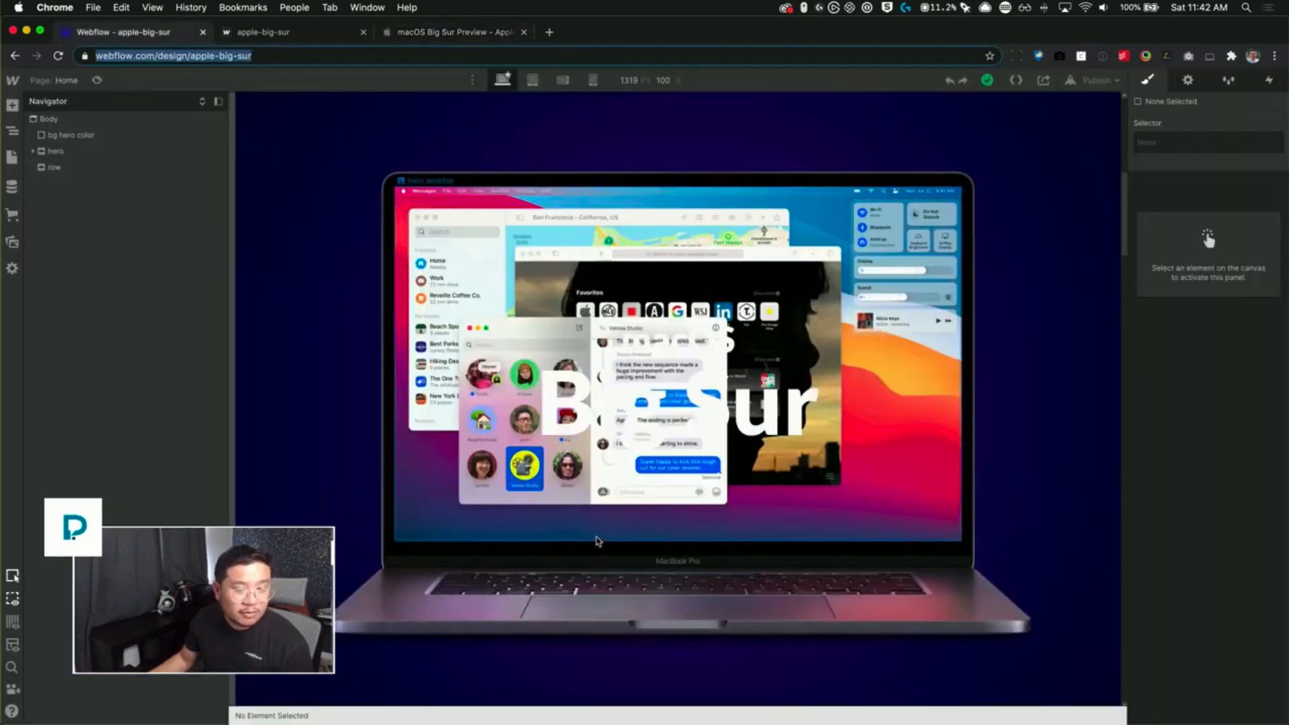
pyautogui.scroll(-5, 594, 534)
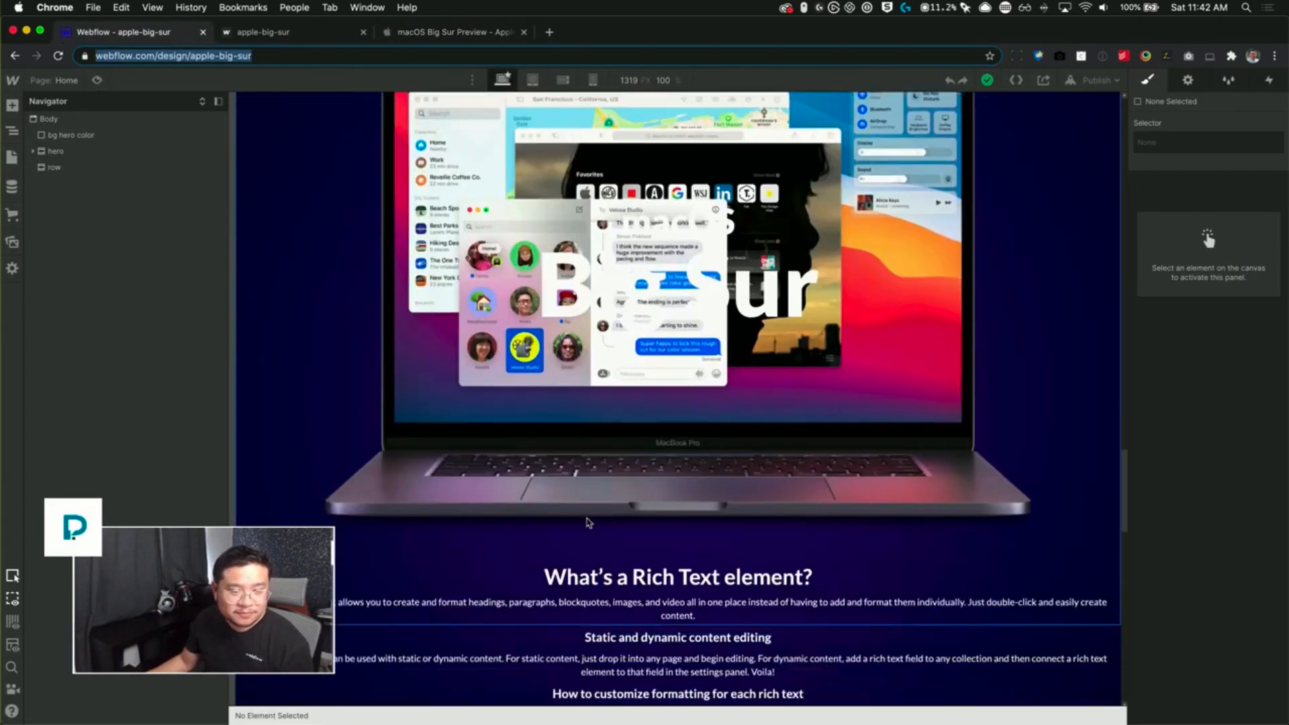
pyautogui.scroll(-2, 589, 521)
pyautogui.tripleClick(697, 509)
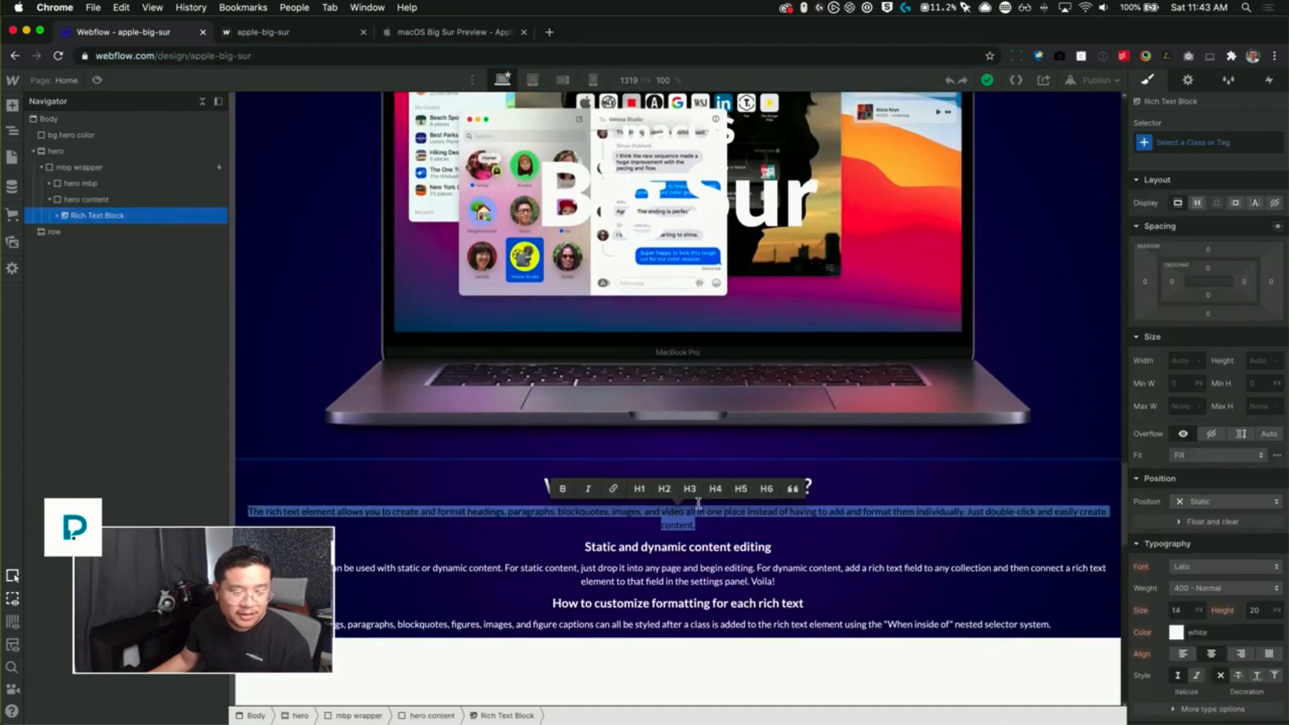
pyautogui.click(425, 38)
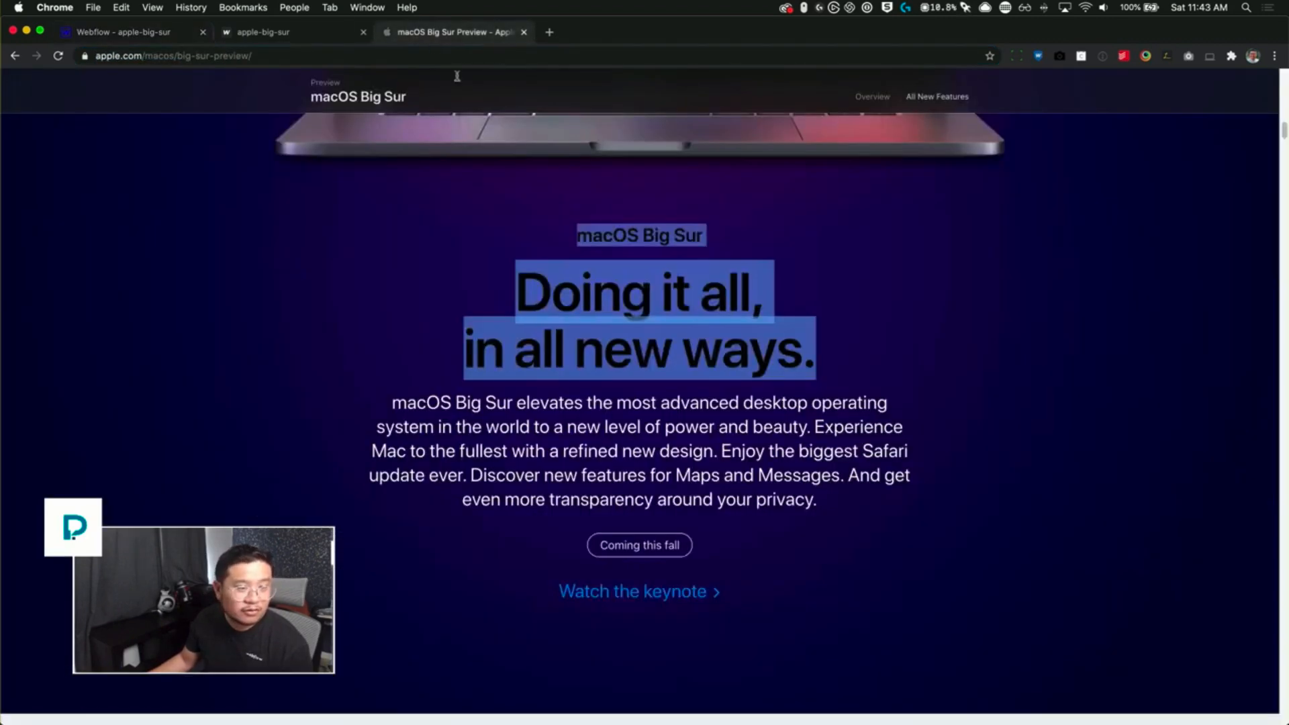
pyautogui.moveTo(862, 508); pyautogui.dragTo(548, 252)
pyautogui.press('super+c')
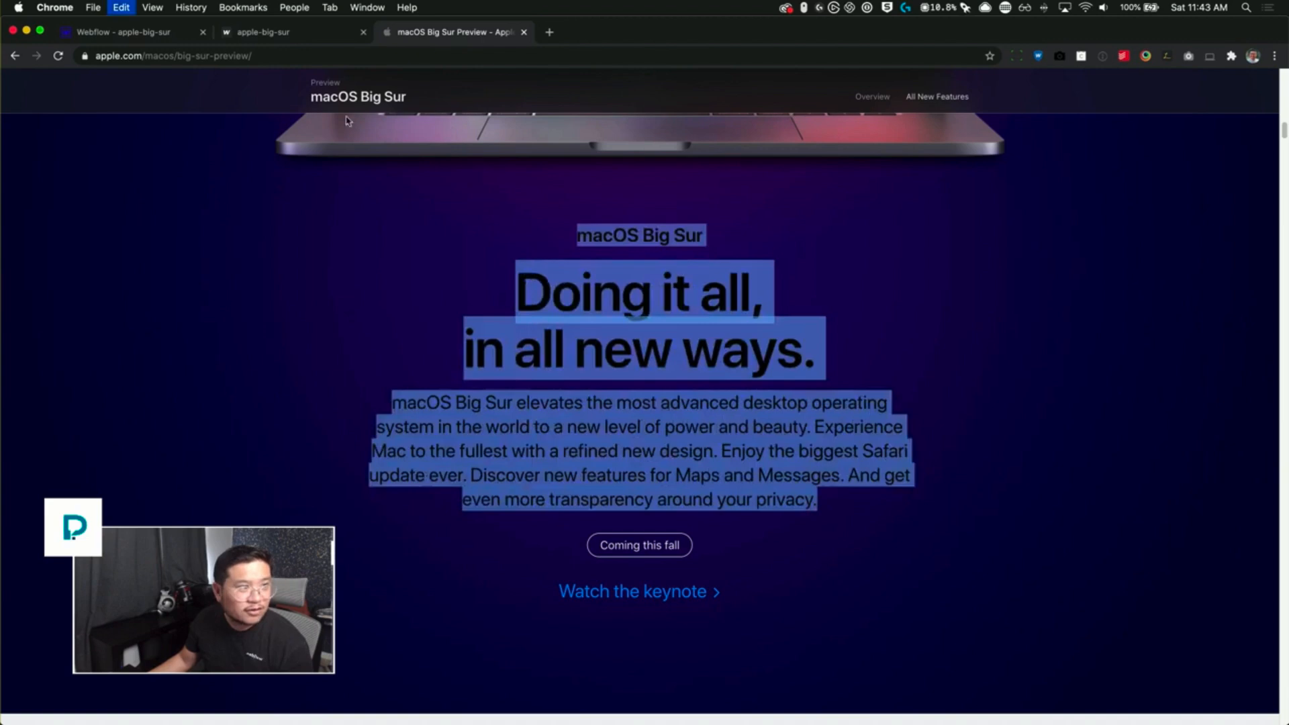
# - Replace all placeholder content of the hero's rich text block in Webflow with the copied Apple text
pyautogui.click(145, 41)
pyautogui.tripleClick(767, 621)
pyautogui.press('super+a')
pyautogui.press('super+v')
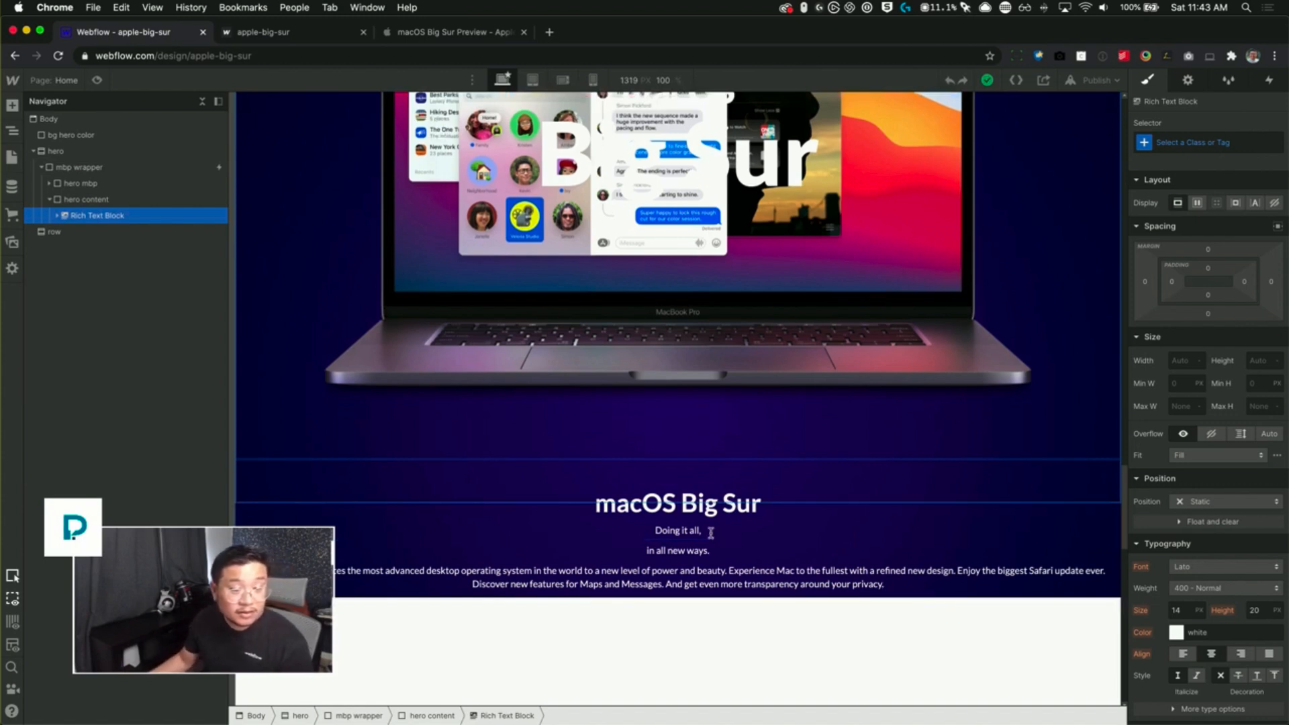
# - Format "macOS Big Sur" as Heading 1 and the lines "Doing it all," and "in all new ways." as Heading 2, comparing with Apple's page
pyautogui.moveTo(709, 533); pyautogui.dragTo(608, 533)
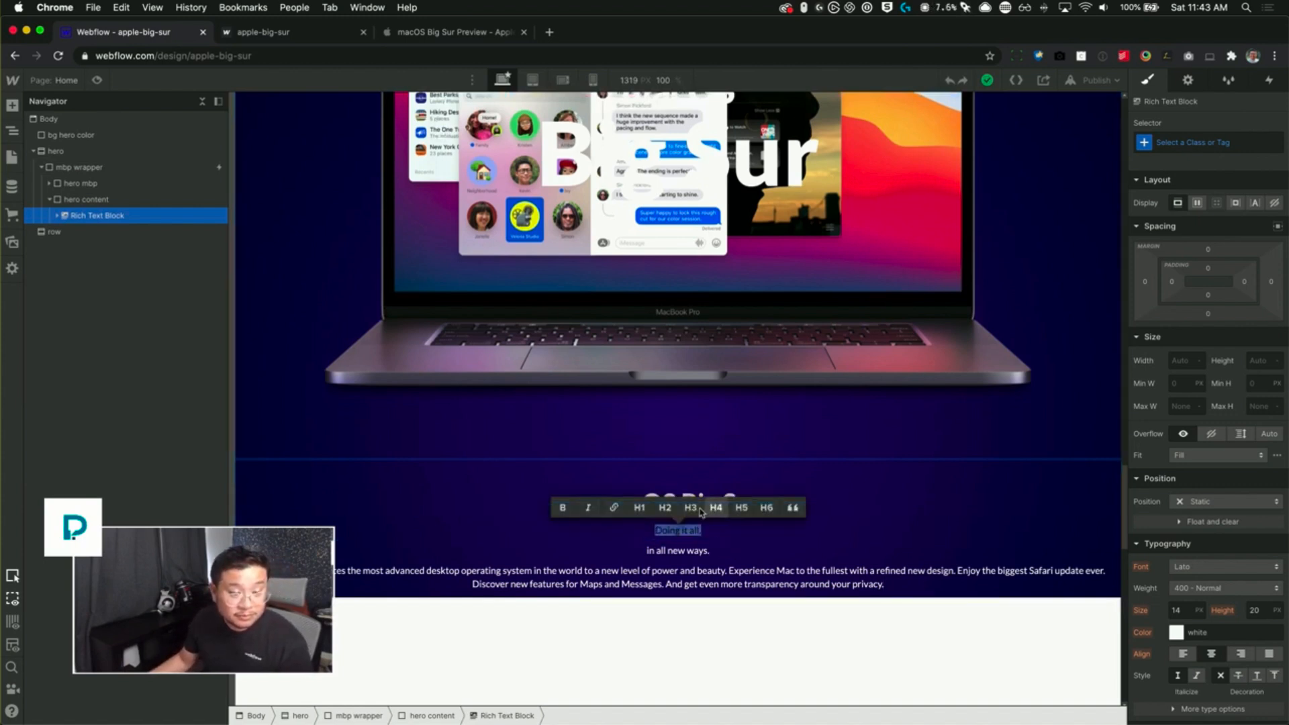
pyautogui.click(725, 546)
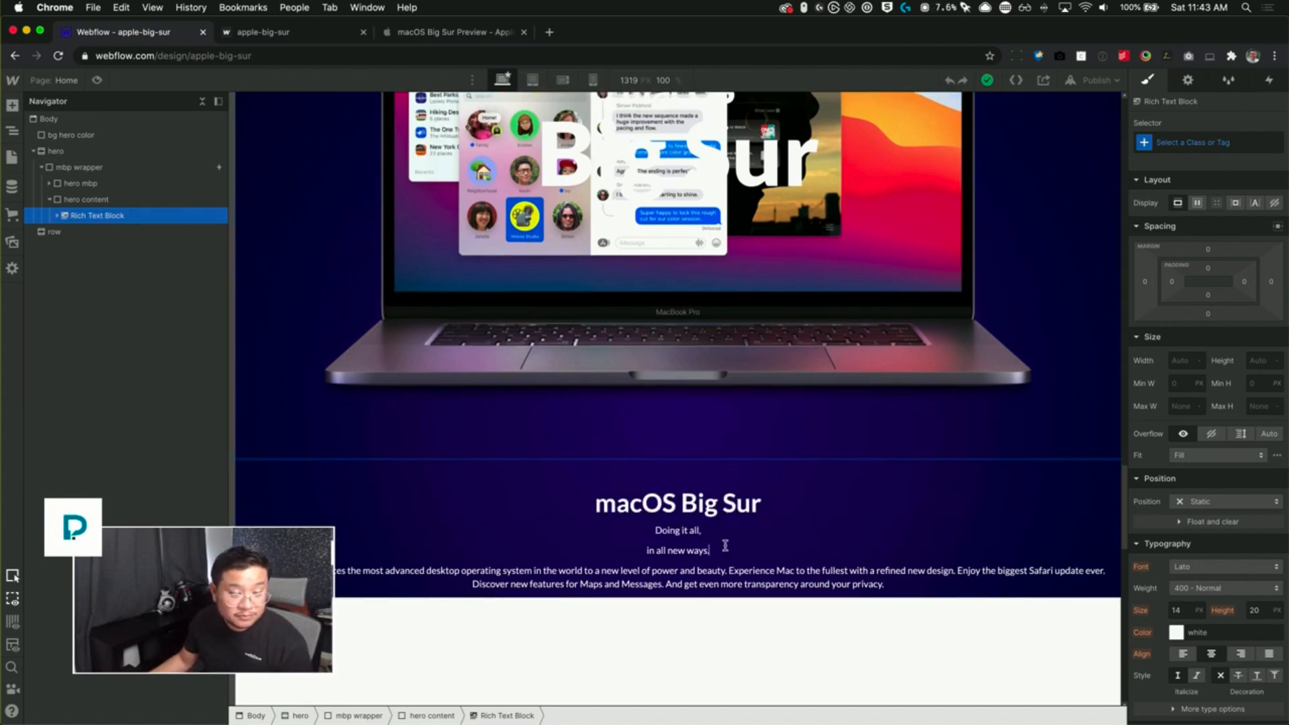
pyautogui.moveTo(772, 507); pyautogui.dragTo(524, 512)
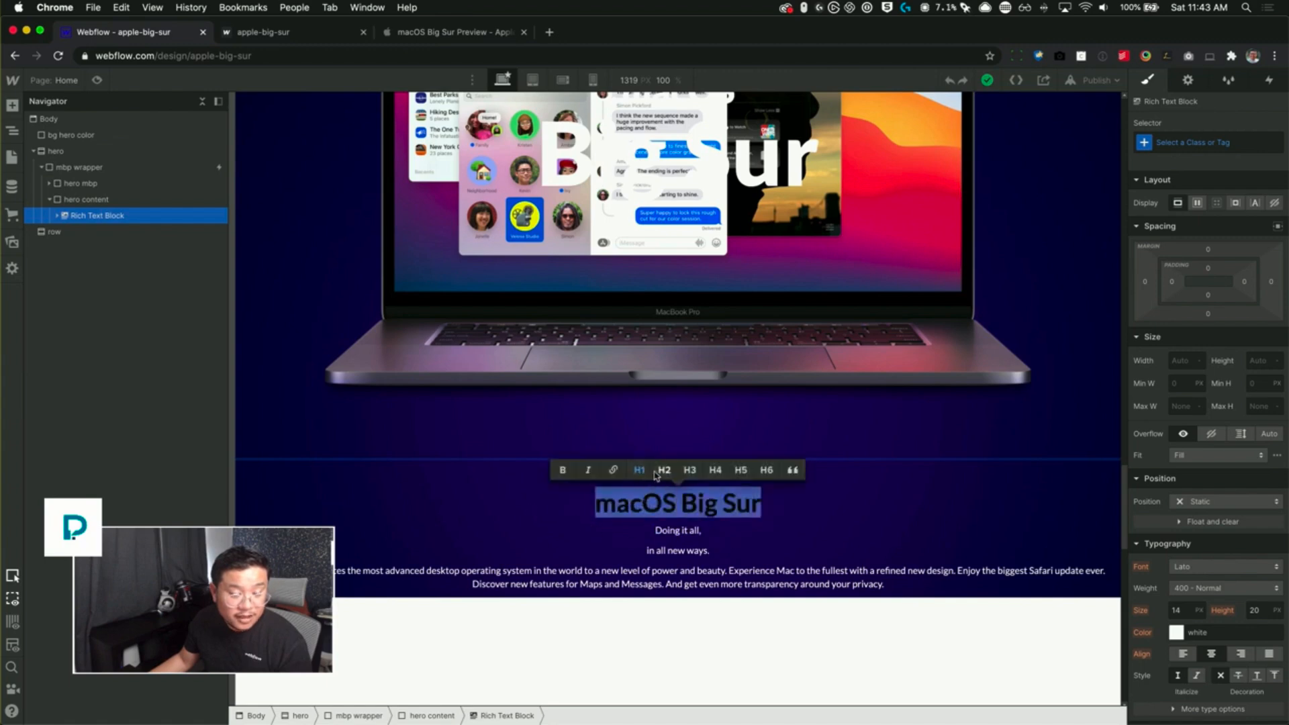
pyautogui.click(430, 35)
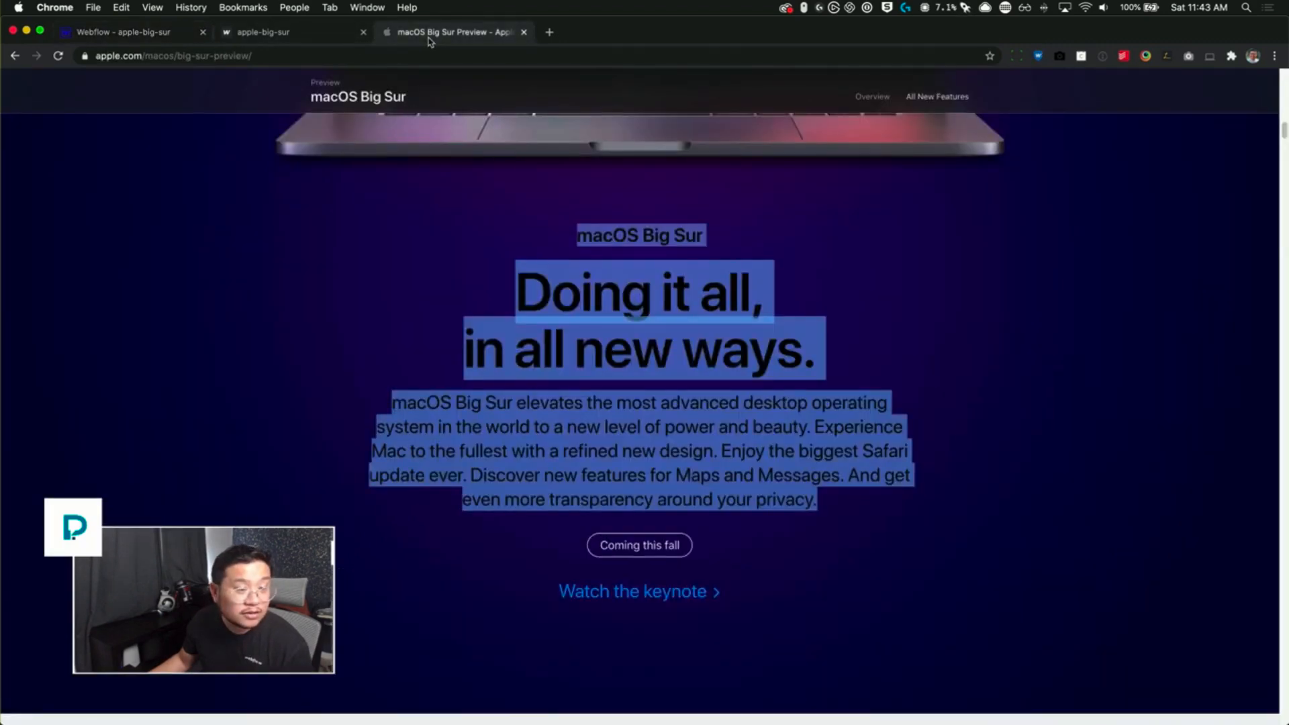
pyautogui.click(153, 37)
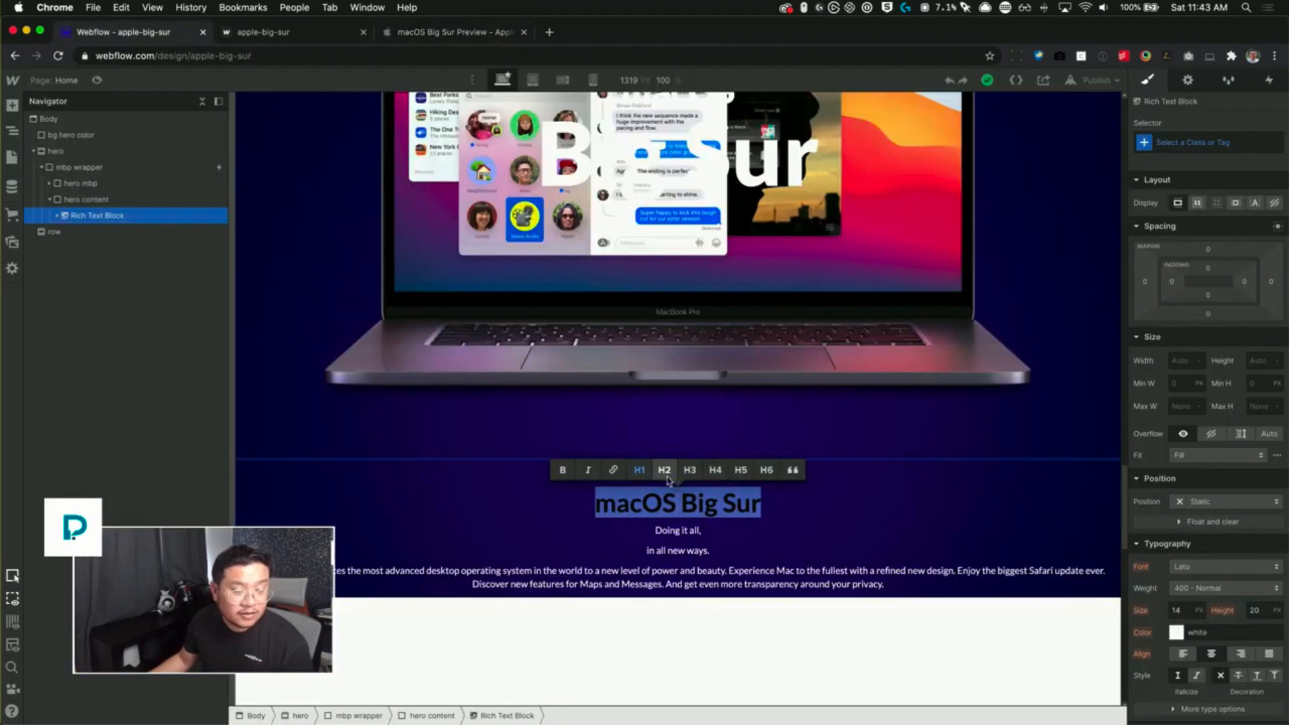
pyautogui.click(725, 546)
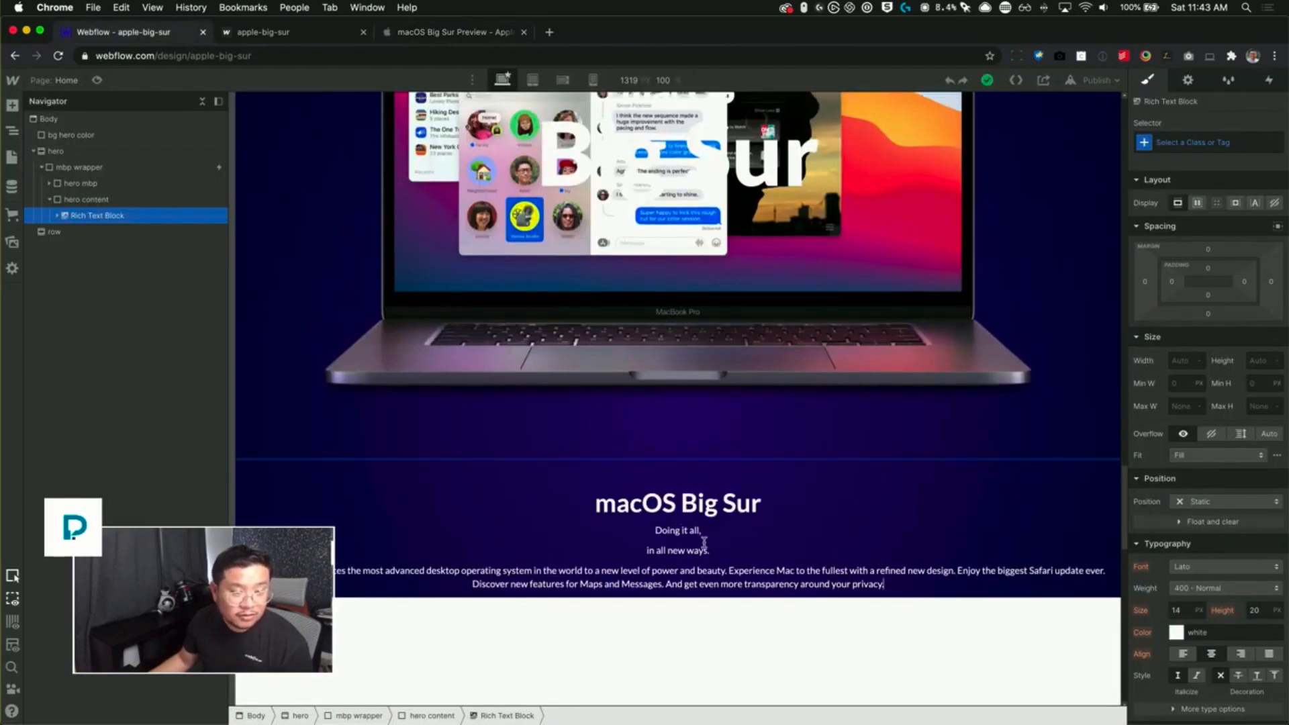
pyautogui.tripleClick(729, 504)
pyautogui.click(646, 471)
pyautogui.moveTo(725, 554); pyautogui.dragTo(647, 530)
pyautogui.click(651, 508)
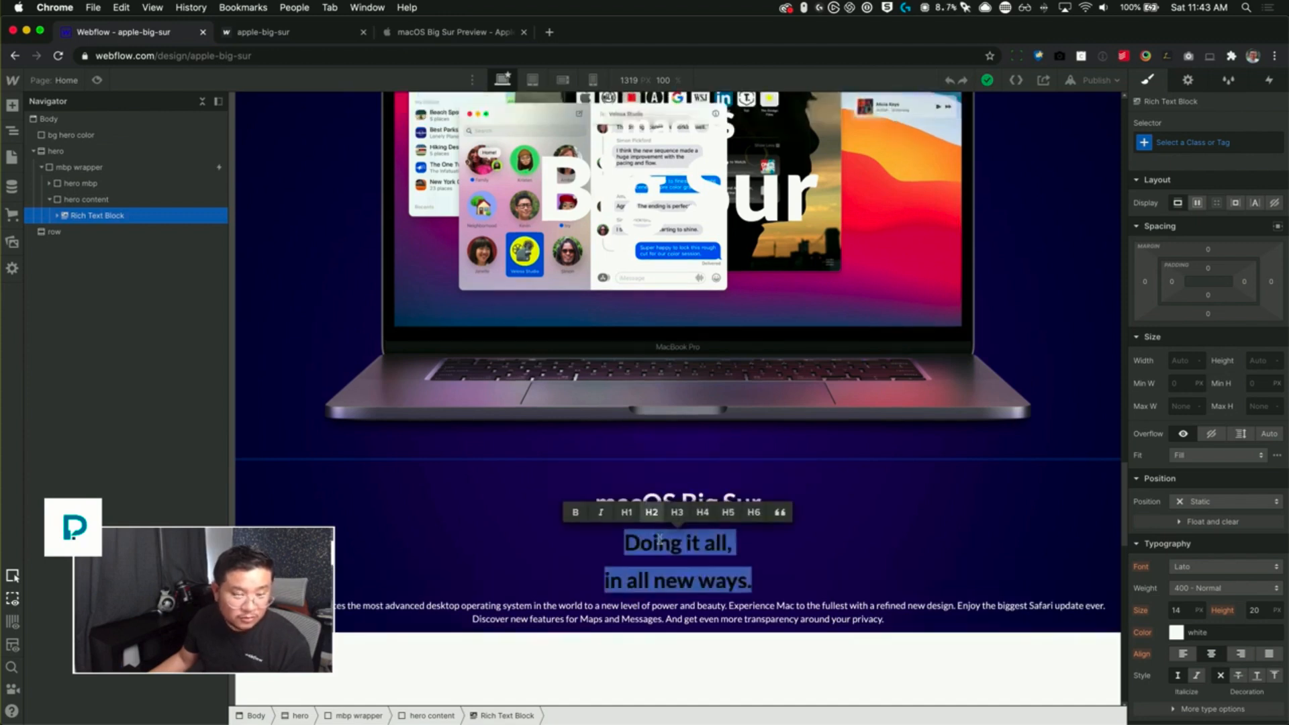
pyautogui.click(662, 618)
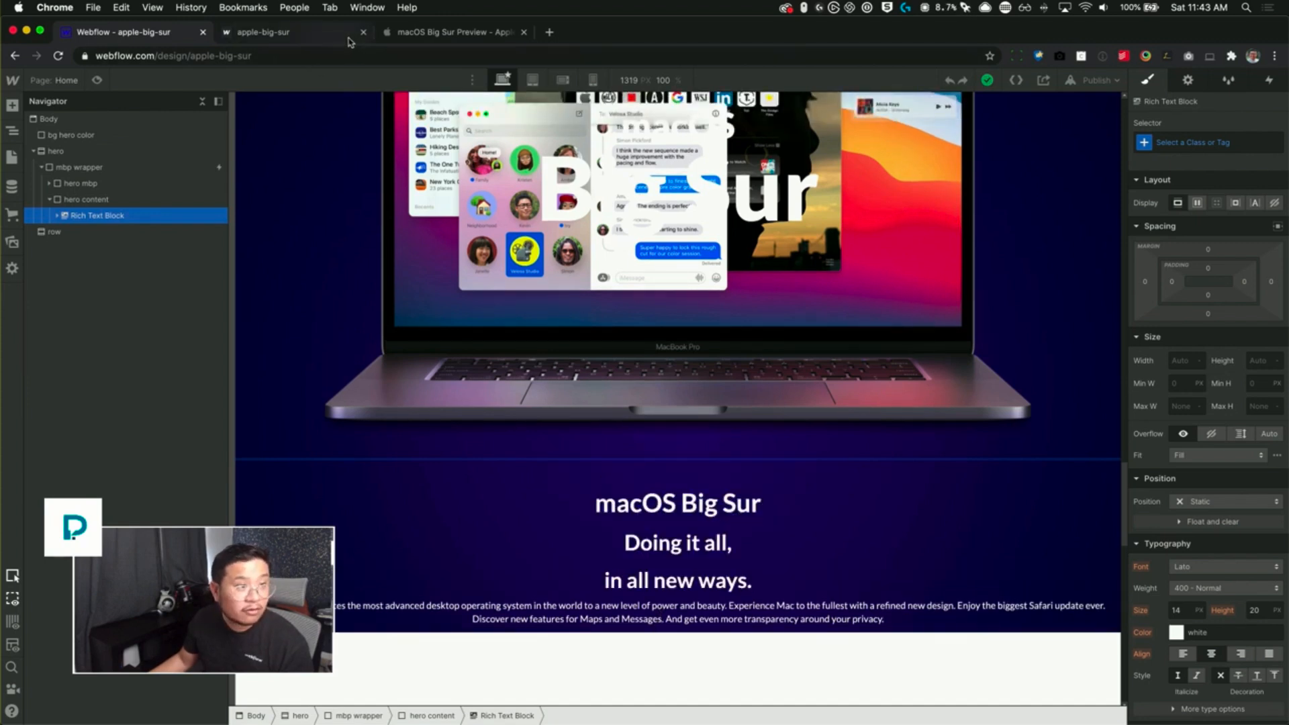
pyautogui.click(420, 39)
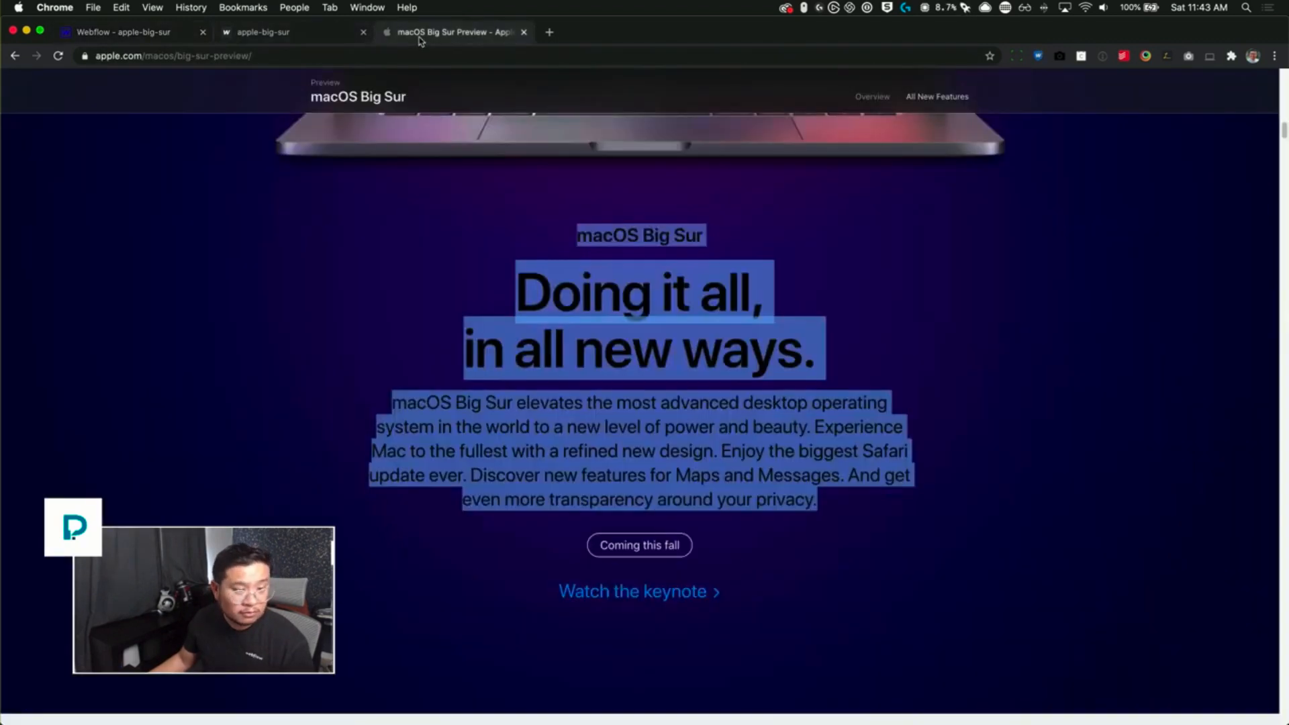
pyautogui.click(148, 36)
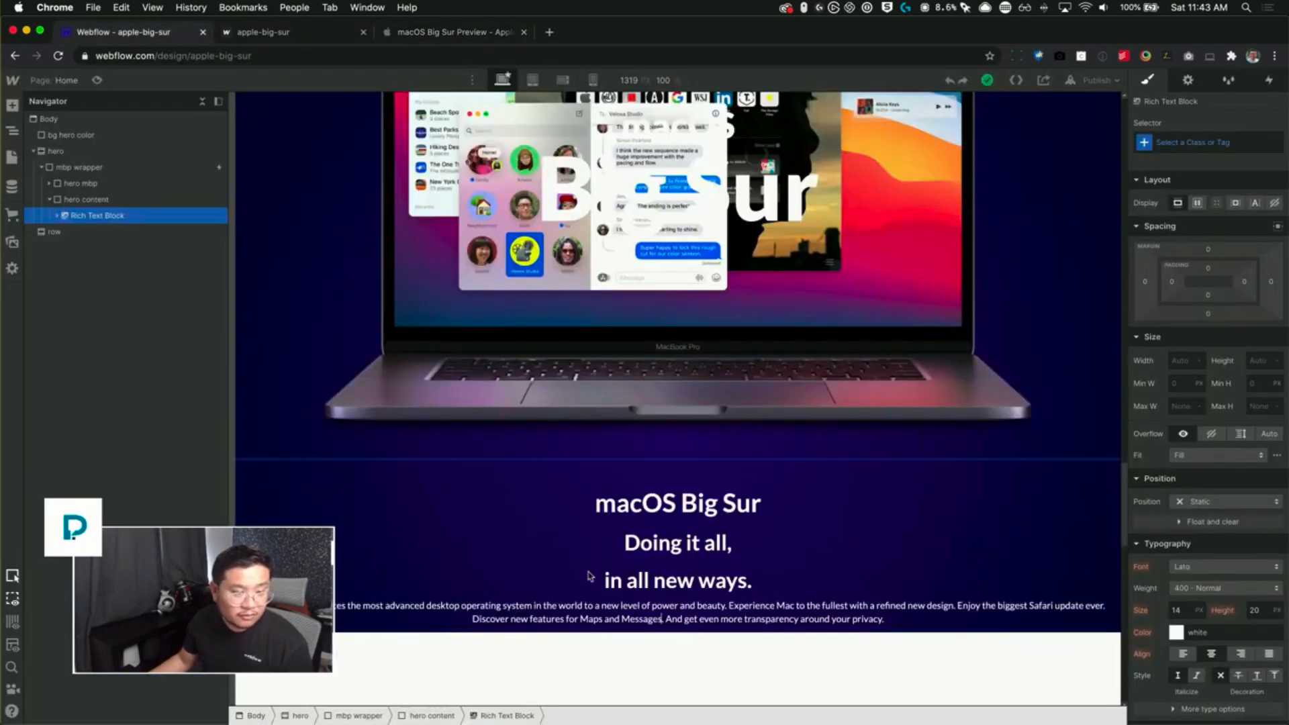
# - Create the class hero copy on the hero's rich text block and rename that class to hero rtb
pyautogui.click(374, 475)
pyautogui.click(514, 597)
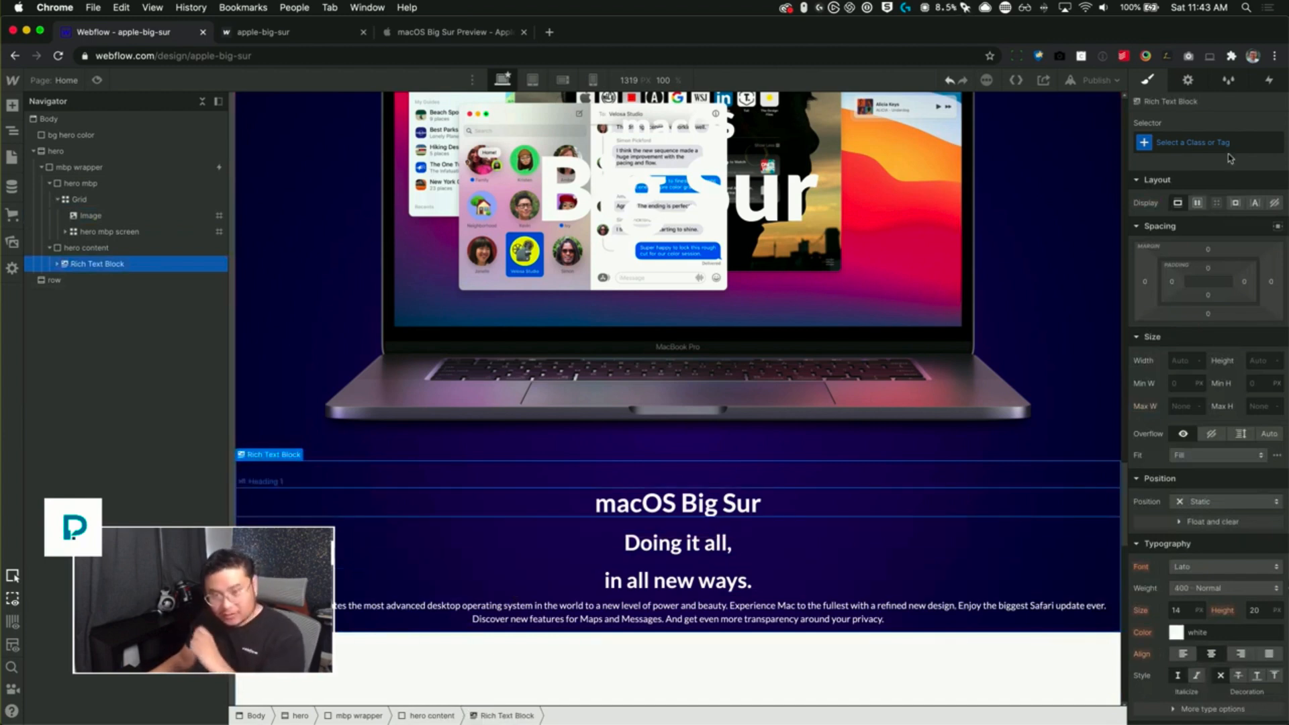
pyautogui.click(1213, 142)
pyautogui.write('hero')
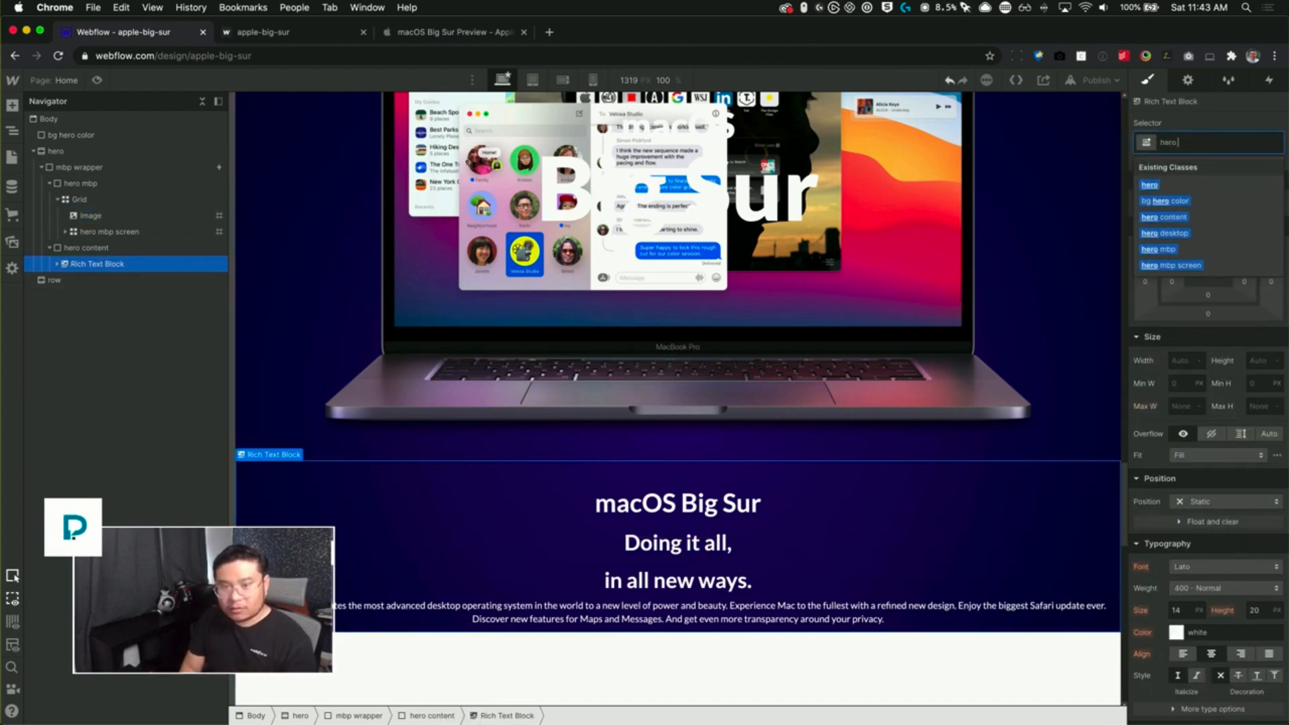
pyautogui.write(' copy')
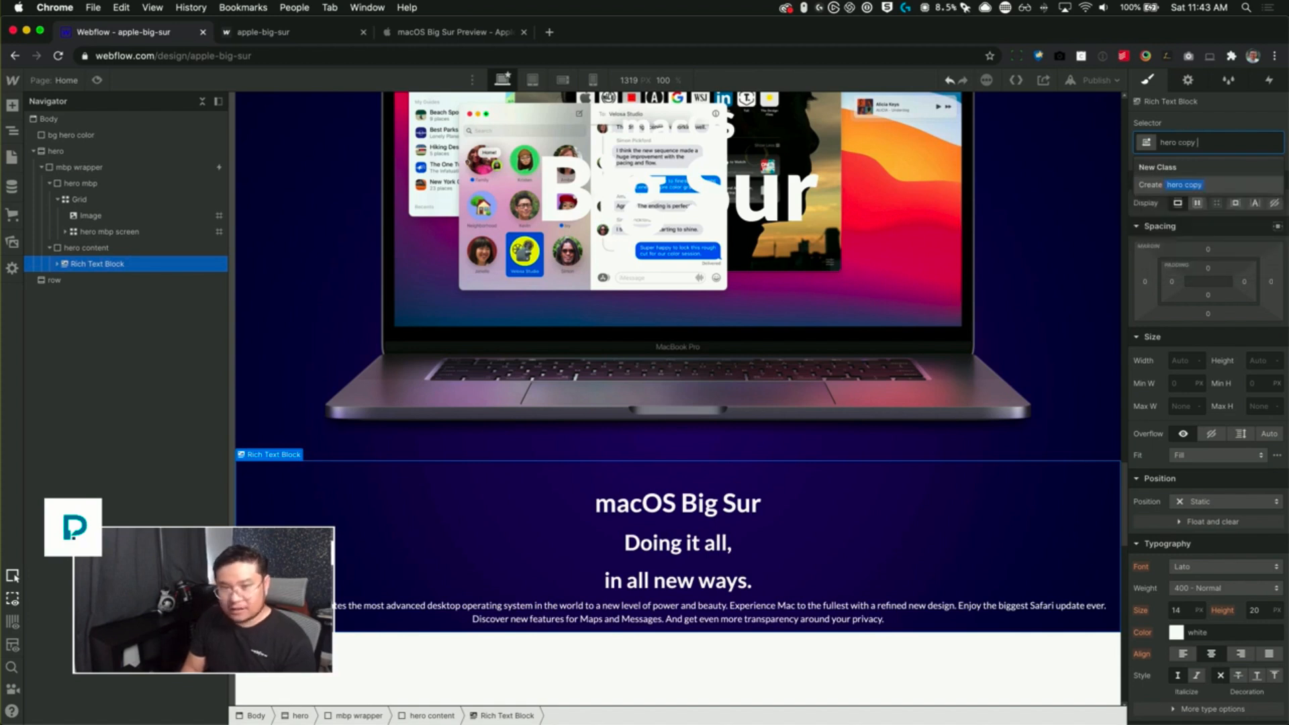
pyautogui.press('Return')
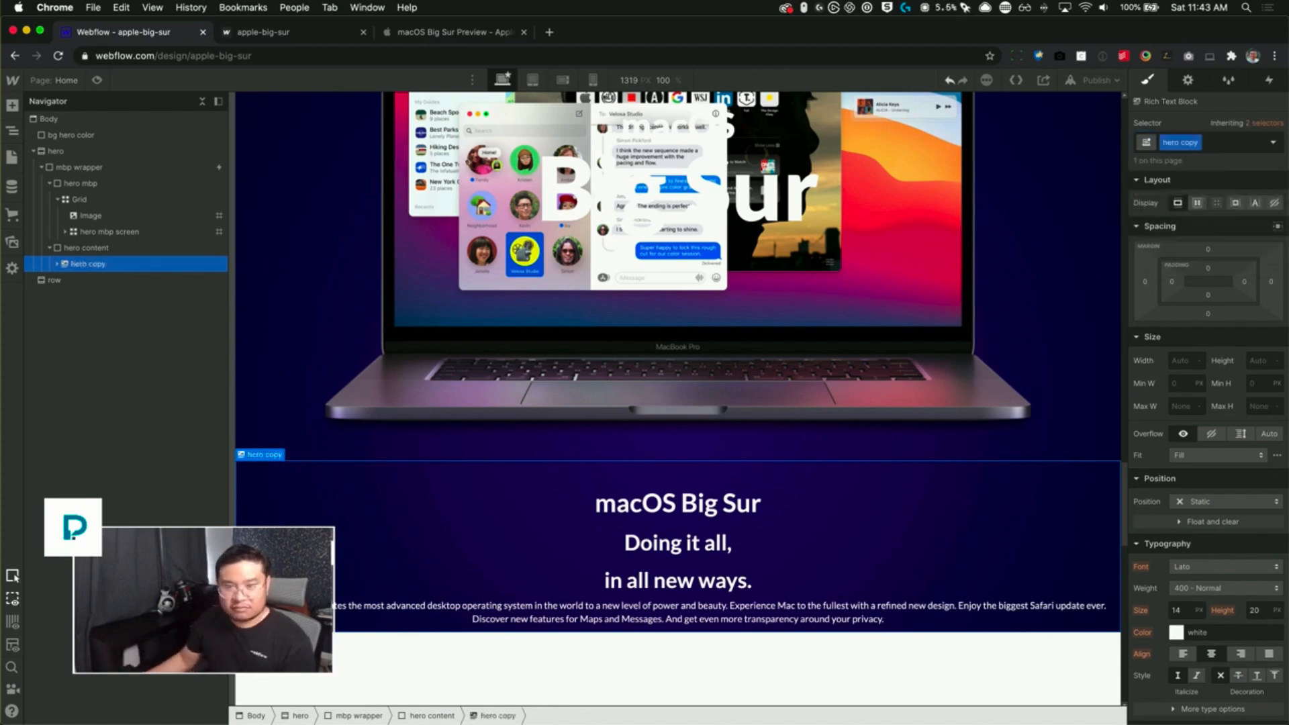
pyautogui.doubleClick(1189, 140)
pyautogui.write('hero c')
pyautogui.press('Return')
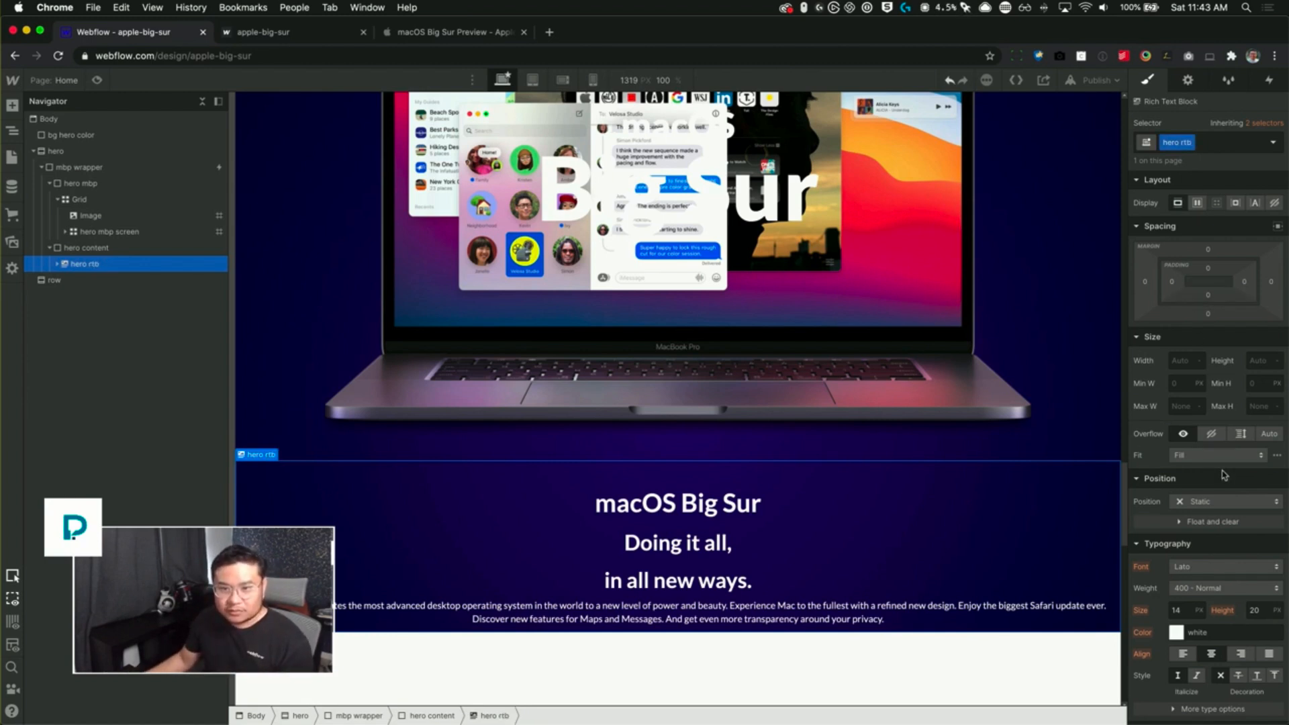
# - Limit the hero rtb block to a maximum width of 550 px and centre it with automatic side margins
pyautogui.click(1184, 404)
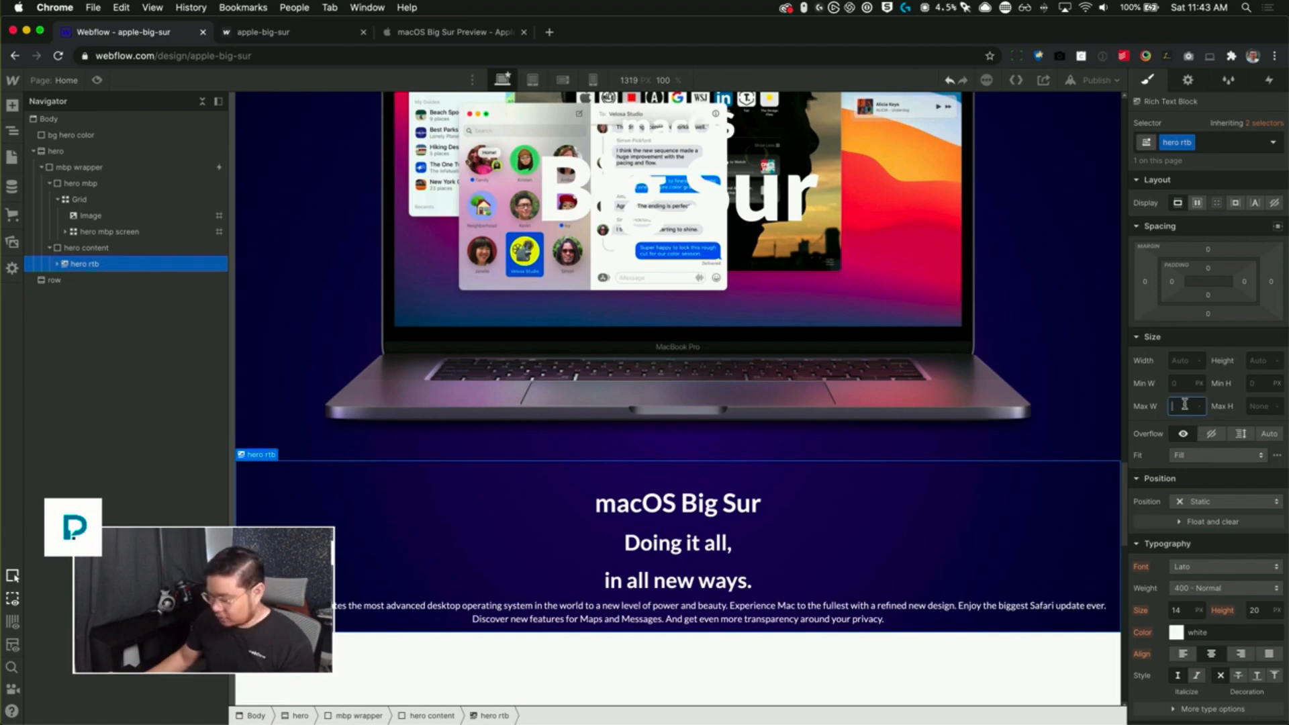
pyautogui.write('550')
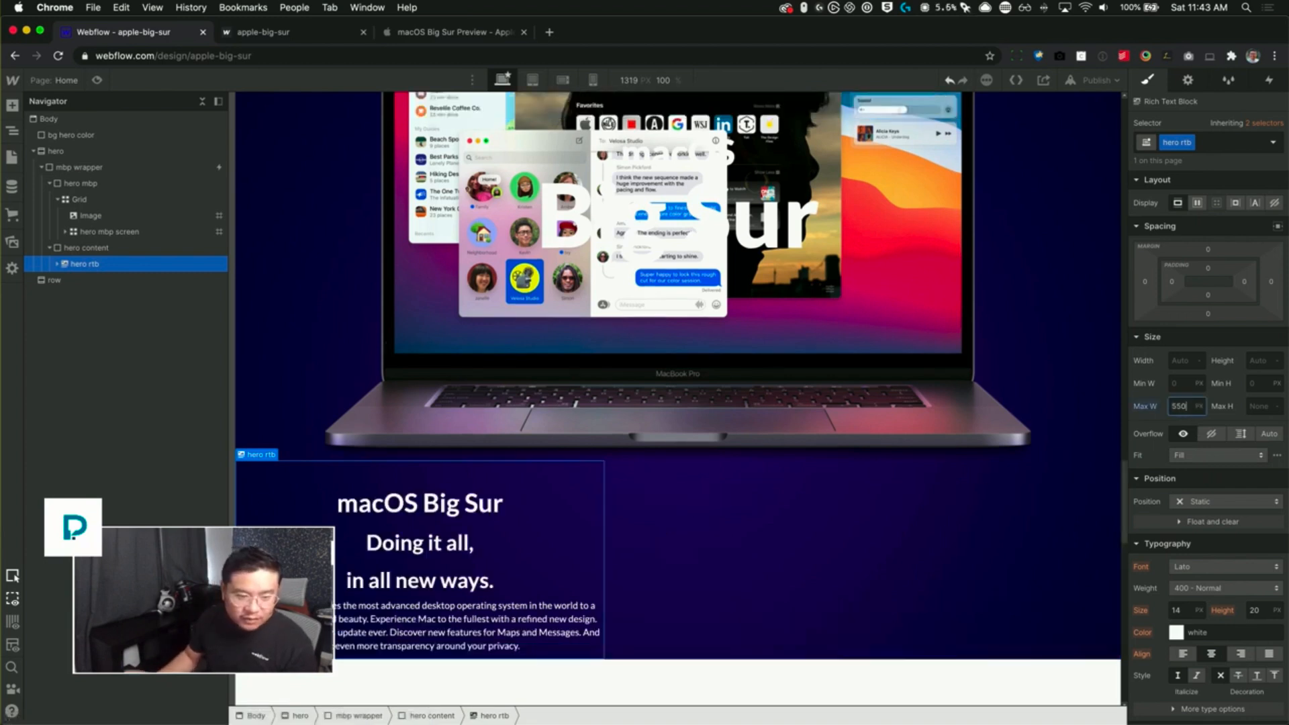
pyautogui.click(1278, 226)
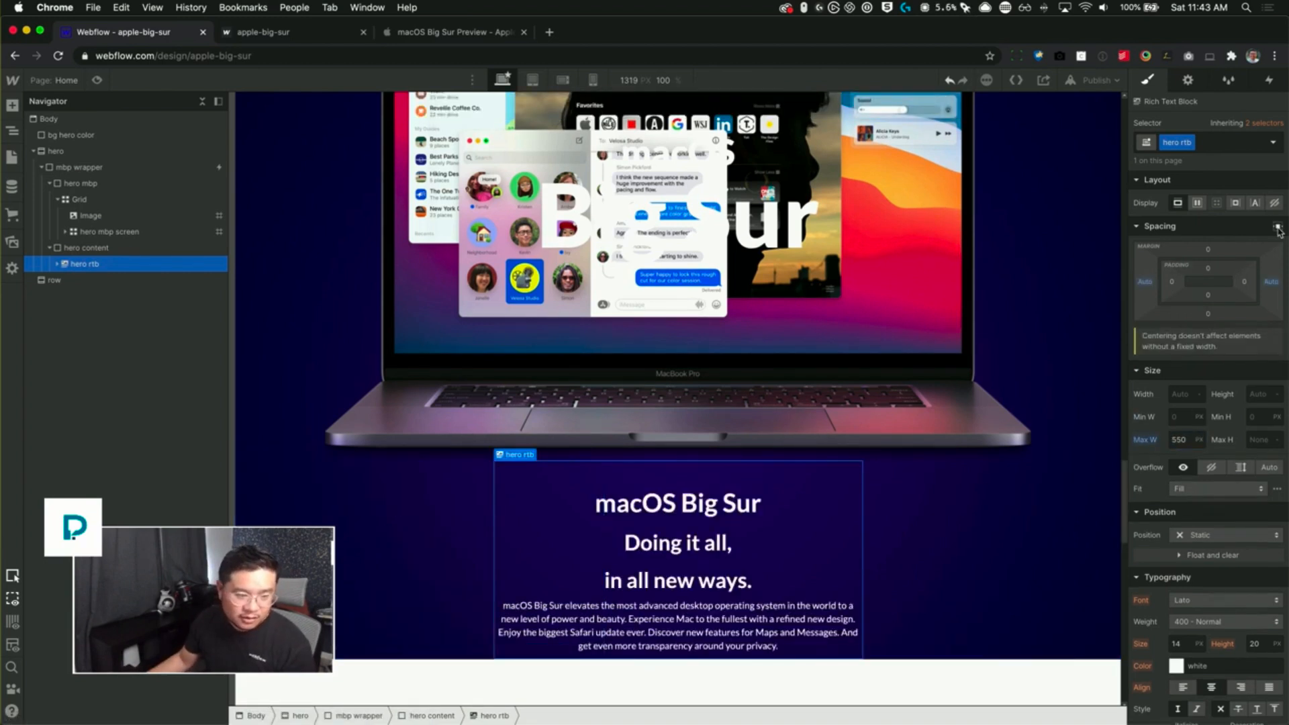
# - Compare the text width with Apple's page and set the hero rtb block's maximum width to 960 px
pyautogui.click(382, 34)
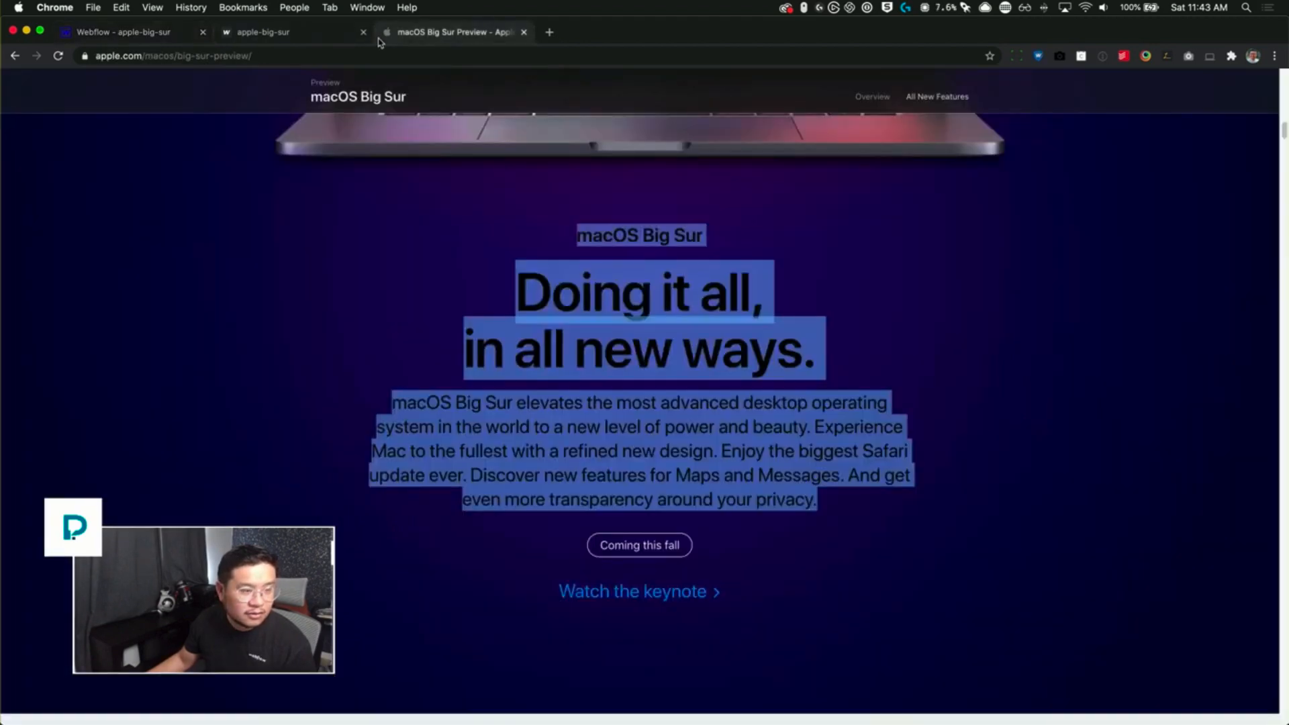
pyautogui.click(161, 34)
pyautogui.click(1179, 439)
pyautogui.press('super+a')
pyautogui.write('960')
pyautogui.press('Return')
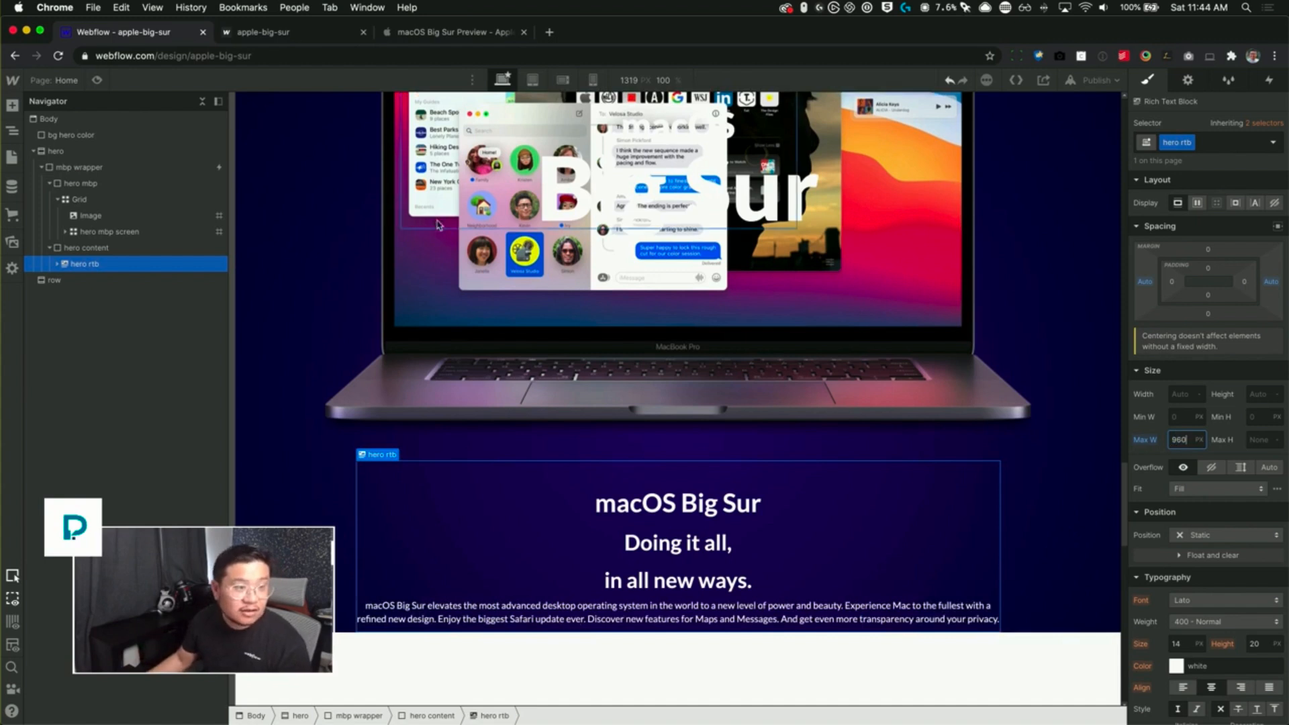
# - Target All Paragraphs nested inside hero rtb as the style selector for the intro paragraph
pyautogui.click(652, 610)
pyautogui.click(1190, 144)
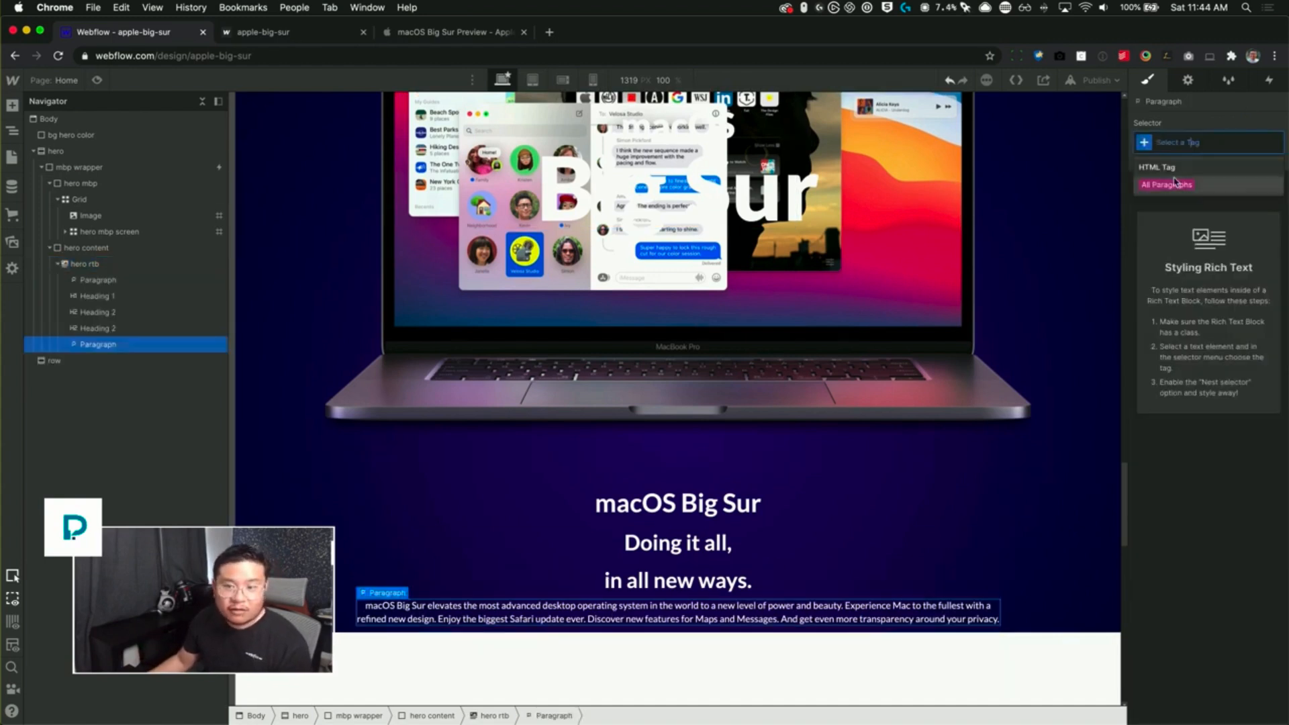
pyautogui.click(1180, 185)
pyautogui.click(1187, 164)
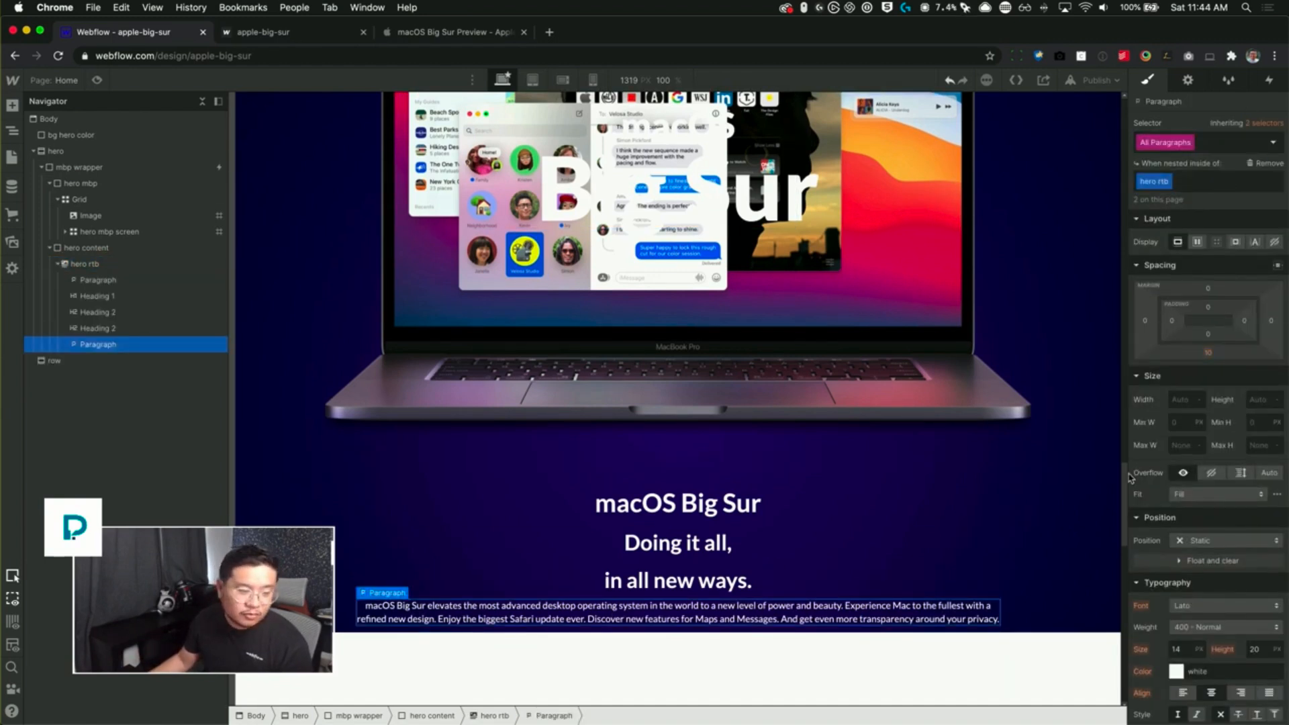
# - Inspect the intro paragraph on Apple's page in DevTools to read its typography styles, and return to the Webflow Designer
pyautogui.click(451, 33)
pyautogui.click(702, 451)
pyautogui.rightClick(703, 451)
pyautogui.click(803, 557)
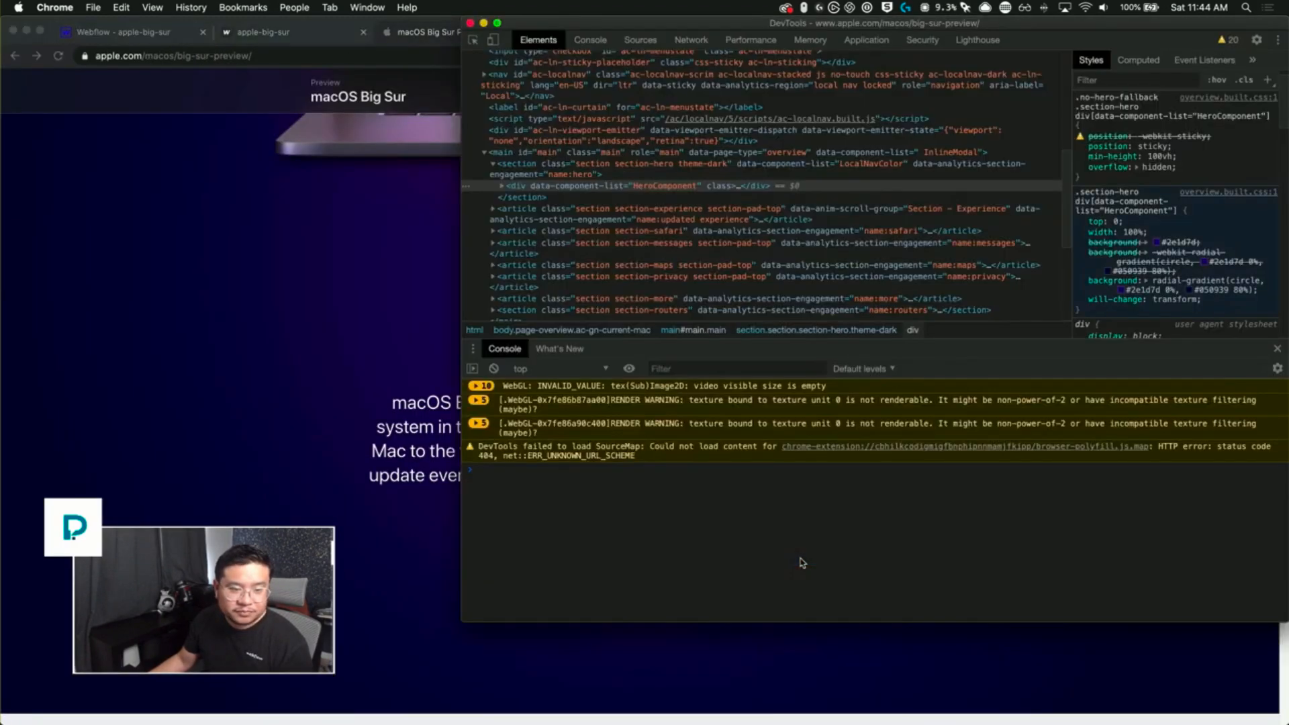
pyautogui.scroll(-2, 1162, 246)
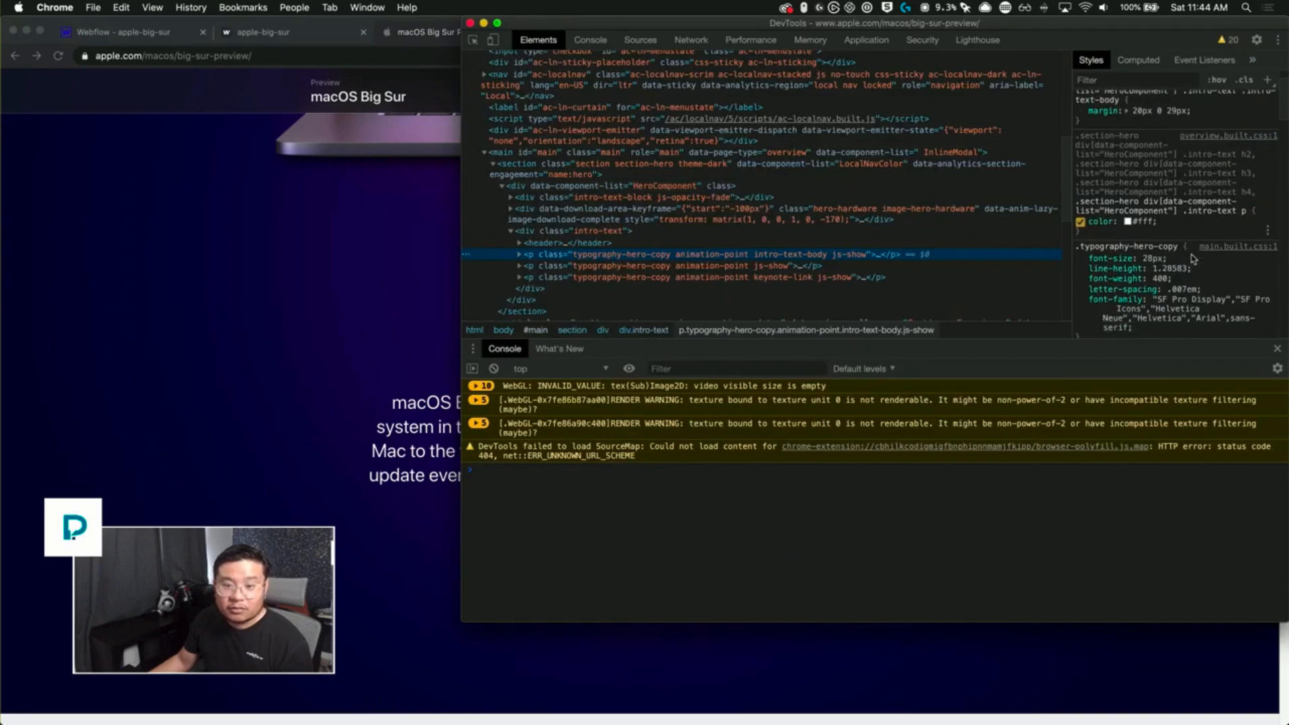
pyautogui.click(1152, 242)
pyautogui.click(140, 33)
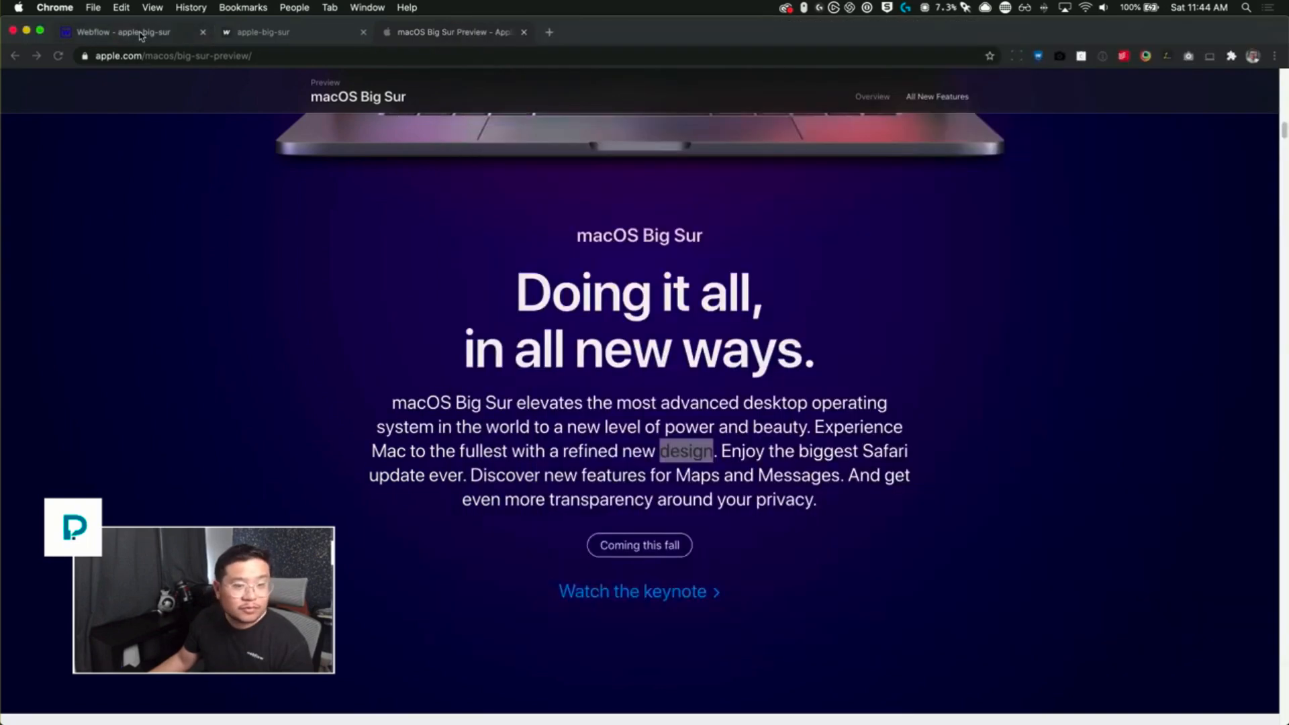
# - Set the All Paragraphs style inside hero rtb to a 28 px font size and a line height of 1.3
pyautogui.click(1180, 649)
pyautogui.write('28')
pyautogui.press('Tab')
pyautogui.write('1.3')
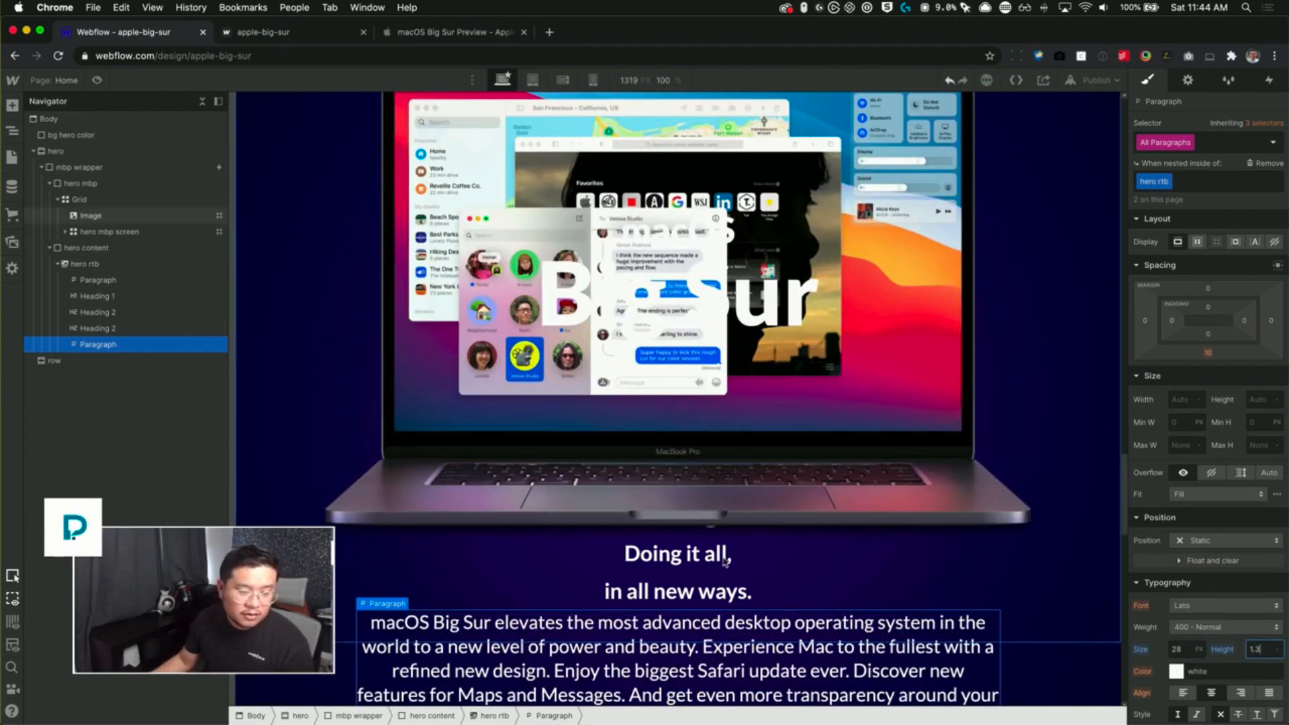
pyautogui.scroll(1, 713, 587)
pyautogui.scroll(-5, 713, 588)
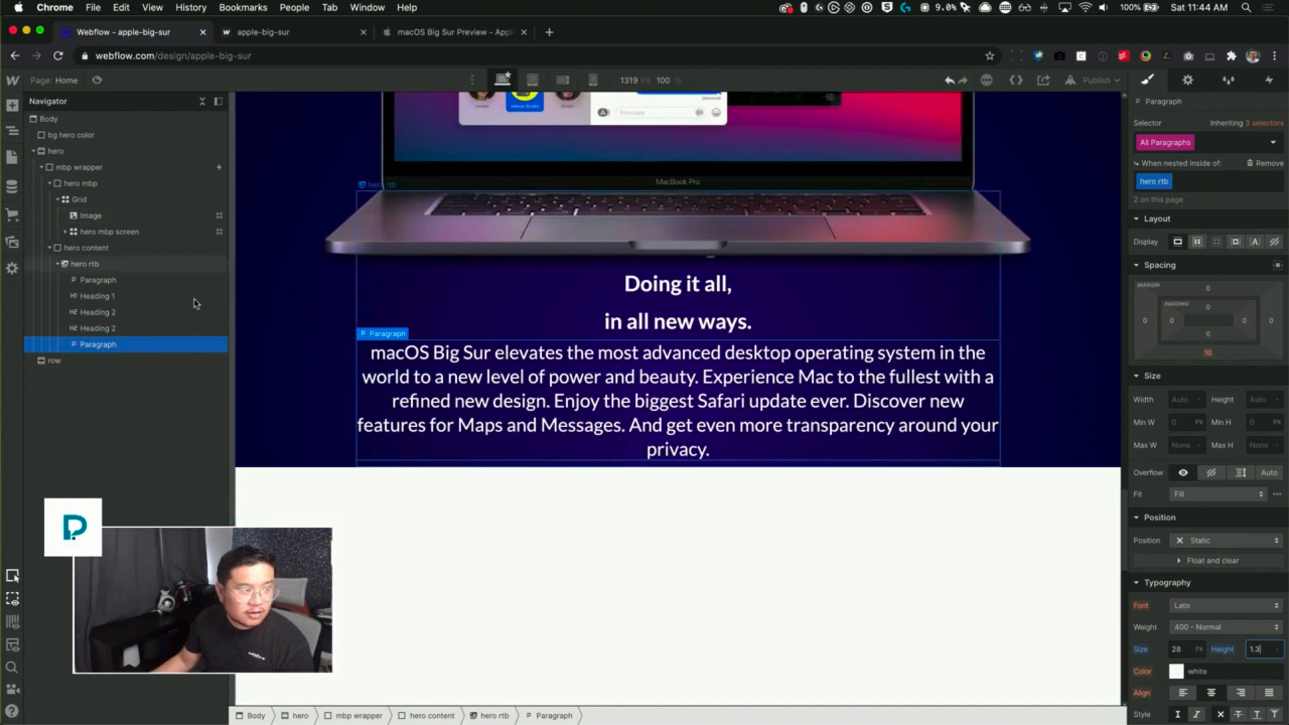
# - Try a bottom margin of about 49vh on the hero mbp block to check the gap between laptop and text
pyautogui.click(90, 249)
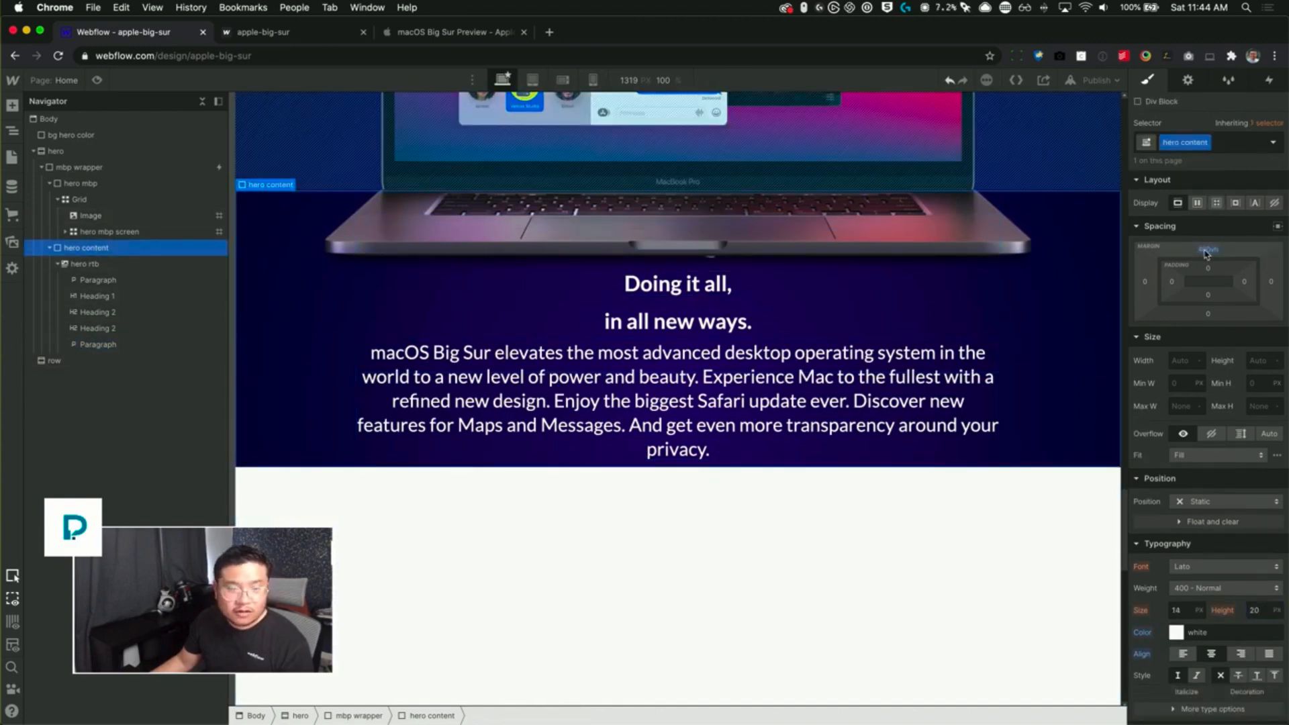
pyautogui.click(106, 184)
pyautogui.moveTo(1211, 414); pyautogui.dragTo(1213, 433)
pyautogui.scroll(8, 826, 535)
pyautogui.scroll(-6, 813, 524)
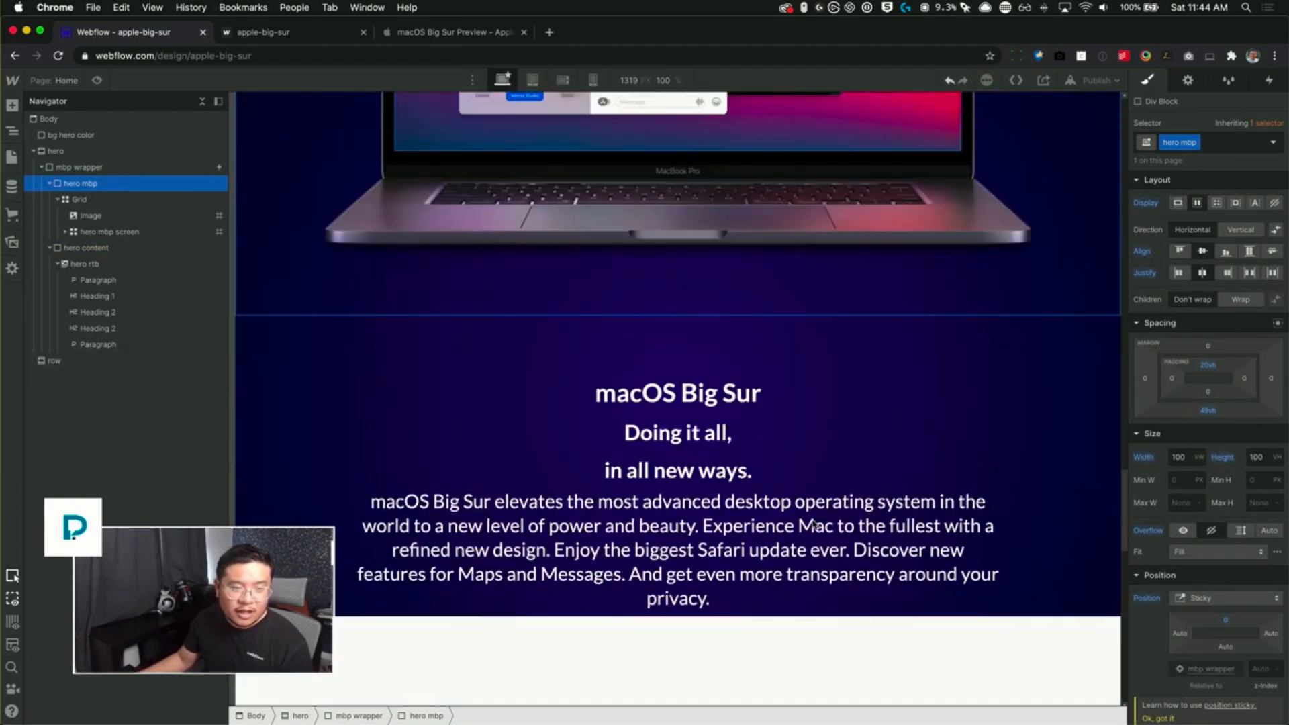
pyautogui.scroll(6, 813, 524)
pyautogui.scroll(-5, 814, 524)
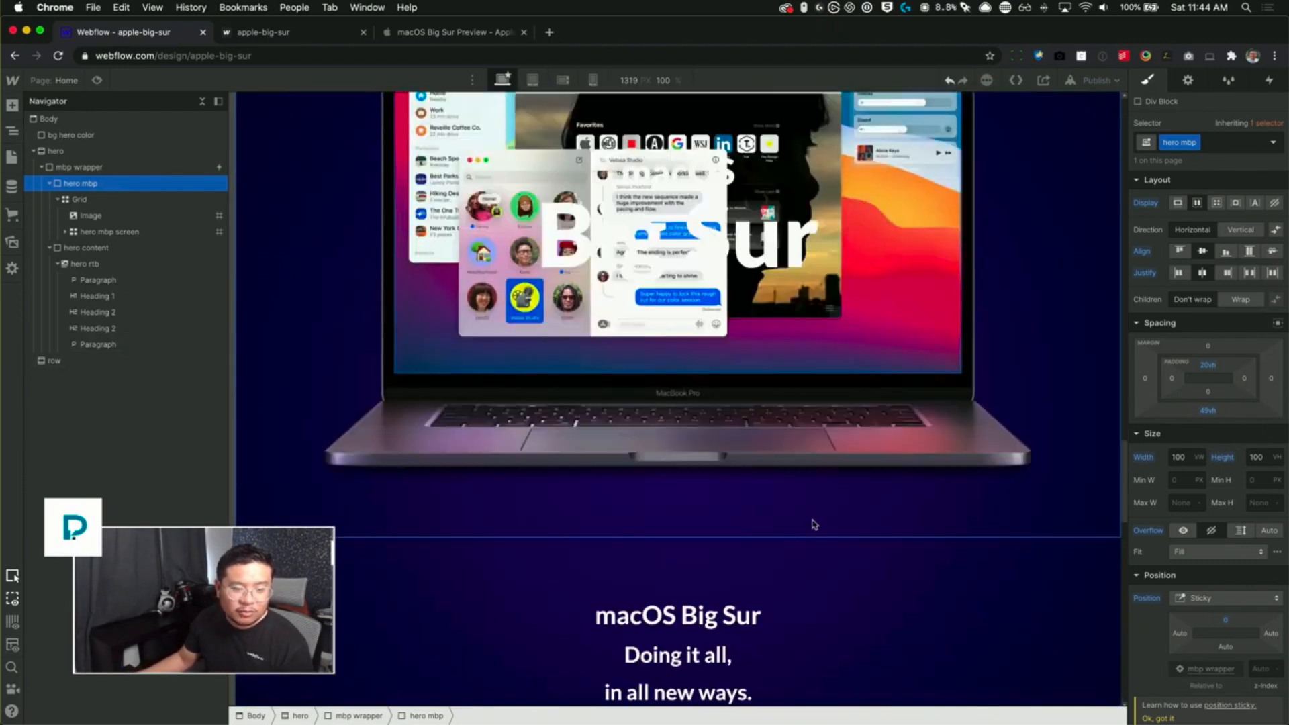
# - Reduce the hero mbp block's bottom margin to 36vh and check how the laptop scrolls over the text
pyautogui.moveTo(1225, 413); pyautogui.dragTo(1229, 387)
pyautogui.scroll(-4, 893, 280)
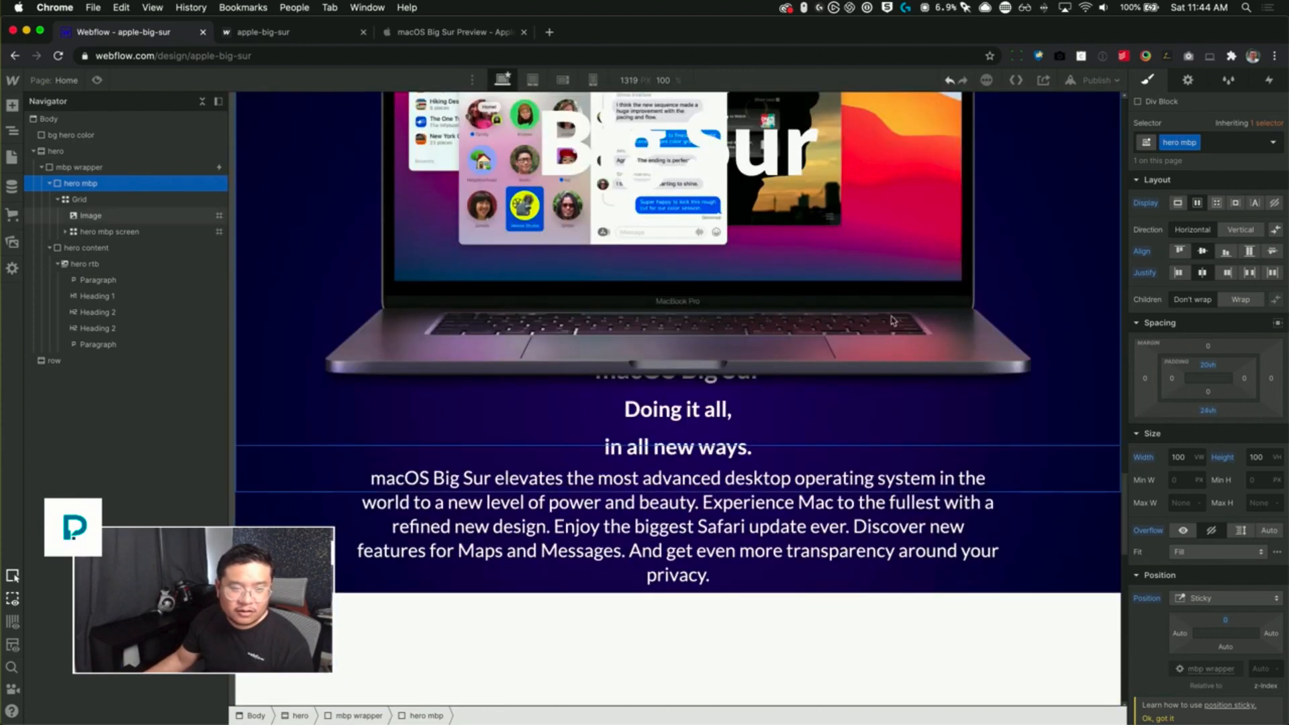
pyautogui.scroll(3, 893, 280)
pyautogui.moveTo(1208, 411); pyautogui.dragTo(1203, 415)
pyautogui.scroll(3, 1014, 419)
pyautogui.scroll(-4, 1018, 421)
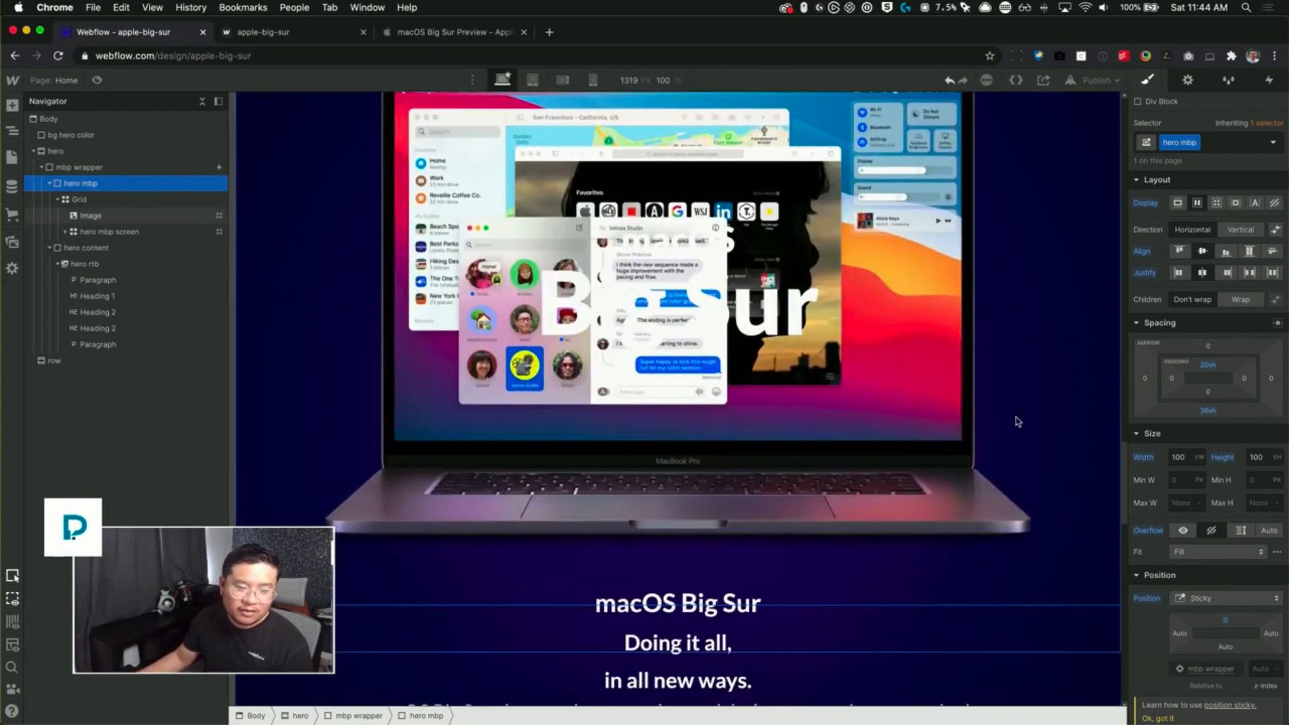
pyautogui.scroll(4, 1017, 420)
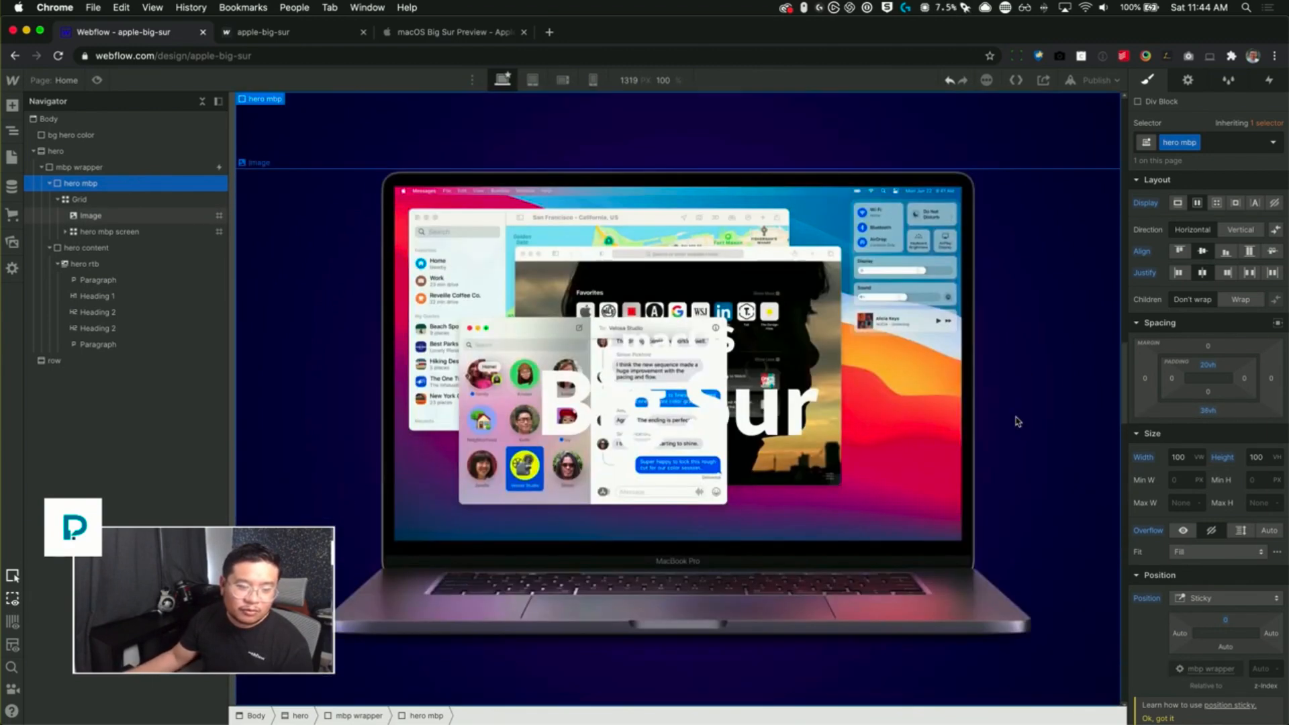
pyautogui.scroll(-3, 1018, 422)
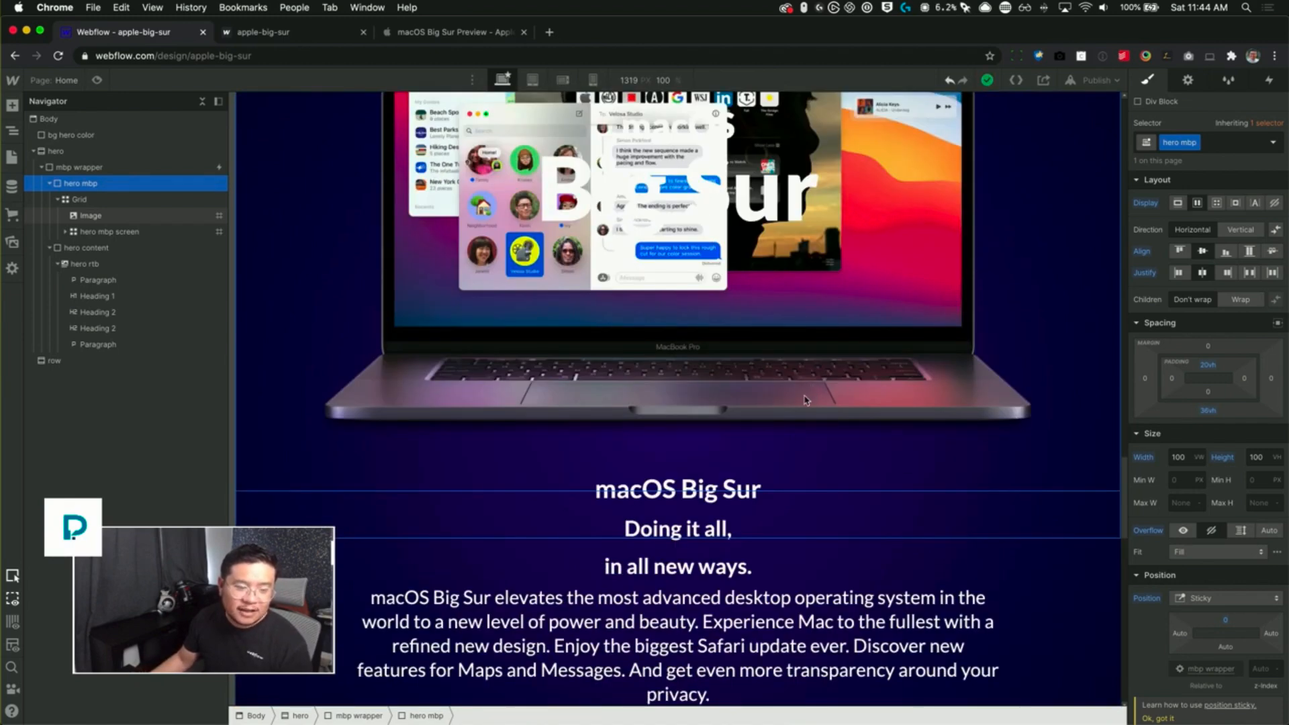
pyautogui.scroll(-2, 799, 450)
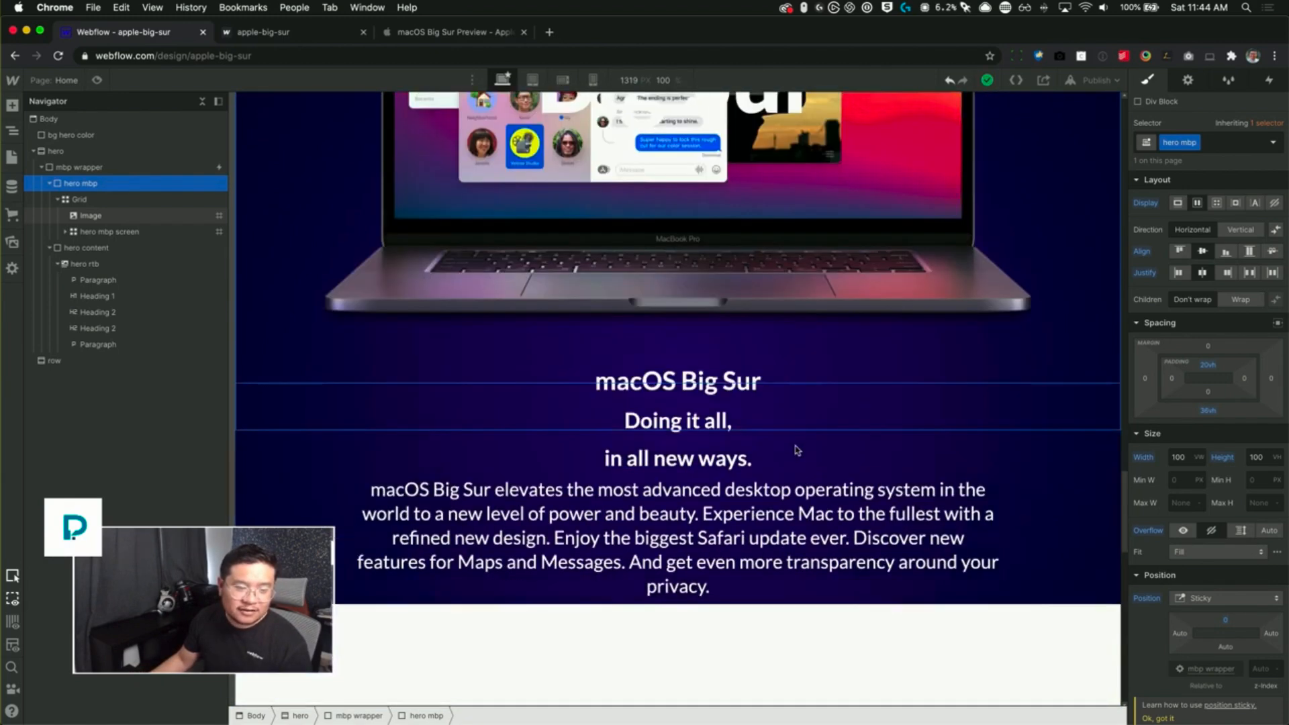
# - Give hero content a bottom padding of 130 px and set the hero mbp block's bottom margin to 54vh
pyautogui.click(277, 508)
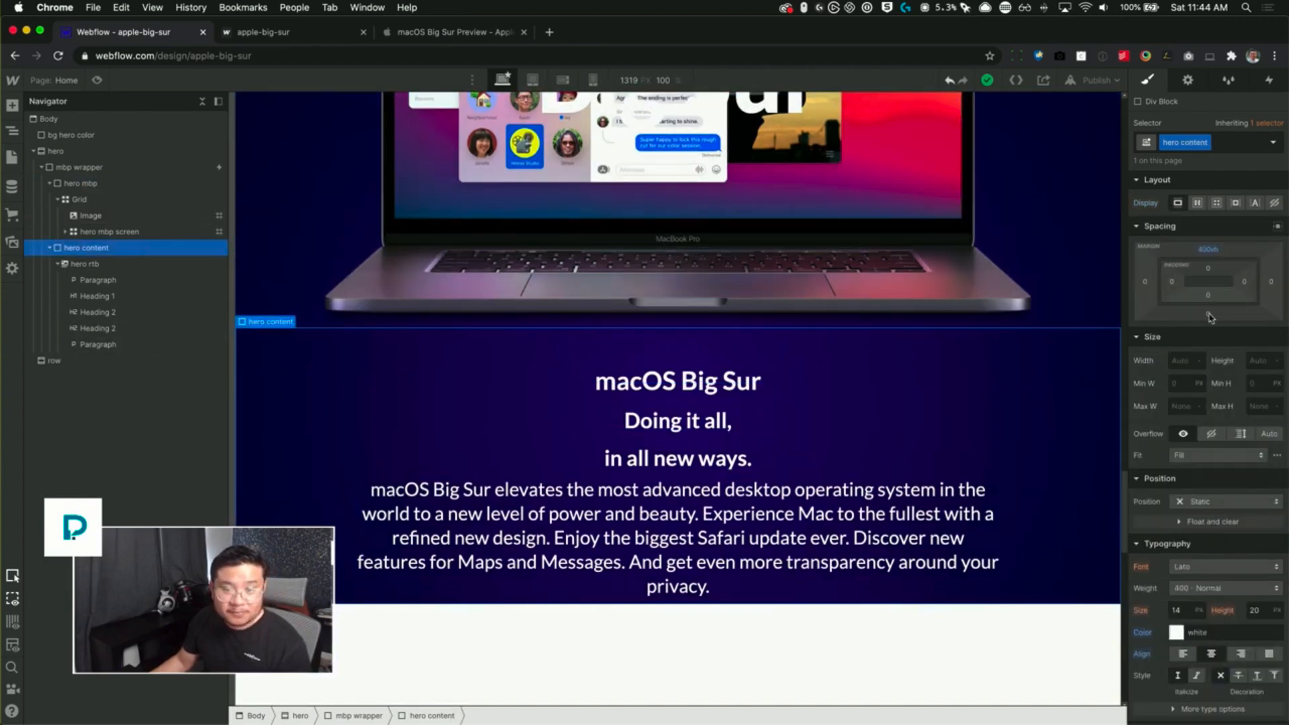
pyautogui.moveTo(1209, 300); pyautogui.dragTo(1220, 205)
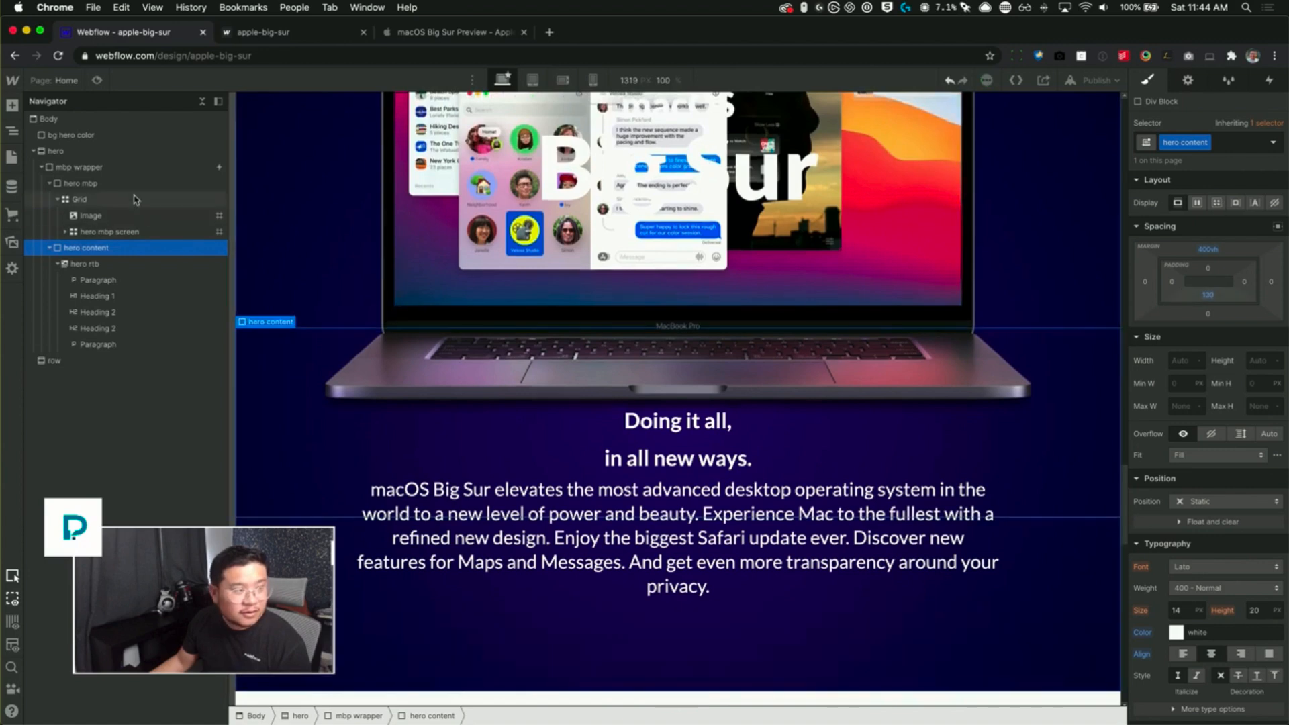
pyautogui.click(124, 181)
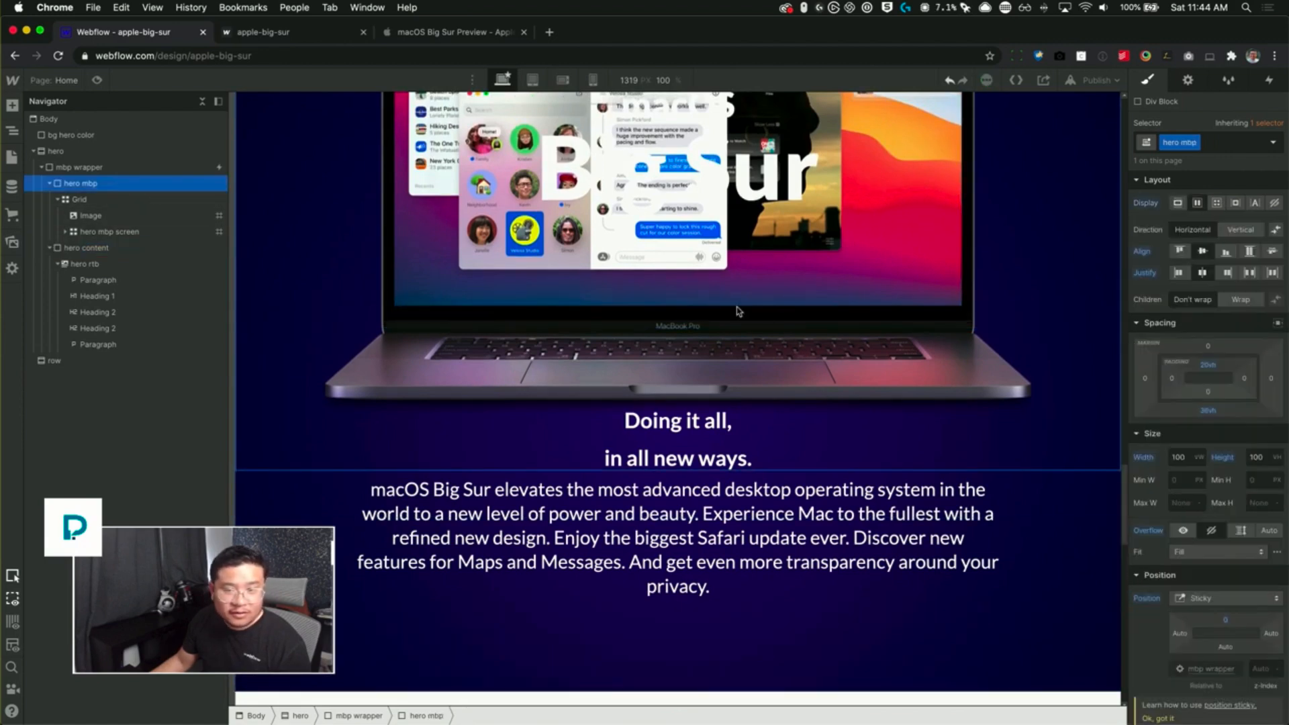
pyautogui.moveTo(1208, 411); pyautogui.dragTo(1214, 423)
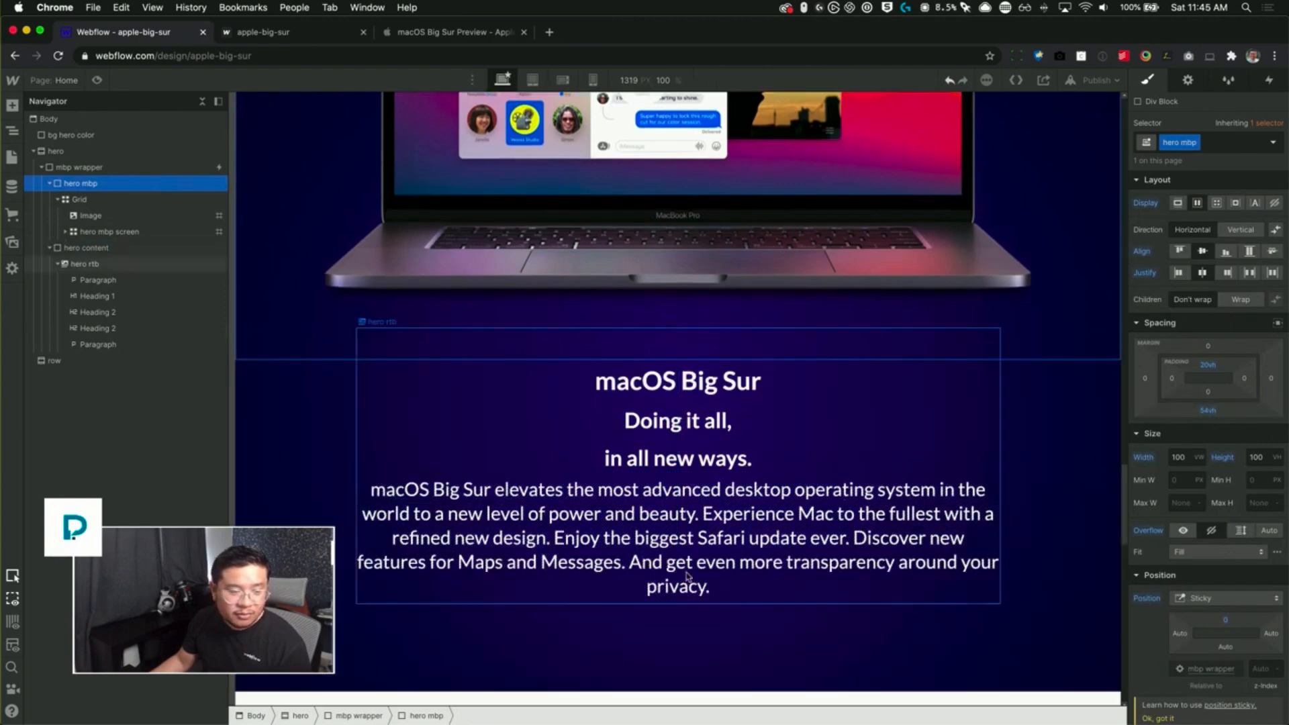
# - Target All H2 Headings nested inside hero rtb as the style selector for the "Doing it all," heading
pyautogui.click(690, 426)
pyautogui.click(1202, 142)
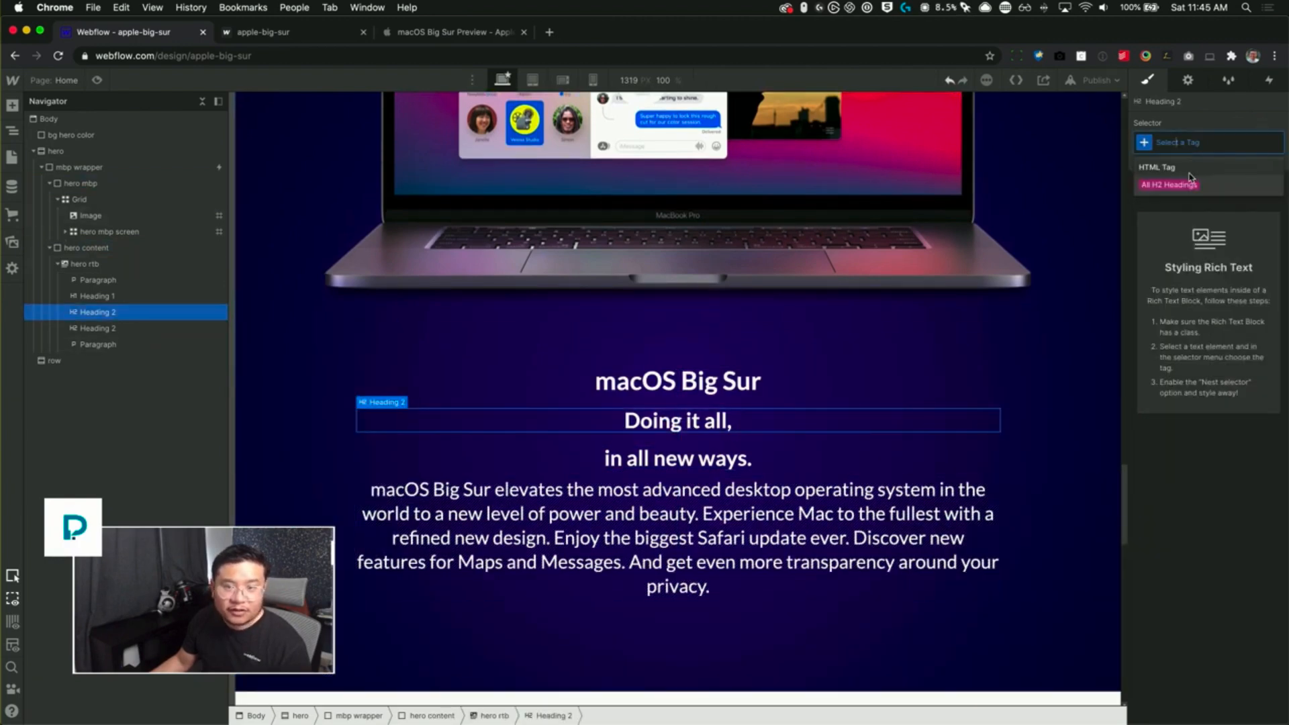
pyautogui.click(1215, 193)
pyautogui.click(1203, 162)
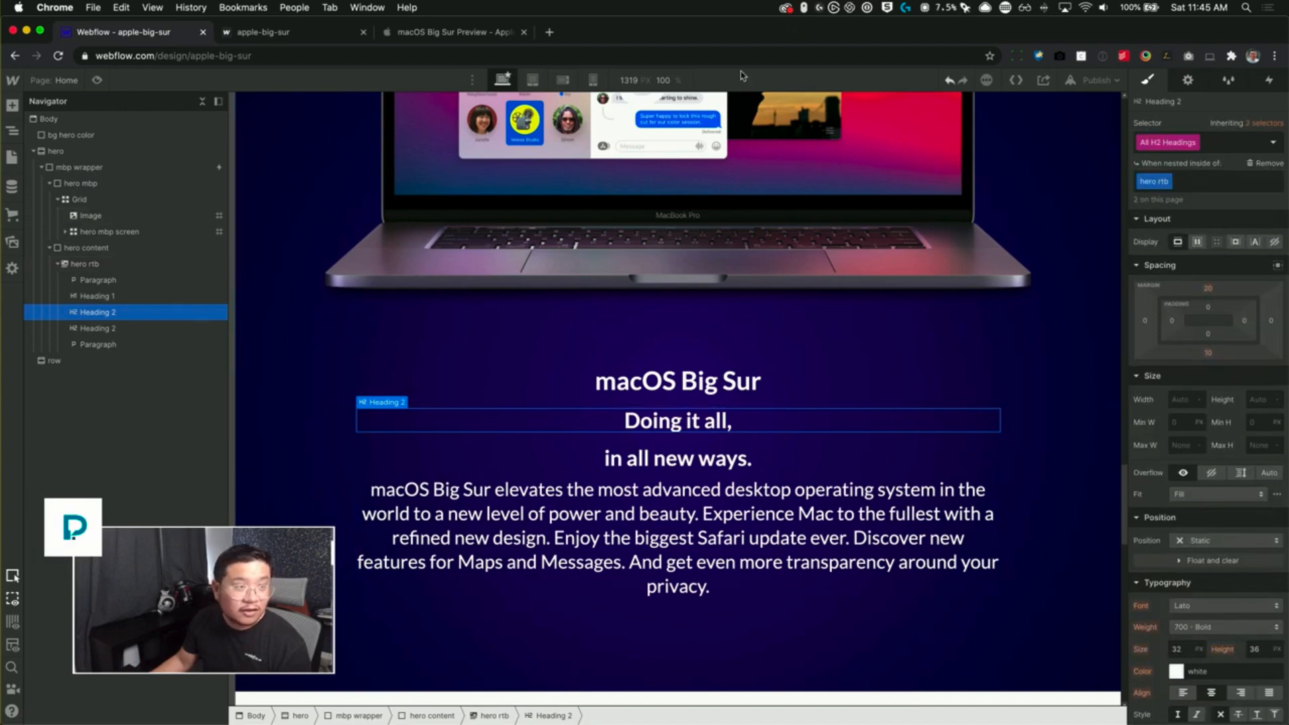
# - Inspect the "Doing it all," headline on Apple's page in DevTools to read its typography, and return to the Webflow Designer
pyautogui.click(462, 37)
pyautogui.rightClick(648, 289)
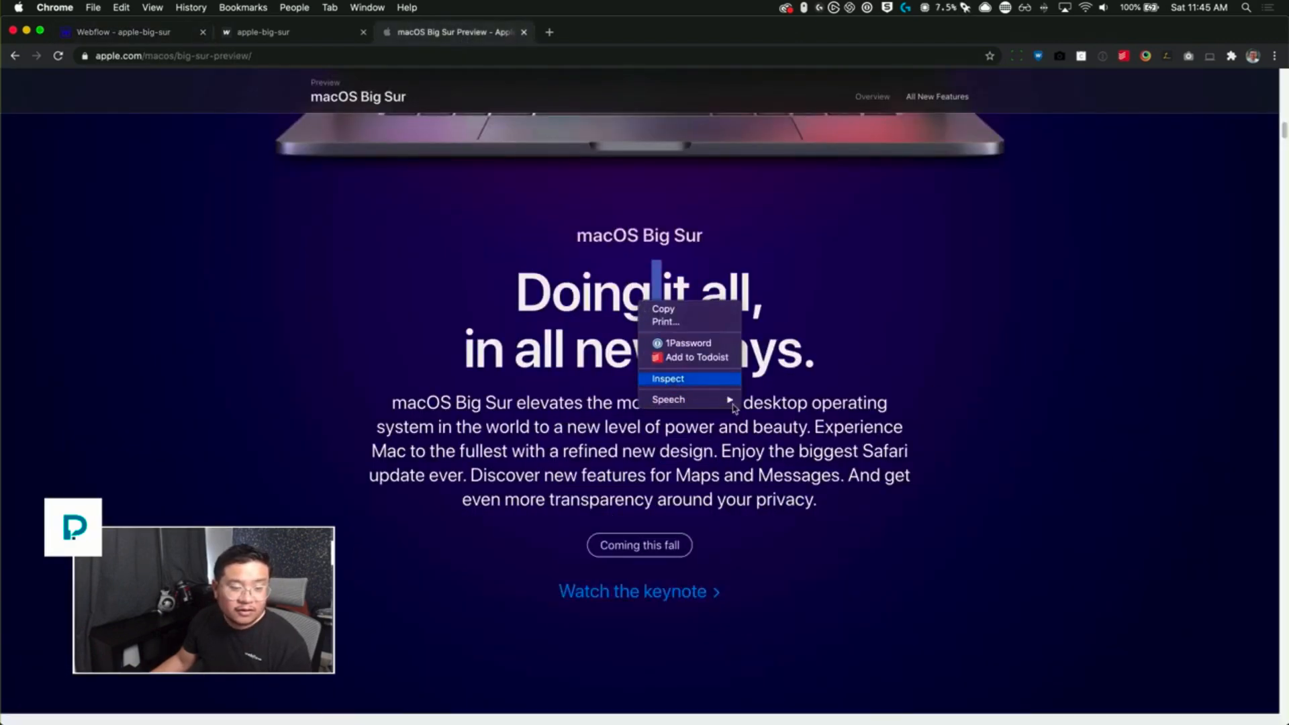
pyautogui.click(672, 380)
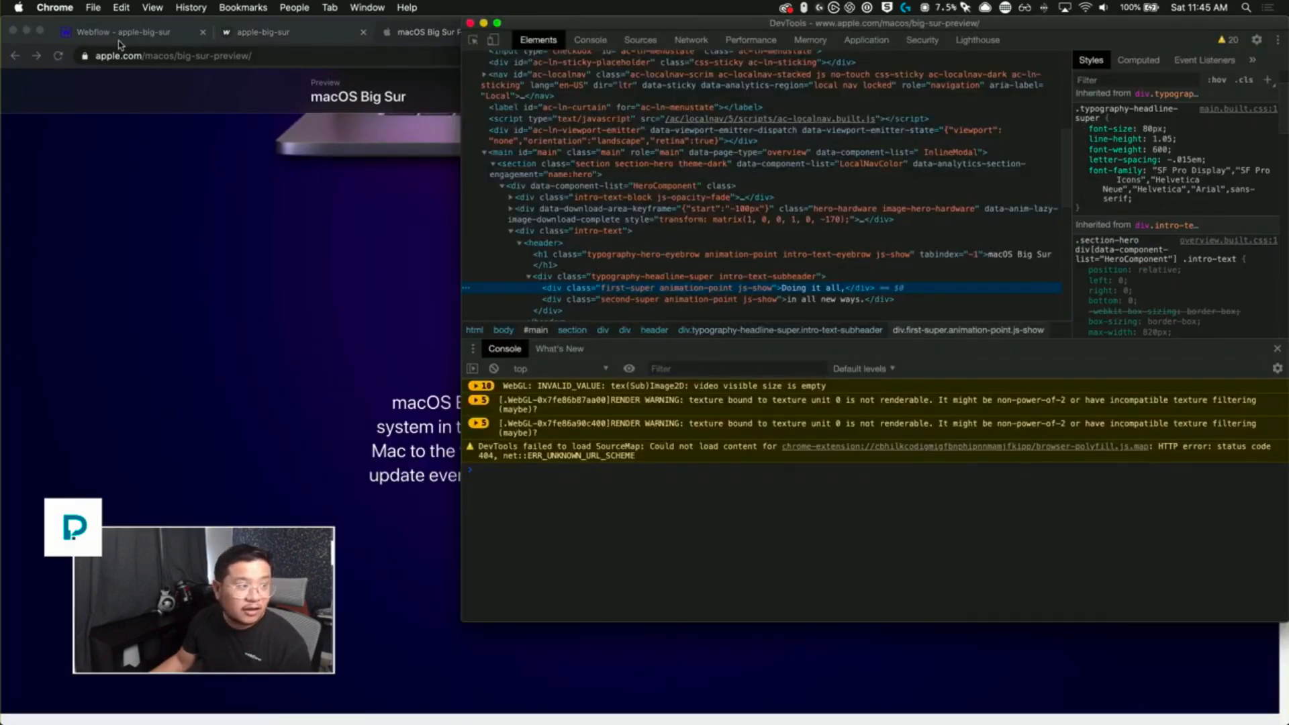
pyautogui.click(121, 31)
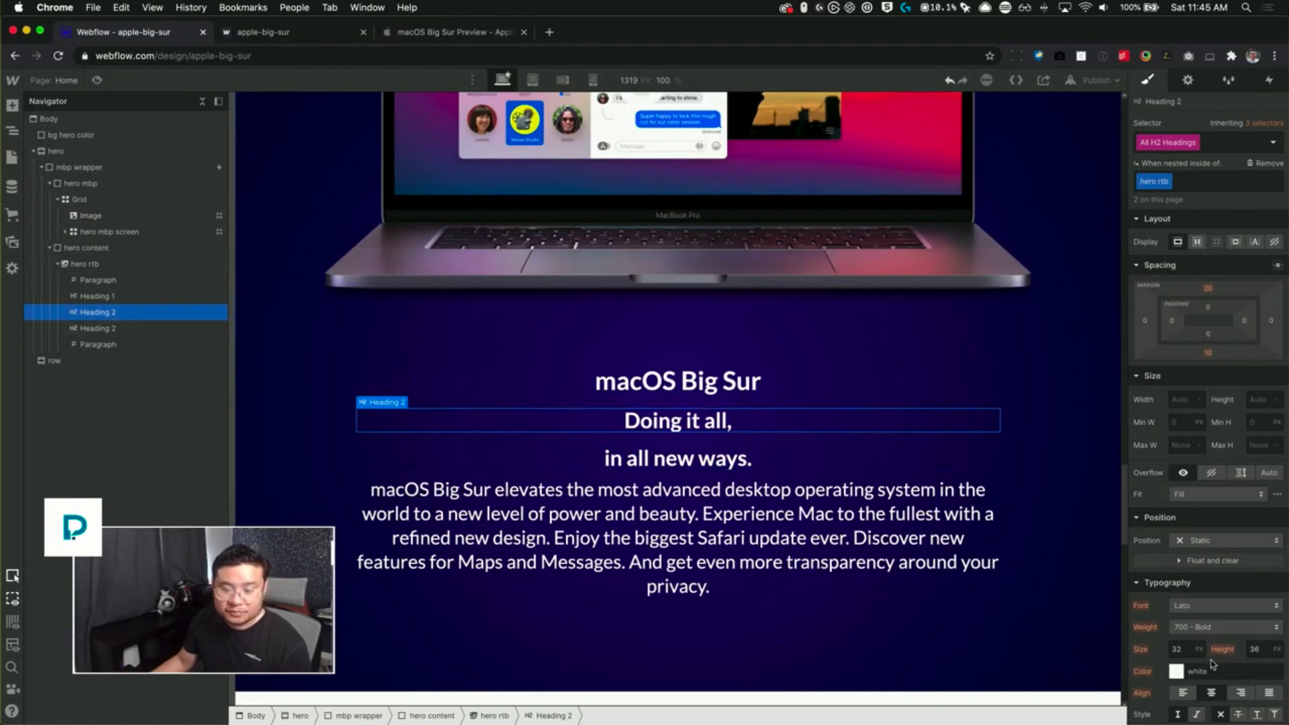
# - Set the H2 headings in hero rtb to an 80 px font size and a line height of 0.7
pyautogui.write('80')
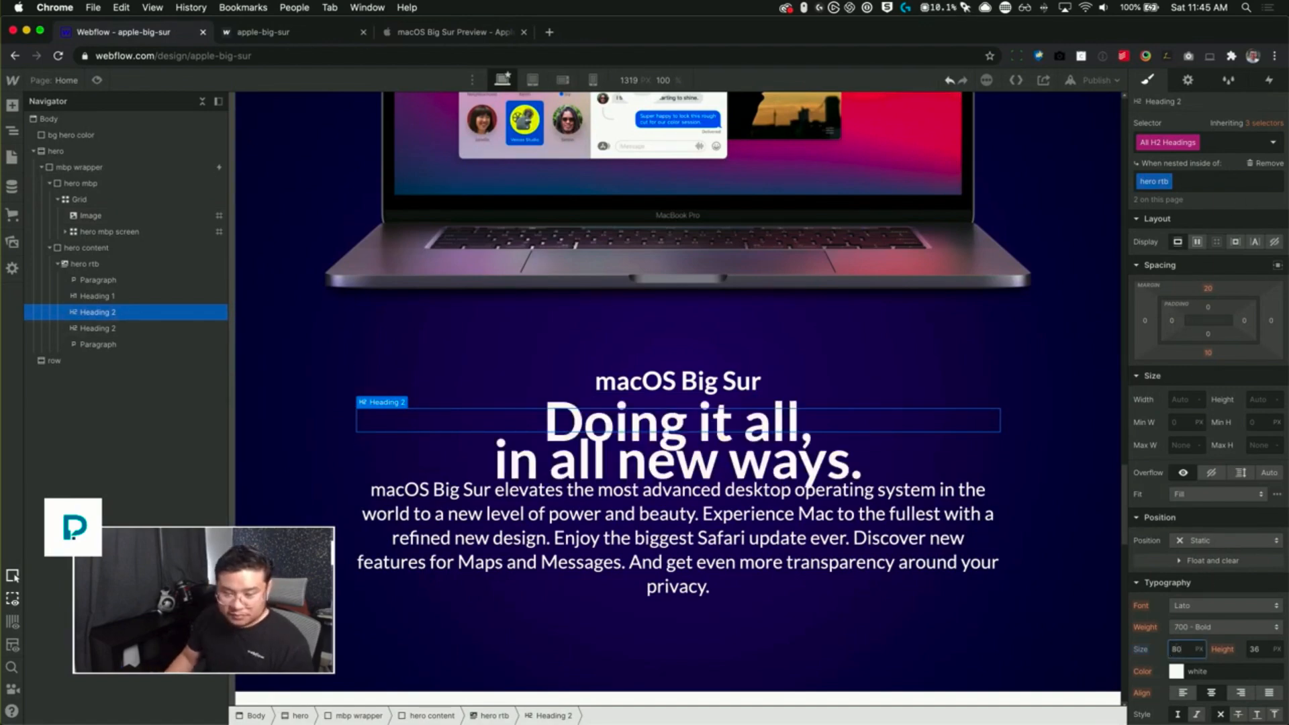
pyautogui.press('BackSpace')
pyautogui.press('BackSpace')
pyautogui.press('BackSpace')
pyautogui.write('0.9')
pyautogui.press('BackSpace')
pyautogui.write('7')
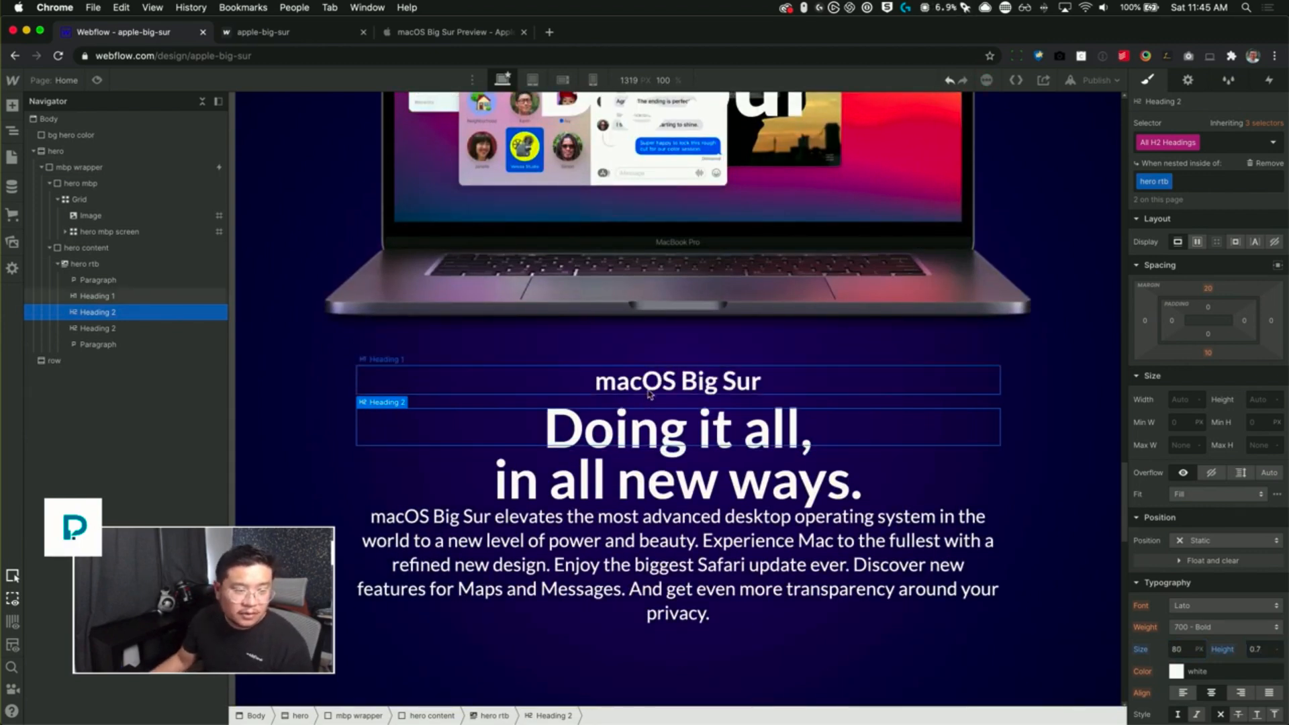
# - Target All H1 Headings nested inside hero rtb as the style selector for the "macOS Big Sur" heading
pyautogui.click(94, 296)
pyautogui.click(1207, 145)
pyautogui.click(1189, 181)
pyautogui.click(1178, 142)
pyautogui.click(1185, 187)
pyautogui.click(1176, 144)
pyautogui.click(1180, 185)
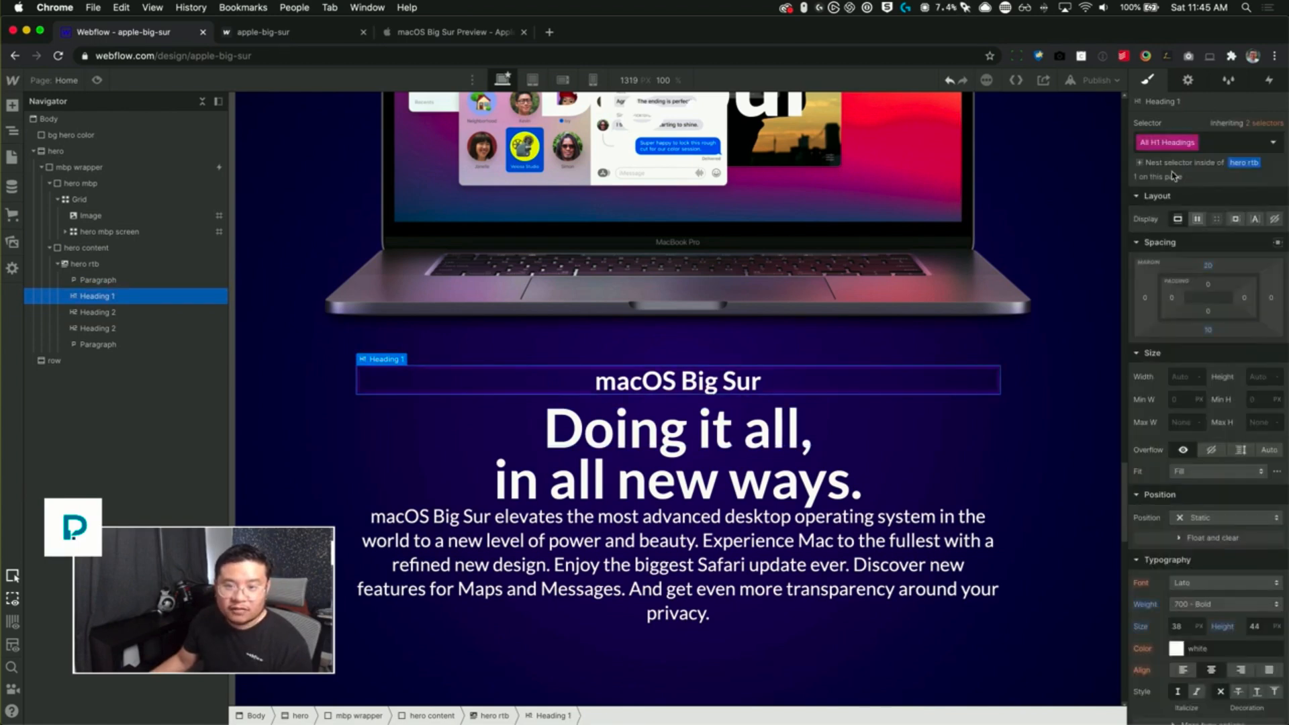
pyautogui.click(1176, 172)
# - Inspect the "macOS Big Sur" eyebrow heading on Apple's page in DevTools for its typography, and return to the Webflow Designer
pyautogui.click(443, 34)
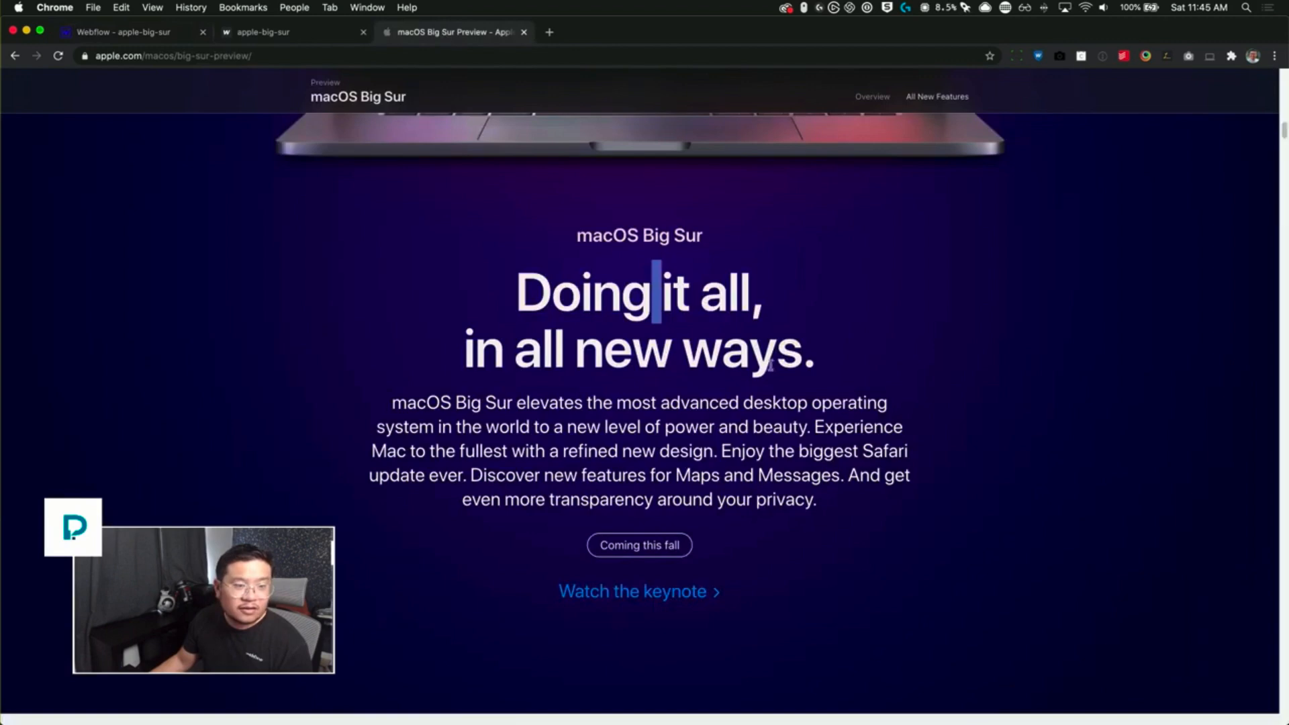
pyautogui.rightClick(635, 239)
pyautogui.click(664, 425)
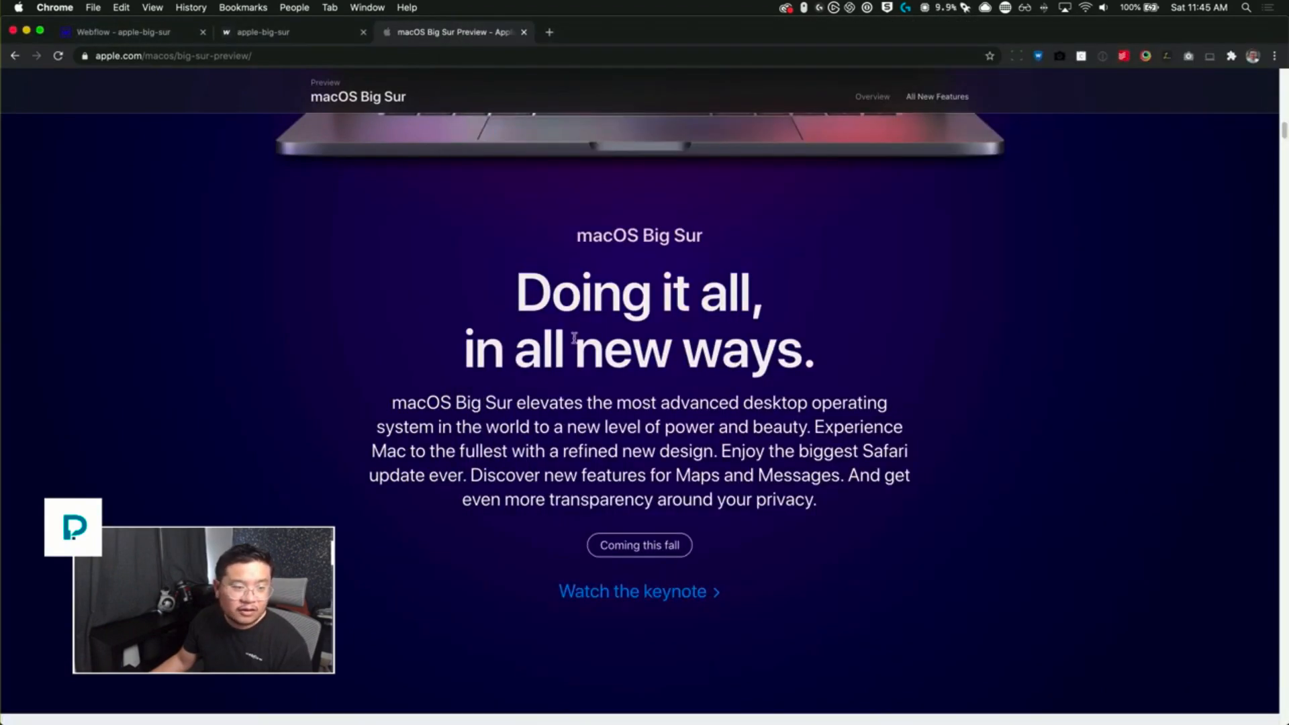
pyautogui.rightClick(588, 299)
pyautogui.click(611, 413)
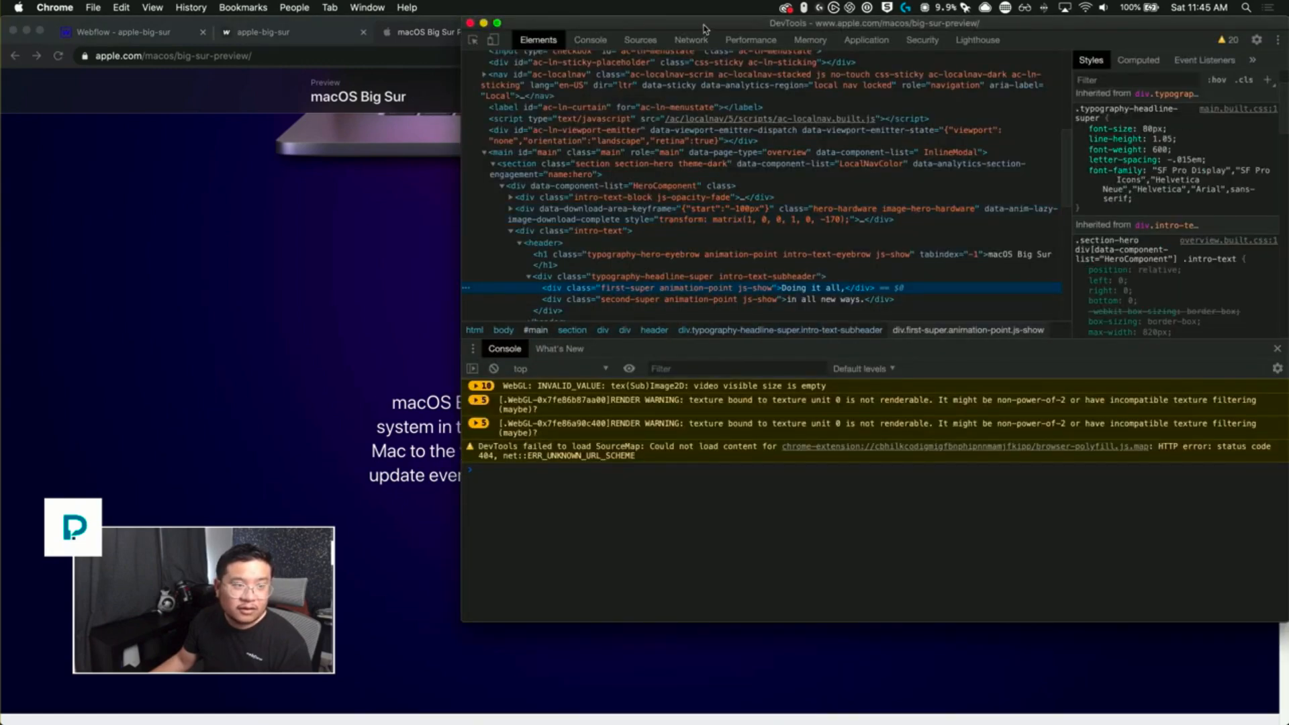
pyautogui.moveTo(545, 23); pyautogui.dragTo(812, 157)
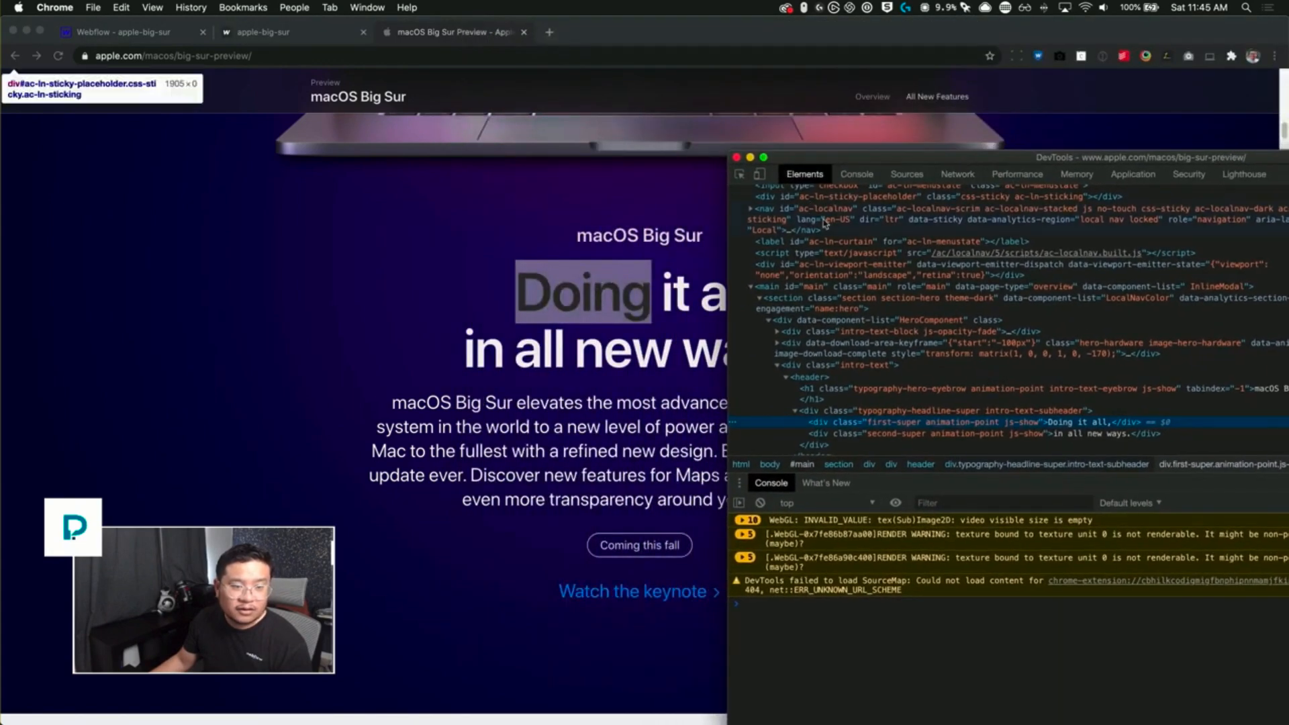
pyautogui.click(832, 388)
pyautogui.moveTo(1061, 159); pyautogui.dragTo(548, 213)
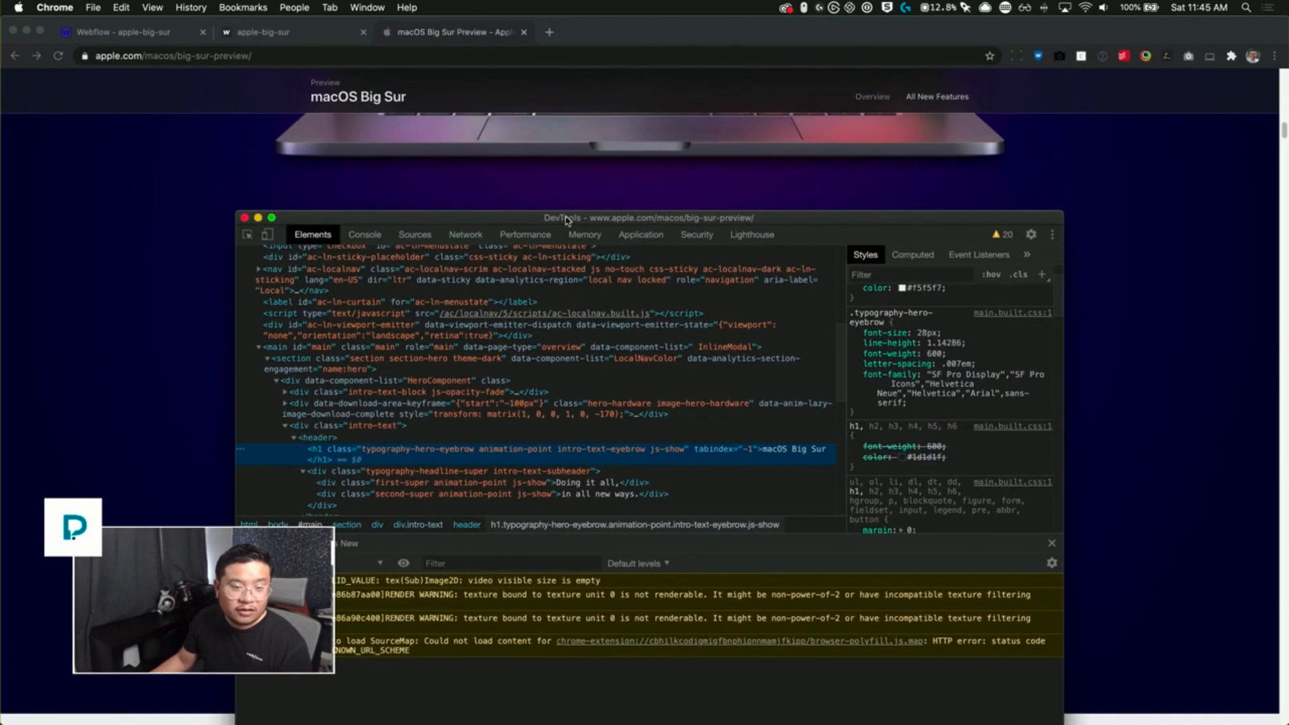
pyautogui.click(386, 107)
pyautogui.click(133, 34)
# - Set the H1 heading in hero rtb to a 28 px font size with a unitless line height of 1.3
pyautogui.click(1185, 650)
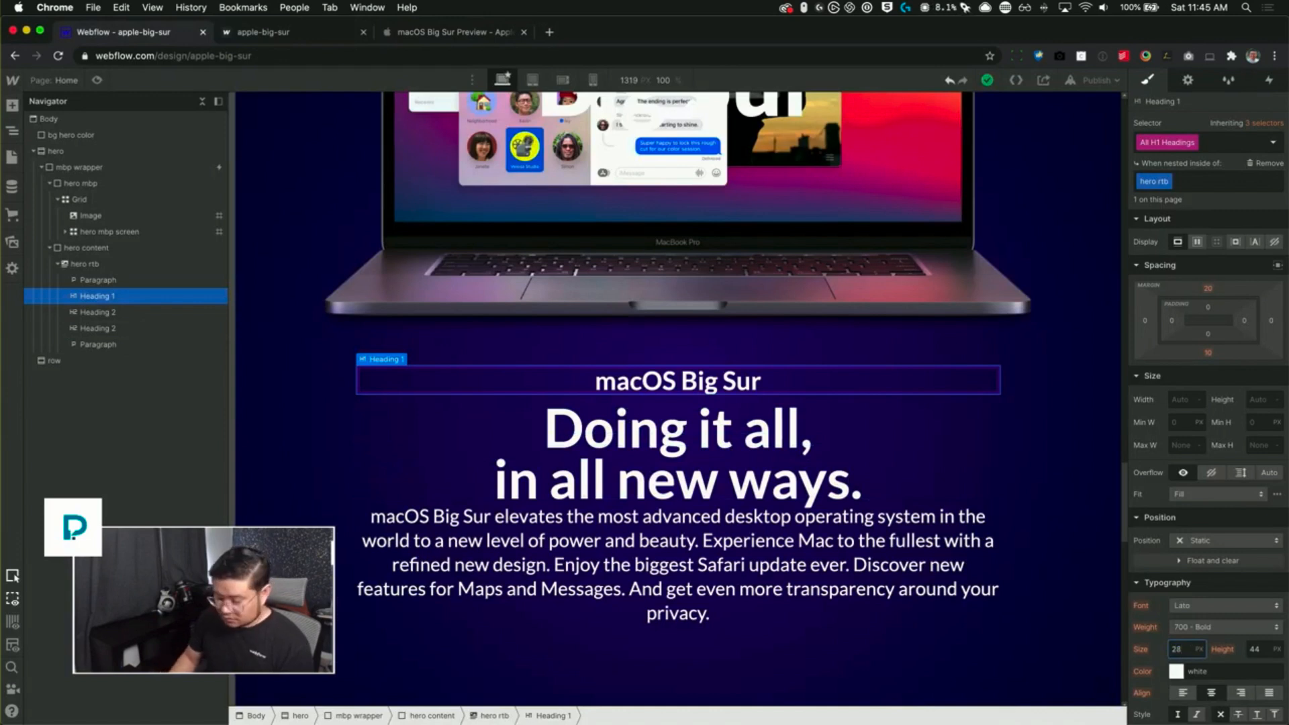
pyautogui.press('Tab')
pyautogui.press('Return')
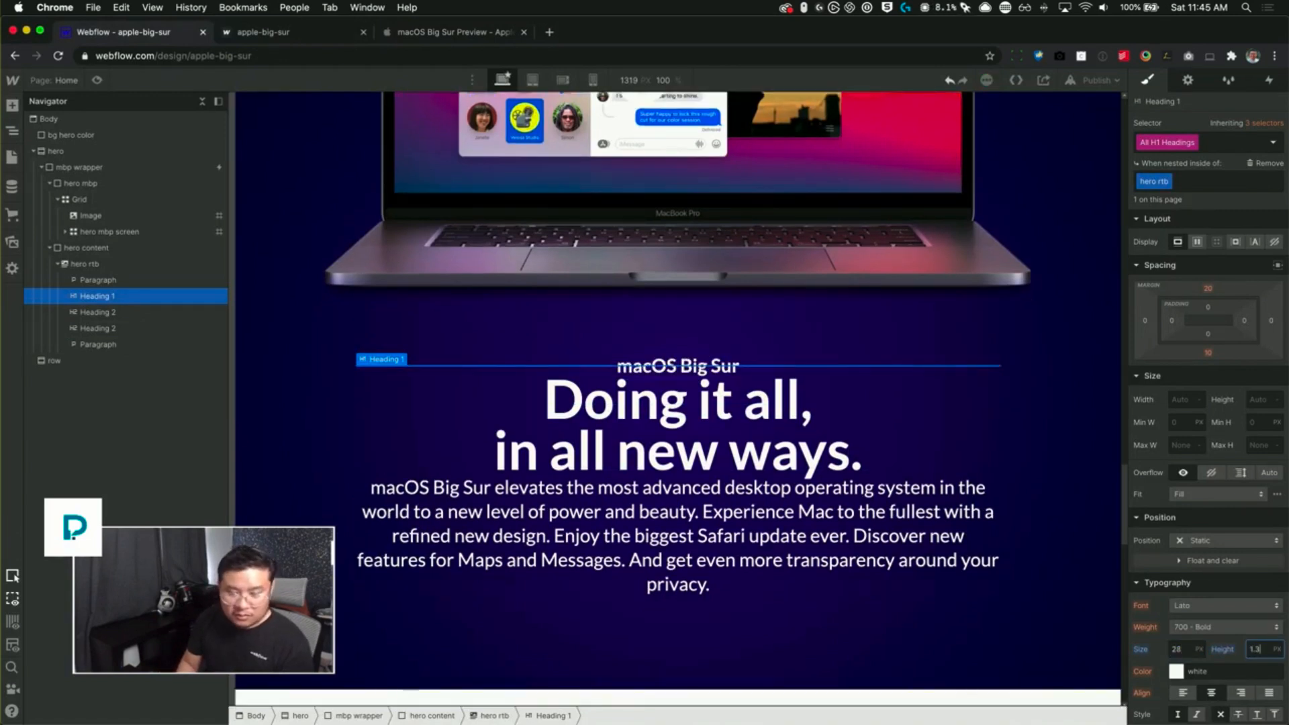
pyautogui.write('-')
pyautogui.press('Return')
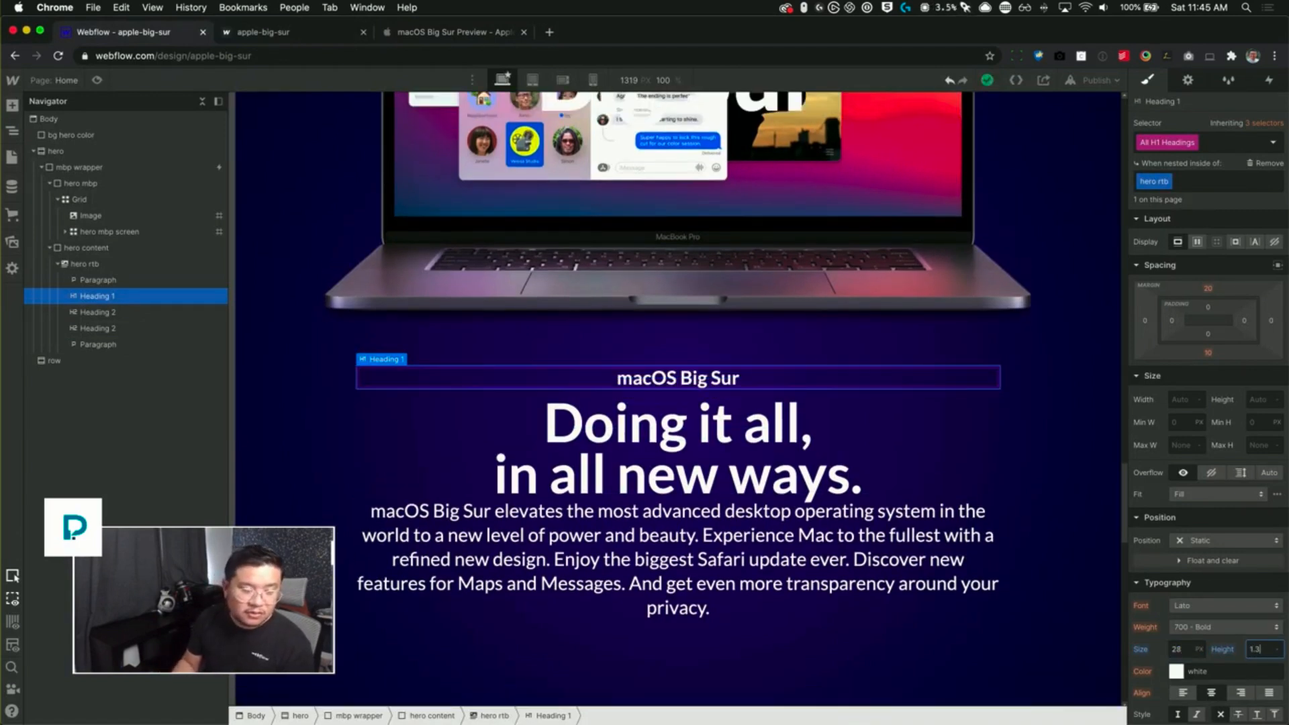
# - Try a bottom margin of 0 on the H2 headings inside hero rtb
pyautogui.click(984, 475)
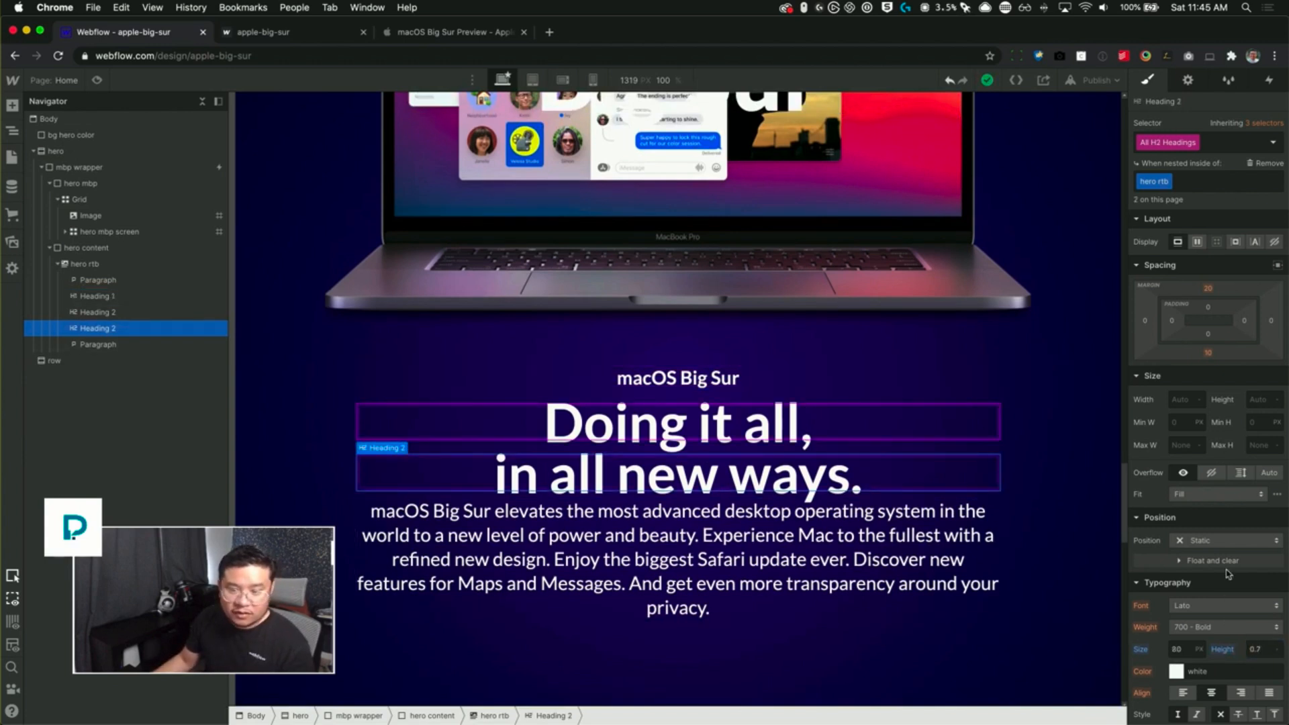
pyautogui.click(1210, 353)
pyautogui.press('Escape')
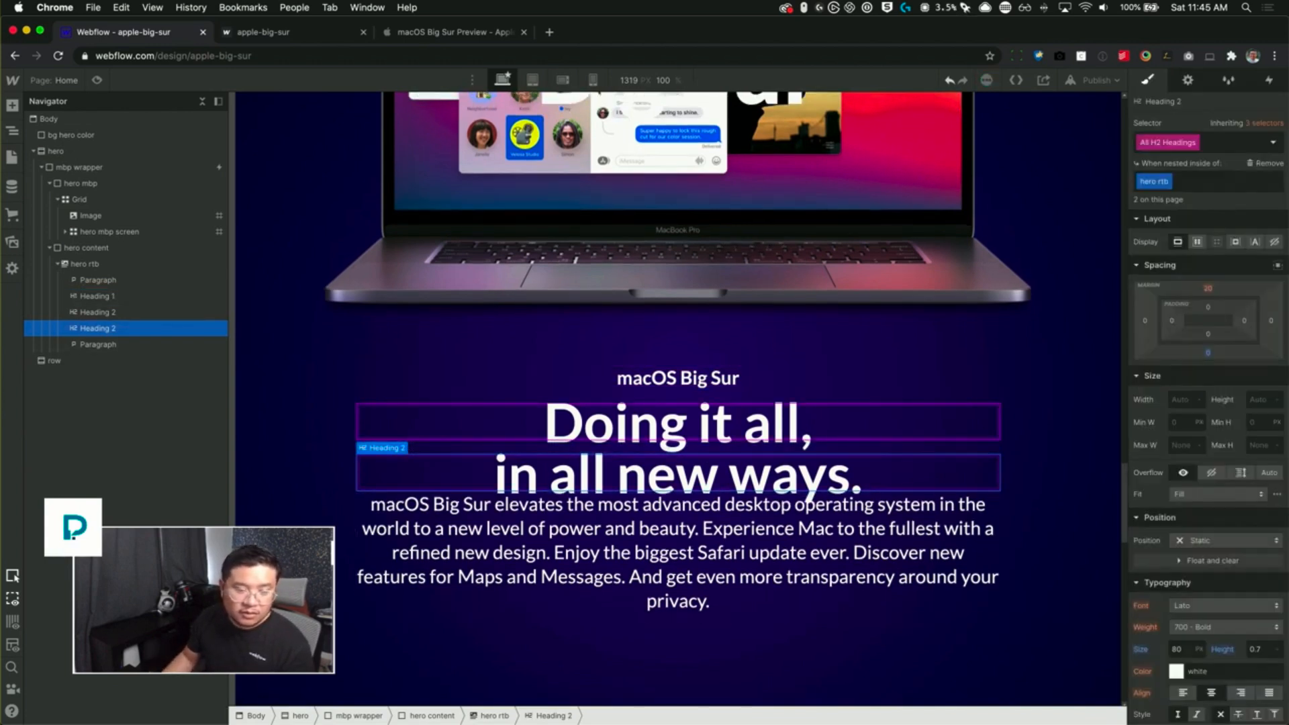
# - Set the hero rtb paragraphs' bottom margin to 0 and their top margin to 50 px
pyautogui.click(812, 521)
pyautogui.click(1209, 355)
pyautogui.write('0')
pyautogui.press('Return')
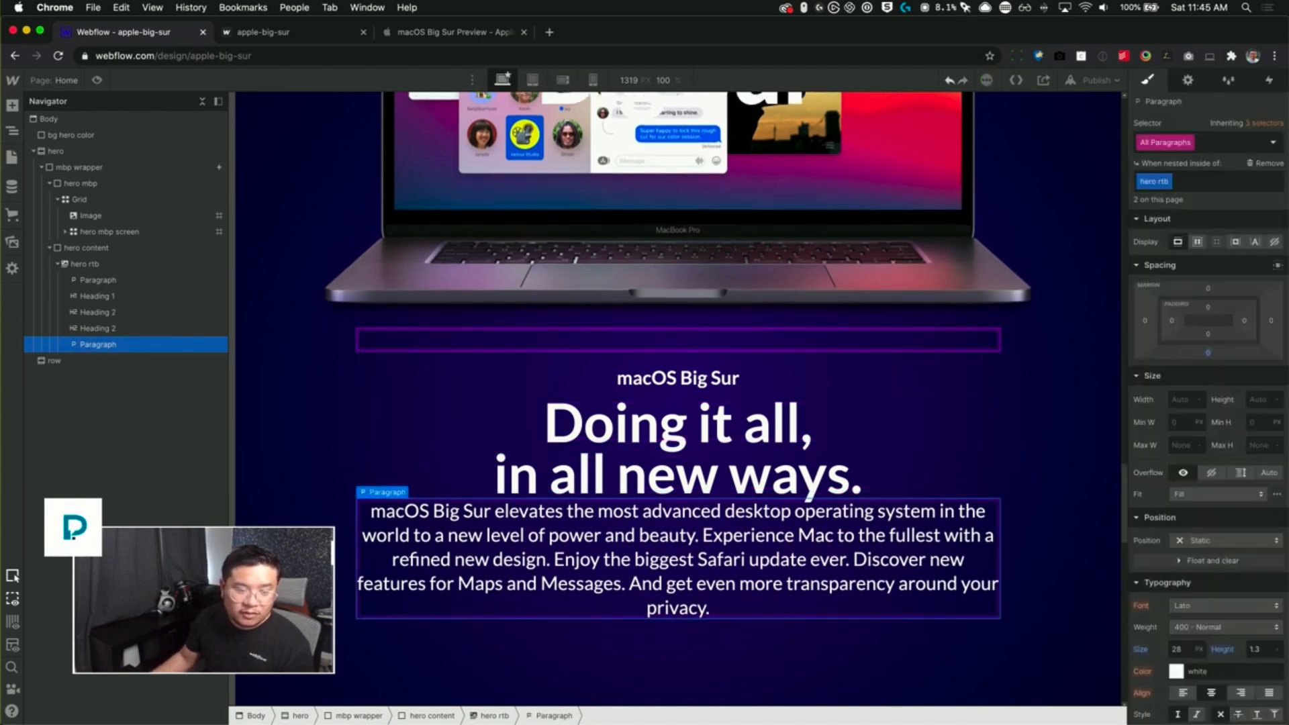
pyautogui.moveTo(1211, 291); pyautogui.dragTo(1210, 253)
# - Set the H1 heading's top margin to 0 and its bottom margin to 45 px inside hero rtb
pyautogui.click(672, 414)
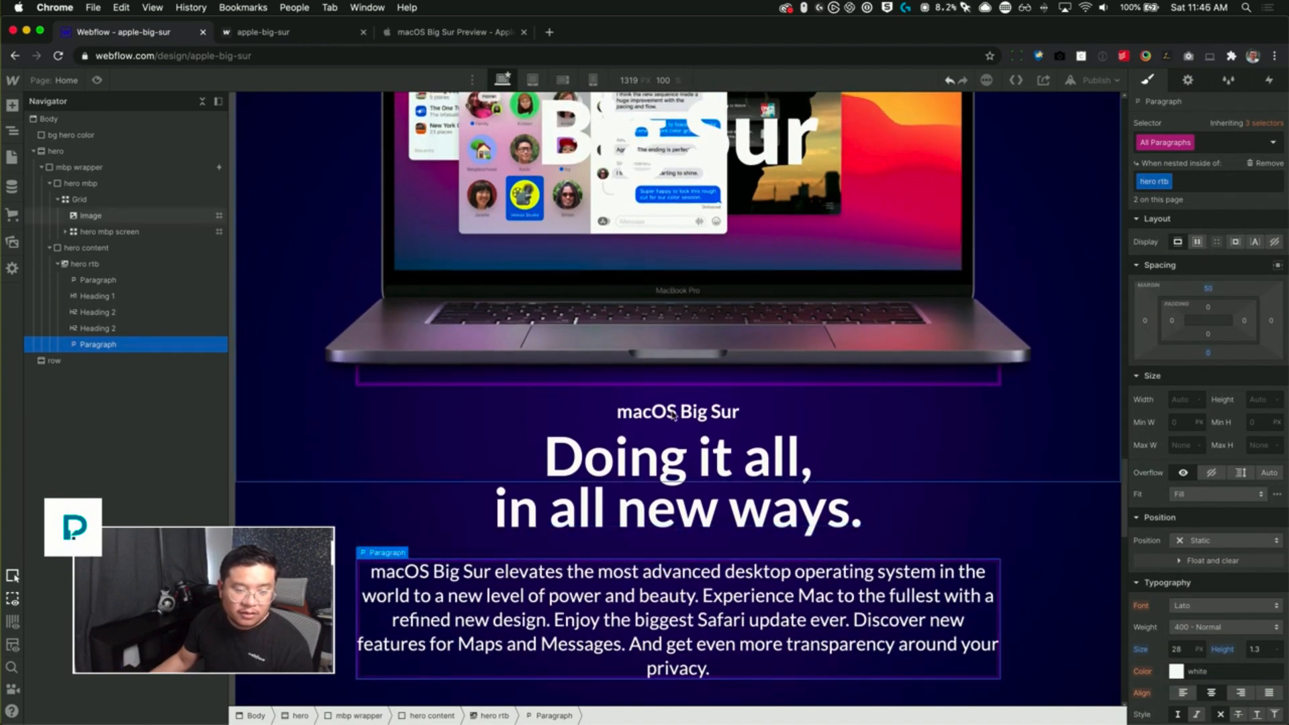
pyautogui.click(703, 492)
pyautogui.press('Up')
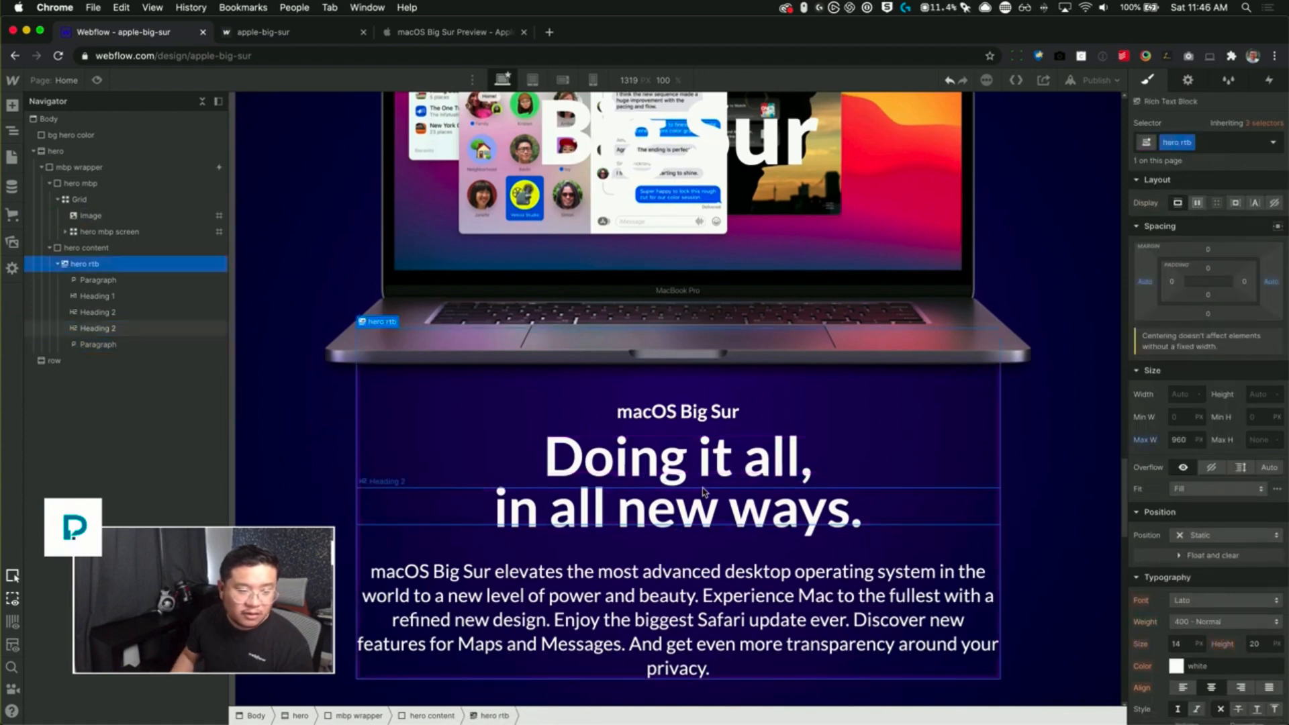
pyautogui.click(678, 411)
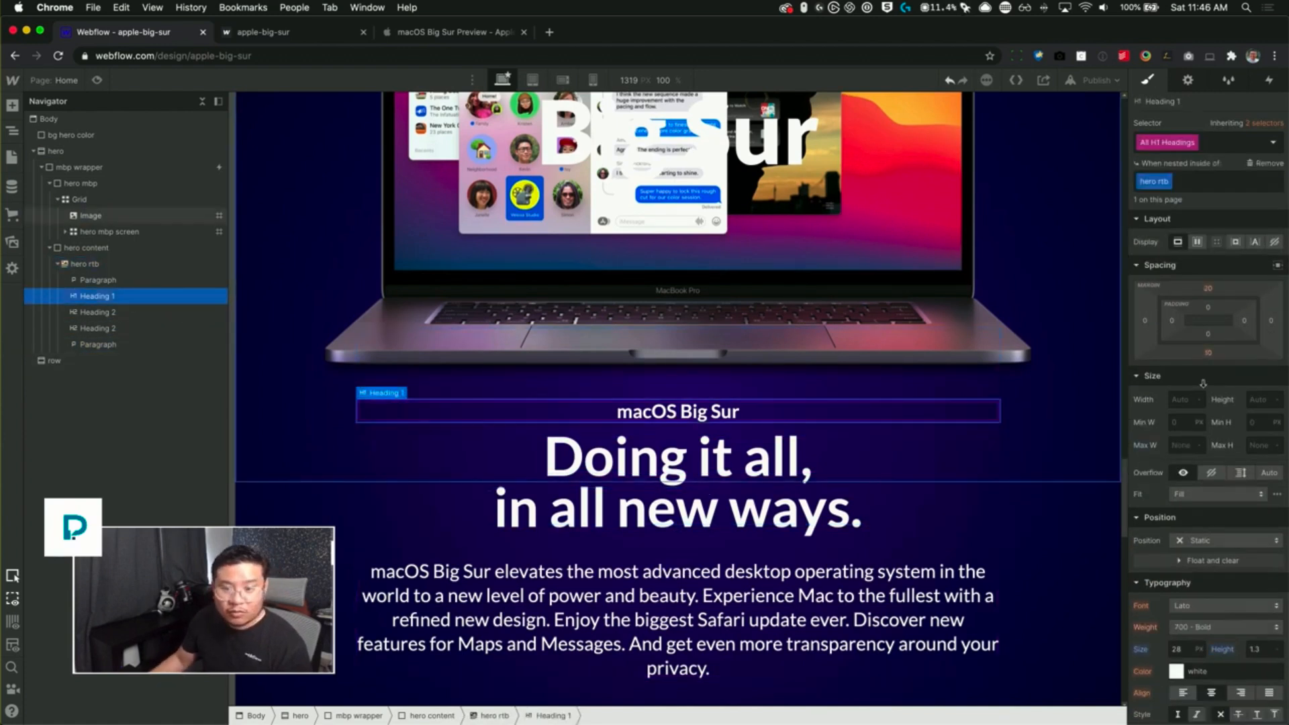
pyautogui.click(1210, 288)
pyautogui.write('0')
pyautogui.press('Return')
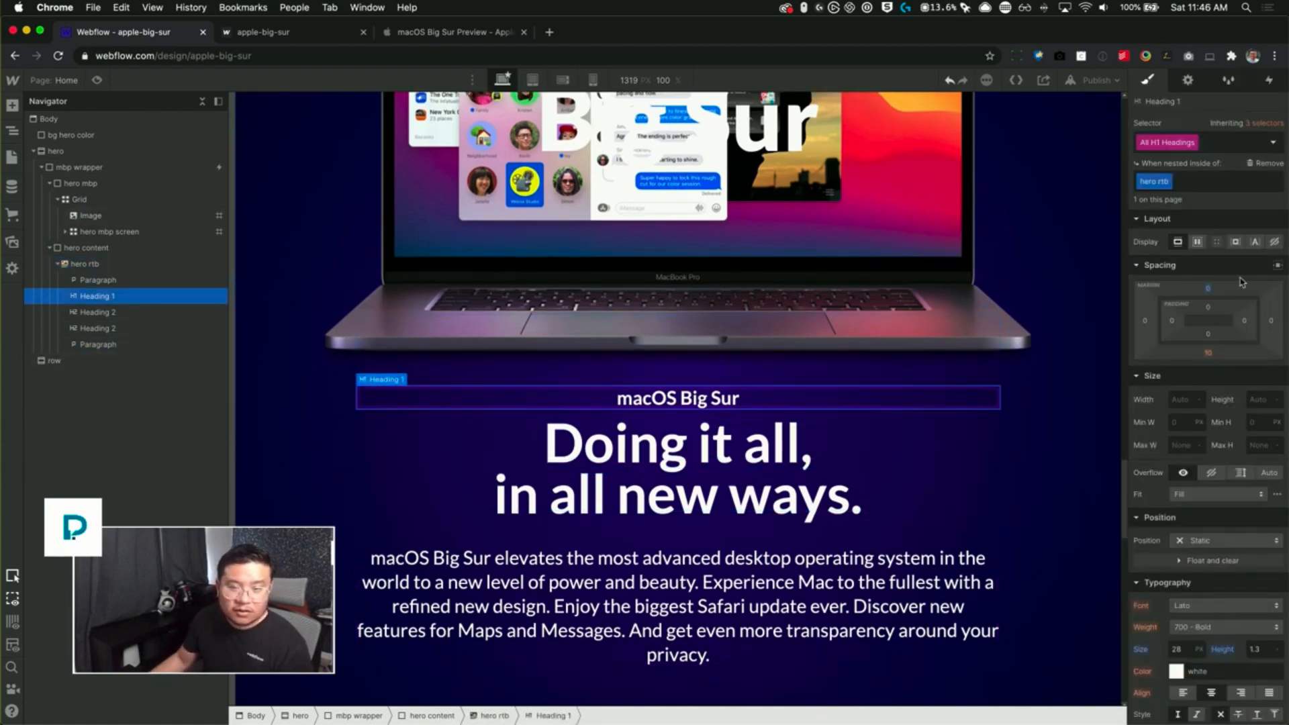
pyautogui.moveTo(1208, 363); pyautogui.dragTo(1214, 380)
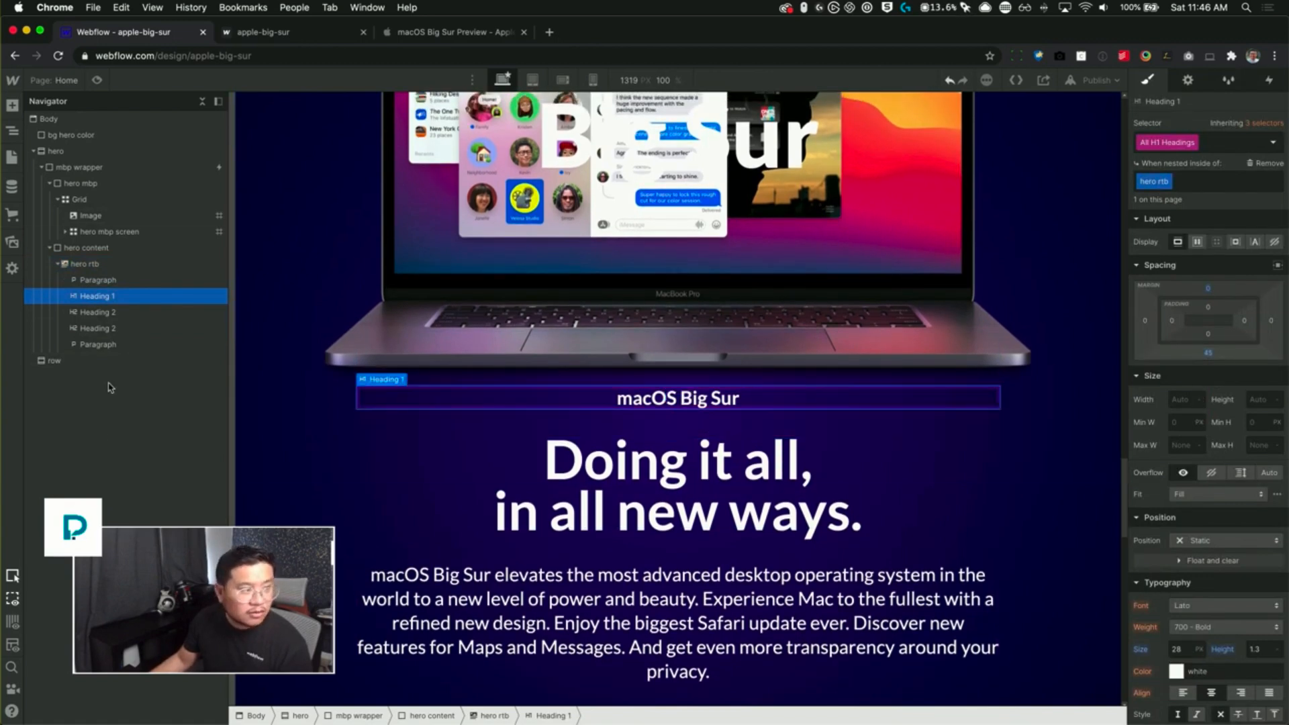
# - Increase hero mbp's bottom margin to about 68vh to separate the laptop from the text, and publish the site to the selected domains
pyautogui.click(91, 248)
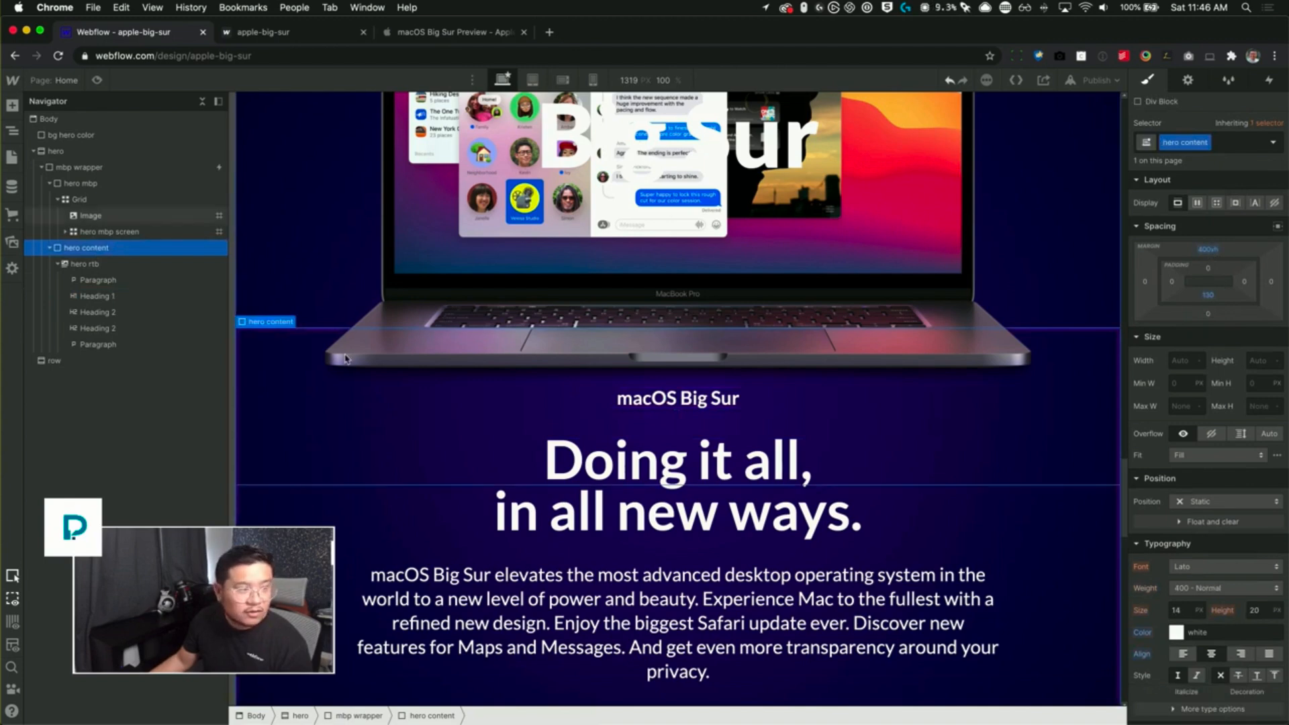
pyautogui.click(102, 188)
pyautogui.moveTo(1218, 411); pyautogui.dragTo(1218, 419)
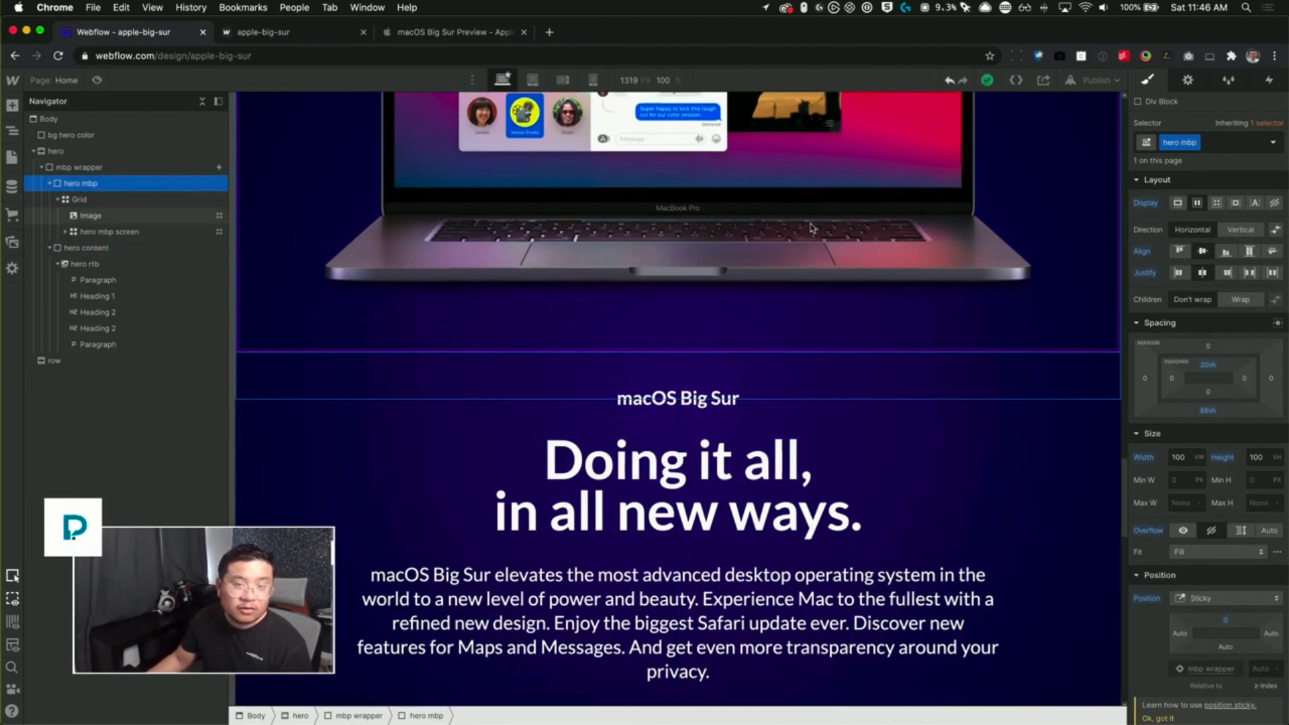
pyautogui.click(1097, 80)
pyautogui.click(1068, 250)
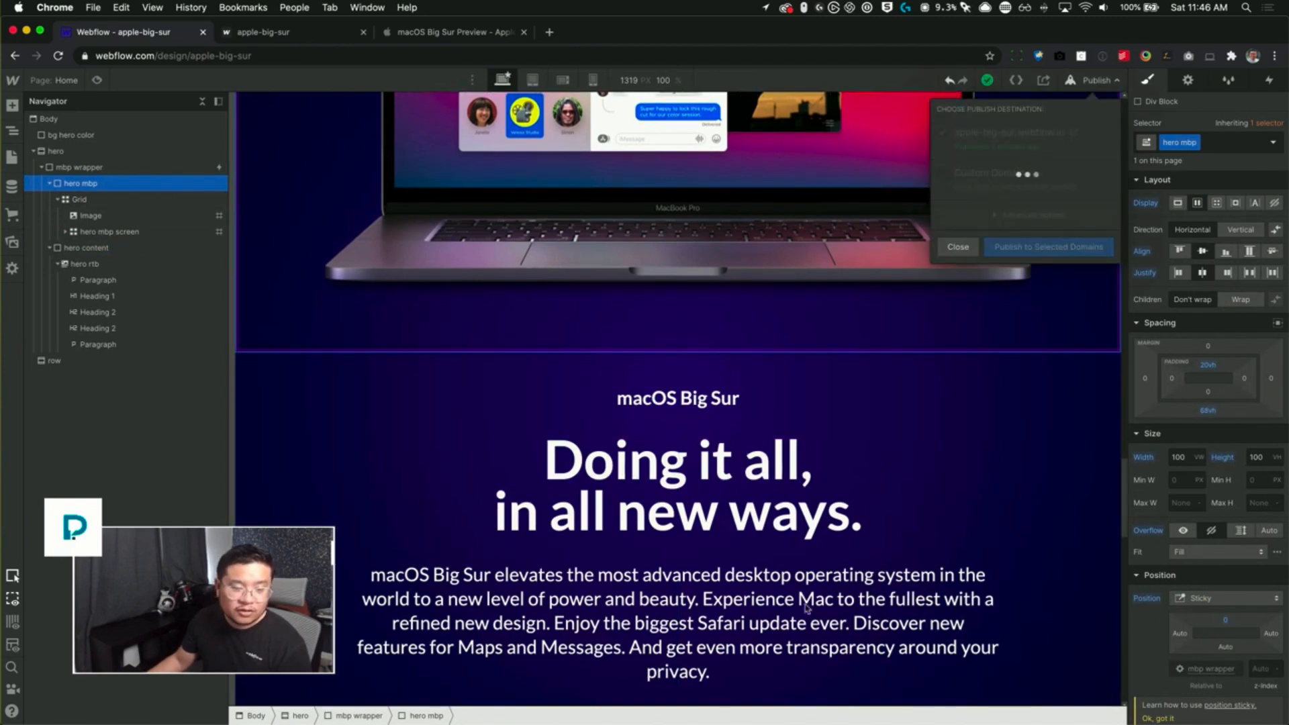
# - Reduce the hero rtb rich text block's maximum width to 830 px
pyautogui.click(696, 624)
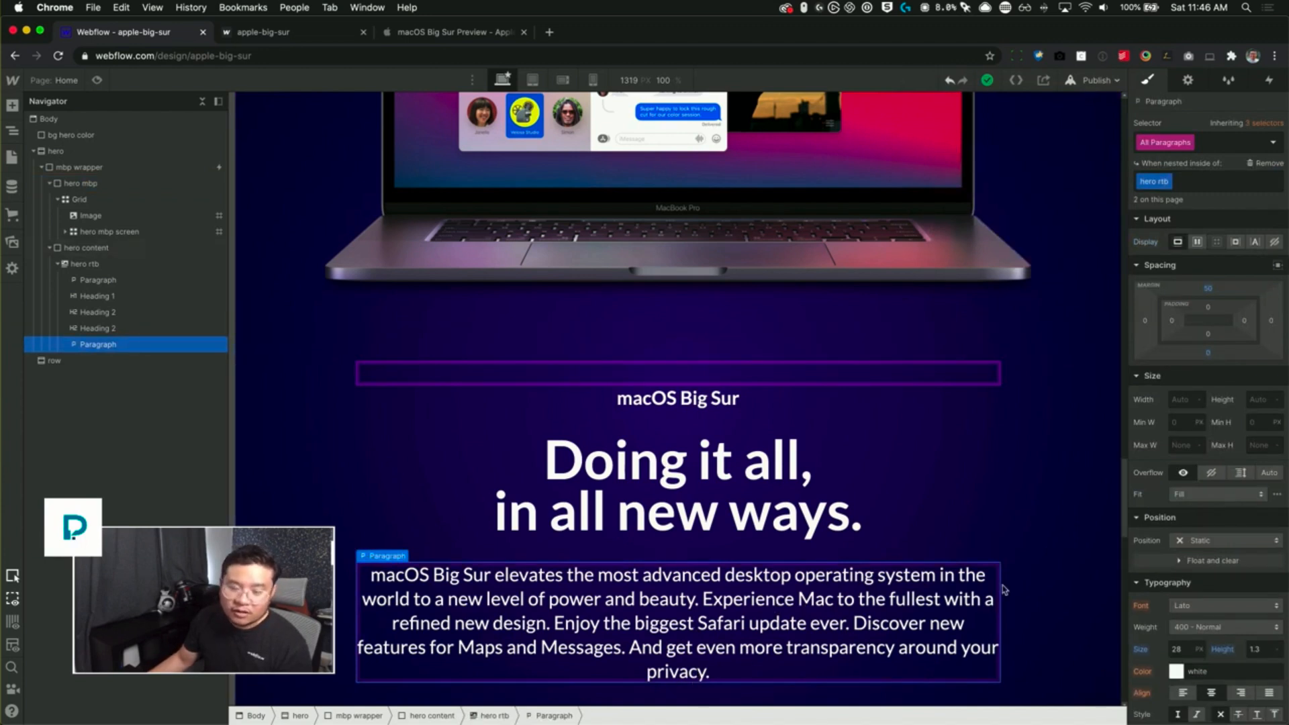
pyautogui.scroll(-3, 1221, 560)
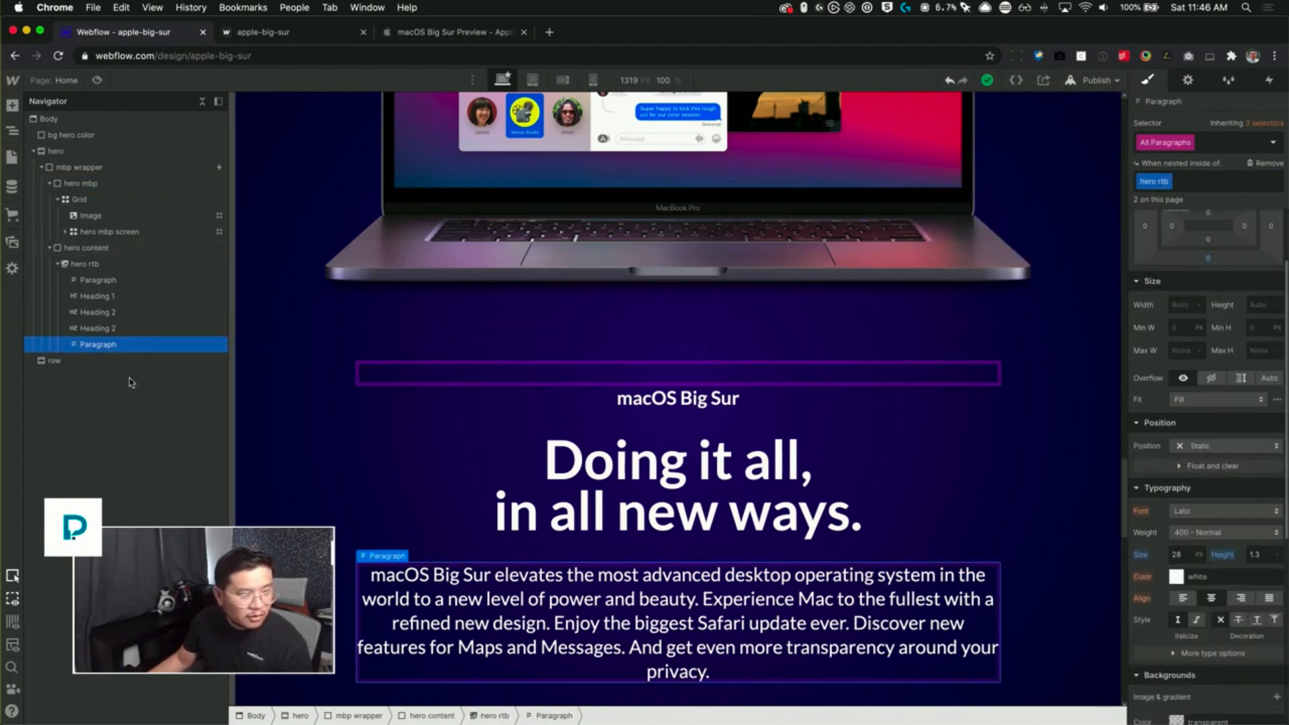
pyautogui.click(84, 264)
pyautogui.click(1180, 346)
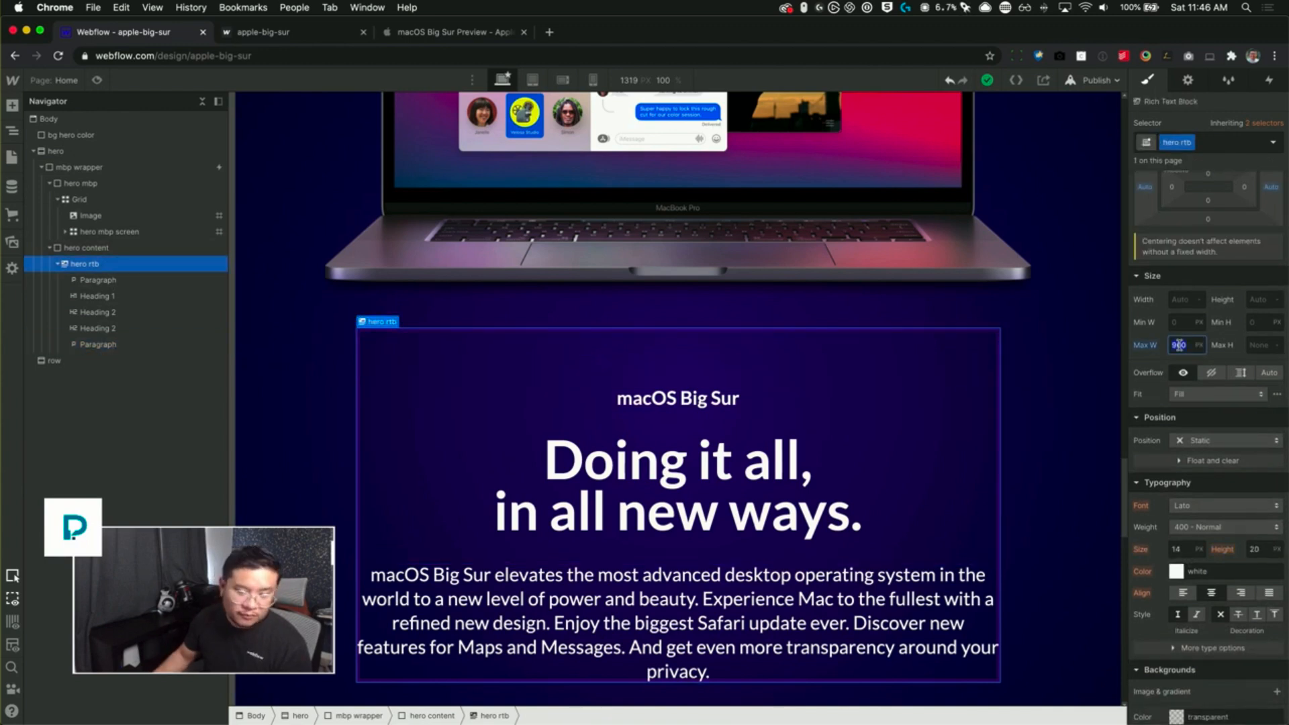
pyautogui.hotkey('shift', 'Down')
pyautogui.hotkey('shift', 'Down')
pyautogui.hotkey('shift', 'Down')
pyautogui.hotkey('shift', 'Down')
pyautogui.hotkey('shift', 'Down')
pyautogui.hotkey('shift', 'Down')
pyautogui.hotkey('shift', 'Down')
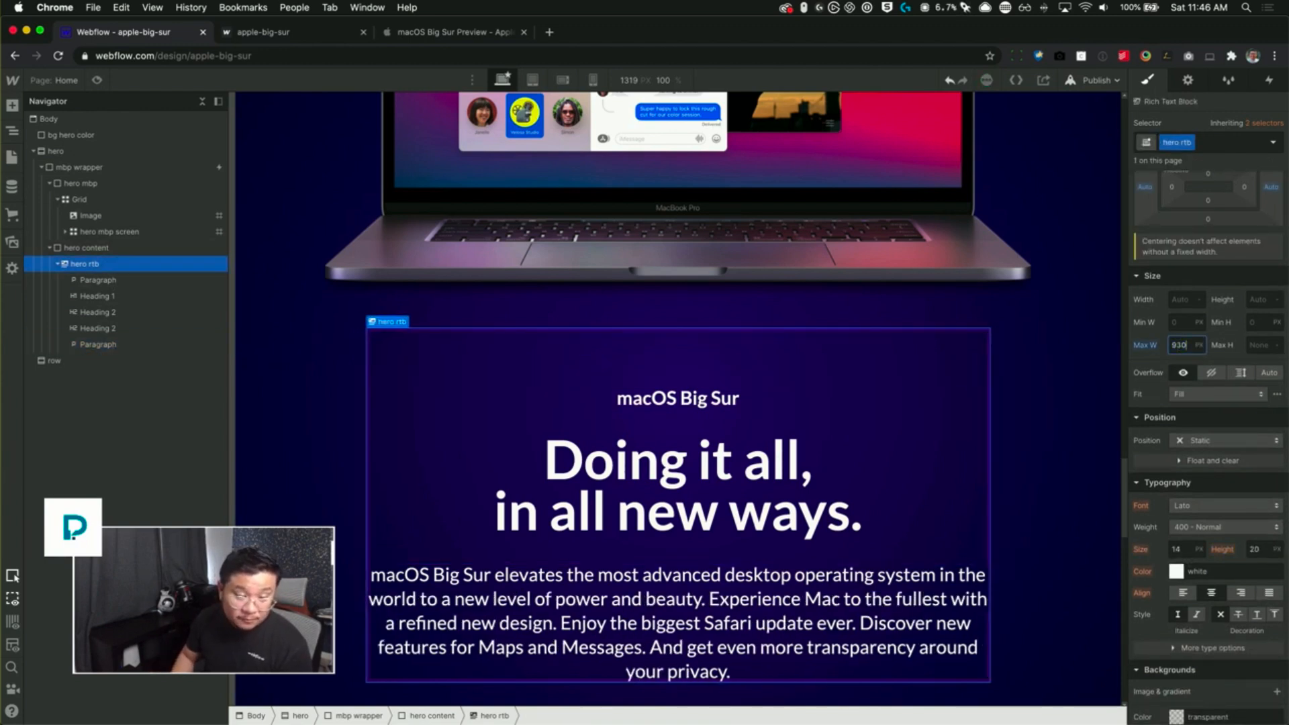
pyautogui.hotkey('shift', 'Down')
pyautogui.hotkey('shift', 'Down')
pyautogui.hotkey('shift', 'Down')
pyautogui.hotkey('shift', 'Down')
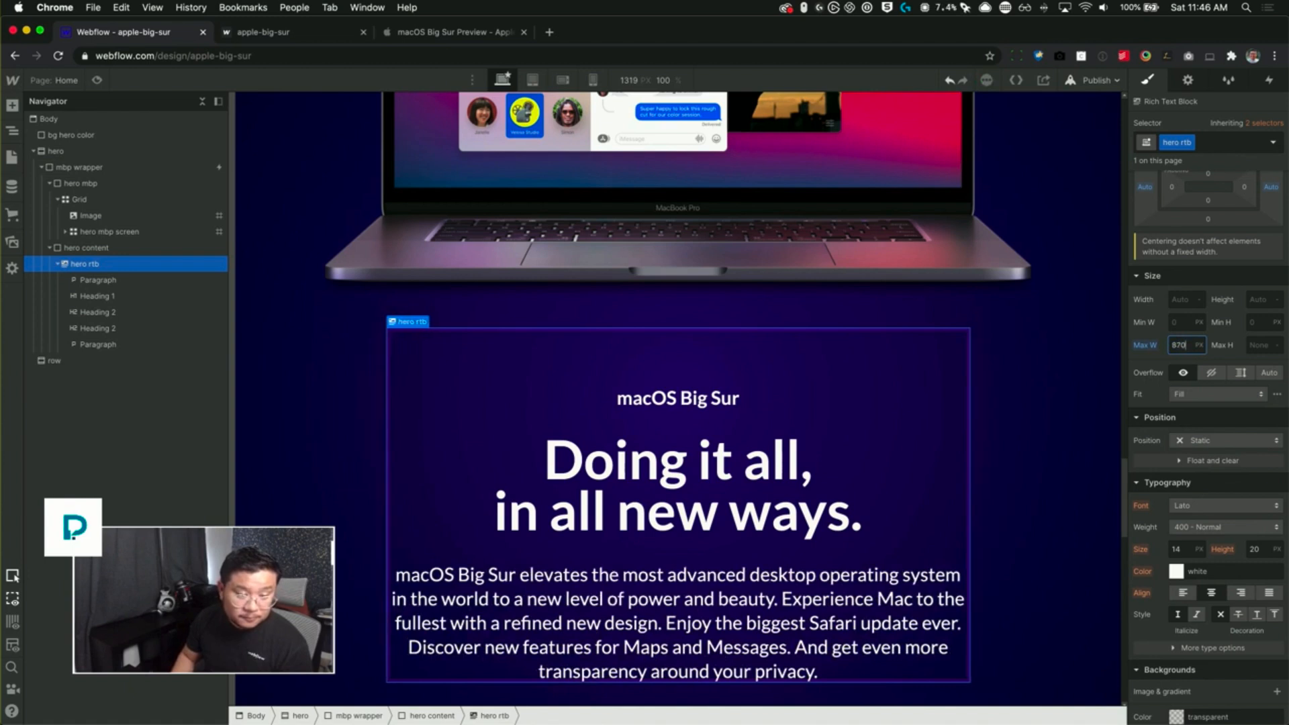
pyautogui.hotkey('shift', 'Down')
pyautogui.hotkey('shift', 'Down')
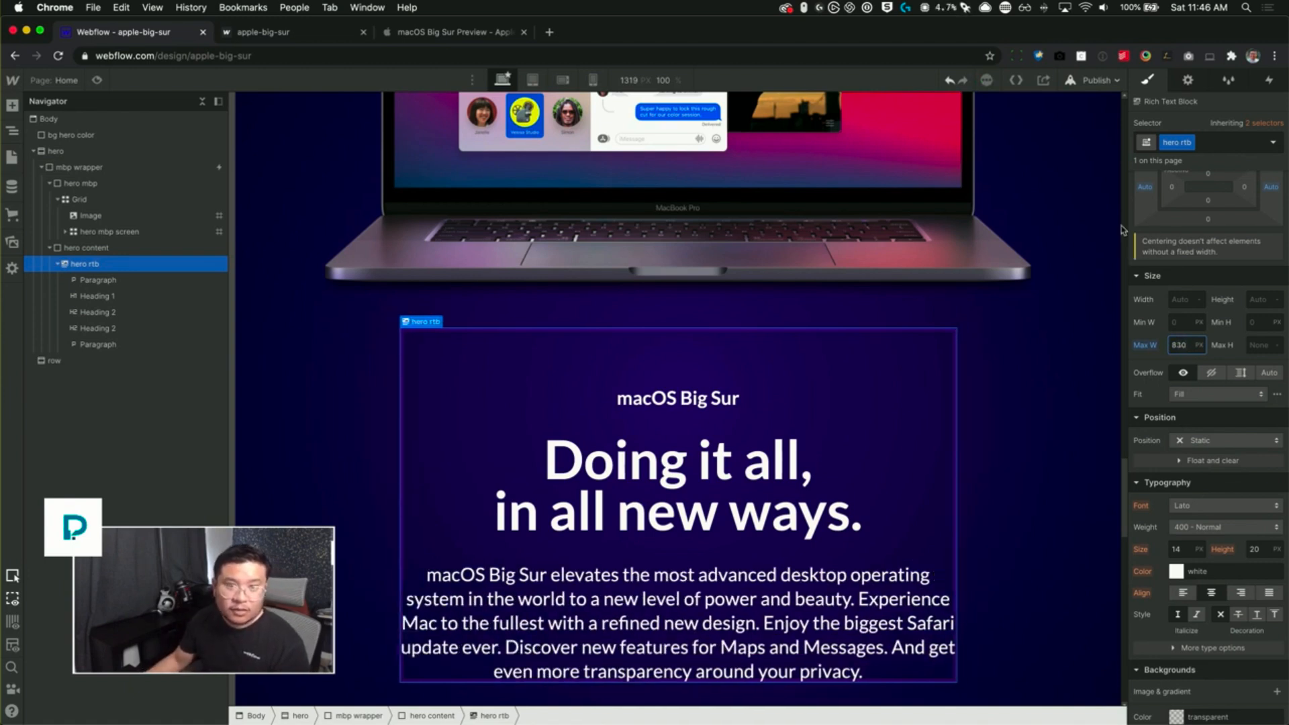
# - Publish the site to the selected domains and reload the live apple-big-sur page from the top to check the scroll animation
pyautogui.click(1095, 79)
pyautogui.click(1064, 247)
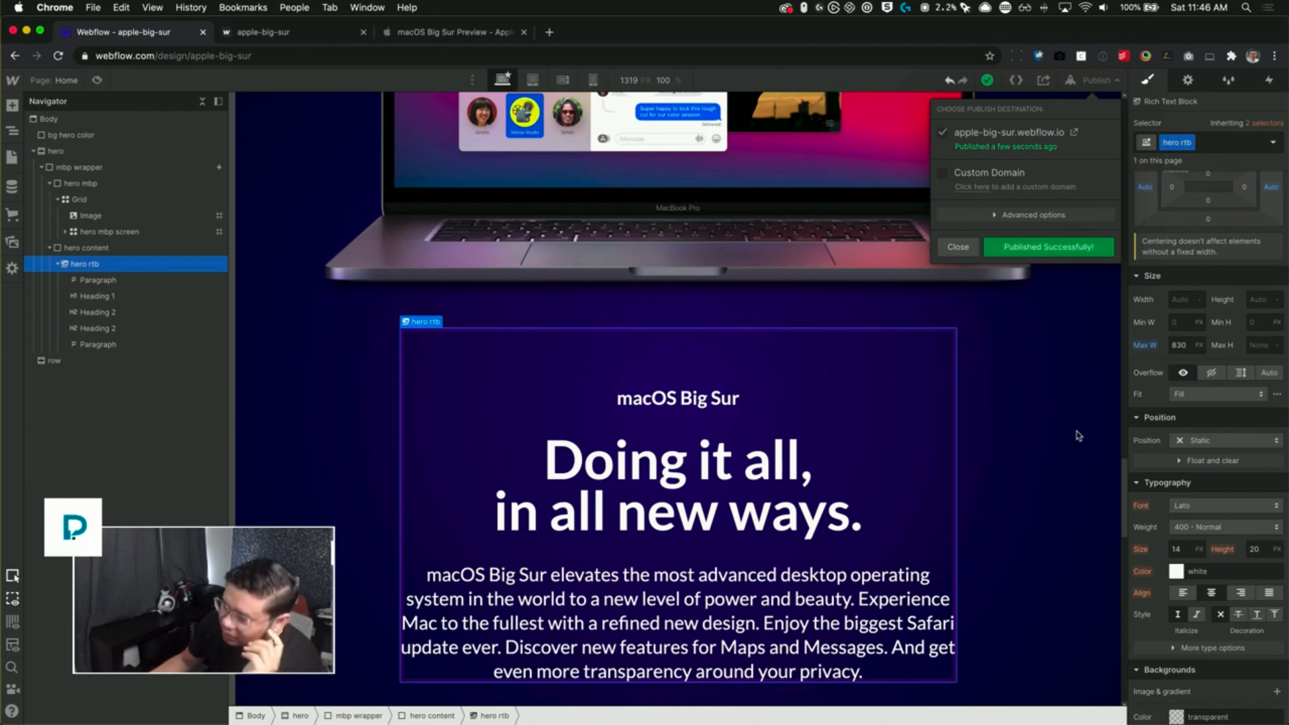
pyautogui.click(325, 38)
pyautogui.scroll(10, 282, 251)
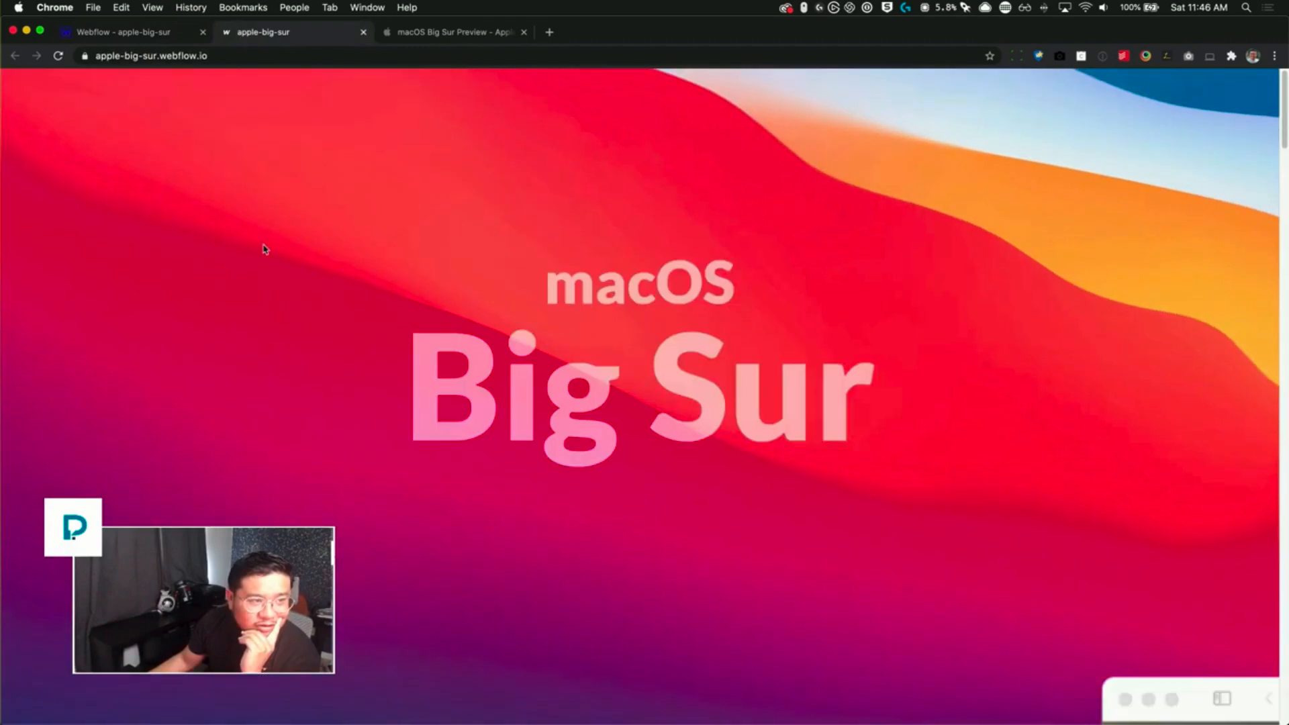
pyautogui.click(59, 56)
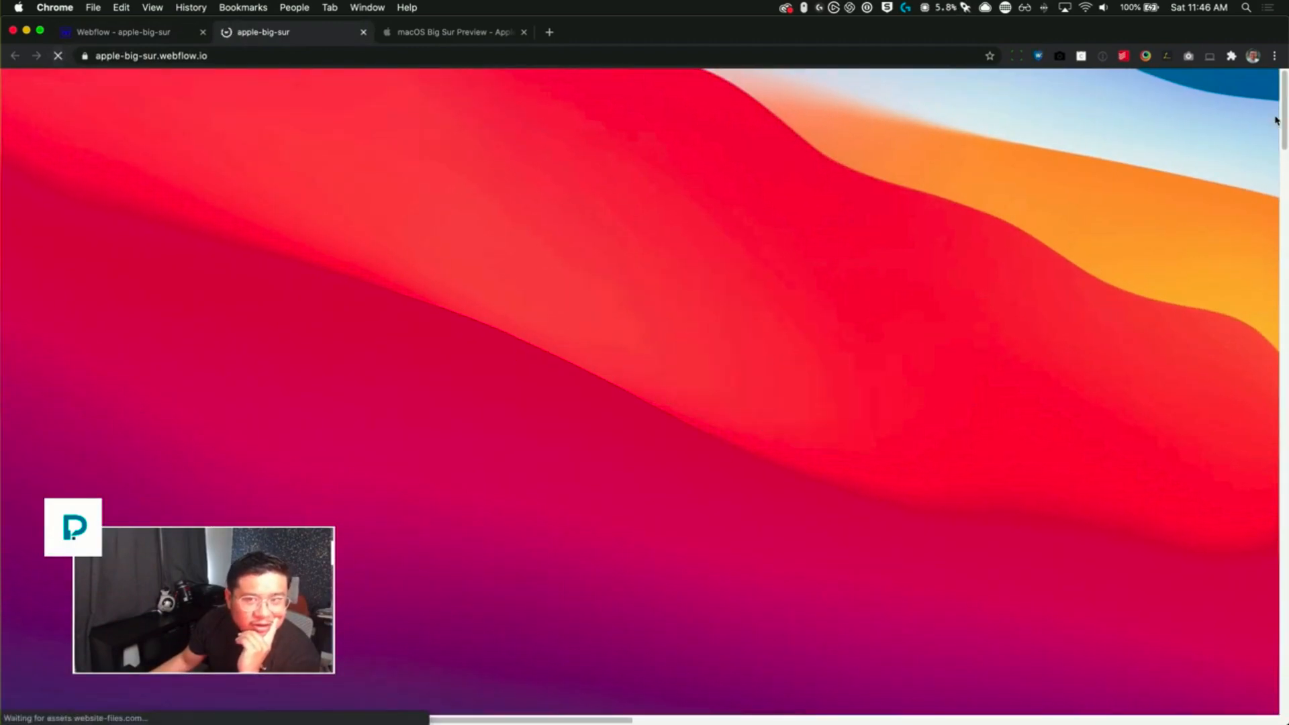
pyautogui.moveTo(1284, 82); pyautogui.dragTo(1233, 39)
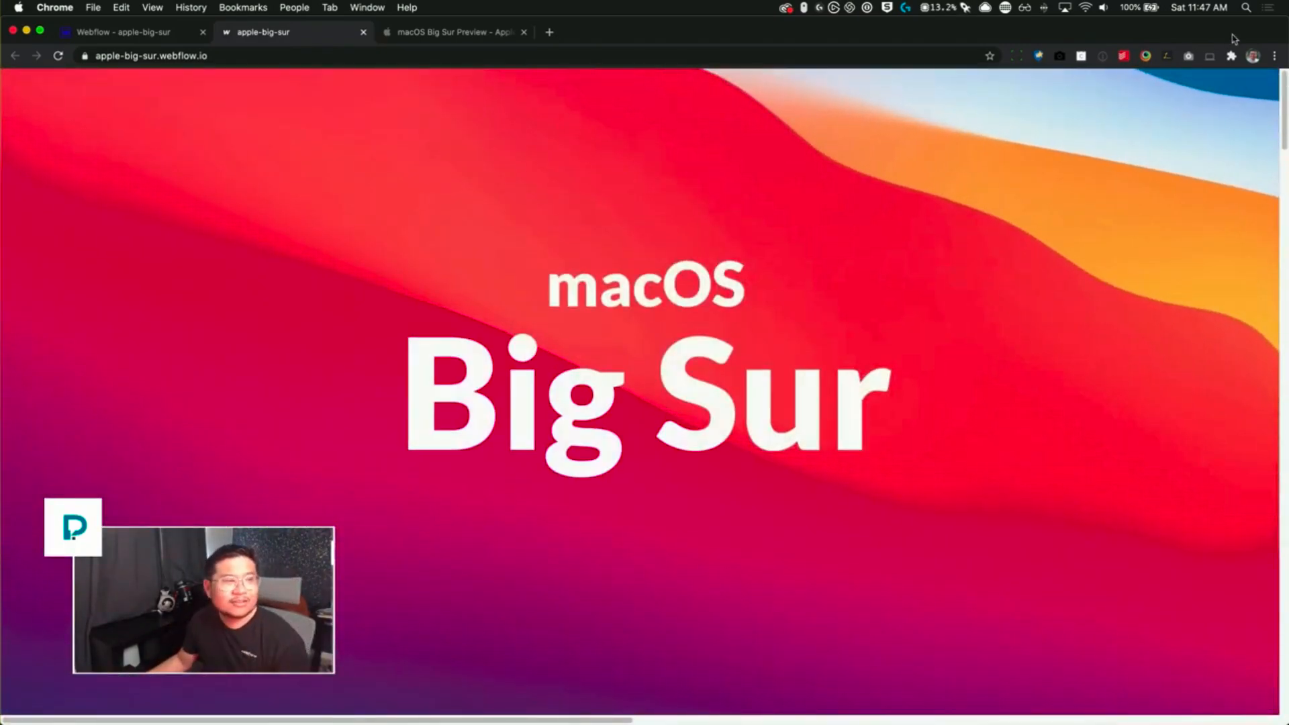
pyautogui.click(182, 54)
pyautogui.press('super+c')
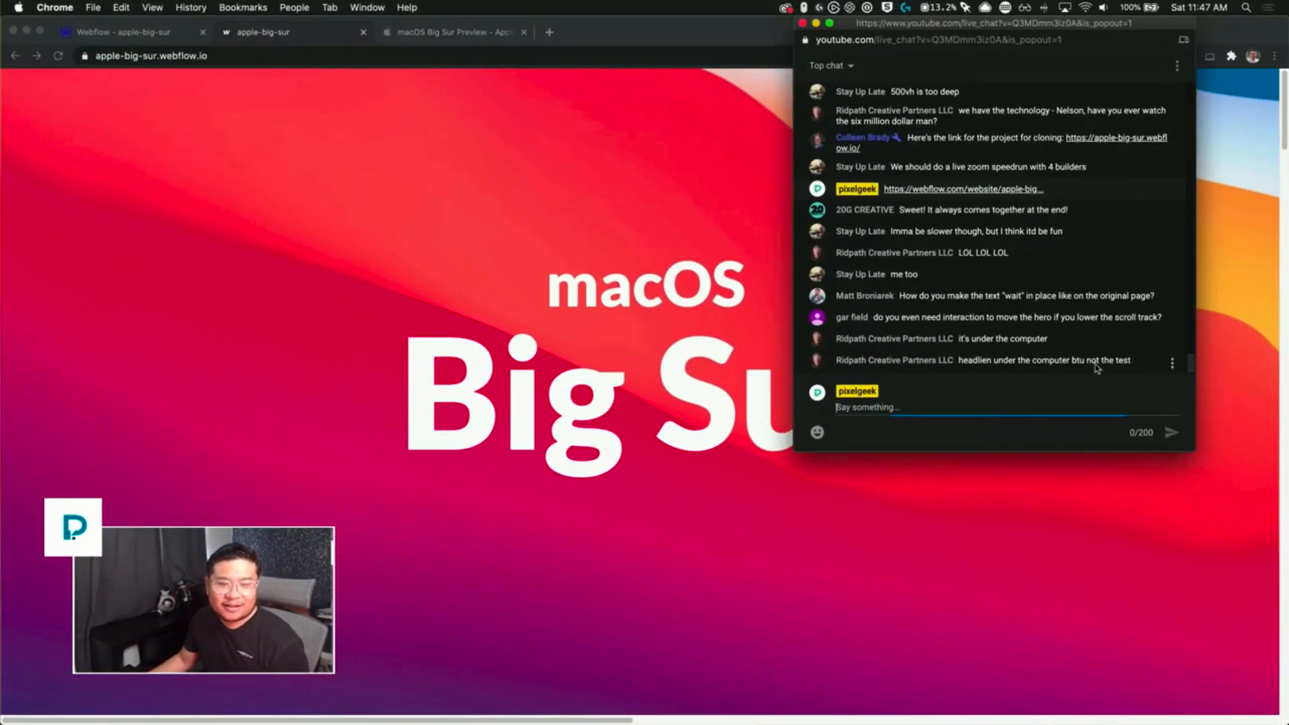
pyautogui.click(1033, 403)
pyautogui.press('super+v')
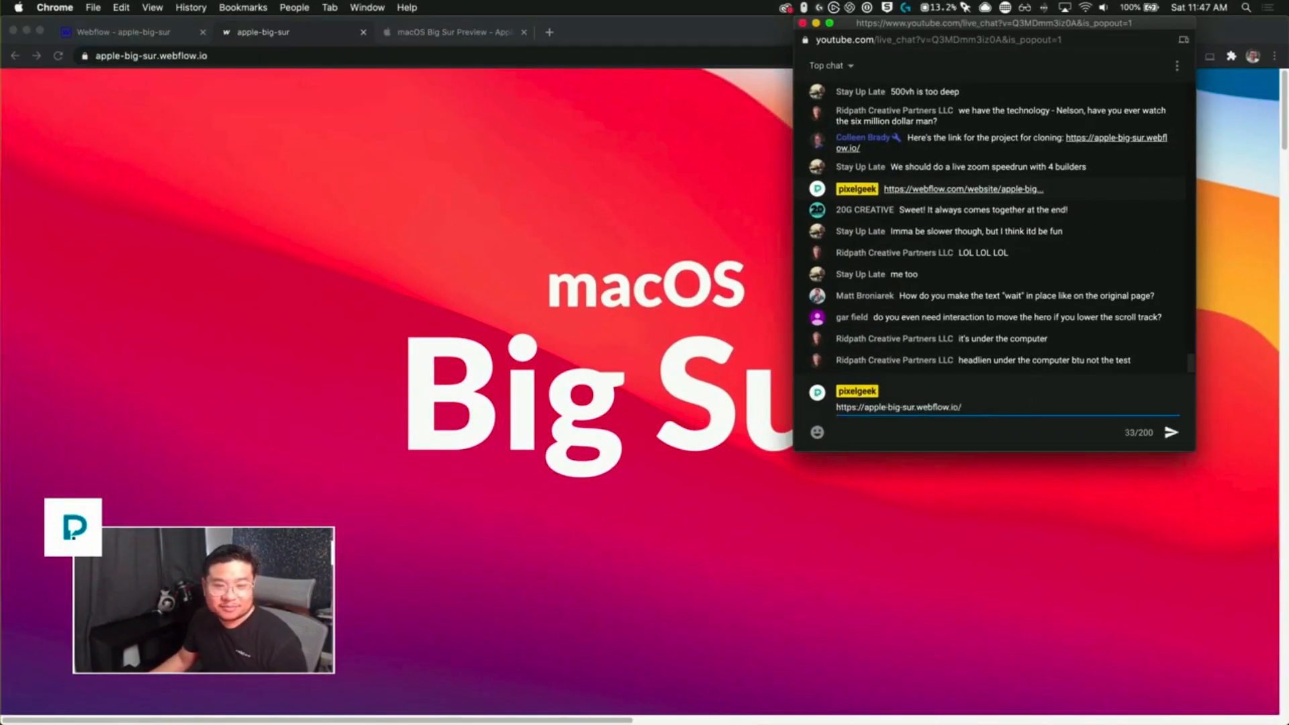
pyautogui.press('Return')
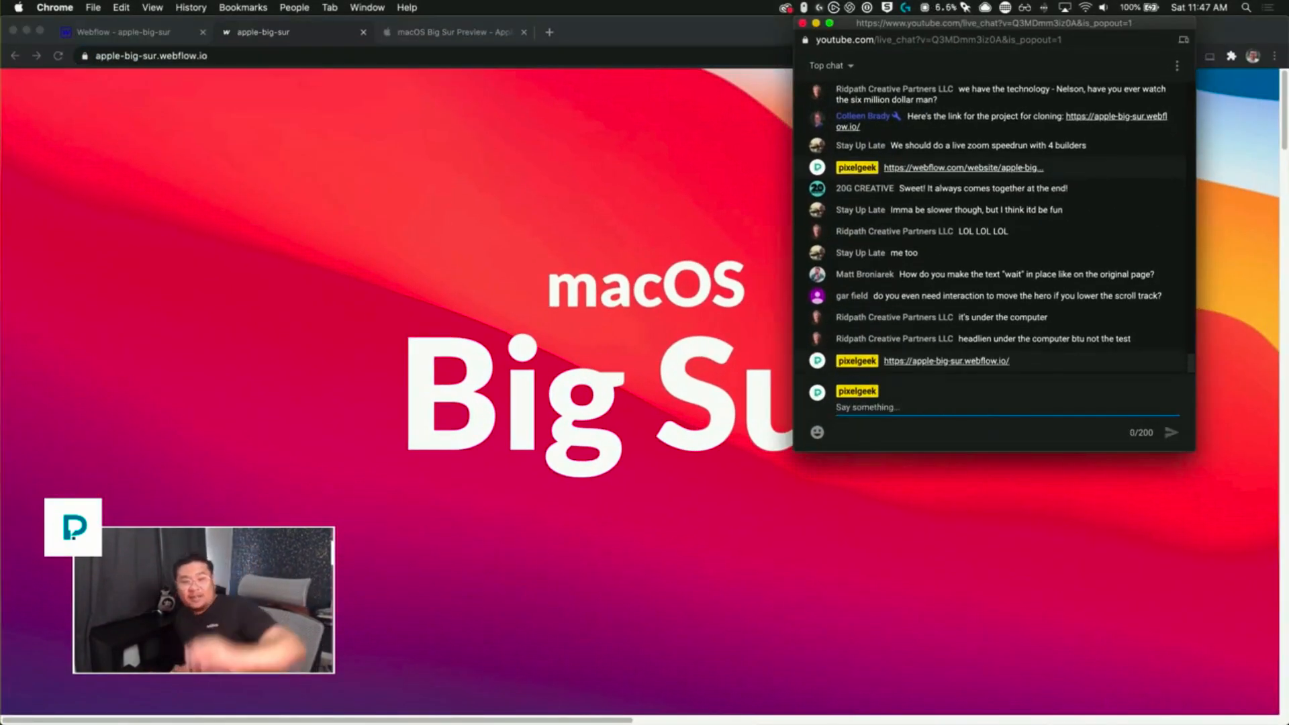